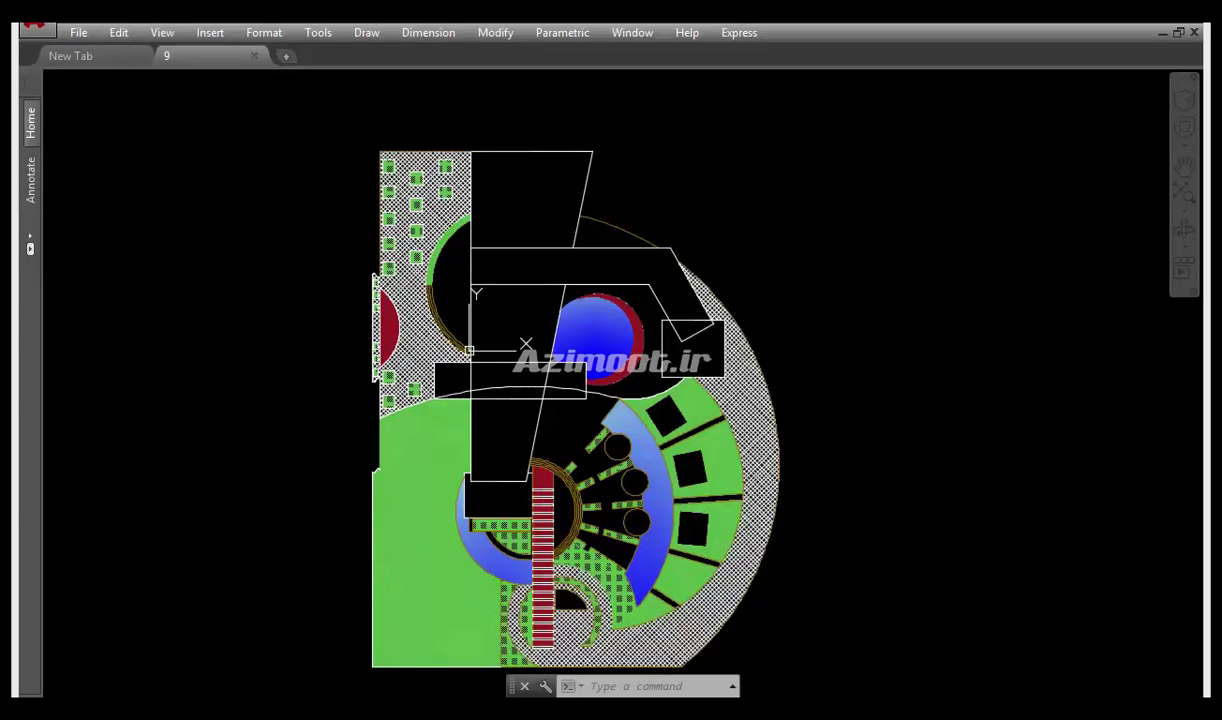
Copy the entire site plan with CO and place the duplicate to the left of the original
{"action": "middle_click_drag", "start_coordinate": [938, 491], "coordinate": [960, 464]}
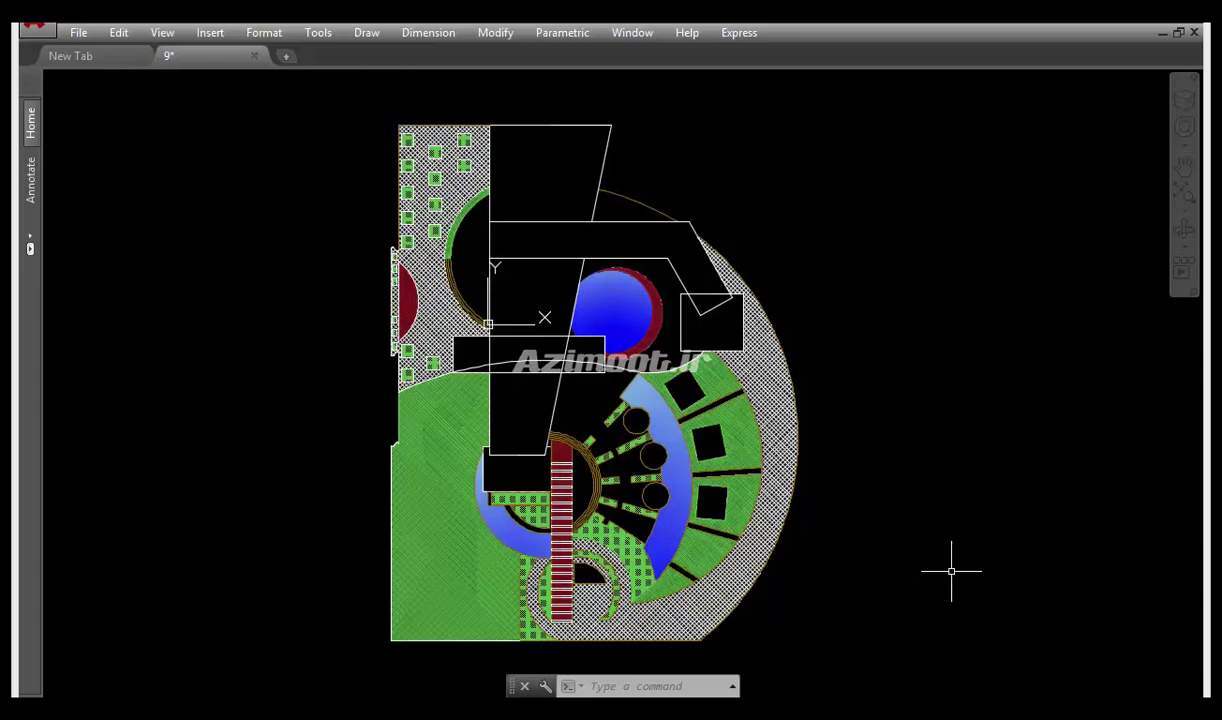
{"action": "scroll", "coordinate": [736, 534], "scroll_direction": "down", "scroll_amount": 2}
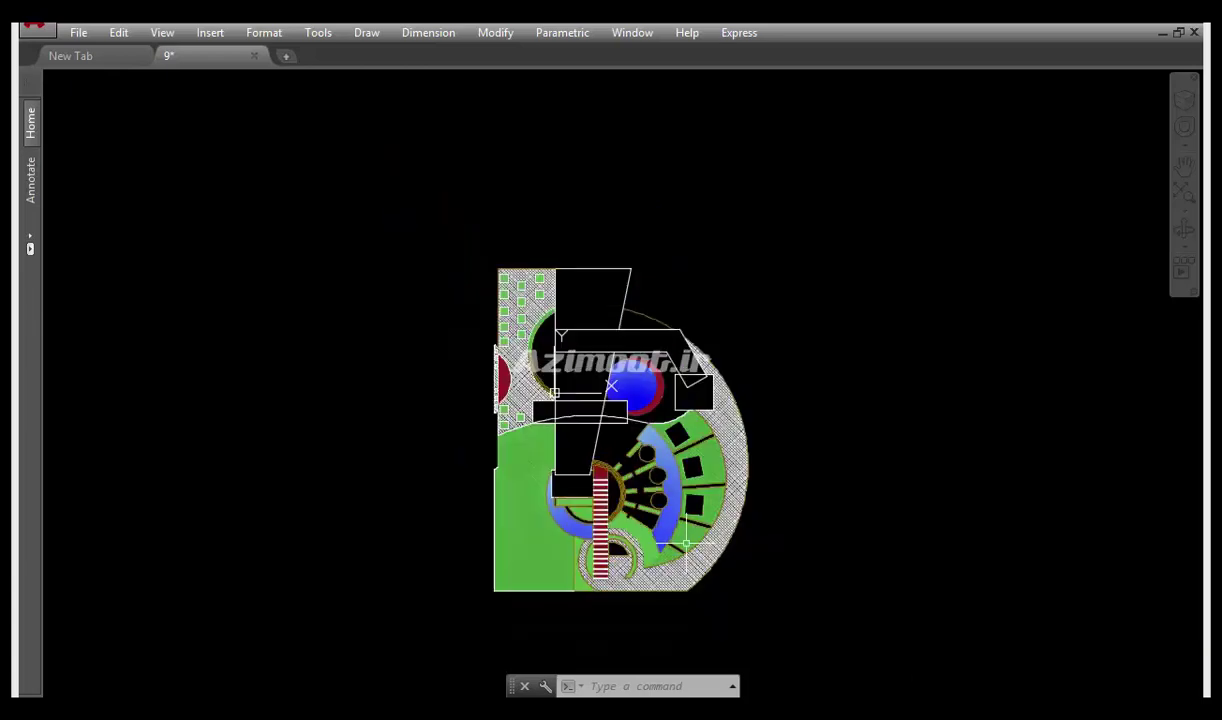
{"action": "left_click", "coordinate": [797, 631]}
{"action": "left_click", "coordinate": [328, 155]}
{"action": "type", "text": "co"}
{"action": "key", "text": "Return"}
{"action": "middle_click_drag", "start_coordinate": [510, 594], "coordinate": [645, 567]}
{"action": "left_click", "coordinate": [645, 567]}
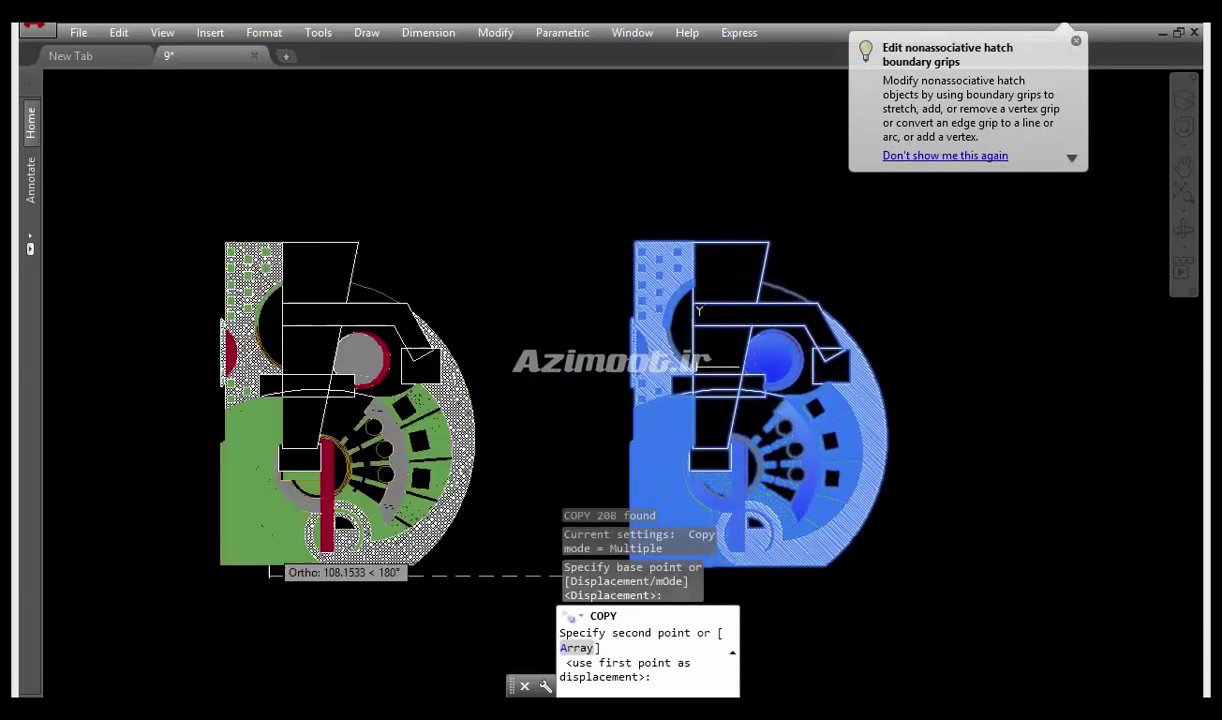
{"action": "scroll", "coordinate": [245, 565], "scroll_direction": "up", "scroll_amount": 2}
{"action": "key", "text": "Escape"}
Erase the large green lawn hatch from the copy's lower-left area
{"action": "left_click", "coordinate": [300, 605]}
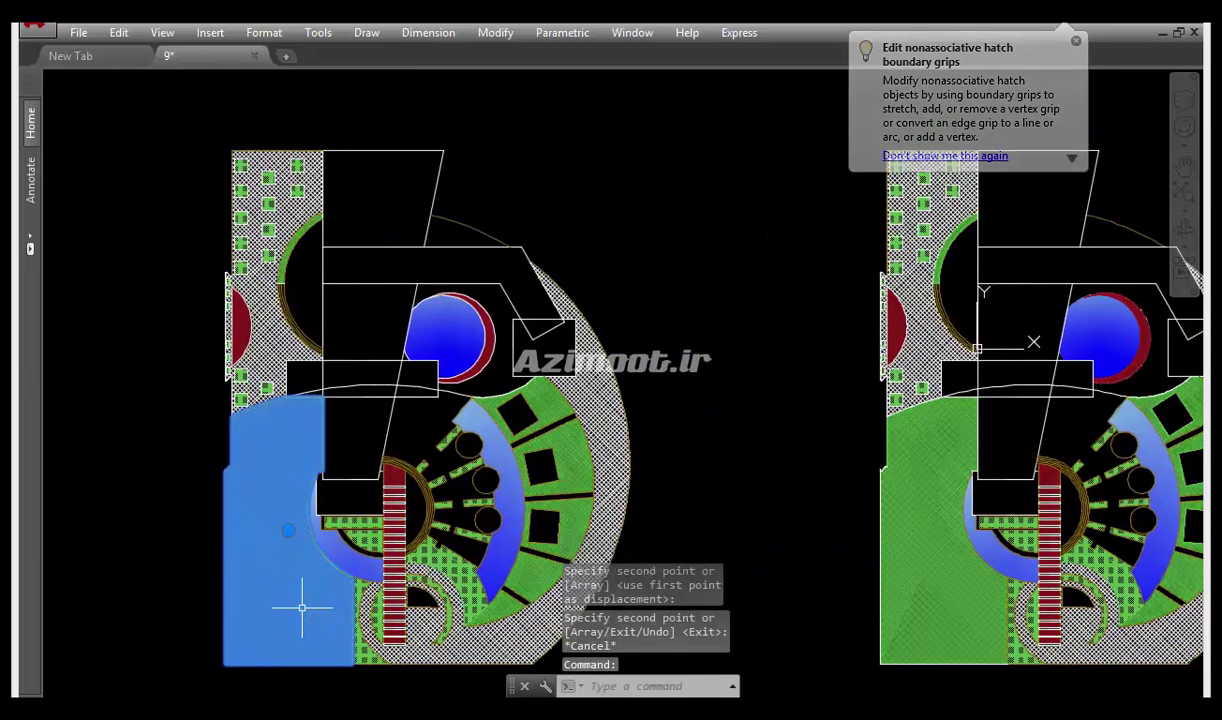
{"action": "type", "text": "e"}
{"action": "key", "text": "Return"}
{"action": "scroll", "coordinate": [245, 590], "scroll_direction": "up", "scroll_amount": 3}
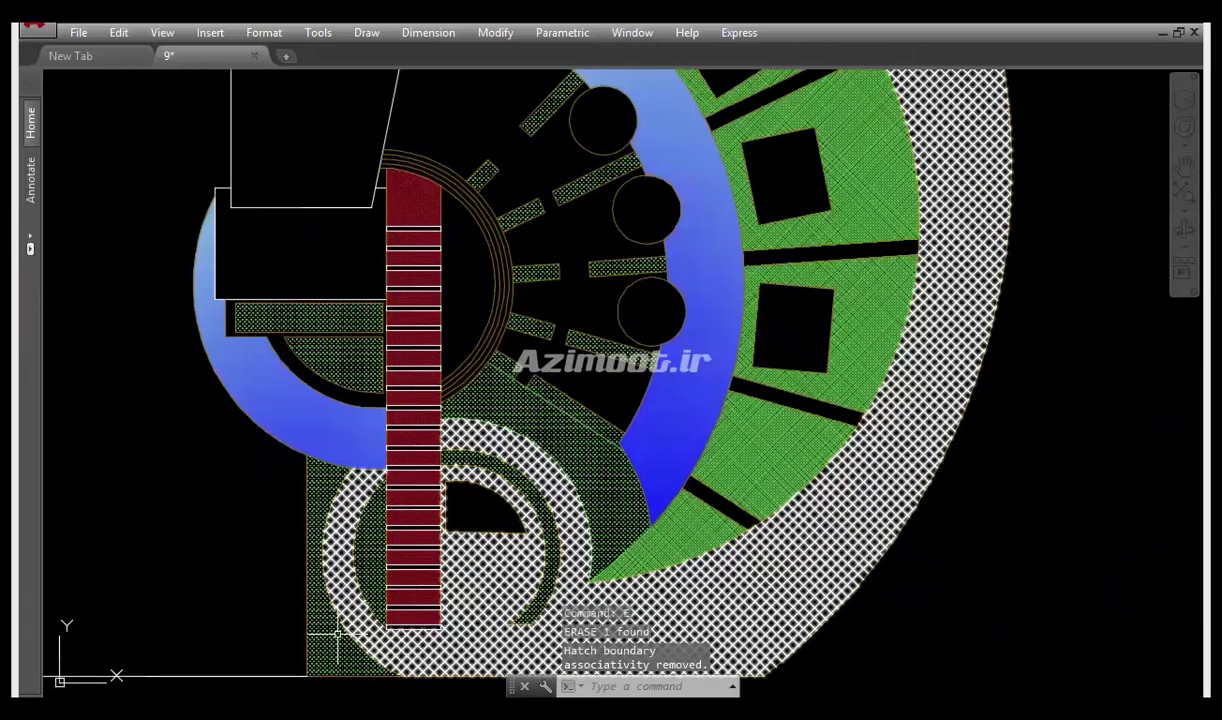
{"action": "middle_click_drag", "start_coordinate": [245, 590], "coordinate": [532, 666]}
{"action": "scroll", "coordinate": [460, 600], "scroll_direction": "down", "scroll_amount": 2}
{"action": "middle_click_drag", "start_coordinate": [477, 581], "coordinate": [425, 573]}
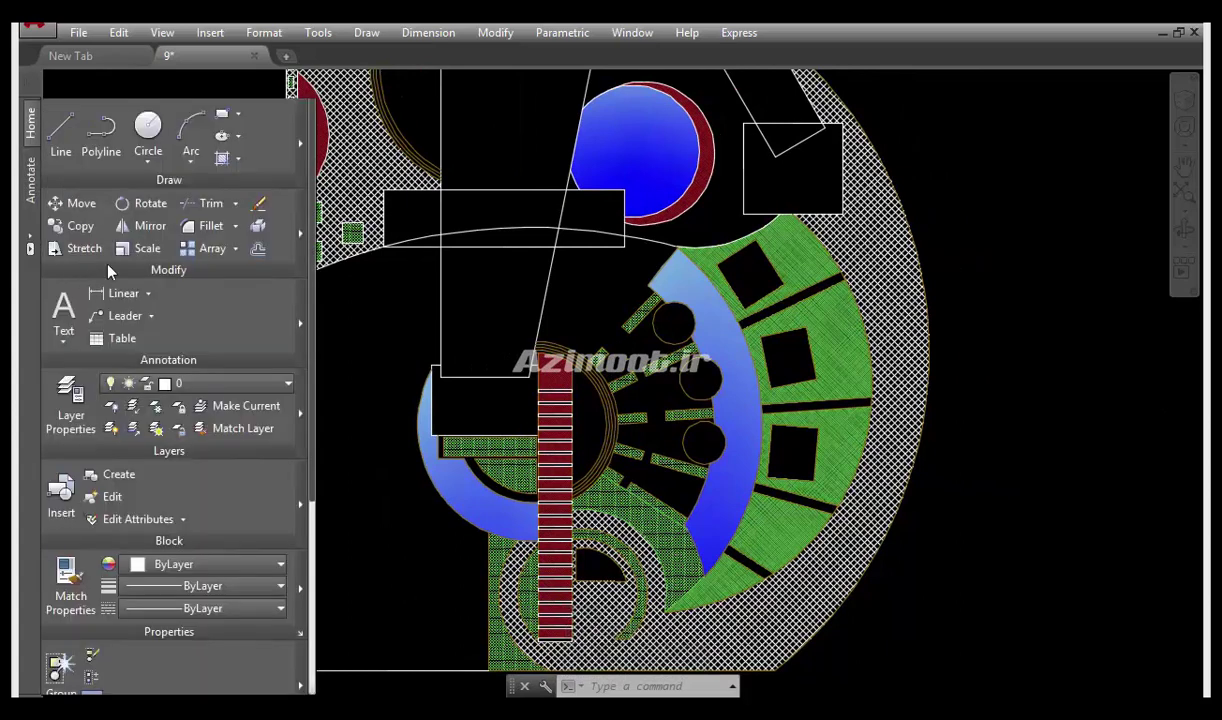
Create a new layer named '3d 1' coloured green (index 3)
{"action": "left_click", "coordinate": [70, 400]}
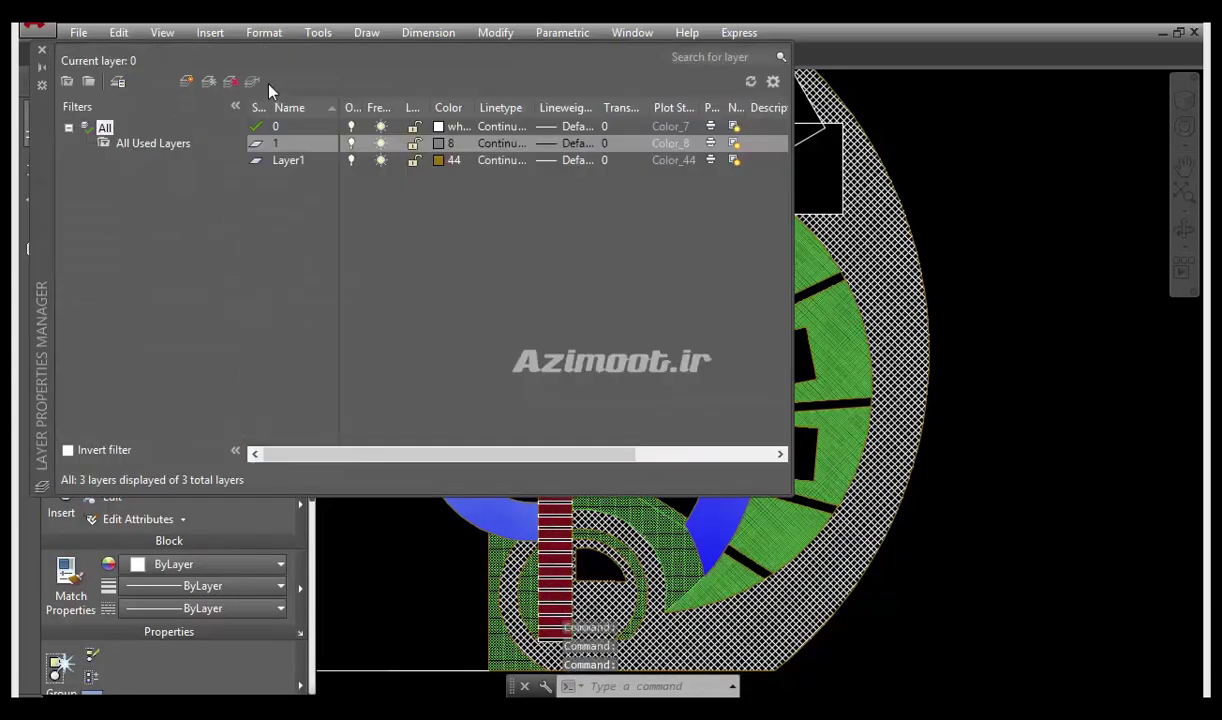
{"action": "left_click", "coordinate": [184, 80]}
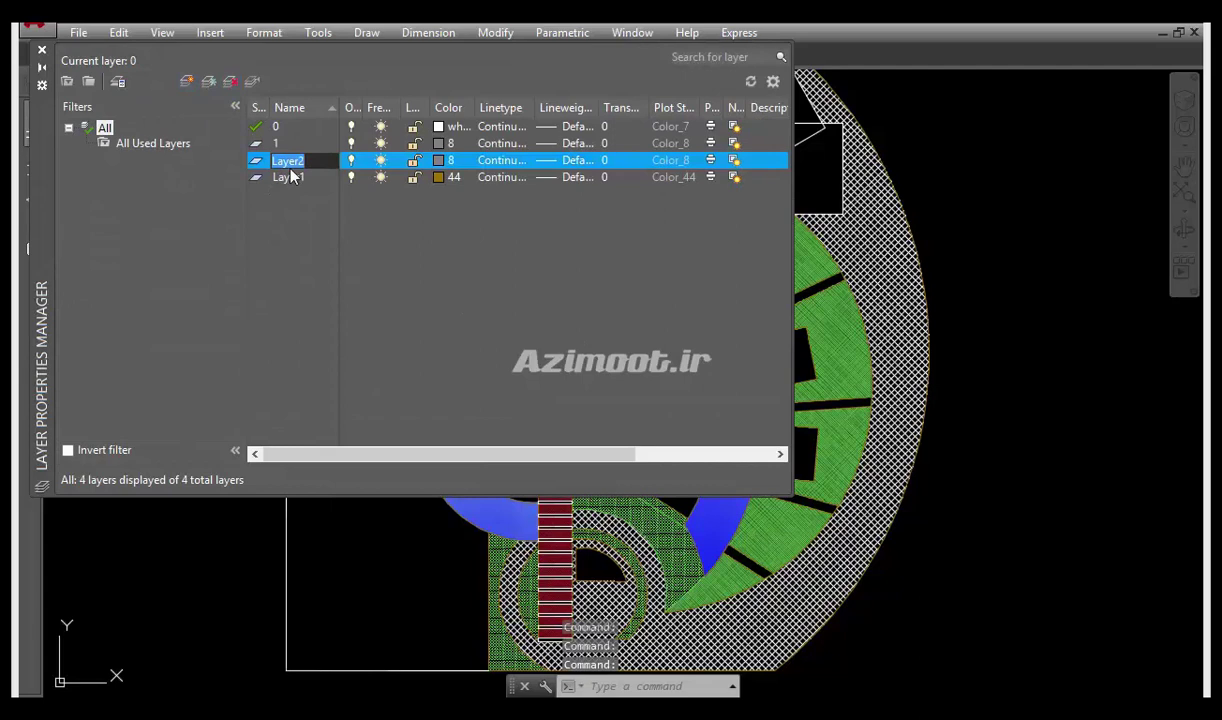
{"action": "type", "text": "3d"}
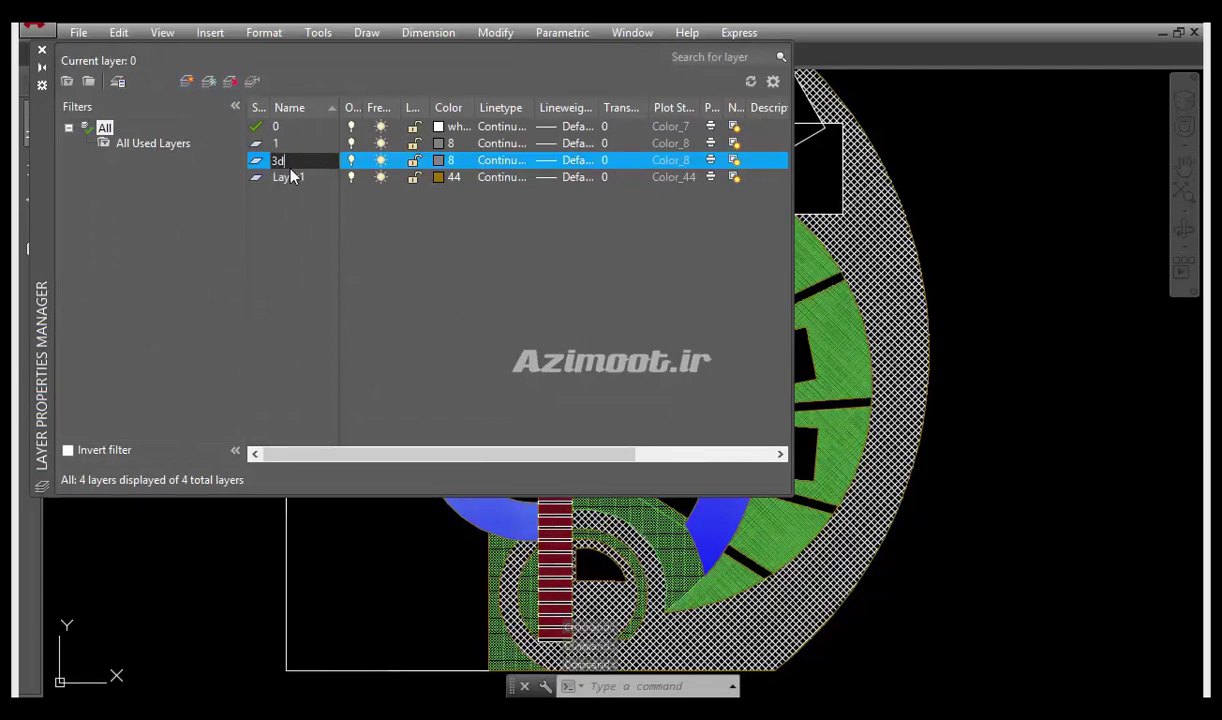
{"action": "type", "text": " 1"}
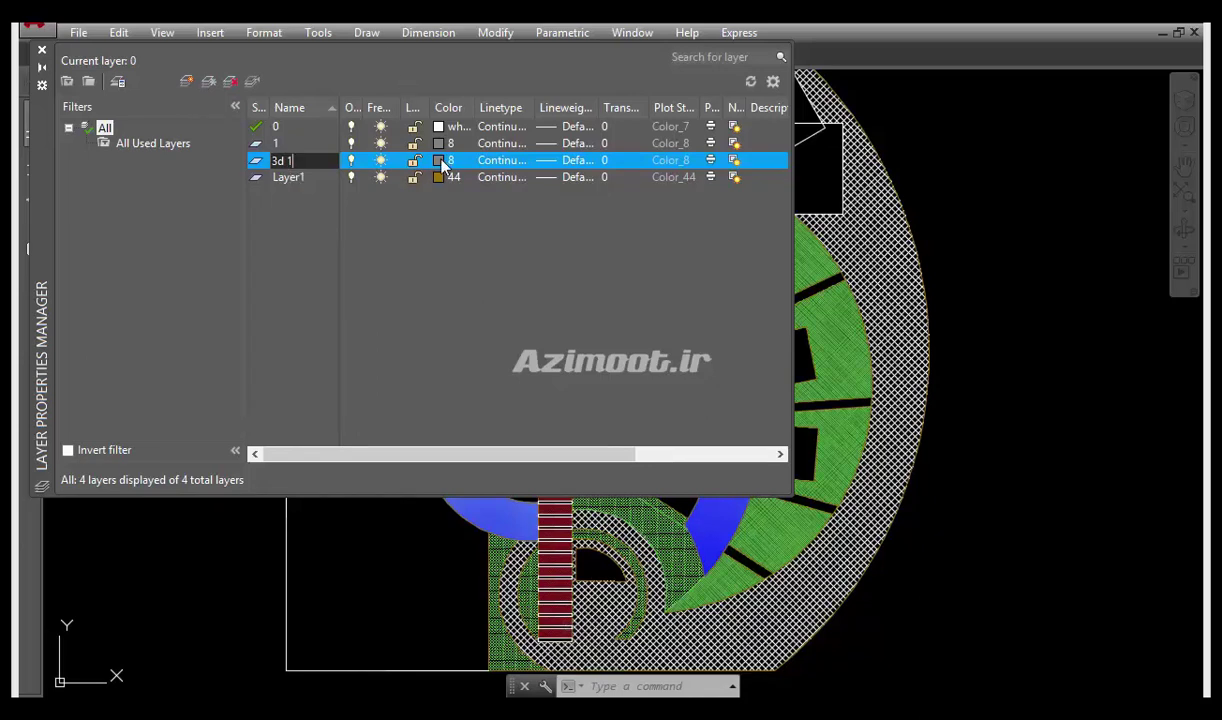
{"action": "left_click", "coordinate": [443, 165]}
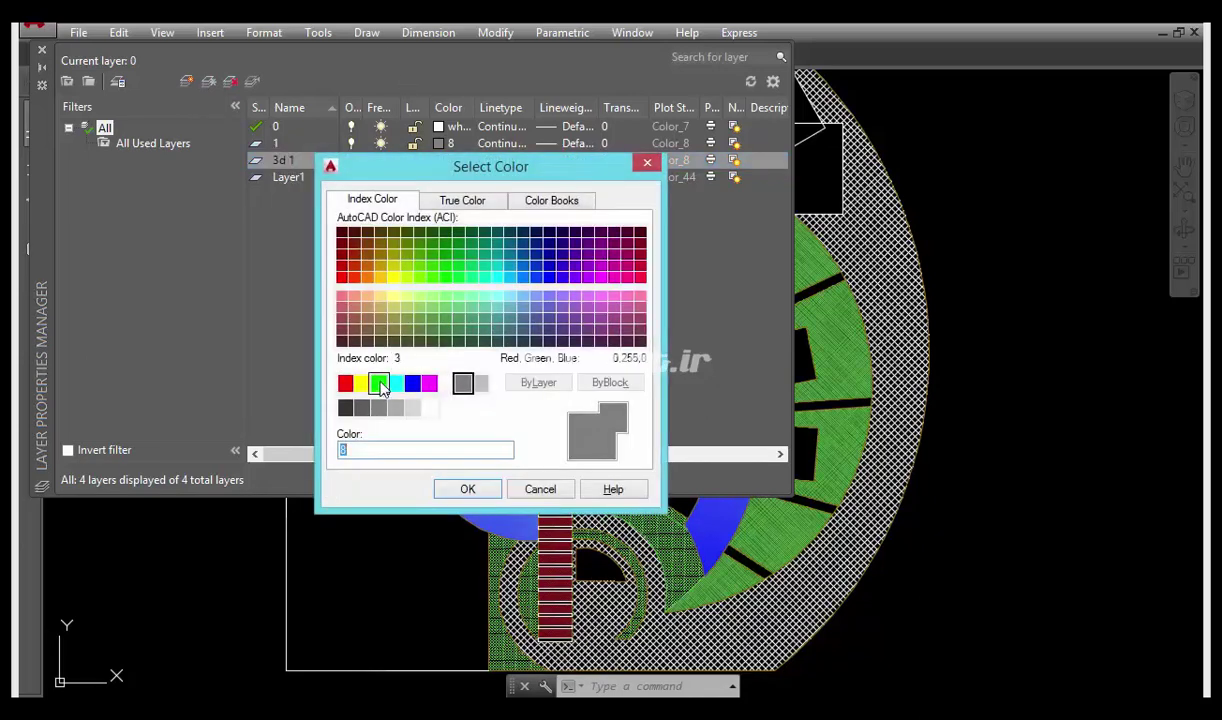
{"action": "left_click", "coordinate": [381, 385]}
{"action": "left_click", "coordinate": [458, 499]}
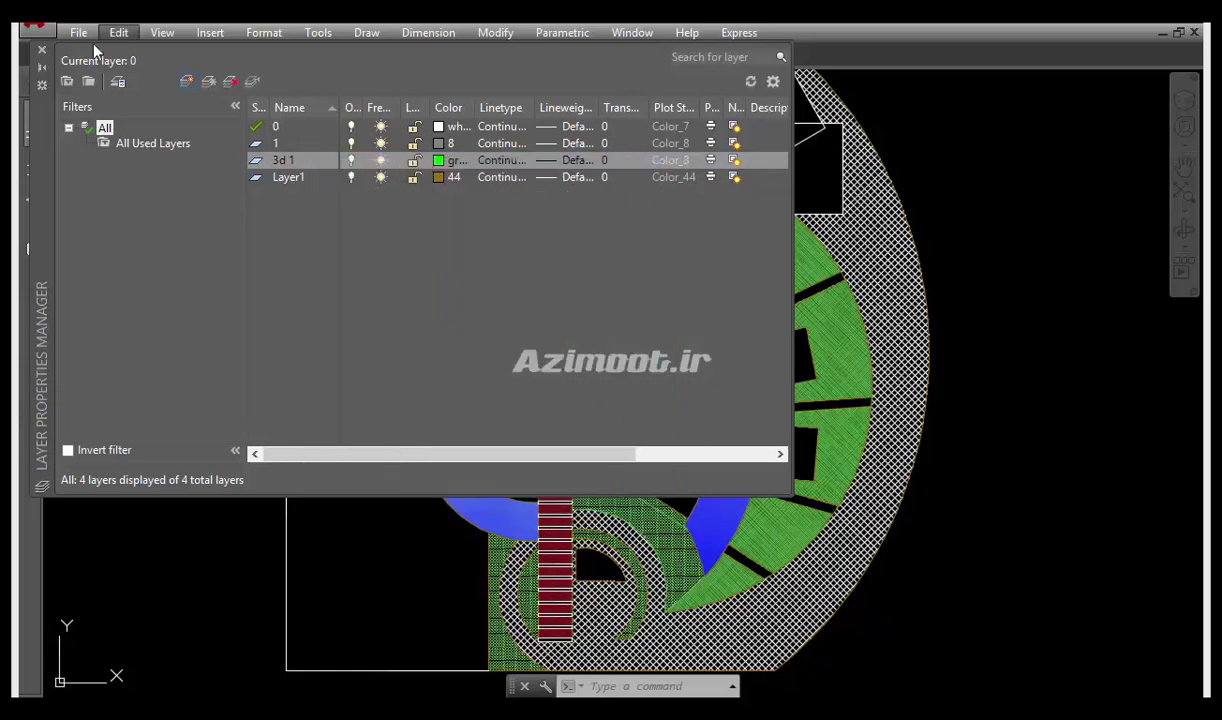
{"action": "left_click", "coordinate": [41, 51]}
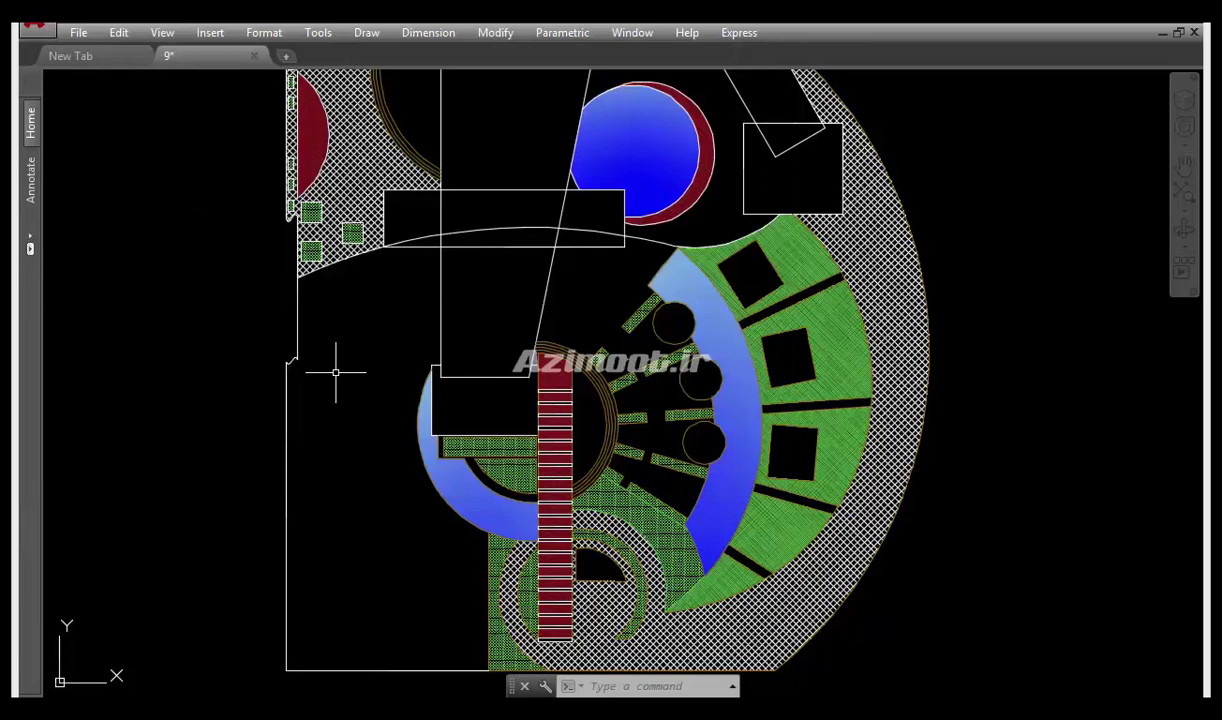
Make '3d 1' the current layer
{"action": "left_click", "coordinate": [30, 125]}
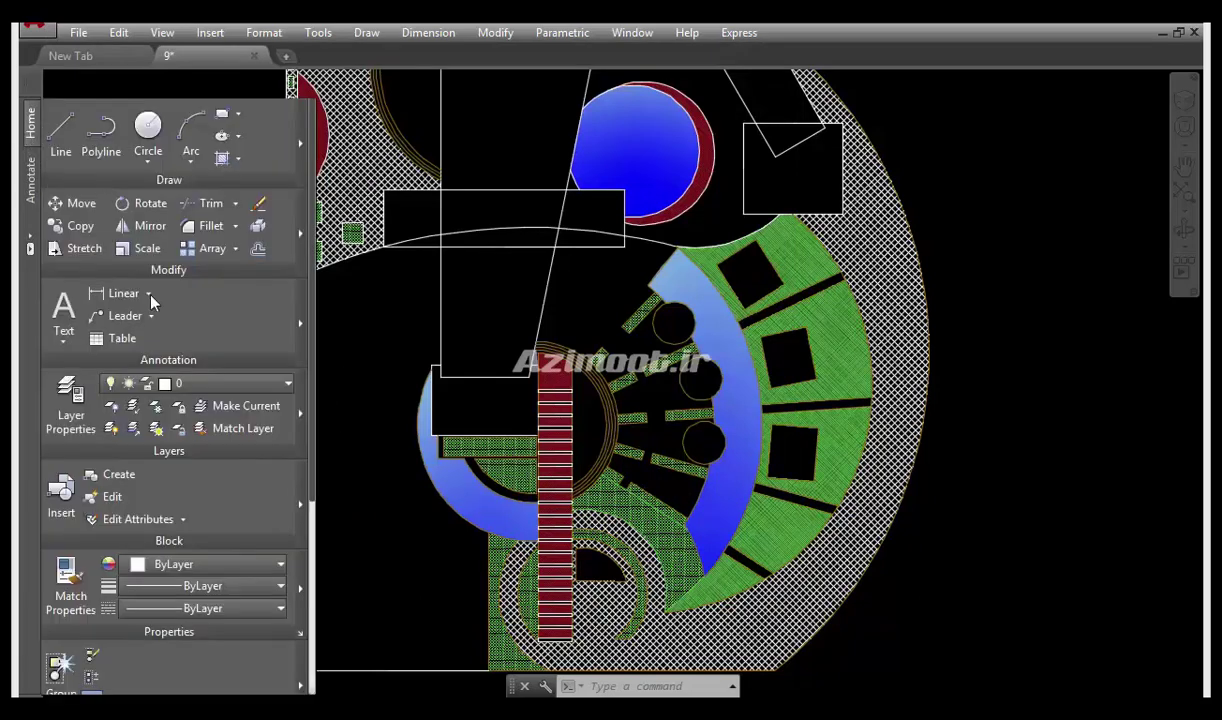
{"action": "left_click", "coordinate": [180, 383]}
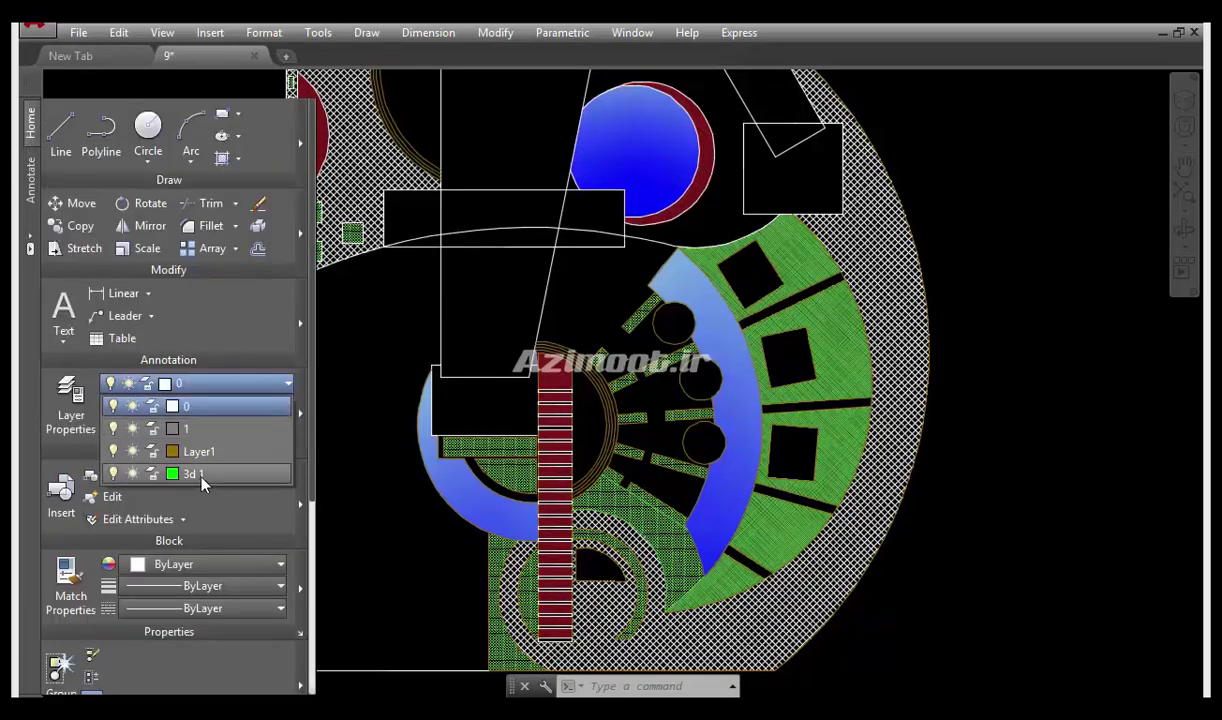
{"action": "left_click", "coordinate": [192, 455]}
{"action": "left_click", "coordinate": [352, 503]}
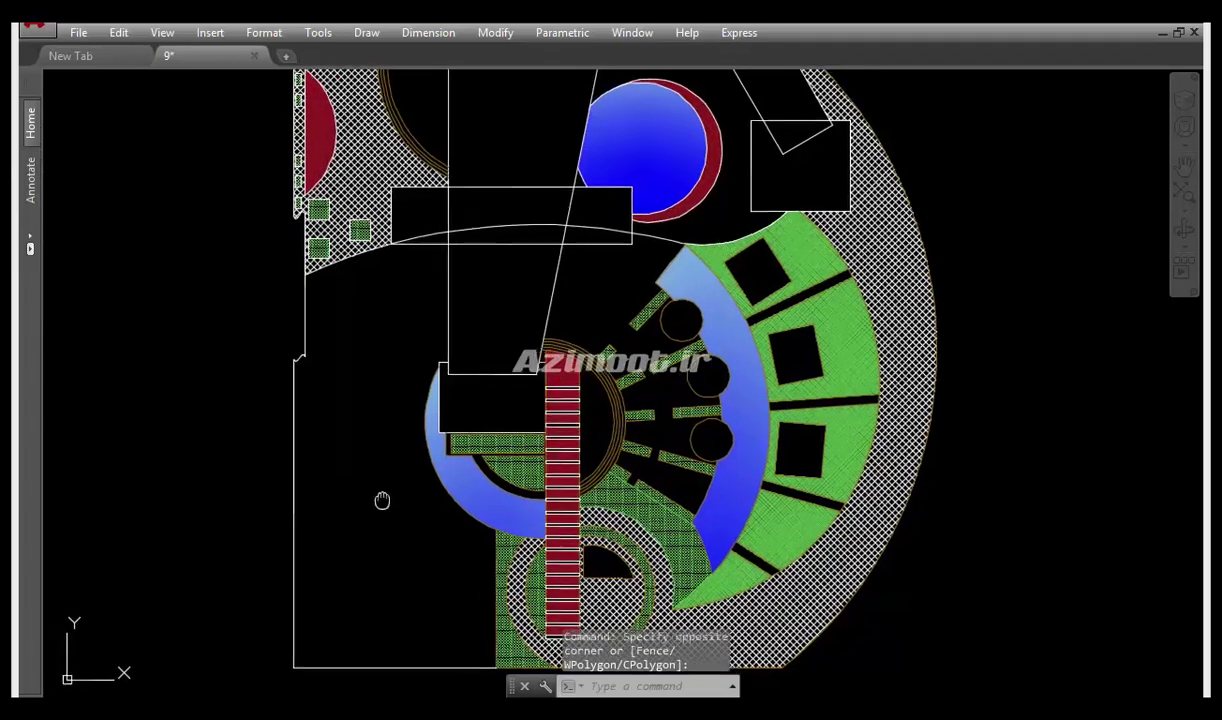
Create a boundary polyline with BO by picking inside the lower-left lawn area
{"action": "type", "text": "BO"}
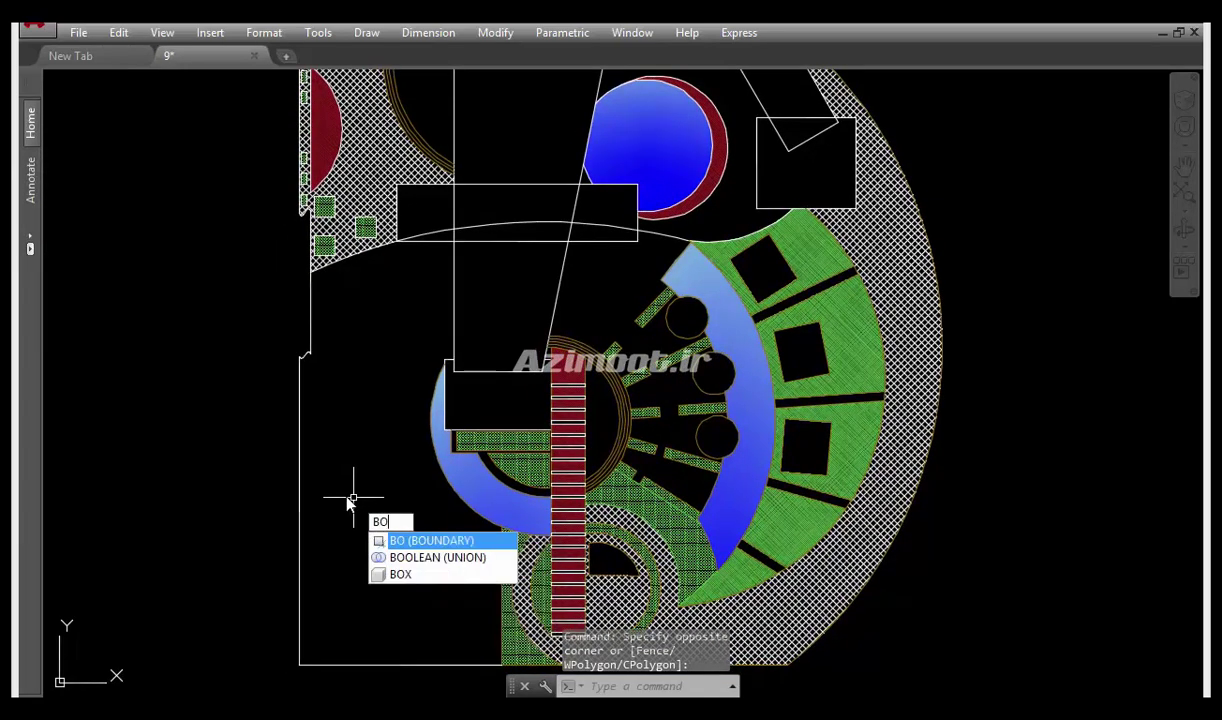
{"action": "key", "text": "Return"}
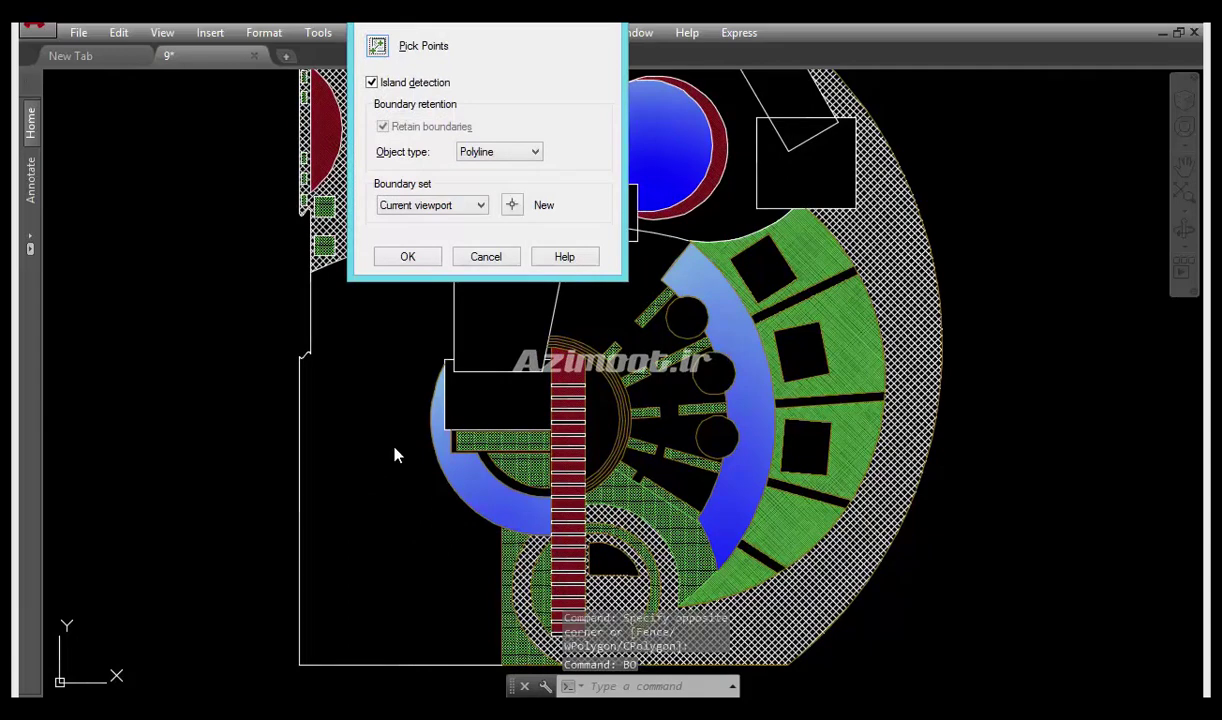
{"action": "left_click", "coordinate": [486, 257]}
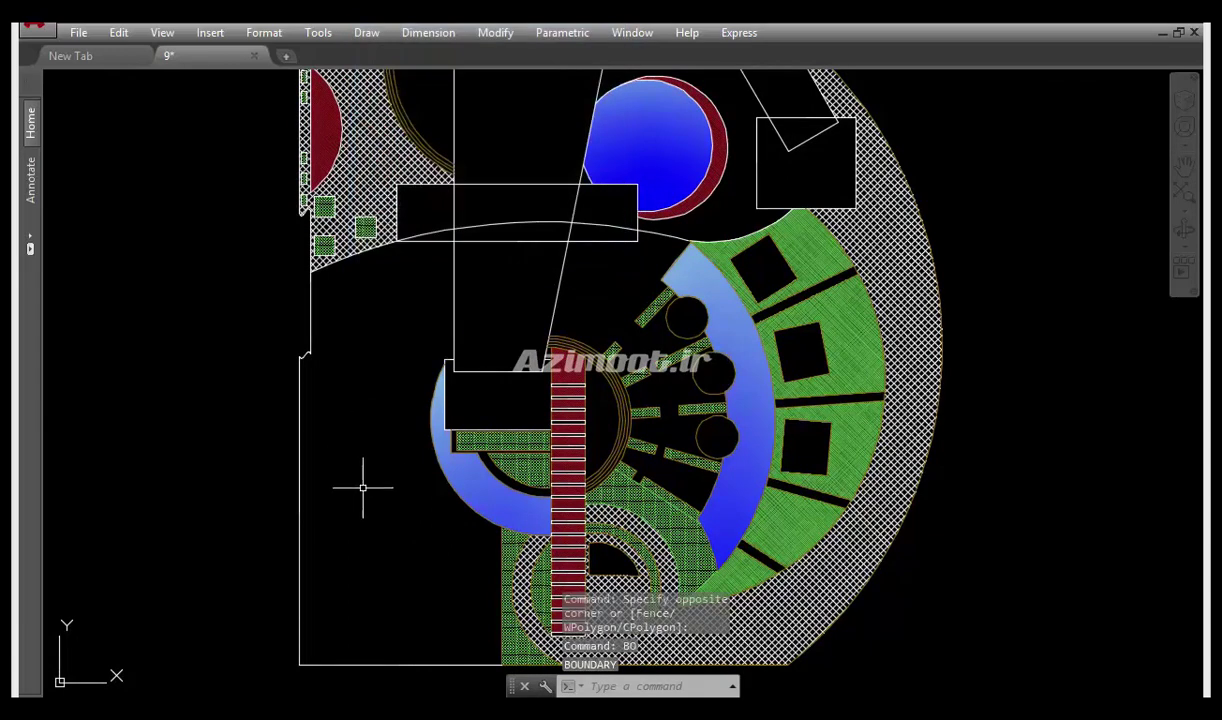
{"action": "scroll", "coordinate": [353, 575], "scroll_direction": "up", "scroll_amount": 2}
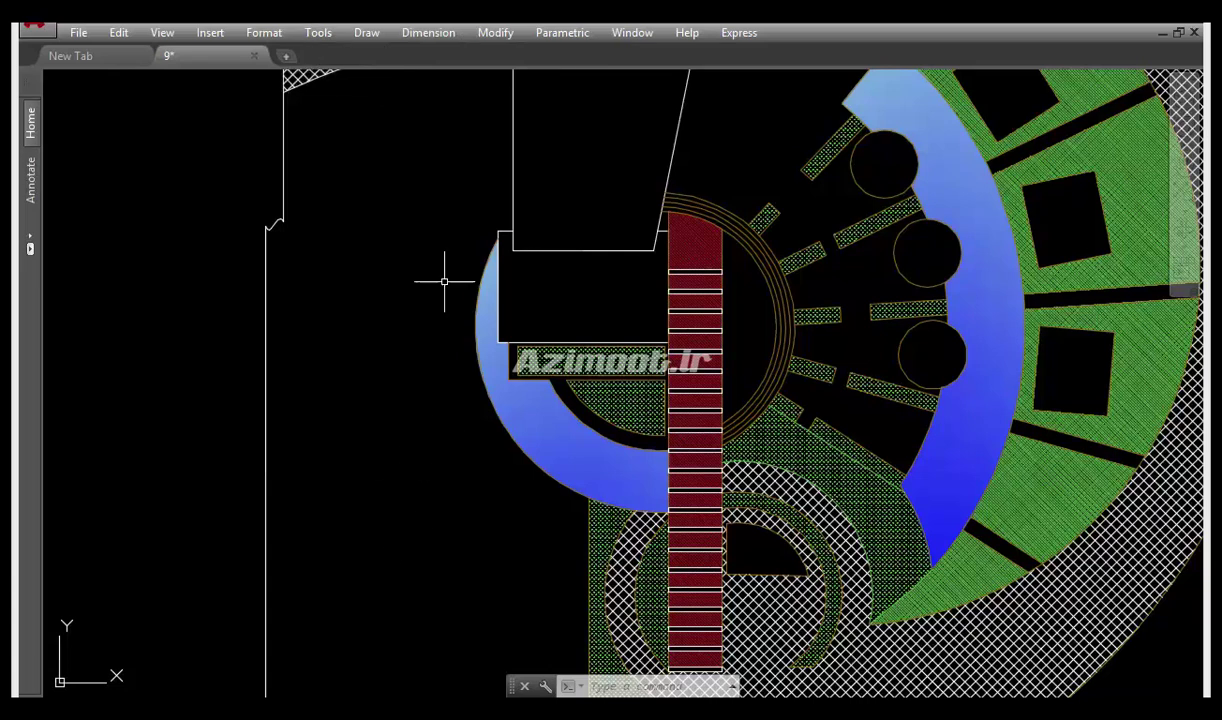
{"action": "scroll", "coordinate": [284, 418], "scroll_direction": "down", "scroll_amount": 2}
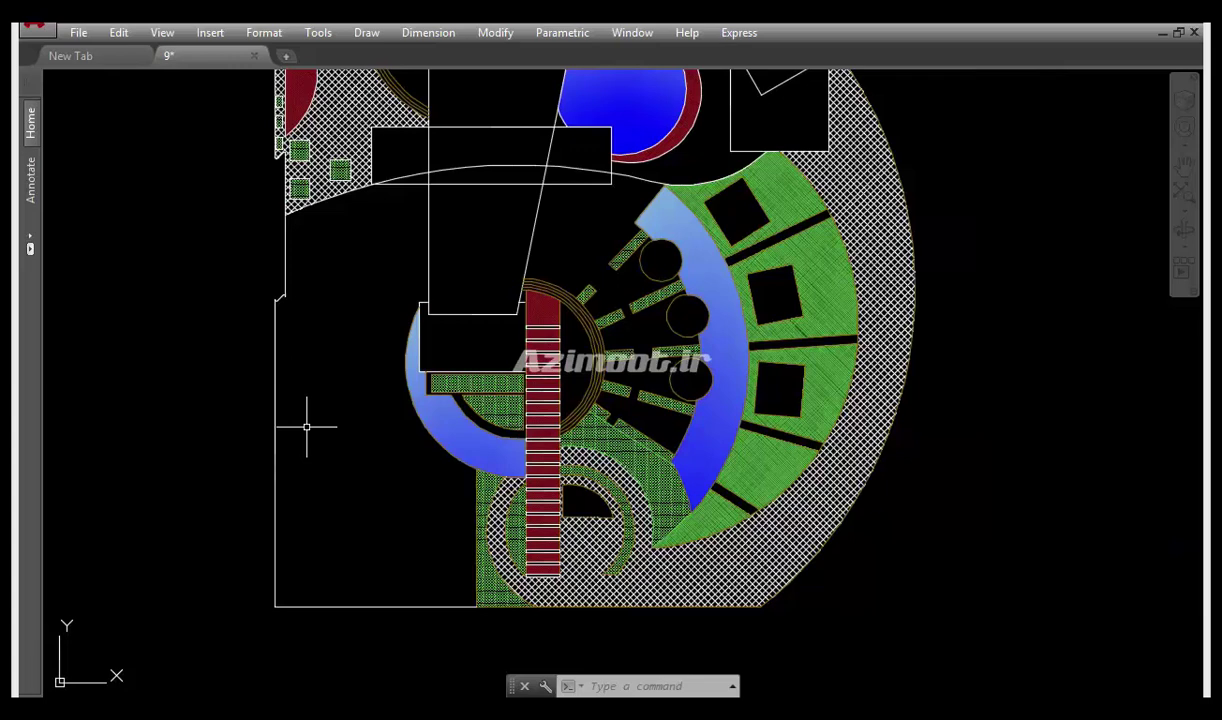
{"action": "type", "text": "bo"}
{"action": "key", "text": "Return"}
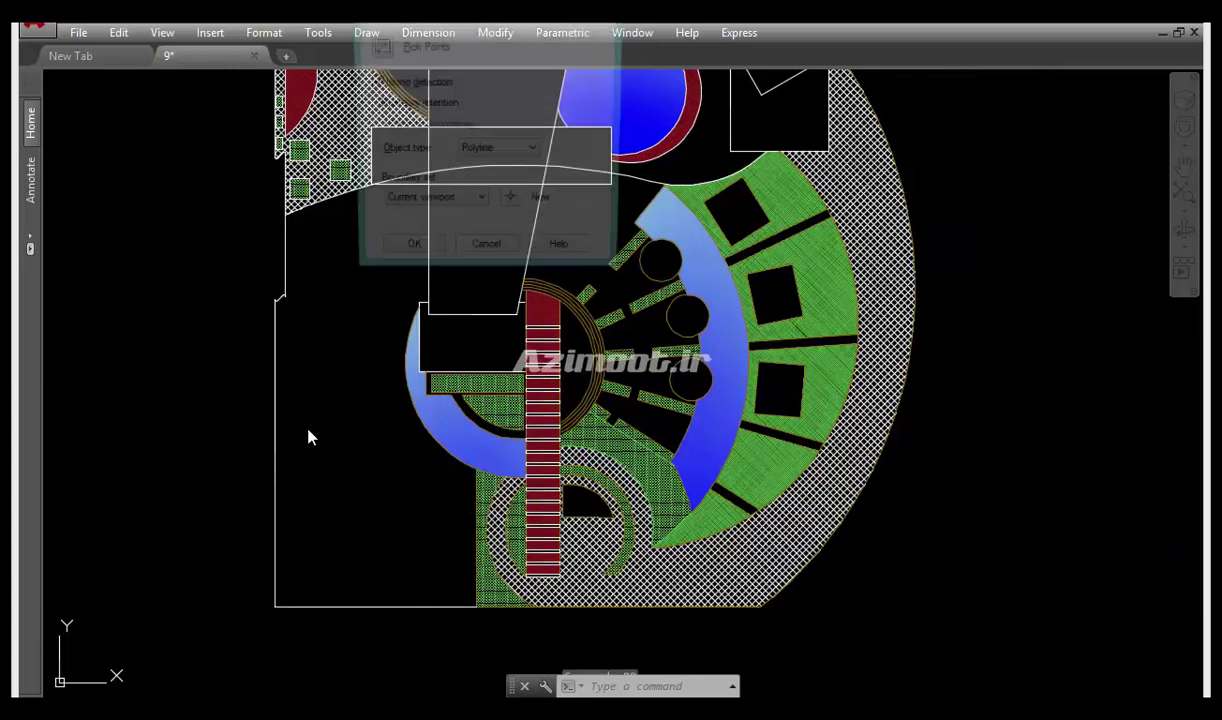
{"action": "left_click", "coordinate": [378, 47]}
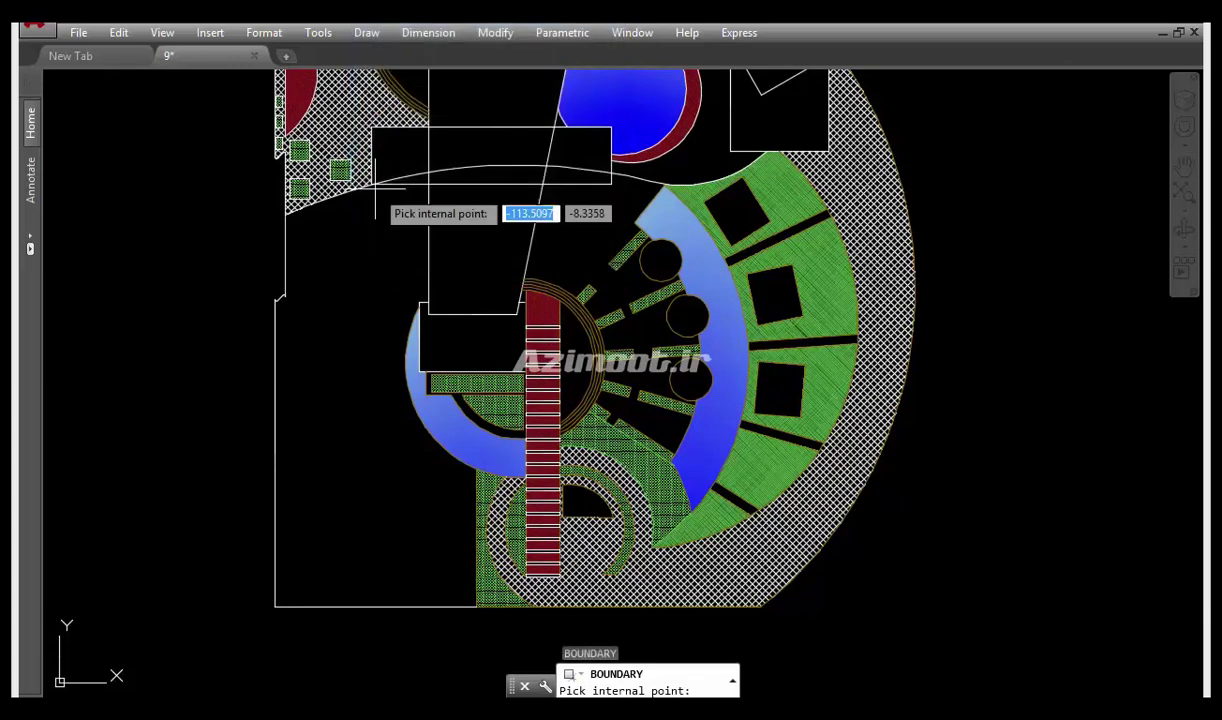
{"action": "left_click", "coordinate": [357, 327]}
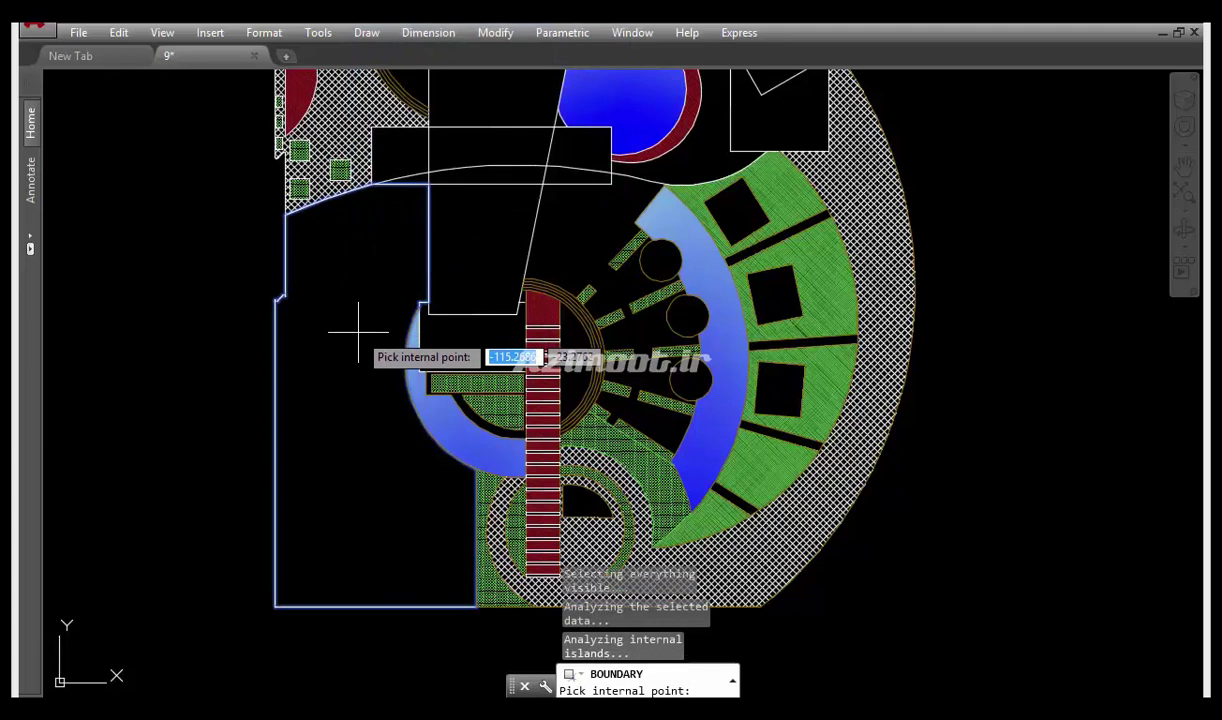
{"action": "key", "text": "Return"}
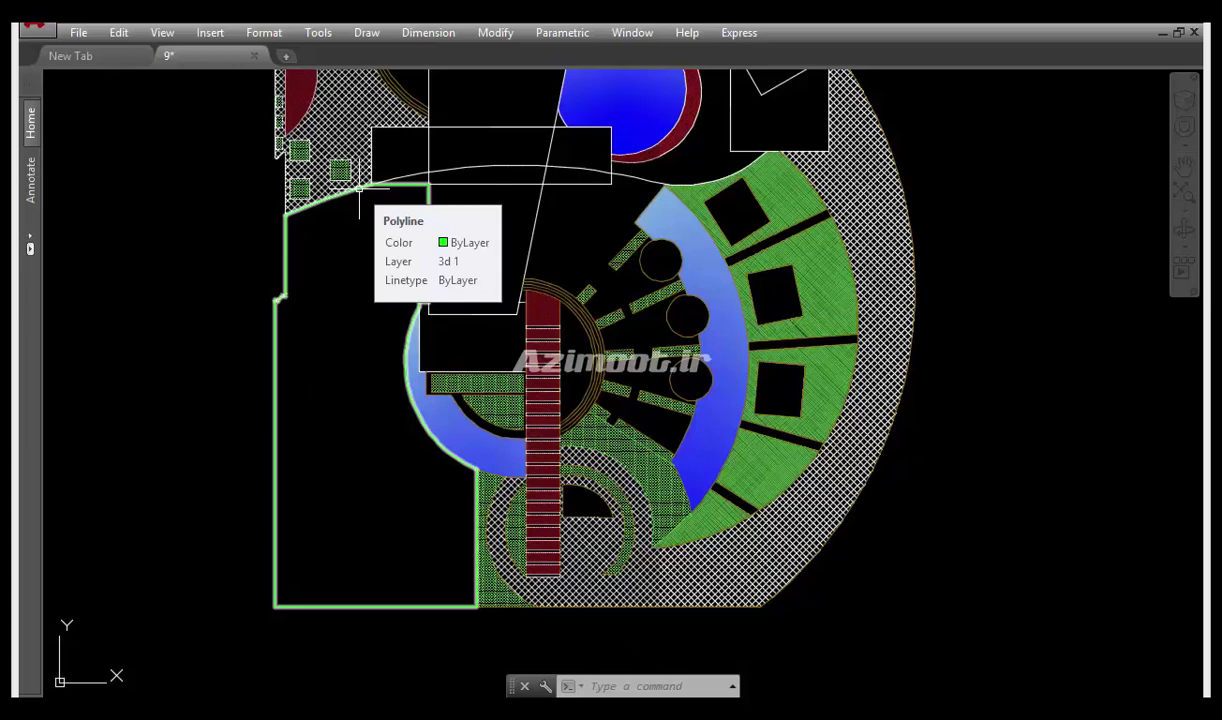
Erase the blue arc hatch left of the stairs on the copy
{"action": "left_click", "coordinate": [486, 437]}
{"action": "scroll", "coordinate": [486, 437], "scroll_direction": "up", "scroll_amount": 4}
{"action": "left_click", "coordinate": [481, 450]}
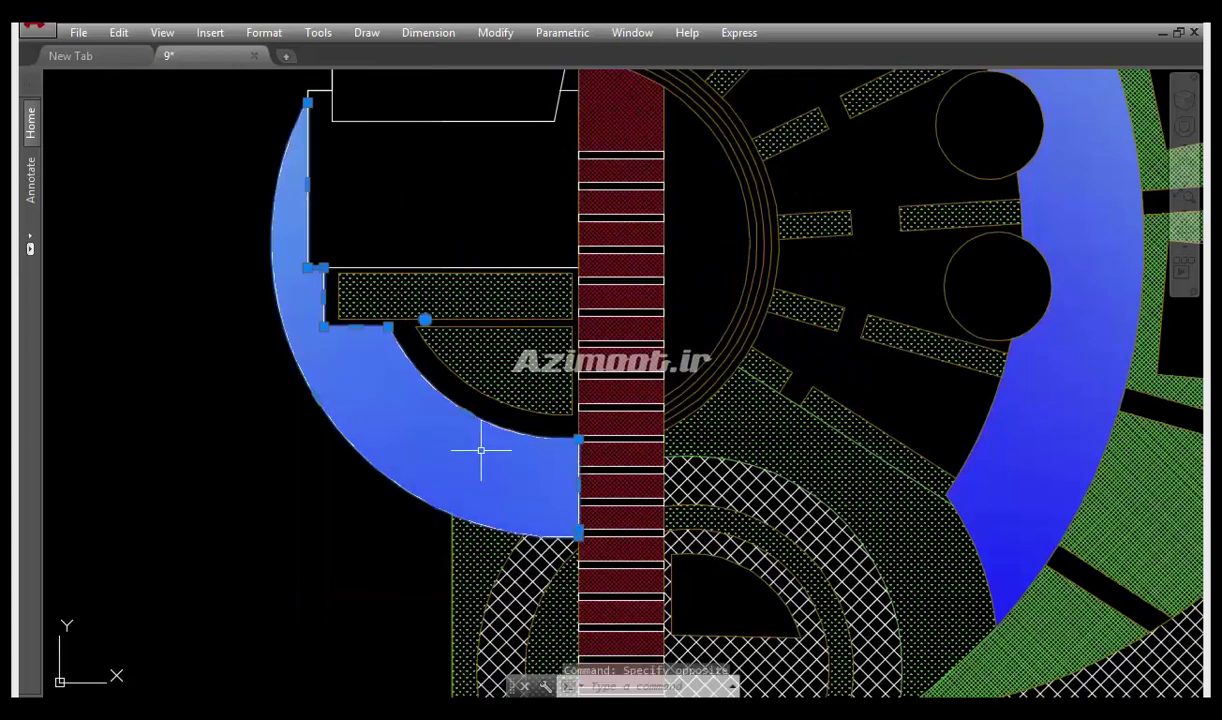
{"action": "type", "text": "e"}
{"action": "key", "text": "Return"}
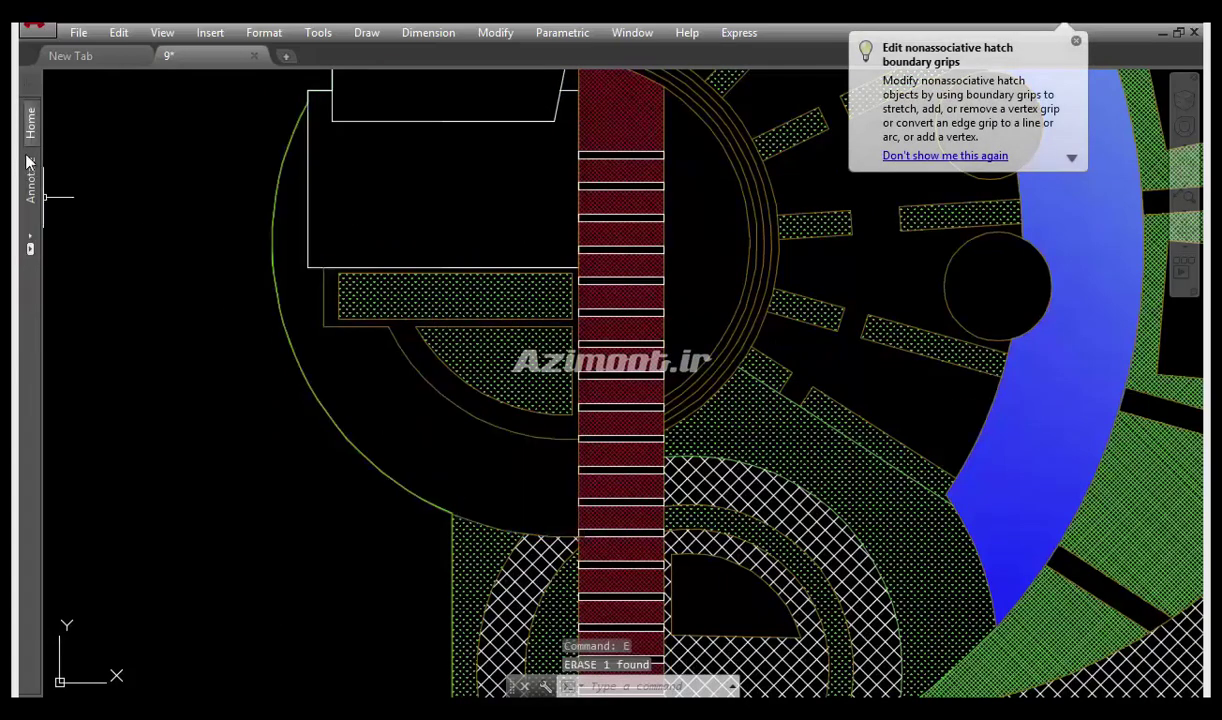
{"action": "left_click", "coordinate": [31, 125]}
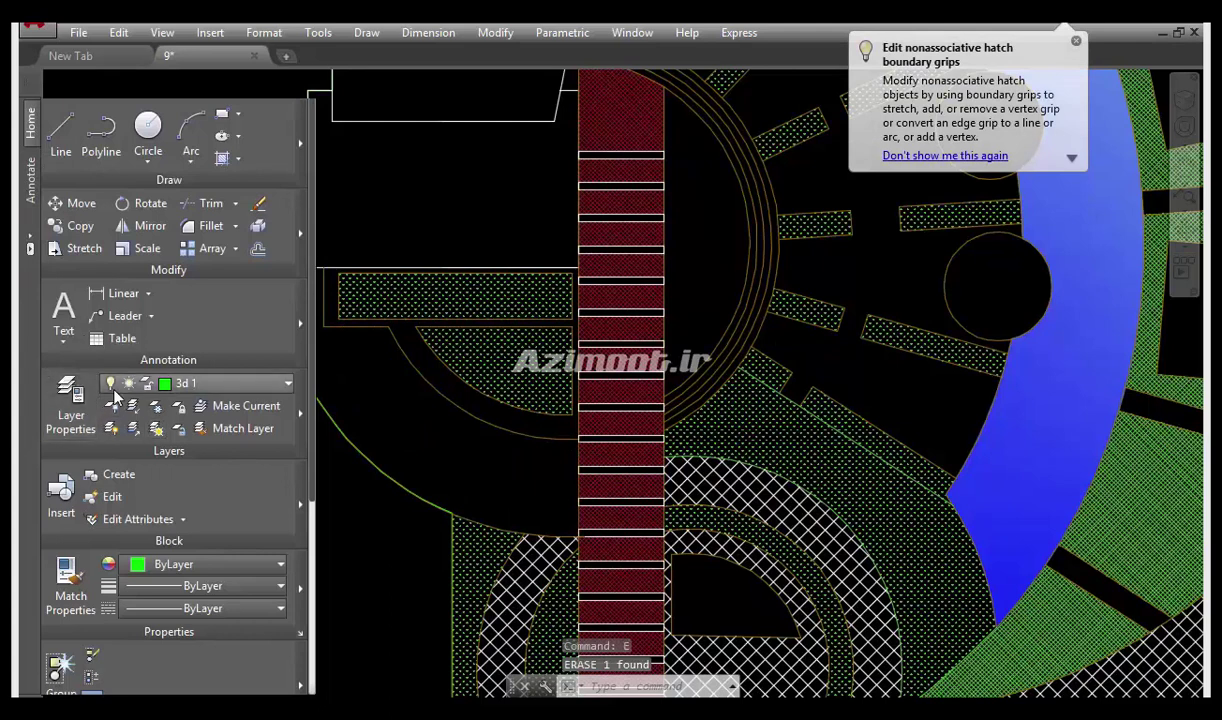
{"action": "left_click", "coordinate": [70, 400]}
Add layer 3d 2 coloured cyan and layer 3d 3 coloured 73
{"action": "left_click", "coordinate": [186, 81]}
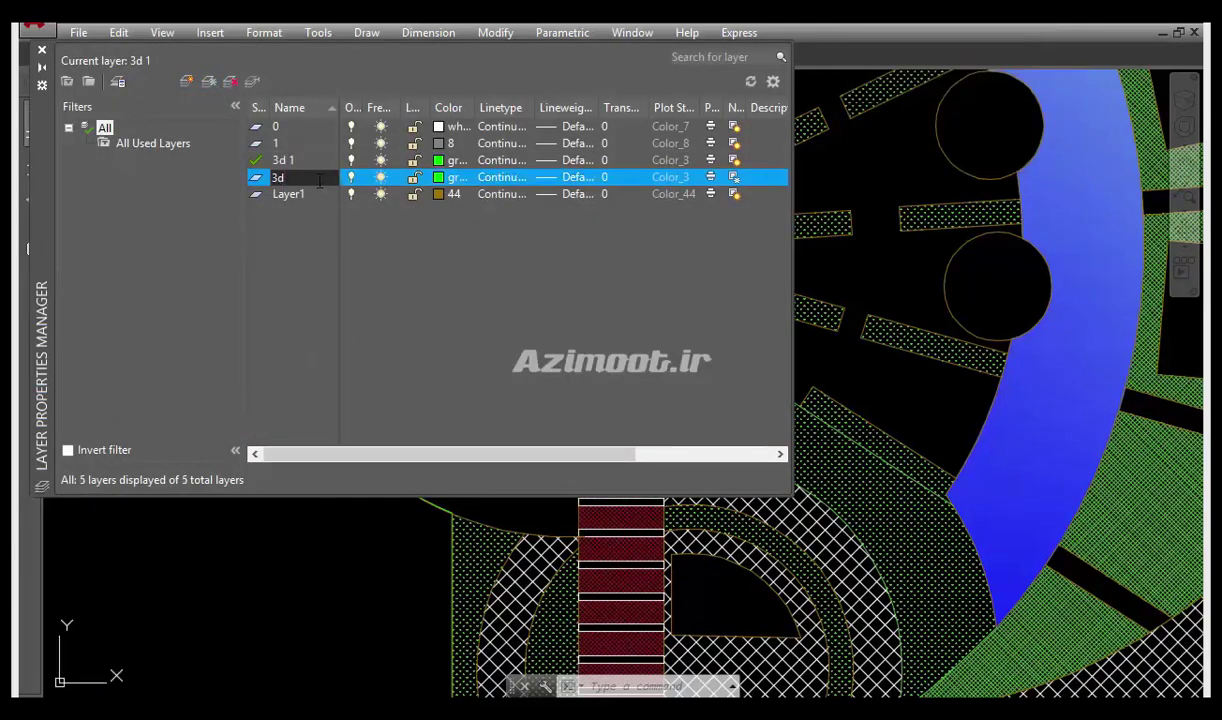
{"action": "left_click", "coordinate": [445, 177]}
{"action": "left_click", "coordinate": [395, 383]}
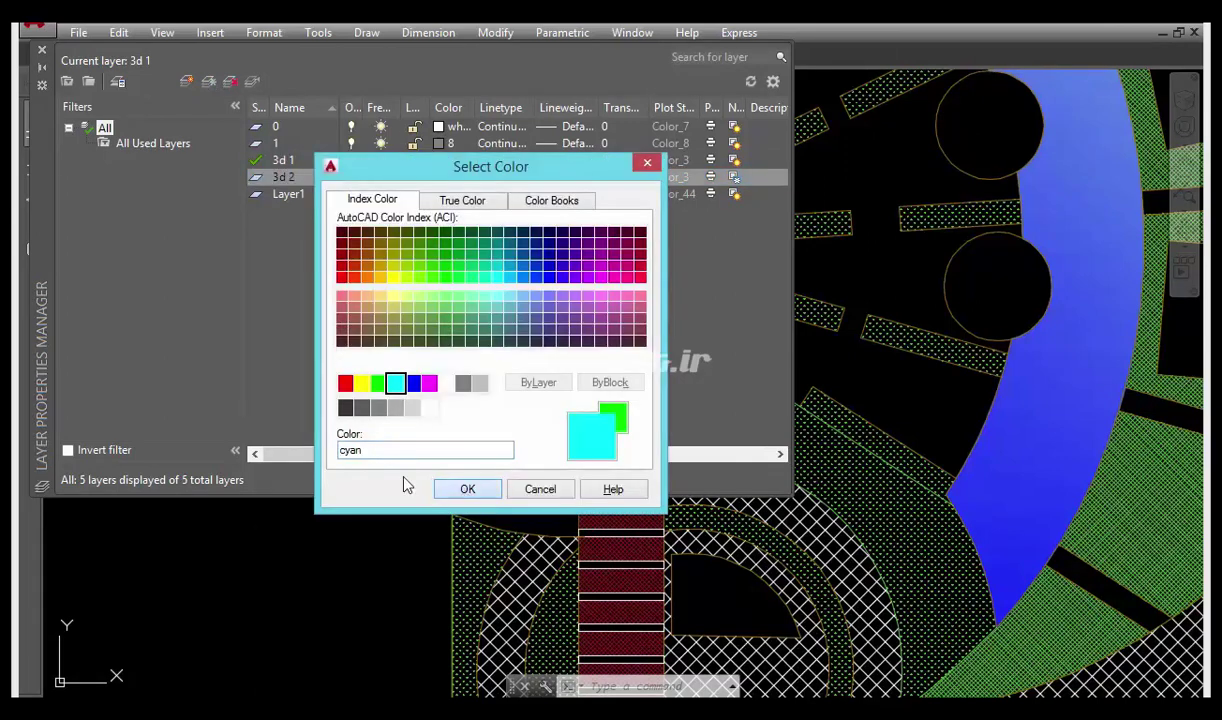
{"action": "left_click", "coordinate": [462, 489]}
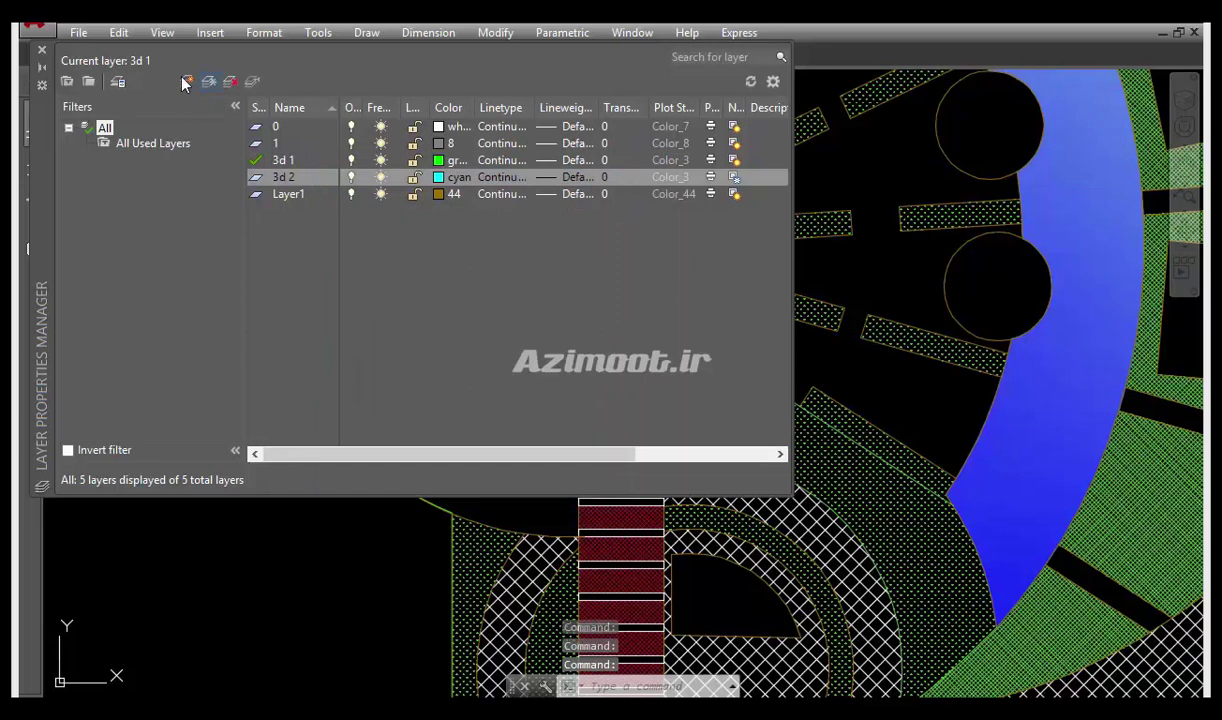
{"action": "key", "text": "alt+n"}
{"action": "type", "text": "3d 3"}
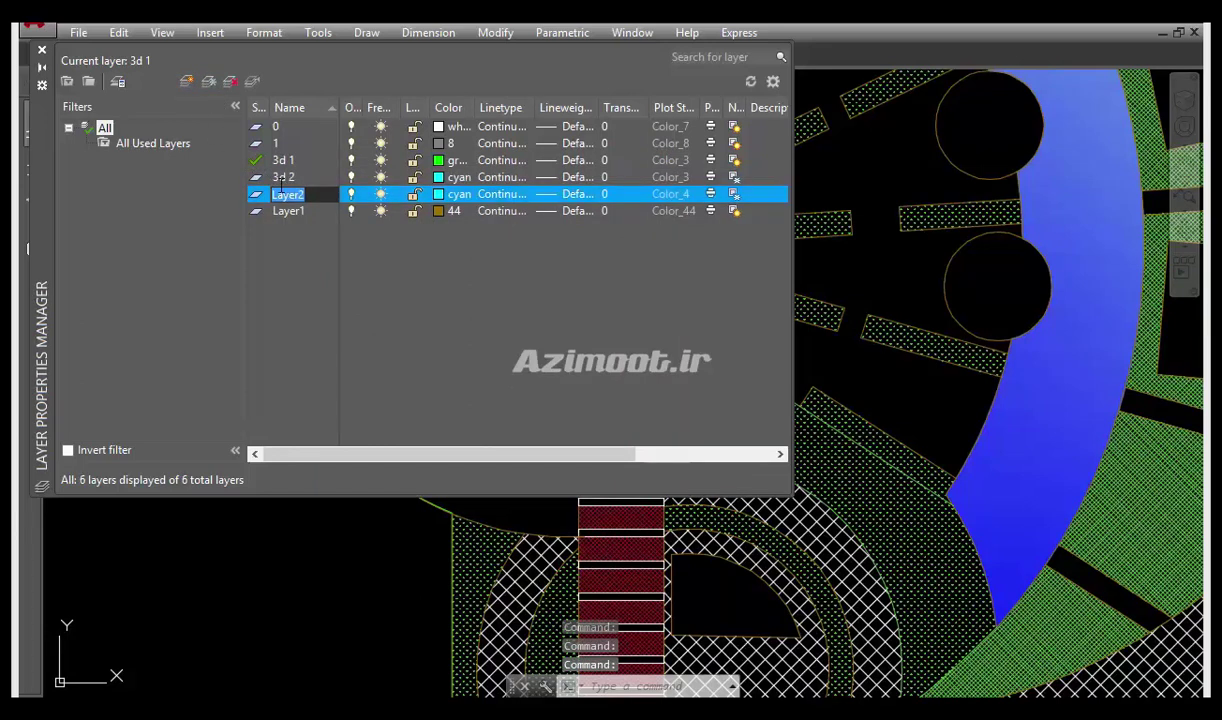
{"action": "left_click", "coordinate": [440, 194]}
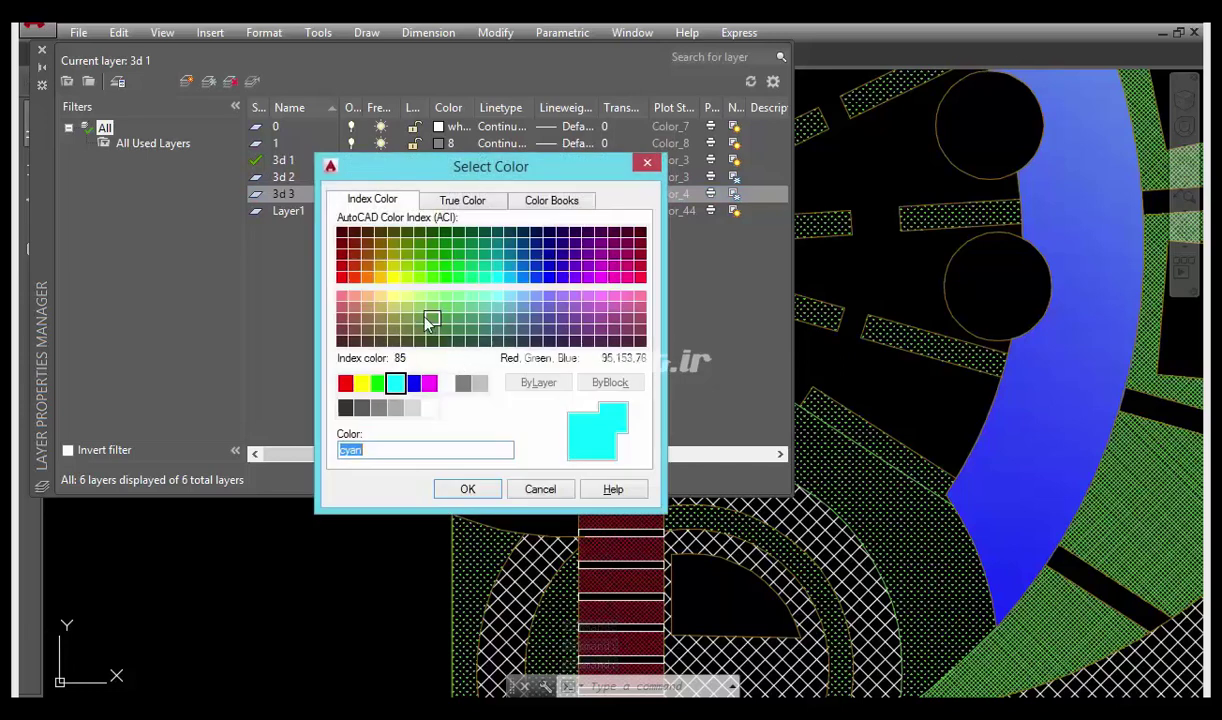
{"action": "left_click", "coordinate": [419, 306]}
{"action": "left_click", "coordinate": [467, 489]}
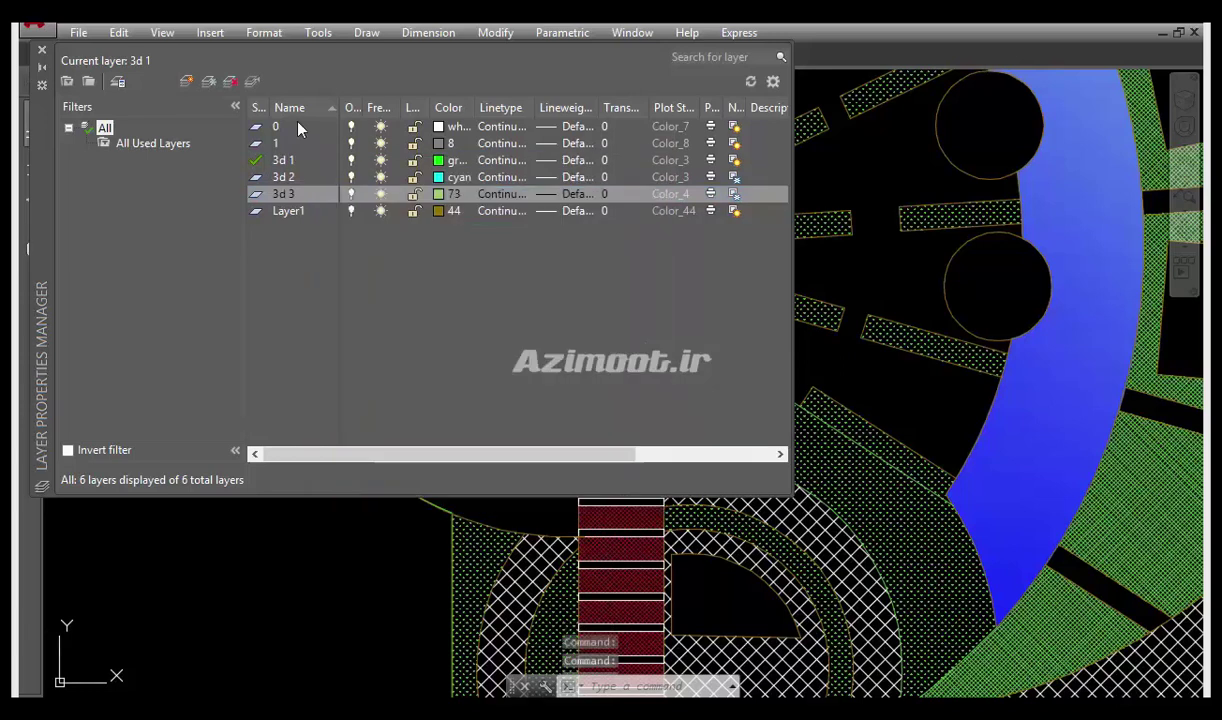
Add layer 3d 4 with colour 61
{"action": "left_click", "coordinate": [188, 82]}
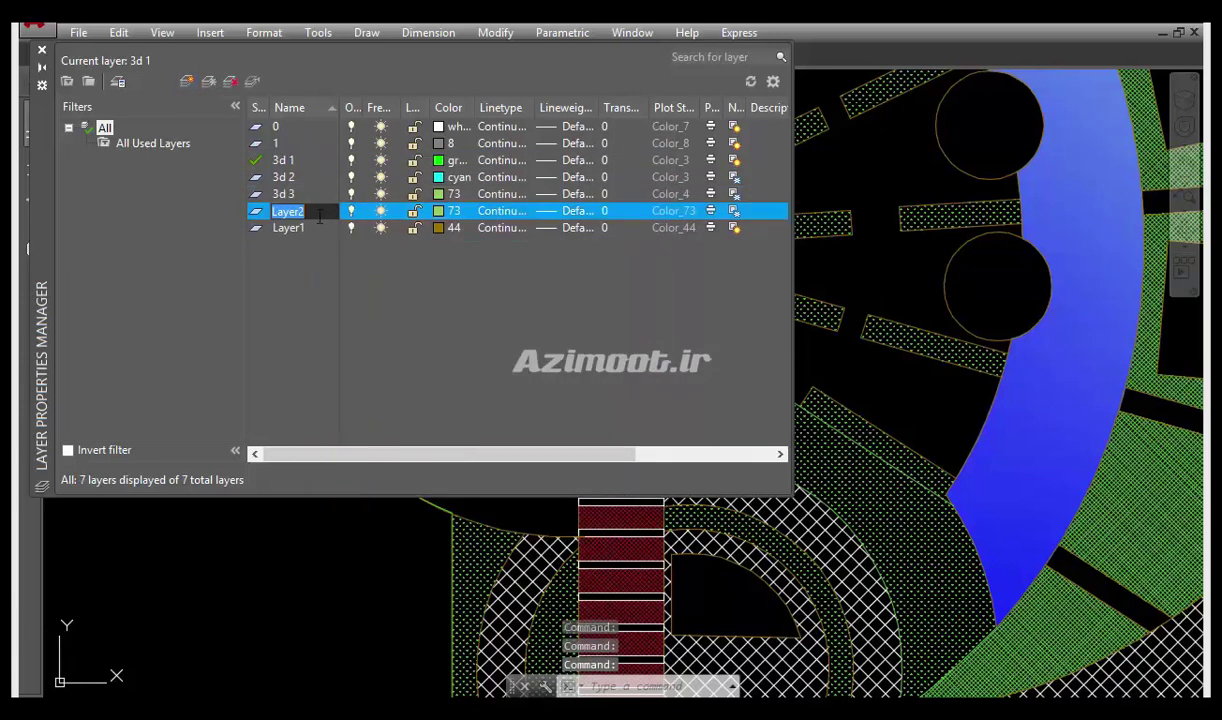
{"action": "type", "text": "d 4"}
{"action": "left_click", "coordinate": [428, 211]}
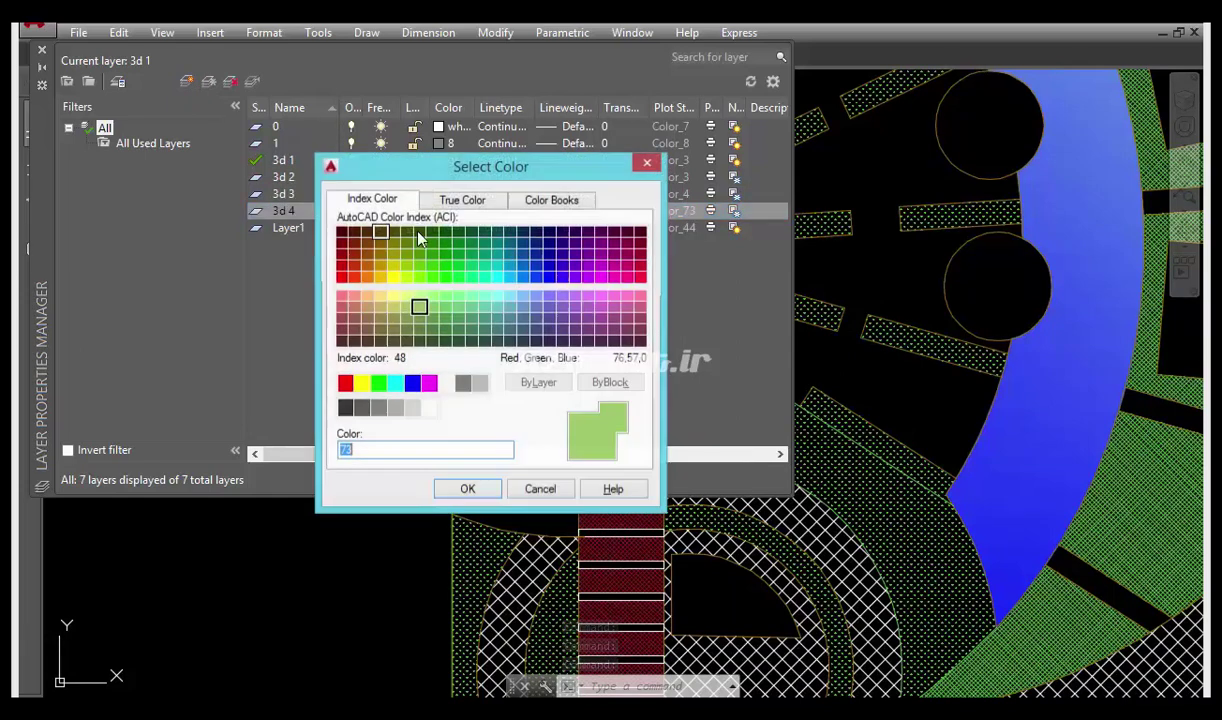
{"action": "left_click", "coordinate": [406, 296]}
{"action": "left_click", "coordinate": [467, 489]}
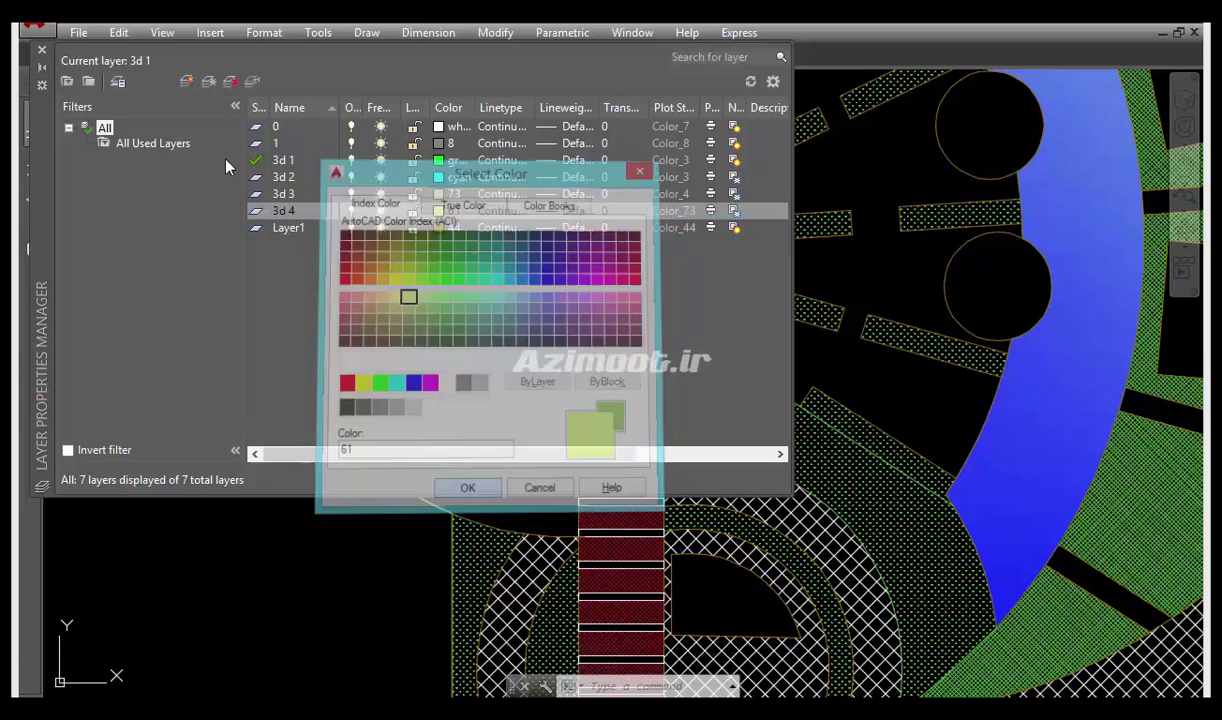
Add layer 3d 5 with light grey colour 9
{"action": "key", "text": "alt+n"}
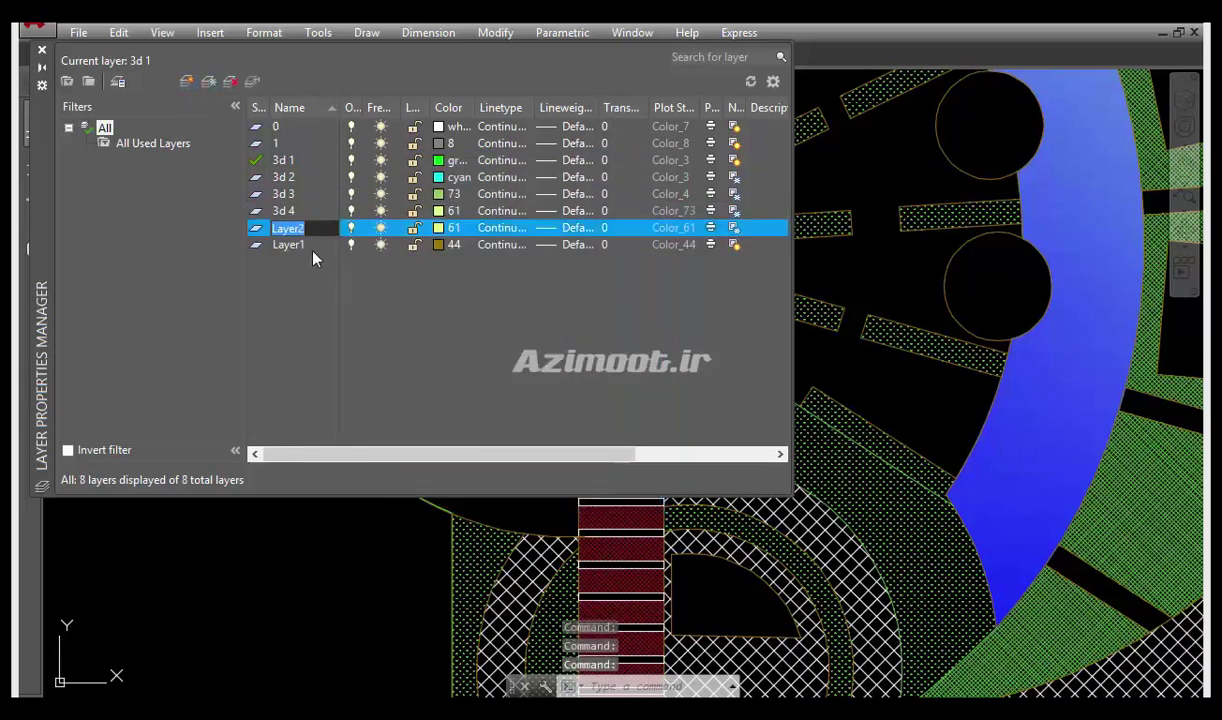
{"action": "type", "text": "3d 5"}
{"action": "left_click", "coordinate": [447, 227]}
{"action": "left_click", "coordinate": [463, 383]}
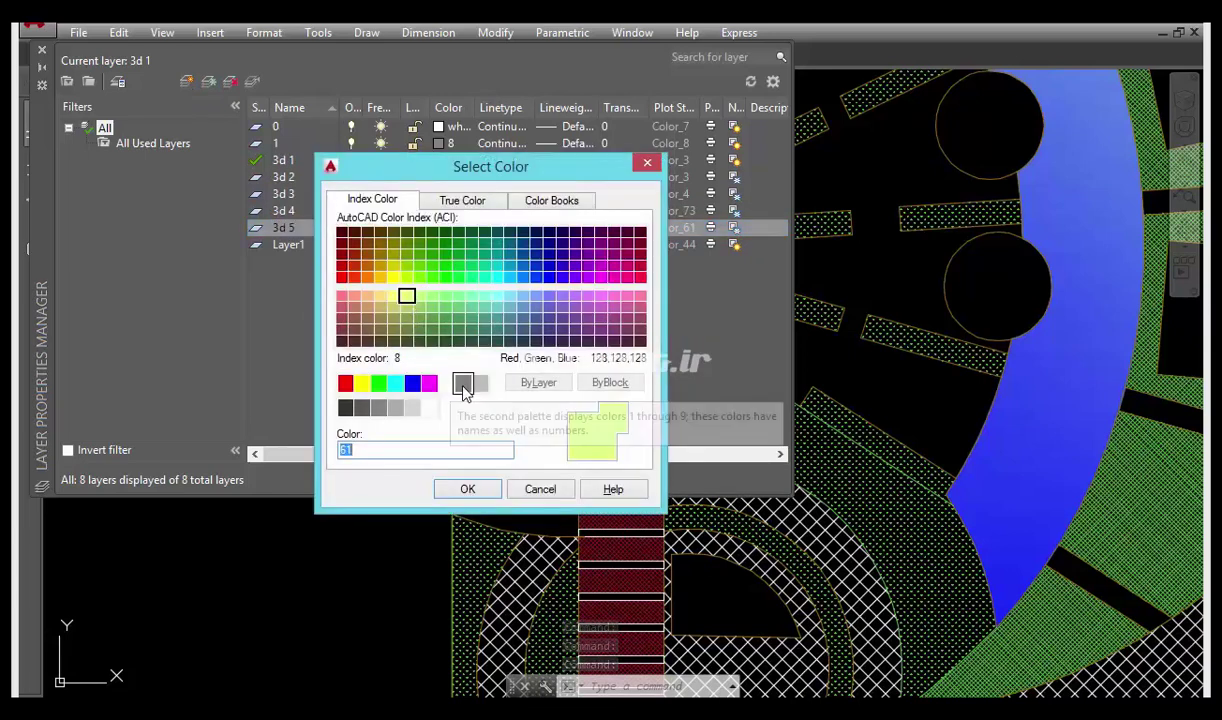
{"action": "left_click", "coordinate": [480, 385]}
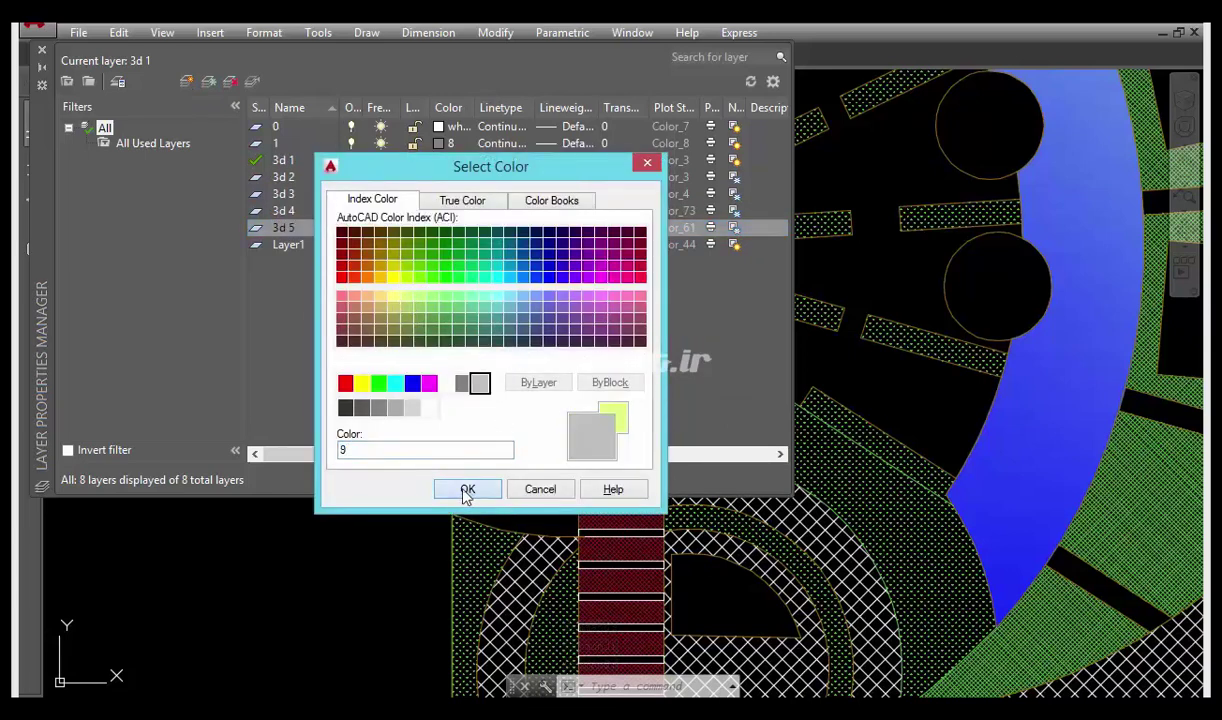
{"action": "left_click", "coordinate": [466, 491]}
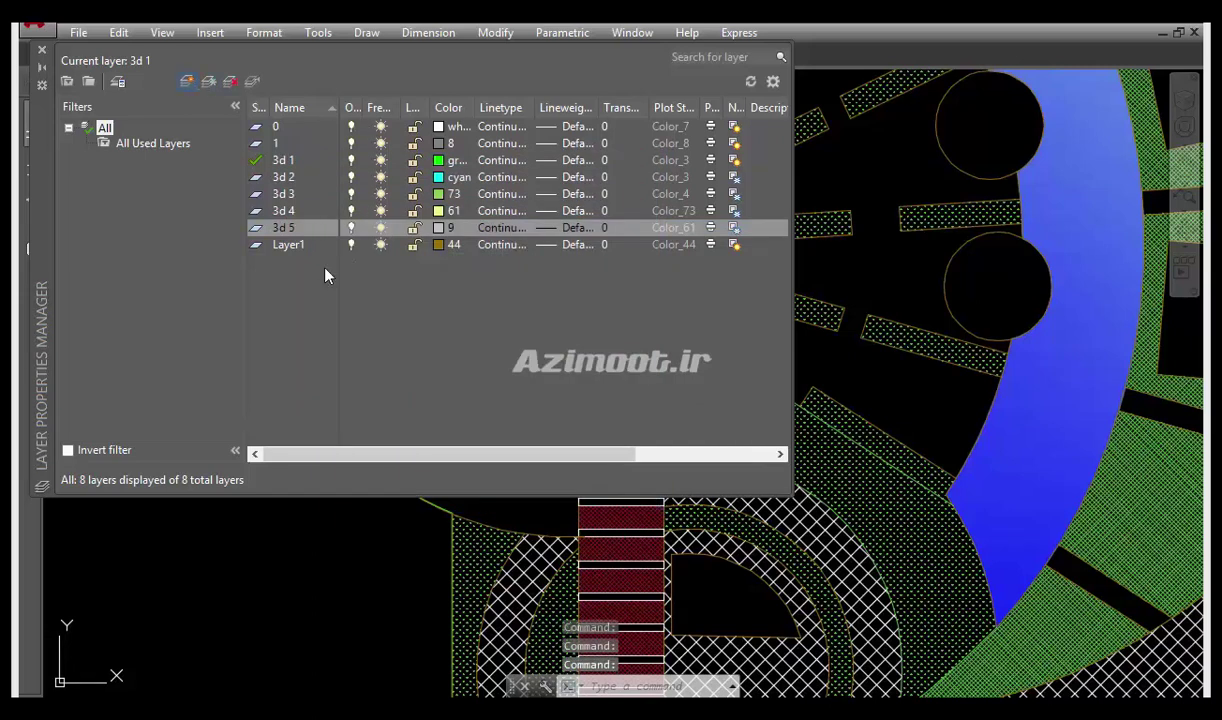
Add layer 3d 6 with olive colour 47 and close the layer manager
{"action": "key", "text": "alt+n"}
{"action": "type", "text": "3d"}
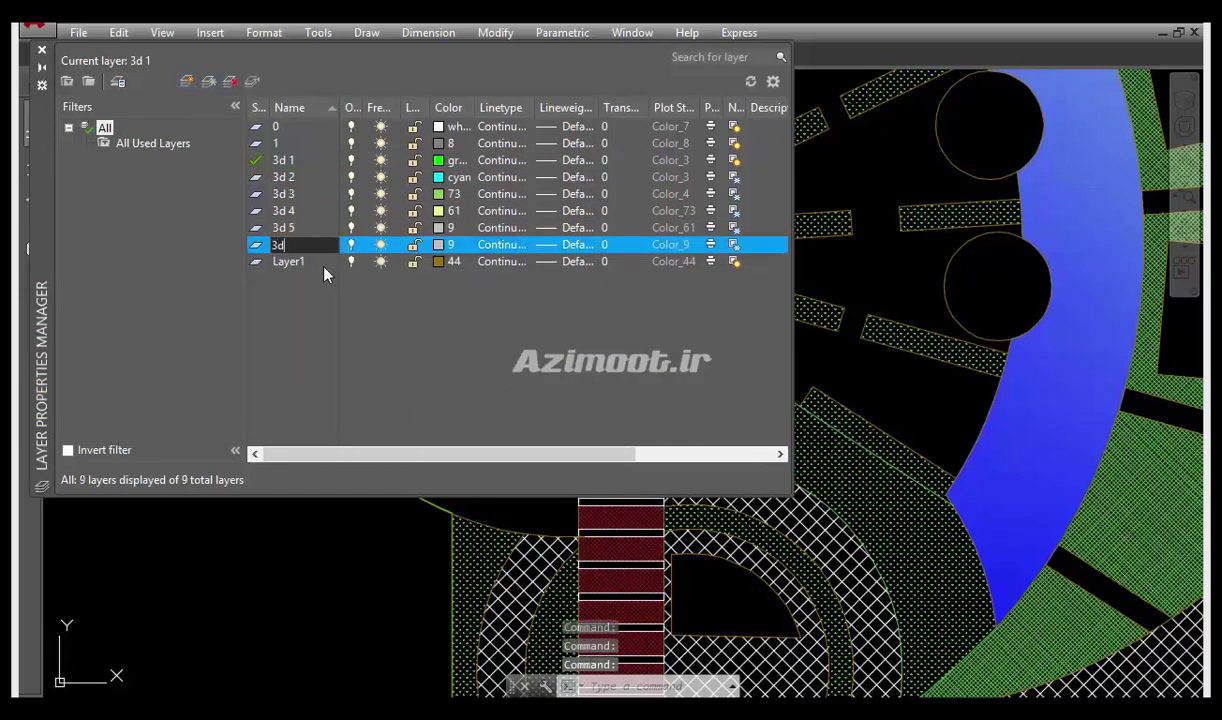
{"action": "type", "text": " 6"}
{"action": "left_click", "coordinate": [442, 245]}
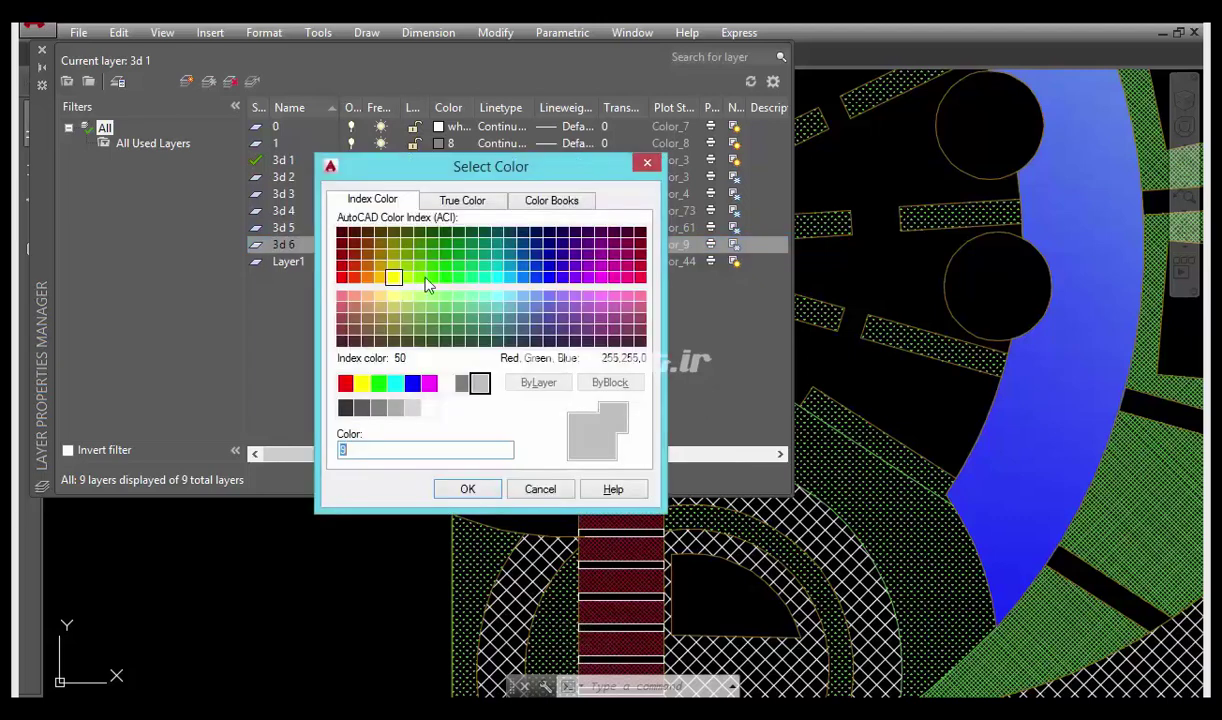
{"action": "left_click", "coordinate": [380, 329]}
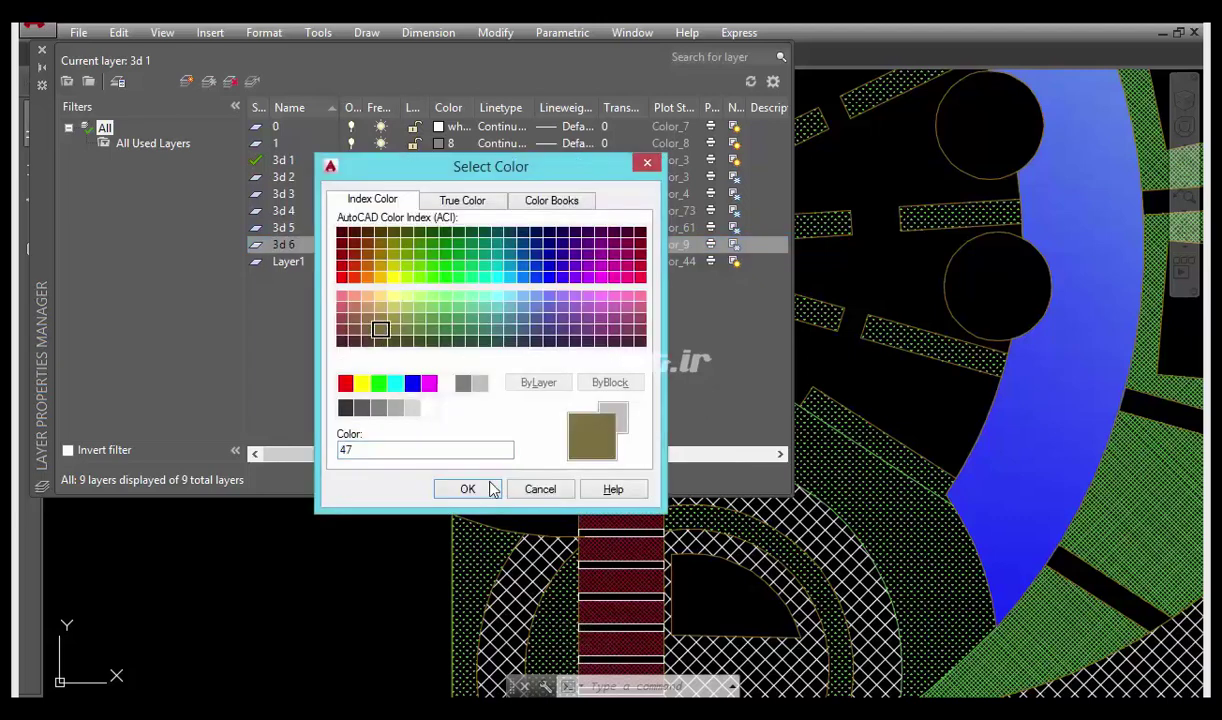
{"action": "left_click", "coordinate": [467, 490]}
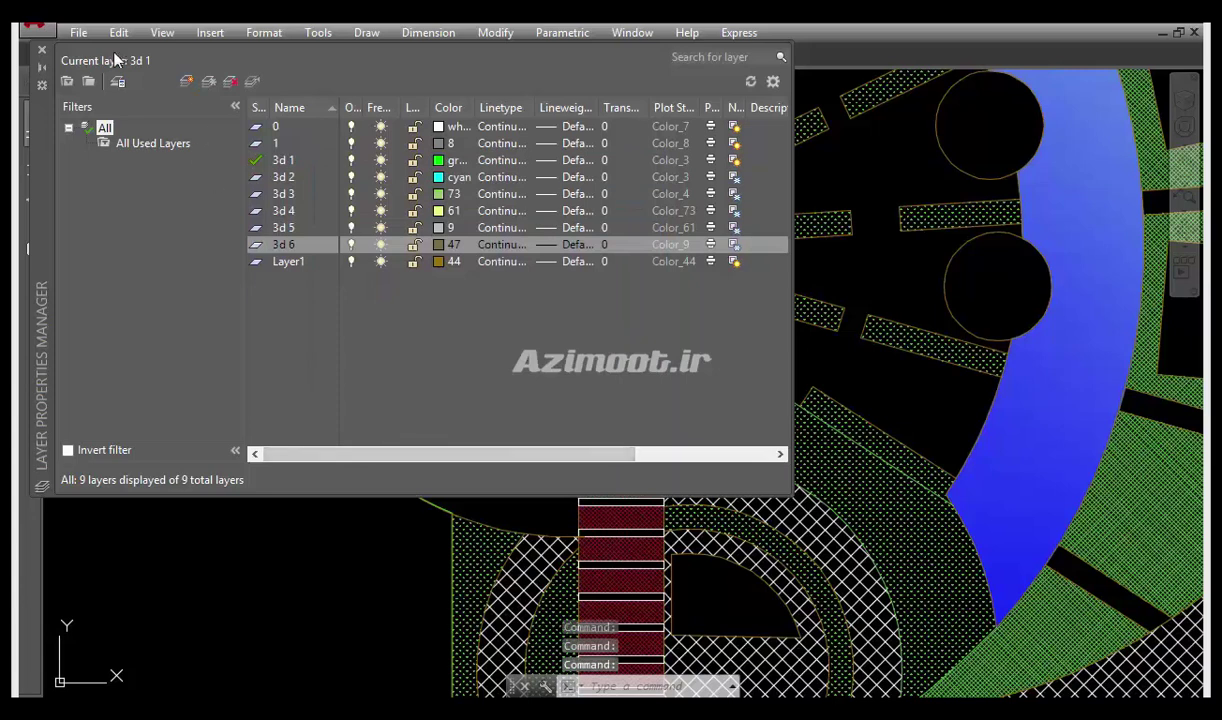
{"action": "left_click", "coordinate": [40, 57]}
On current layer 3d 2, trace a boundary polyline around the left plaza
{"action": "middle_click_drag", "start_coordinate": [469, 507], "coordinate": [443, 550]}
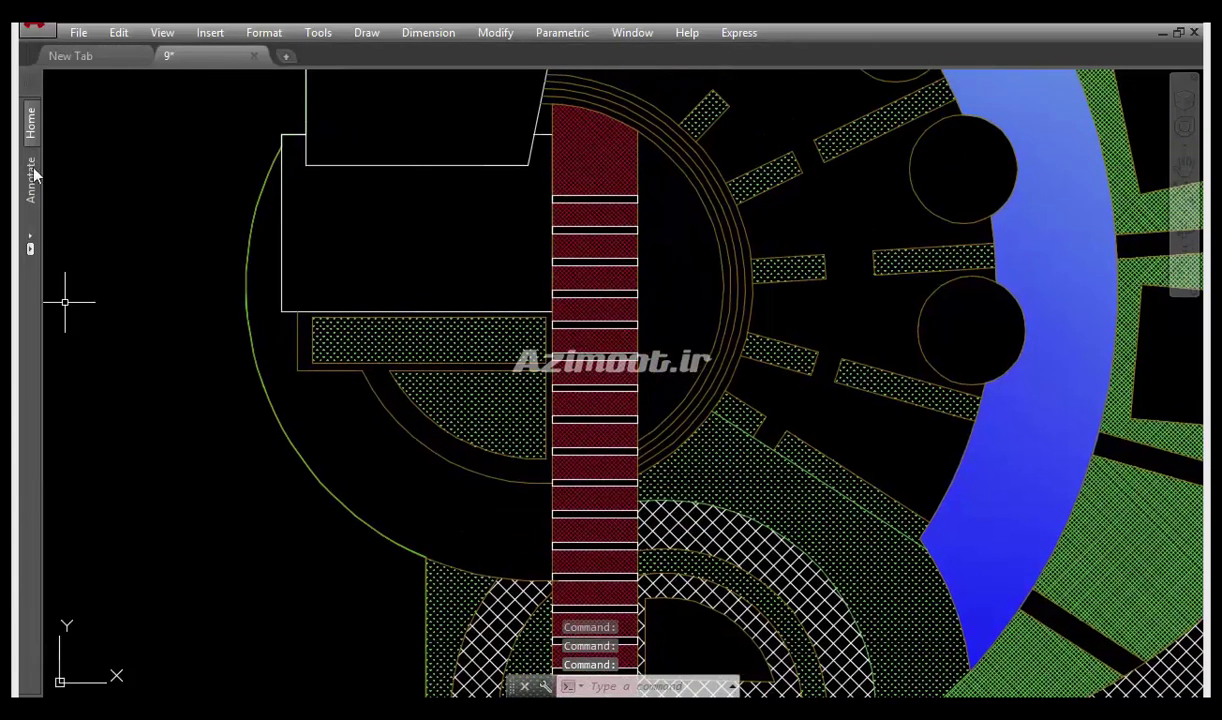
{"action": "left_click", "coordinate": [200, 382]}
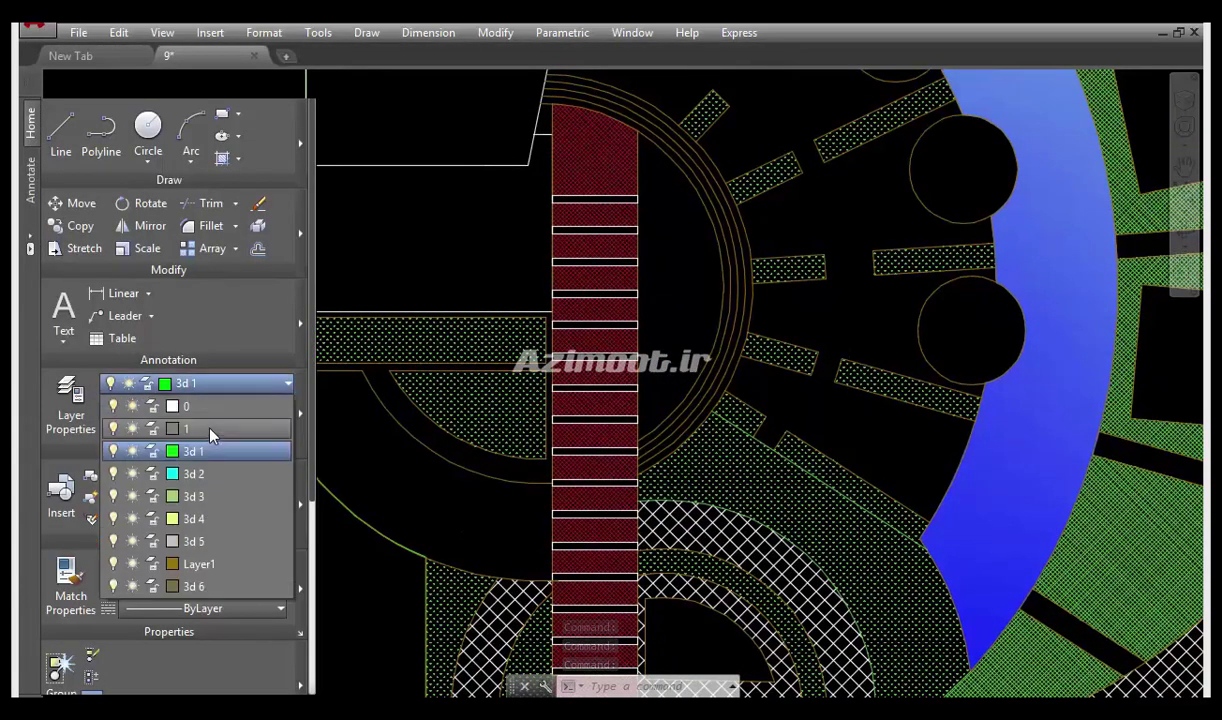
{"action": "left_click", "coordinate": [195, 474]}
{"action": "middle_click_drag", "start_coordinate": [390, 428], "coordinate": [509, 366]}
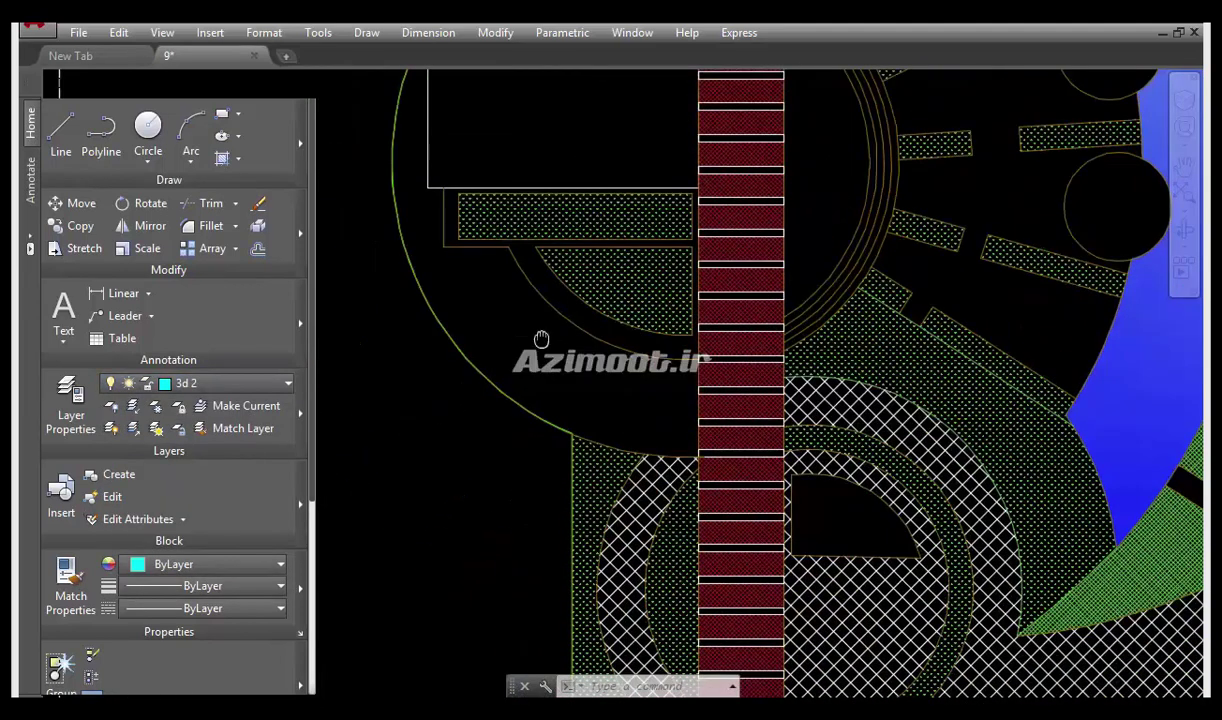
{"action": "middle_click_drag", "start_coordinate": [566, 428], "coordinate": [557, 437]}
{"action": "type", "text": "bo"}
{"action": "key", "text": "Return"}
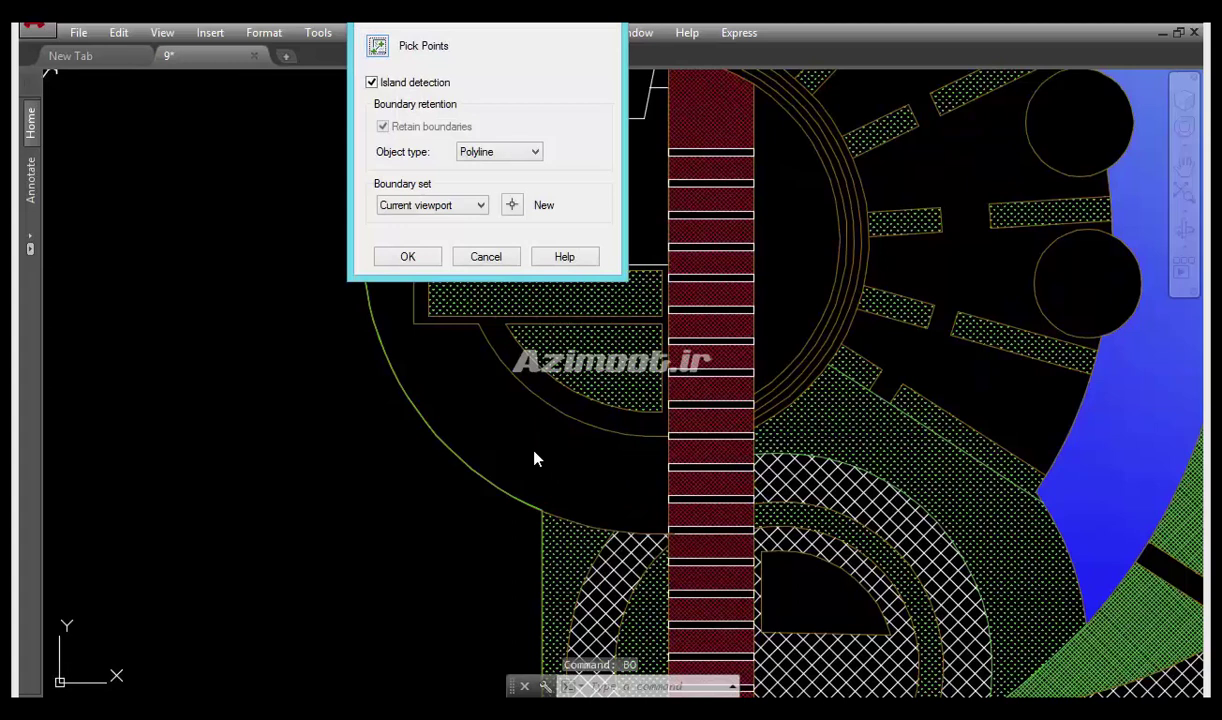
{"action": "key", "text": "Return"}
{"action": "left_click", "coordinate": [531, 448]}
{"action": "key", "text": "Return"}
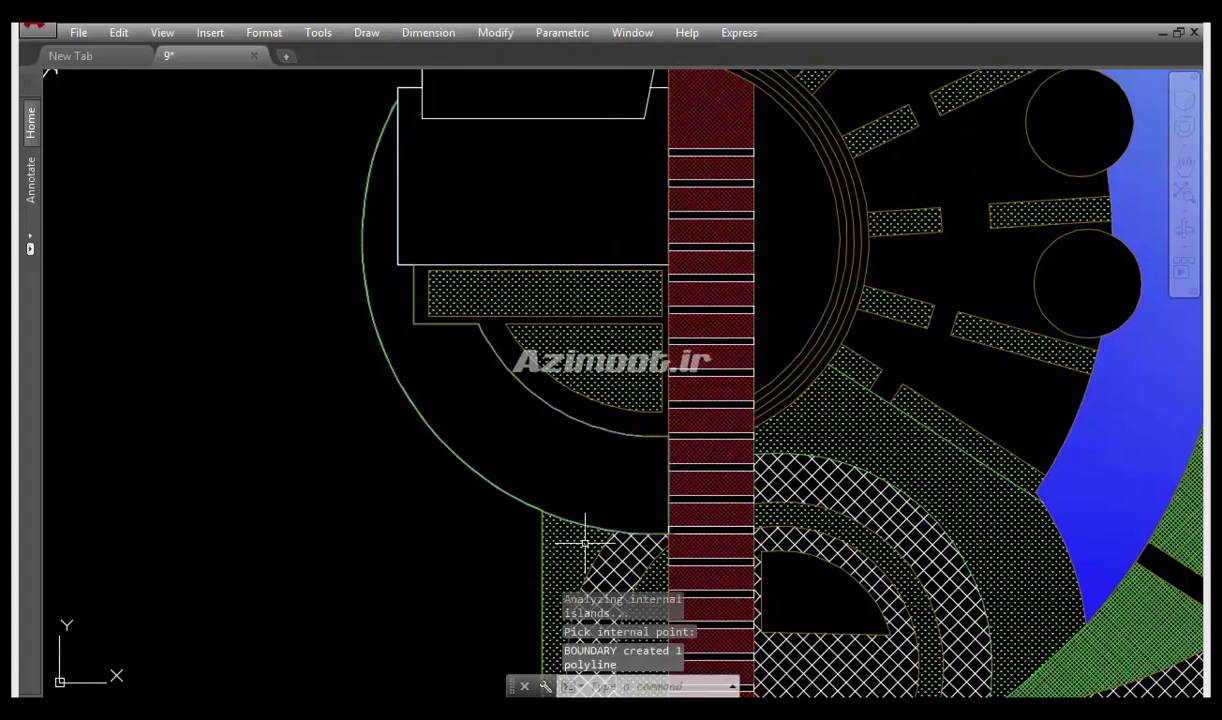
Make 3d 5 current and trace boundary polylines around the dotted beds
{"action": "middle_click_drag", "start_coordinate": [431, 483], "coordinate": [386, 468]}
{"action": "scroll", "coordinate": [386, 468], "scroll_direction": "down", "scroll_amount": 2}
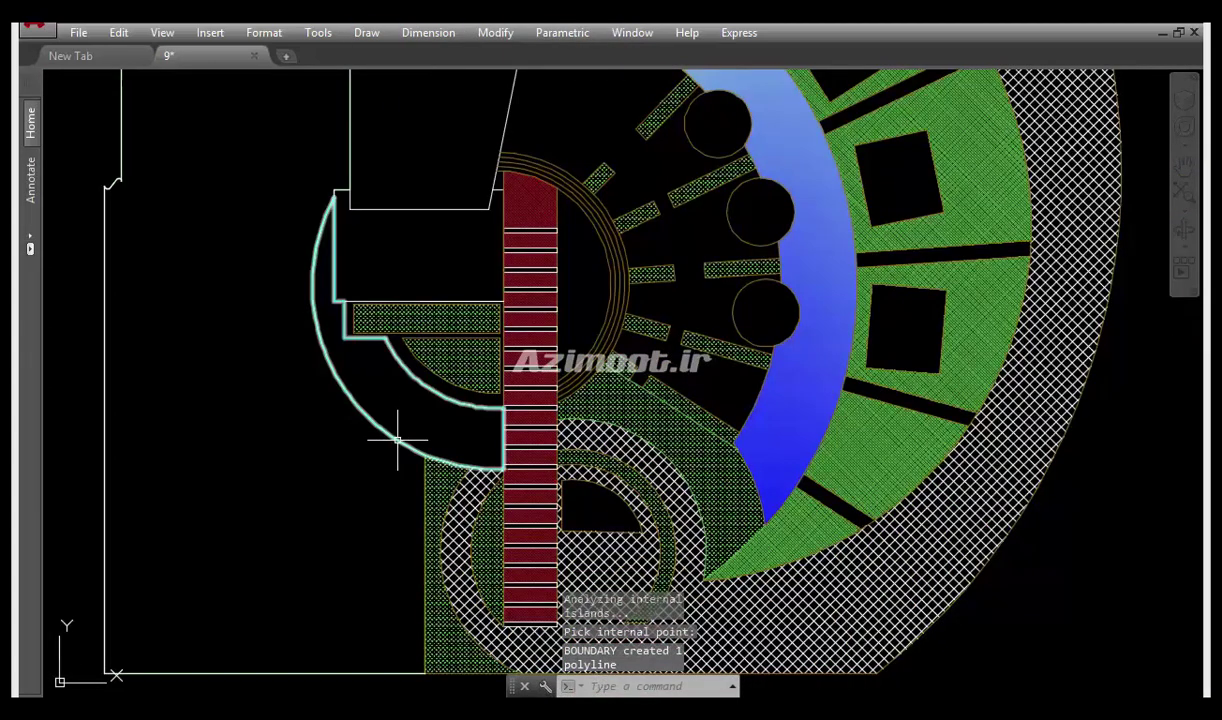
{"action": "mouse_move", "coordinate": [436, 431]}
{"action": "middle_mouse_down"}
{"action": "mouse_move", "coordinate": [436, 499]}
{"action": "mouse_move", "coordinate": [486, 524]}
{"action": "middle_mouse_up"}
{"action": "scroll", "coordinate": [423, 464], "scroll_direction": "up", "scroll_amount": 4}
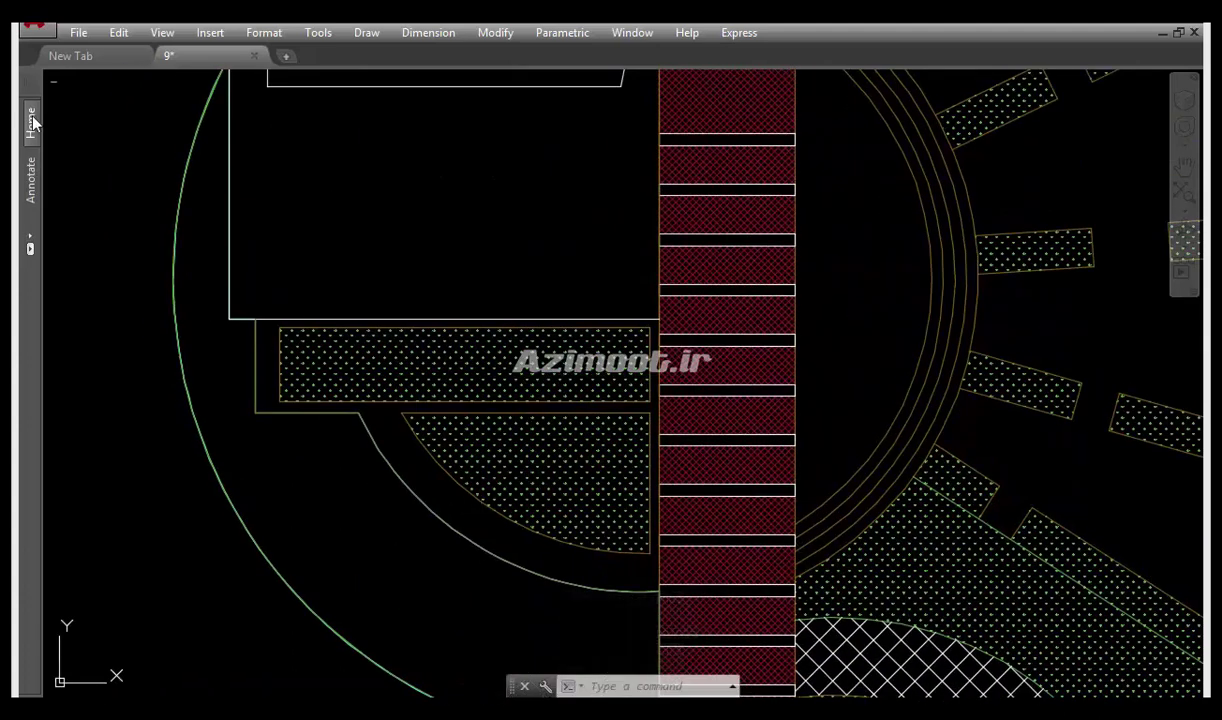
{"action": "left_click", "coordinate": [33, 120]}
{"action": "left_click", "coordinate": [228, 384]}
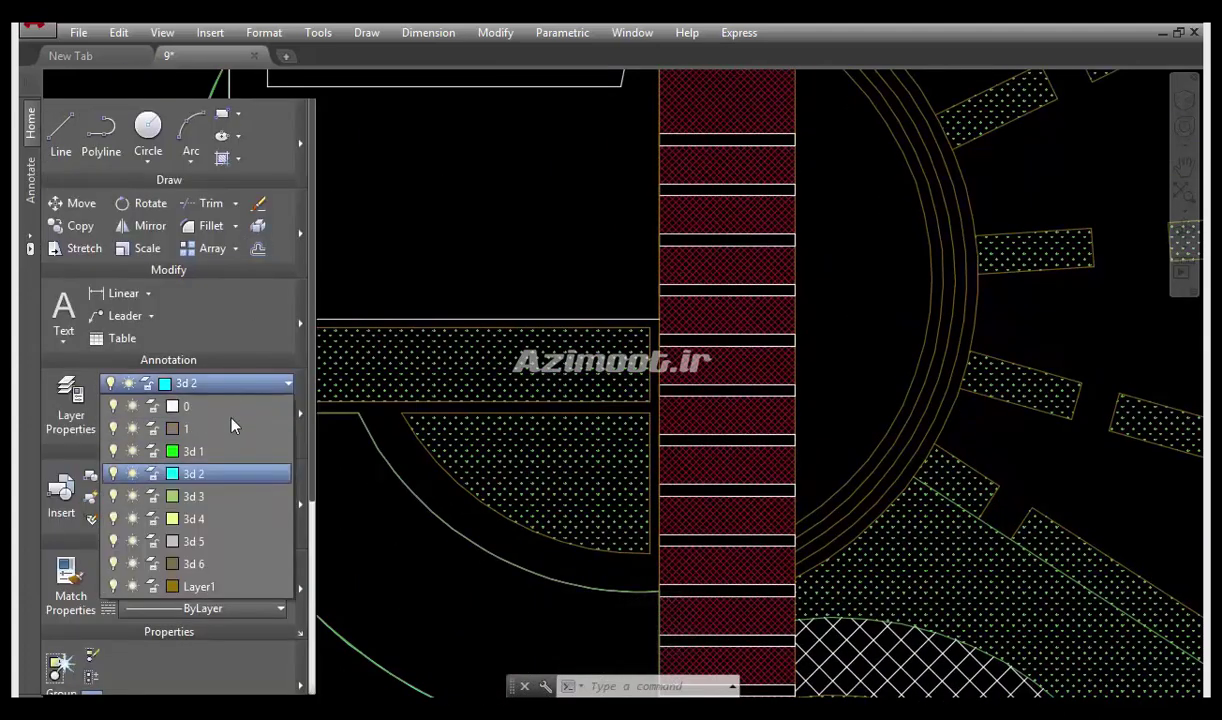
{"action": "left_click", "coordinate": [204, 541]}
{"action": "middle_click_drag", "start_coordinate": [434, 507], "coordinate": [552, 482]}
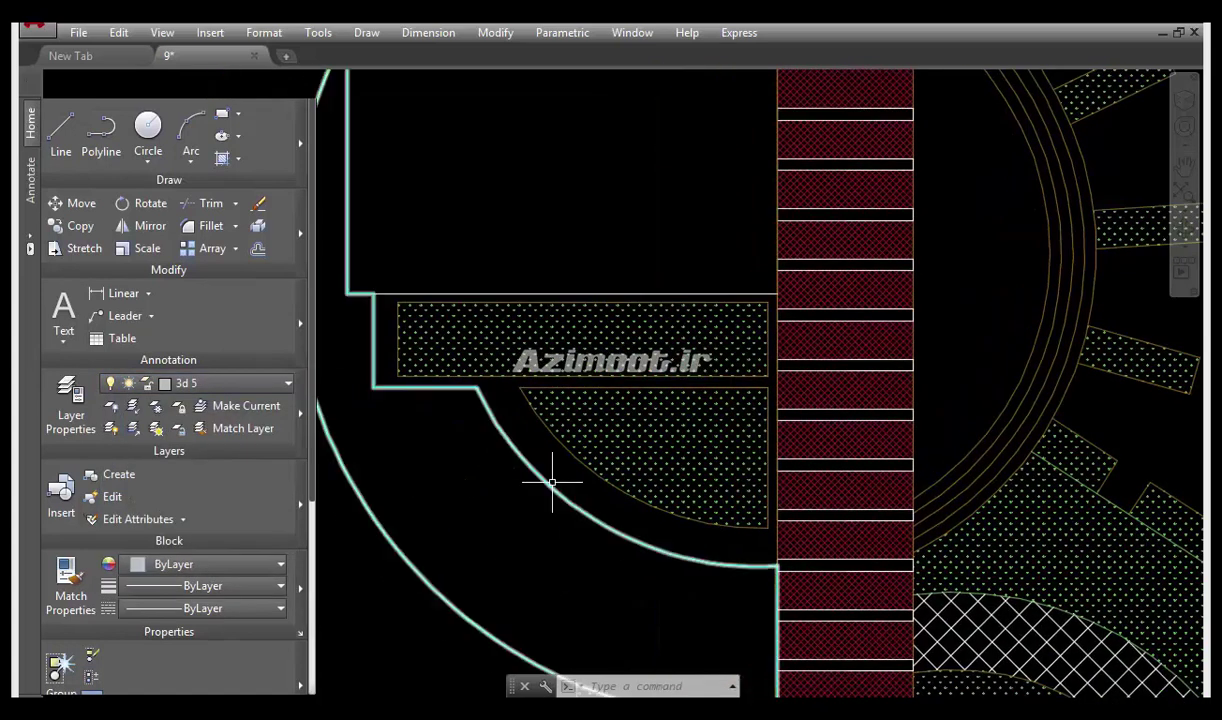
{"action": "type", "text": "bo"}
{"action": "key", "text": "Return"}
{"action": "left_click", "coordinate": [377, 45]}
{"action": "left_click", "coordinate": [548, 478]}
{"action": "key", "text": "Return"}
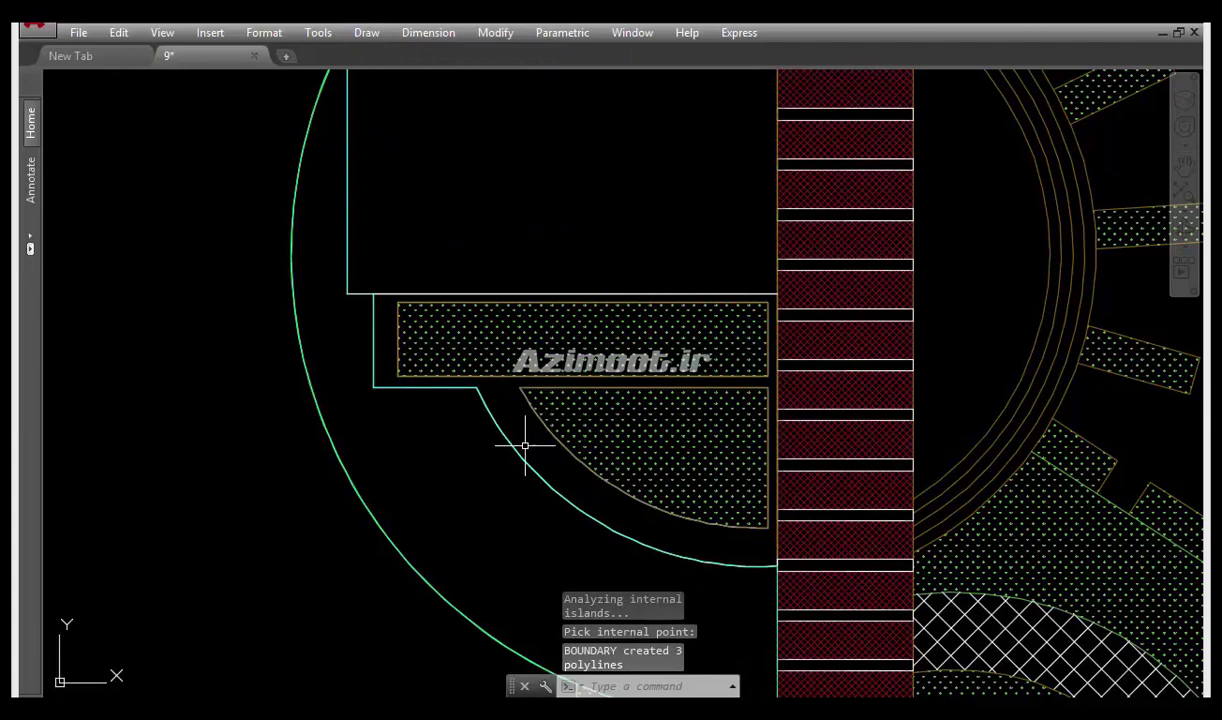
Move the rectangular and quarter-circle bed outlines onto layer 3d 1
{"action": "left_click", "coordinate": [494, 298]}
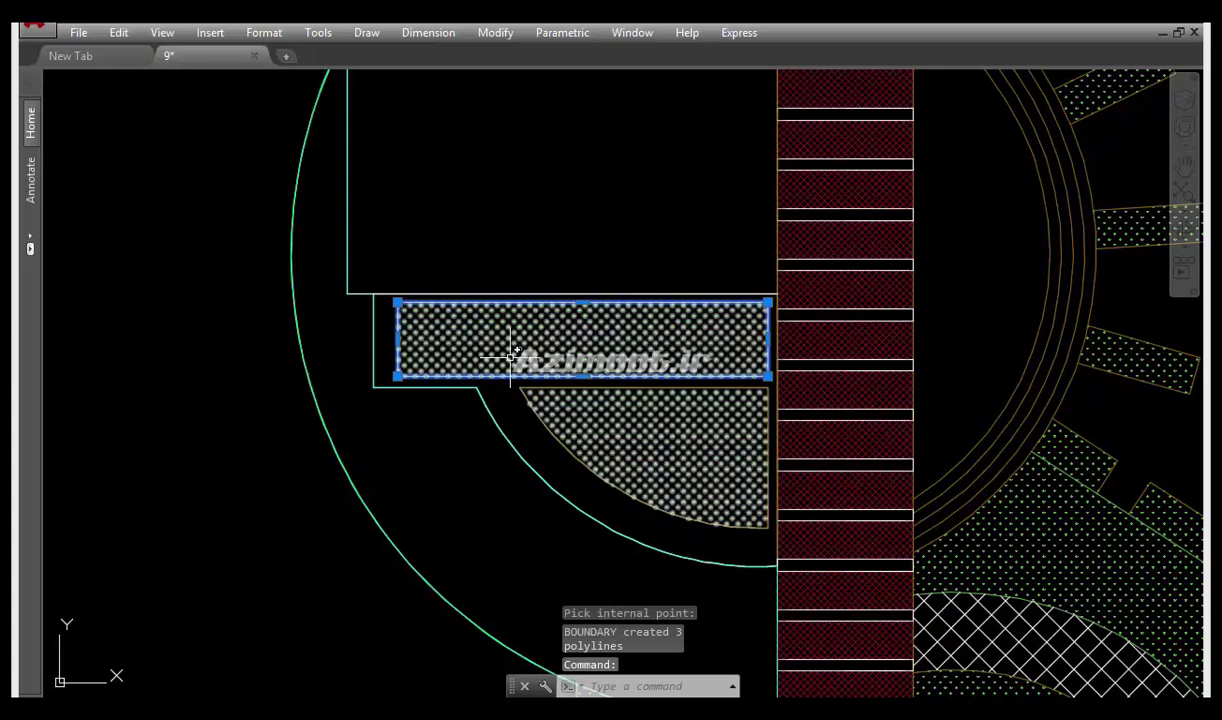
{"action": "middle_click_drag", "start_coordinate": [494, 401], "coordinate": [370, 456]}
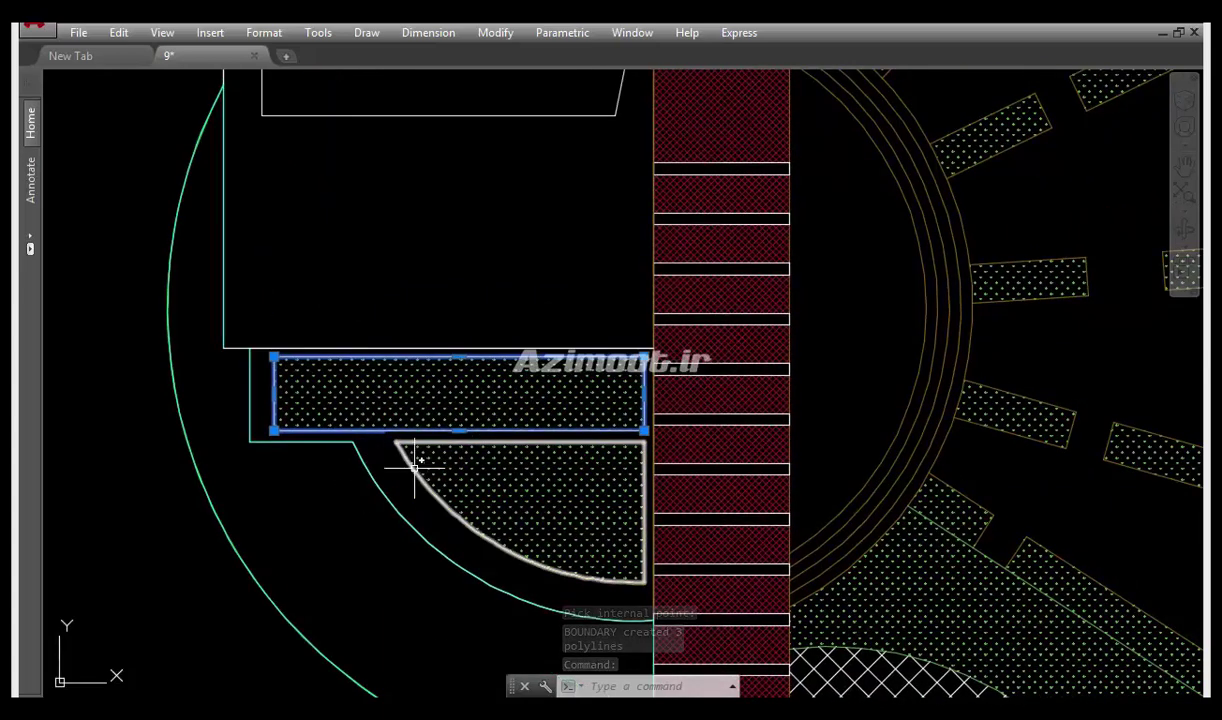
{"action": "left_click", "coordinate": [415, 463]}
{"action": "left_click", "coordinate": [31, 135]}
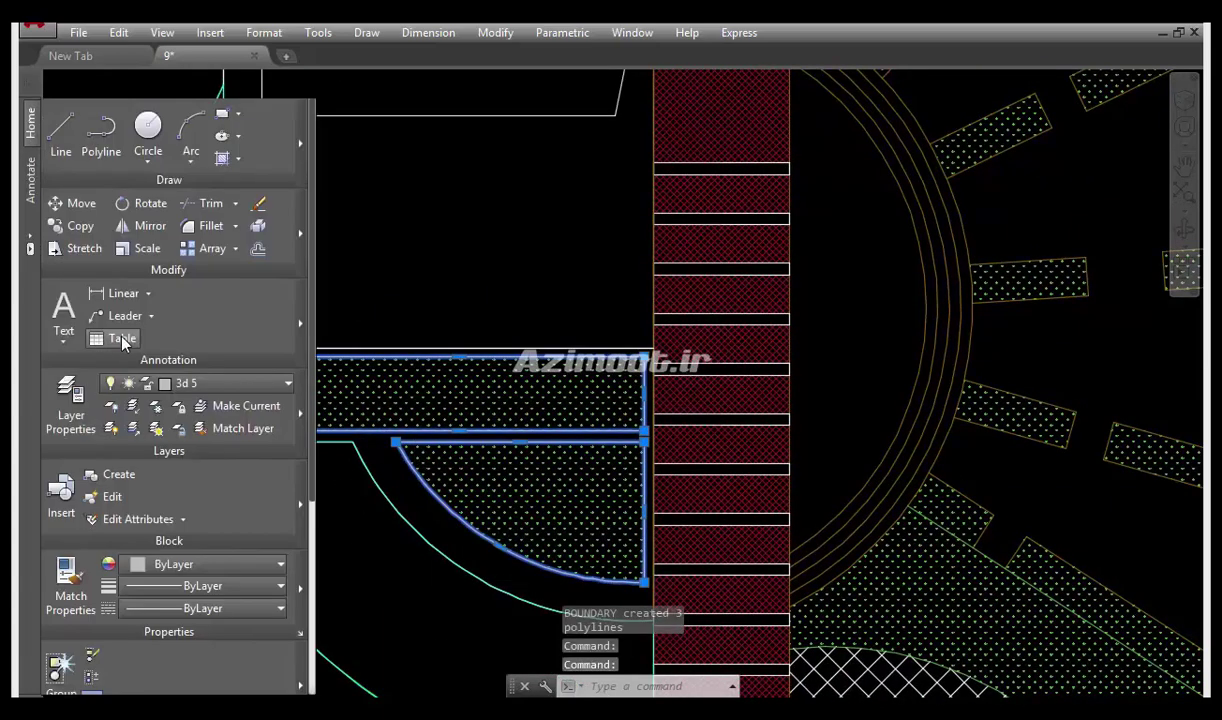
{"action": "left_click", "coordinate": [193, 387]}
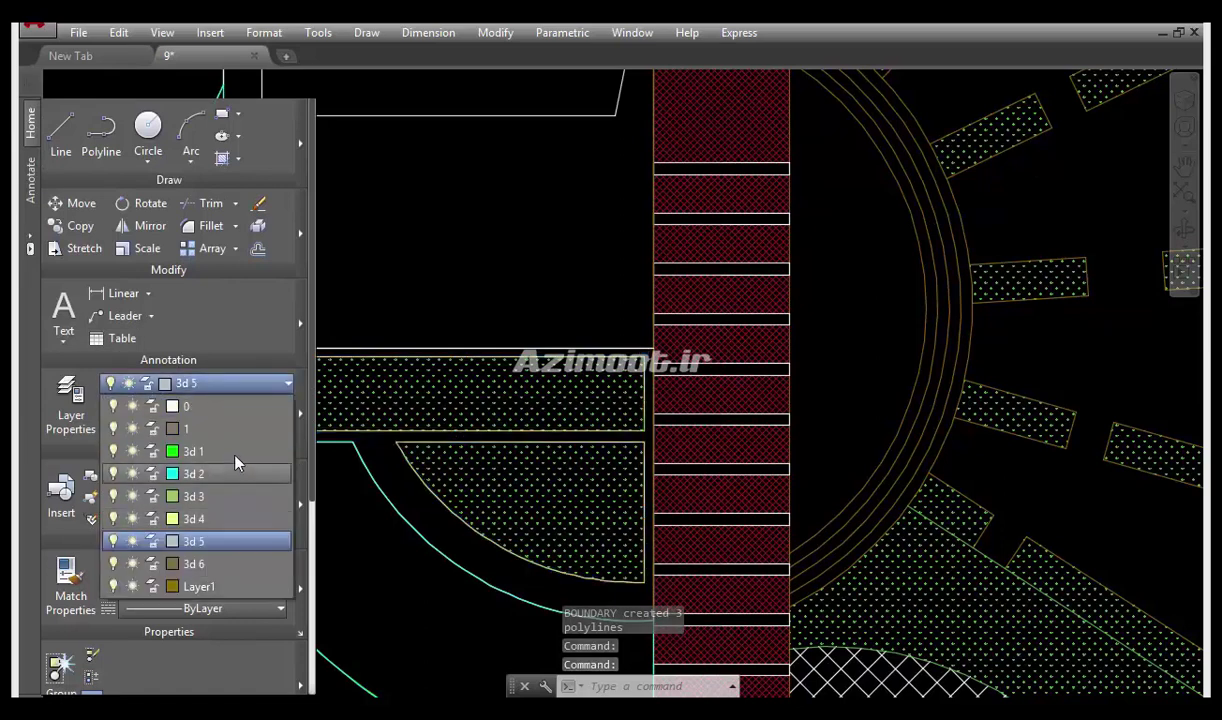
{"action": "left_click", "coordinate": [250, 467]}
{"action": "key", "text": "Escape"}
{"action": "scroll", "coordinate": [545, 496], "scroll_direction": "up", "scroll_amount": 2}
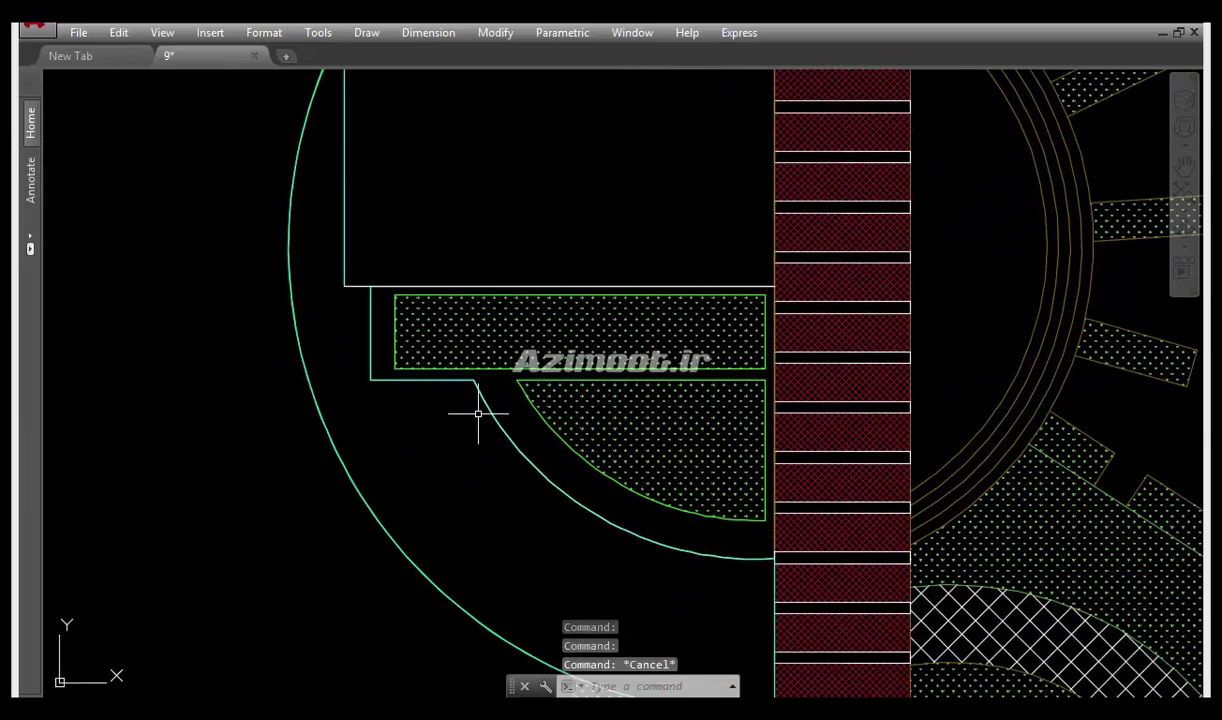
Erase the blue lower-left hatch and the small hatch in the upper beds
{"action": "scroll", "coordinate": [490, 413], "scroll_direction": "down", "scroll_amount": 2}
{"action": "mouse_move", "coordinate": [469, 423]}
{"action": "middle_mouse_down"}
{"action": "mouse_move", "coordinate": [235, 415]}
{"action": "mouse_move", "coordinate": [438, 432]}
{"action": "middle_mouse_up"}
{"action": "scroll", "coordinate": [235, 415], "scroll_direction": "down", "scroll_amount": 4}
{"action": "scroll", "coordinate": [423, 486], "scroll_direction": "up", "scroll_amount": 2}
{"action": "left_click", "coordinate": [462, 515]}
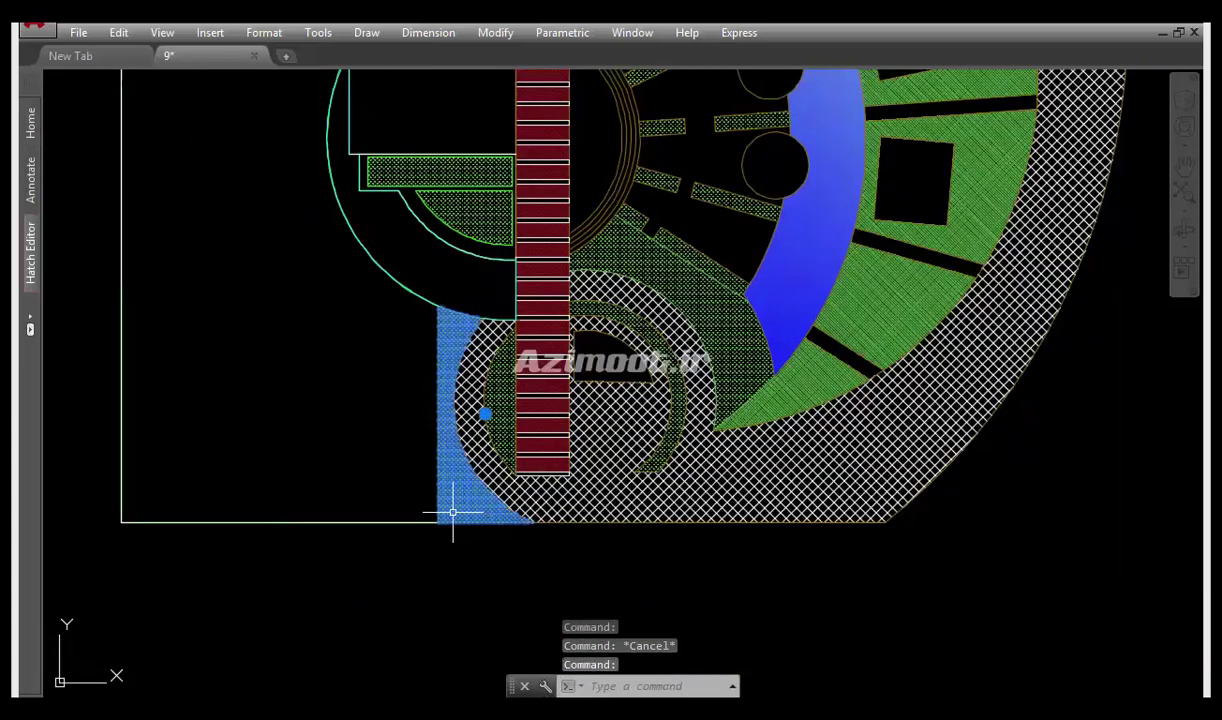
{"action": "type", "text": "e"}
{"action": "key", "text": "Return"}
{"action": "middle_click_drag", "start_coordinate": [429, 271], "coordinate": [445, 368]}
{"action": "left_click", "coordinate": [475, 336]}
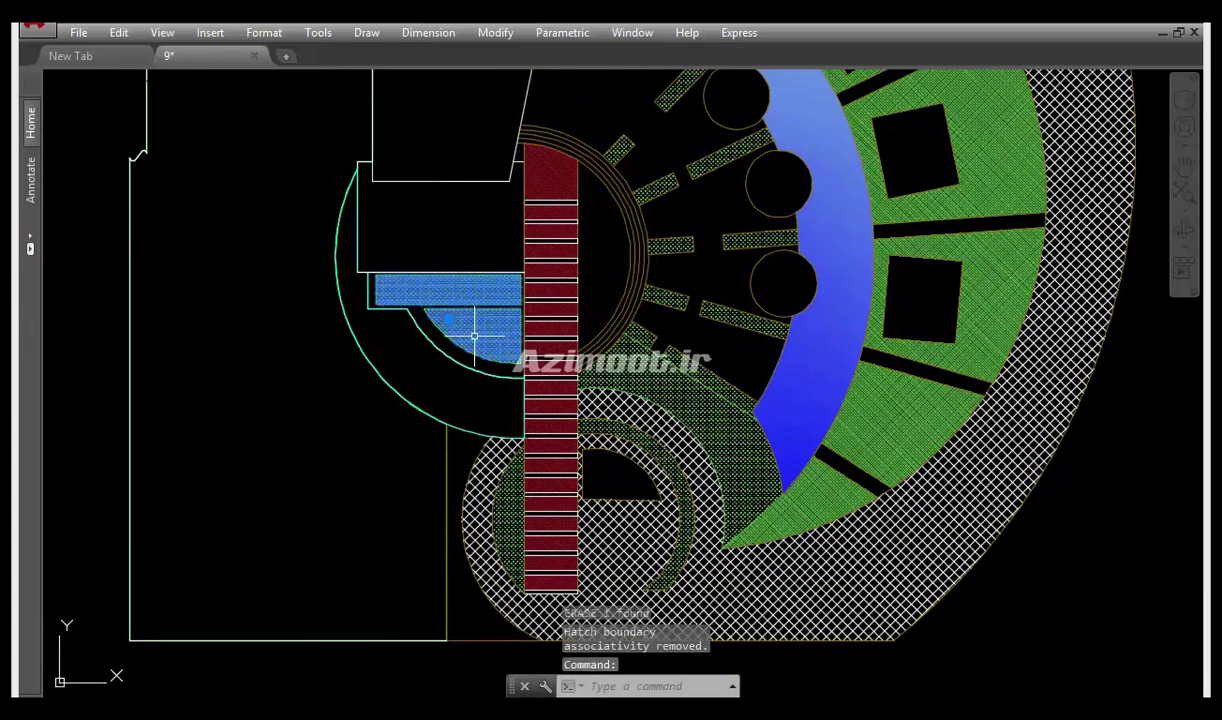
{"action": "type", "text": "e"}
{"action": "key", "text": "Return"}
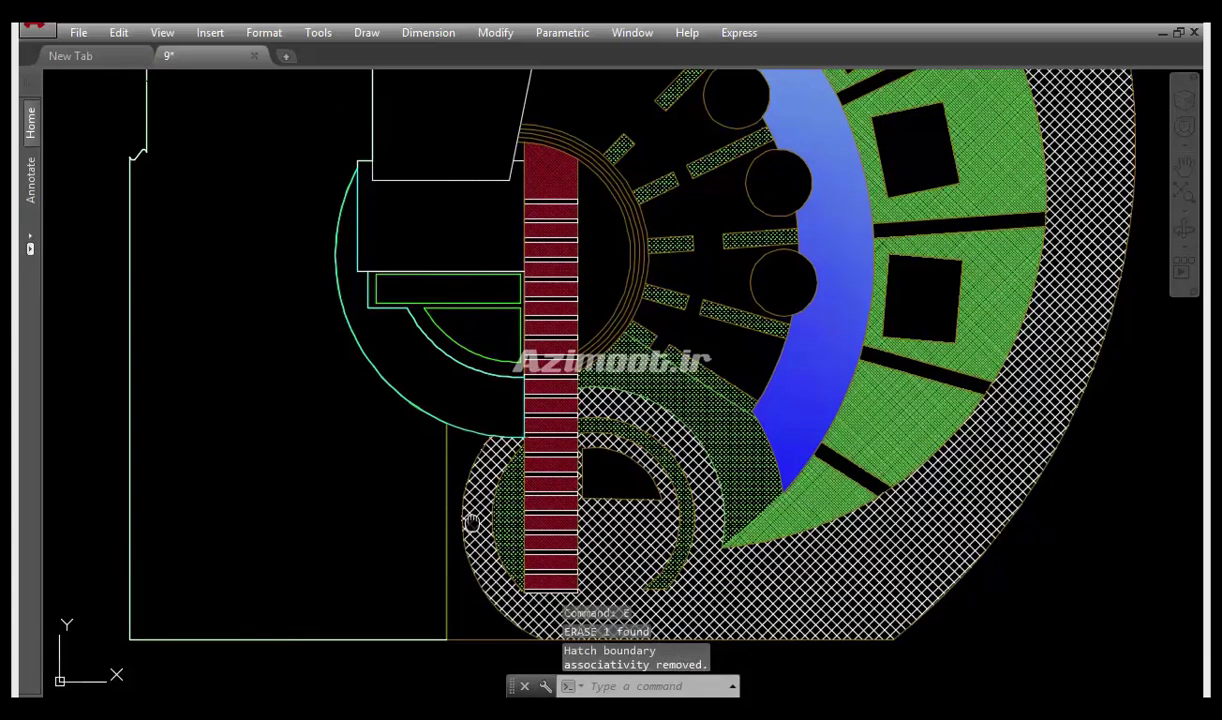
Trace a boundary polyline around the area left of the lower ring
{"action": "middle_click_drag", "start_coordinate": [469, 518], "coordinate": [469, 420]}
{"action": "scroll", "coordinate": [436, 510], "scroll_direction": "up", "scroll_amount": 2}
{"action": "middle_click_drag", "start_coordinate": [436, 510], "coordinate": [432, 554]}
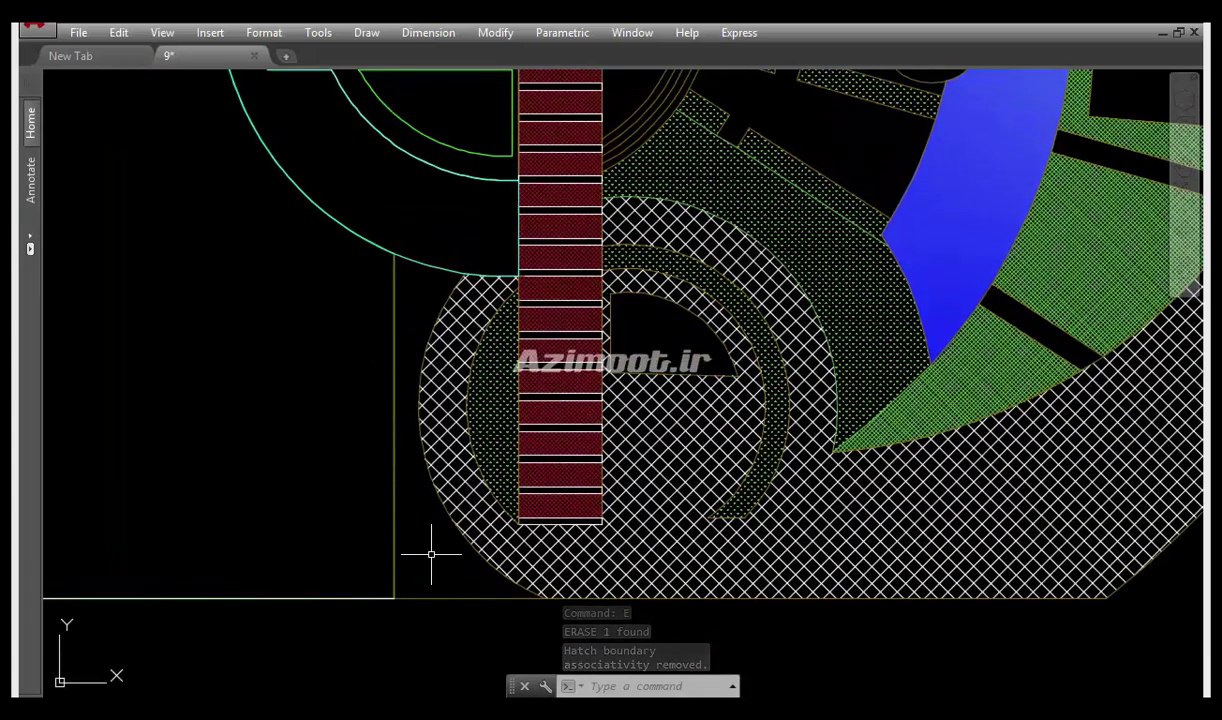
{"action": "type", "text": "bo"}
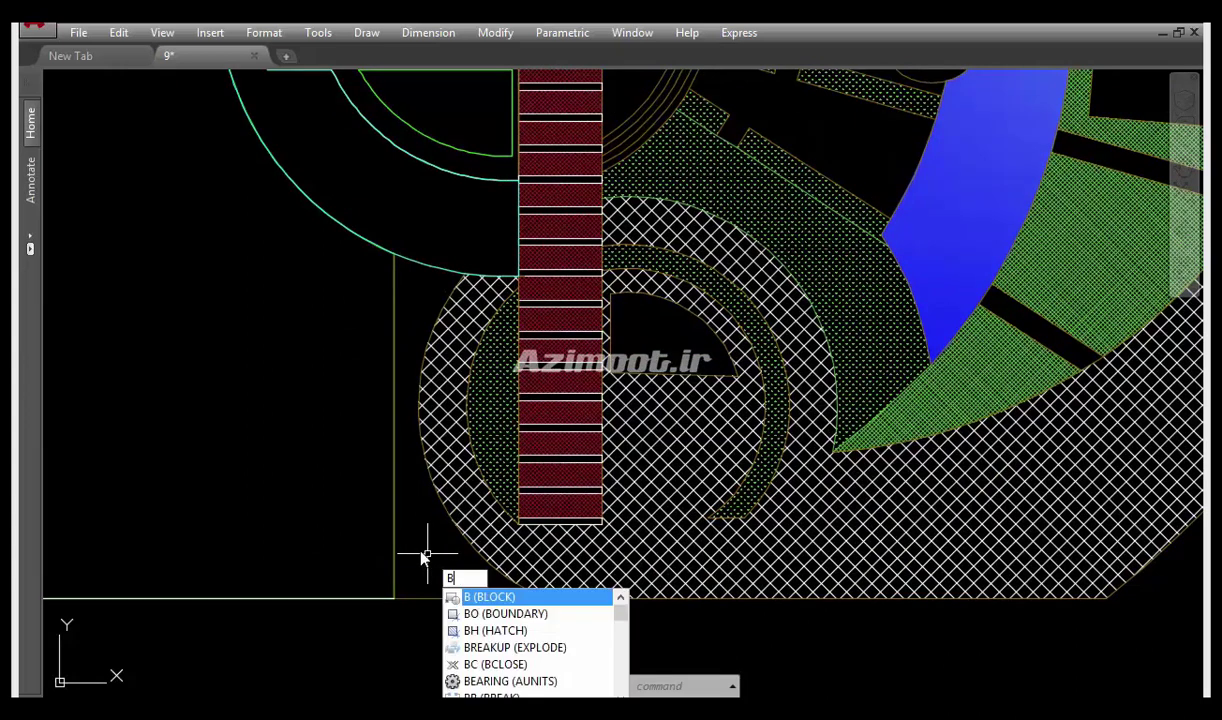
{"action": "key", "text": "Return"}
{"action": "key", "text": "Return"}
{"action": "left_click", "coordinate": [420, 545]}
{"action": "key", "text": "Return"}
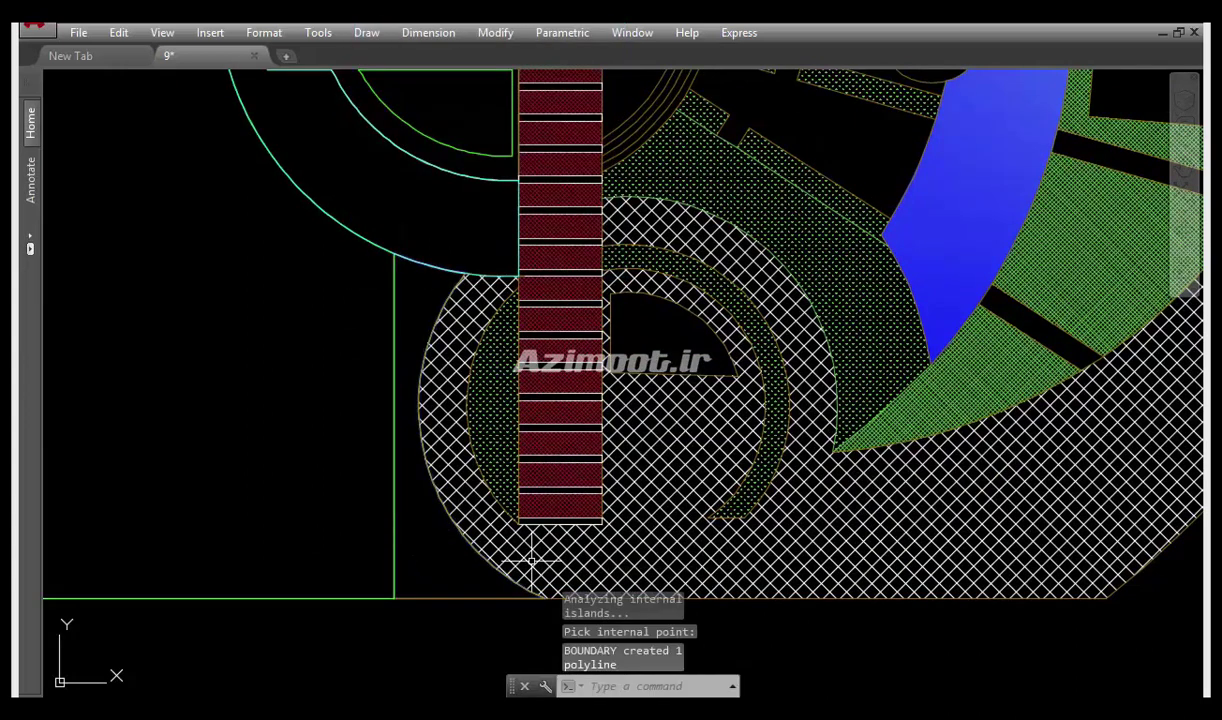
{"action": "middle_click_drag", "start_coordinate": [518, 592], "coordinate": [404, 566]}
{"action": "left_click", "coordinate": [382, 571]}
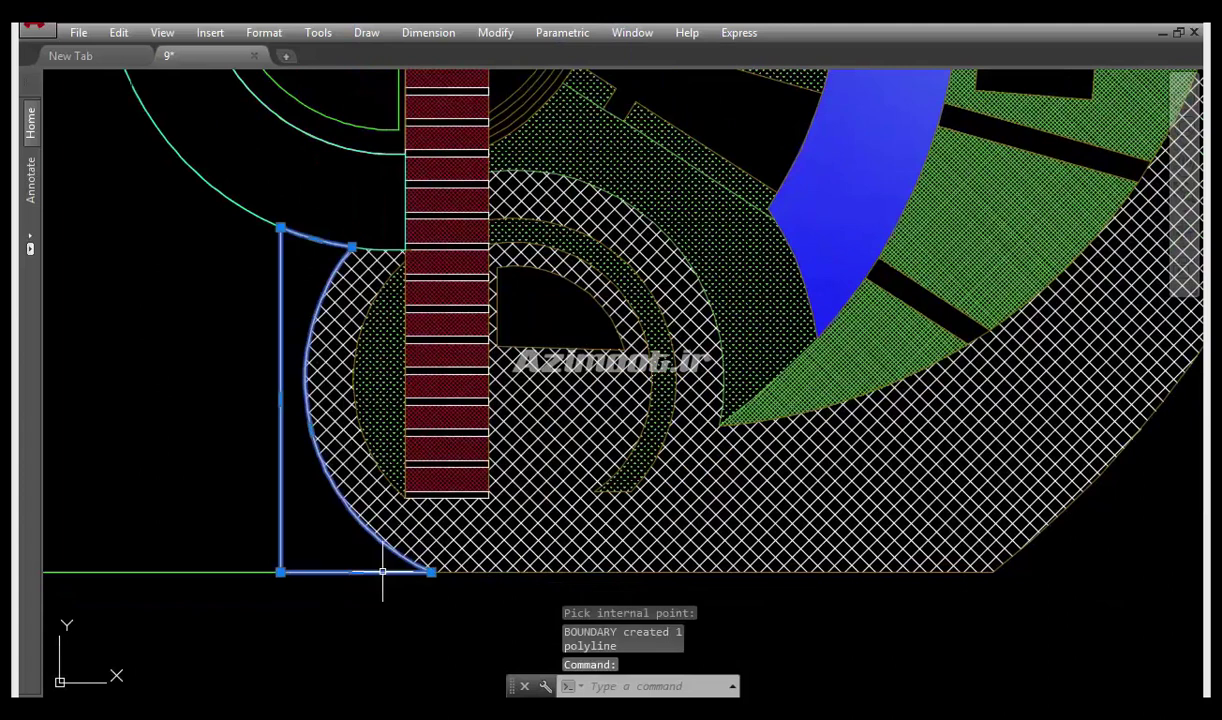
{"action": "key", "text": "Escape"}
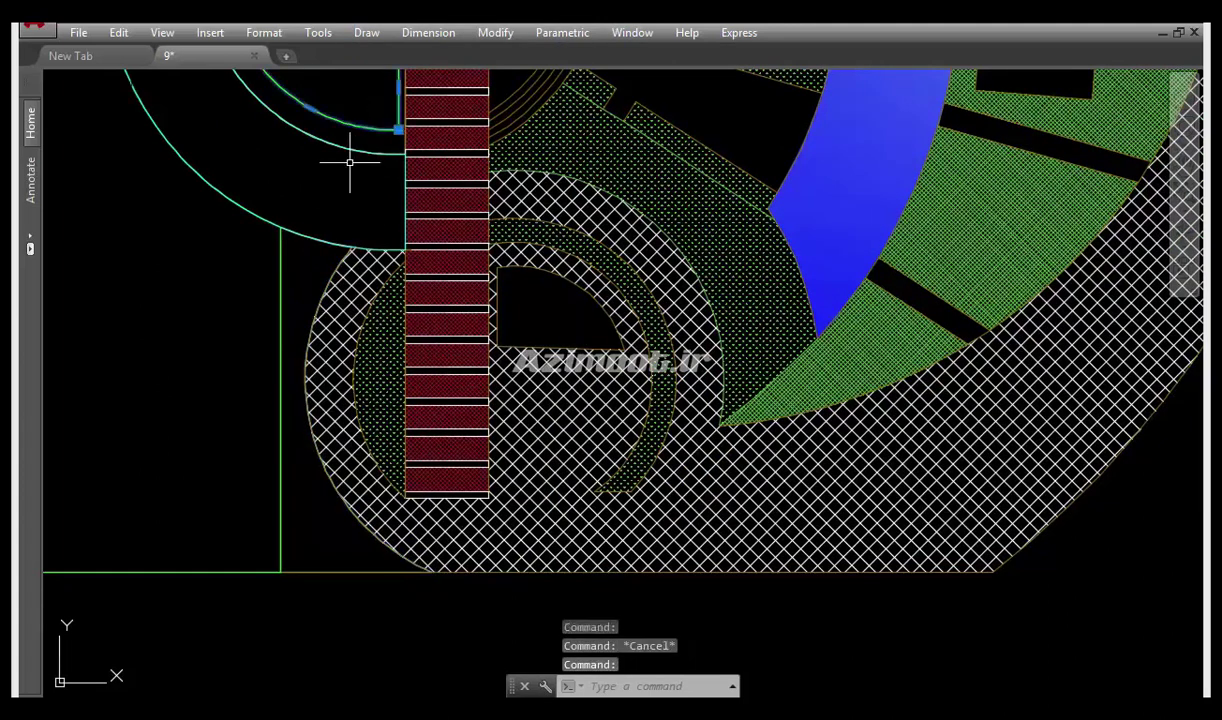
After a cancelled MATCHPROP, erase the left plan's white crosshatch hatch around the ring
{"action": "type", "text": "ma"}
{"action": "key", "text": "Return"}
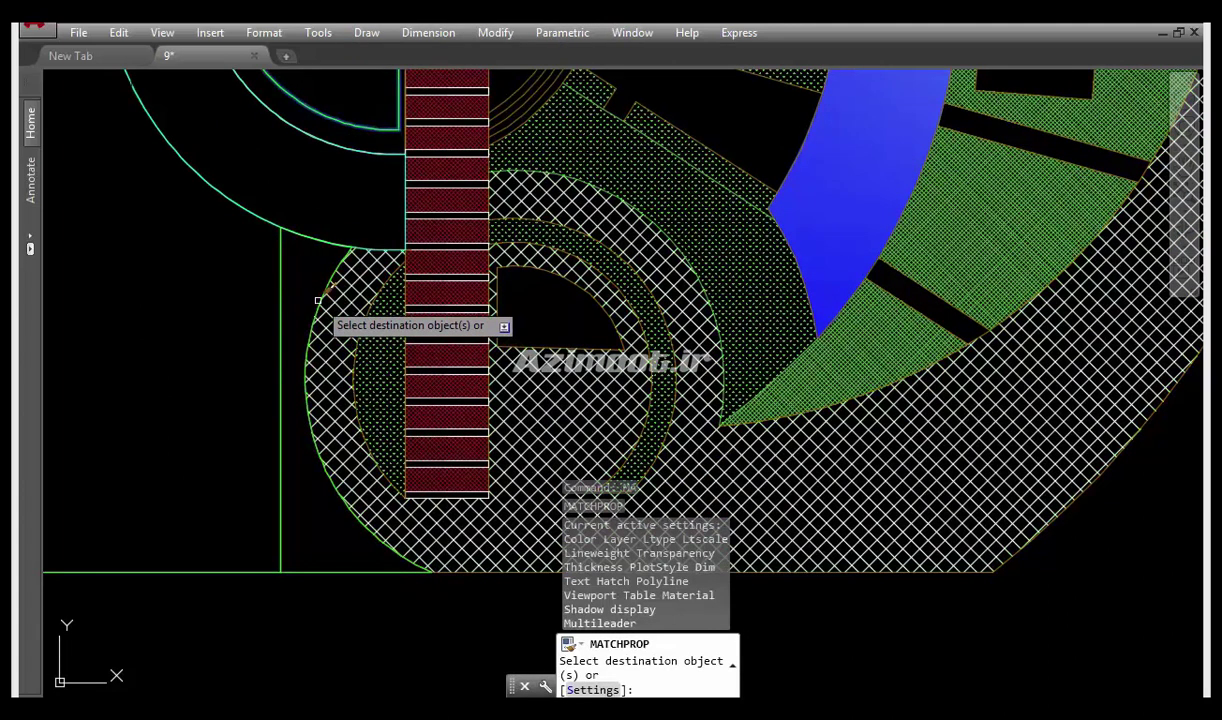
{"action": "key", "text": "Escape"}
{"action": "scroll", "coordinate": [350, 500], "scroll_direction": "down", "scroll_amount": 2}
{"action": "middle_click_drag", "start_coordinate": [350, 500], "coordinate": [170, 500]}
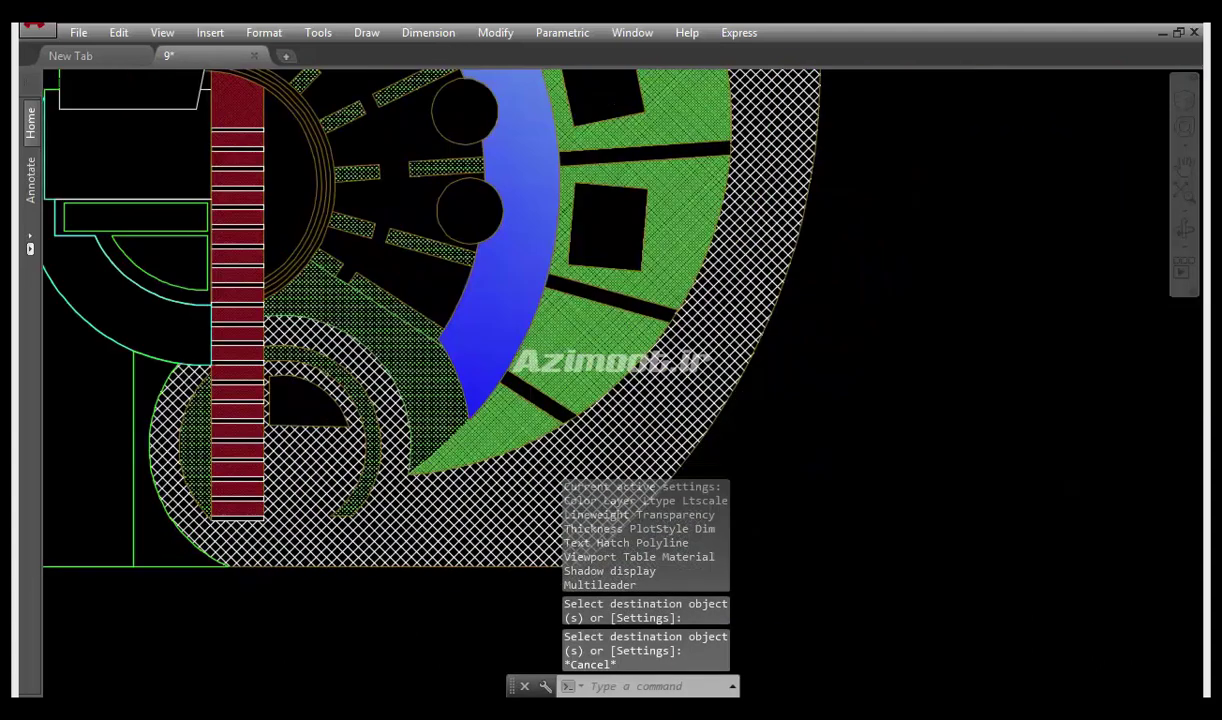
{"action": "left_click", "coordinate": [338, 538]}
{"action": "type", "text": "e"}
{"action": "key", "text": "Return"}
{"action": "scroll", "coordinate": [327, 518], "scroll_direction": "down", "scroll_amount": 5}
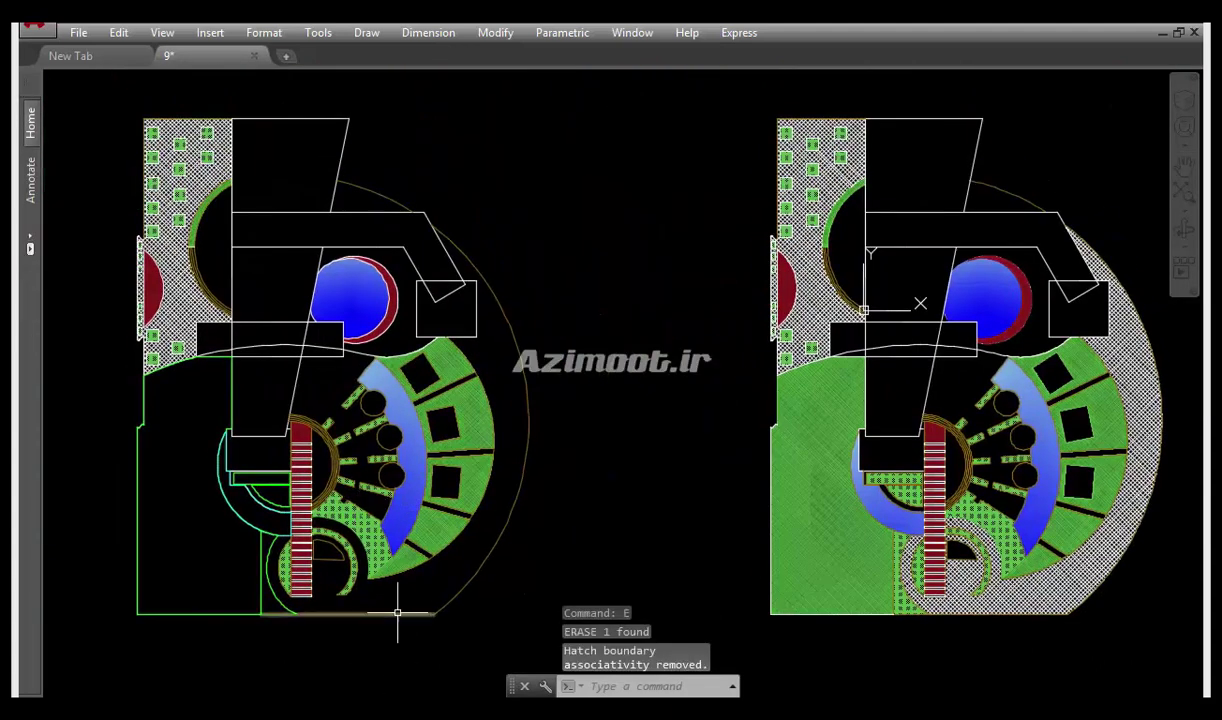
{"action": "type", "text": "bo"}
Create two boundary polylines around the first picked region with BOUNDARY
{"action": "key", "text": "Return"}
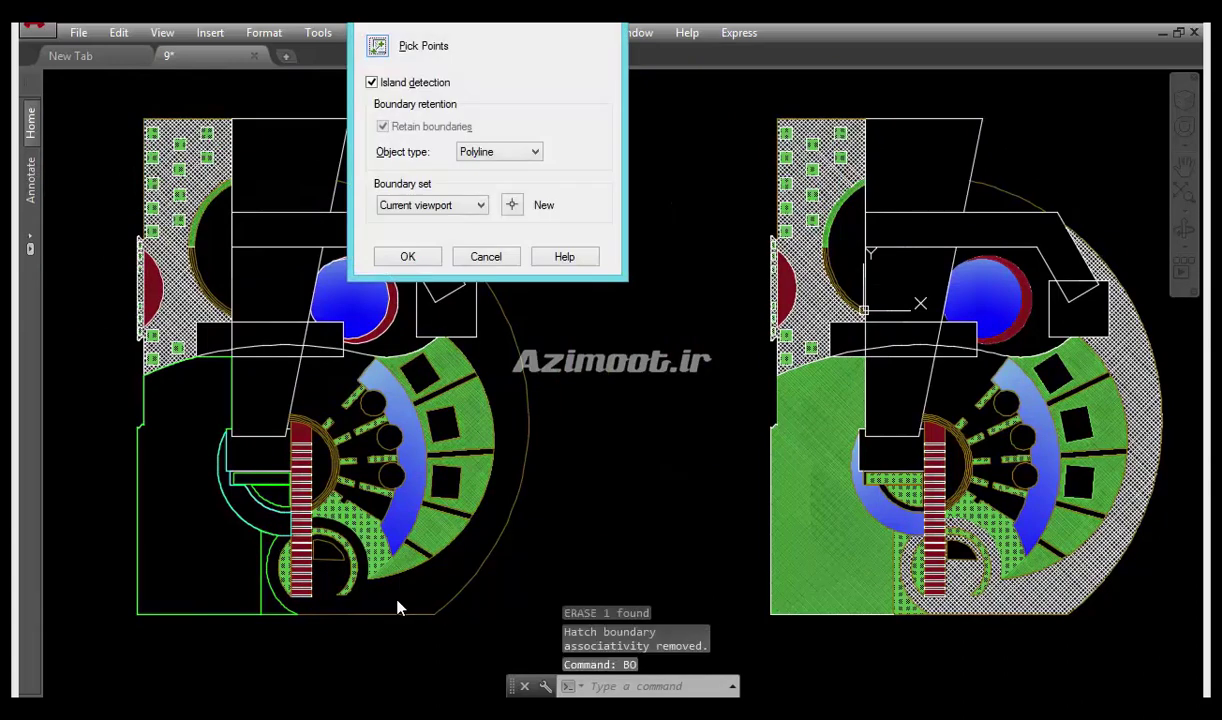
{"action": "left_click", "coordinate": [370, 580]}
{"action": "key", "text": "Return"}
{"action": "scroll", "coordinate": [370, 580], "scroll_direction": "up", "scroll_amount": 2}
{"action": "scroll", "coordinate": [420, 600], "scroll_direction": "up", "scroll_amount": 1}
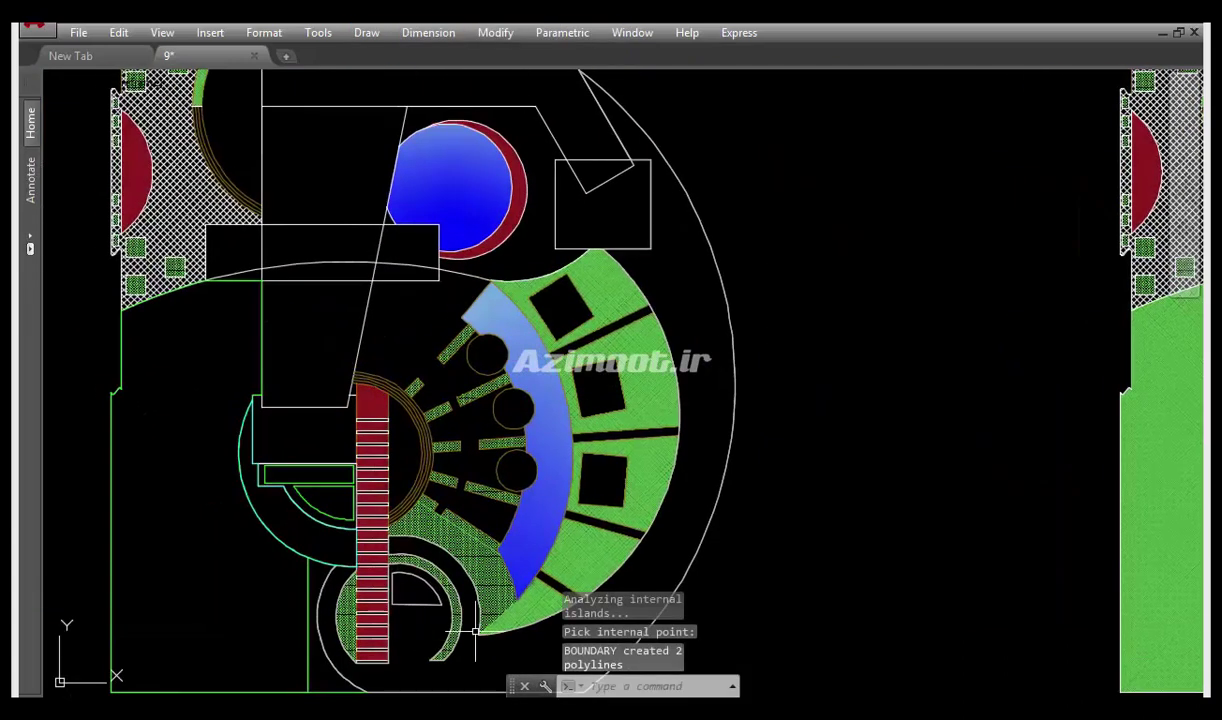
{"action": "scroll", "coordinate": [476, 632], "scroll_direction": "up", "scroll_amount": 2}
{"action": "scroll", "coordinate": [465, 615], "scroll_direction": "up", "scroll_amount": 1}
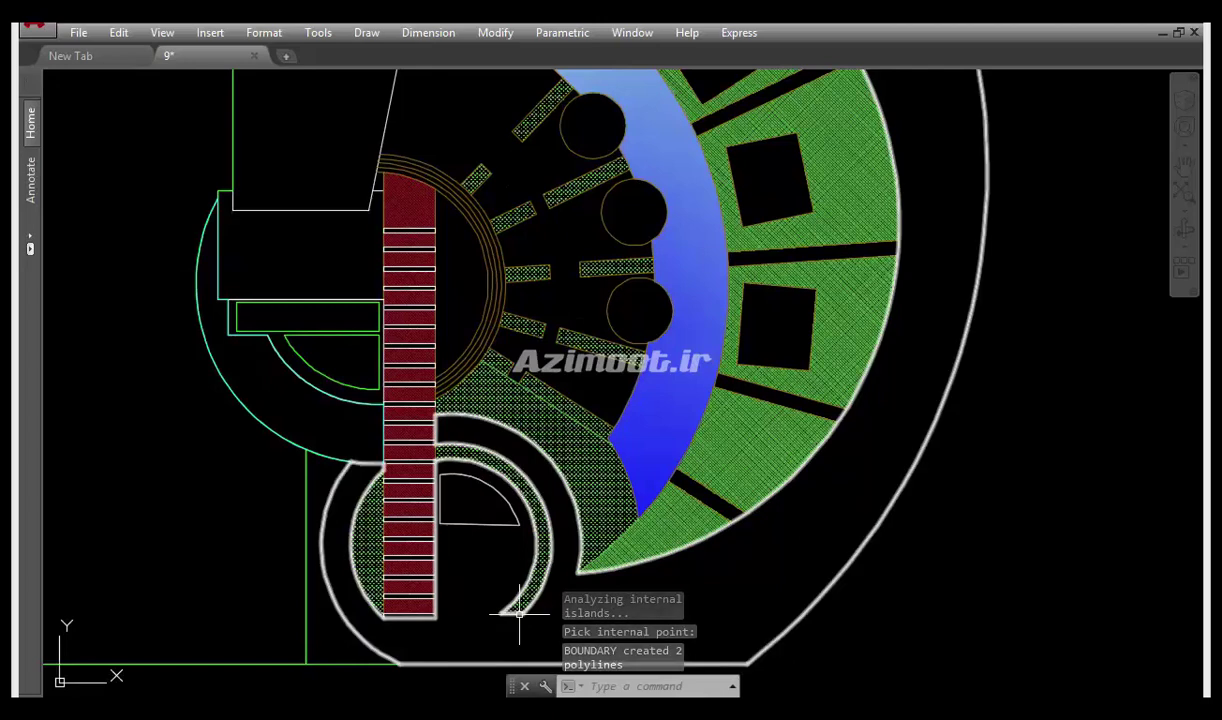
{"action": "scroll", "coordinate": [397, 615], "scroll_direction": "up", "scroll_amount": 4}
Erase the striped hatch on the stair strip
{"action": "left_click", "coordinate": [403, 608]}
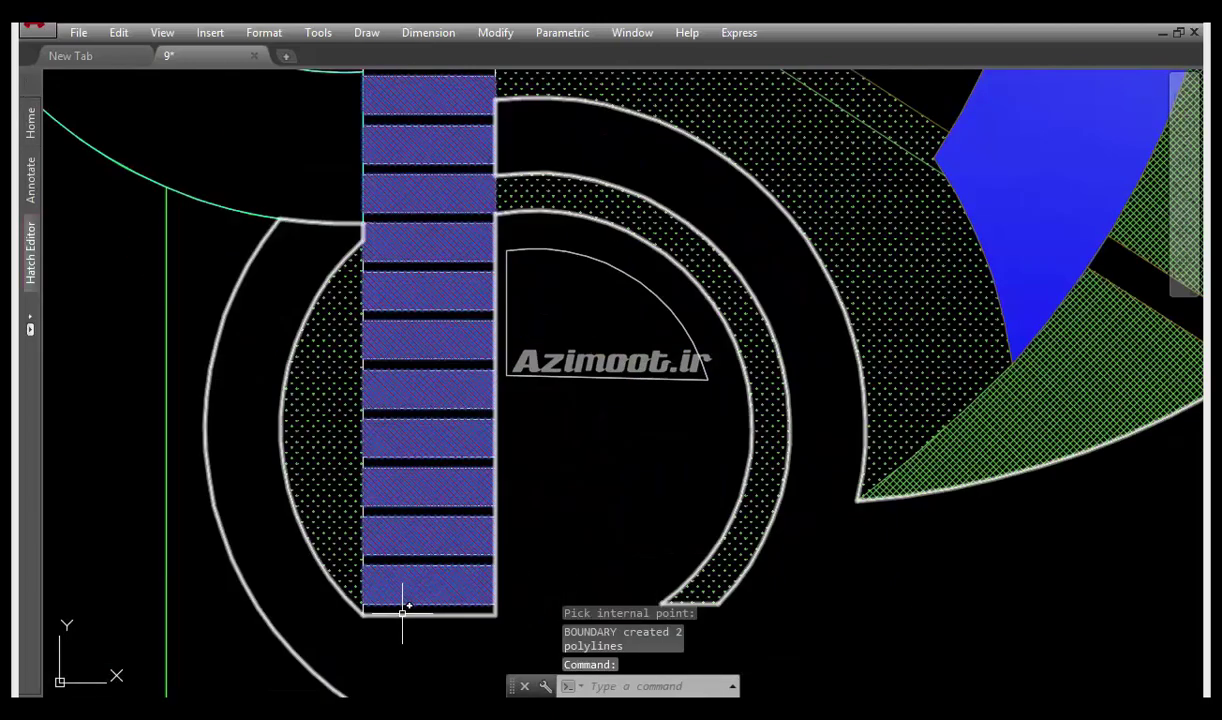
{"action": "type", "text": "e"}
{"action": "key", "text": "Return"}
{"action": "scroll", "coordinate": [389, 623], "scroll_direction": "down", "scroll_amount": 2}
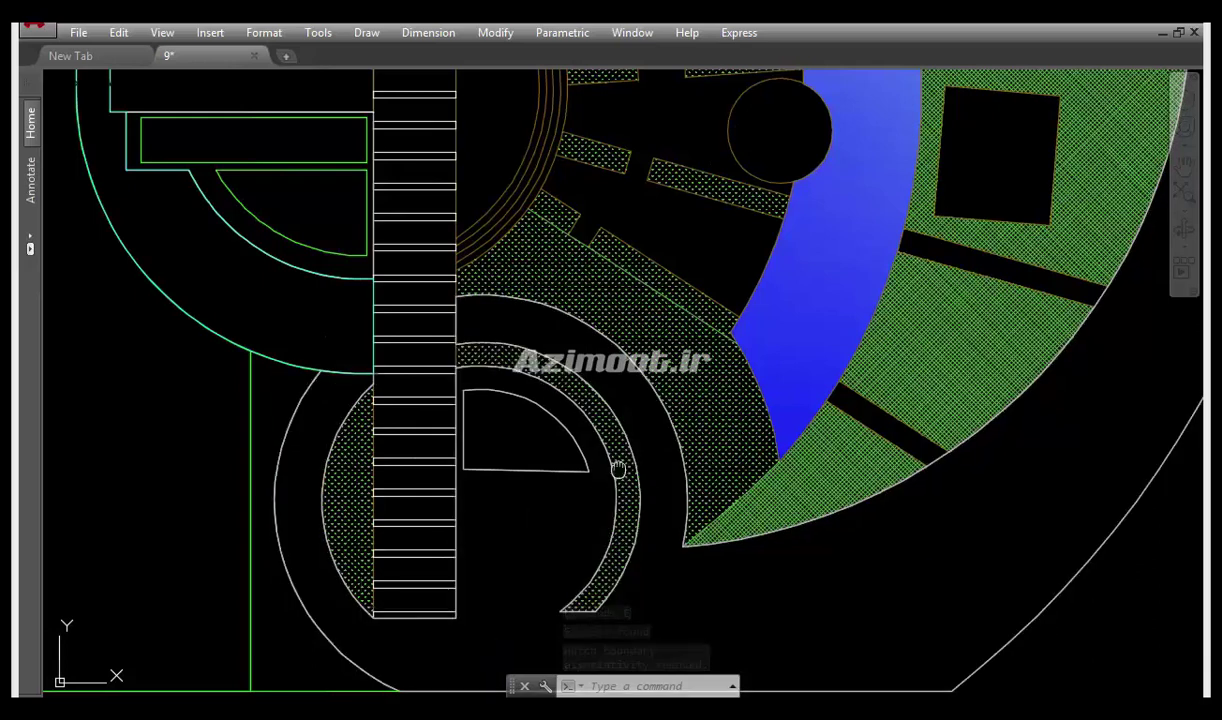
Erase the hatch inside the inner ring
{"action": "middle_click_drag", "start_coordinate": [624, 485], "coordinate": [600, 469]}
{"action": "left_click", "coordinate": [598, 490]}
{"action": "type", "text": "e"}
{"action": "key", "text": "Return"}
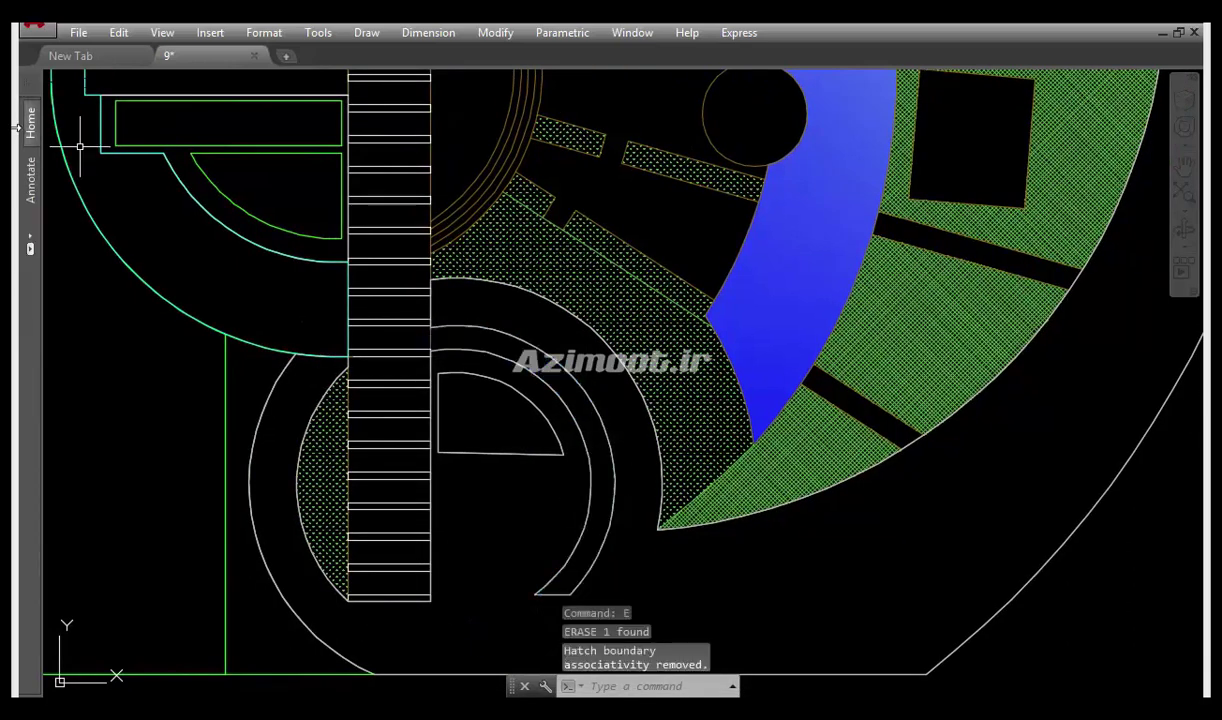
Switch the current layer to a different layer from the Home layer list
{"action": "left_click", "coordinate": [30, 124]}
{"action": "left_click", "coordinate": [230, 383]}
{"action": "left_click", "coordinate": [180, 540]}
Start a BO boundary by picking inside the ring area
{"action": "mouse_move", "coordinate": [545, 491]}
{"action": "middle_mouse_down"}
{"action": "mouse_move", "coordinate": [559, 513]}
{"action": "mouse_move", "coordinate": [636, 476]}
{"action": "middle_mouse_up"}
{"action": "type", "text": "bo"}
{"action": "key", "text": "Return"}
{"action": "left_click", "coordinate": [605, 519]}
Erase the lens-shaped hatch on the left
{"action": "left_click", "coordinate": [396, 440]}
{"action": "type", "text": "e"}
{"action": "key", "text": "Return"}
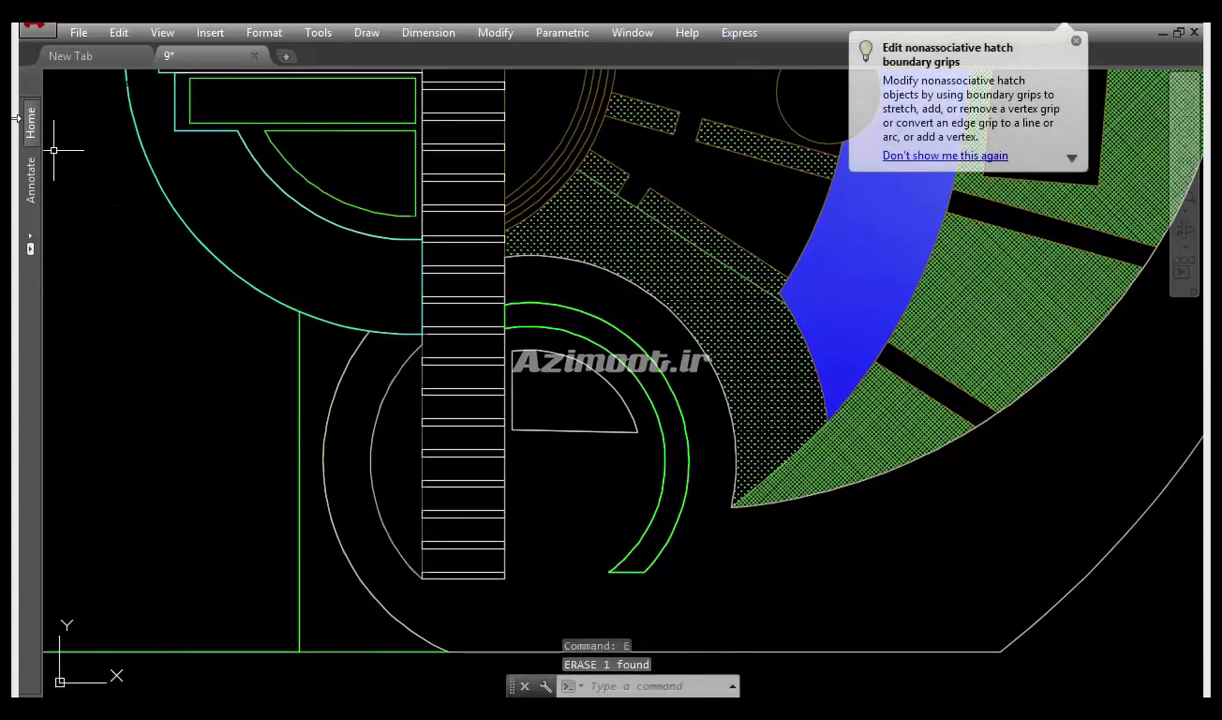
Trace a boundary polyline around the inner ring
{"action": "left_click", "coordinate": [30, 124]}
{"action": "middle_click_drag", "start_coordinate": [406, 421], "coordinate": [438, 408]}
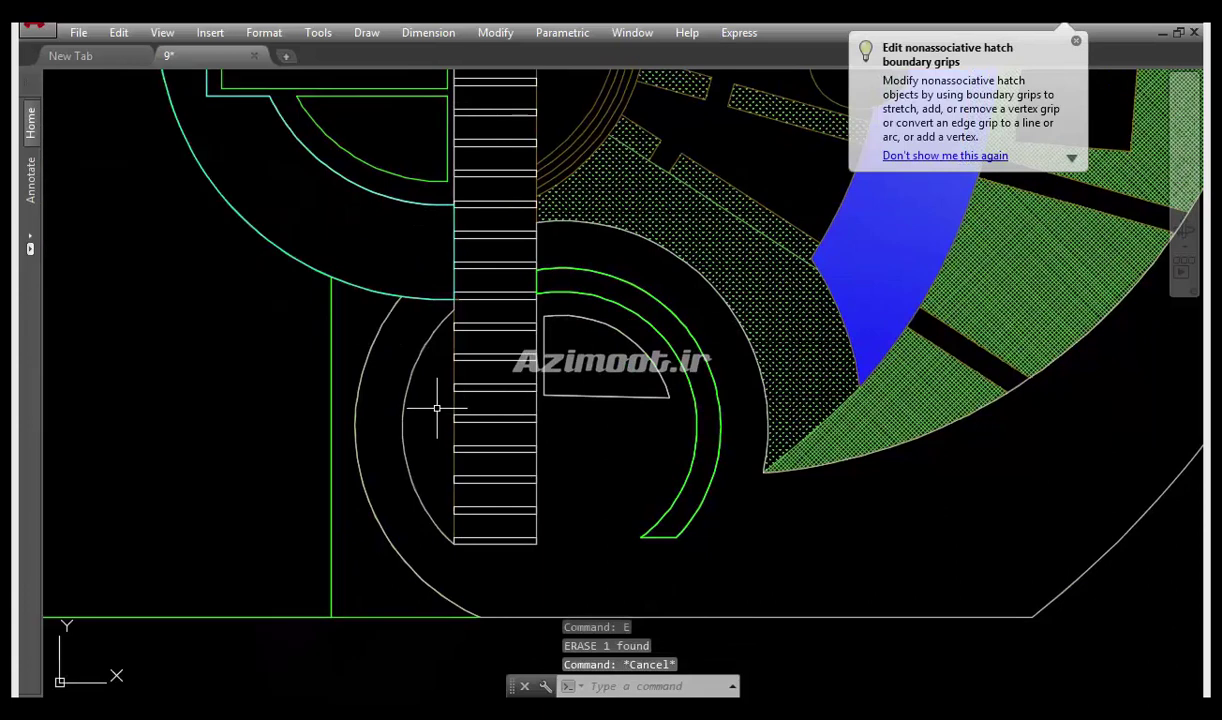
{"action": "type", "text": "o"}
{"action": "key", "text": "Return"}
{"action": "left_click", "coordinate": [379, 46]}
{"action": "left_click", "coordinate": [428, 414]}
{"action": "key", "text": "Return"}
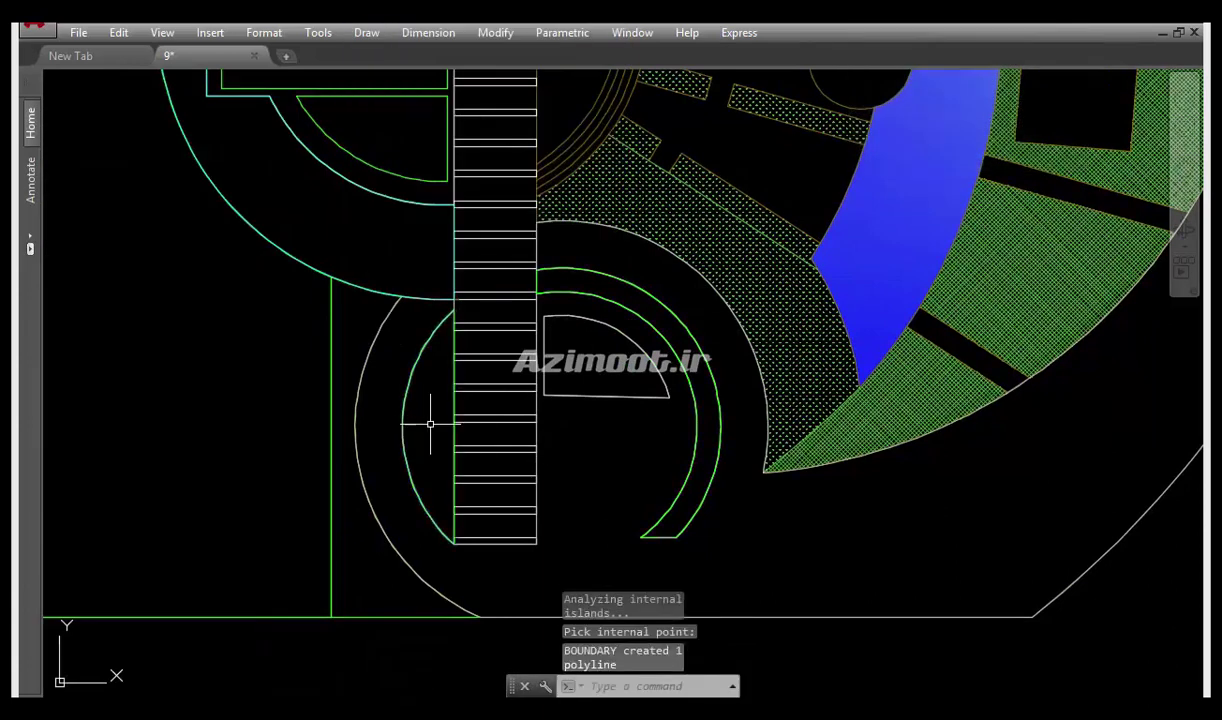
Erase the dotted hatch below the ring
{"action": "middle_click_drag", "start_coordinate": [643, 520], "coordinate": [510, 598]}
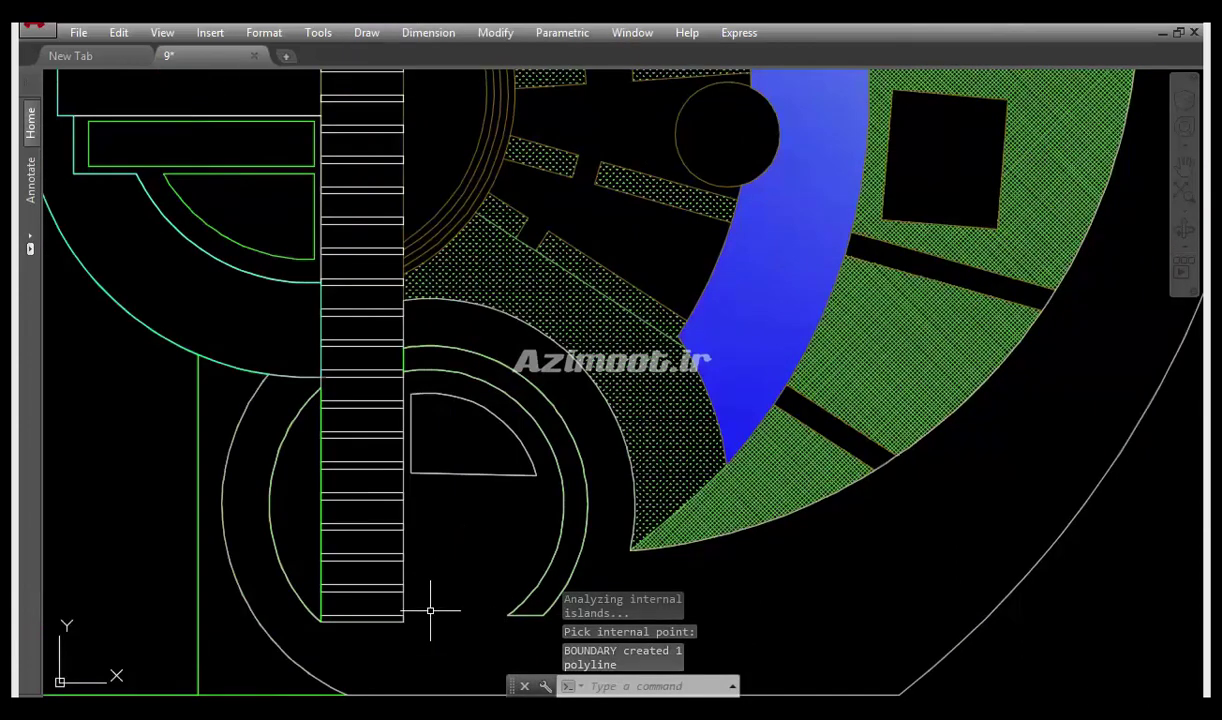
{"action": "scroll", "coordinate": [429, 610], "scroll_direction": "down", "scroll_amount": 2}
{"action": "left_click", "coordinate": [620, 395]}
{"action": "type", "text": "e"}
{"action": "key", "text": "Return"}
Trace a boundary polyline around the area below the ring
{"action": "type", "text": "o"}
{"action": "key", "text": "Return"}
{"action": "left_click", "coordinate": [382, 48]}
{"action": "left_click", "coordinate": [622, 404]}
{"action": "key", "text": "Return"}
Erase the green hatch on the fan segments
{"action": "middle_click_drag", "start_coordinate": [775, 535], "coordinate": [600, 537]}
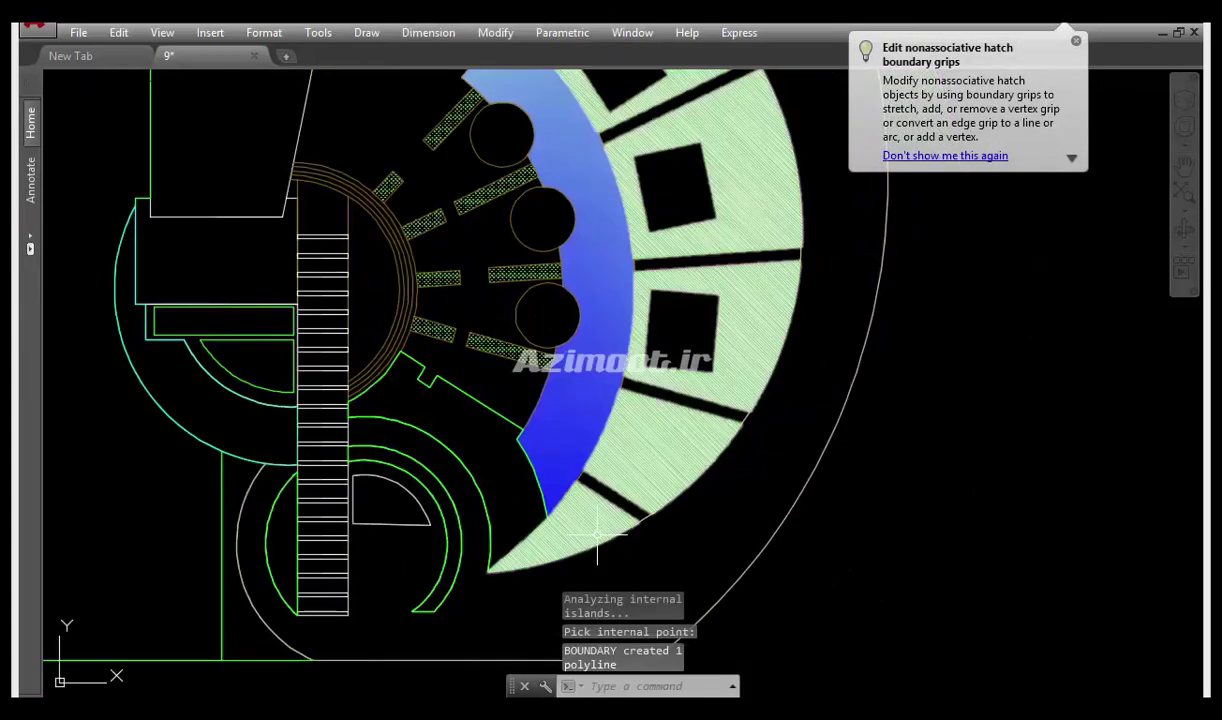
{"action": "left_click", "coordinate": [599, 537]}
{"action": "type", "text": "e"}
{"action": "key", "text": "Return"}
Outline the fan segments, producing six boundary polylines
{"action": "type", "text": "o"}
{"action": "key", "text": "Return"}
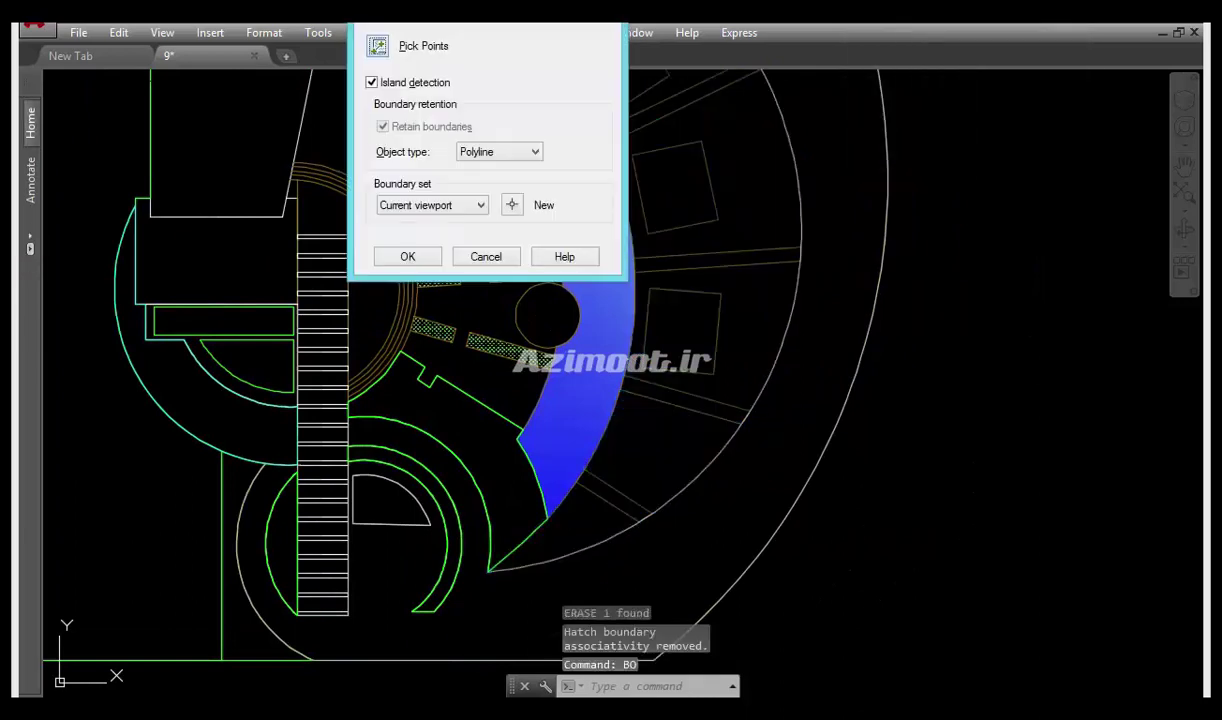
{"action": "left_click", "coordinate": [409, 44]}
{"action": "left_click", "coordinate": [633, 497]}
{"action": "scroll", "coordinate": [745, 357], "scroll_direction": "up", "scroll_amount": 2}
{"action": "scroll", "coordinate": [733, 376], "scroll_direction": "up", "scroll_amount": 2}
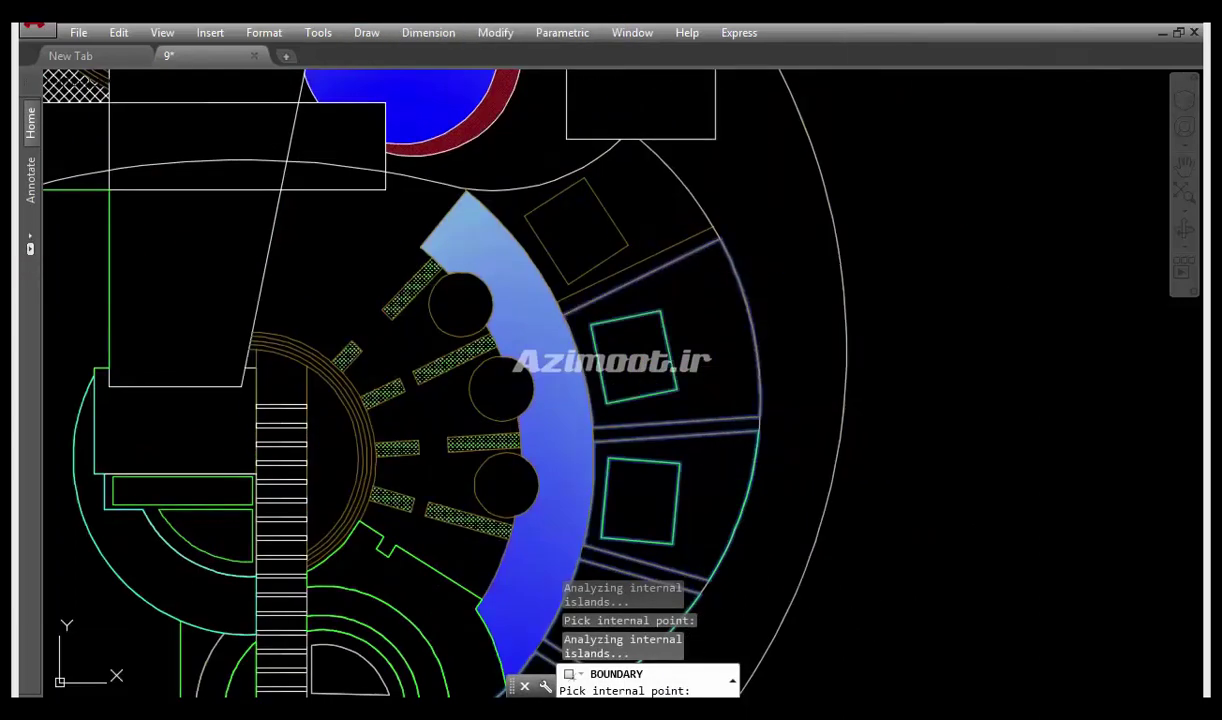
{"action": "left_click", "coordinate": [641, 227]}
{"action": "key", "text": "Return"}
{"action": "key", "text": "Return"}
Make layer 3d 5 current
{"action": "middle_click_drag", "start_coordinate": [676, 363], "coordinate": [799, 314]}
{"action": "scroll", "coordinate": [805, 300], "scroll_direction": "down", "scroll_amount": 2}
{"action": "scroll", "coordinate": [773, 484], "scroll_direction": "up", "scroll_amount": 2}
{"action": "scroll", "coordinate": [727, 567], "scroll_direction": "up", "scroll_amount": 5}
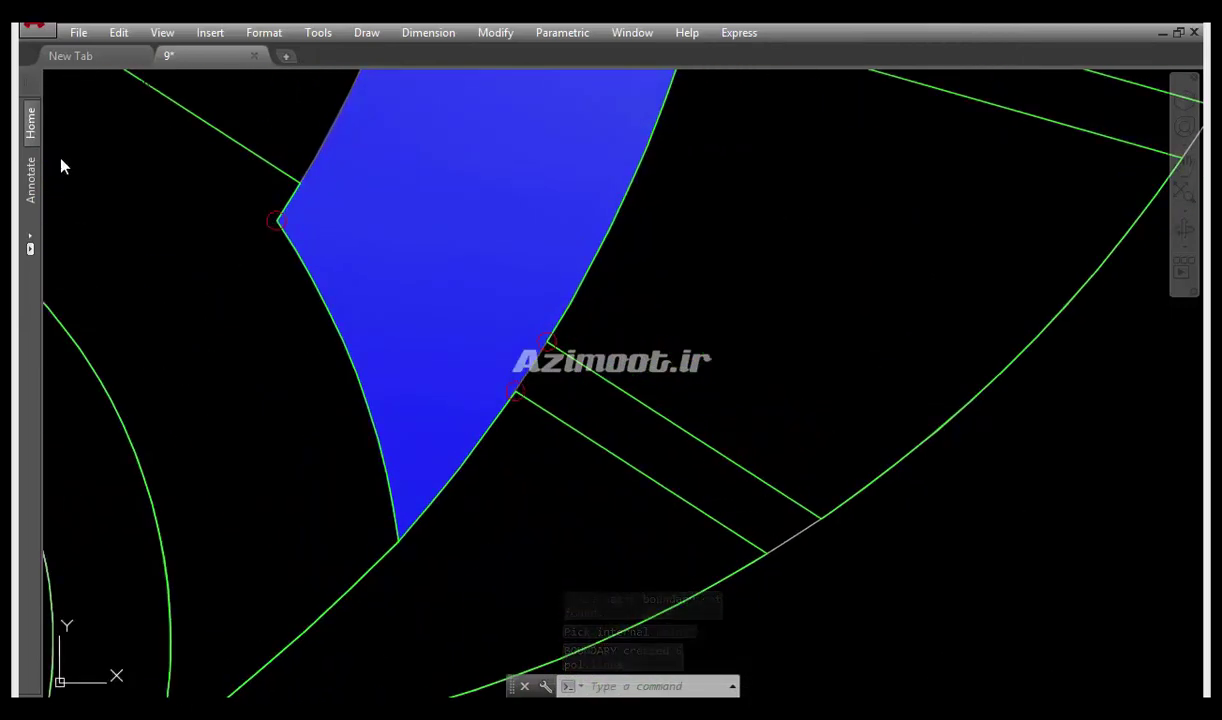
{"action": "left_click", "coordinate": [31, 124]}
{"action": "left_click", "coordinate": [198, 384]}
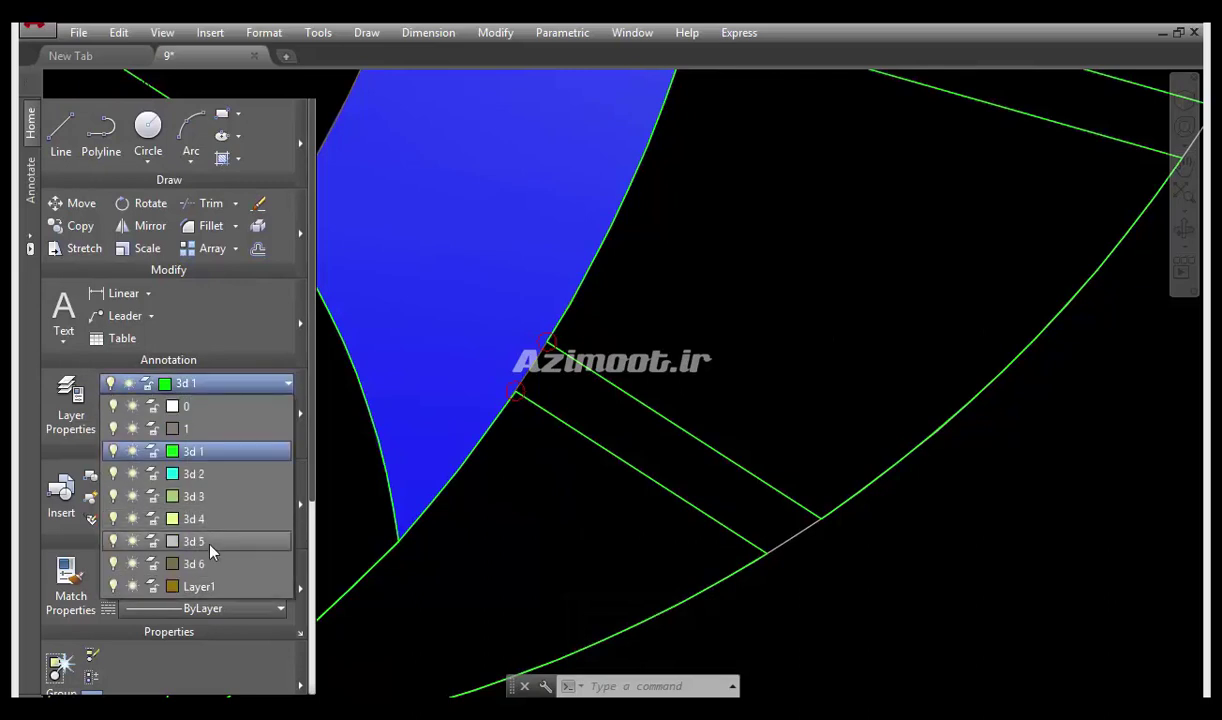
{"action": "left_click", "coordinate": [210, 545]}
Begin a boundary in the strip beside the blue arc, then cancel it
{"action": "middle_click_drag", "start_coordinate": [638, 428], "coordinate": [648, 447]}
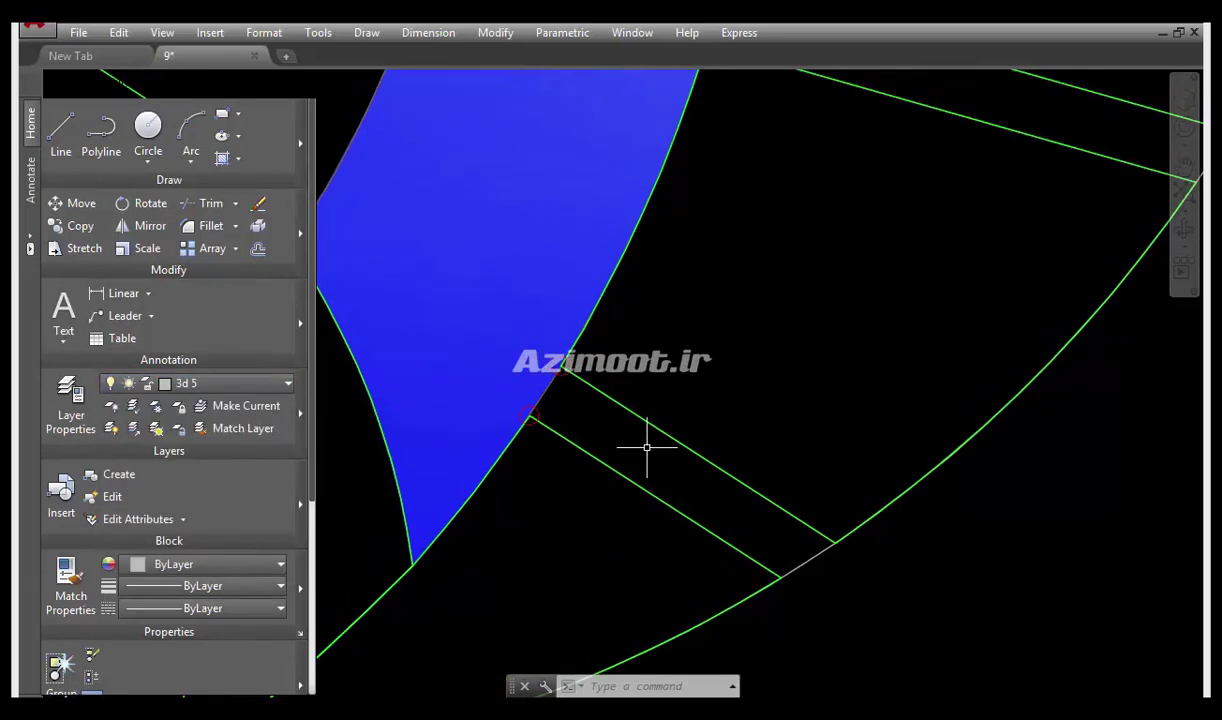
{"action": "type", "text": "b"}
{"action": "key", "text": "Return"}
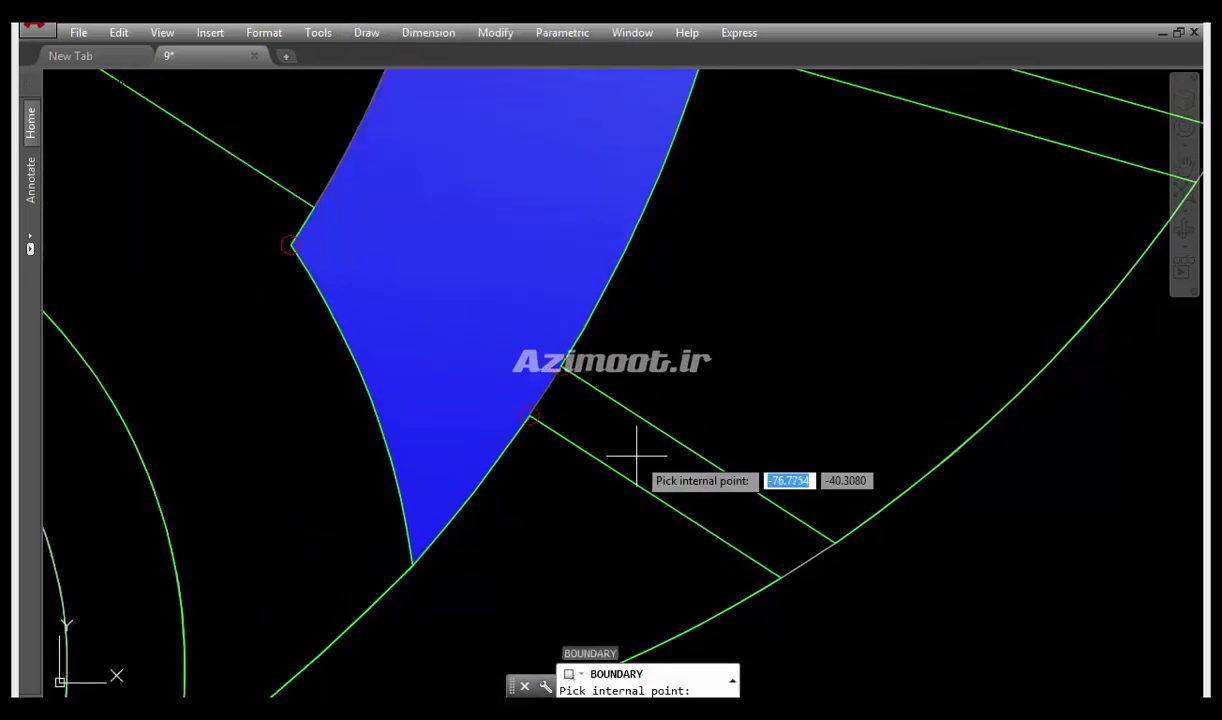
{"action": "left_click", "coordinate": [383, 49]}
{"action": "left_click", "coordinate": [636, 450]}
{"action": "scroll", "coordinate": [628, 468], "scroll_direction": "down", "scroll_amount": 5}
{"action": "scroll", "coordinate": [634, 484], "scroll_direction": "up", "scroll_amount": 4}
{"action": "key", "text": "Escape"}
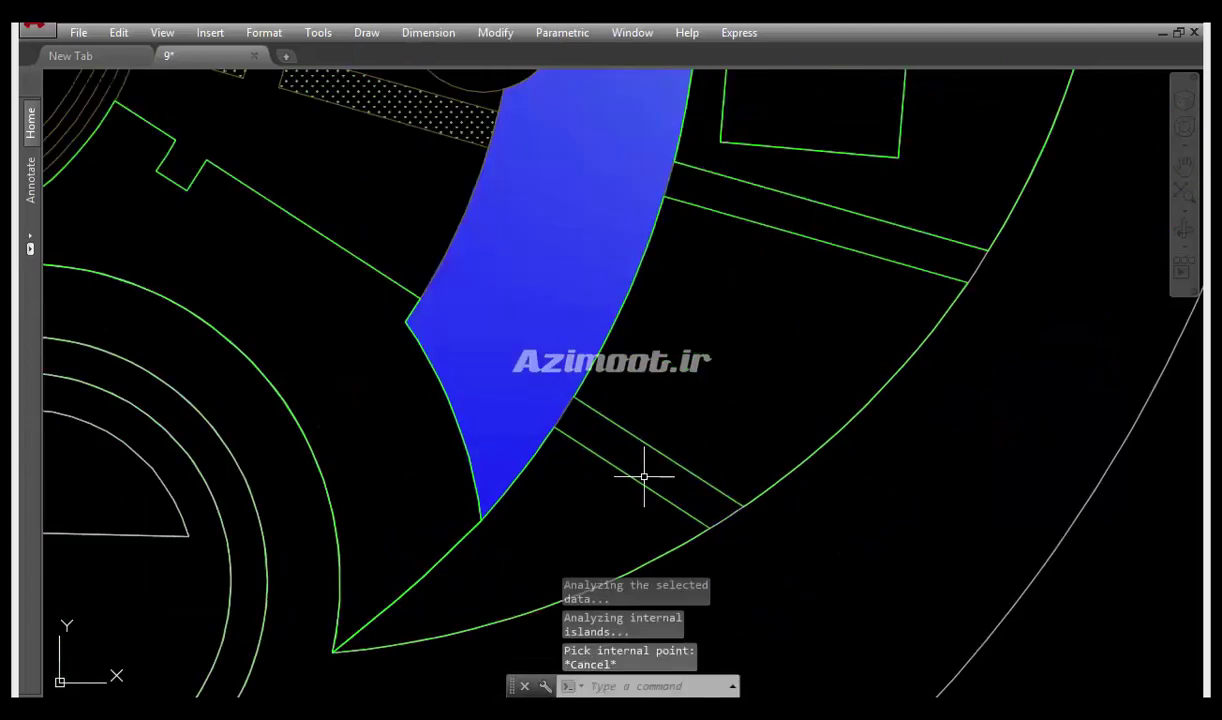
Make layer 3d 6 current, abandoning a started copy
{"action": "left_click", "coordinate": [31, 130]}
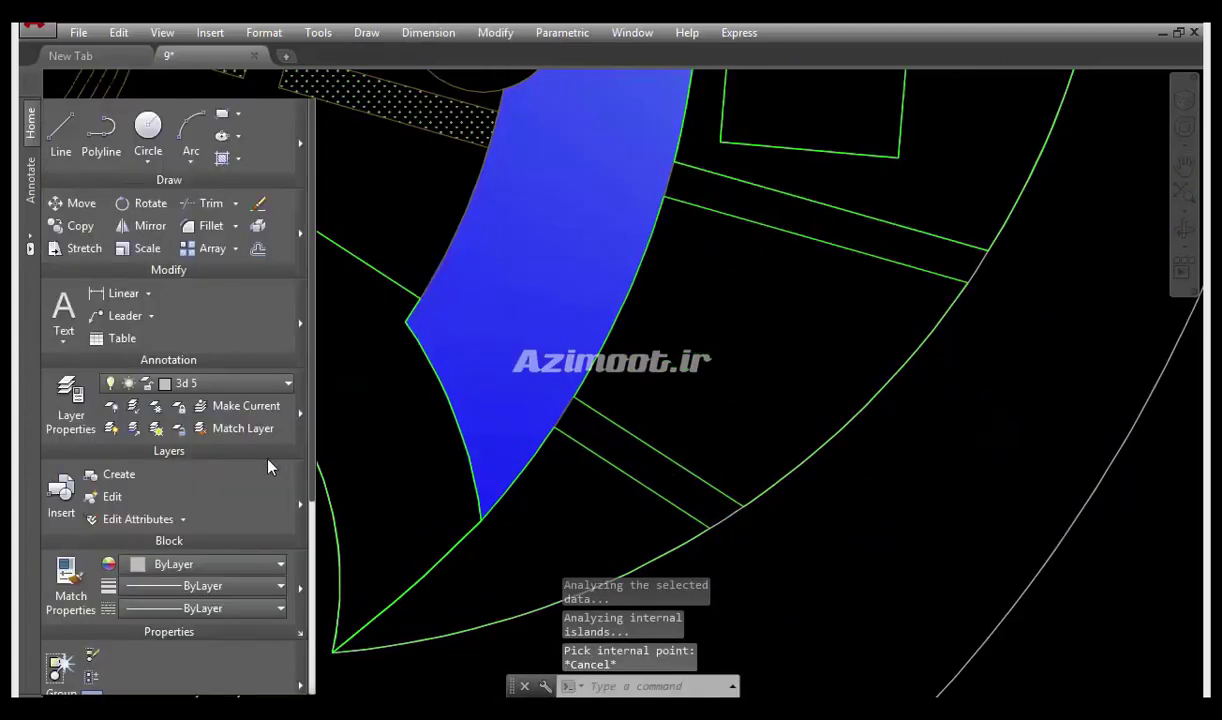
{"action": "left_click", "coordinate": [268, 390]}
{"action": "left_click", "coordinate": [205, 543]}
{"action": "middle_click_drag", "start_coordinate": [652, 450], "coordinate": [683, 465]}
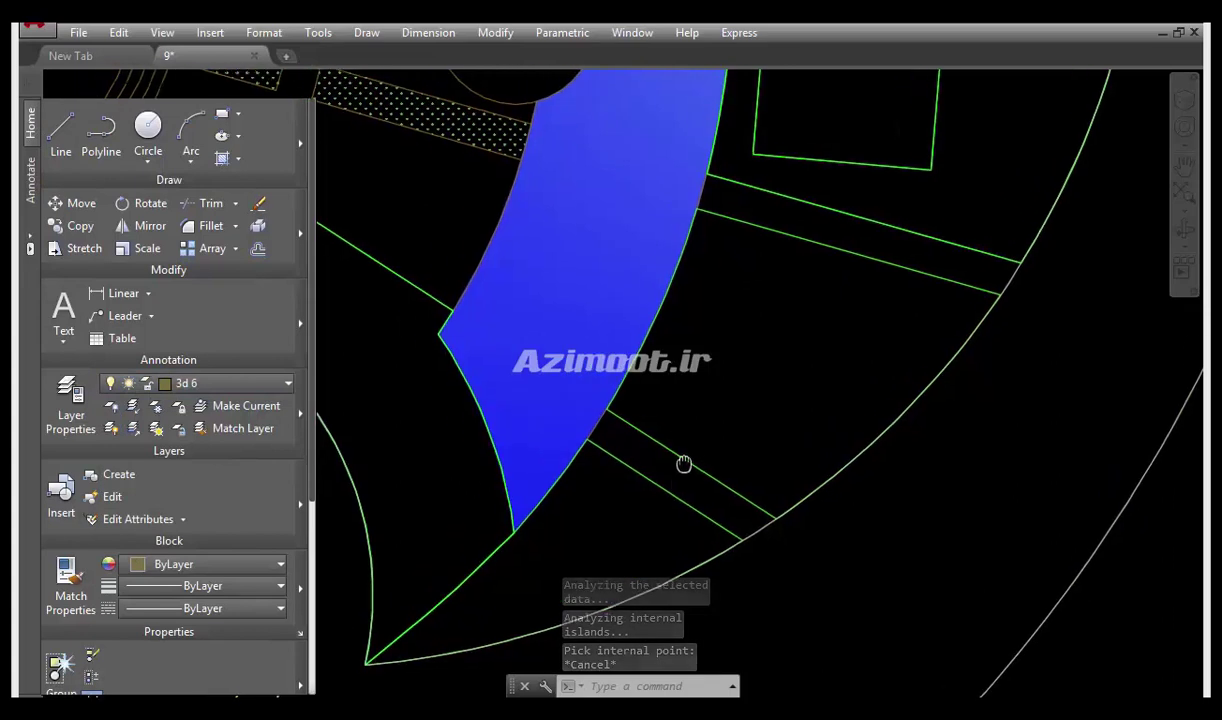
{"action": "type", "text": "co"}
{"action": "key", "text": "Return"}
{"action": "key", "text": "Escape"}
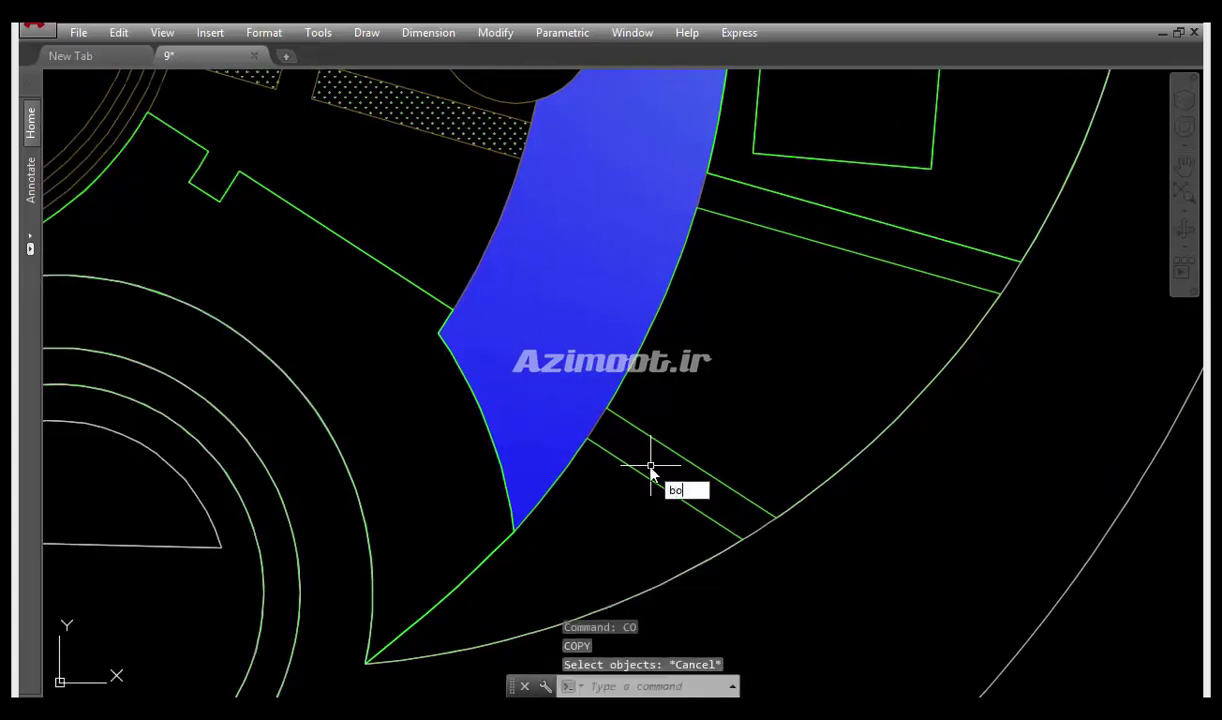
Trace a boundary polyline around the strip beside the blue arc
{"action": "type", "text": "o"}
{"action": "key", "text": "Return"}
{"action": "left_click", "coordinate": [385, 49]}
{"action": "left_click", "coordinate": [723, 417]}
{"action": "scroll", "coordinate": [723, 417], "scroll_direction": "up", "scroll_amount": 3}
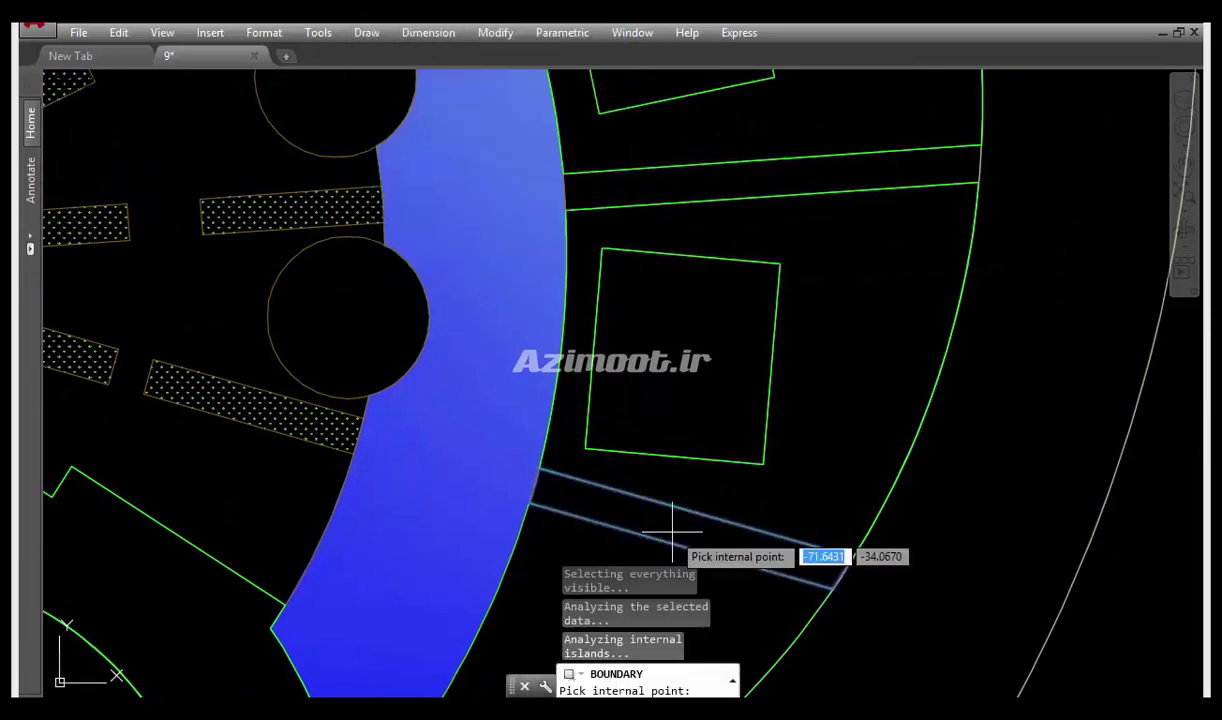
{"action": "key", "text": "Return"}
{"action": "scroll", "coordinate": [723, 417], "scroll_direction": "down", "scroll_amount": 5}
{"action": "scroll", "coordinate": [610, 400], "scroll_direction": "up", "scroll_amount": 5}
{"action": "key", "text": "Return"}
Outline the adjacent strip and the square planter with boundary polylines
{"action": "left_click", "coordinate": [750, 464]}
{"action": "key", "text": "Return"}
{"action": "scroll", "coordinate": [622, 358], "scroll_direction": "down", "scroll_amount": 5}
{"action": "key", "text": "Return"}
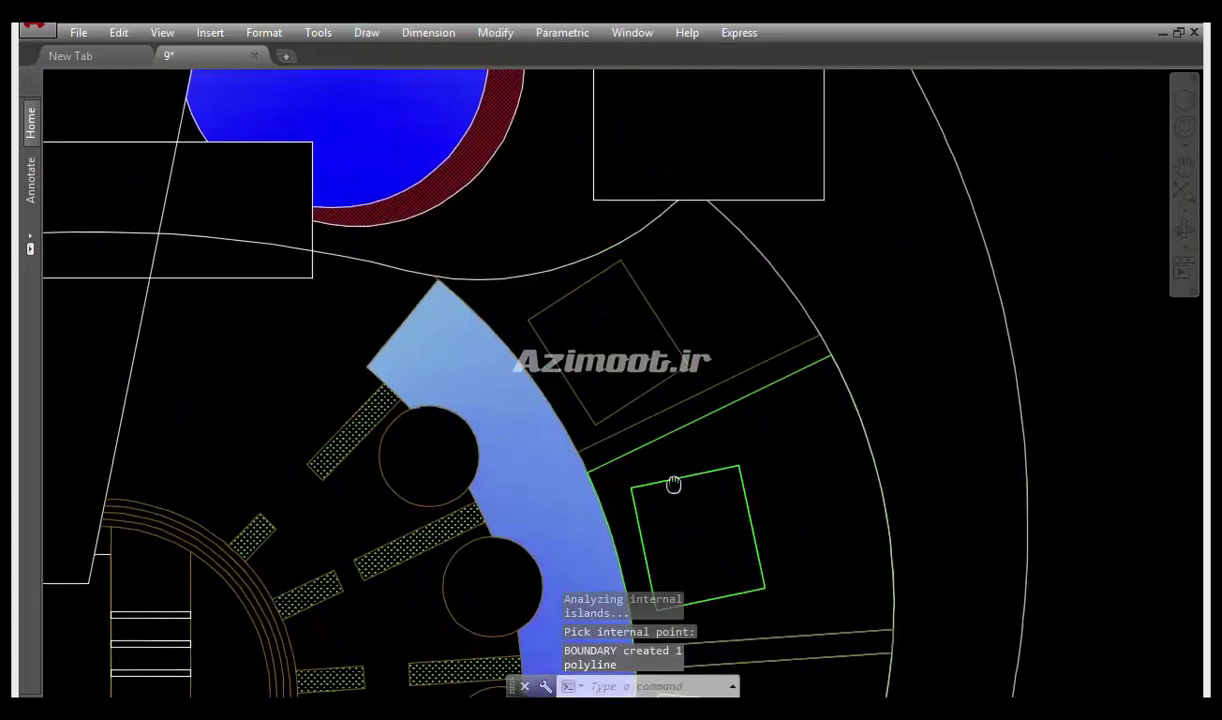
{"action": "left_click", "coordinate": [385, 49]}
{"action": "left_click", "coordinate": [704, 404]}
{"action": "key", "text": "Return"}
{"action": "scroll", "coordinate": [692, 366], "scroll_direction": "up", "scroll_amount": 5}
Trace a closed boundary around the wedge-shaped bed
{"action": "middle_click_drag", "start_coordinate": [692, 366], "coordinate": [712, 340]}
{"action": "middle_click_drag", "start_coordinate": [726, 476], "coordinate": [735, 424]}
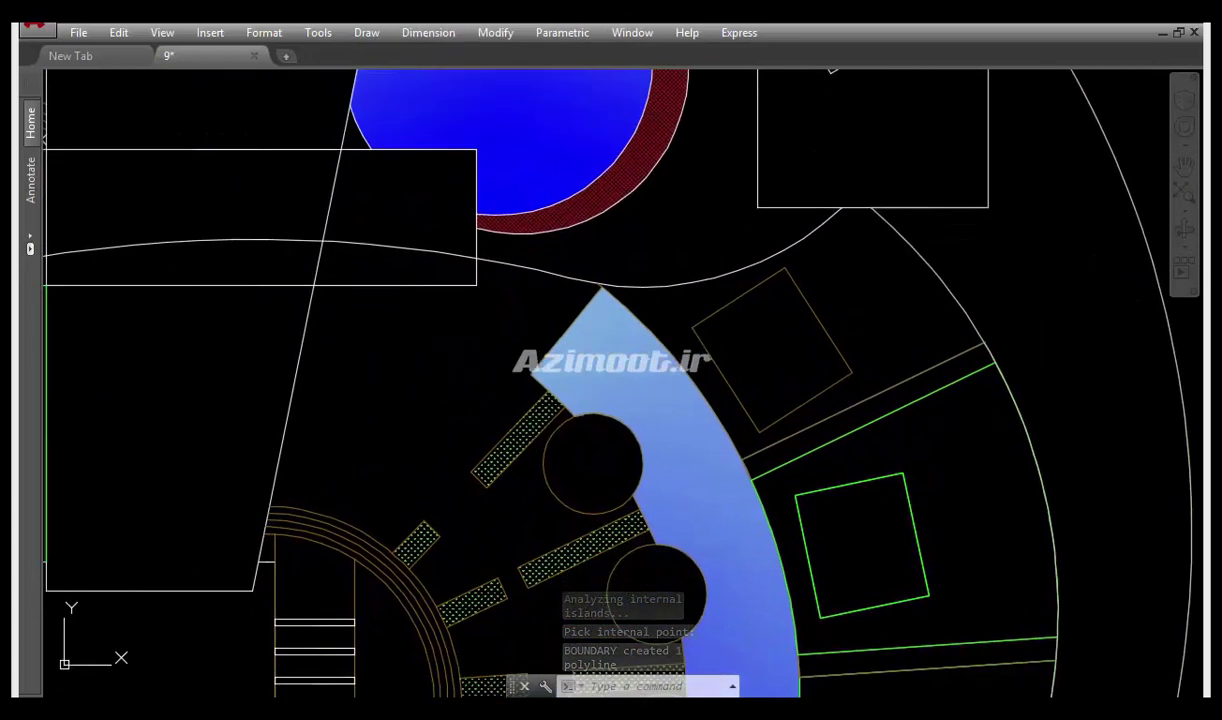
{"action": "key", "text": "Return"}
{"action": "left_click", "coordinate": [385, 48]}
{"action": "left_click", "coordinate": [700, 349]}
{"action": "key", "text": "Return"}
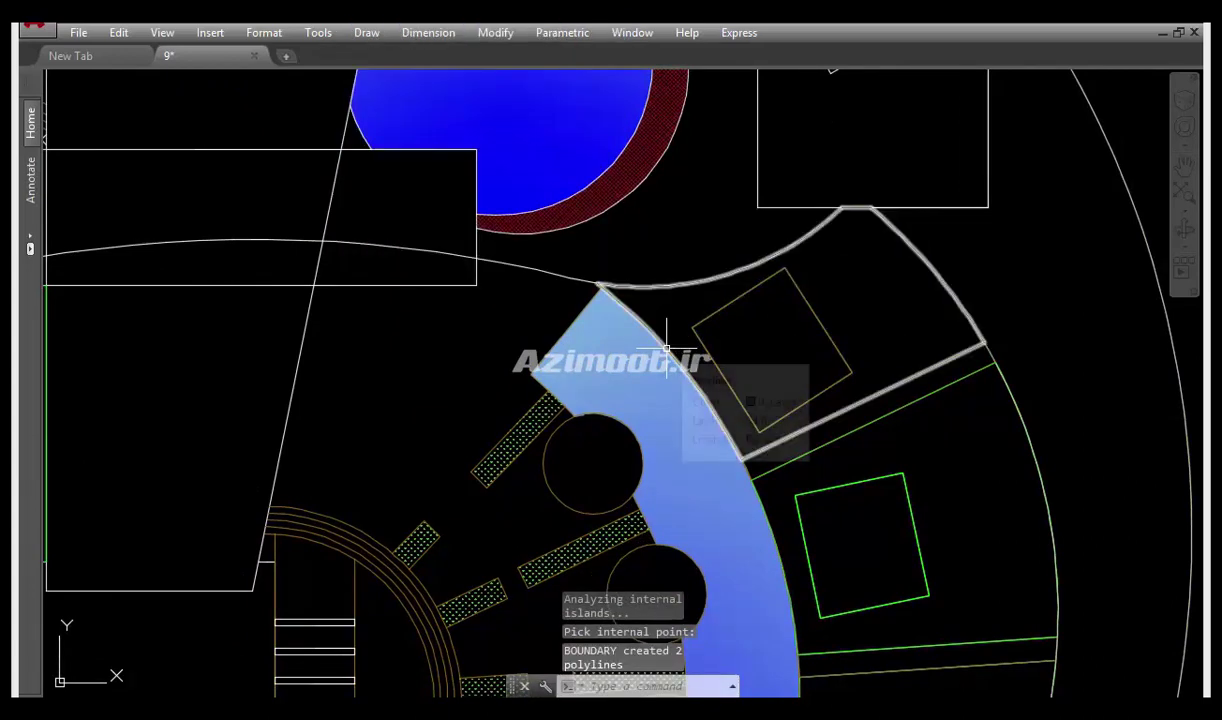
{"action": "key", "text": "Escape"}
Select the light-blue gradient fill on the curved band and erase it
{"action": "middle_click_drag", "start_coordinate": [832, 409], "coordinate": [777, 392]}
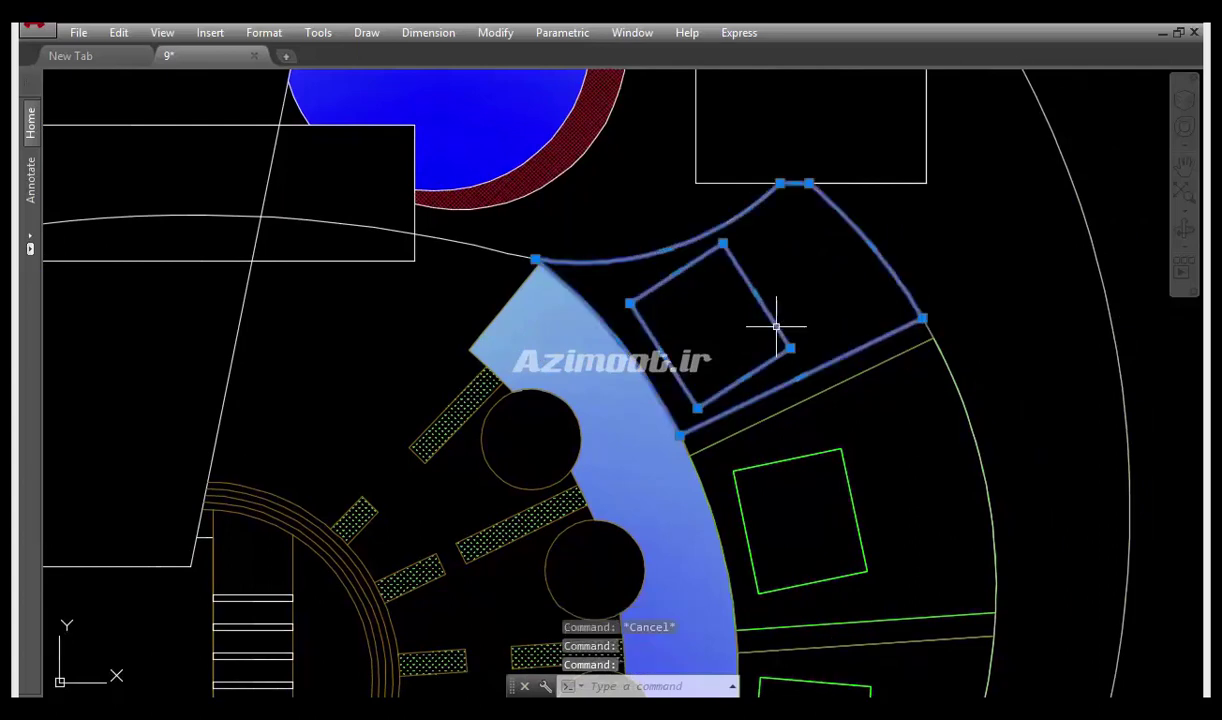
{"action": "middle_click_drag", "start_coordinate": [622, 488], "coordinate": [848, 477]}
{"action": "key", "text": "Escape"}
{"action": "middle_click_drag", "start_coordinate": [843, 406], "coordinate": [750, 287]}
{"action": "left_click", "coordinate": [750, 286]}
{"action": "scroll", "coordinate": [755, 340], "scroll_direction": "down", "scroll_amount": 2}
{"action": "type", "text": "e"}
{"action": "key", "text": "Return"}
Make layer 3d 2 current and trace a boundary polyline inside the curved band with BO
{"action": "left_click", "coordinate": [31, 123]}
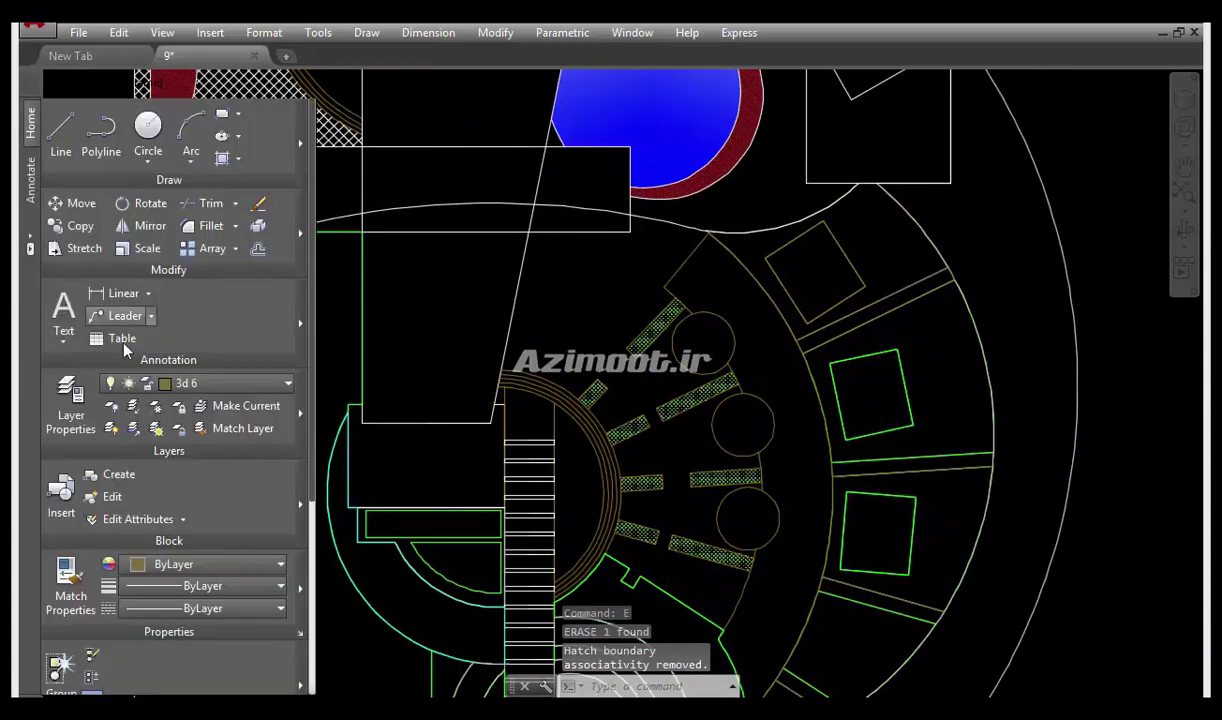
{"action": "left_click", "coordinate": [218, 388]}
{"action": "left_click", "coordinate": [212, 473]}
{"action": "middle_click_drag", "start_coordinate": [797, 368], "coordinate": [717, 273]}
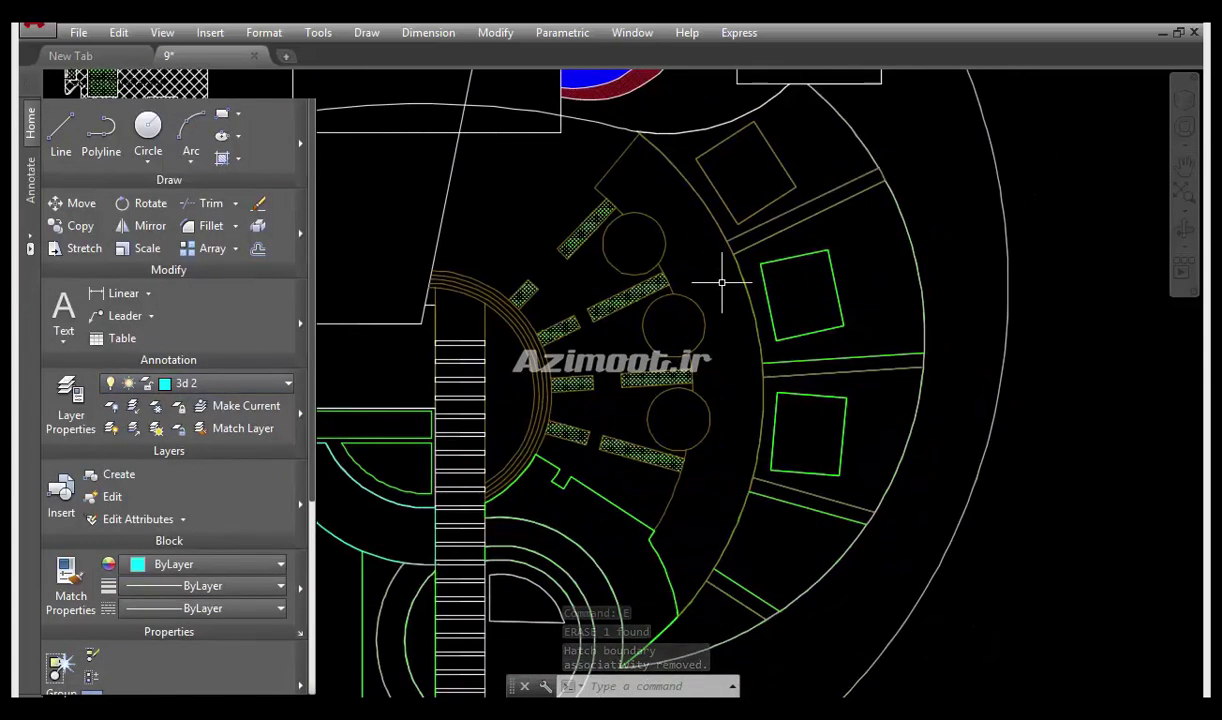
{"action": "type", "text": "bo"}
{"action": "key", "text": "Return"}
{"action": "left_click", "coordinate": [400, 46]}
{"action": "left_click", "coordinate": [720, 286]}
{"action": "key", "text": "Return"}
Switch to layer 3d 5 and outline the curved band with a boundary polyline
{"action": "mouse_move", "coordinate": [672, 438]}
{"action": "middle_mouse_down"}
{"action": "mouse_move", "coordinate": [797, 273]}
{"action": "mouse_move", "coordinate": [656, 380]}
{"action": "middle_mouse_up"}
{"action": "middle_click_drag", "start_coordinate": [594, 462], "coordinate": [606, 549]}
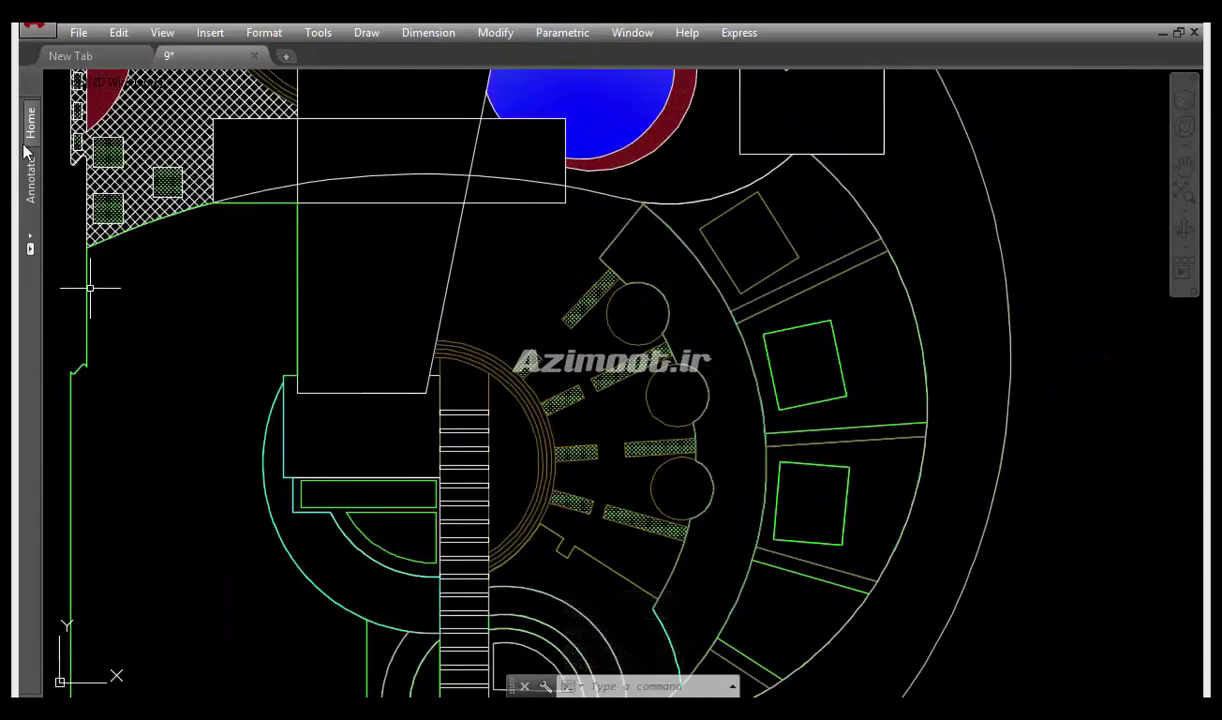
{"action": "left_click", "coordinate": [31, 122]}
{"action": "left_click", "coordinate": [209, 380]}
{"action": "left_click", "coordinate": [202, 519]}
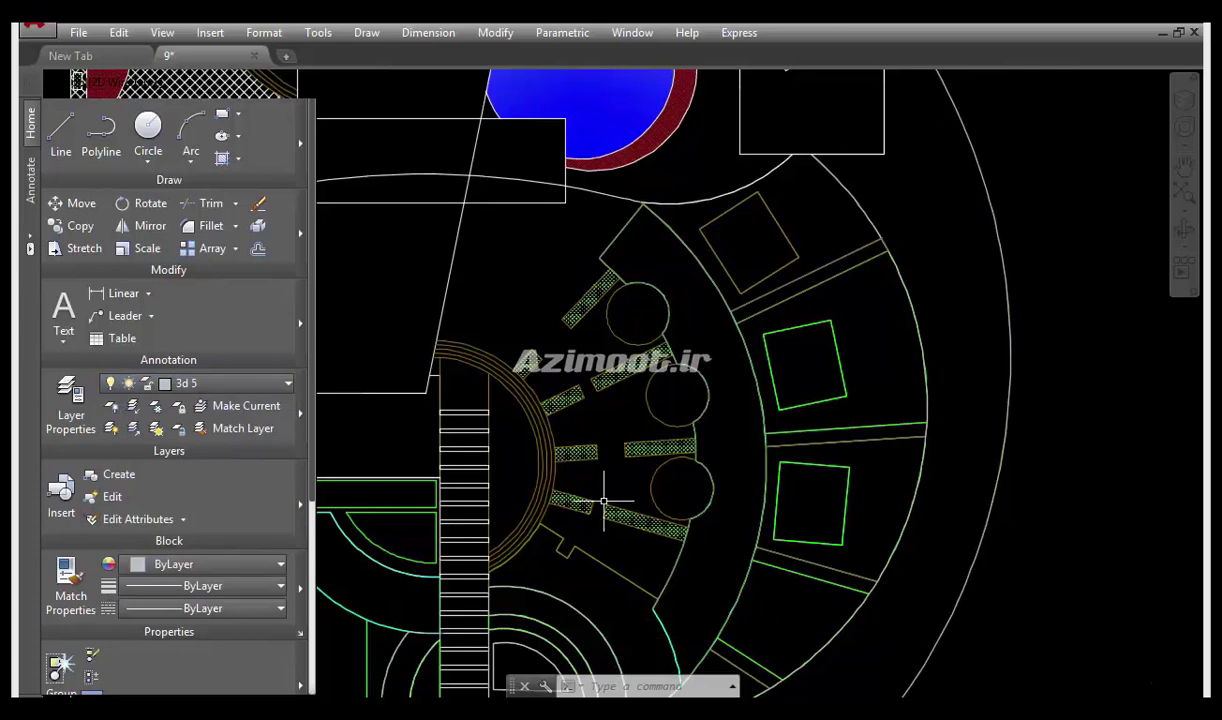
{"action": "type", "text": "bo"}
{"action": "key", "text": "Return"}
{"action": "key", "text": "Return"}
{"action": "left_click", "coordinate": [615, 473]}
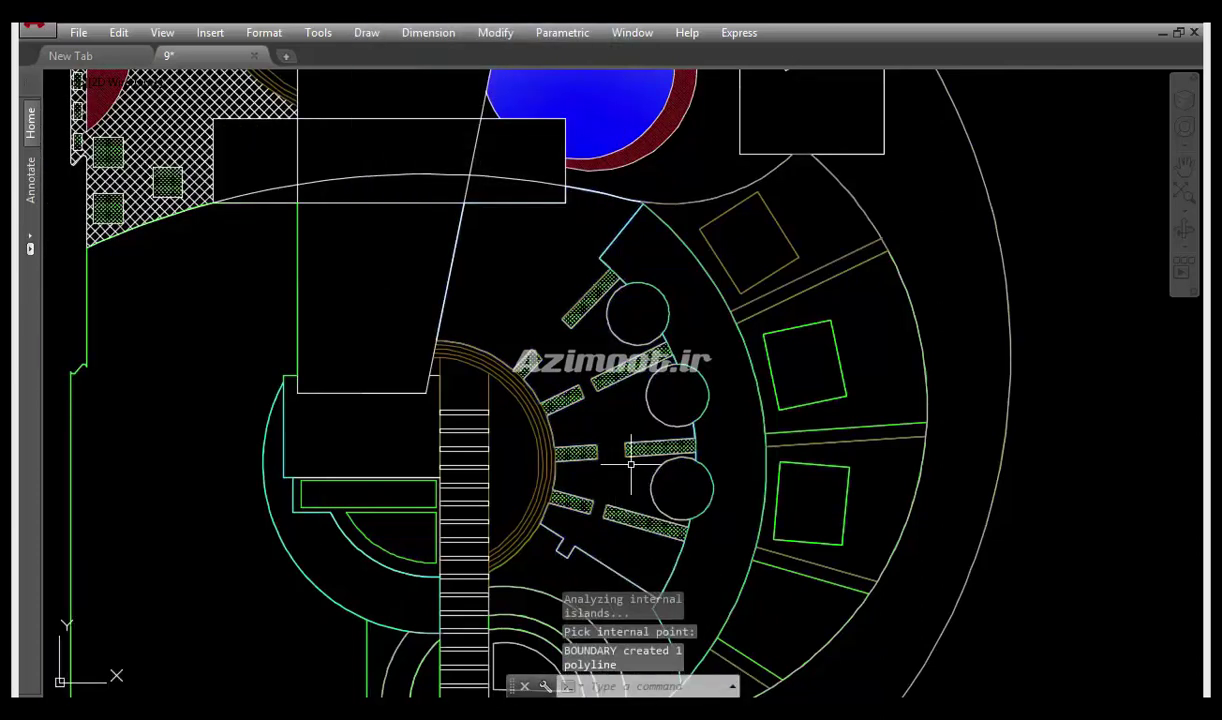
Trace boundaries inside the top and bottom circles, and erase the slats' dotted hatch
{"action": "key", "text": "Return"}
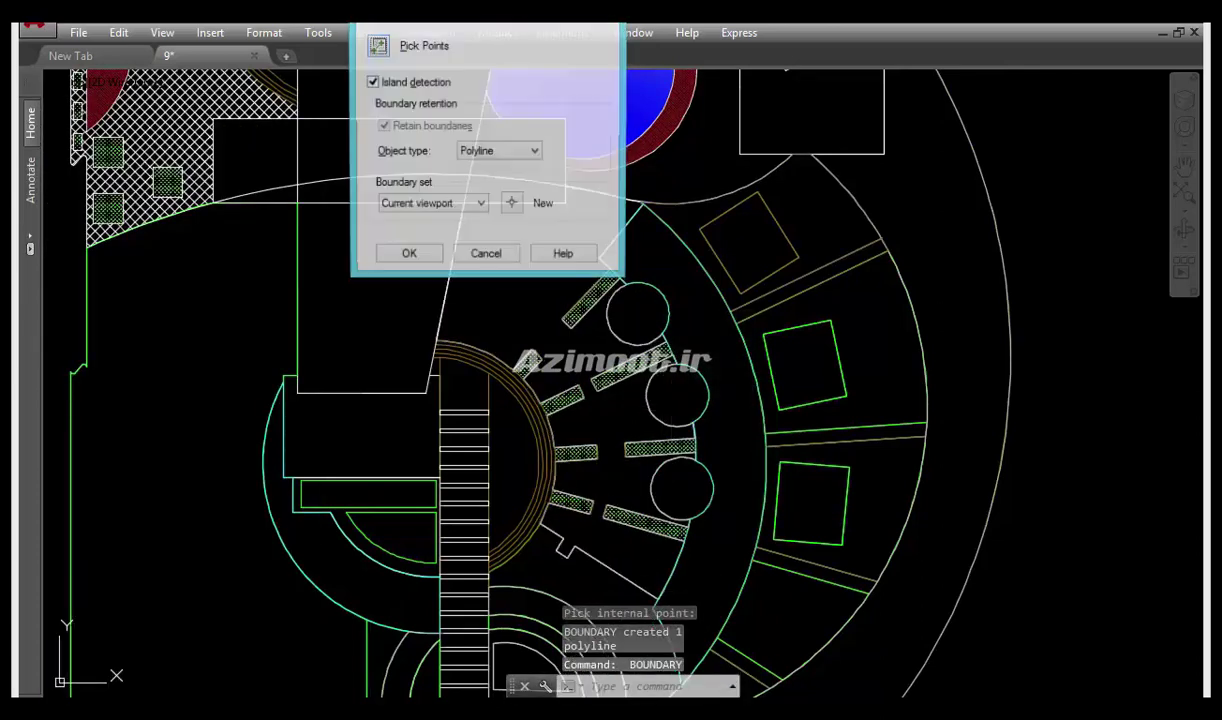
{"action": "key", "text": "Return"}
{"action": "left_click", "coordinate": [637, 314]}
{"action": "left_click", "coordinate": [677, 489]}
{"action": "key", "text": "Return"}
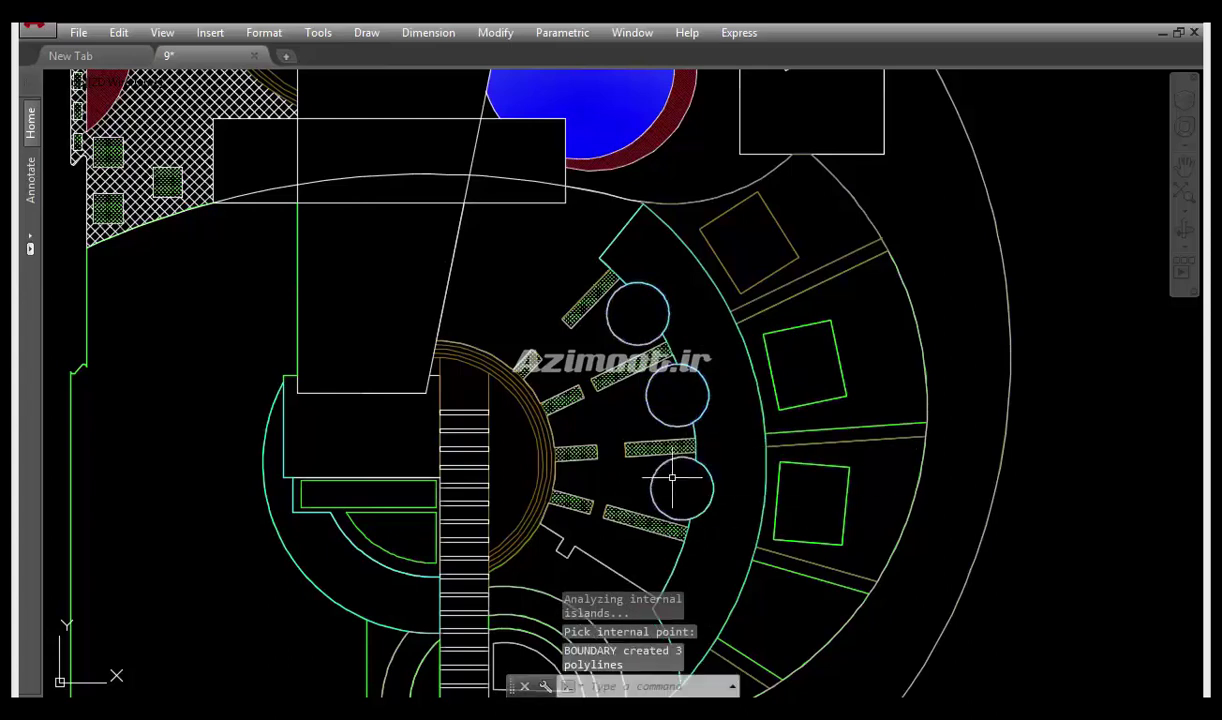
{"action": "left_click", "coordinate": [575, 500]}
{"action": "type", "text": "E"}
{"action": "key", "text": "Return"}
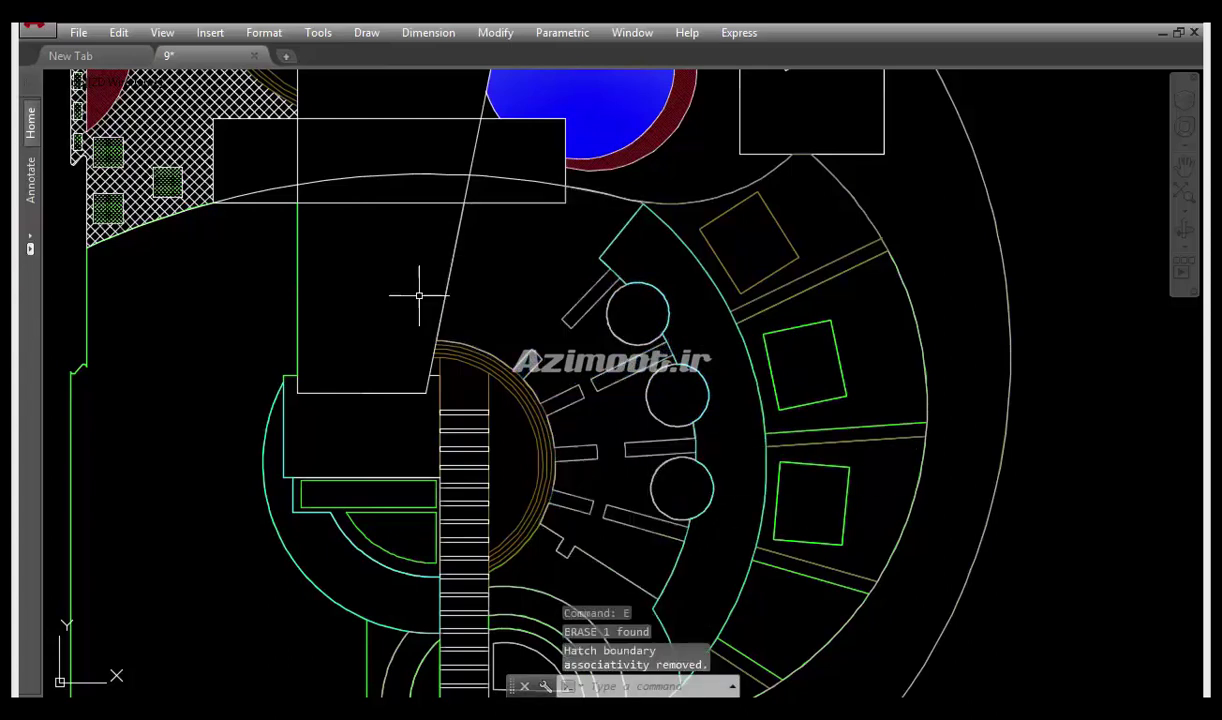
On layer 3d 1, trace boundary polylines inside each of the eight slats
{"action": "left_click", "coordinate": [30, 122]}
{"action": "left_click", "coordinate": [198, 380]}
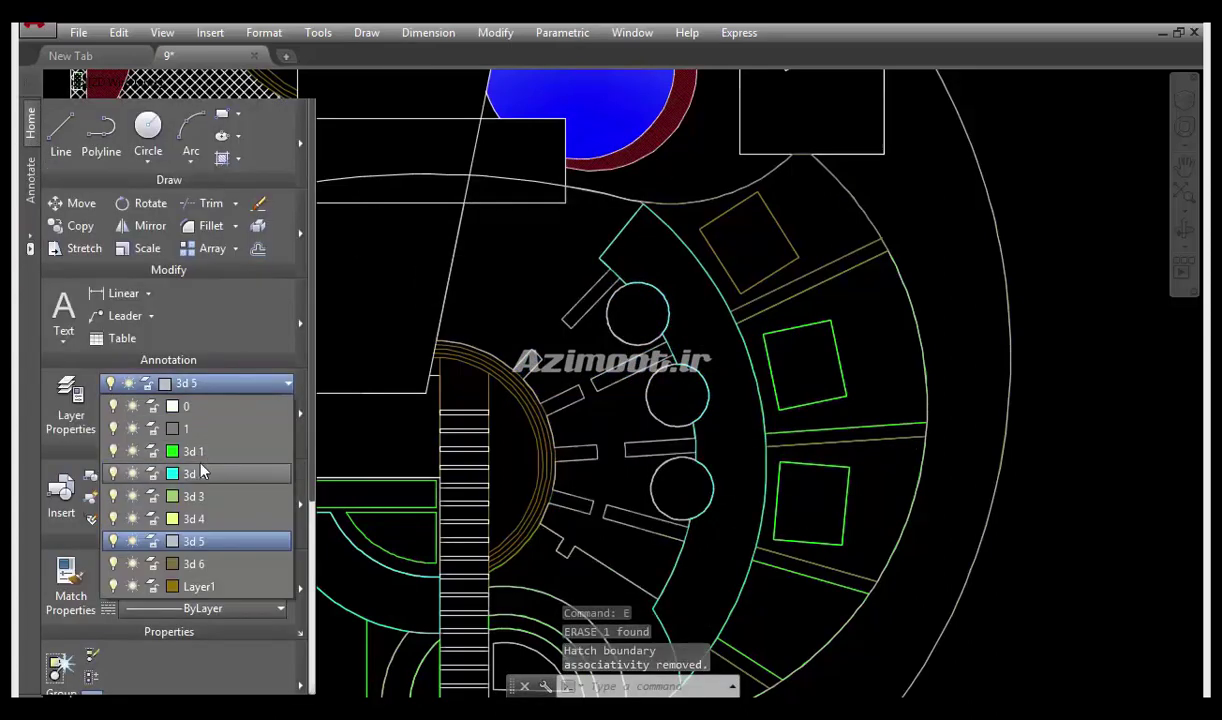
{"action": "key", "text": "Return"}
{"action": "left_click", "coordinate": [573, 500]}
{"action": "left_click", "coordinate": [660, 446]}
{"action": "scroll", "coordinate": [657, 450], "scroll_direction": "up", "scroll_amount": 3}
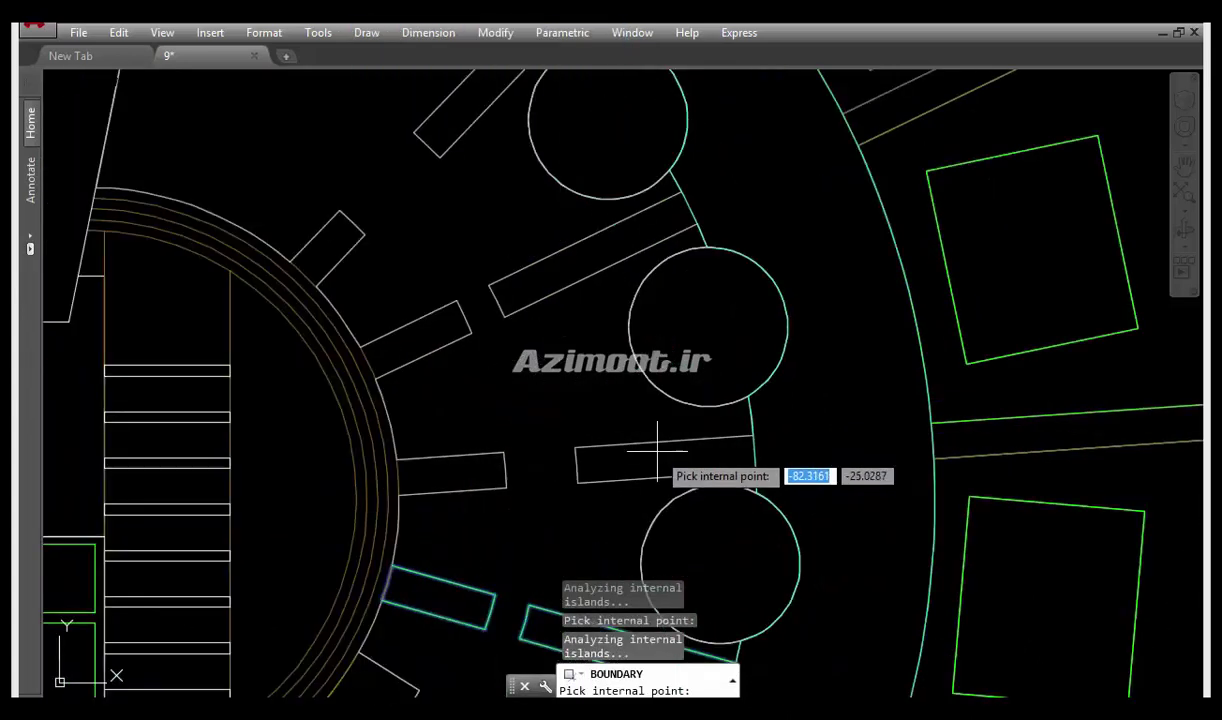
{"action": "left_click", "coordinate": [450, 462]}
{"action": "left_click", "coordinate": [432, 352]}
{"action": "left_click", "coordinate": [560, 275]}
{"action": "middle_click_drag", "start_coordinate": [560, 275], "coordinate": [565, 430]}
{"action": "left_click", "coordinate": [450, 298]}
{"action": "key", "text": "Return"}
Center the stair arc, make layer 3d 5 current, and outline the area beside the stairs
{"action": "scroll", "coordinate": [335, 412], "scroll_direction": "down", "scroll_amount": 5}
{"action": "scroll", "coordinate": [580, 444], "scroll_direction": "up", "scroll_amount": 1}
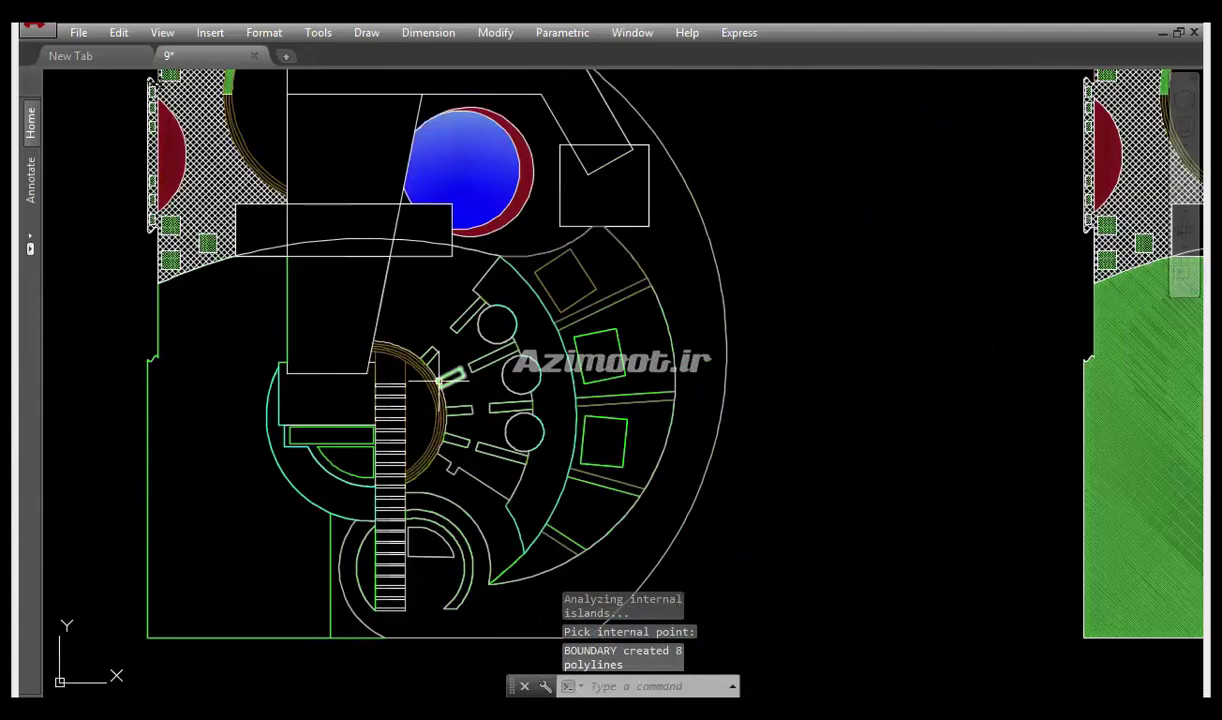
{"action": "scroll", "coordinate": [580, 444], "scroll_direction": "up", "scroll_amount": 2}
{"action": "scroll", "coordinate": [580, 444], "scroll_direction": "up", "scroll_amount": 3}
{"action": "scroll", "coordinate": [580, 444], "scroll_direction": "up", "scroll_amount": 2}
{"action": "middle_click_drag", "start_coordinate": [551, 434], "coordinate": [536, 441]}
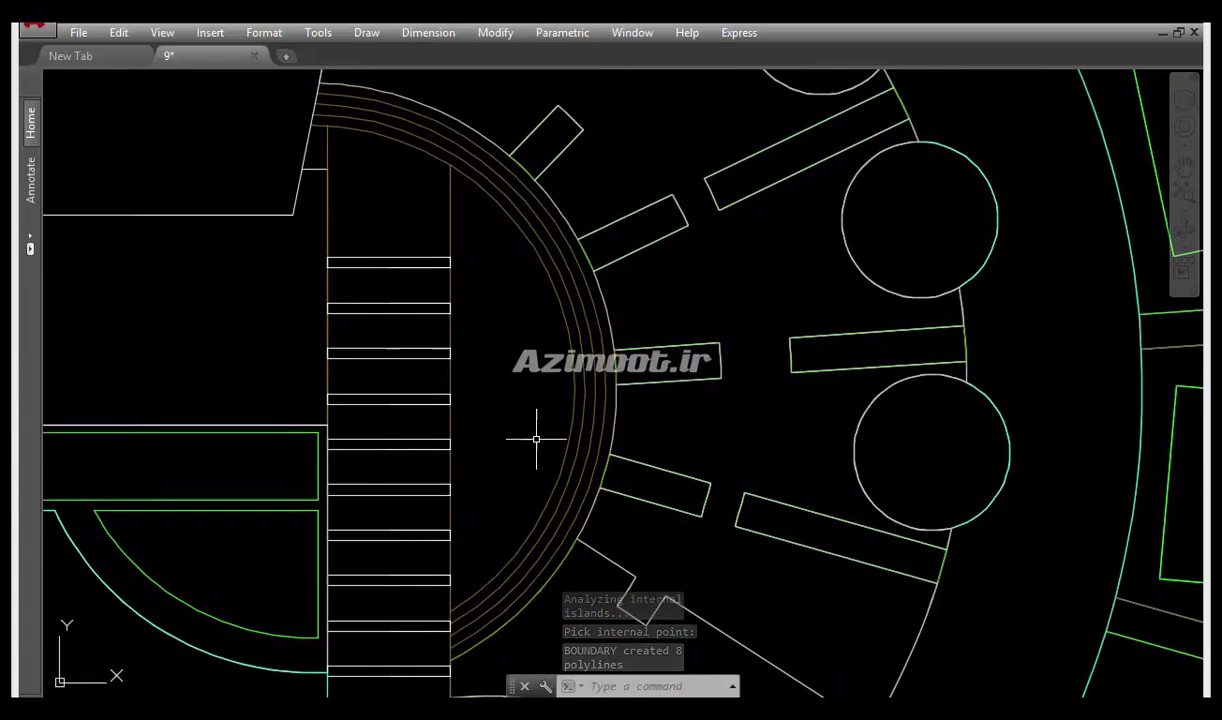
{"action": "left_click", "coordinate": [30, 140]}
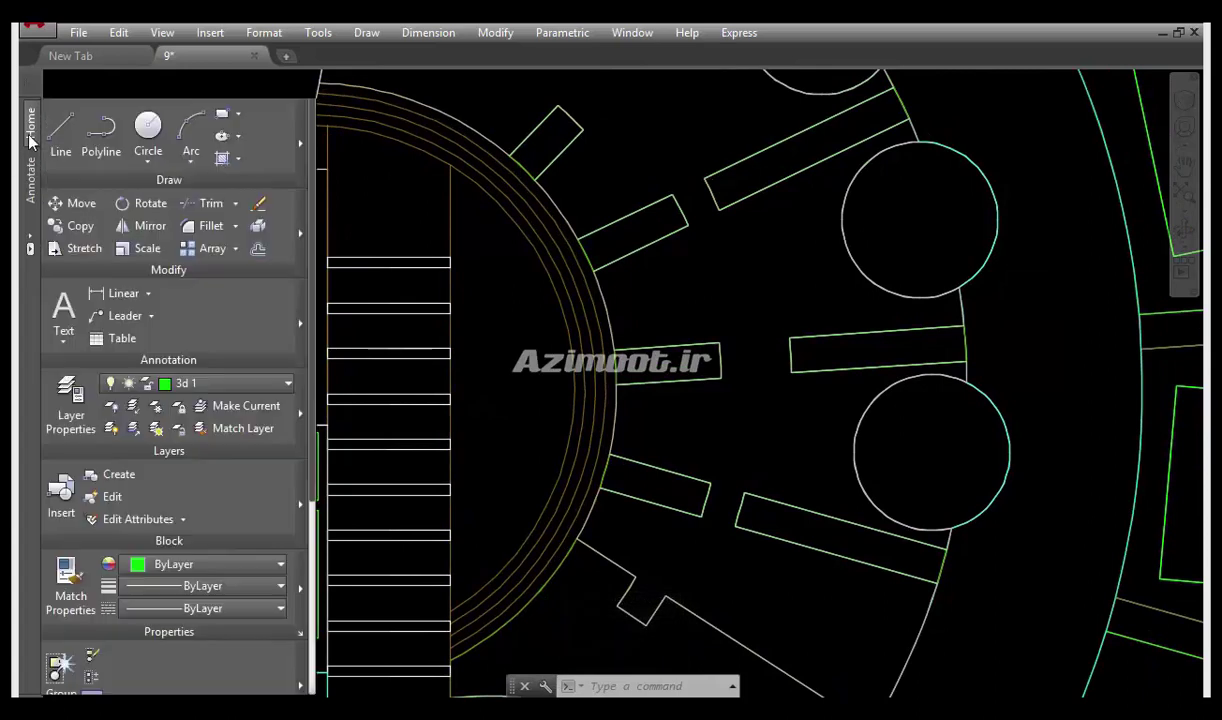
{"action": "left_click", "coordinate": [254, 368]}
{"action": "left_click", "coordinate": [218, 545]}
{"action": "type", "text": "bo"}
{"action": "key", "text": "Return"}
{"action": "left_click", "coordinate": [608, 378]}
{"action": "key", "text": "Return"}
Repeat BO to trace more interior points beside the stairs
{"action": "key", "text": "Return"}
{"action": "left_click", "coordinate": [377, 45]}
{"action": "left_click", "coordinate": [580, 404]}
{"action": "key", "text": "Return"}
{"action": "left_click", "coordinate": [377, 45]}
{"action": "left_click", "coordinate": [580, 404]}
{"action": "scroll", "coordinate": [580, 404], "scroll_direction": "down", "scroll_amount": 2}
{"action": "scroll", "coordinate": [536, 414], "scroll_direction": "up", "scroll_amount": 2}
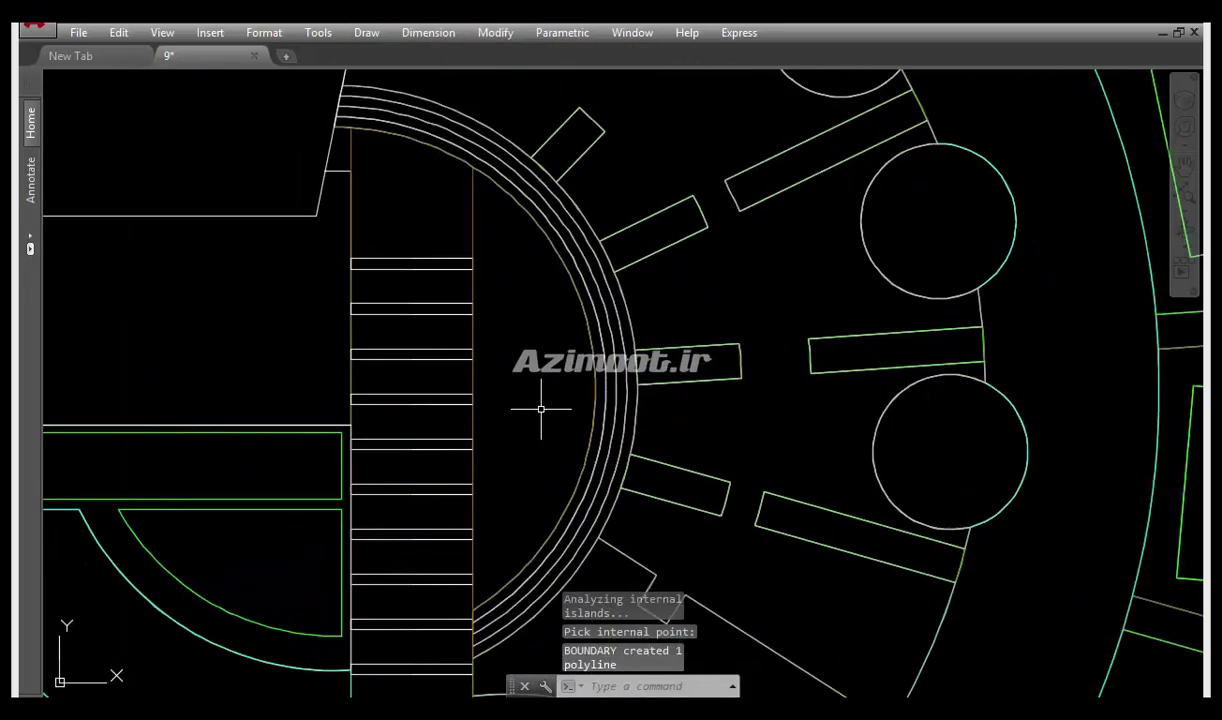
With layer 3d 5 current, trace a boundary polyline around the stair area
{"action": "left_click", "coordinate": [30, 122]}
{"action": "left_click", "coordinate": [200, 383]}
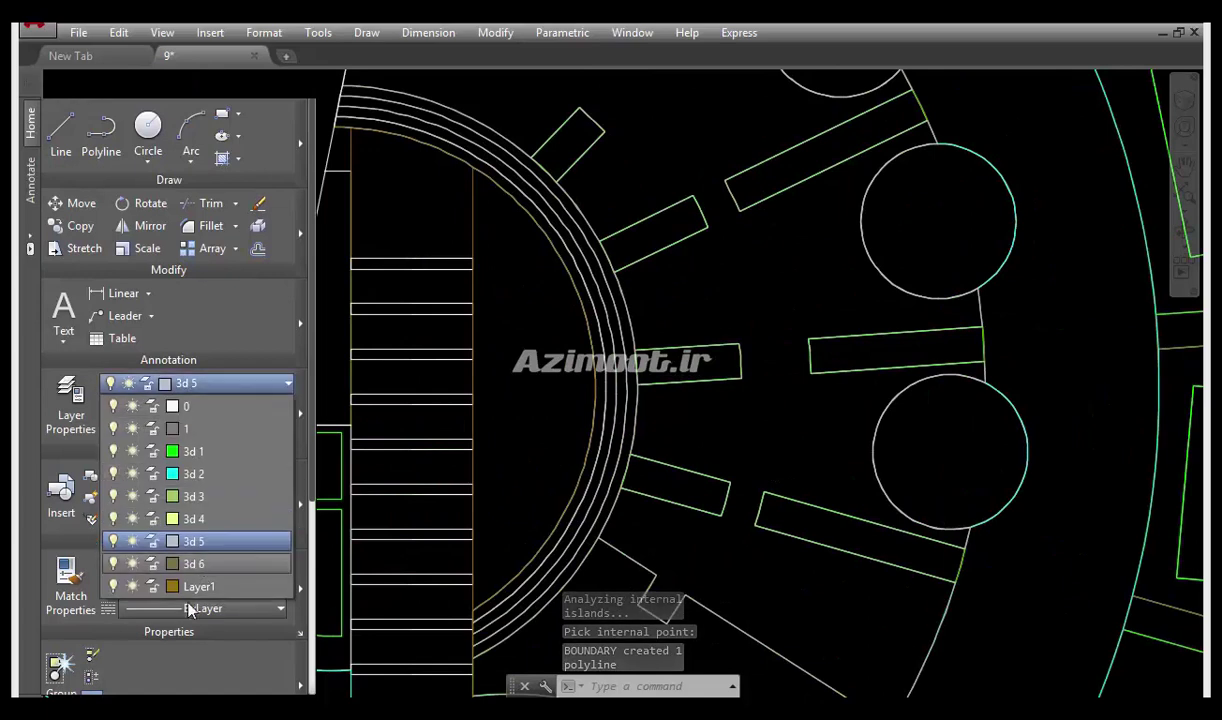
{"action": "left_click", "coordinate": [201, 572]}
{"action": "key", "text": "Escape"}
{"action": "type", "text": "BO"}
{"action": "key", "text": "Return"}
{"action": "left_click", "coordinate": [513, 442]}
{"action": "key", "text": "Return"}
{"action": "scroll", "coordinate": [375, 225], "scroll_direction": "down", "scroll_amount": 3}
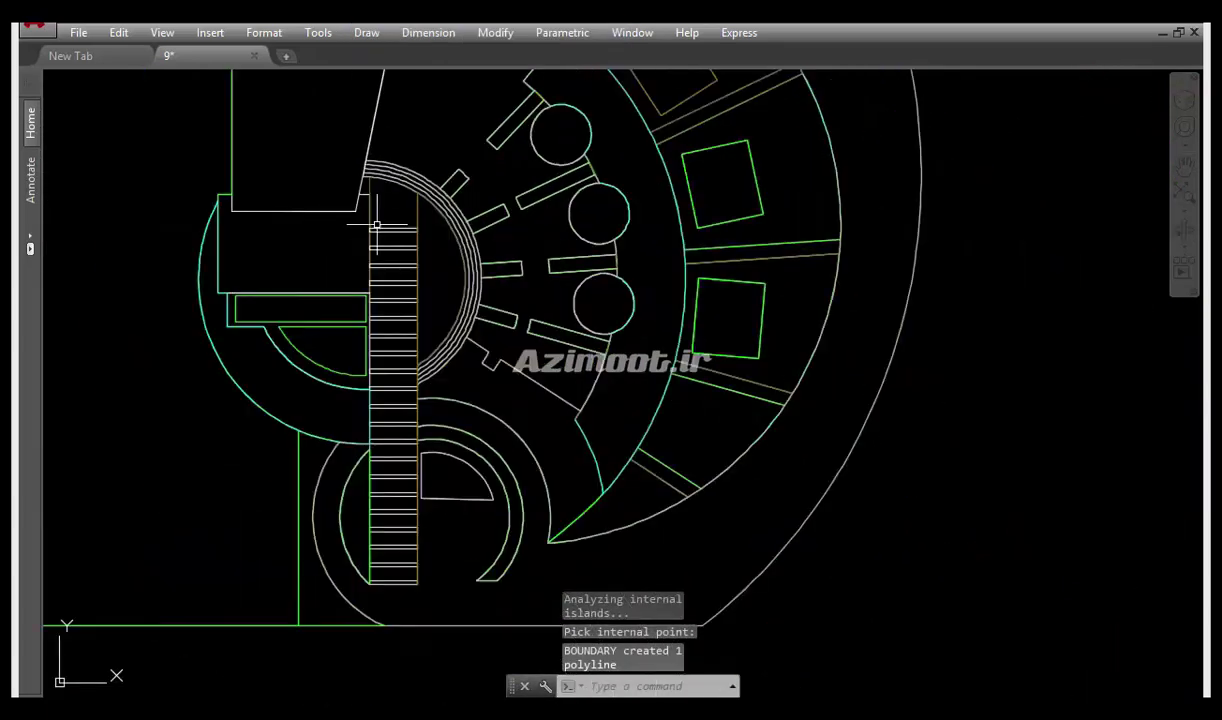
Window-select the stair treads and arcs and erase them
{"action": "left_click", "coordinate": [397, 591]}
{"action": "mouse_move", "coordinate": [396, 203]}
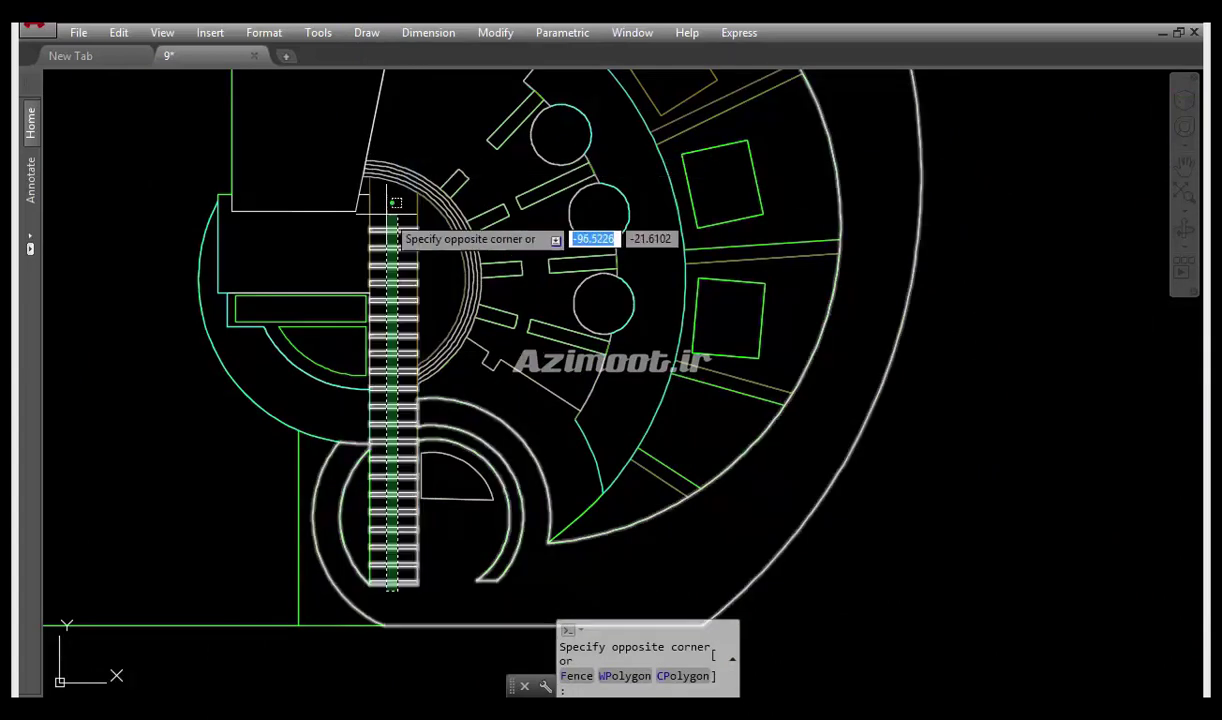
{"action": "left_click", "coordinate": [394, 222]}
{"action": "type", "text": "E"}
{"action": "key", "text": "Return"}
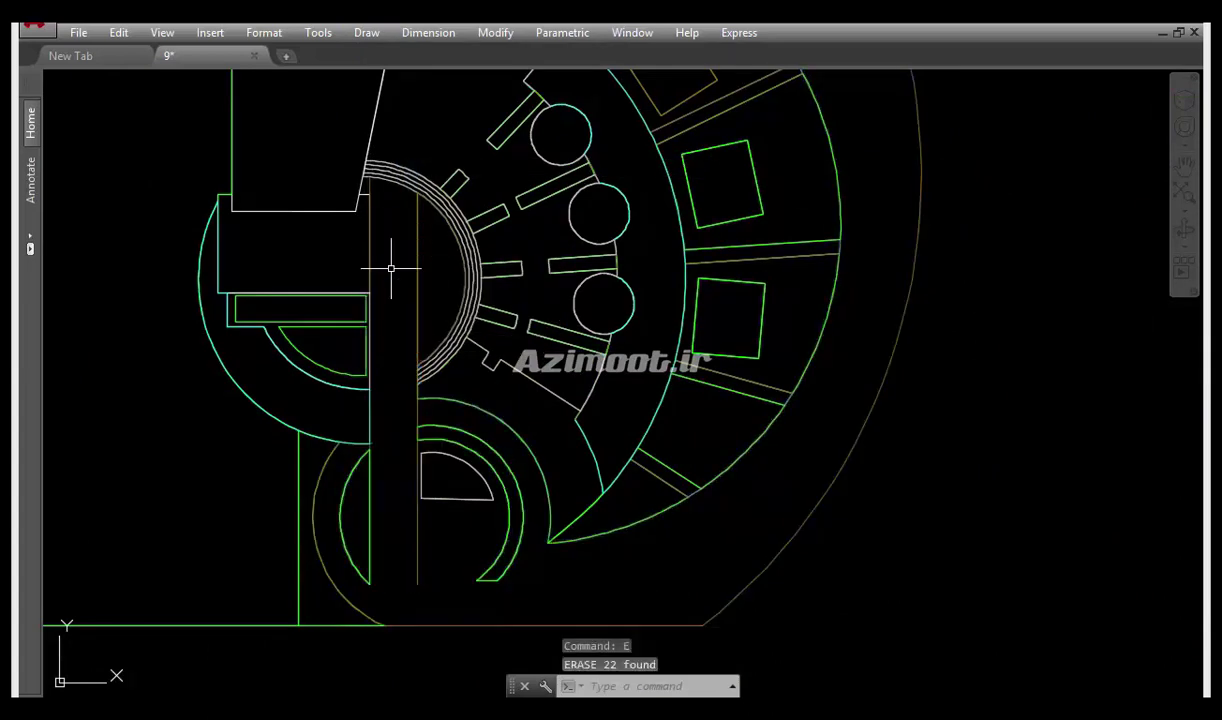
Try drawing a line and stretching a short line's endpoint near the stairs, cancelling both
{"action": "type", "text": "L"}
{"action": "key", "text": "Return"}
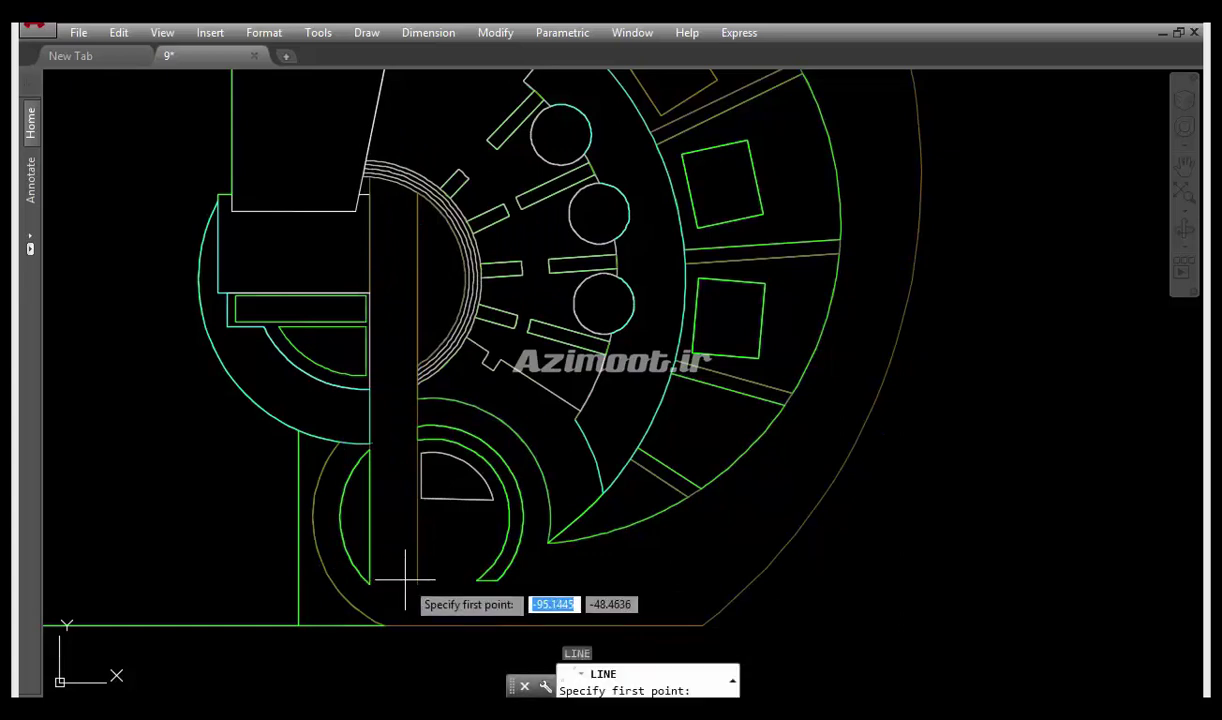
{"action": "key", "text": "Escape"}
{"action": "scroll", "coordinate": [354, 594], "scroll_direction": "up", "scroll_amount": 4}
{"action": "left_click", "coordinate": [410, 557]}
{"action": "left_click", "coordinate": [400, 550]}
{"action": "left_click", "coordinate": [400, 550]}
{"action": "key", "text": "Escape"}
{"action": "scroll", "coordinate": [423, 559], "scroll_direction": "down", "scroll_amount": 5}
{"action": "scroll", "coordinate": [423, 480], "scroll_direction": "up", "scroll_amount": 2}
{"action": "scroll", "coordinate": [393, 423], "scroll_direction": "up", "scroll_amount": 2}
{"action": "scroll", "coordinate": [390, 400], "scroll_direction": "down", "scroll_amount": 3}
{"action": "scroll", "coordinate": [382, 322], "scroll_direction": "up", "scroll_amount": 1}
{"action": "scroll", "coordinate": [374, 428], "scroll_direction": "up", "scroll_amount": 1}
{"action": "scroll", "coordinate": [373, 437], "scroll_direction": "up", "scroll_amount": 3}
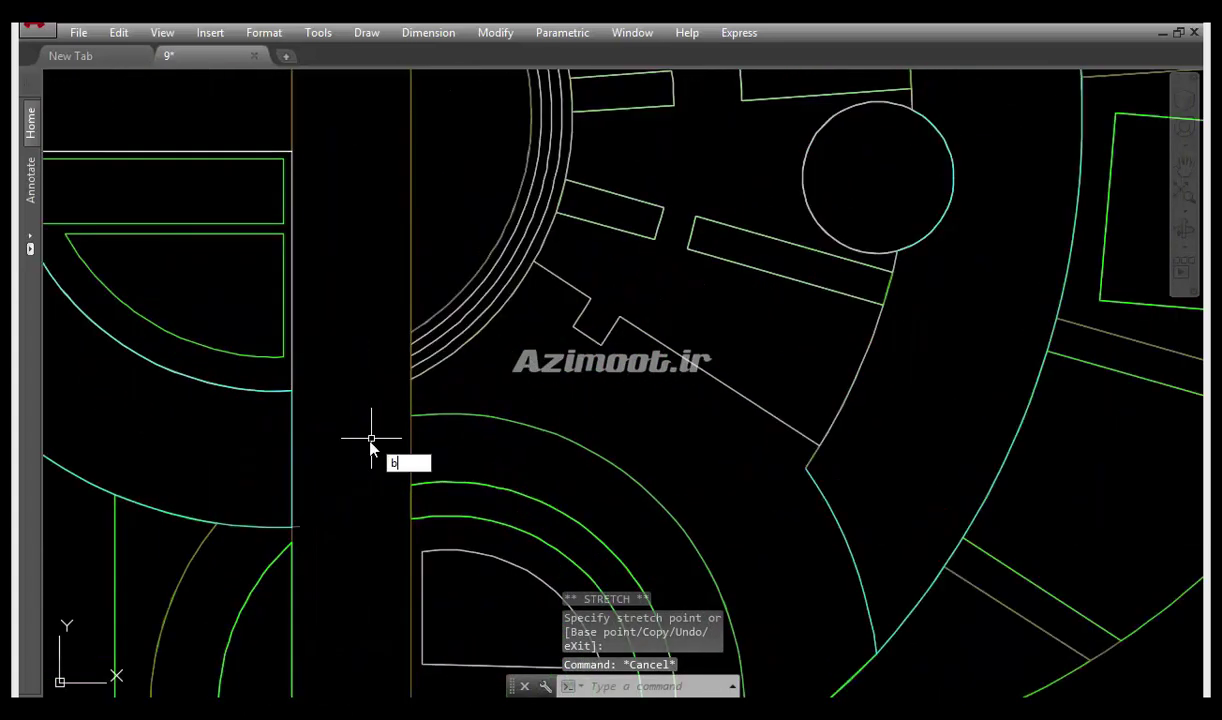
Attempt a boundary inside the vertical stair strip, which fails with boundary errors
{"action": "type", "text": "o"}
{"action": "key", "text": "Return"}
{"action": "left_click", "coordinate": [364, 45]}
{"action": "left_click", "coordinate": [368, 440]}
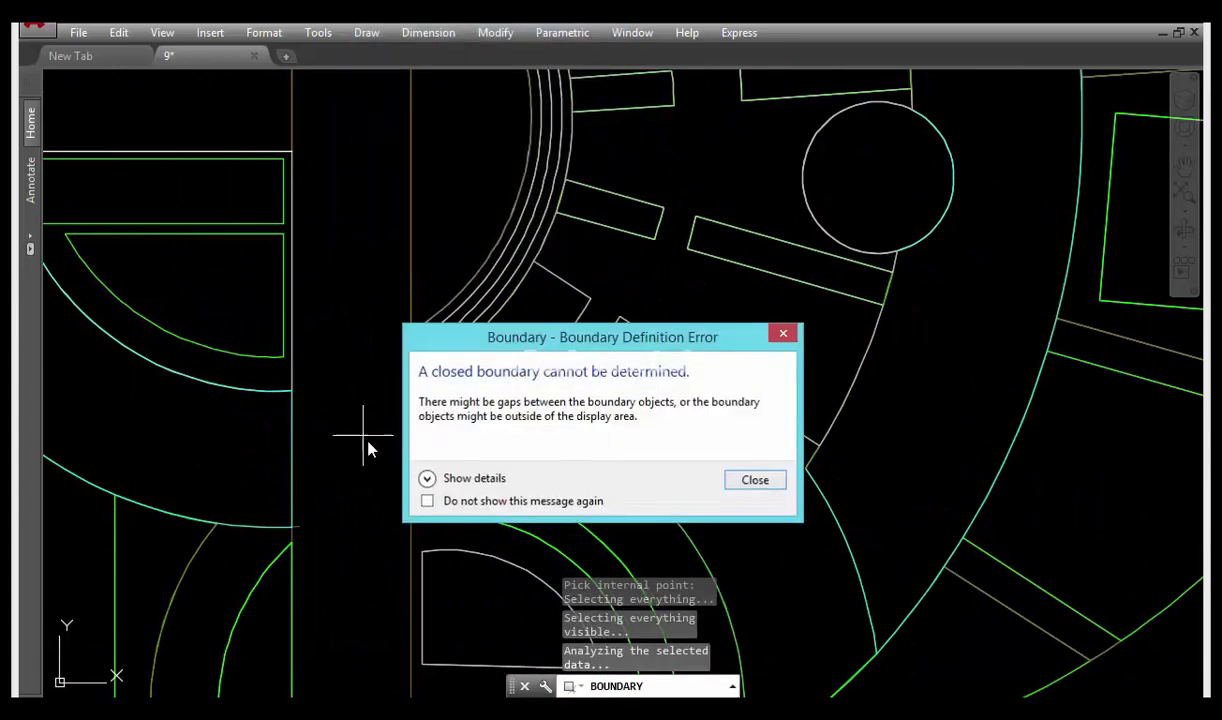
{"action": "key", "text": "Return"}
{"action": "scroll", "coordinate": [368, 450], "scroll_direction": "down", "scroll_amount": 2}
{"action": "scroll", "coordinate": [368, 455], "scroll_direction": "down", "scroll_amount": 1}
{"action": "left_click", "coordinate": [368, 457]}
{"action": "key", "text": "Return"}
{"action": "scroll", "coordinate": [358, 465], "scroll_direction": "up", "scroll_amount": 3}
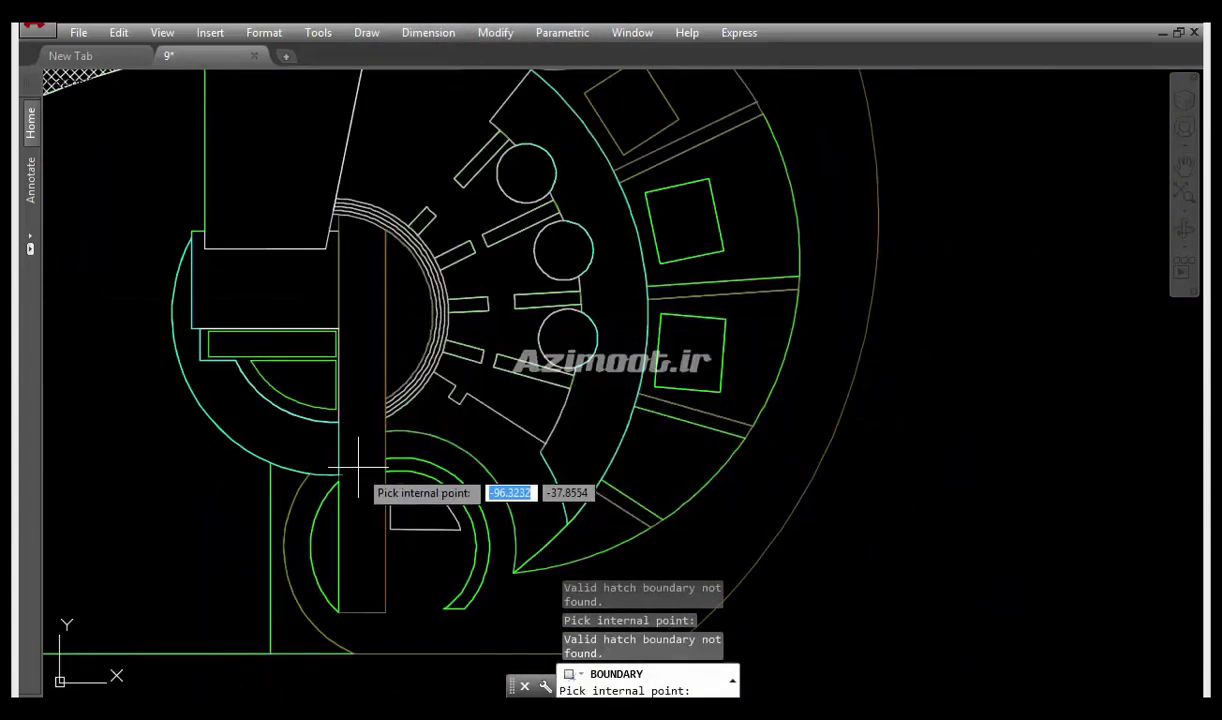
{"action": "key", "text": "Escape"}
{"action": "scroll", "coordinate": [344, 494], "scroll_direction": "up", "scroll_amount": 4}
{"action": "scroll", "coordinate": [350, 515], "scroll_direction": "up", "scroll_amount": 2}
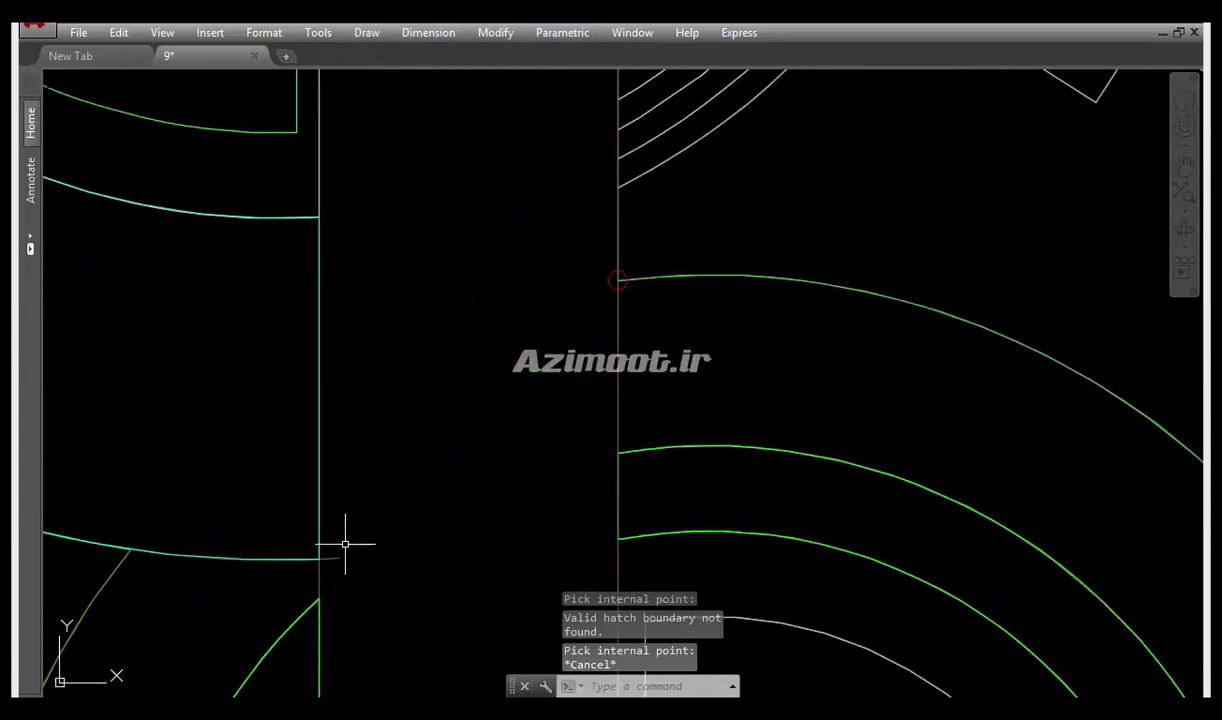
{"action": "type", "text": "tr"}
Trim the lines around the vertical strip to close its gaps
{"action": "key", "text": "Return"}
{"action": "key", "text": "Return"}
{"action": "scroll", "coordinate": [440, 400], "scroll_direction": "down", "scroll_amount": 3}
{"action": "scroll", "coordinate": [459, 261], "scroll_direction": "up", "scroll_amount": 3}
{"action": "scroll", "coordinate": [459, 261], "scroll_direction": "up", "scroll_amount": 3}
{"action": "scroll", "coordinate": [469, 289], "scroll_direction": "down", "scroll_amount": 3}
{"action": "scroll", "coordinate": [540, 475], "scroll_direction": "up", "scroll_amount": 3}
{"action": "scroll", "coordinate": [537, 469], "scroll_direction": "up", "scroll_amount": 2}
{"action": "scroll", "coordinate": [453, 258], "scroll_direction": "down", "scroll_amount": 1}
{"action": "scroll", "coordinate": [486, 226], "scroll_direction": "down", "scroll_amount": 3}
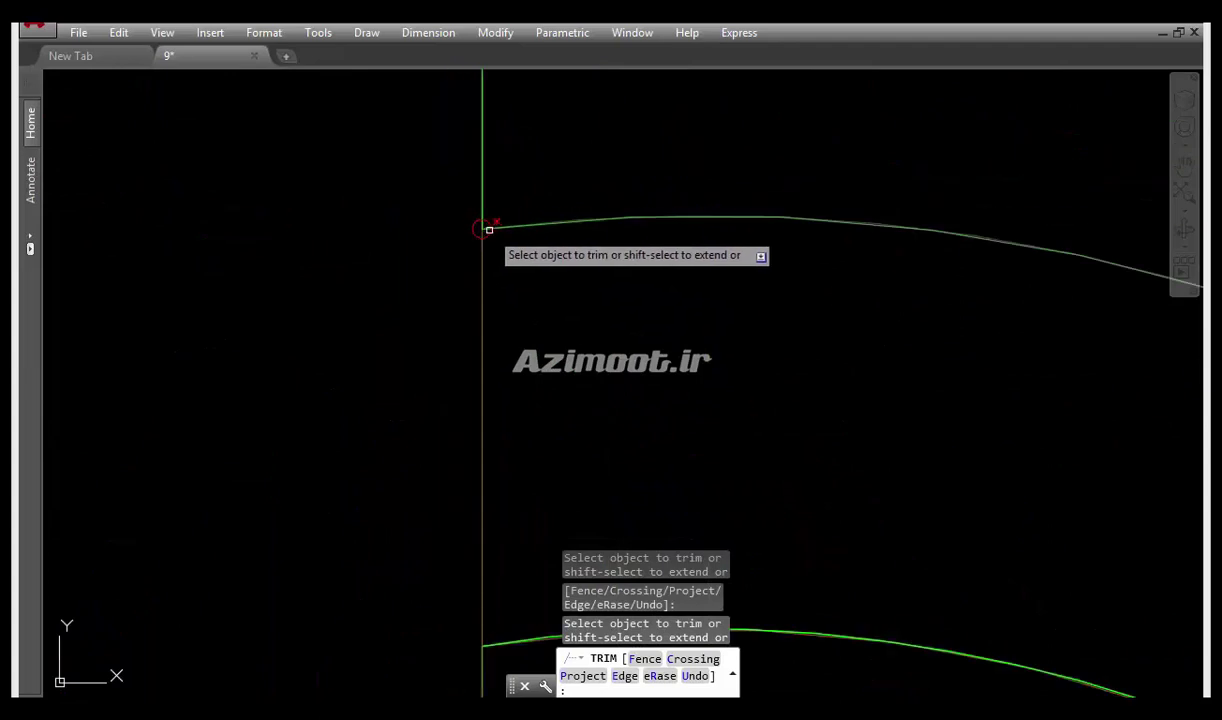
{"action": "scroll", "coordinate": [499, 237], "scroll_direction": "down", "scroll_amount": 2}
{"action": "key", "text": "Return"}
{"action": "scroll", "coordinate": [505, 366], "scroll_direction": "down", "scroll_amount": 2}
{"action": "scroll", "coordinate": [490, 470], "scroll_direction": "down", "scroll_amount": 2}
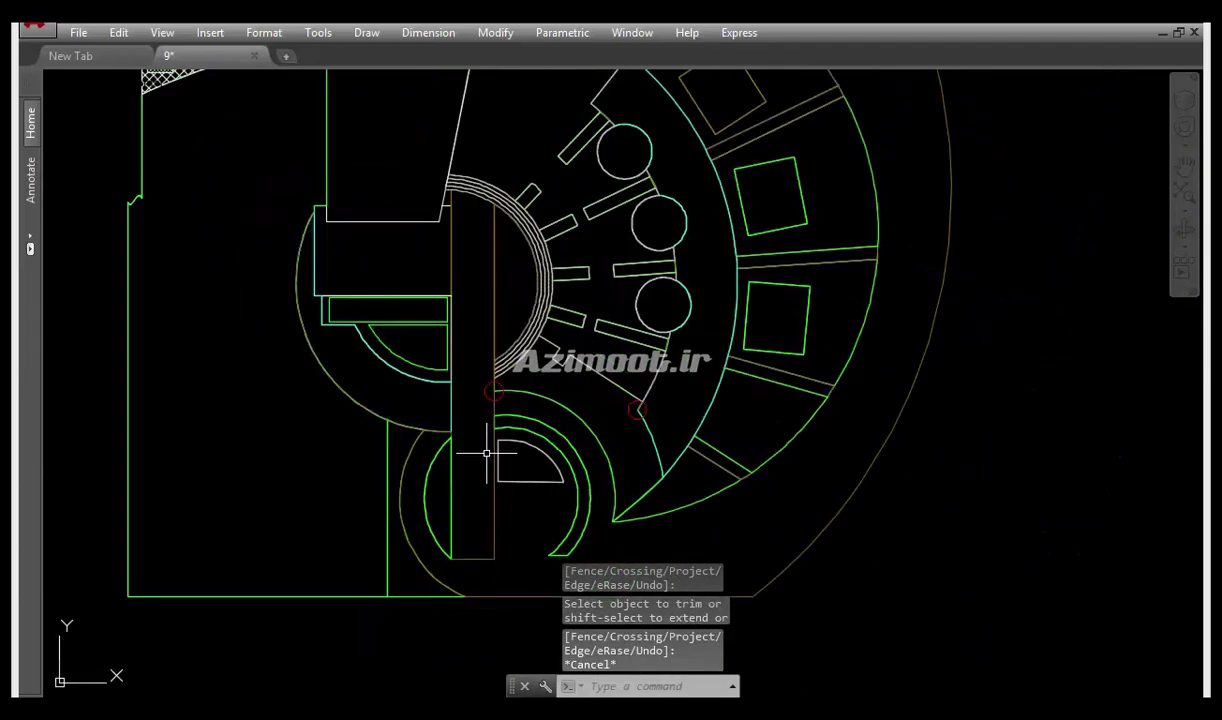
{"action": "key", "text": "Escape"}
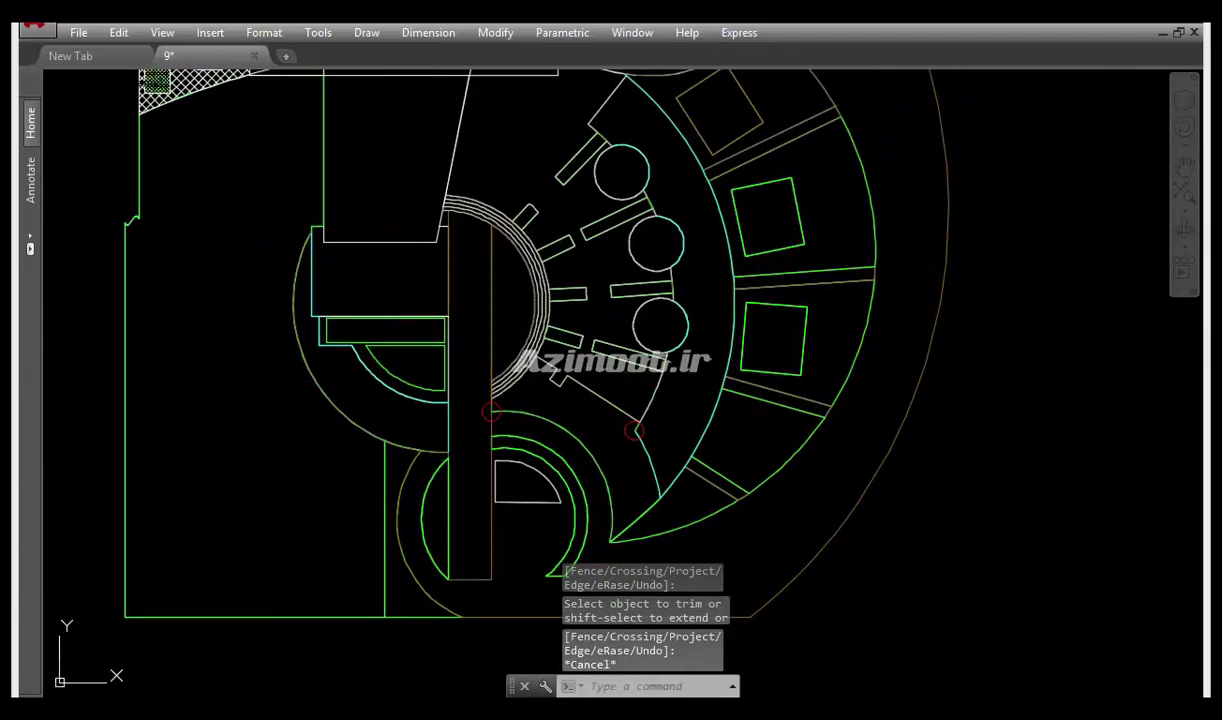
Trace a boundary polyline inside the vertical stair strip with BO
{"action": "type", "text": "bo"}
{"action": "key", "text": "Return"}
{"action": "left_click", "coordinate": [382, 41]}
{"action": "left_click", "coordinate": [470, 462]}
{"action": "key", "text": "Return"}
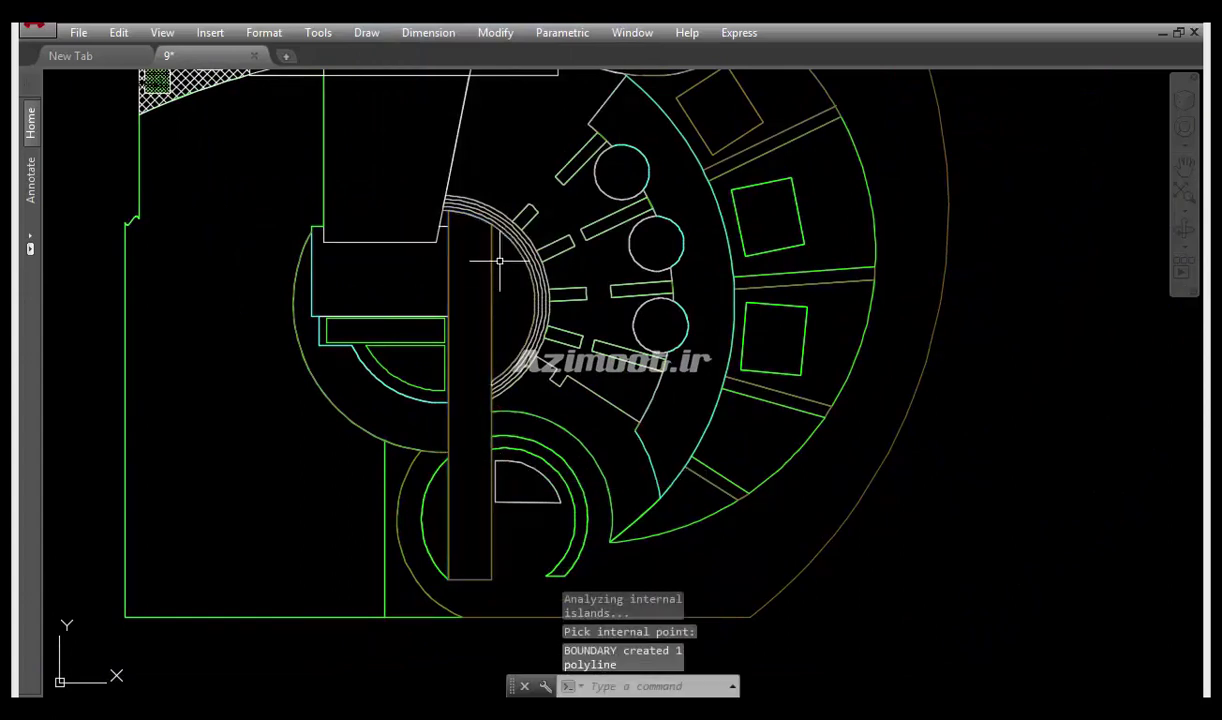
Pan to the blue pool and trace a boundary inside the red crescent ring
{"action": "middle_click_drag", "start_coordinate": [490, 267], "coordinate": [490, 503]}
{"action": "mouse_move", "coordinate": [570, 333]}
{"action": "middle_mouse_down"}
{"action": "mouse_move", "coordinate": [601, 460]}
{"action": "mouse_move", "coordinate": [590, 535]}
{"action": "middle_mouse_up"}
{"action": "scroll", "coordinate": [601, 451], "scroll_direction": "up", "scroll_amount": 2}
{"action": "type", "text": "bo"}
{"action": "key", "text": "Return"}
{"action": "left_click", "coordinate": [405, 46]}
{"action": "left_click", "coordinate": [620, 490]}
Finish the crescent boundary and add a new layer 3d 7 coloured red (12)
{"action": "key", "text": "Return"}
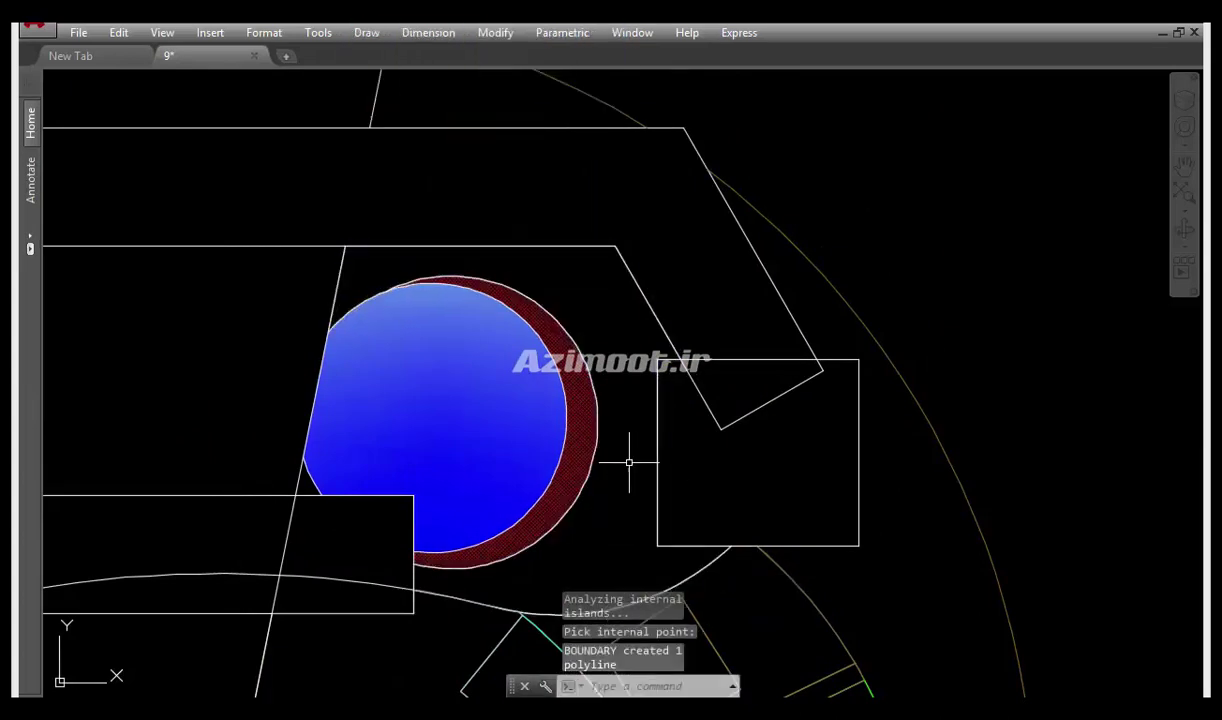
{"action": "left_click", "coordinate": [578, 455]}
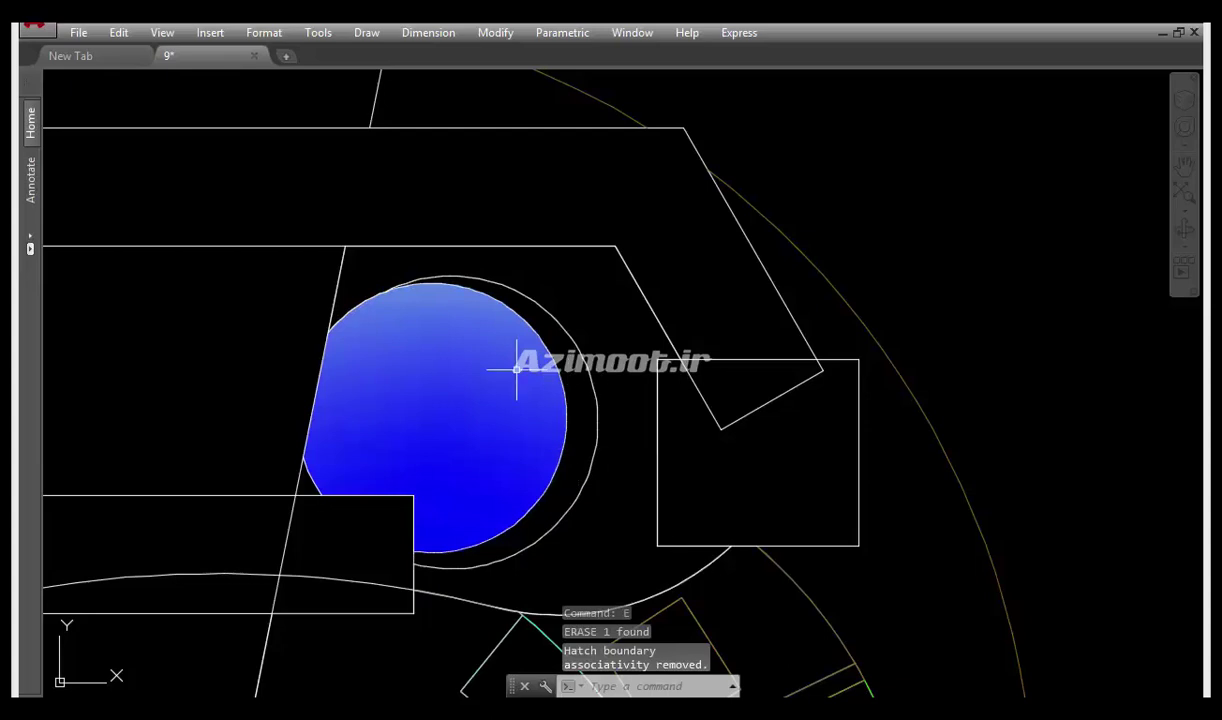
{"action": "left_click", "coordinate": [31, 128]}
{"action": "left_click", "coordinate": [72, 385]}
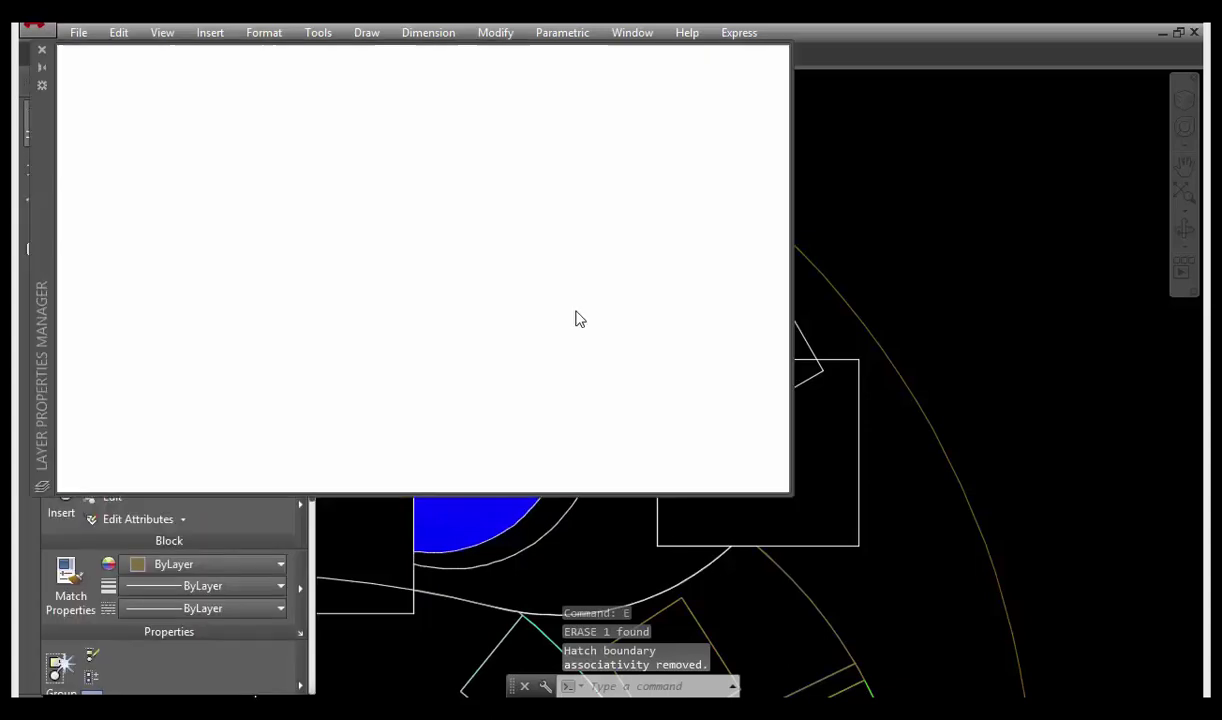
{"action": "left_click", "coordinate": [184, 79]}
{"action": "type", "text": "3d 7"}
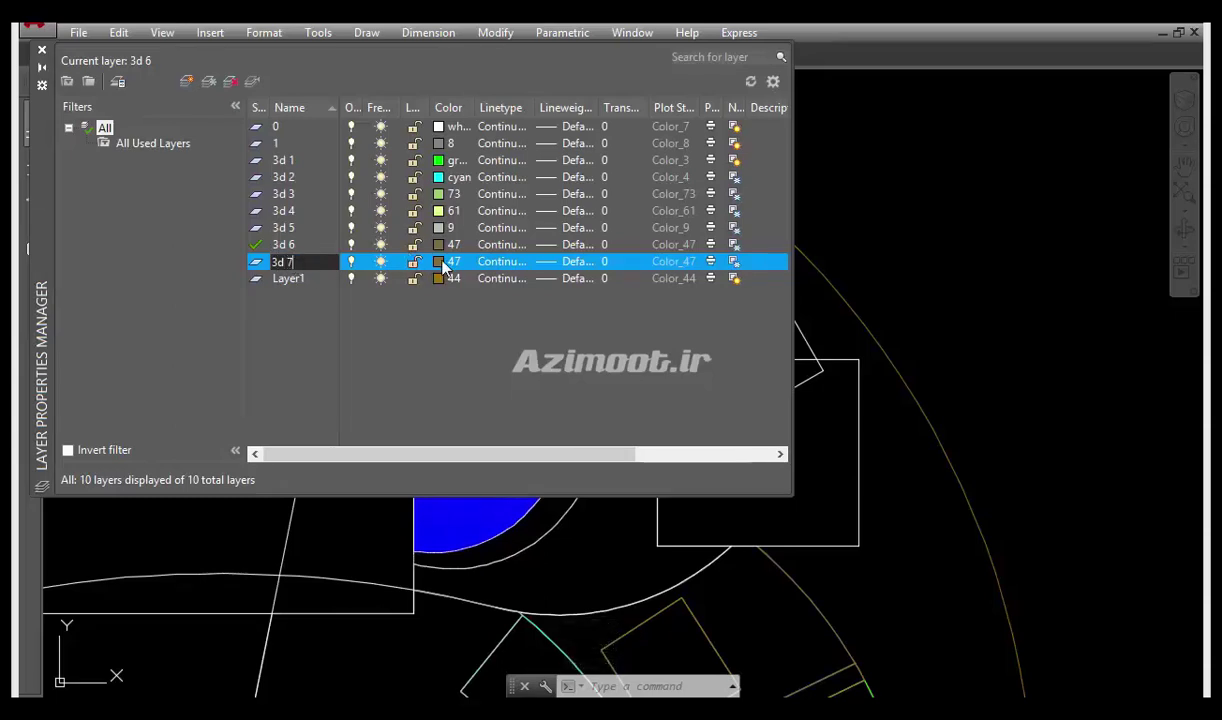
{"action": "left_click", "coordinate": [442, 262]}
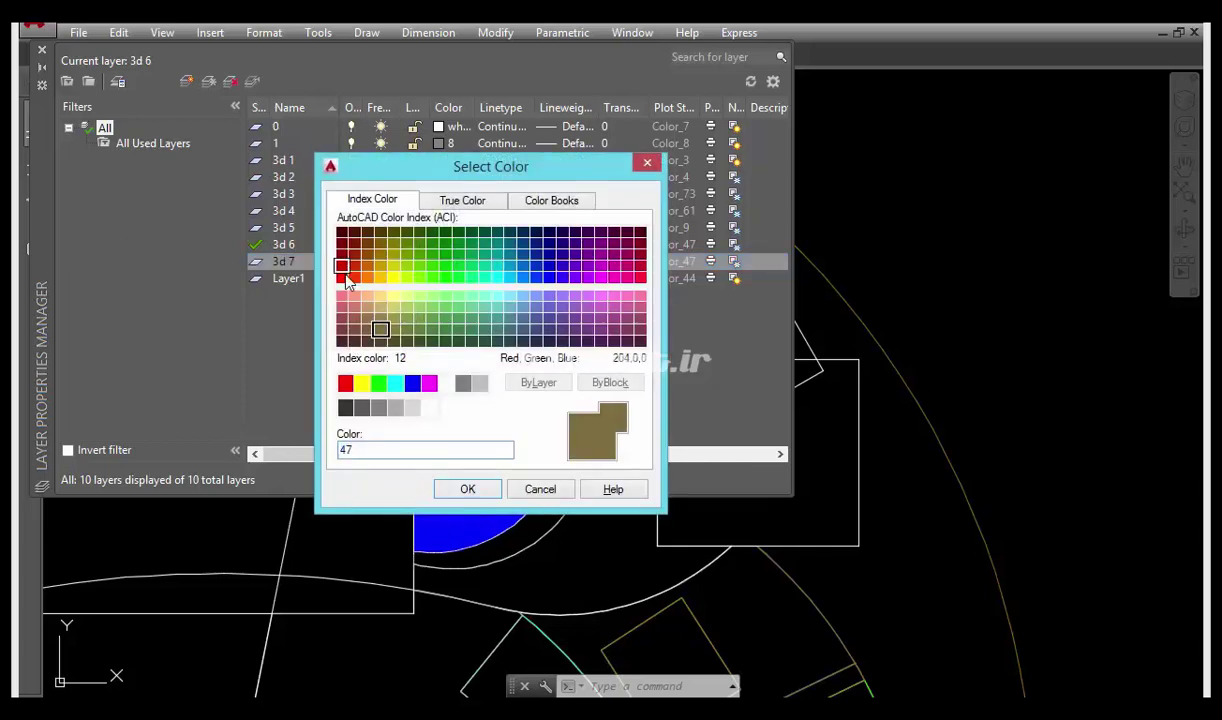
{"action": "left_click", "coordinate": [343, 267]}
{"action": "left_click", "coordinate": [468, 489]}
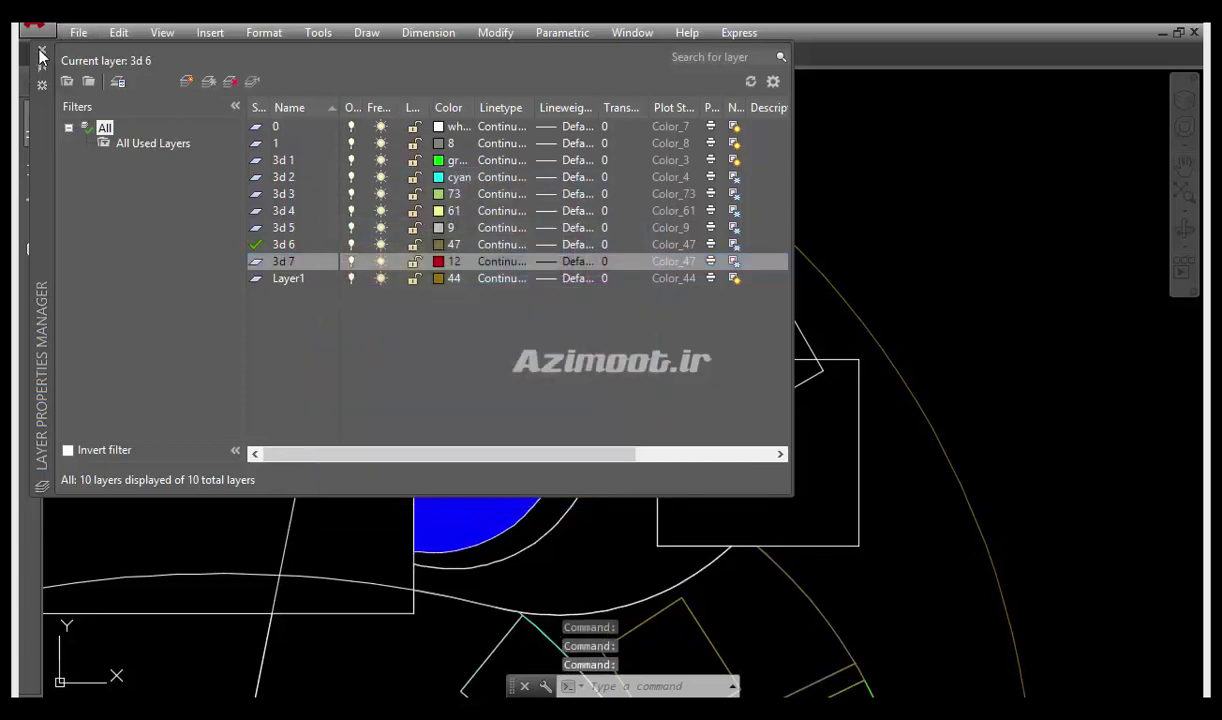
{"action": "left_click", "coordinate": [40, 55]}
Move the tall narrow rectangle onto layer 3d 7
{"action": "scroll", "coordinate": [409, 295], "scroll_direction": "down", "scroll_amount": 2}
{"action": "scroll", "coordinate": [428, 330], "scroll_direction": "down", "scroll_amount": 3}
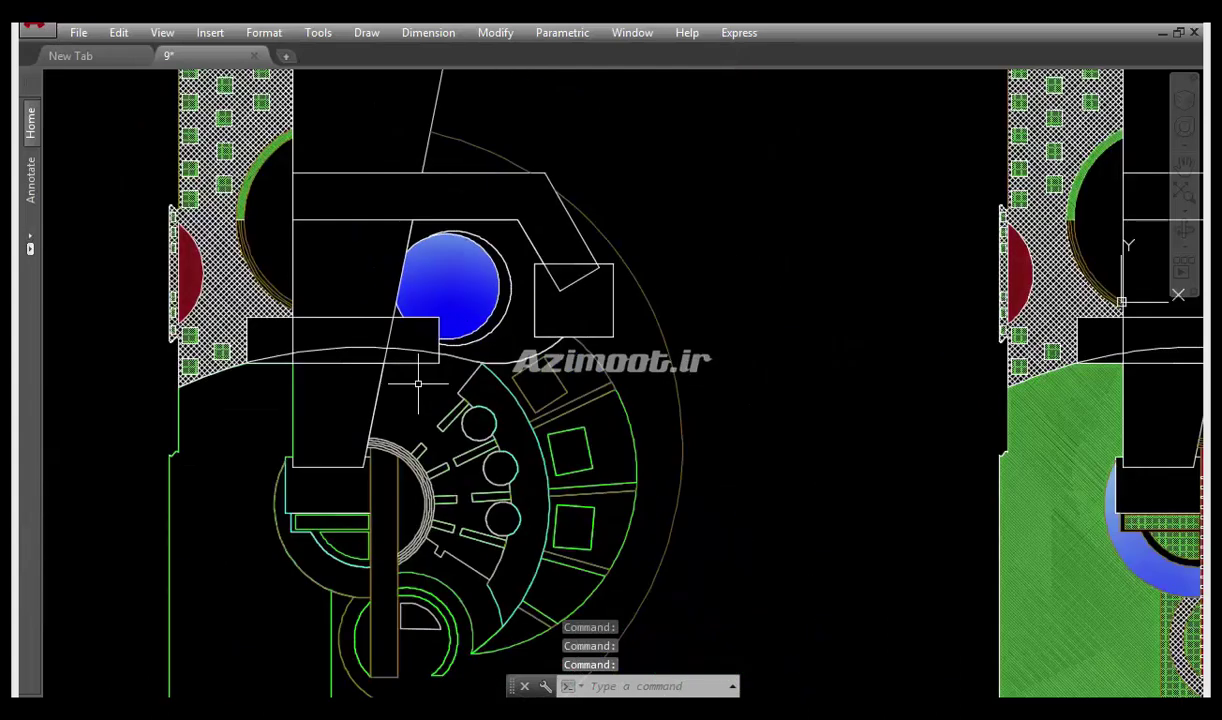
{"action": "left_click", "coordinate": [400, 420]}
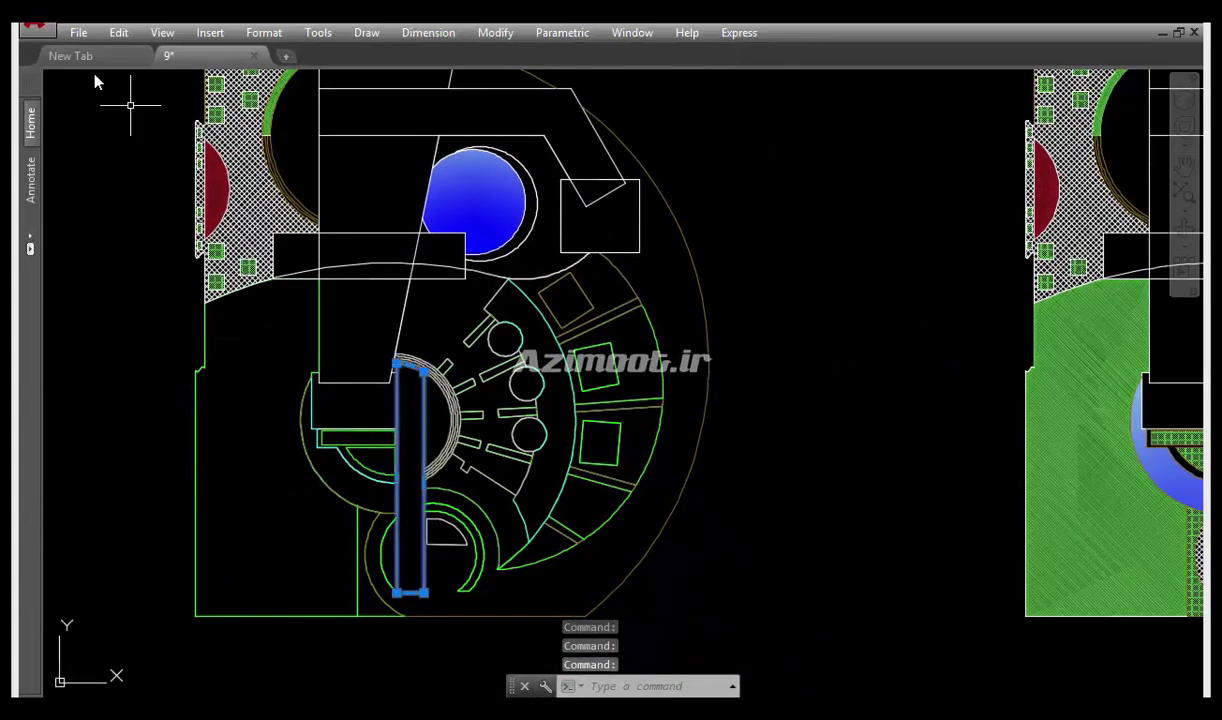
{"action": "left_click", "coordinate": [31, 122]}
{"action": "left_click", "coordinate": [200, 383]}
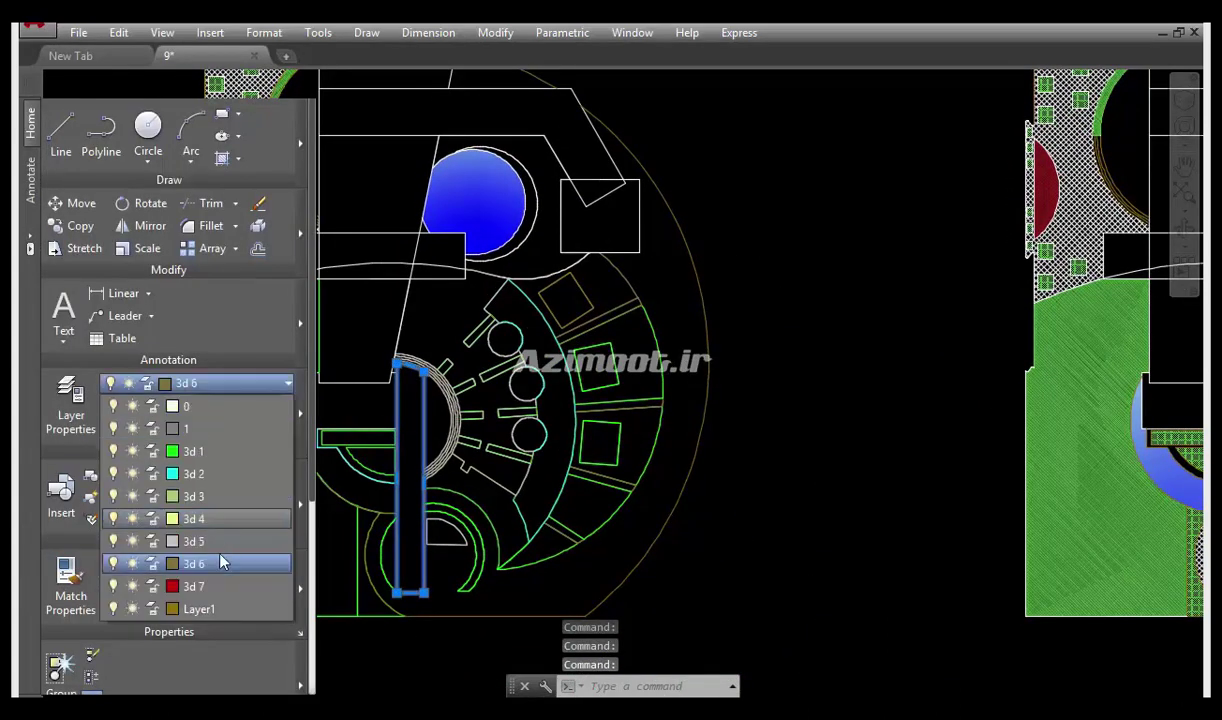
{"action": "left_click", "coordinate": [210, 586]}
{"action": "key", "text": "Escape"}
Create a boundary in the gap between circle and ring and put it on layer 3d 7
{"action": "middle_click_drag", "start_coordinate": [478, 200], "coordinate": [469, 355]}
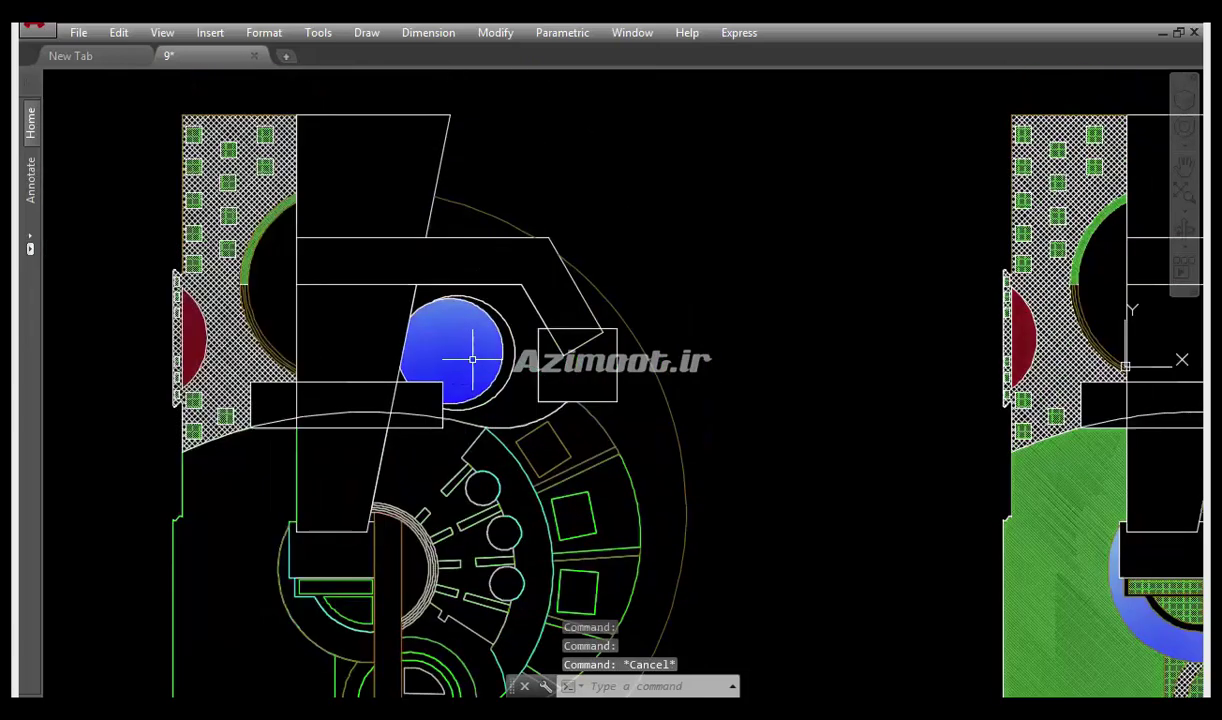
{"action": "scroll", "coordinate": [556, 318], "scroll_direction": "up", "scroll_amount": 2}
{"action": "scroll", "coordinate": [520, 360], "scroll_direction": "up", "scroll_amount": 2}
{"action": "type", "text": "b"}
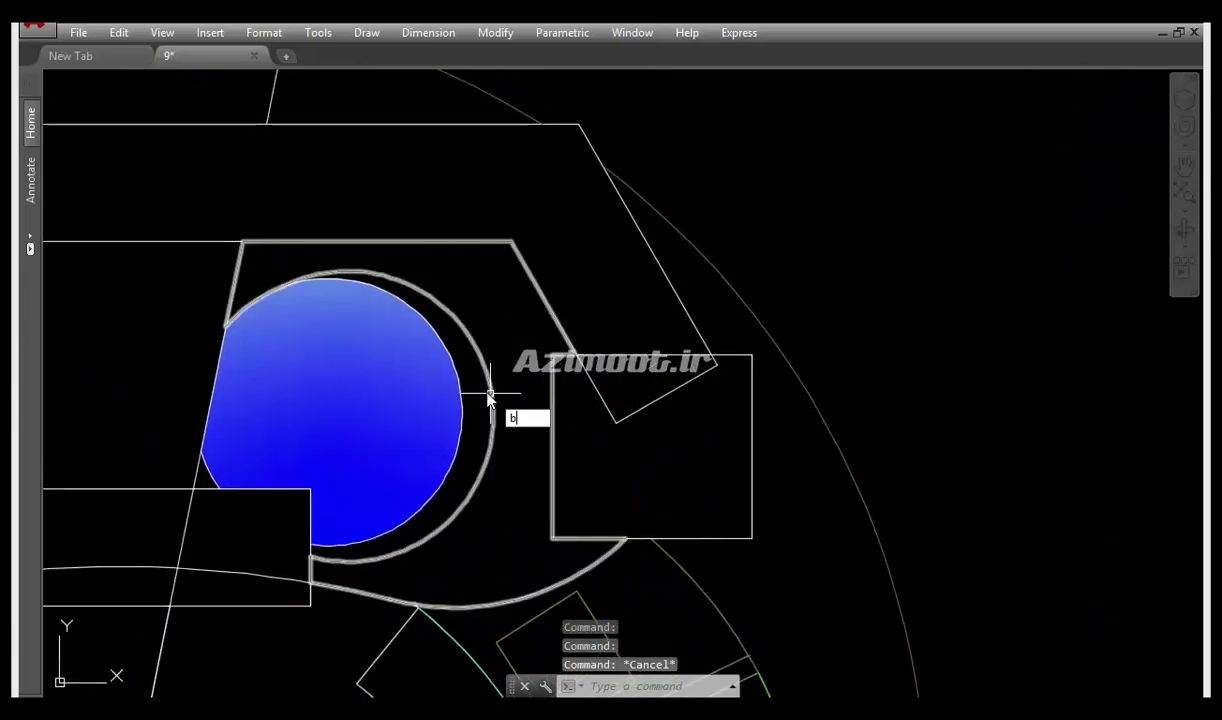
{"action": "key", "text": "Return"}
{"action": "left_click", "coordinate": [410, 22]}
{"action": "left_click", "coordinate": [480, 396]}
{"action": "key", "text": "Return"}
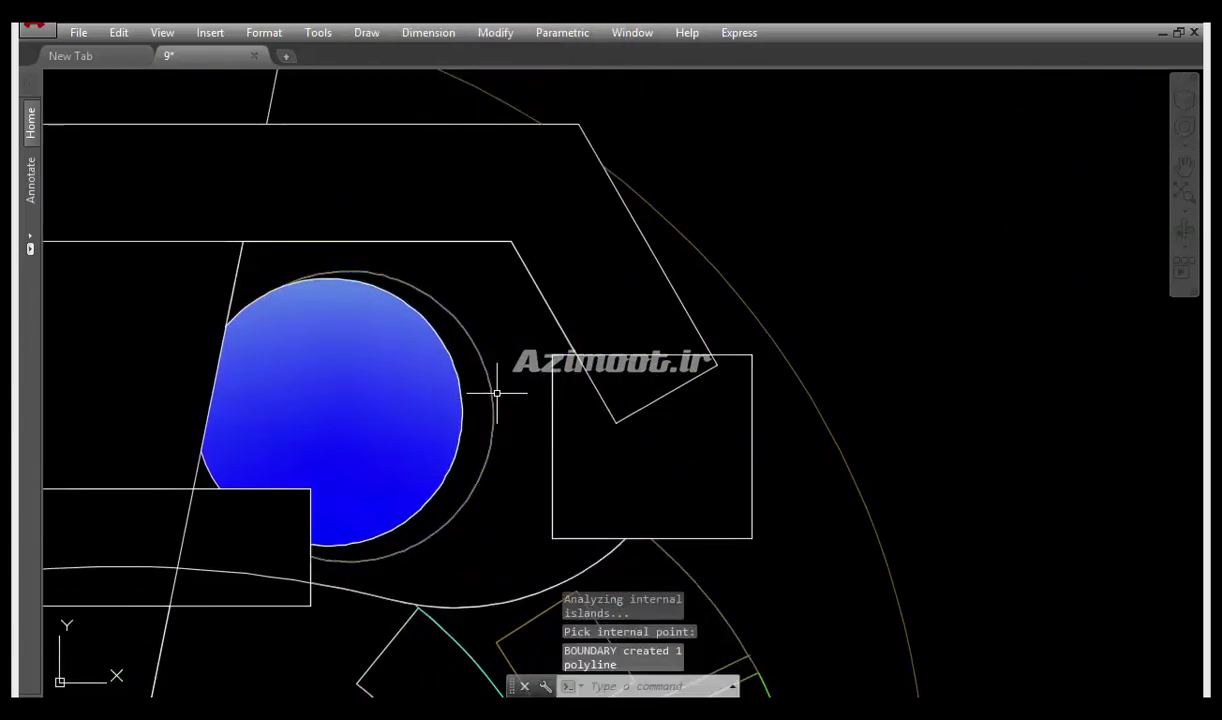
{"action": "left_click", "coordinate": [31, 141]}
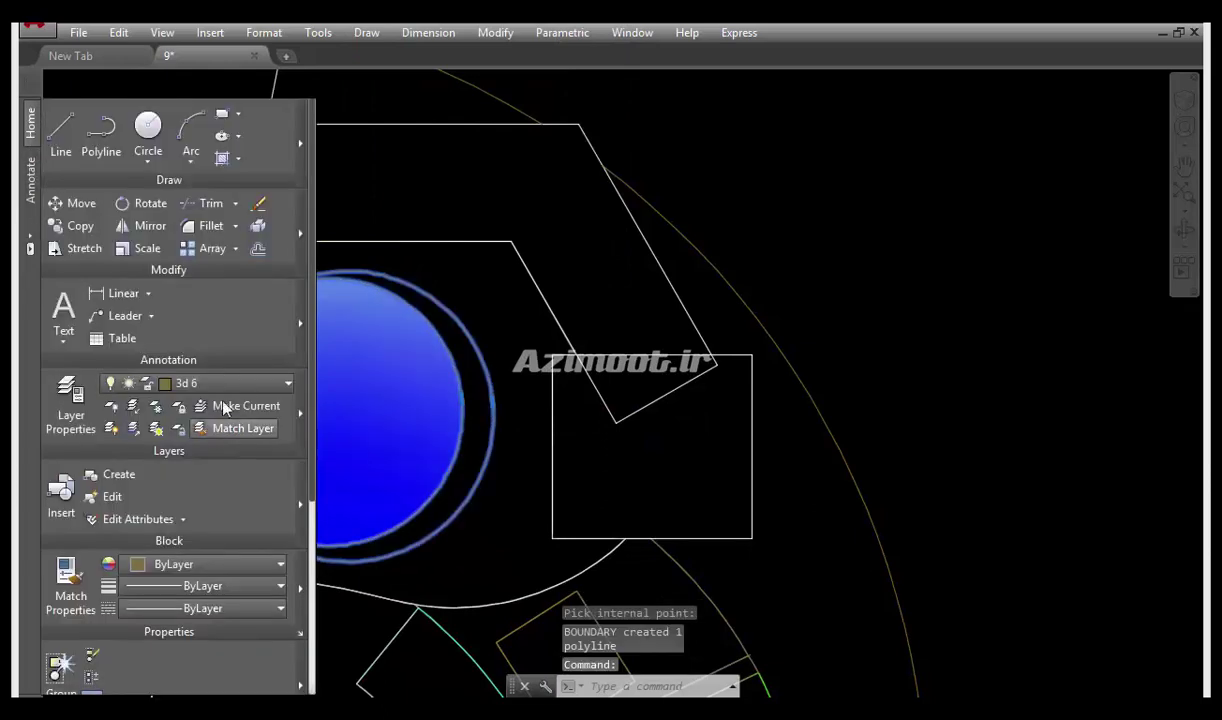
{"action": "left_click", "coordinate": [190, 383]}
{"action": "left_click", "coordinate": [195, 586]}
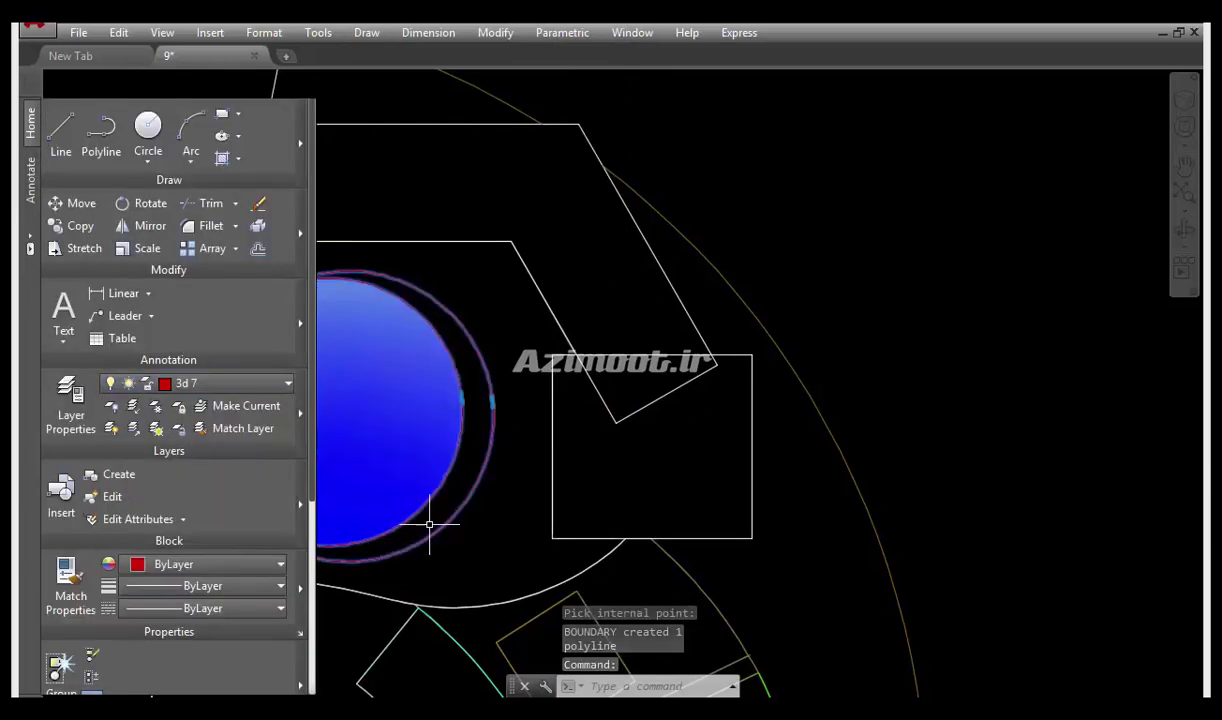
Erase the blue gradient fill inside the pool circle
{"action": "middle_click_drag", "start_coordinate": [409, 532], "coordinate": [569, 500]}
{"action": "left_click", "coordinate": [559, 409]}
{"action": "type", "text": "ew"}
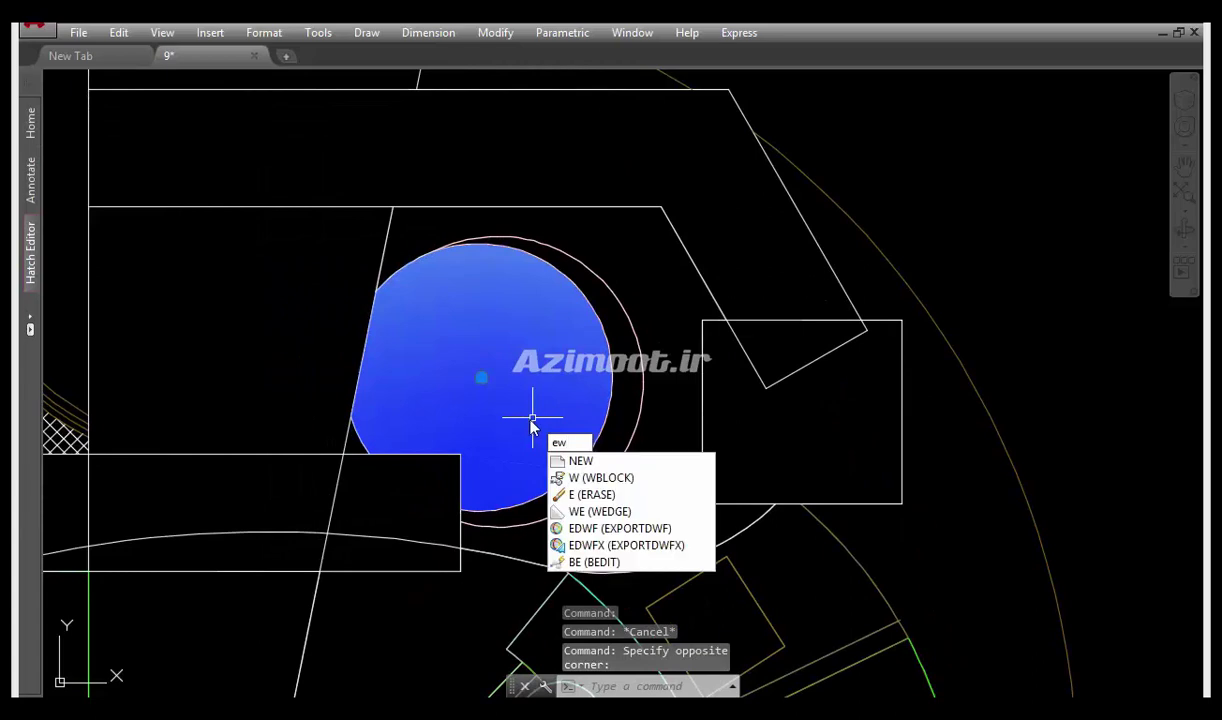
{"action": "key", "text": "Return"}
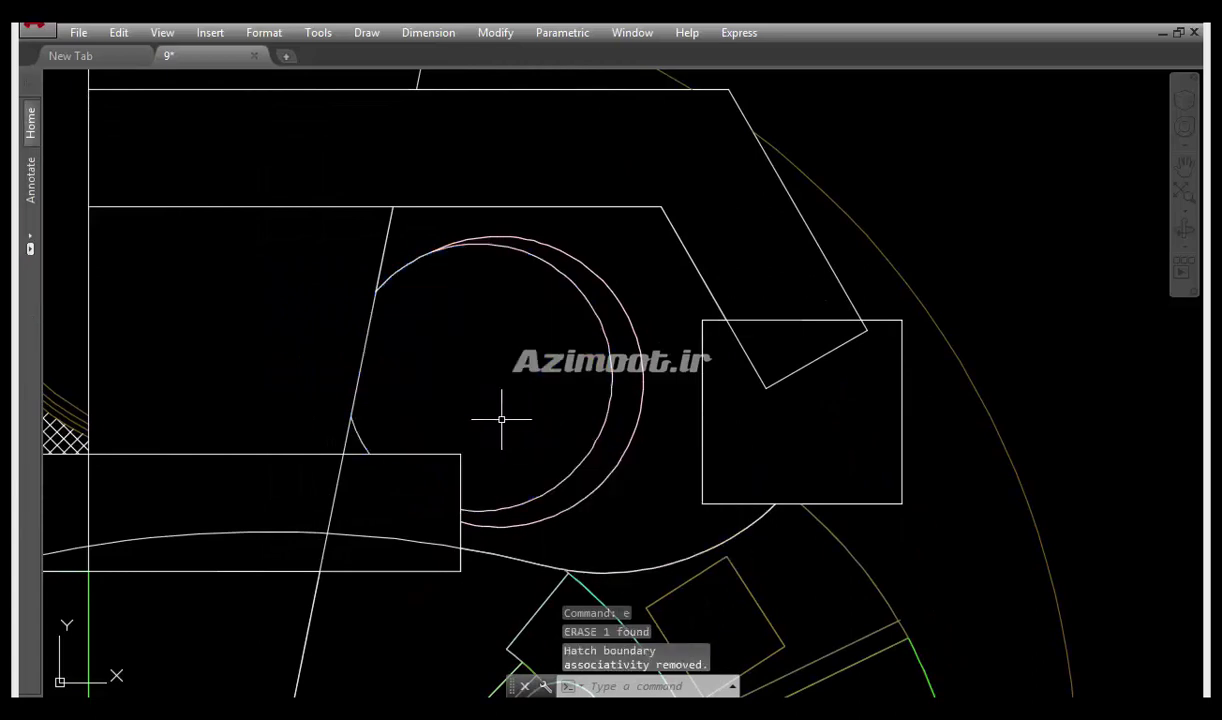
{"action": "type", "text": "bo"}
Create a boundary inside the pool circle and move it onto layer 3d 2
{"action": "key", "text": "Return"}
{"action": "left_click", "coordinate": [372, 44]}
{"action": "left_click", "coordinate": [494, 415]}
{"action": "key", "text": "Return"}
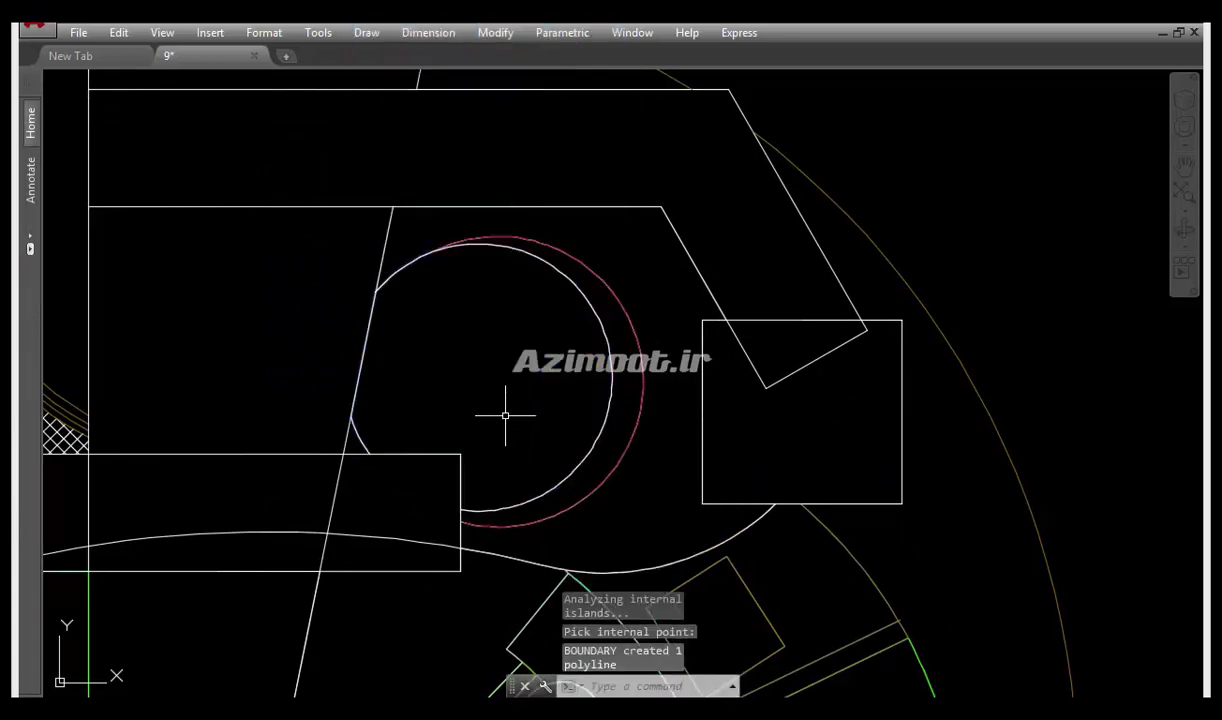
{"action": "left_click", "coordinate": [596, 447]}
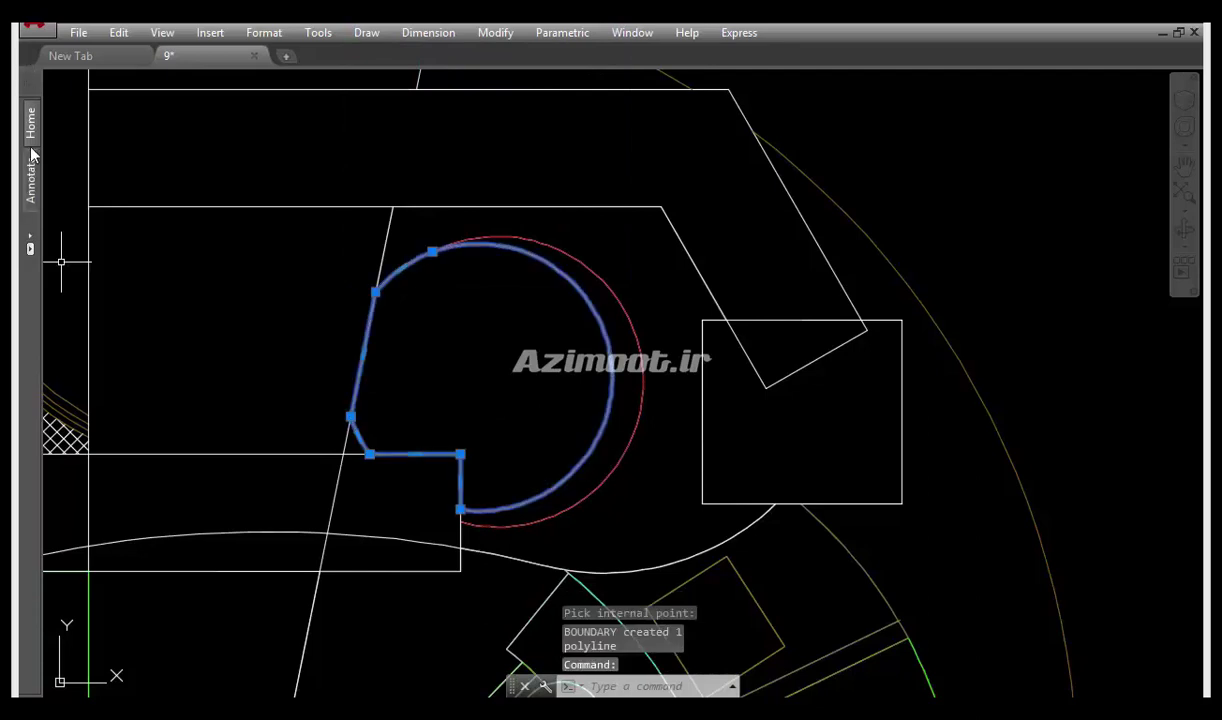
{"action": "left_click", "coordinate": [196, 385]}
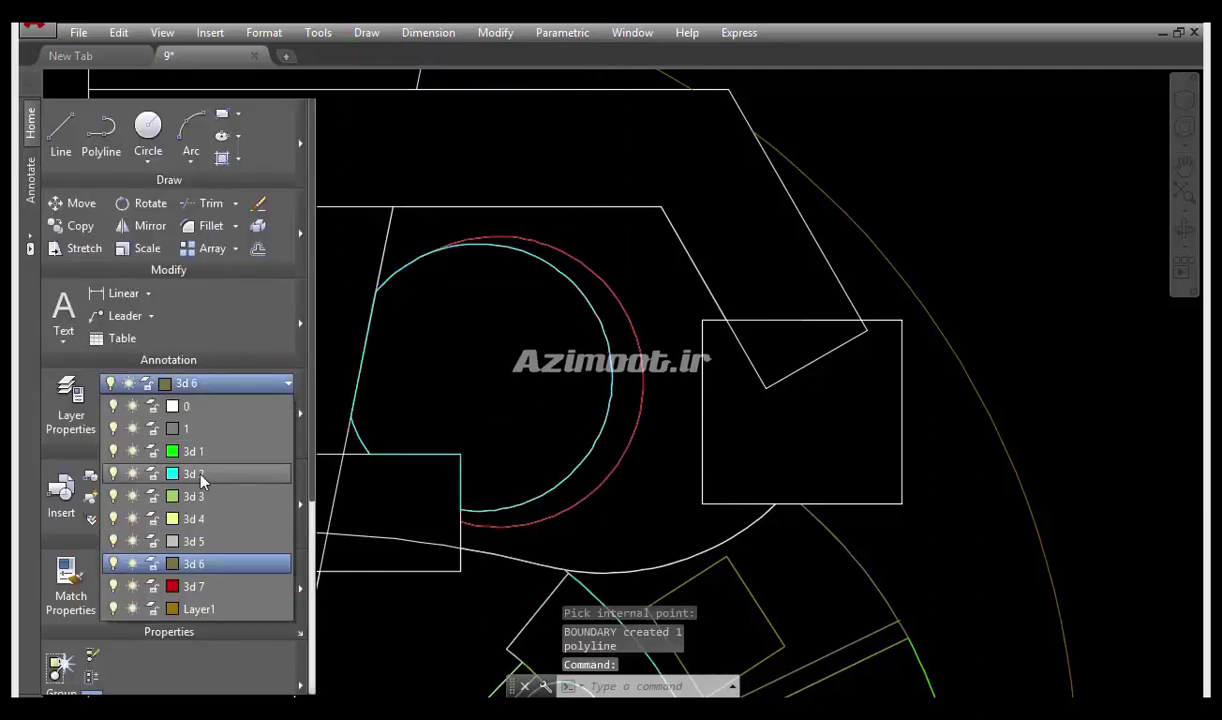
{"action": "left_click", "coordinate": [191, 453]}
Erase the large crosshatch fill on the left side of the plan
{"action": "key", "text": "Escape"}
{"action": "middle_click_drag", "start_coordinate": [478, 403], "coordinate": [832, 355]}
{"action": "scroll", "coordinate": [832, 355], "scroll_direction": "down", "scroll_amount": 3}
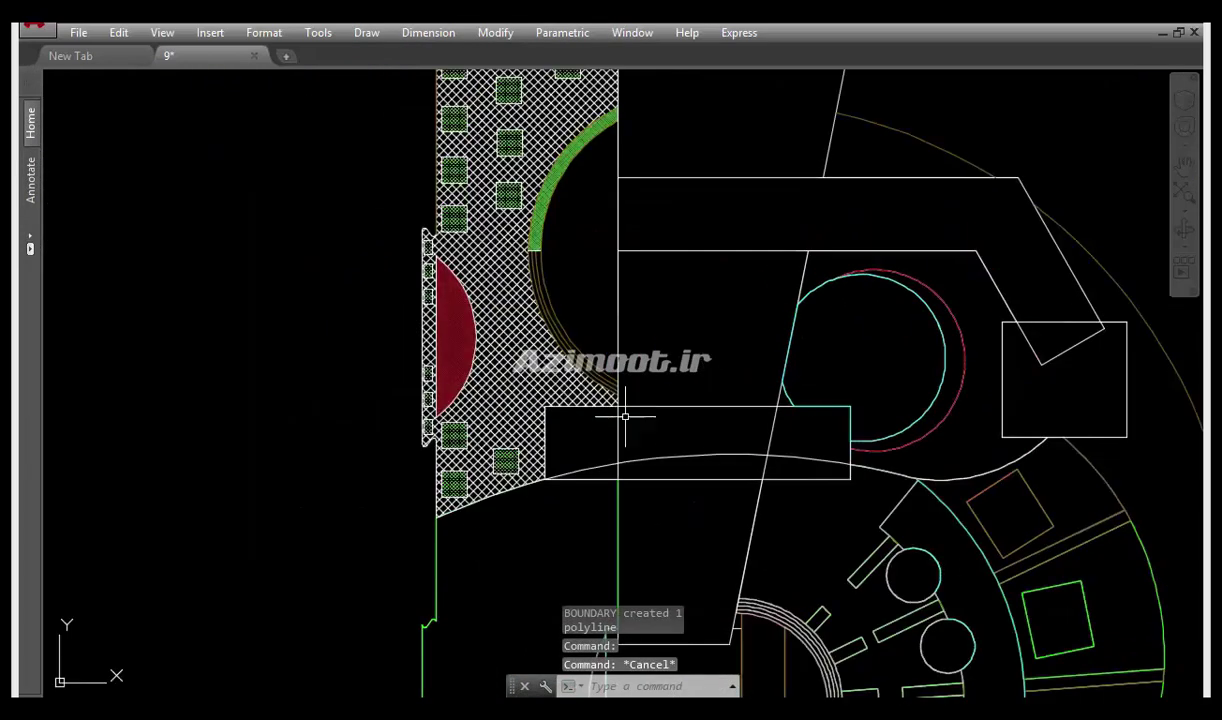
{"action": "scroll", "coordinate": [655, 409], "scroll_direction": "up", "scroll_amount": 1}
{"action": "type", "text": "e"}
{"action": "key", "text": "Return"}
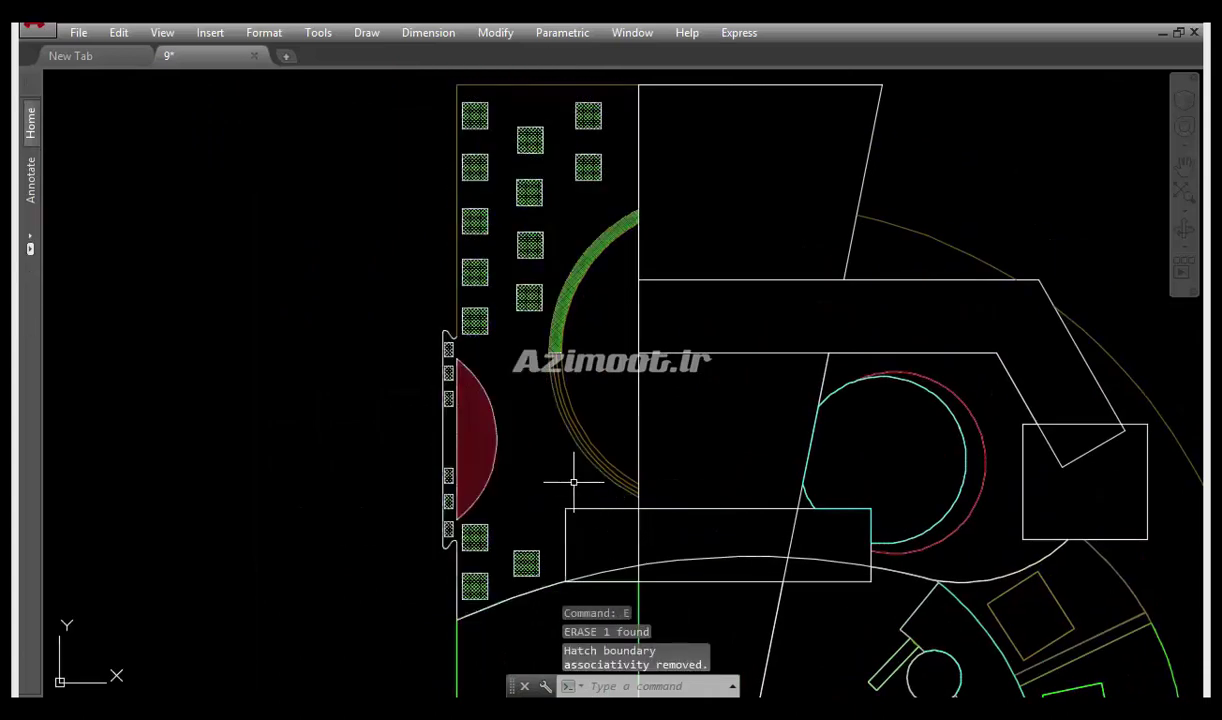
Run BO on the paving area around the squares, creating 22 boundaries
{"action": "mouse_move", "coordinate": [557, 488]}
{"action": "middle_mouse_down"}
{"action": "mouse_move", "coordinate": [518, 524]}
{"action": "mouse_move", "coordinate": [500, 523]}
{"action": "middle_mouse_up"}
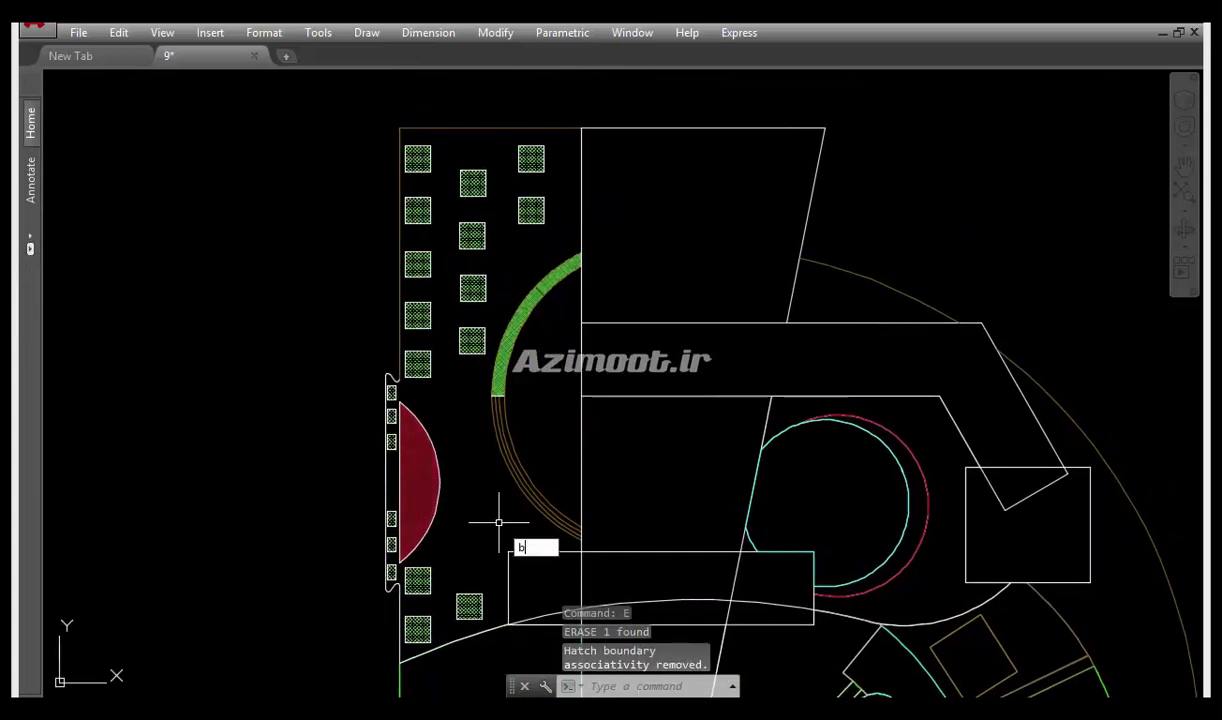
{"action": "type", "text": "bo"}
{"action": "key", "text": "Return"}
{"action": "left_click", "coordinate": [495, 512]}
{"action": "key", "text": "Return"}
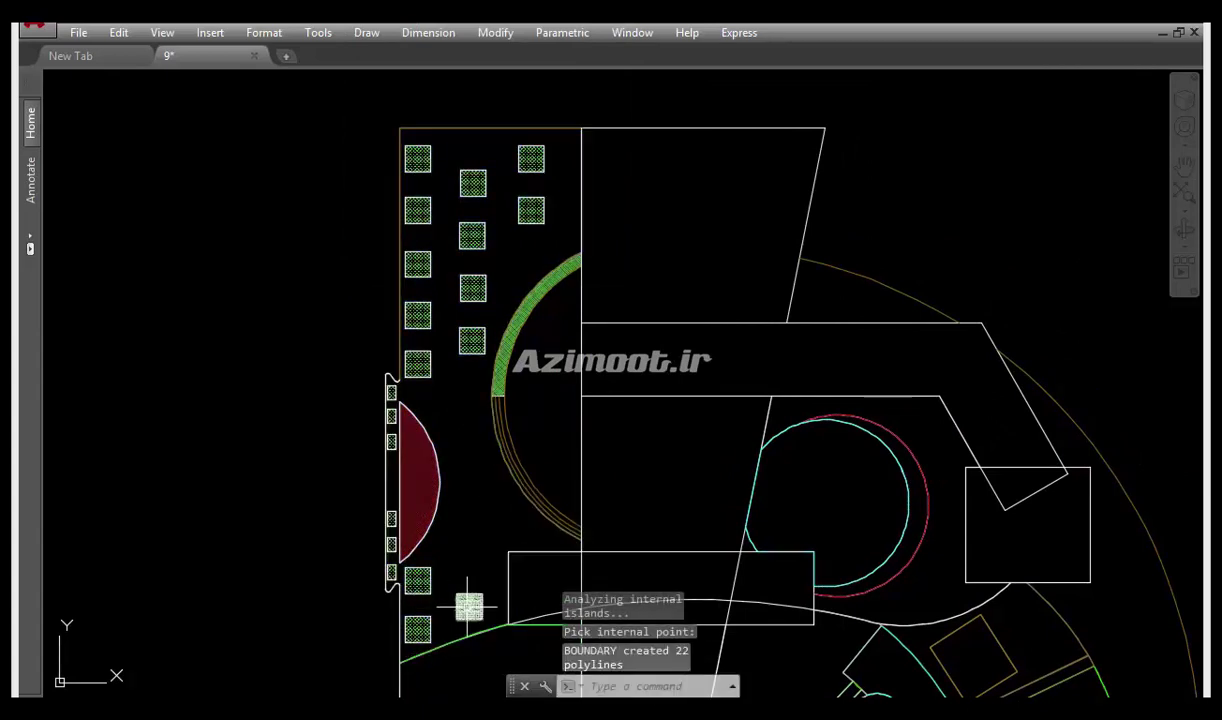
Erase three of the small square hatches
{"action": "left_click", "coordinate": [469, 607]}
{"action": "left_click", "coordinate": [417, 628]}
{"action": "left_click", "coordinate": [417, 580]}
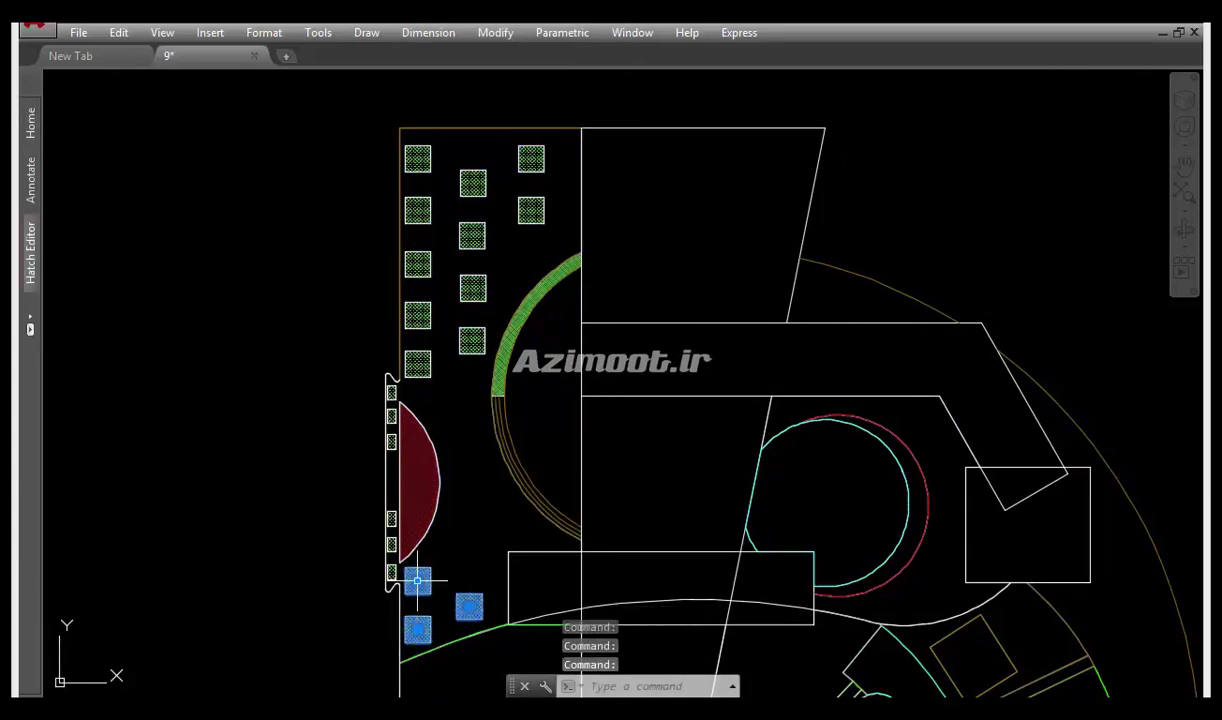
{"action": "middle_click_drag", "start_coordinate": [467, 540], "coordinate": [461, 463]}
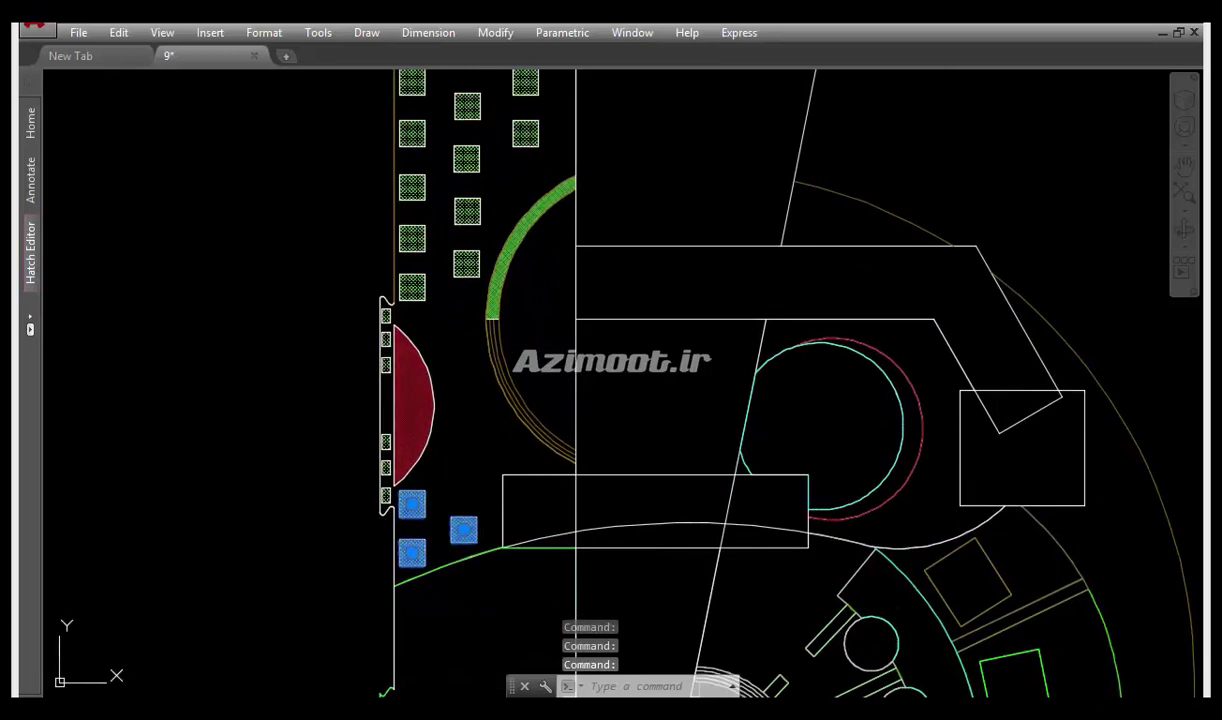
{"action": "key", "text": "Return"}
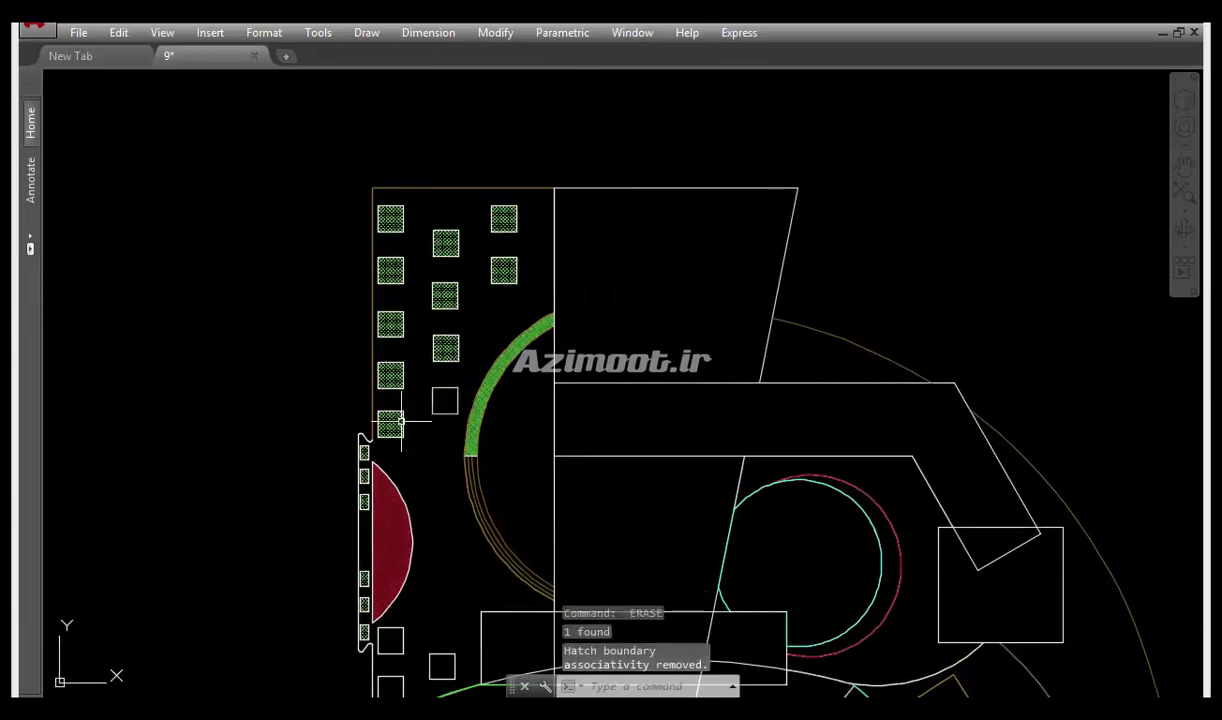
Delete the remaining eight square hatches, including the top row
{"action": "left_click", "coordinate": [400, 423]}
{"action": "key", "text": "Delete"}
{"action": "left_click", "coordinate": [401, 376]}
{"action": "key", "text": "Delete"}
{"action": "left_click", "coordinate": [405, 325]}
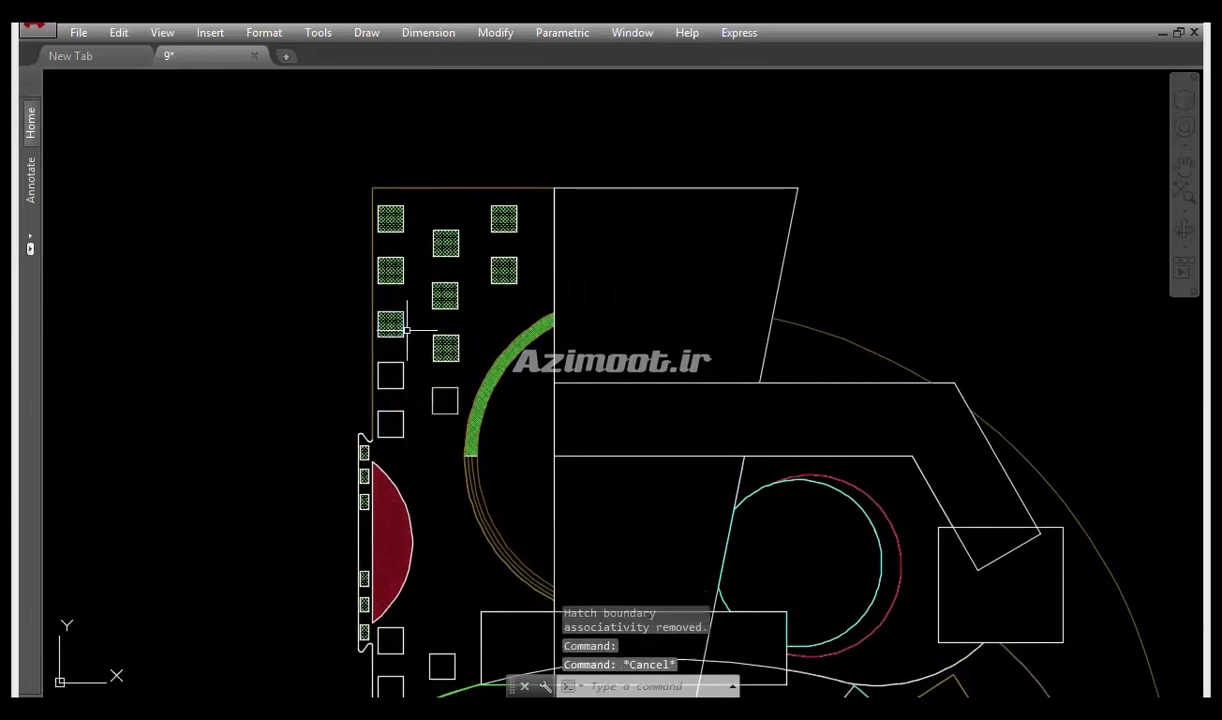
{"action": "key", "text": "Delete"}
{"action": "left_click", "coordinate": [445, 346]}
{"action": "key", "text": "Delete"}
{"action": "left_click", "coordinate": [445, 295]}
{"action": "key", "text": "Delete"}
{"action": "left_click", "coordinate": [393, 219]}
{"action": "key", "text": "Delete"}
{"action": "left_click", "coordinate": [445, 243]}
{"action": "key", "text": "Delete"}
{"action": "left_click", "coordinate": [502, 219]}
{"action": "key", "text": "Delete"}
{"action": "key", "text": "Delete"}
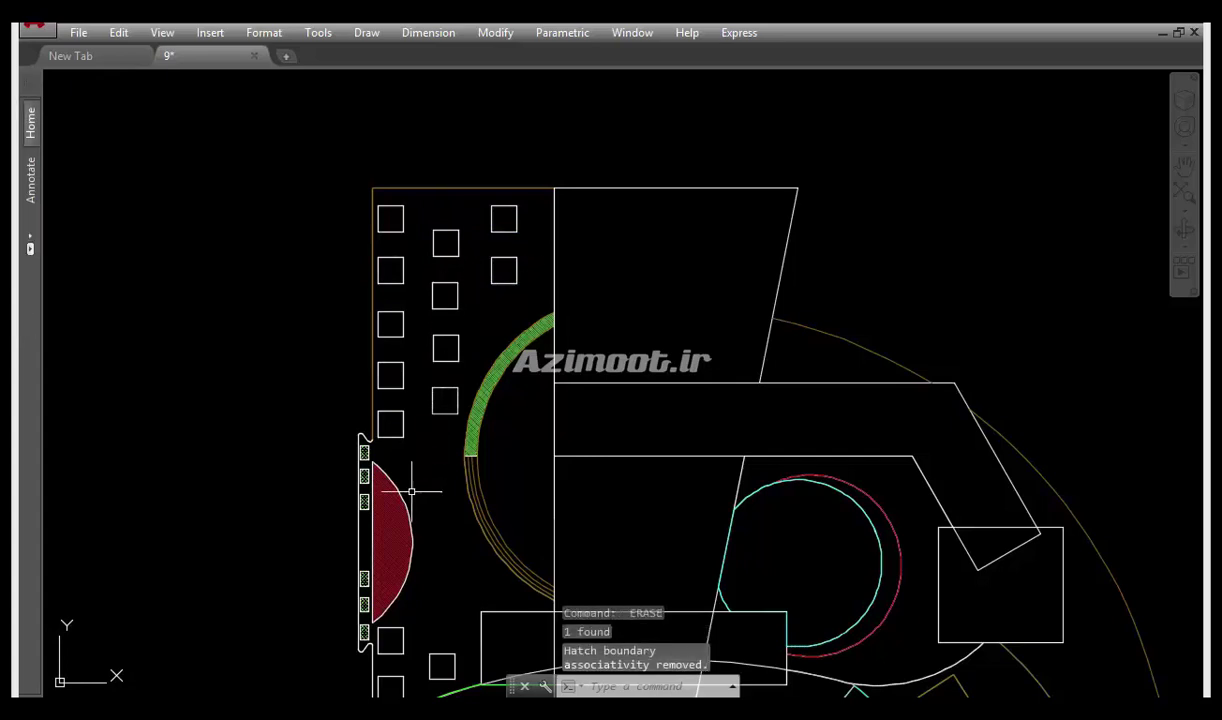
Erase the red half-circle hatch fill
{"action": "middle_click_drag", "start_coordinate": [414, 484], "coordinate": [423, 346]}
{"action": "scroll", "coordinate": [458, 513], "scroll_direction": "up", "scroll_amount": 3}
{"action": "scroll", "coordinate": [397, 565], "scroll_direction": "down", "scroll_amount": 1}
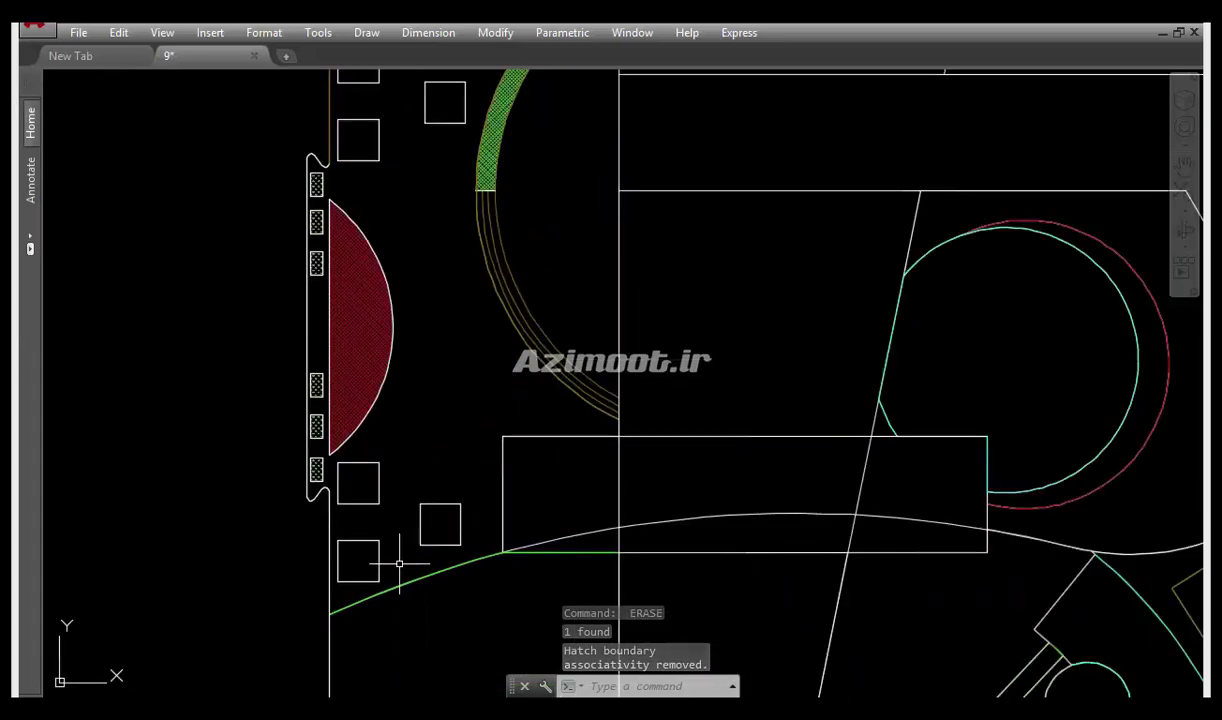
{"action": "scroll", "coordinate": [390, 436], "scroll_direction": "up", "scroll_amount": 1}
{"action": "left_click", "coordinate": [379, 428]}
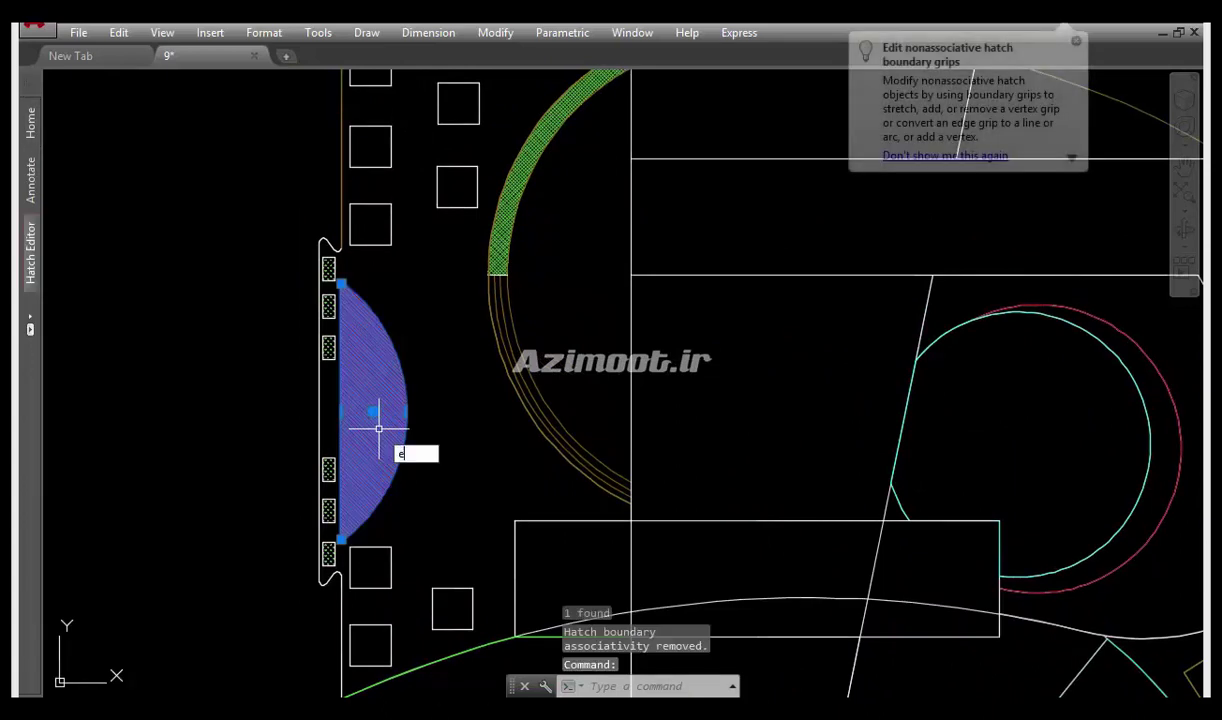
{"action": "type", "text": "e"}
{"action": "key", "text": "Return"}
Run BO inside the half-circle to create its outline
{"action": "type", "text": "bo"}
{"action": "key", "text": "Return"}
{"action": "left_click", "coordinate": [376, 47]}
{"action": "left_click", "coordinate": [394, 420]}
{"action": "key", "text": "Return"}
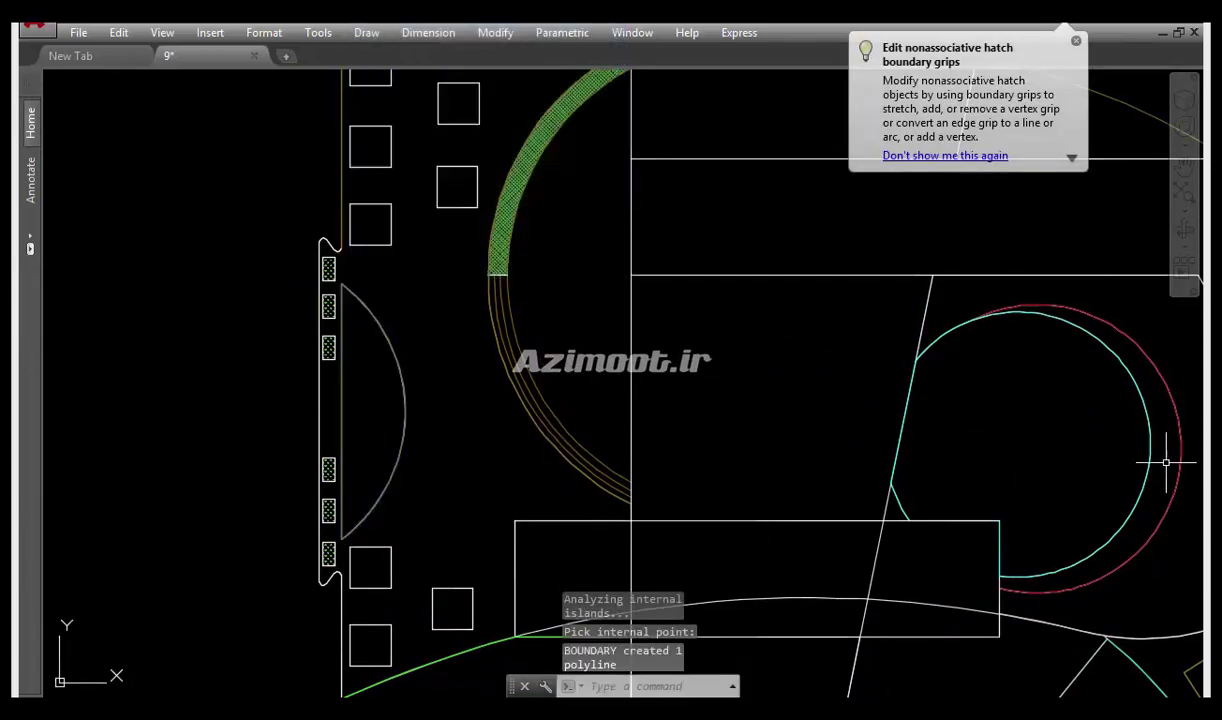
Match the half-circle outline's properties to the red ring with MATCHPROP
{"action": "left_click", "coordinate": [1160, 450]}
{"action": "type", "text": "ma"}
{"action": "key", "text": "Return"}
{"action": "left_click", "coordinate": [405, 388]}
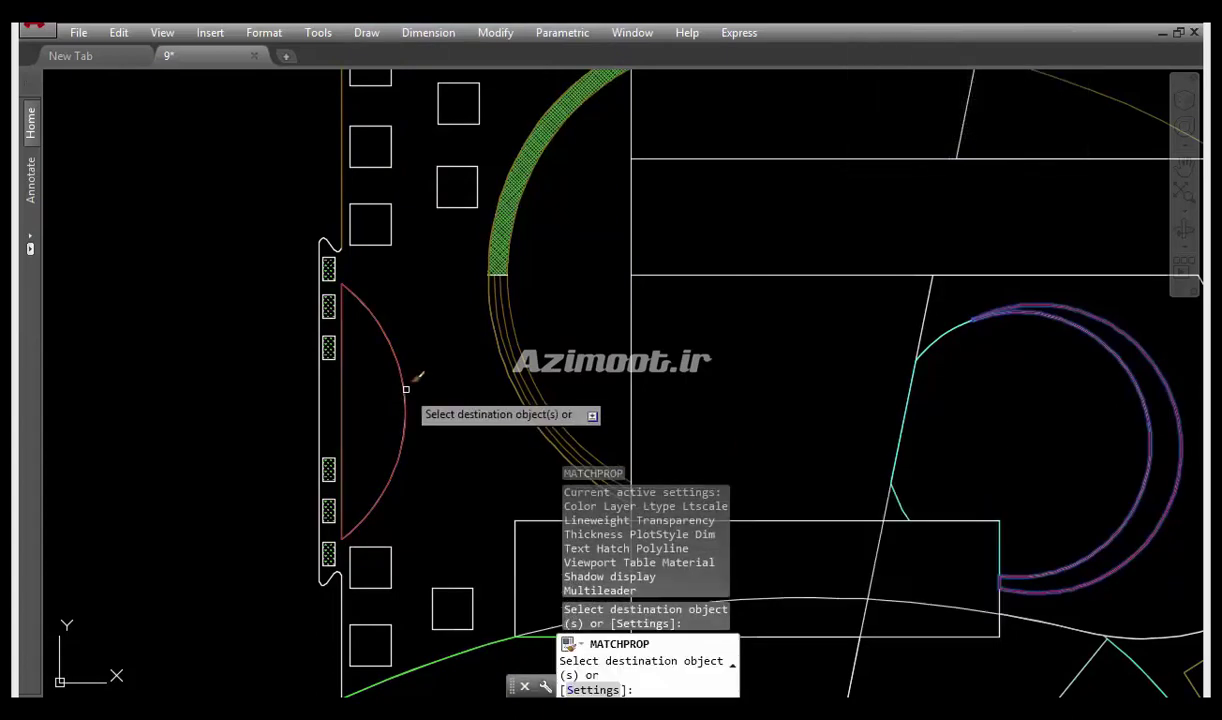
{"action": "key", "text": "Escape"}
{"action": "scroll", "coordinate": [410, 418], "scroll_direction": "down", "scroll_amount": 2}
{"action": "scroll", "coordinate": [490, 421], "scroll_direction": "up", "scroll_amount": 3}
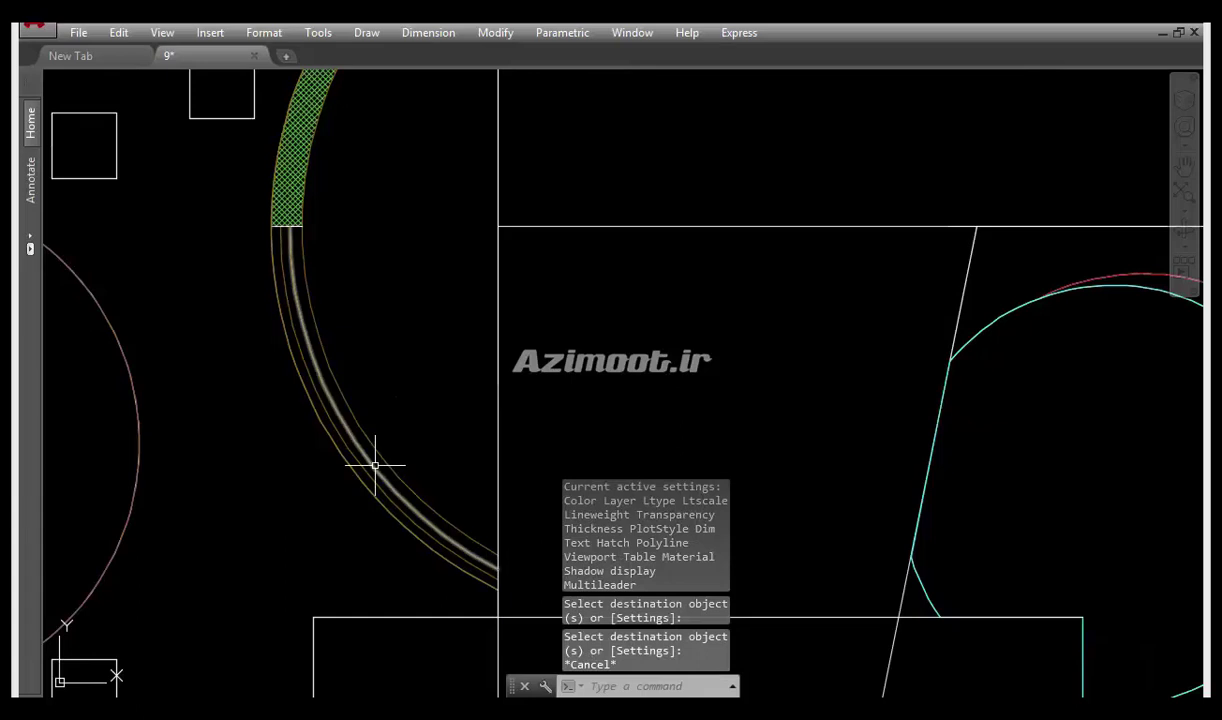
{"action": "middle_click_drag", "start_coordinate": [374, 463], "coordinate": [361, 435]}
Create boundary polylines by picking inside three arc band regions
{"action": "key", "text": "Return"}
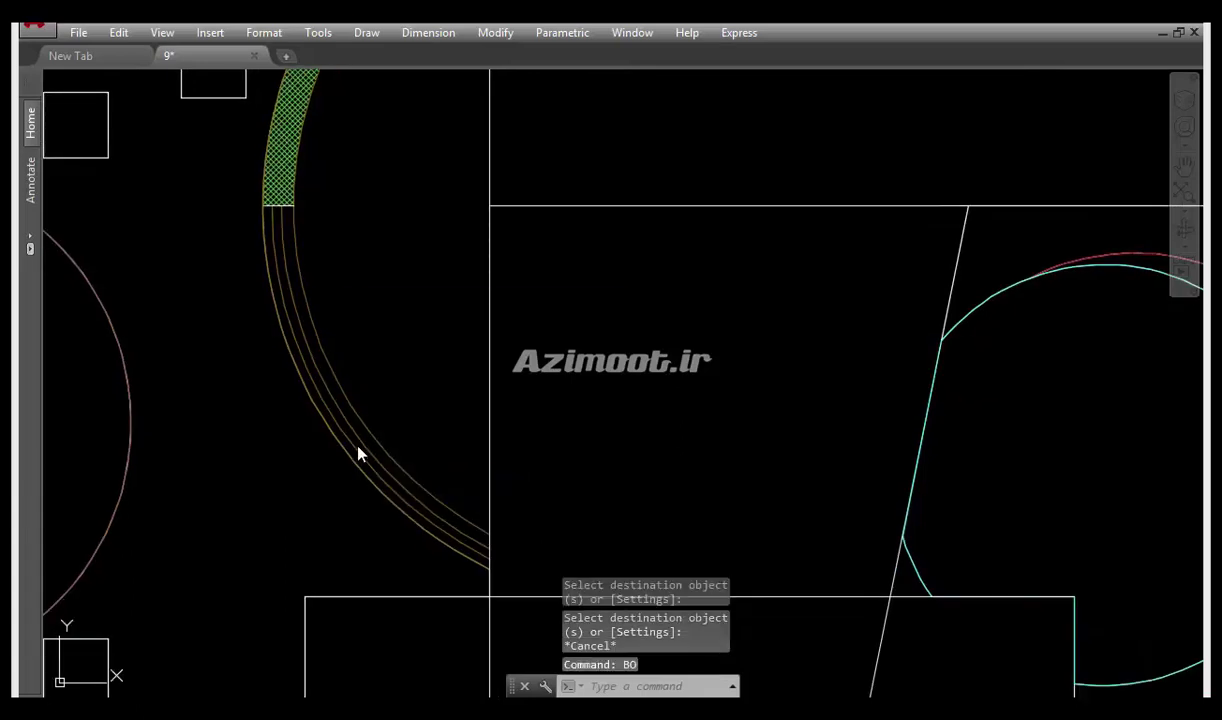
{"action": "left_click", "coordinate": [372, 22]}
{"action": "left_click", "coordinate": [360, 457]}
{"action": "key", "text": "Return"}
{"action": "key", "text": "Return"}
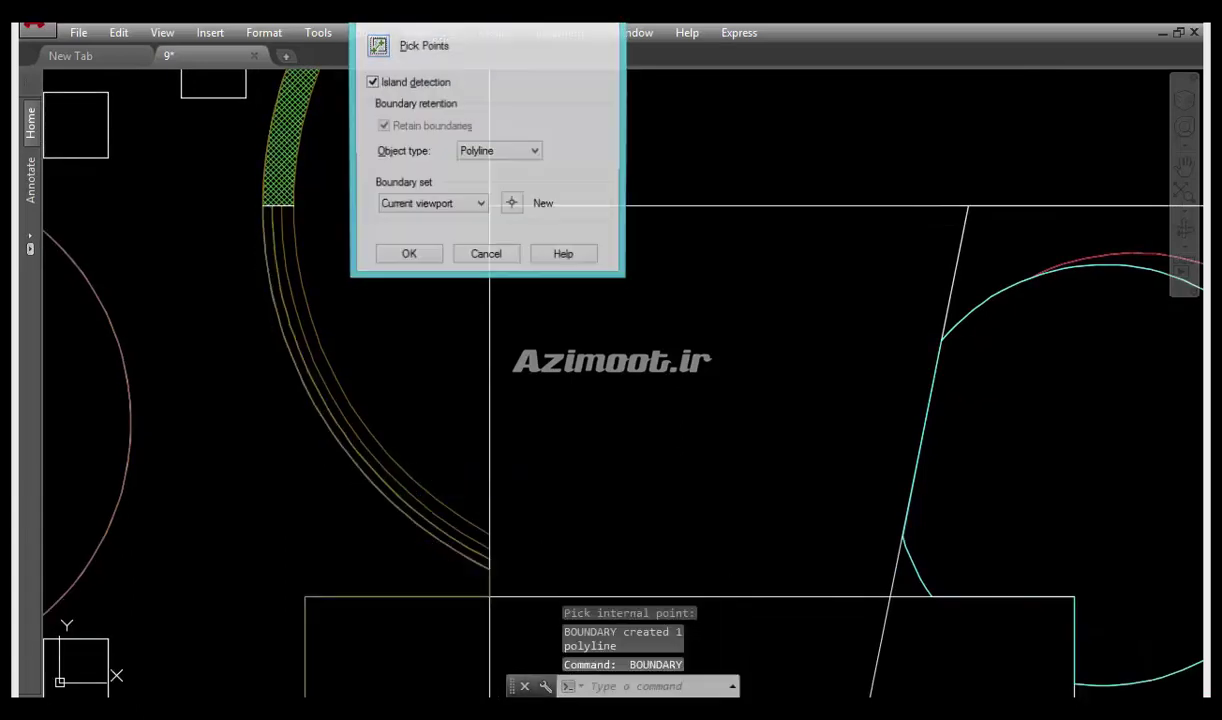
{"action": "left_click", "coordinate": [378, 44]}
{"action": "left_click", "coordinate": [363, 459]}
{"action": "key", "text": "Return"}
{"action": "key", "text": "Return"}
{"action": "left_click", "coordinate": [385, 25]}
{"action": "left_click", "coordinate": [372, 440]}
Select the hatch filling the arc band and erase it
{"action": "key", "text": "Return"}
{"action": "scroll", "coordinate": [390, 491], "scroll_direction": "down", "scroll_amount": 2}
{"action": "scroll", "coordinate": [337, 243], "scroll_direction": "up", "scroll_amount": 2}
{"action": "left_click", "coordinate": [337, 243]}
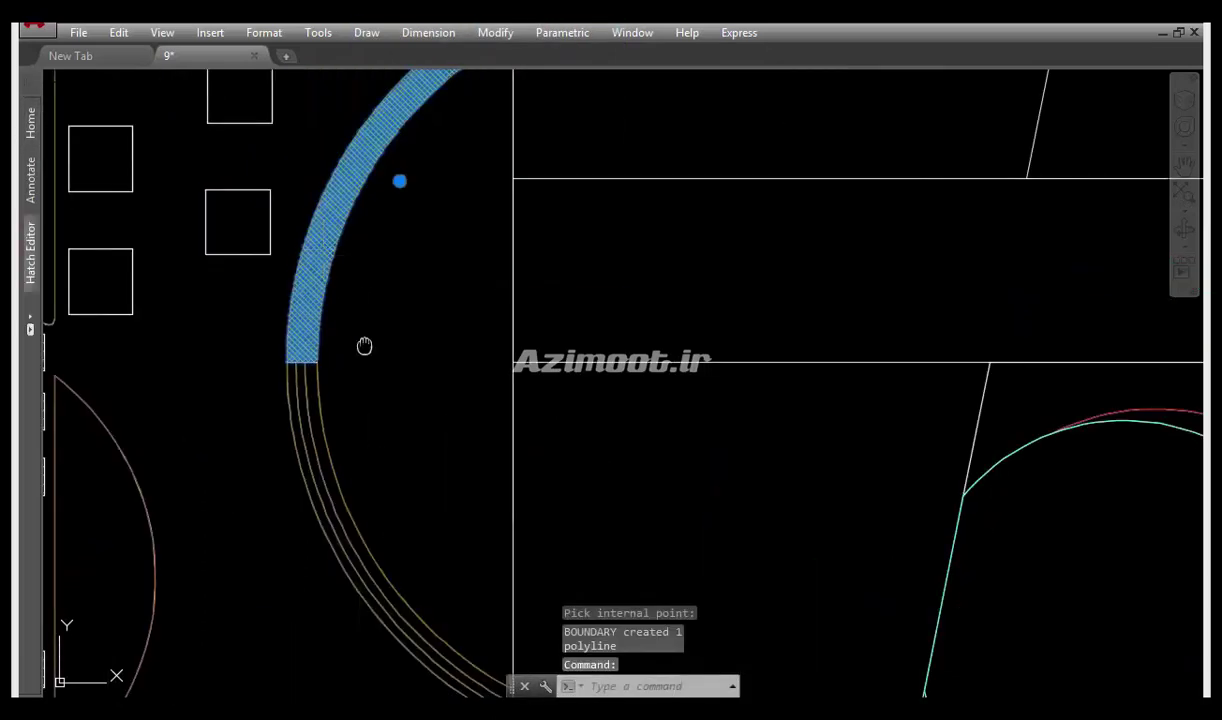
{"action": "middle_click_drag", "start_coordinate": [363, 319], "coordinate": [363, 518]}
{"action": "type", "text": "E"}
Outline one more arc region with a BO boundary polyline
{"action": "key", "text": "Return"}
{"action": "scroll", "coordinate": [363, 458], "scroll_direction": "down", "scroll_amount": 2}
{"action": "scroll", "coordinate": [354, 481], "scroll_direction": "up", "scroll_amount": 2}
{"action": "type", "text": "bo"}
{"action": "key", "text": "Return"}
{"action": "left_click", "coordinate": [378, 44]}
{"action": "left_click", "coordinate": [343, 468]}
Select the green square and try Match Properties (MA), then cancel it
{"action": "key", "text": "Return"}
{"action": "scroll", "coordinate": [352, 474], "scroll_direction": "down", "scroll_amount": 2}
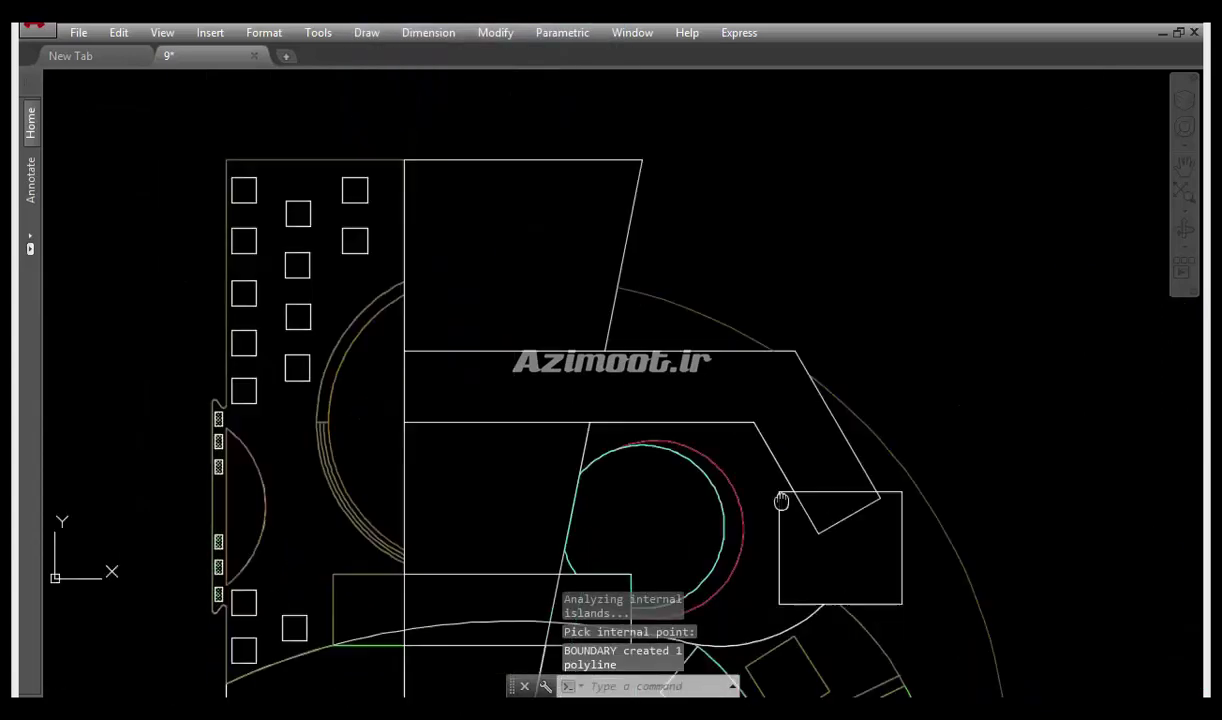
{"action": "middle_click_drag", "start_coordinate": [352, 474], "coordinate": [312, 29]}
{"action": "left_click", "coordinate": [767, 420]}
{"action": "middle_click_drag", "start_coordinate": [360, 168], "coordinate": [508, 463]}
{"action": "scroll", "coordinate": [465, 330], "scroll_direction": "up", "scroll_amount": 2}
{"action": "middle_click_drag", "start_coordinate": [468, 407], "coordinate": [462, 437]}
{"action": "type", "text": "ma"}
{"action": "key", "text": "Return"}
{"action": "left_click", "coordinate": [455, 415]}
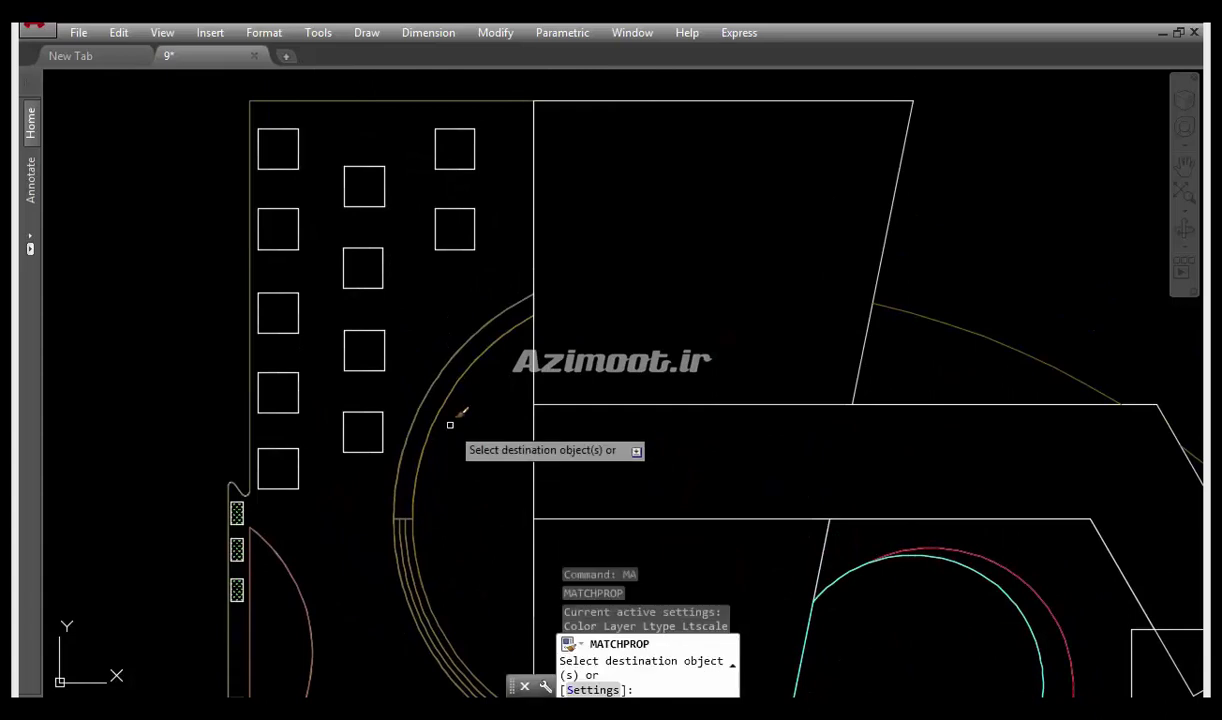
{"action": "key", "text": "Escape"}
Outline the area between the arc and the vertical line as a boundary
{"action": "scroll", "coordinate": [447, 401], "scroll_direction": "down", "scroll_amount": 2}
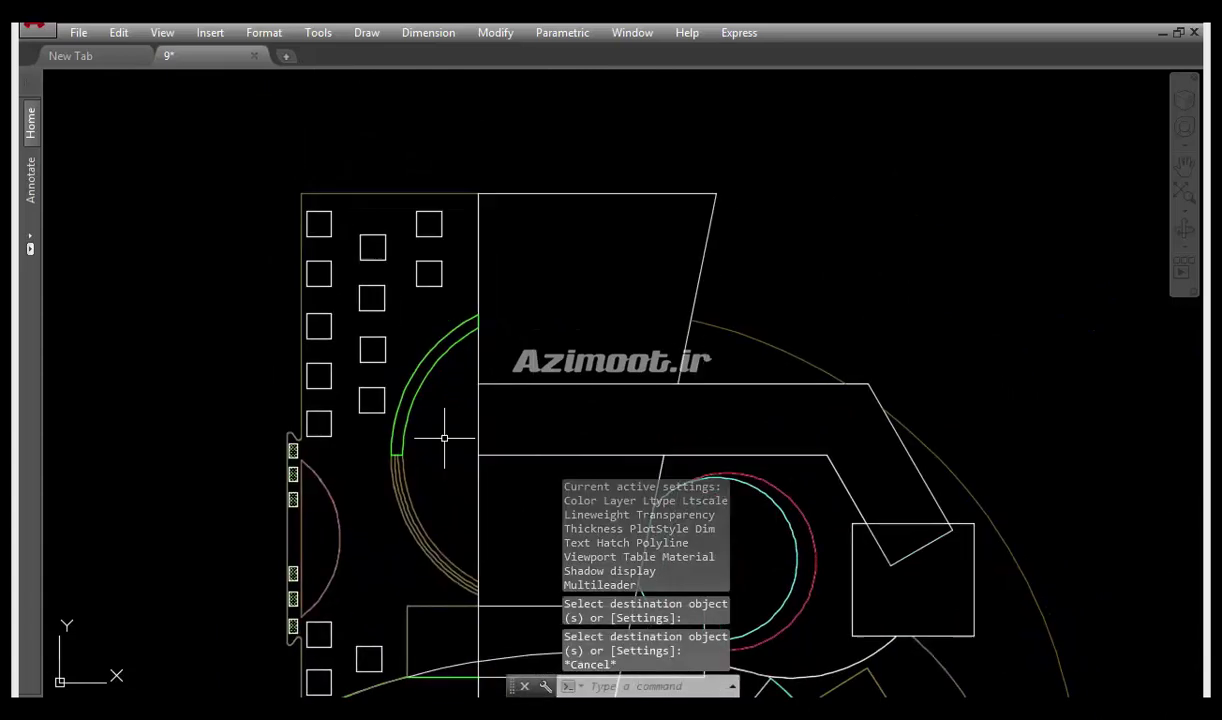
{"action": "type", "text": "bo"}
{"action": "key", "text": "Return"}
{"action": "left_click", "coordinate": [445, 448]}
{"action": "key", "text": "Return"}
Erase the hatches in the lower two window boxes
{"action": "middle_click_drag", "start_coordinate": [408, 497], "coordinate": [497, 408]}
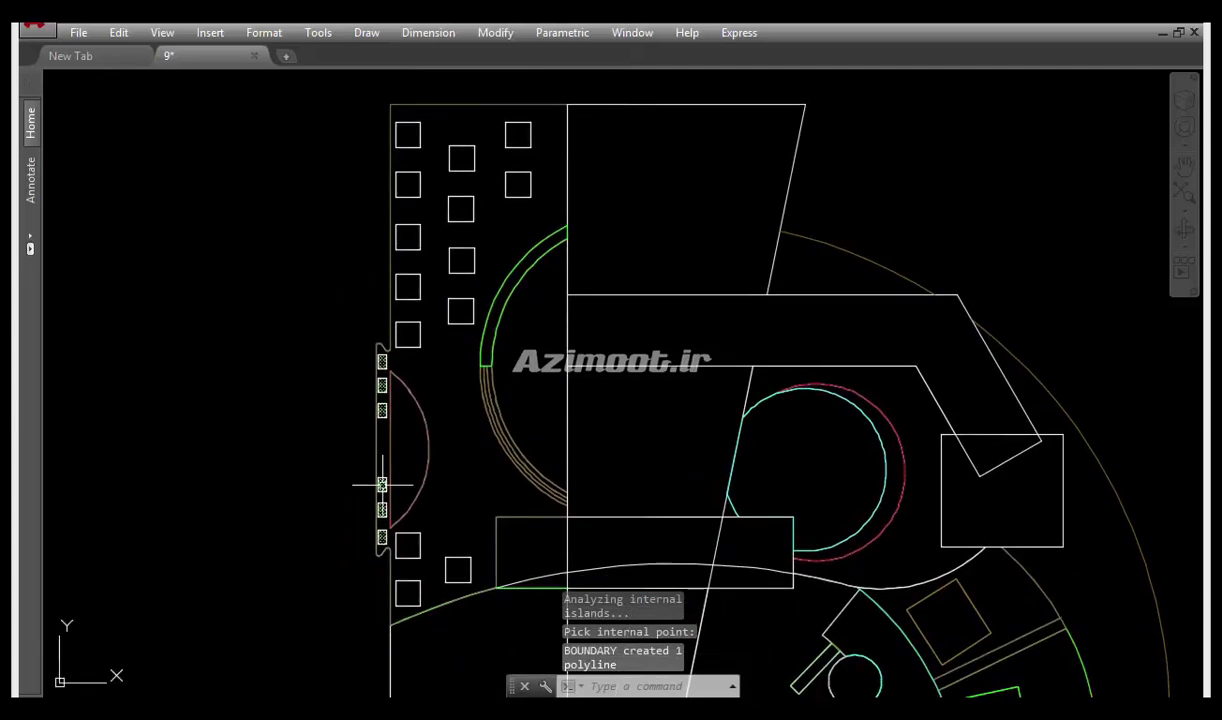
{"action": "scroll", "coordinate": [382, 545], "scroll_direction": "up", "scroll_amount": 4}
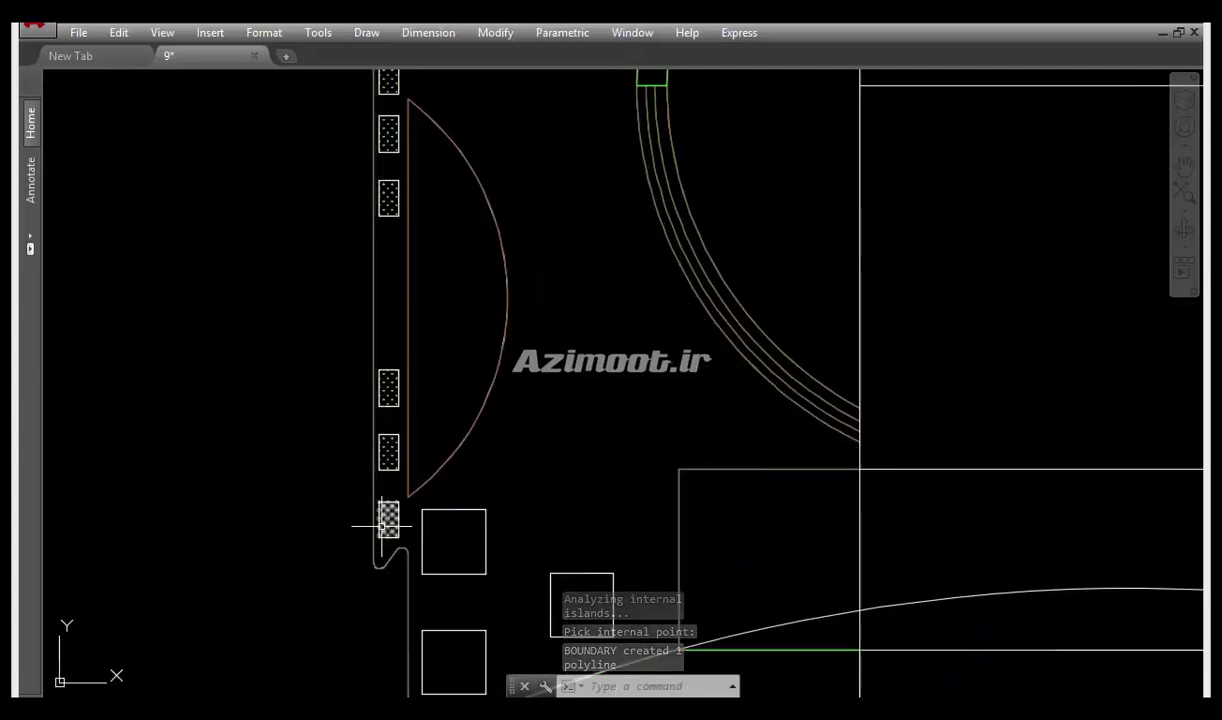
{"action": "left_click", "coordinate": [383, 515]}
{"action": "type", "text": "e"}
{"action": "key", "text": "Return"}
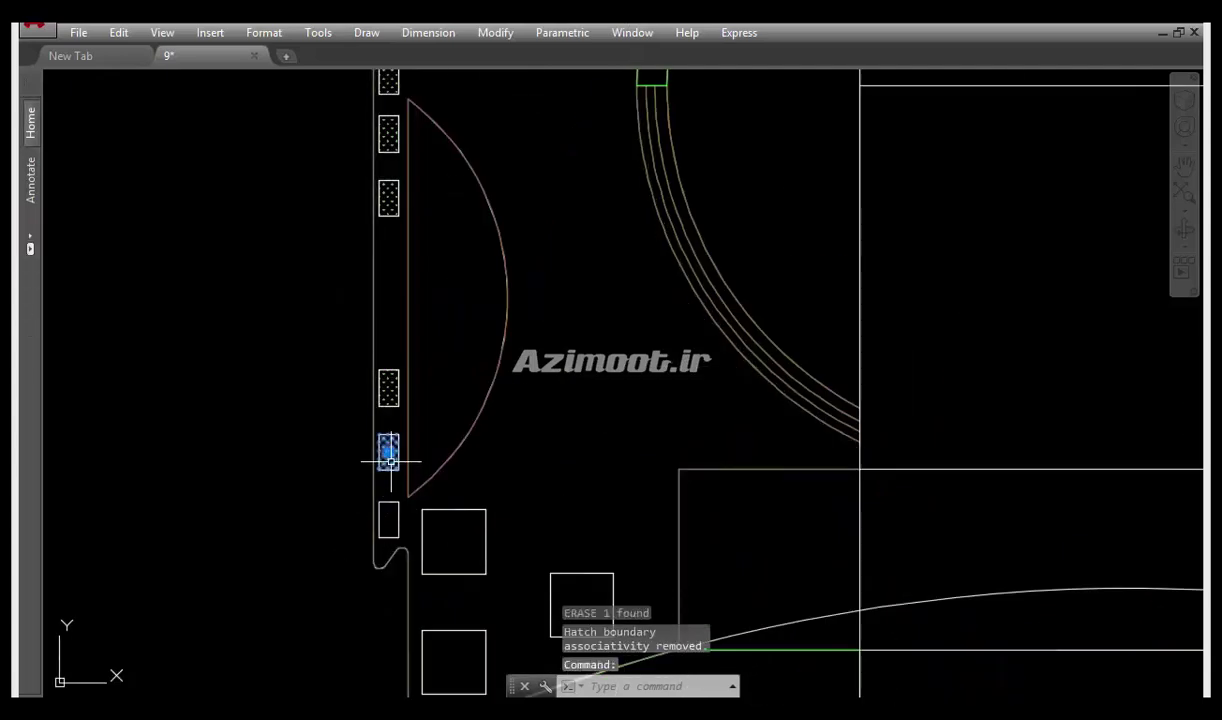
{"action": "left_click", "coordinate": [388, 390]}
{"action": "key", "text": "Return"}
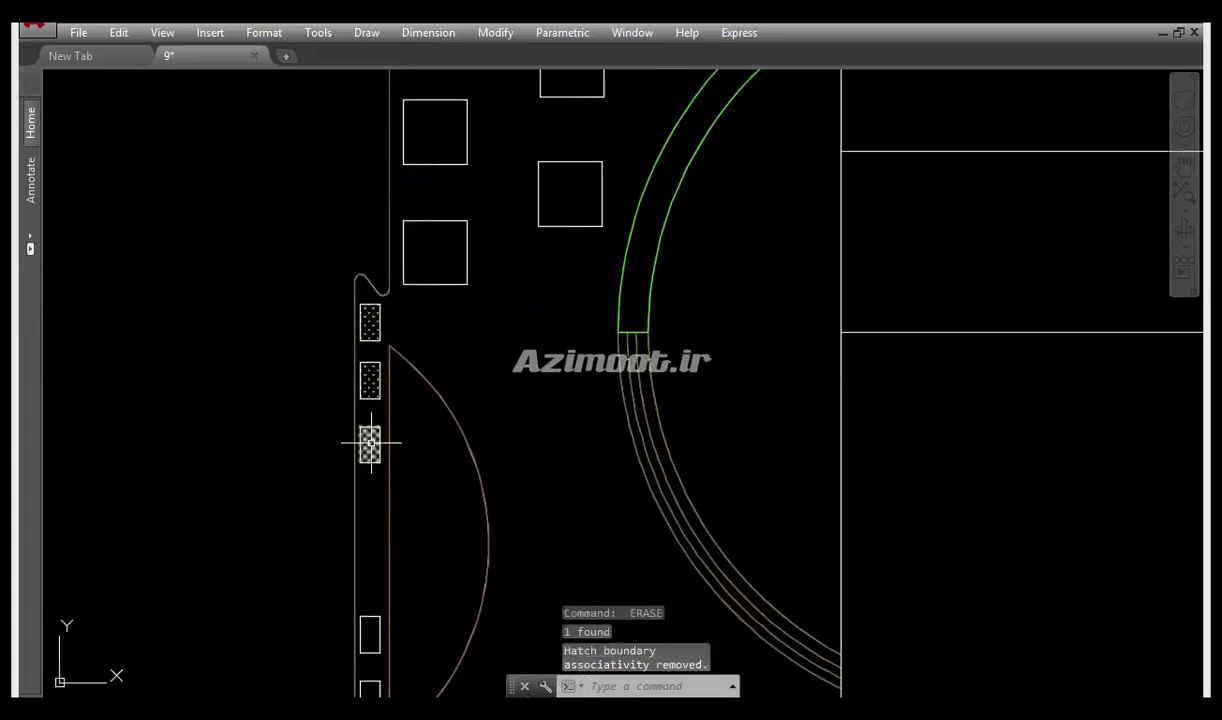
Erase the hatches in the remaining lowest, middle and top window boxes
{"action": "left_click", "coordinate": [370, 443]}
{"action": "scroll", "coordinate": [369, 443], "scroll_direction": "up", "scroll_amount": 2}
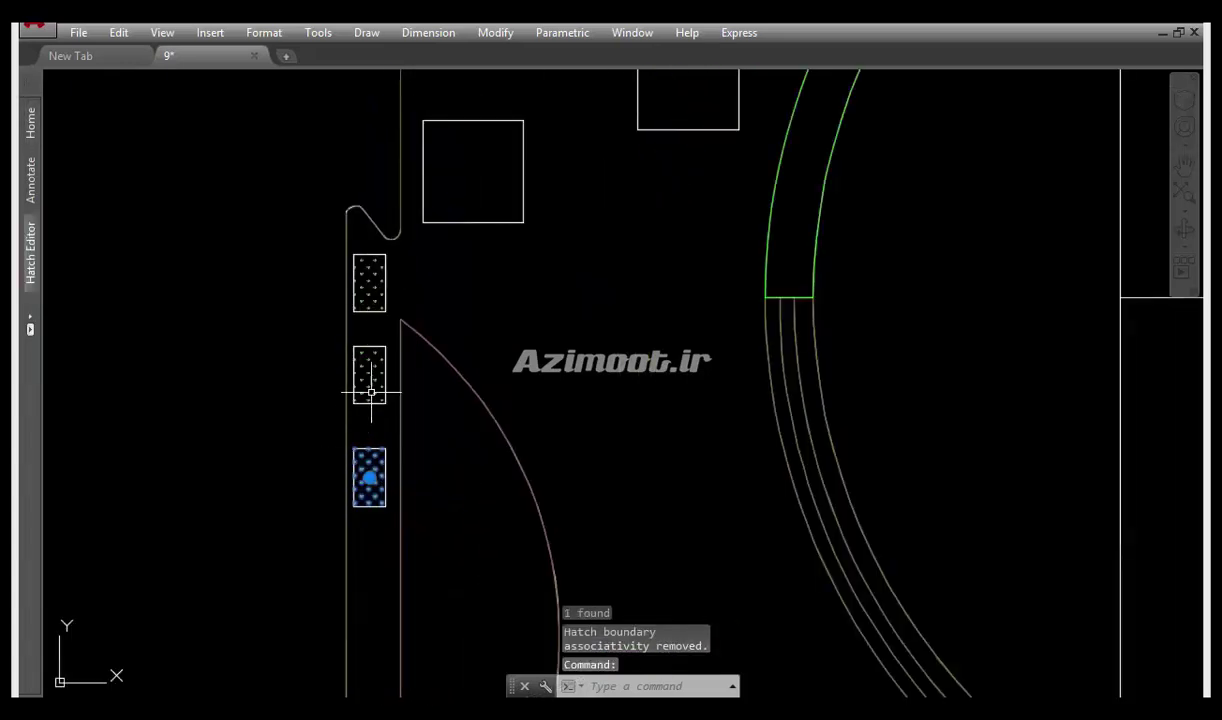
{"action": "key", "text": "Return"}
{"action": "left_click", "coordinate": [369, 369]}
{"action": "key", "text": "Return"}
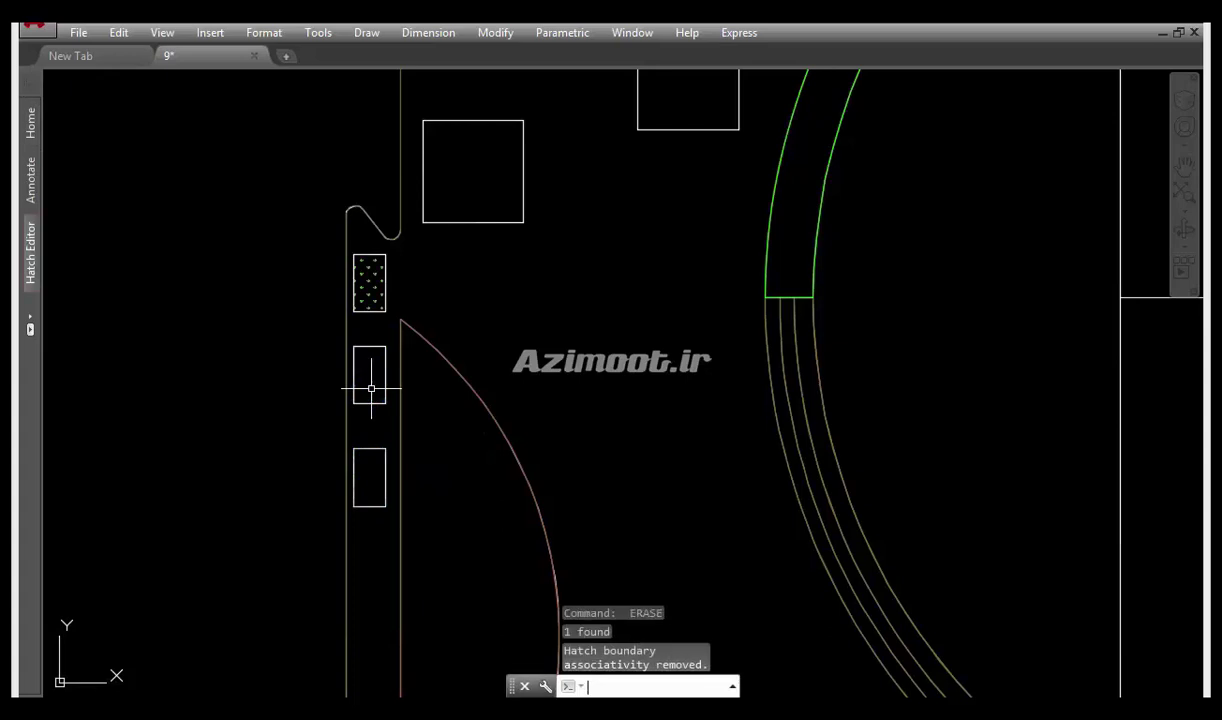
{"action": "left_click", "coordinate": [376, 272]}
{"action": "scroll", "coordinate": [300, 177], "scroll_direction": "down", "scroll_amount": 3}
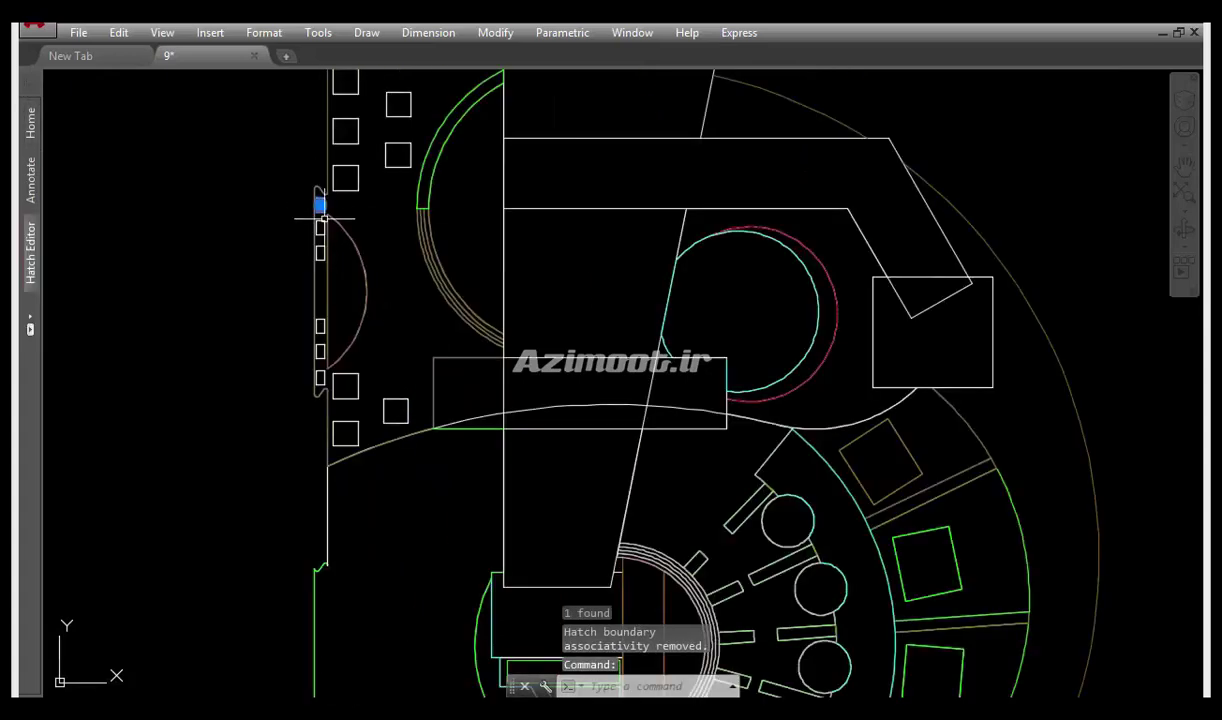
{"action": "key", "text": "Return"}
{"action": "scroll", "coordinate": [325, 284], "scroll_direction": "up", "scroll_amount": 2}
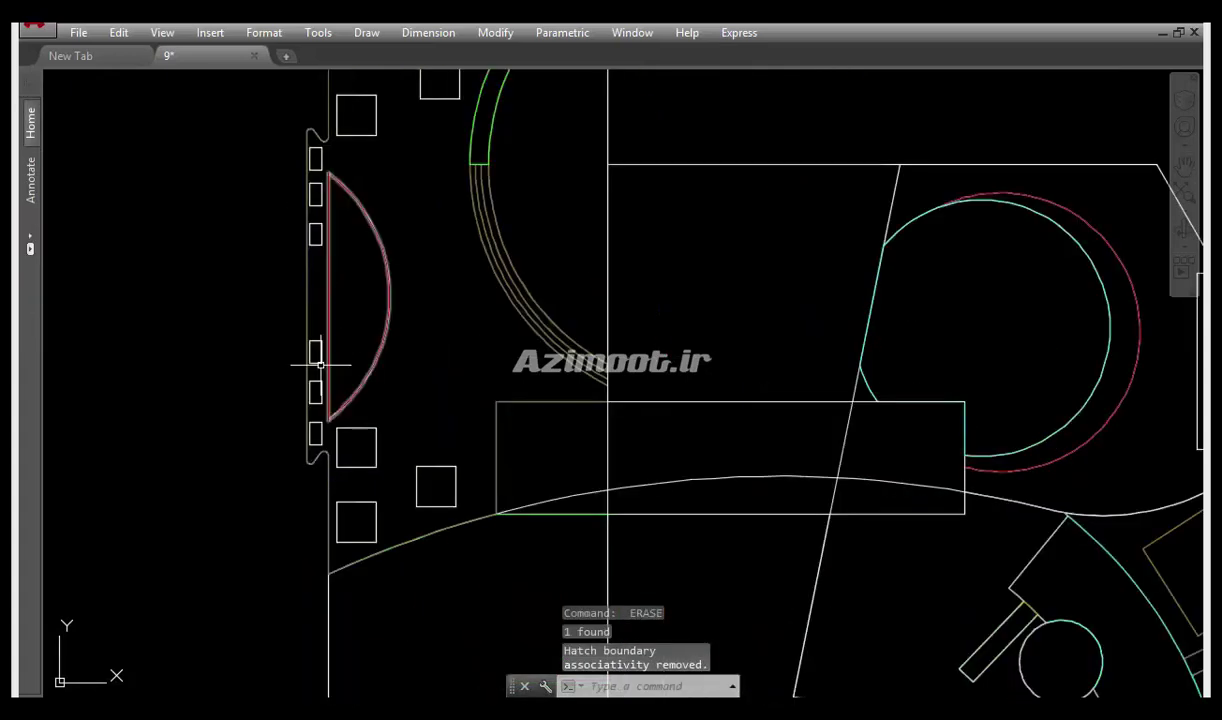
{"action": "scroll", "coordinate": [310, 272], "scroll_direction": "down", "scroll_amount": 2}
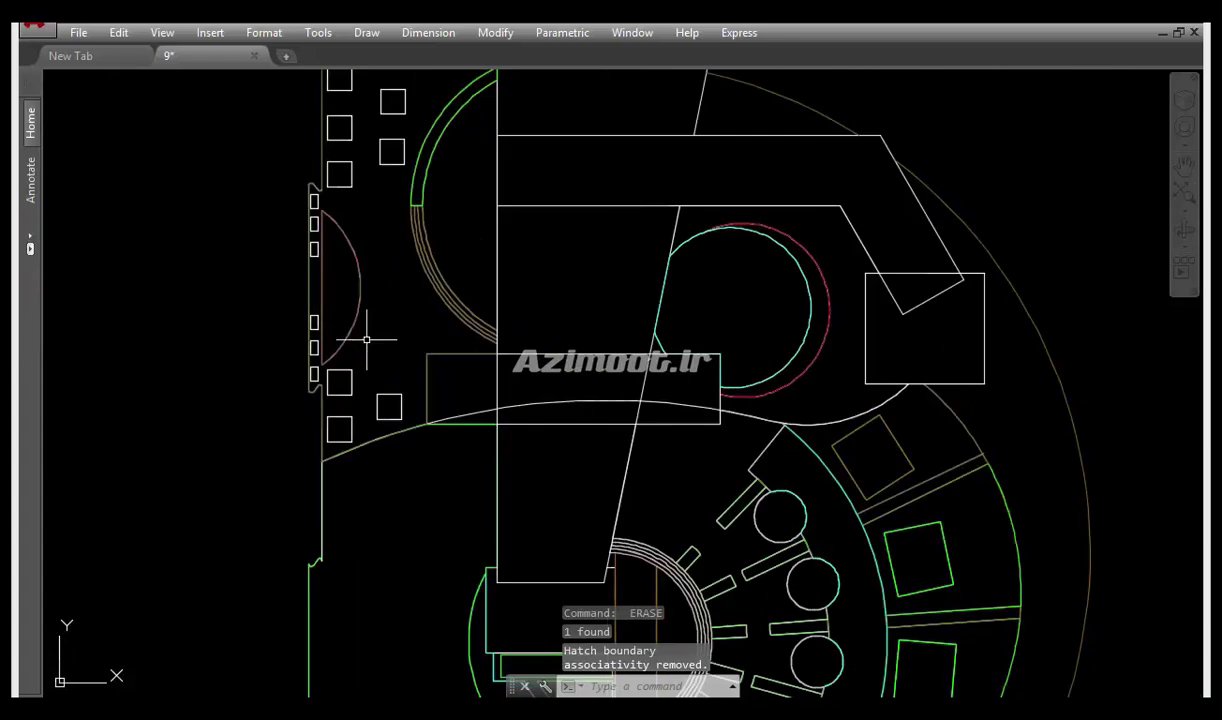
{"action": "scroll", "coordinate": [60, 355], "scroll_direction": "down", "scroll_amount": 3}
{"action": "scroll", "coordinate": [76, 611], "scroll_direction": "up", "scroll_amount": 3}
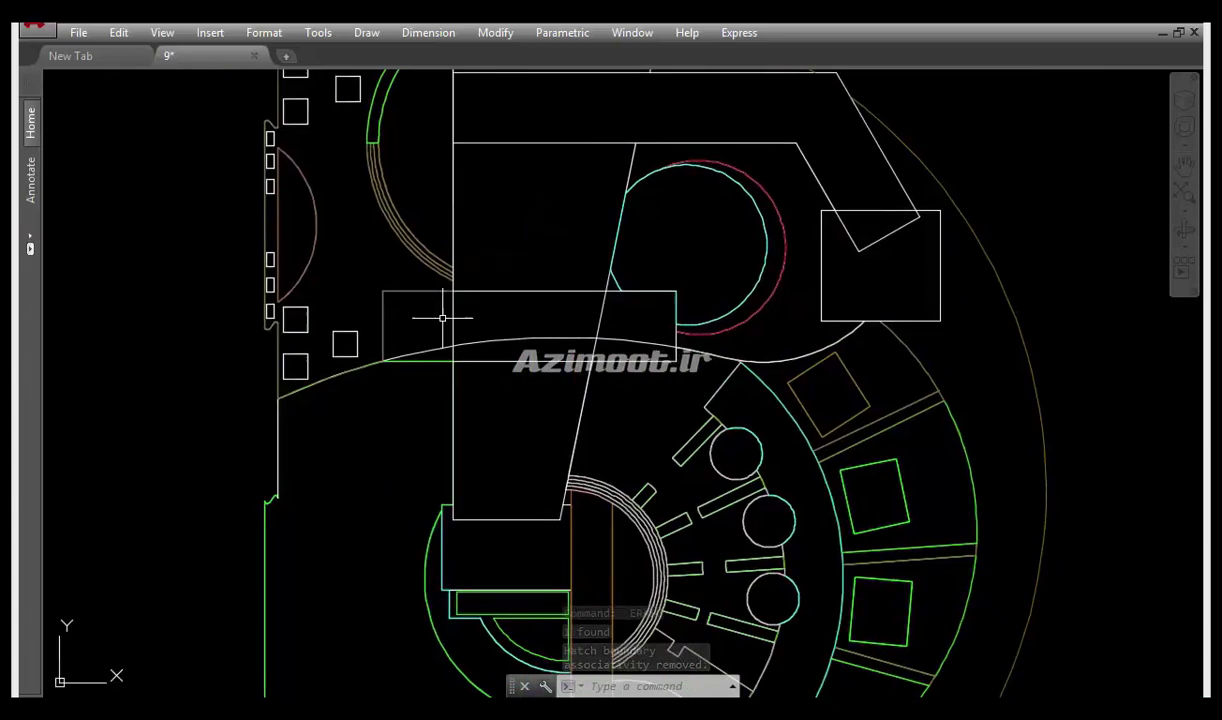
{"action": "left_click", "coordinate": [30, 120]}
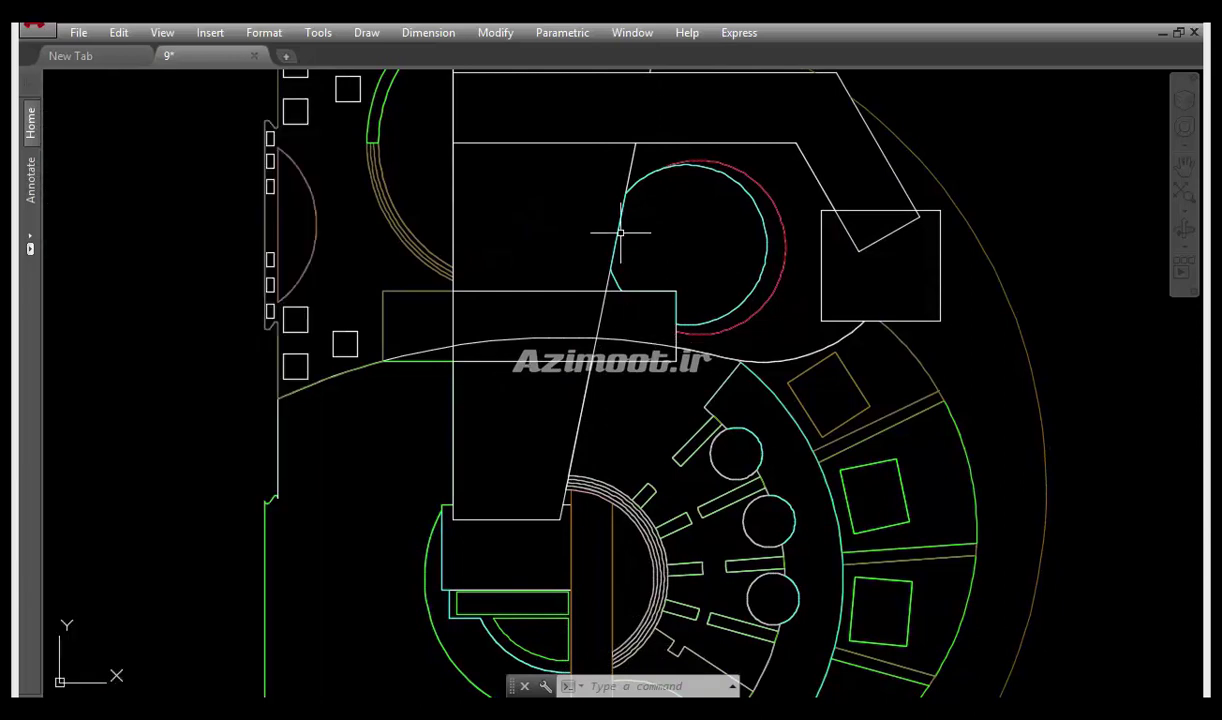
Open the Layer Properties Manager, move it over the drawing, and zoom out to the whole plan
{"action": "left_click", "coordinate": [31, 128]}
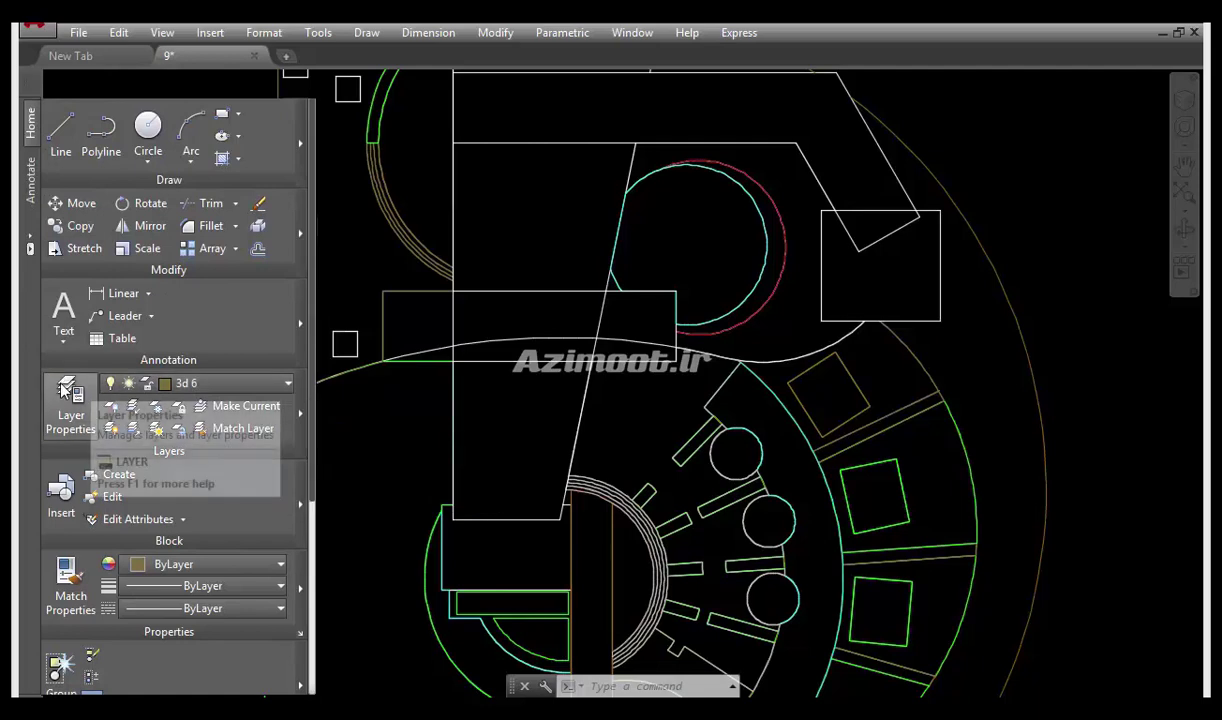
{"action": "left_click", "coordinate": [70, 400]}
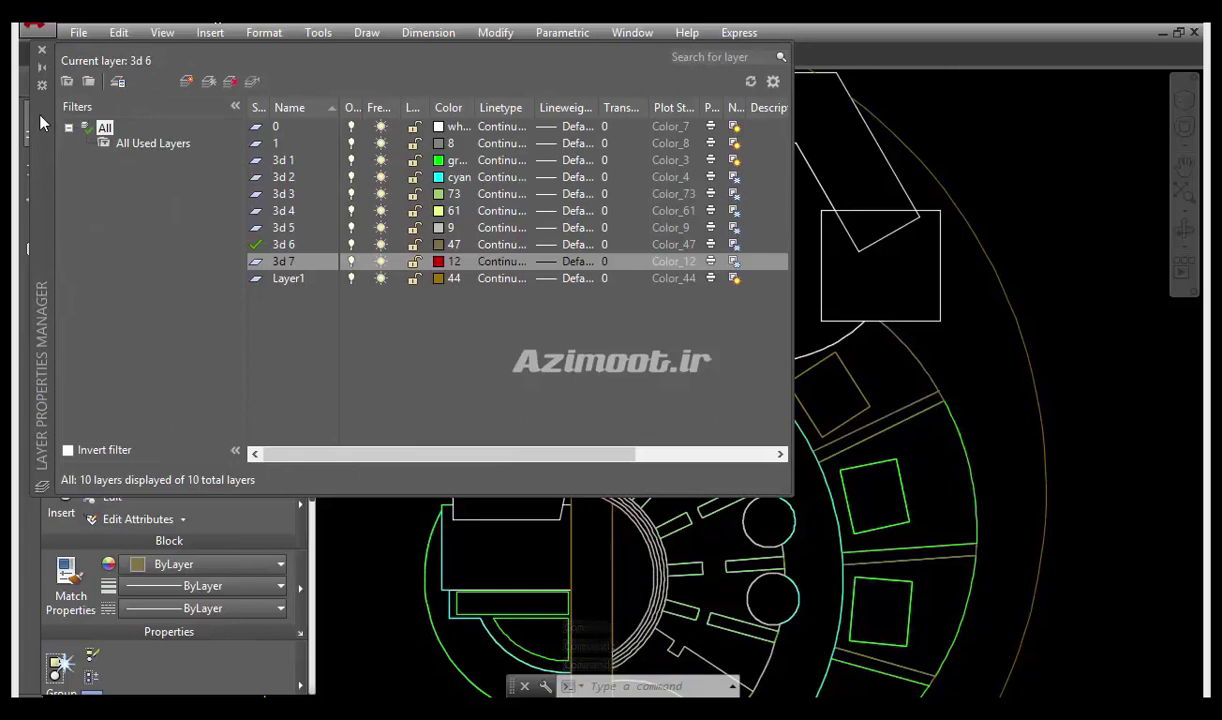
{"action": "left_click_drag", "start_coordinate": [43, 125], "coordinate": [345, 219]}
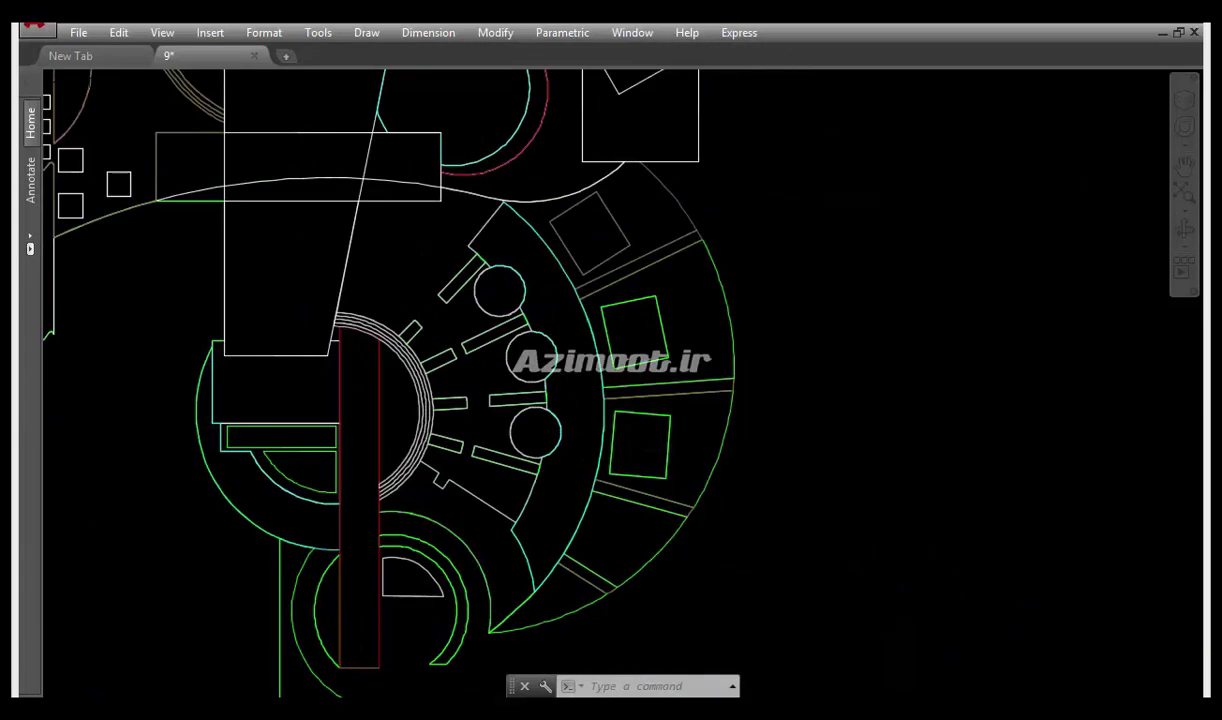
{"action": "scroll", "coordinate": [680, 527], "scroll_direction": "down", "scroll_amount": 2}
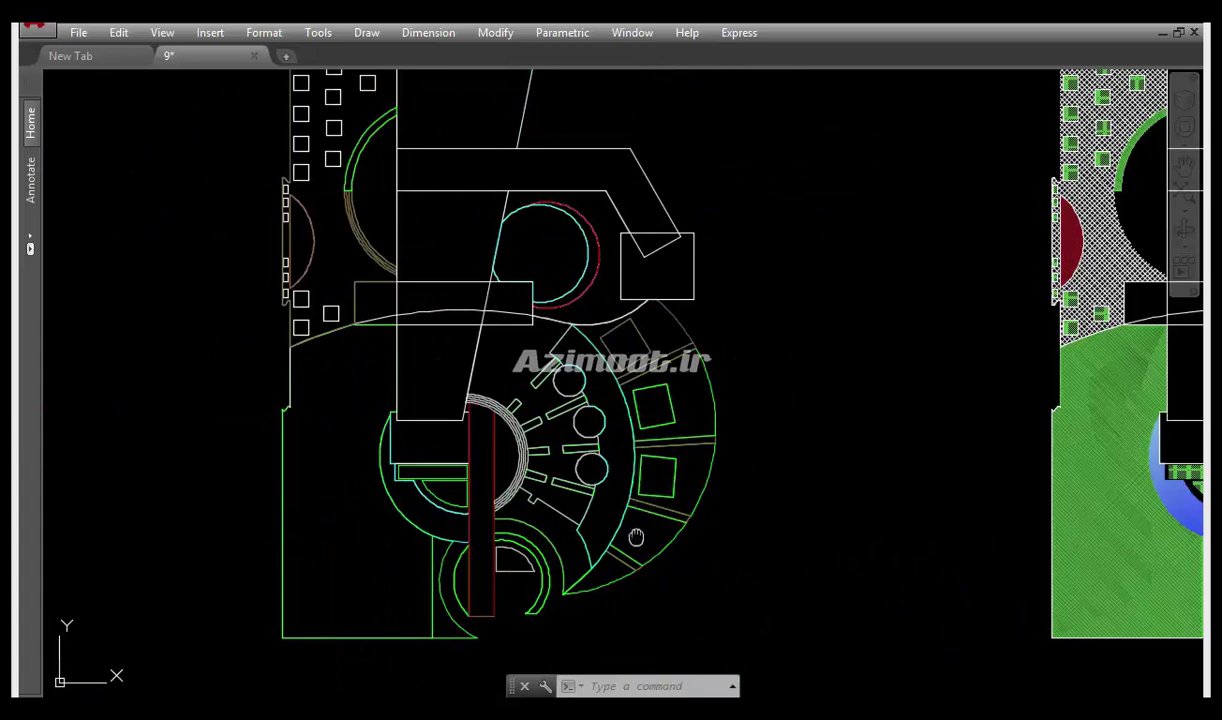
{"action": "middle_click_drag", "start_coordinate": [636, 537], "coordinate": [644, 585]}
{"action": "middle_click", "coordinate": [577, 268]}
{"action": "middle_click", "coordinate": [577, 268]}
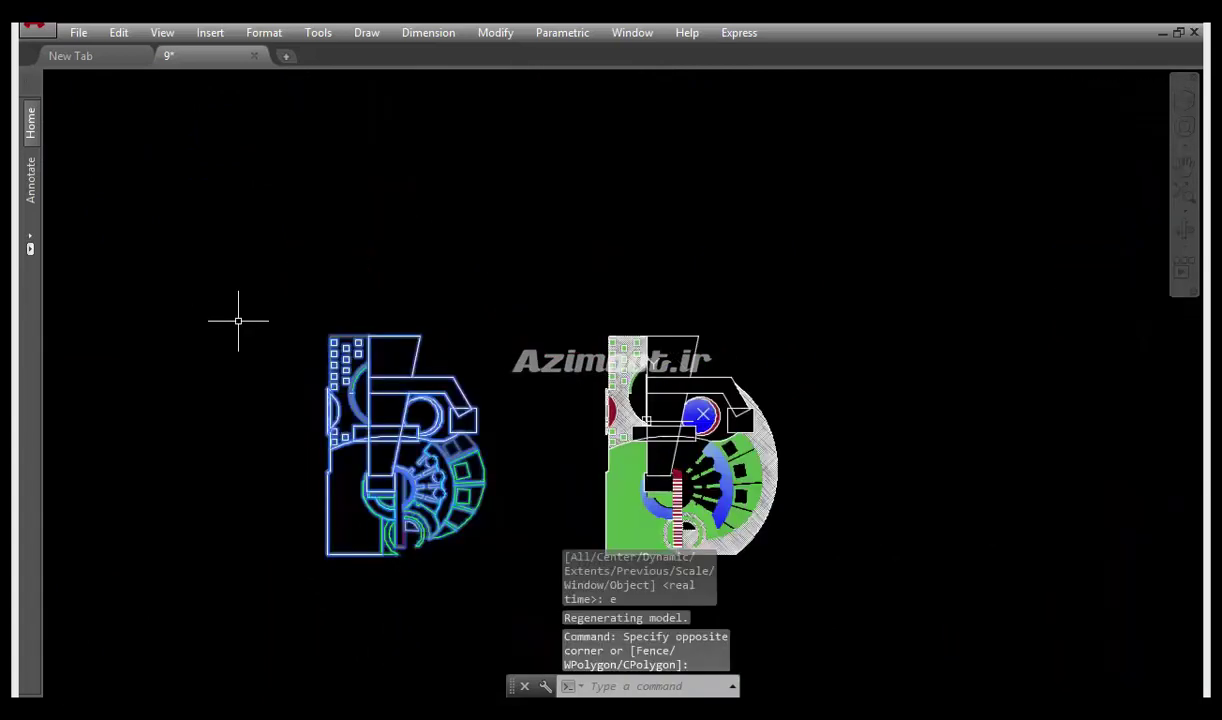
{"action": "scroll", "coordinate": [423, 581], "scroll_direction": "up", "scroll_amount": 4}
{"action": "middle_click_drag", "start_coordinate": [420, 589], "coordinate": [390, 637]}
{"action": "key", "text": "Escape"}
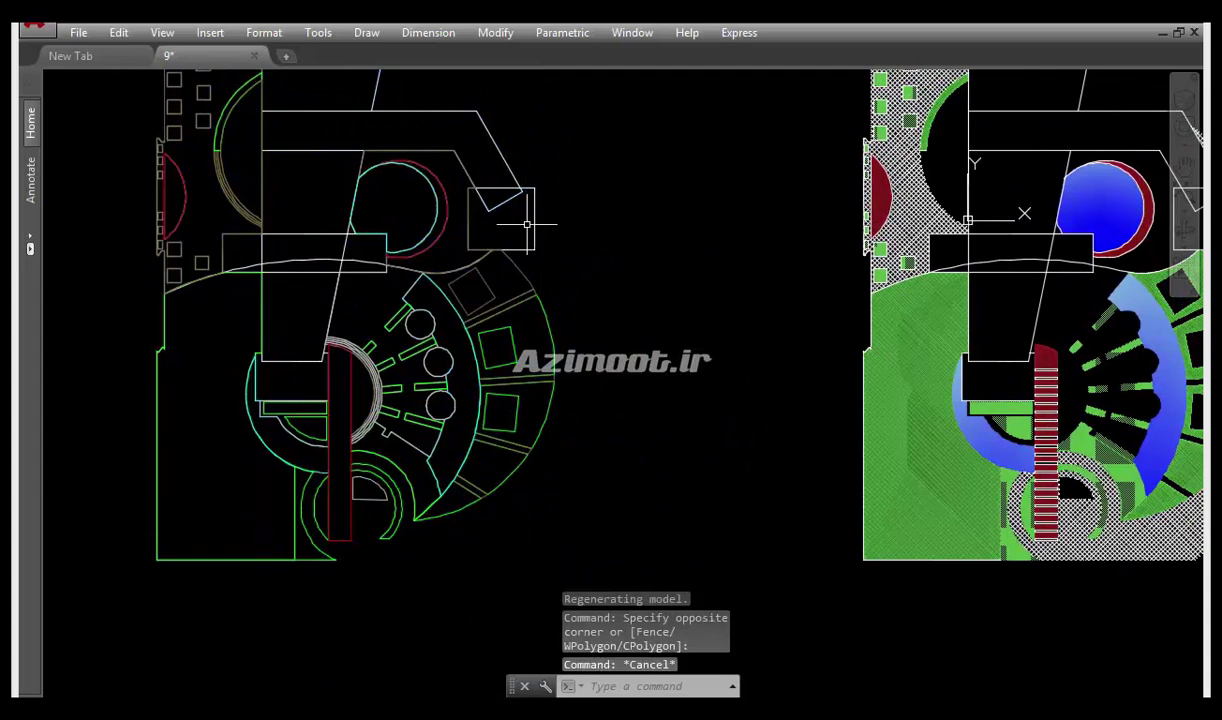
{"action": "middle_click_drag", "start_coordinate": [524, 376], "coordinate": [516, 413]}
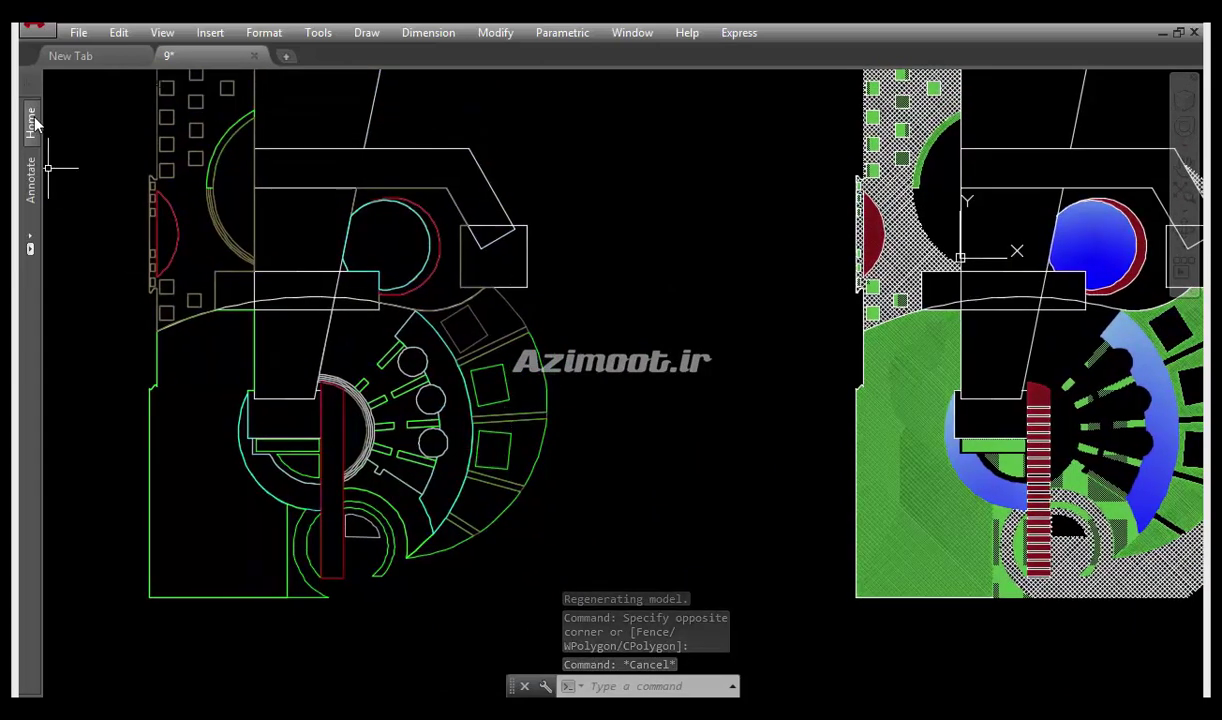
Turn on layer 1 and Layer1 from the Layers dropdown lightbulbs
{"action": "left_click", "coordinate": [30, 125]}
{"action": "left_click", "coordinate": [147, 383]}
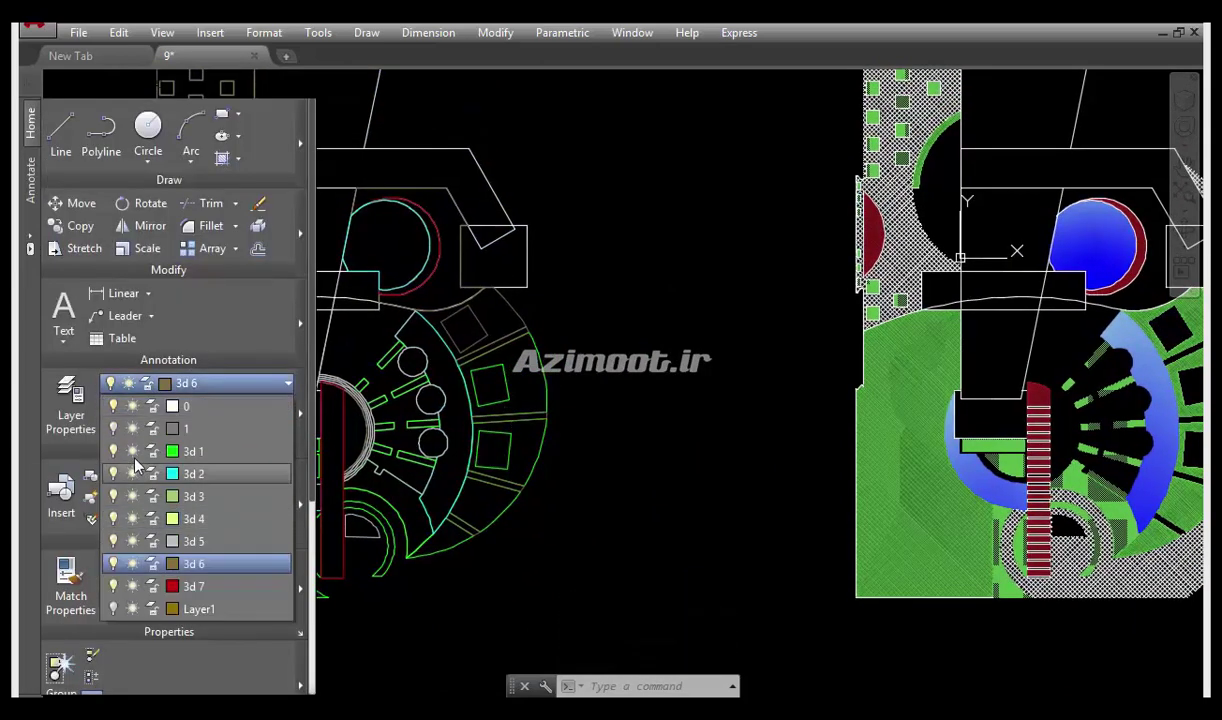
{"action": "left_click", "coordinate": [114, 429]}
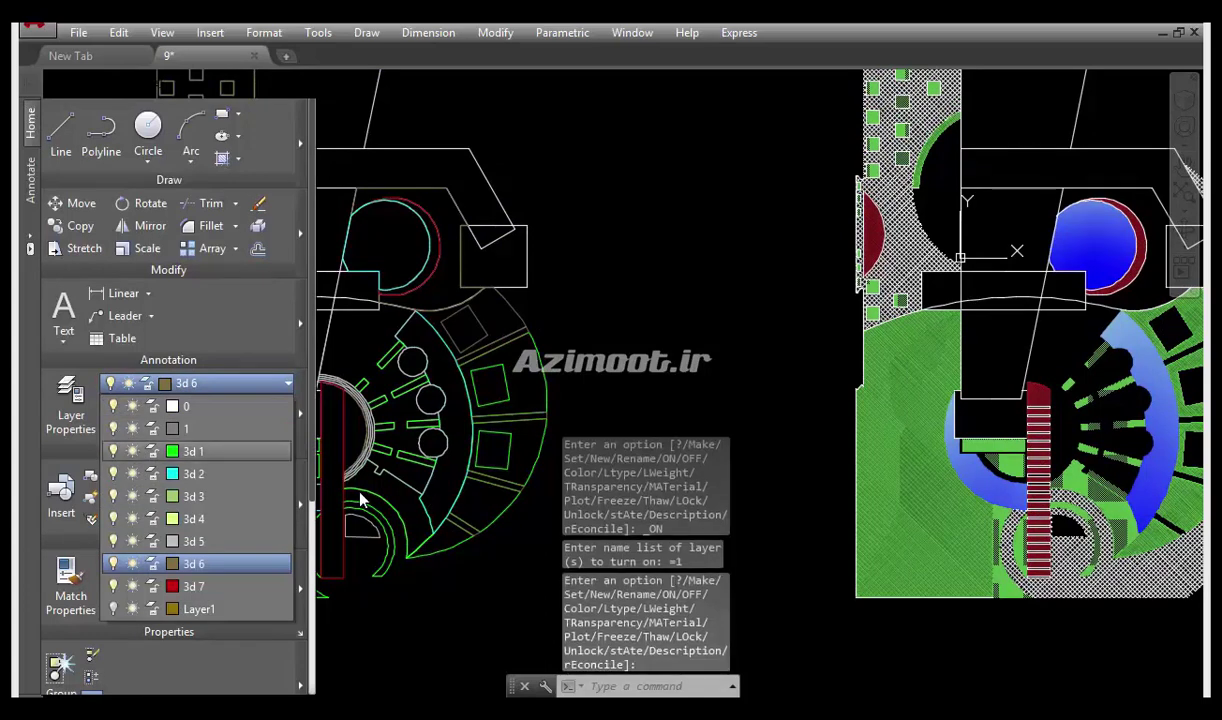
{"action": "left_click", "coordinate": [113, 609]}
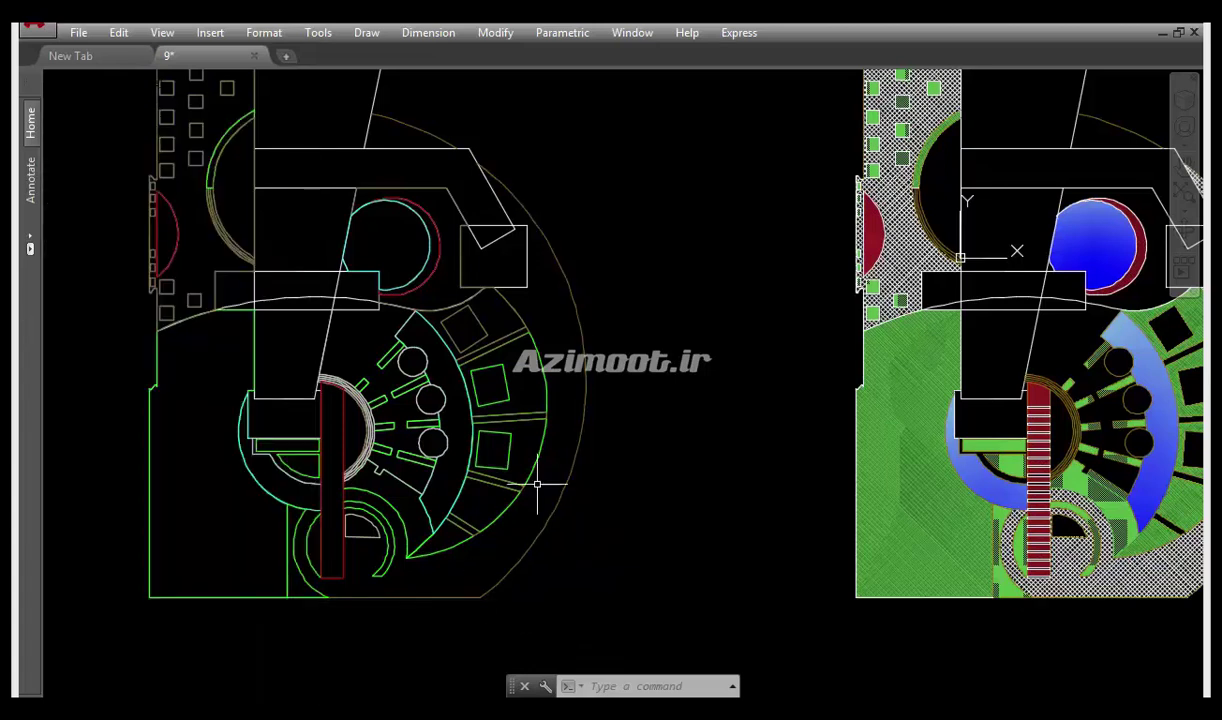
{"action": "scroll", "coordinate": [500, 556], "scroll_direction": "up", "scroll_amount": 2}
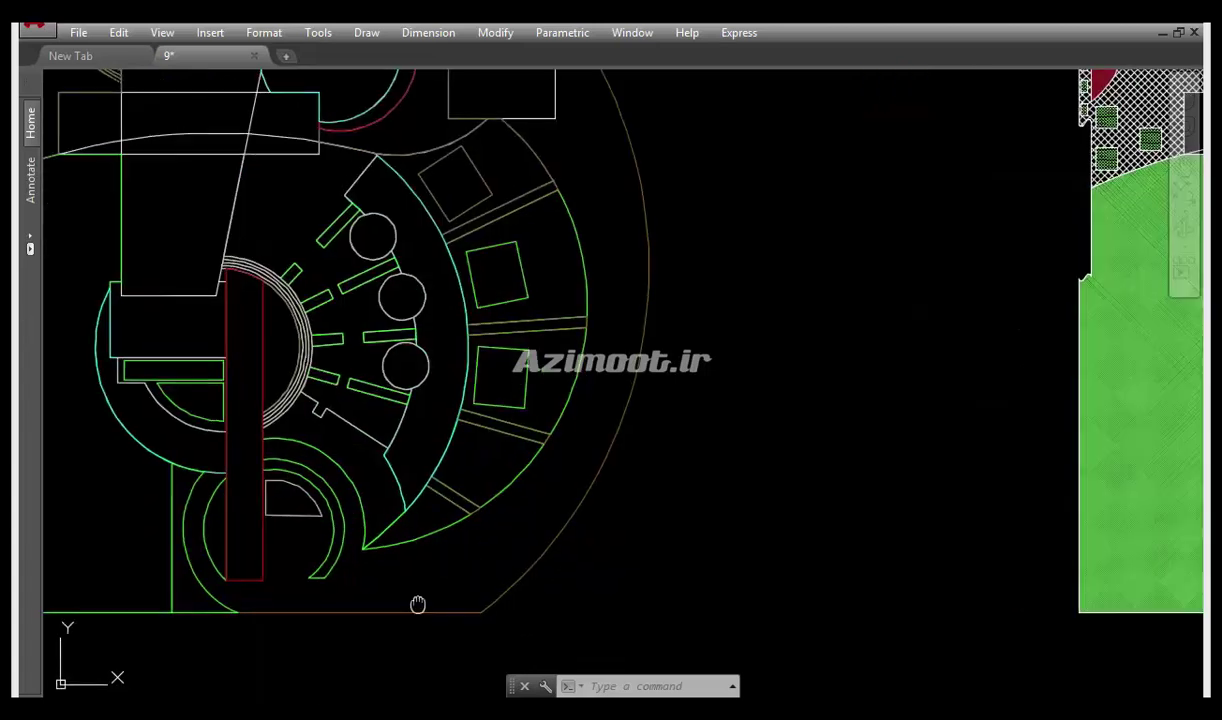
{"action": "scroll", "coordinate": [400, 628], "scroll_direction": "up", "scroll_amount": 1}
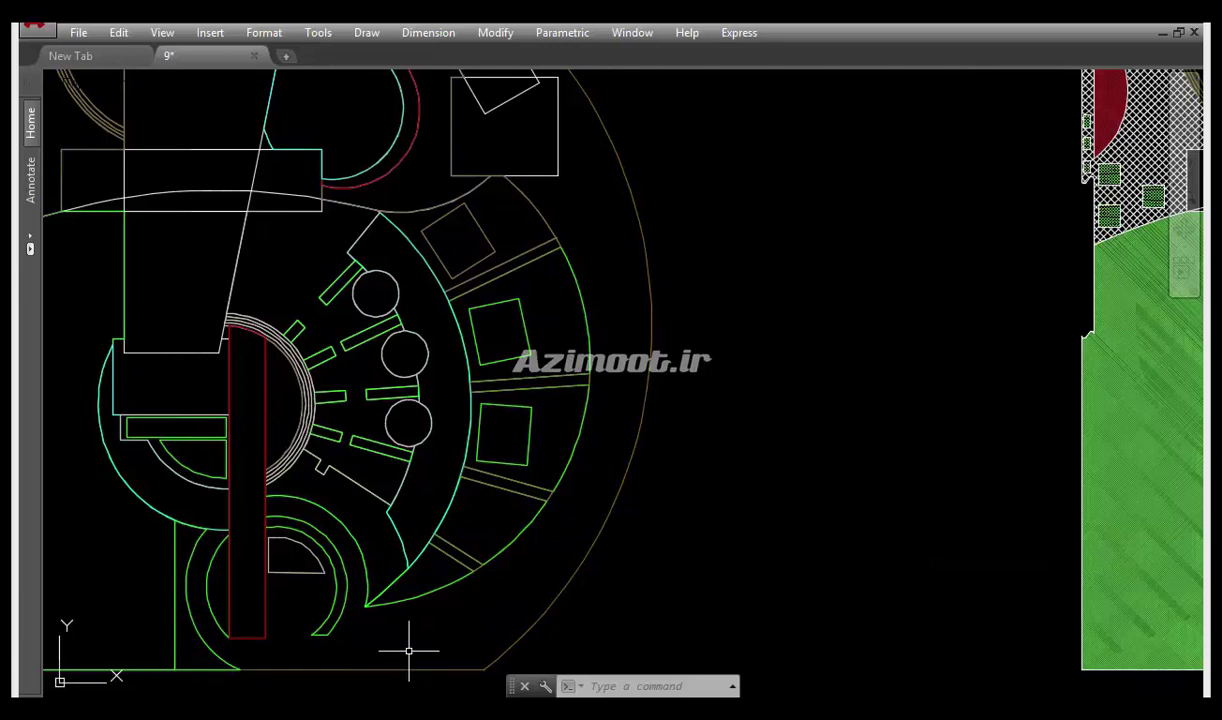
Create boundary polylines inside the outer ring area with BO
{"action": "type", "text": "bo"}
{"action": "key", "text": "Return"}
{"action": "left_click", "coordinate": [380, 16]}
{"action": "left_click", "coordinate": [410, 636]}
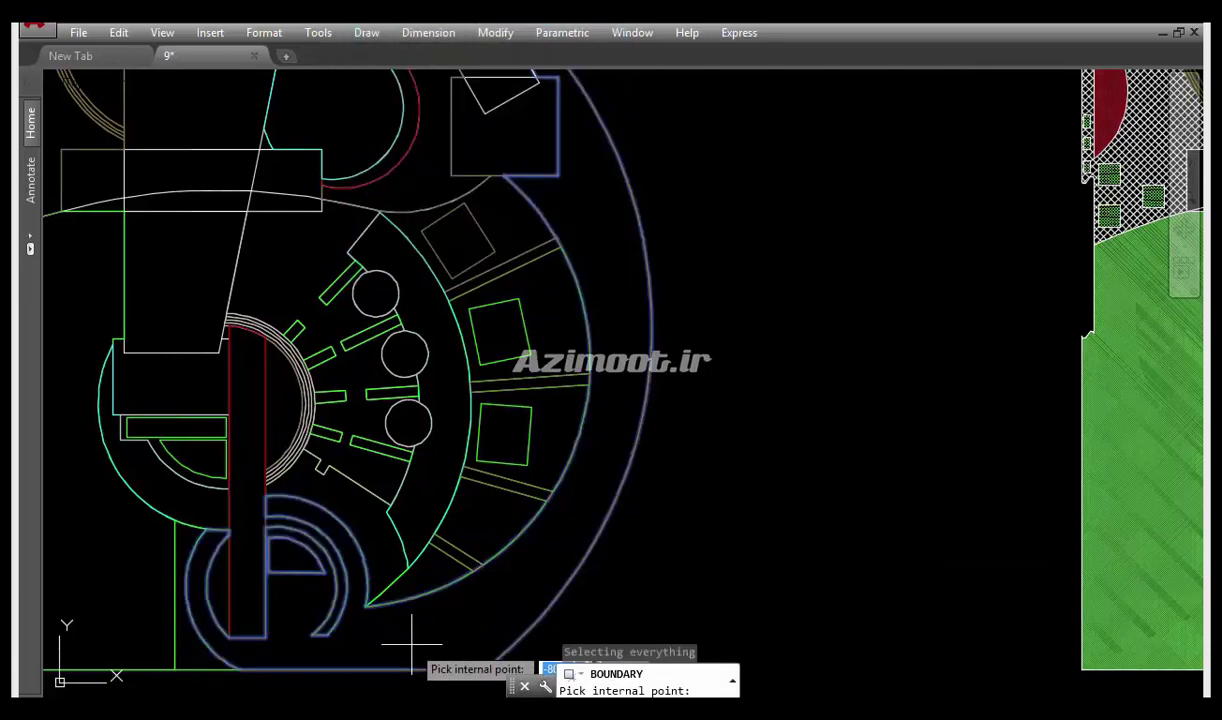
{"action": "key", "text": "Return"}
{"action": "scroll", "coordinate": [397, 655], "scroll_direction": "down", "scroll_amount": 1}
{"action": "scroll", "coordinate": [530, 505], "scroll_direction": "down", "scroll_amount": 1}
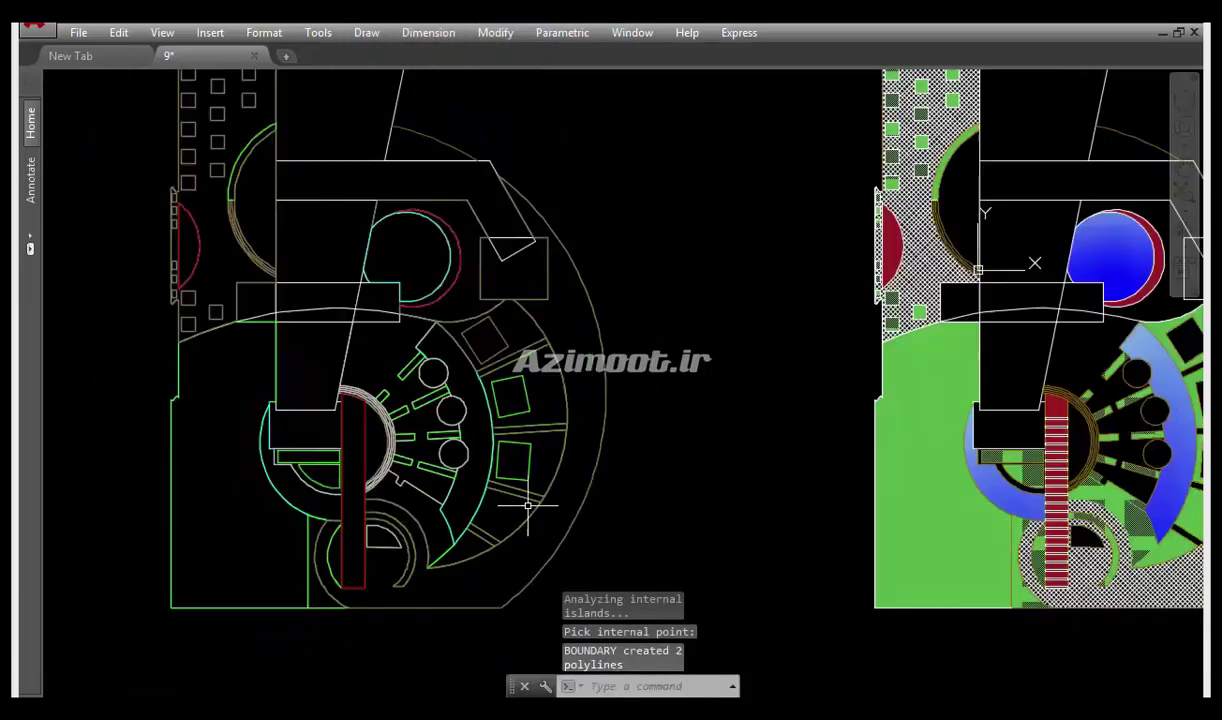
Turn Layer1 off again from the Layers dropdown
{"action": "left_click", "coordinate": [30, 122]}
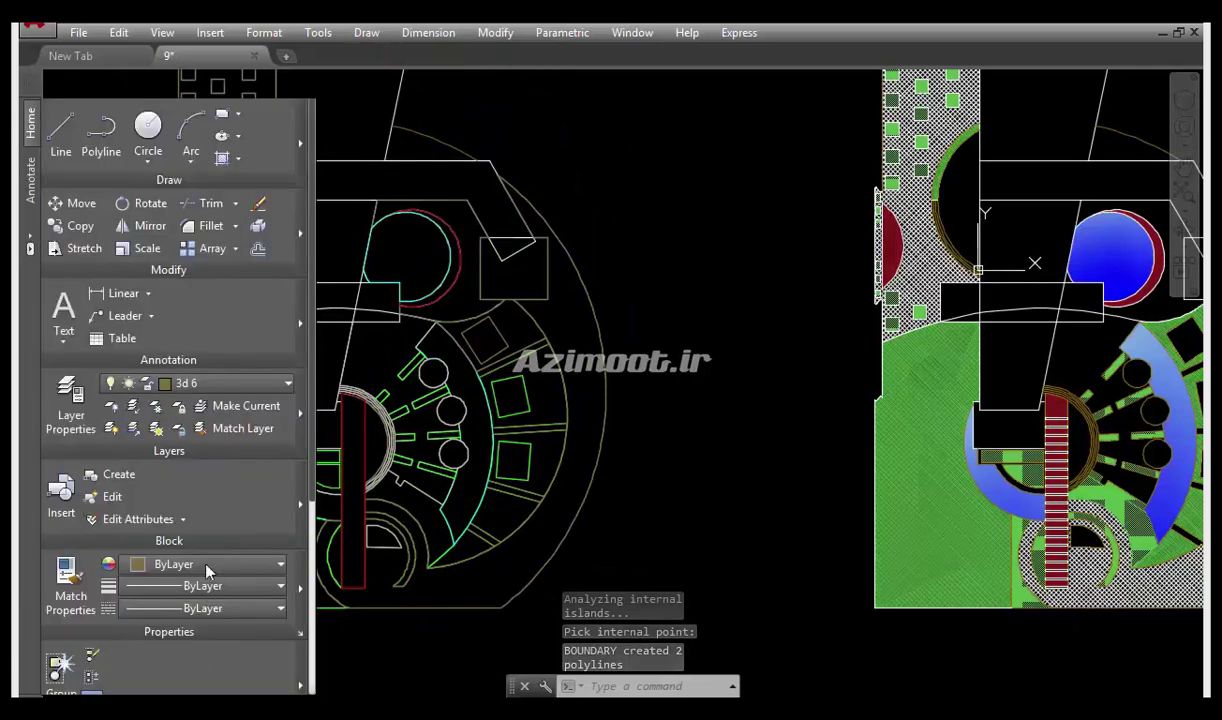
{"action": "left_click", "coordinate": [228, 385]}
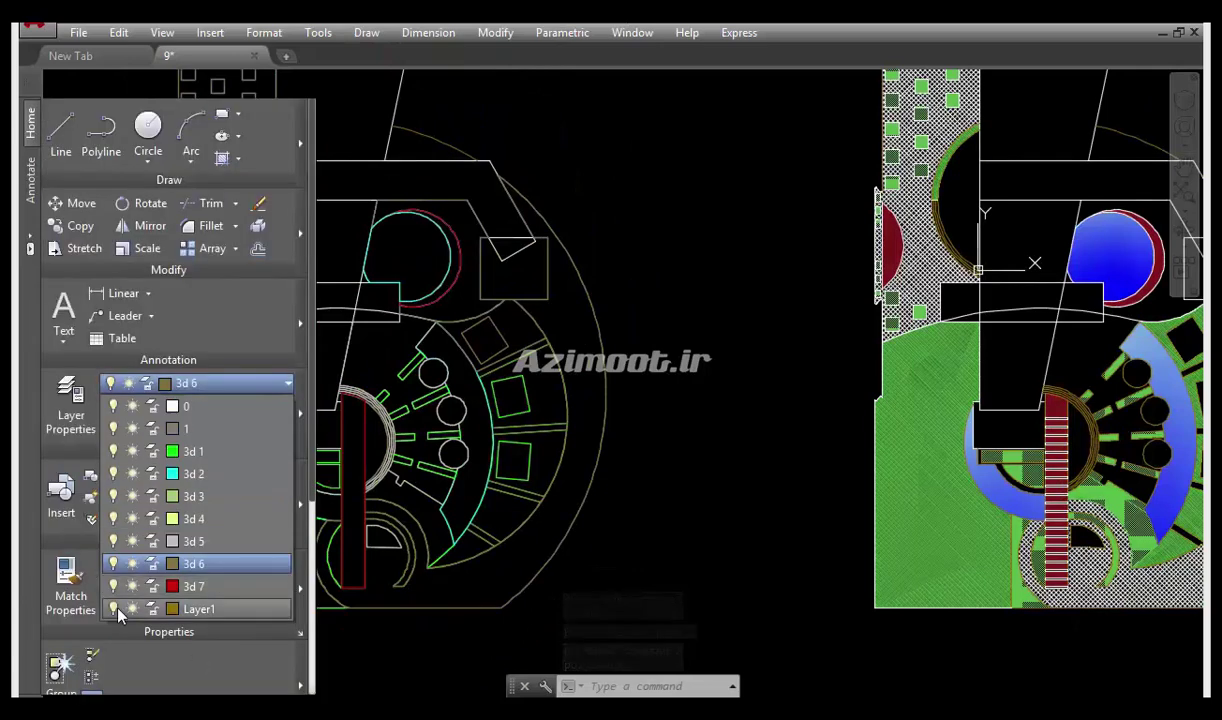
{"action": "left_click", "coordinate": [112, 609]}
{"action": "scroll", "coordinate": [742, 275], "scroll_direction": "down", "scroll_amount": 3}
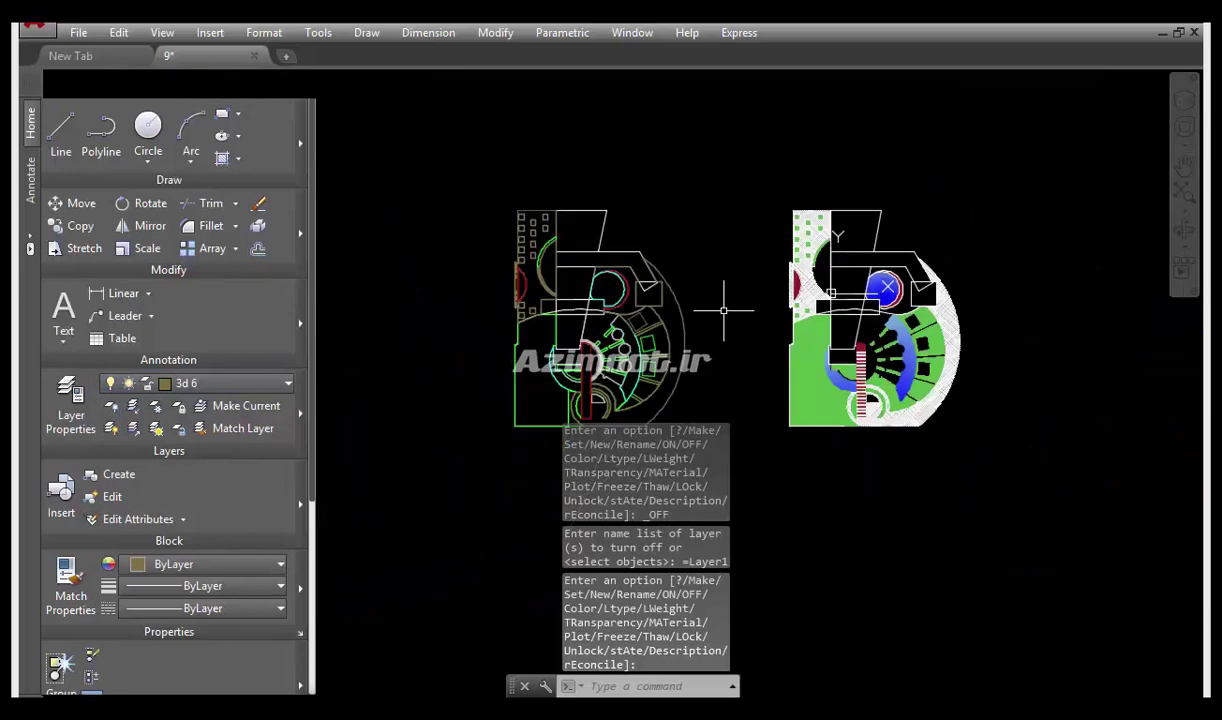
{"action": "scroll", "coordinate": [723, 300], "scroll_direction": "up", "scroll_amount": 2}
Window-select the left plan's linework for WBLOCK export
{"action": "left_click", "coordinate": [557, 563]}
{"action": "left_click", "coordinate": [166, 72]}
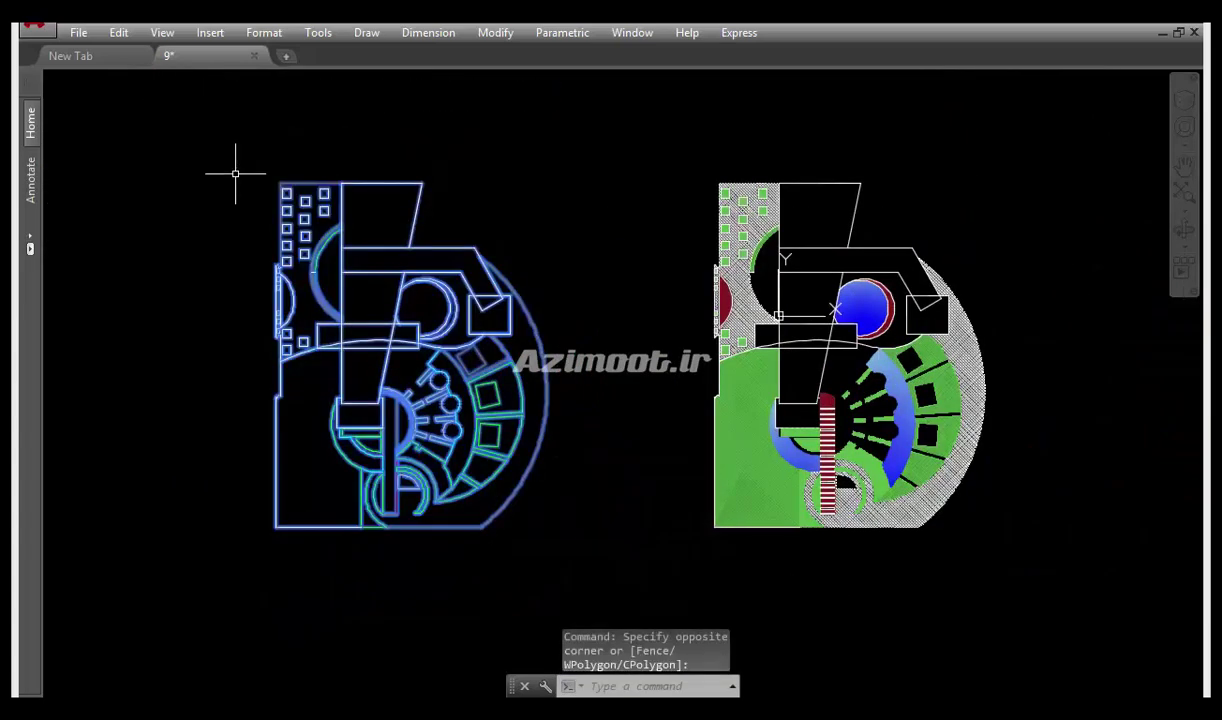
{"action": "type", "text": "w"}
{"action": "key", "text": "Return"}
Save the selected linework via WBLOCK as Desktop\9-1.dwg with insert units Meters
{"action": "left_click", "coordinate": [811, 454]}
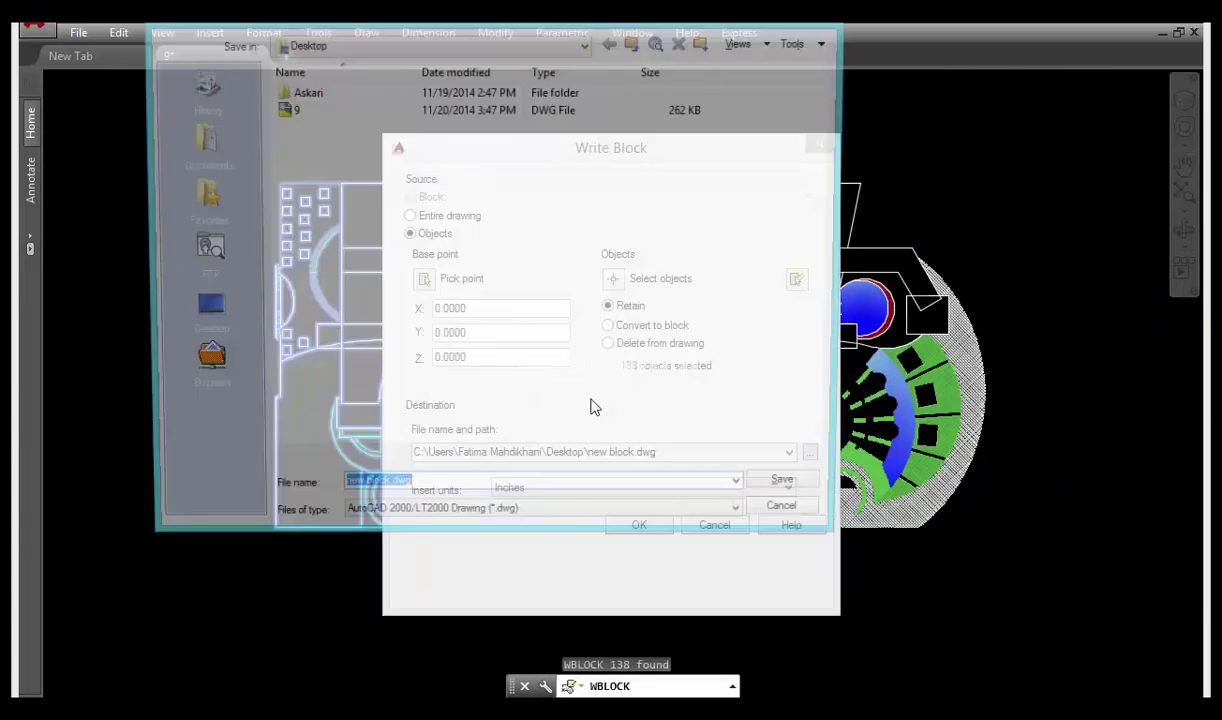
{"action": "left_click", "coordinate": [292, 111]}
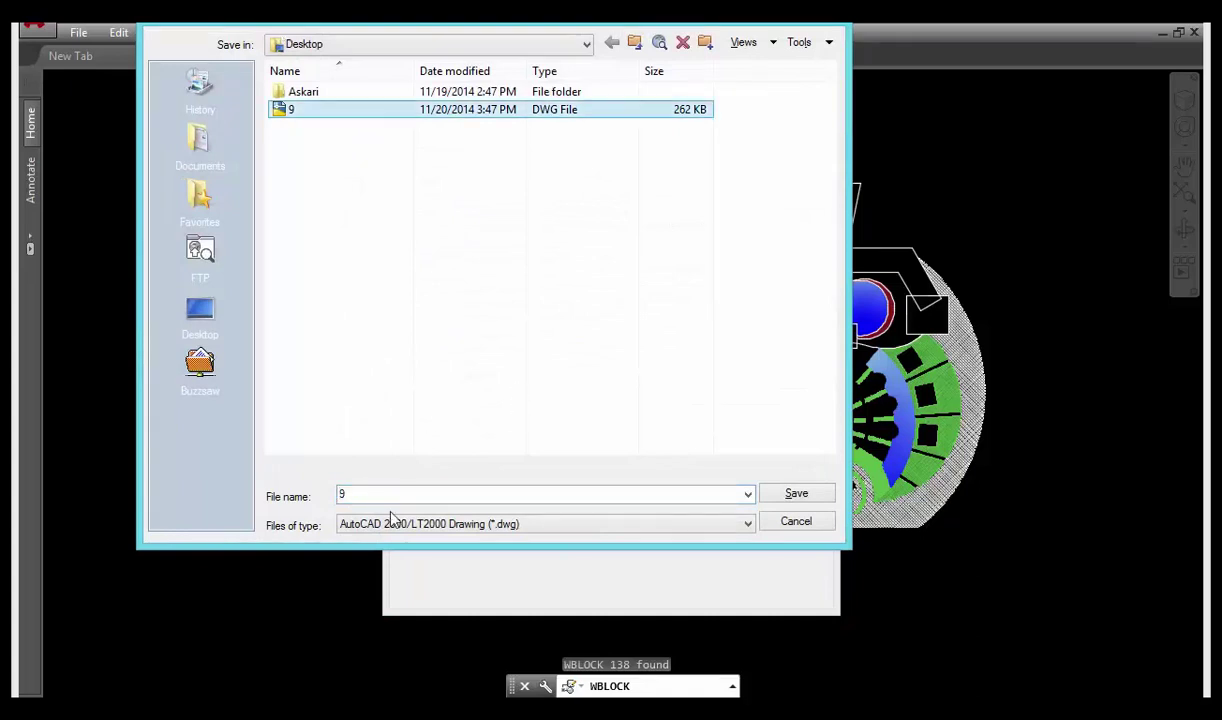
{"action": "double_click", "coordinate": [479, 497]}
{"action": "type", "text": "-1"}
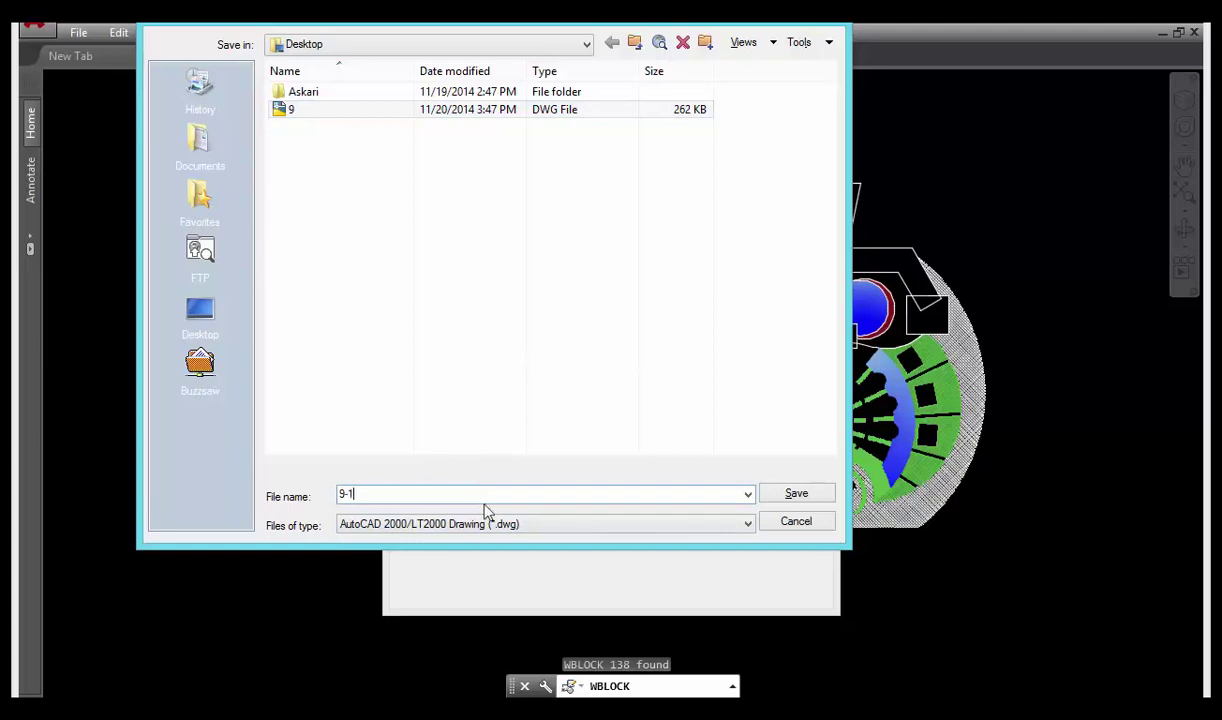
{"action": "left_click", "coordinate": [796, 493]}
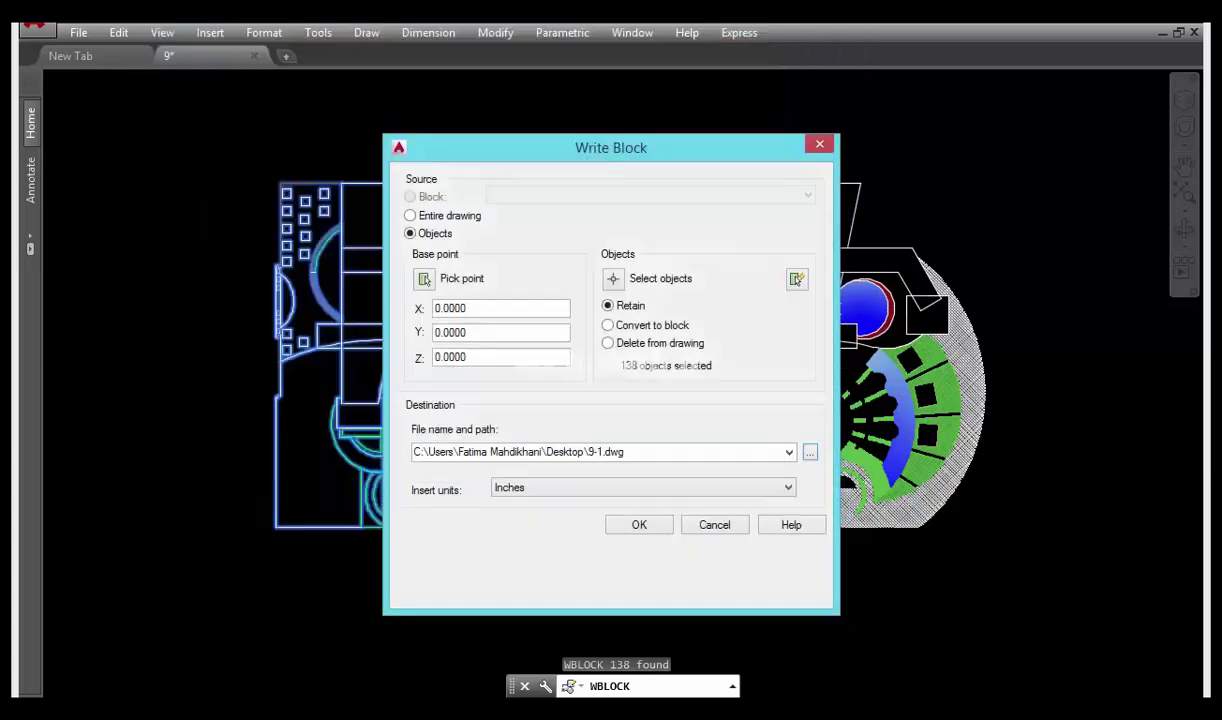
{"action": "left_click", "coordinate": [646, 486]}
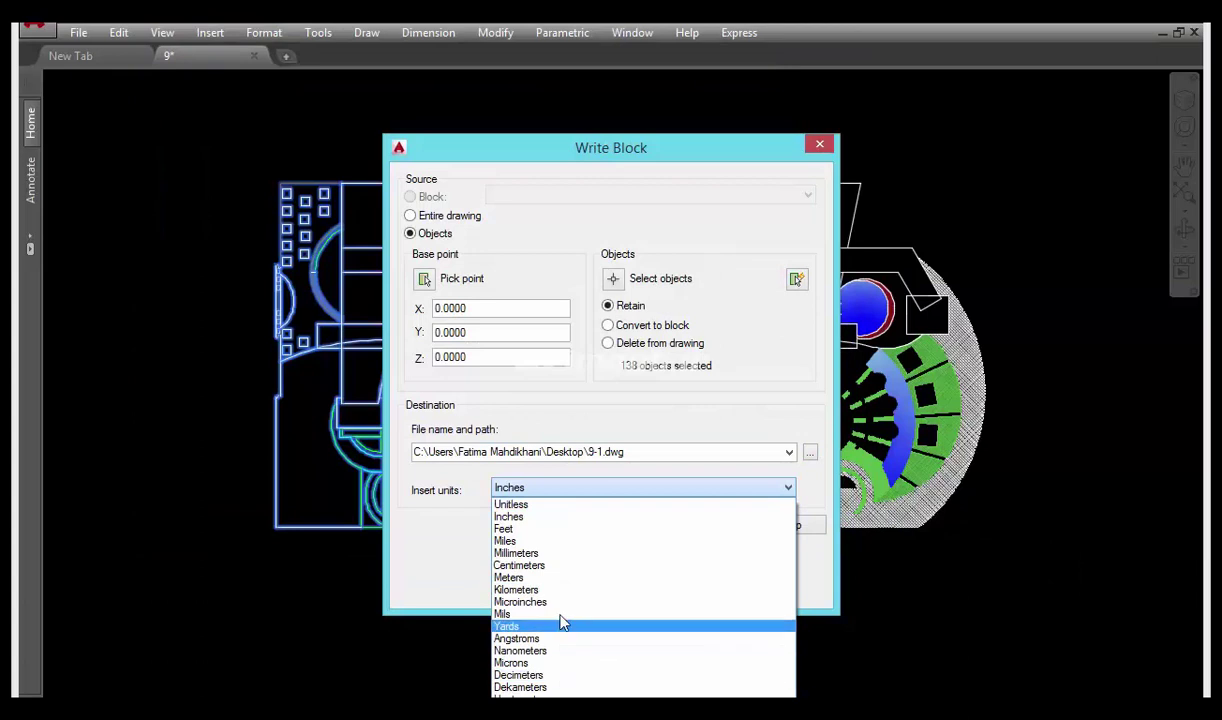
{"action": "left_click", "coordinate": [556, 583]}
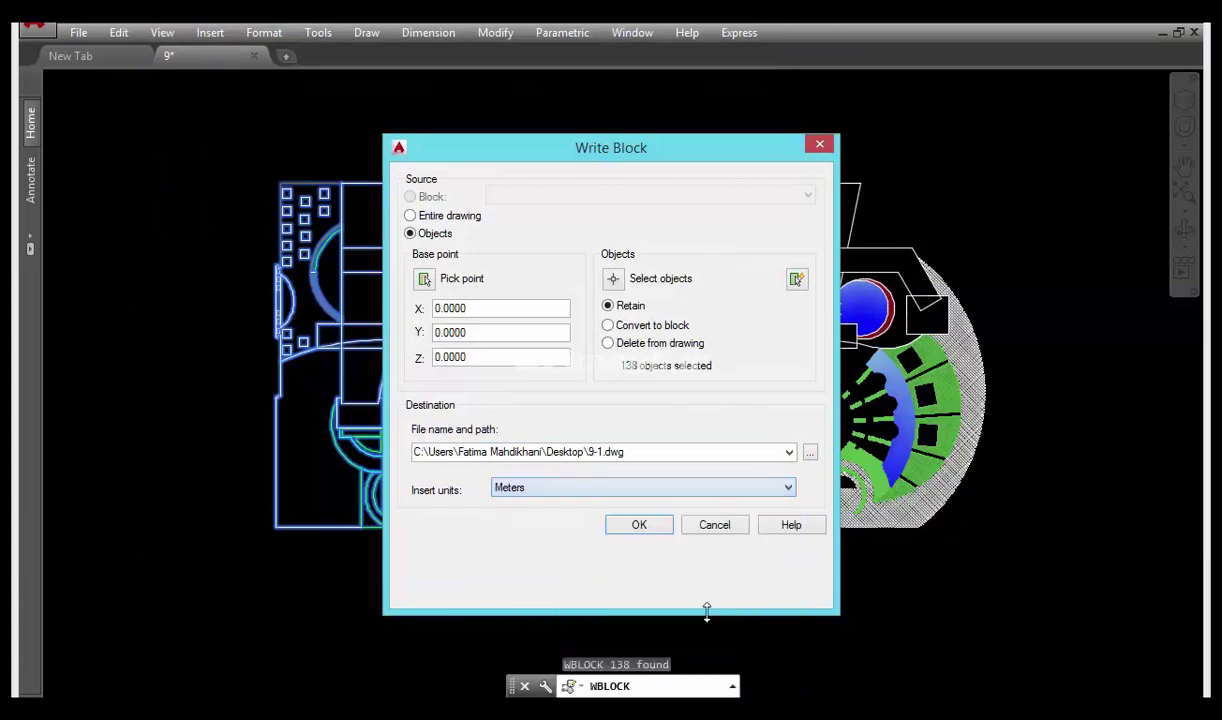
{"action": "left_click", "coordinate": [640, 527]}
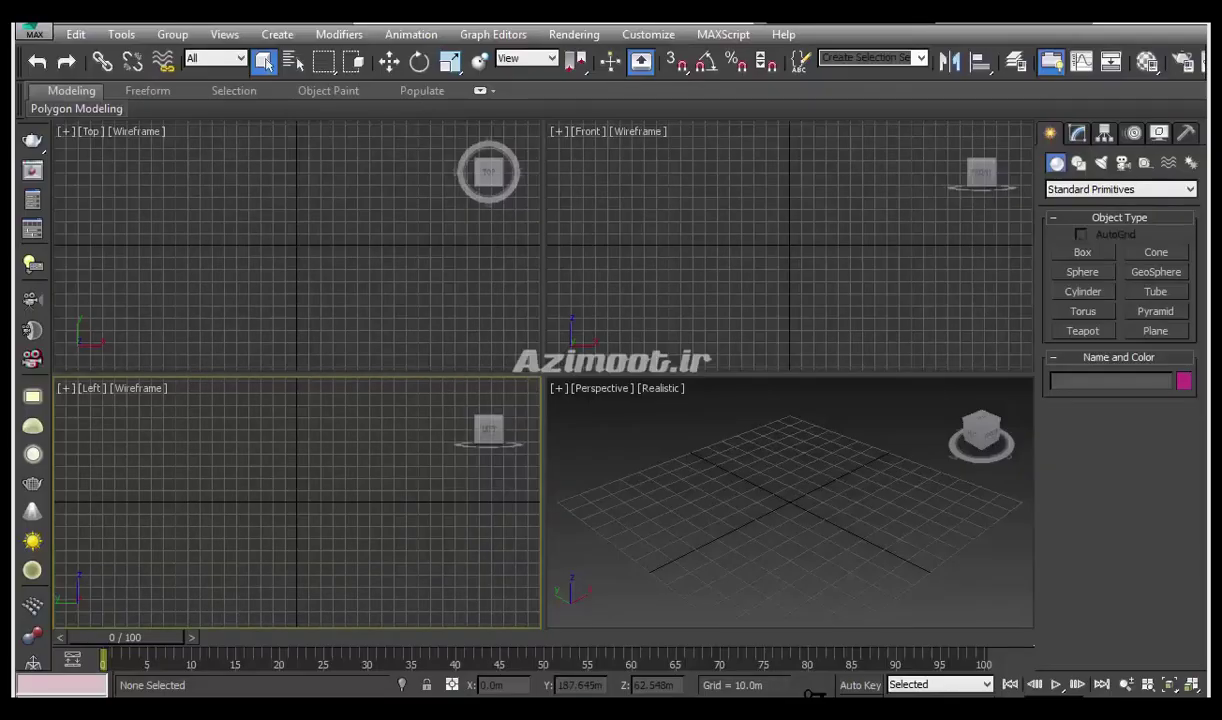
Import Desktop\9-1.dwg into 3ds Max with Rescale off and Curve steps 5
{"action": "left_click", "coordinate": [31, 36]}
{"action": "mouse_move", "coordinate": [83, 279]}
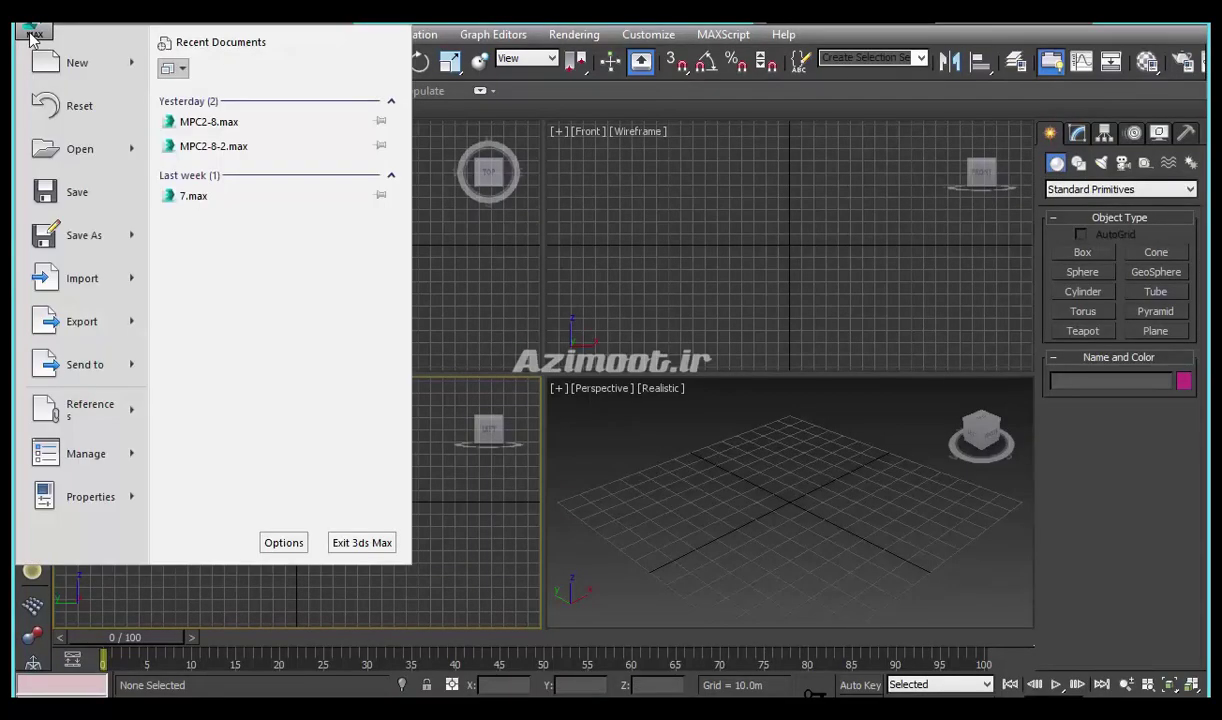
{"action": "left_click", "coordinate": [77, 292]}
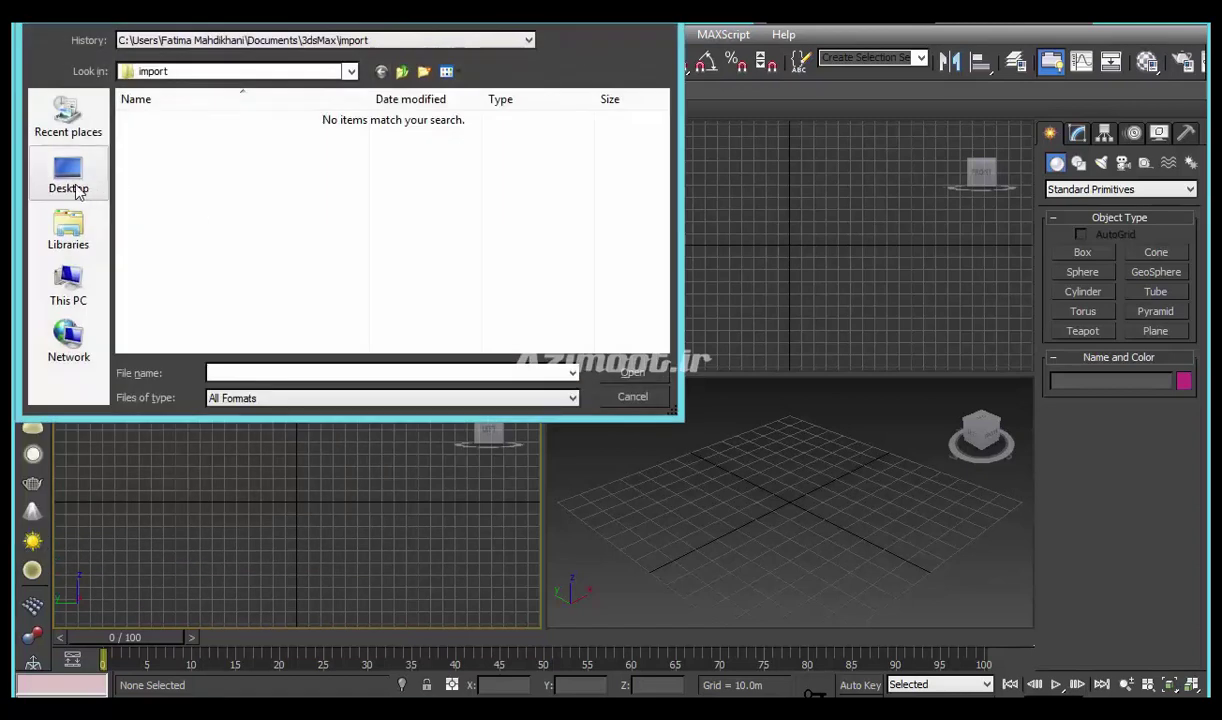
{"action": "left_click", "coordinate": [70, 180]}
{"action": "double_click", "coordinate": [412, 258]}
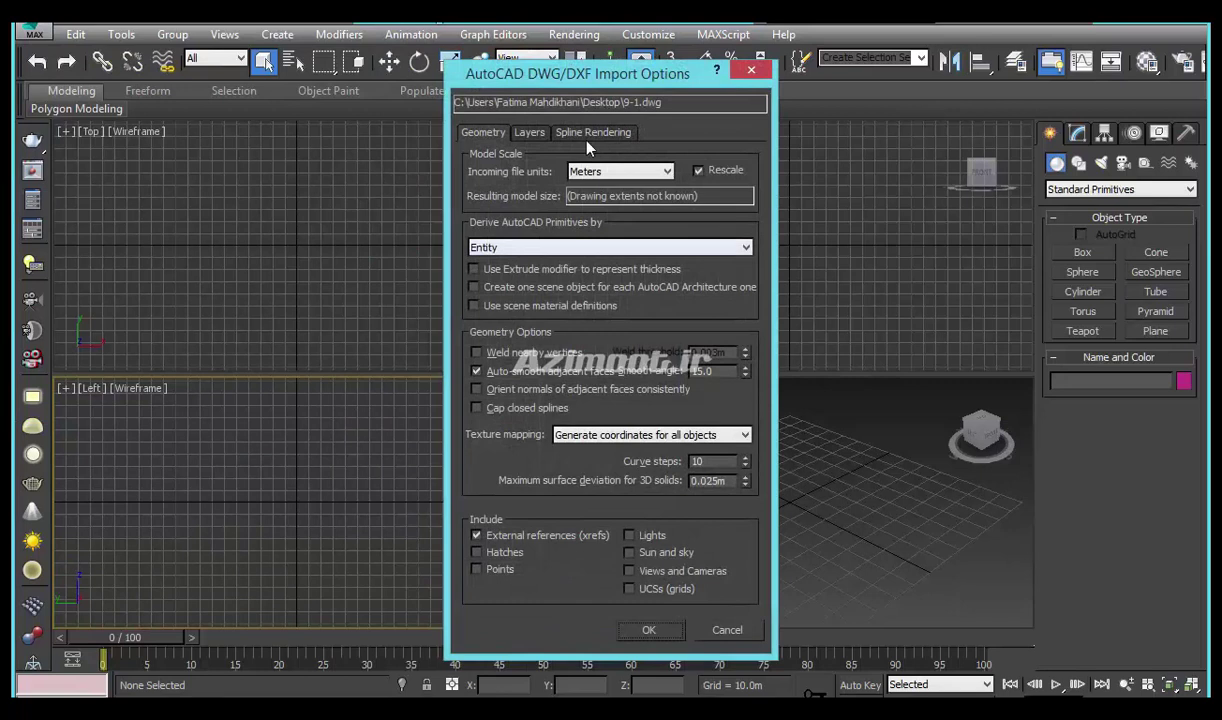
{"action": "left_click", "coordinate": [715, 176]}
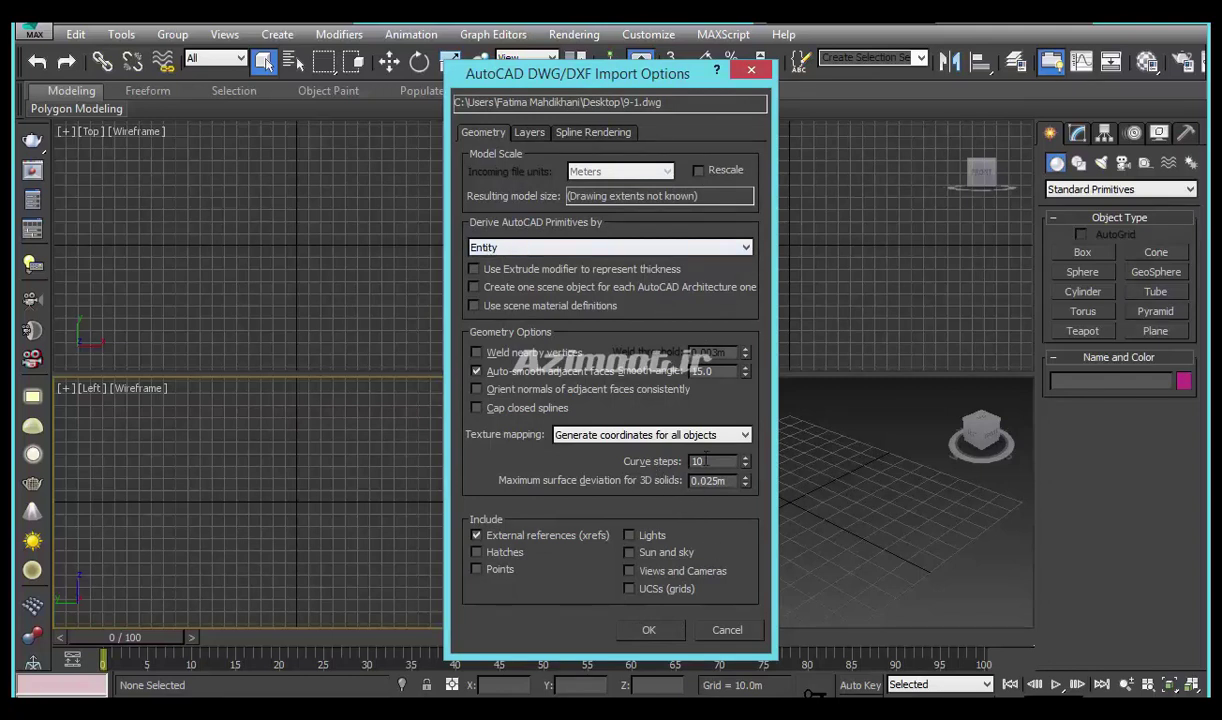
{"action": "left_click_drag", "start_coordinate": [710, 461], "coordinate": [662, 468]}
{"action": "left_click", "coordinate": [660, 630]}
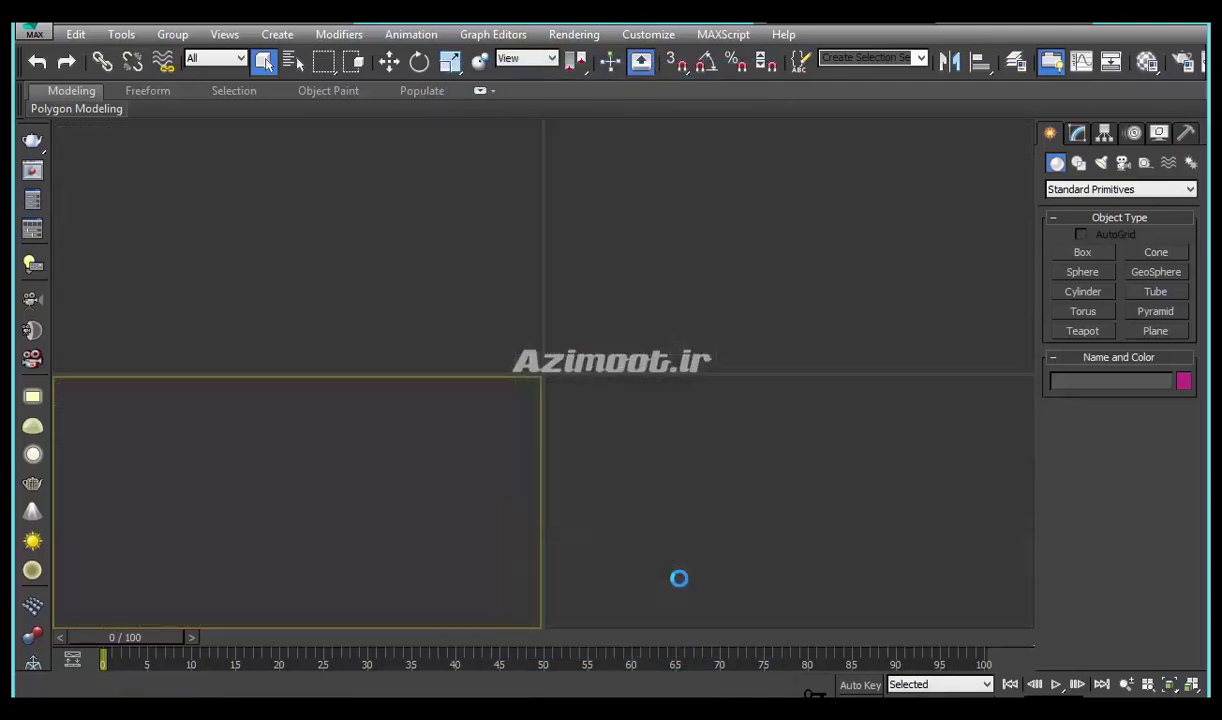
Group all imported shapes as Group001 and zero its X and Y position
{"action": "left_click", "coordinate": [337, 242]}
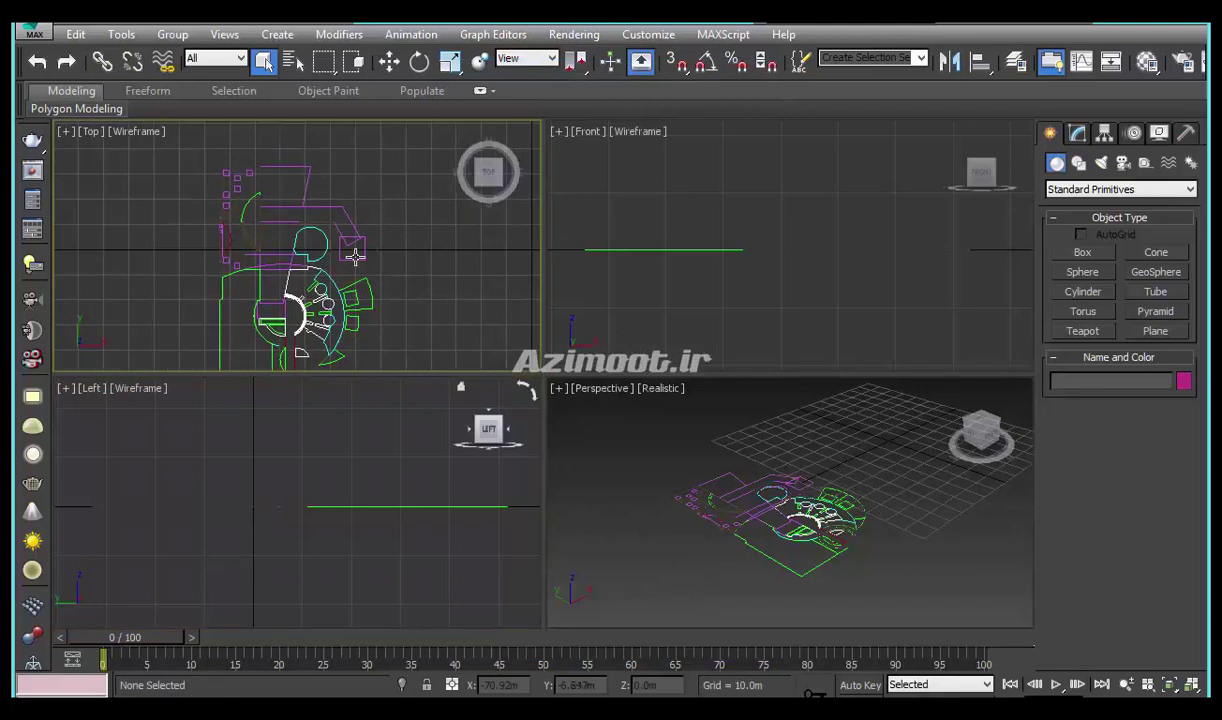
{"action": "scroll", "coordinate": [330, 170], "scroll_direction": "down", "scroll_amount": 3}
{"action": "left_click_drag", "start_coordinate": [357, 152], "coordinate": [229, 330]}
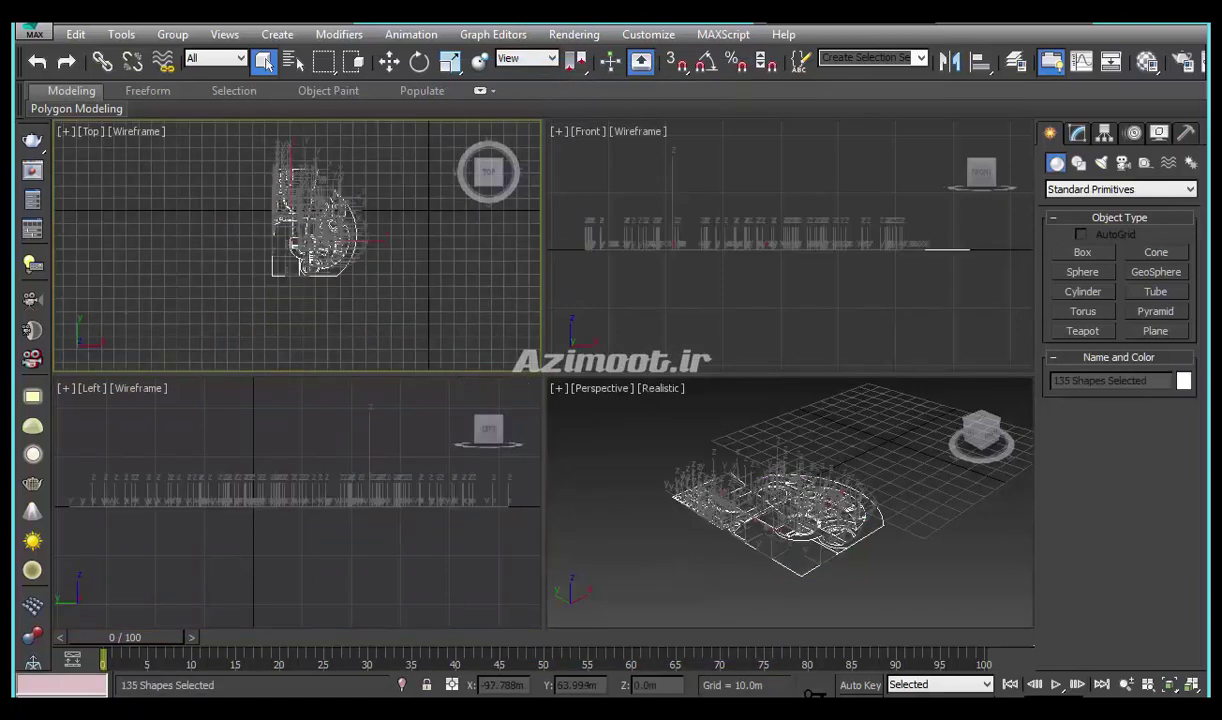
{"action": "left_click", "coordinate": [165, 35]}
{"action": "left_click", "coordinate": [192, 52]}
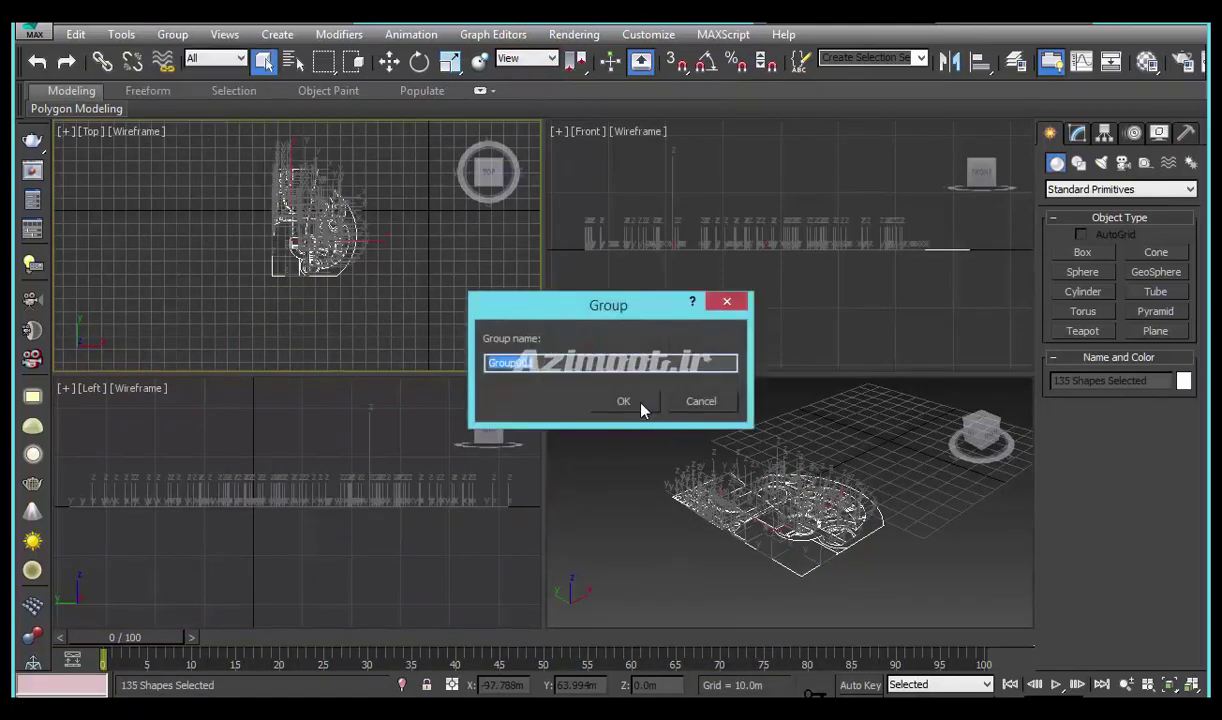
{"action": "left_click", "coordinate": [620, 402]}
{"action": "key", "text": "w"}
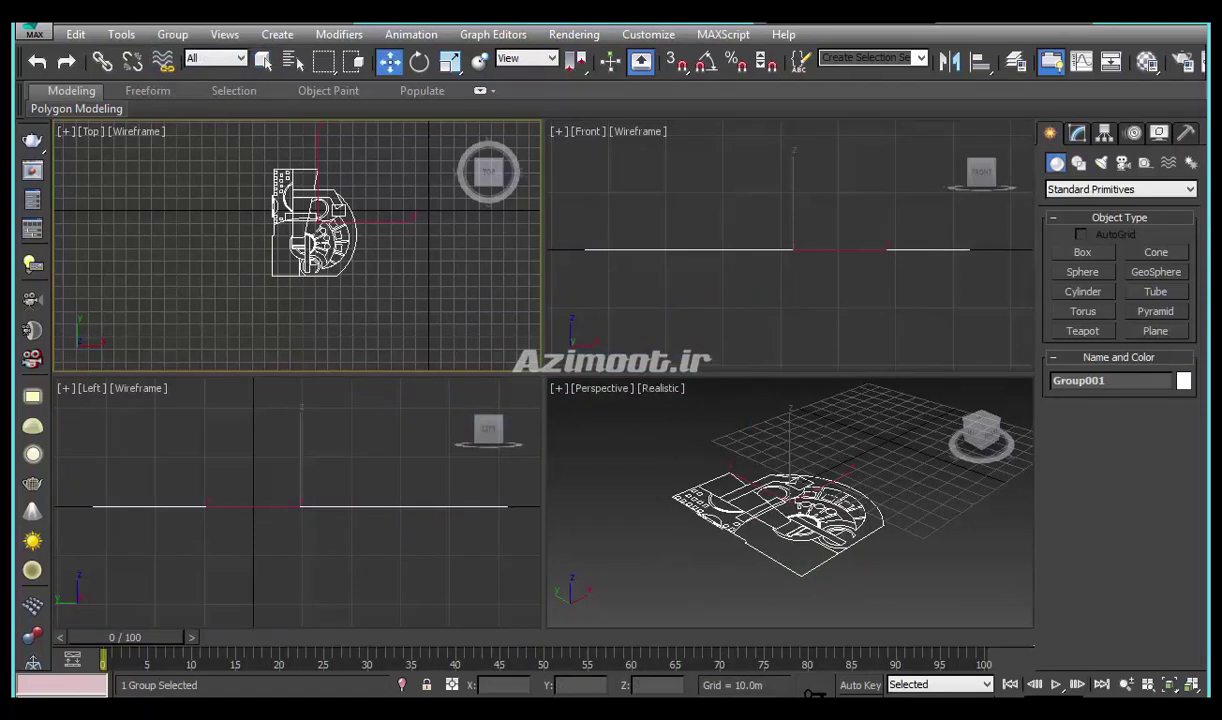
{"action": "right_click", "coordinate": [536, 685]}
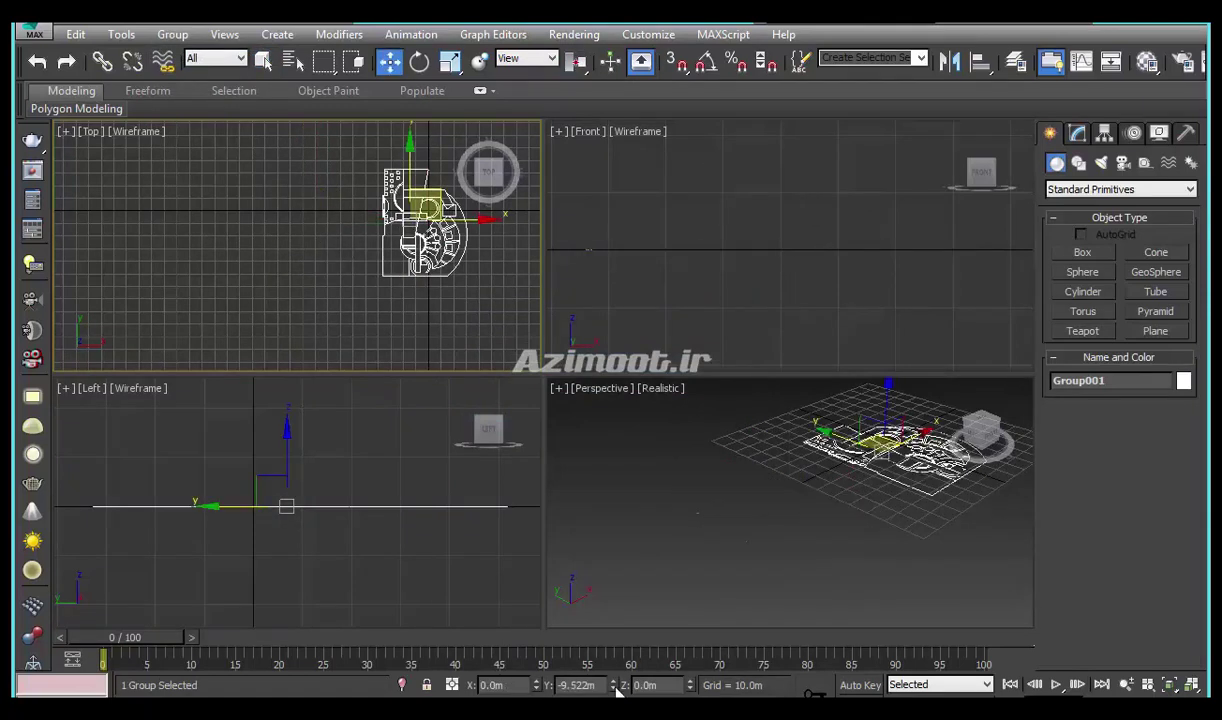
{"action": "right_click", "coordinate": [613, 686]}
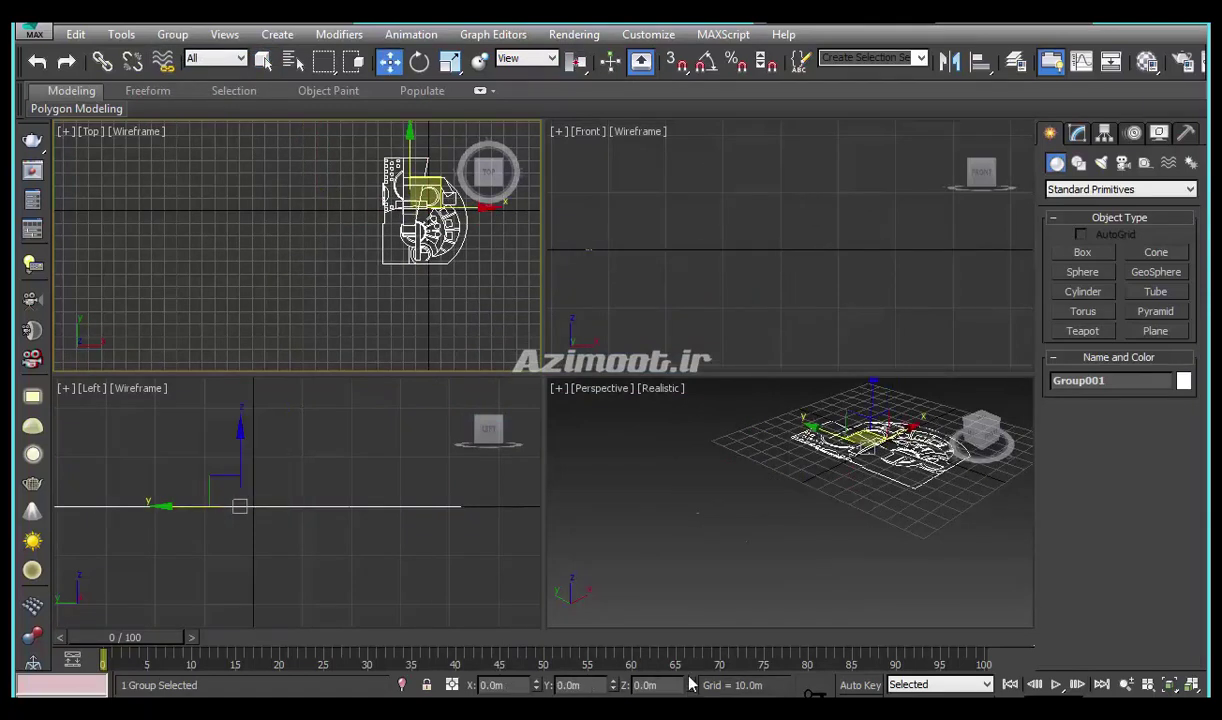
Maximize the Top view, hide the grid, and open Group001 for editing
{"action": "scroll", "coordinate": [650, 579], "scroll_direction": "up", "scroll_amount": 3}
{"action": "middle_click_drag", "start_coordinate": [650, 579], "coordinate": [712, 557], "text": "alt"}
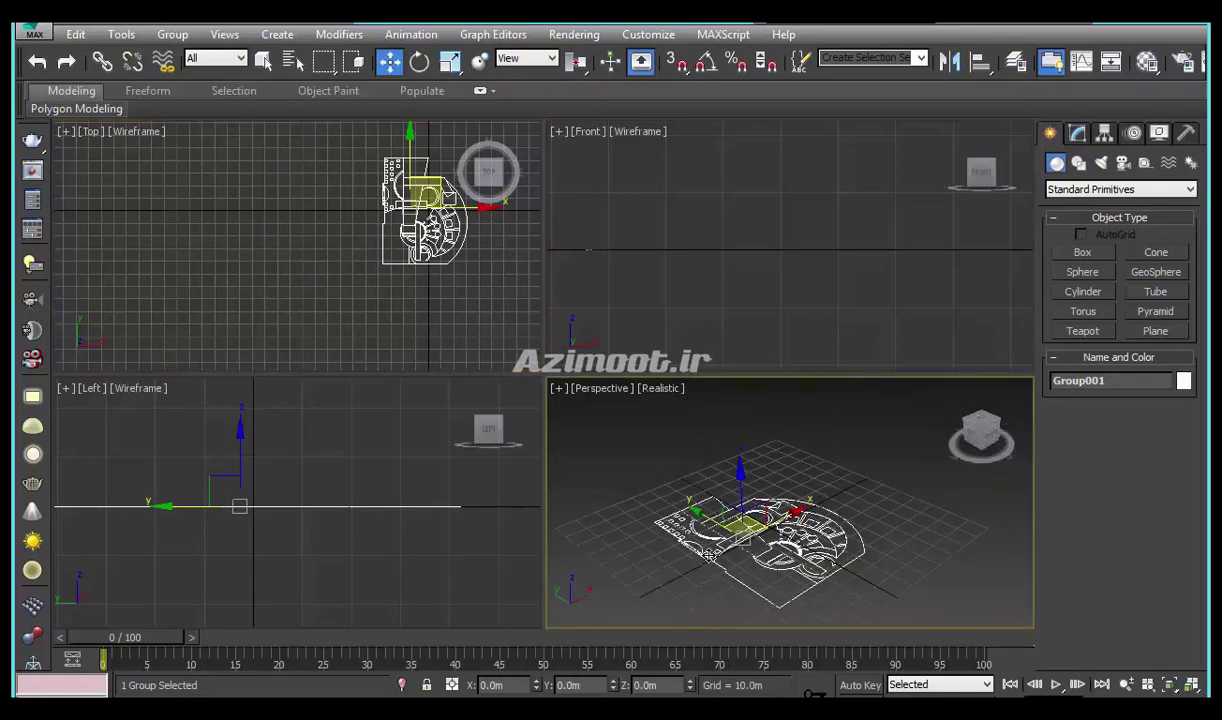
{"action": "key", "text": "alt+w"}
{"action": "key", "text": "t"}
{"action": "scroll", "coordinate": [557, 482], "scroll_direction": "up", "scroll_amount": 4}
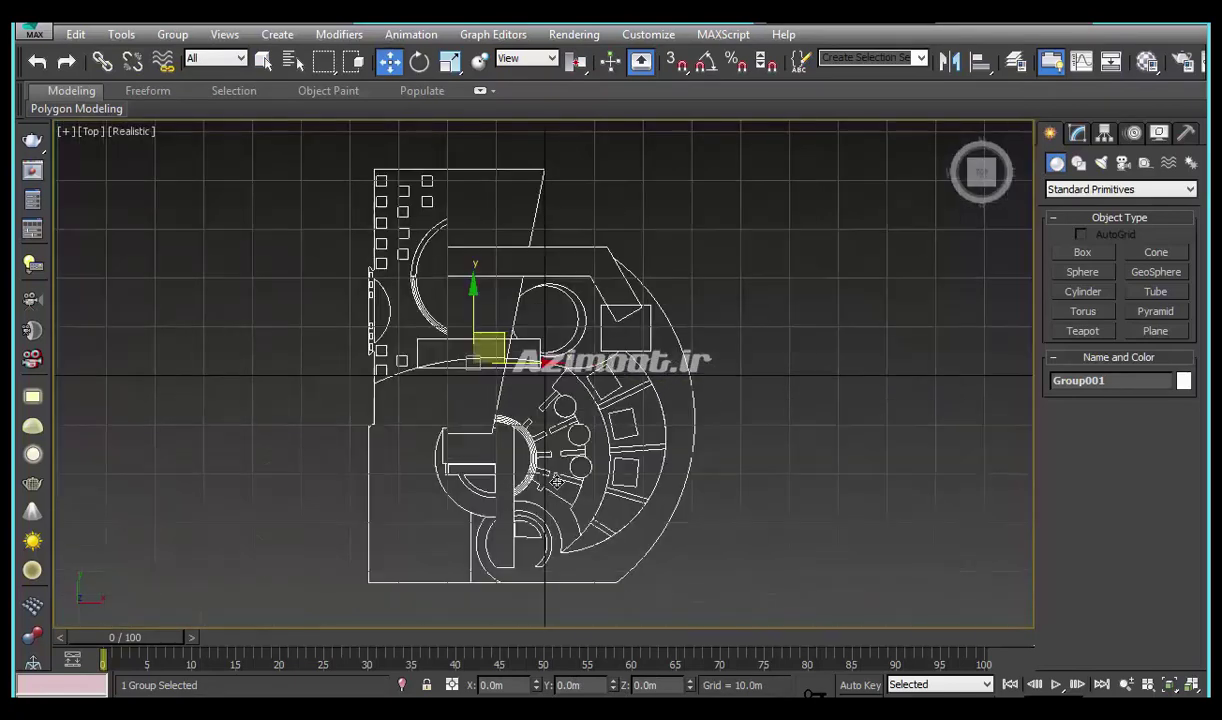
{"action": "key", "text": "g"}
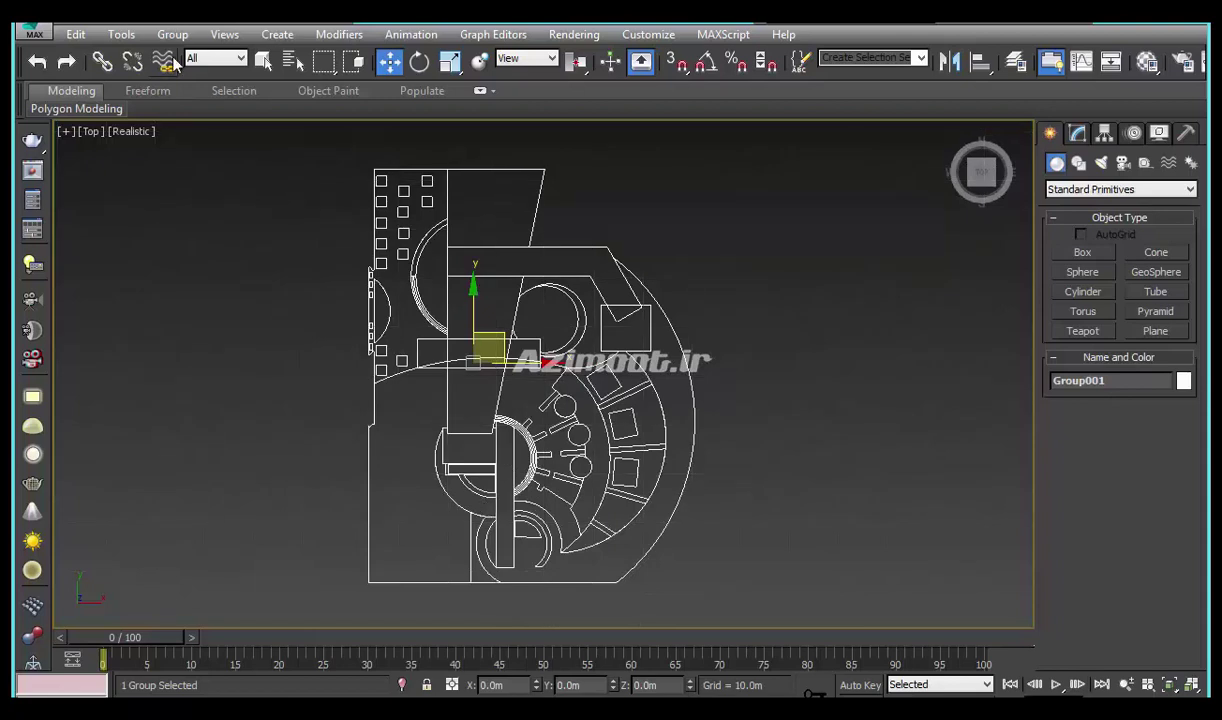
{"action": "left_click", "coordinate": [172, 34]}
{"action": "left_click", "coordinate": [185, 104]}
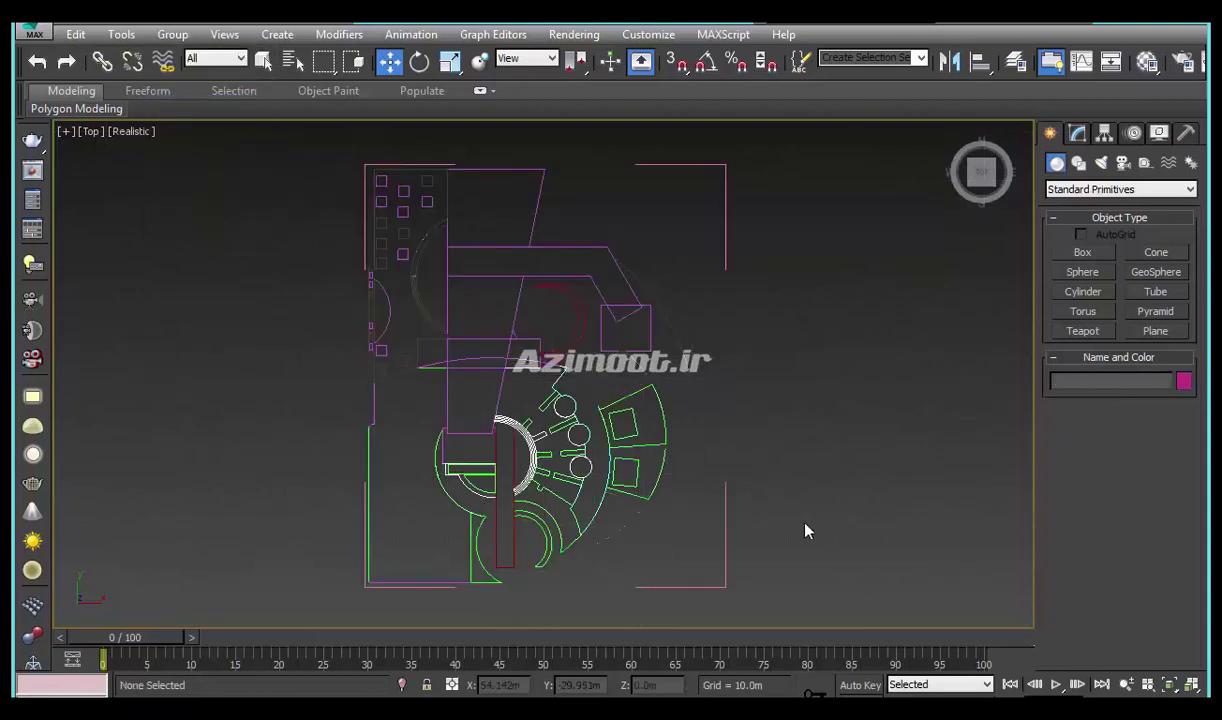
Add an Extrude modifier to the outer curved boundary polyline, selecting its 0.0m Amount field
{"action": "scroll", "coordinate": [608, 566], "scroll_direction": "up", "scroll_amount": 3}
{"action": "left_click", "coordinate": [657, 563]}
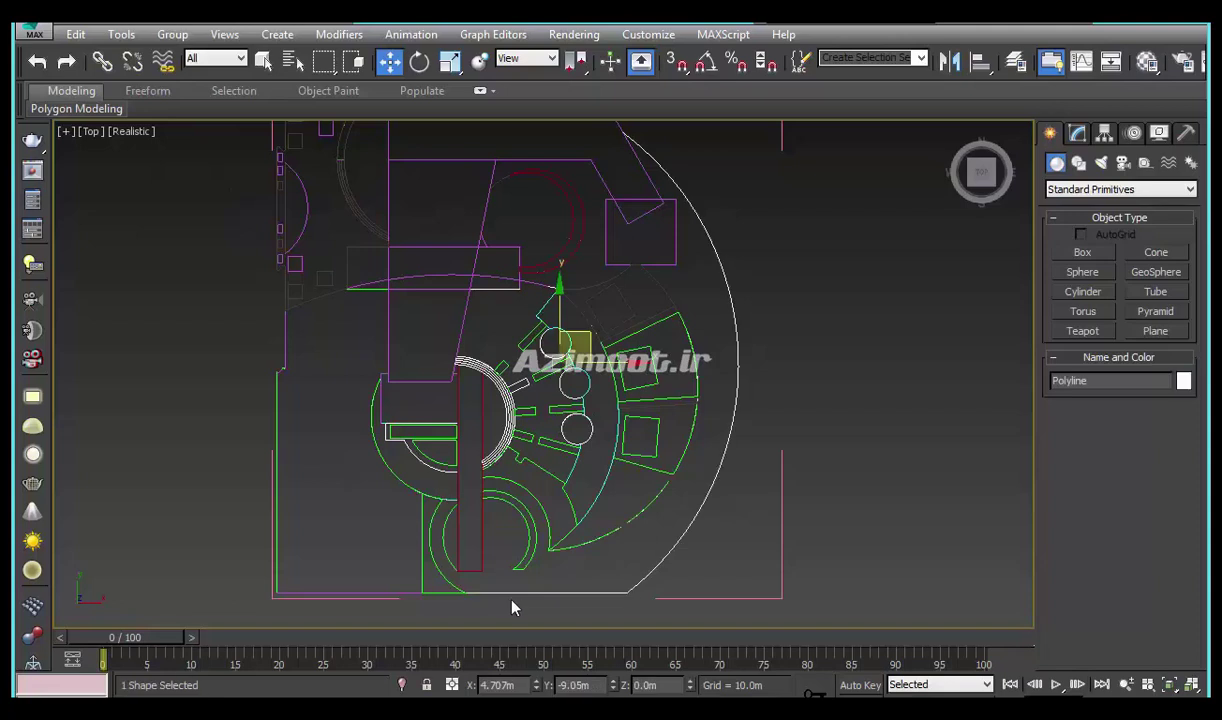
{"action": "middle_click_drag", "start_coordinate": [522, 615], "coordinate": [447, 517], "text": "alt"}
{"action": "scroll", "coordinate": [447, 517], "scroll_direction": "up", "scroll_amount": 4}
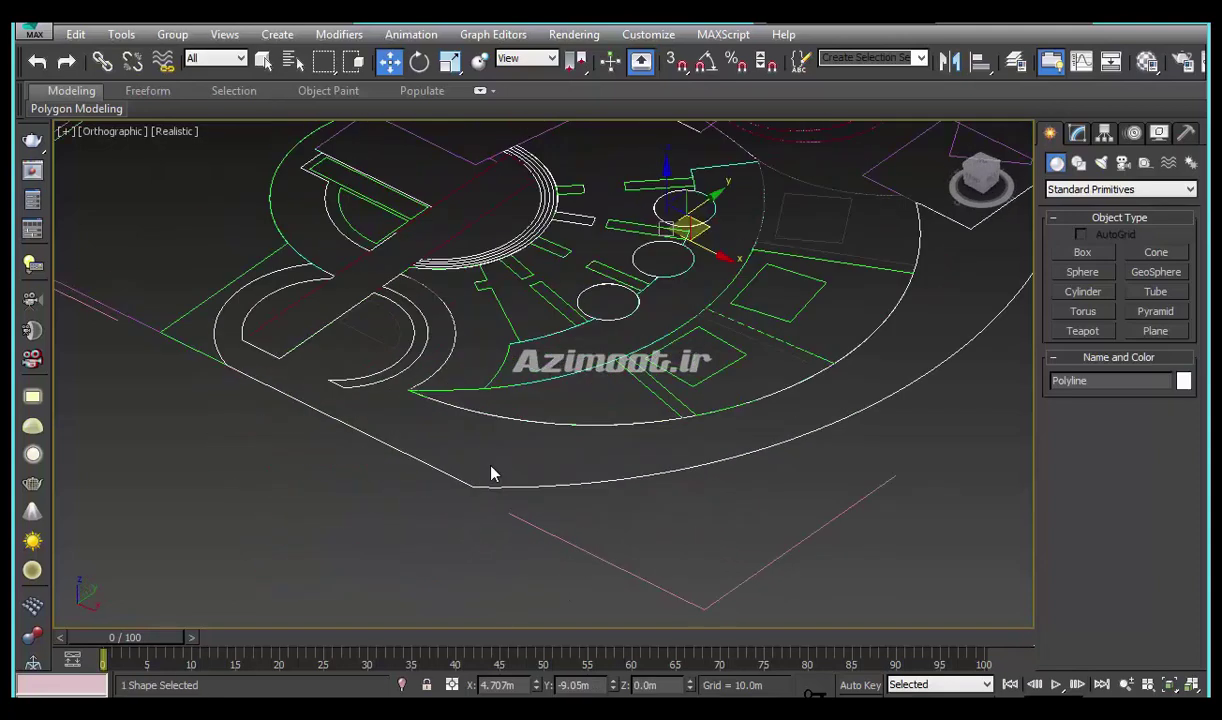
{"action": "middle_click_drag", "start_coordinate": [494, 475], "coordinate": [499, 535]}
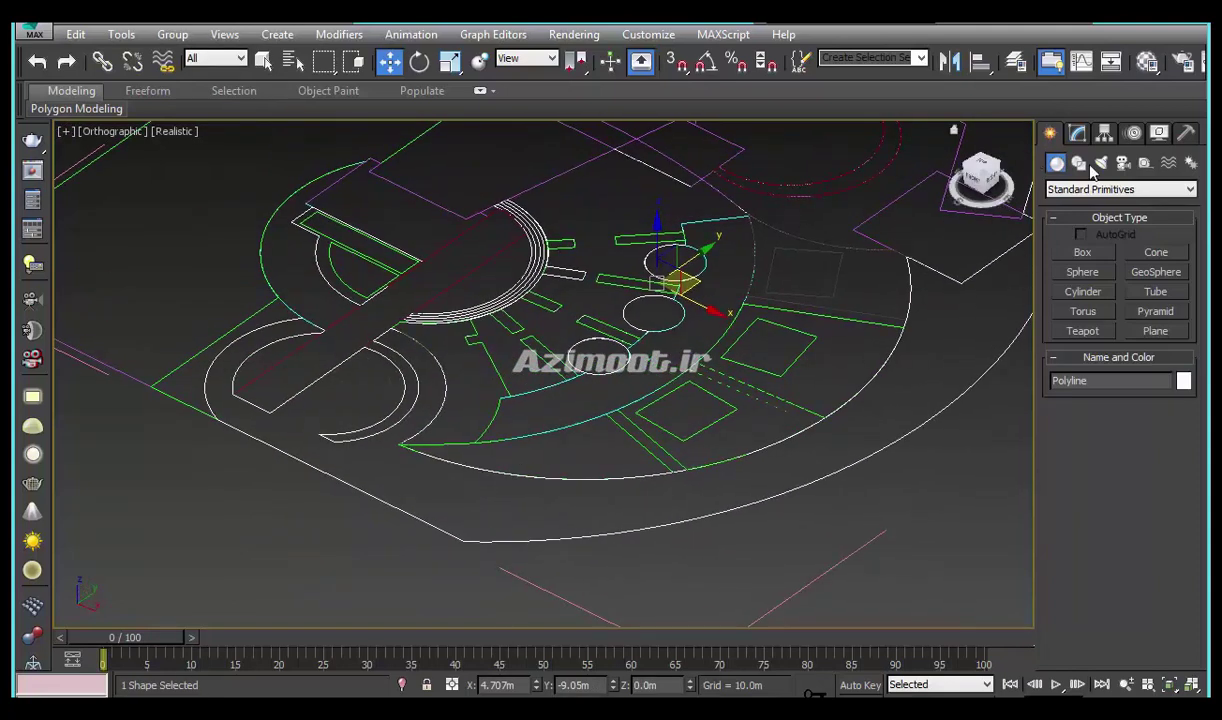
{"action": "left_click", "coordinate": [1076, 134]}
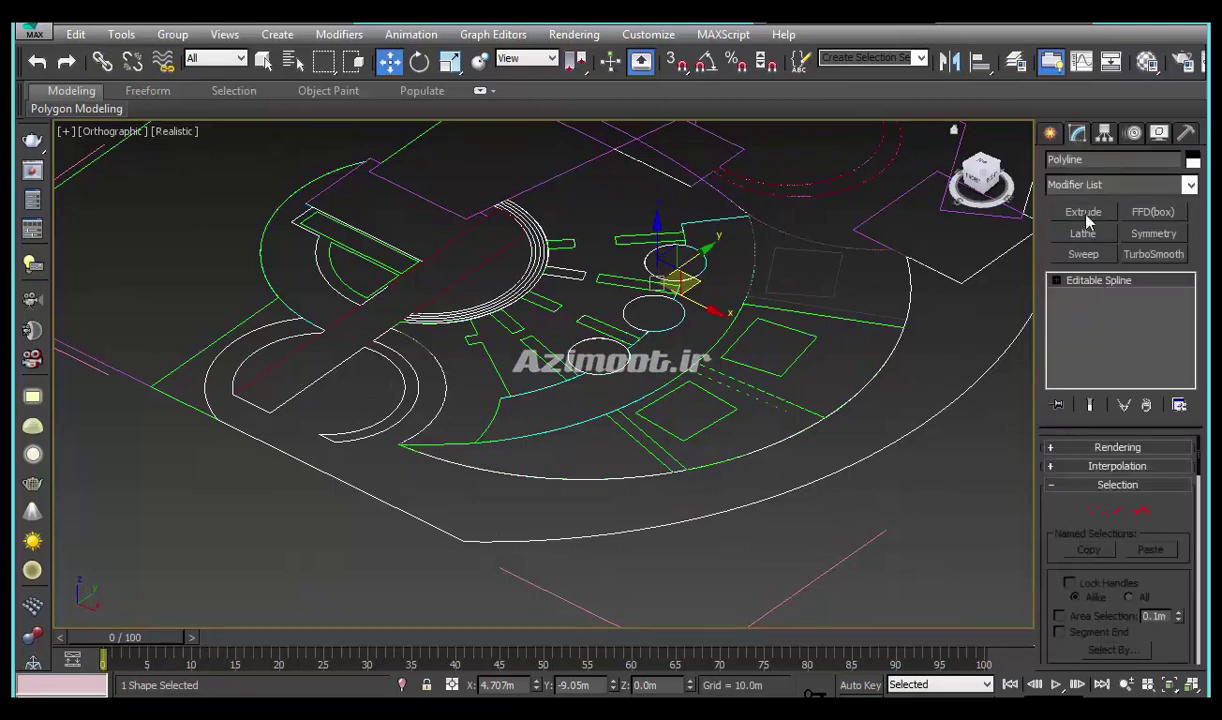
{"action": "left_click", "coordinate": [1084, 214]}
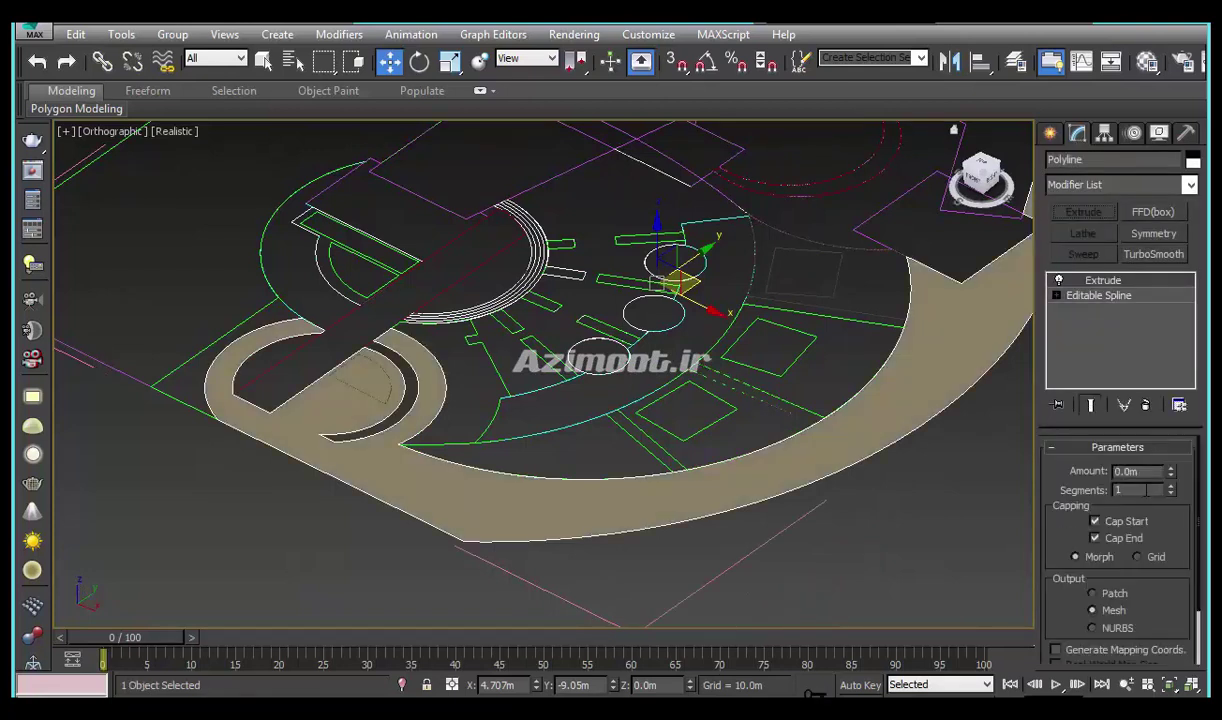
{"action": "left_click", "coordinate": [1145, 472]}
{"action": "mouse_move", "coordinate": [540, 451]}
{"action": "middle_mouse_down"}
{"action": "mouse_move", "coordinate": [574, 531]}
{"action": "mouse_move", "coordinate": [459, 474]}
{"action": "middle_mouse_up"}
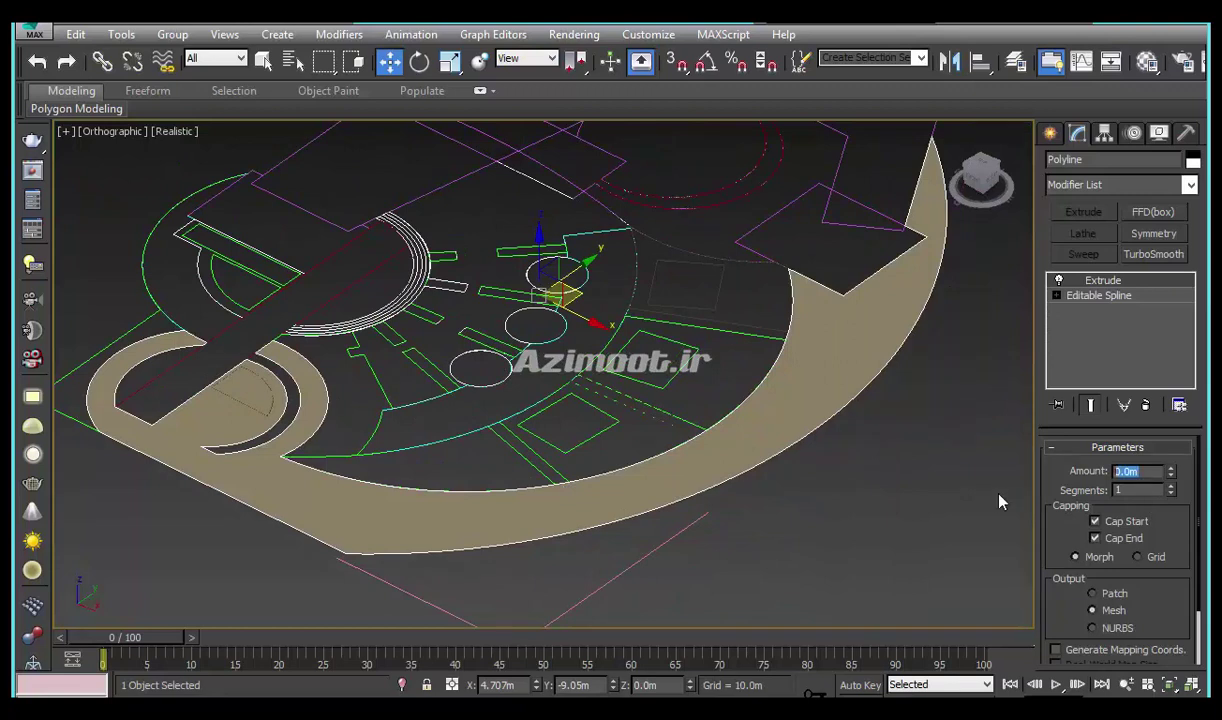
{"action": "middle_click_drag", "start_coordinate": [673, 361], "coordinate": [723, 431]}
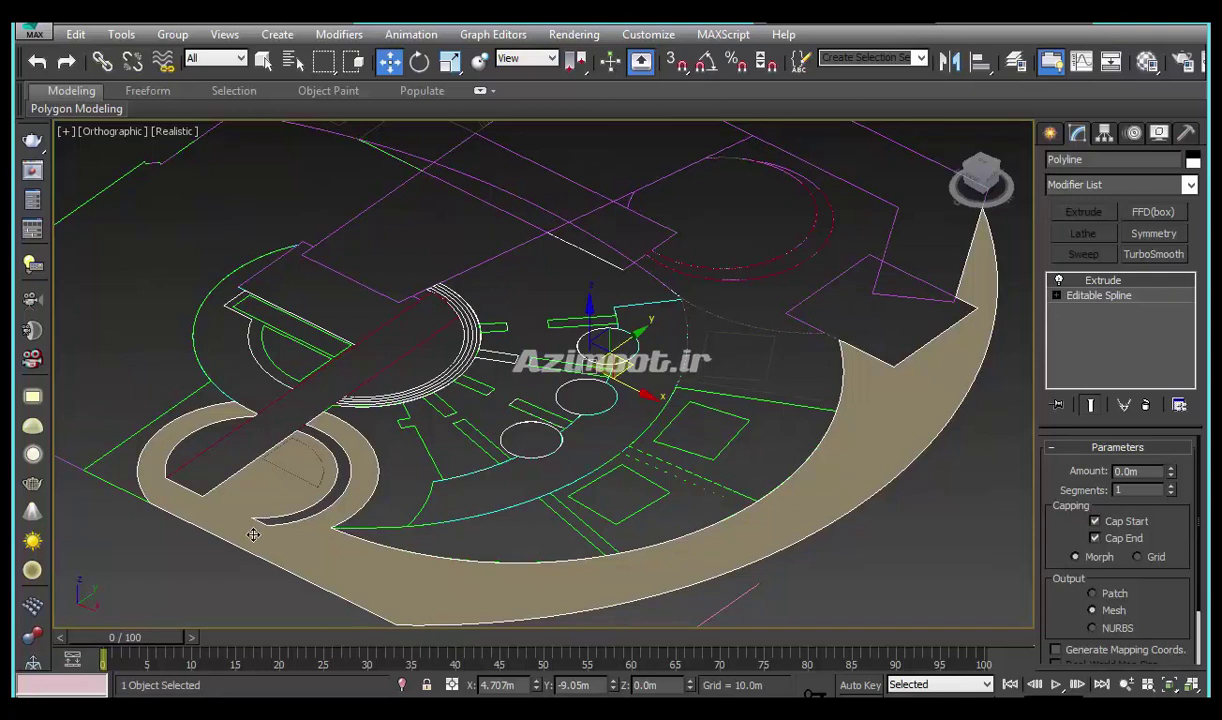
Set the tan site slab's Extrude Amount to -0.01m
{"action": "left_click", "coordinate": [1128, 471]}
{"action": "type", "text": "-"}
{"action": "key", "text": "Return"}
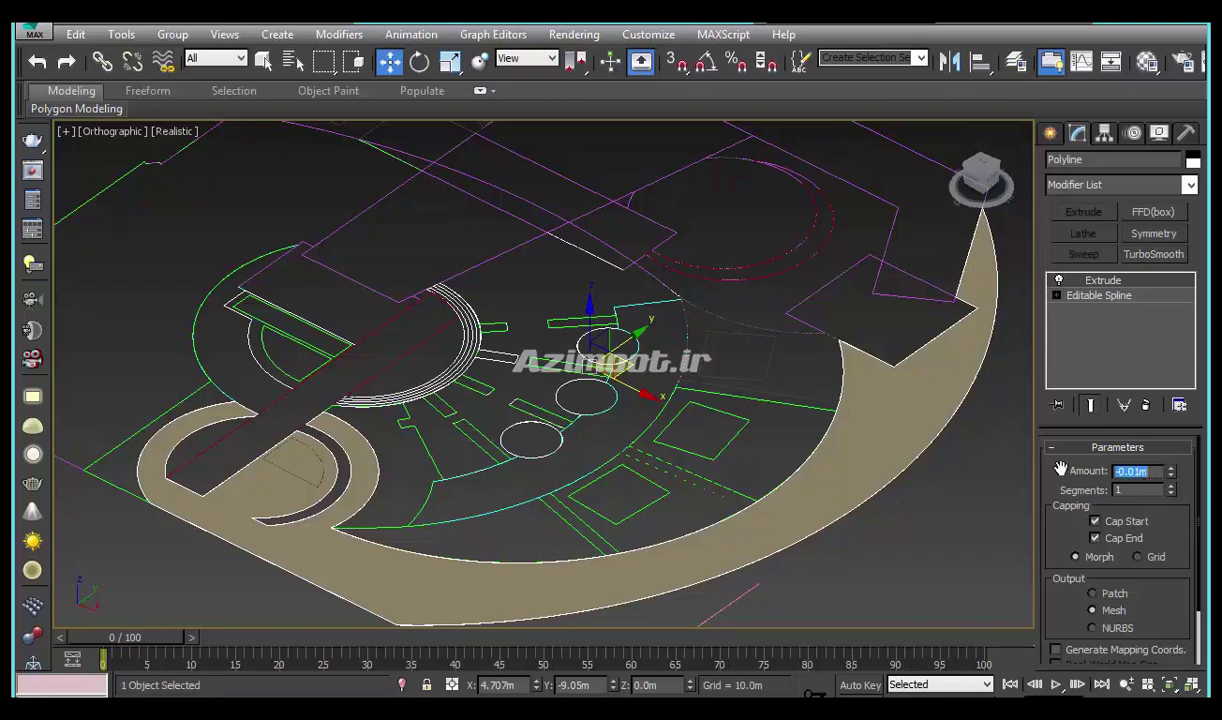
{"action": "middle_click_drag", "start_coordinate": [818, 444], "coordinate": [873, 469]}
{"action": "scroll", "coordinate": [375, 545], "scroll_direction": "up", "scroll_amount": 2}
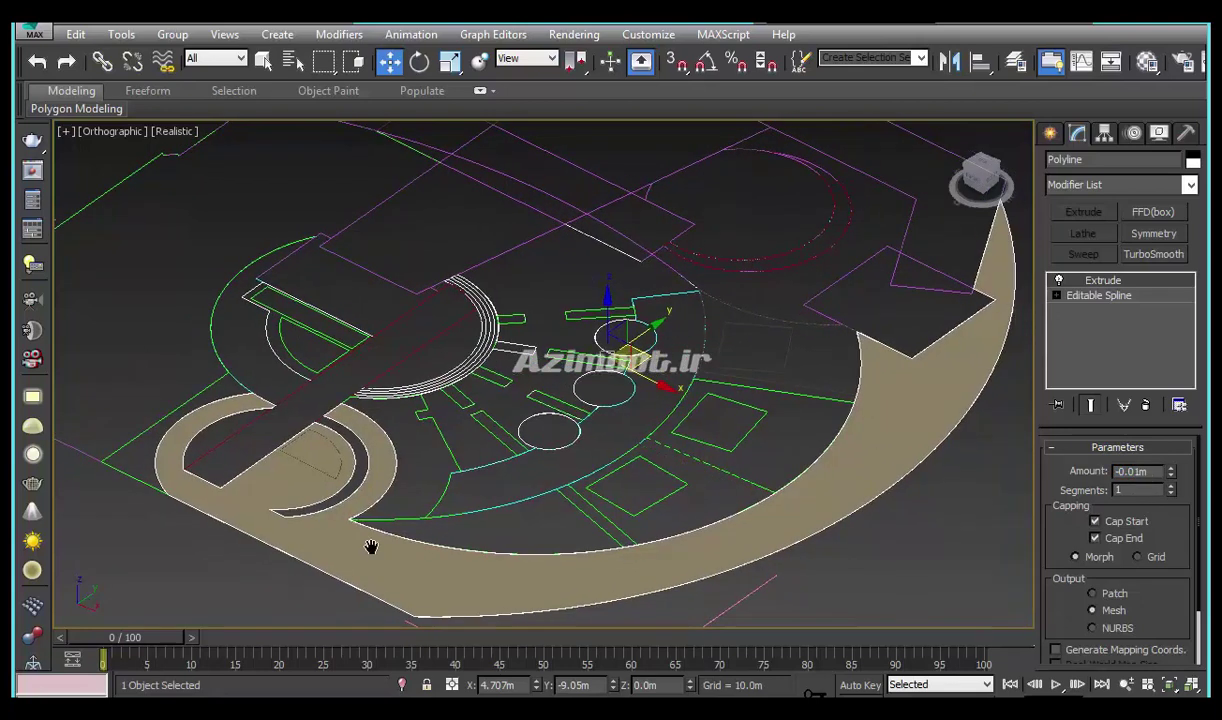
{"action": "scroll", "coordinate": [410, 530], "scroll_direction": "up", "scroll_amount": 3}
Copy the slab's Extrude modifier and select the green curb spline at lower left
{"action": "right_click", "coordinate": [1076, 283]}
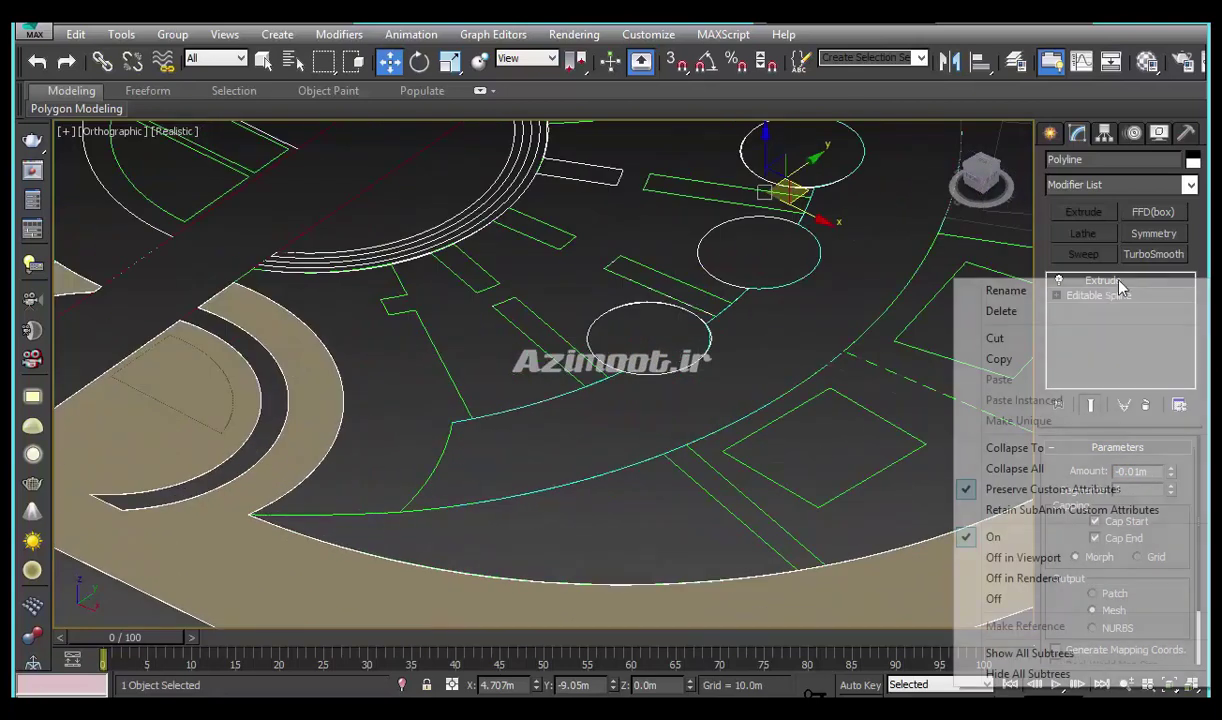
{"action": "left_click", "coordinate": [998, 358]}
{"action": "scroll", "coordinate": [538, 495], "scroll_direction": "down", "scroll_amount": 1}
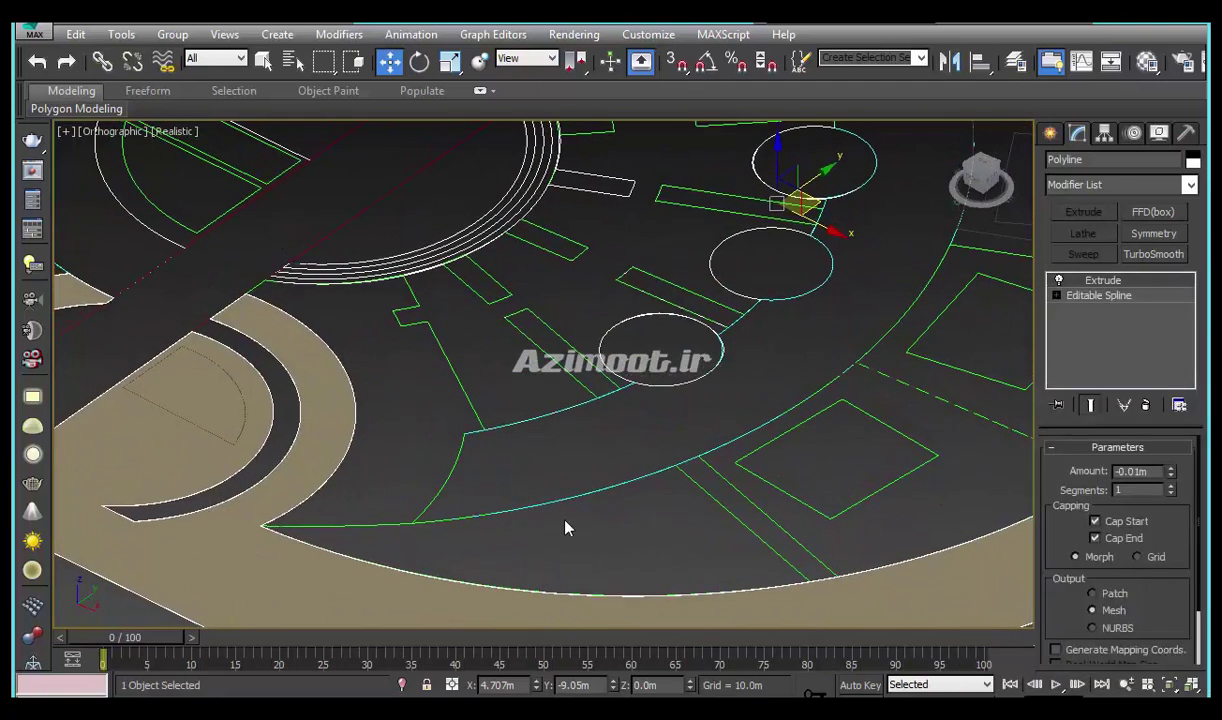
{"action": "scroll", "coordinate": [538, 495], "scroll_direction": "down", "scroll_amount": 3}
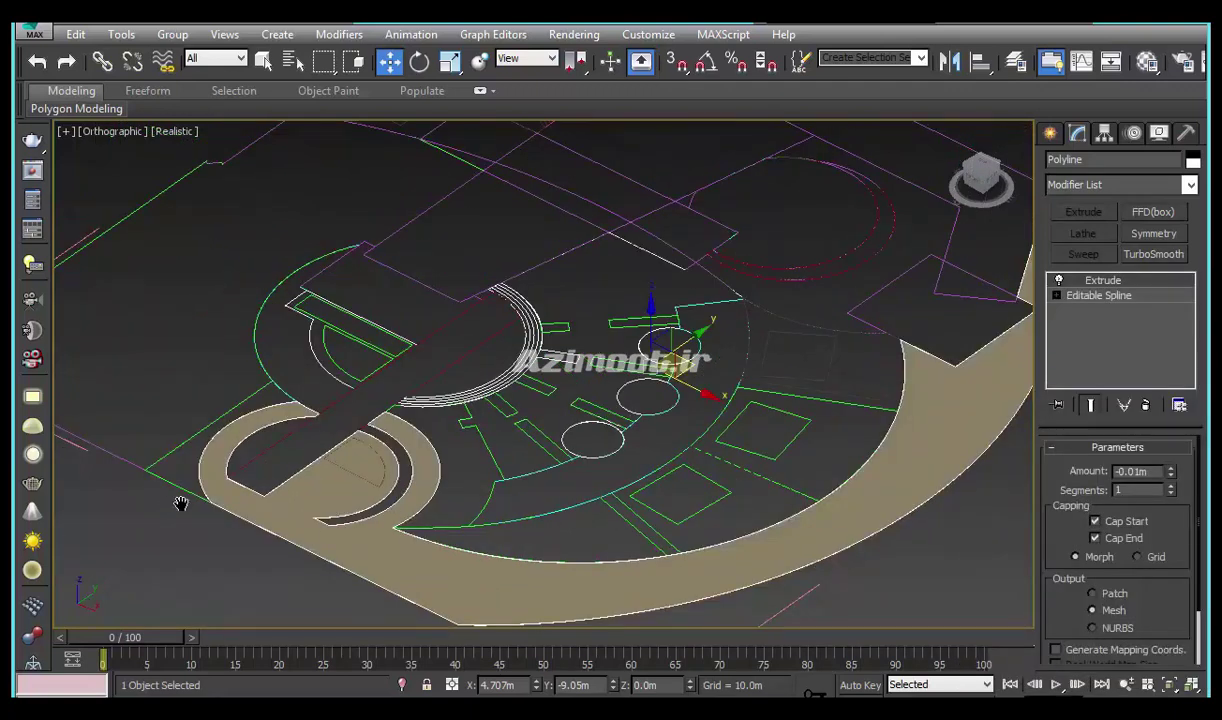
{"action": "scroll", "coordinate": [355, 548], "scroll_direction": "up", "scroll_amount": 1}
{"action": "scroll", "coordinate": [370, 565], "scroll_direction": "up", "scroll_amount": 2}
{"action": "left_click", "coordinate": [376, 568]}
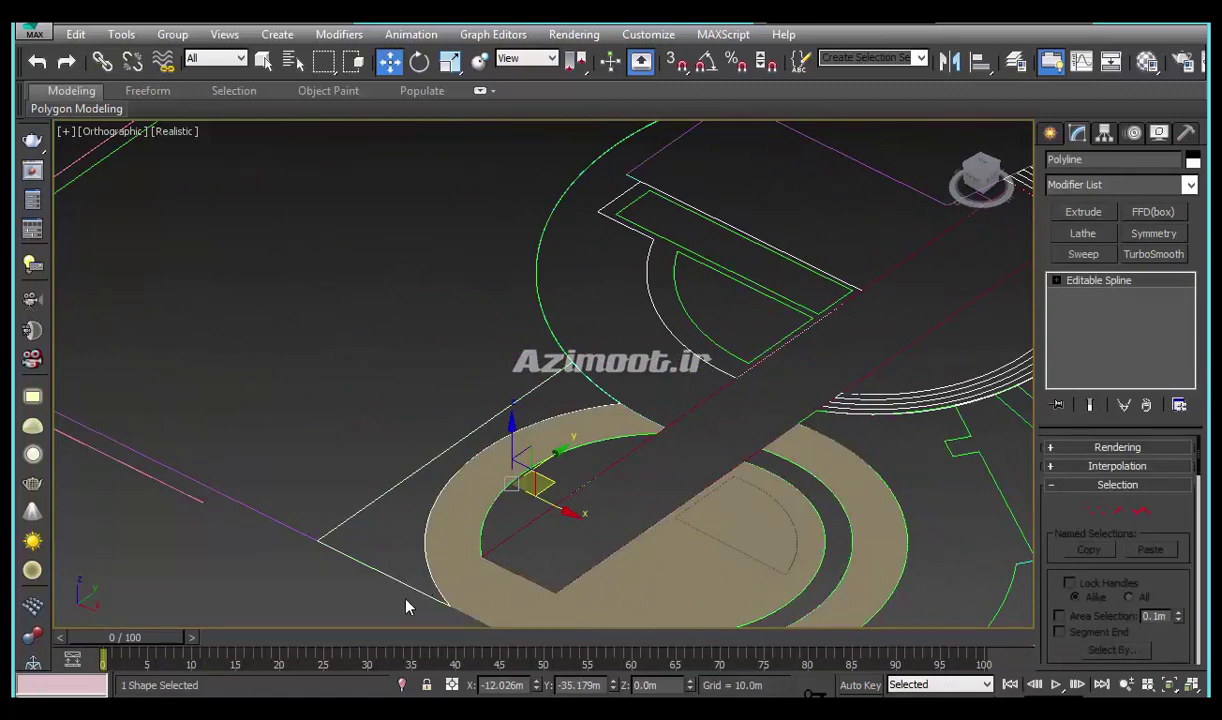
Outline the curb spline's curved segments into a thin closed band
{"action": "scroll", "coordinate": [410, 590], "scroll_direction": "up", "scroll_amount": 1}
{"action": "scroll", "coordinate": [350, 525], "scroll_direction": "up", "scroll_amount": 1}
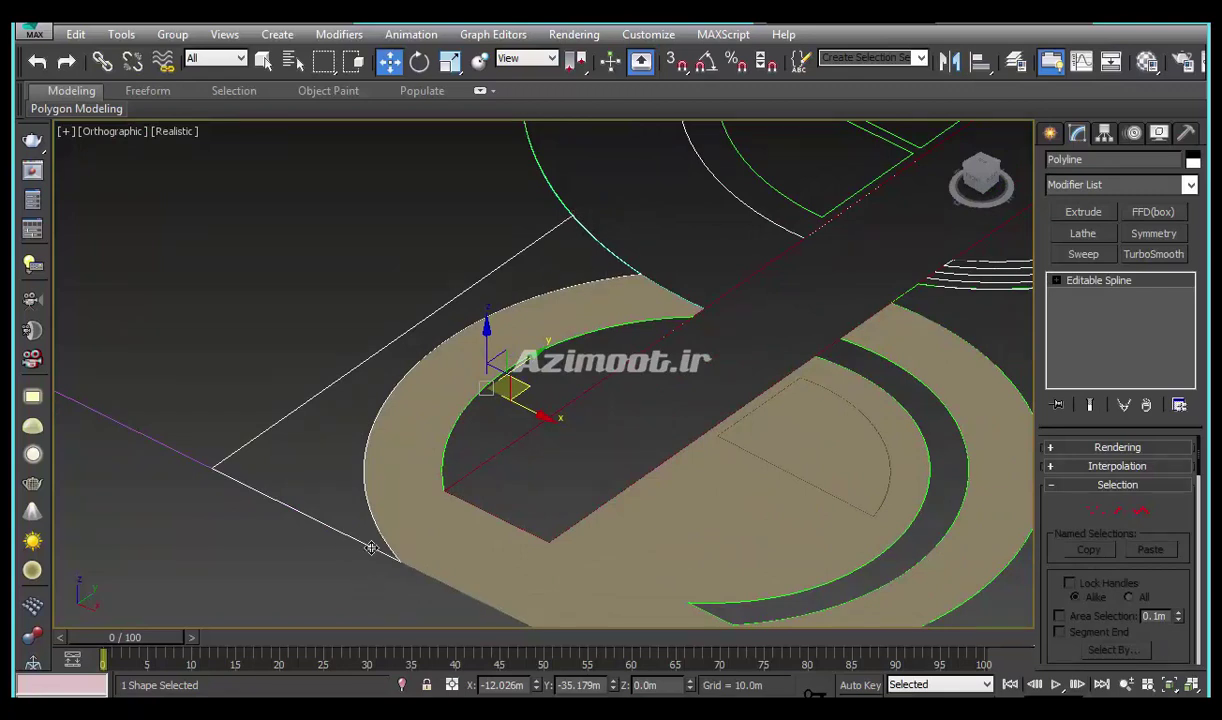
{"action": "scroll", "coordinate": [341, 533], "scroll_direction": "up", "scroll_amount": 3}
{"action": "scroll", "coordinate": [265, 530], "scroll_direction": "down", "scroll_amount": 2}
{"action": "scroll", "coordinate": [224, 522], "scroll_direction": "up", "scroll_amount": 2}
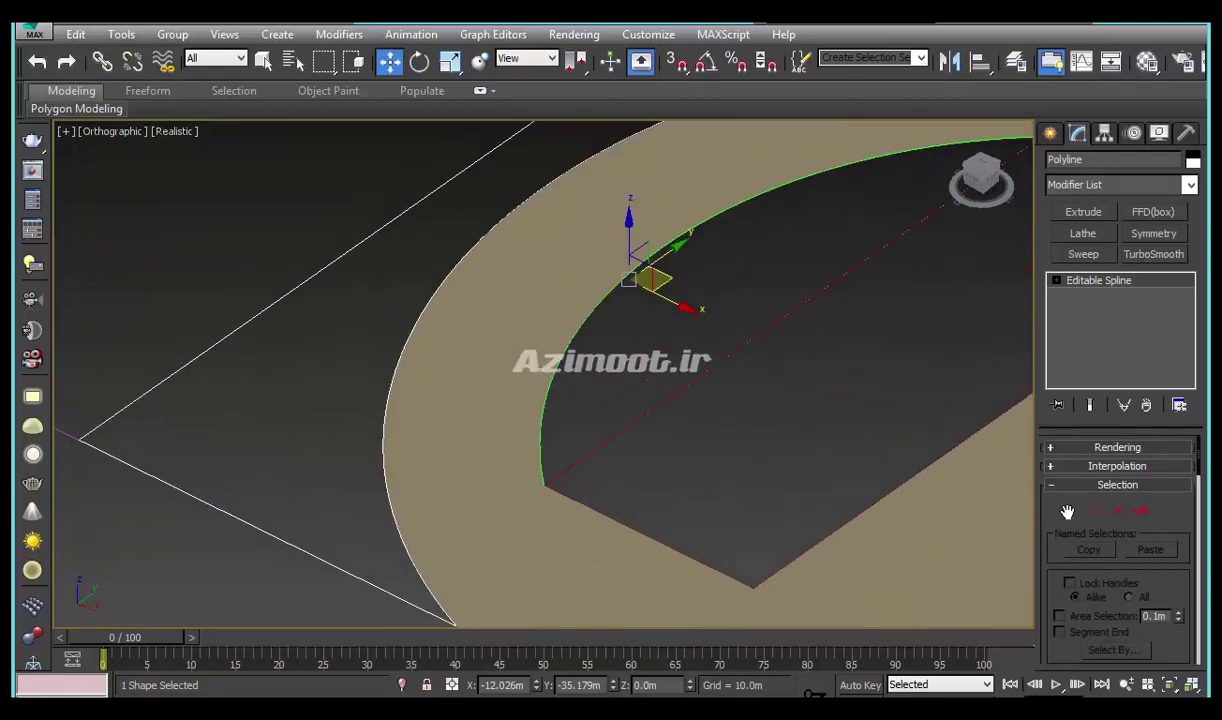
{"action": "left_click", "coordinate": [1140, 511]}
{"action": "left_click", "coordinate": [332, 562]}
{"action": "middle_click_drag", "start_coordinate": [338, 554], "coordinate": [979, 581], "text": "alt"}
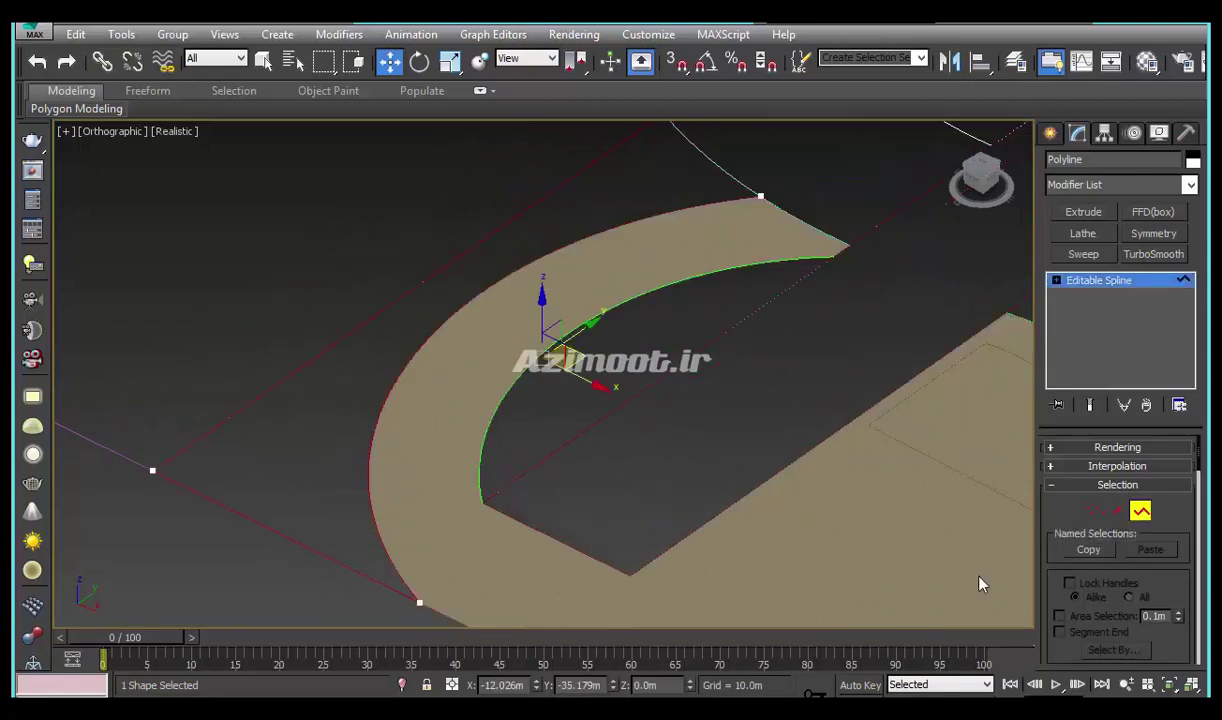
{"action": "left_click", "coordinate": [1143, 485]}
{"action": "scroll", "coordinate": [1140, 560], "scroll_direction": "down", "scroll_amount": 5}
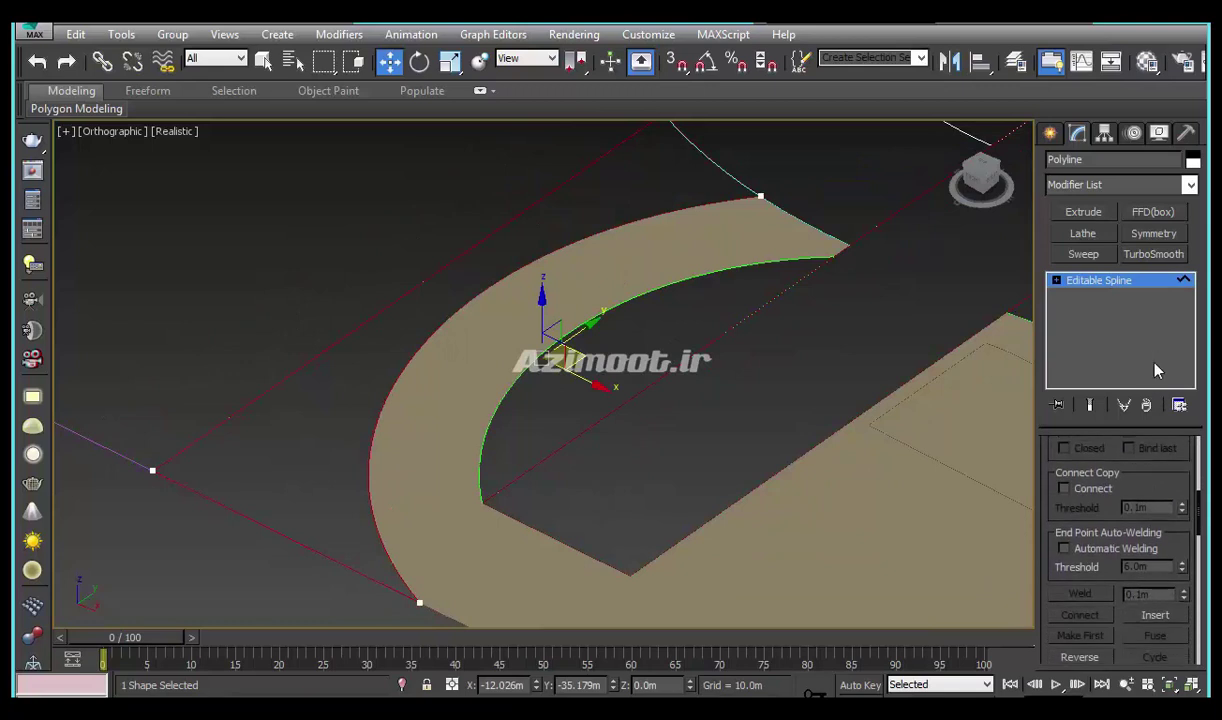
{"action": "left_click_drag", "start_coordinate": [1116, 513], "coordinate": [1114, 435]}
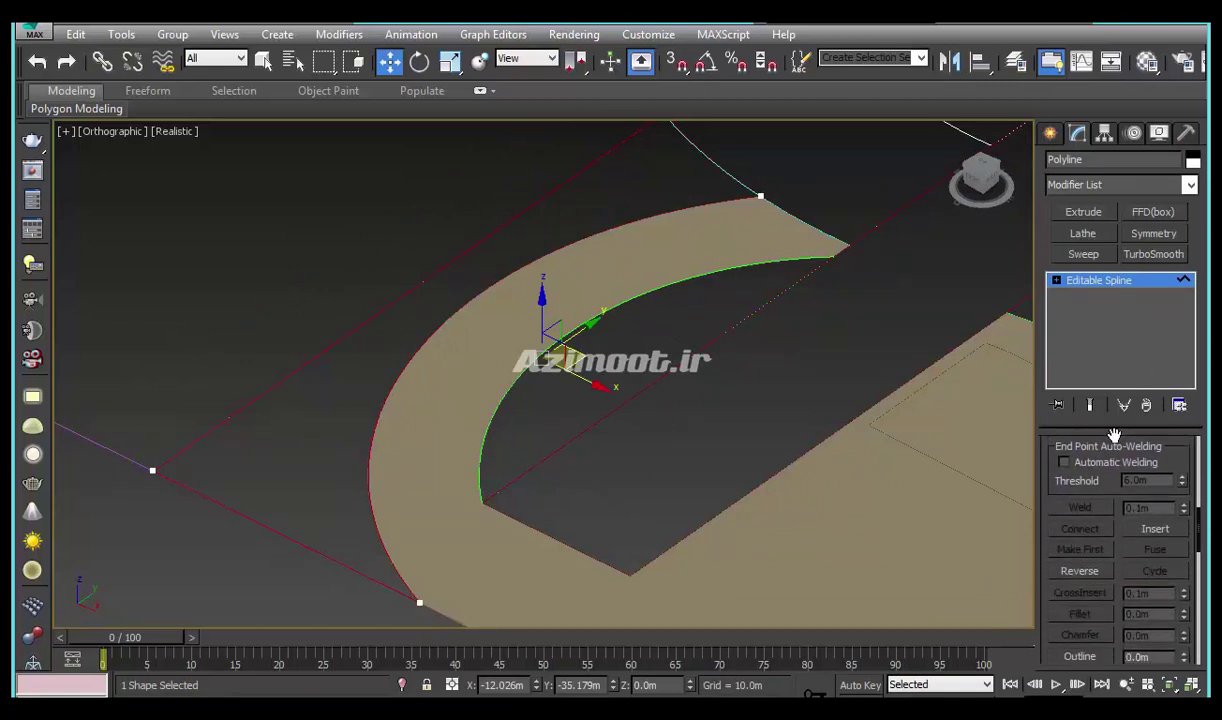
{"action": "left_click", "coordinate": [1079, 656]}
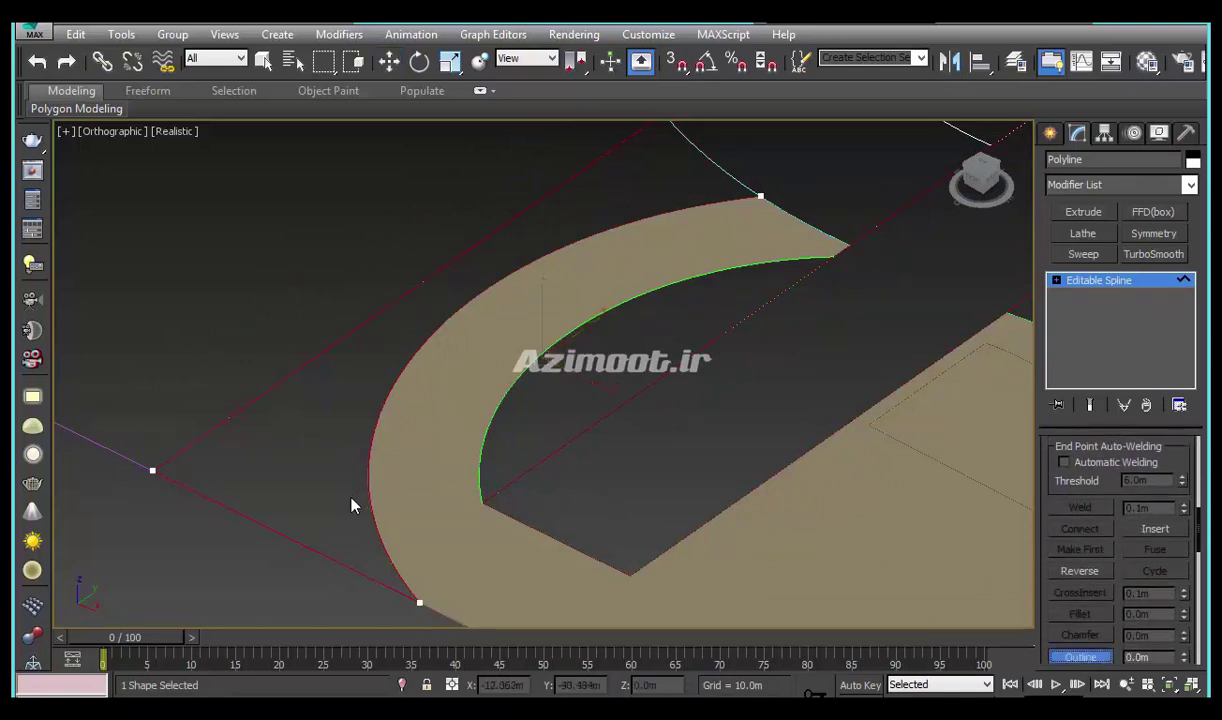
{"action": "left_click_drag", "start_coordinate": [368, 497], "coordinate": [367, 494]}
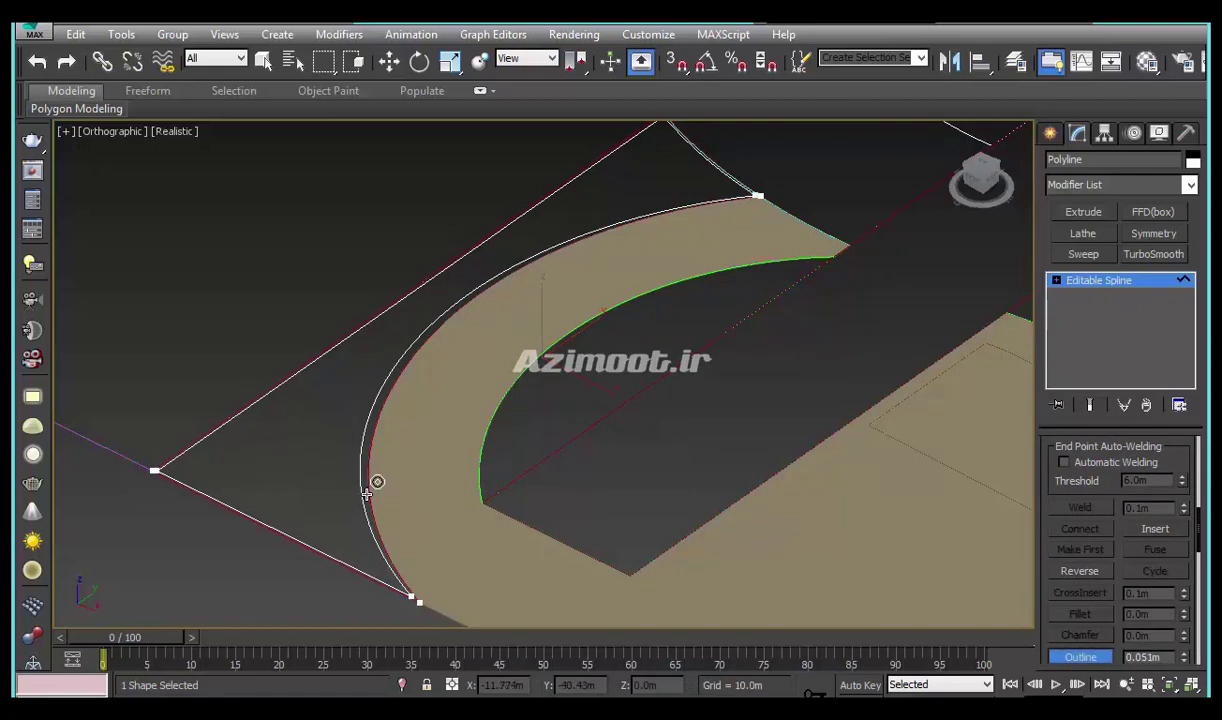
{"action": "right_click", "coordinate": [437, 466]}
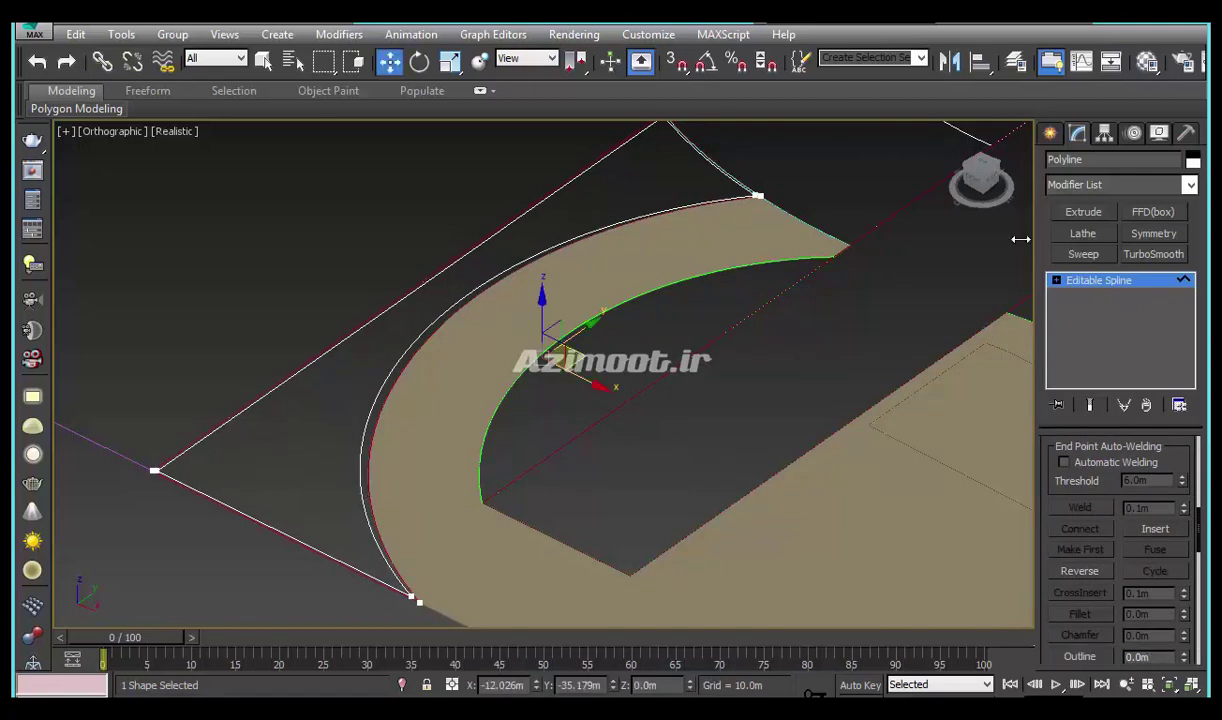
Paste the copied Extrude modifier onto the curb and set its Amount to 0.1m
{"action": "right_click", "coordinate": [1117, 284]}
{"action": "left_click", "coordinate": [1083, 211]}
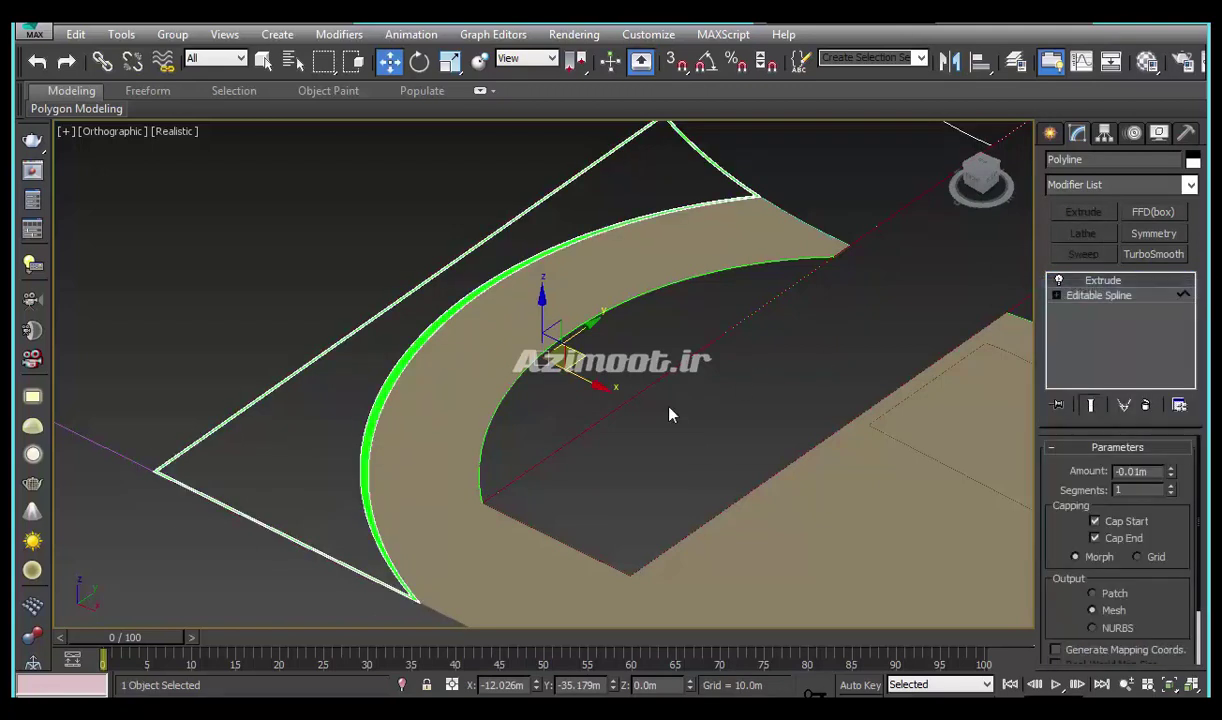
{"action": "left_click", "coordinate": [1130, 471]}
{"action": "type", "text": "0.1"}
{"action": "key", "text": "Return"}
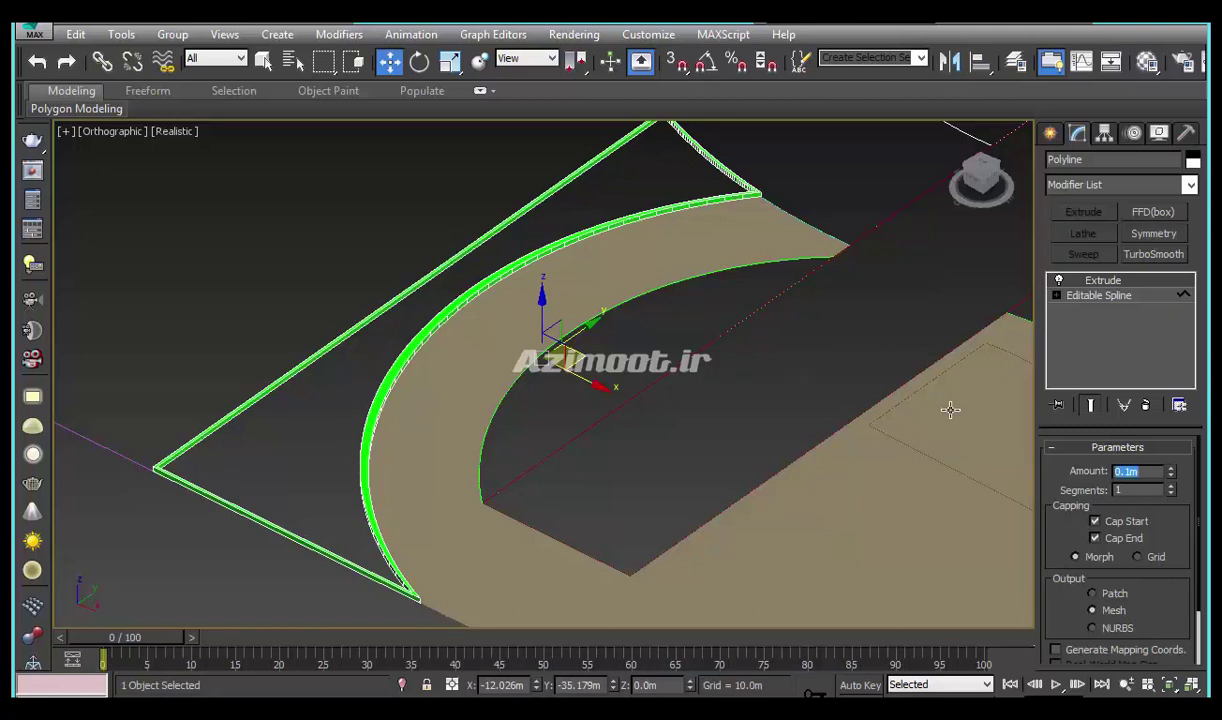
{"action": "left_click", "coordinate": [1098, 295]}
{"action": "key", "text": "3"}
{"action": "left_click", "coordinate": [1092, 325]}
Detach a copy of the outer arc spline as Shape001
{"action": "key", "text": "3"}
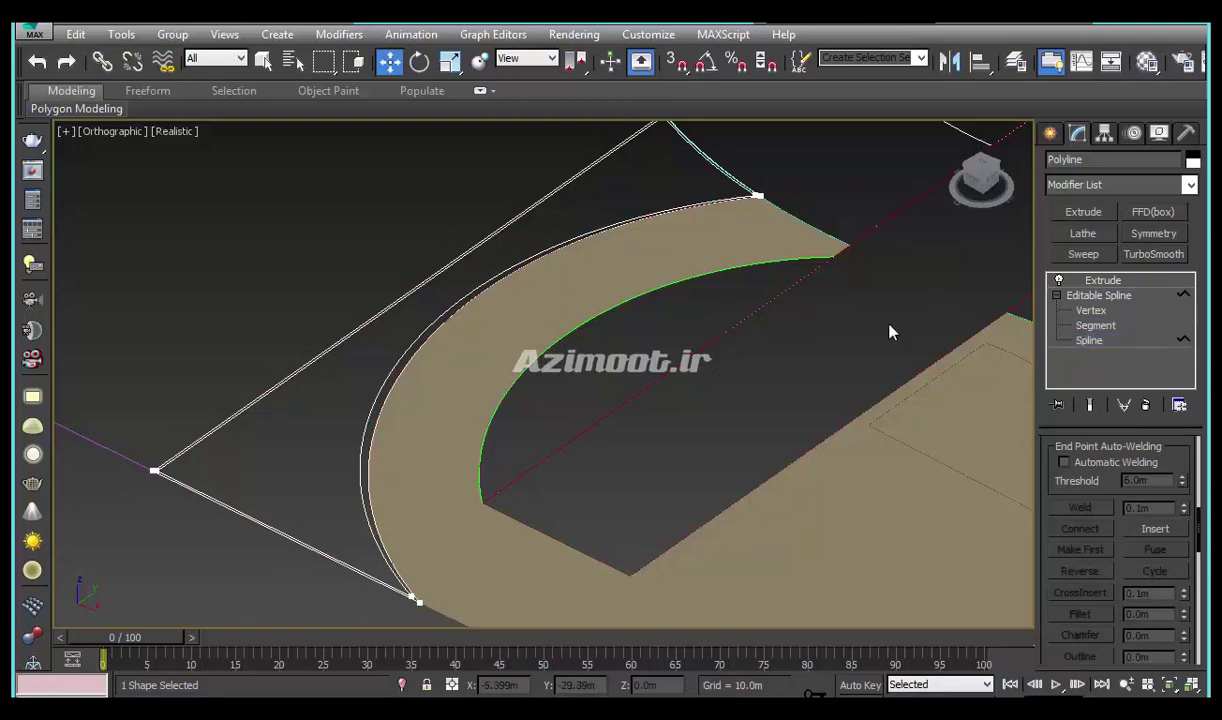
{"action": "left_click", "coordinate": [704, 164]}
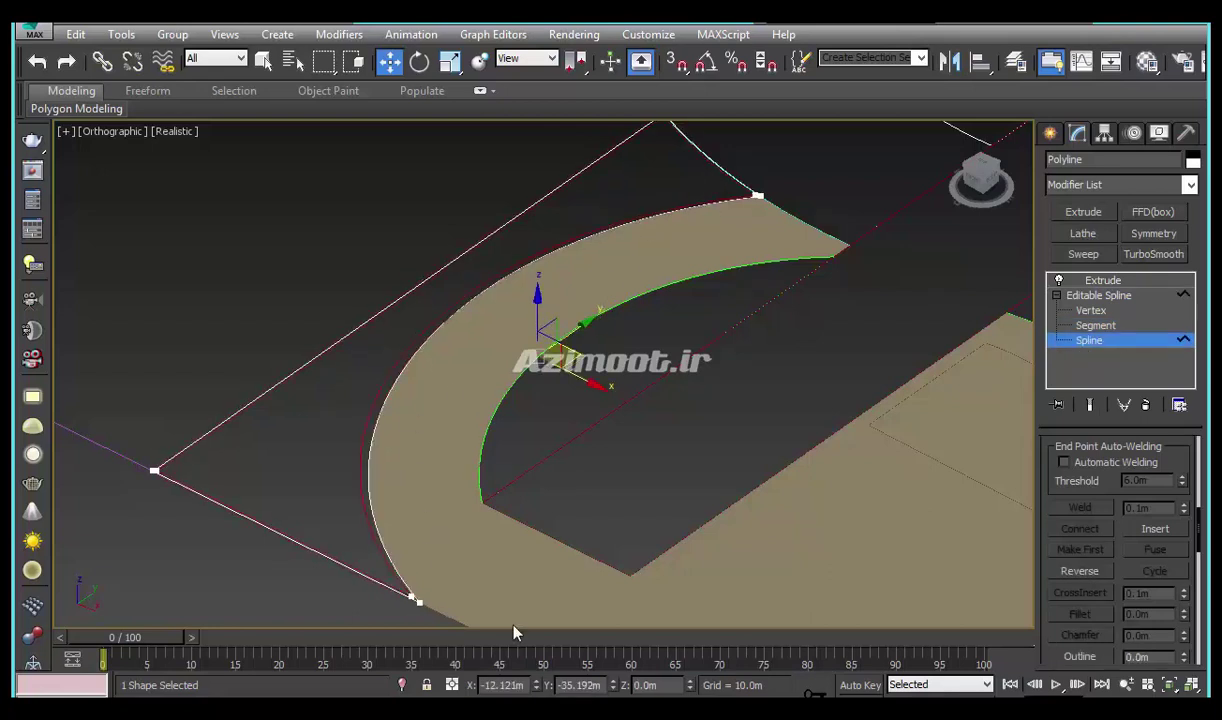
{"action": "left_click_drag", "start_coordinate": [1117, 512], "coordinate": [1032, 157]}
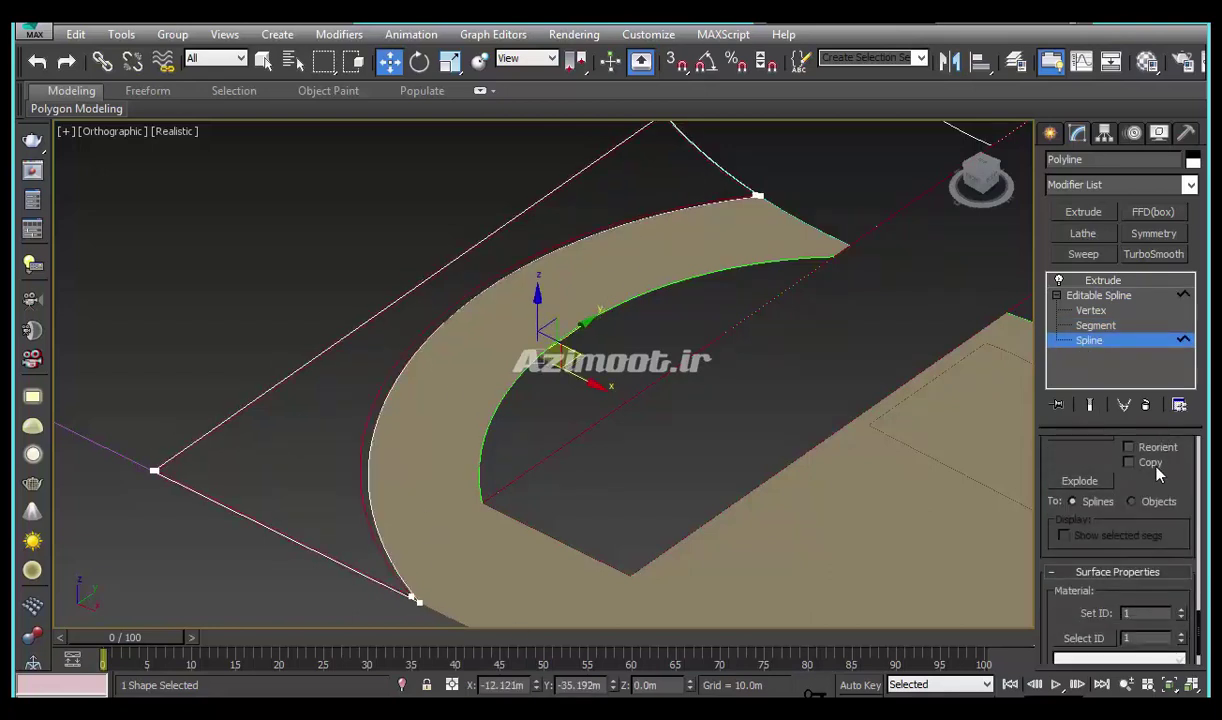
{"action": "scroll", "coordinate": [1133, 510], "scroll_direction": "up", "scroll_amount": 1}
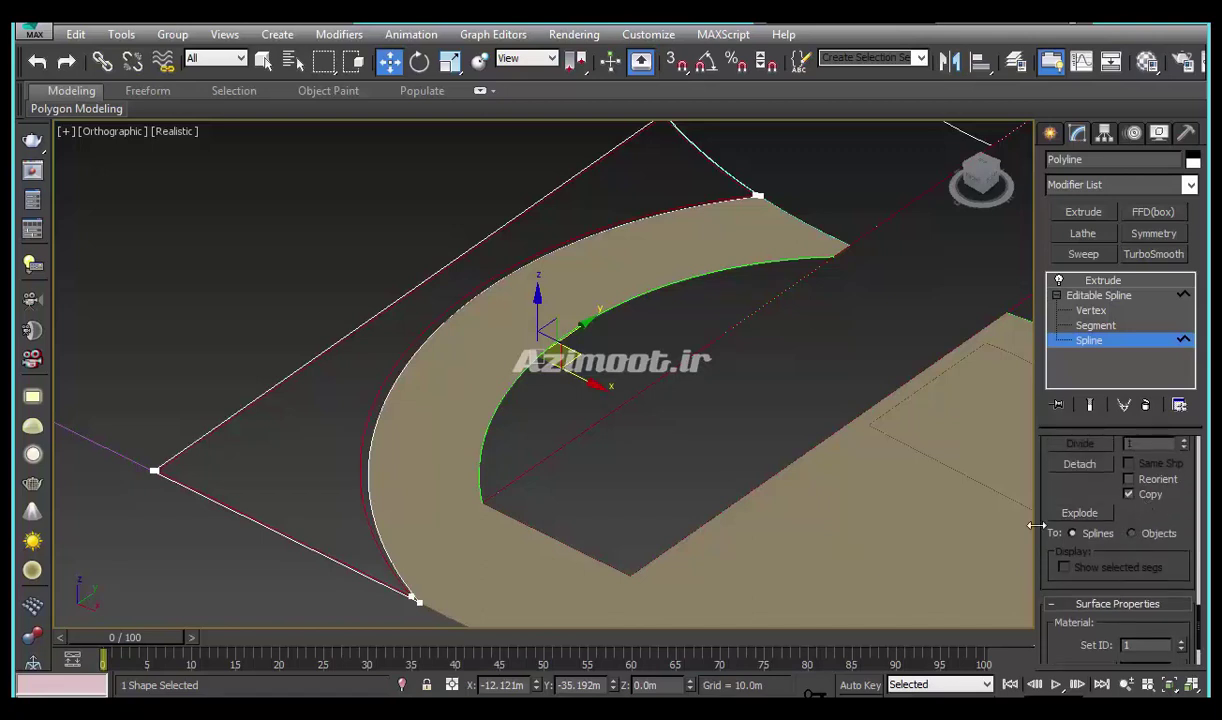
{"action": "left_click", "coordinate": [1092, 470]}
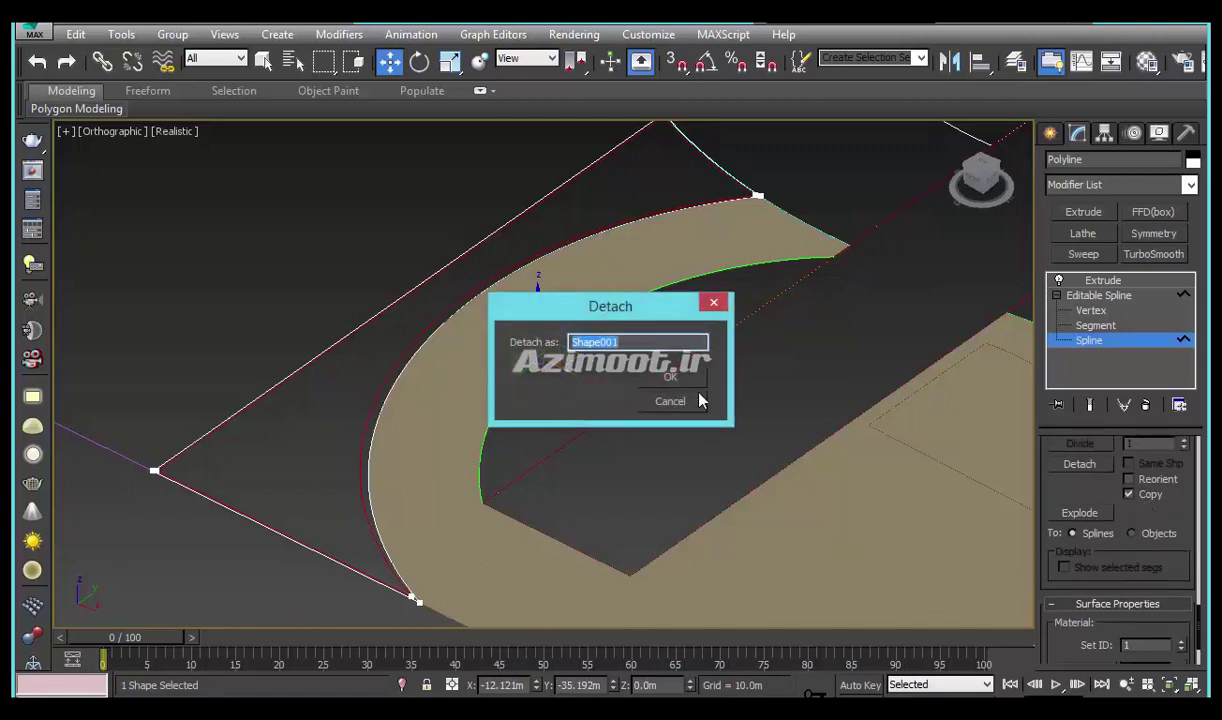
{"action": "left_click", "coordinate": [668, 368]}
{"action": "left_click", "coordinate": [1050, 133]}
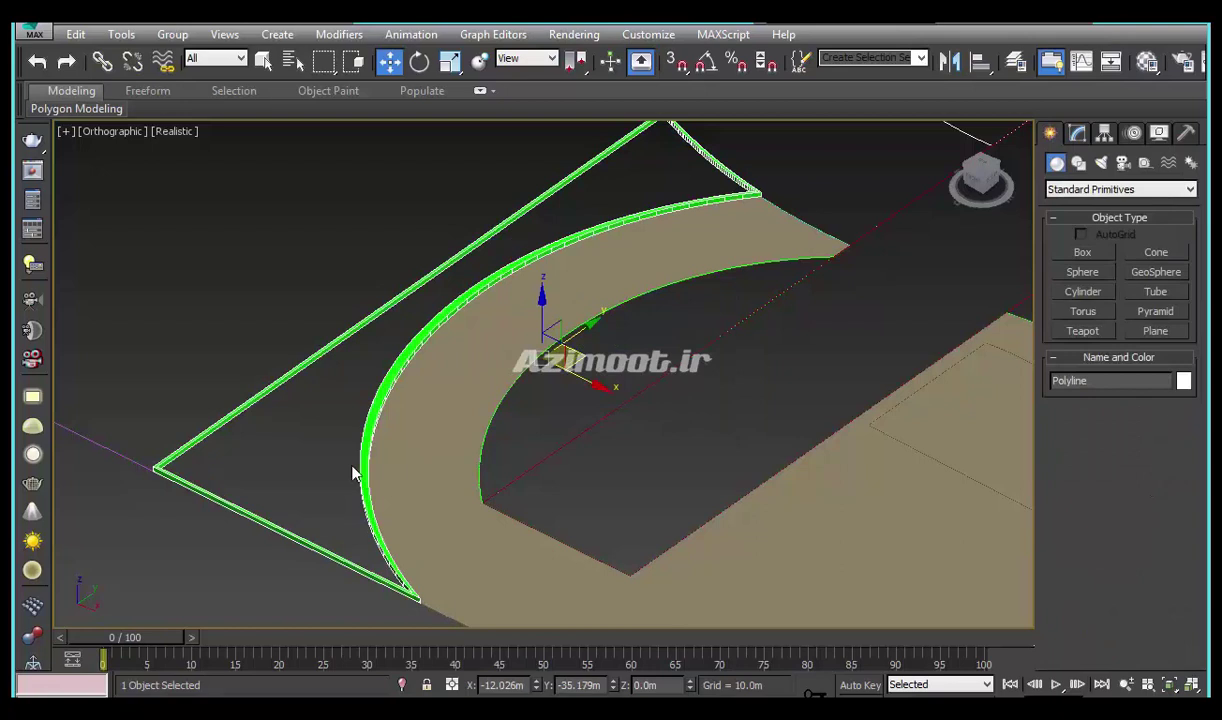
Convert Shape001 to an Editable Poly, making it a flat filled surface
{"action": "left_click", "coordinate": [207, 431]}
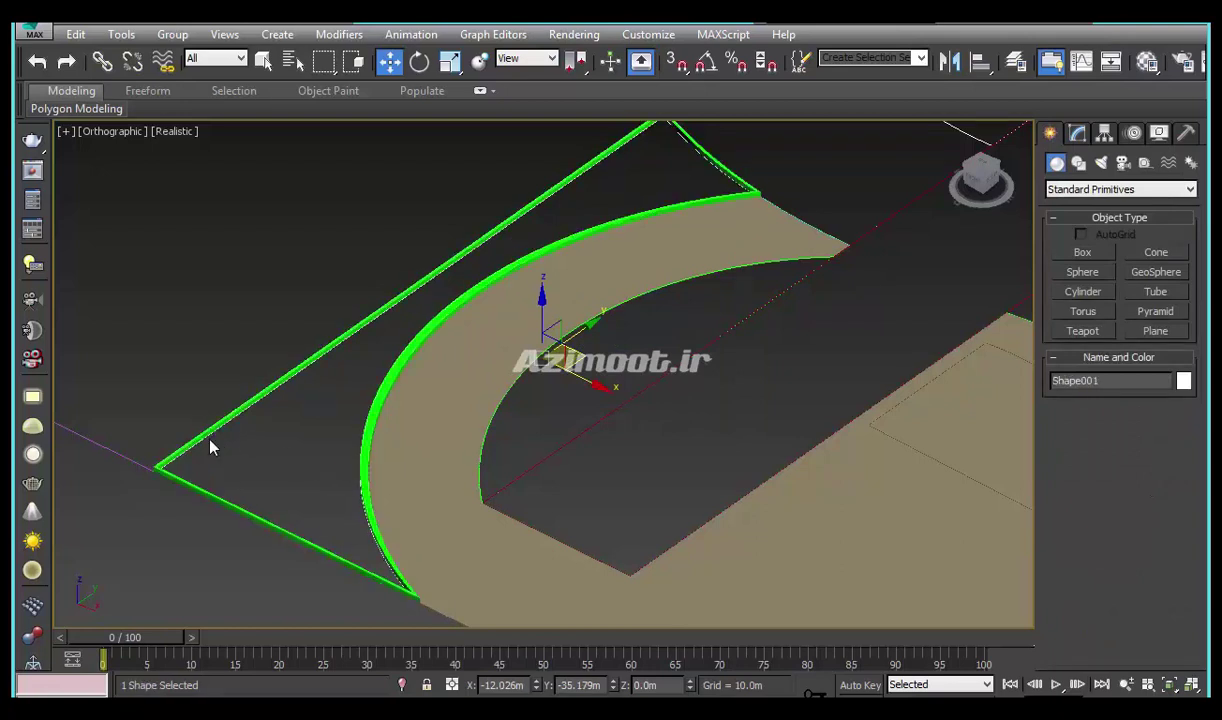
{"action": "middle_click_drag", "start_coordinate": [403, 383], "coordinate": [360, 502]}
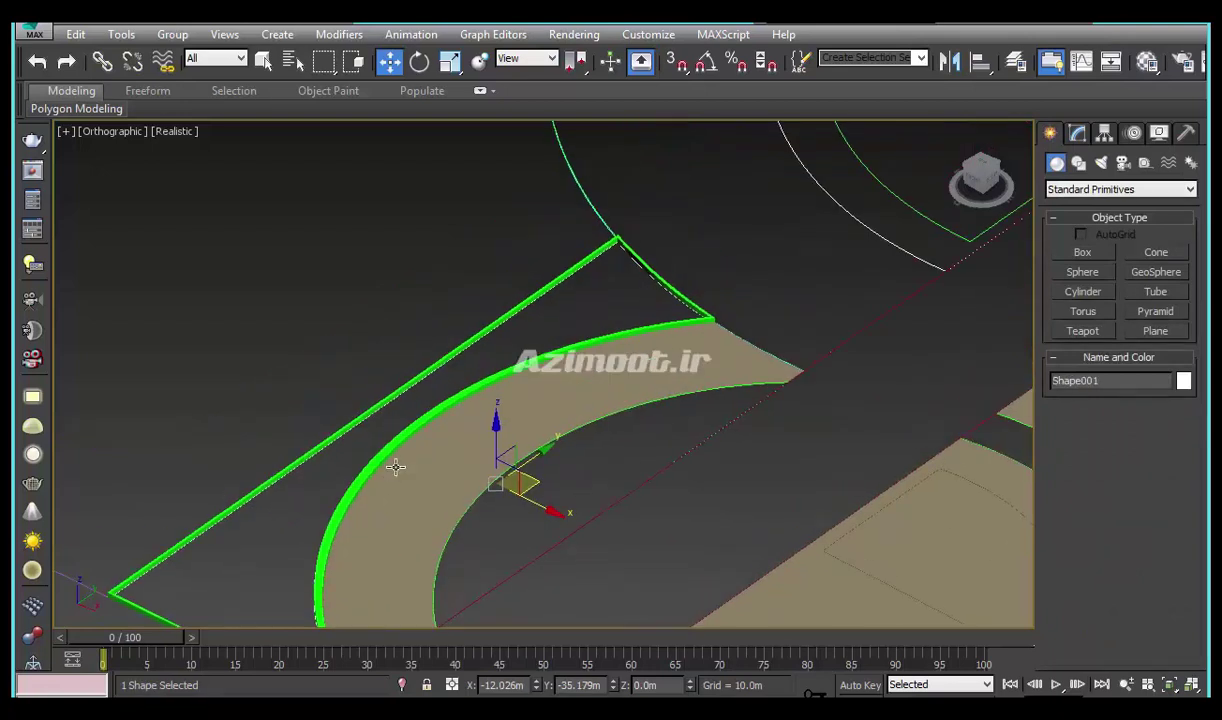
{"action": "left_click_drag", "start_coordinate": [475, 409], "coordinate": [503, 396]}
{"action": "right_click", "coordinate": [503, 396]}
{"action": "right_click", "coordinate": [480, 363]}
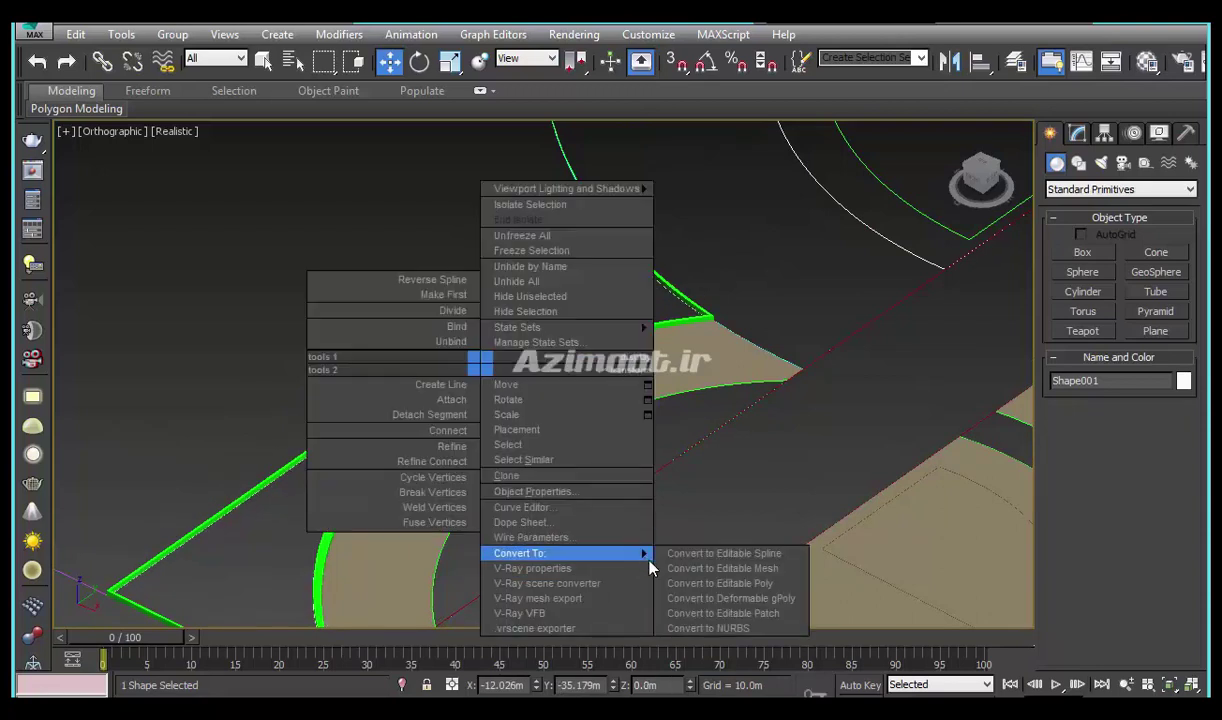
{"action": "left_click", "coordinate": [716, 583]}
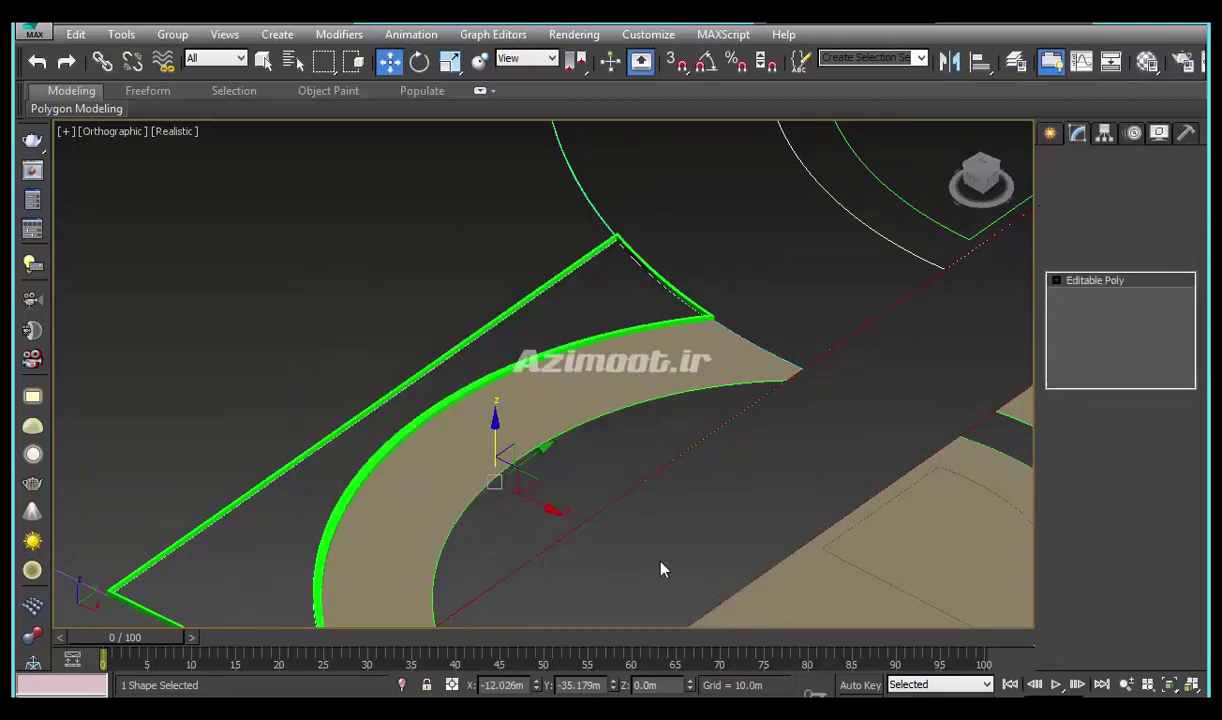
{"action": "middle_click_drag", "start_coordinate": [575, 398], "coordinate": [643, 212], "text": "alt"}
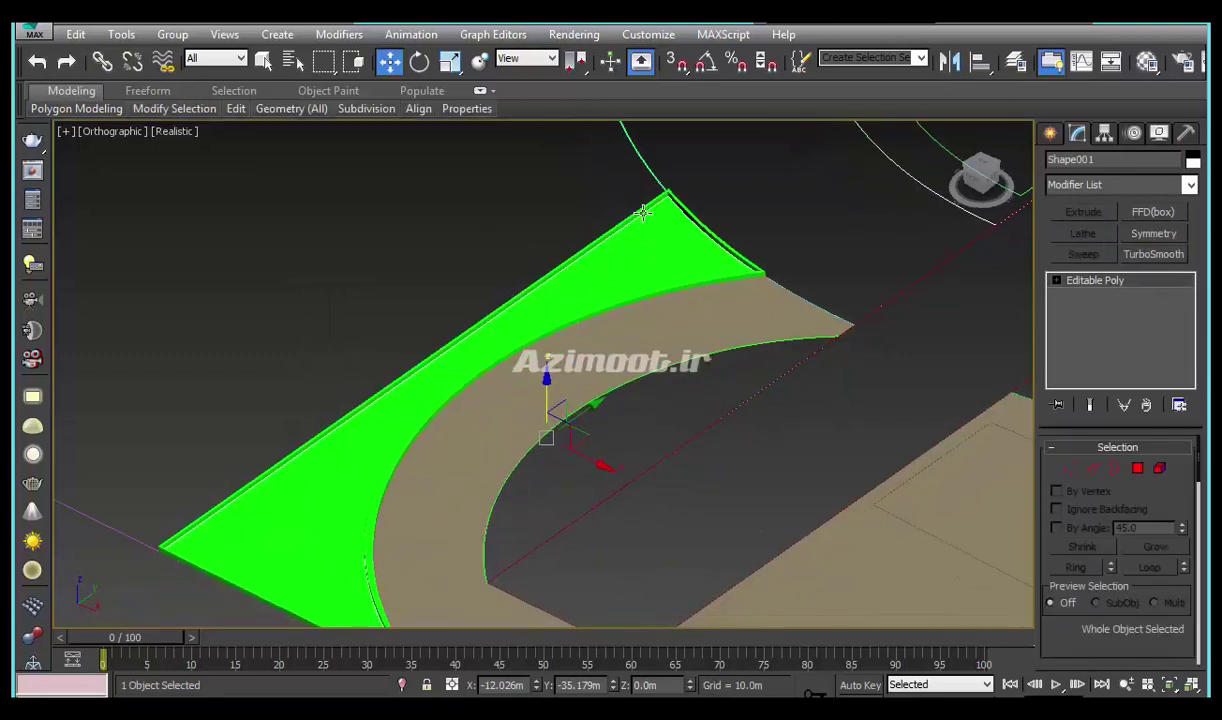
{"action": "scroll", "coordinate": [288, 320], "scroll_direction": "down", "scroll_amount": 5}
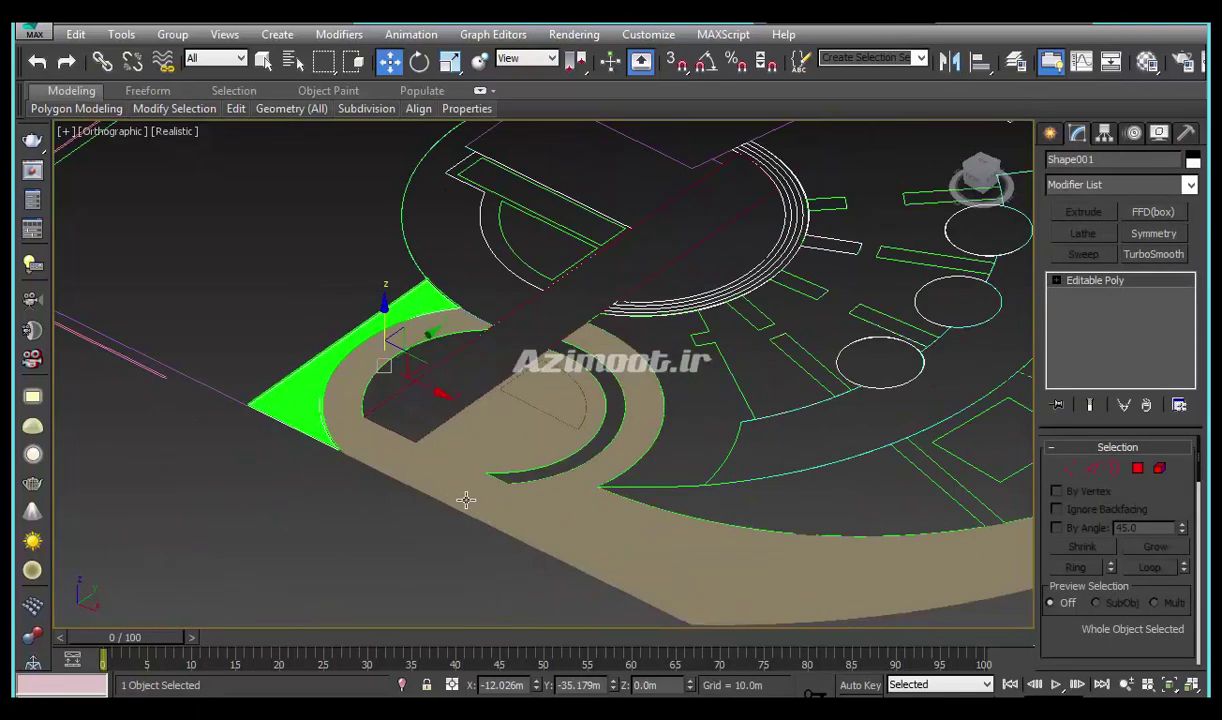
{"action": "scroll", "coordinate": [320, 395], "scroll_direction": "up", "scroll_amount": 3}
{"action": "scroll", "coordinate": [212, 382], "scroll_direction": "up", "scroll_amount": 3}
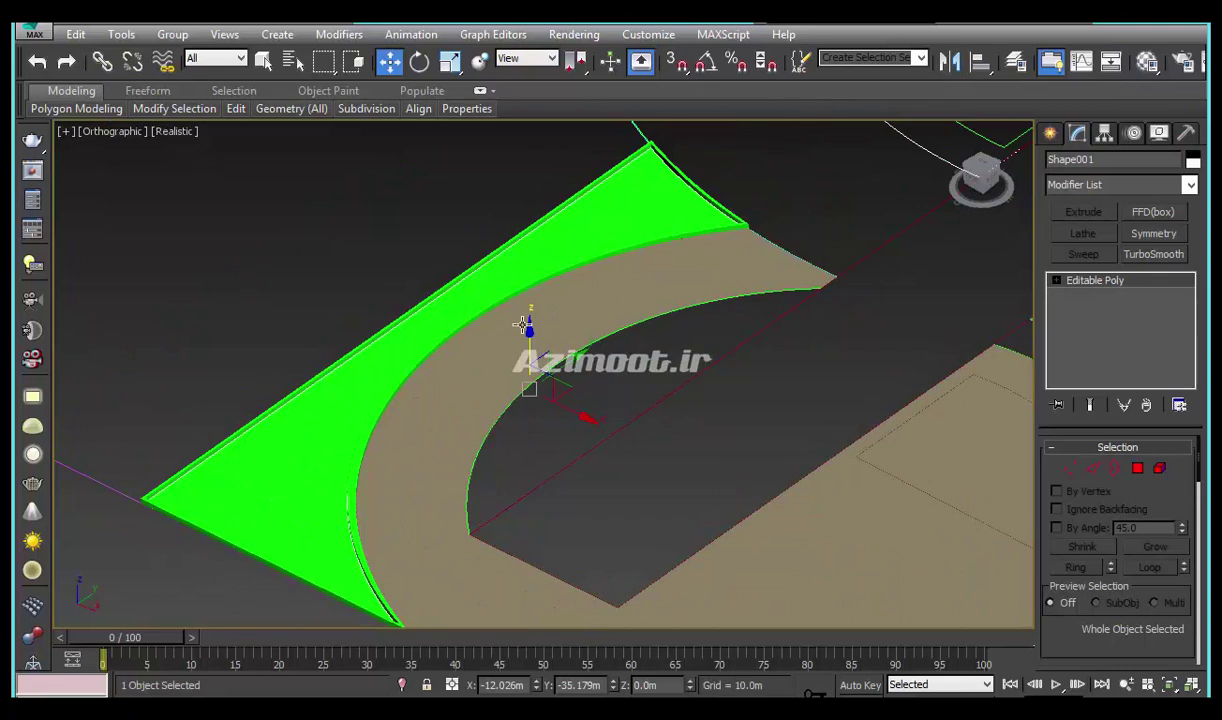
{"action": "scroll", "coordinate": [458, 390], "scroll_direction": "down", "scroll_amount": 2}
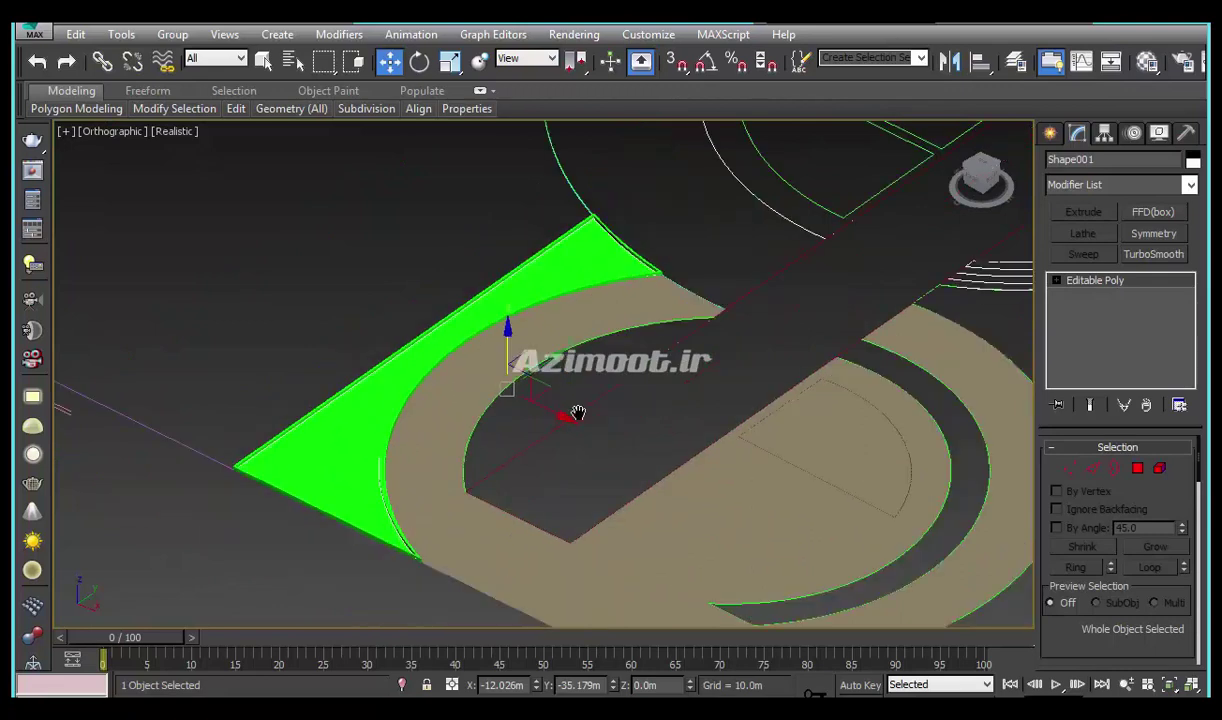
{"action": "middle_click_drag", "start_coordinate": [578, 413], "coordinate": [470, 432]}
Detach a copy of the half-disc spline inside the ring as Shape002
{"action": "left_click", "coordinate": [502, 362]}
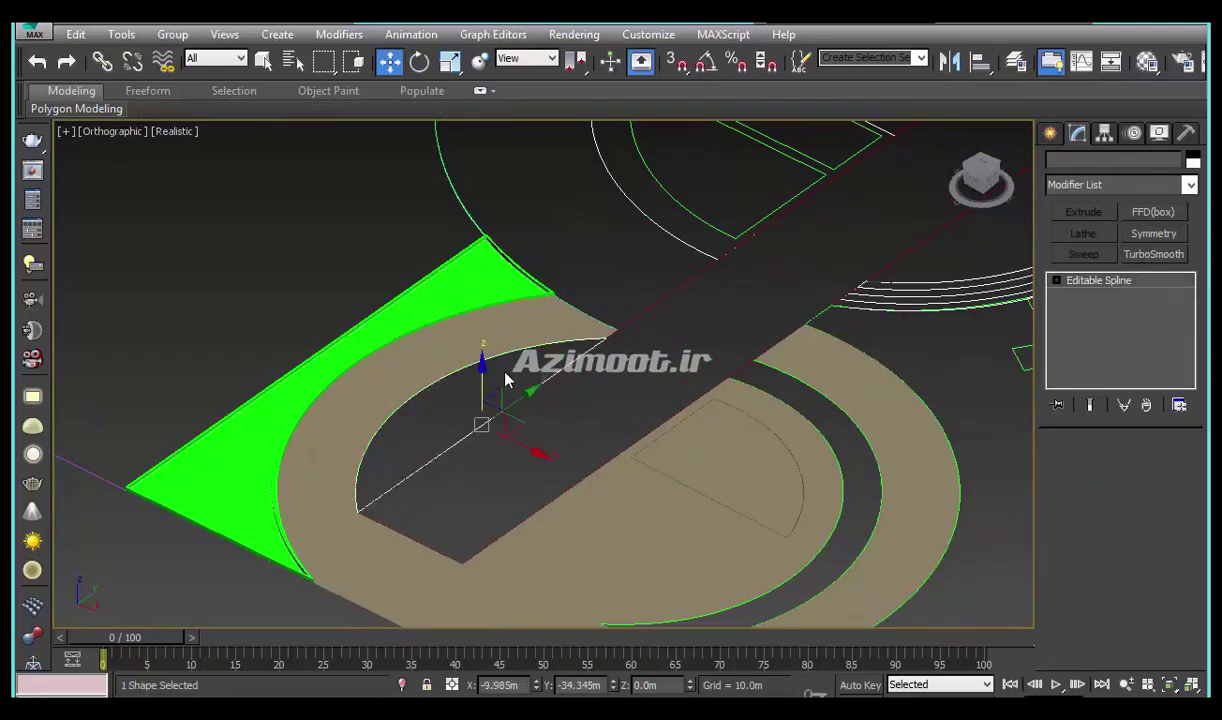
{"action": "scroll", "coordinate": [535, 378], "scroll_direction": "up", "scroll_amount": 2}
{"action": "left_click", "coordinate": [1057, 281]}
{"action": "left_click", "coordinate": [1089, 325]}
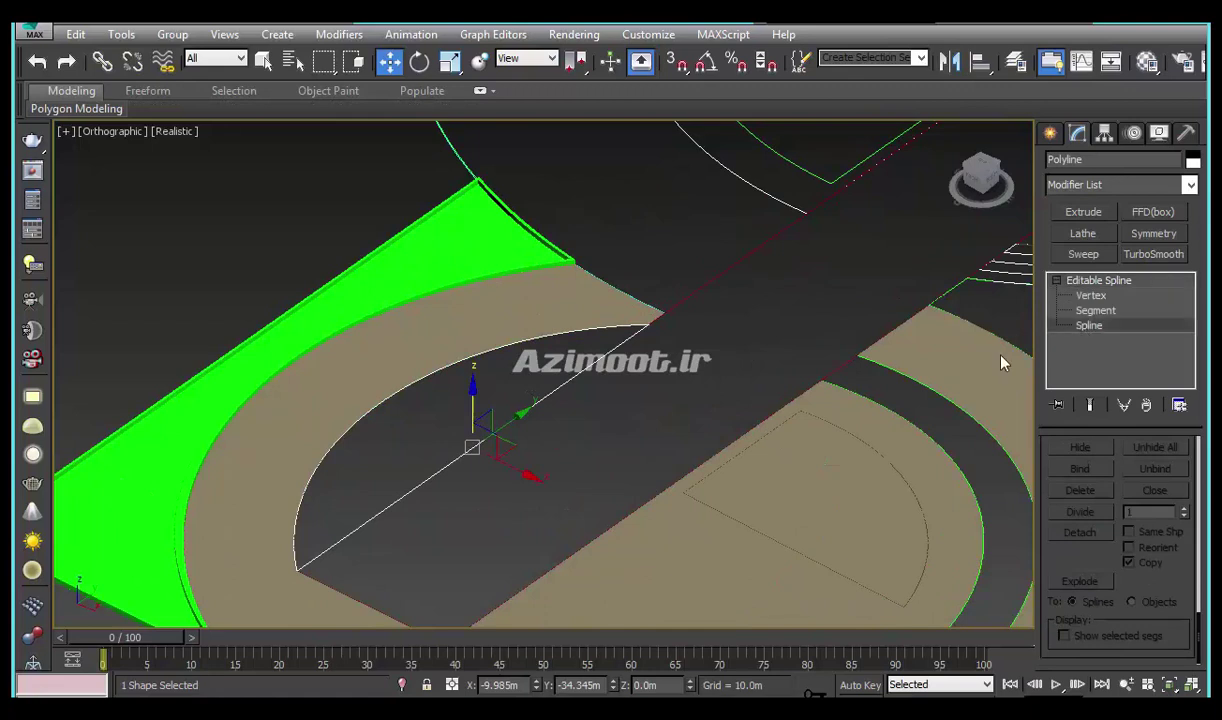
{"action": "left_click", "coordinate": [564, 340]}
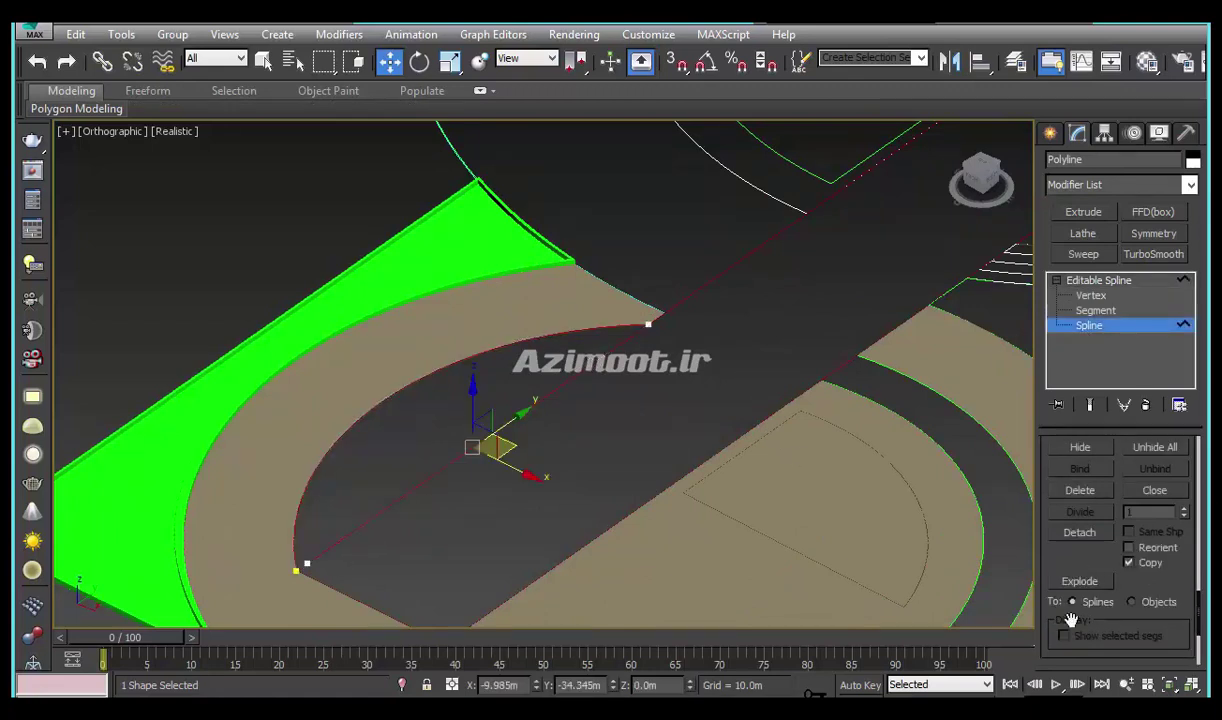
{"action": "scroll", "coordinate": [1076, 540], "scroll_direction": "up", "scroll_amount": 3}
{"action": "scroll", "coordinate": [1076, 475], "scroll_direction": "up", "scroll_amount": 1}
{"action": "left_click", "coordinate": [1079, 478]}
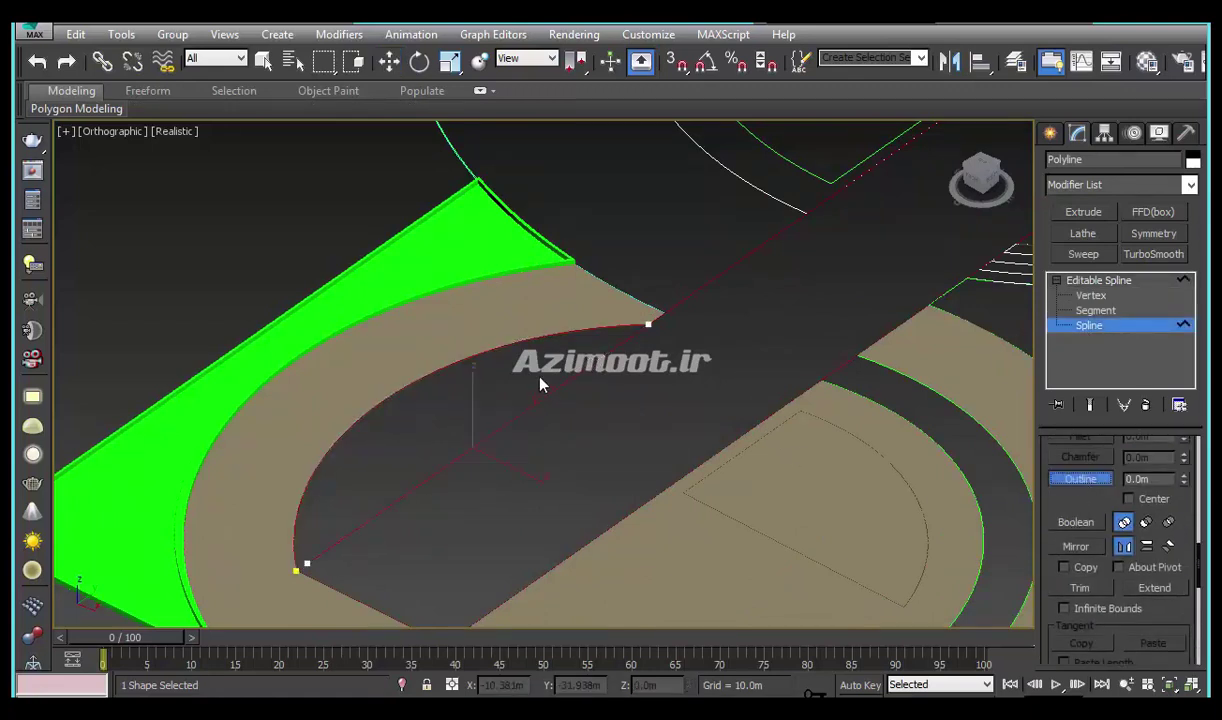
{"action": "left_click_drag", "start_coordinate": [522, 373], "coordinate": [547, 385]}
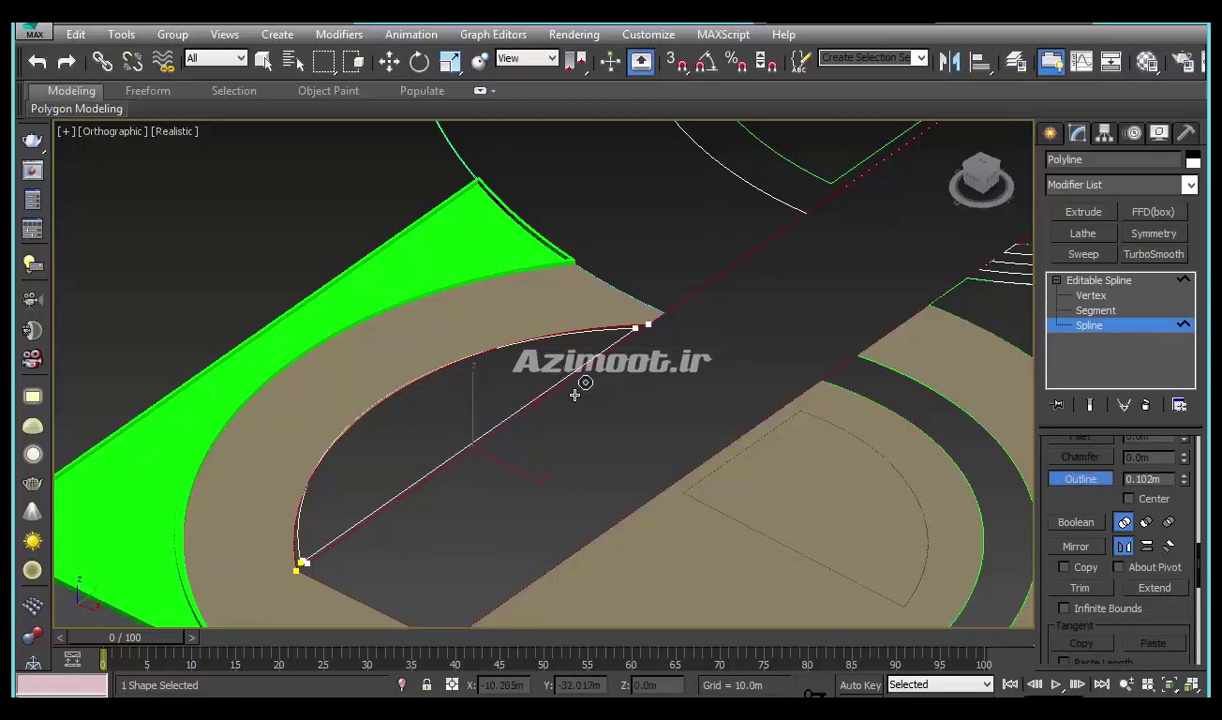
{"action": "key", "text": "w"}
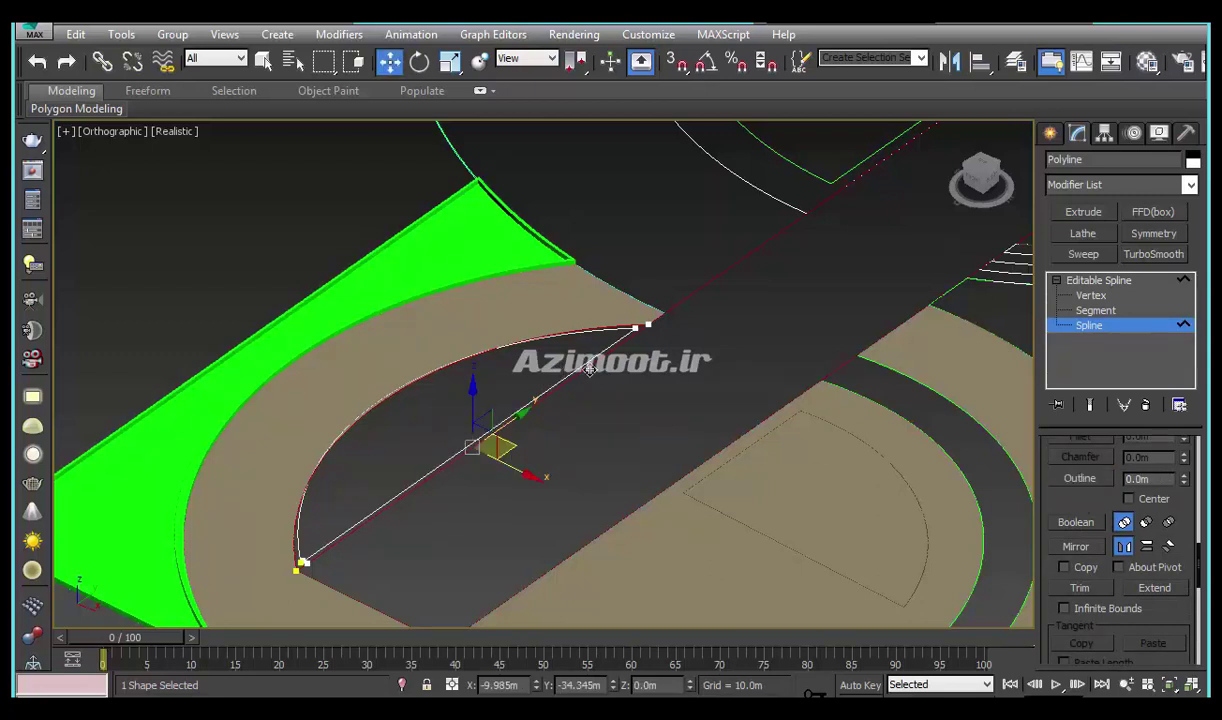
{"action": "key", "text": "ctrl+z"}
{"action": "left_click_drag", "start_coordinate": [1100, 480], "coordinate": [1097, 350]}
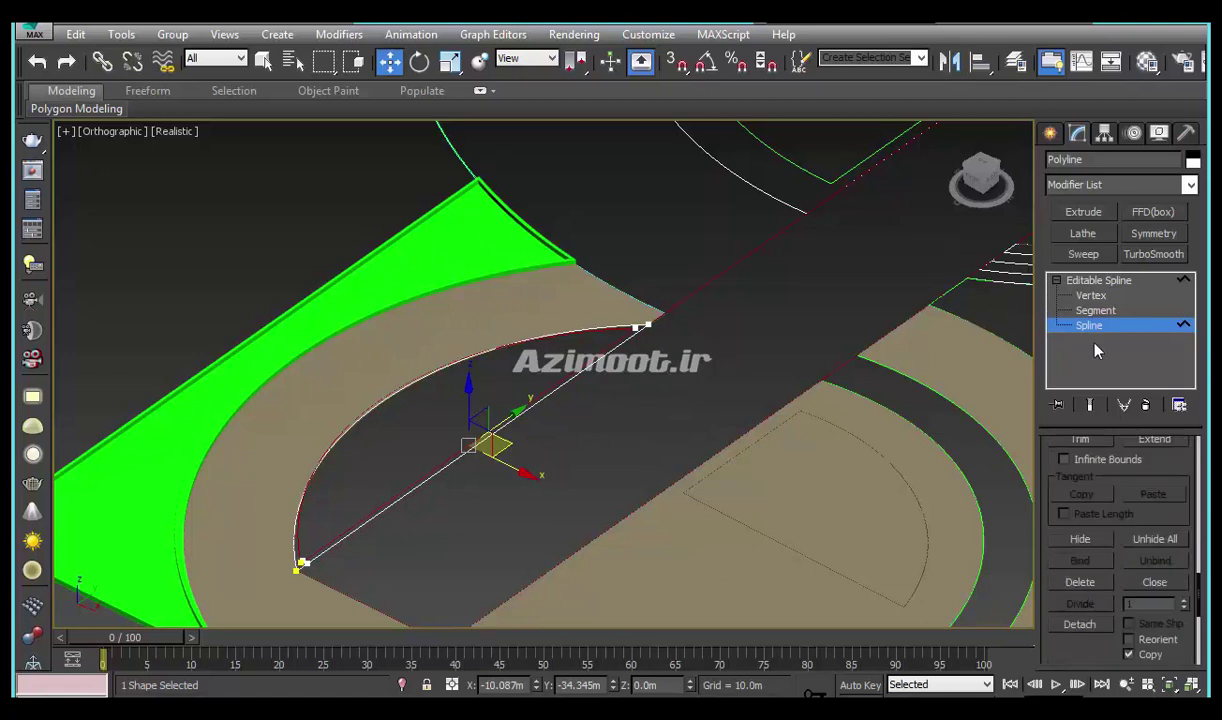
{"action": "left_click", "coordinate": [1079, 624]}
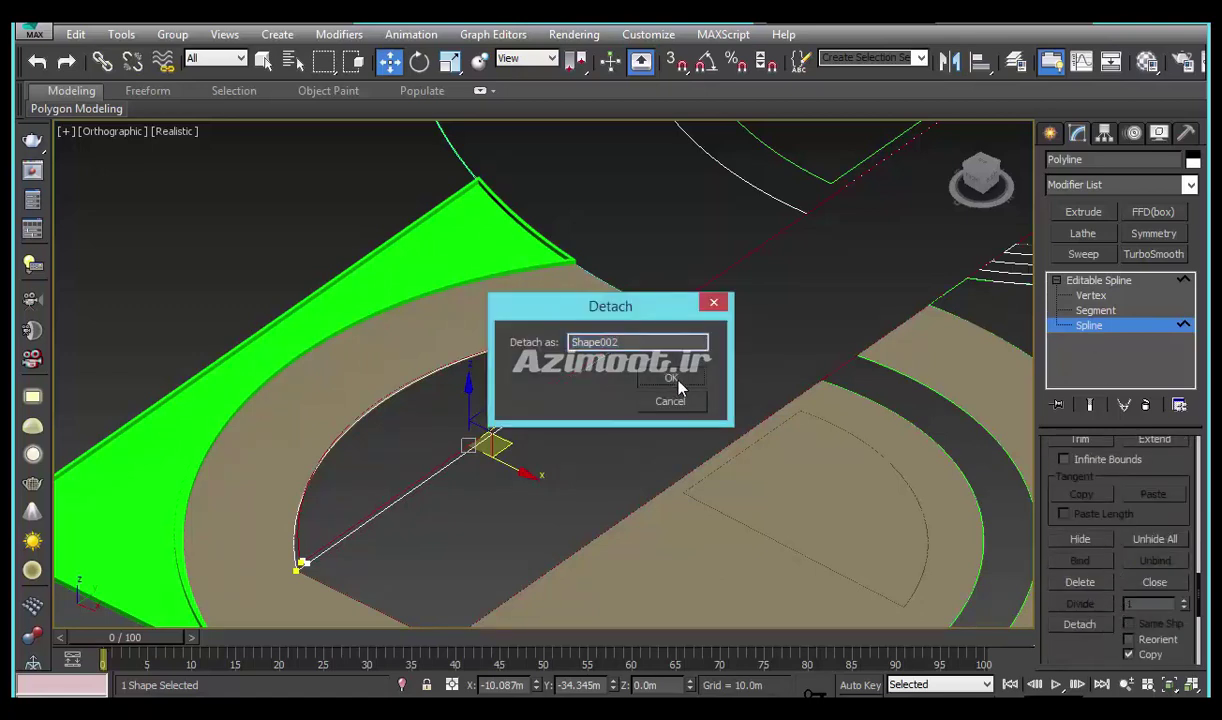
{"action": "left_click", "coordinate": [655, 372]}
{"action": "left_click", "coordinate": [1050, 133]}
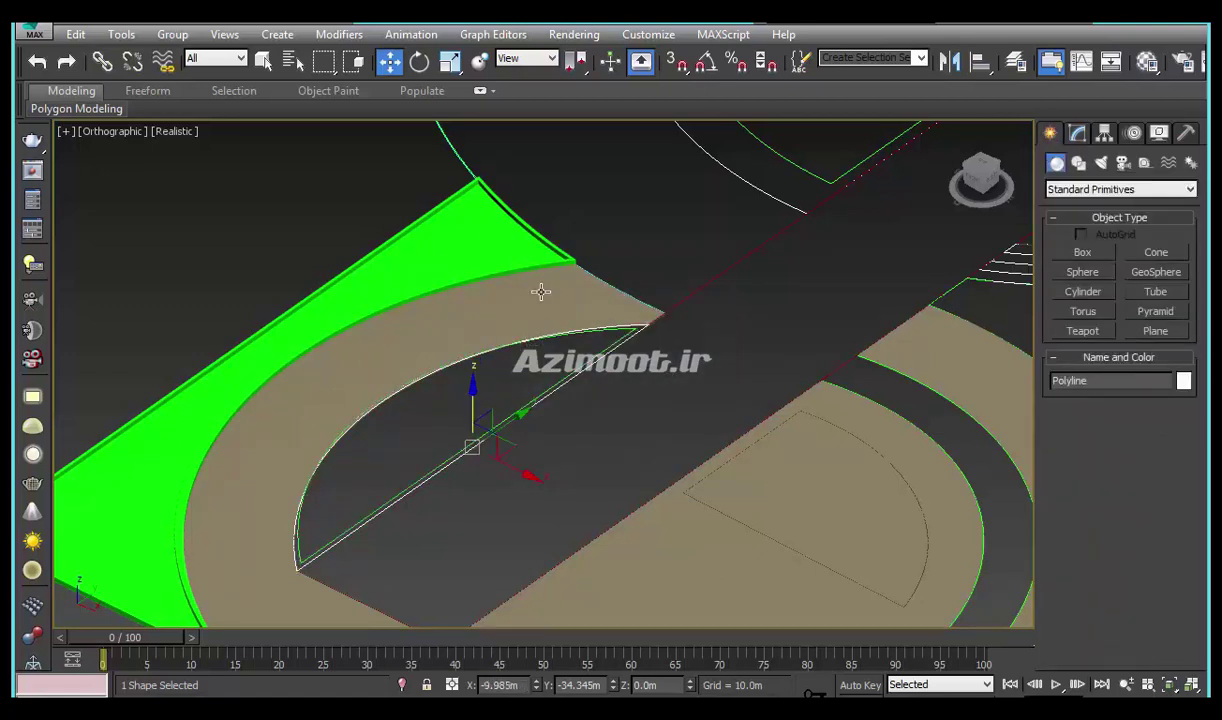
Copy the green plot slab's Extrude modifier and paste it onto the Polyline
{"action": "left_click", "coordinate": [539, 263]}
{"action": "left_click", "coordinate": [1086, 133]}
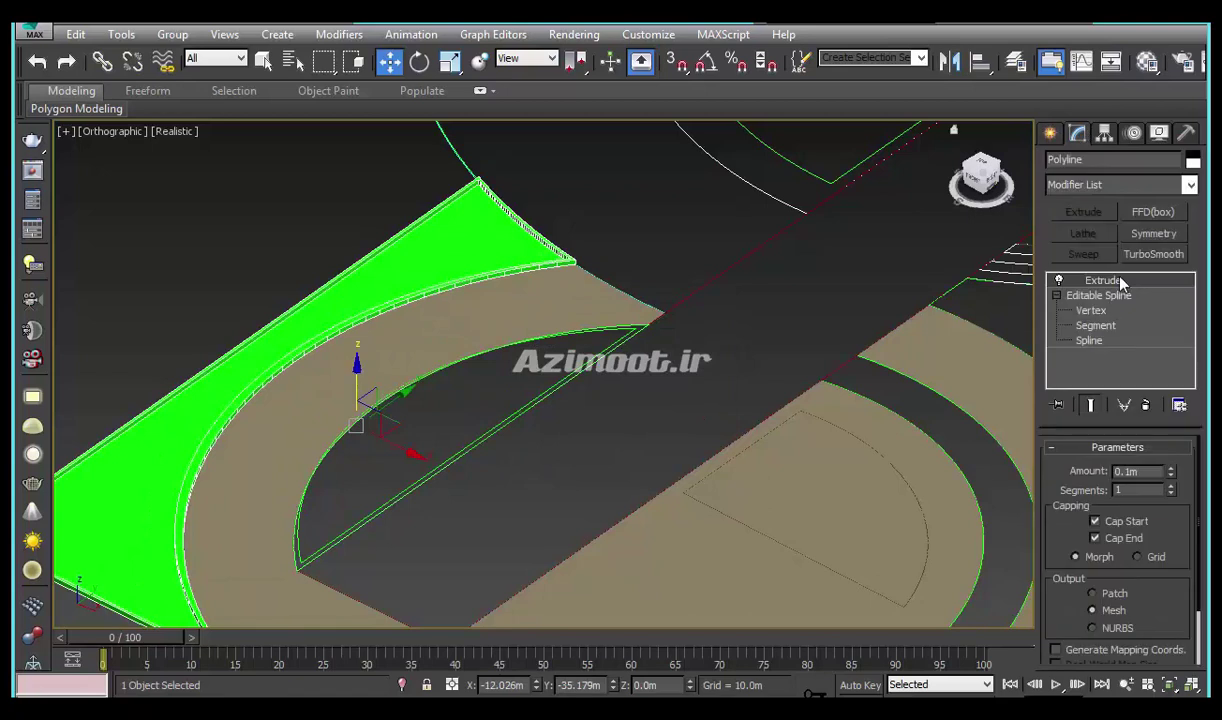
{"action": "right_click", "coordinate": [1120, 284]}
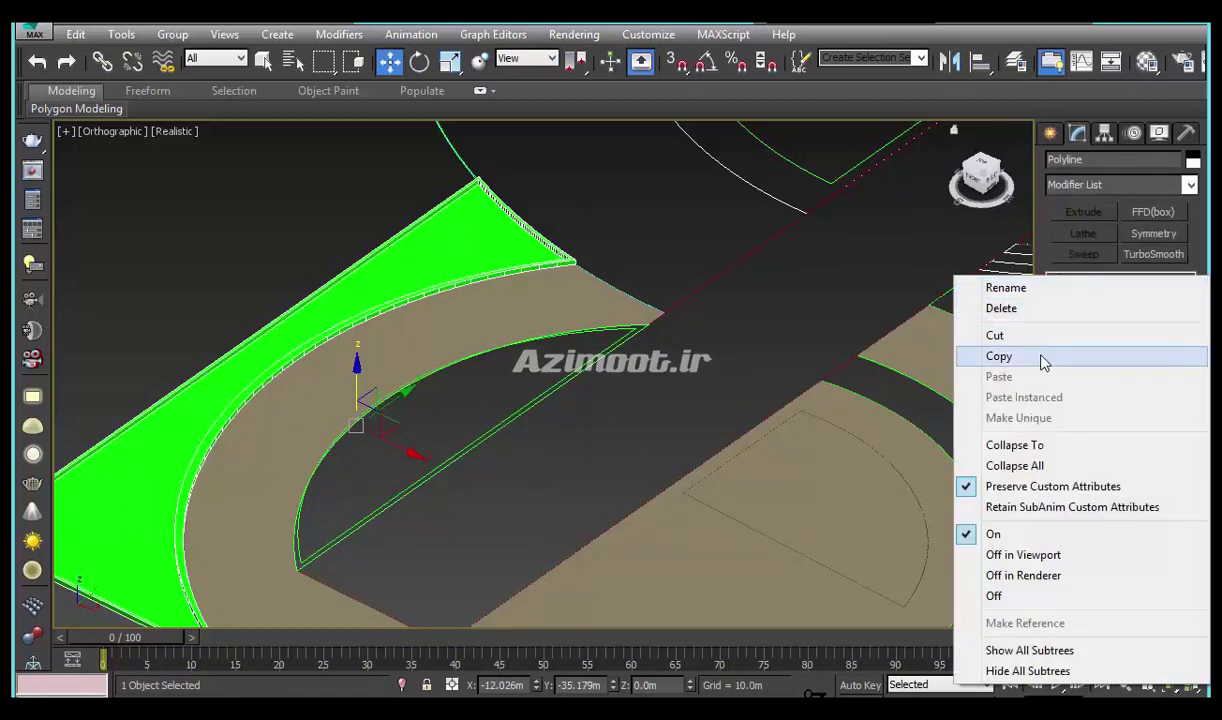
{"action": "left_click", "coordinate": [1039, 357]}
{"action": "left_click", "coordinate": [625, 322]}
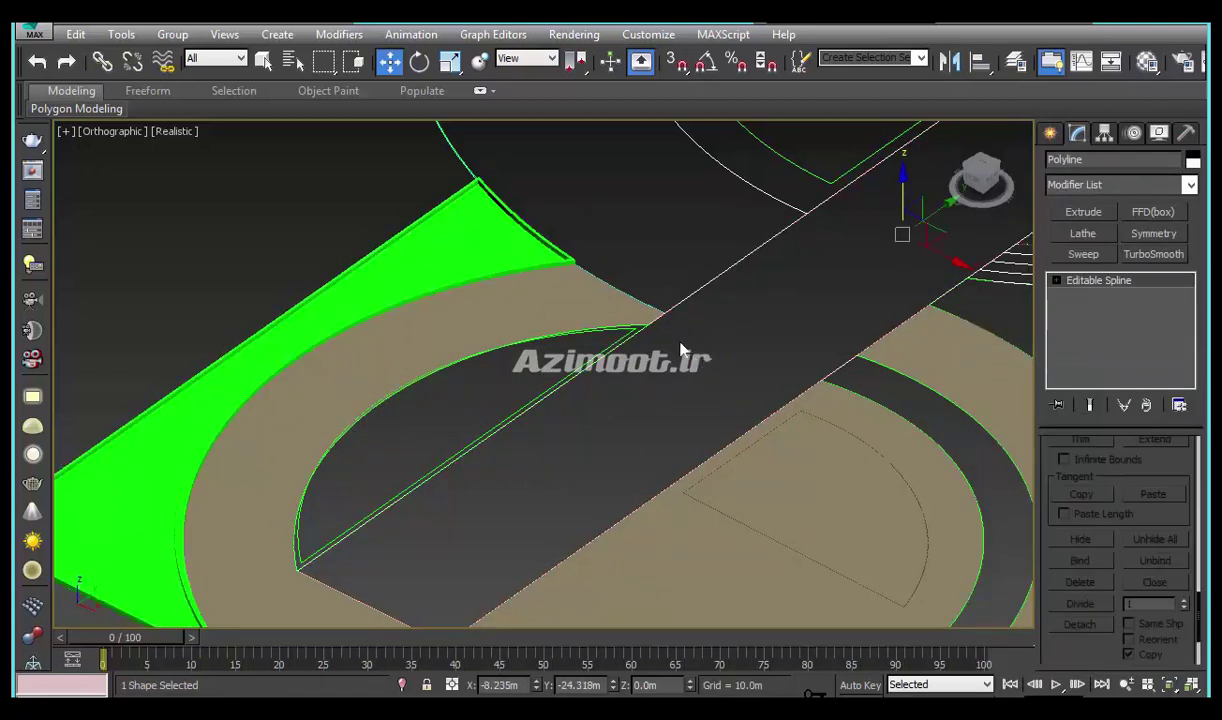
{"action": "left_click", "coordinate": [633, 326]}
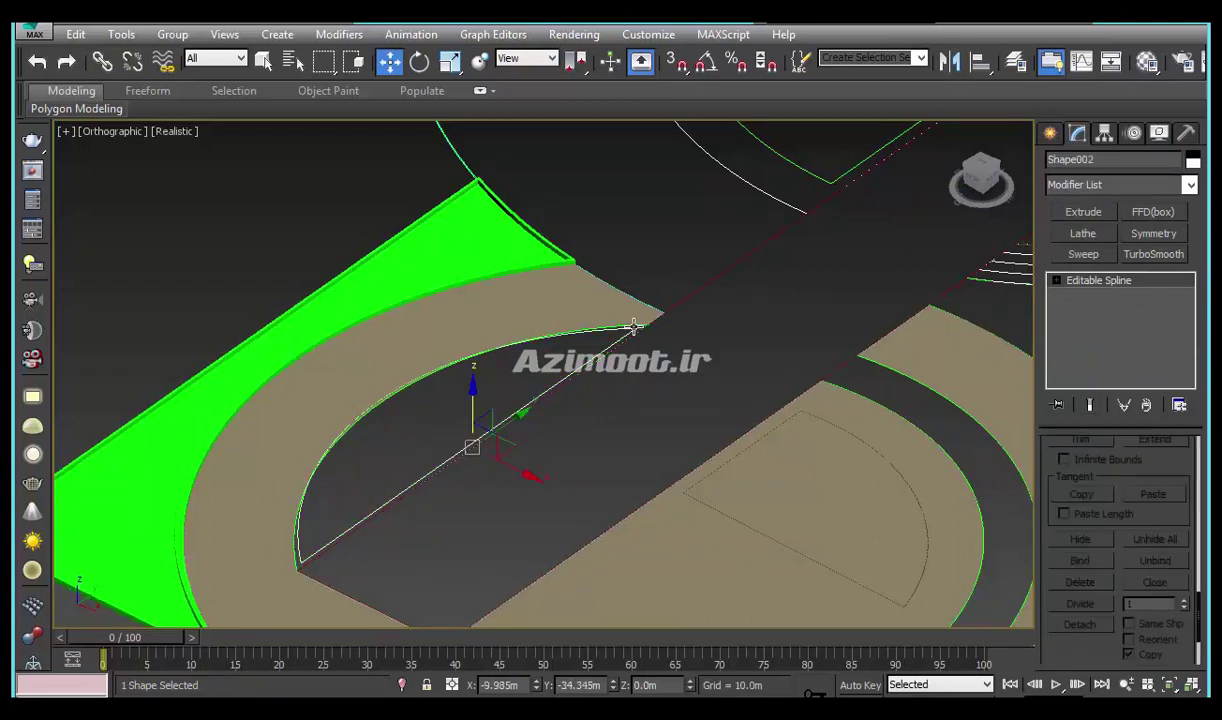
{"action": "left_click", "coordinate": [637, 326]}
{"action": "scroll", "coordinate": [637, 330], "scroll_direction": "up", "scroll_amount": 4}
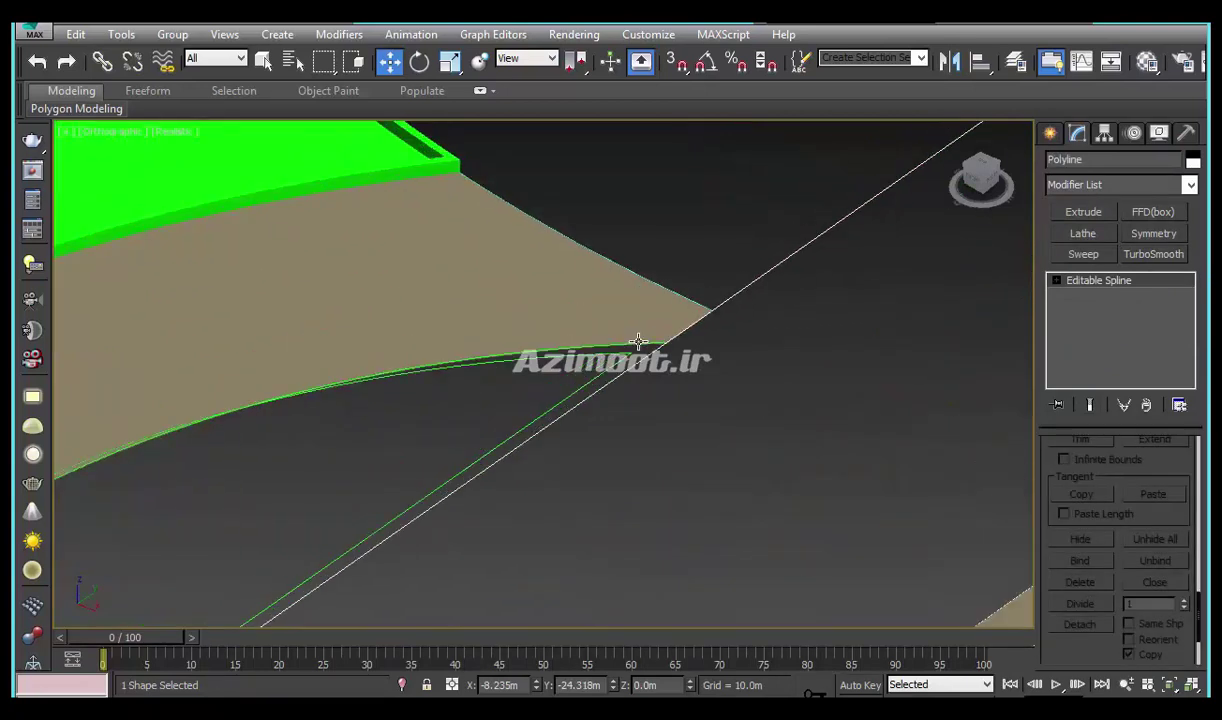
{"action": "right_click", "coordinate": [1098, 281]}
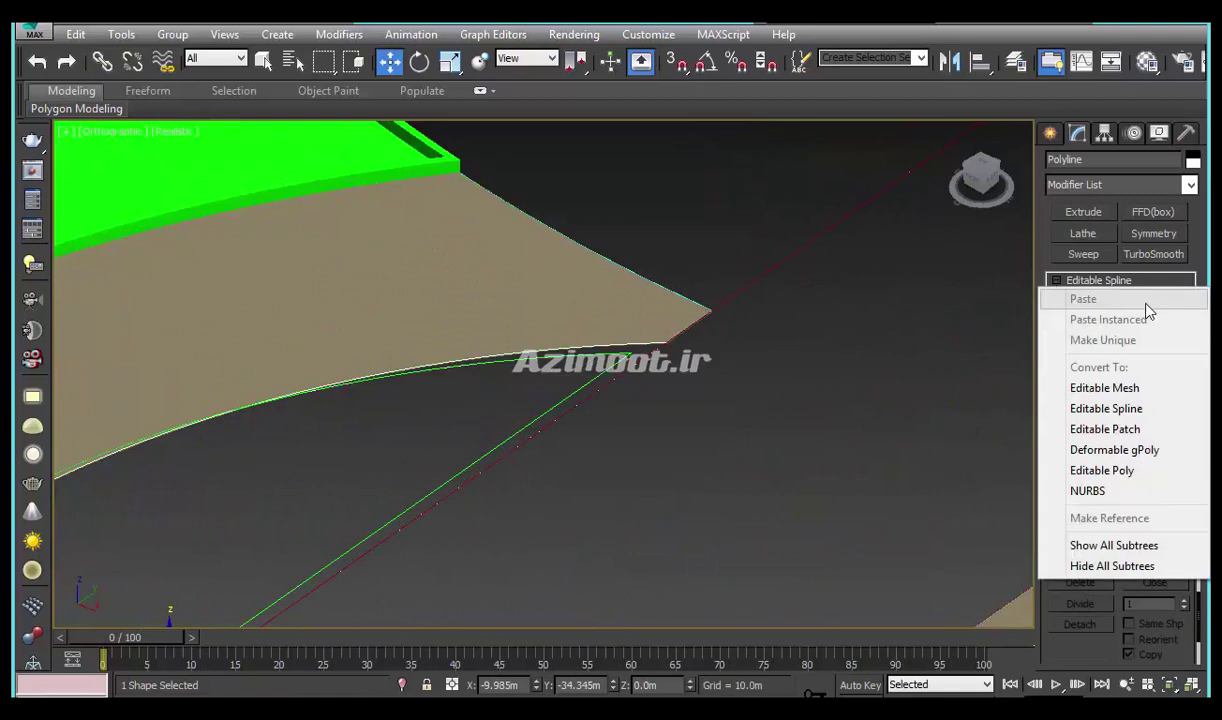
{"action": "left_click", "coordinate": [1083, 212]}
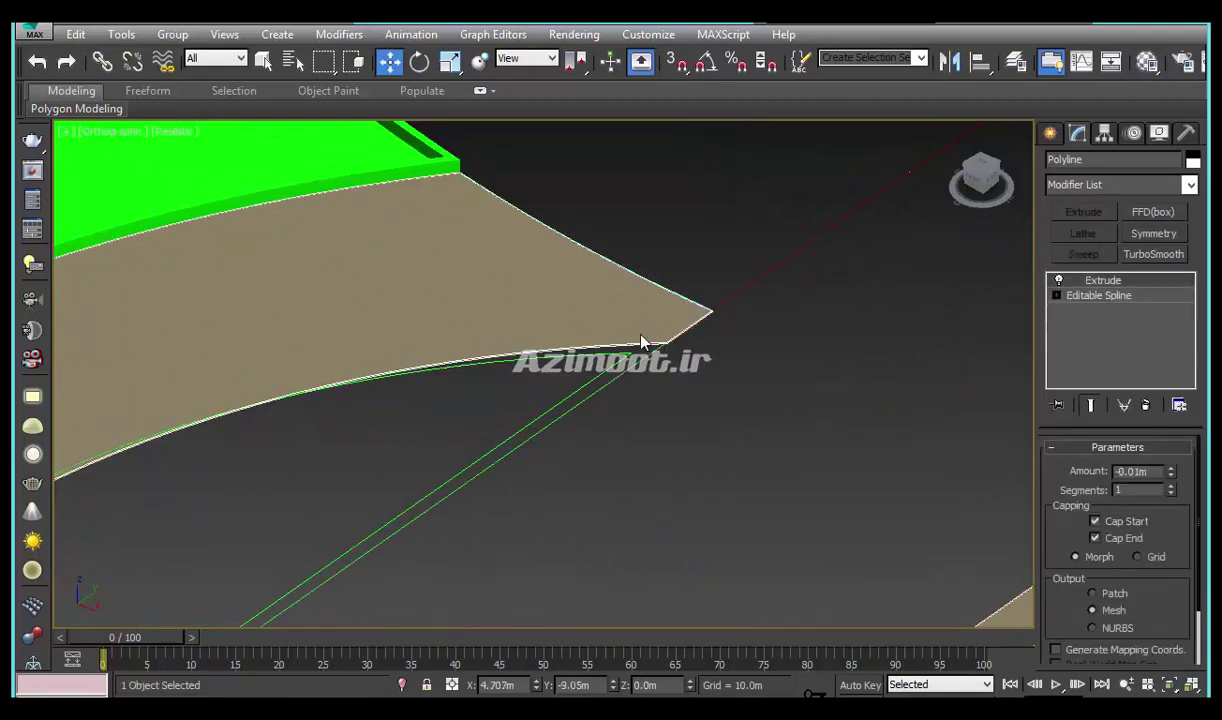
Hide that object, paste the -0.01m Extrude onto the half-disc spline, and raise it about 1.47m
{"action": "right_click", "coordinate": [644, 338]}
{"action": "left_click", "coordinate": [720, 277]}
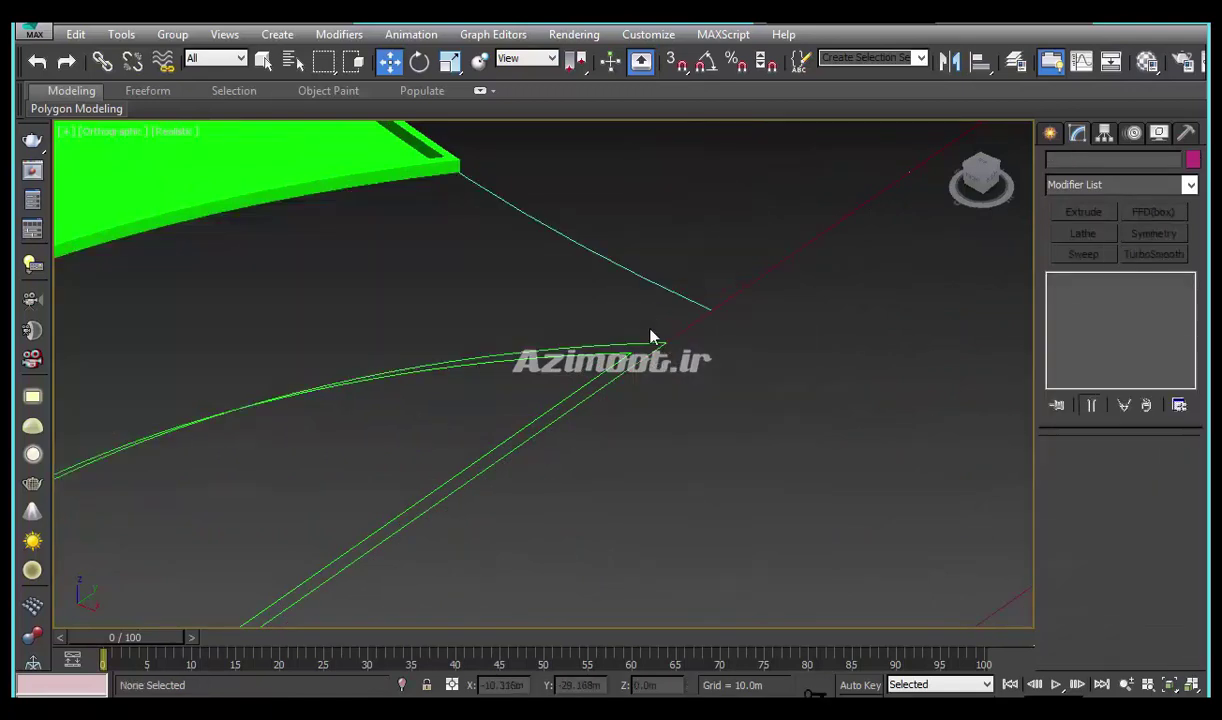
{"action": "left_click", "coordinate": [650, 342]}
{"action": "right_click", "coordinate": [1125, 315]}
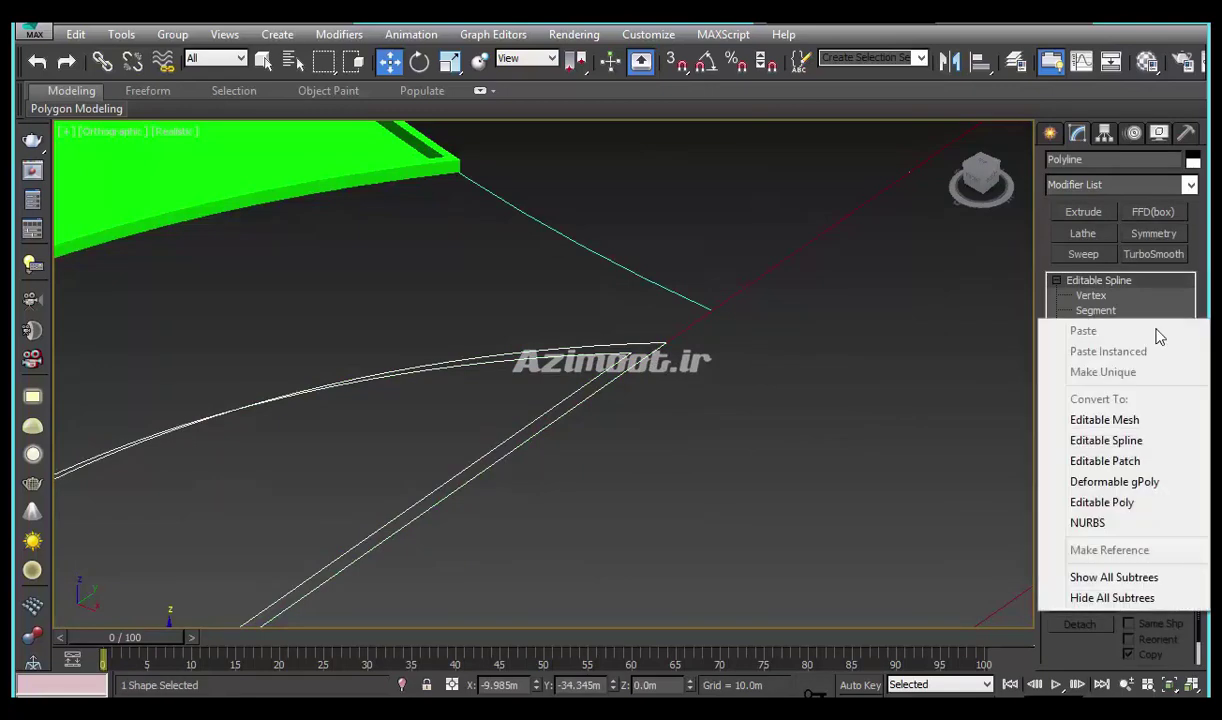
{"action": "left_click", "coordinate": [1100, 203]}
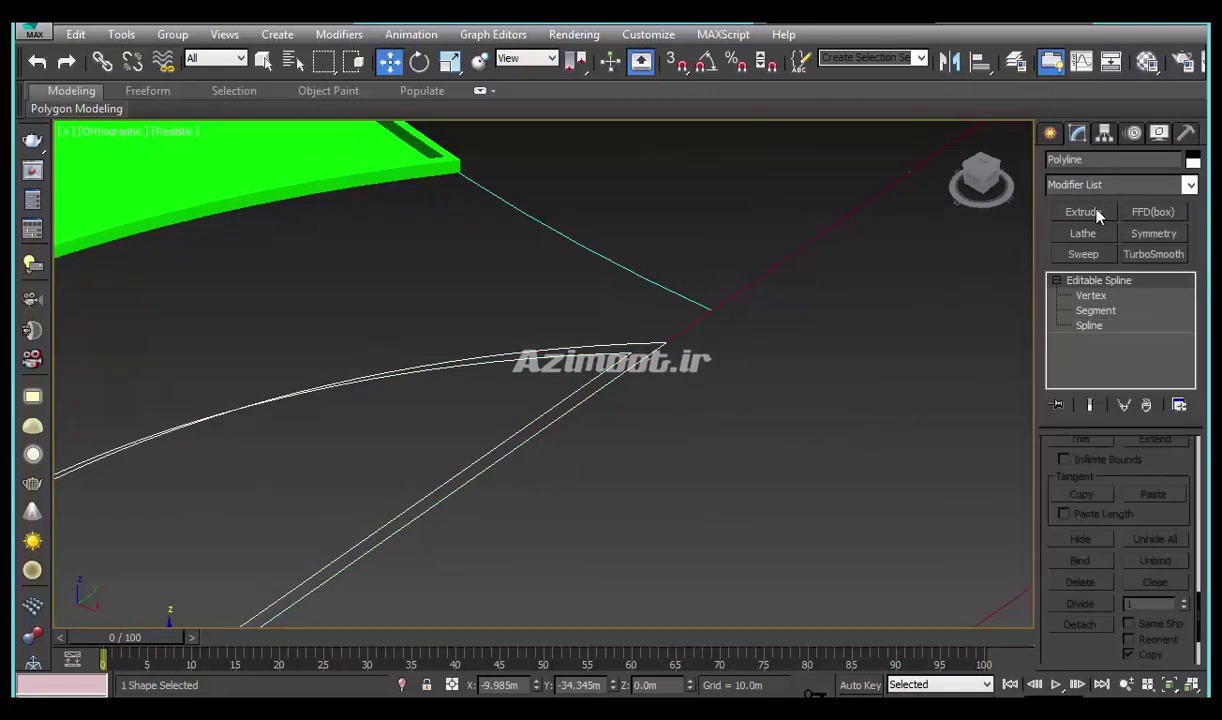
{"action": "middle_click_drag", "start_coordinate": [622, 372], "coordinate": [811, 283]}
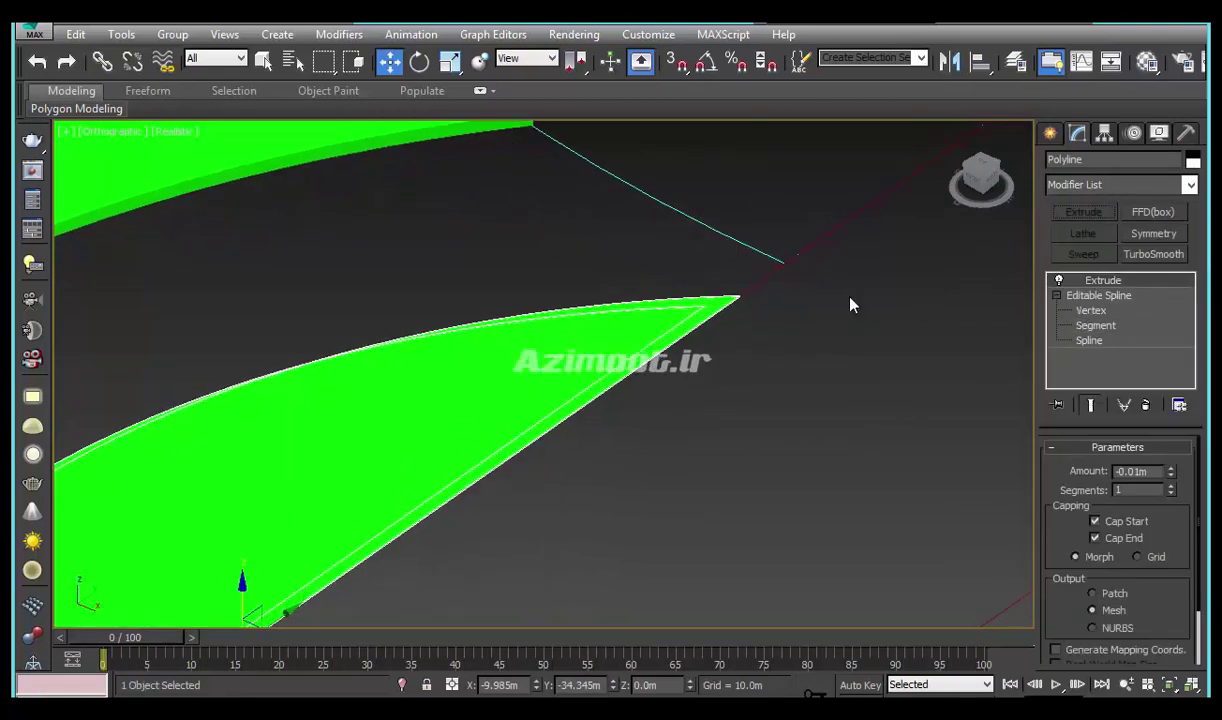
{"action": "scroll", "coordinate": [811, 283], "scroll_direction": "down", "scroll_amount": 3}
{"action": "left_click_drag", "start_coordinate": [549, 389], "coordinate": [567, 342]}
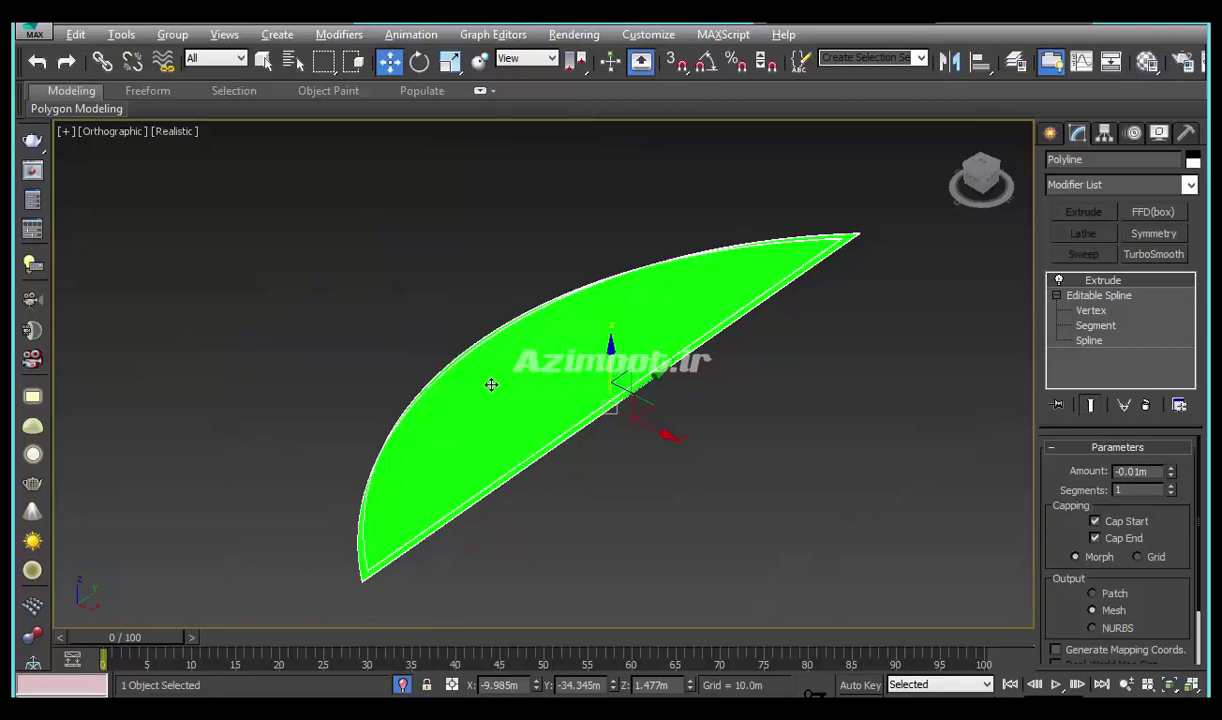
Switch to Top view and select the curb spline's bottom corner vertex
{"action": "key", "text": "t"}
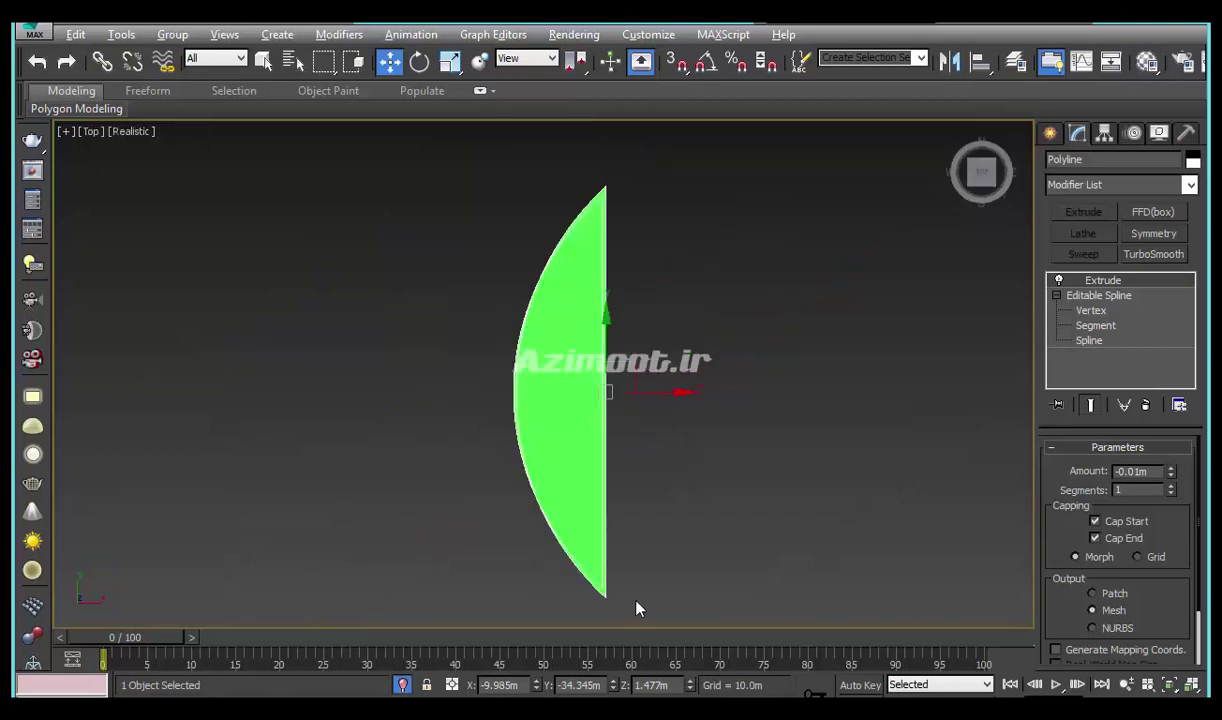
{"action": "scroll", "coordinate": [560, 585], "scroll_direction": "up", "scroll_amount": 3}
{"action": "scroll", "coordinate": [551, 581], "scroll_direction": "up", "scroll_amount": 2}
{"action": "middle_click_drag", "start_coordinate": [346, 404], "coordinate": [428, 470]}
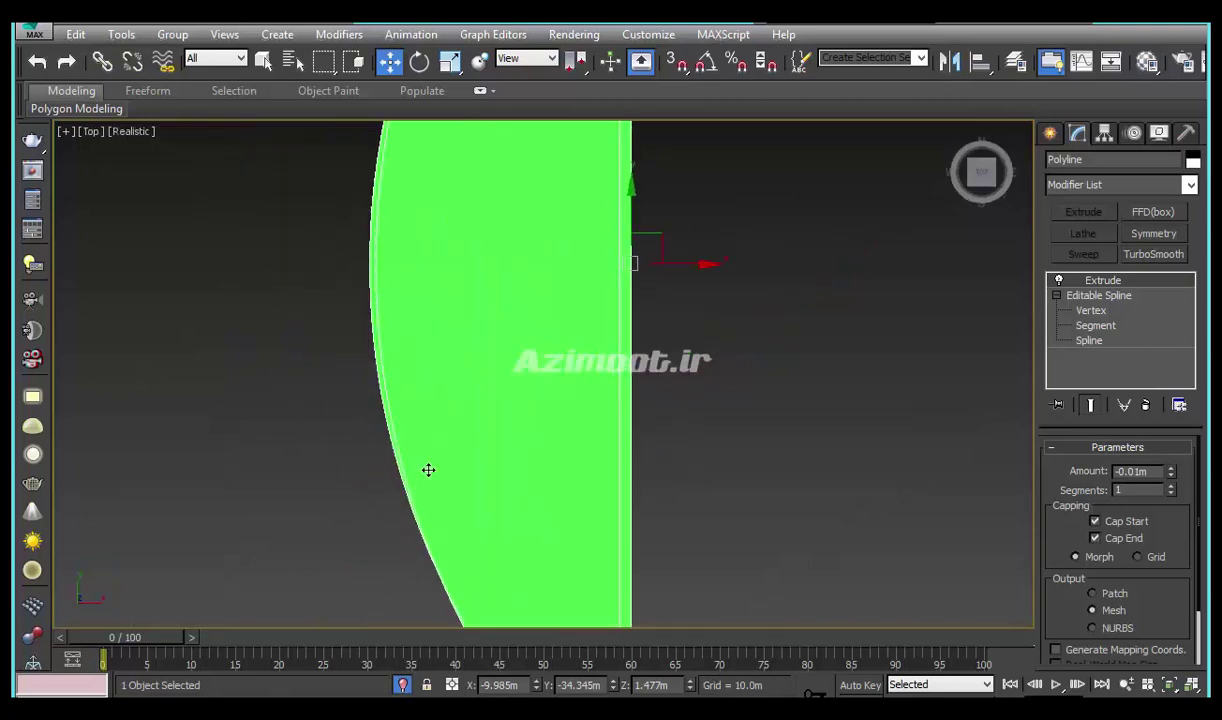
{"action": "scroll", "coordinate": [428, 470], "scroll_direction": "down", "scroll_amount": 2}
{"action": "left_click", "coordinate": [1078, 330]}
{"action": "middle_click_drag", "start_coordinate": [469, 423], "coordinate": [431, 360]}
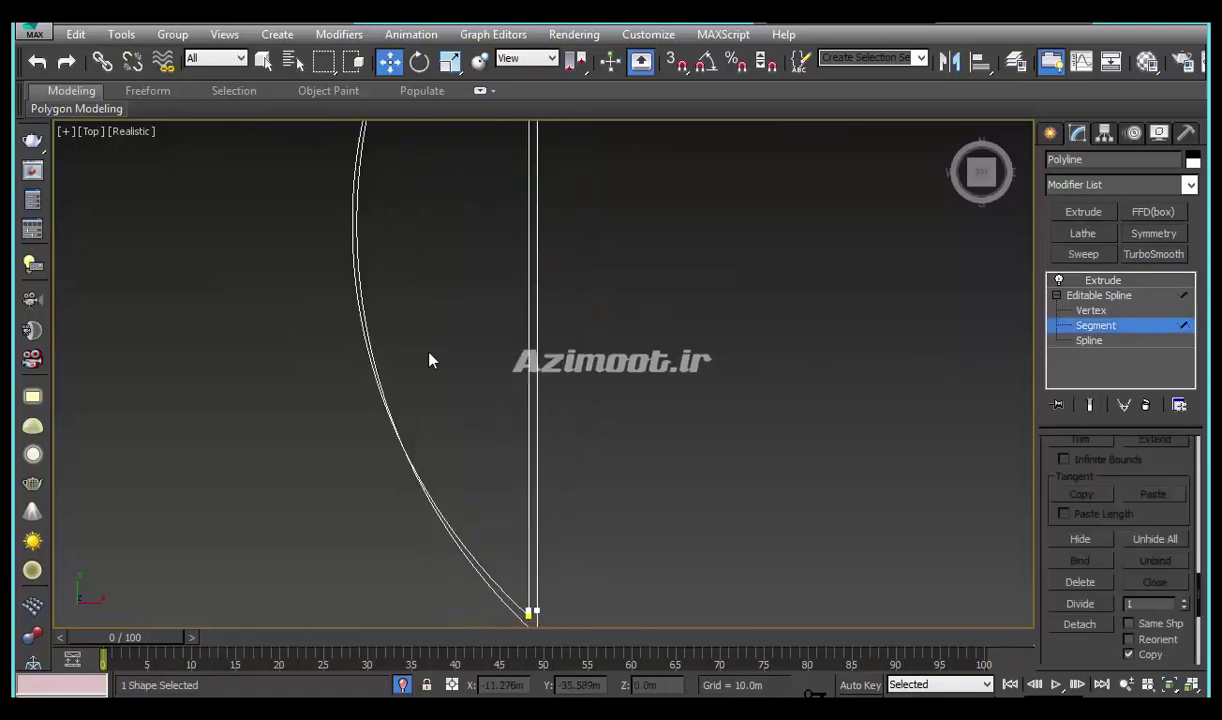
{"action": "left_click", "coordinate": [1090, 310]}
{"action": "left_click", "coordinate": [527, 610]}
{"action": "scroll", "coordinate": [506, 580], "scroll_direction": "up", "scroll_amount": 3}
{"action": "scroll", "coordinate": [520, 560], "scroll_direction": "up", "scroll_amount": 2}
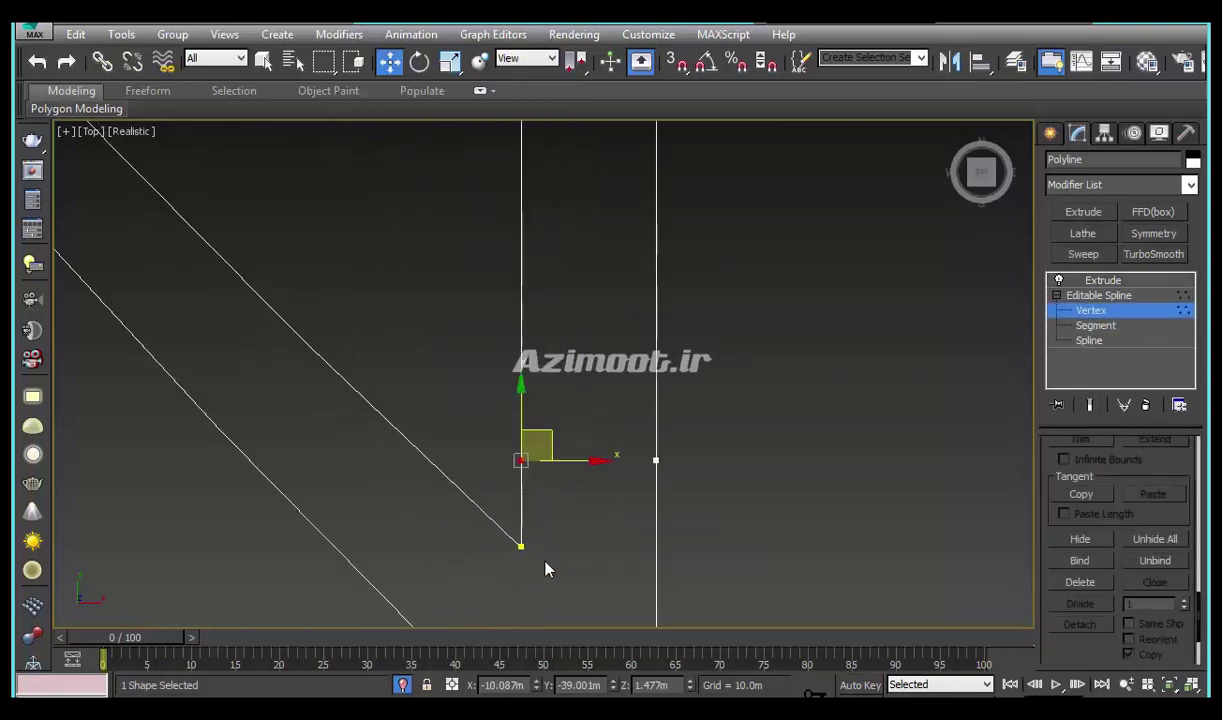
{"action": "left_click", "coordinate": [550, 511]}
{"action": "key", "text": "ctrl+z"}
Reshape the curve by adjusting the tangent handles of its bottom and upper vertices
{"action": "scroll", "coordinate": [595, 548], "scroll_direction": "down", "scroll_amount": 5}
{"action": "scroll", "coordinate": [590, 520], "scroll_direction": "down", "scroll_amount": 3}
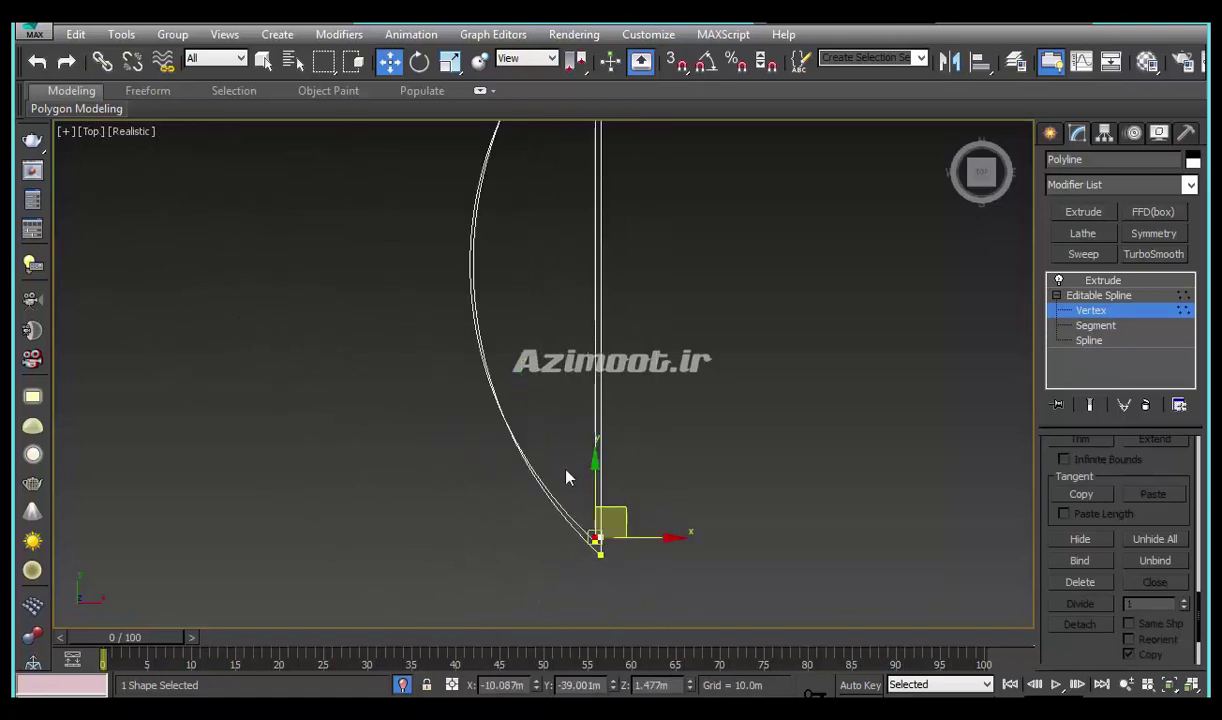
{"action": "middle_click_drag", "start_coordinate": [567, 477], "coordinate": [596, 500]}
{"action": "middle_click_drag", "start_coordinate": [505, 603], "coordinate": [415, 442]}
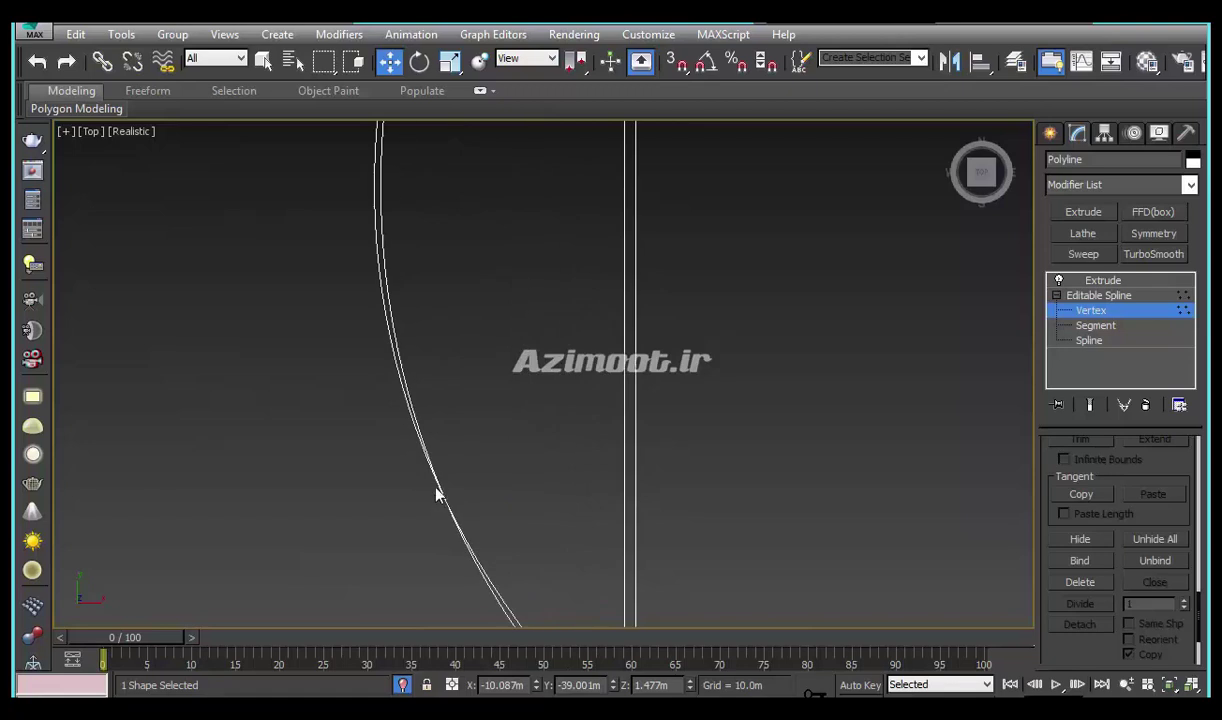
{"action": "middle_click_drag", "start_coordinate": [431, 505], "coordinate": [472, 419]}
{"action": "scroll", "coordinate": [472, 419], "scroll_direction": "up", "scroll_amount": 2}
{"action": "scroll", "coordinate": [537, 455], "scroll_direction": "up", "scroll_amount": 2}
{"action": "scroll", "coordinate": [537, 455], "scroll_direction": "up", "scroll_amount": 2}
{"action": "scroll", "coordinate": [463, 447], "scroll_direction": "down", "scroll_amount": 2}
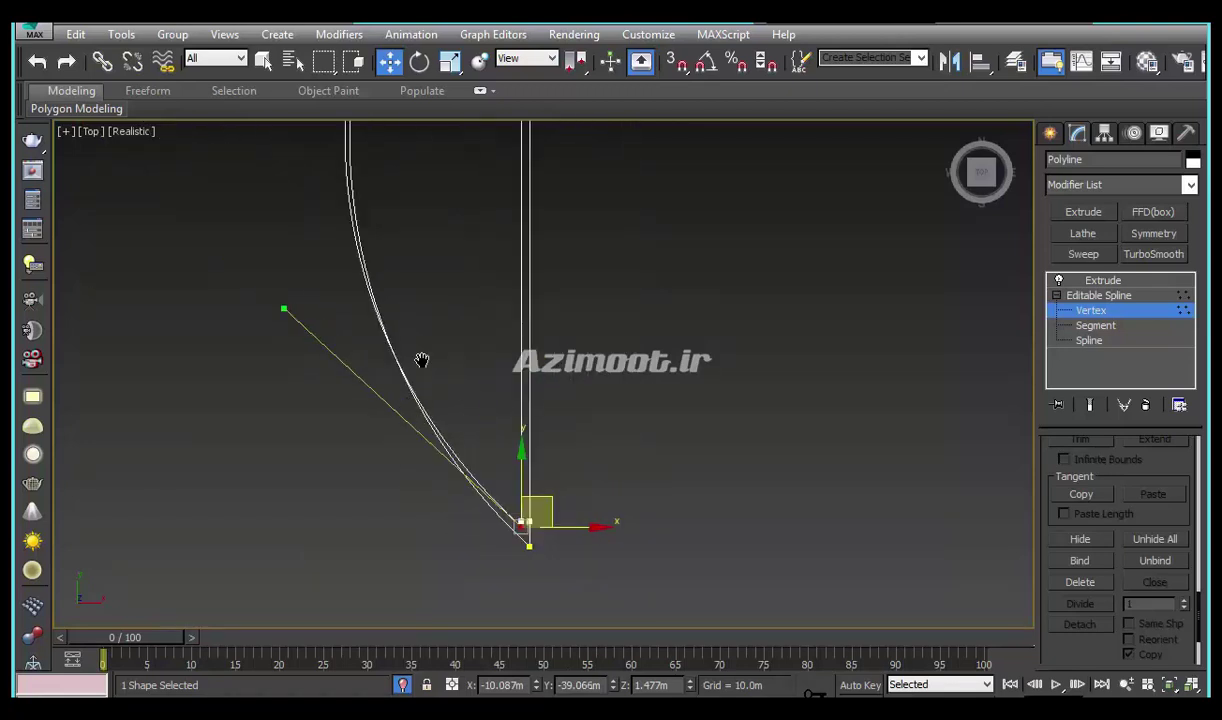
{"action": "scroll", "coordinate": [423, 360], "scroll_direction": "down", "scroll_amount": 2}
{"action": "left_click_drag", "start_coordinate": [263, 386], "coordinate": [283, 371]}
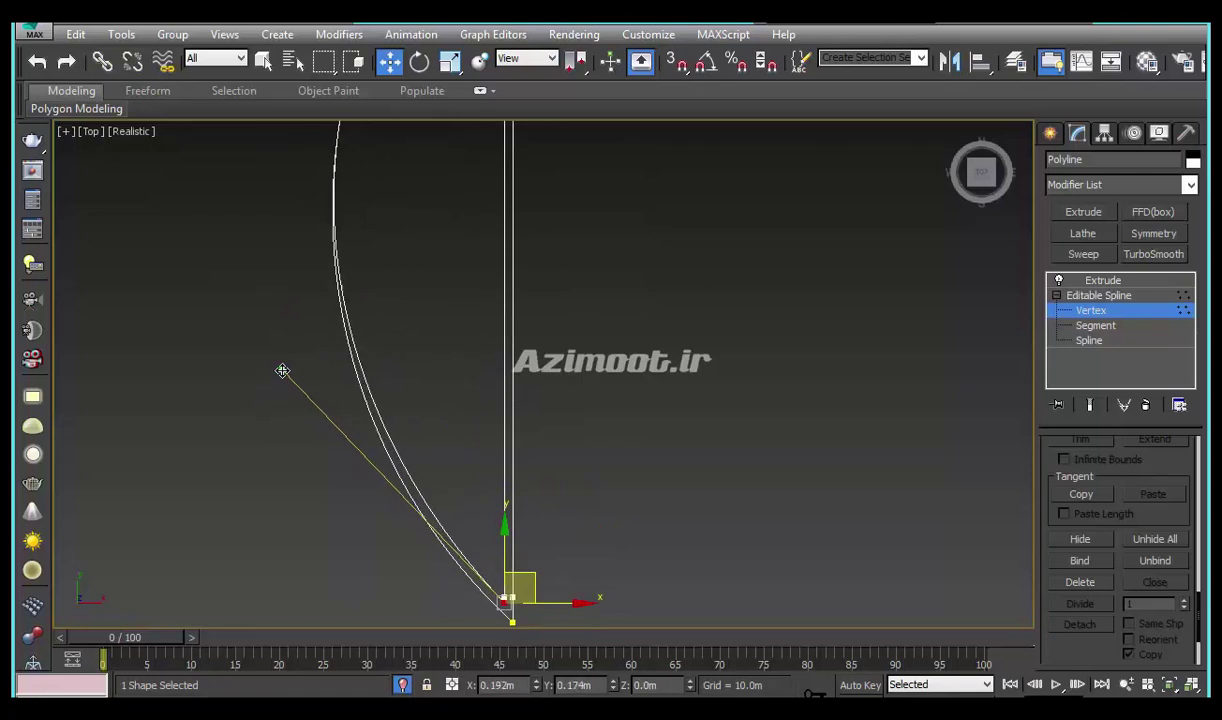
{"action": "middle_click_drag", "start_coordinate": [330, 200], "coordinate": [404, 436]}
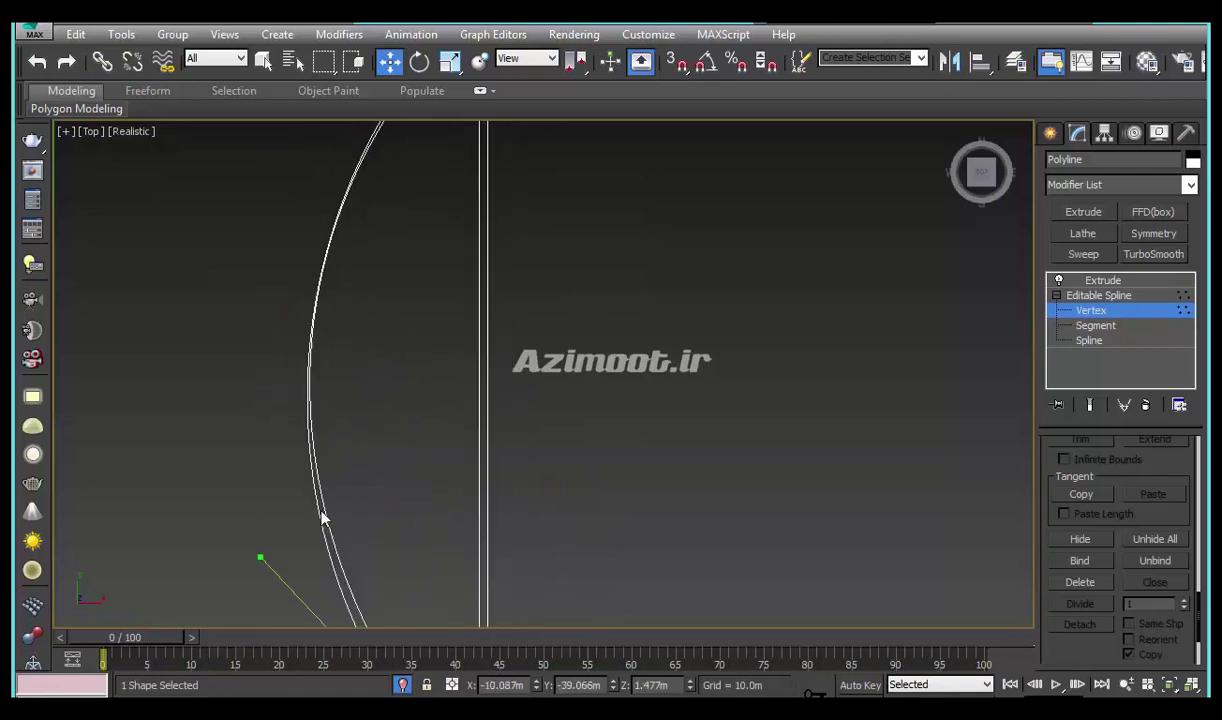
{"action": "scroll", "coordinate": [432, 309], "scroll_direction": "up", "scroll_amount": 2}
{"action": "left_click", "coordinate": [430, 309]}
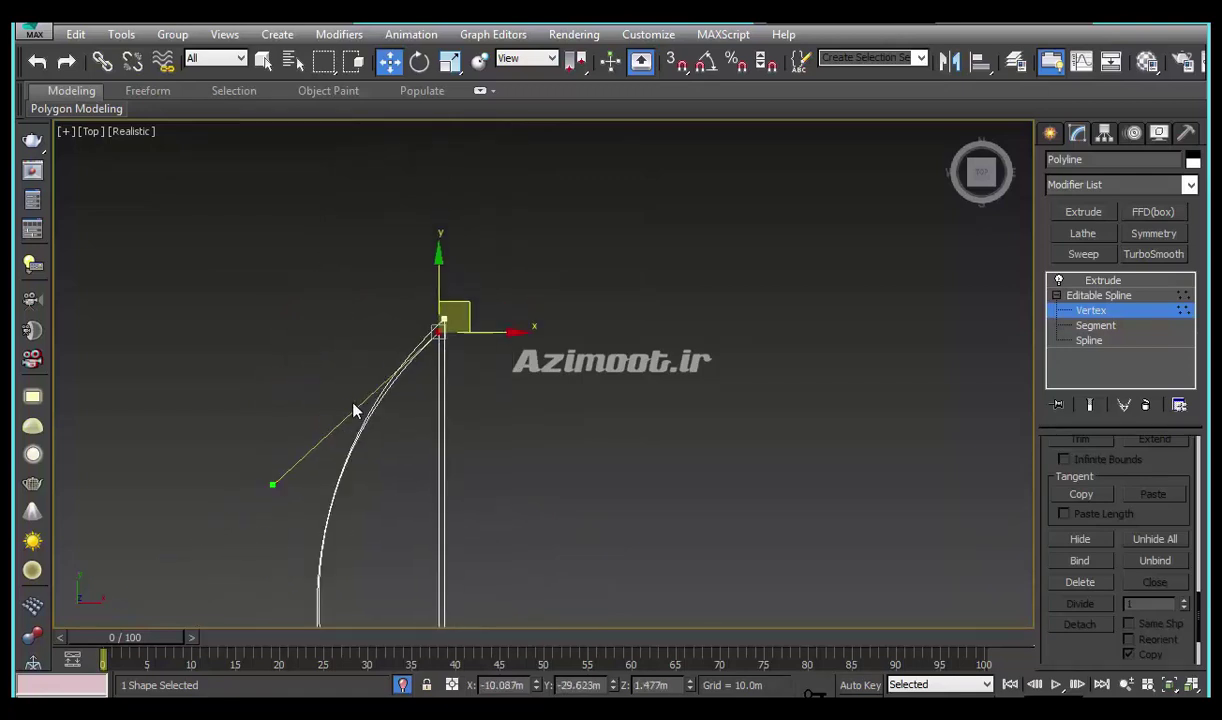
{"action": "left_click_drag", "start_coordinate": [269, 483], "coordinate": [284, 504]}
{"action": "middle_click_drag", "start_coordinate": [447, 470], "coordinate": [580, 156]}
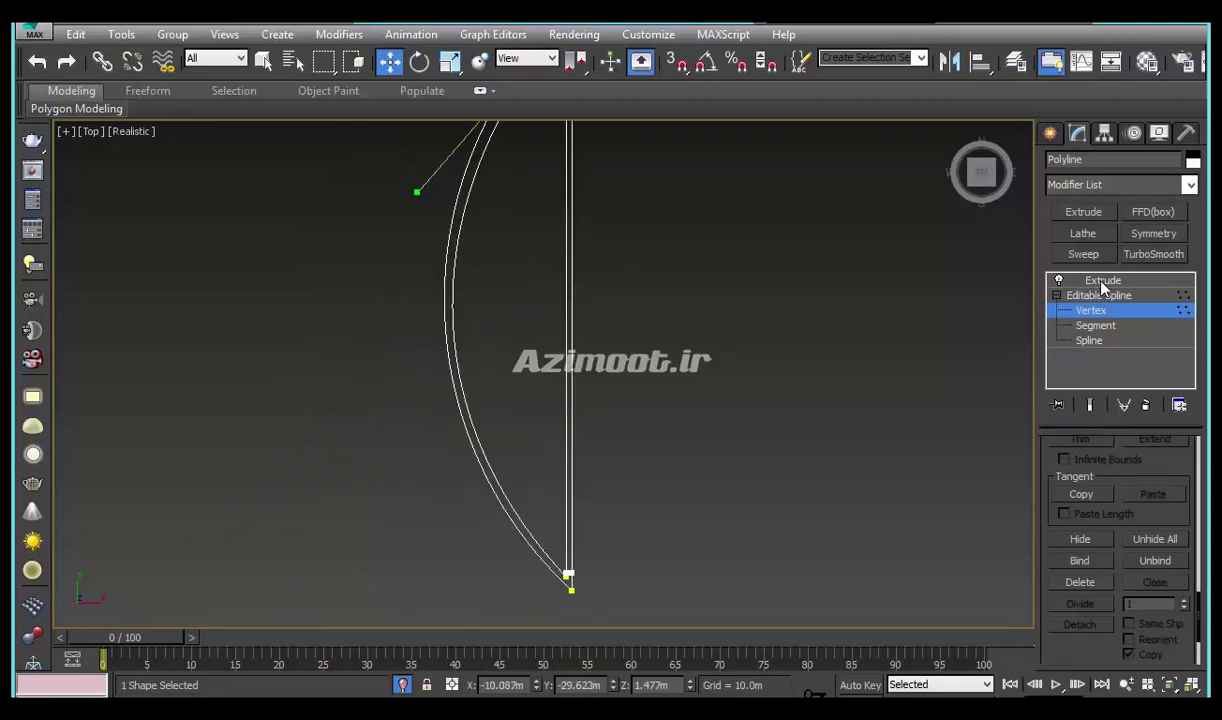
Turn on Show End Result to check the extruded strip in 3D, then select Shape002
{"action": "left_click", "coordinate": [1090, 404]}
{"action": "middle_click_drag", "start_coordinate": [526, 407], "coordinate": [526, 496]}
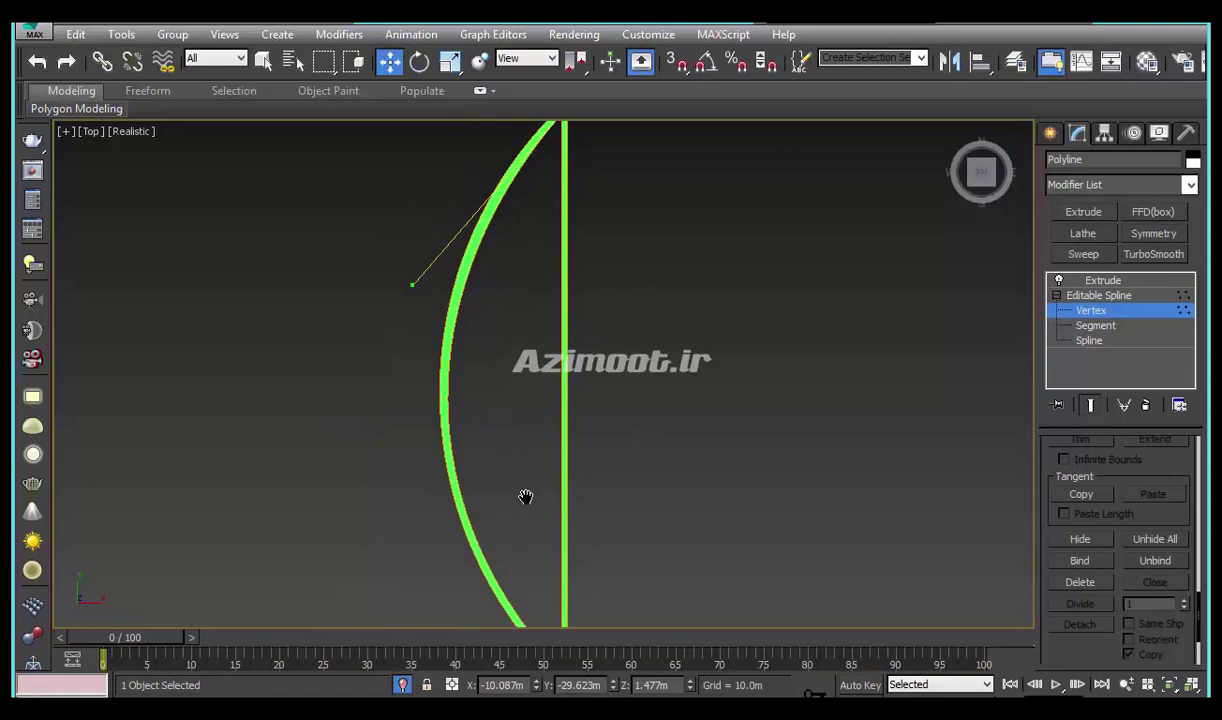
{"action": "mouse_move", "coordinate": [545, 538]}
{"action": "middle_mouse_down", "text": "alt"}
{"action": "mouse_move", "coordinate": [494, 472]}
{"action": "mouse_move", "coordinate": [480, 262]}
{"action": "mouse_move", "coordinate": [625, 251]}
{"action": "middle_mouse_up", "text": "alt"}
{"action": "scroll", "coordinate": [613, 303], "scroll_direction": "up", "scroll_amount": 5}
{"action": "middle_click_drag", "start_coordinate": [613, 303], "coordinate": [583, 309], "text": "alt"}
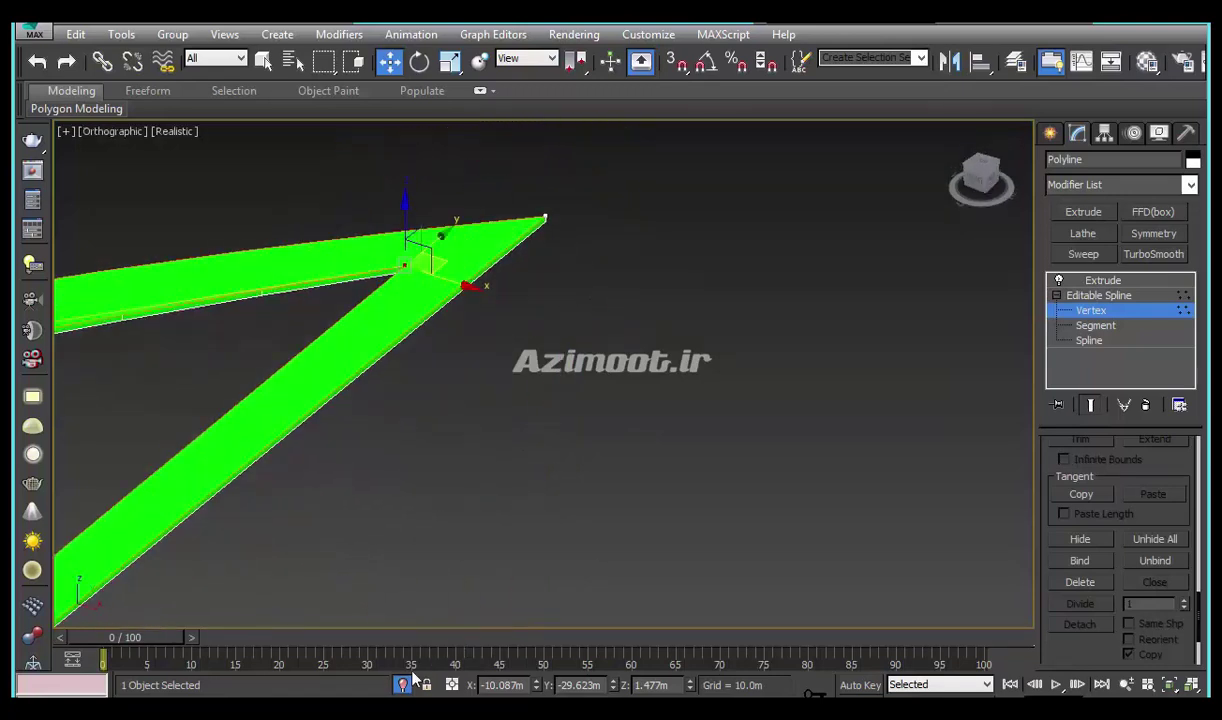
{"action": "scroll", "coordinate": [521, 466], "scroll_direction": "down", "scroll_amount": 5}
{"action": "middle_click_drag", "start_coordinate": [521, 466], "coordinate": [586, 430]}
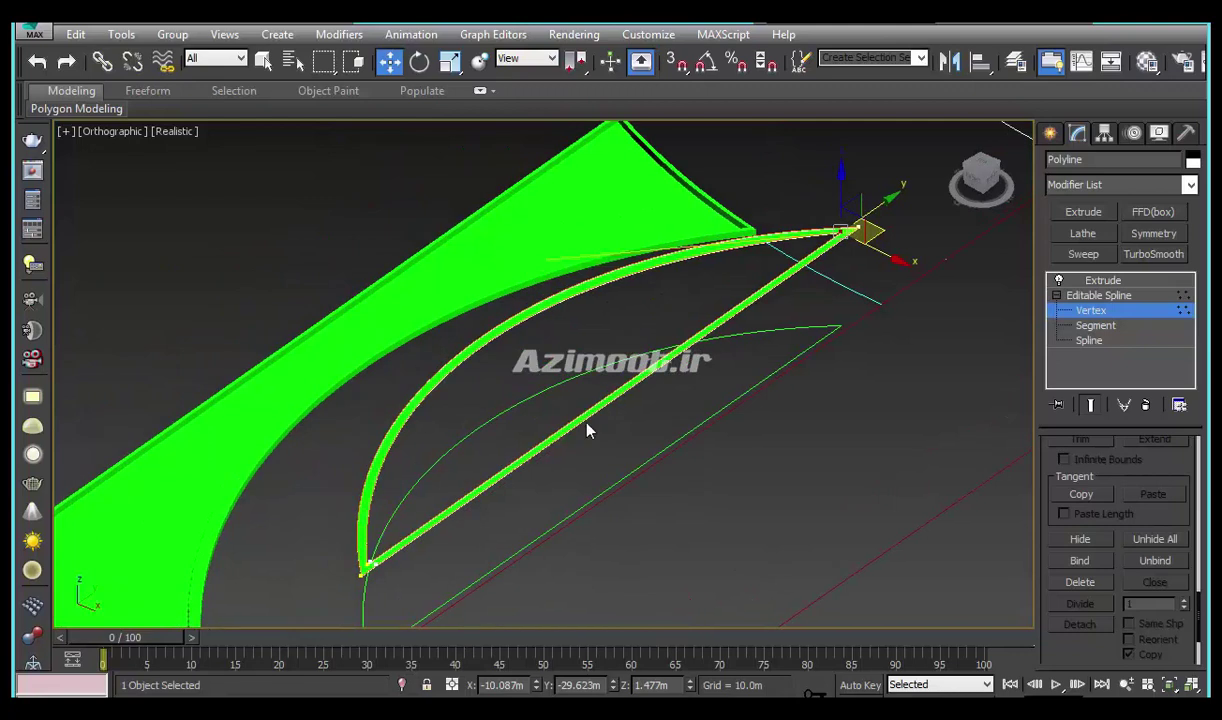
{"action": "left_click", "coordinate": [1050, 133]}
{"action": "scroll", "coordinate": [622, 404], "scroll_direction": "up", "scroll_amount": 3}
{"action": "scroll", "coordinate": [600, 300], "scroll_direction": "up", "scroll_amount": 3}
{"action": "left_click", "coordinate": [554, 465]}
Convert the thin Shape002 spline to an Editable Poly and set the viewport to Shaded
{"action": "left_click", "coordinate": [550, 461]}
{"action": "right_click", "coordinate": [549, 456]}
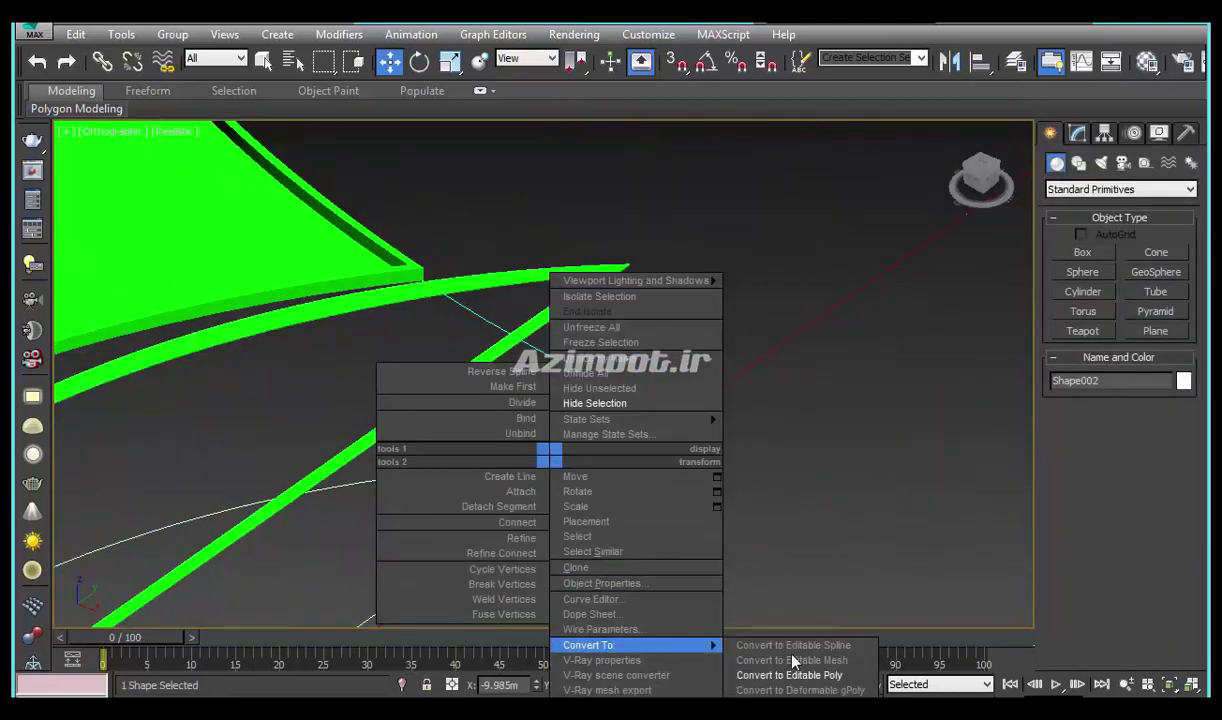
{"action": "left_click", "coordinate": [791, 674]}
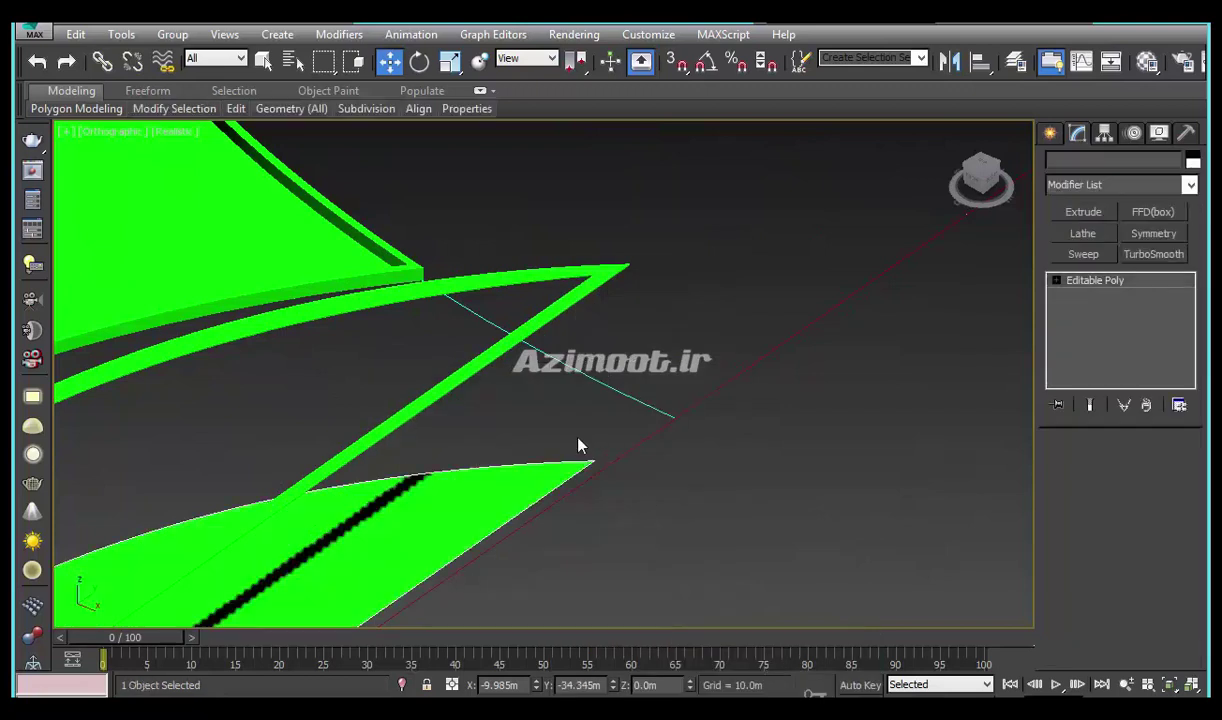
{"action": "left_click", "coordinate": [158, 132]}
{"action": "left_click", "coordinate": [250, 172]}
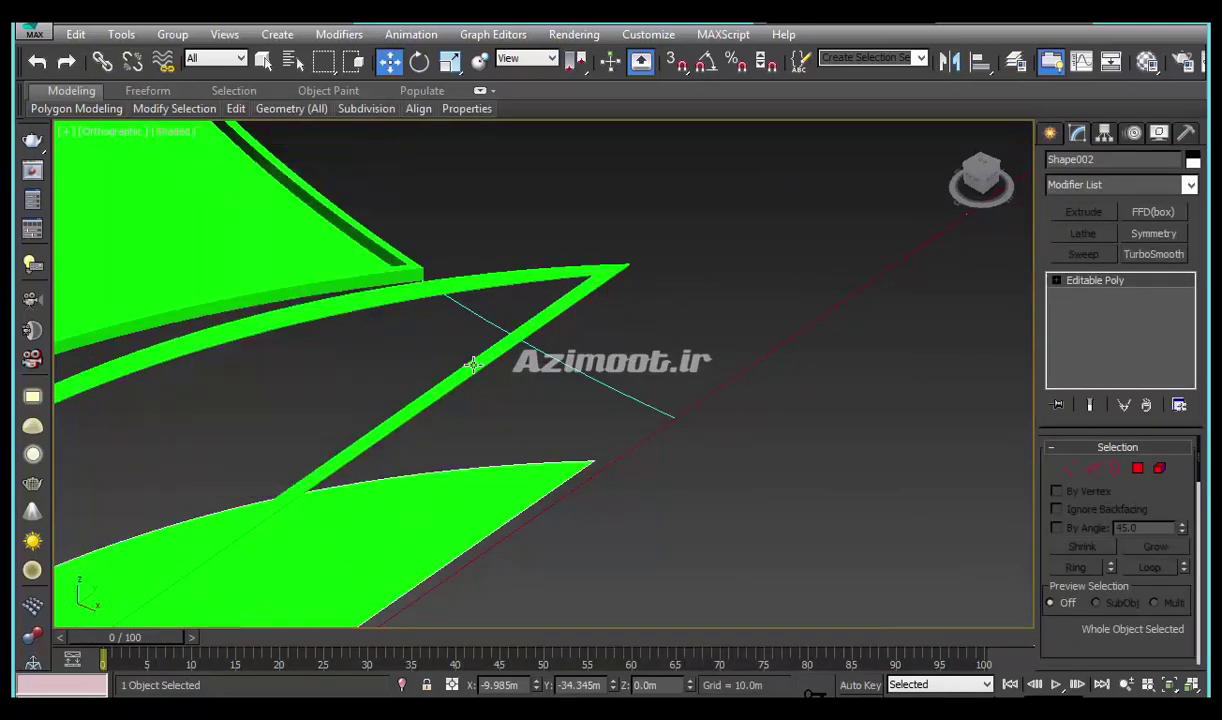
Set the curb strip's Extrude amount to 0.2m
{"action": "left_click", "coordinate": [473, 365]}
{"action": "double_click", "coordinate": [1156, 471]}
{"action": "type", "text": "0."}
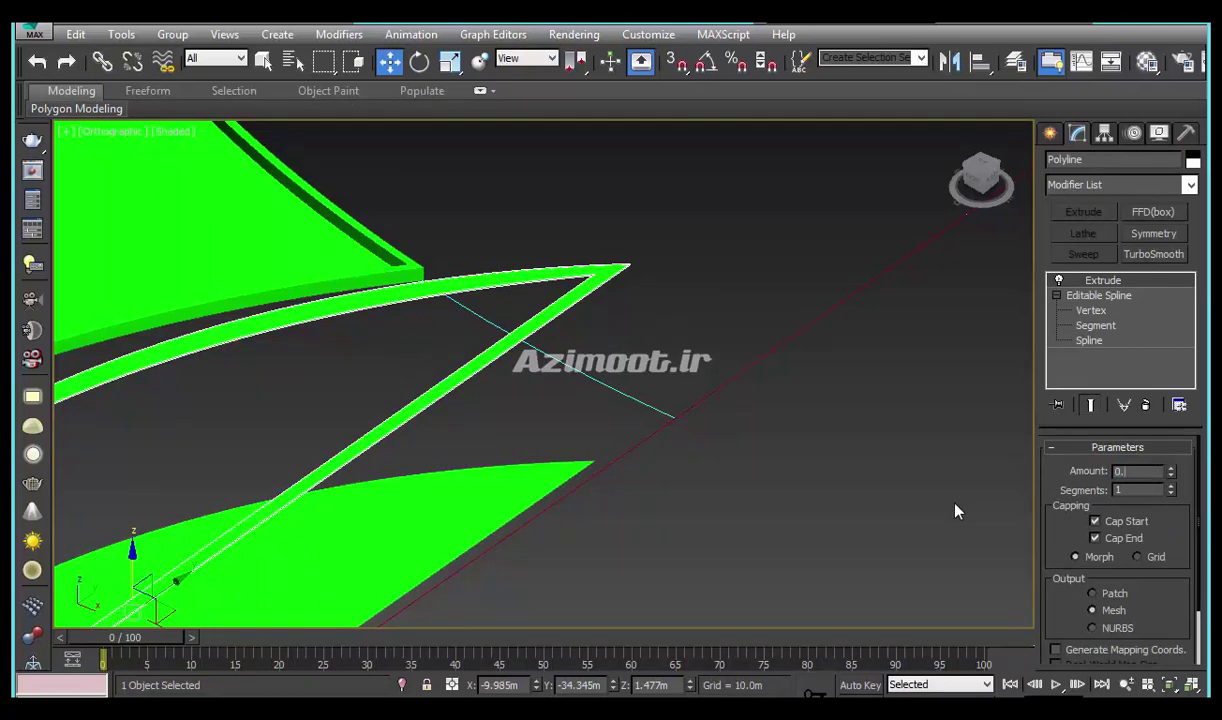
{"action": "type", "text": "2"}
{"action": "key", "text": "Return"}
{"action": "middle_click_drag", "start_coordinate": [578, 514], "coordinate": [898, 569]}
{"action": "left_click_drag", "start_coordinate": [1171, 475], "coordinate": [1163, 422]}
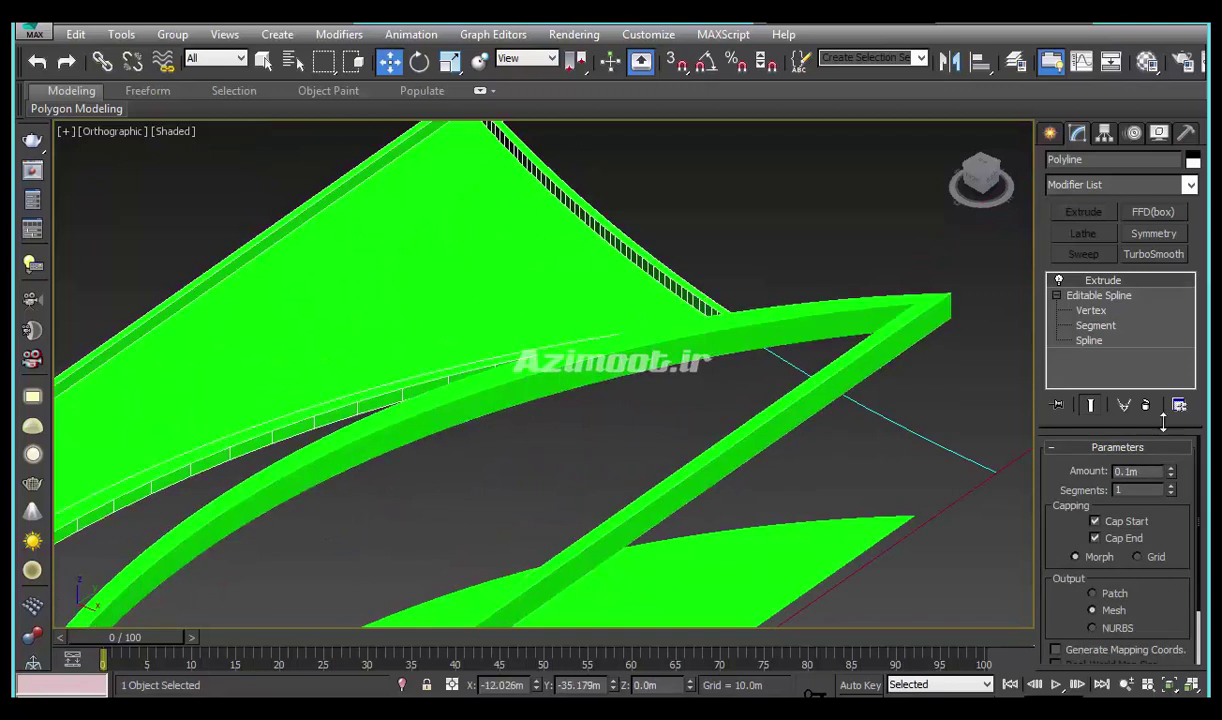
{"action": "double_click", "coordinate": [1125, 474]}
{"action": "key", "text": "Return"}
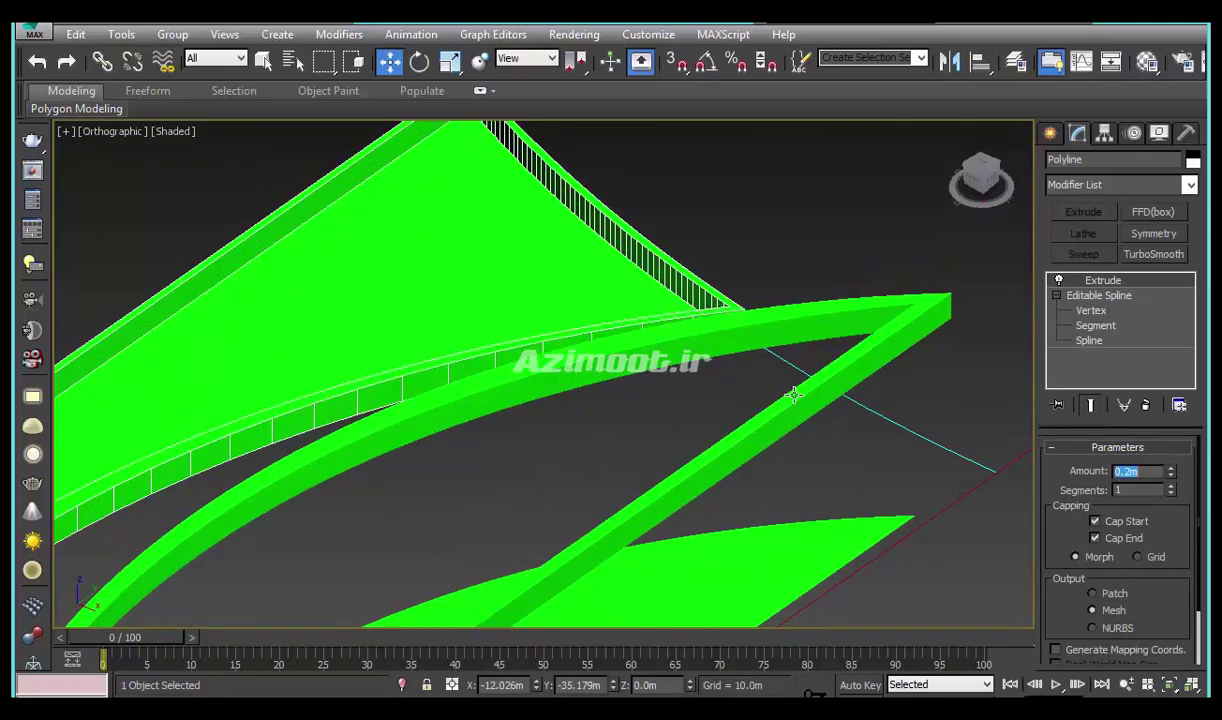
{"action": "middle_click_drag", "start_coordinate": [737, 436], "coordinate": [672, 251]}
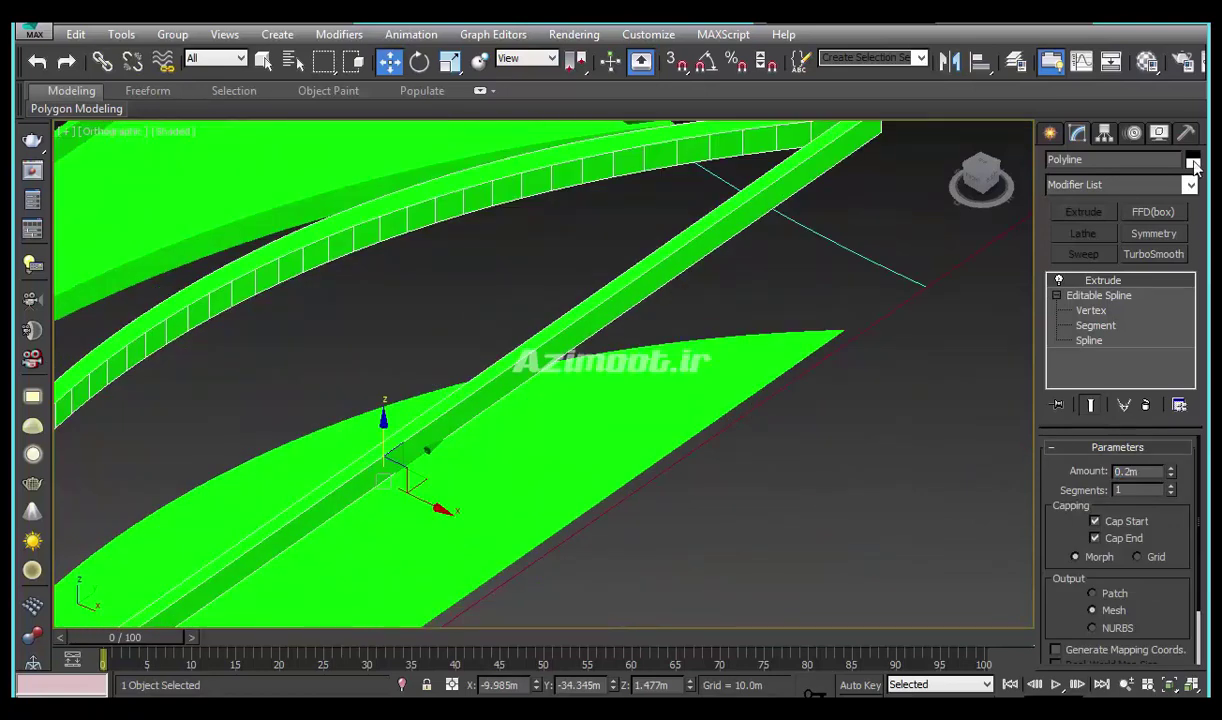
Colour both curb strips grey and lock the selection
{"action": "left_click", "coordinate": [1193, 162]}
{"action": "left_click", "coordinate": [447, 410]}
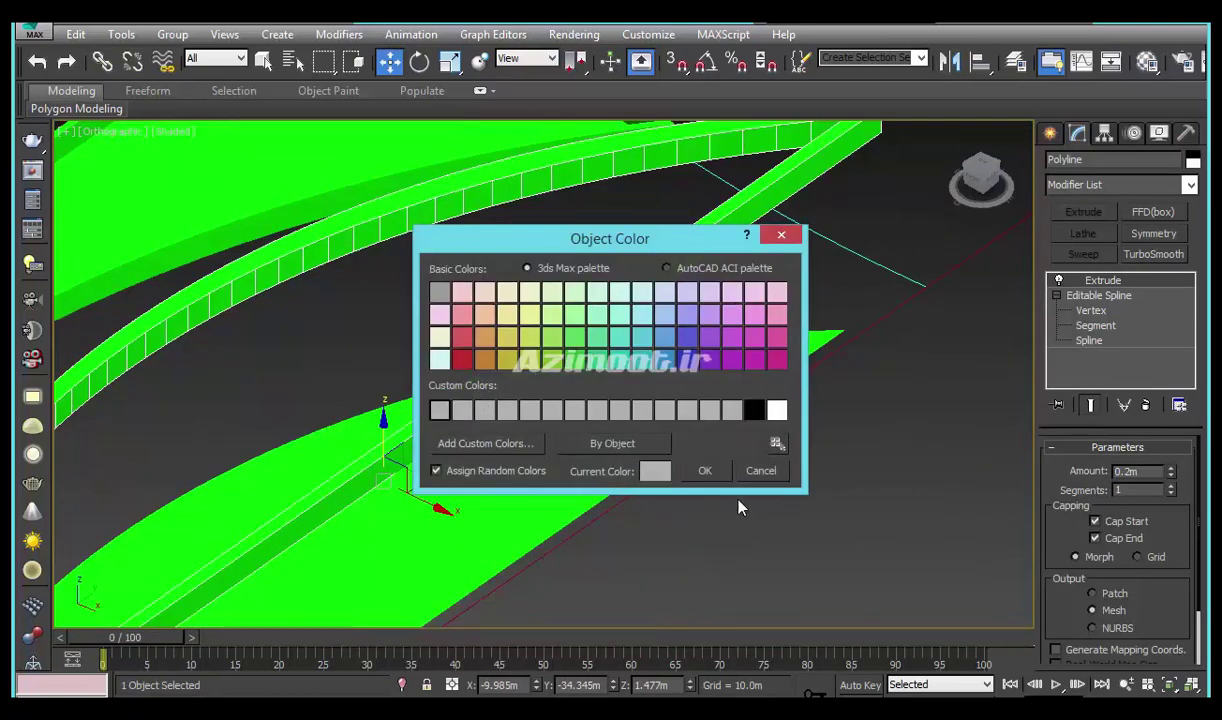
{"action": "left_click", "coordinate": [705, 470]}
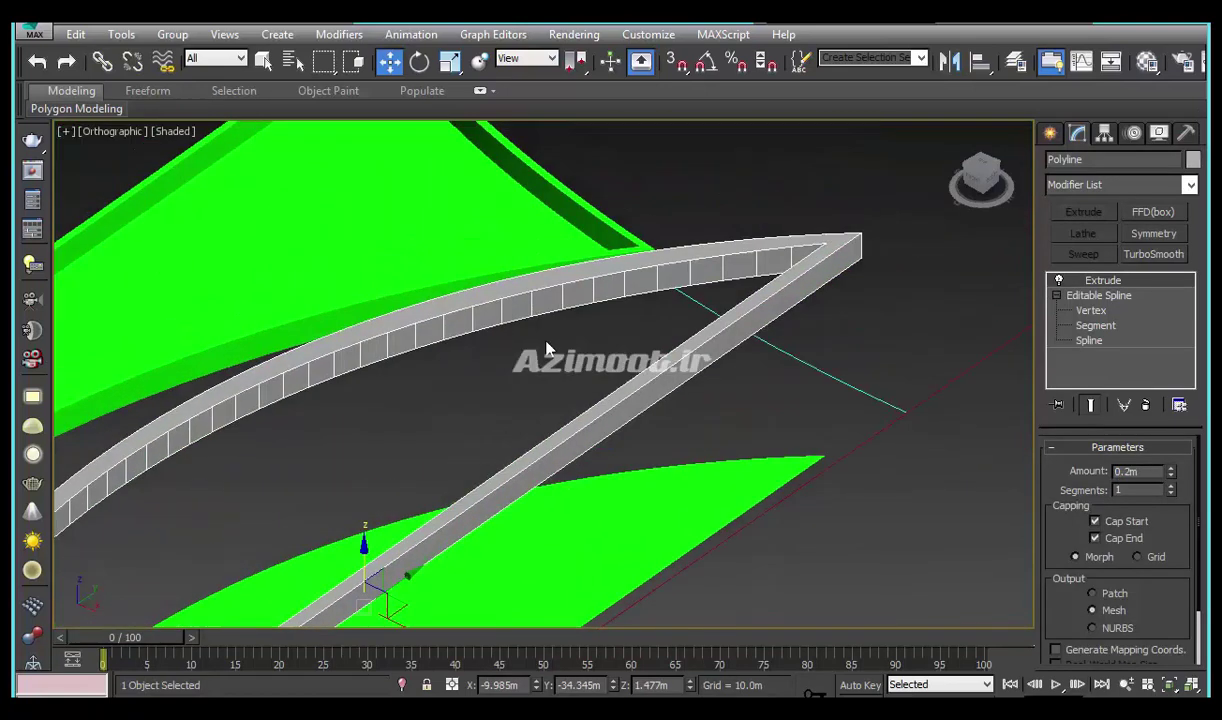
{"action": "left_click", "coordinate": [577, 198]}
{"action": "left_click", "coordinate": [1194, 163]}
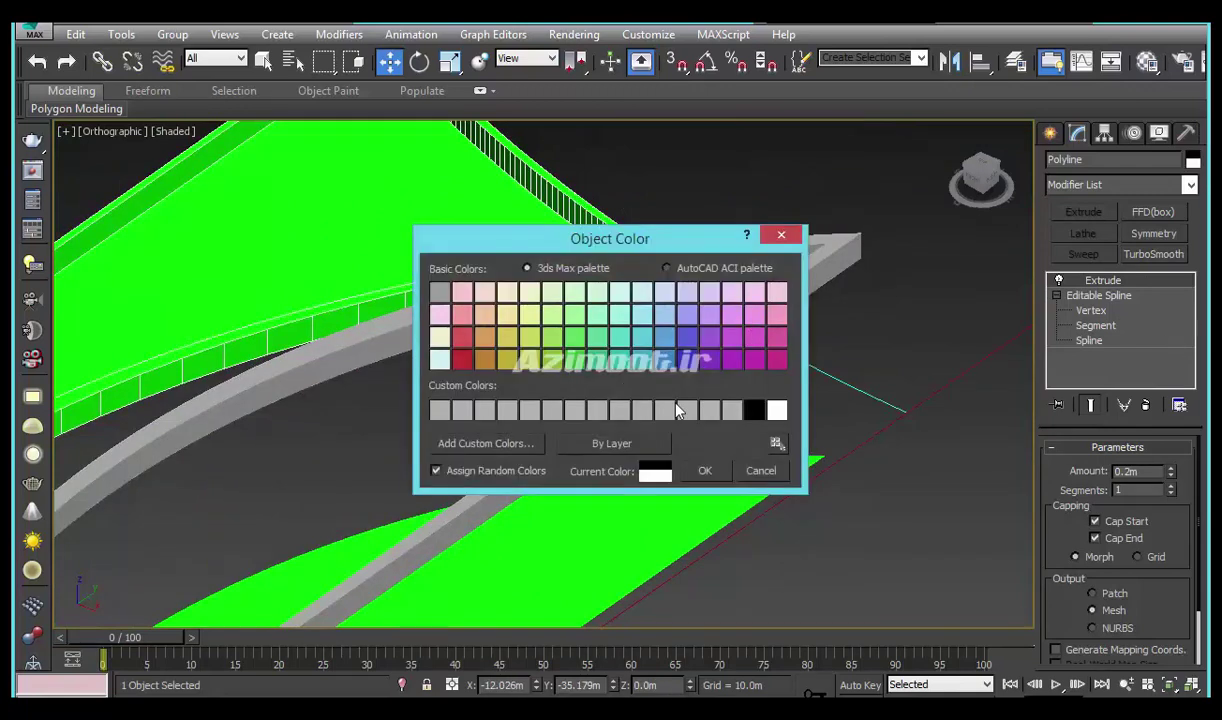
{"action": "left_click", "coordinate": [706, 471]}
{"action": "middle_click_drag", "start_coordinate": [655, 510], "coordinate": [669, 405], "text": "alt"}
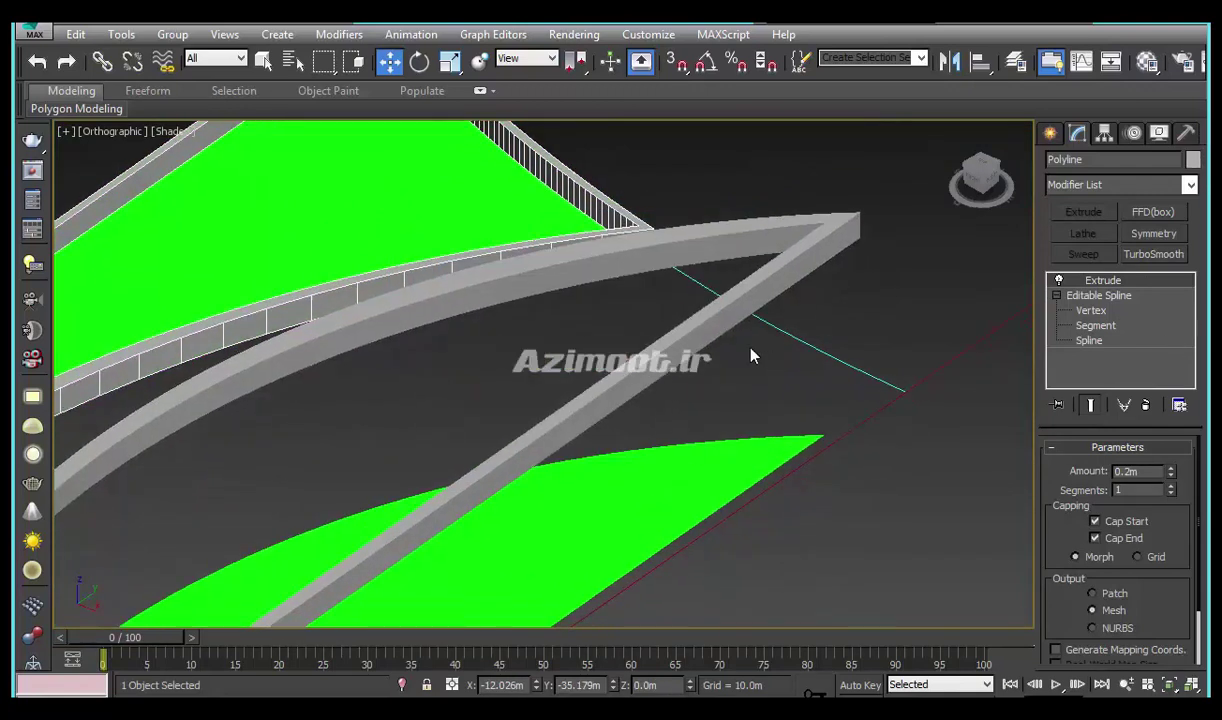
{"action": "key", "text": "space"}
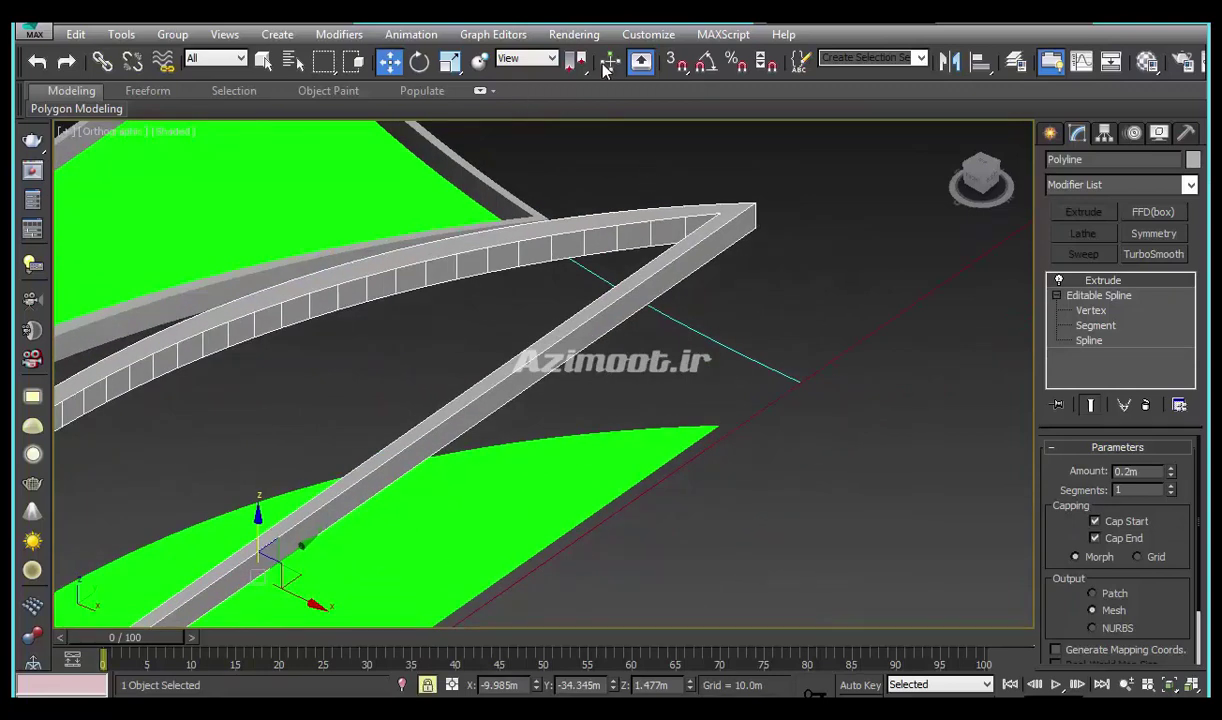
Snap the grey curb loop onto the small slab's corner, then select the curved curb strip
{"action": "left_click_drag", "start_coordinate": [745, 365], "coordinate": [724, 430]}
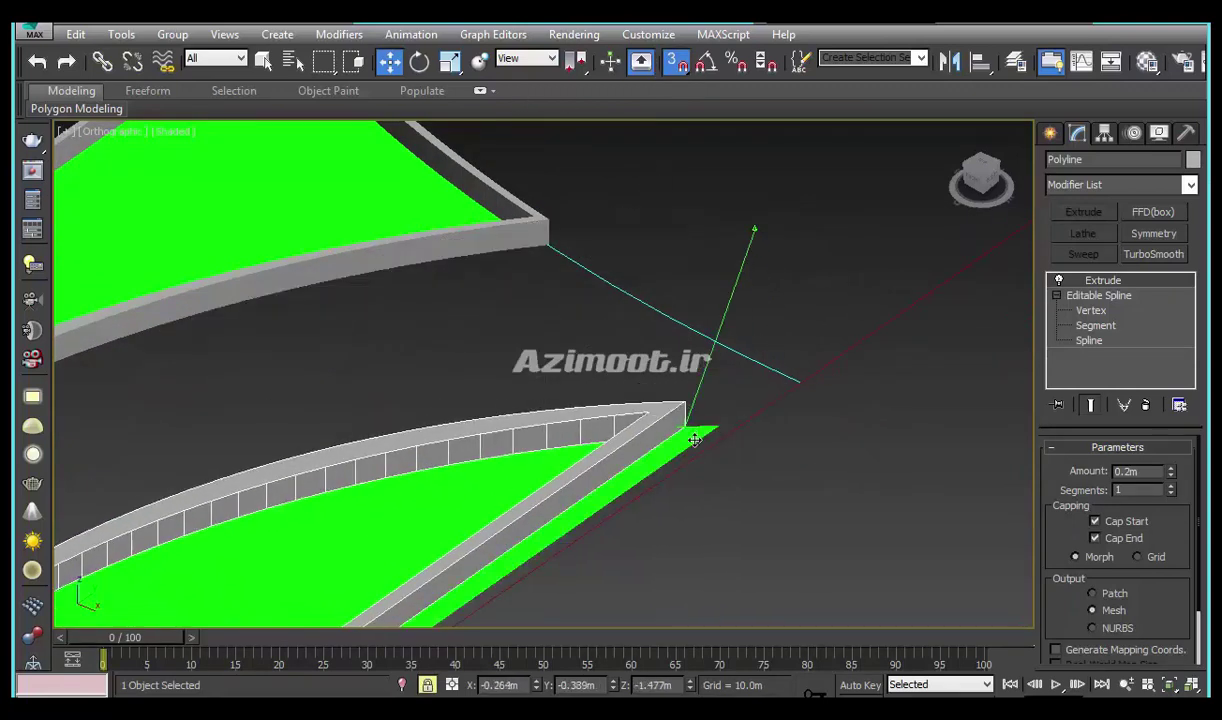
{"action": "mouse_move", "coordinate": [724, 430]}
{"action": "middle_mouse_down", "text": "alt"}
{"action": "mouse_move", "coordinate": [772, 295]}
{"action": "mouse_move", "coordinate": [783, 357]}
{"action": "middle_mouse_up", "text": "alt"}
{"action": "key", "text": "space"}
{"action": "left_click", "coordinate": [678, 440]}
{"action": "mouse_move", "coordinate": [678, 440]}
{"action": "middle_mouse_down", "text": "alt"}
{"action": "mouse_move", "coordinate": [393, 498]}
{"action": "mouse_move", "coordinate": [423, 499]}
{"action": "mouse_move", "coordinate": [398, 536]}
{"action": "middle_mouse_up", "text": "alt"}
{"action": "scroll", "coordinate": [393, 498], "scroll_direction": "up", "scroll_amount": 2}
{"action": "left_click", "coordinate": [382, 477]}
In the Top view, zoom in and select the arc outline spline
{"action": "key", "text": "t"}
{"action": "scroll", "coordinate": [398, 537], "scroll_direction": "up", "scroll_amount": 5}
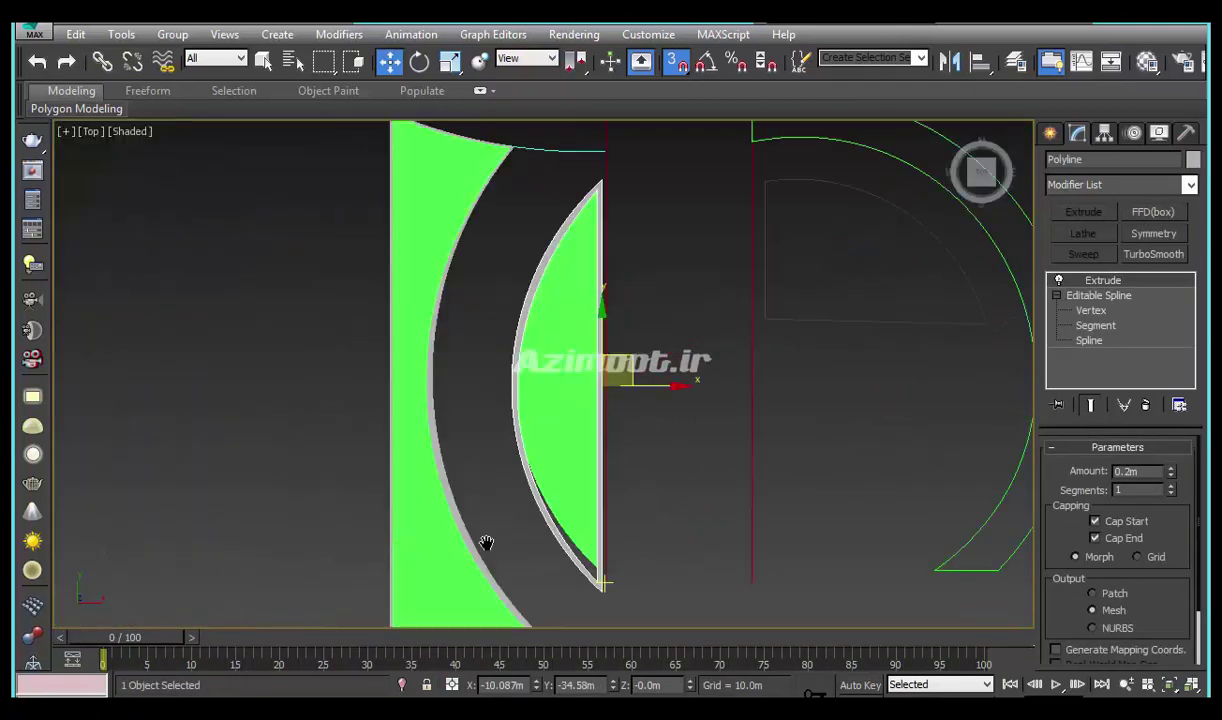
{"action": "scroll", "coordinate": [442, 408], "scroll_direction": "up", "scroll_amount": 3}
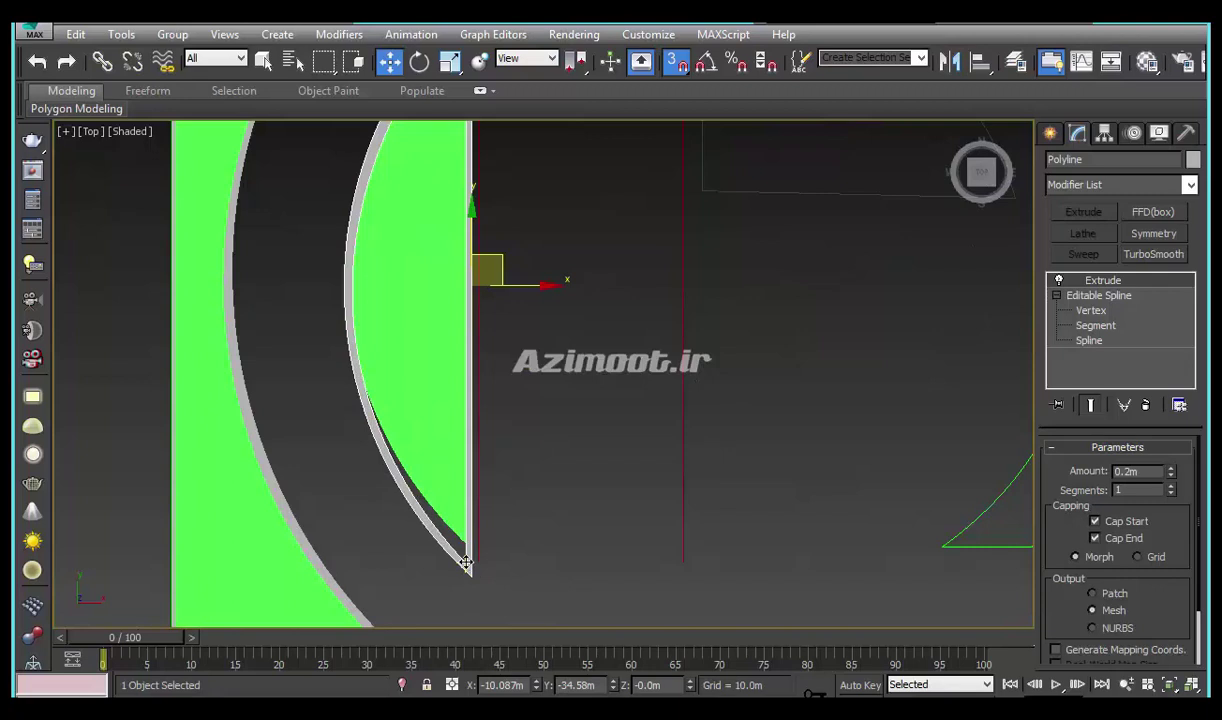
{"action": "scroll", "coordinate": [470, 548], "scroll_direction": "down", "scroll_amount": 4}
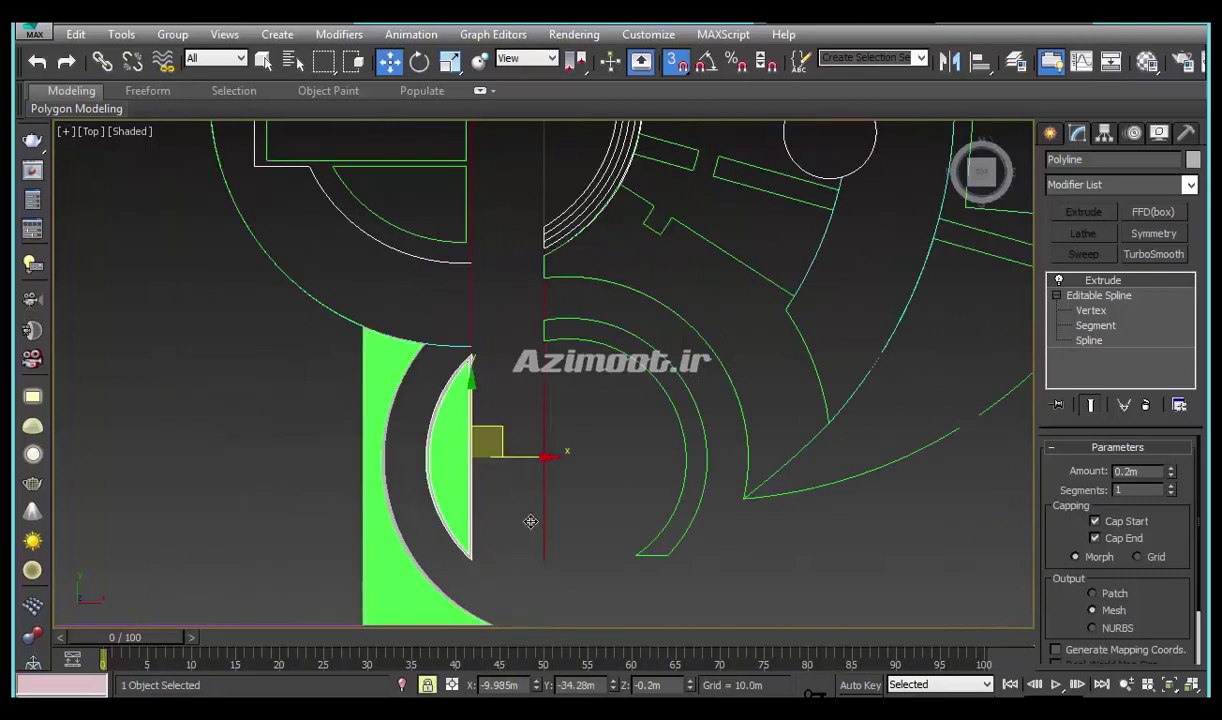
{"action": "key", "text": "space"}
{"action": "left_click", "coordinate": [1050, 133]}
{"action": "middle_click_drag", "start_coordinate": [893, 510], "coordinate": [674, 458]}
{"action": "scroll", "coordinate": [659, 500], "scroll_direction": "down", "scroll_amount": 3}
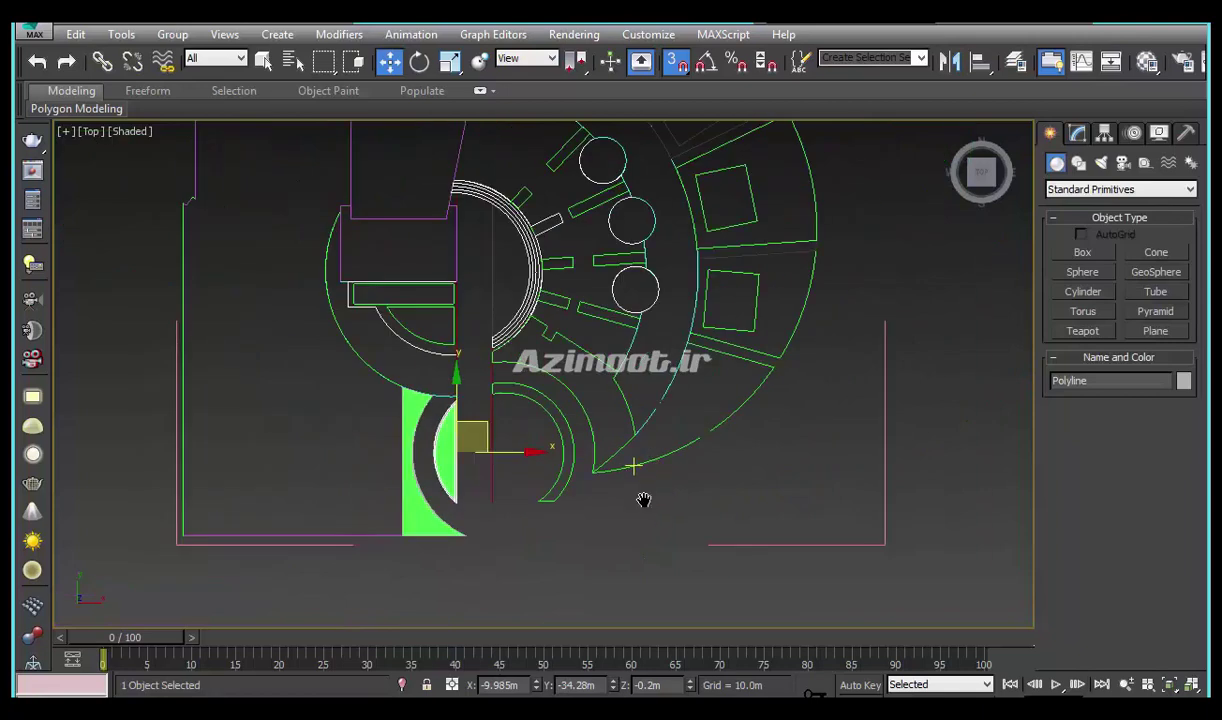
{"action": "middle_click_drag", "start_coordinate": [643, 499], "coordinate": [645, 541]}
{"action": "scroll", "coordinate": [580, 548], "scroll_direction": "up", "scroll_amount": 3}
{"action": "left_click", "coordinate": [591, 540]}
{"action": "scroll", "coordinate": [600, 450], "scroll_direction": "up", "scroll_amount": 2}
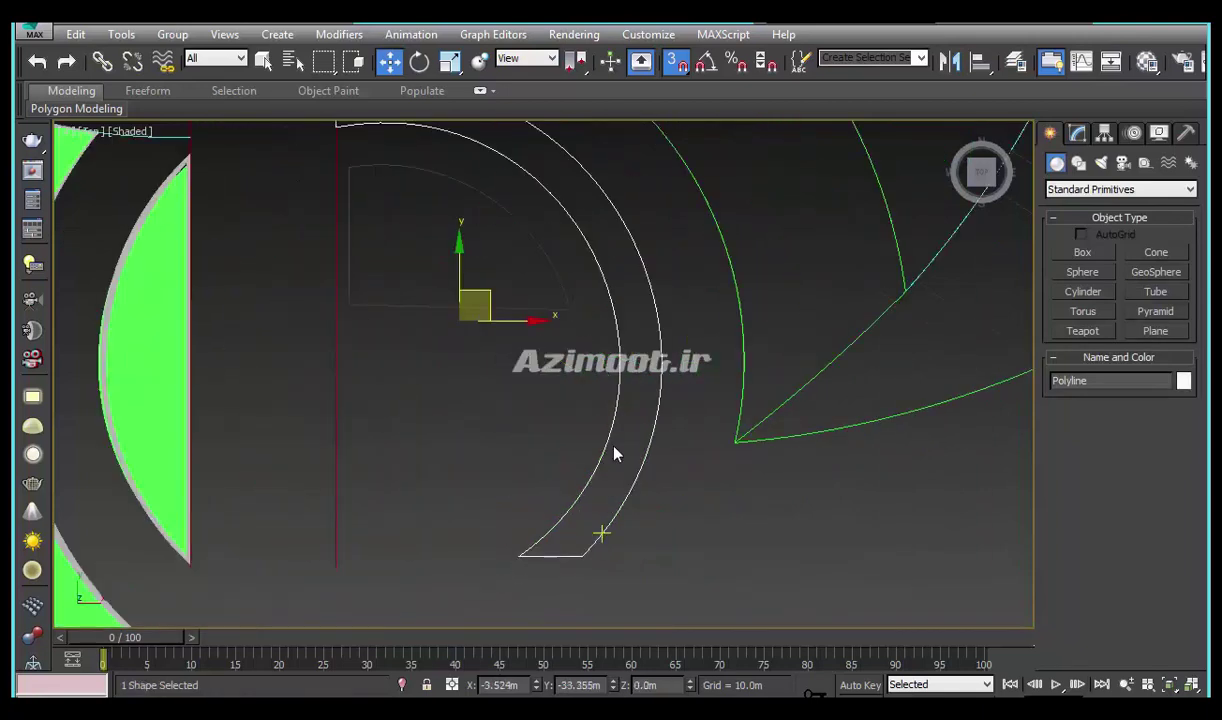
{"action": "middle_click_drag", "start_coordinate": [667, 298], "coordinate": [677, 278]}
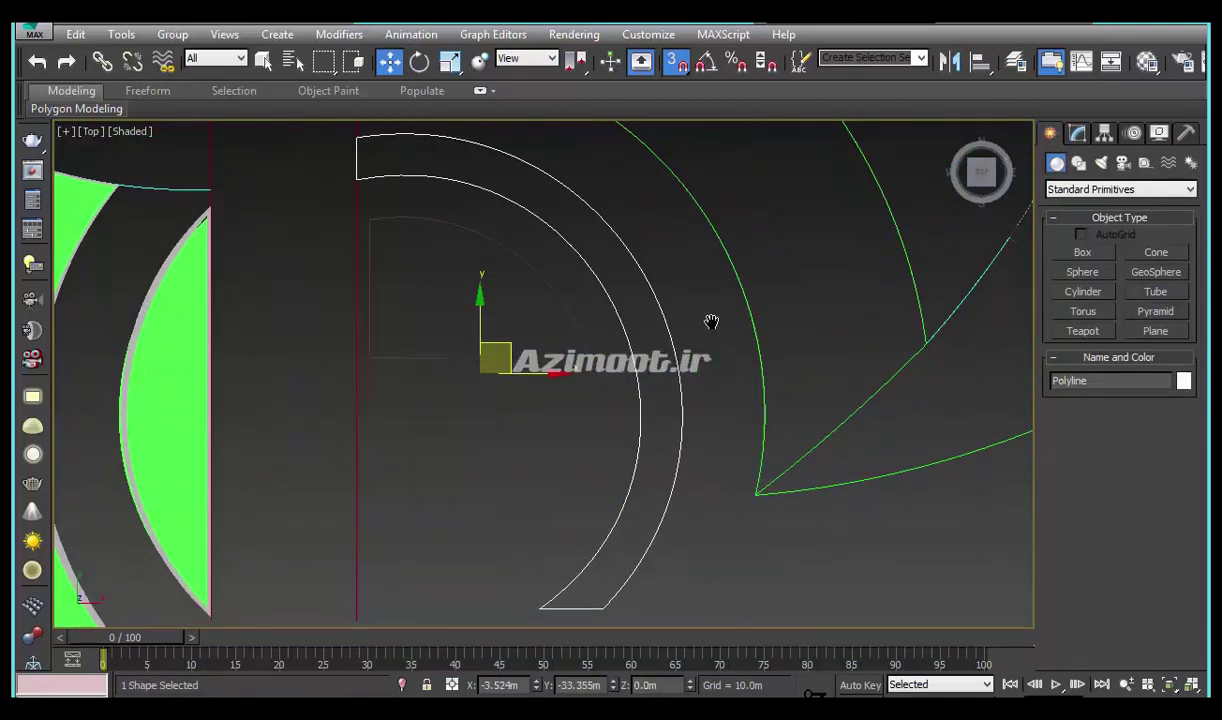
Turn snapping off and make a first Outline offset of the arc at Spline level
{"action": "key", "text": "s"}
{"action": "left_click", "coordinate": [1079, 134]}
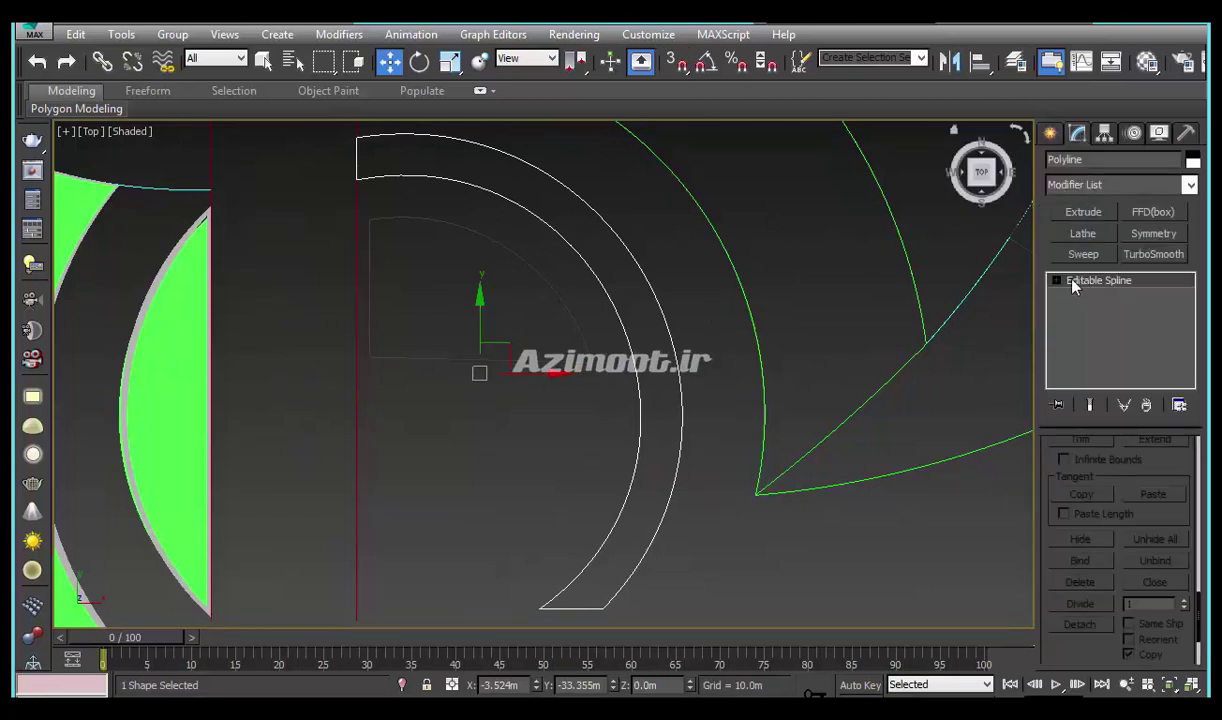
{"action": "left_click", "coordinate": [1088, 325]}
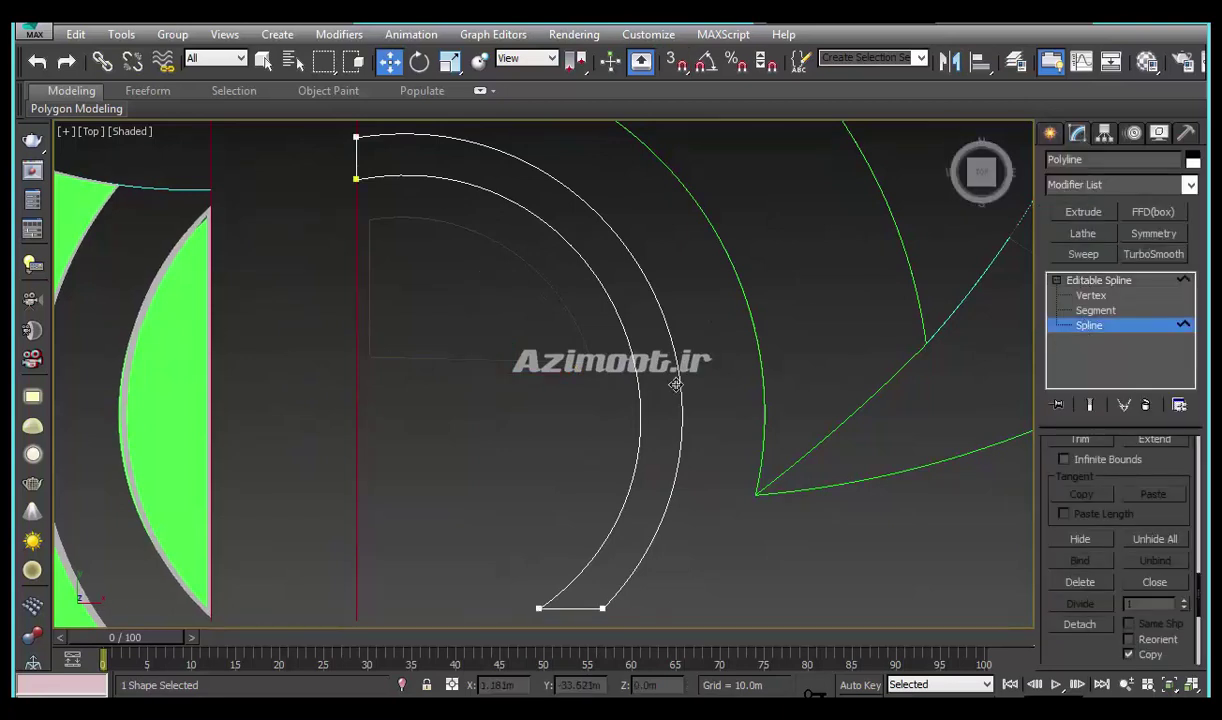
{"action": "left_click", "coordinate": [636, 362]}
{"action": "left_click_drag", "start_coordinate": [1093, 467], "coordinate": [1098, 604]}
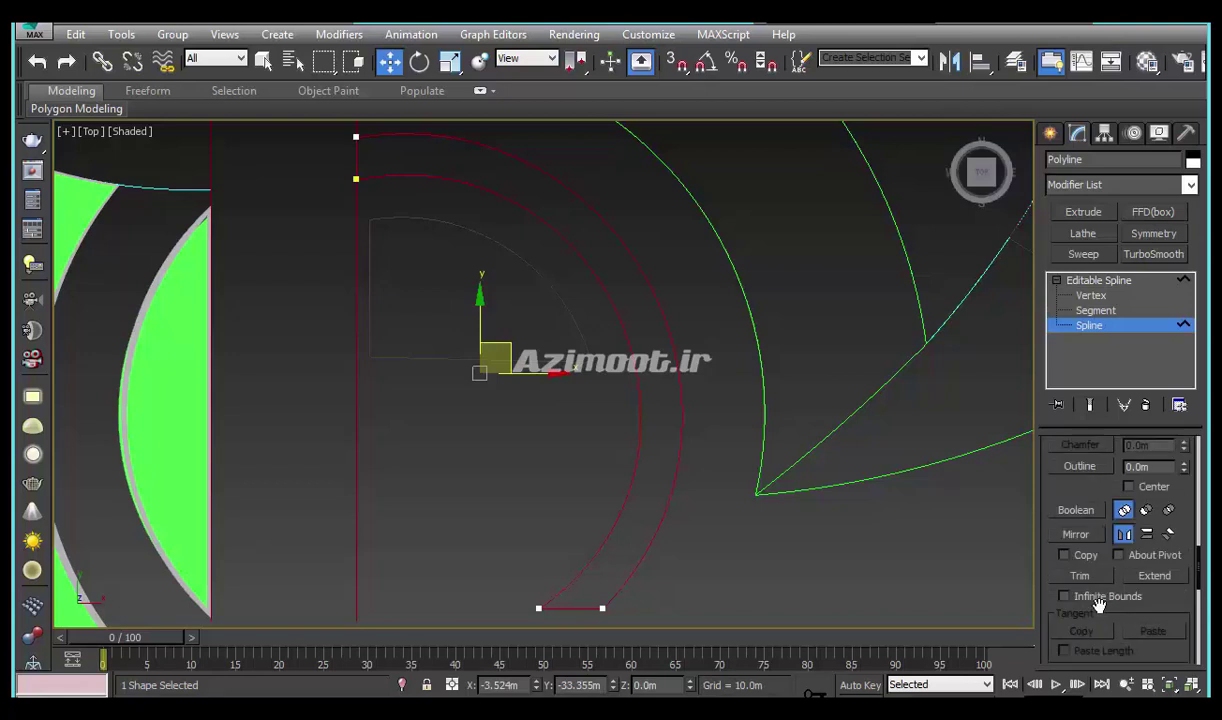
{"action": "left_click", "coordinate": [1080, 466]}
{"action": "left_click_drag", "start_coordinate": [672, 491], "coordinate": [672, 486]}
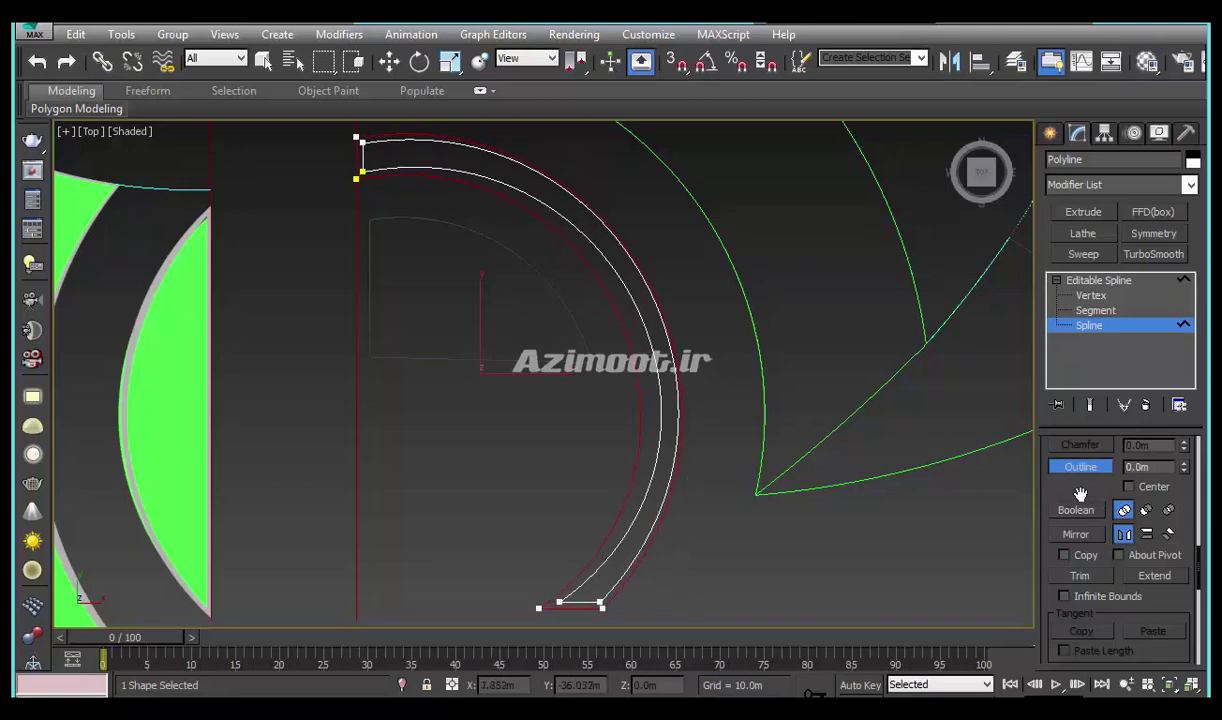
{"action": "left_click", "coordinate": [1050, 133]}
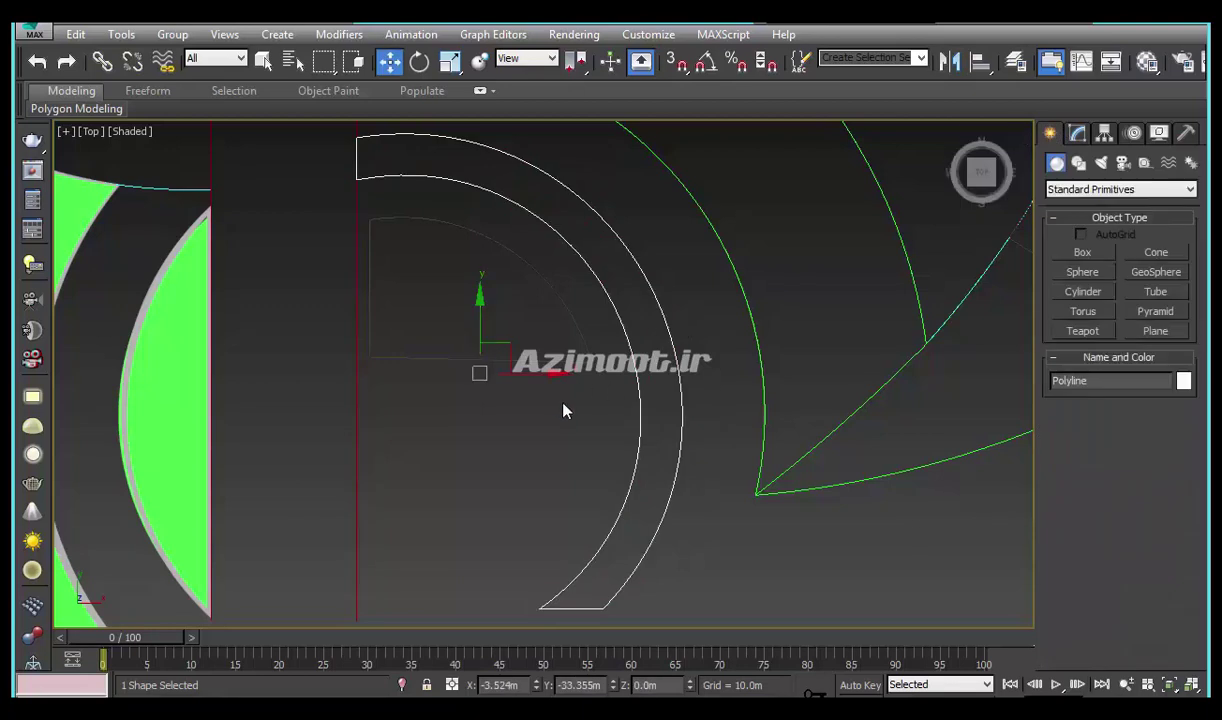
Outline the arc spline by 0.068m into a closed band, then exit Outline mode
{"action": "middle_click_drag", "start_coordinate": [564, 410], "coordinate": [586, 430]}
{"action": "left_click", "coordinate": [1078, 134]}
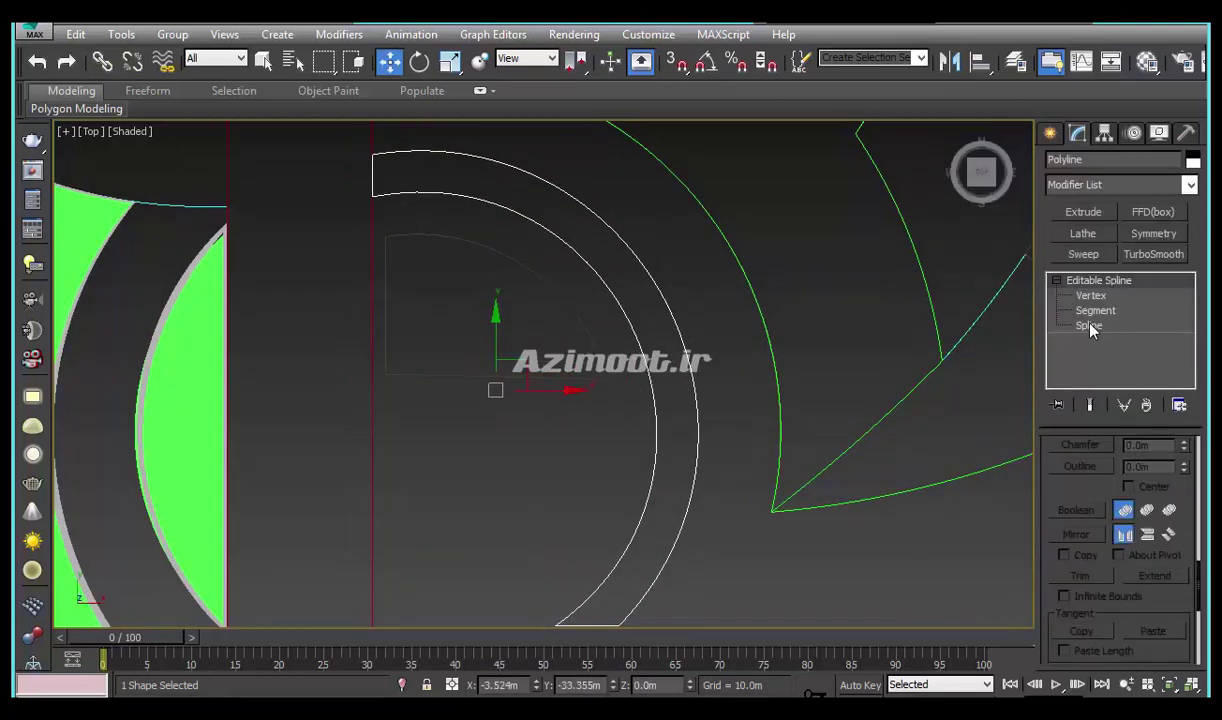
{"action": "left_click", "coordinate": [1089, 326]}
{"action": "left_click", "coordinate": [1162, 470]}
{"action": "key", "text": "Return"}
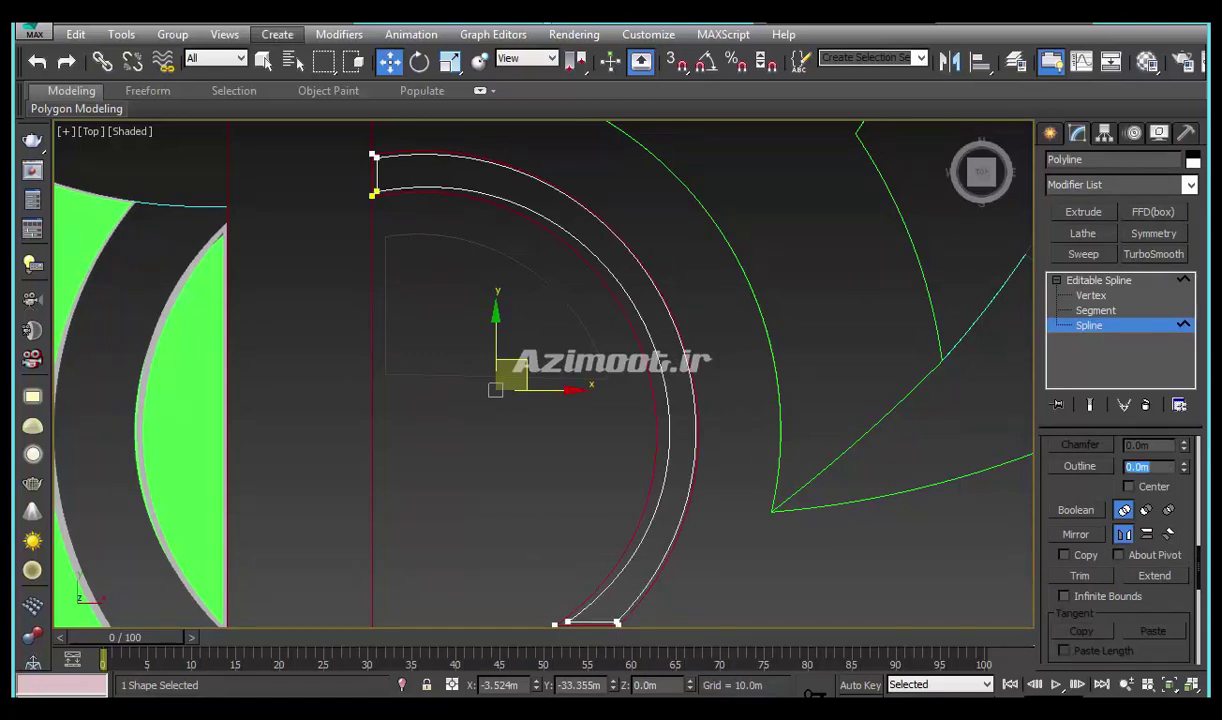
{"action": "left_click", "coordinate": [675, 150]}
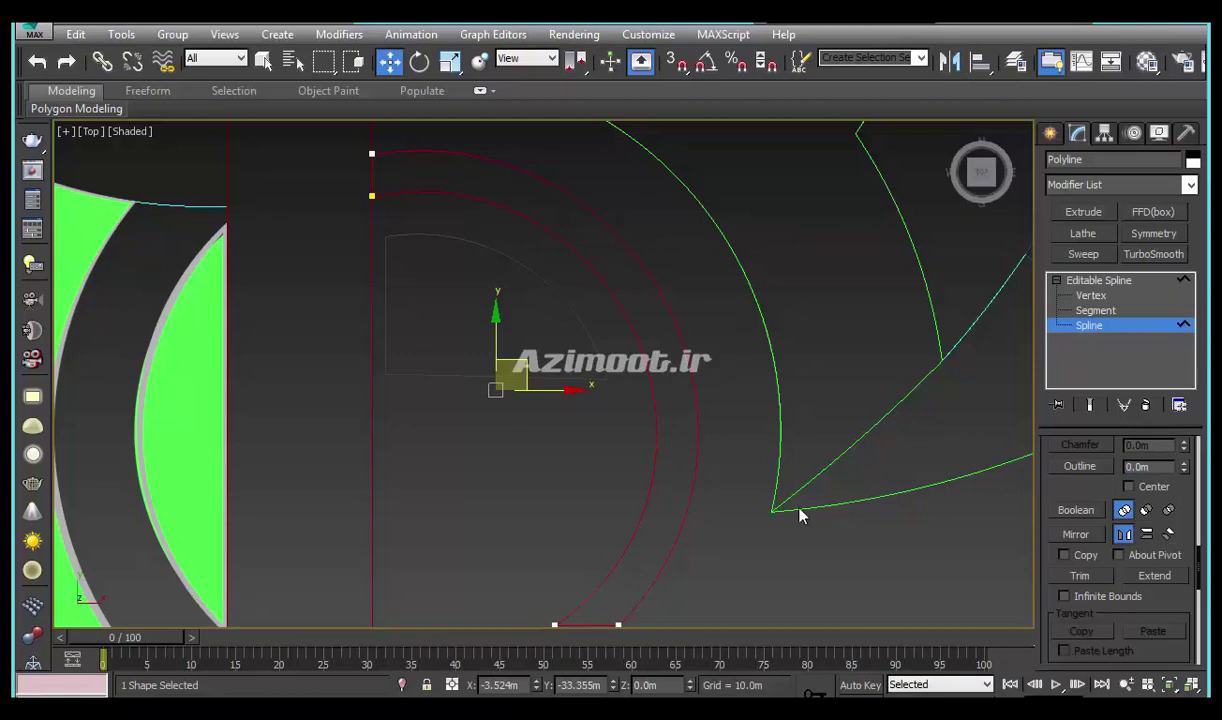
{"action": "left_click", "coordinate": [1060, 467]}
{"action": "left_click_drag", "start_coordinate": [698, 452], "coordinate": [698, 450]}
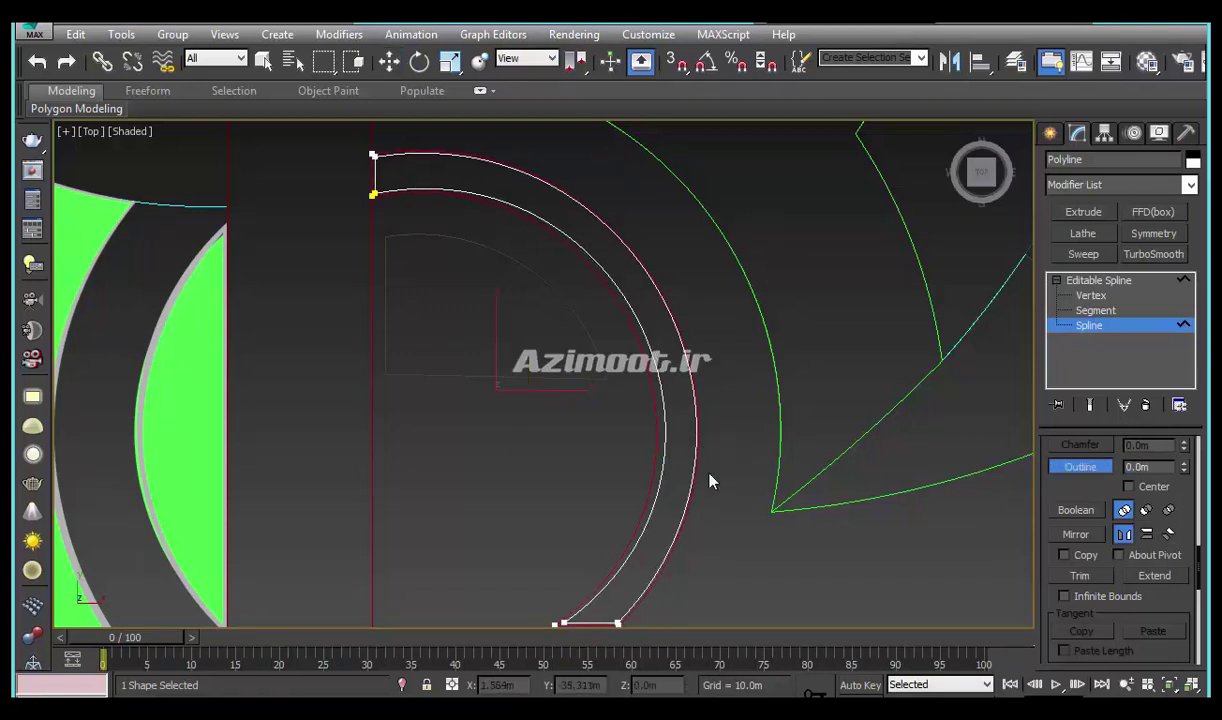
{"action": "right_click", "coordinate": [711, 482]}
{"action": "scroll", "coordinate": [563, 570], "scroll_direction": "up", "scroll_amount": 4}
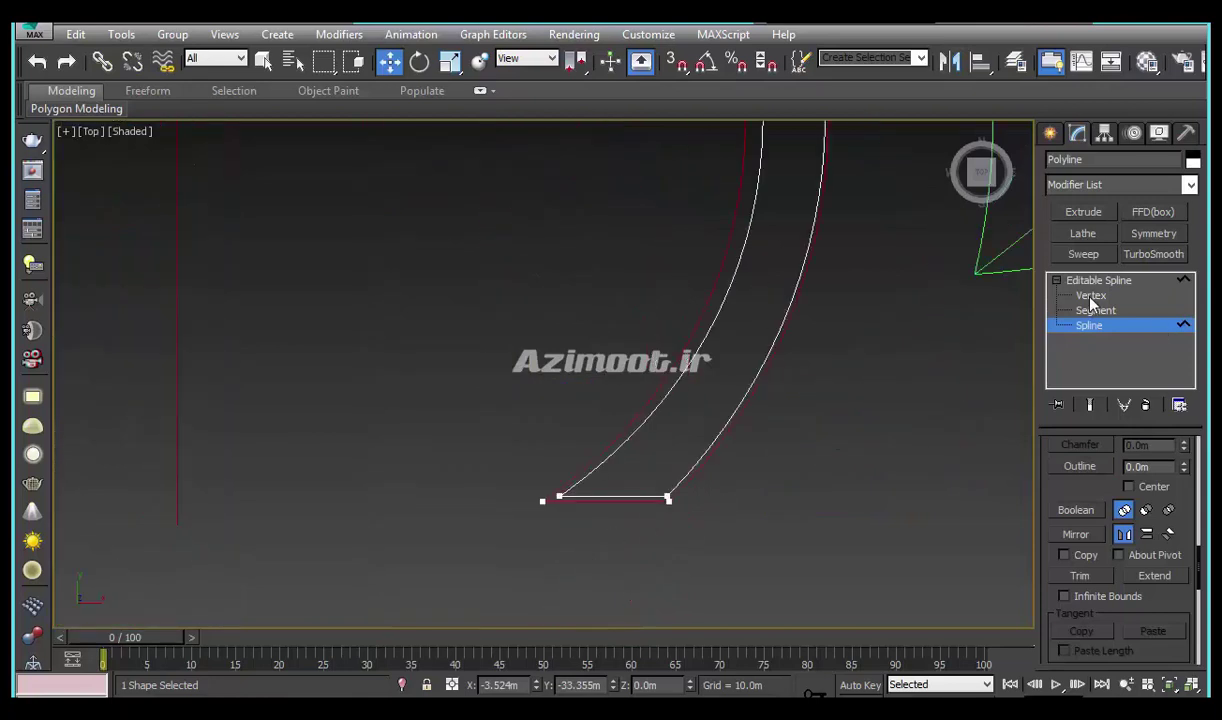
At Vertex level, reshape the arc's top end vertex with its Bezier handle
{"action": "left_click", "coordinate": [1090, 296]}
{"action": "left_click", "coordinate": [676, 499]}
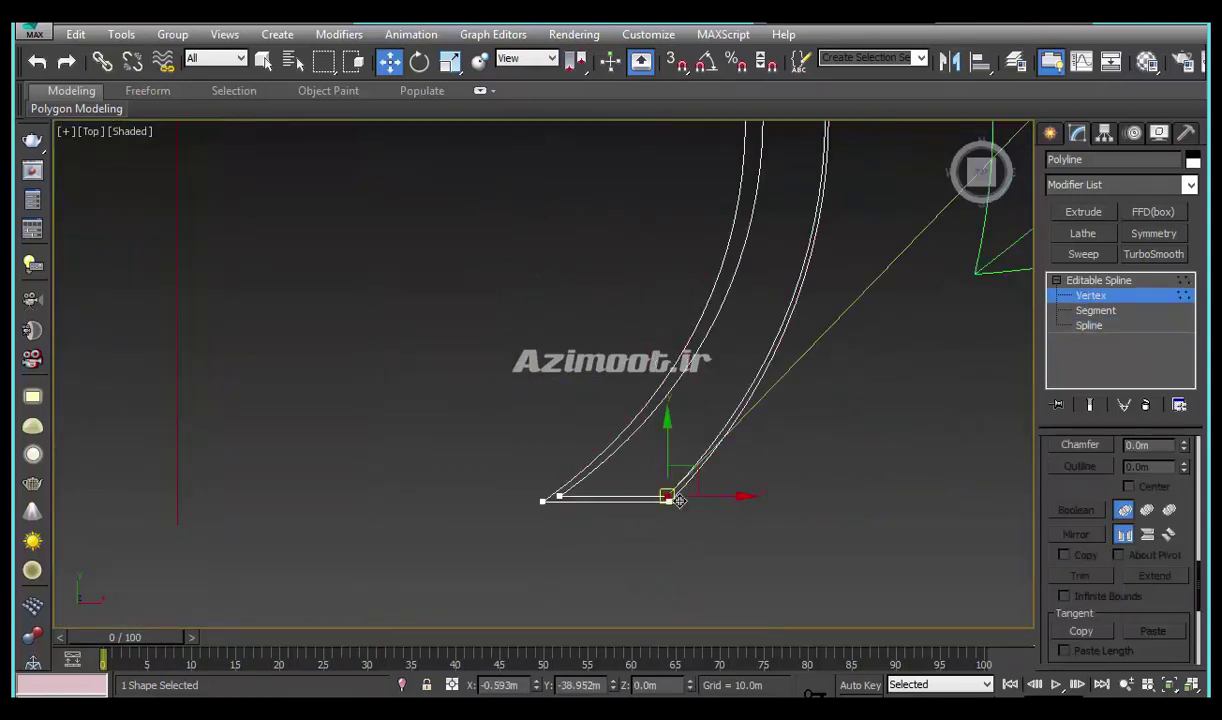
{"action": "scroll", "coordinate": [690, 490], "scroll_direction": "down", "scroll_amount": 3}
{"action": "scroll", "coordinate": [797, 470], "scroll_direction": "down", "scroll_amount": 2}
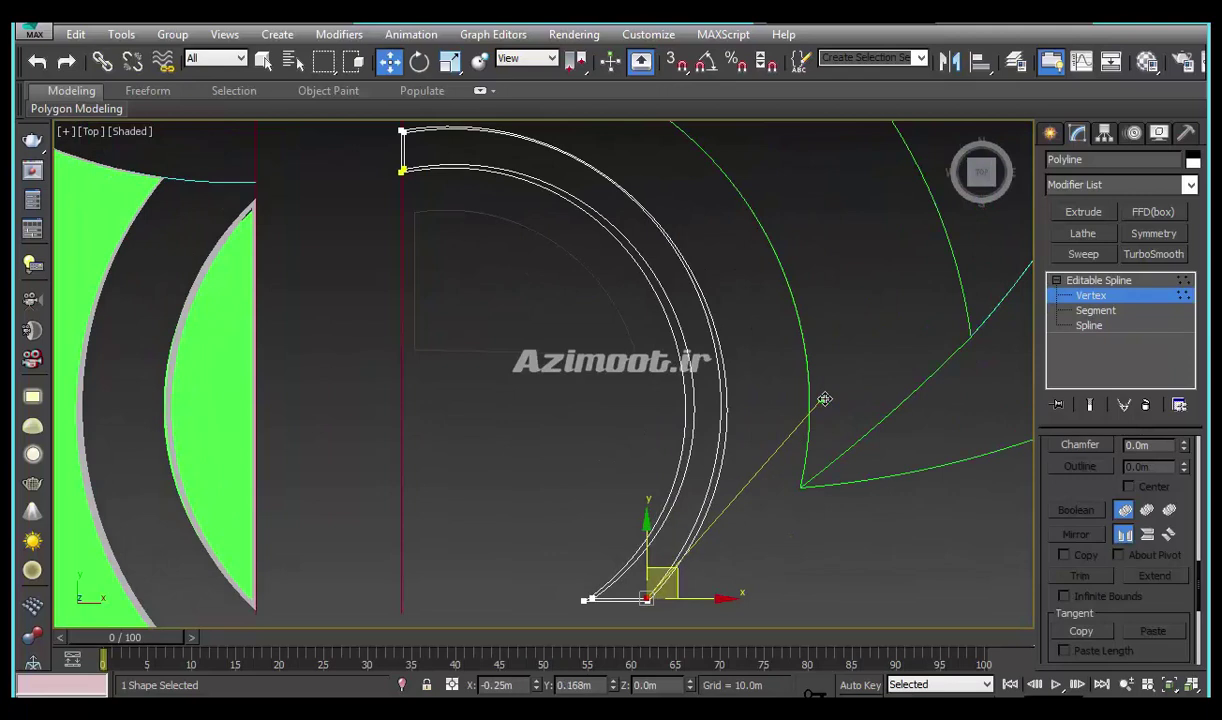
{"action": "middle_click_drag", "start_coordinate": [835, 405], "coordinate": [433, 281]}
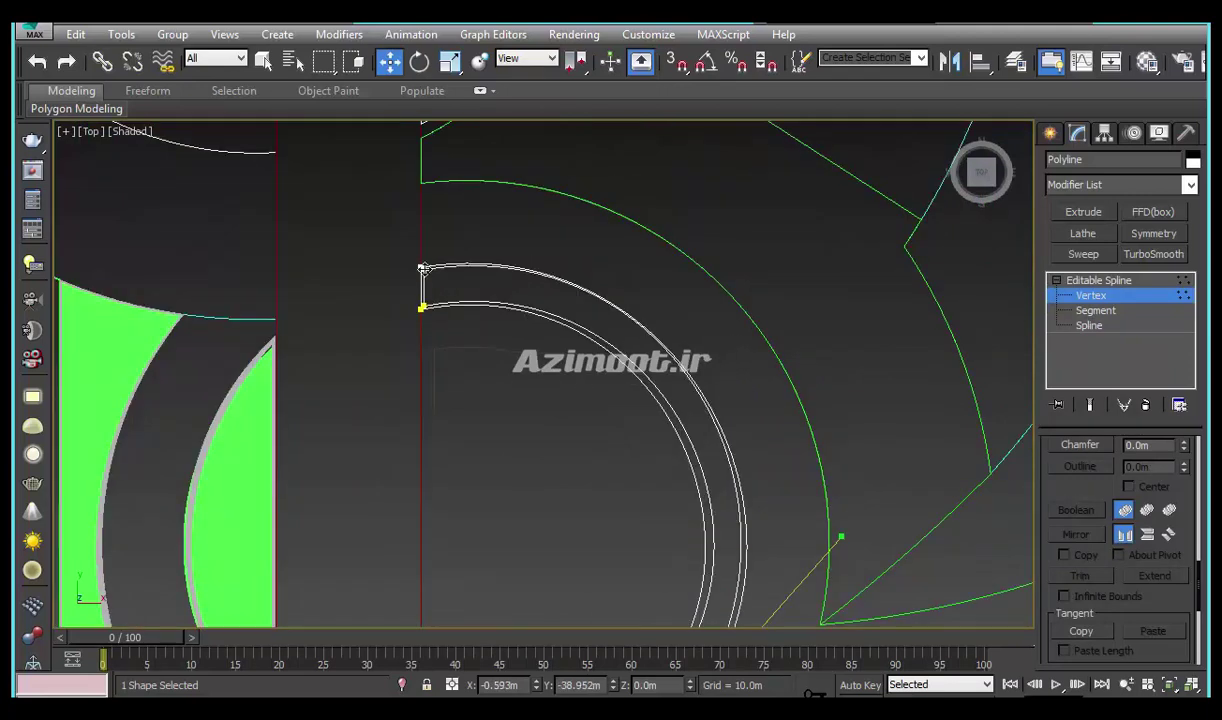
{"action": "left_click", "coordinate": [422, 268]}
{"action": "scroll", "coordinate": [450, 260], "scroll_direction": "up", "scroll_amount": 2}
{"action": "left_click_drag", "start_coordinate": [921, 191], "coordinate": [922, 213]}
Drag the inner end vertex's tangent handle to smooth the inner curve, then leave Vertex level
{"action": "middle_click_drag", "start_coordinate": [906, 404], "coordinate": [725, 319]}
{"action": "scroll", "coordinate": [725, 319], "scroll_direction": "down", "scroll_amount": 5}
{"action": "scroll", "coordinate": [750, 490], "scroll_direction": "up", "scroll_amount": 5}
{"action": "scroll", "coordinate": [750, 490], "scroll_direction": "down", "scroll_amount": 3}
{"action": "scroll", "coordinate": [668, 560], "scroll_direction": "up", "scroll_amount": 3}
{"action": "left_click", "coordinate": [655, 550]}
{"action": "middle_click_drag", "start_coordinate": [703, 562], "coordinate": [738, 408]}
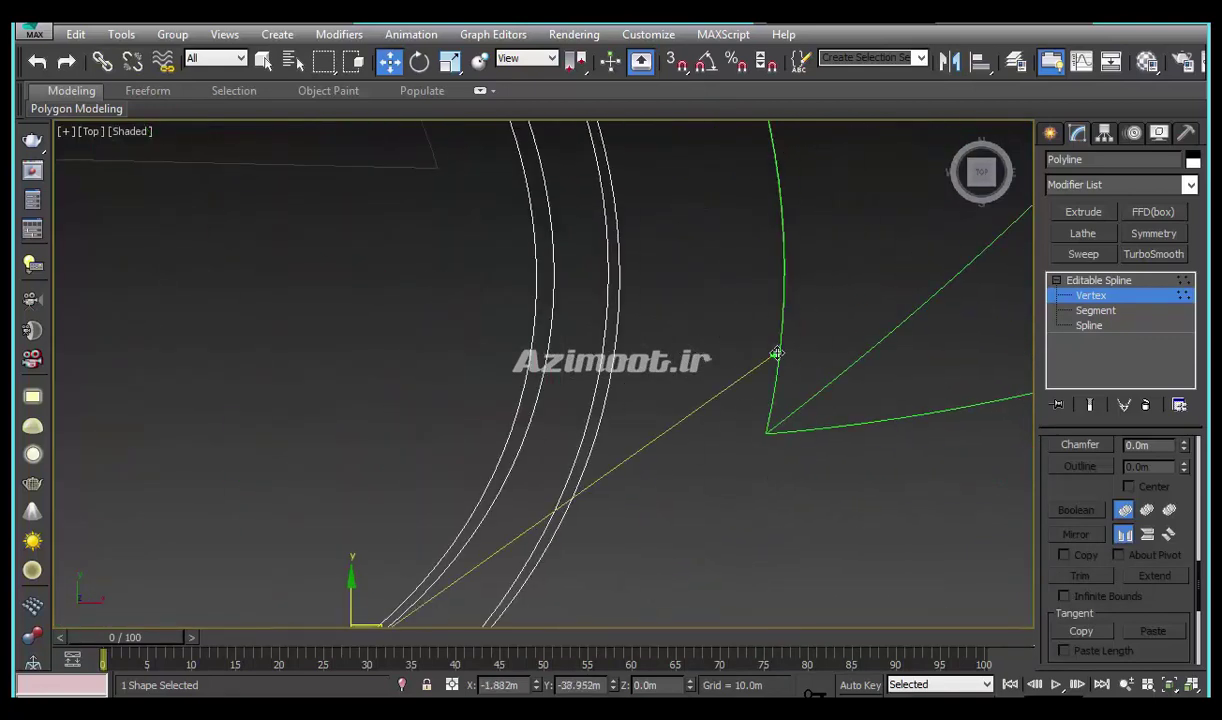
{"action": "scroll", "coordinate": [762, 382], "scroll_direction": "down", "scroll_amount": 3}
{"action": "middle_click_drag", "start_coordinate": [762, 382], "coordinate": [780, 497]}
{"action": "scroll", "coordinate": [470, 378], "scroll_direction": "up", "scroll_amount": 4}
{"action": "left_click", "coordinate": [440, 370]}
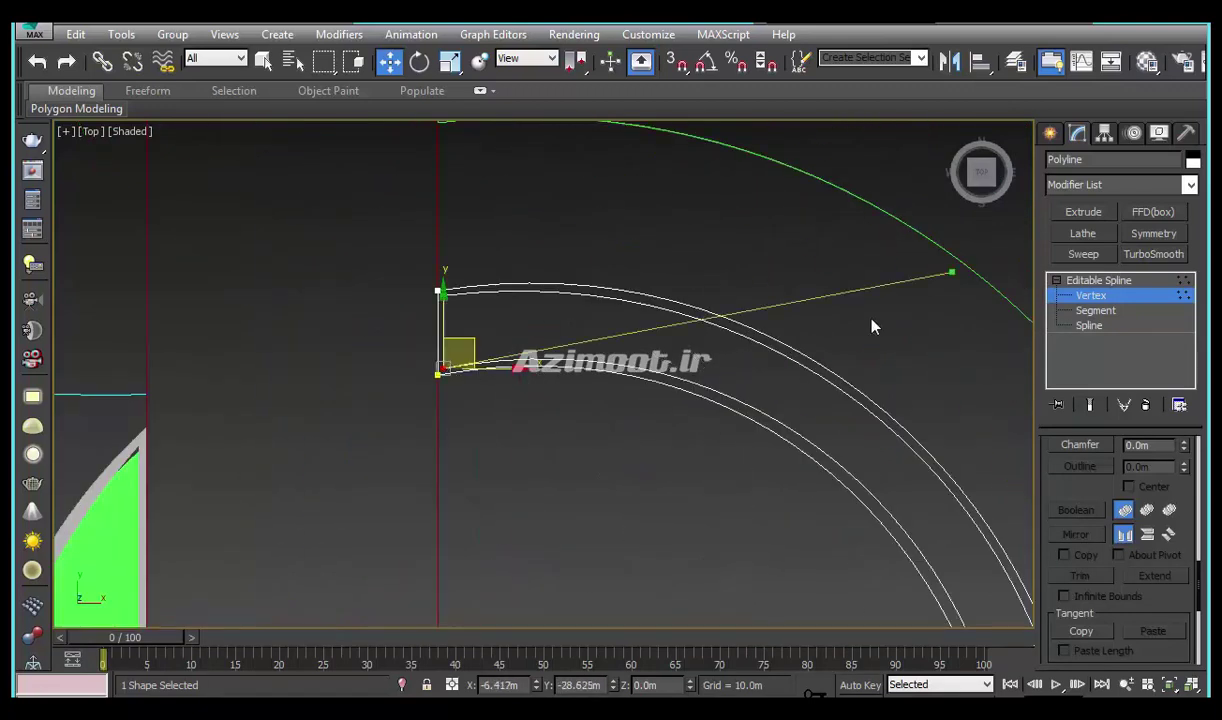
{"action": "left_click", "coordinate": [480, 410]}
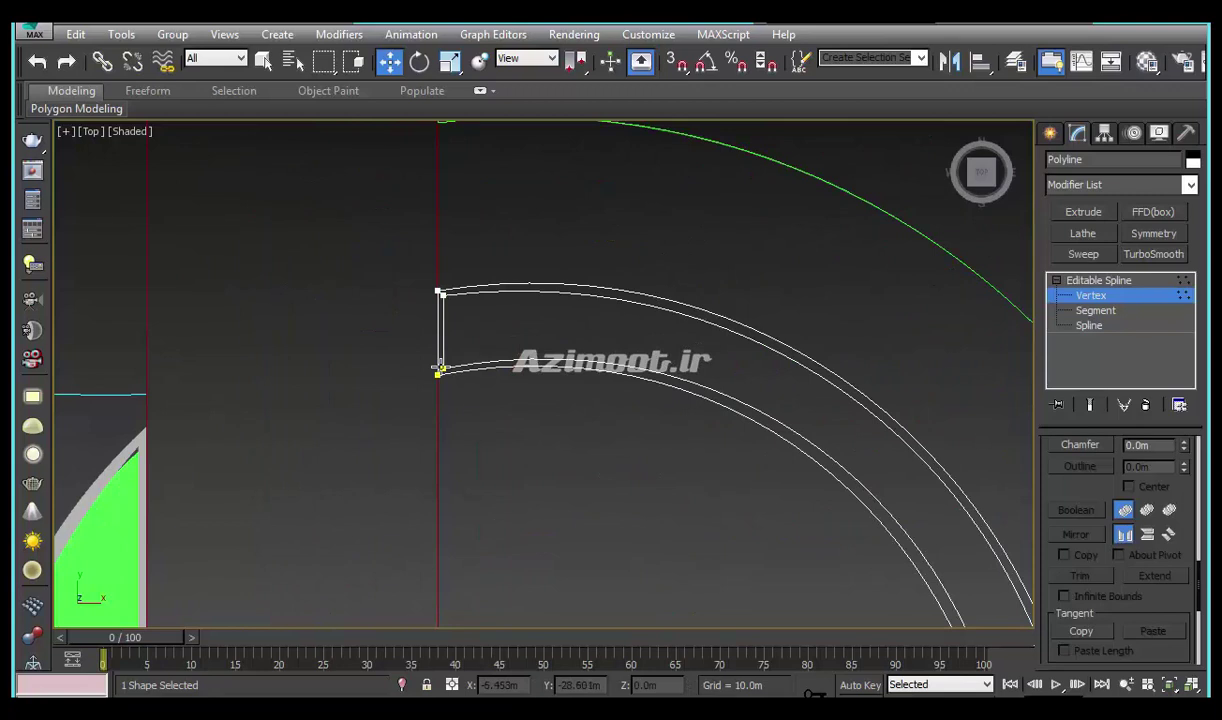
{"action": "left_click", "coordinate": [440, 370]}
{"action": "mouse_move", "coordinate": [949, 273]}
{"action": "left_mouse_down"}
{"action": "mouse_move", "coordinate": [943, 295]}
{"action": "mouse_move", "coordinate": [949, 284]}
{"action": "left_mouse_up"}
{"action": "scroll", "coordinate": [825, 409], "scroll_direction": "down", "scroll_amount": 3}
{"action": "scroll", "coordinate": [632, 306], "scroll_direction": "down", "scroll_amount": 2}
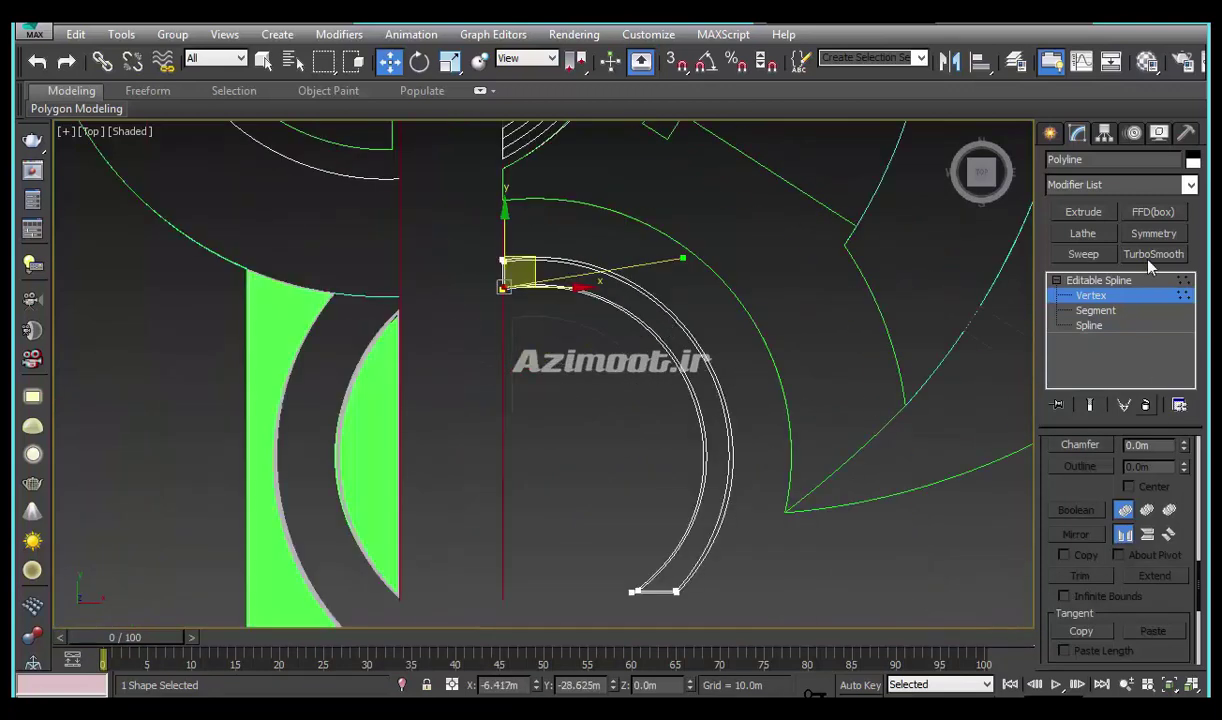
{"action": "left_click", "coordinate": [1092, 281]}
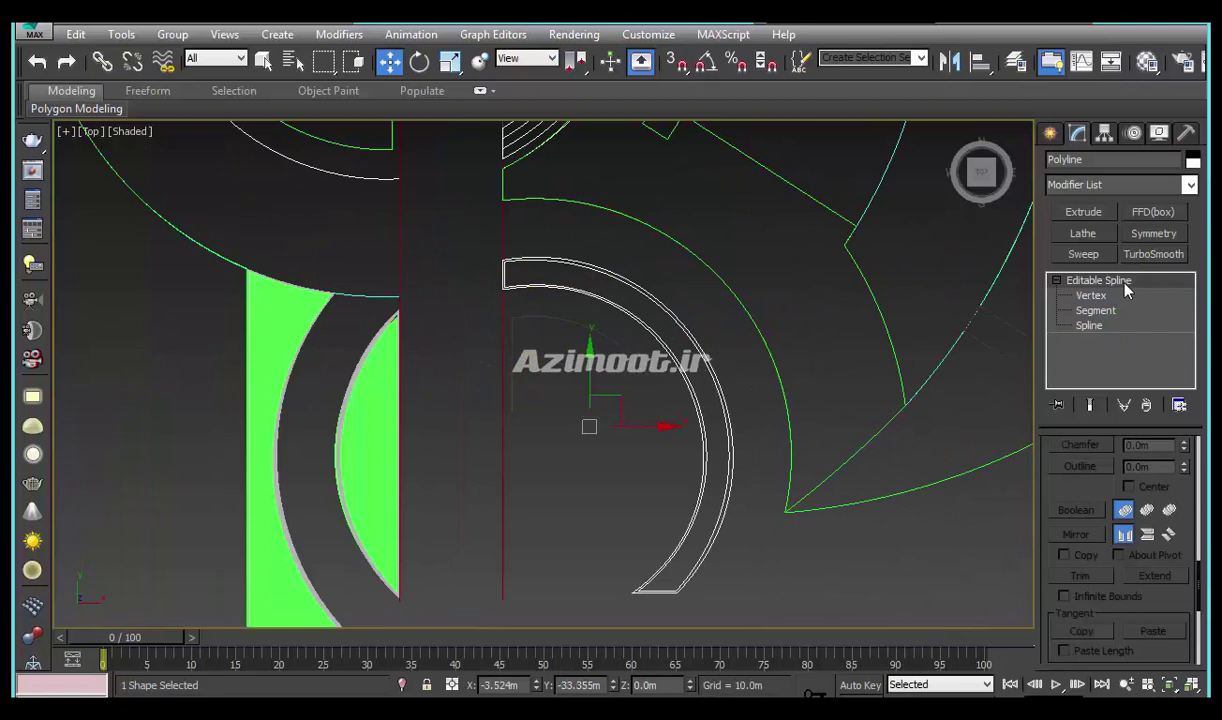
Extrude the arc band 0.2m, then outline and detach a copy of its spline
{"action": "left_click", "coordinate": [1083, 212]}
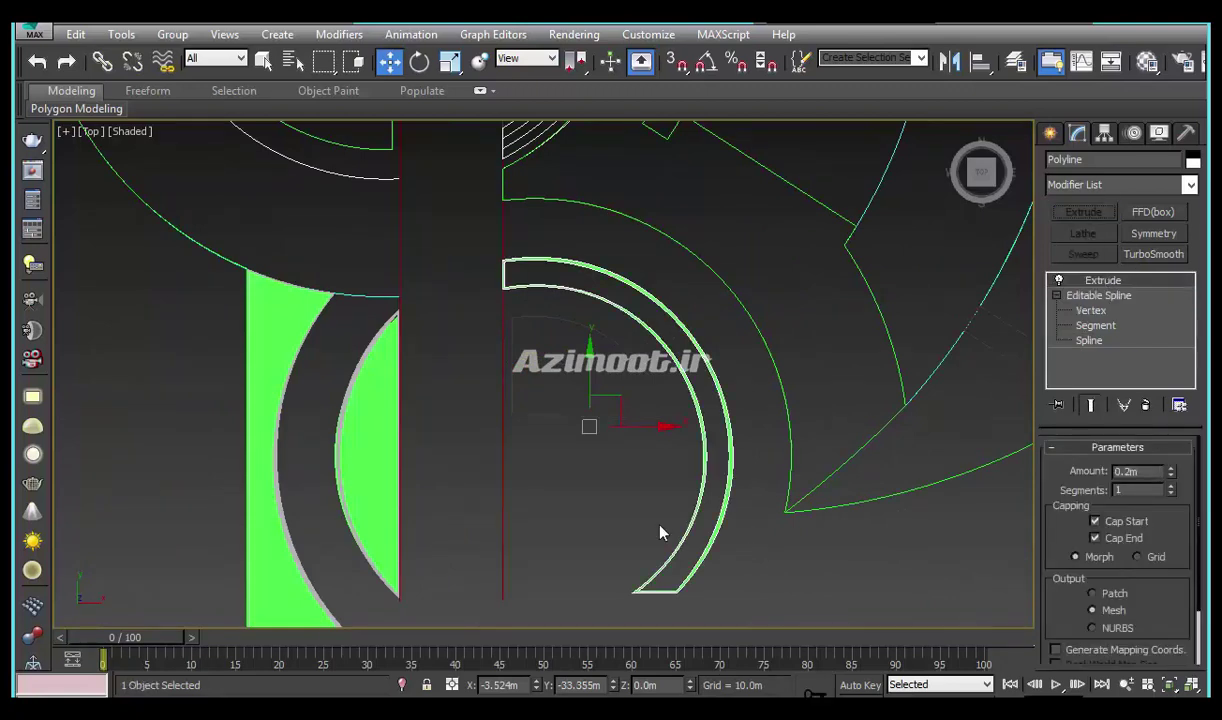
{"action": "scroll", "coordinate": [723, 595], "scroll_direction": "up", "scroll_amount": 3}
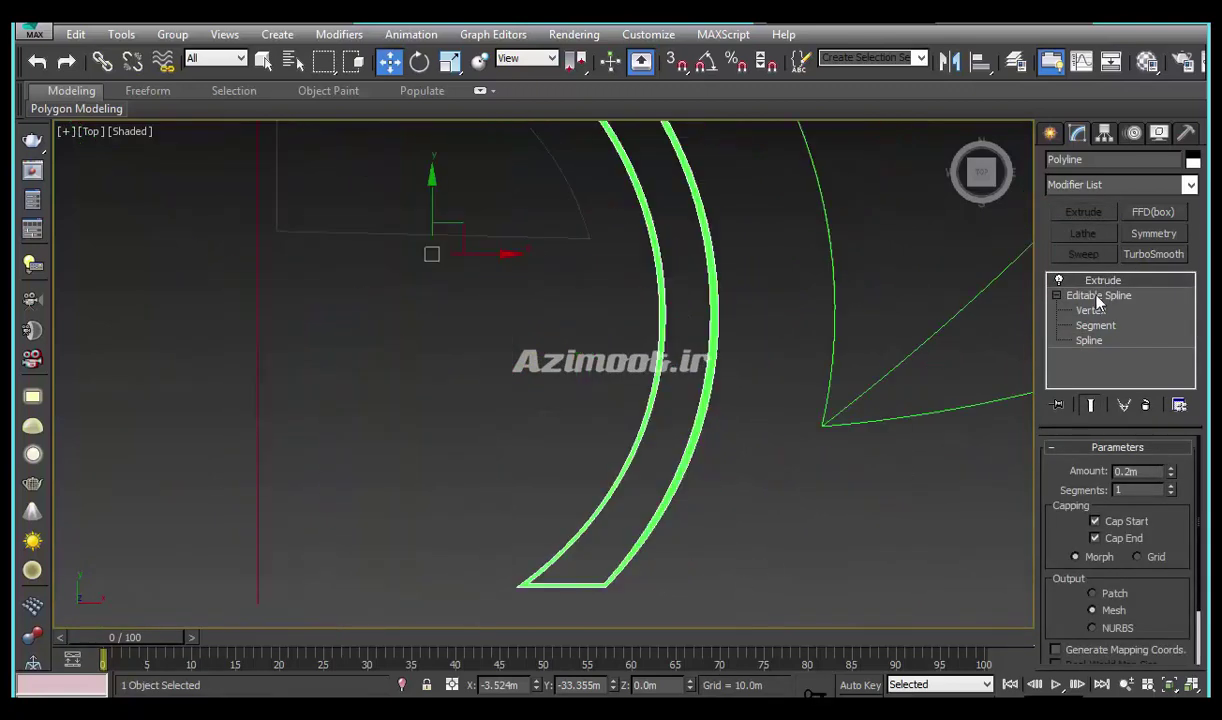
{"action": "left_click", "coordinate": [1089, 340]}
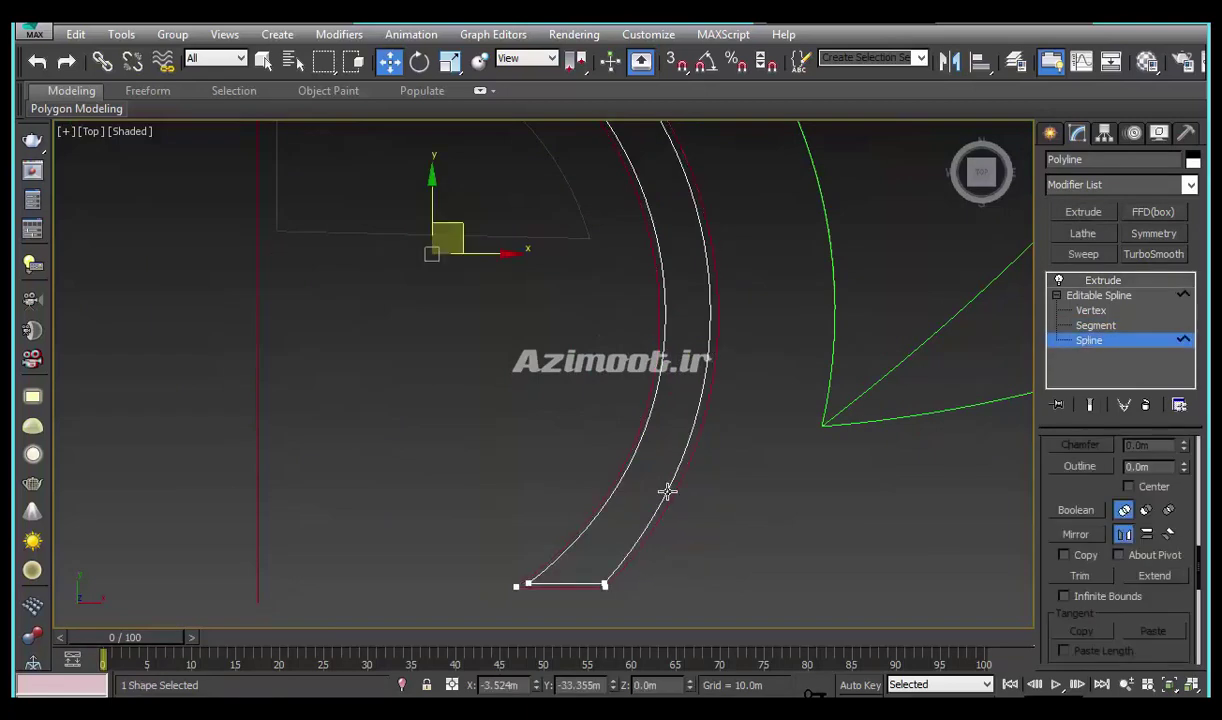
{"action": "left_click_drag", "start_coordinate": [667, 491], "coordinate": [672, 498]}
{"action": "scroll", "coordinate": [1077, 480], "scroll_direction": "down", "scroll_amount": 2}
{"action": "scroll", "coordinate": [1077, 480], "scroll_direction": "down", "scroll_amount": 3}
{"action": "left_click", "coordinate": [1079, 574]}
{"action": "left_click", "coordinate": [668, 377]}
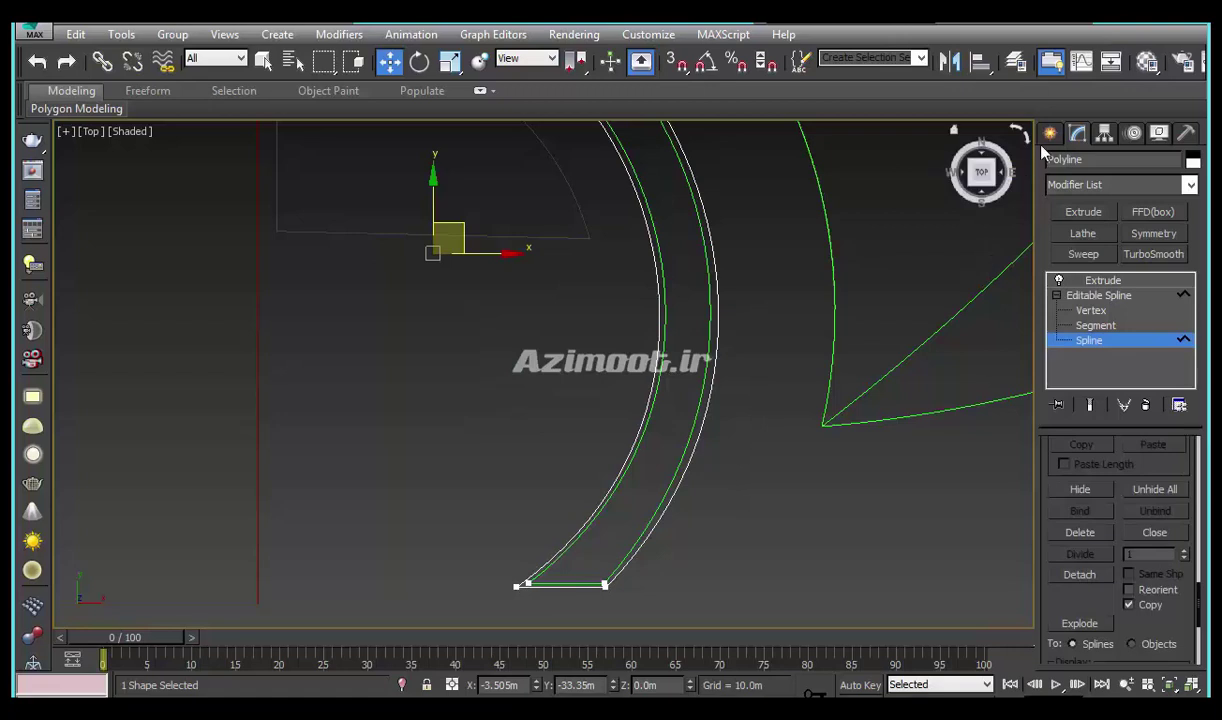
Convert the detached green shape to Editable Poly and colour the curb band grey
{"action": "left_click", "coordinate": [694, 419]}
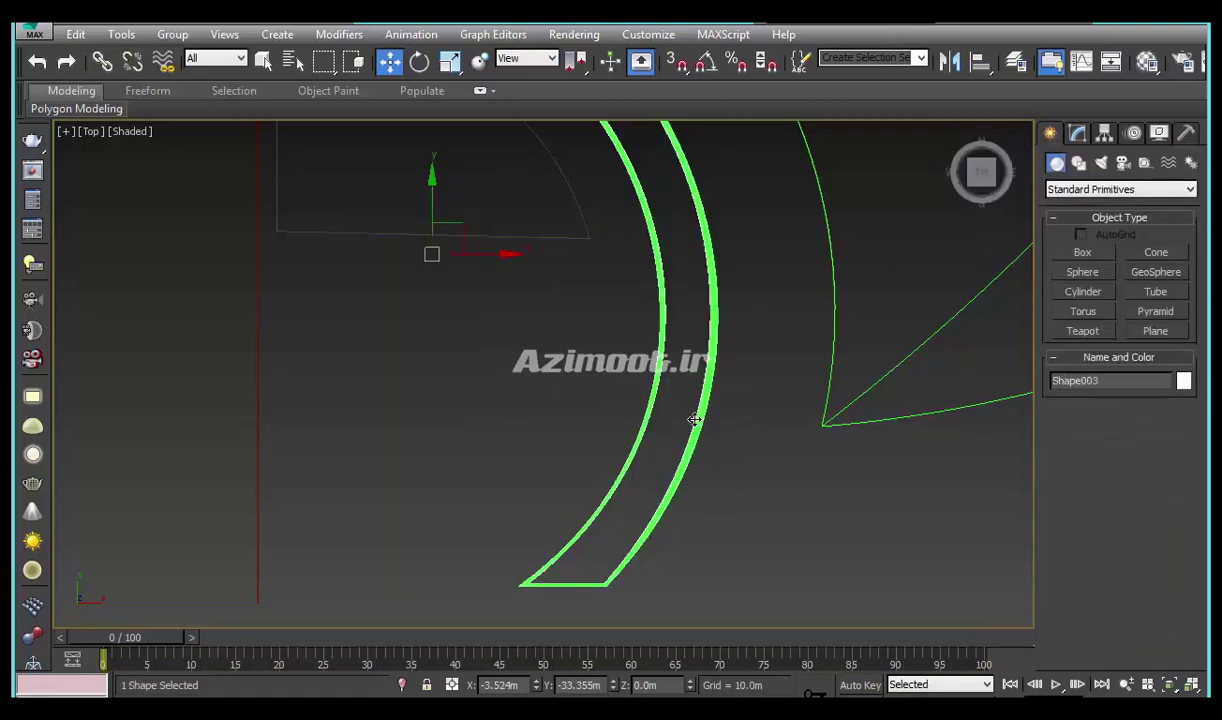
{"action": "right_click", "coordinate": [694, 419]}
{"action": "left_click", "coordinate": [770, 376]}
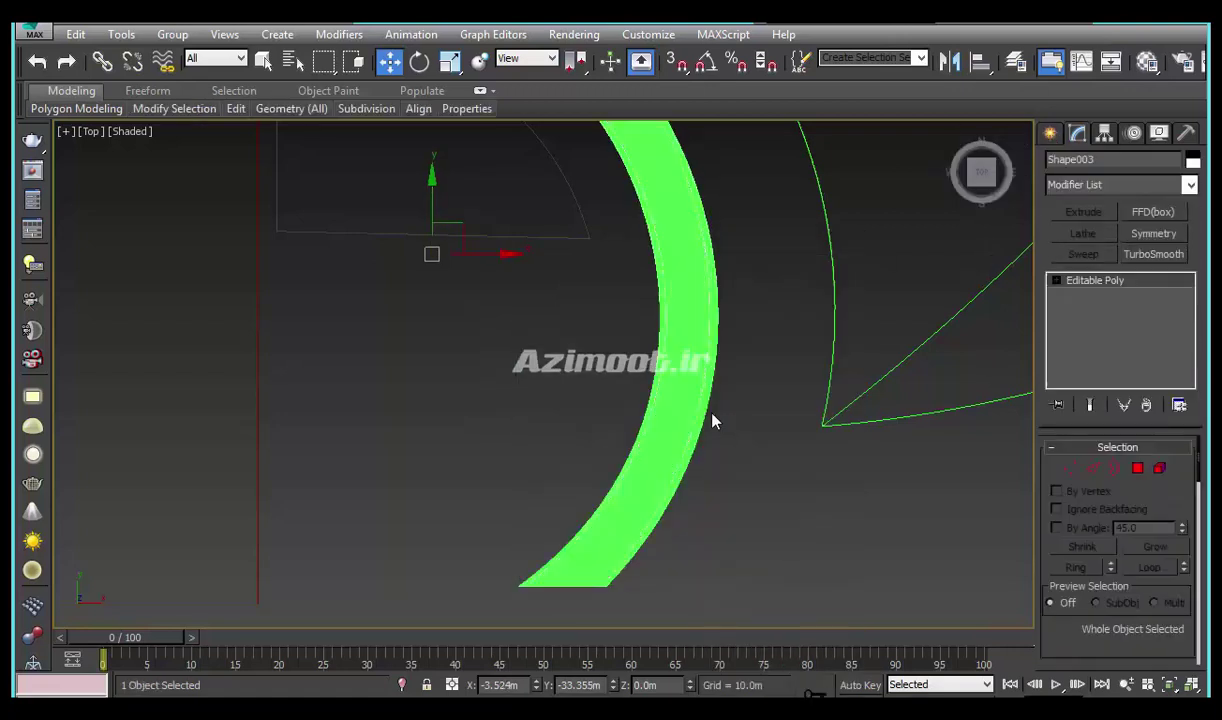
{"action": "left_click", "coordinate": [703, 442]}
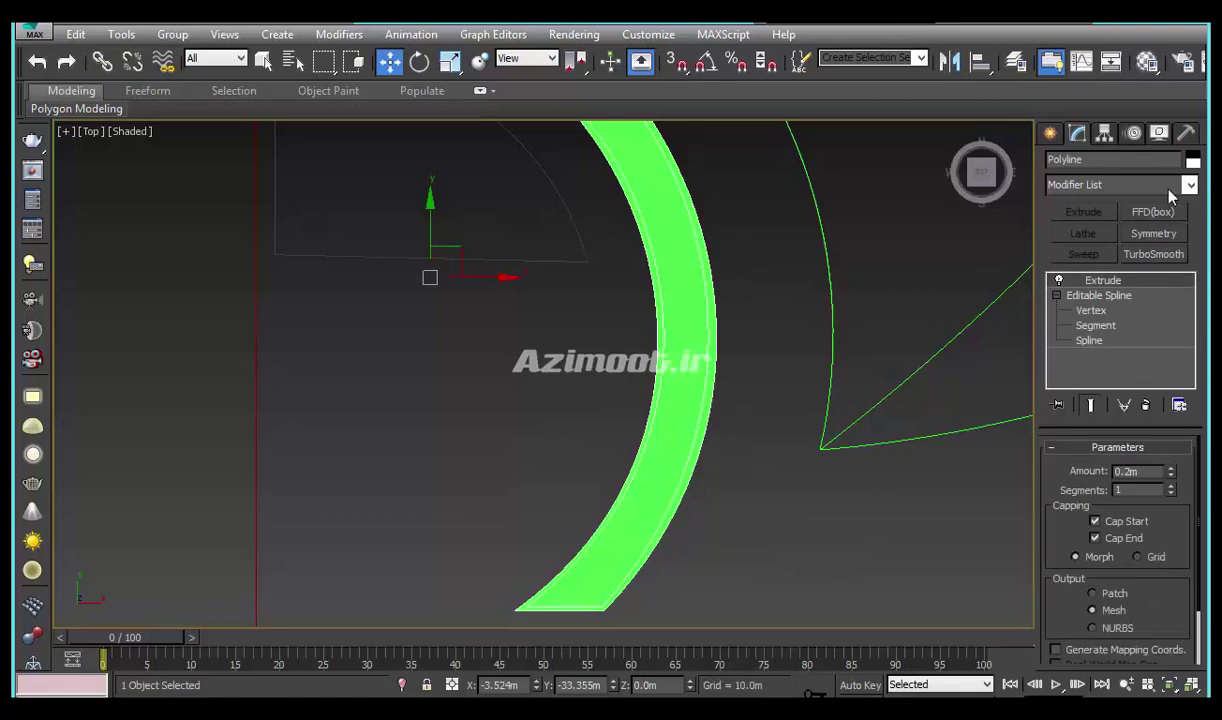
{"action": "left_click", "coordinate": [1193, 161]}
{"action": "left_click", "coordinate": [733, 410]}
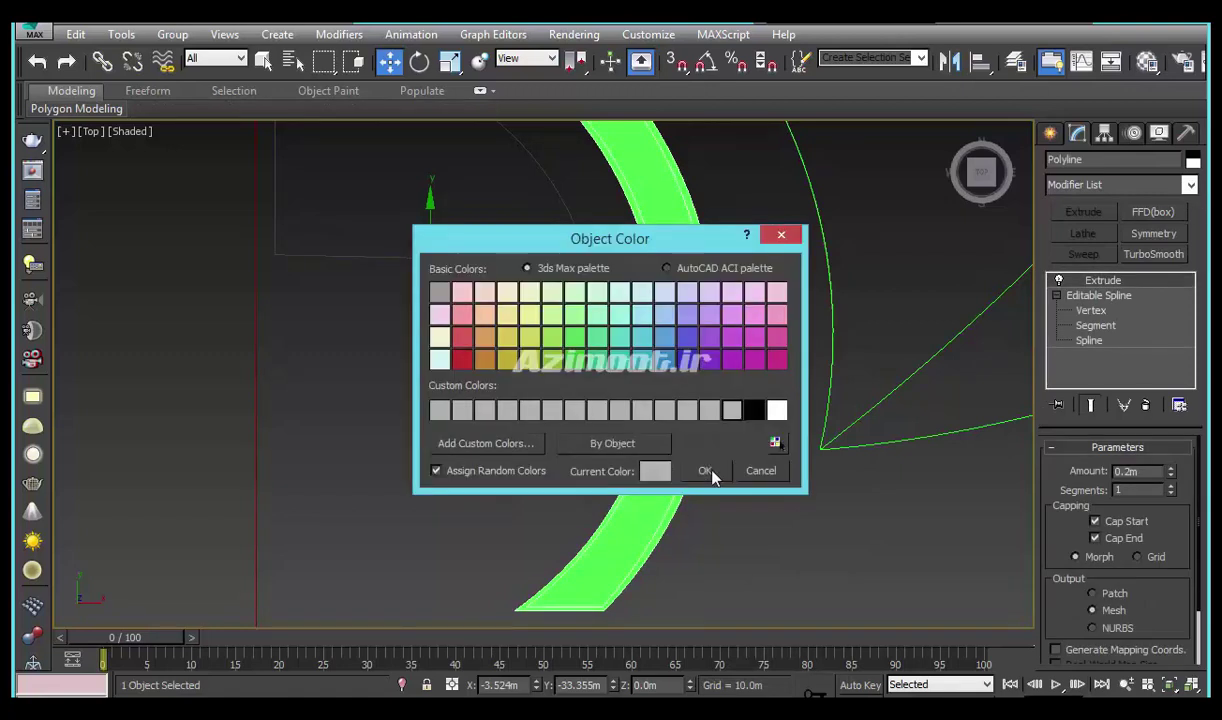
{"action": "left_click", "coordinate": [705, 470]}
{"action": "mouse_move", "coordinate": [680, 530]}
{"action": "middle_mouse_down", "text": "alt"}
{"action": "mouse_move", "coordinate": [621, 500]}
{"action": "mouse_move", "coordinate": [642, 503]}
{"action": "mouse_move", "coordinate": [674, 548]}
{"action": "mouse_move", "coordinate": [671, 567]}
{"action": "middle_mouse_up", "text": "alt"}
Unhide all objects and apply an Extrude to the diagonal road outline
{"action": "right_click", "coordinate": [668, 562]}
{"action": "left_click", "coordinate": [726, 474]}
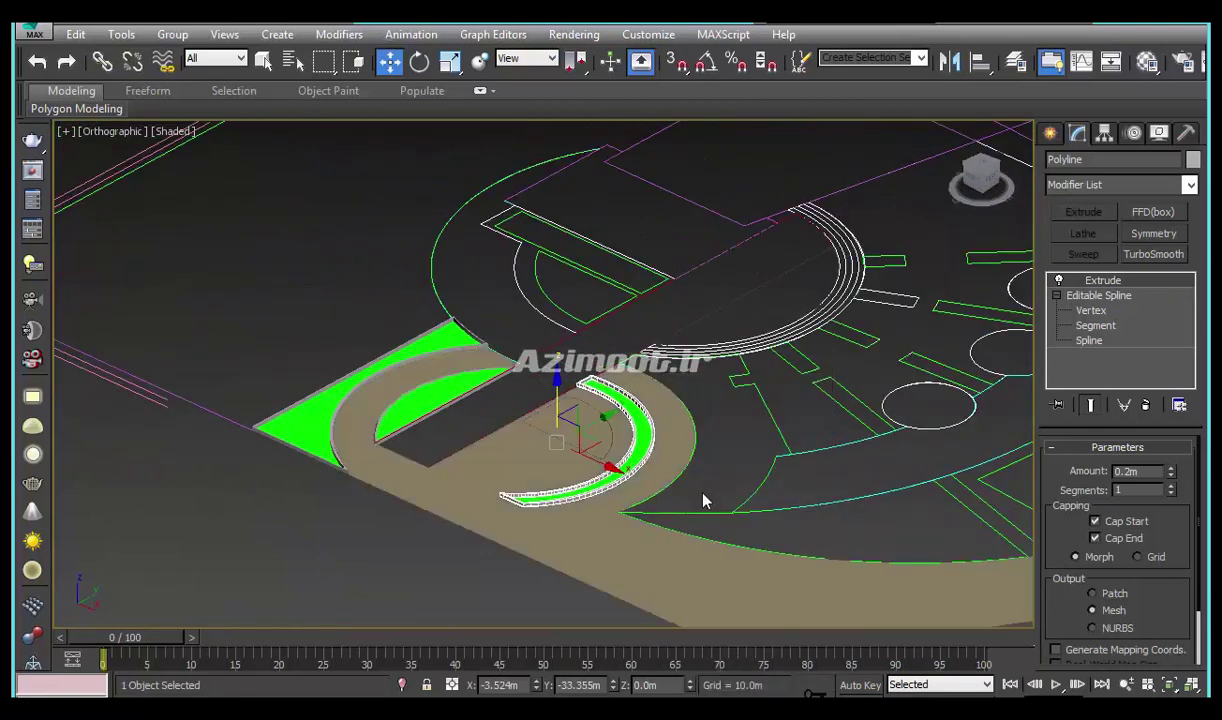
{"action": "middle_click_drag", "start_coordinate": [704, 499], "coordinate": [582, 484]}
{"action": "scroll", "coordinate": [470, 485], "scroll_direction": "up", "scroll_amount": 2}
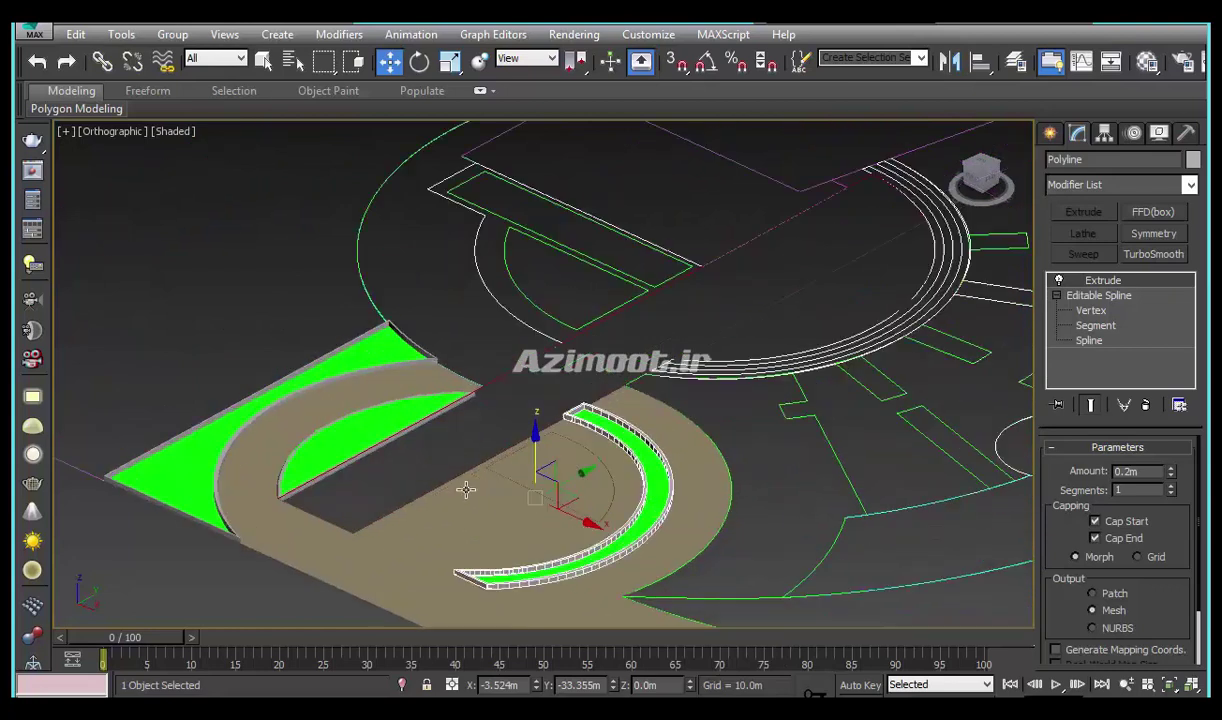
{"action": "scroll", "coordinate": [470, 485], "scroll_direction": "up", "scroll_amount": 3}
{"action": "left_click", "coordinate": [610, 221]}
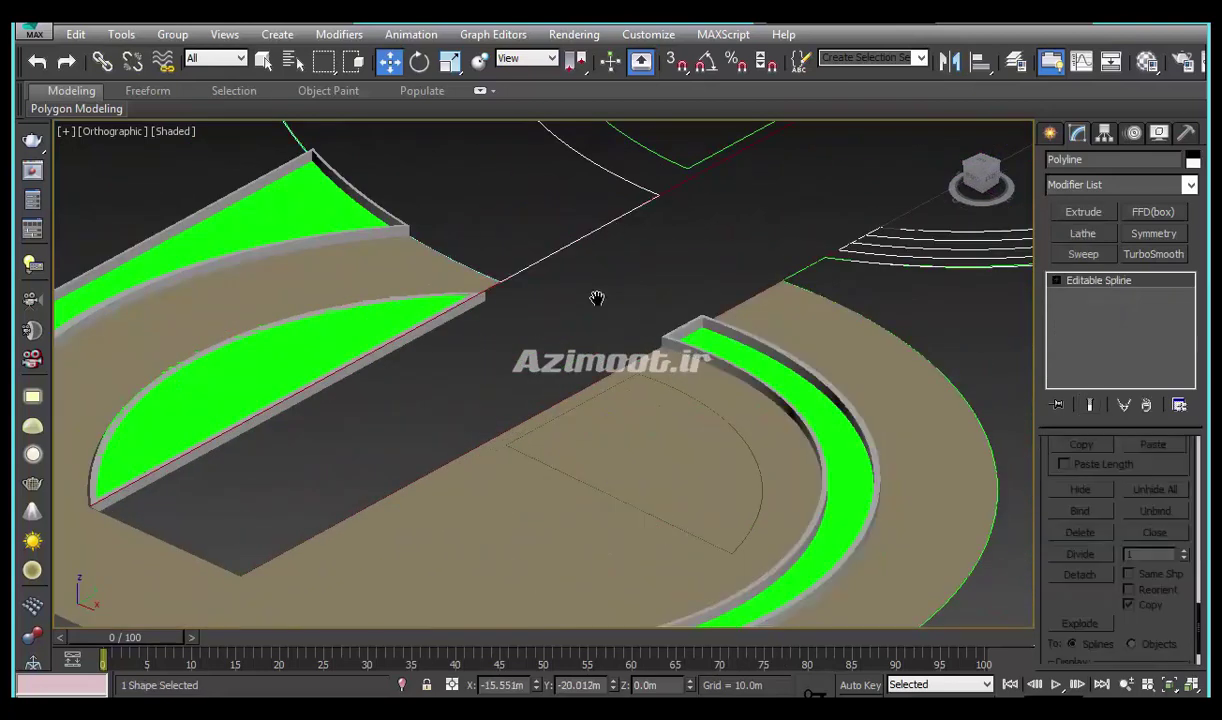
{"action": "middle_click_drag", "start_coordinate": [597, 298], "coordinate": [586, 366]}
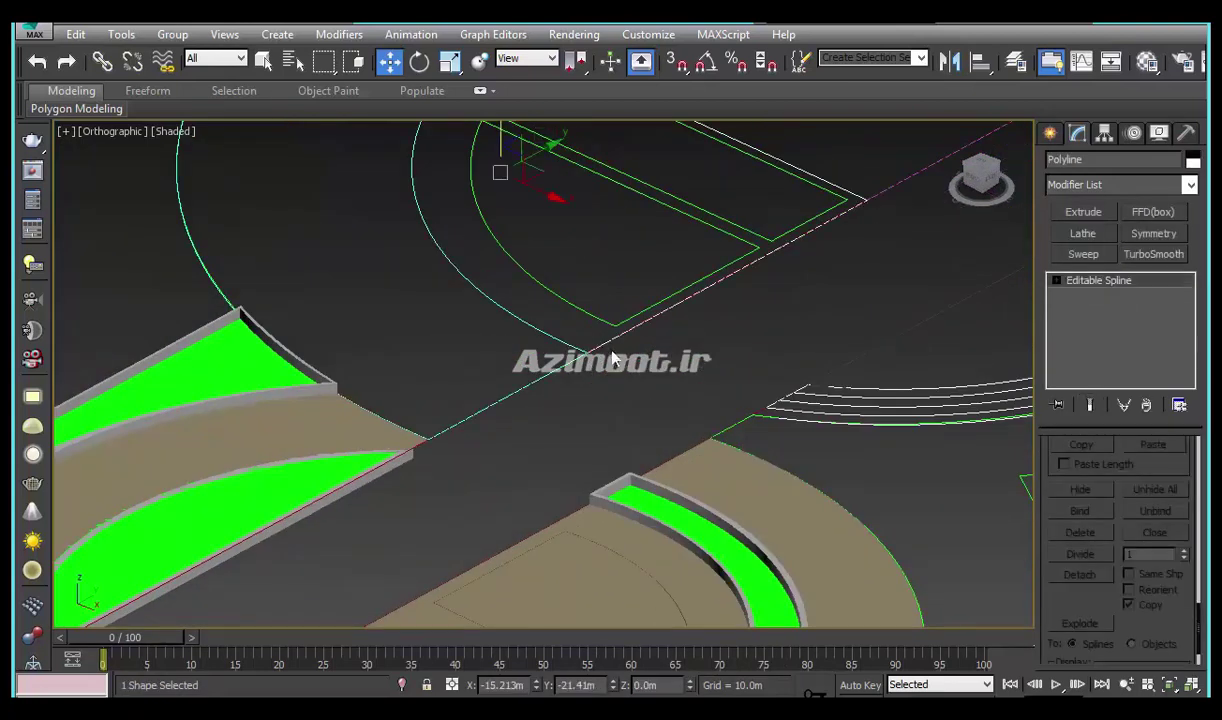
{"action": "scroll", "coordinate": [747, 294], "scroll_direction": "down", "scroll_amount": 3}
{"action": "scroll", "coordinate": [875, 278], "scroll_direction": "down", "scroll_amount": 2}
{"action": "scroll", "coordinate": [875, 278], "scroll_direction": "up", "scroll_amount": 2}
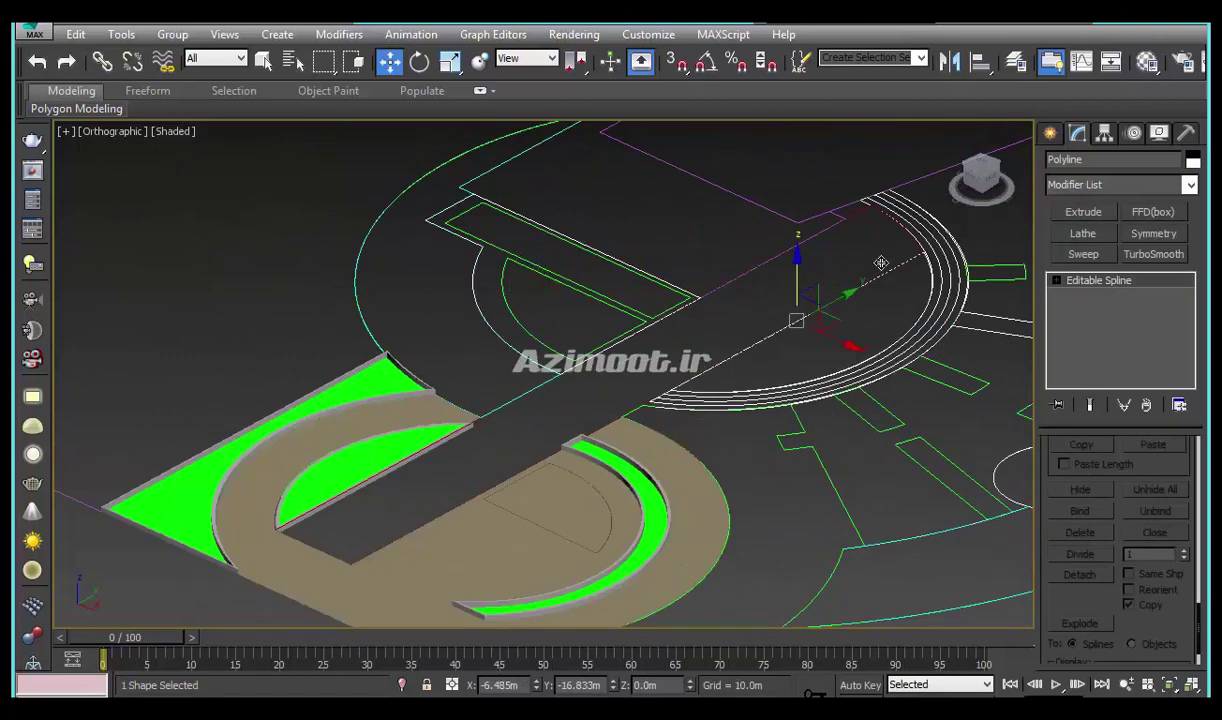
{"action": "middle_click_drag", "start_coordinate": [858, 212], "coordinate": [700, 328]}
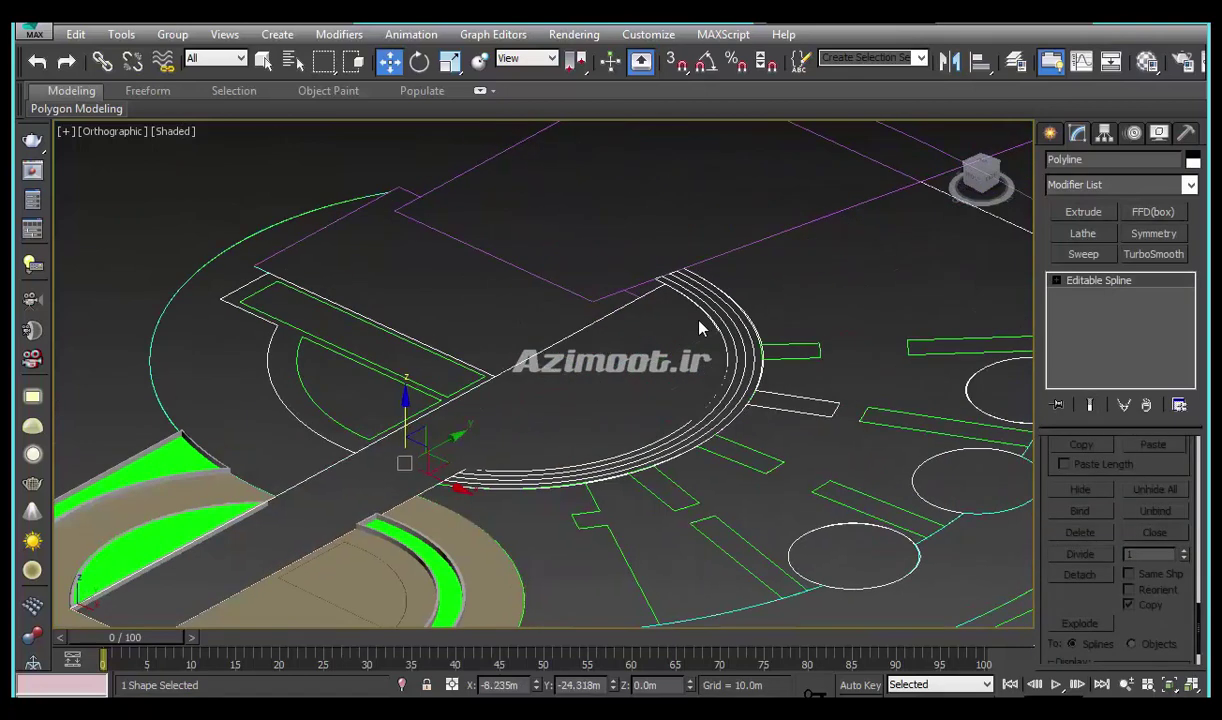
{"action": "left_click", "coordinate": [1083, 212]}
{"action": "key", "text": "z"}
{"action": "scroll", "coordinate": [245, 496], "scroll_direction": "up", "scroll_amount": 4}
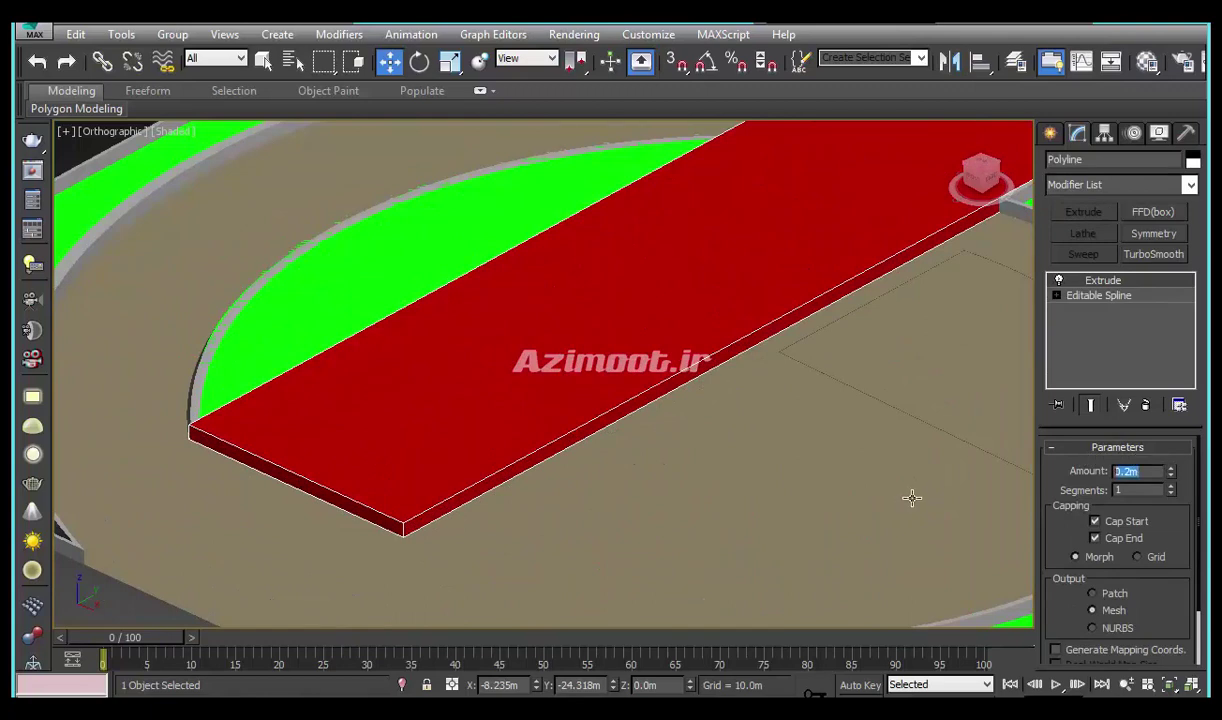
{"action": "type", "text": "0"}
{"action": "key", "text": "Return"}
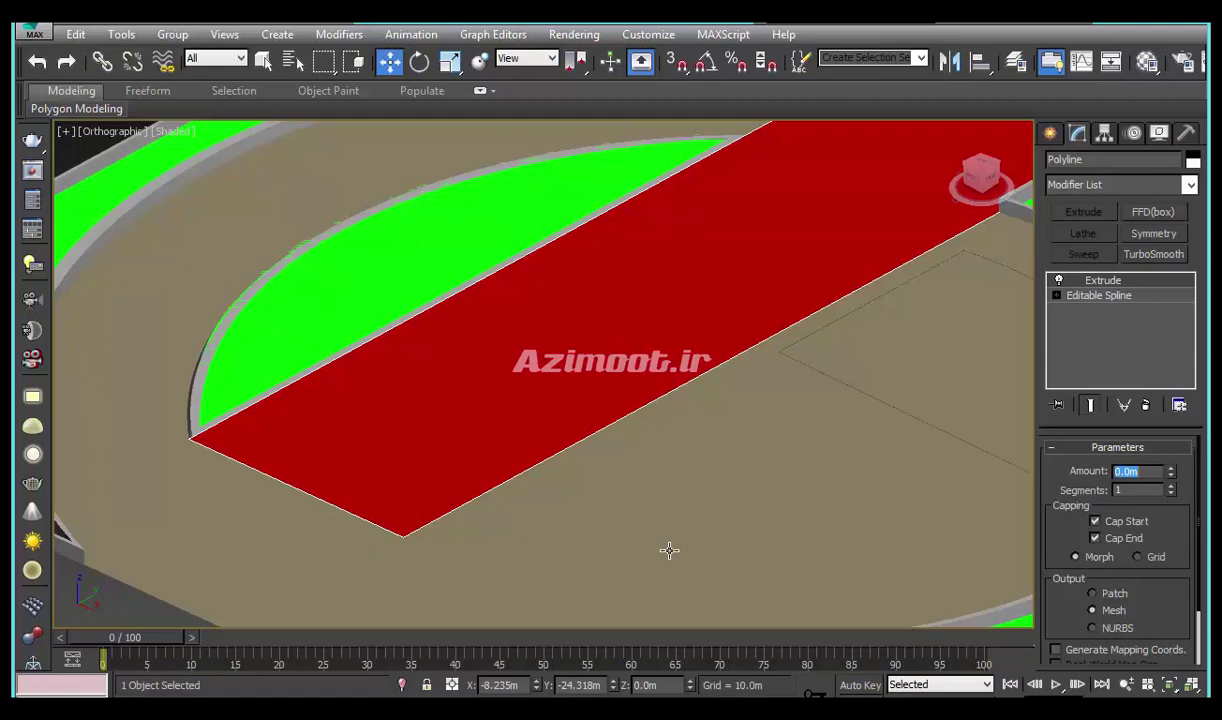
{"action": "type", "text": "01"}
{"action": "key", "text": "Return"}
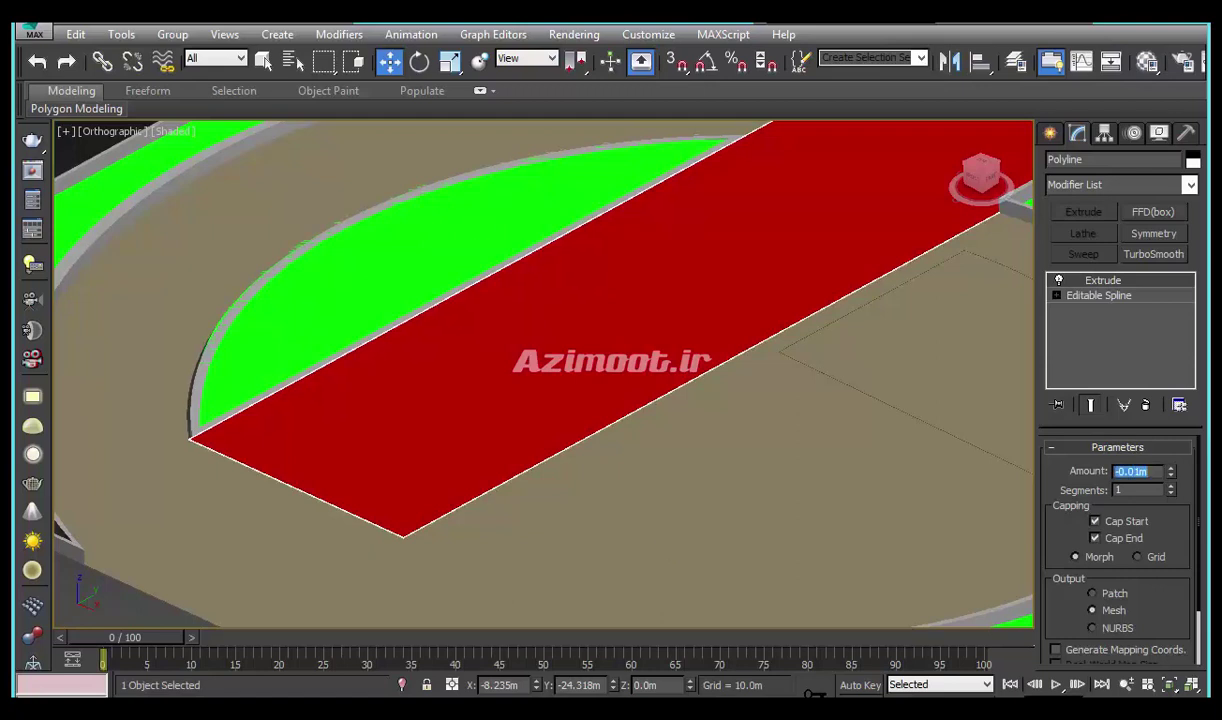
{"action": "scroll", "coordinate": [423, 396], "scroll_direction": "up", "scroll_amount": 3}
{"action": "scroll", "coordinate": [374, 620], "scroll_direction": "up", "scroll_amount": 3}
{"action": "scroll", "coordinate": [490, 600], "scroll_direction": "up", "scroll_amount": 2}
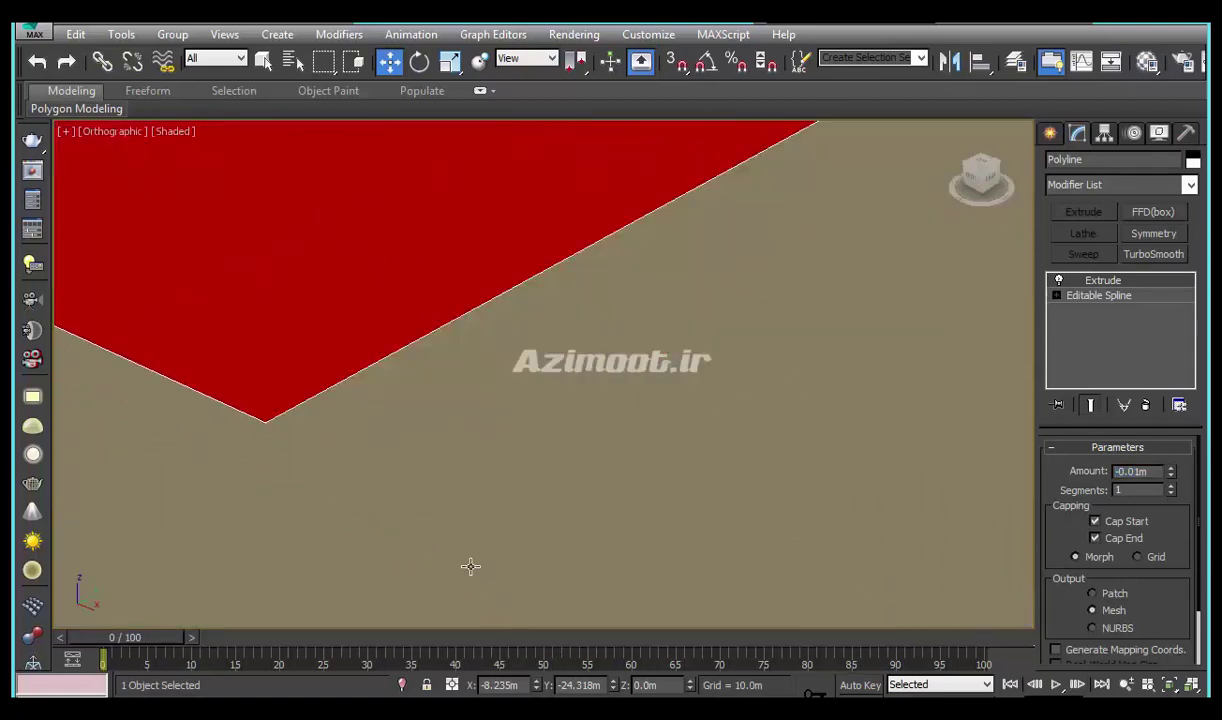
{"action": "scroll", "coordinate": [409, 368], "scroll_direction": "down", "scroll_amount": 2}
{"action": "scroll", "coordinate": [440, 380], "scroll_direction": "up", "scroll_amount": 3}
{"action": "scroll", "coordinate": [422, 467], "scroll_direction": "down", "scroll_amount": 3}
{"action": "scroll", "coordinate": [415, 487], "scroll_direction": "down", "scroll_amount": 2}
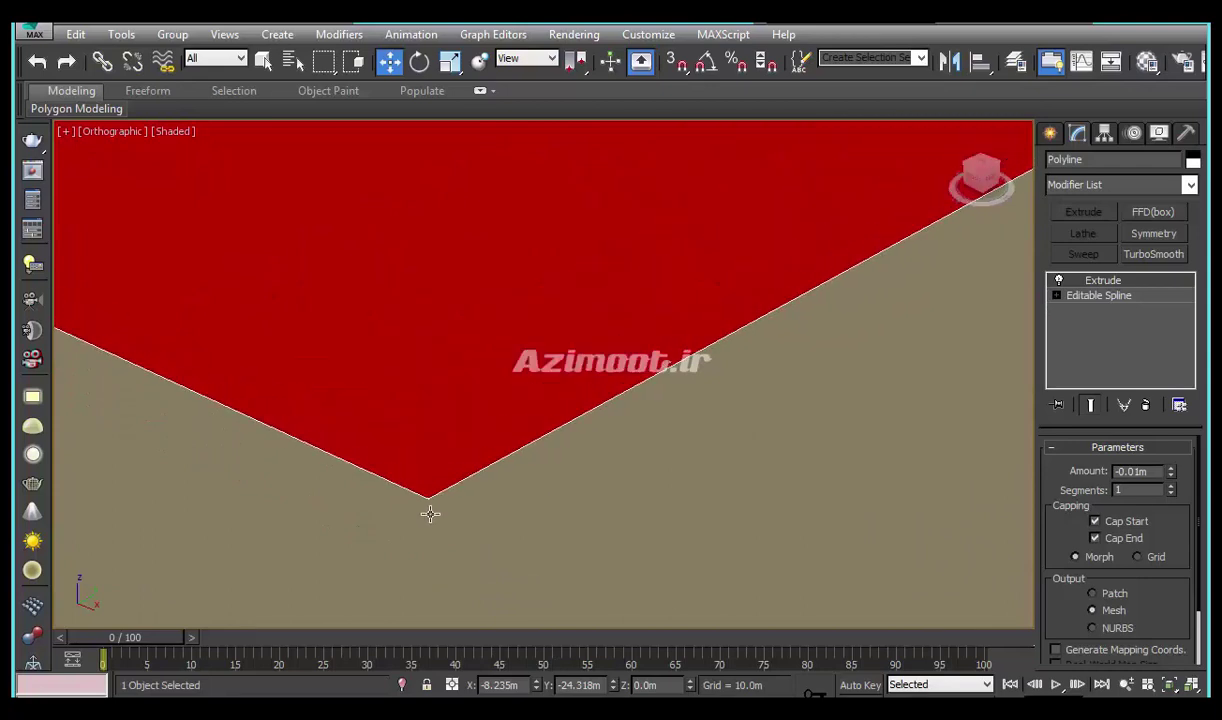
{"action": "scroll", "coordinate": [430, 514], "scroll_direction": "down", "scroll_amount": 5}
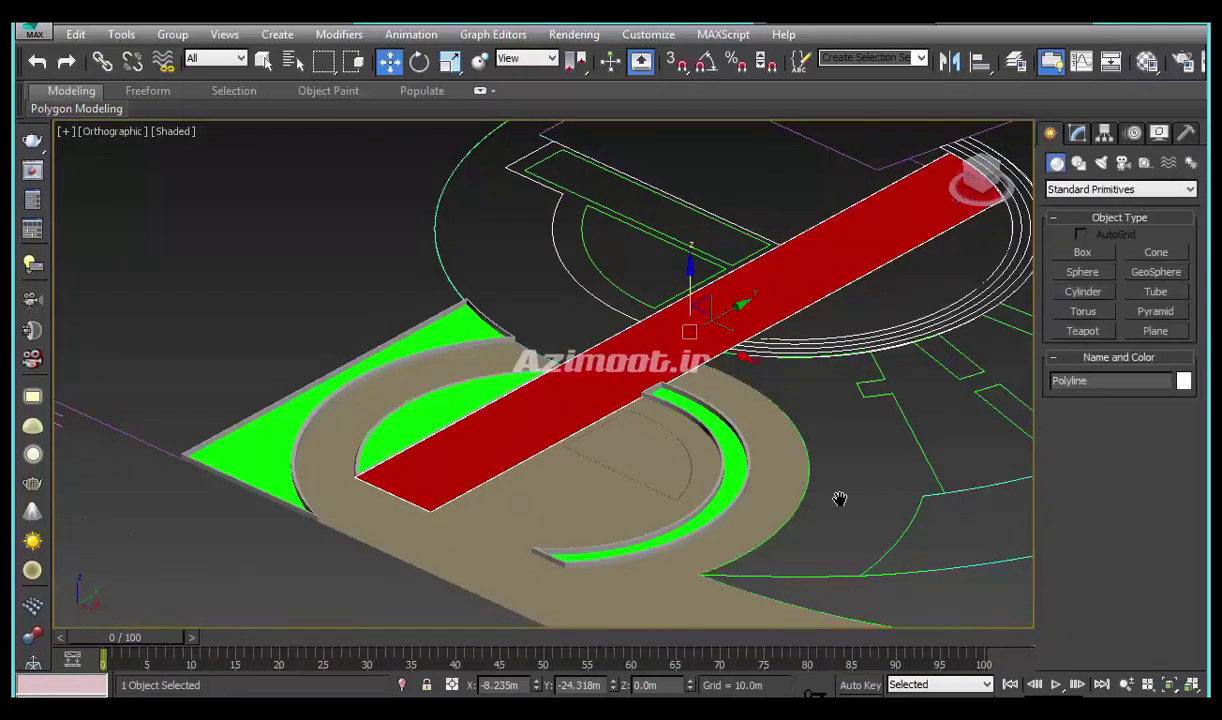
{"action": "left_click", "coordinate": [837, 499]}
{"action": "middle_click_drag", "start_coordinate": [837, 499], "coordinate": [851, 464]}
{"action": "scroll", "coordinate": [628, 481], "scroll_direction": "down", "scroll_amount": 2}
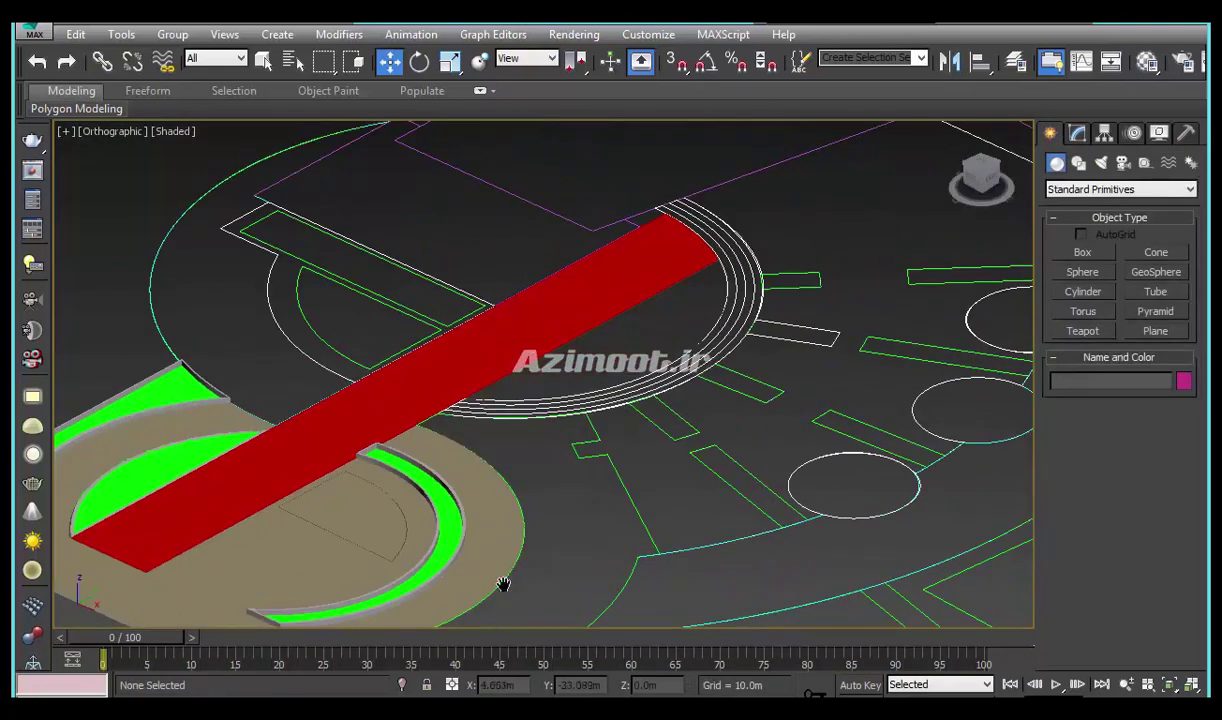
{"action": "scroll", "coordinate": [502, 584], "scroll_direction": "up", "scroll_amount": 2}
{"action": "left_click", "coordinate": [541, 459]}
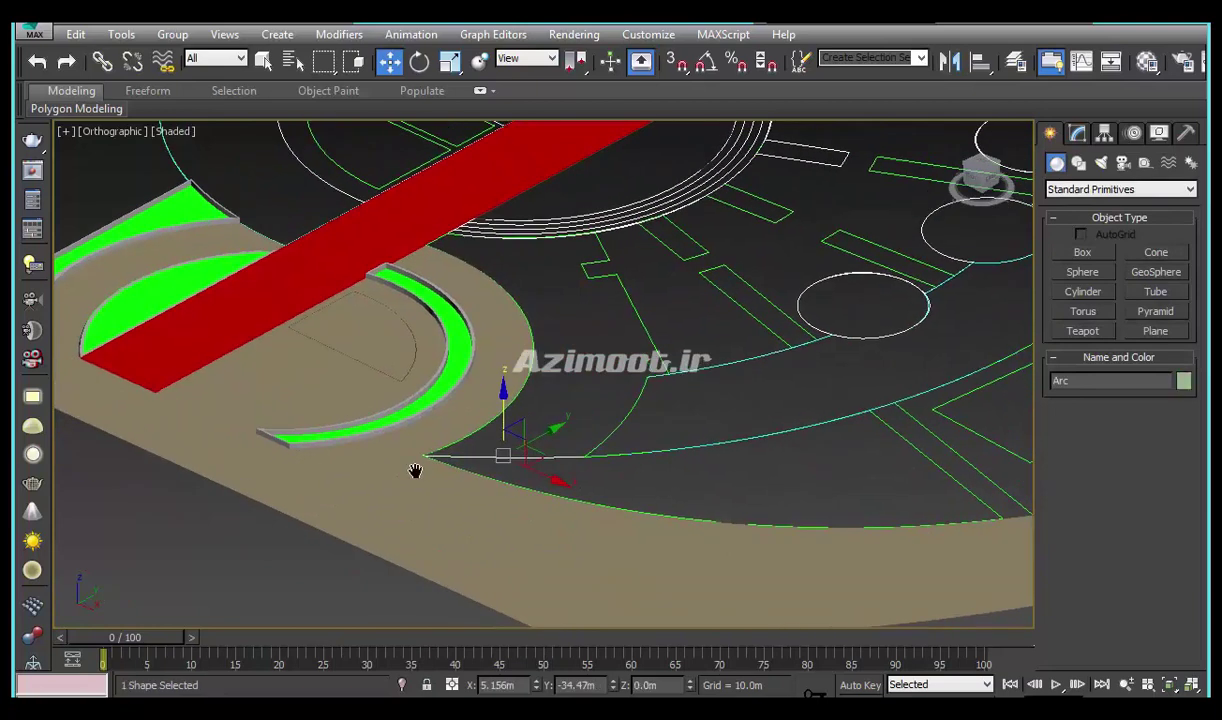
{"action": "middle_click_drag", "start_coordinate": [415, 469], "coordinate": [293, 443]}
{"action": "mouse_move", "coordinate": [293, 443]}
{"action": "left_mouse_down"}
{"action": "mouse_move", "coordinate": [298, 400]}
{"action": "mouse_move", "coordinate": [338, 410]}
{"action": "left_mouse_up"}
{"action": "scroll", "coordinate": [340, 395], "scroll_direction": "down", "scroll_amount": 4}
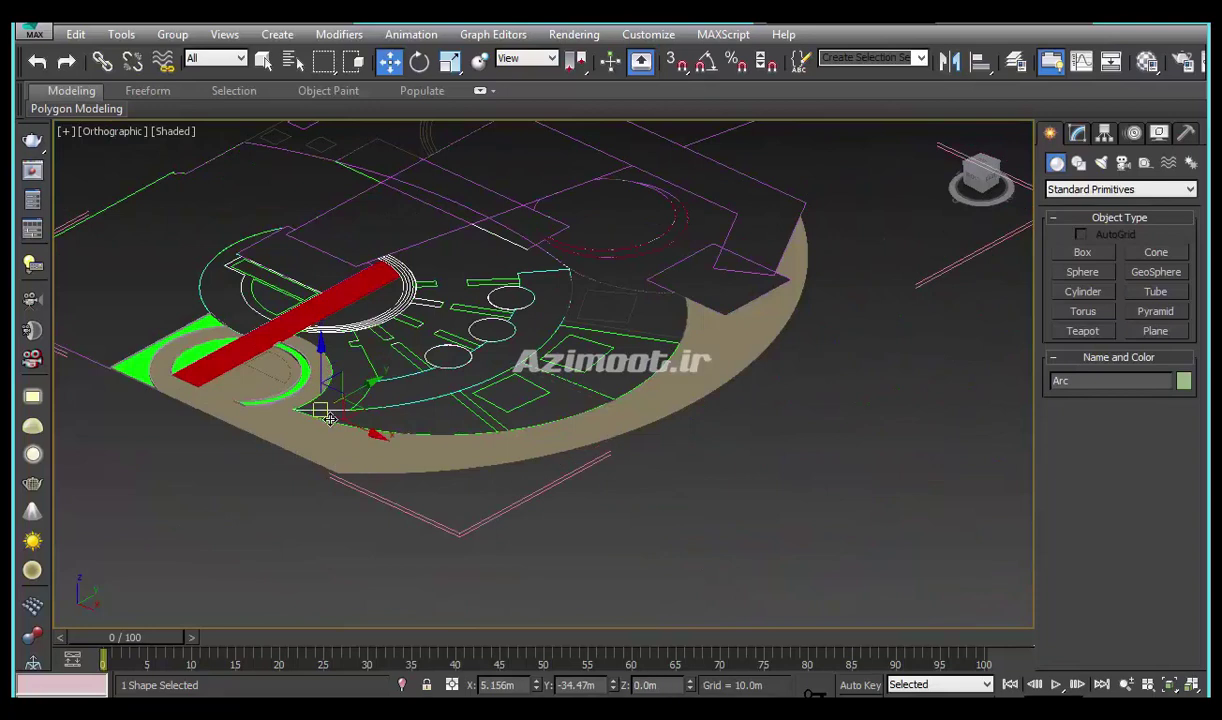
{"action": "scroll", "coordinate": [338, 410], "scroll_direction": "up", "scroll_amount": 2}
{"action": "scroll", "coordinate": [399, 452], "scroll_direction": "up", "scroll_amount": 2}
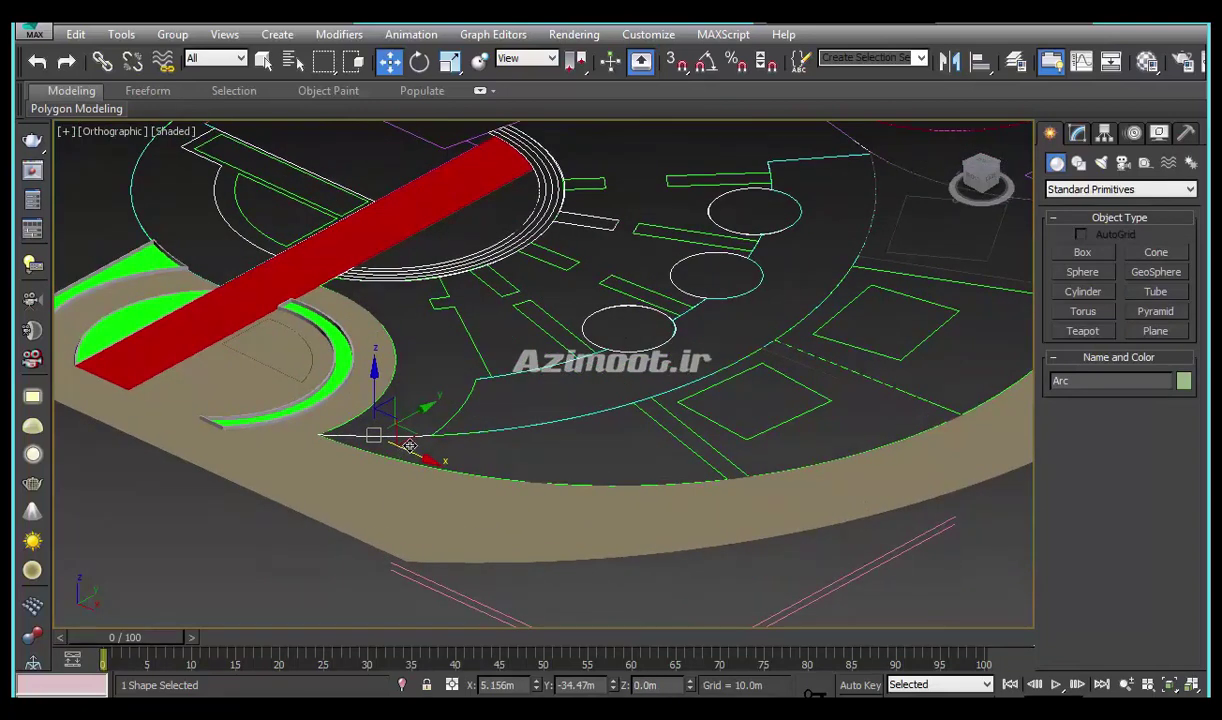
Hide the selected arc and select the polyline beside the curved slab
{"action": "right_click", "coordinate": [406, 440]}
{"action": "left_click", "coordinate": [462, 390]}
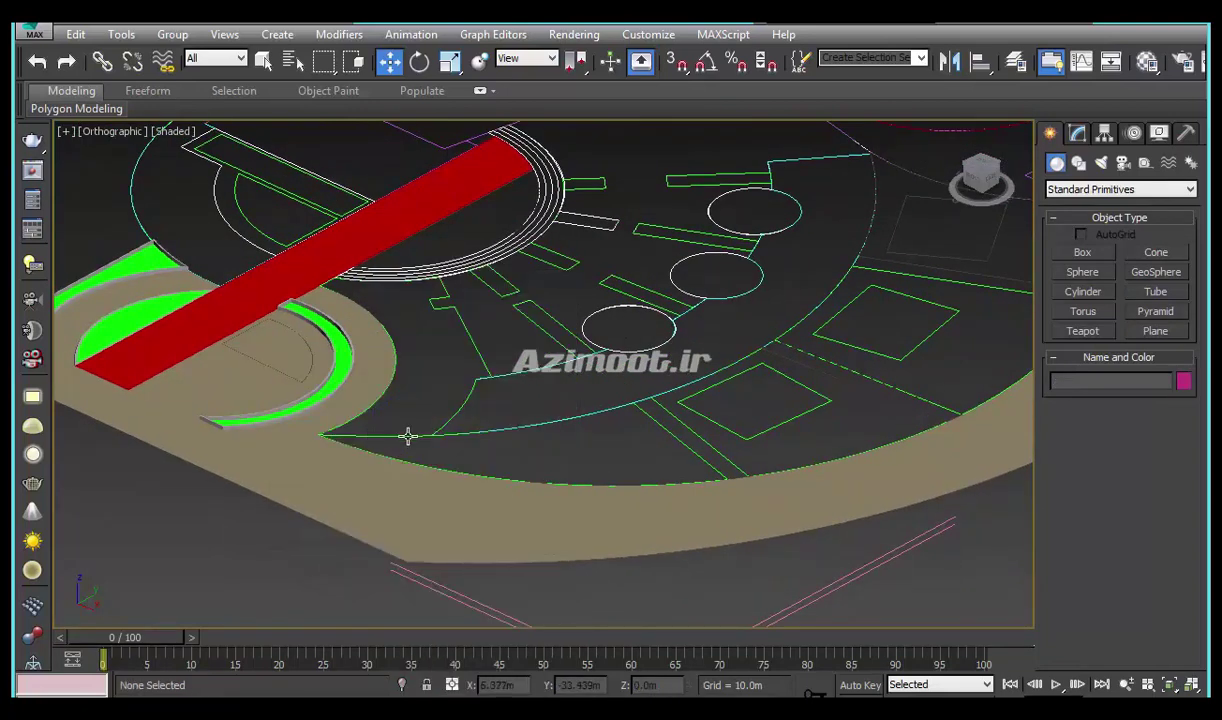
{"action": "left_click", "coordinate": [407, 436]}
{"action": "scroll", "coordinate": [450, 363], "scroll_direction": "up", "scroll_amount": 2}
{"action": "scroll", "coordinate": [470, 400], "scroll_direction": "up", "scroll_amount": 1}
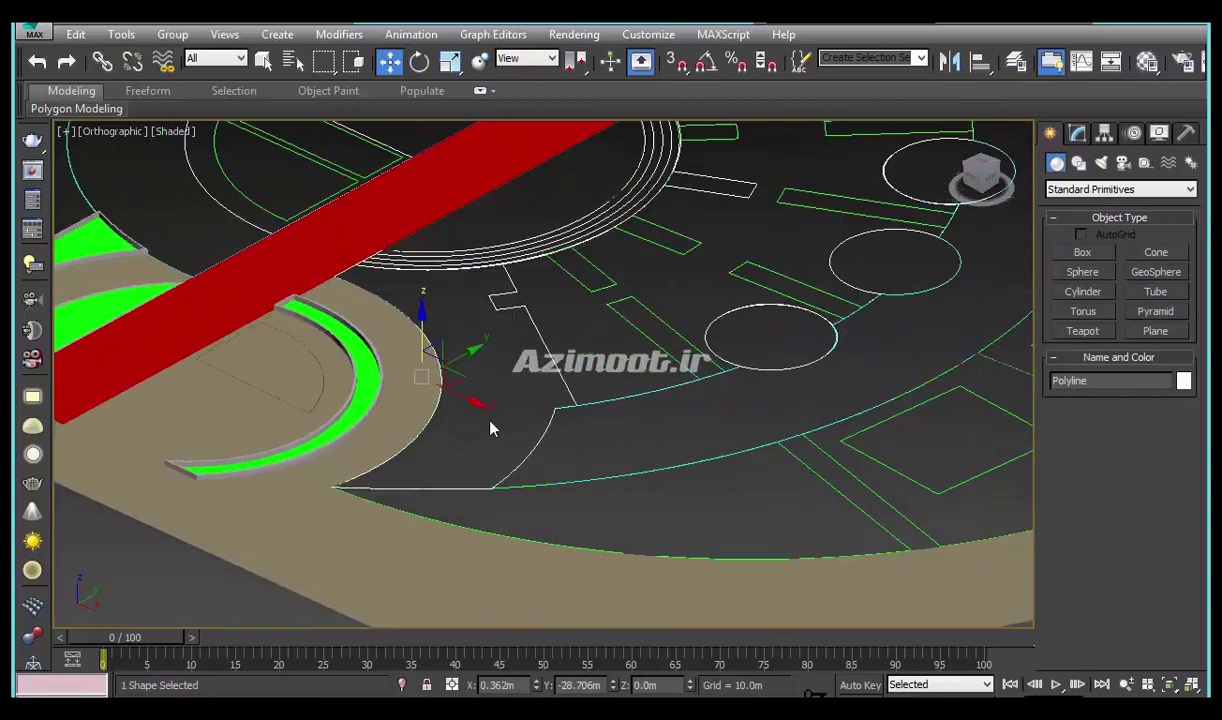
{"action": "middle_click_drag", "start_coordinate": [490, 428], "coordinate": [508, 440]}
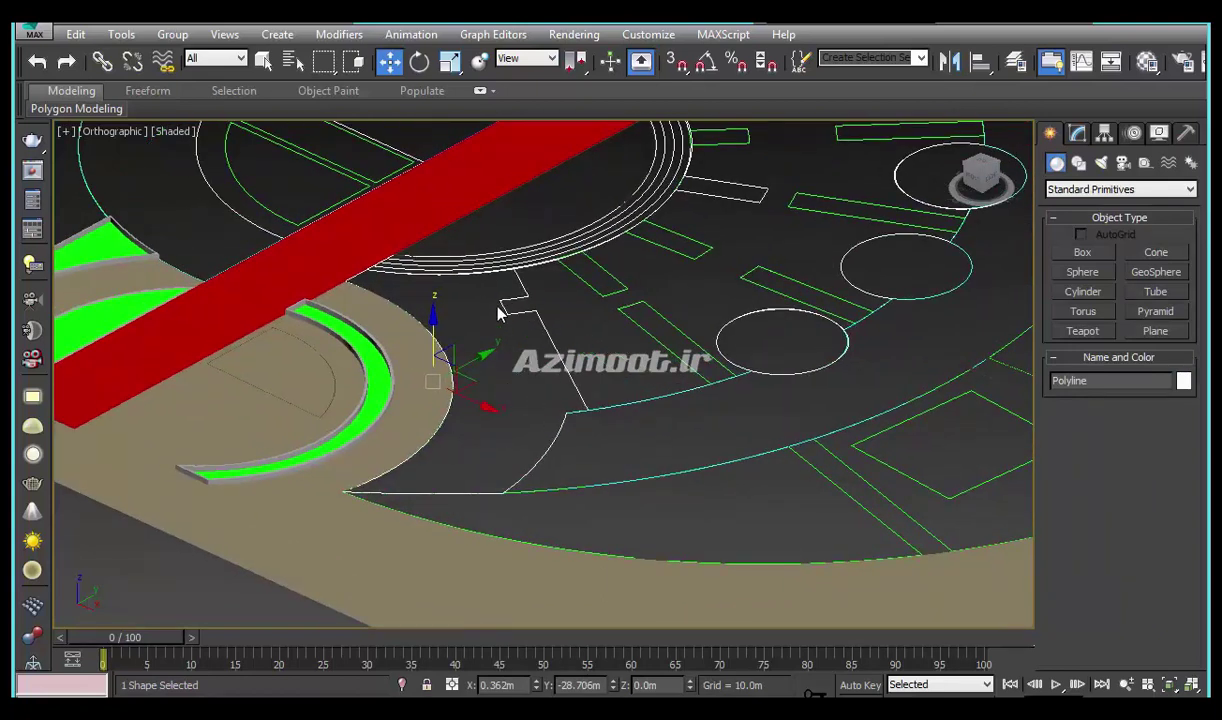
{"action": "scroll", "coordinate": [515, 375], "scroll_direction": "up", "scroll_amount": 3}
{"action": "middle_click_drag", "start_coordinate": [527, 382], "coordinate": [651, 471]}
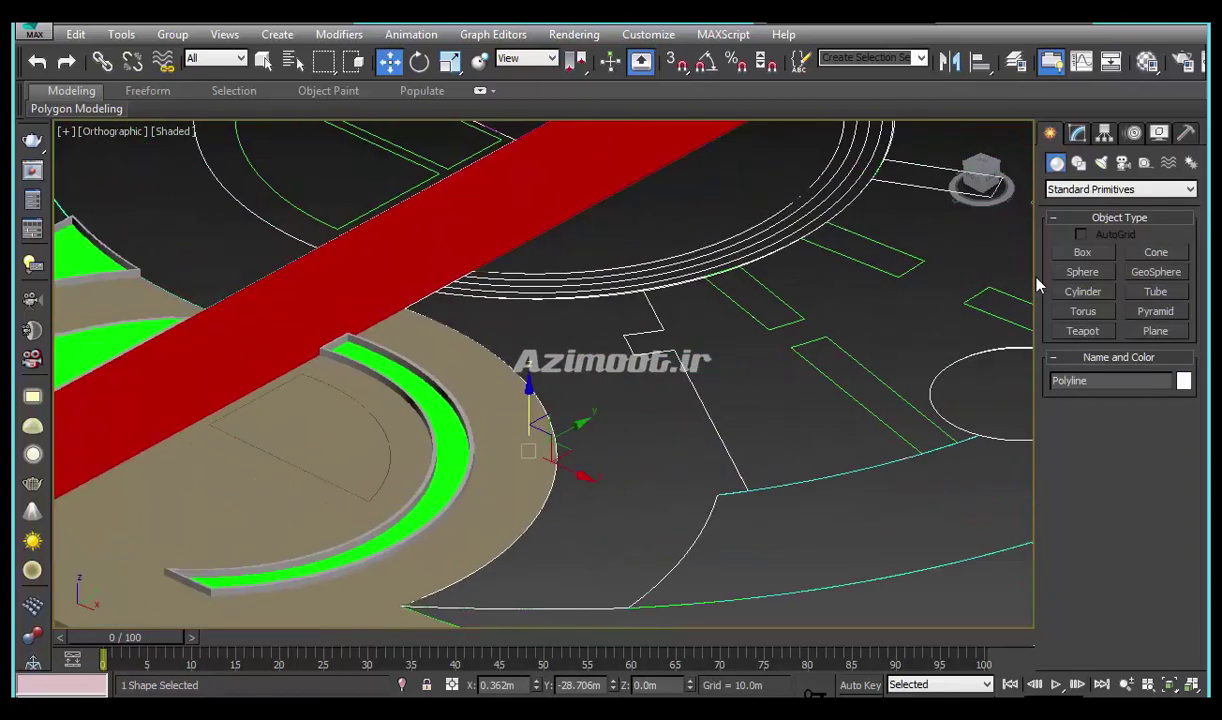
Outline the polyline's spline by 0.09m at Spline level
{"action": "left_click", "coordinate": [1078, 133]}
{"action": "left_click", "coordinate": [1088, 326]}
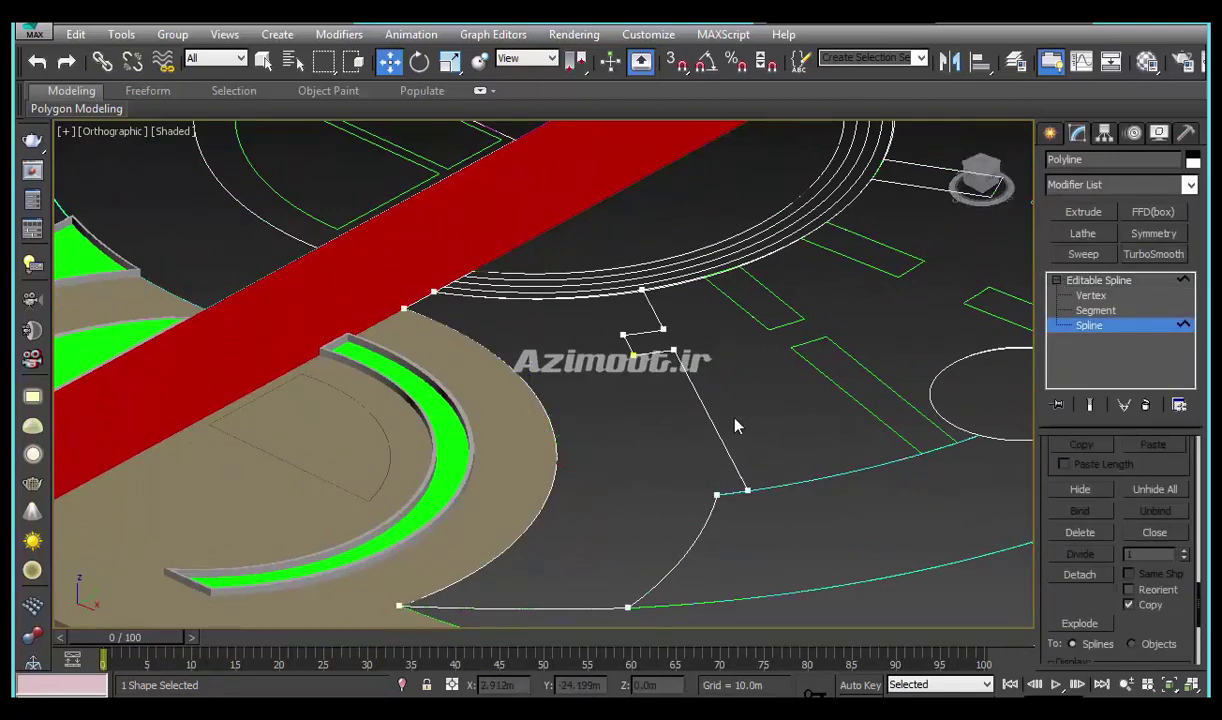
{"action": "left_click", "coordinate": [704, 406]}
{"action": "scroll", "coordinate": [1075, 606], "scroll_direction": "up", "scroll_amount": 3}
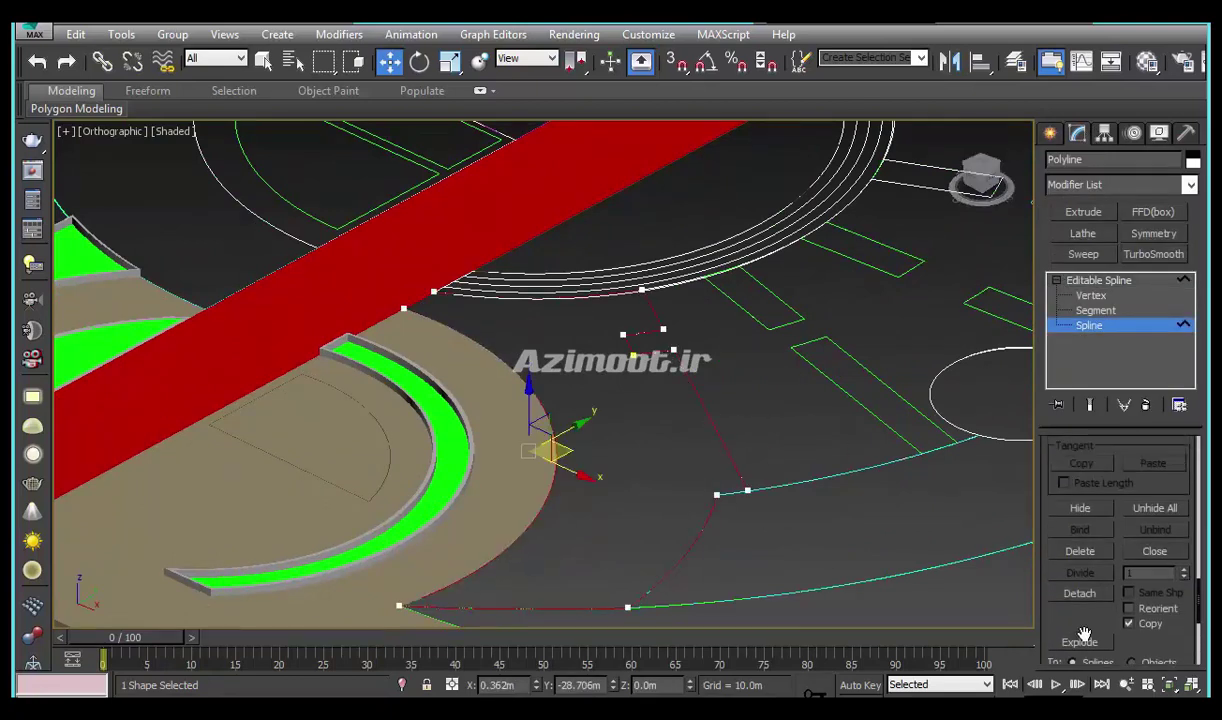
{"action": "scroll", "coordinate": [1085, 500], "scroll_direction": "up", "scroll_amount": 3}
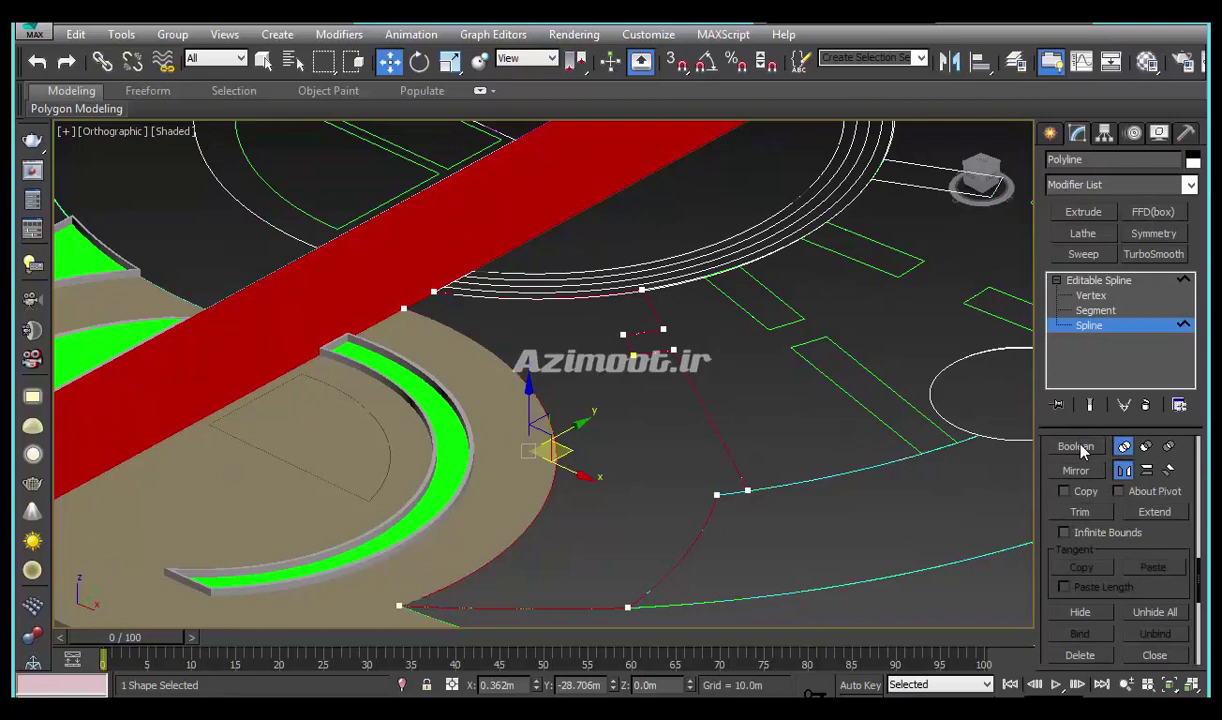
{"action": "scroll", "coordinate": [1066, 578], "scroll_direction": "up", "scroll_amount": 3}
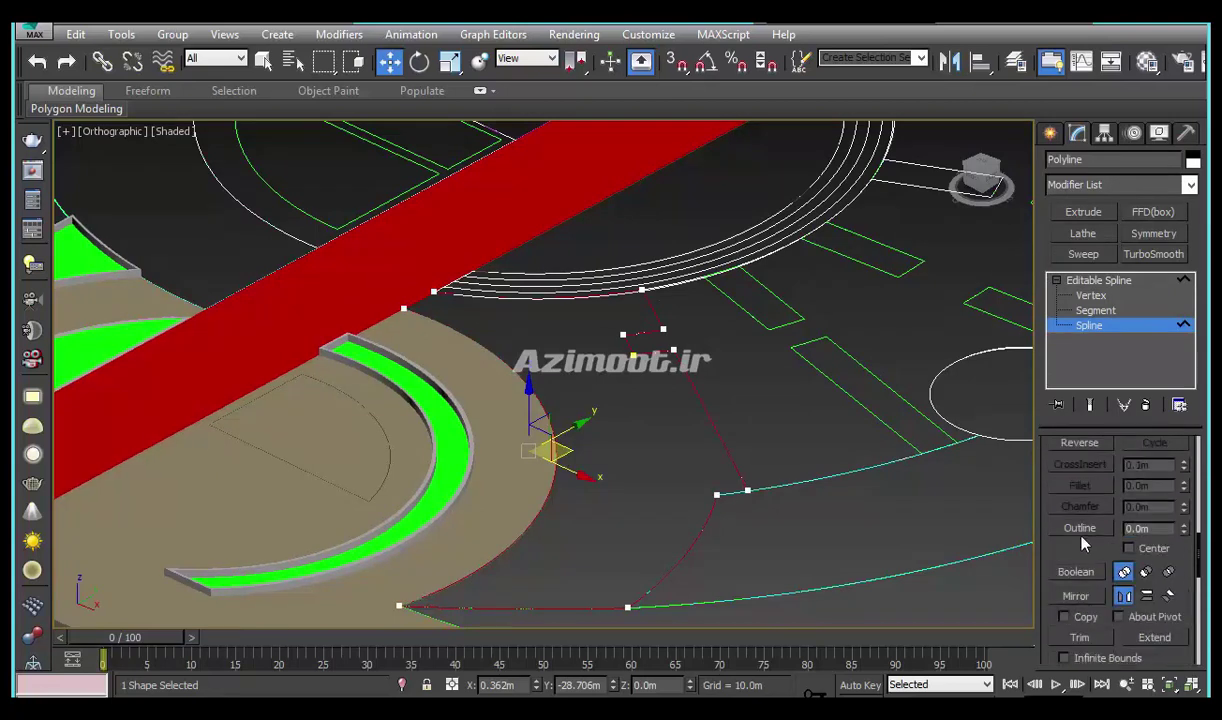
{"action": "left_click", "coordinate": [1080, 528]}
{"action": "left_click_drag", "start_coordinate": [701, 532], "coordinate": [688, 538]}
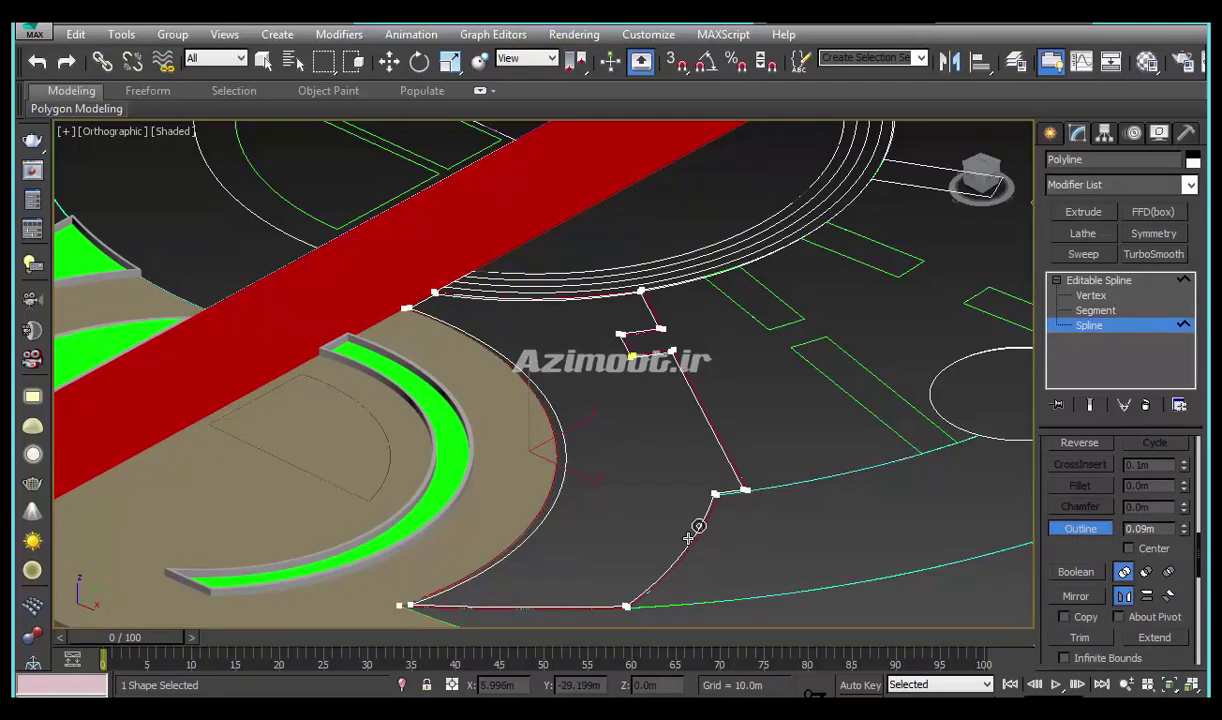
{"action": "middle_click_drag", "start_coordinate": [688, 538], "coordinate": [641, 559], "text": "alt"}
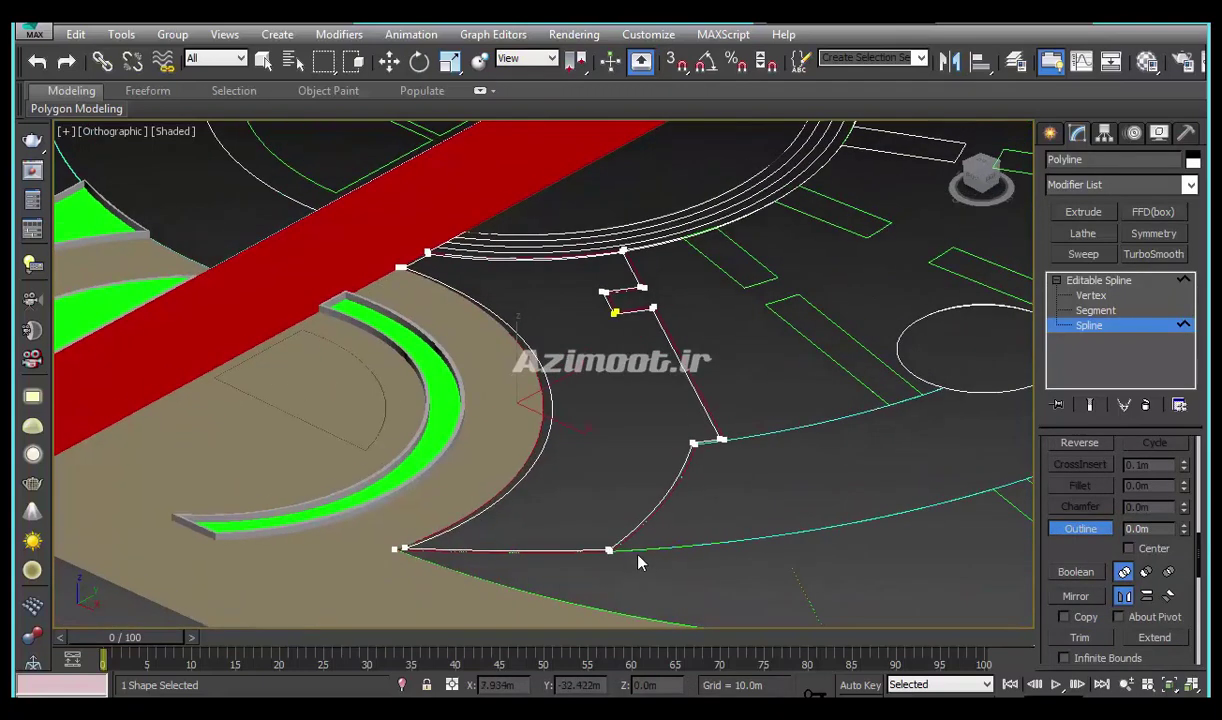
In Top view, select the strip's corner vertices and pull a Bezier handle to bend the curve
{"action": "key", "text": "t"}
{"action": "key", "text": "z"}
{"action": "scroll", "coordinate": [628, 588], "scroll_direction": "up", "scroll_amount": 3}
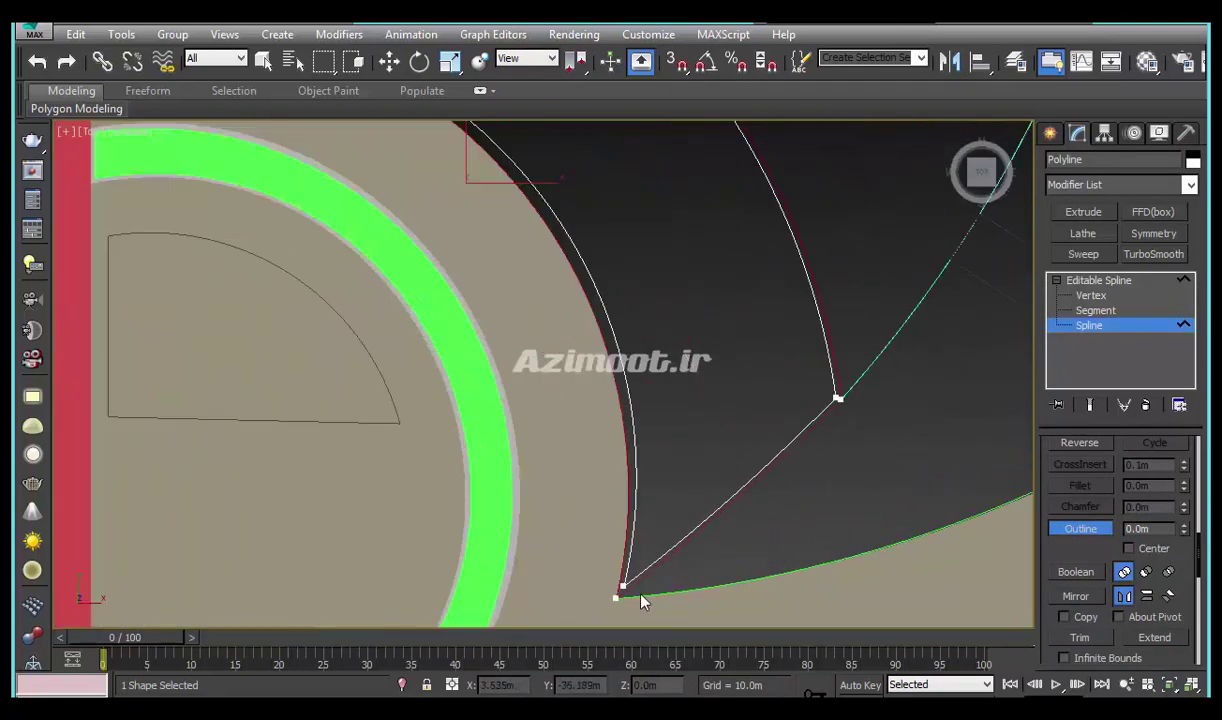
{"action": "scroll", "coordinate": [627, 585], "scroll_direction": "down", "scroll_amount": 1}
{"action": "middle_click_drag", "start_coordinate": [296, 133], "coordinate": [320, 285]}
{"action": "scroll", "coordinate": [324, 289], "scroll_direction": "up", "scroll_amount": 2}
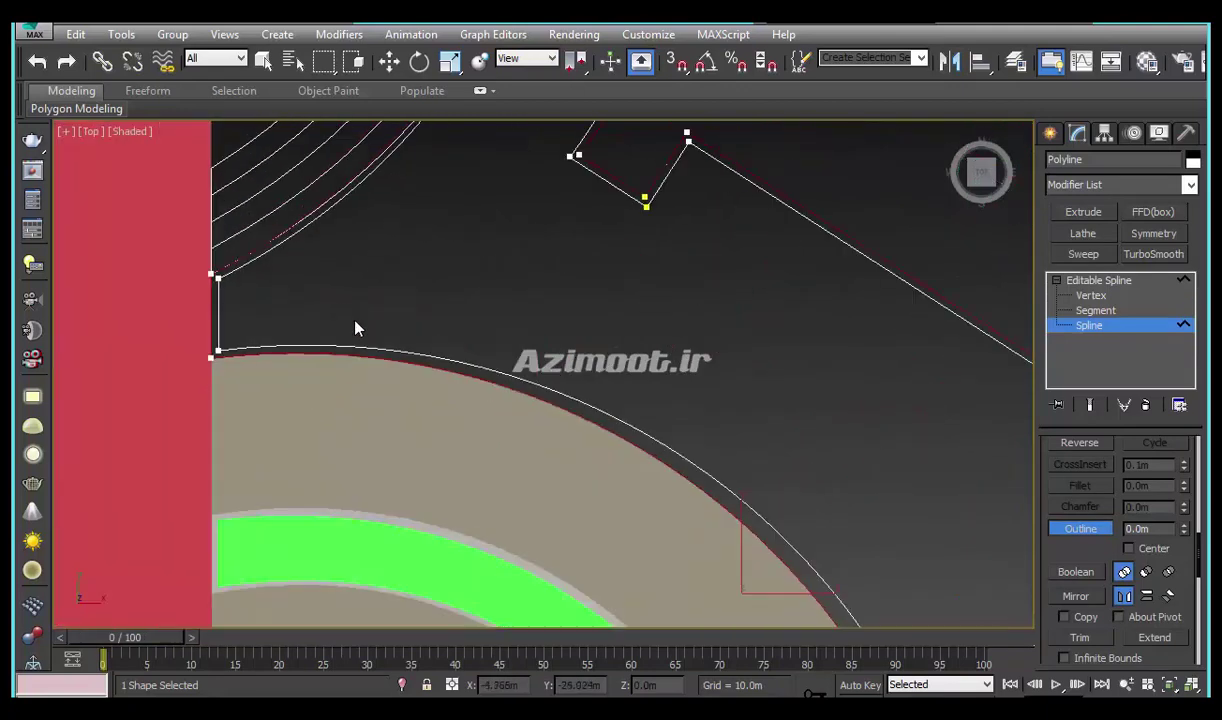
{"action": "scroll", "coordinate": [338, 306], "scroll_direction": "down", "scroll_amount": 2}
{"action": "key", "text": "w"}
{"action": "left_click", "coordinate": [1091, 295]}
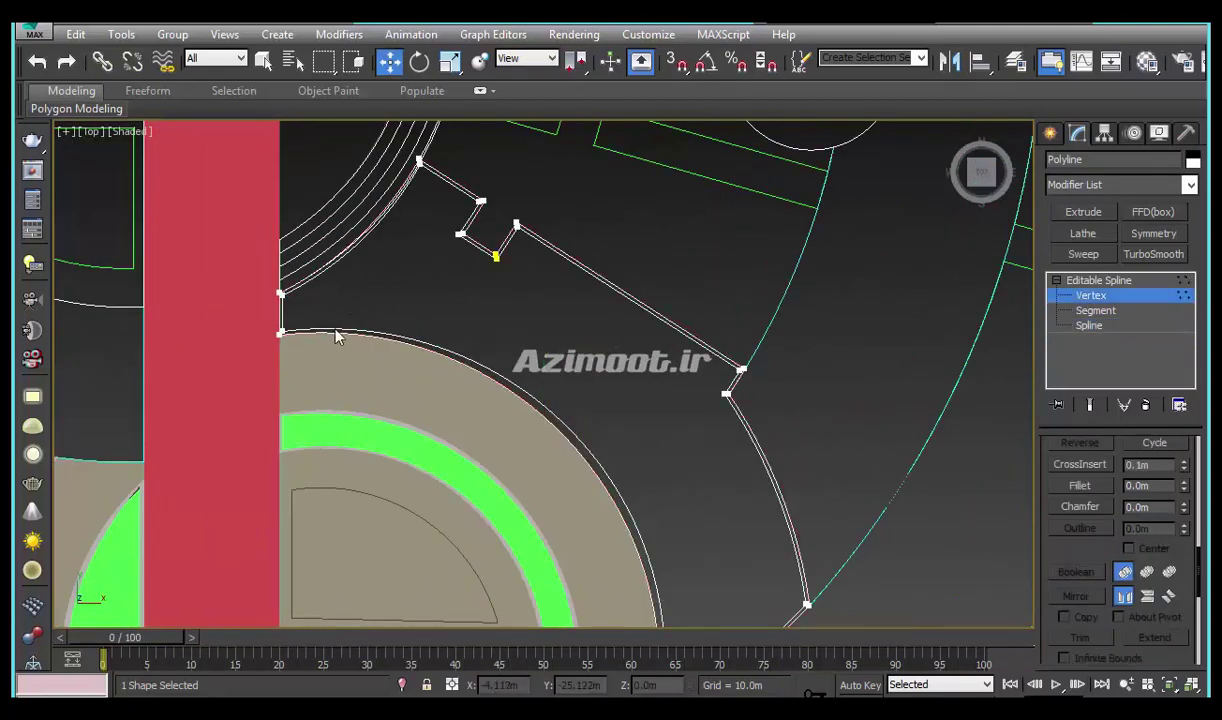
{"action": "left_click", "coordinate": [281, 331]}
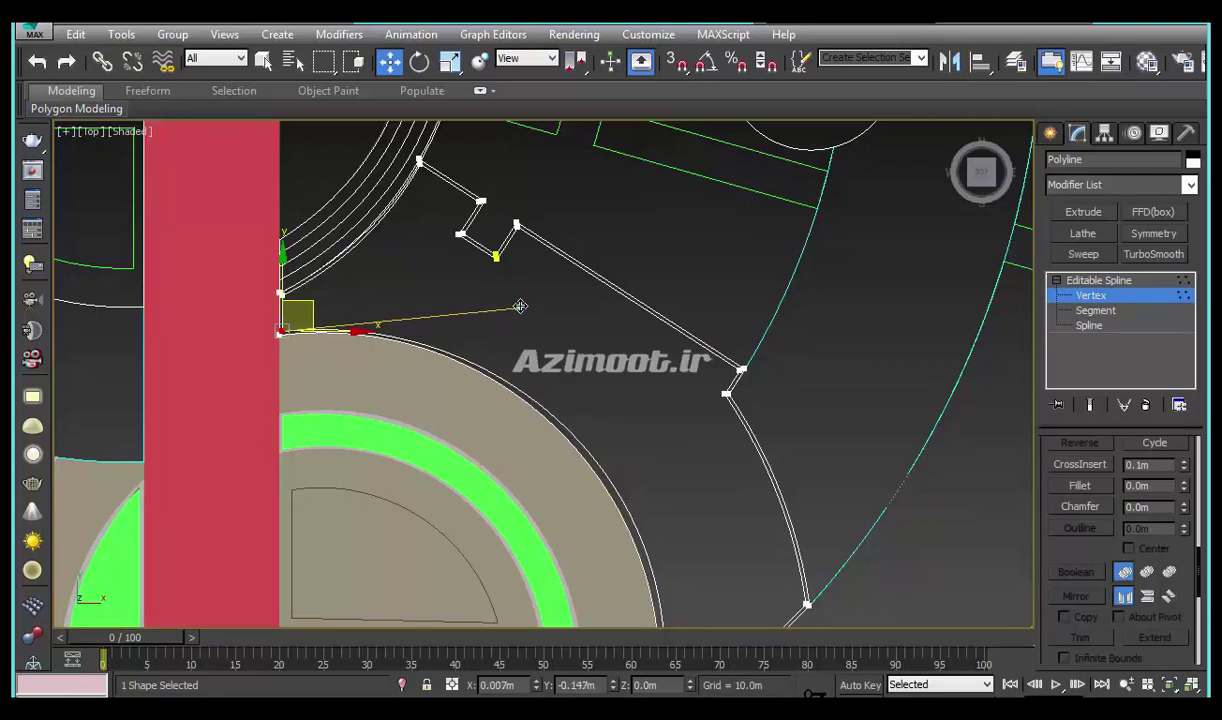
{"action": "middle_click_drag", "start_coordinate": [536, 341], "coordinate": [498, 276]}
{"action": "left_click", "coordinate": [565, 603]}
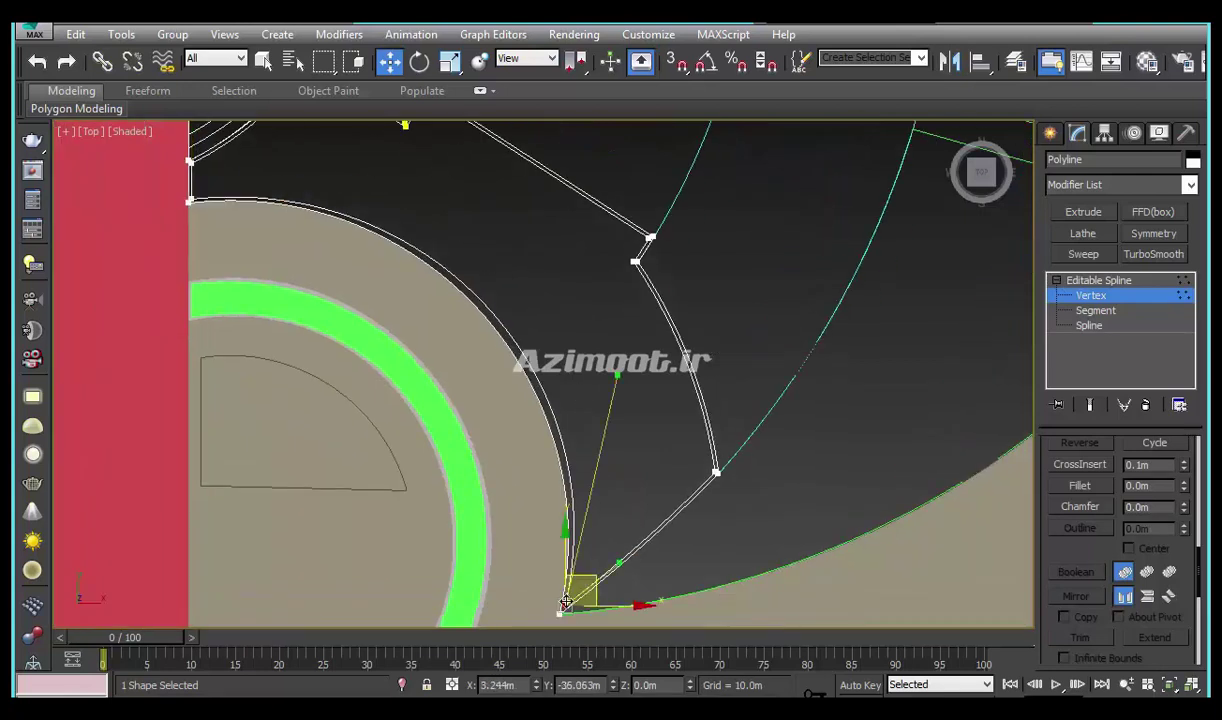
{"action": "left_click_drag", "start_coordinate": [618, 374], "coordinate": [611, 366]}
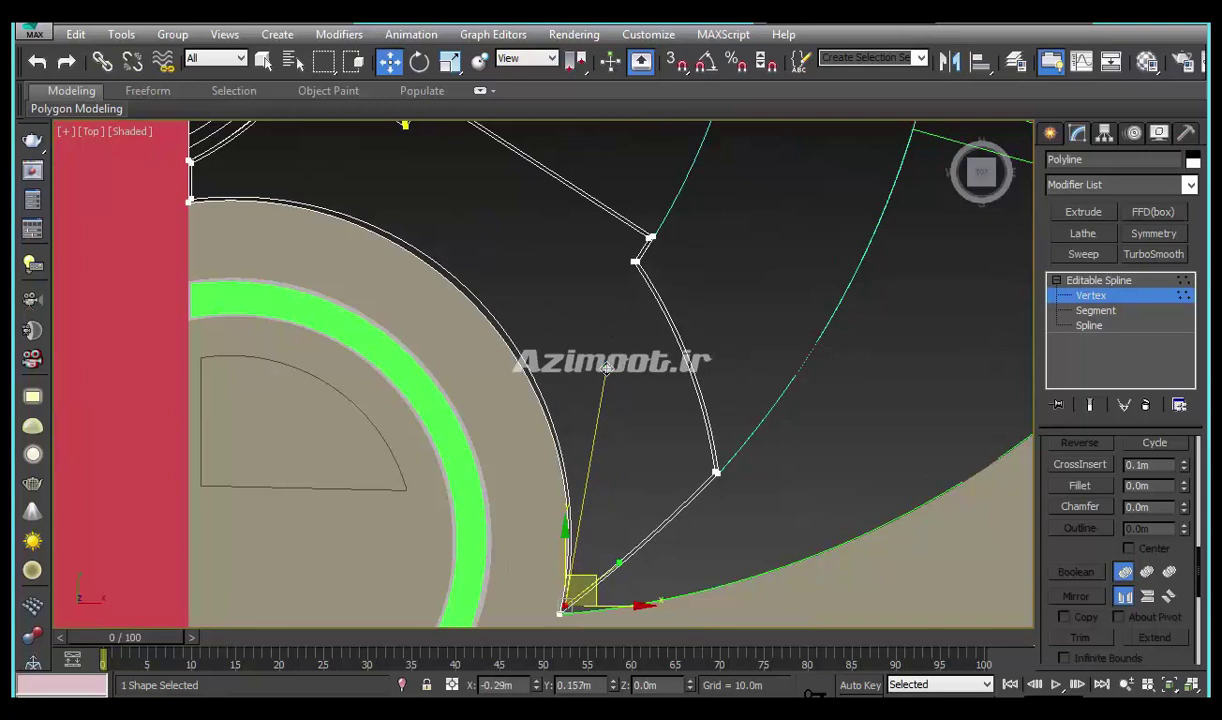
{"action": "middle_click_drag", "start_coordinate": [611, 366], "coordinate": [597, 408]}
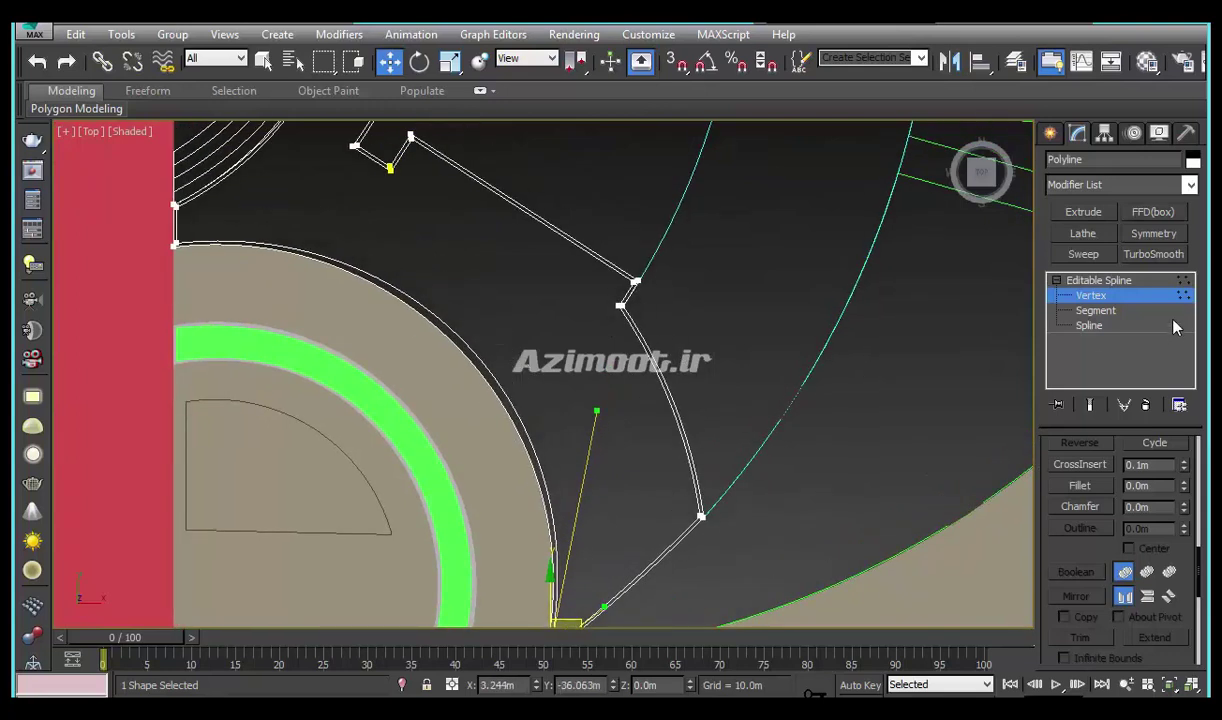
Extrude the outlined strip by -0.01m into a thin band, then return to Spline level
{"action": "left_click", "coordinate": [1100, 280]}
{"action": "left_click", "coordinate": [1083, 211]}
{"action": "middle_click_drag", "start_coordinate": [663, 447], "coordinate": [695, 462]}
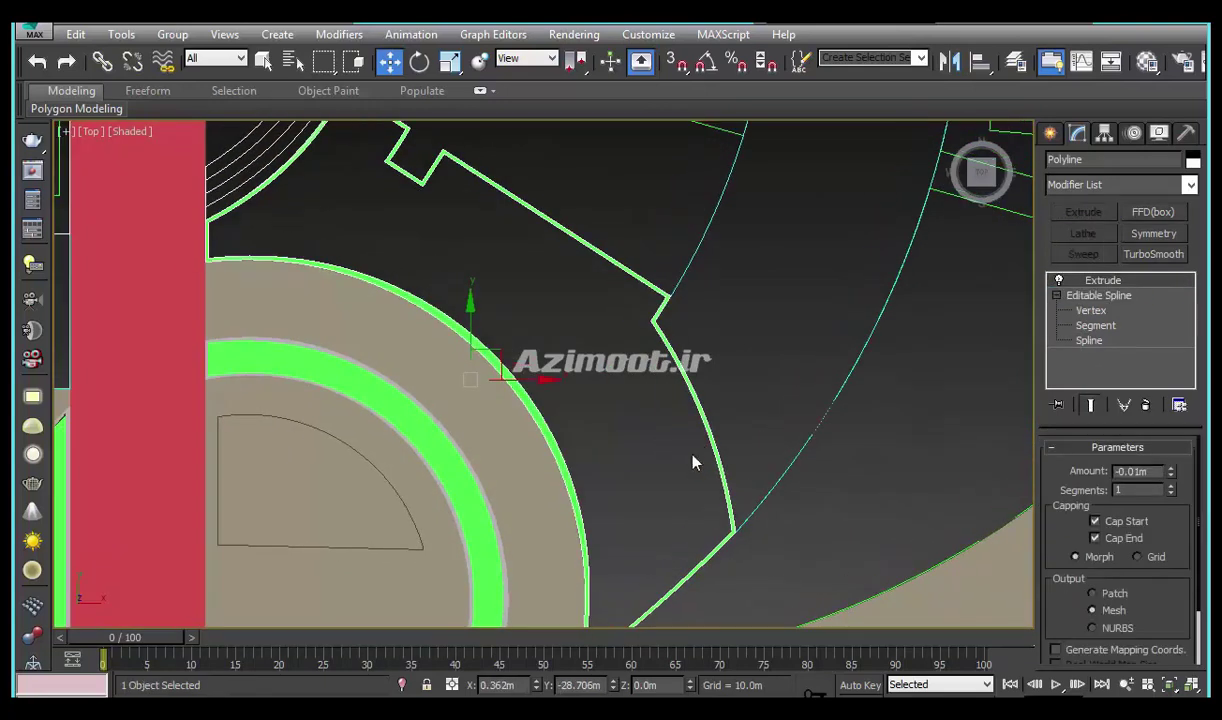
{"action": "left_click", "coordinate": [1095, 325]}
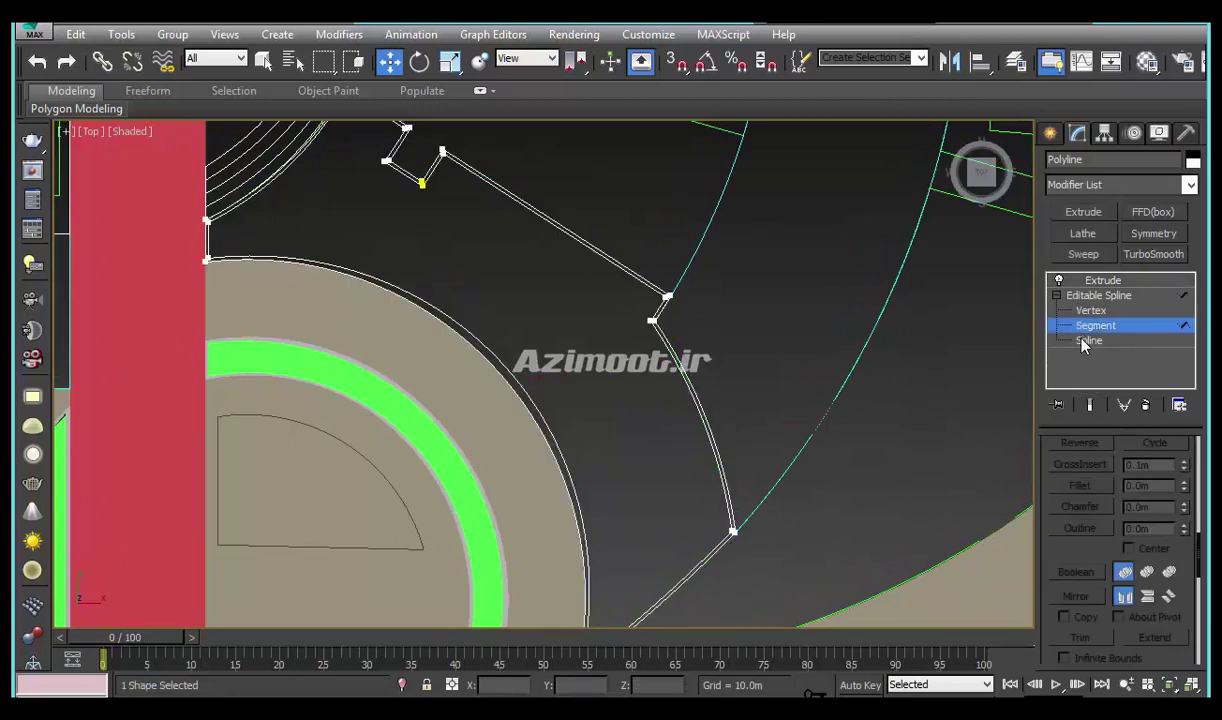
{"action": "left_click", "coordinate": [1088, 340]}
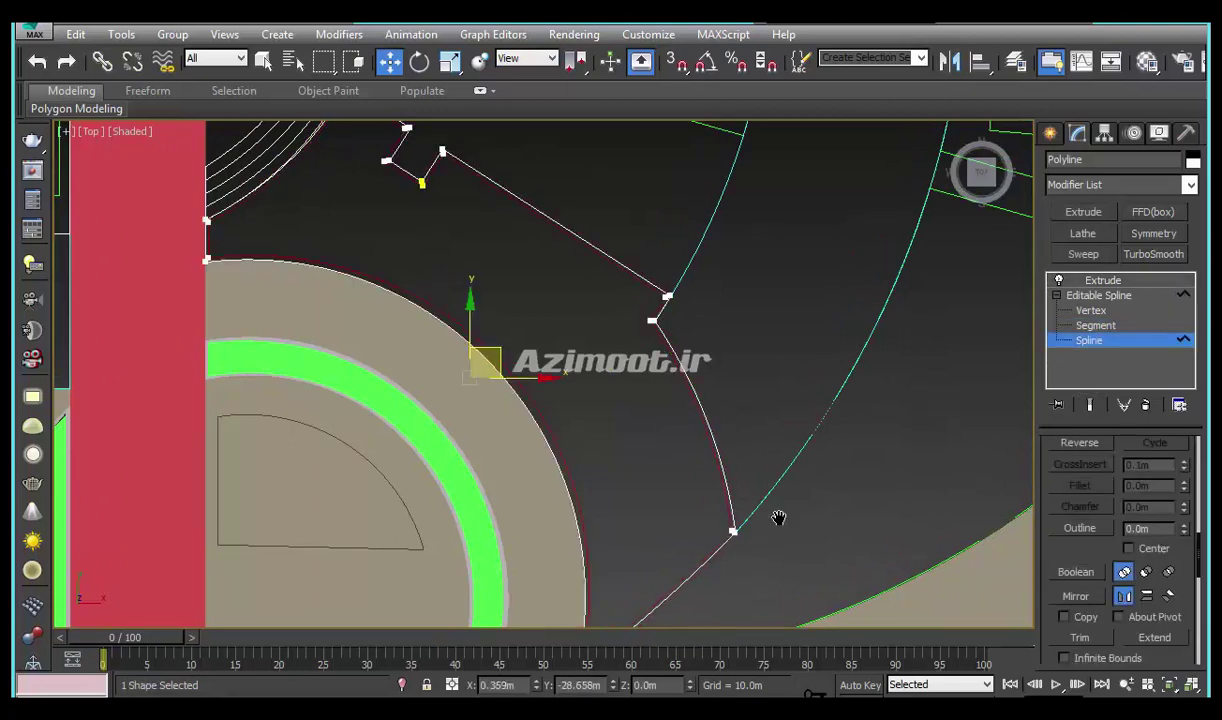
{"action": "middle_click_drag", "start_coordinate": [620, 498], "coordinate": [617, 470]}
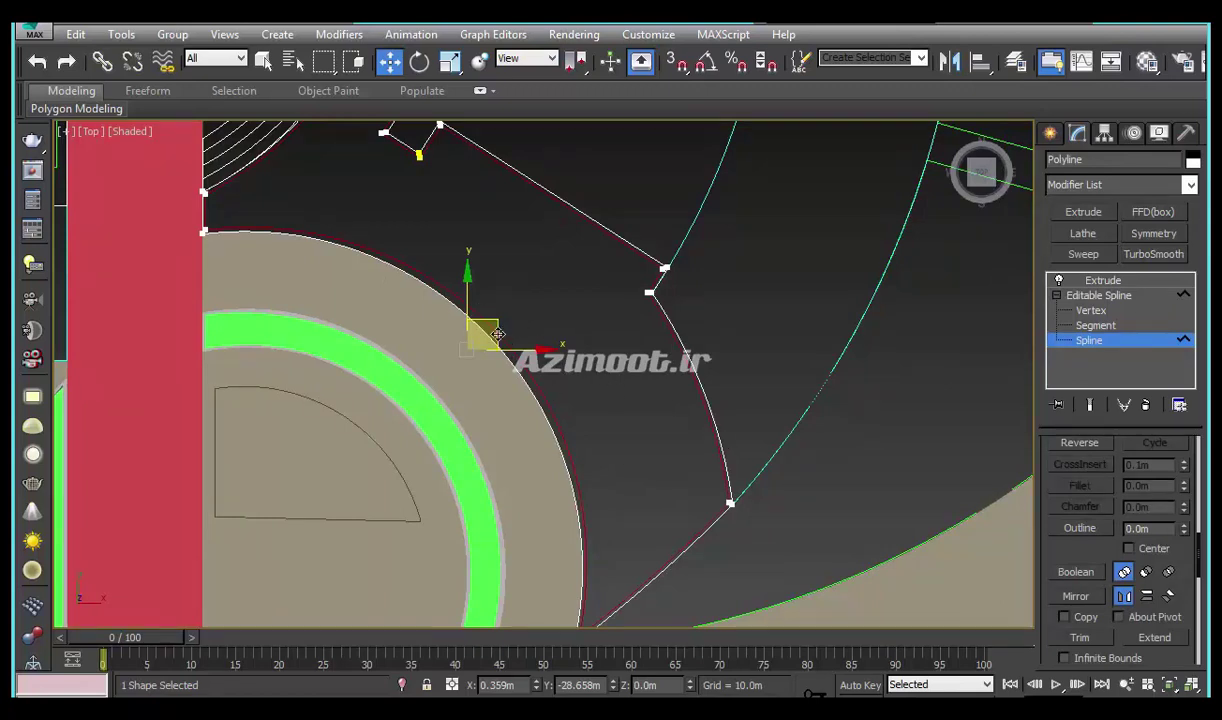
{"action": "middle_click_drag", "start_coordinate": [497, 334], "coordinate": [551, 436]}
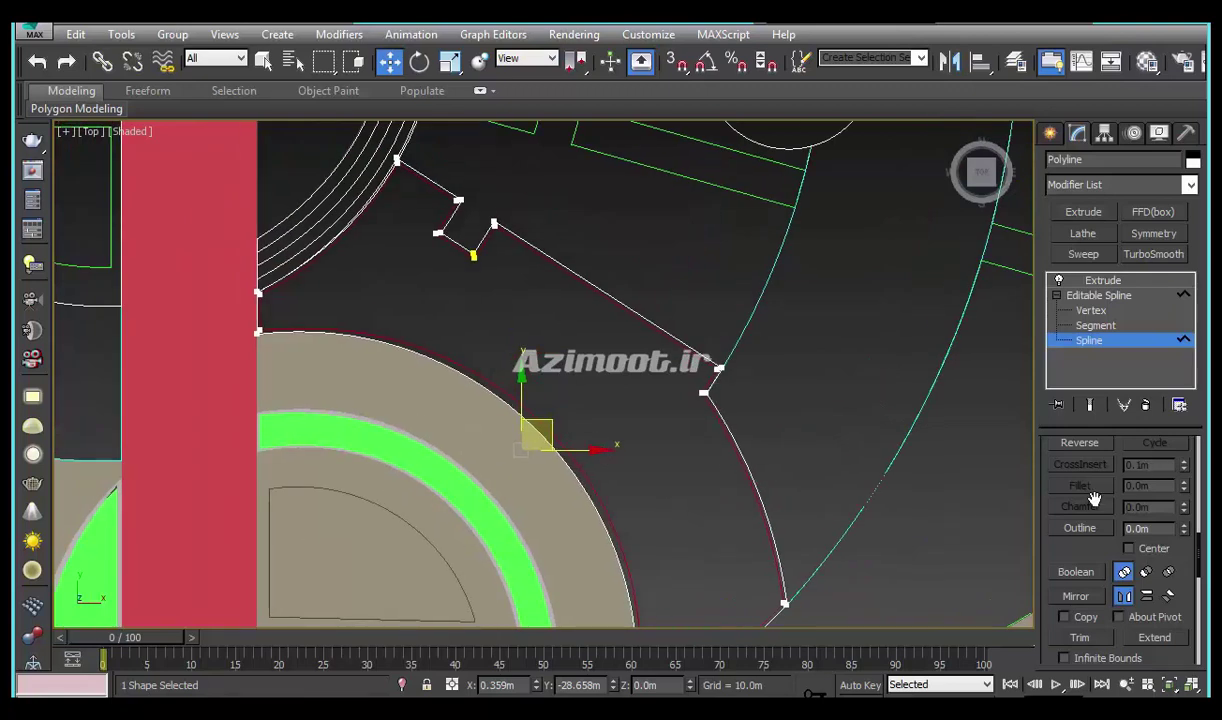
{"action": "scroll", "coordinate": [1066, 580], "scroll_direction": "up", "scroll_amount": 4}
{"action": "scroll", "coordinate": [1079, 474], "scroll_direction": "up", "scroll_amount": 3}
{"action": "scroll", "coordinate": [1146, 518], "scroll_direction": "up", "scroll_amount": 2}
{"action": "scroll", "coordinate": [1155, 580], "scroll_direction": "up", "scroll_amount": 2}
{"action": "scroll", "coordinate": [1159, 620], "scroll_direction": "up", "scroll_amount": 1}
{"action": "scroll", "coordinate": [1150, 580], "scroll_direction": "down", "scroll_amount": 2}
{"action": "scroll", "coordinate": [1141, 537], "scroll_direction": "down", "scroll_amount": 2}
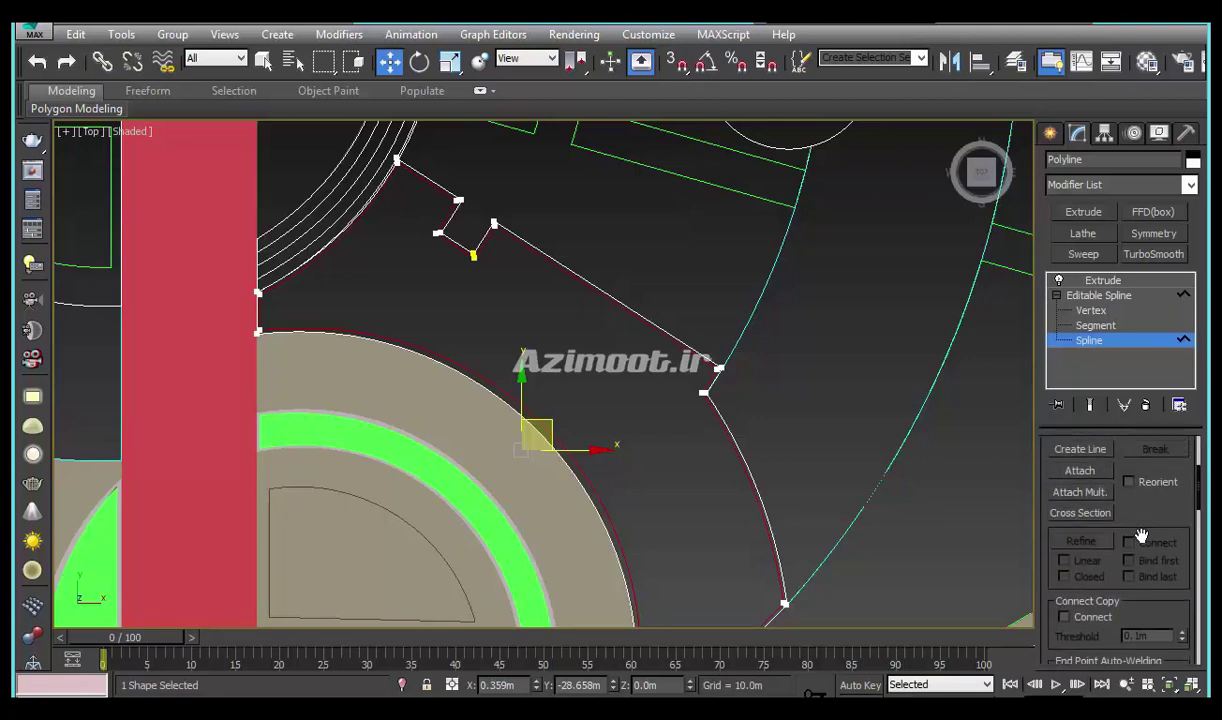
Add a vertex on the strip's curved inner edge and adjust its curve handles
{"action": "left_click", "coordinate": [1091, 310]}
{"action": "left_click", "coordinate": [1086, 563]}
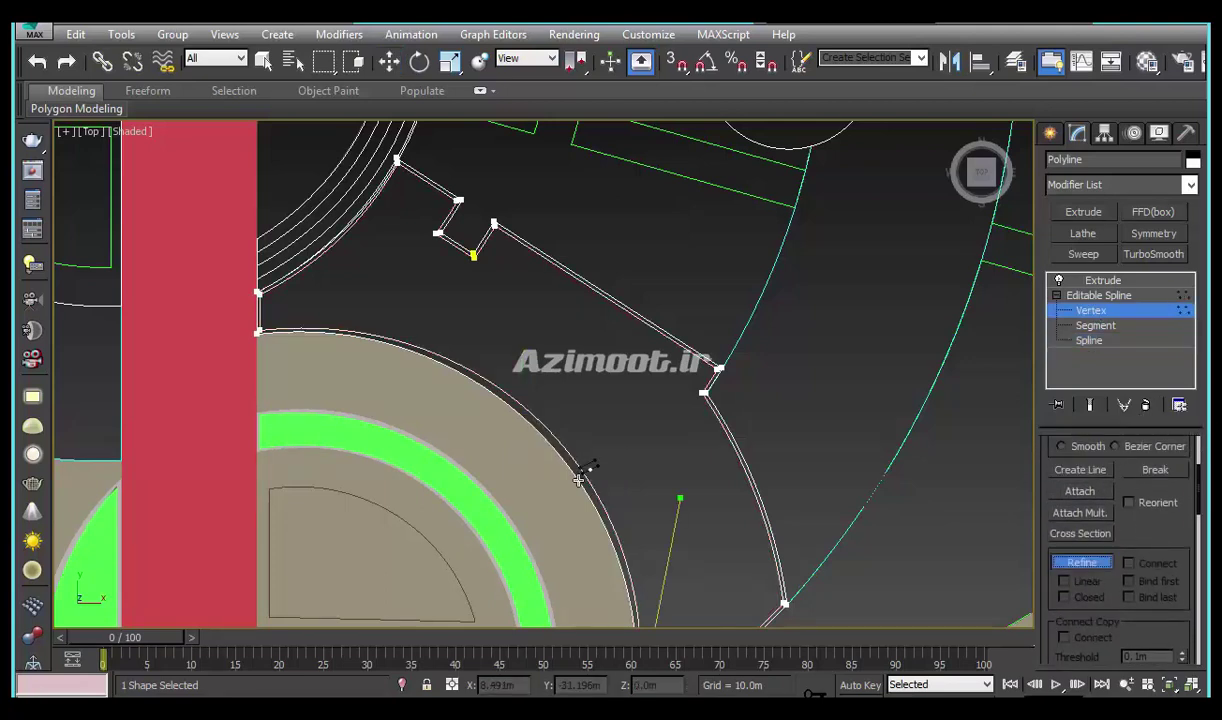
{"action": "left_click", "coordinate": [568, 450]}
{"action": "key", "text": "w"}
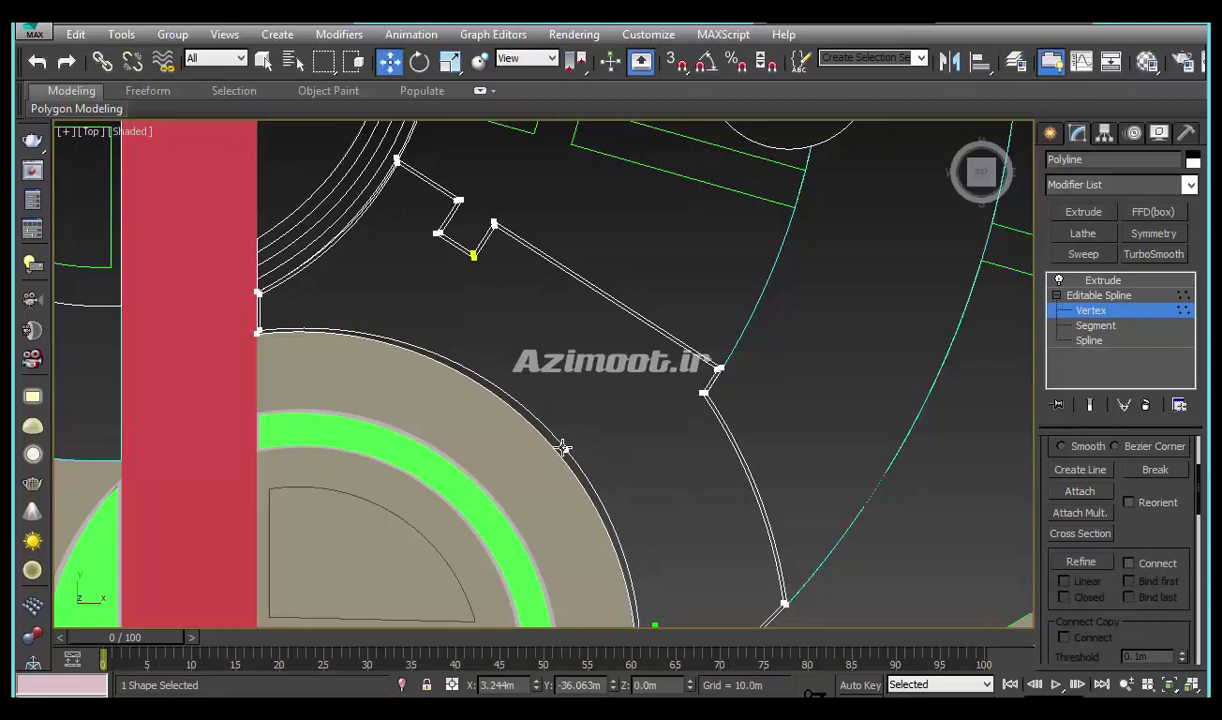
{"action": "left_click", "coordinate": [564, 444]}
{"action": "scroll", "coordinate": [586, 454], "scroll_direction": "up", "scroll_amount": 2}
{"action": "left_click_drag", "start_coordinate": [576, 431], "coordinate": [582, 432]}
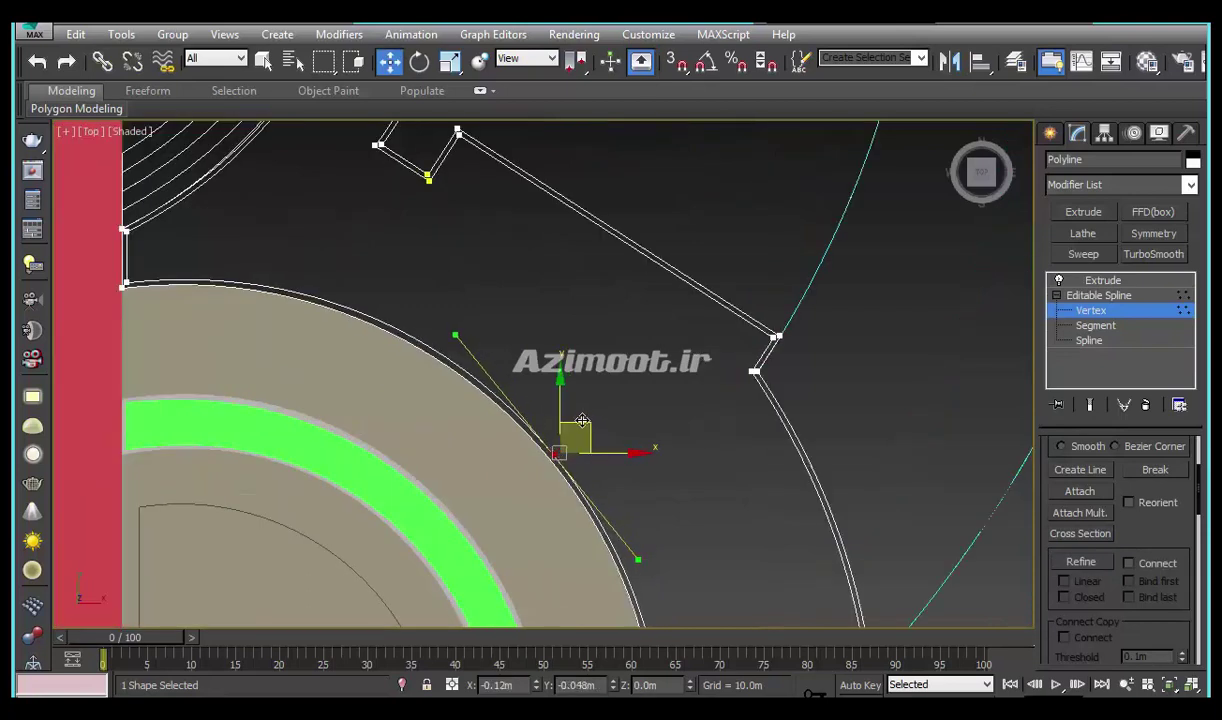
{"action": "scroll", "coordinate": [519, 310], "scroll_direction": "down", "scroll_amount": 3}
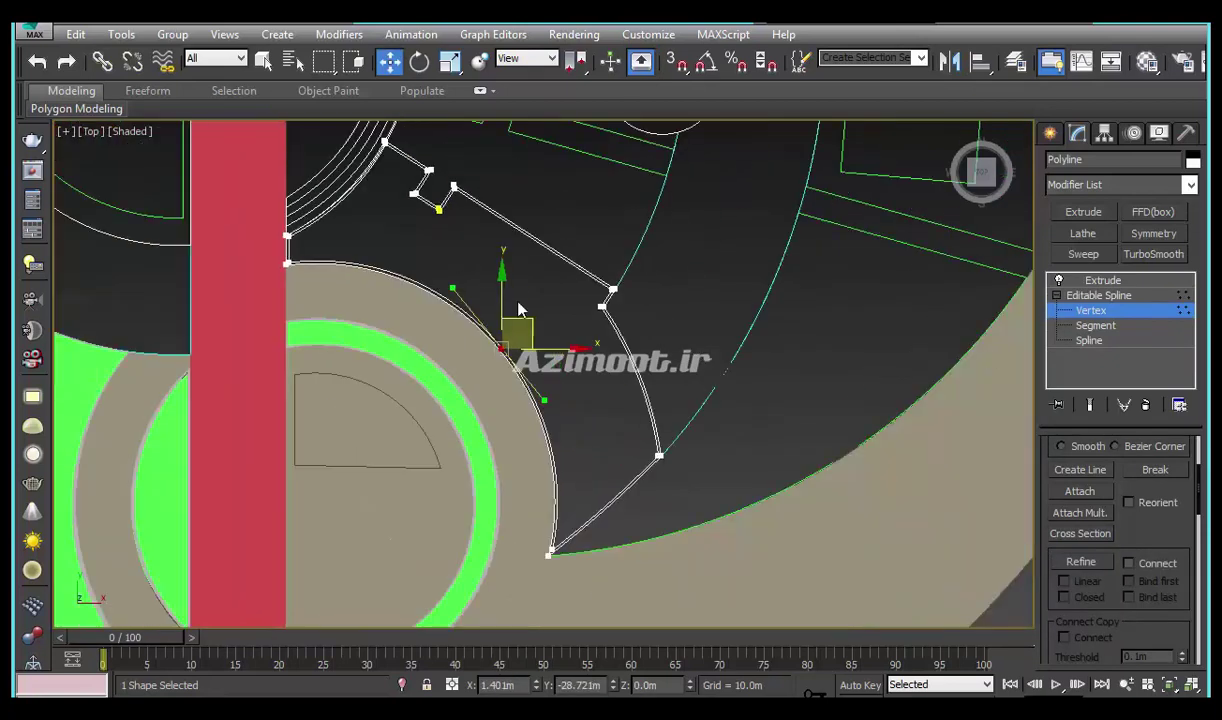
Detach the outline's inner spline as a separate shape named Shape004
{"action": "left_click", "coordinate": [1104, 280]}
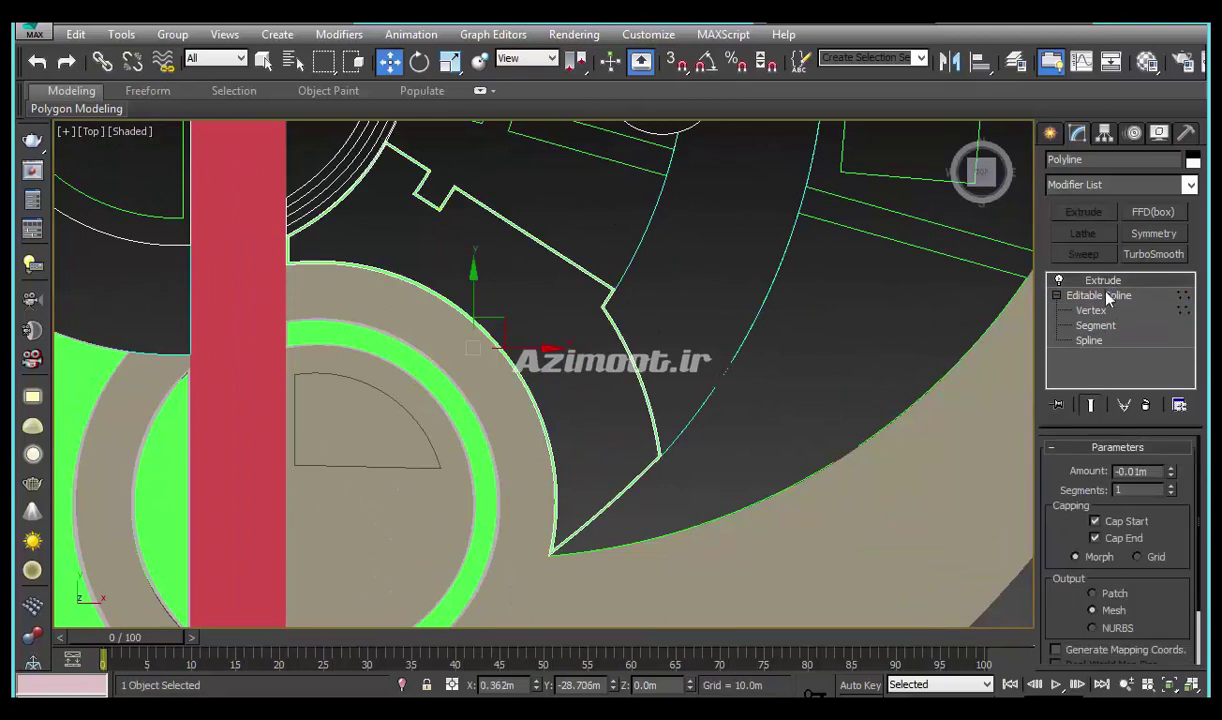
{"action": "left_click", "coordinate": [1089, 340]}
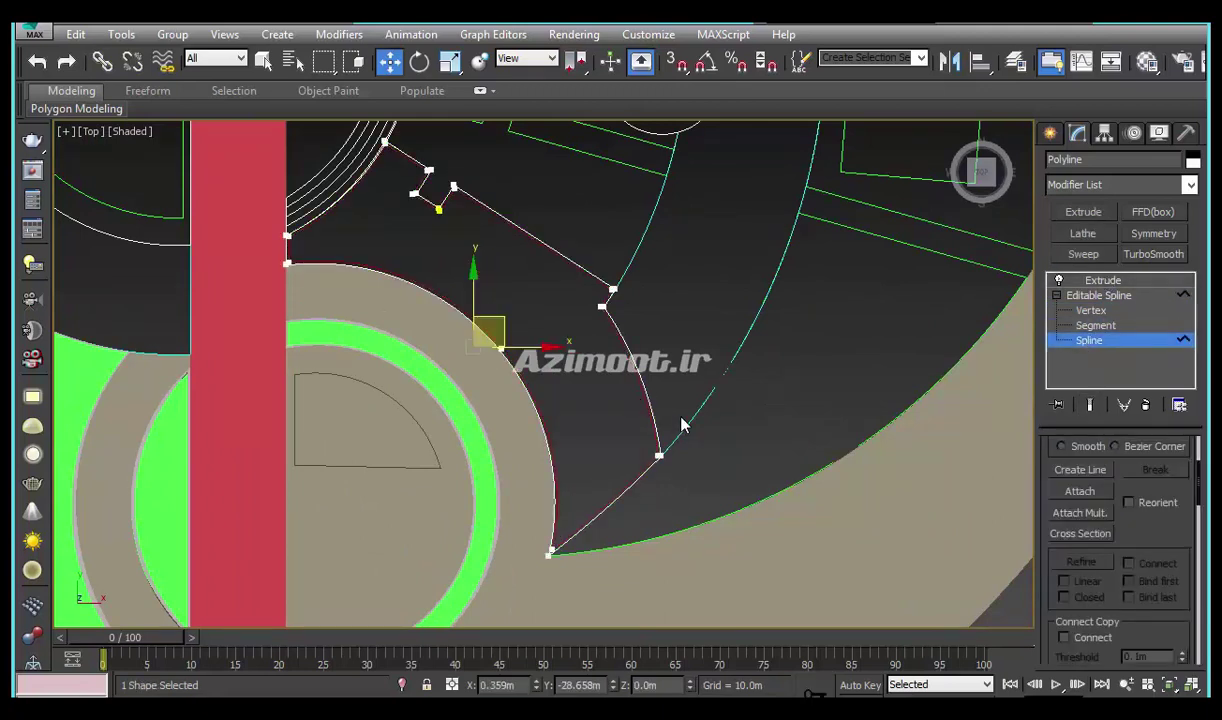
{"action": "left_click_drag", "start_coordinate": [1172, 557], "coordinate": [1133, 410]}
{"action": "scroll", "coordinate": [1088, 497], "scroll_direction": "down", "scroll_amount": 5}
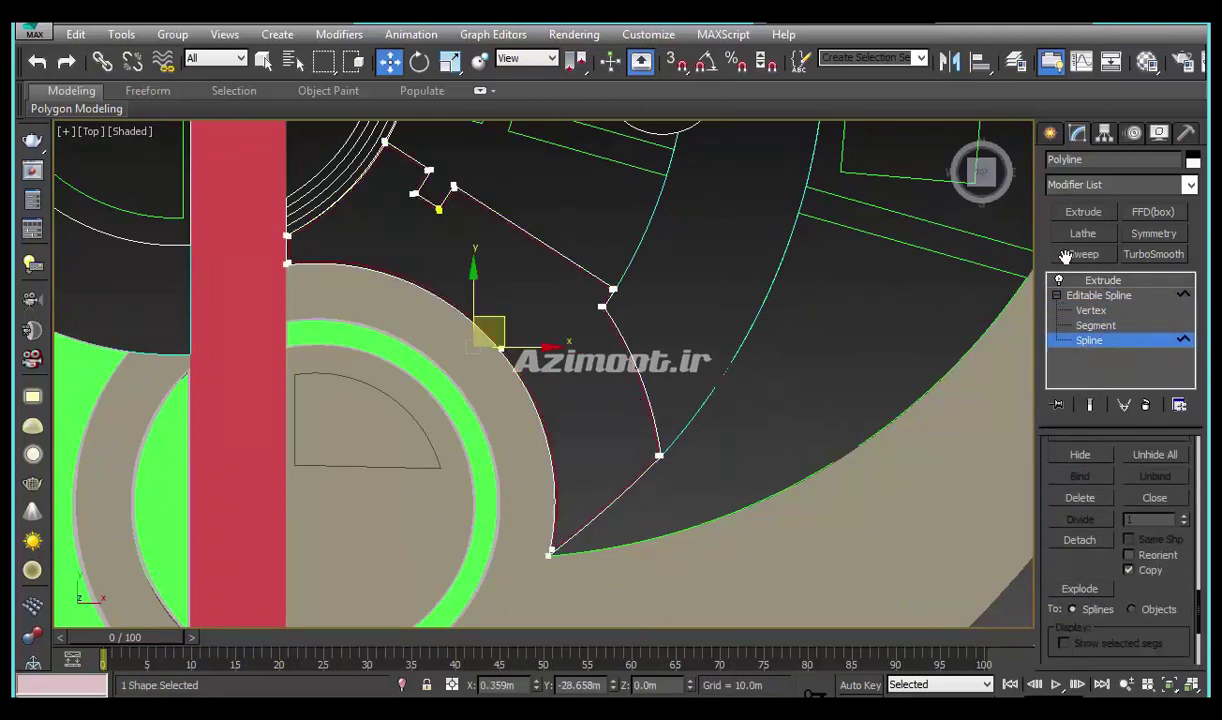
{"action": "left_click", "coordinate": [1079, 531]}
{"action": "left_click", "coordinate": [690, 385]}
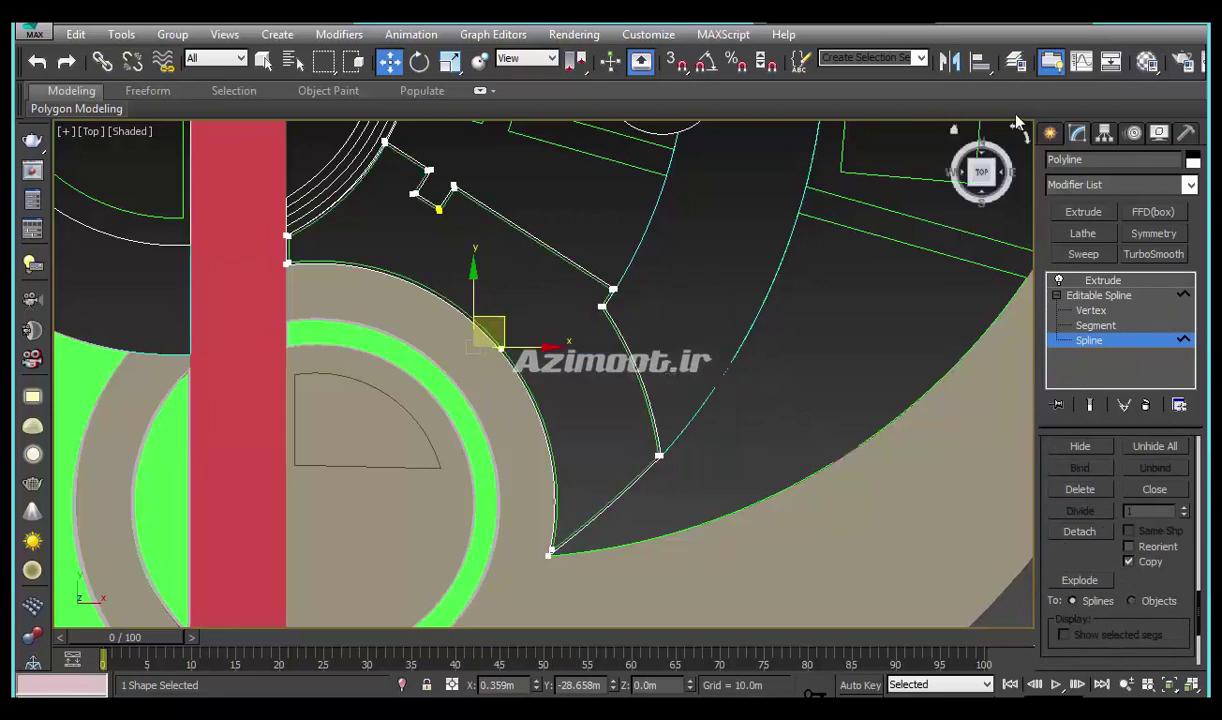
{"action": "scroll", "coordinate": [648, 505], "scroll_direction": "up", "scroll_amount": 2}
Give the detached Shape004 a green object colour
{"action": "scroll", "coordinate": [652, 521], "scroll_direction": "up", "scroll_amount": 3}
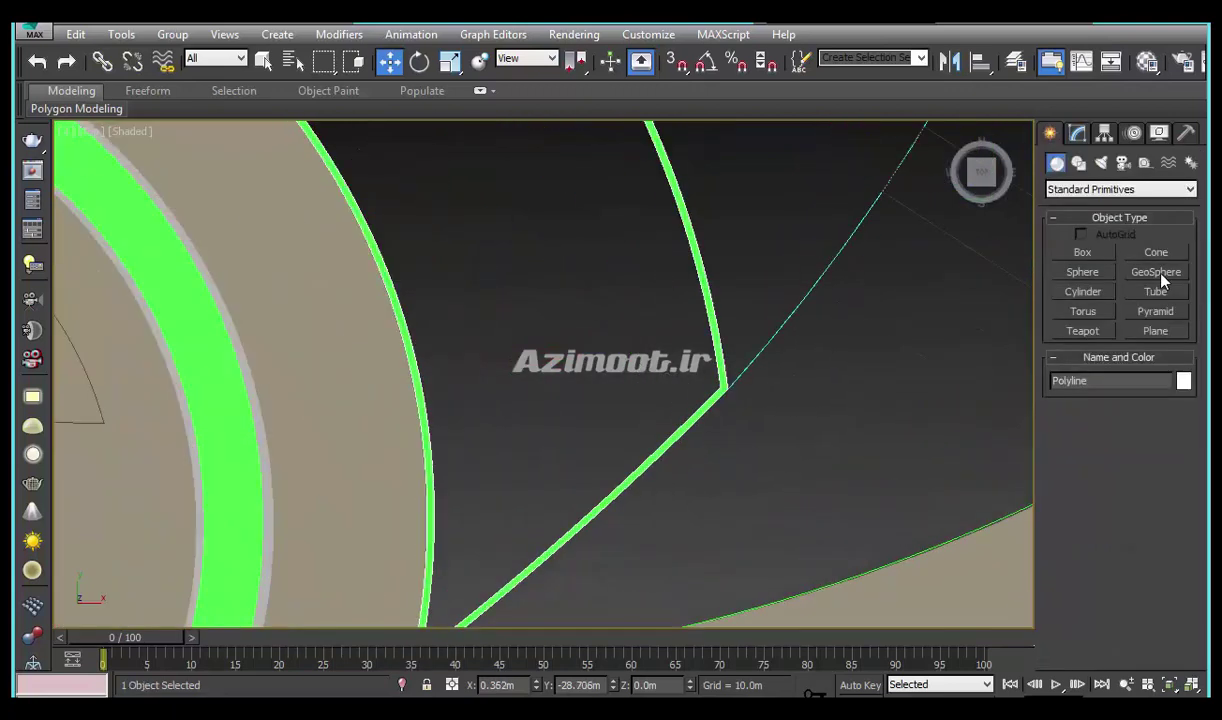
{"action": "left_click", "coordinate": [1186, 383]}
{"action": "left_click", "coordinate": [705, 407]}
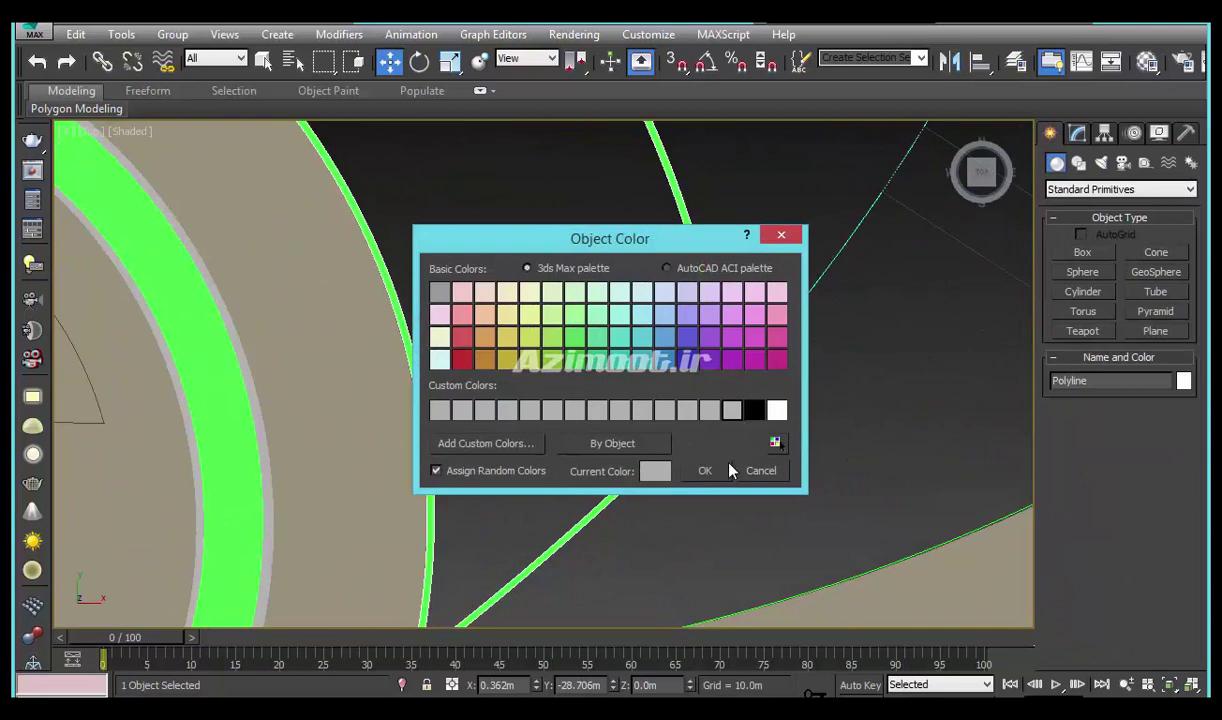
{"action": "left_click", "coordinate": [704, 470]}
Convert Shape004 to Editable Poly and move it slightly down on Z
{"action": "right_click", "coordinate": [605, 493]}
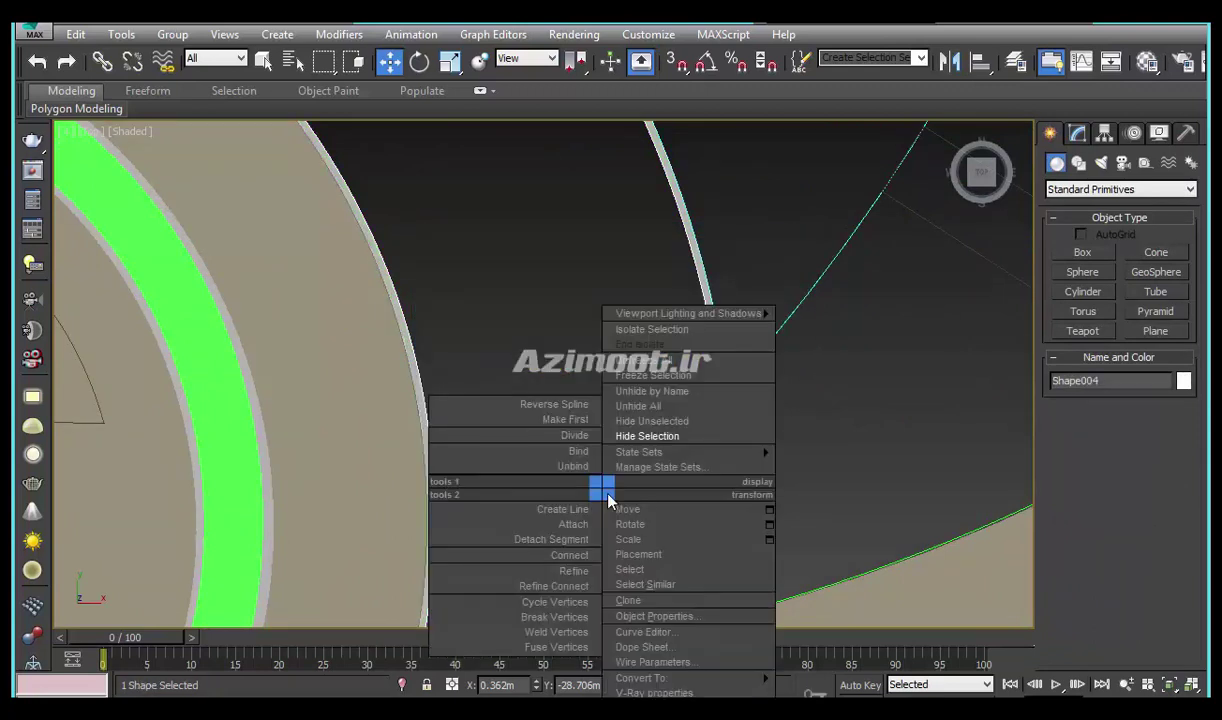
{"action": "left_click", "coordinate": [790, 665]}
{"action": "scroll", "coordinate": [617, 470], "scroll_direction": "down", "scroll_amount": 2}
{"action": "mouse_move", "coordinate": [632, 490]}
{"action": "middle_mouse_down", "text": "alt"}
{"action": "mouse_move", "coordinate": [543, 382]}
{"action": "mouse_move", "coordinate": [494, 352]}
{"action": "mouse_move", "coordinate": [456, 292]}
{"action": "mouse_move", "coordinate": [405, 278]}
{"action": "mouse_move", "coordinate": [464, 431]}
{"action": "mouse_move", "coordinate": [191, 289]}
{"action": "middle_mouse_up", "text": "alt"}
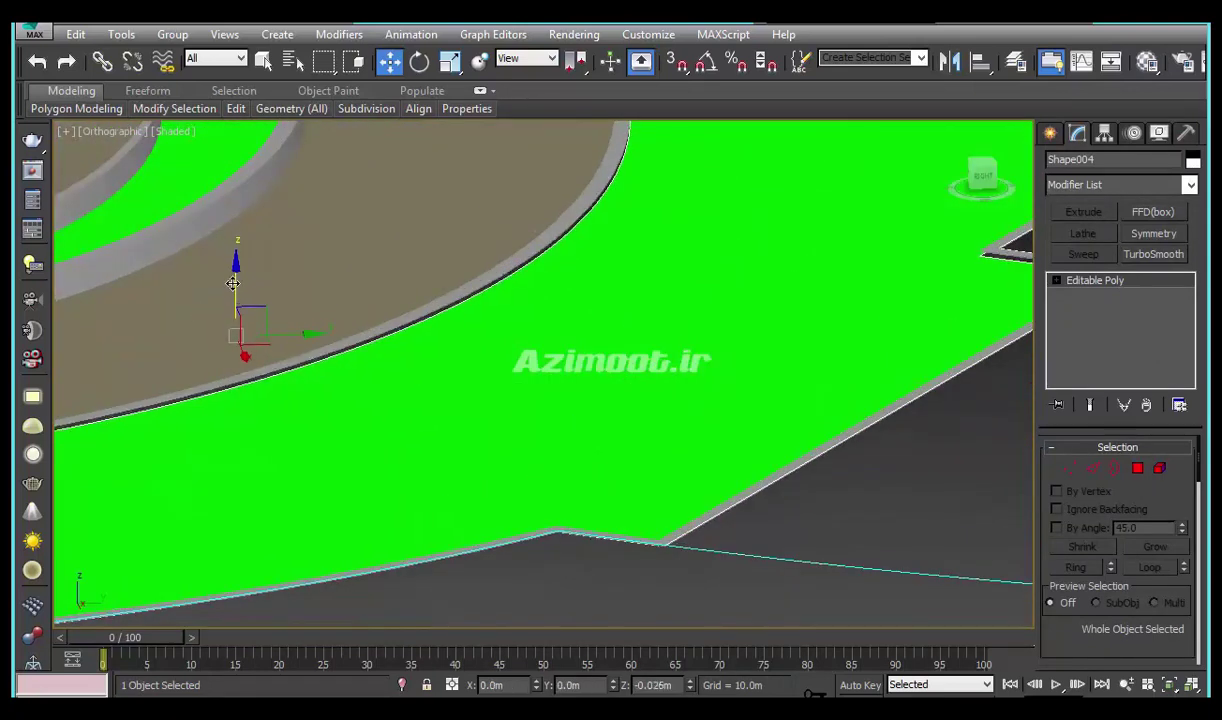
{"action": "mouse_move", "coordinate": [233, 287]}
{"action": "left_mouse_down"}
{"action": "mouse_move", "coordinate": [235, 305]}
{"action": "mouse_move", "coordinate": [229, 278]}
{"action": "left_mouse_up"}
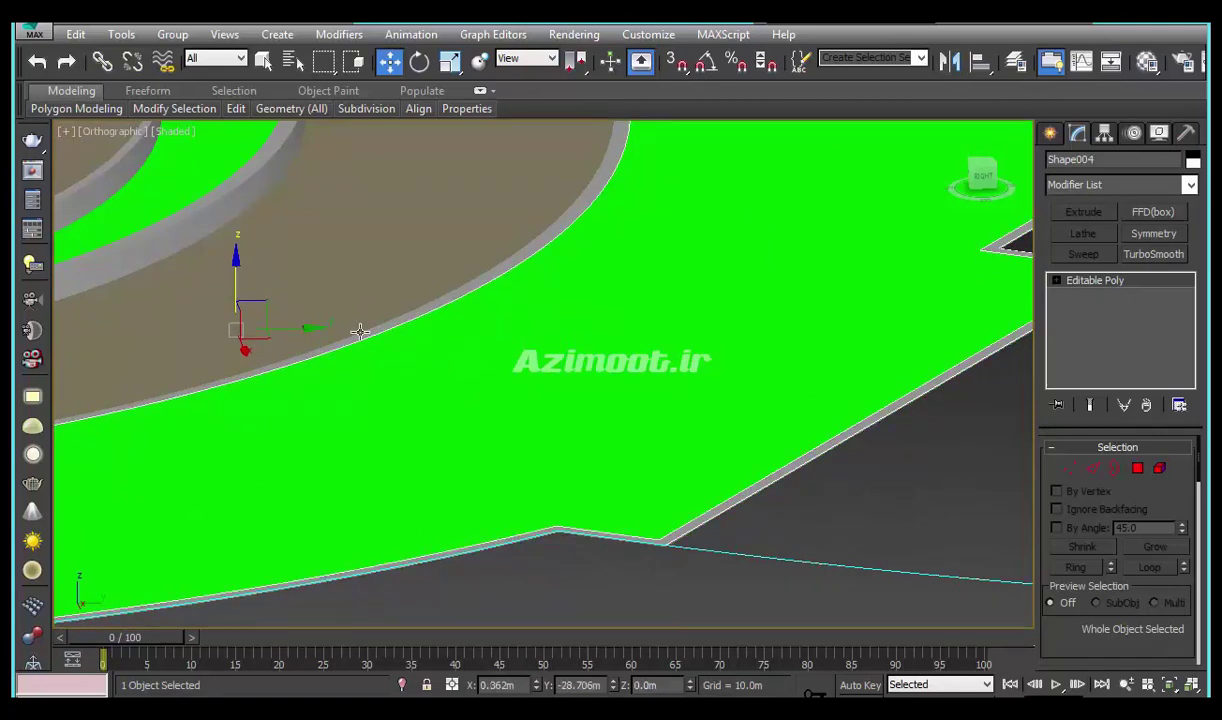
Change the Polyline's Extrude amount to 0.2m to raise curb walls
{"action": "left_click", "coordinate": [290, 300]}
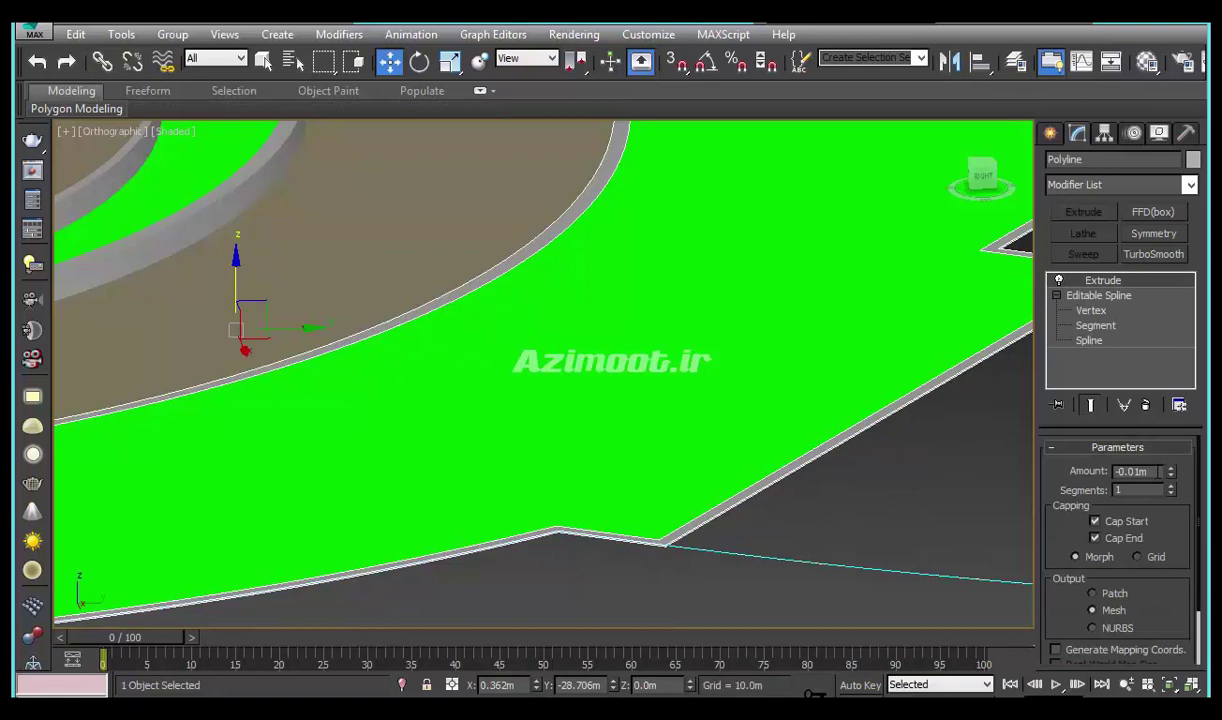
{"action": "type", "text": "0.2"}
{"action": "key", "text": "Return"}
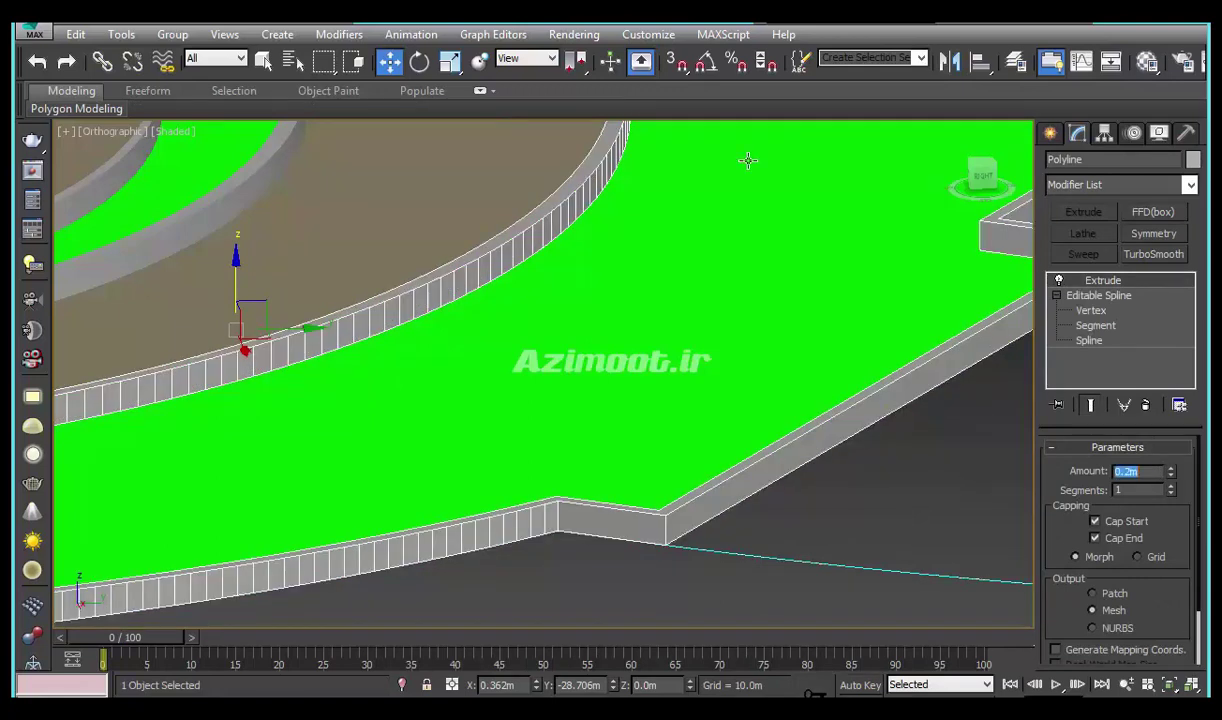
{"action": "scroll", "coordinate": [660, 466], "scroll_direction": "down", "scroll_amount": 3}
{"action": "scroll", "coordinate": [614, 445], "scroll_direction": "down", "scroll_amount": 2}
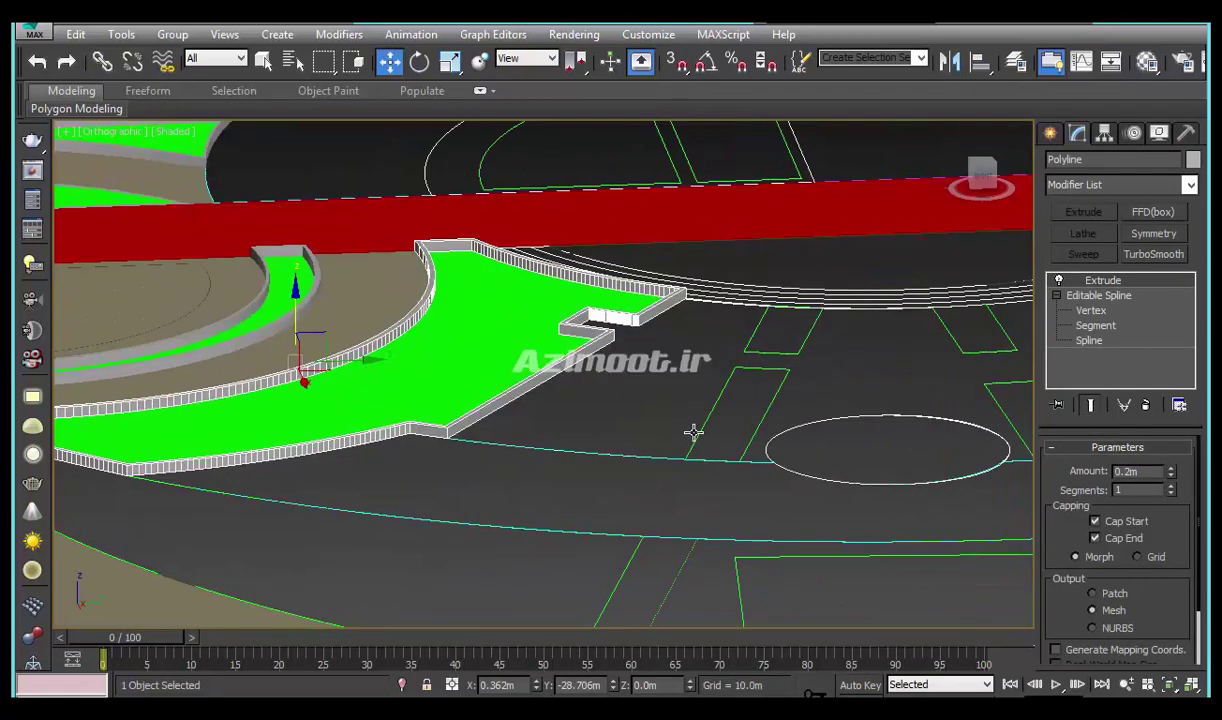
{"action": "scroll", "coordinate": [622, 470], "scroll_direction": "down", "scroll_amount": 2}
Return to Top view and select the wedge-shaped spline
{"action": "key", "text": "t"}
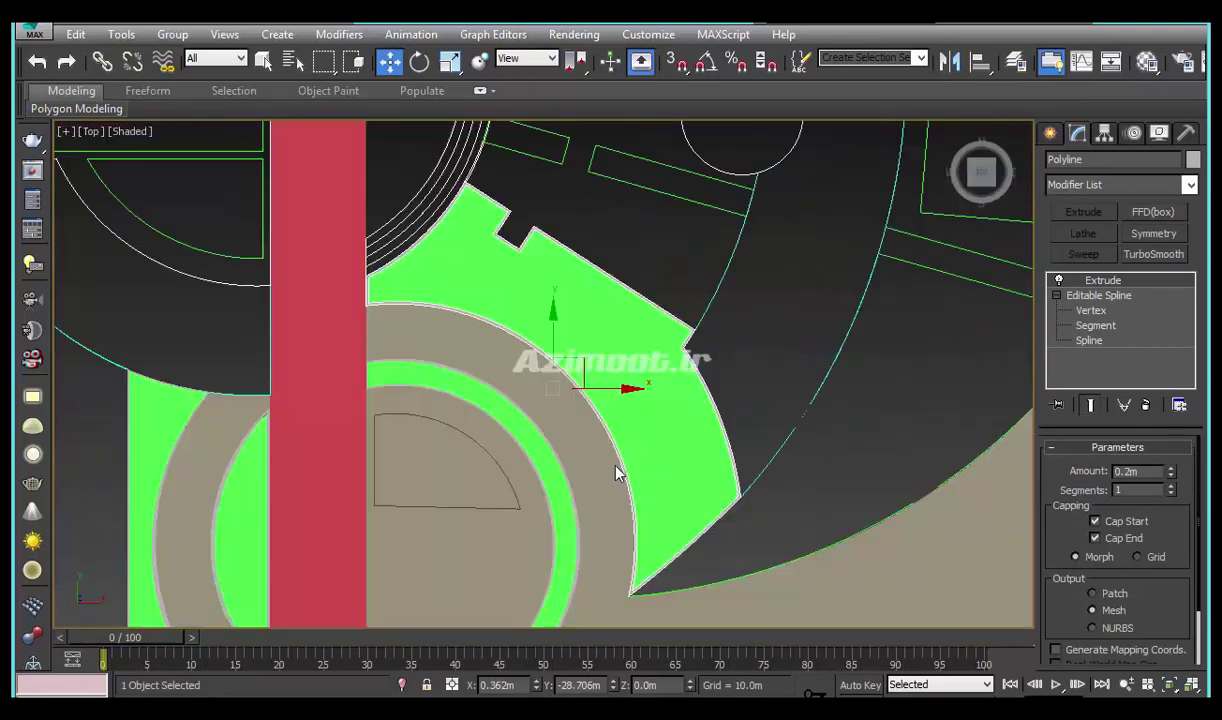
{"action": "scroll", "coordinate": [648, 493], "scroll_direction": "down", "scroll_amount": 3}
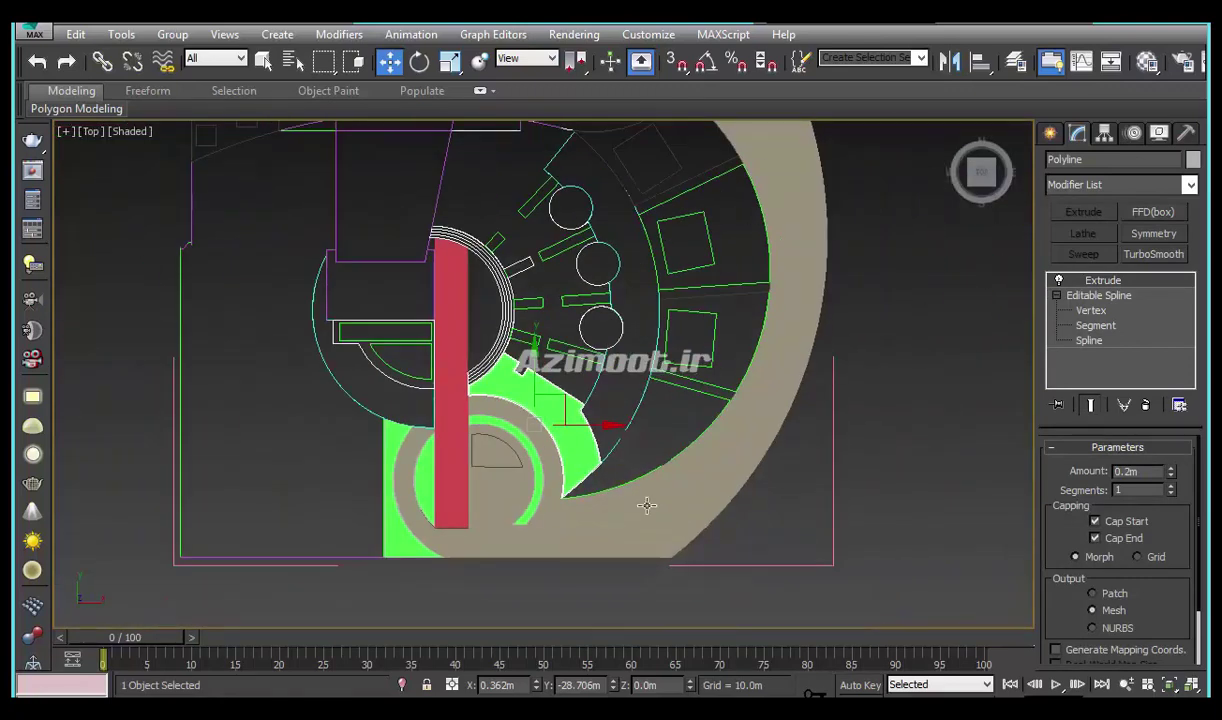
{"action": "middle_click_drag", "start_coordinate": [647, 505], "coordinate": [607, 514]}
{"action": "left_click", "coordinate": [603, 487]}
Offset the wedge spline with Outline to add a parallel double outline
{"action": "scroll", "coordinate": [603, 485], "scroll_direction": "up", "scroll_amount": 2}
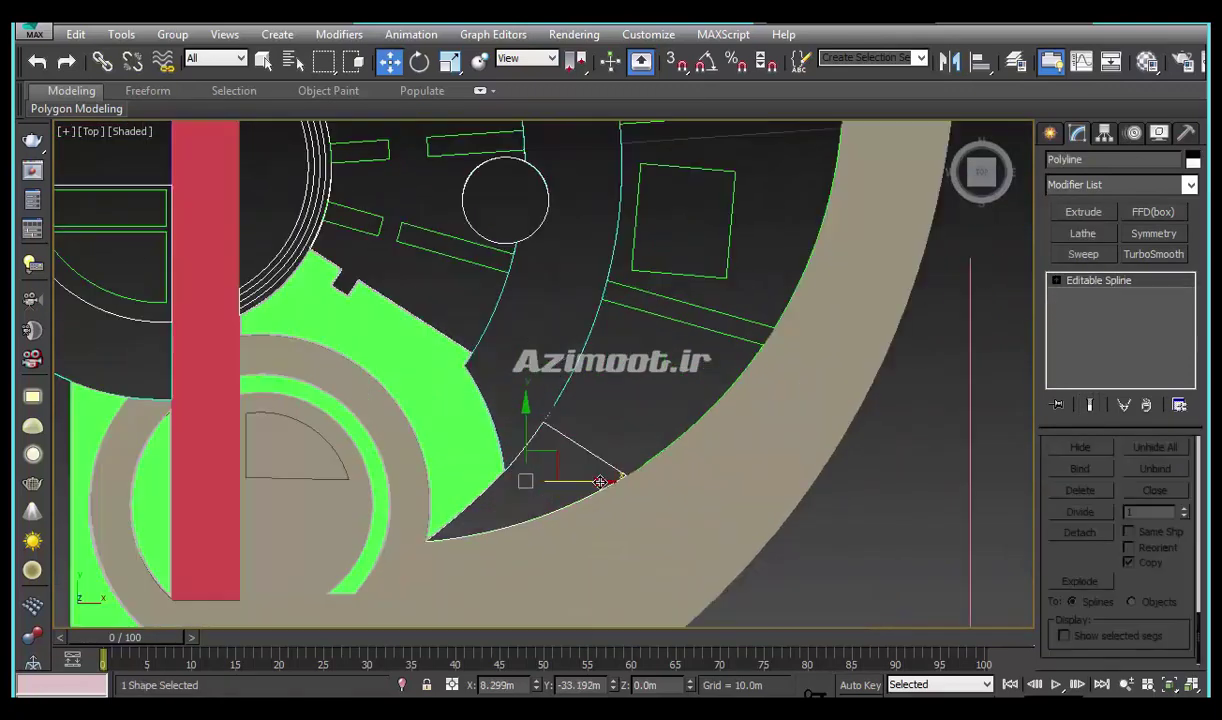
{"action": "scroll", "coordinate": [583, 483], "scroll_direction": "up", "scroll_amount": 2}
{"action": "middle_click_drag", "start_coordinate": [605, 417], "coordinate": [632, 348]}
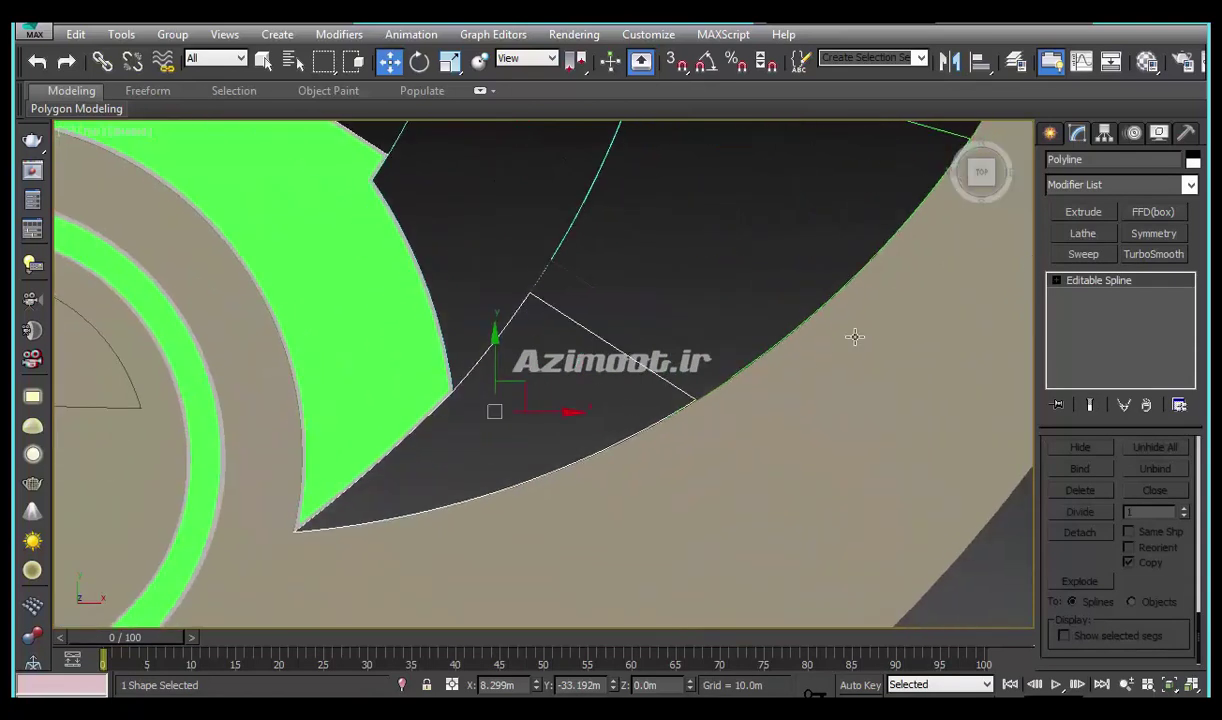
{"action": "left_click", "coordinate": [1057, 280]}
{"action": "left_click", "coordinate": [1089, 325]}
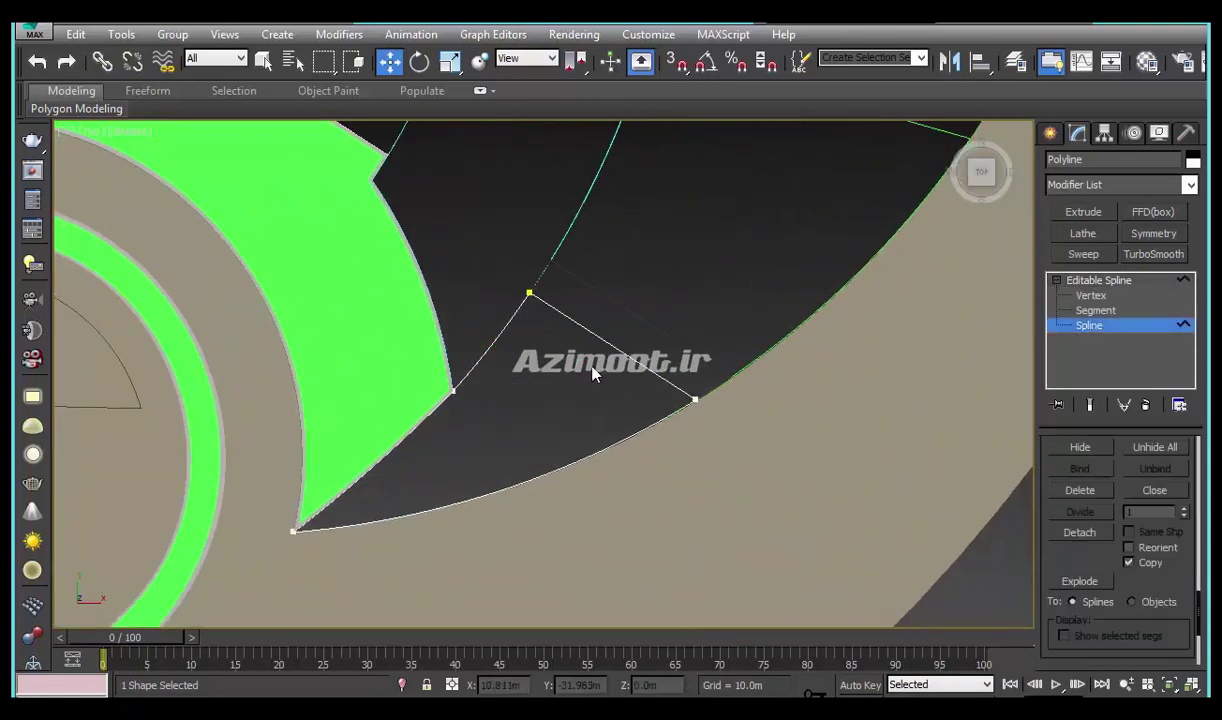
{"action": "left_click", "coordinate": [613, 347]}
{"action": "scroll", "coordinate": [476, 354], "scroll_direction": "up", "scroll_amount": 2}
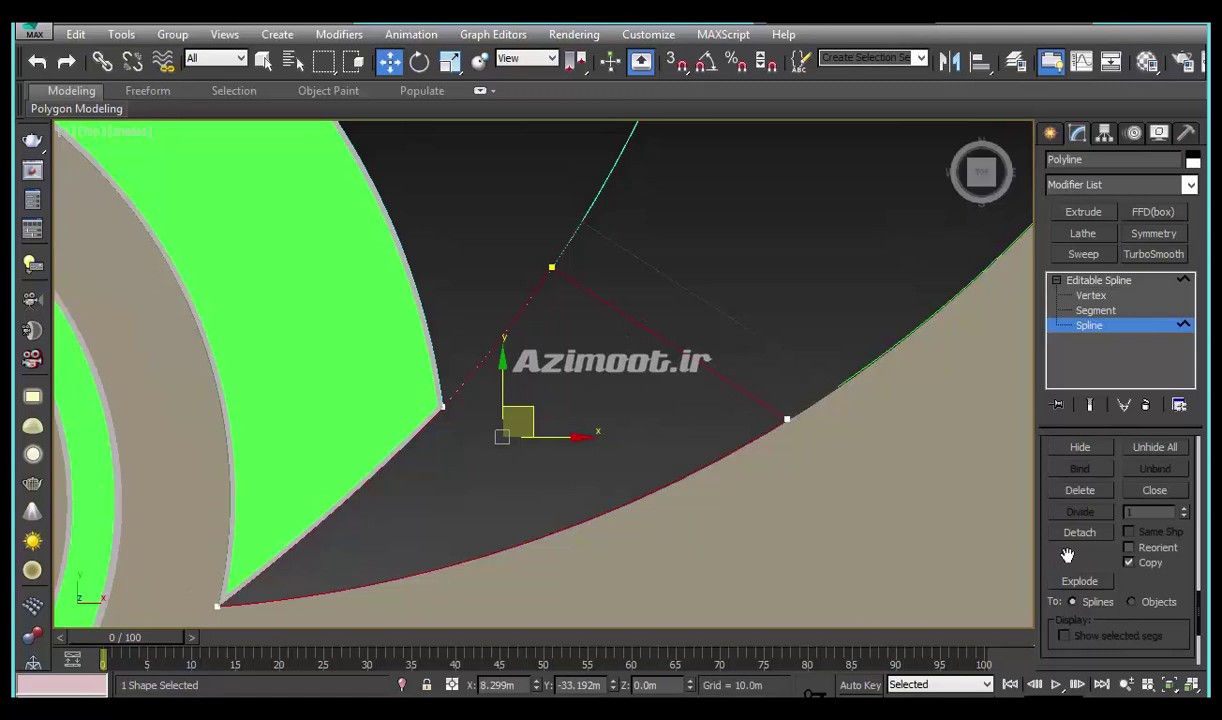
{"action": "left_click_drag", "start_coordinate": [1081, 546], "coordinate": [1083, 595]}
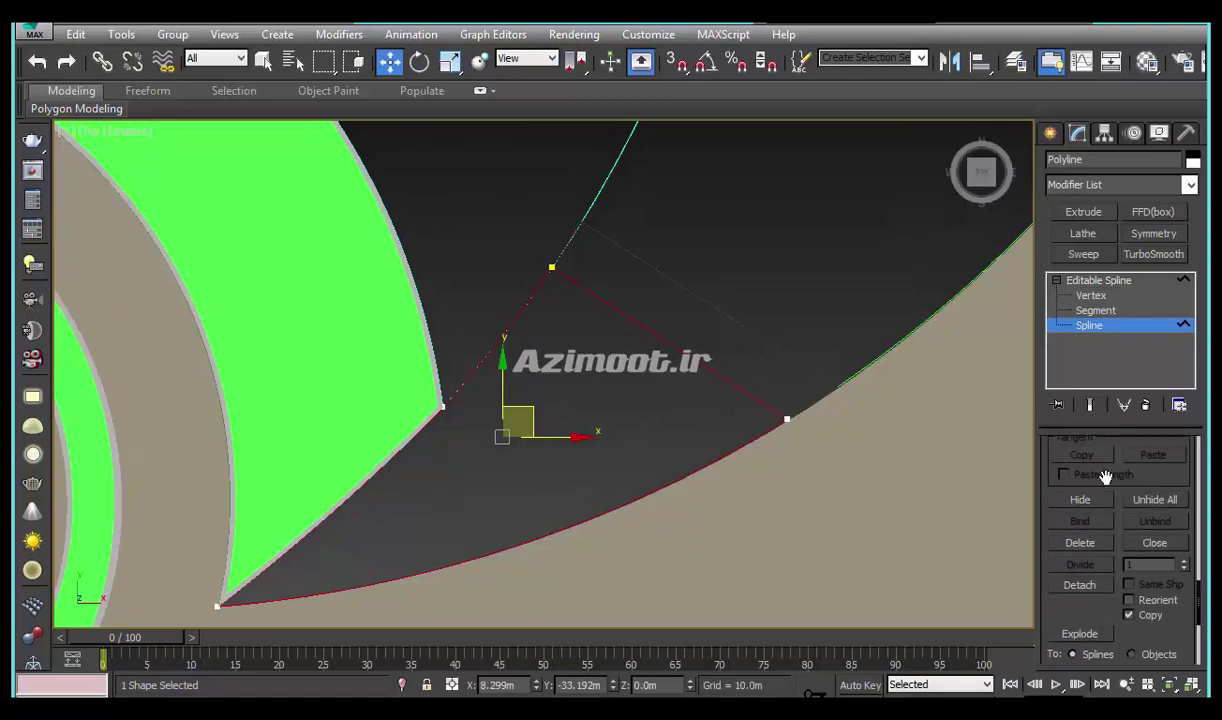
{"action": "scroll", "coordinate": [1100, 475], "scroll_direction": "down", "scroll_amount": 5}
{"action": "left_click_drag", "start_coordinate": [1087, 468], "coordinate": [1087, 538]}
{"action": "left_click", "coordinate": [1080, 518]}
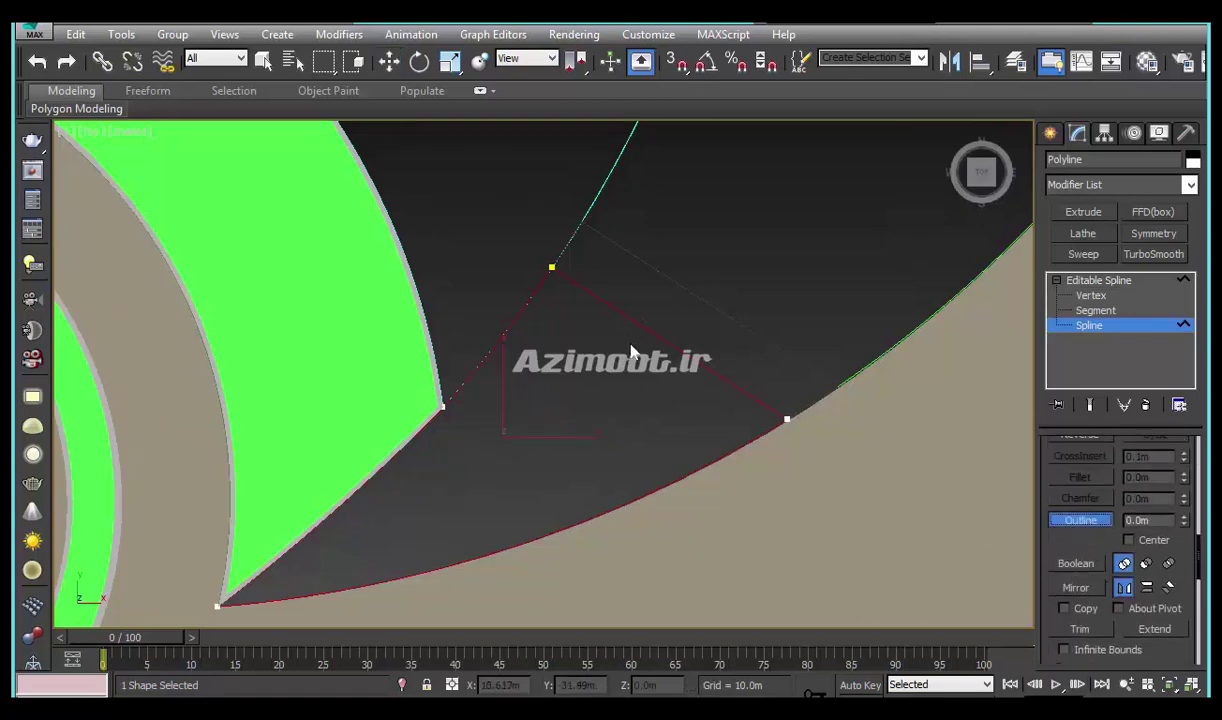
{"action": "left_click_drag", "start_coordinate": [649, 321], "coordinate": [657, 311]}
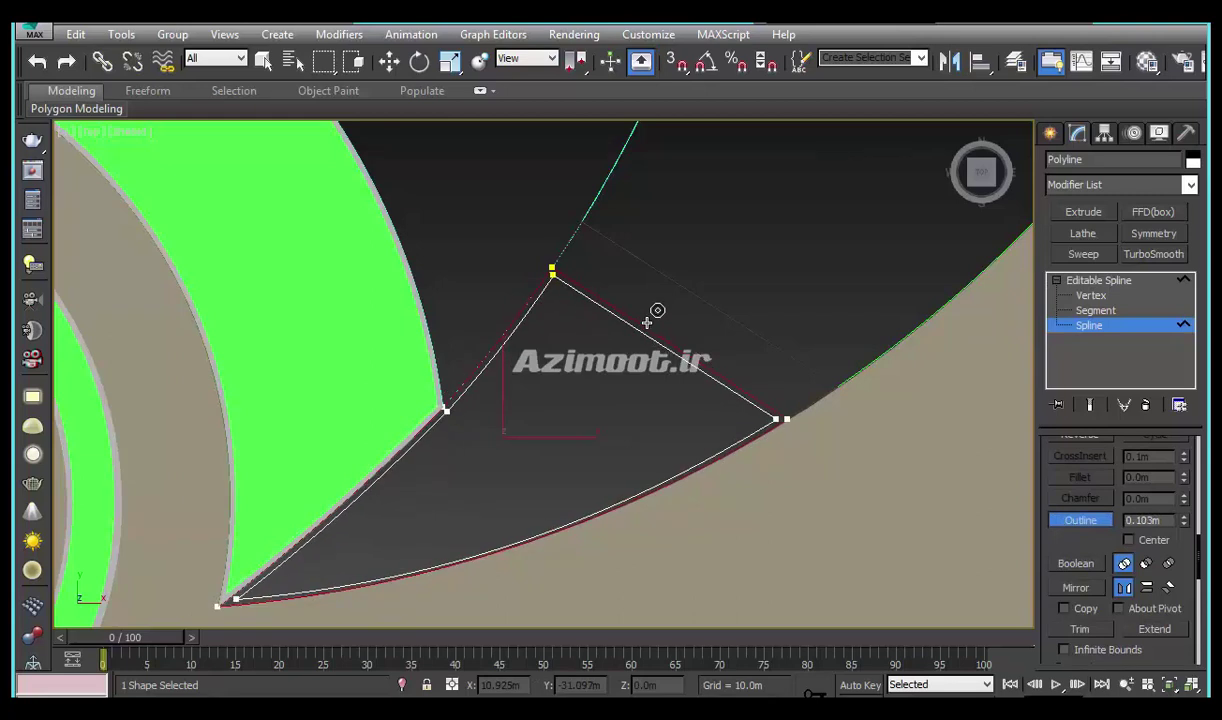
{"action": "left_click_drag", "start_coordinate": [657, 311], "coordinate": [657, 313]}
{"action": "key", "text": "w"}
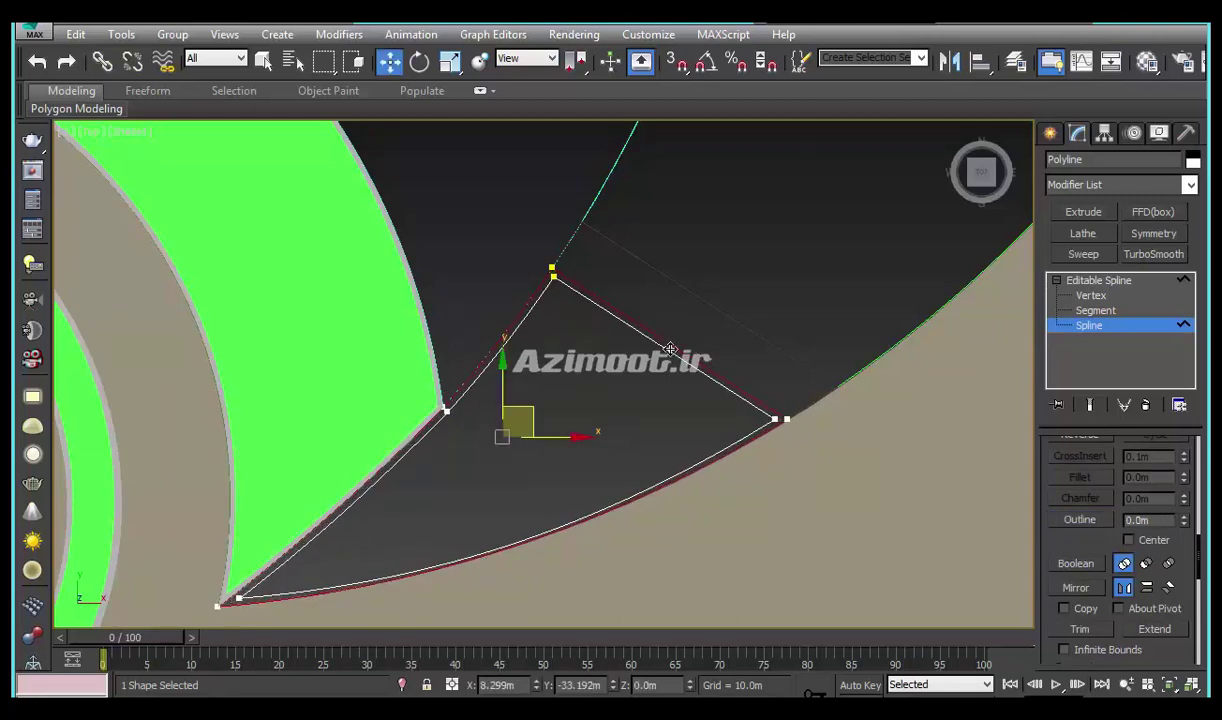
Adjust the wedge's lower-right vertex tangent so its curve follows the arc
{"action": "left_click", "coordinate": [1092, 296]}
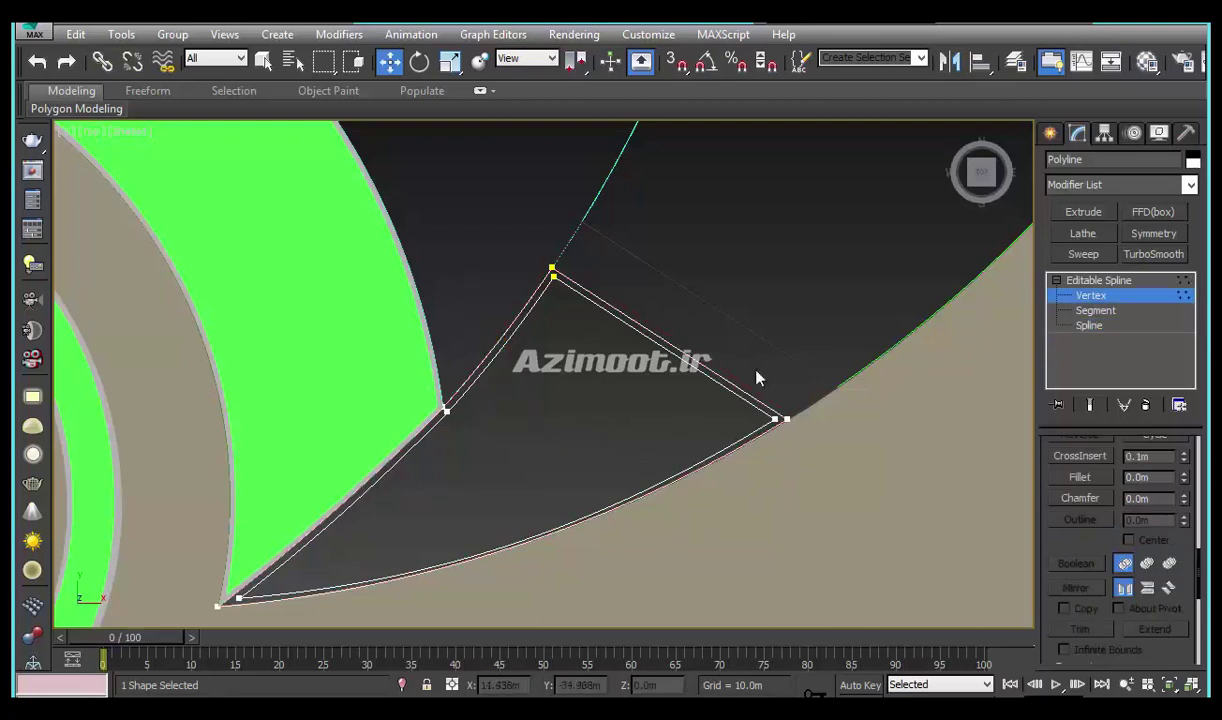
{"action": "left_click", "coordinate": [775, 418]}
{"action": "left_click_drag", "start_coordinate": [604, 525], "coordinate": [601, 516]}
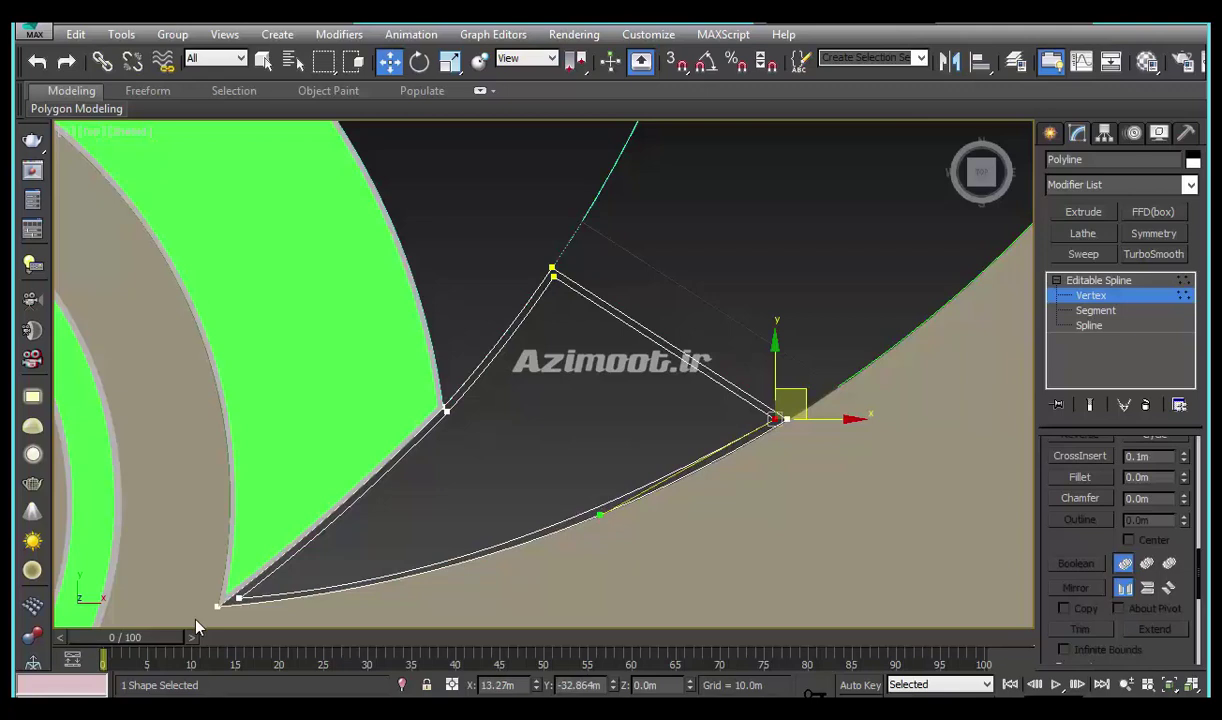
{"action": "middle_click_drag", "start_coordinate": [601, 516], "coordinate": [588, 486]}
Extrude the wedge outline into a curb and detach its inner spline as a separate shape
{"action": "left_click", "coordinate": [1083, 212]}
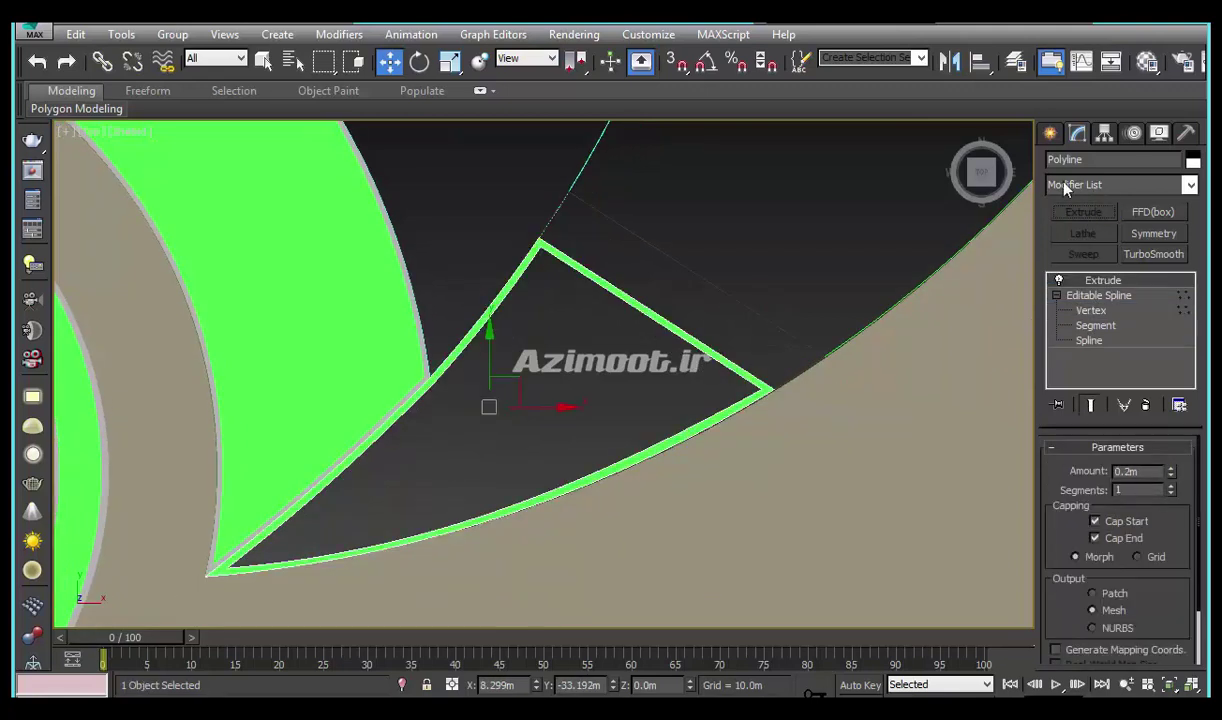
{"action": "middle_click_drag", "start_coordinate": [788, 510], "coordinate": [796, 529]}
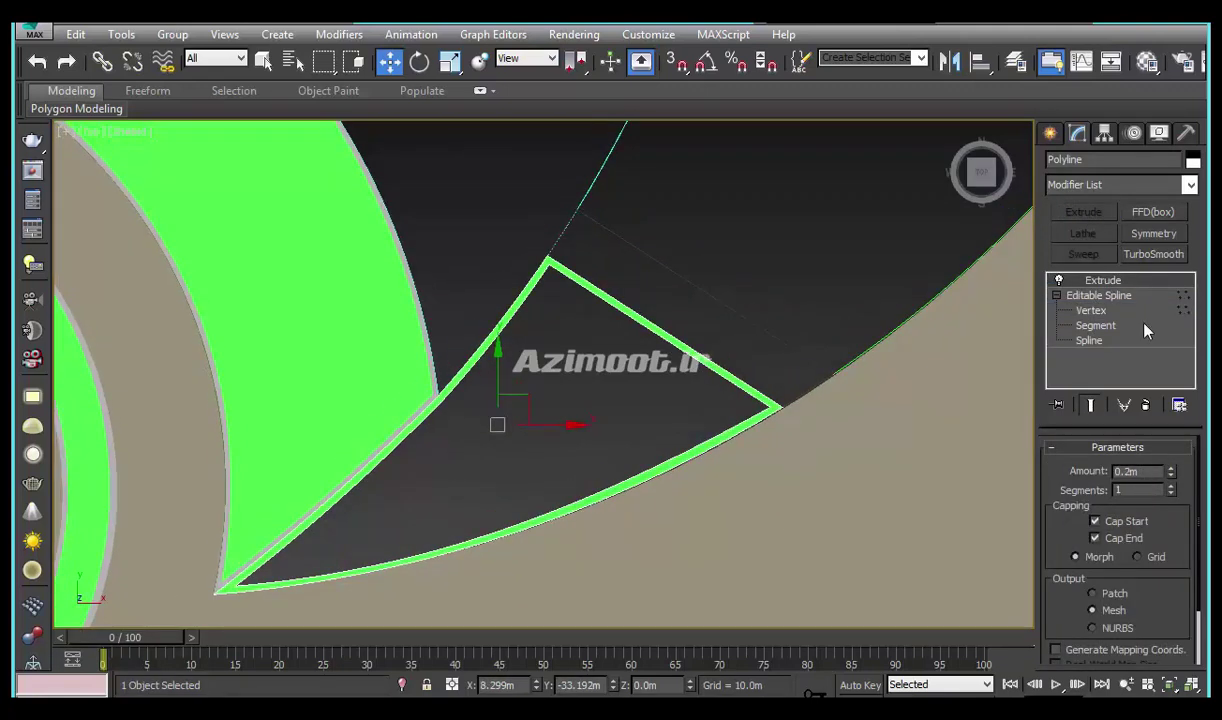
{"action": "left_click", "coordinate": [1088, 340]}
{"action": "left_click", "coordinate": [720, 370]}
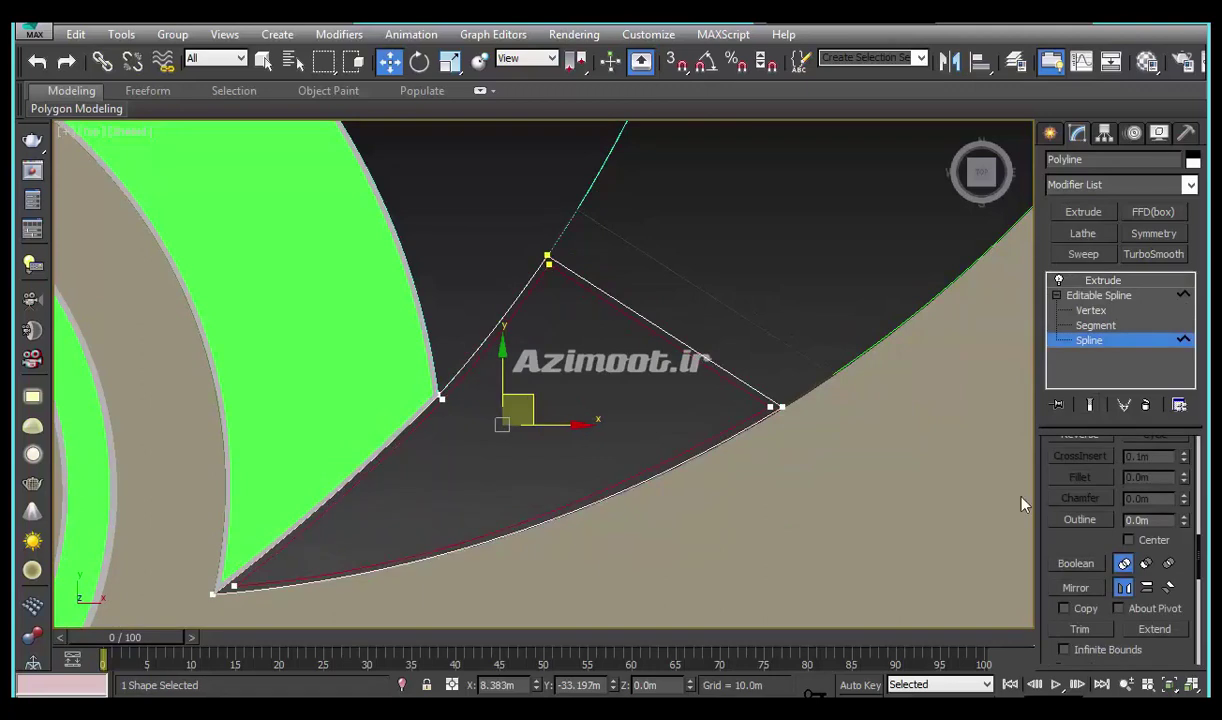
{"action": "scroll", "coordinate": [1068, 563], "scroll_direction": "down", "scroll_amount": 2}
{"action": "scroll", "coordinate": [1085, 545], "scroll_direction": "down", "scroll_amount": 3}
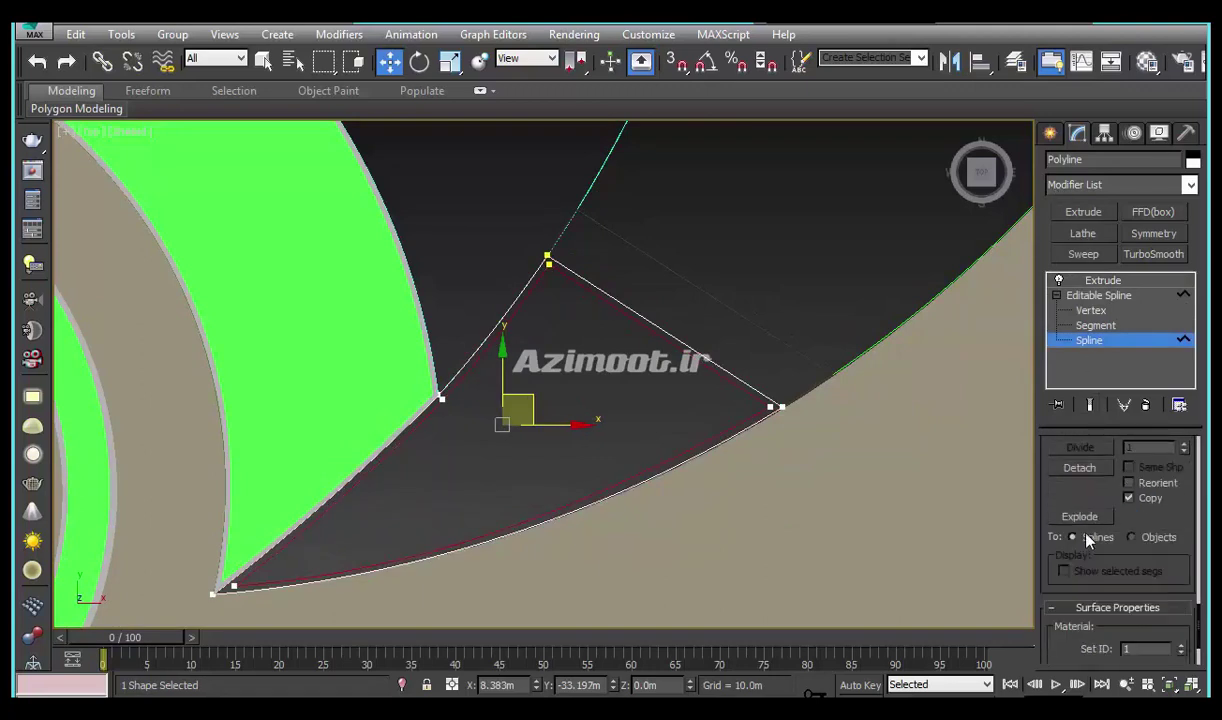
{"action": "left_click", "coordinate": [1080, 468]}
{"action": "left_click", "coordinate": [650, 355]}
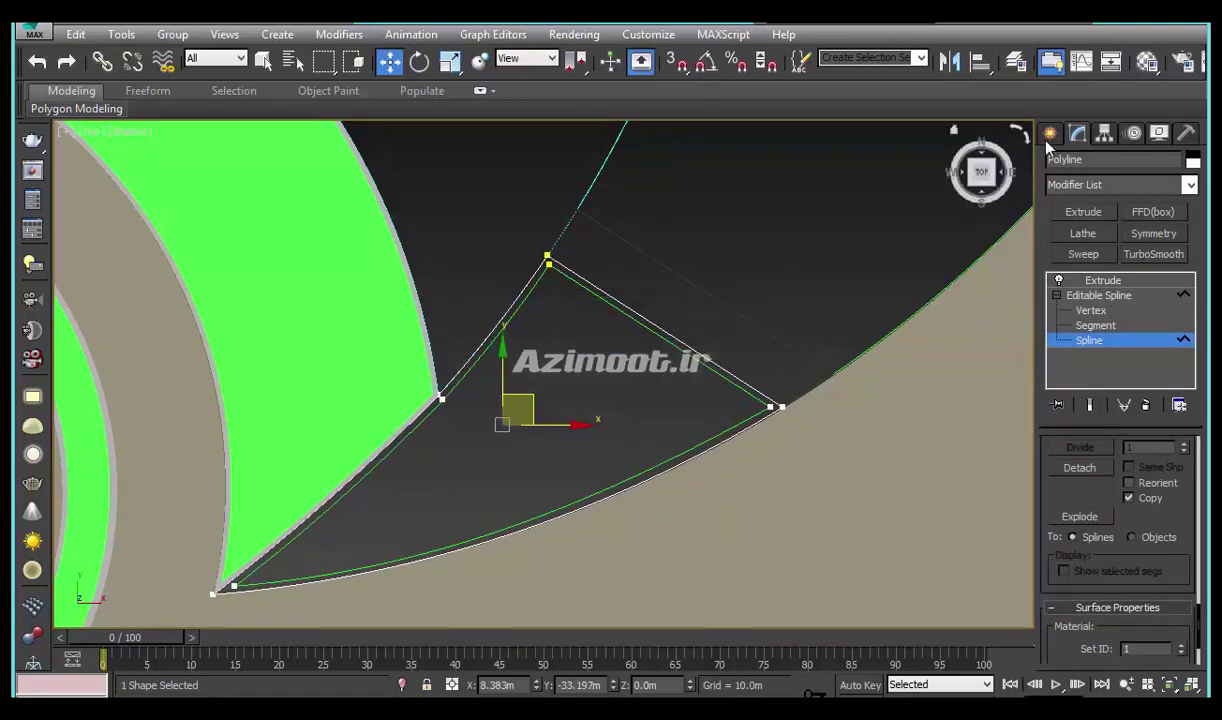
Undo an accidental Editable Poly conversion to restore the wedge curb's 0.2m Extrude
{"action": "left_click", "coordinate": [1048, 137]}
{"action": "right_click", "coordinate": [737, 388]}
{"action": "left_click", "coordinate": [810, 392]}
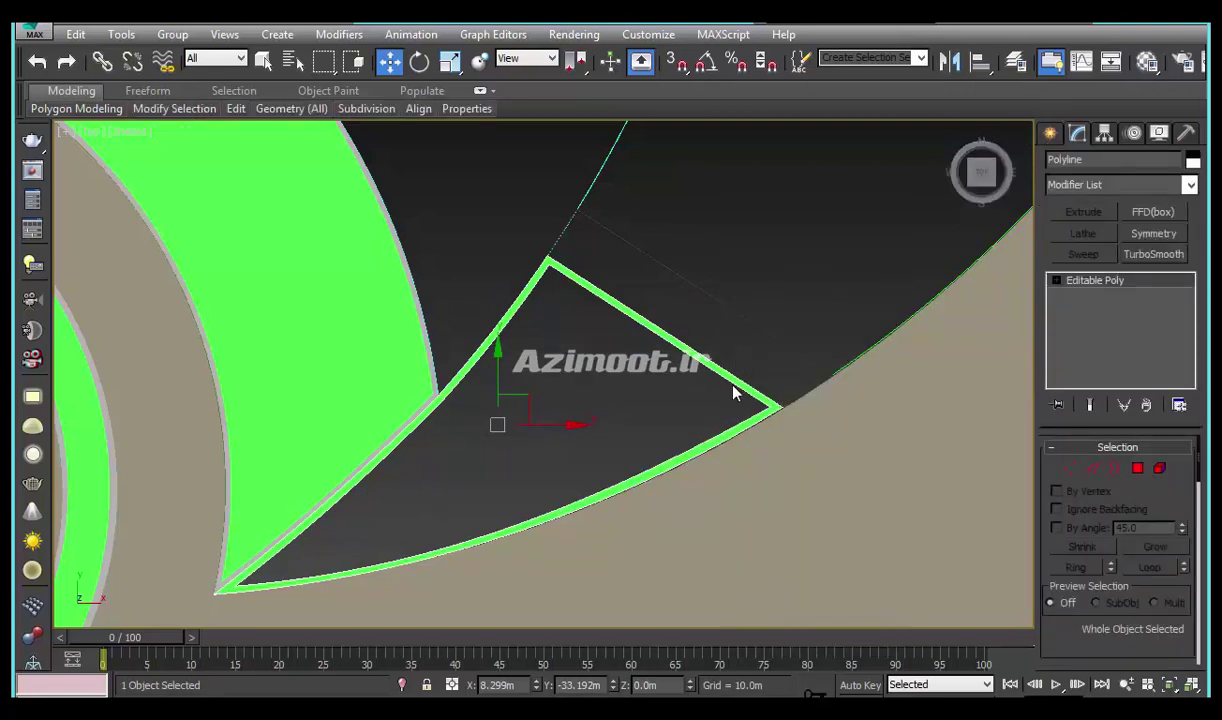
{"action": "key", "text": "ctrl+z"}
{"action": "key", "text": "ctrl+z"}
{"action": "key", "text": "ctrl+y"}
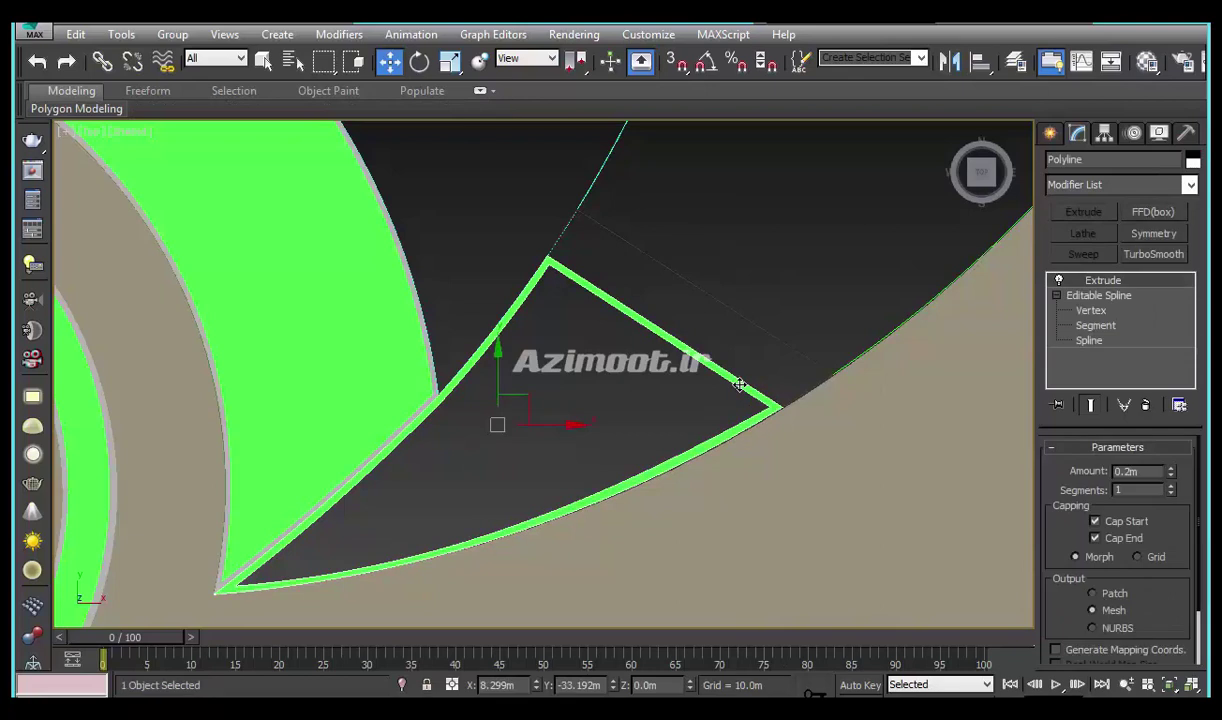
{"action": "key", "text": "ctrl+z"}
Inspect the green wedge slab from an angle, then select the curb polyline in Top view
{"action": "right_click", "coordinate": [734, 383]}
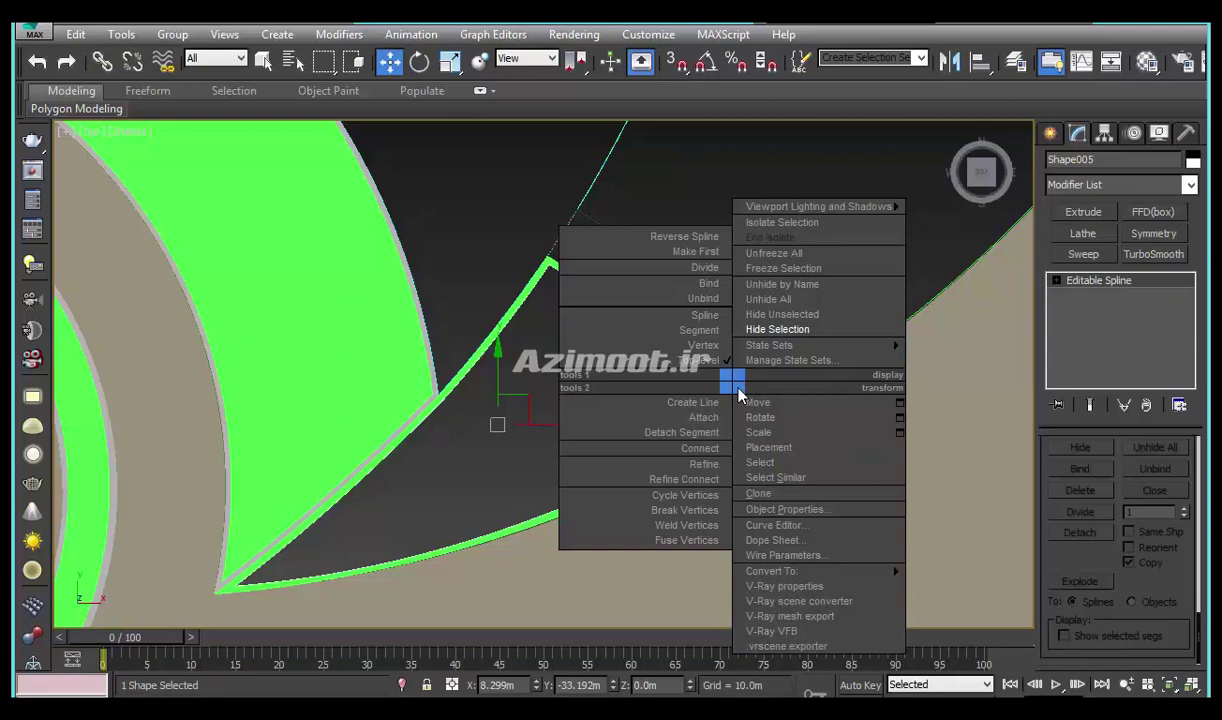
{"action": "mouse_move", "coordinate": [704, 390]}
{"action": "middle_mouse_down", "text": "alt"}
{"action": "mouse_move", "coordinate": [595, 290]}
{"action": "mouse_move", "coordinate": [722, 360]}
{"action": "middle_mouse_up", "text": "alt"}
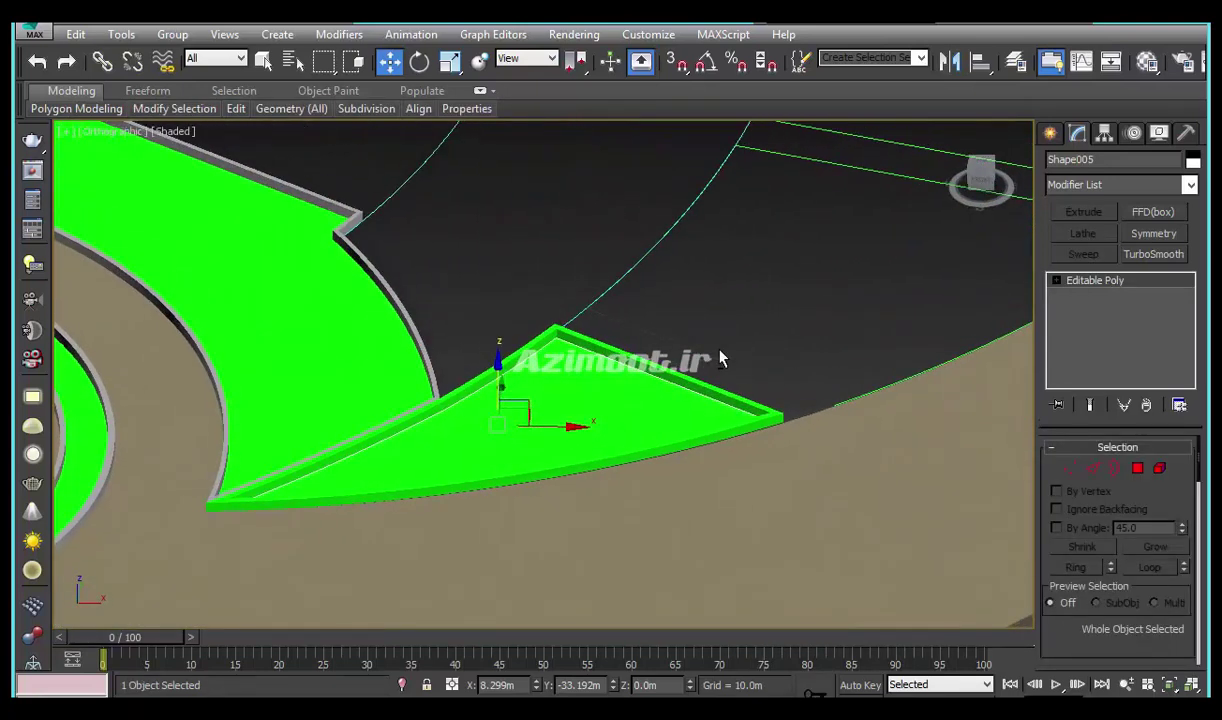
{"action": "right_click", "coordinate": [598, 374]}
{"action": "mouse_move", "coordinate": [680, 559]}
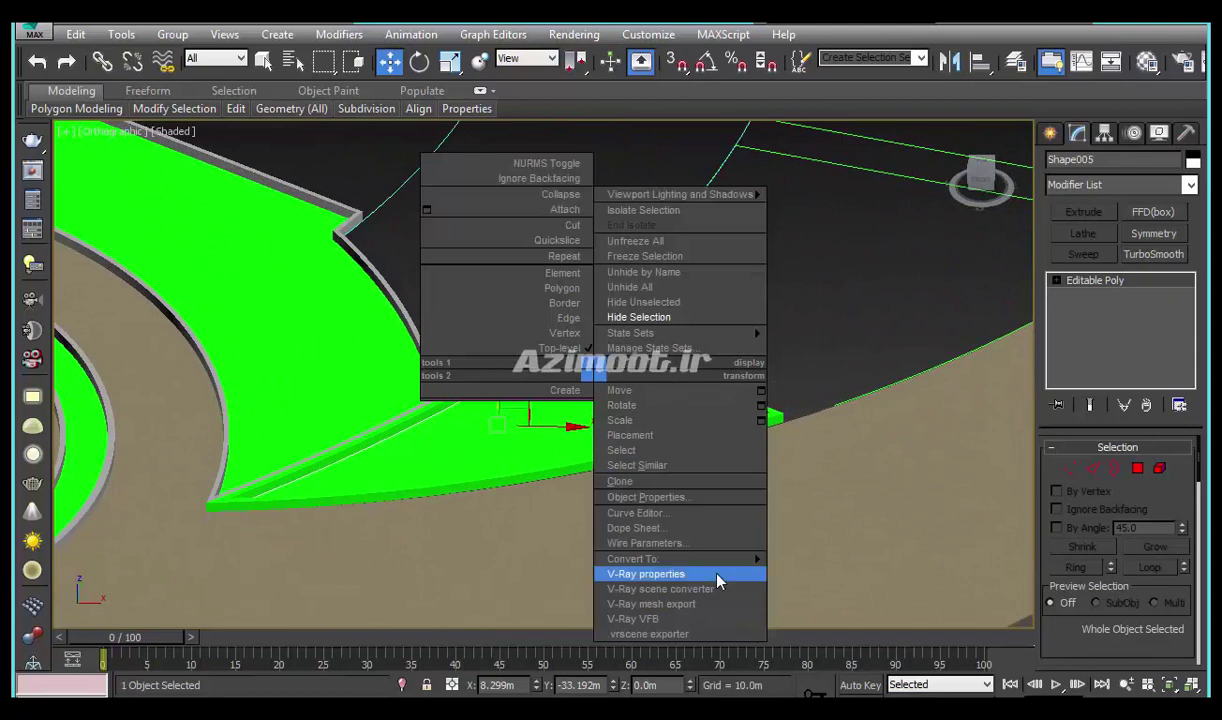
{"action": "mouse_move", "coordinate": [856, 409]}
{"action": "middle_mouse_down", "text": "alt"}
{"action": "mouse_move", "coordinate": [813, 382]}
{"action": "mouse_move", "coordinate": [617, 437]}
{"action": "mouse_move", "coordinate": [660, 450]}
{"action": "middle_mouse_up", "text": "alt"}
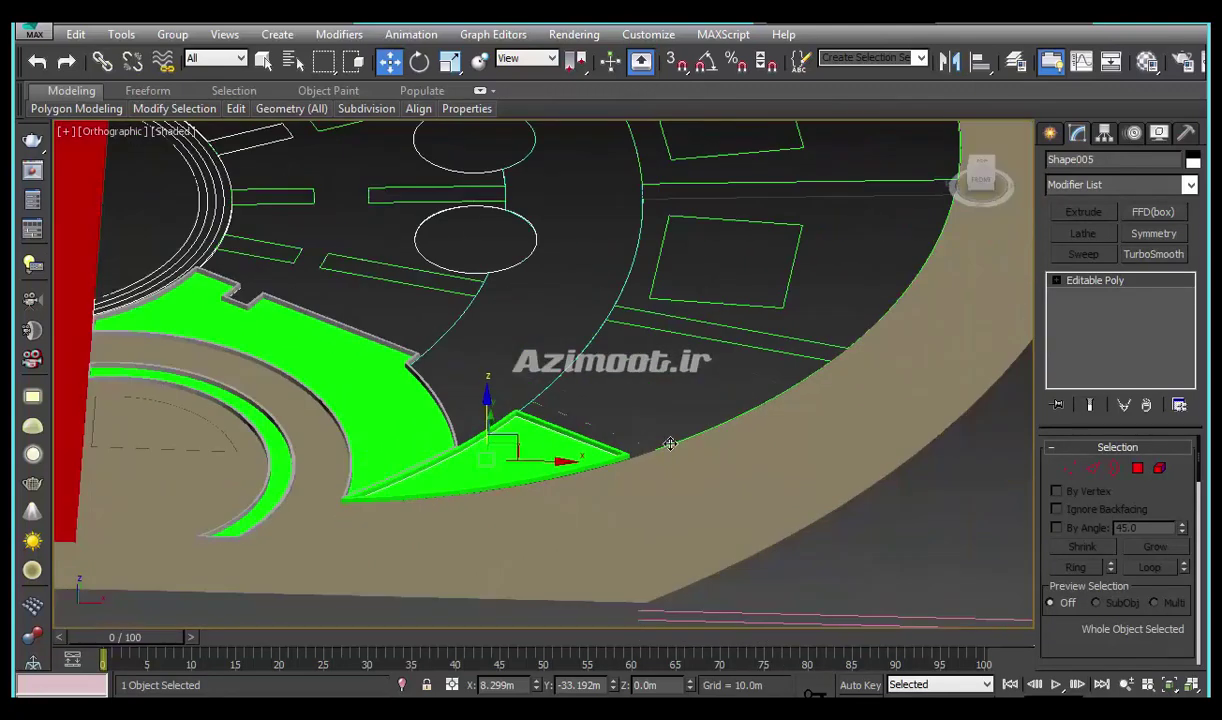
{"action": "left_click", "coordinate": [693, 436]}
{"action": "key", "text": "t"}
{"action": "scroll", "coordinate": [690, 427], "scroll_direction": "up", "scroll_amount": 5}
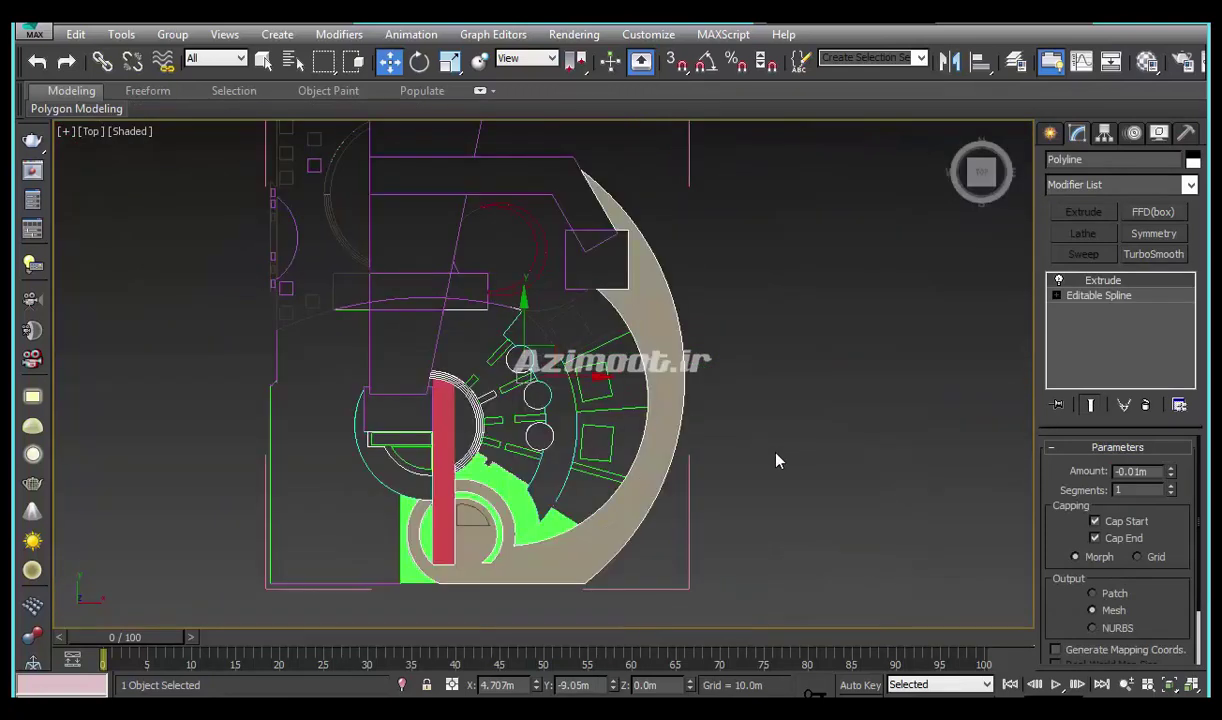
{"action": "scroll", "coordinate": [777, 458], "scroll_direction": "up", "scroll_amount": 3}
Offset the quadrilateral plot's spline with Outline to form a thin curb border
{"action": "scroll", "coordinate": [600, 507], "scroll_direction": "up", "scroll_amount": 3}
{"action": "left_click", "coordinate": [631, 387]}
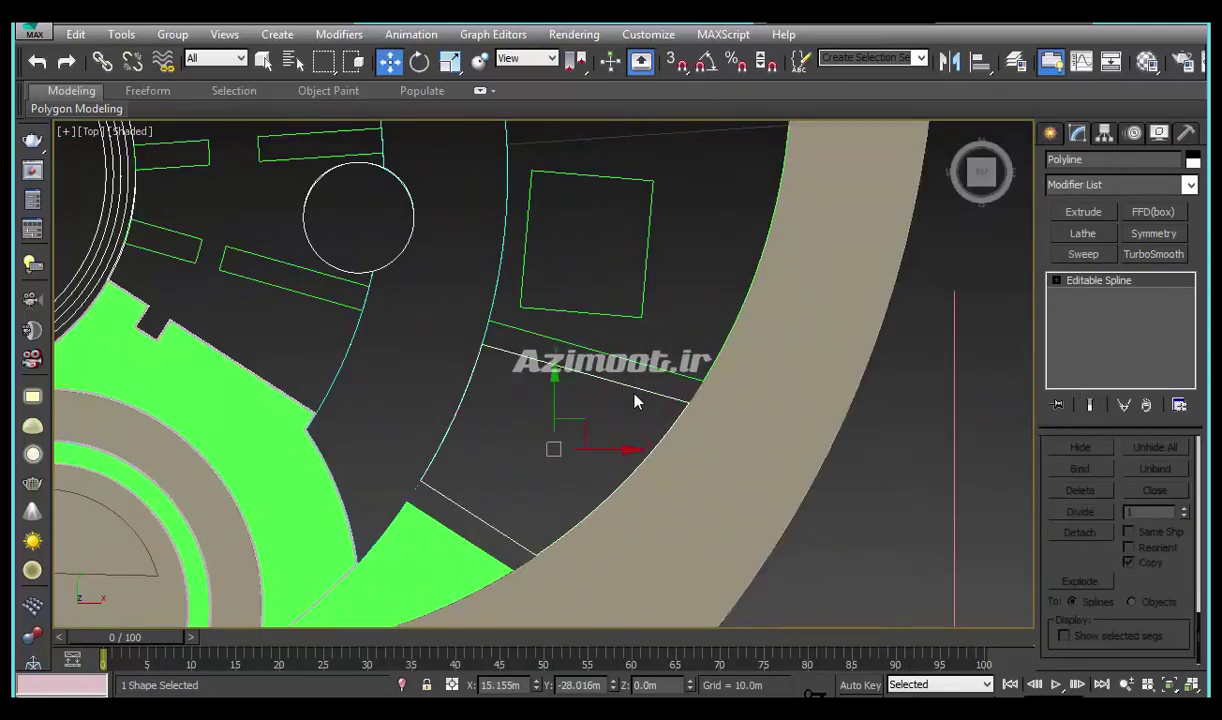
{"action": "left_click", "coordinate": [1088, 326]}
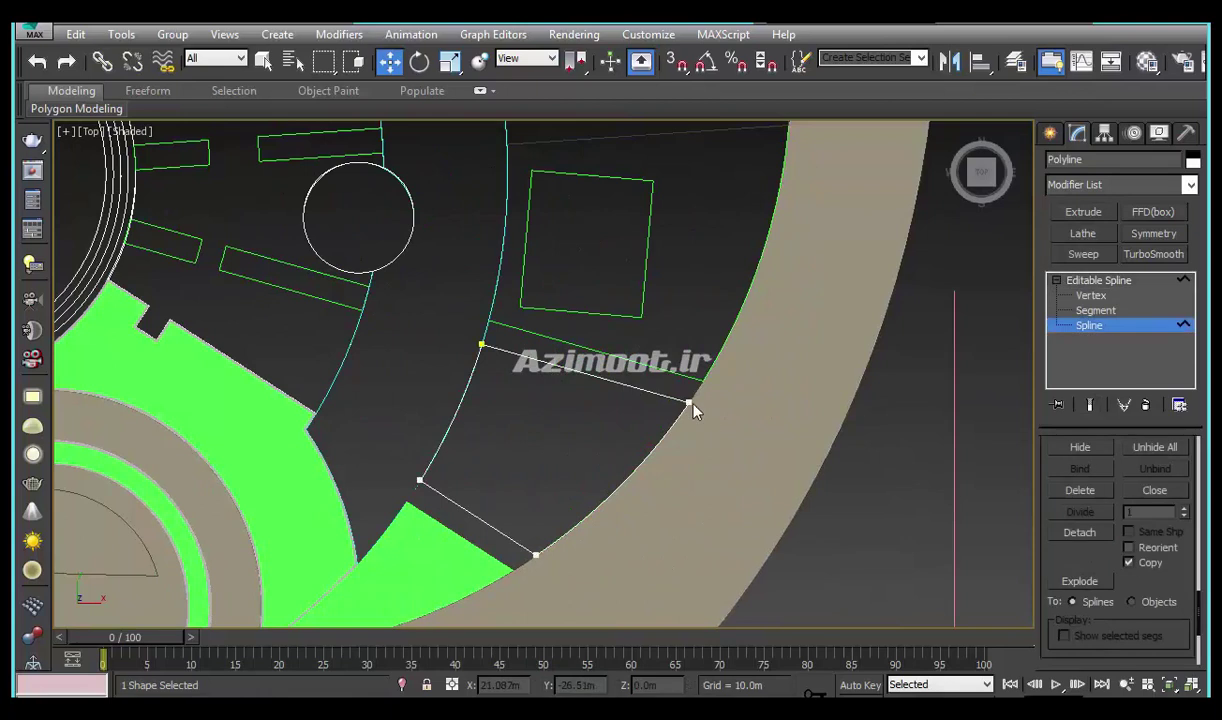
{"action": "left_click", "coordinate": [662, 394]}
{"action": "scroll", "coordinate": [1085, 541], "scroll_direction": "up", "scroll_amount": 2}
{"action": "scroll", "coordinate": [1095, 520], "scroll_direction": "up", "scroll_amount": 2}
{"action": "scroll", "coordinate": [1104, 477], "scroll_direction": "up", "scroll_amount": 3}
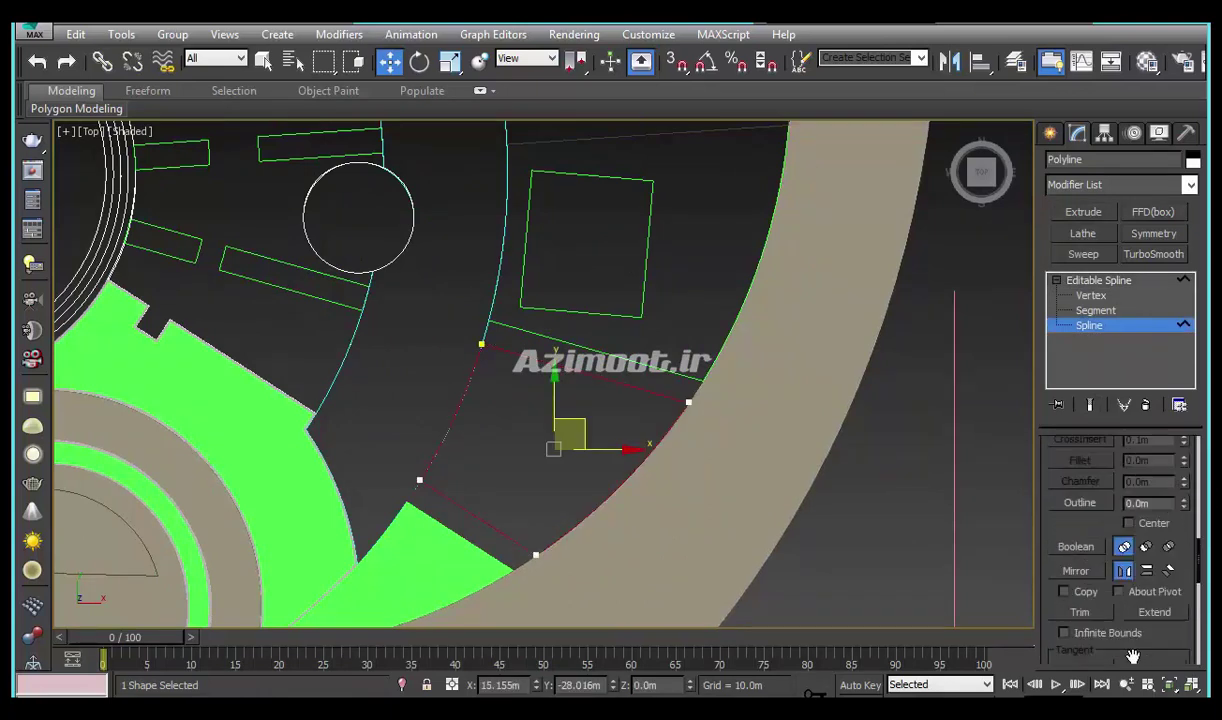
{"action": "left_click", "coordinate": [1080, 503]}
{"action": "left_click_drag", "start_coordinate": [612, 362], "coordinate": [633, 396]}
{"action": "scroll", "coordinate": [610, 470], "scroll_direction": "up", "scroll_amount": 5}
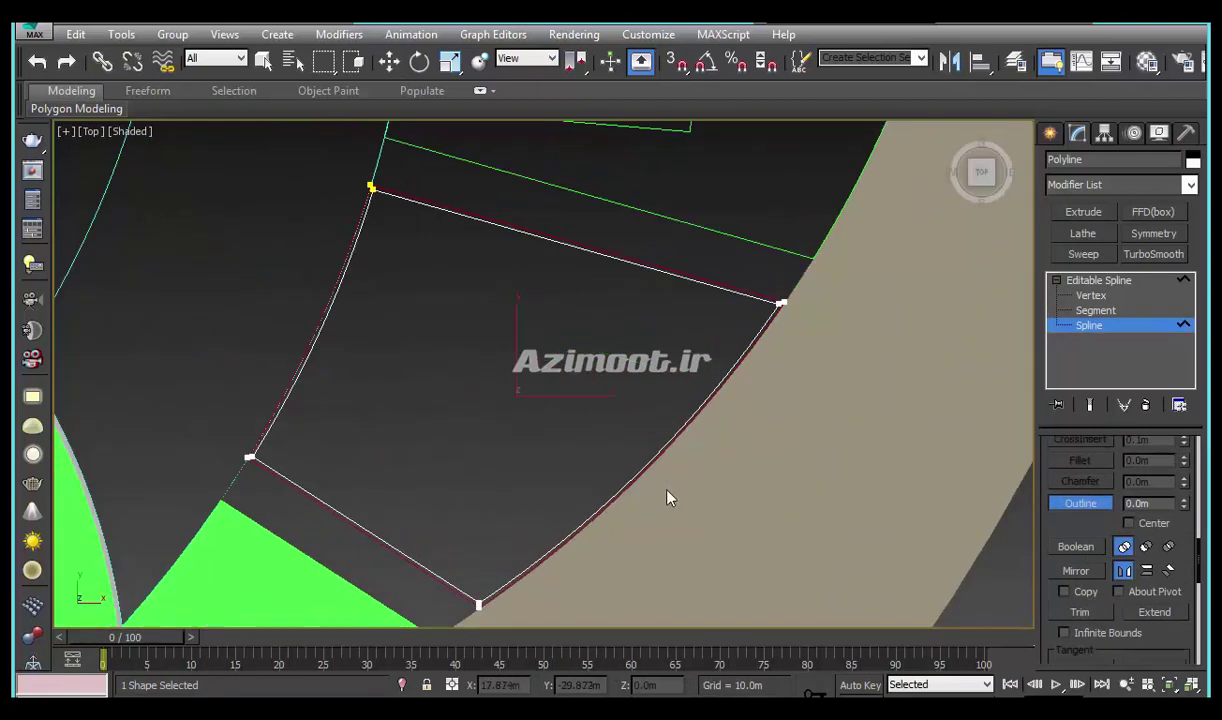
{"action": "key", "text": "w"}
{"action": "scroll", "coordinate": [514, 564], "scroll_direction": "up", "scroll_amount": 3}
{"action": "scroll", "coordinate": [514, 564], "scroll_direction": "down", "scroll_amount": 1}
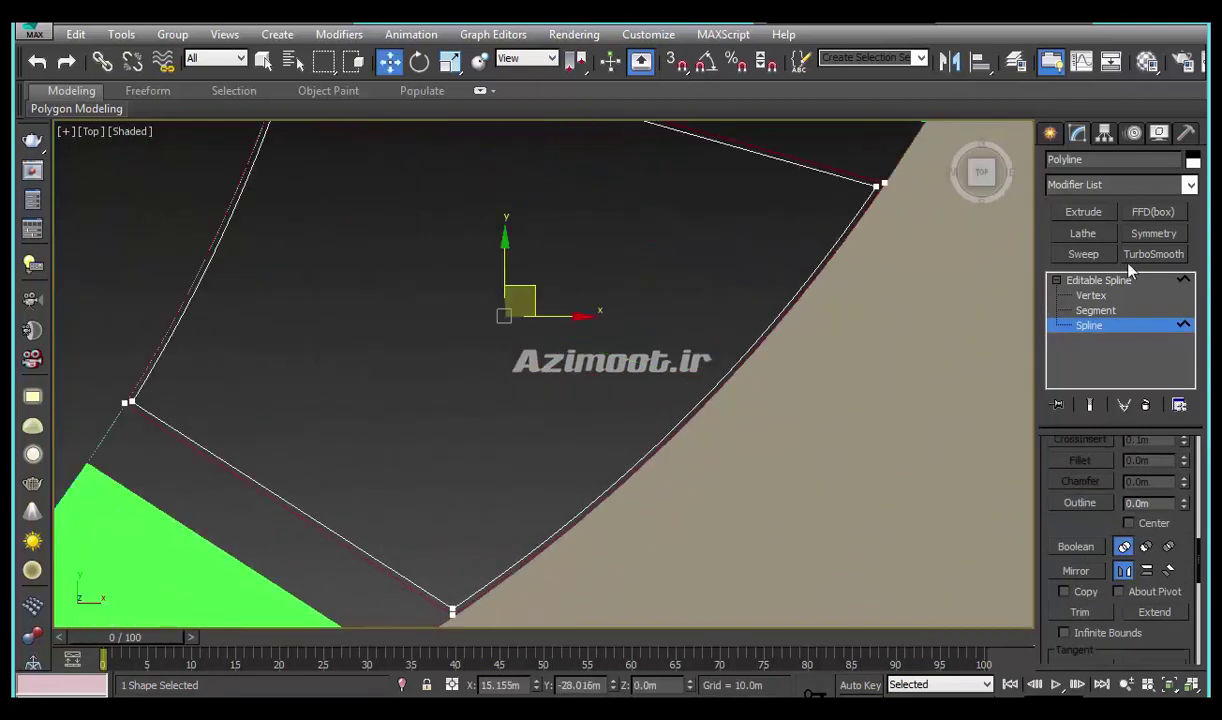
Extrude the outlined plot 0.2m and set its colour to white
{"action": "left_click", "coordinate": [1101, 219]}
{"action": "double_click", "coordinate": [1140, 471]}
{"action": "type", "text": "0.2"}
{"action": "key", "text": "Return"}
{"action": "left_click", "coordinate": [1193, 160]}
{"action": "left_click", "coordinate": [720, 474]}
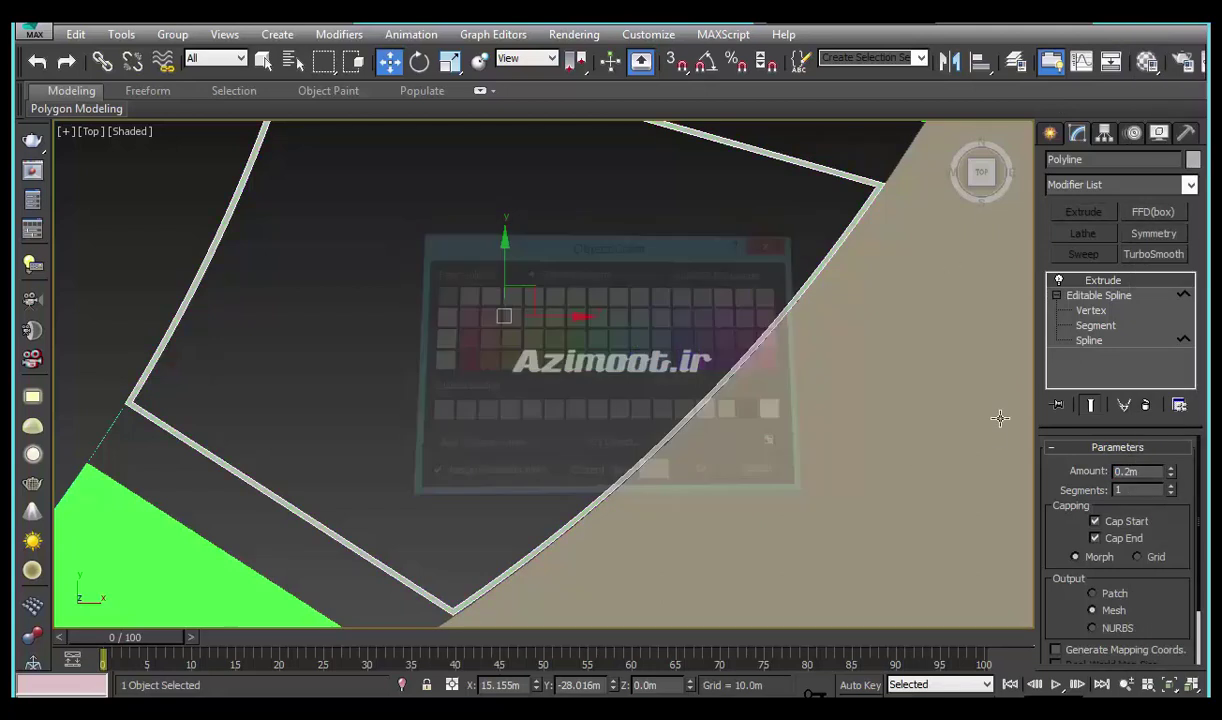
Detach a copy of the inner plot outline spline as Shape006
{"action": "left_click", "coordinate": [1080, 340]}
{"action": "left_click", "coordinate": [865, 323]}
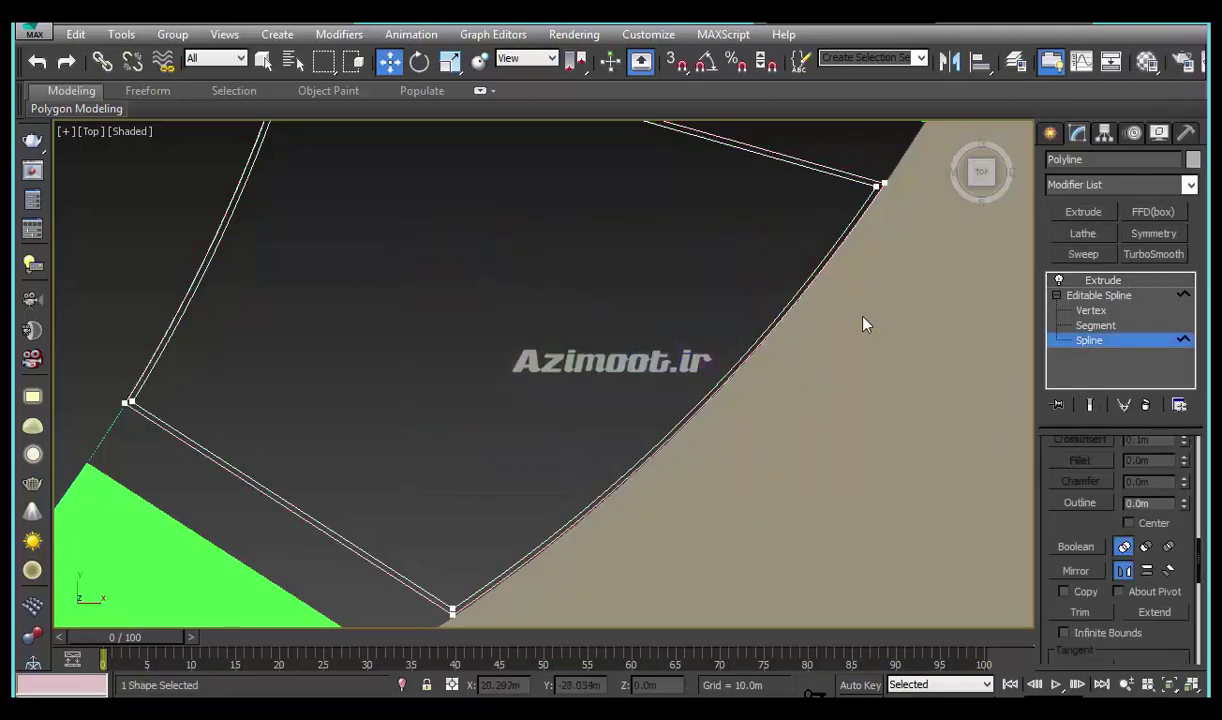
{"action": "left_click", "coordinate": [805, 287]}
{"action": "scroll", "coordinate": [1108, 546], "scroll_direction": "down", "scroll_amount": 5}
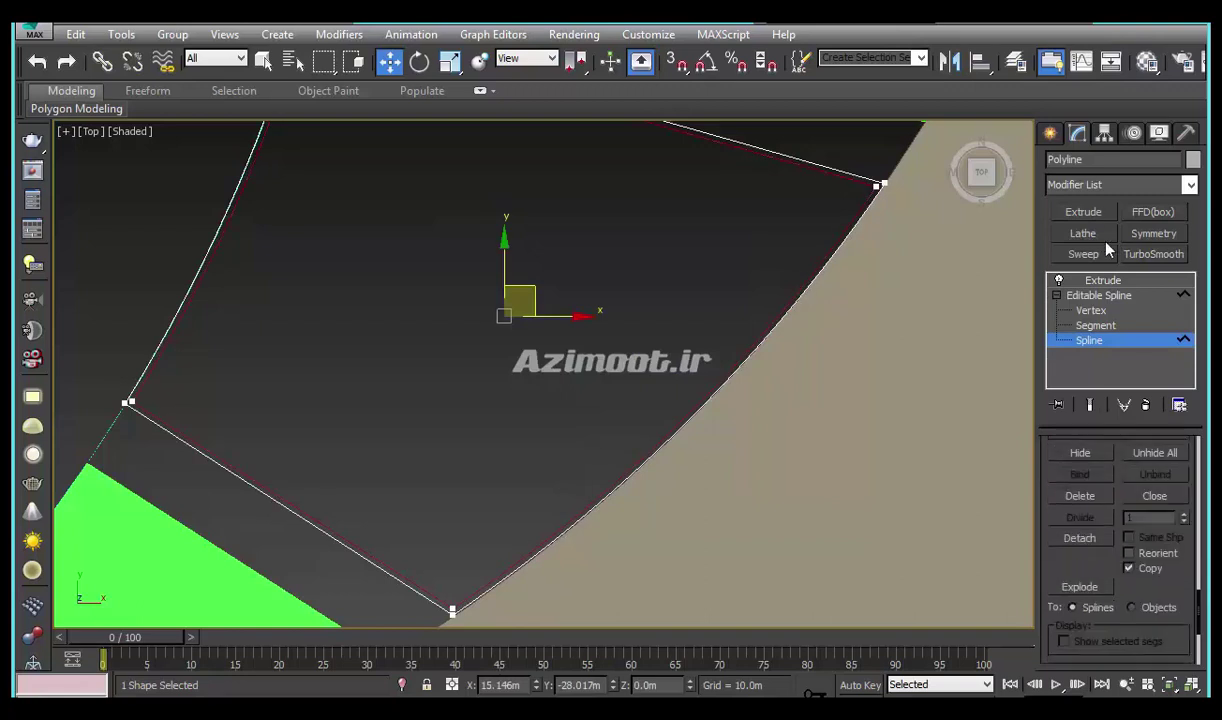
{"action": "left_click", "coordinate": [1080, 539]}
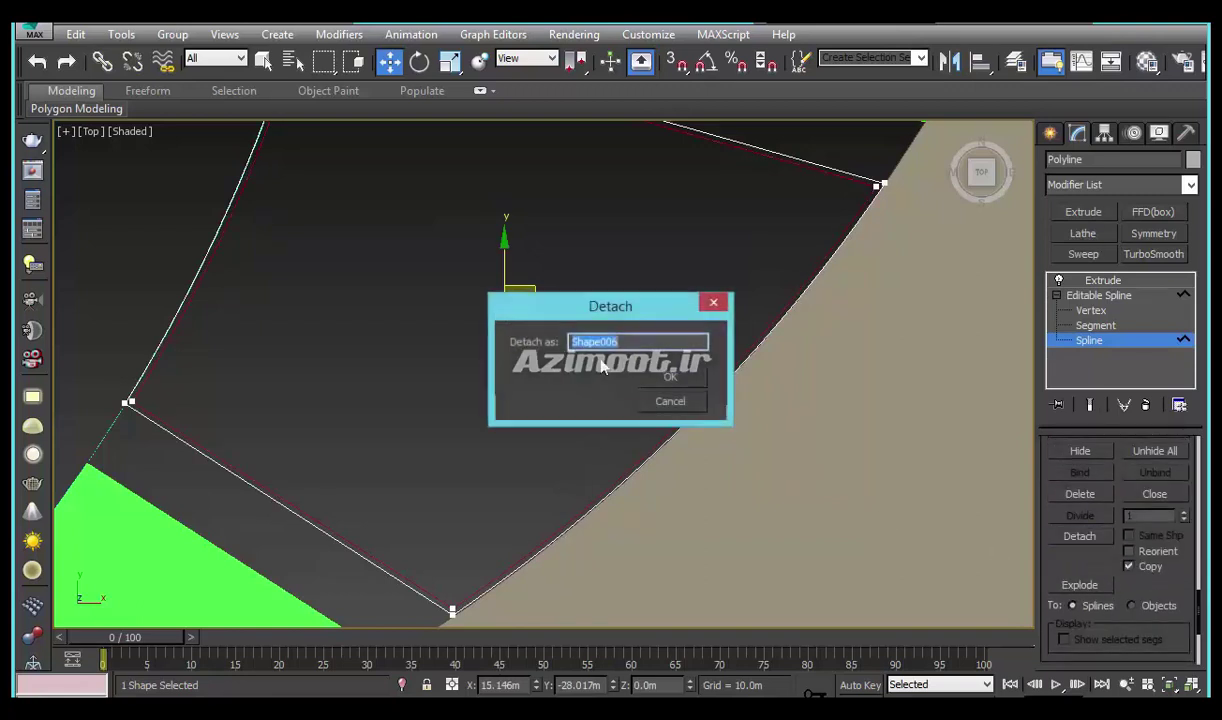
{"action": "left_click", "coordinate": [680, 374]}
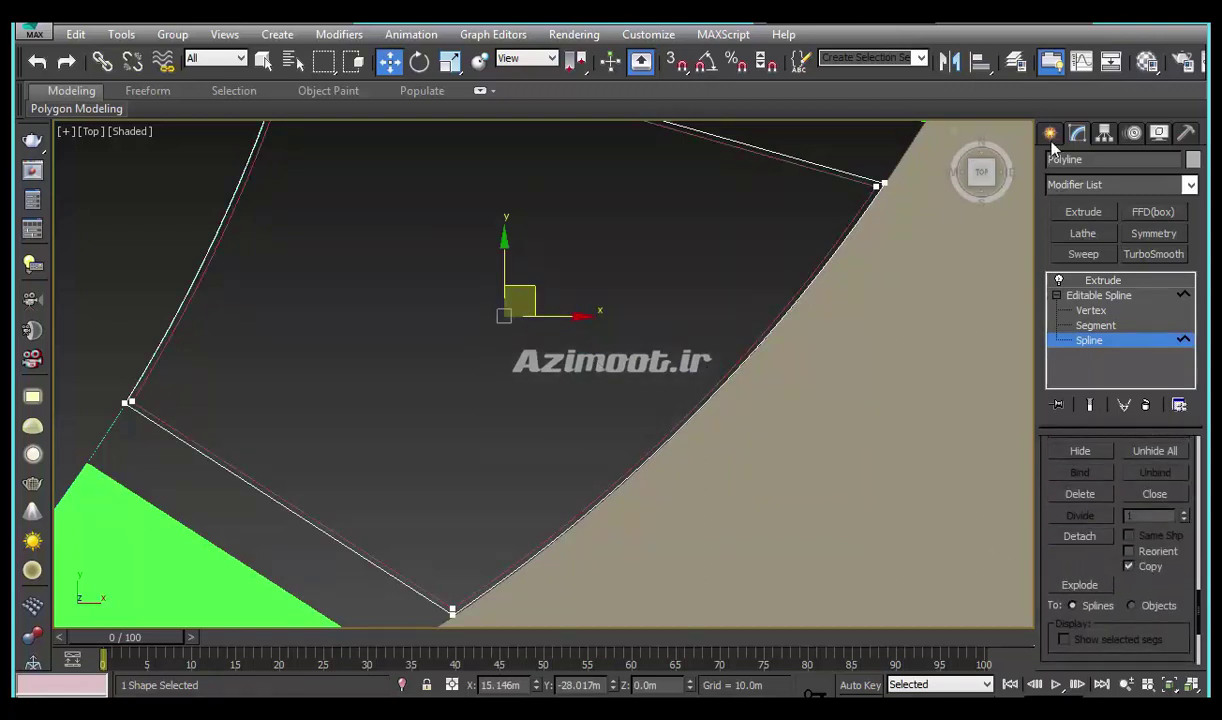
Convert Shape006 to Editable Poly and colour it green
{"action": "right_click", "coordinate": [855, 216]}
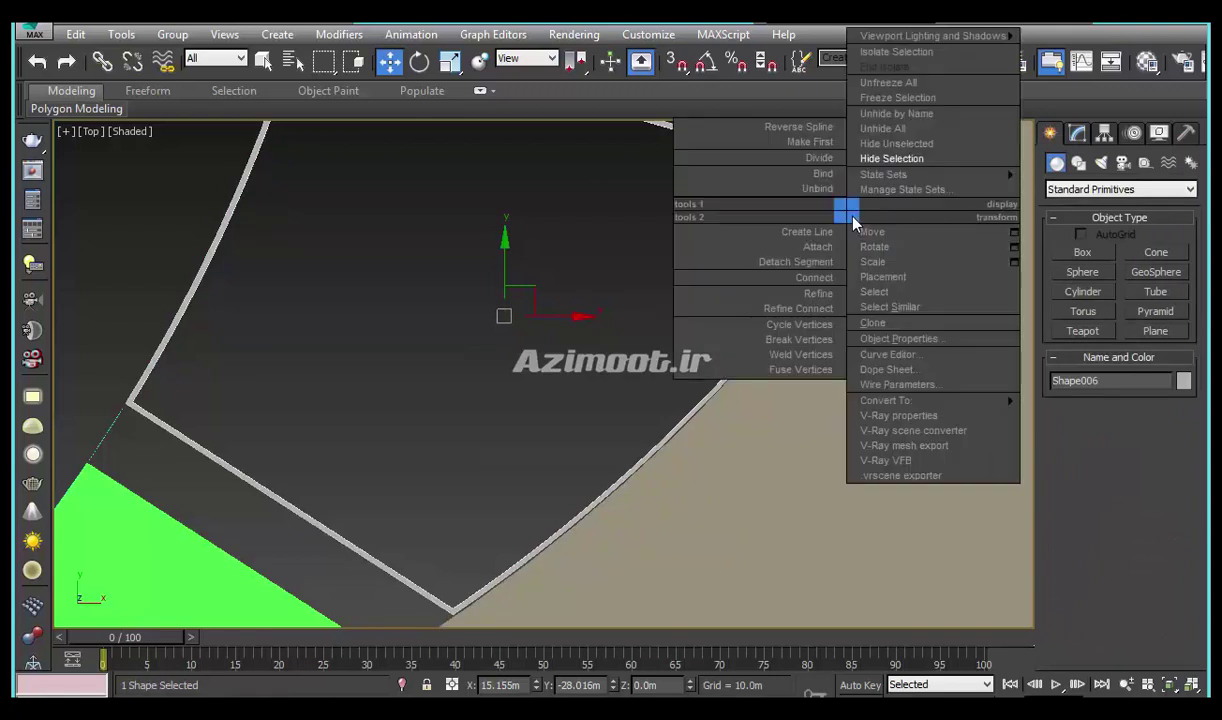
{"action": "left_click", "coordinate": [825, 212]}
{"action": "middle_click_drag", "start_coordinate": [820, 303], "coordinate": [944, 365]}
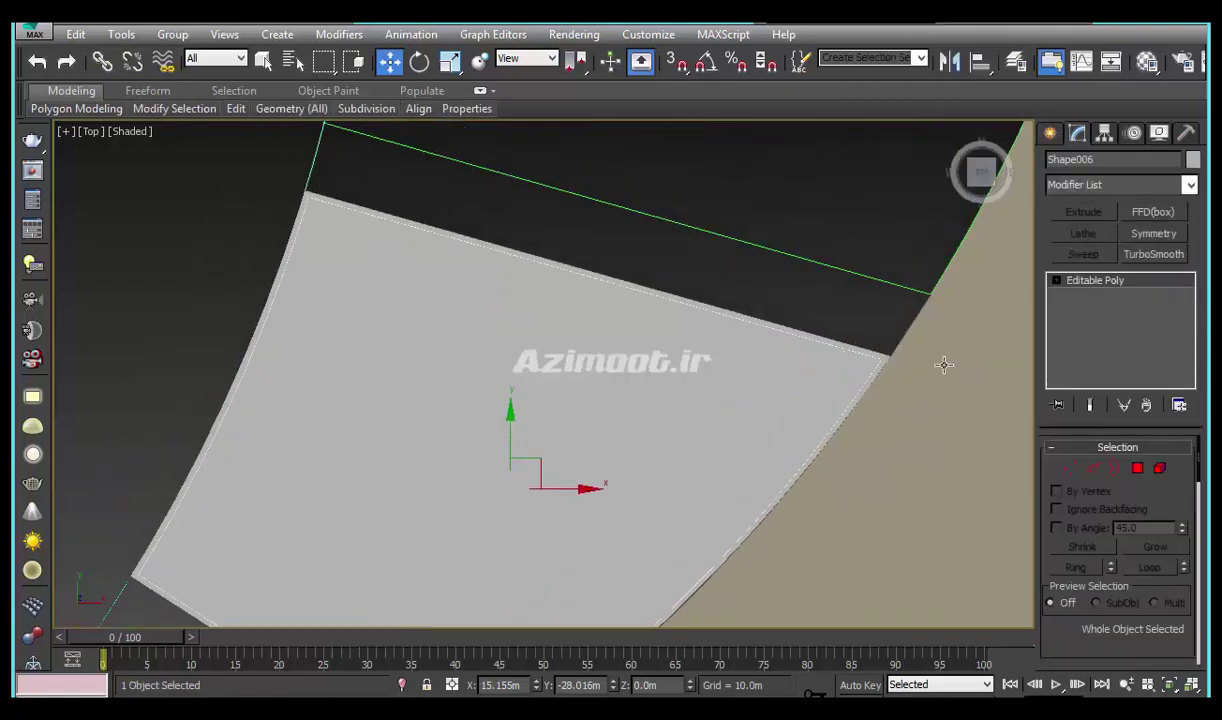
{"action": "left_click", "coordinate": [1193, 160]}
{"action": "left_click", "coordinate": [575, 337]}
{"action": "left_click", "coordinate": [705, 470]}
Shift the view and select the next plot's outline polyline
{"action": "scroll", "coordinate": [727, 357], "scroll_direction": "down", "scroll_amount": 5}
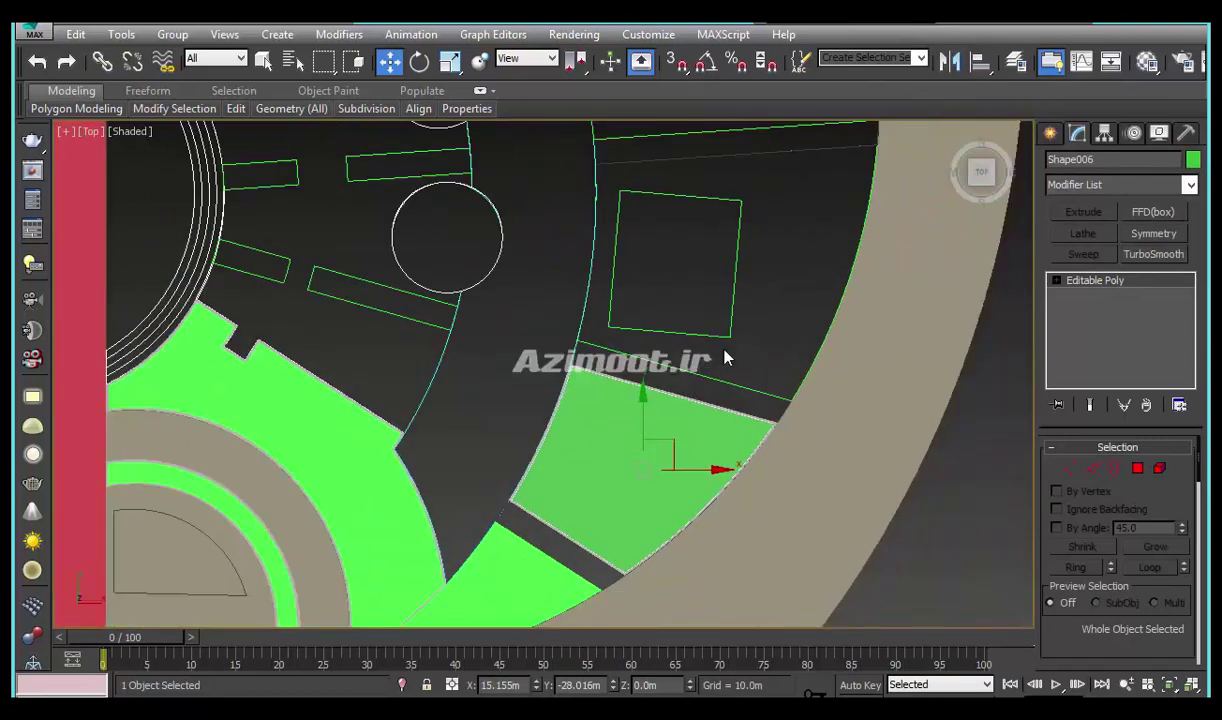
{"action": "middle_click_drag", "start_coordinate": [727, 357], "coordinate": [678, 567]}
{"action": "left_click", "coordinate": [678, 549]}
{"action": "scroll", "coordinate": [738, 520], "scroll_direction": "up", "scroll_amount": 2}
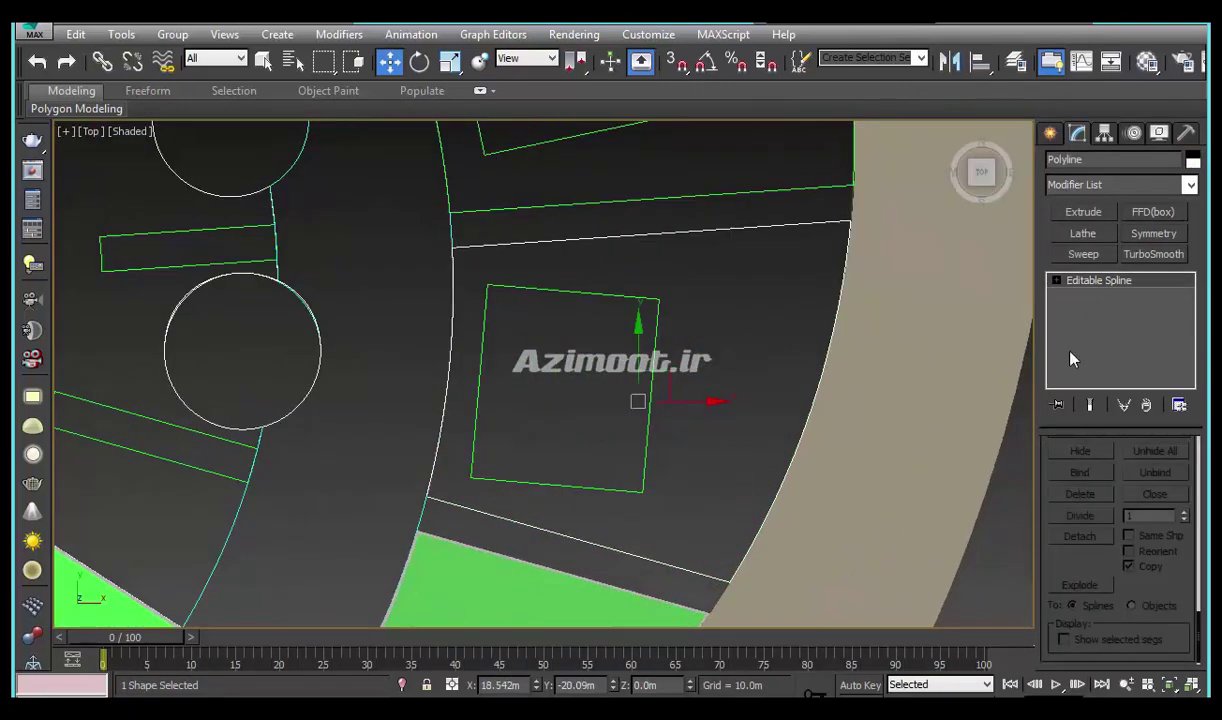
At Spline level, outline the next plot spline to form a curb border
{"action": "left_click", "coordinate": [1057, 282]}
{"action": "left_click", "coordinate": [1089, 325]}
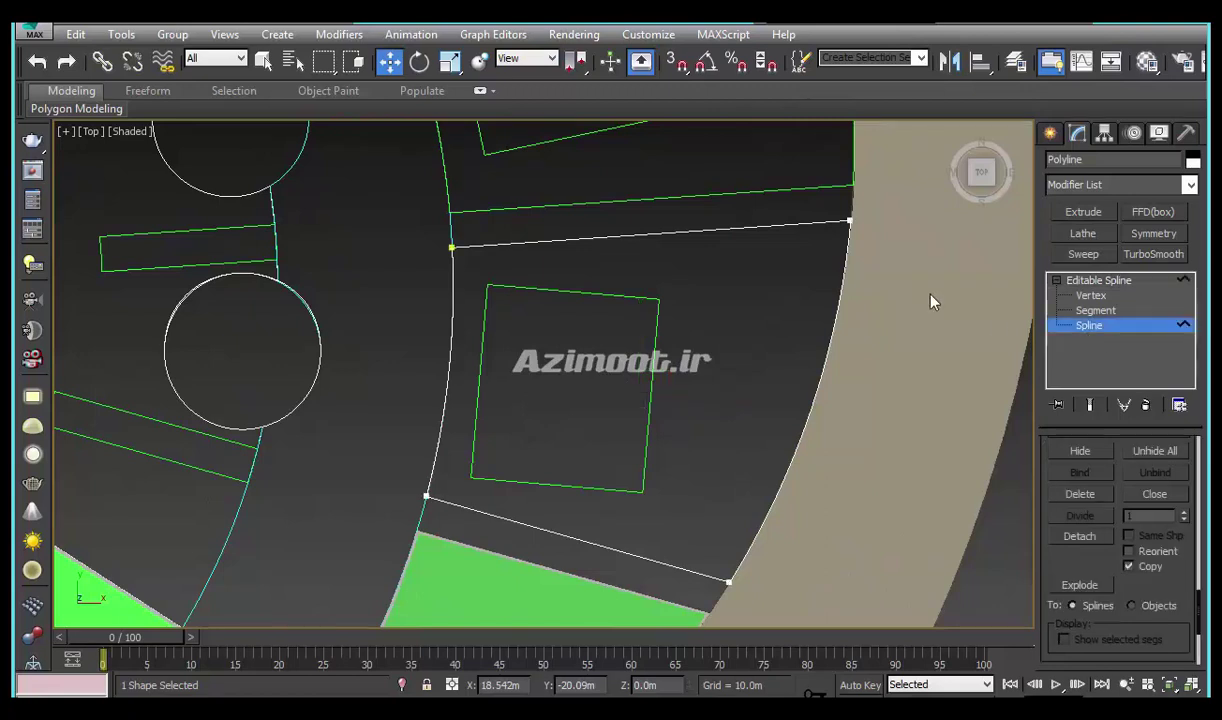
{"action": "left_click", "coordinate": [799, 224]}
{"action": "scroll", "coordinate": [1077, 558], "scroll_direction": "down", "scroll_amount": 2}
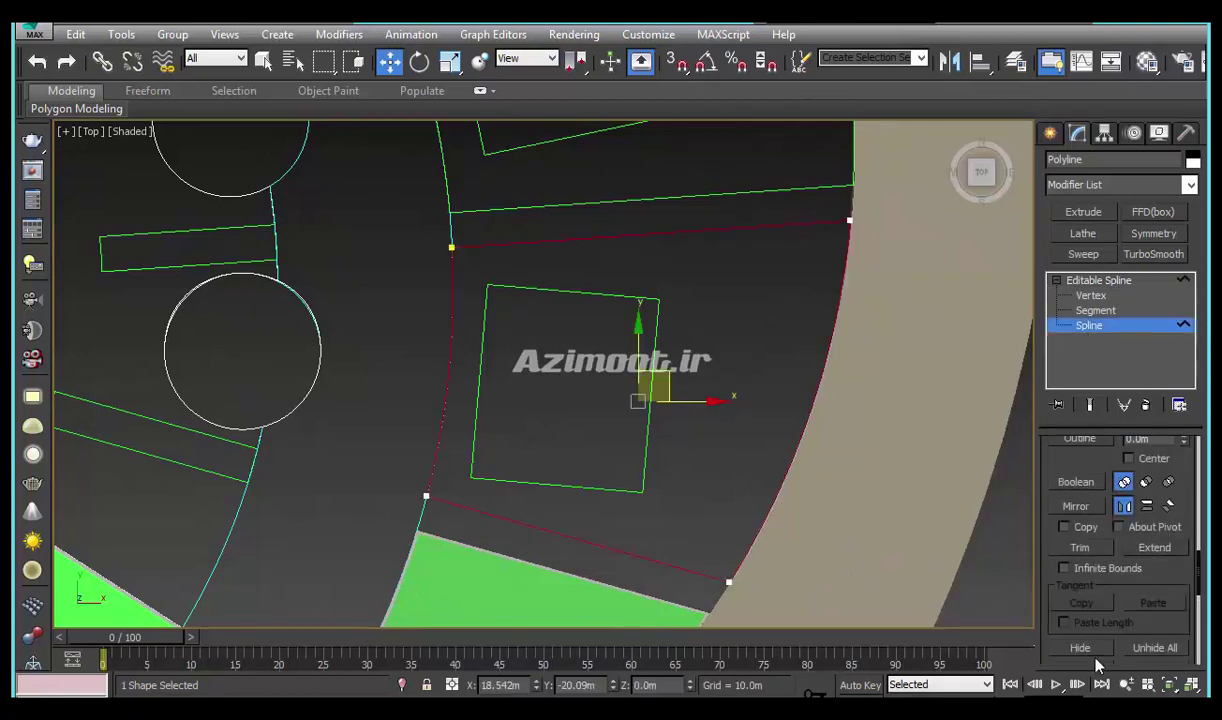
{"action": "scroll", "coordinate": [1060, 560], "scroll_direction": "down", "scroll_amount": 2}
{"action": "left_click", "coordinate": [1080, 459]}
{"action": "left_click_drag", "start_coordinate": [818, 395], "coordinate": [820, 384]}
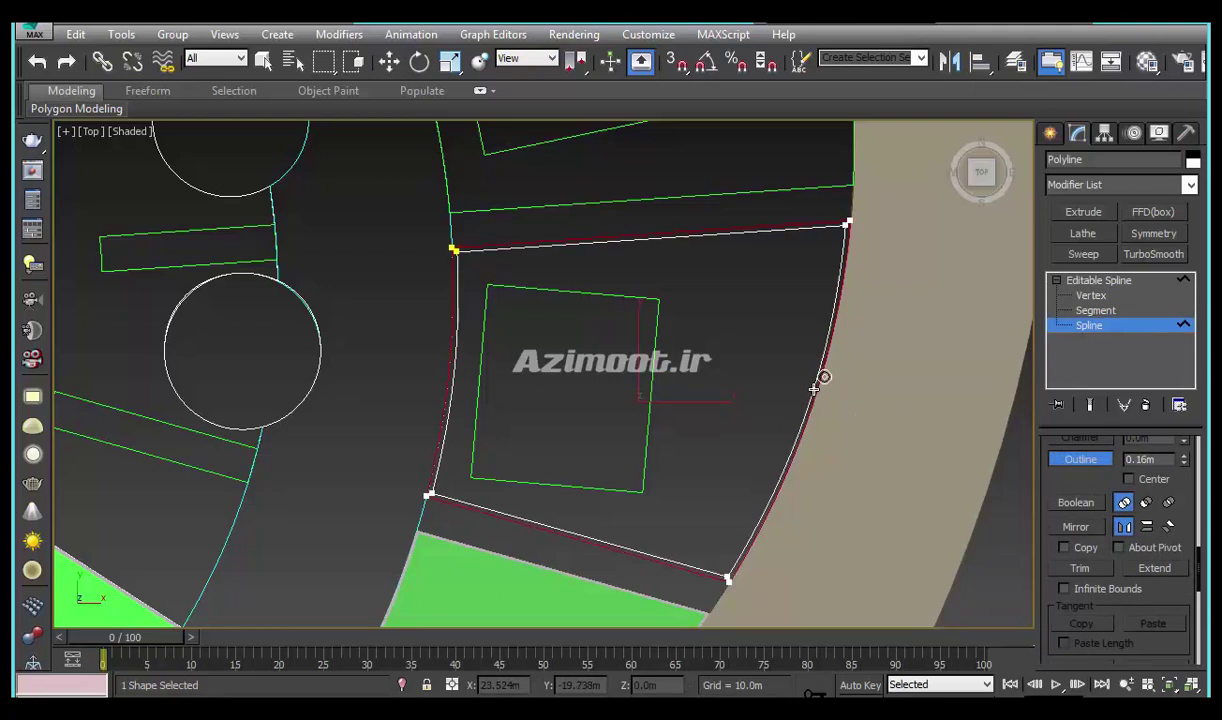
{"action": "right_click", "coordinate": [866, 406]}
Extrude the curb outline 0.2 m, colour it grey, and reselect the plot spline
{"action": "left_click", "coordinate": [1075, 212]}
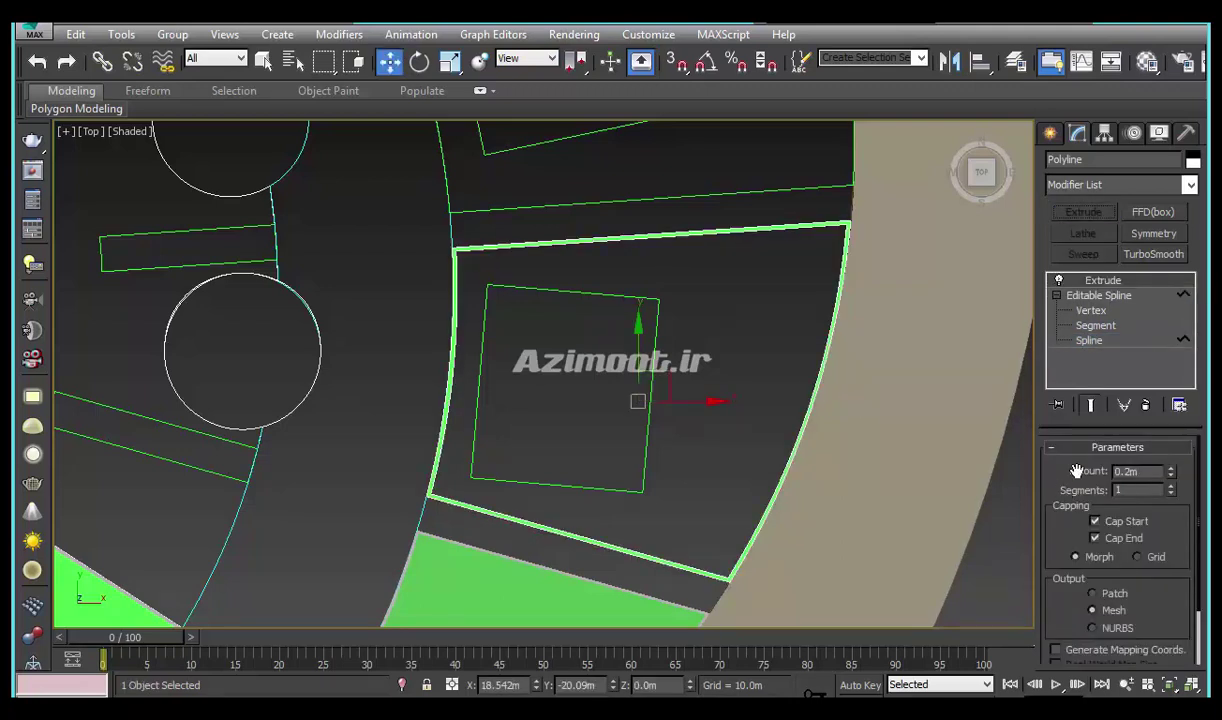
{"action": "left_click", "coordinate": [1193, 160]}
{"action": "left_click", "coordinate": [732, 410]}
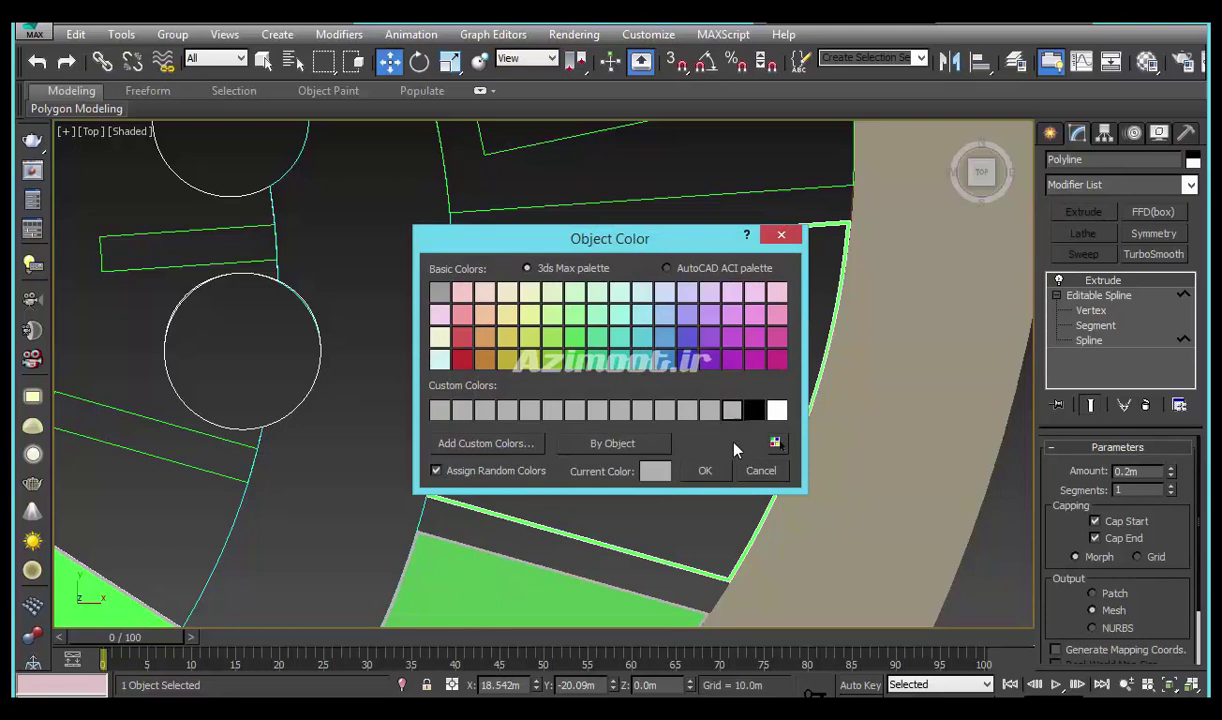
{"action": "key", "text": "Return"}
{"action": "middle_click_drag", "start_coordinate": [886, 575], "coordinate": [872, 593]}
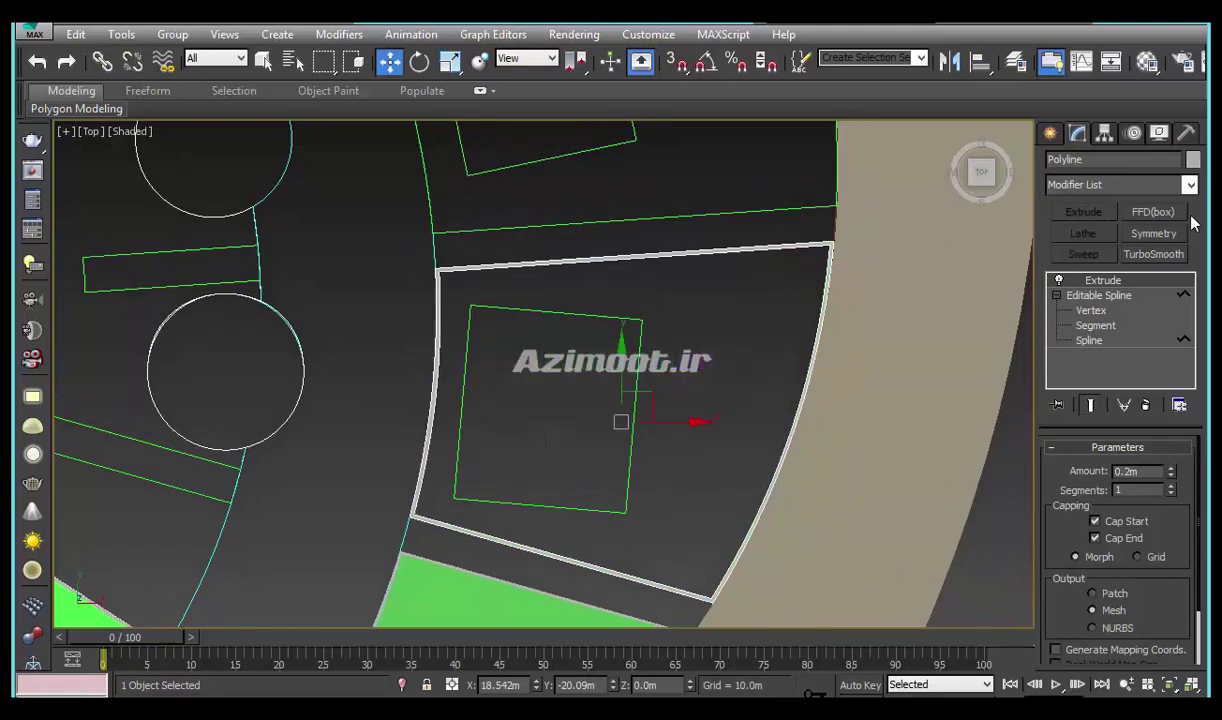
{"action": "left_click", "coordinate": [1083, 341]}
{"action": "left_click", "coordinate": [820, 337]}
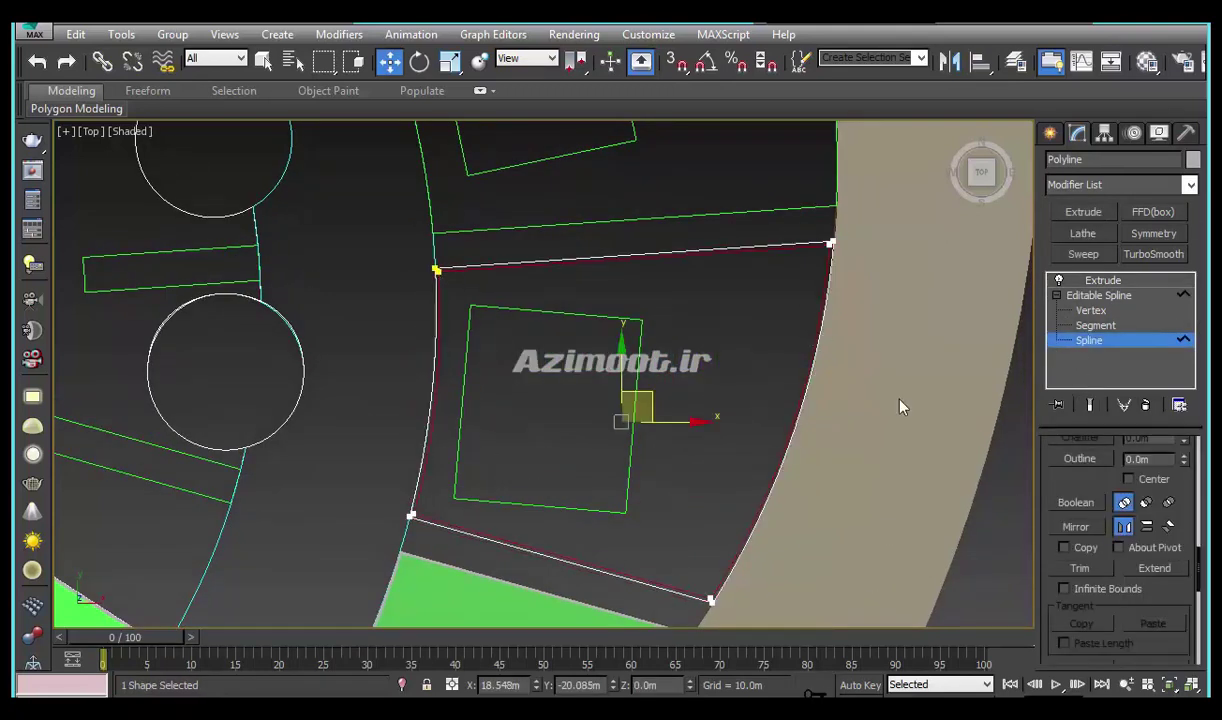
Detach a copy of the plot outline as Shape007
{"action": "scroll", "coordinate": [1095, 600], "scroll_direction": "up", "scroll_amount": 5}
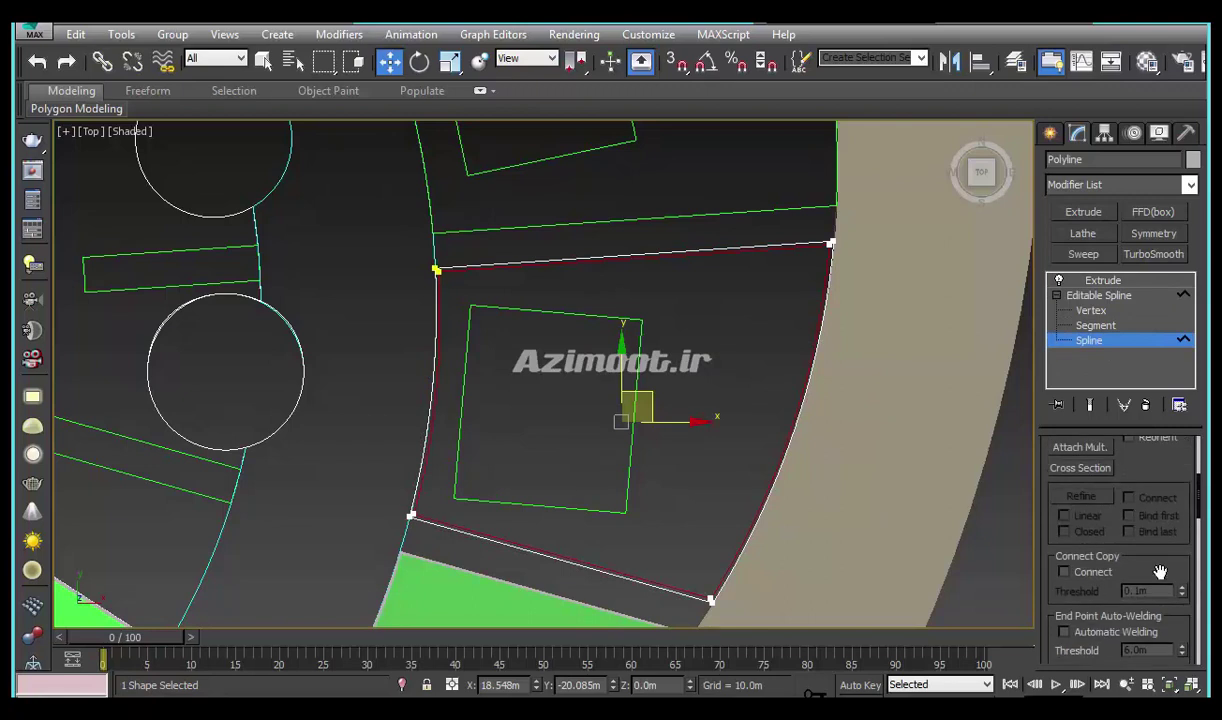
{"action": "scroll", "coordinate": [1120, 545], "scroll_direction": "down", "scroll_amount": 2}
{"action": "scroll", "coordinate": [1130, 545], "scroll_direction": "down", "scroll_amount": 5}
{"action": "scroll", "coordinate": [1140, 480], "scroll_direction": "down", "scroll_amount": 4}
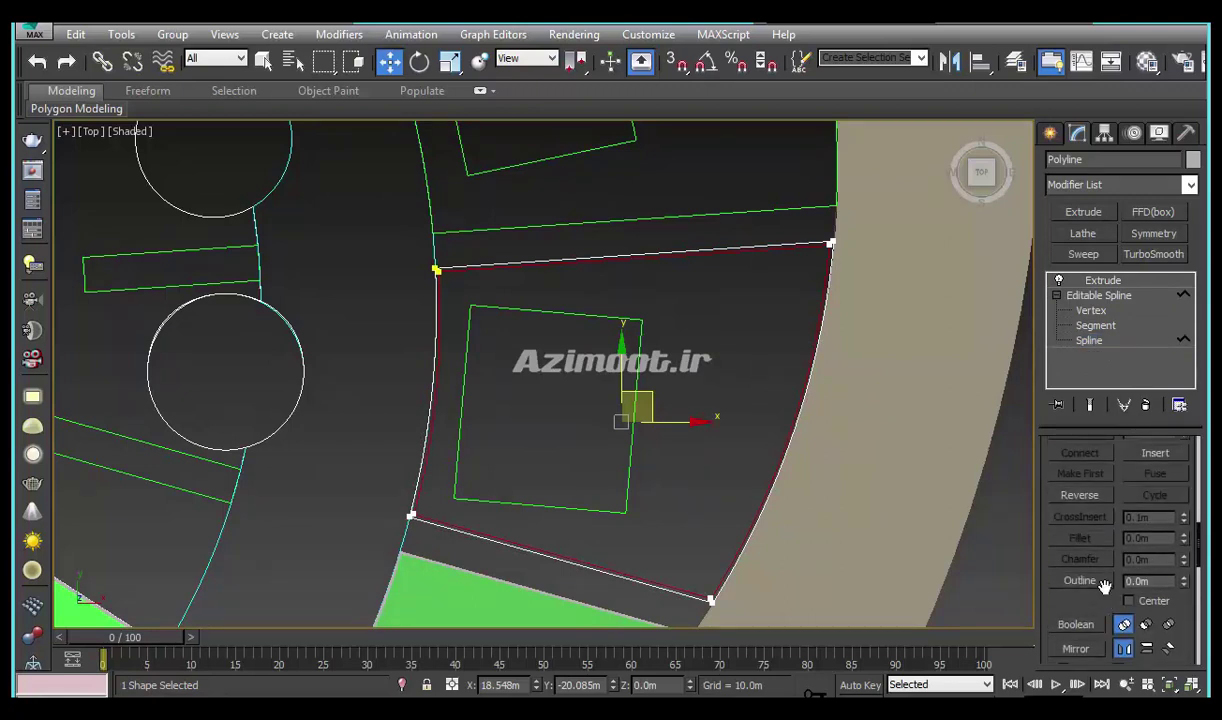
{"action": "scroll", "coordinate": [1100, 560], "scroll_direction": "down", "scroll_amount": 2}
{"action": "left_click", "coordinate": [1078, 458]}
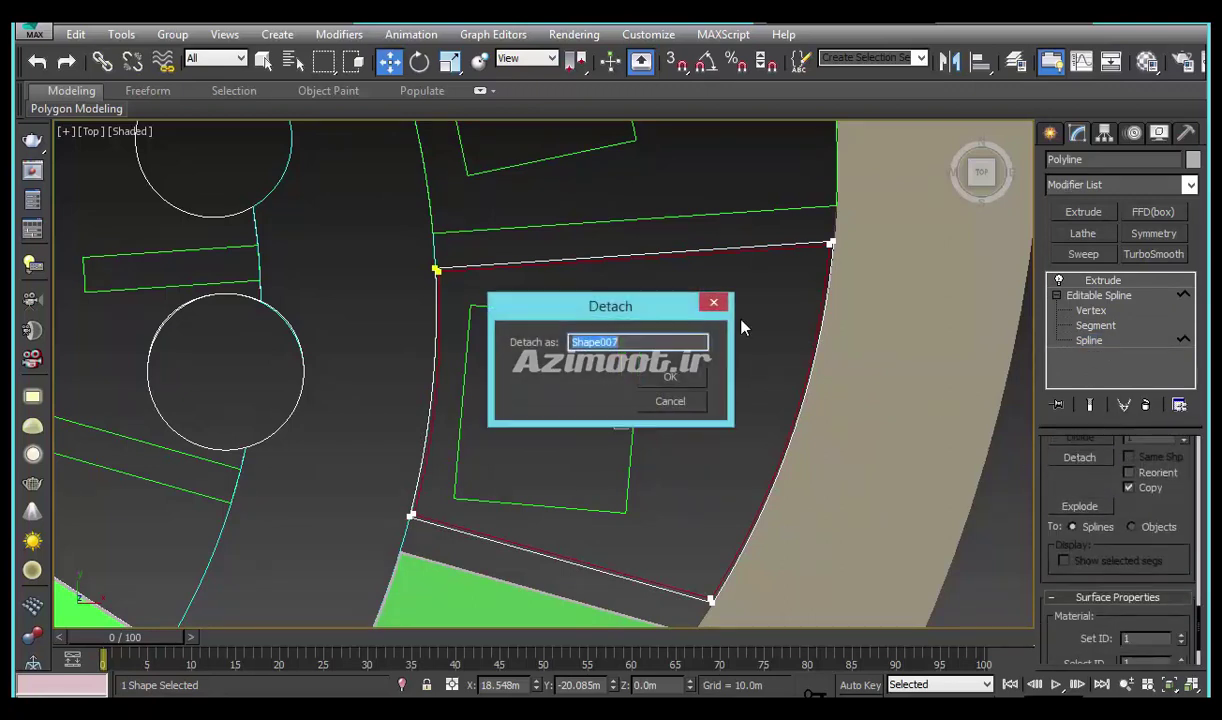
{"action": "left_click", "coordinate": [647, 381]}
Convert Shape007 to an Editable Poly surface and colour it green
{"action": "left_click", "coordinate": [1052, 134]}
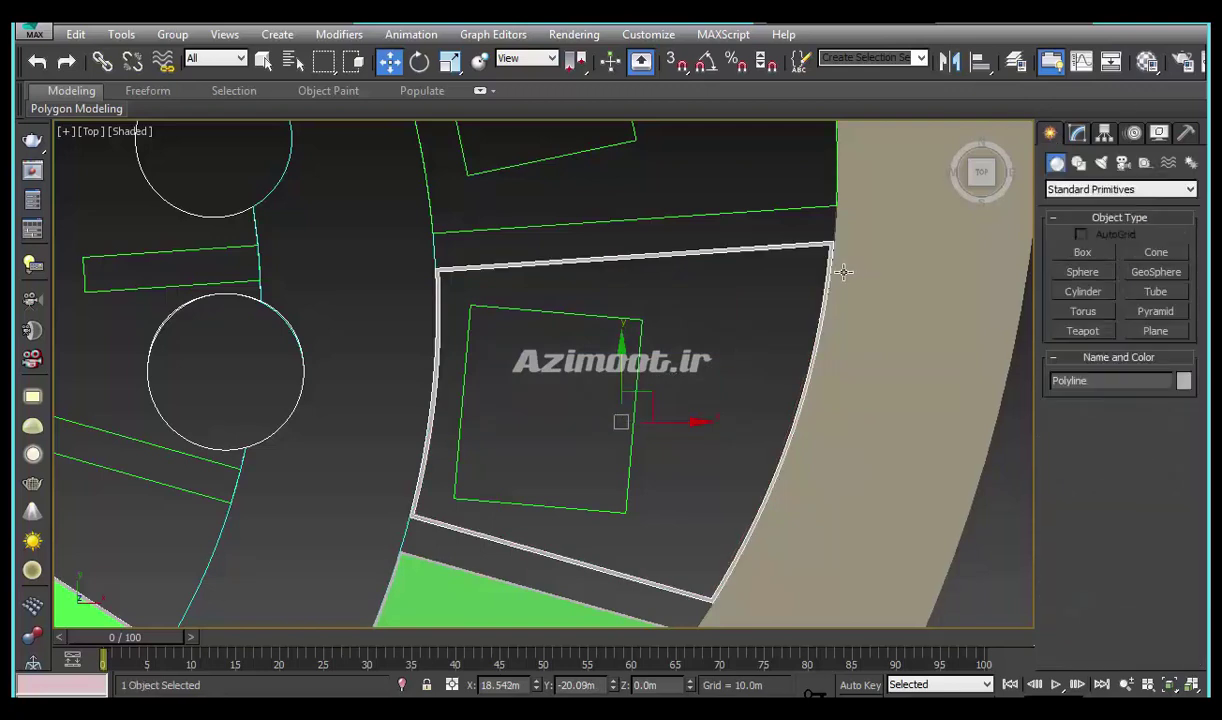
{"action": "right_click", "coordinate": [818, 245]}
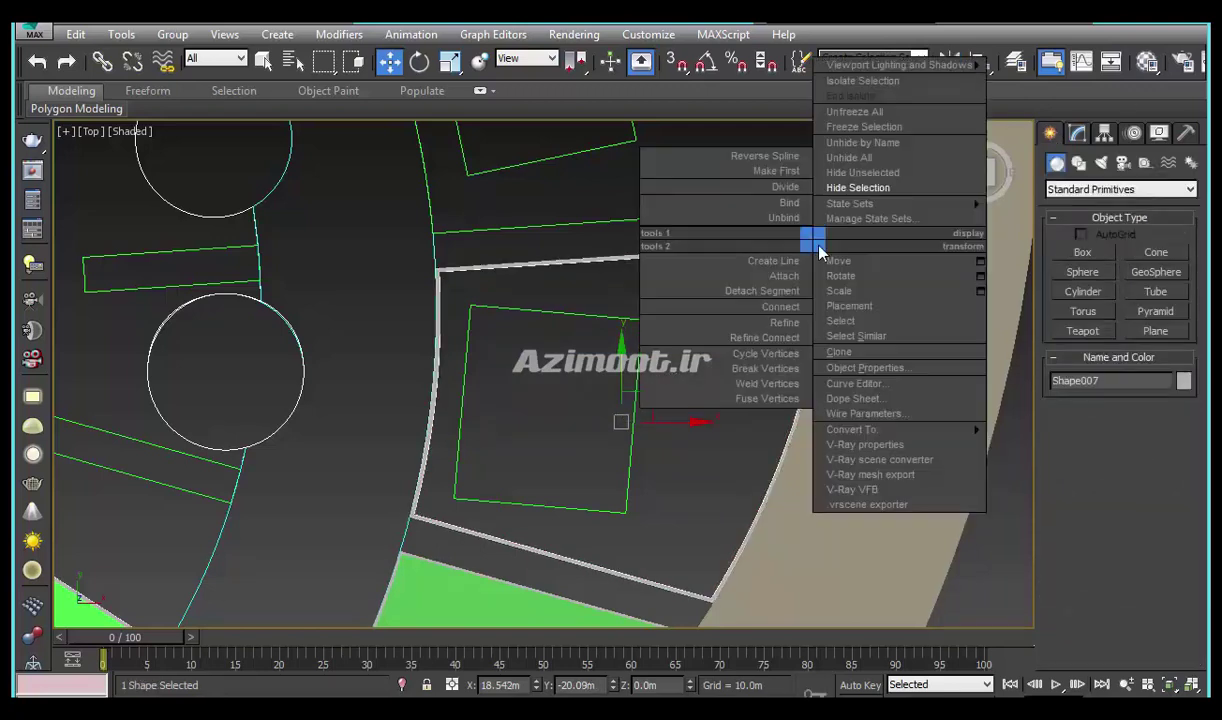
{"action": "left_click", "coordinate": [1030, 525]}
{"action": "scroll", "coordinate": [850, 320], "scroll_direction": "up", "scroll_amount": 2}
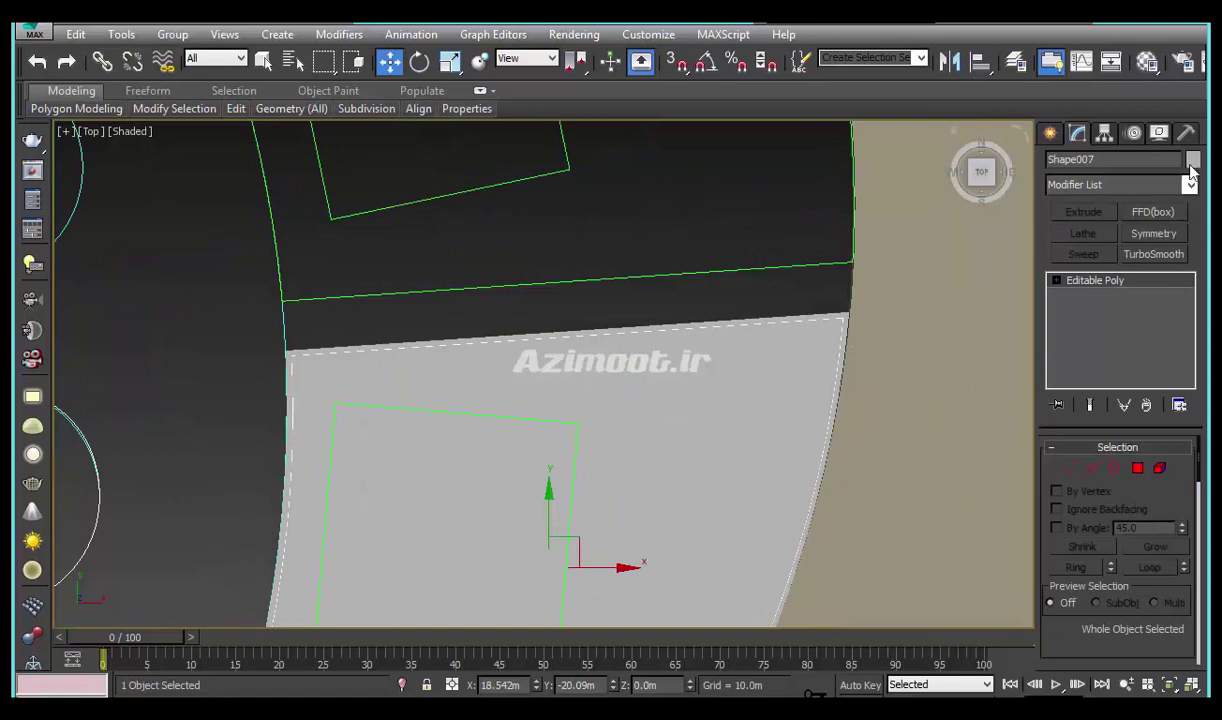
{"action": "left_click", "coordinate": [1192, 161]}
{"action": "left_click", "coordinate": [575, 360]}
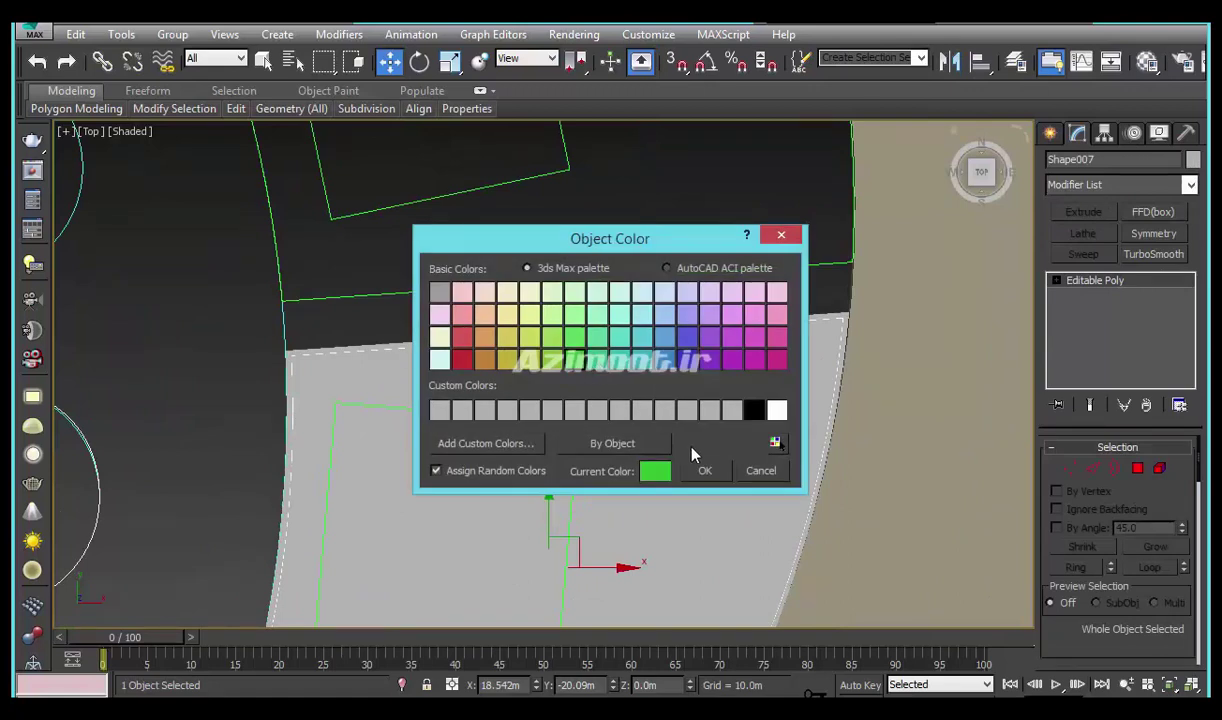
{"action": "left_click", "coordinate": [705, 470]}
Select the strip outline above the green plot
{"action": "mouse_move", "coordinate": [740, 313]}
{"action": "middle_mouse_down"}
{"action": "mouse_move", "coordinate": [739, 513]}
{"action": "mouse_move", "coordinate": [813, 600]}
{"action": "mouse_move", "coordinate": [882, 512]}
{"action": "middle_mouse_up"}
{"action": "left_click", "coordinate": [752, 512]}
{"action": "left_click", "coordinate": [750, 498]}
{"action": "scroll", "coordinate": [760, 572], "scroll_direction": "down", "scroll_amount": 2}
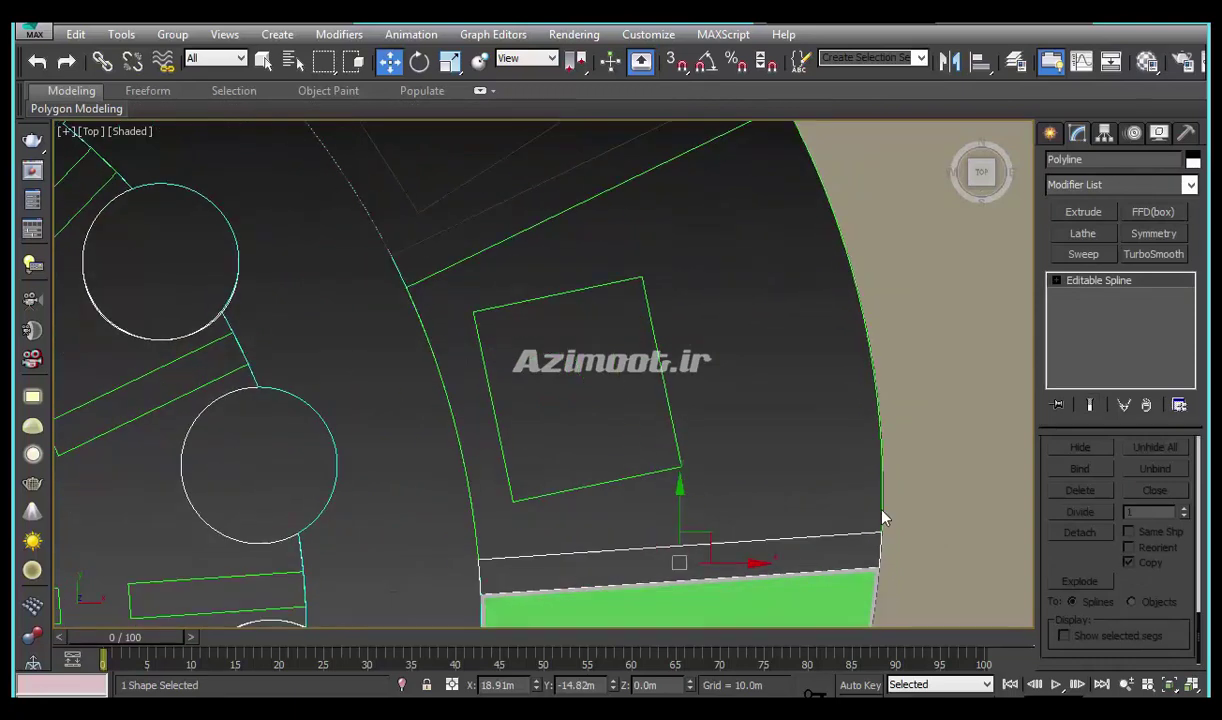
Extrude the selected thin strip by -0.01 m
{"action": "left_click", "coordinate": [1080, 213]}
{"action": "left_click", "coordinate": [1158, 472]}
{"action": "type", "text": "0."}
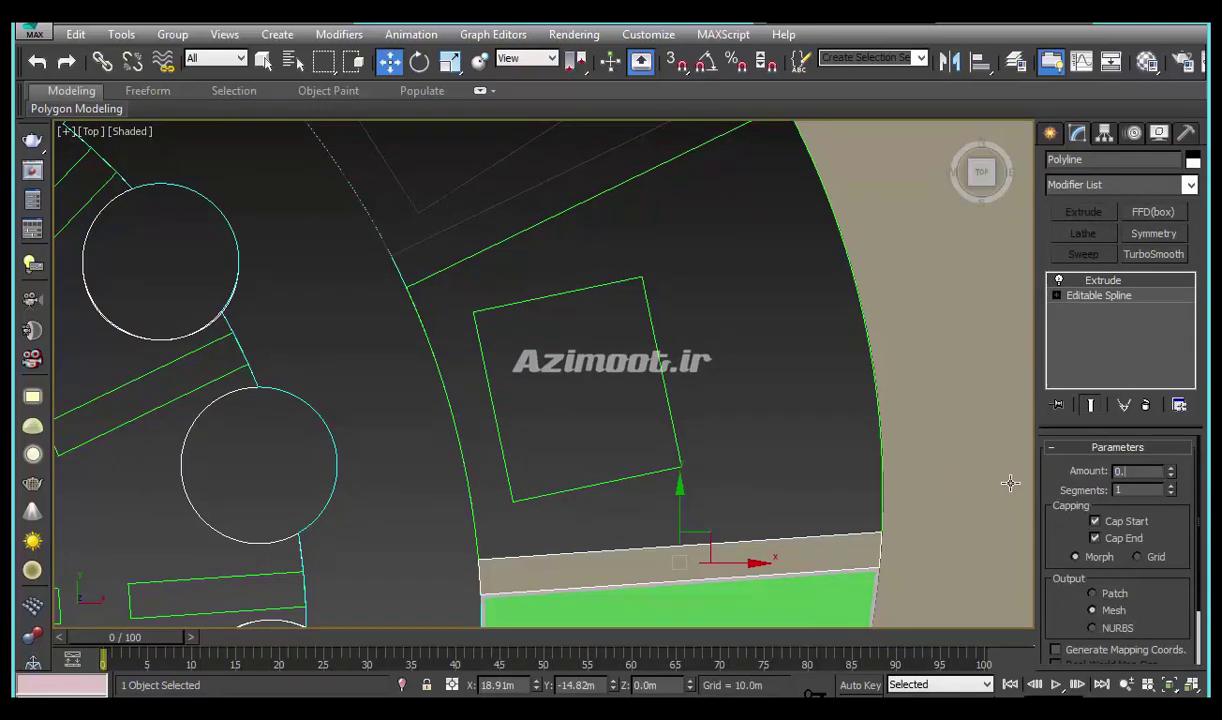
{"action": "type", "text": "01"}
{"action": "key", "text": "Return"}
Extrude the upper strip outline, then undo that extrusion
{"action": "middle_click_drag", "start_coordinate": [862, 464], "coordinate": [878, 492]}
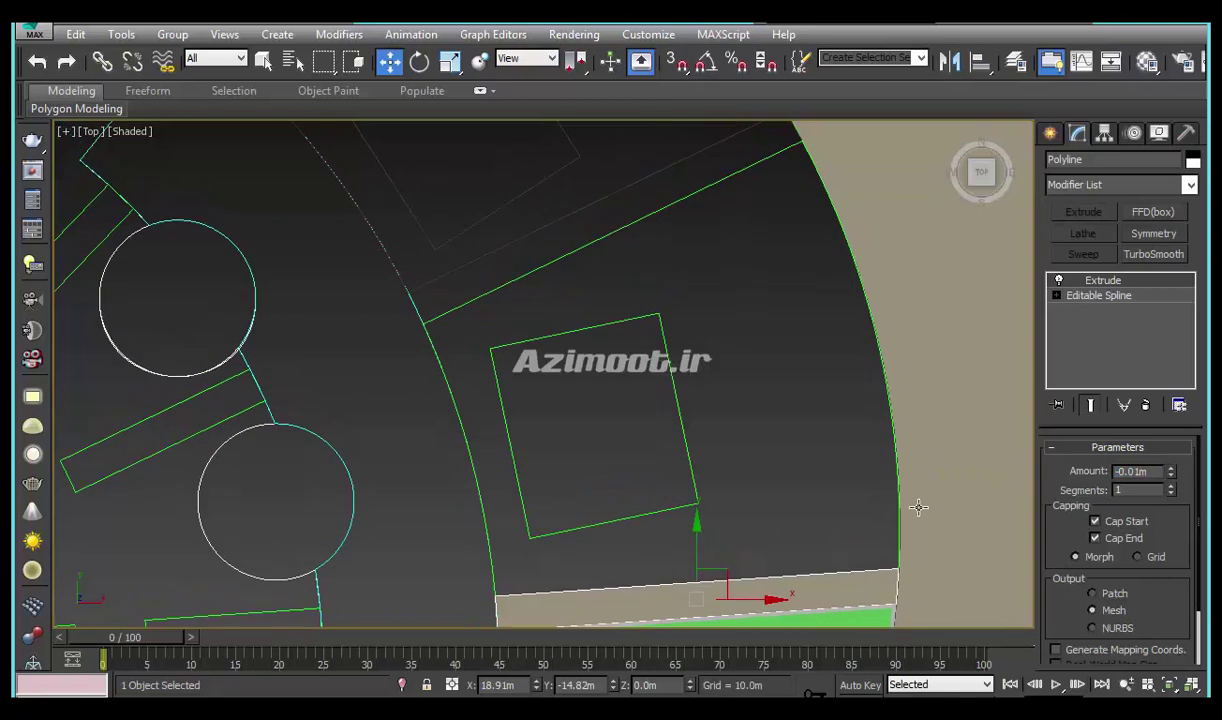
{"action": "left_click", "coordinate": [751, 163]}
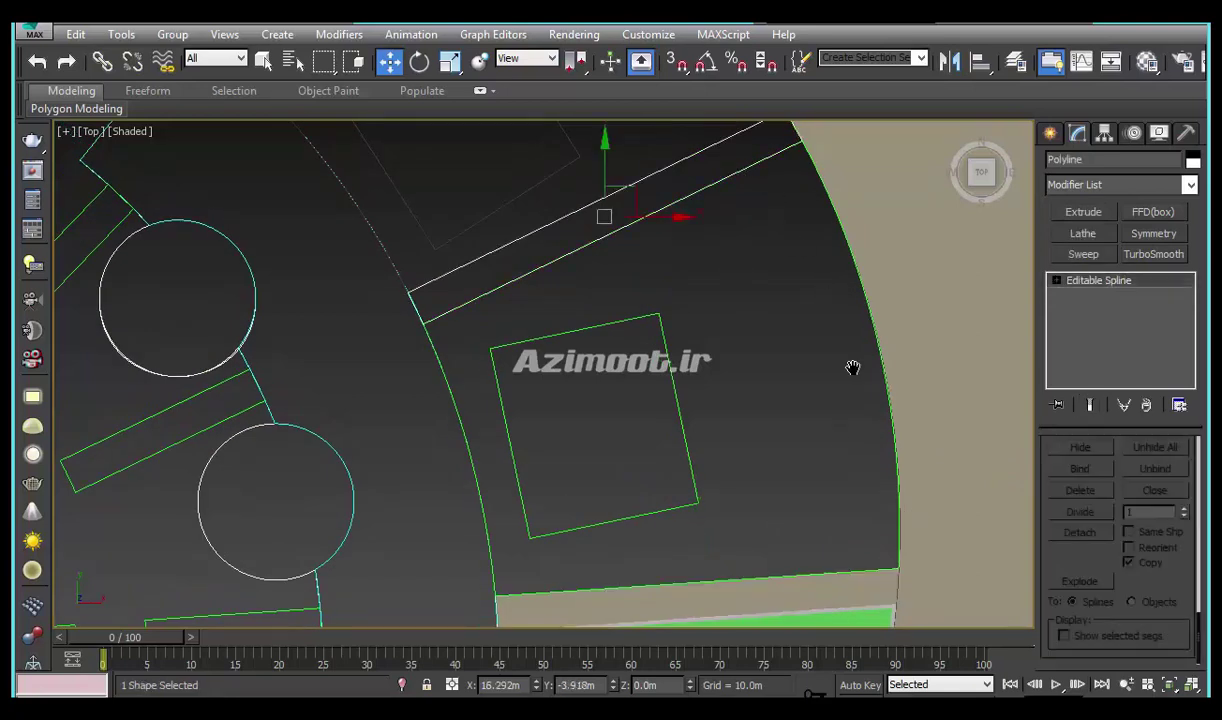
{"action": "middle_click_drag", "start_coordinate": [854, 366], "coordinate": [874, 446]}
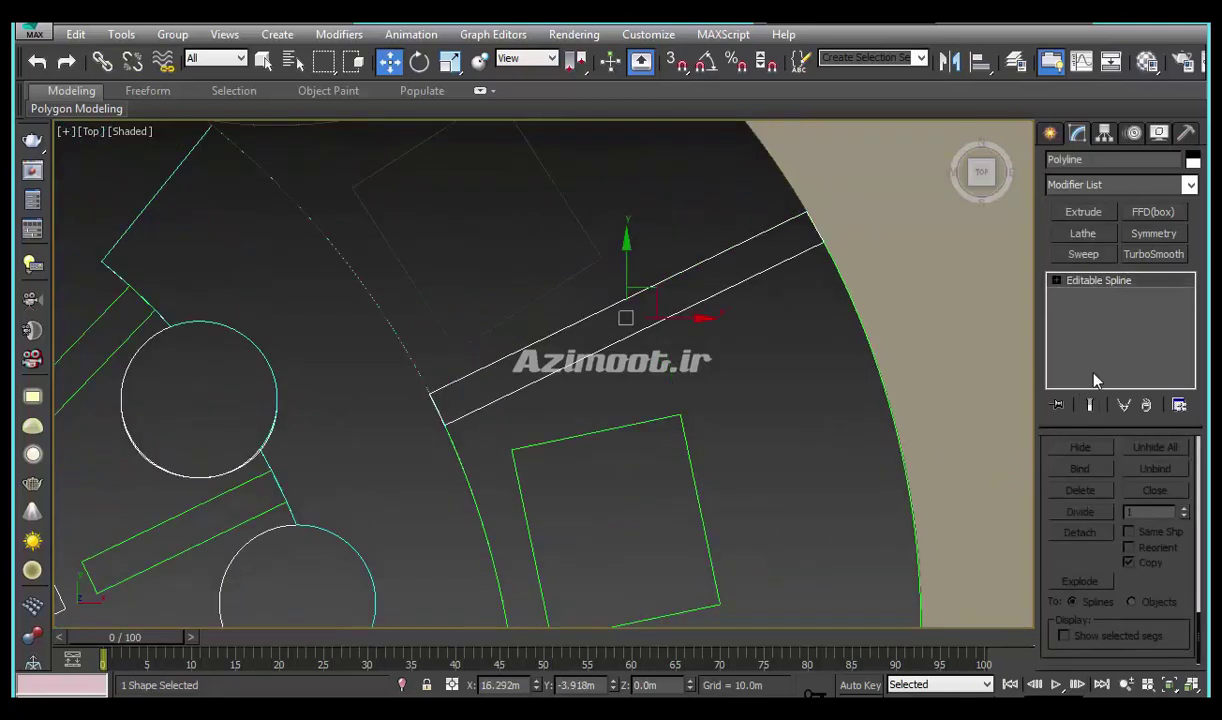
{"action": "left_click", "coordinate": [1083, 212]}
{"action": "scroll", "coordinate": [737, 391], "scroll_direction": "up", "scroll_amount": 5}
{"action": "scroll", "coordinate": [727, 470], "scroll_direction": "down", "scroll_amount": 6}
{"action": "scroll", "coordinate": [715, 362], "scroll_direction": "up", "scroll_amount": 2}
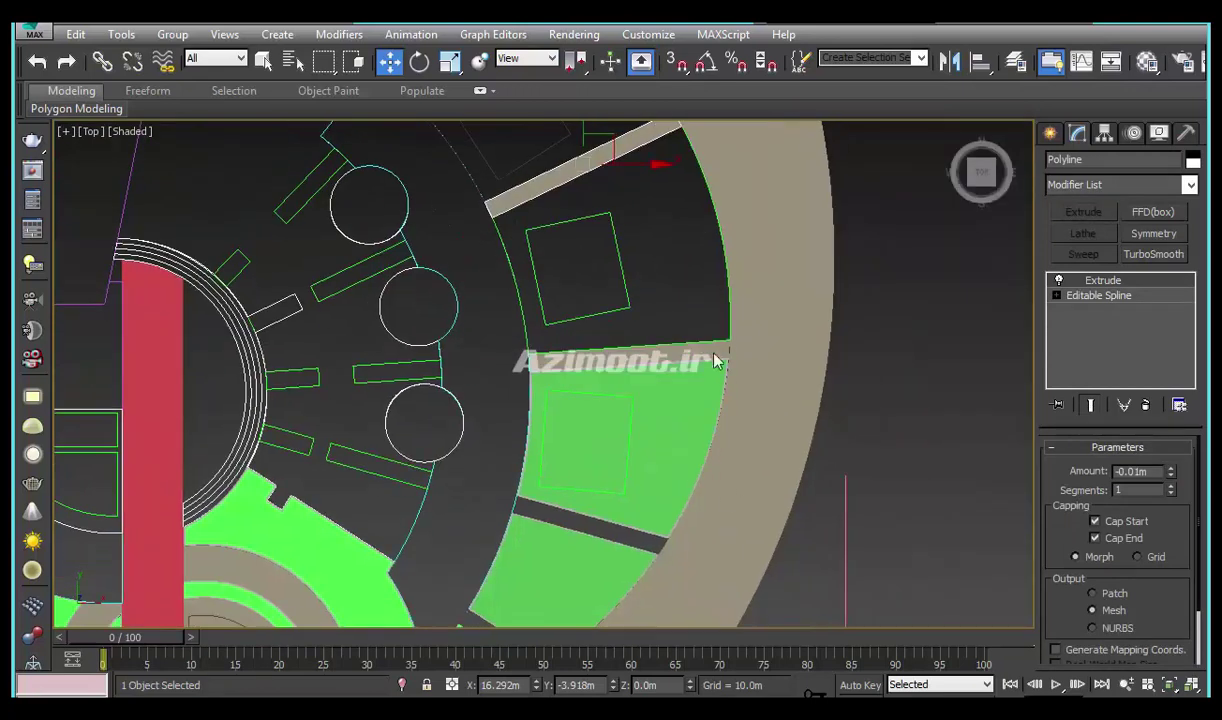
{"action": "scroll", "coordinate": [715, 362], "scroll_direction": "up", "scroll_amount": 2}
{"action": "scroll", "coordinate": [753, 390], "scroll_direction": "up", "scroll_amount": 2}
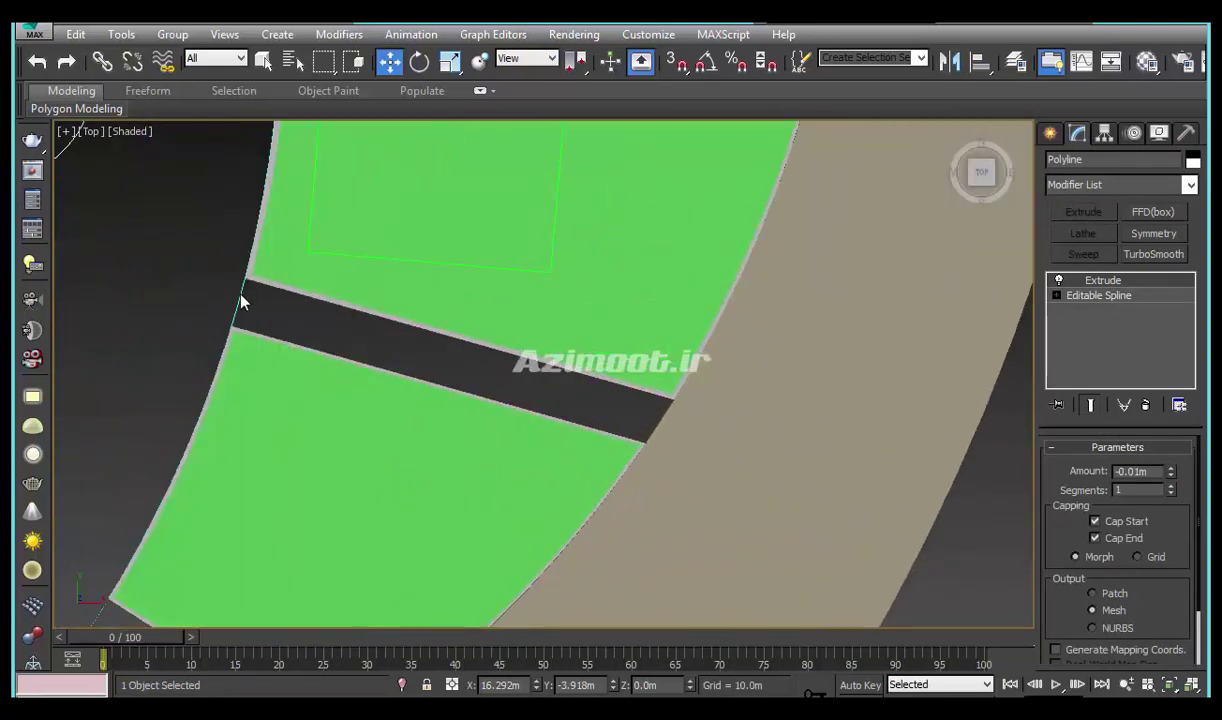
{"action": "key", "text": "ctrl+z"}
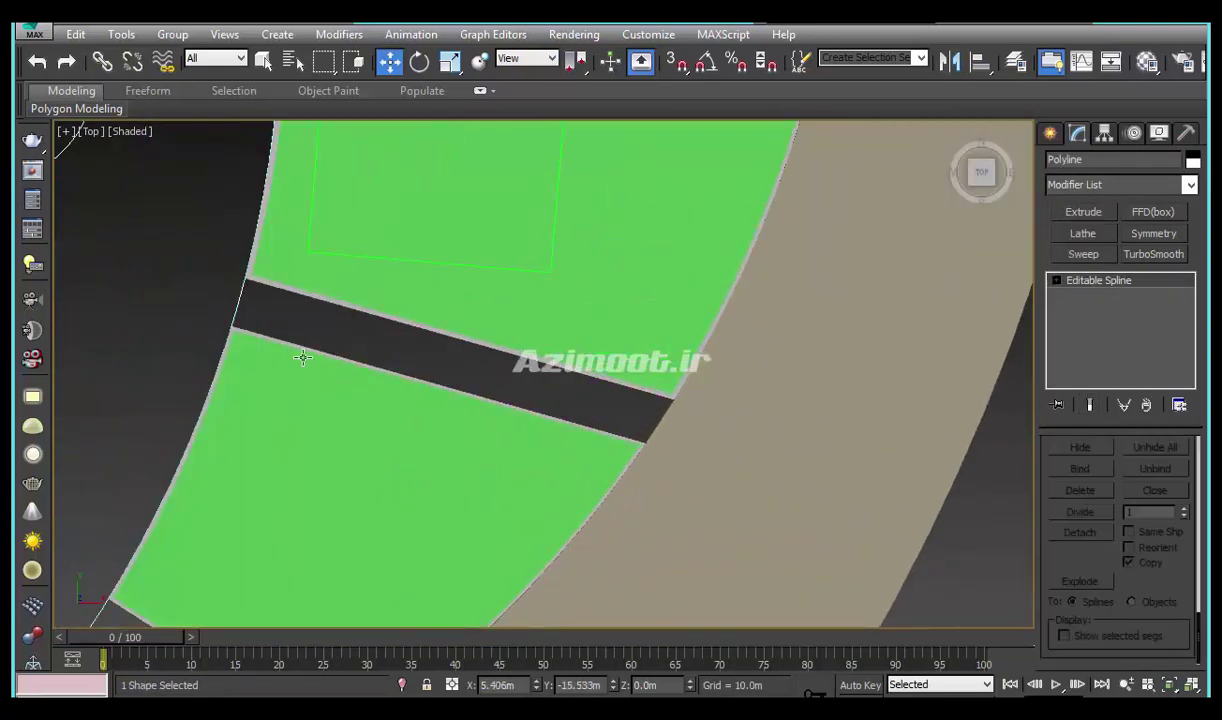
Extrude the strips between the green plots into 0.2 m slabs
{"action": "left_click", "coordinate": [304, 348]}
{"action": "left_click", "coordinate": [304, 348]}
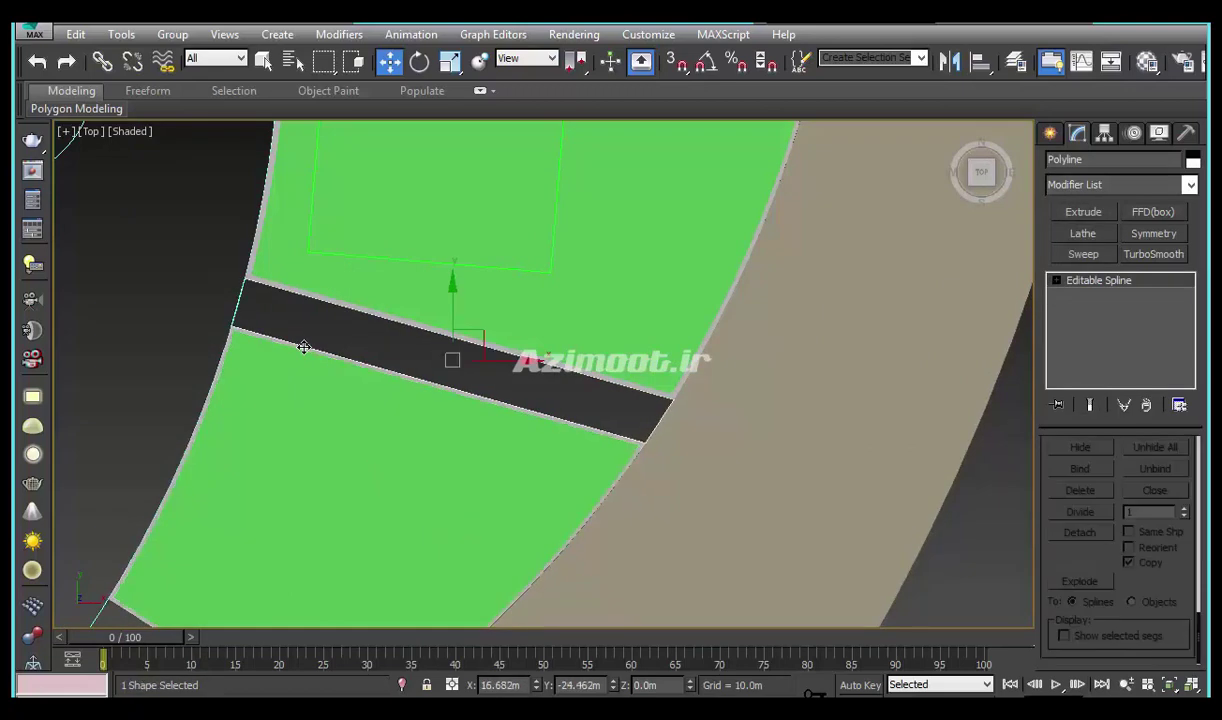
{"action": "left_click", "coordinate": [1083, 211]}
{"action": "middle_click_drag", "start_coordinate": [832, 374], "coordinate": [881, 180]}
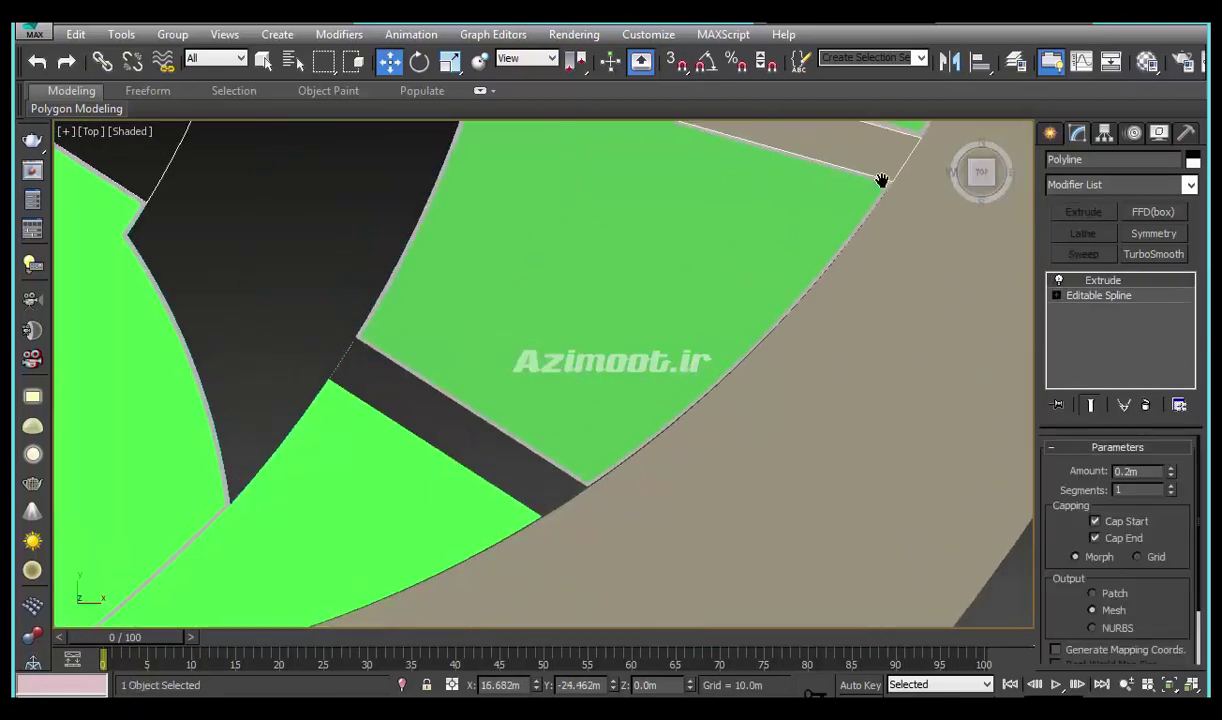
{"action": "left_click", "coordinate": [475, 400]}
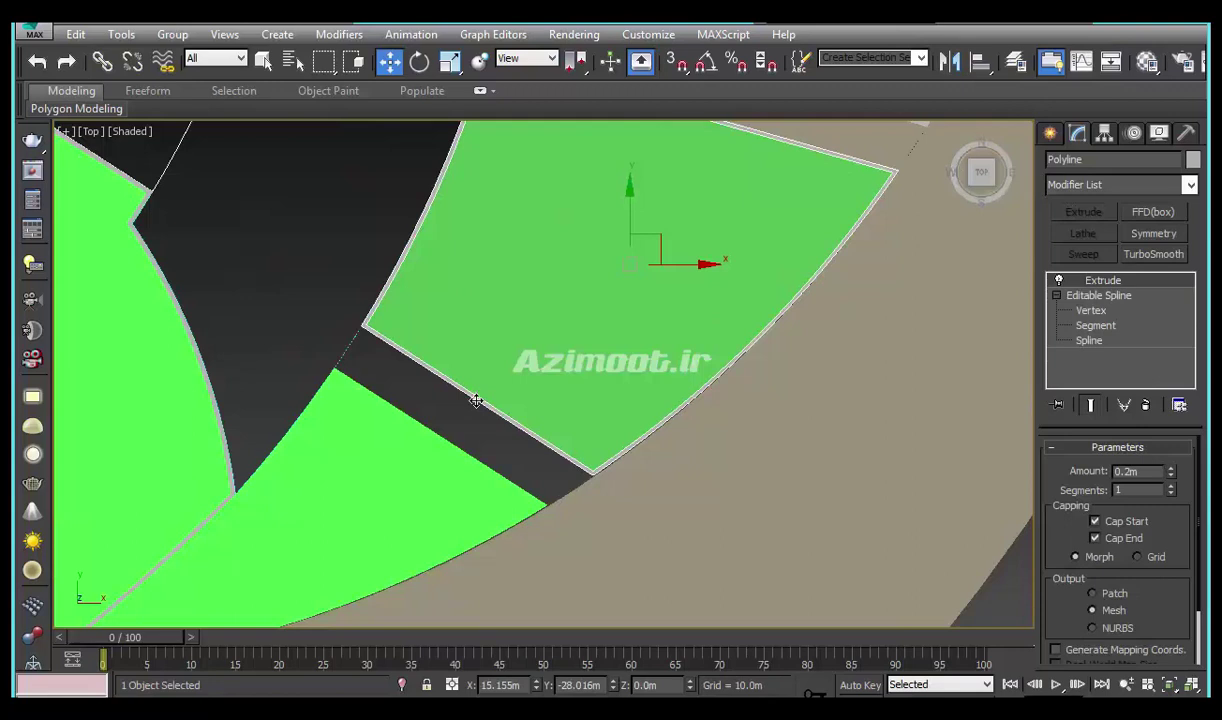
{"action": "left_click", "coordinate": [476, 400]}
{"action": "left_click", "coordinate": [1083, 211]}
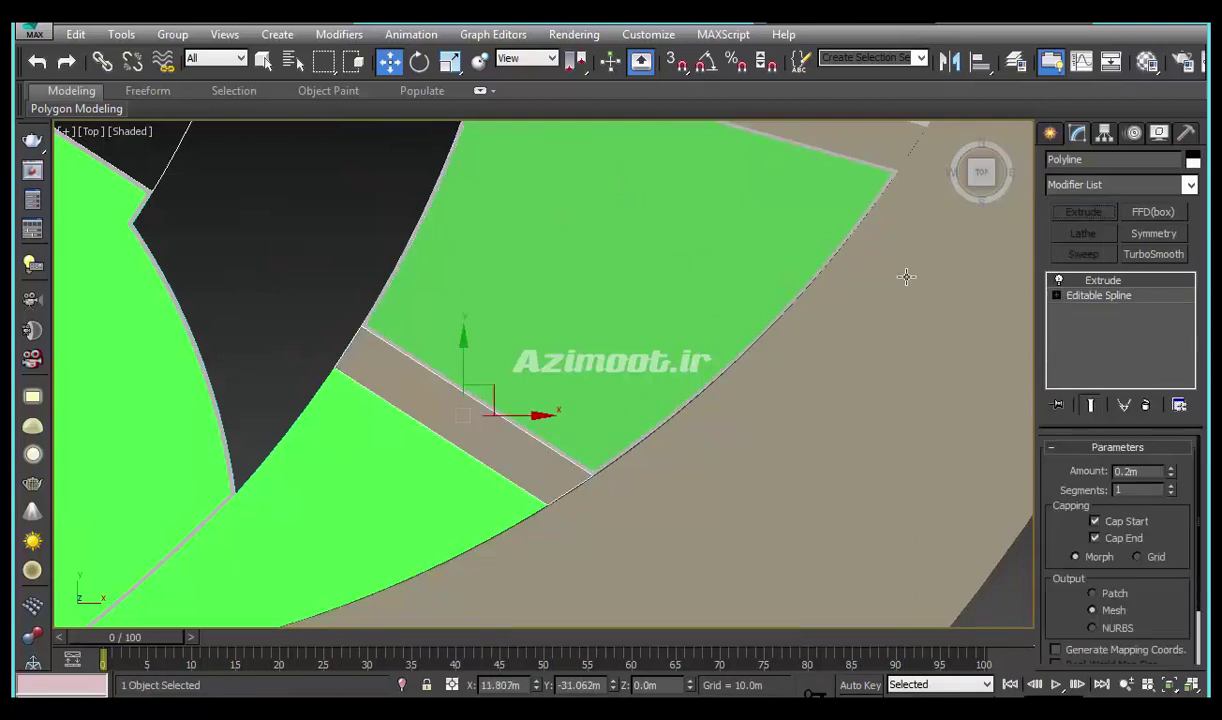
{"action": "scroll", "coordinate": [740, 540], "scroll_direction": "down", "scroll_amount": 3}
{"action": "middle_click_drag", "start_coordinate": [742, 541], "coordinate": [882, 521]}
{"action": "scroll", "coordinate": [882, 521], "scroll_direction": "down", "scroll_amount": 2}
{"action": "middle_click_drag", "start_coordinate": [809, 339], "coordinate": [809, 407]}
{"action": "scroll", "coordinate": [548, 328], "scroll_direction": "up", "scroll_amount": 2}
Extrude a small rectangle outline in the plaza into a slab
{"action": "scroll", "coordinate": [548, 328], "scroll_direction": "up", "scroll_amount": 2}
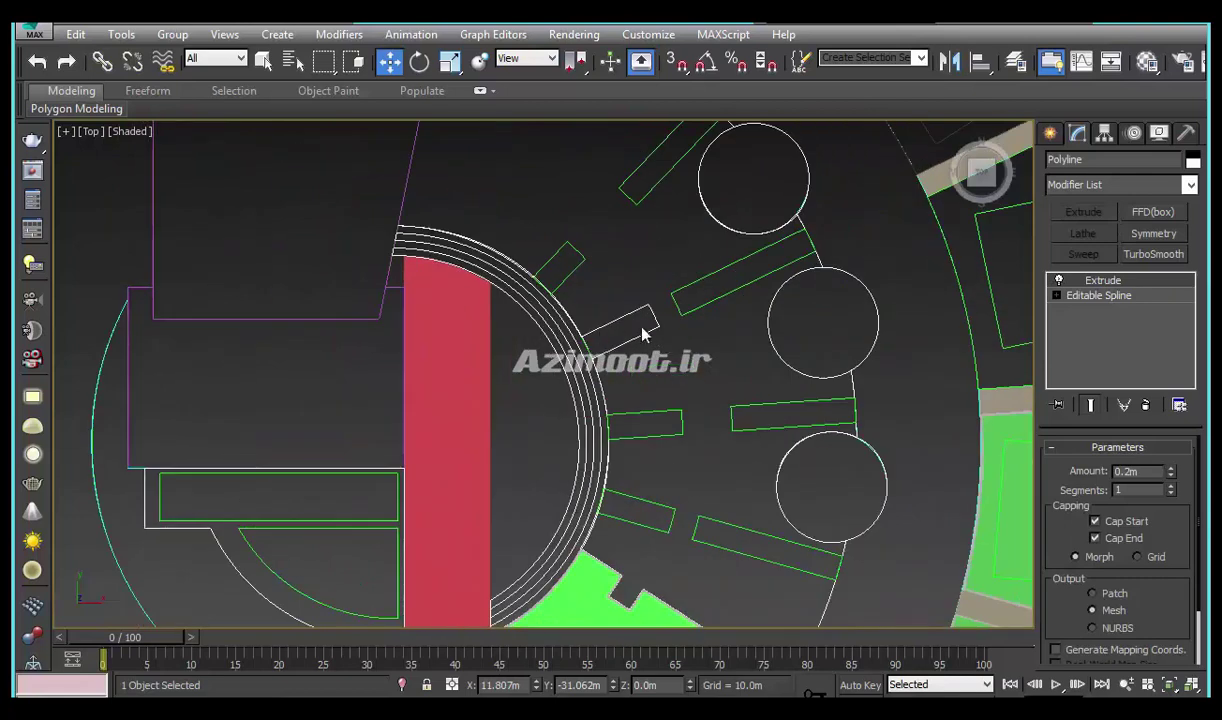
{"action": "left_click", "coordinate": [680, 305]}
{"action": "mouse_move", "coordinate": [680, 305]}
{"action": "middle_mouse_down"}
{"action": "mouse_move", "coordinate": [692, 355]}
{"action": "mouse_move", "coordinate": [785, 384]}
{"action": "middle_mouse_up"}
{"action": "left_click", "coordinate": [1093, 212]}
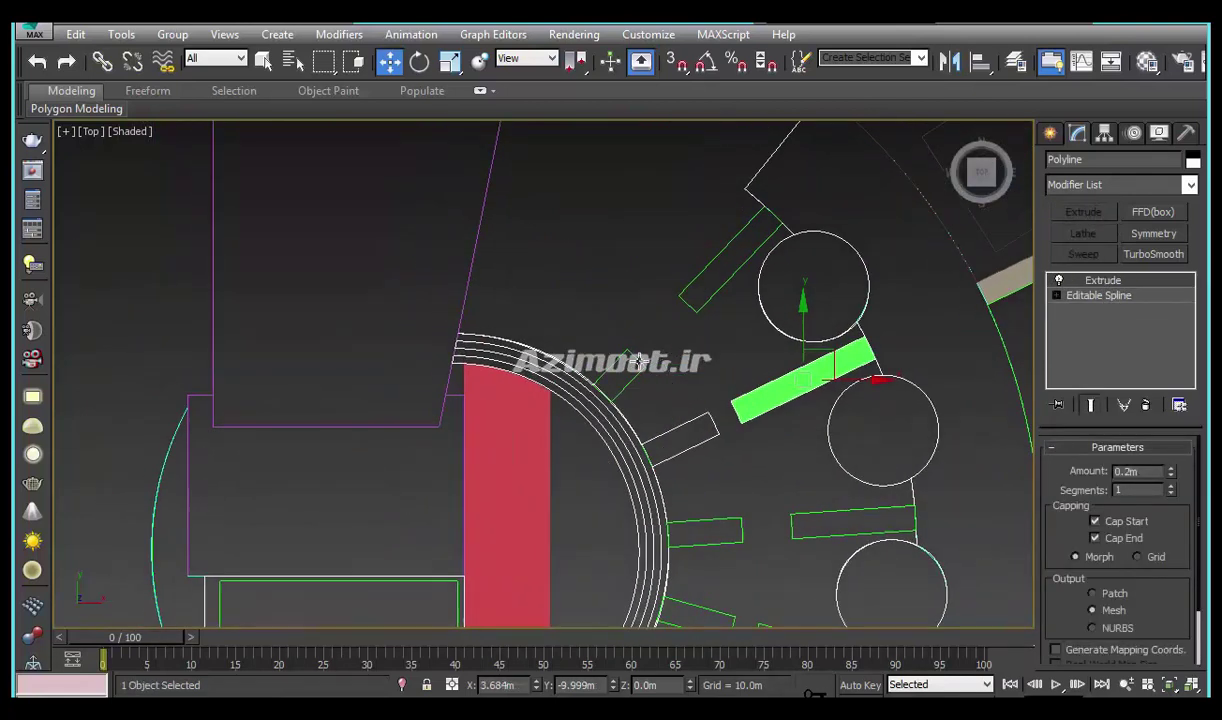
{"action": "left_click", "coordinate": [1082, 213]}
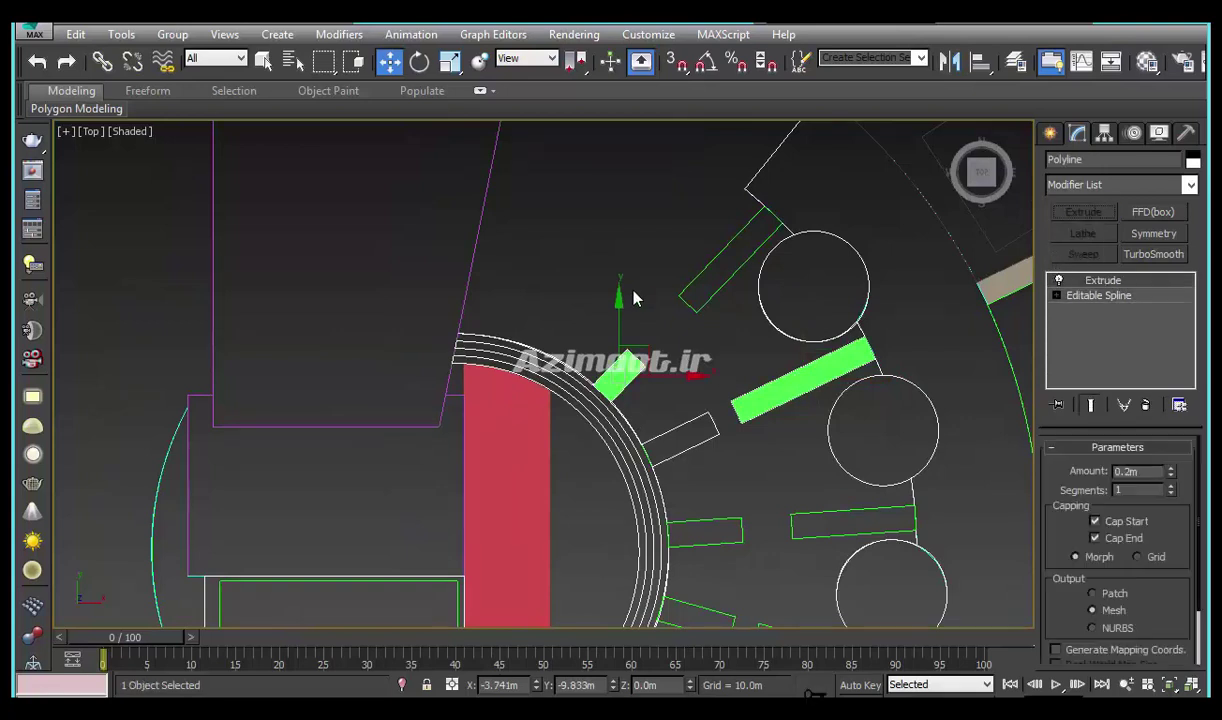
Select the six planter rectangles together and extrude them 0.2 m
{"action": "left_click", "coordinate": [728, 278]}
{"action": "middle_click_drag", "start_coordinate": [770, 457], "coordinate": [670, 320]}
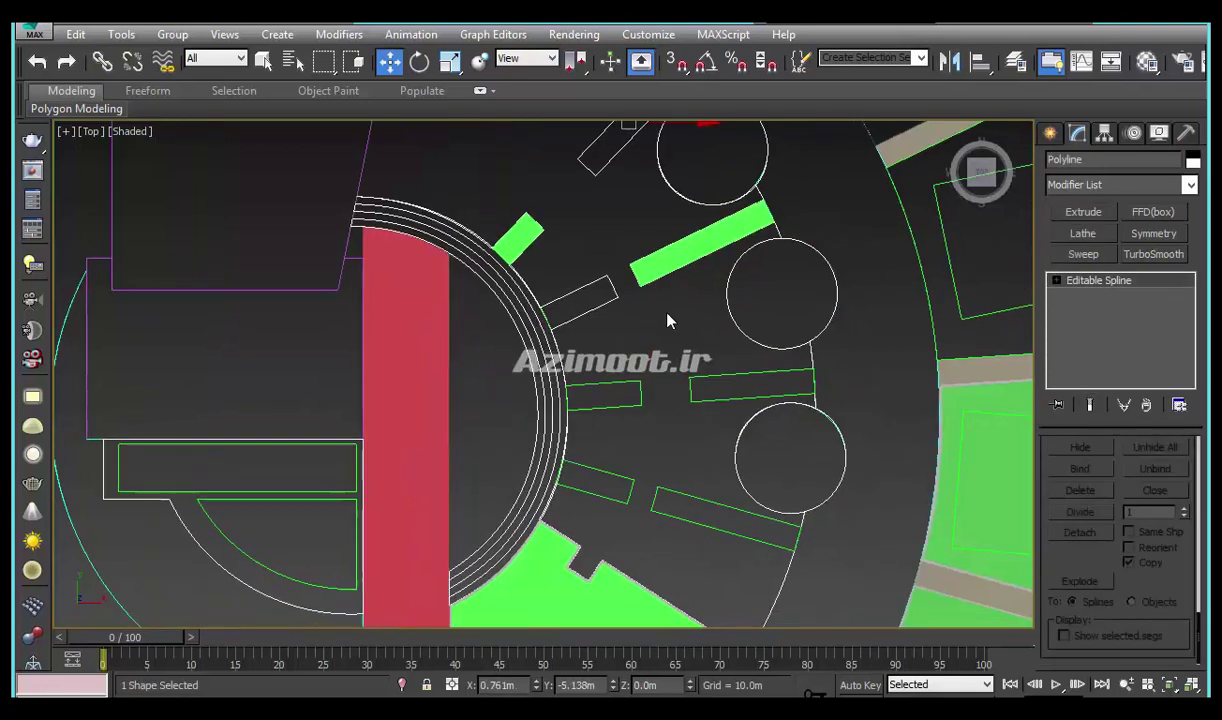
{"action": "left_click", "coordinate": [580, 299], "text": "ctrl"}
{"action": "left_click", "coordinate": [625, 402], "text": "ctrl"}
{"action": "left_click", "coordinate": [614, 472], "text": "ctrl"}
{"action": "left_click", "coordinate": [663, 494], "text": "ctrl"}
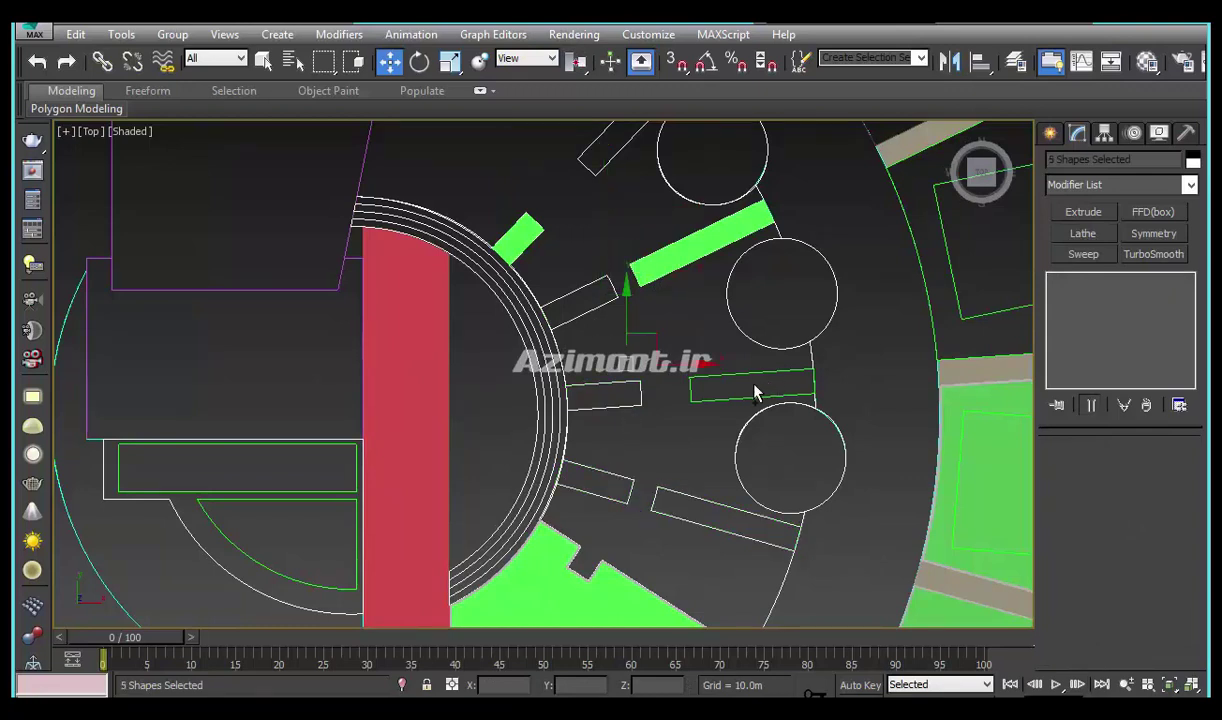
{"action": "left_click", "coordinate": [722, 382], "text": "ctrl"}
{"action": "left_click", "coordinate": [1083, 212]}
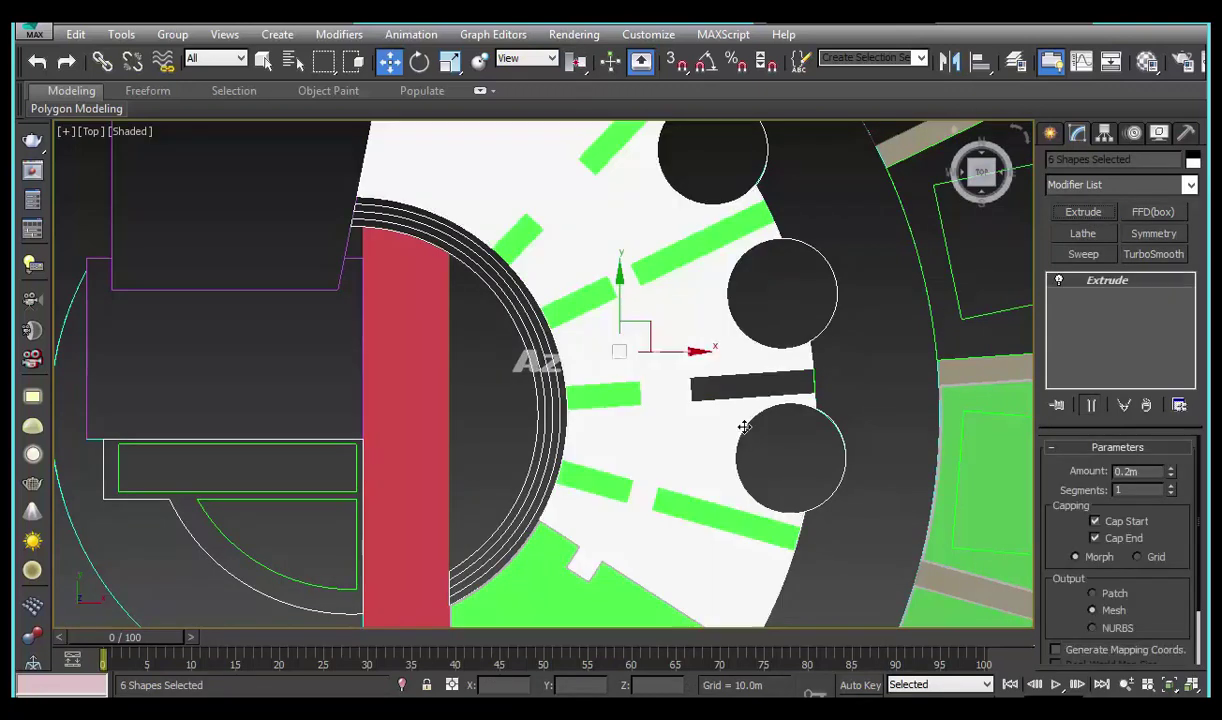
Extrude the remaining dark bar in the plaza into a green block
{"action": "middle_click_drag", "start_coordinate": [745, 427], "coordinate": [723, 450]}
{"action": "left_click", "coordinate": [678, 417]}
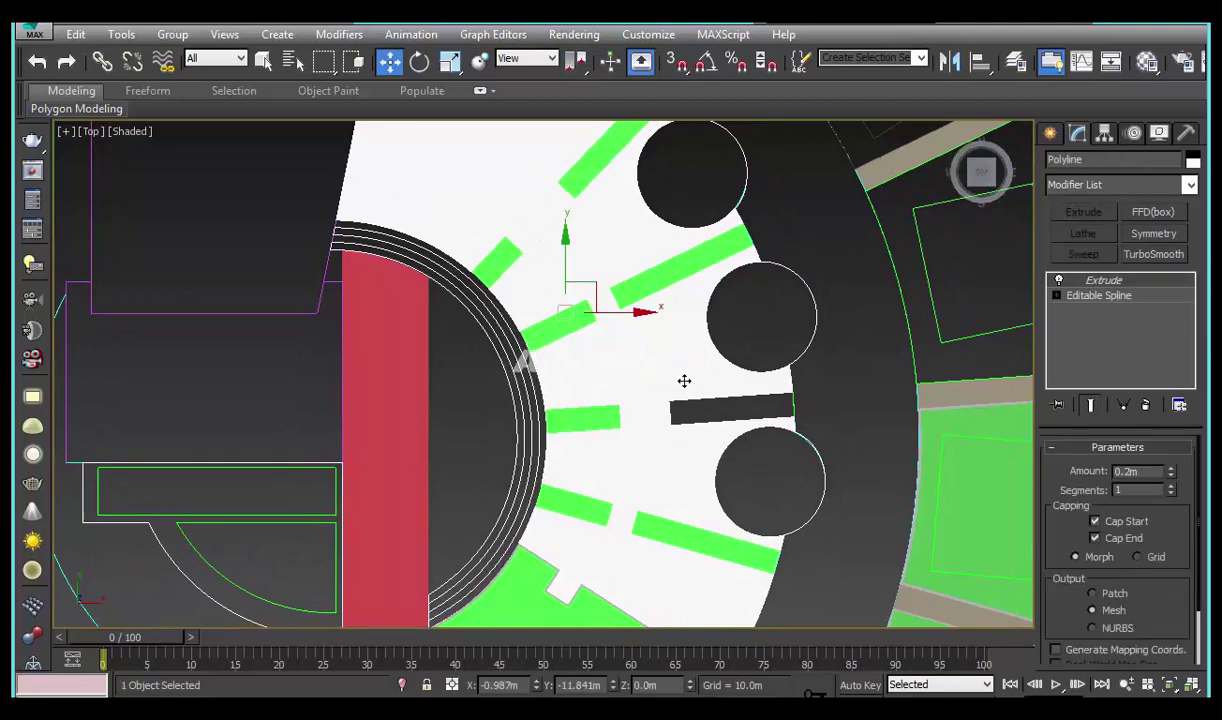
{"action": "scroll", "coordinate": [684, 381], "scroll_direction": "down", "scroll_amount": 3}
{"action": "scroll", "coordinate": [700, 390], "scroll_direction": "up", "scroll_amount": 5}
{"action": "left_click", "coordinate": [760, 392]}
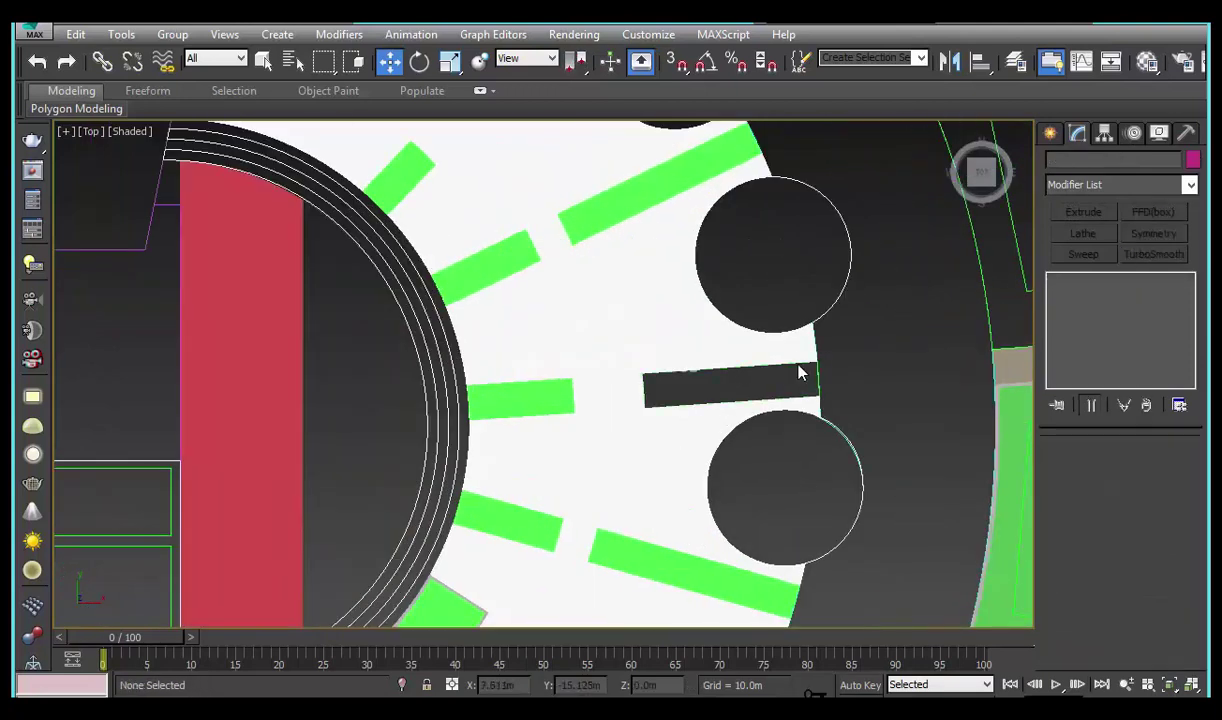
{"action": "left_click", "coordinate": [800, 373]}
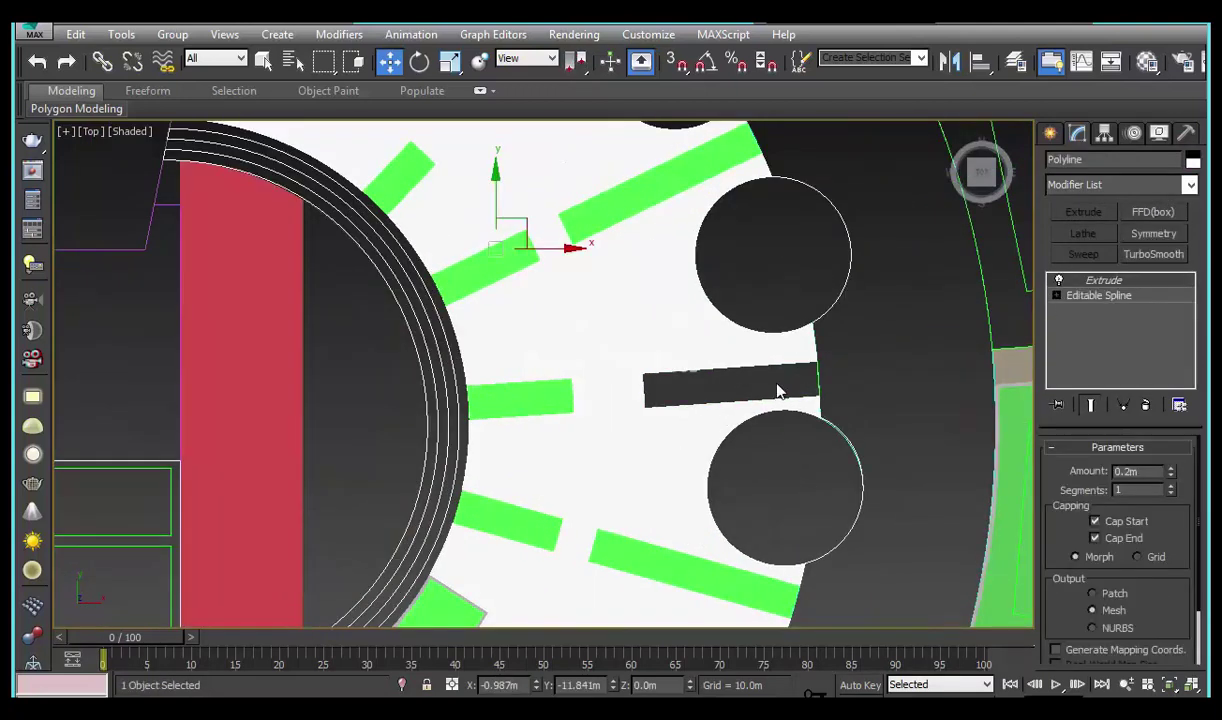
{"action": "left_click", "coordinate": [778, 377]}
{"action": "left_click", "coordinate": [775, 366]}
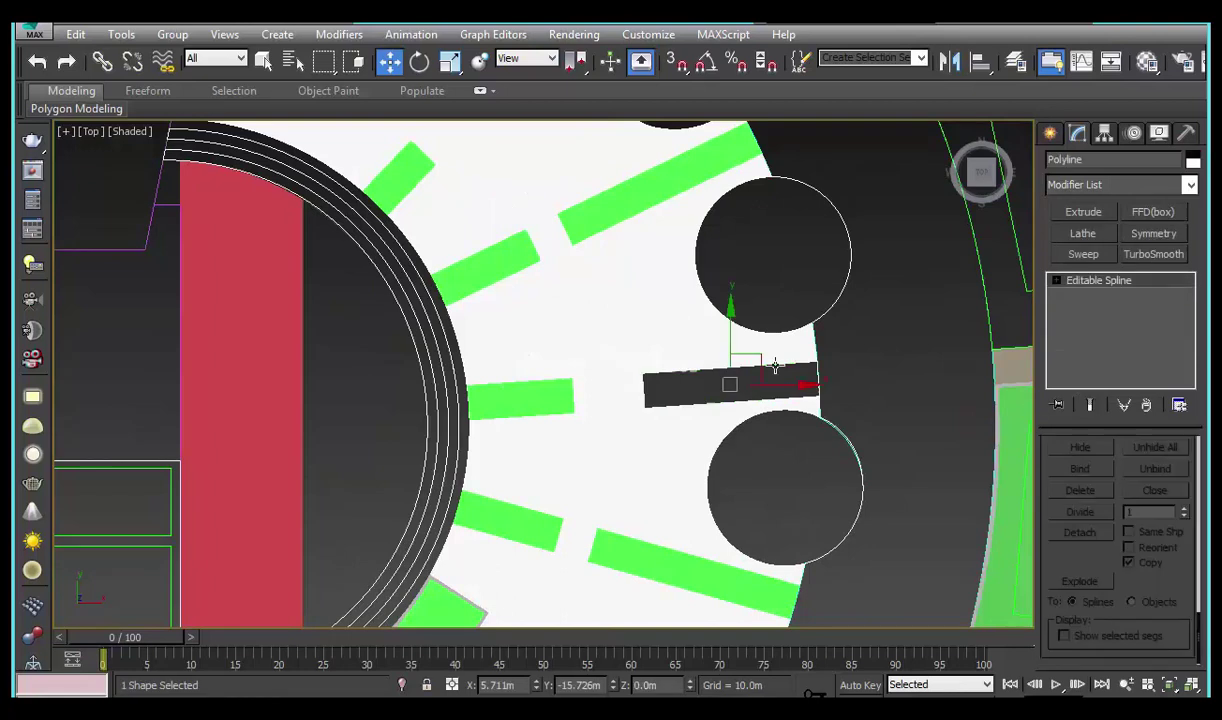
{"action": "left_click", "coordinate": [1082, 212]}
Orbit to a tilted 3D view and bring the green plots into view
{"action": "scroll", "coordinate": [576, 346], "scroll_direction": "down", "scroll_amount": 3}
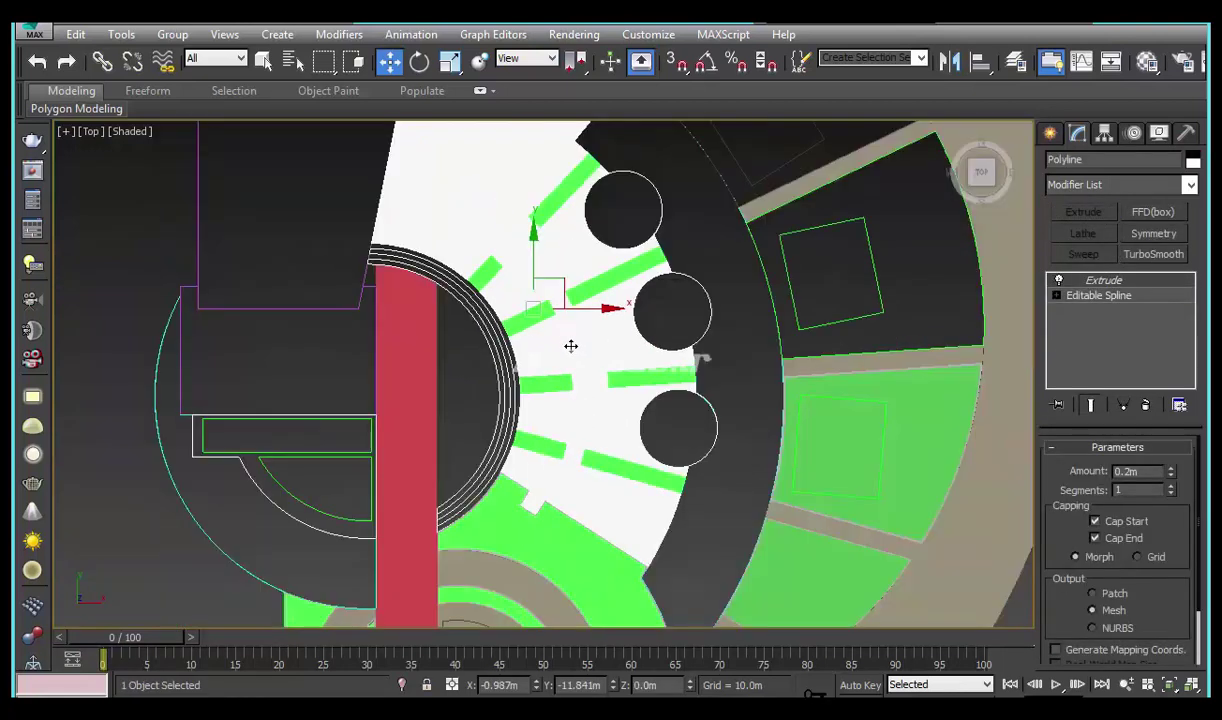
{"action": "middle_click_drag", "start_coordinate": [570, 346], "coordinate": [569, 484], "text": "alt"}
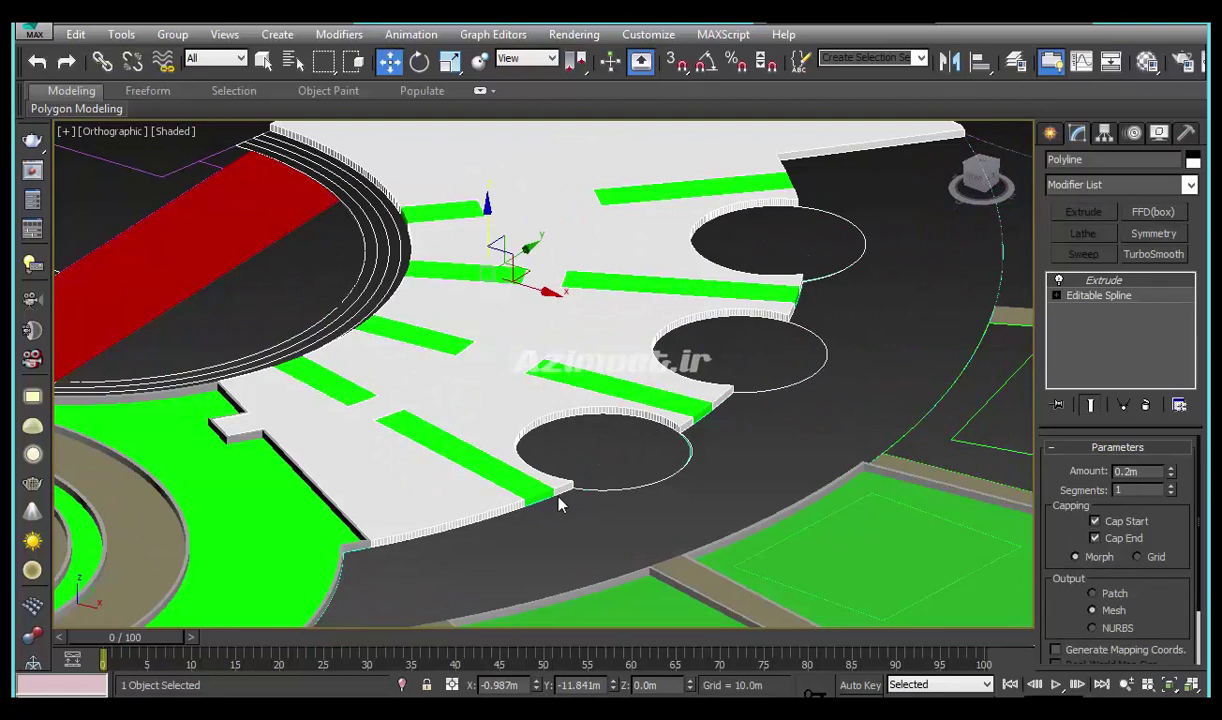
{"action": "scroll", "coordinate": [559, 503], "scroll_direction": "up", "scroll_amount": 2}
{"action": "middle_click_drag", "start_coordinate": [605, 510], "coordinate": [687, 524]}
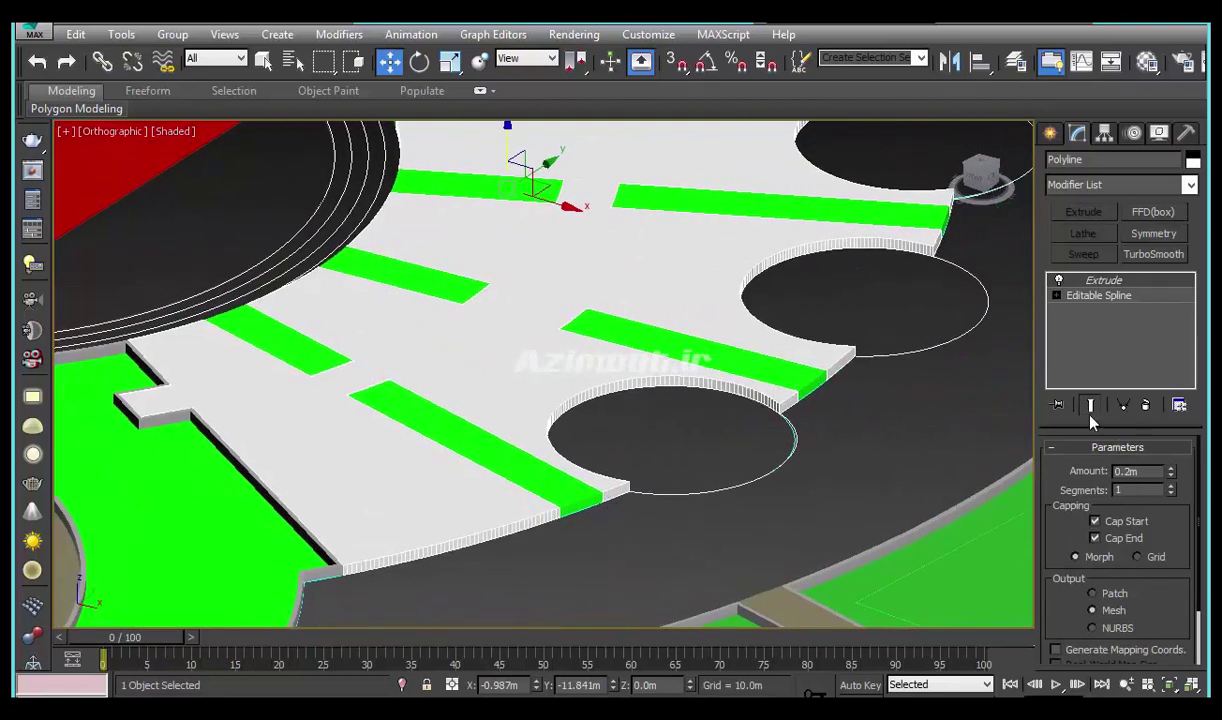
{"action": "left_click", "coordinate": [1127, 471]}
{"action": "middle_click_drag", "start_coordinate": [983, 493], "coordinate": [708, 281]}
{"action": "scroll", "coordinate": [730, 278], "scroll_direction": "down", "scroll_amount": 1}
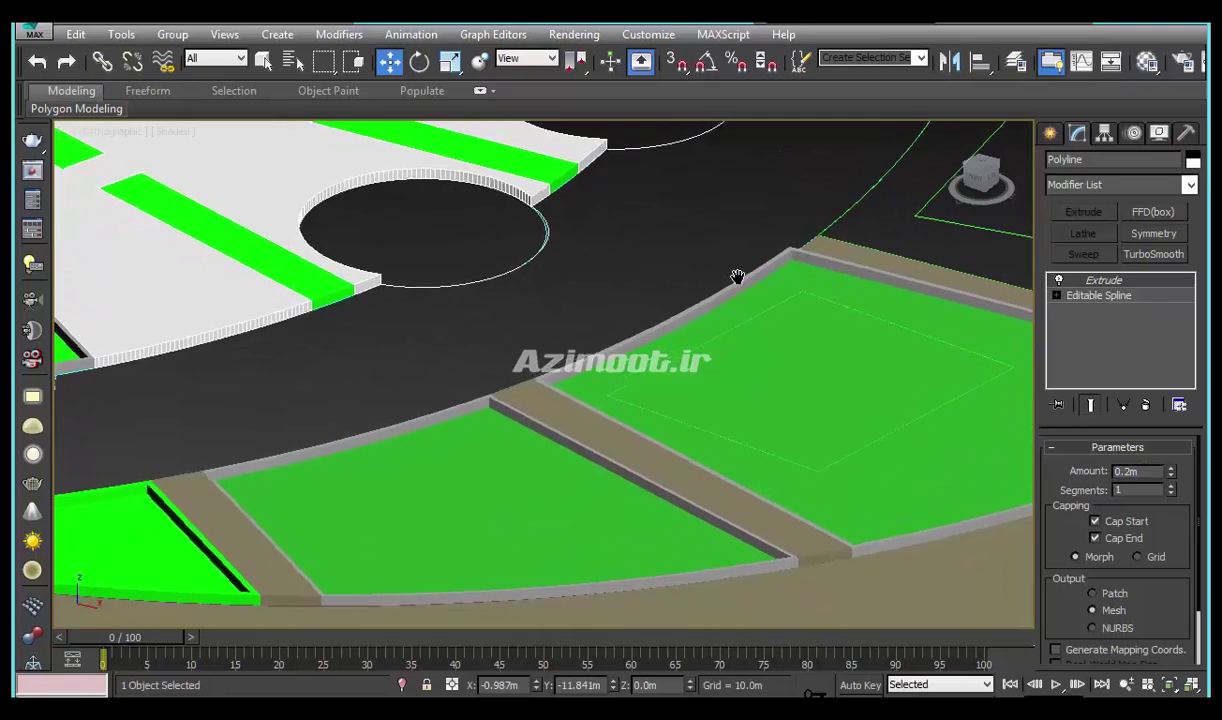
{"action": "scroll", "coordinate": [750, 401], "scroll_direction": "up", "scroll_amount": 2}
Change the left path strip's extrusion to -0.01 m, then select the right strip
{"action": "left_click", "coordinate": [362, 399]}
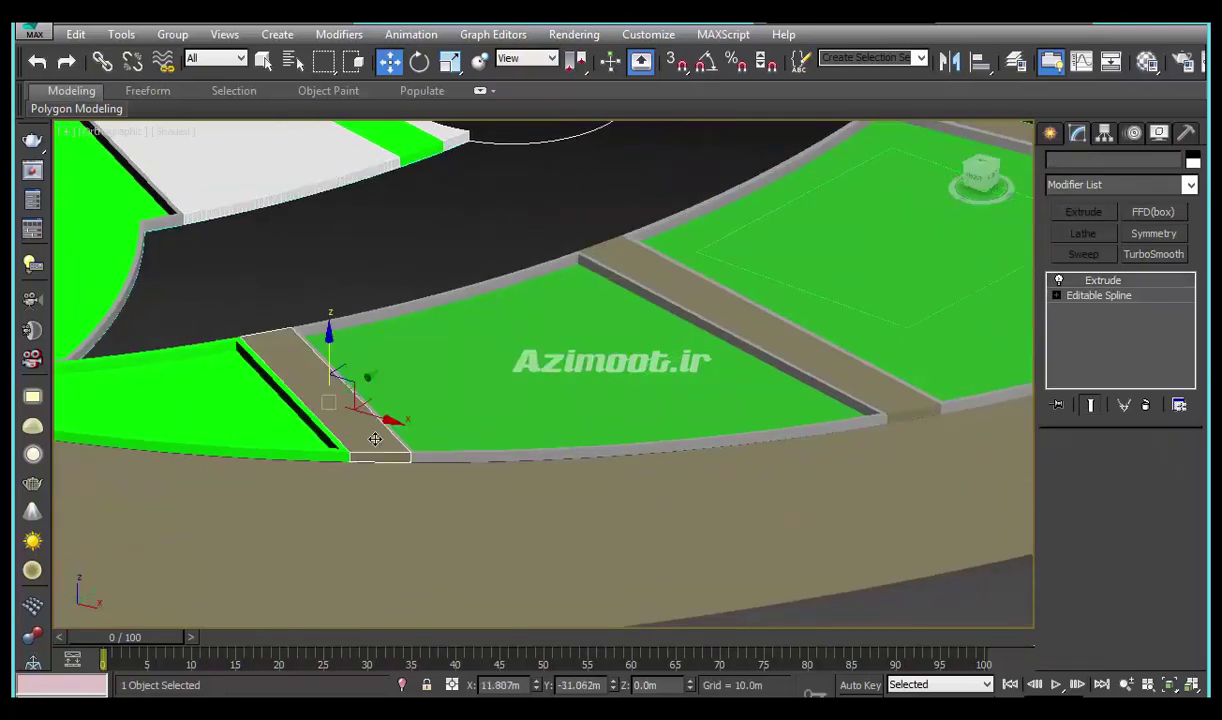
{"action": "key", "text": "z"}
{"action": "double_click", "coordinate": [1155, 471]}
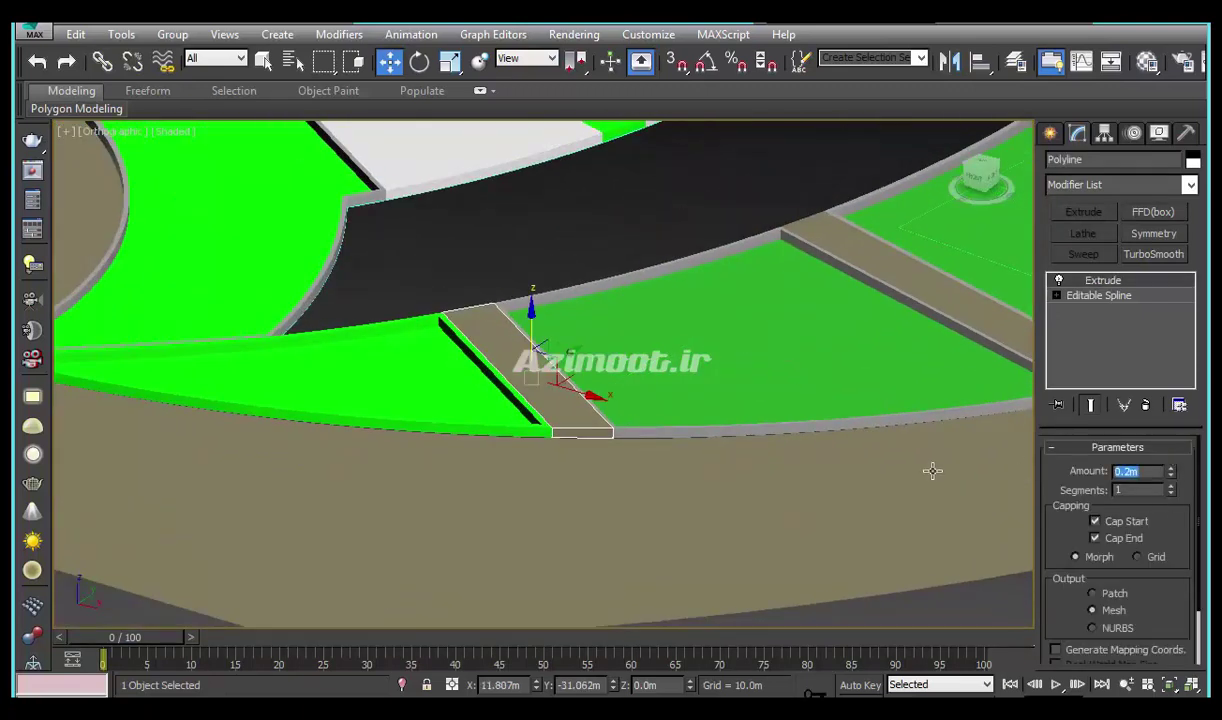
{"action": "key", "text": "Return"}
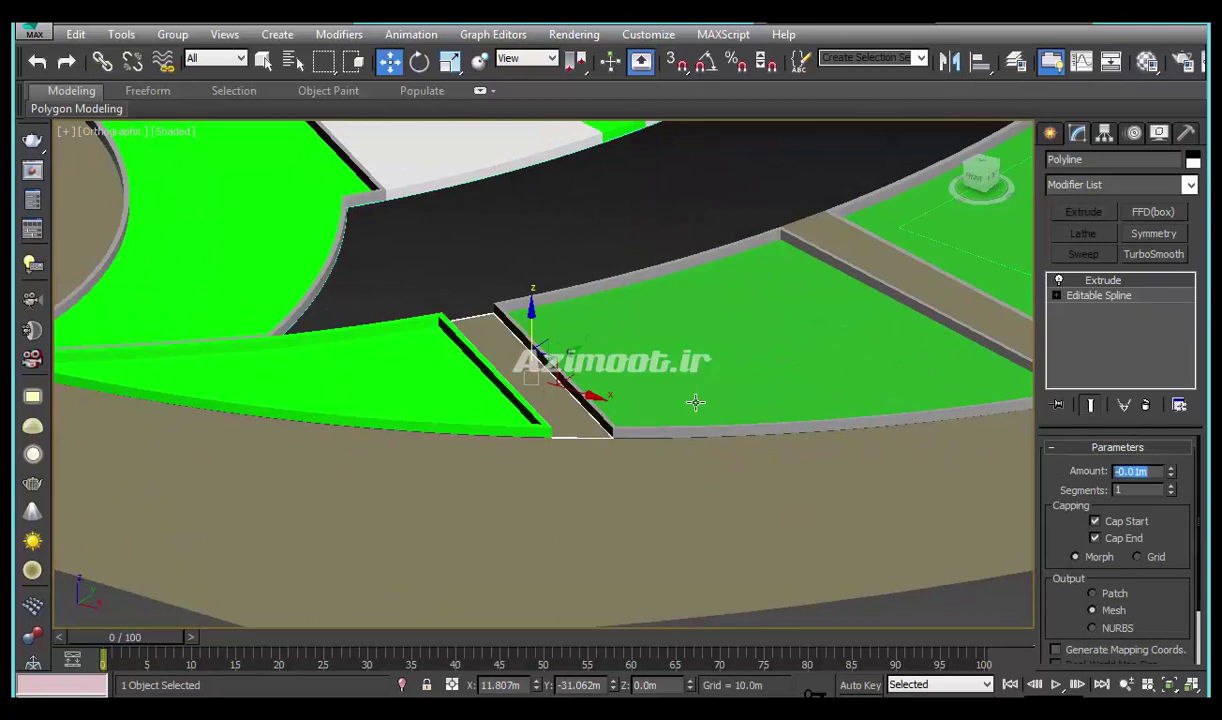
{"action": "middle_click_drag", "start_coordinate": [696, 404], "coordinate": [863, 322], "text": "alt"}
{"action": "left_click", "coordinate": [853, 347]}
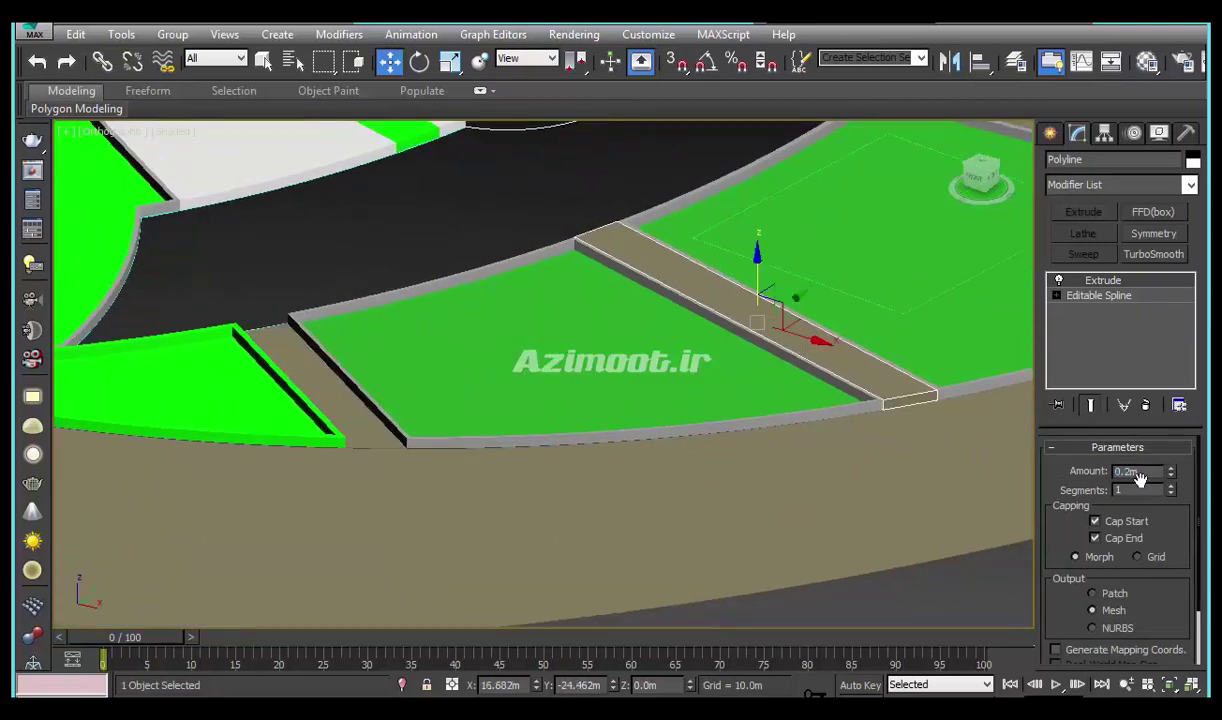
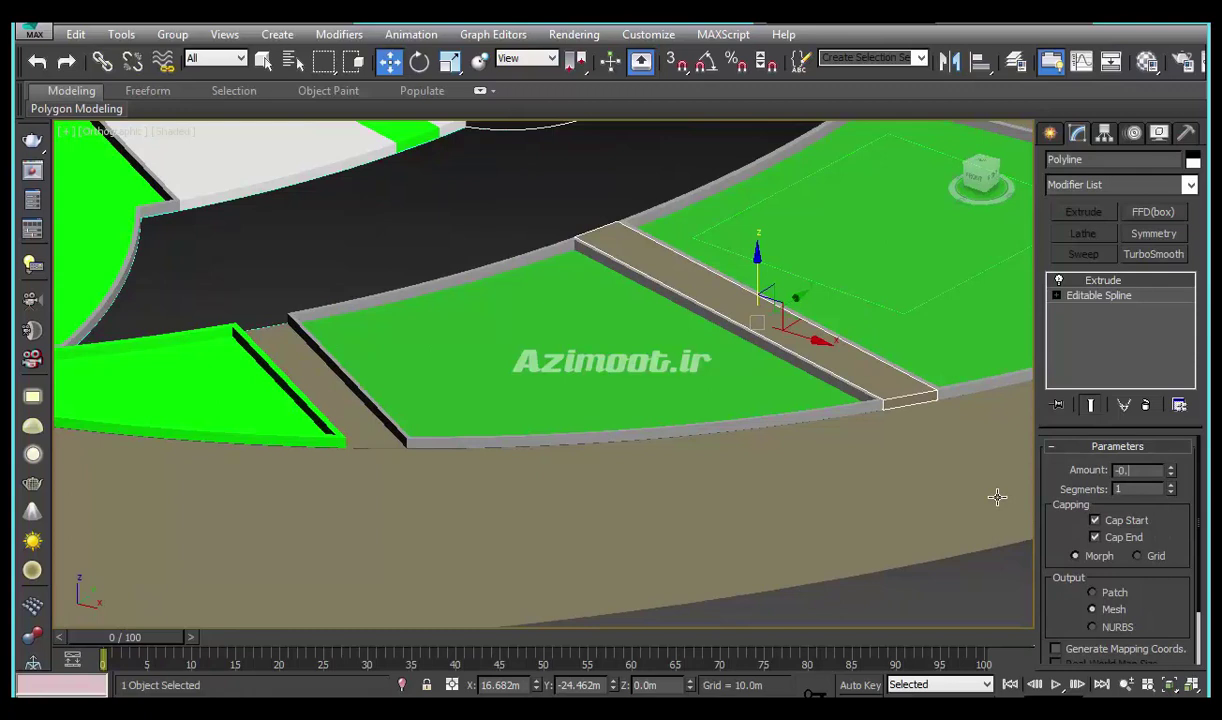
Set the Extrude amount of the path strip and the white plaza to -0.01m
{"action": "type", "text": "01"}
{"action": "key", "text": "Return"}
{"action": "mouse_move", "coordinate": [1007, 503]}
{"action": "middle_mouse_down", "text": "alt"}
{"action": "mouse_move", "coordinate": [665, 581]}
{"action": "mouse_move", "coordinate": [655, 404]}
{"action": "mouse_move", "coordinate": [761, 386]}
{"action": "mouse_move", "coordinate": [974, 155]}
{"action": "mouse_move", "coordinate": [933, 265]}
{"action": "mouse_move", "coordinate": [1007, 356]}
{"action": "middle_mouse_up", "text": "alt"}
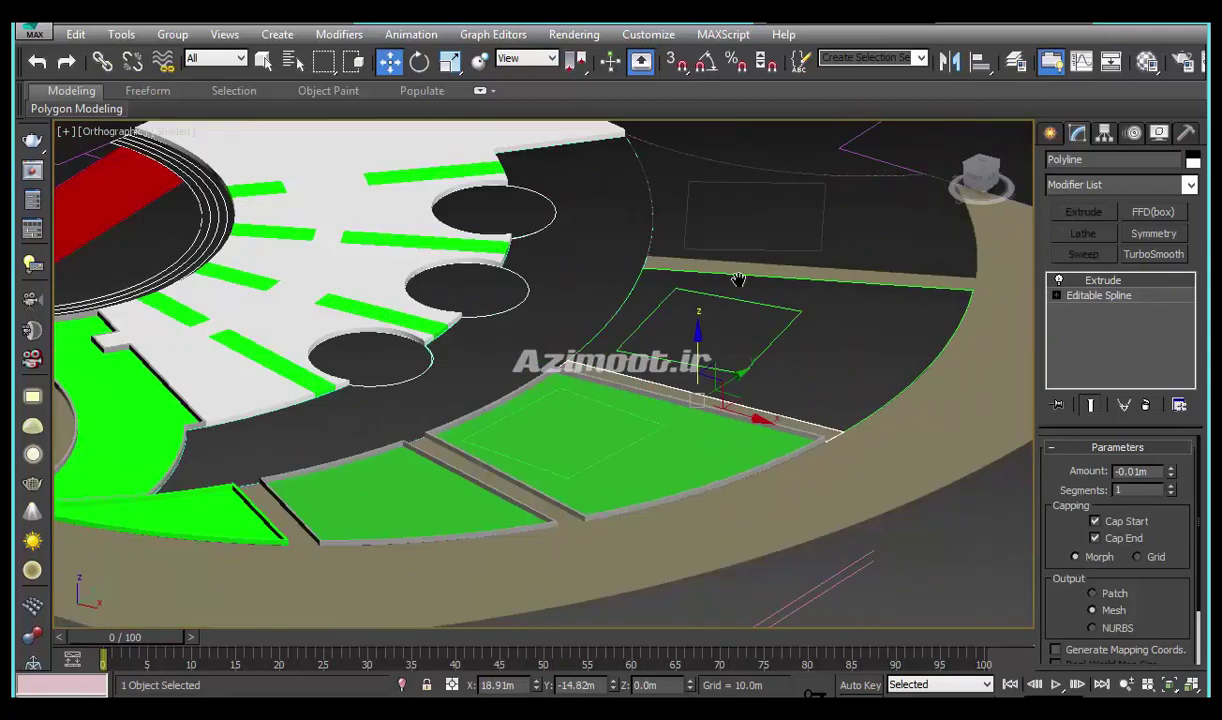
{"action": "middle_click_drag", "start_coordinate": [738, 280], "coordinate": [1005, 353]}
{"action": "left_click", "coordinate": [650, 200]}
{"action": "left_click_drag", "start_coordinate": [1152, 474], "coordinate": [1056, 484]}
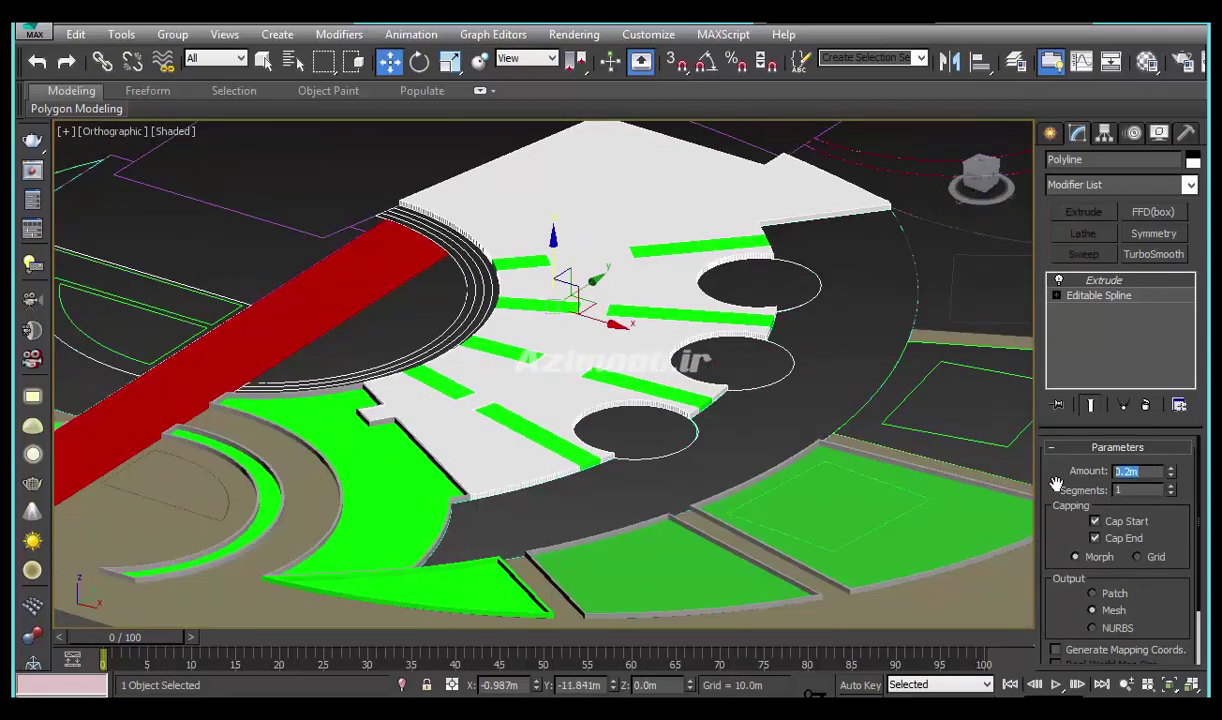
{"action": "type", "text": "-0.01m"}
Flatten each green bar on the plaza to a -0.01m Extrude amount
{"action": "left_click", "coordinate": [743, 322]}
{"action": "type", "text": "-0.01m"}
{"action": "left_click", "coordinate": [561, 301]}
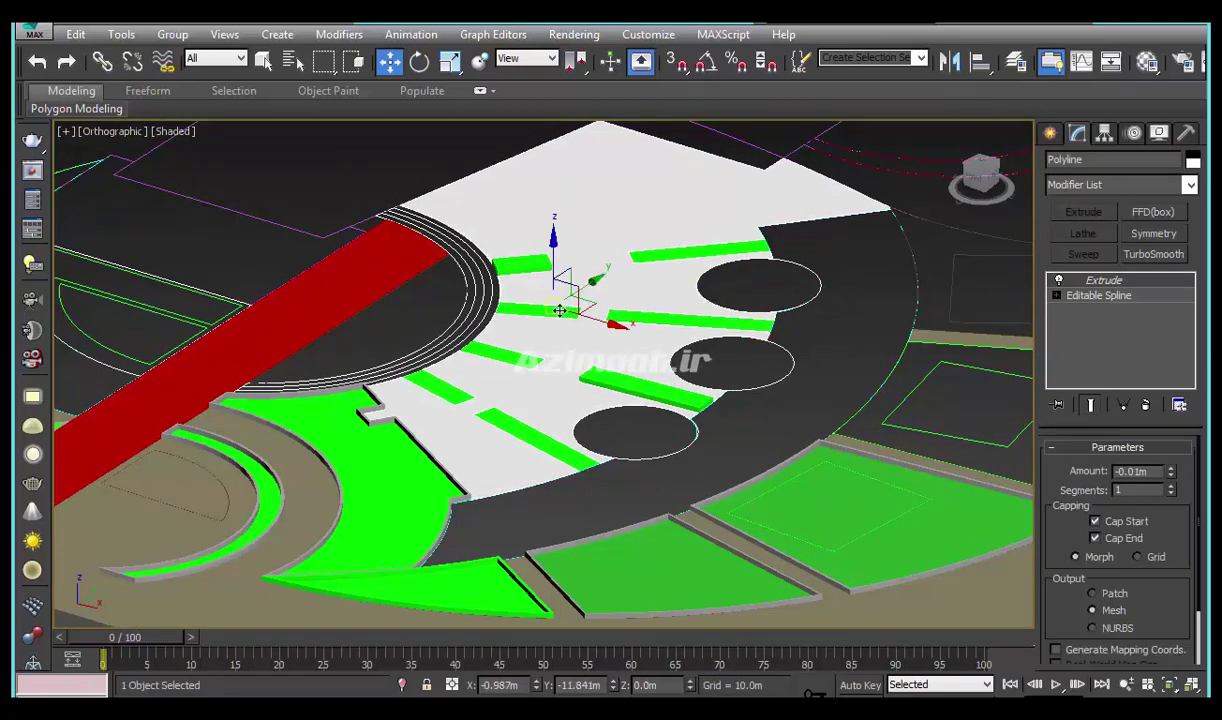
{"action": "left_click", "coordinate": [521, 264]}
{"action": "double_click", "coordinate": [1135, 471]}
{"action": "type", "text": "-0.01m"}
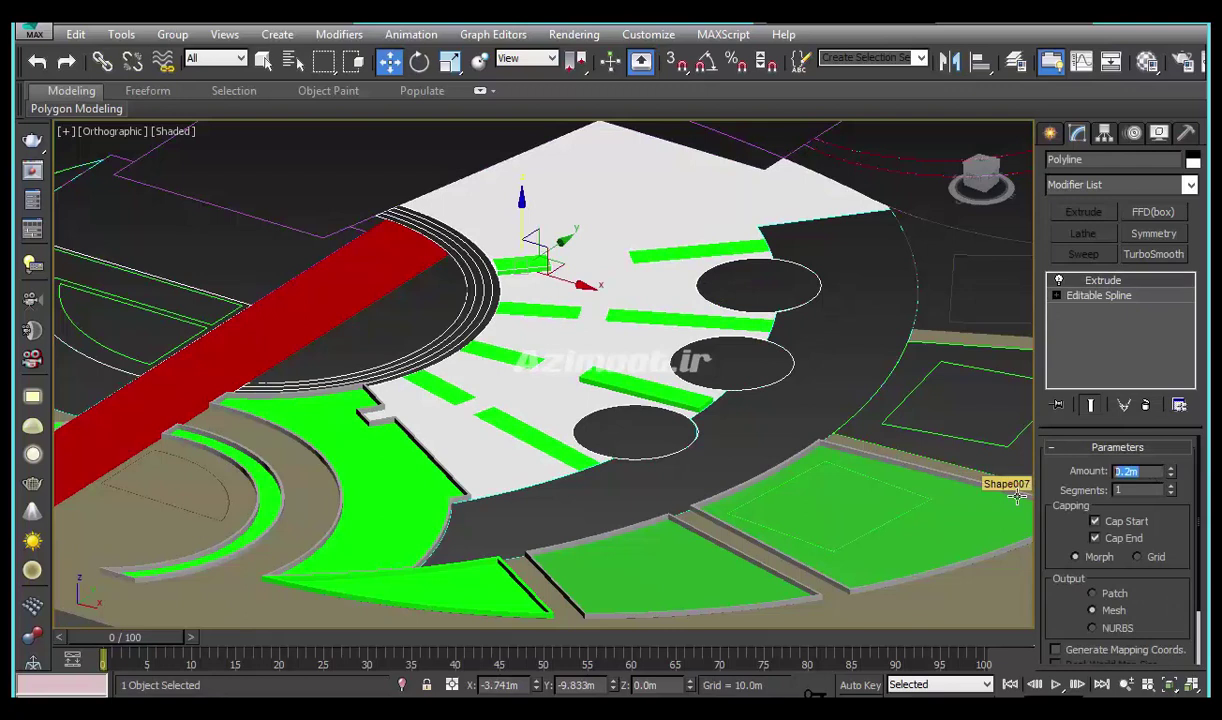
{"action": "left_click", "coordinate": [723, 250]}
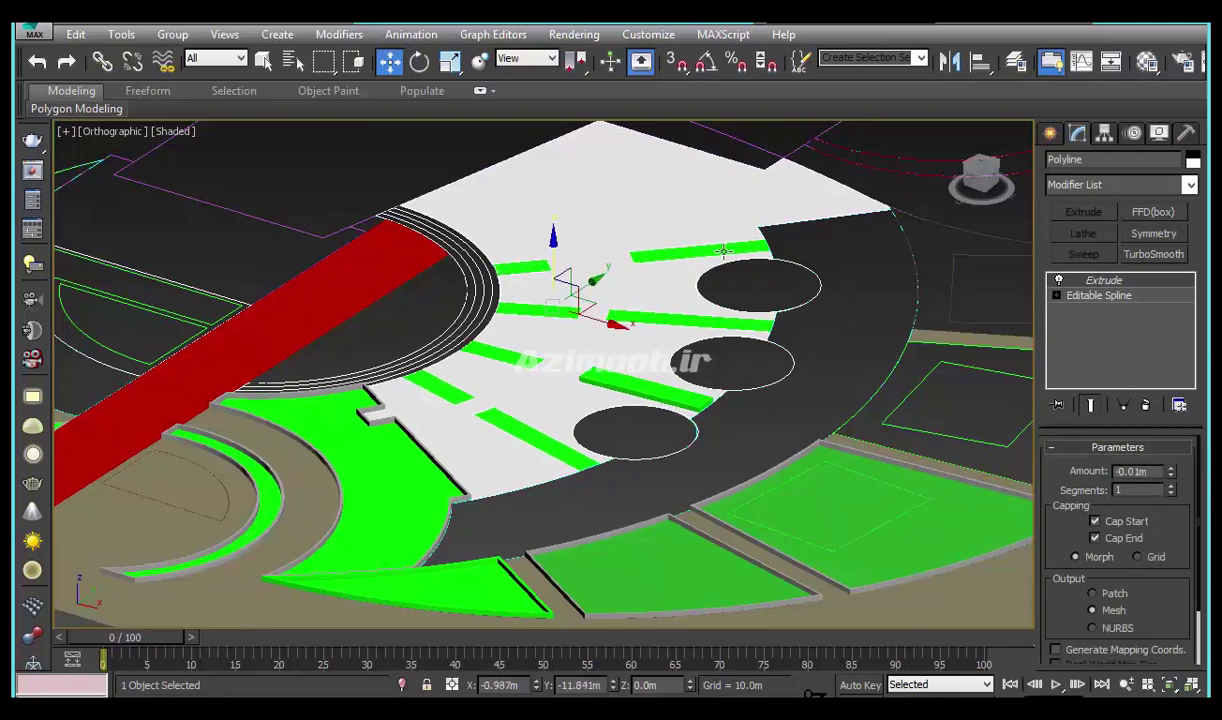
{"action": "scroll", "coordinate": [611, 409], "scroll_direction": "up", "scroll_amount": 1}
{"action": "scroll", "coordinate": [611, 409], "scroll_direction": "up", "scroll_amount": 4}
{"action": "left_click", "coordinate": [705, 355]}
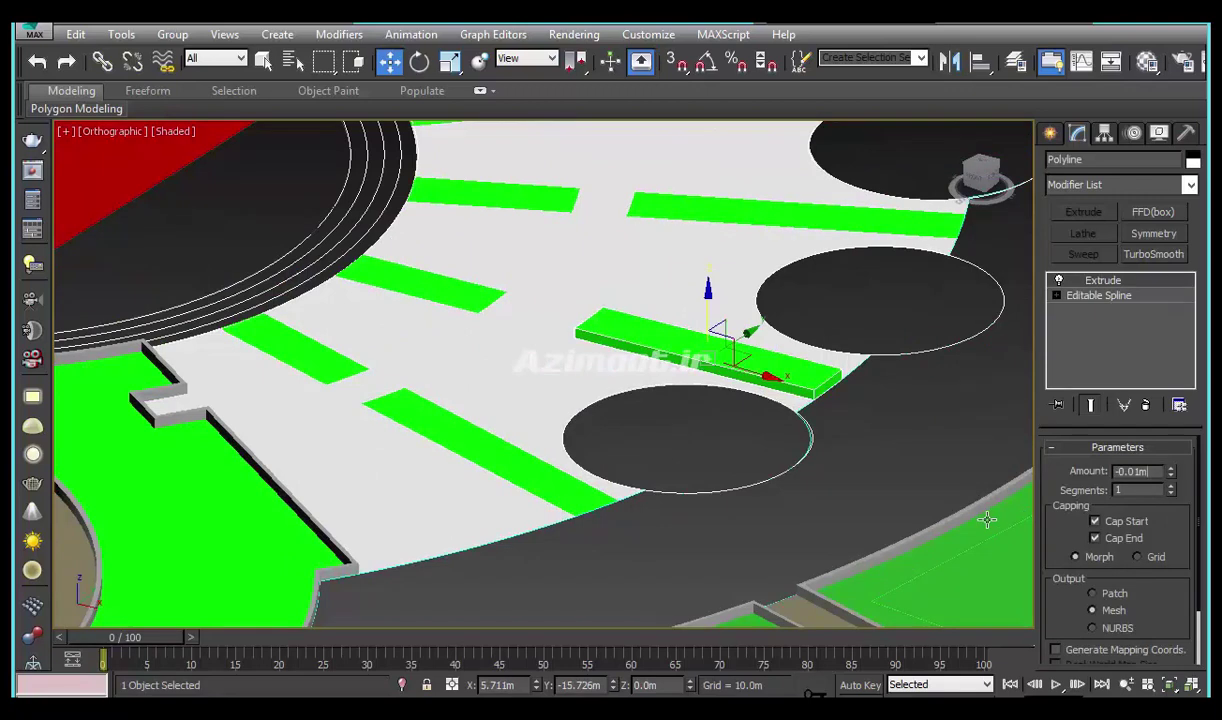
{"action": "left_click", "coordinate": [458, 427]}
{"action": "scroll", "coordinate": [400, 432], "scroll_direction": "down", "scroll_amount": 2}
{"action": "scroll", "coordinate": [466, 498], "scroll_direction": "down", "scroll_amount": 1}
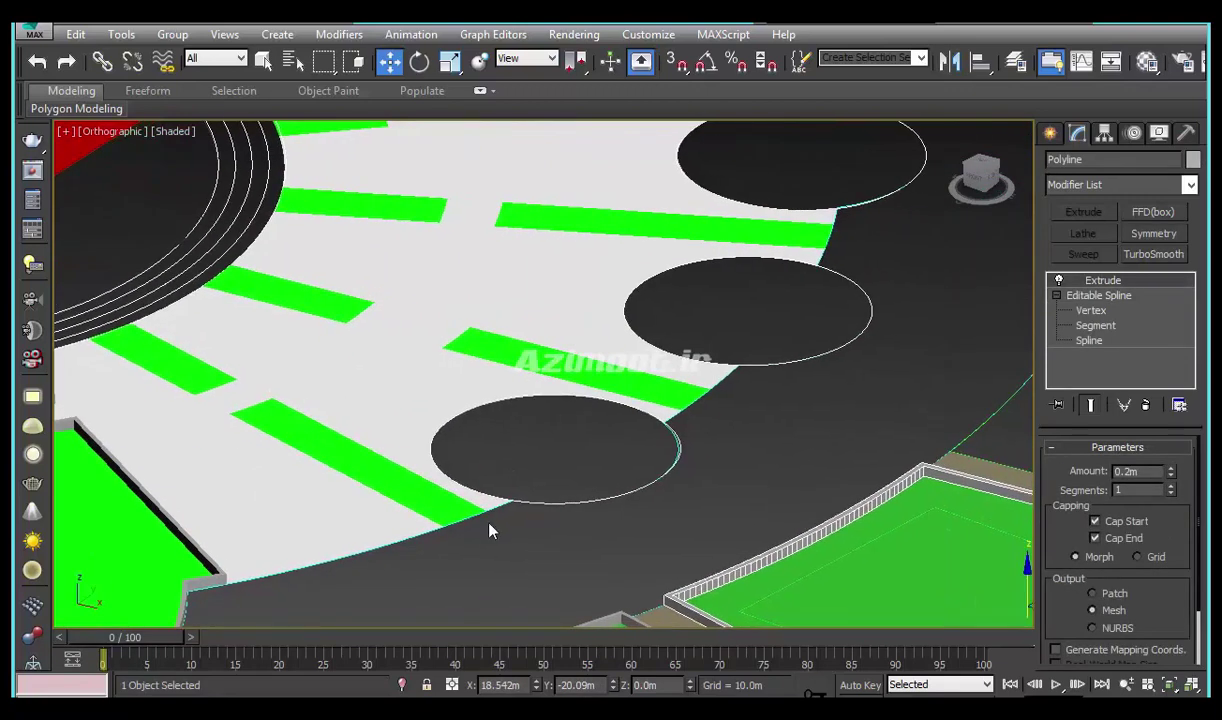
{"action": "scroll", "coordinate": [494, 437], "scroll_direction": "down", "scroll_amount": 2}
In top view, outline the scalloped ring spline by about 0.19m around the circles
{"action": "middle_click_drag", "start_coordinate": [494, 437], "coordinate": [467, 425]}
{"action": "left_click", "coordinate": [708, 465]}
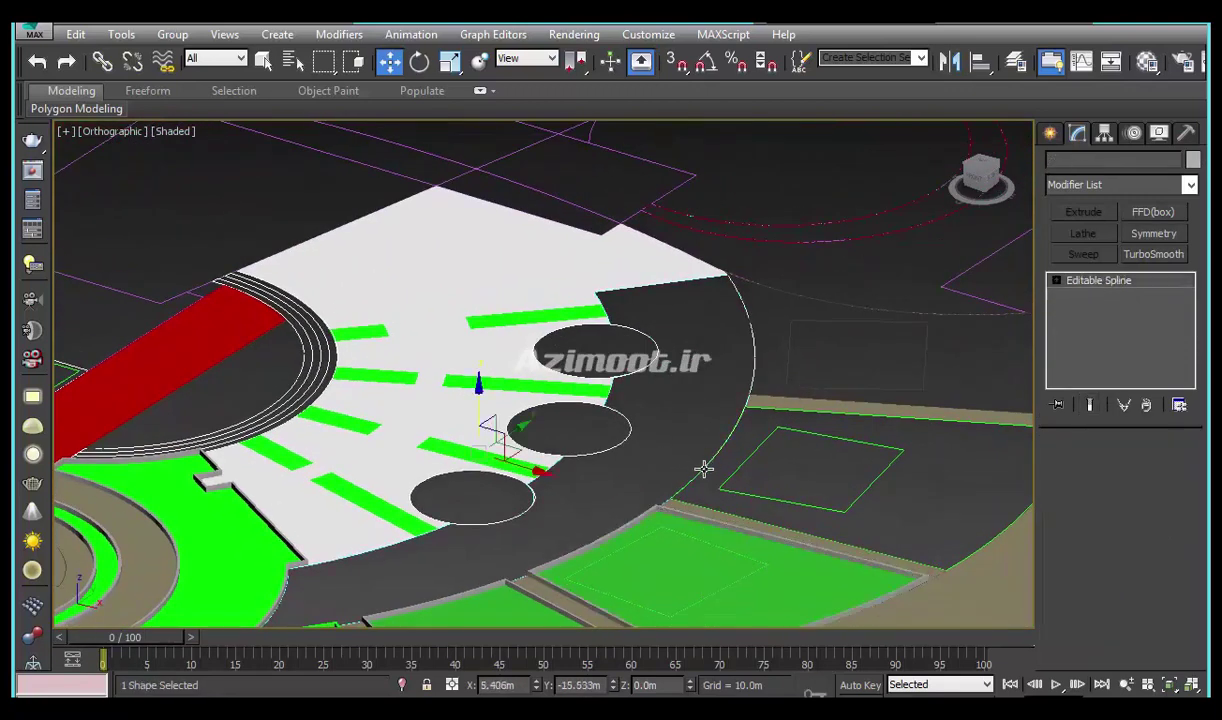
{"action": "middle_click_drag", "start_coordinate": [704, 469], "coordinate": [658, 440]}
{"action": "key", "text": "t"}
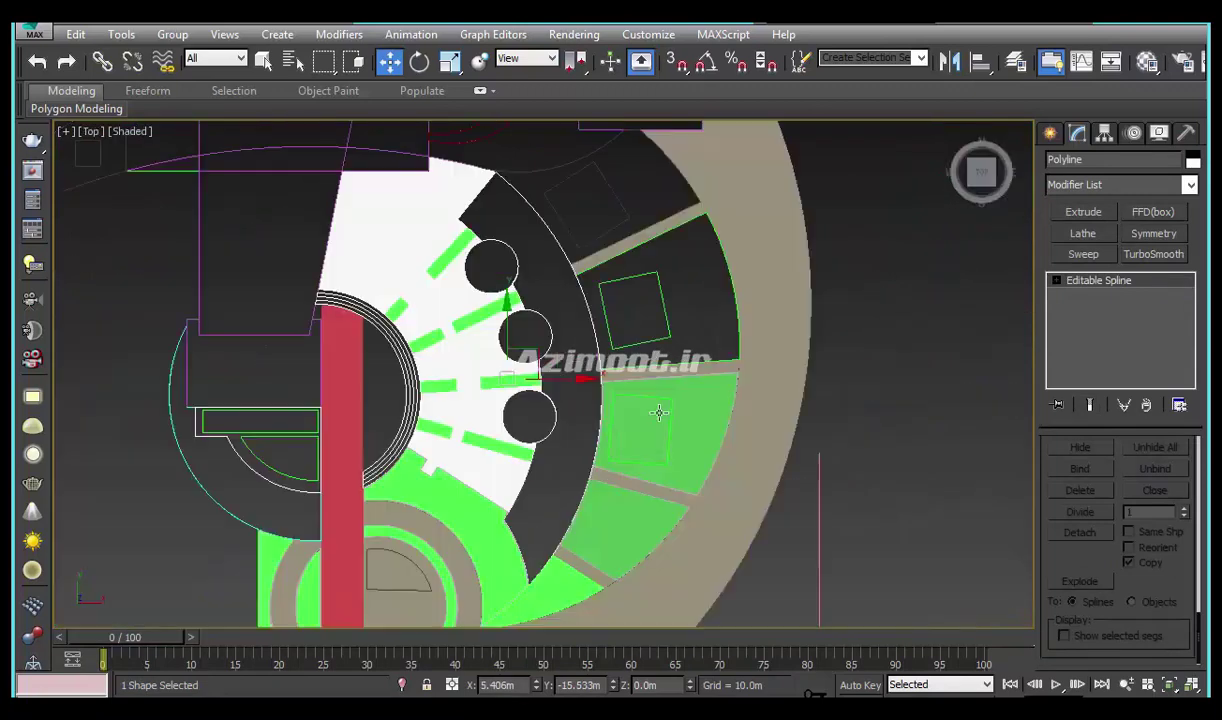
{"action": "middle_click_drag", "start_coordinate": [506, 198], "coordinate": [556, 243]}
{"action": "scroll", "coordinate": [556, 243], "scroll_direction": "up", "scroll_amount": 5}
{"action": "left_click", "coordinate": [1056, 280]}
{"action": "left_click", "coordinate": [1089, 325]}
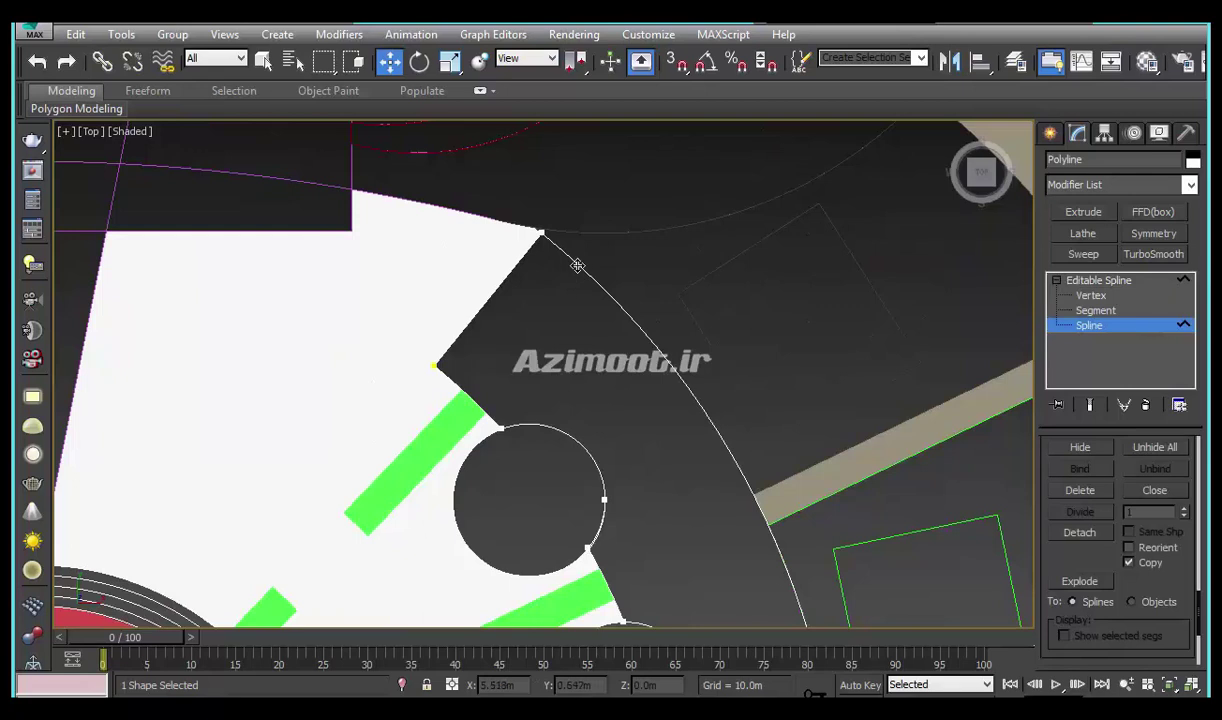
{"action": "scroll", "coordinate": [577, 265], "scroll_direction": "down", "scroll_amount": 2}
{"action": "scroll", "coordinate": [474, 327], "scroll_direction": "down", "scroll_amount": 2}
{"action": "scroll", "coordinate": [567, 436], "scroll_direction": "up", "scroll_amount": 1}
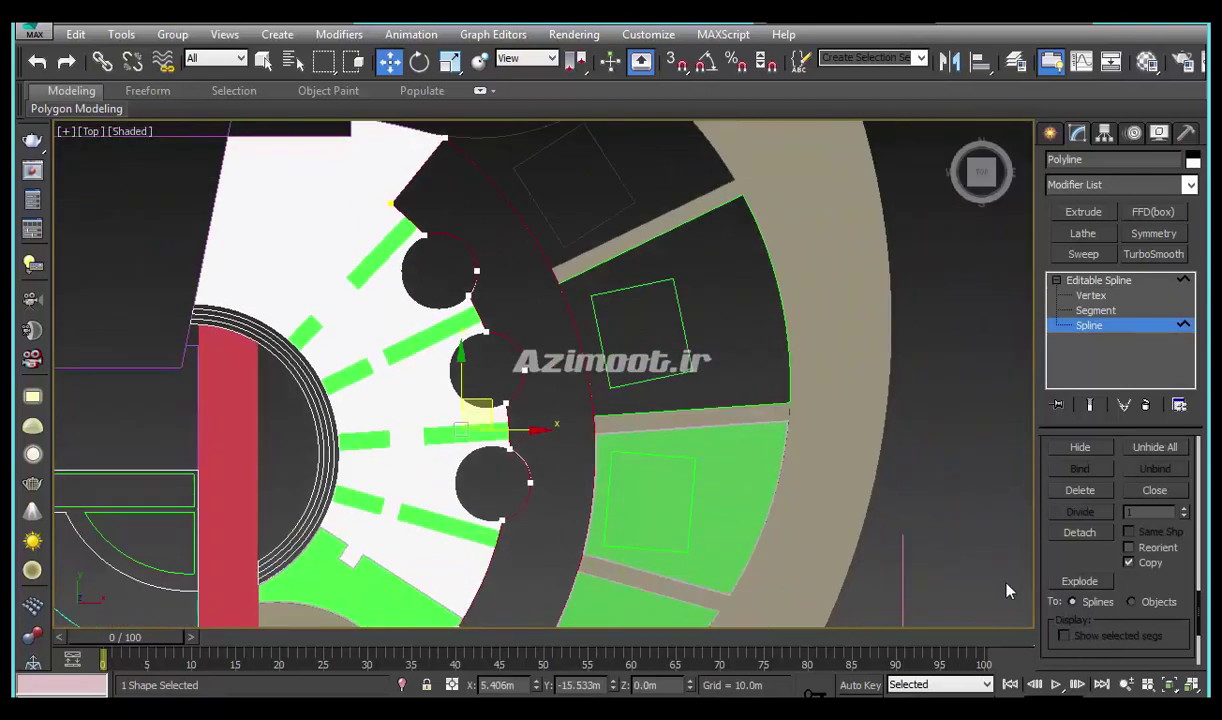
{"action": "scroll", "coordinate": [1090, 580], "scroll_direction": "up", "scroll_amount": 2}
{"action": "scroll", "coordinate": [1050, 460], "scroll_direction": "up", "scroll_amount": 3}
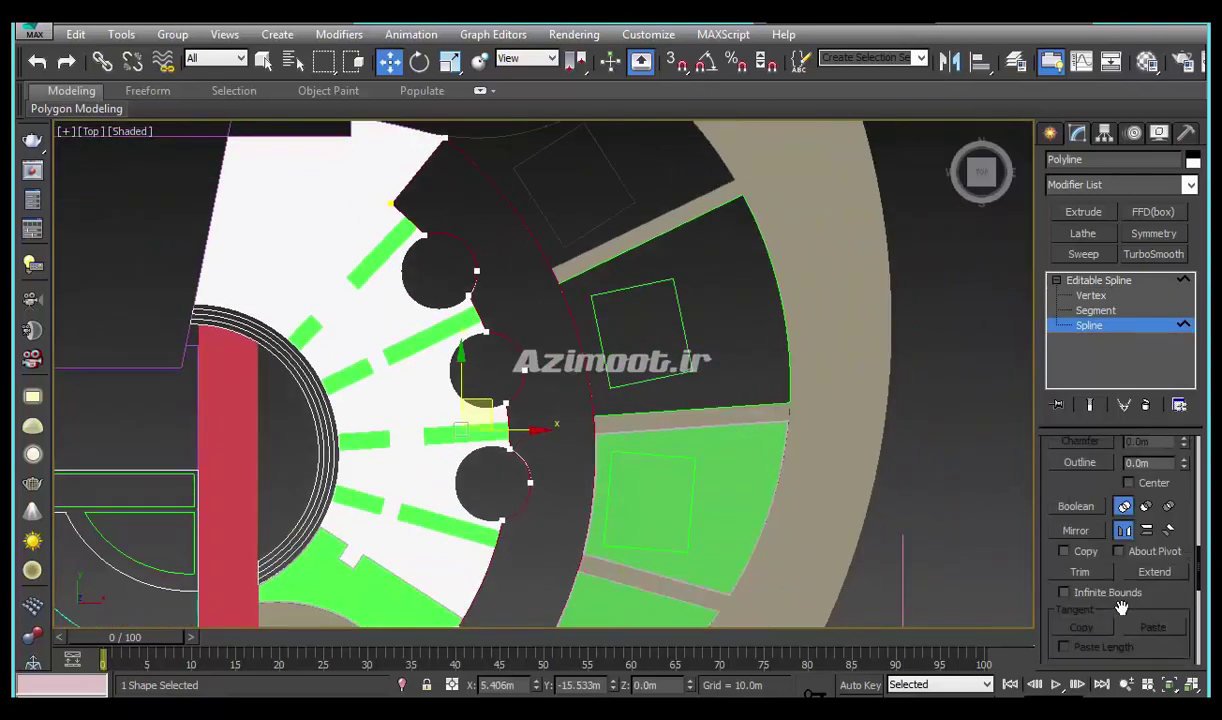
{"action": "left_click", "coordinate": [1080, 462]}
{"action": "scroll", "coordinate": [600, 380], "scroll_direction": "up", "scroll_amount": 2}
{"action": "scroll", "coordinate": [608, 378], "scroll_direction": "up", "scroll_amount": 2}
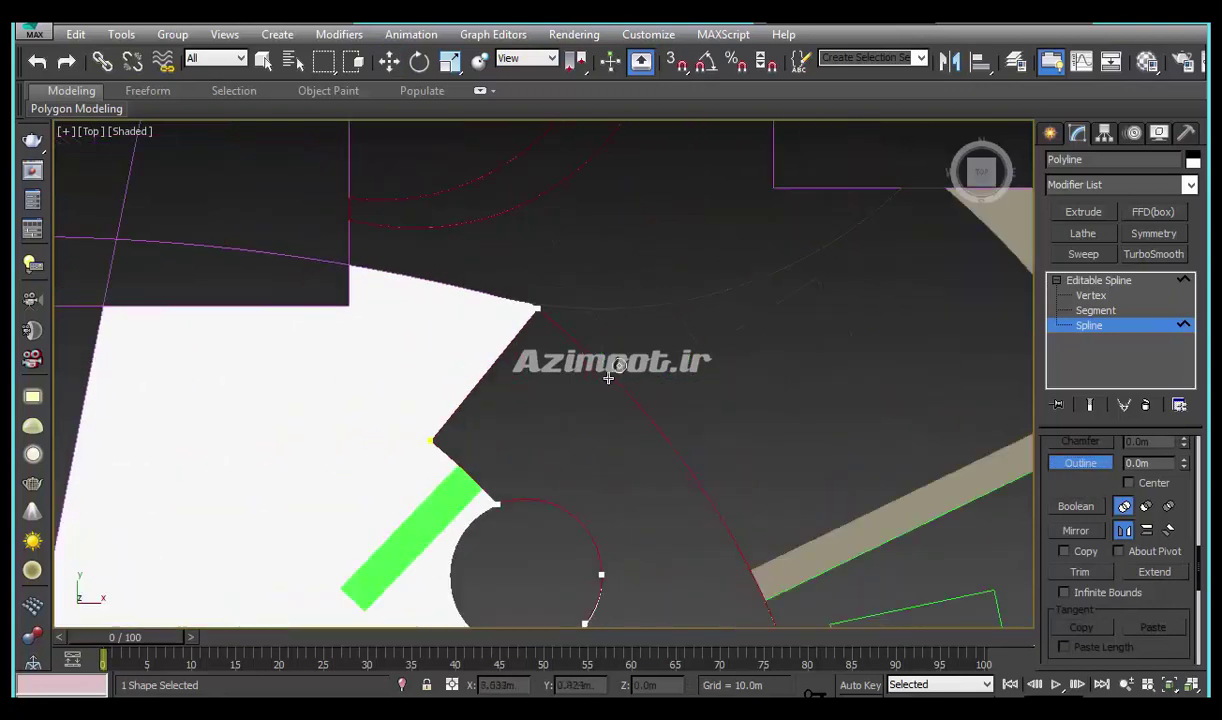
{"action": "left_click_drag", "start_coordinate": [598, 358], "coordinate": [601, 355]}
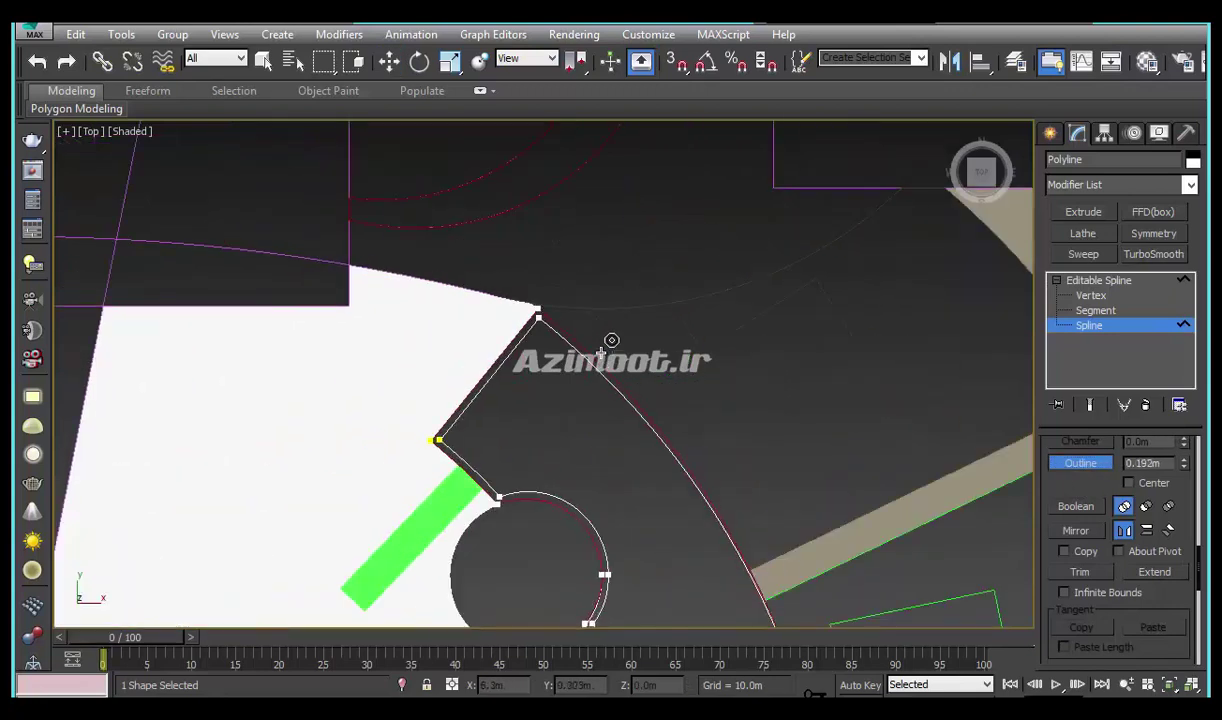
{"action": "middle_click_drag", "start_coordinate": [535, 436], "coordinate": [515, 300]}
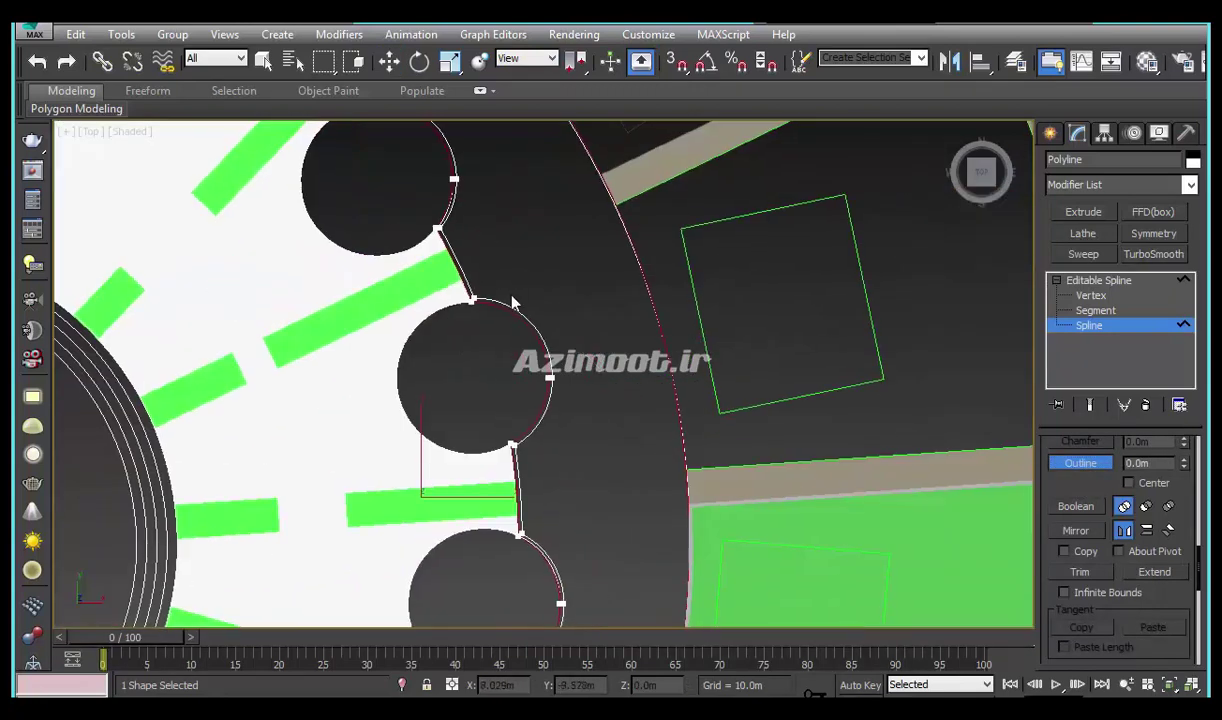
{"action": "scroll", "coordinate": [515, 118], "scroll_direction": "up", "scroll_amount": 3}
{"action": "scroll", "coordinate": [515, 118], "scroll_direction": "down", "scroll_amount": 3}
{"action": "scroll", "coordinate": [464, 390], "scroll_direction": "down", "scroll_amount": 2}
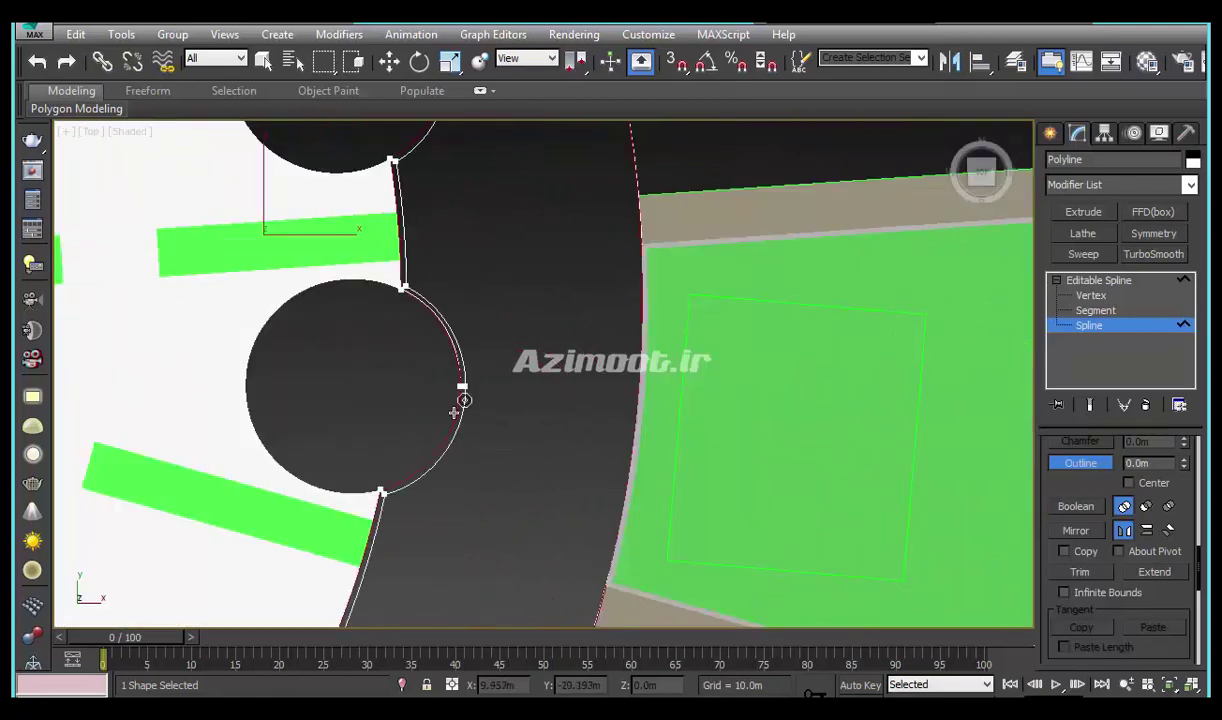
{"action": "scroll", "coordinate": [458, 396], "scroll_direction": "up", "scroll_amount": 3}
{"action": "middle_click_drag", "start_coordinate": [458, 396], "coordinate": [446, 193]}
{"action": "scroll", "coordinate": [515, 458], "scroll_direction": "down", "scroll_amount": 1}
{"action": "scroll", "coordinate": [515, 458], "scroll_direction": "down", "scroll_amount": 4}
Extrude the outlined ring 0.2m into a raised band and isolate it
{"action": "key", "text": "1"}
{"action": "key", "text": "w"}
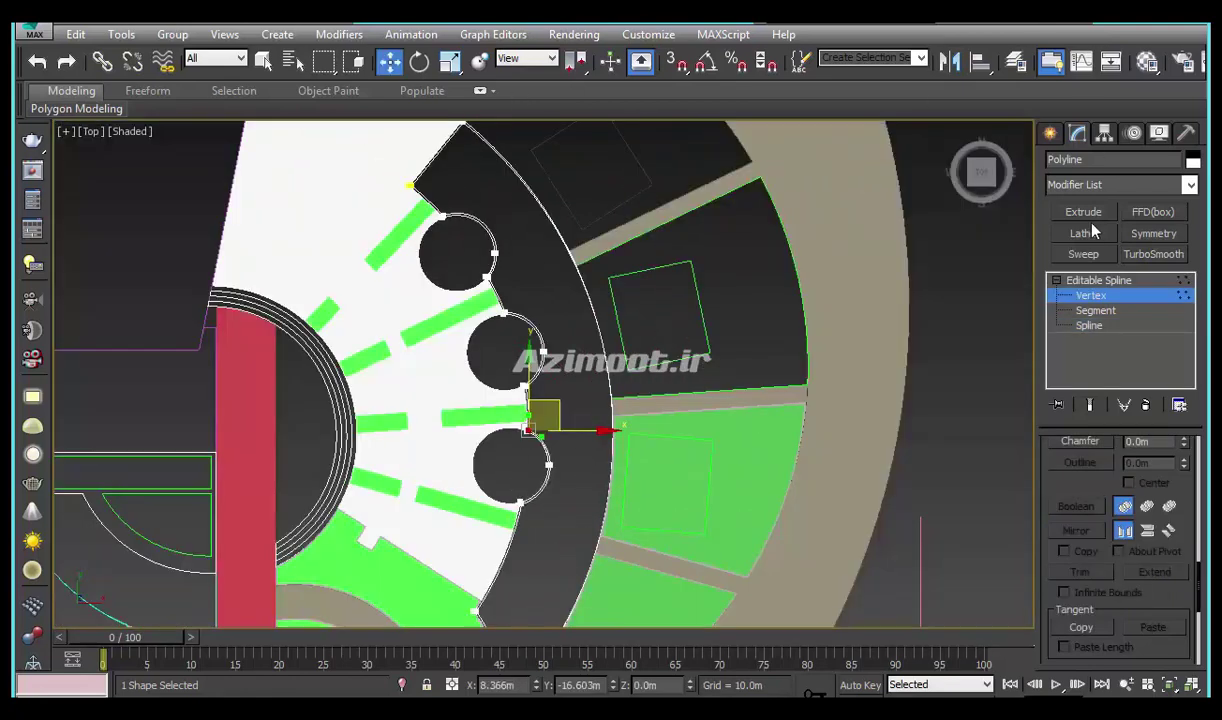
{"action": "left_click", "coordinate": [1084, 212]}
{"action": "mouse_move", "coordinate": [520, 380]}
{"action": "middle_mouse_down", "text": "alt"}
{"action": "mouse_move", "coordinate": [491, 349]}
{"action": "mouse_move", "coordinate": [662, 410]}
{"action": "middle_mouse_up", "text": "alt"}
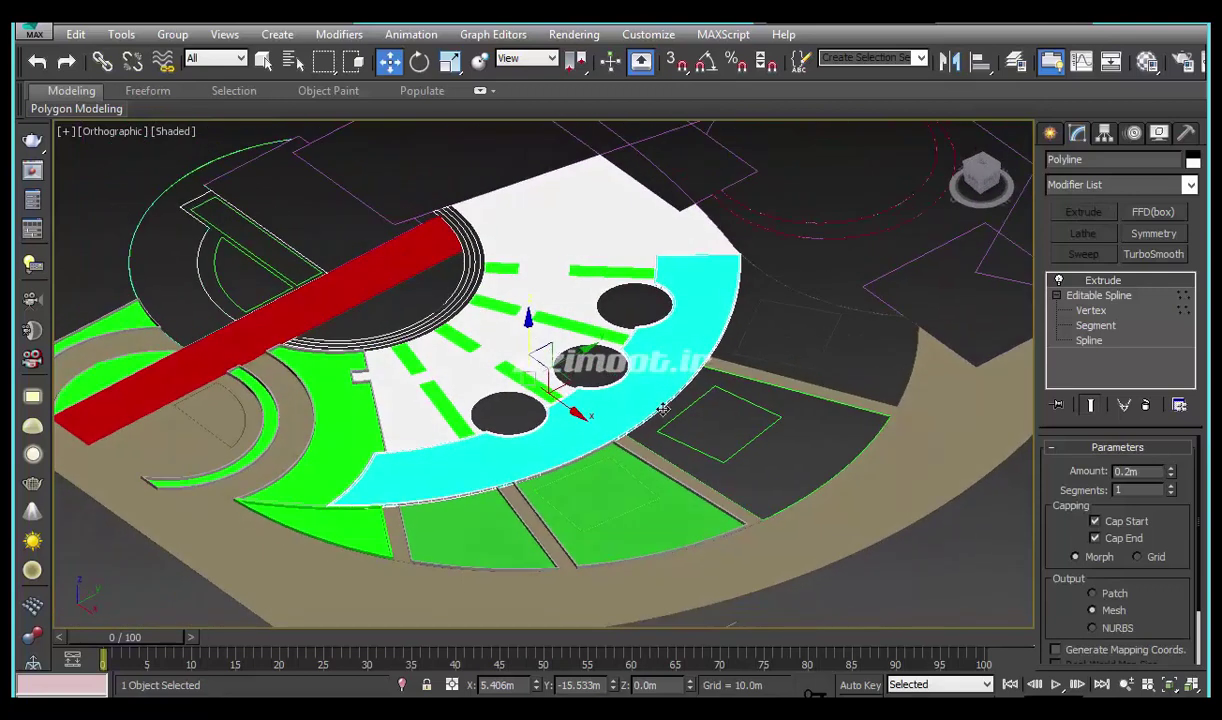
{"action": "scroll", "coordinate": [662, 410], "scroll_direction": "up", "scroll_amount": 5}
{"action": "middle_click_drag", "start_coordinate": [518, 355], "coordinate": [589, 499]}
{"action": "scroll", "coordinate": [658, 367], "scroll_direction": "up", "scroll_amount": 2}
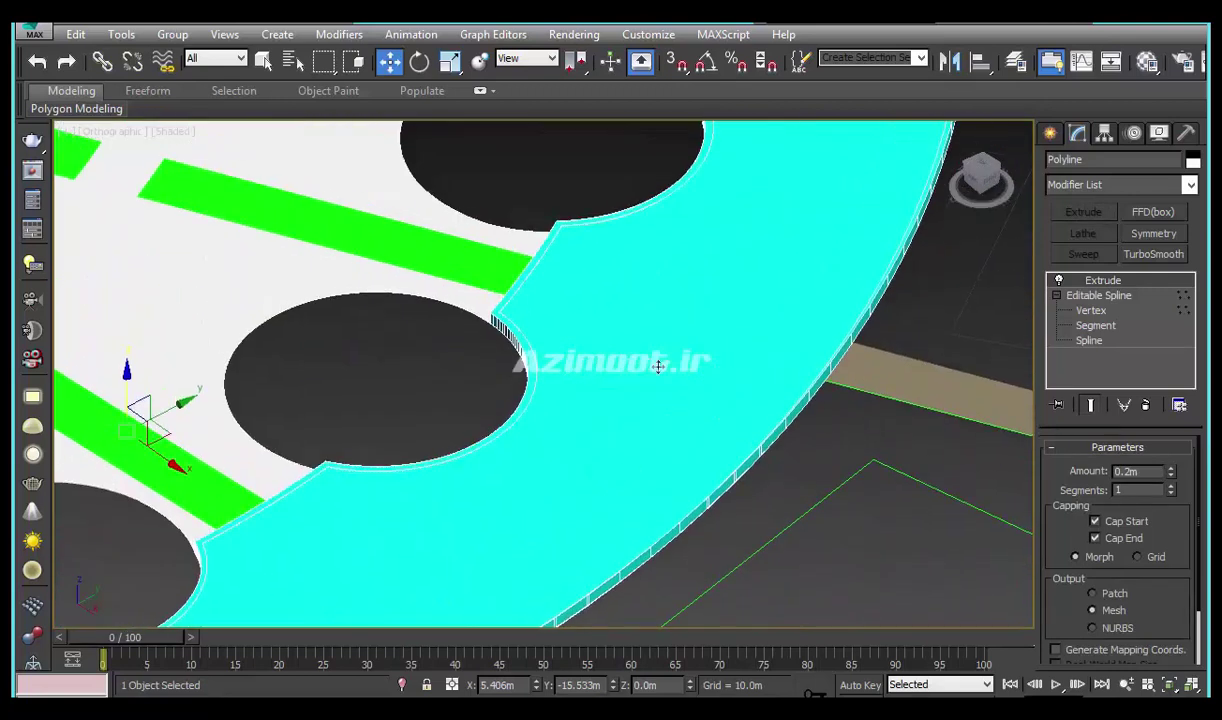
{"action": "scroll", "coordinate": [638, 499], "scroll_direction": "down", "scroll_amount": 1}
{"action": "scroll", "coordinate": [690, 469], "scroll_direction": "down", "scroll_amount": 5}
{"action": "scroll", "coordinate": [725, 409], "scroll_direction": "up", "scroll_amount": 1}
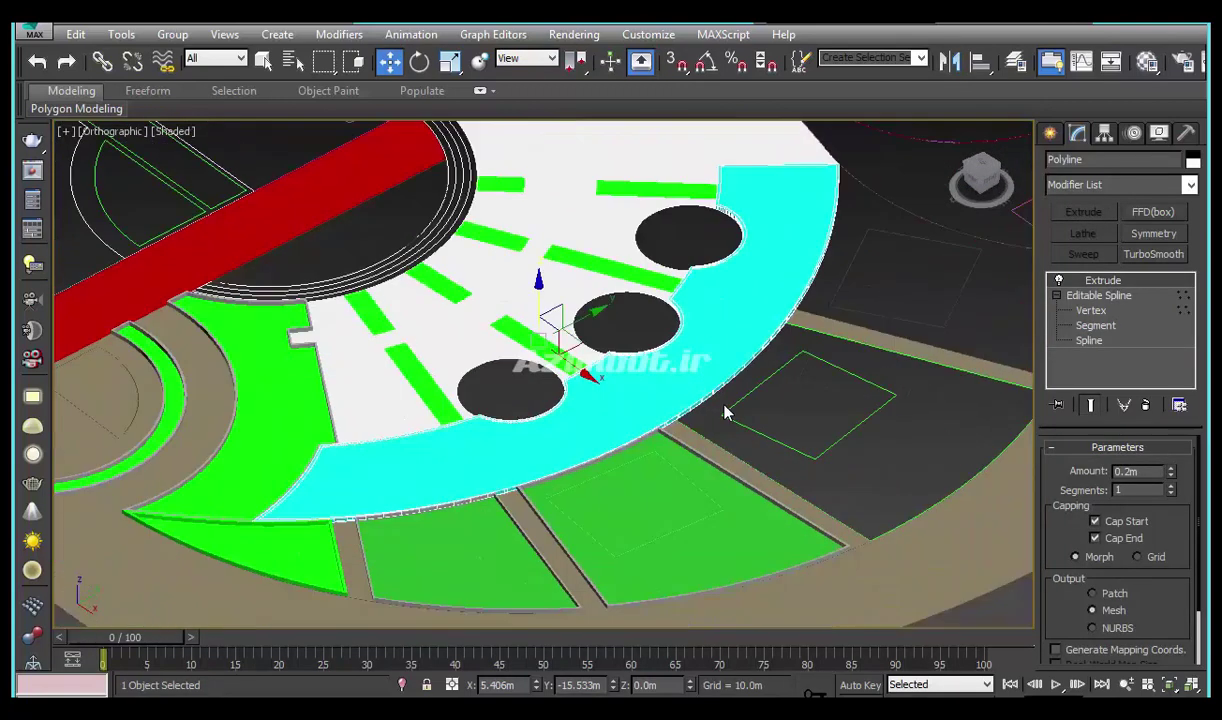
{"action": "scroll", "coordinate": [628, 444], "scroll_direction": "up", "scroll_amount": 3}
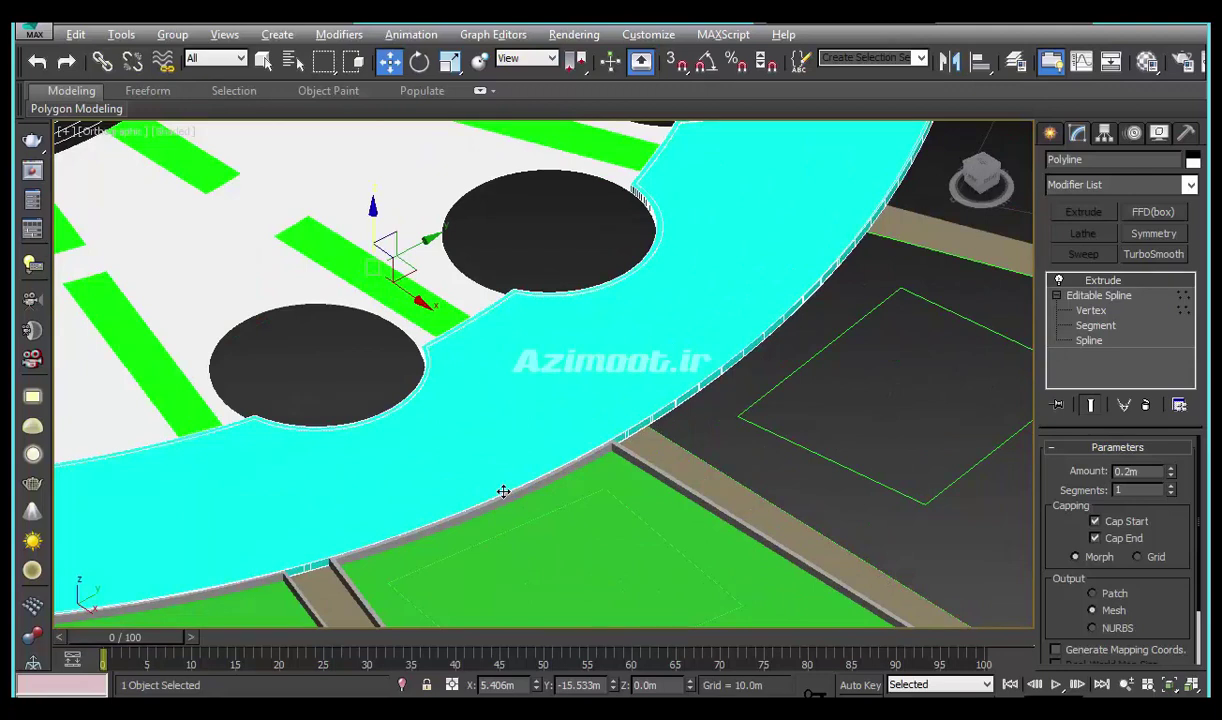
{"action": "key", "text": "alt+q"}
In top view, add a new vertex on the ring outline spline
{"action": "key", "text": "t"}
{"action": "key", "text": "z"}
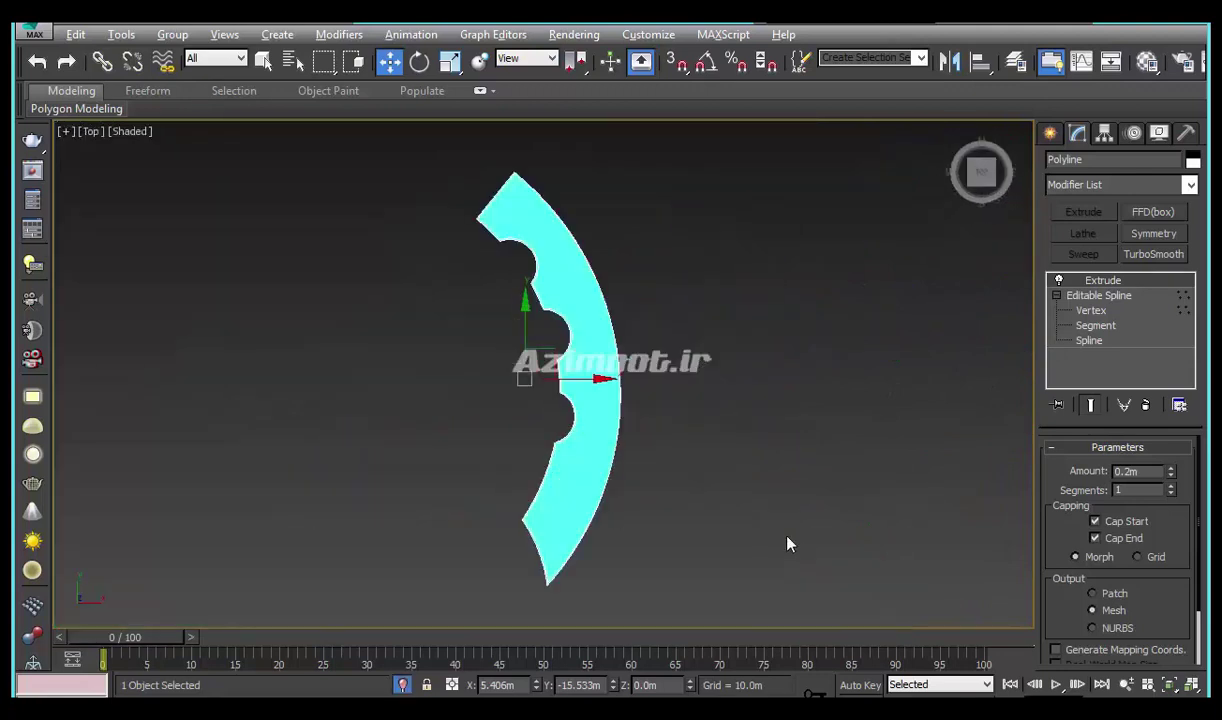
{"action": "left_click", "coordinate": [1088, 312]}
{"action": "scroll", "coordinate": [549, 521], "scroll_direction": "up", "scroll_amount": 2}
{"action": "scroll", "coordinate": [656, 327], "scroll_direction": "up", "scroll_amount": 5}
{"action": "scroll", "coordinate": [668, 275], "scroll_direction": "up", "scroll_amount": 2}
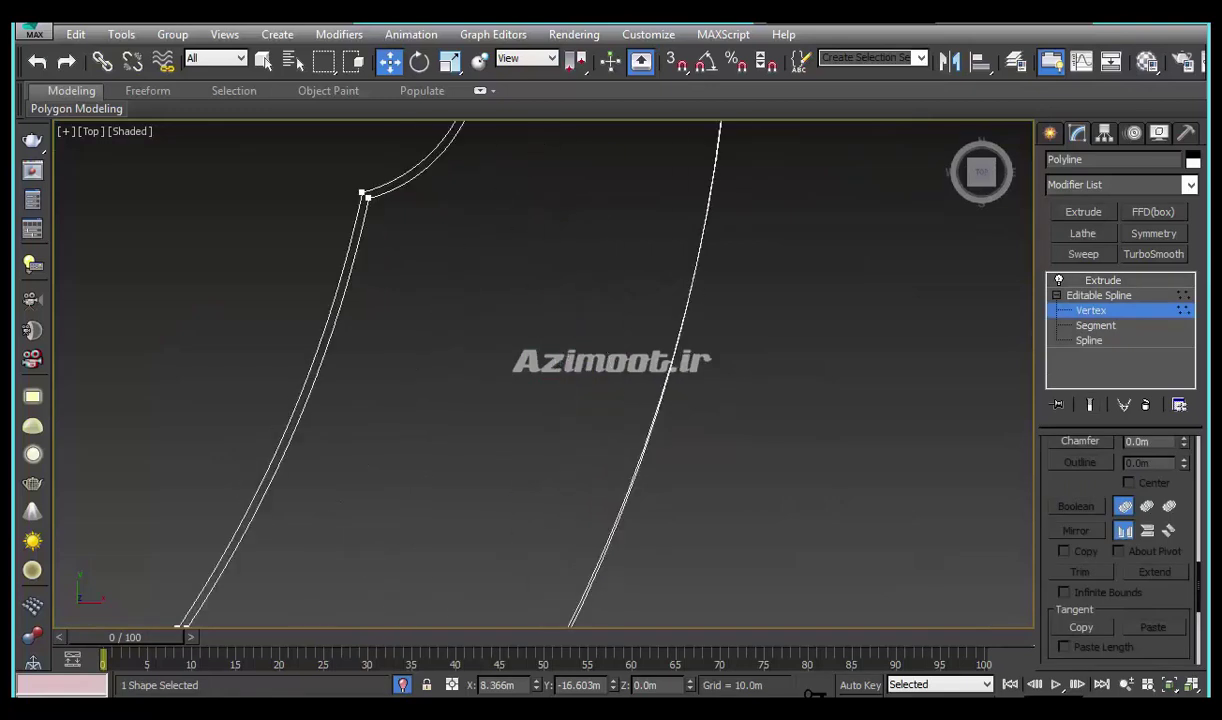
{"action": "mouse_move", "coordinate": [577, 596]}
{"action": "middle_mouse_down"}
{"action": "mouse_move", "coordinate": [557, 489]}
{"action": "mouse_move", "coordinate": [481, 297]}
{"action": "mouse_move", "coordinate": [565, 445]}
{"action": "middle_mouse_up"}
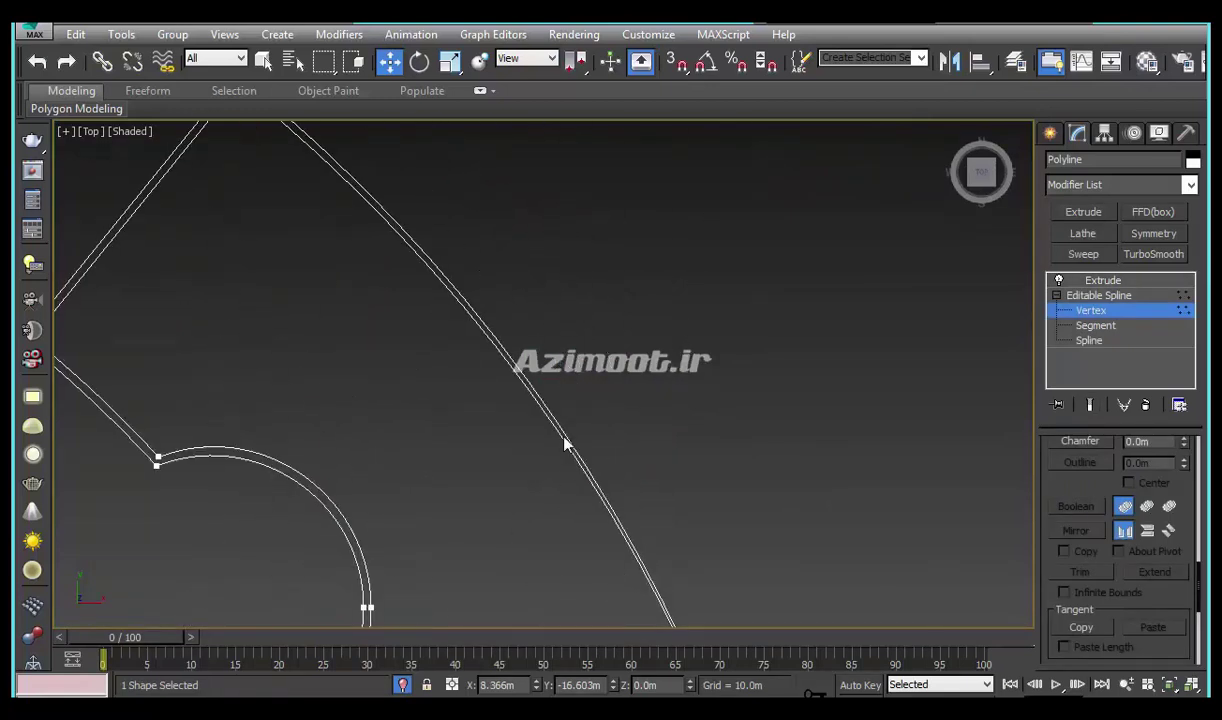
{"action": "scroll", "coordinate": [513, 327], "scroll_direction": "down", "scroll_amount": 2}
{"action": "scroll", "coordinate": [453, 235], "scroll_direction": "down", "scroll_amount": 5}
{"action": "scroll", "coordinate": [413, 255], "scroll_direction": "up", "scroll_amount": 5}
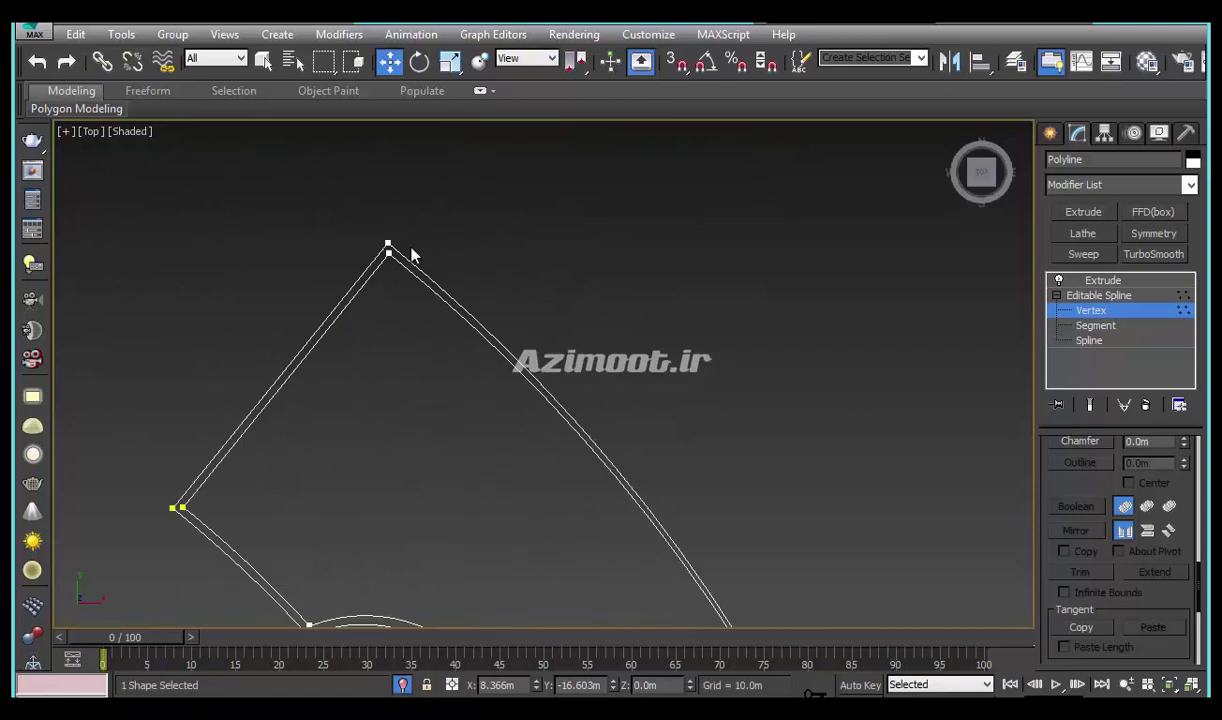
{"action": "scroll", "coordinate": [785, 525], "scroll_direction": "up", "scroll_amount": 2}
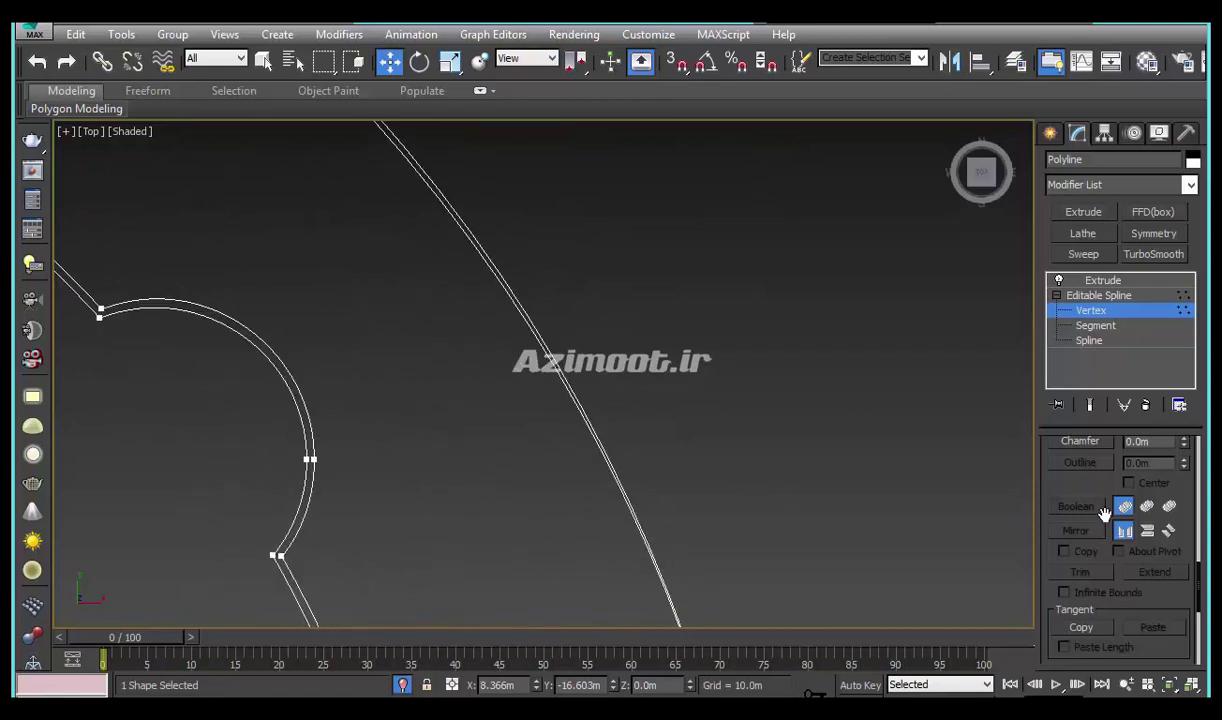
{"action": "scroll", "coordinate": [1080, 477], "scroll_direction": "up", "scroll_amount": 3}
{"action": "scroll", "coordinate": [1146, 499], "scroll_direction": "up", "scroll_amount": 2}
{"action": "scroll", "coordinate": [1129, 554], "scroll_direction": "up", "scroll_amount": 3}
{"action": "scroll", "coordinate": [1139, 586], "scroll_direction": "down", "scroll_amount": 1}
{"action": "left_click", "coordinate": [1081, 587]}
{"action": "scroll", "coordinate": [736, 453], "scroll_direction": "down", "scroll_amount": 2}
{"action": "mouse_move", "coordinate": [531, 299]}
{"action": "middle_mouse_down"}
{"action": "mouse_move", "coordinate": [514, 214]}
{"action": "mouse_move", "coordinate": [556, 362]}
{"action": "middle_mouse_up"}
{"action": "scroll", "coordinate": [553, 418], "scroll_direction": "up", "scroll_amount": 2}
{"action": "scroll", "coordinate": [556, 413], "scroll_direction": "up", "scroll_amount": 1}
{"action": "scroll", "coordinate": [557, 415], "scroll_direction": "up", "scroll_amount": 1}
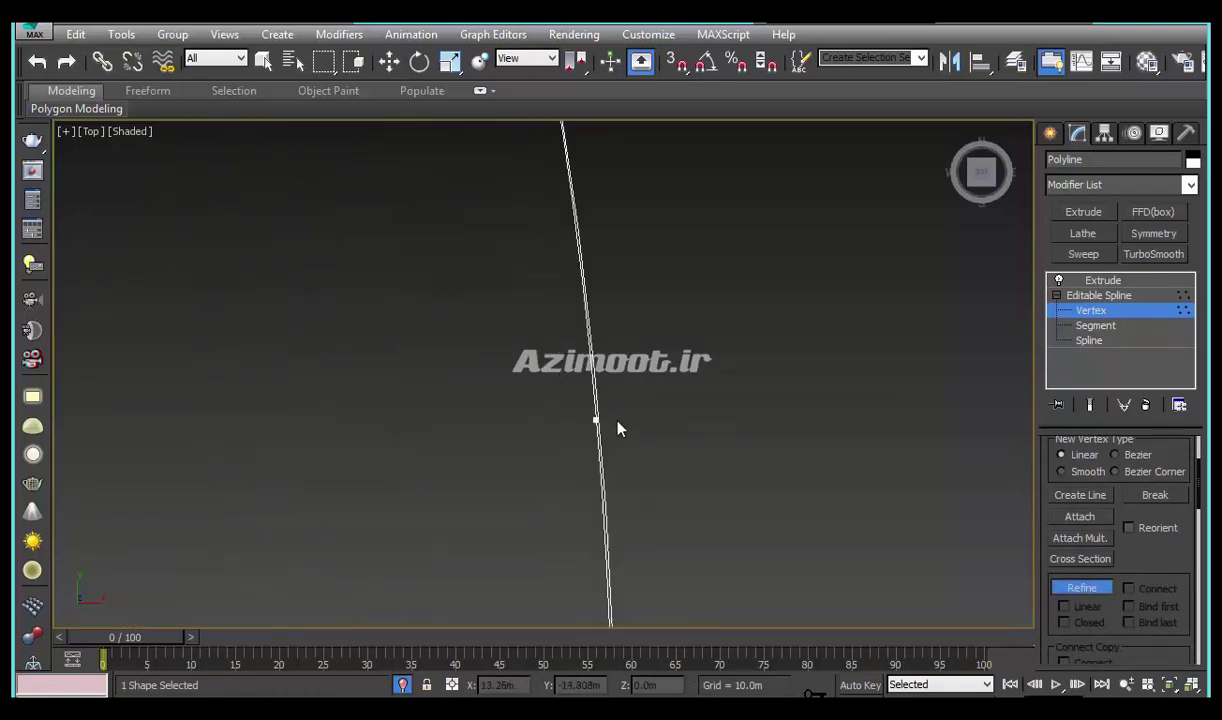
{"action": "key", "text": "w"}
Pull the new vertex's Bezier tangent so the edge follows the arc
{"action": "left_click", "coordinate": [578, 416]}
{"action": "scroll", "coordinate": [645, 428], "scroll_direction": "down", "scroll_amount": 1}
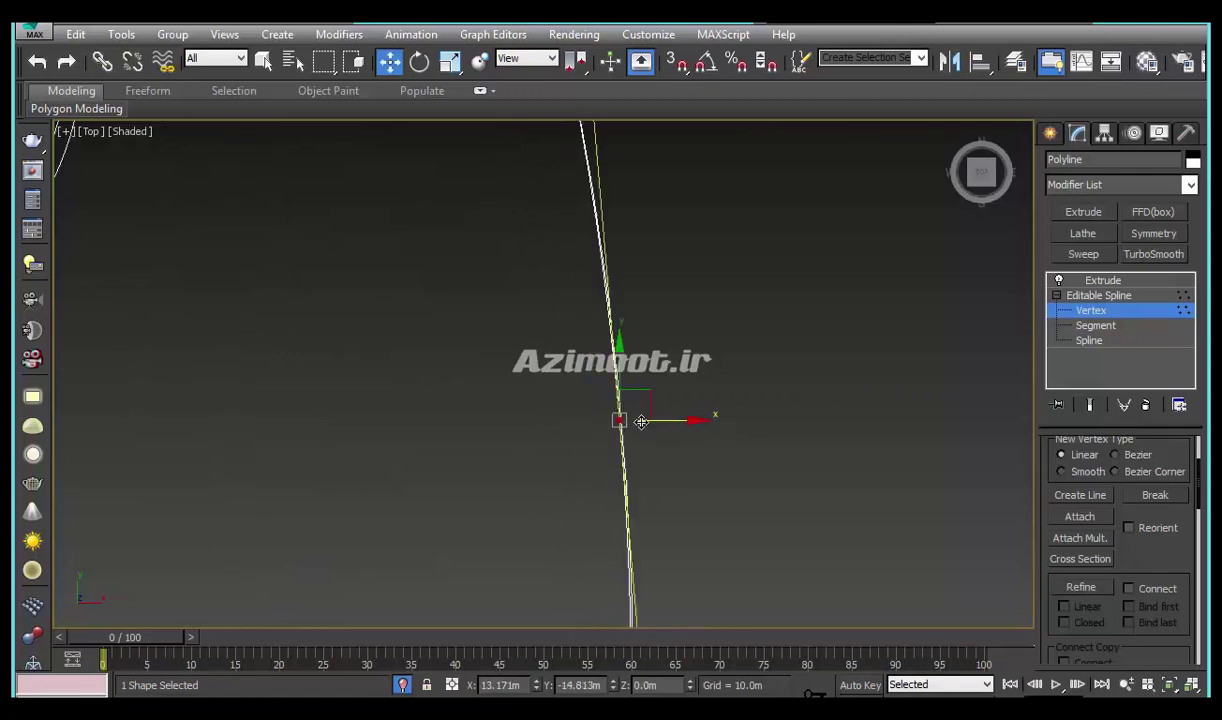
{"action": "scroll", "coordinate": [655, 435], "scroll_direction": "down", "scroll_amount": 2}
{"action": "scroll", "coordinate": [700, 480], "scroll_direction": "up", "scroll_amount": 1}
{"action": "scroll", "coordinate": [646, 431], "scroll_direction": "up", "scroll_amount": 2}
{"action": "scroll", "coordinate": [624, 409], "scroll_direction": "up", "scroll_amount": 1}
{"action": "scroll", "coordinate": [560, 418], "scroll_direction": "up", "scroll_amount": 1}
{"action": "scroll", "coordinate": [540, 440], "scroll_direction": "down", "scroll_amount": 1}
{"action": "scroll", "coordinate": [566, 447], "scroll_direction": "down", "scroll_amount": 1}
{"action": "scroll", "coordinate": [566, 447], "scroll_direction": "down", "scroll_amount": 1}
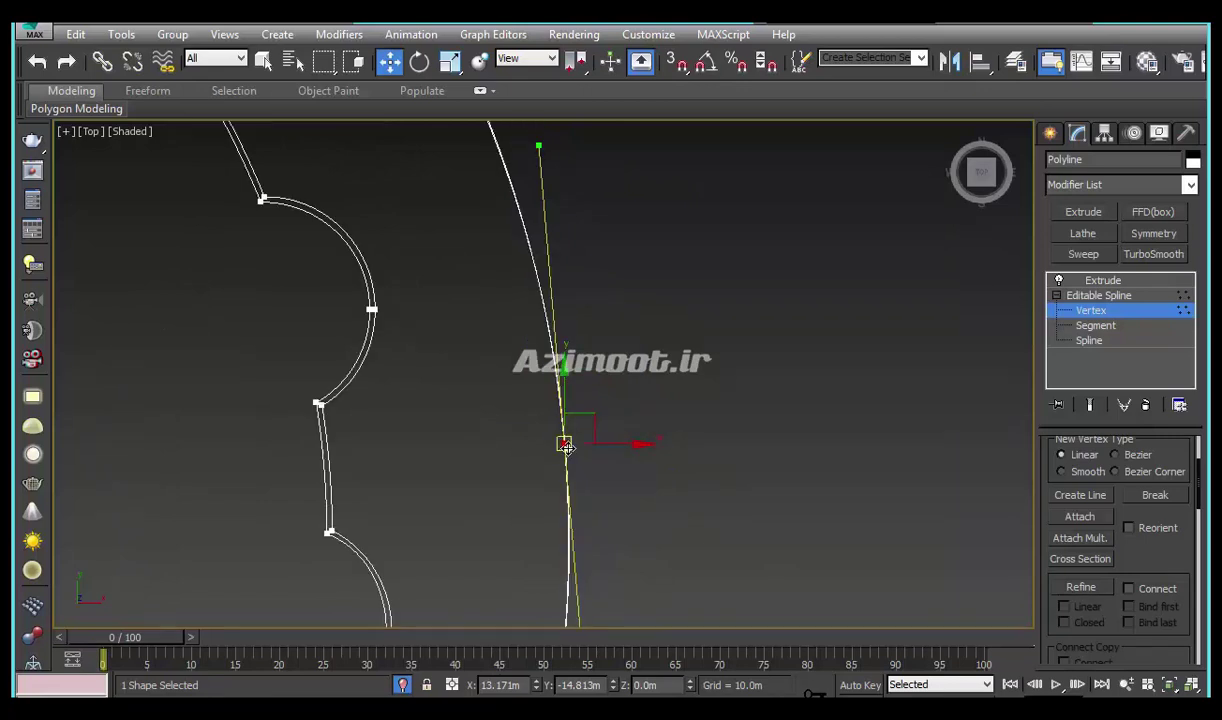
{"action": "scroll", "coordinate": [590, 445], "scroll_direction": "up", "scroll_amount": 2}
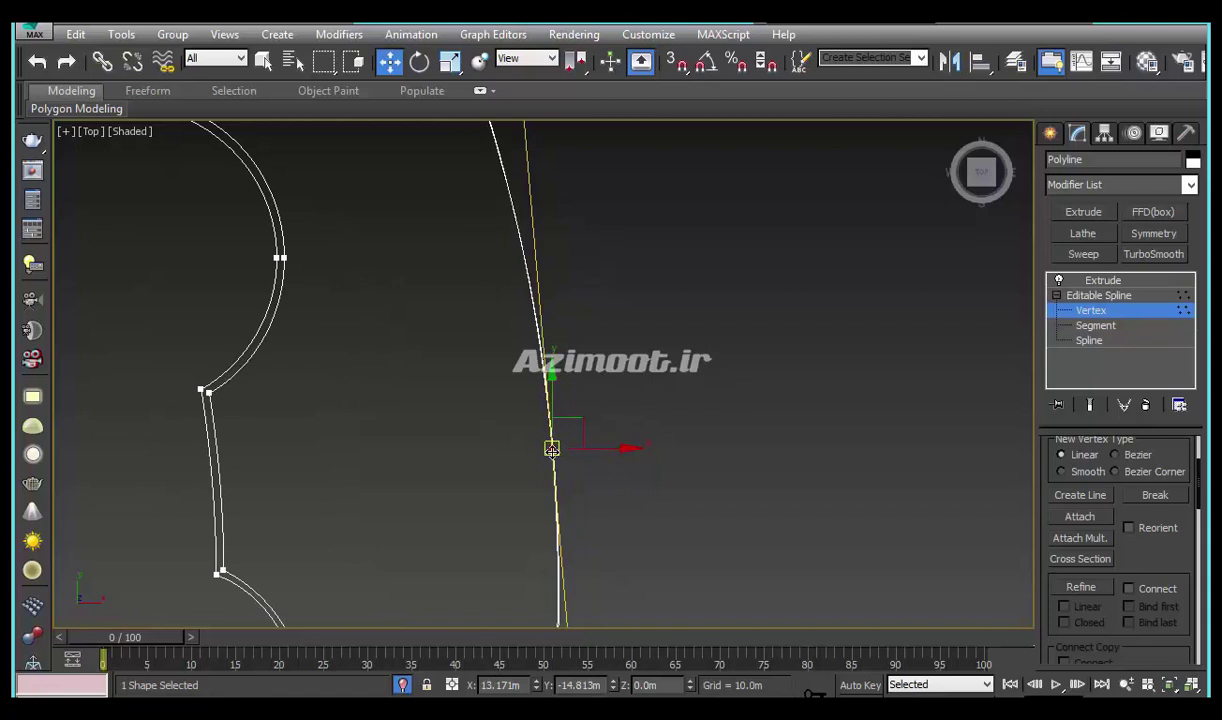
{"action": "scroll", "coordinate": [1110, 330], "scroll_direction": "down", "scroll_amount": 5}
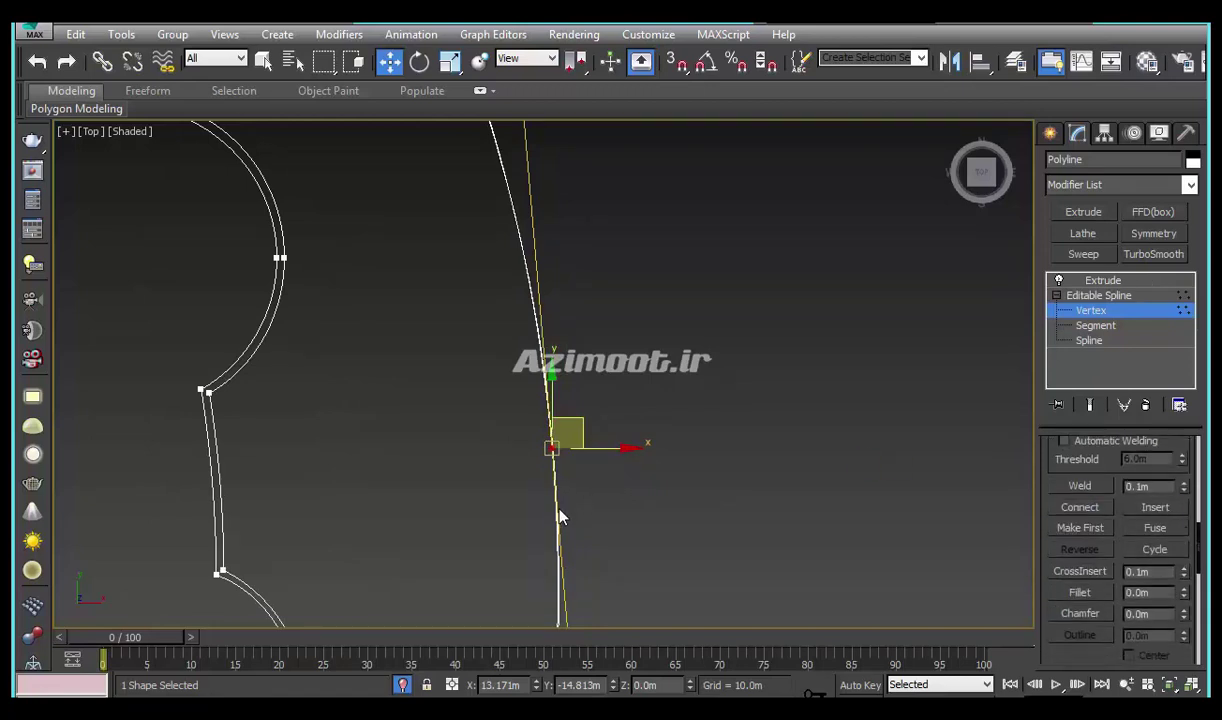
{"action": "scroll", "coordinate": [562, 479], "scroll_direction": "up", "scroll_amount": 2}
{"action": "scroll", "coordinate": [562, 479], "scroll_direction": "up", "scroll_amount": 2}
{"action": "scroll", "coordinate": [560, 470], "scroll_direction": "up", "scroll_amount": 1}
{"action": "mouse_move", "coordinate": [612, 448]}
{"action": "middle_mouse_down"}
{"action": "mouse_move", "coordinate": [498, 443]}
{"action": "mouse_move", "coordinate": [528, 404]}
{"action": "mouse_move", "coordinate": [567, 464]}
{"action": "middle_mouse_up"}
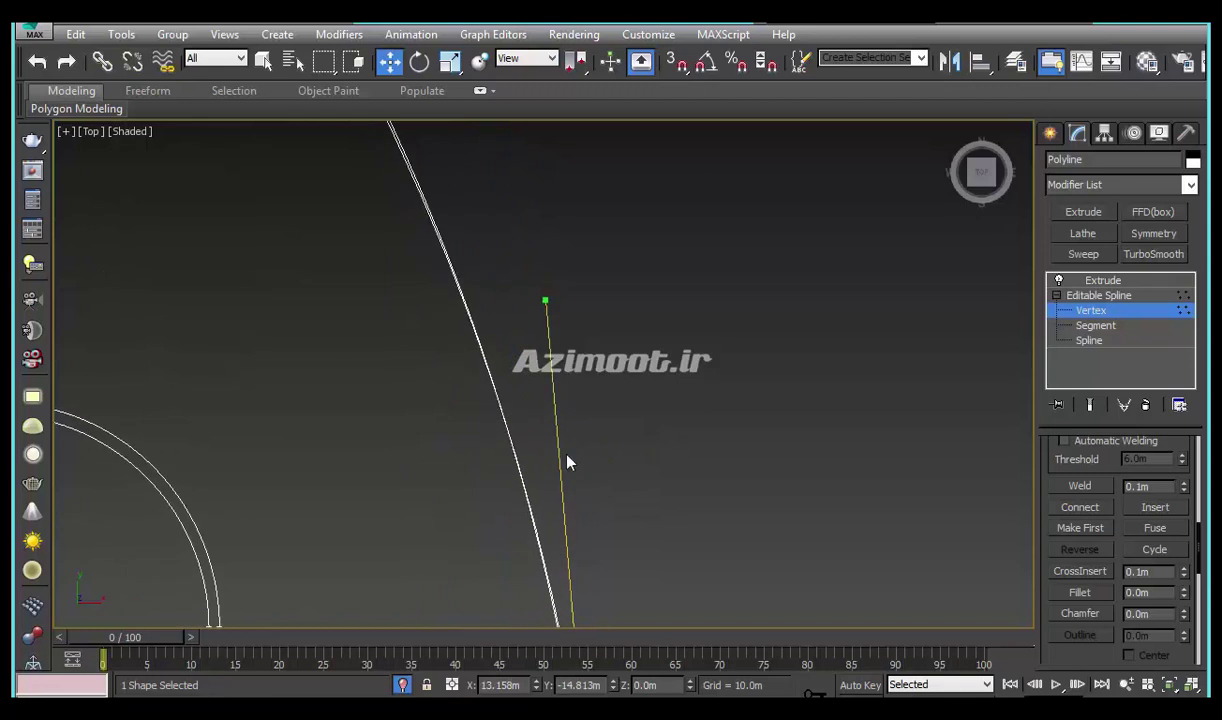
{"action": "left_click_drag", "start_coordinate": [546, 300], "coordinate": [532, 300]}
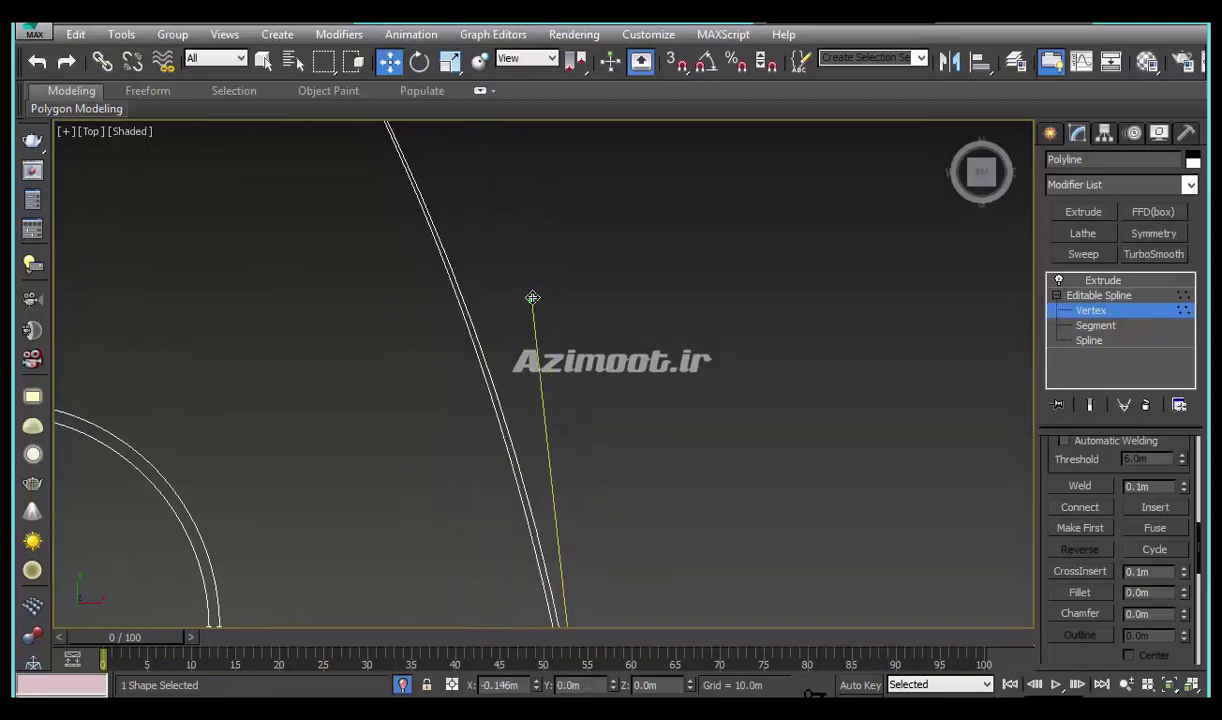
{"action": "scroll", "coordinate": [535, 302], "scroll_direction": "down", "scroll_amount": 2}
{"action": "middle_click_drag", "start_coordinate": [535, 302], "coordinate": [540, 481]}
{"action": "scroll", "coordinate": [417, 349], "scroll_direction": "up", "scroll_amount": 3}
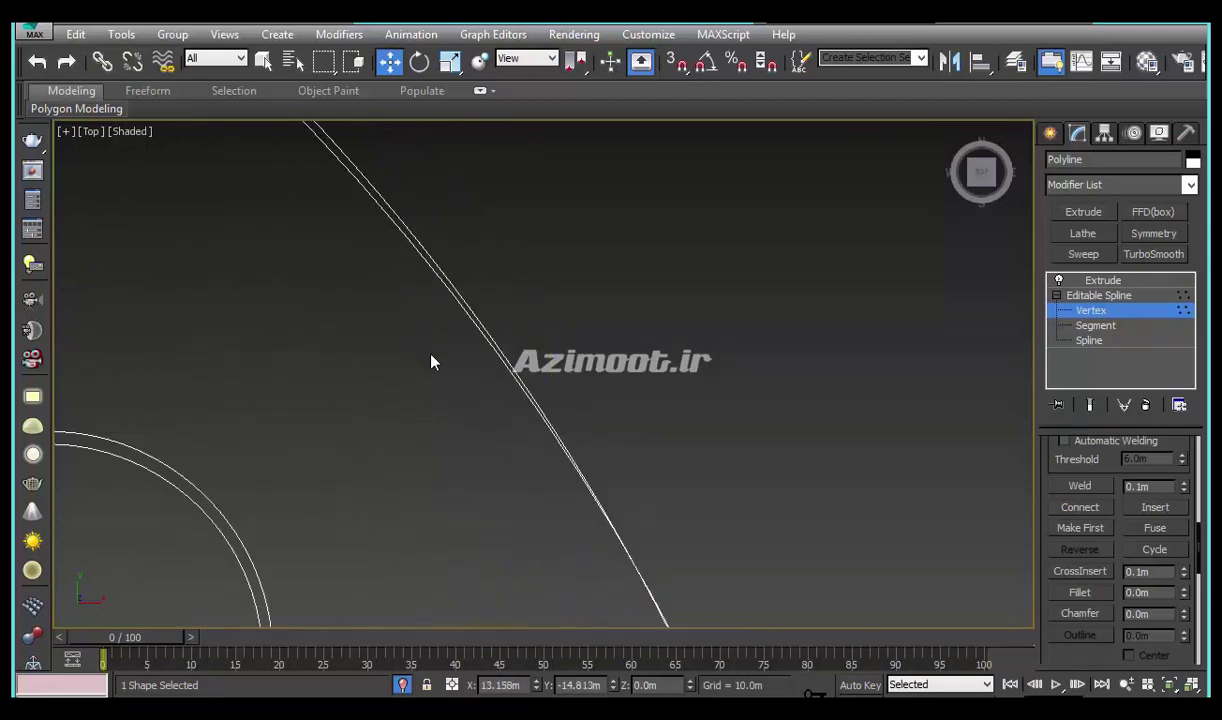
Bend the top and lower corner vertex tangents to curve the outline smoothly
{"action": "middle_click_drag", "start_coordinate": [431, 360], "coordinate": [295, 353]}
{"action": "left_click", "coordinate": [205, 186]}
{"action": "scroll", "coordinate": [464, 390], "scroll_direction": "down", "scroll_amount": 2}
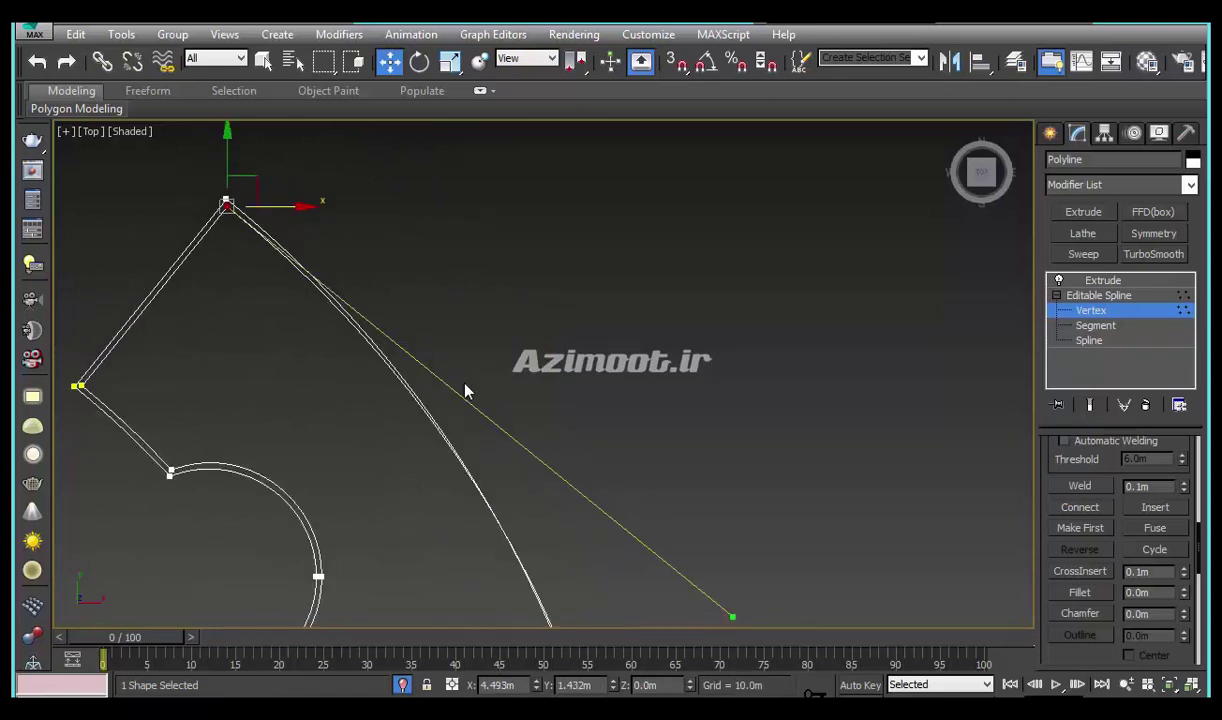
{"action": "scroll", "coordinate": [660, 572], "scroll_direction": "up", "scroll_amount": 2}
{"action": "left_click_drag", "start_coordinate": [741, 553], "coordinate": [722, 564]}
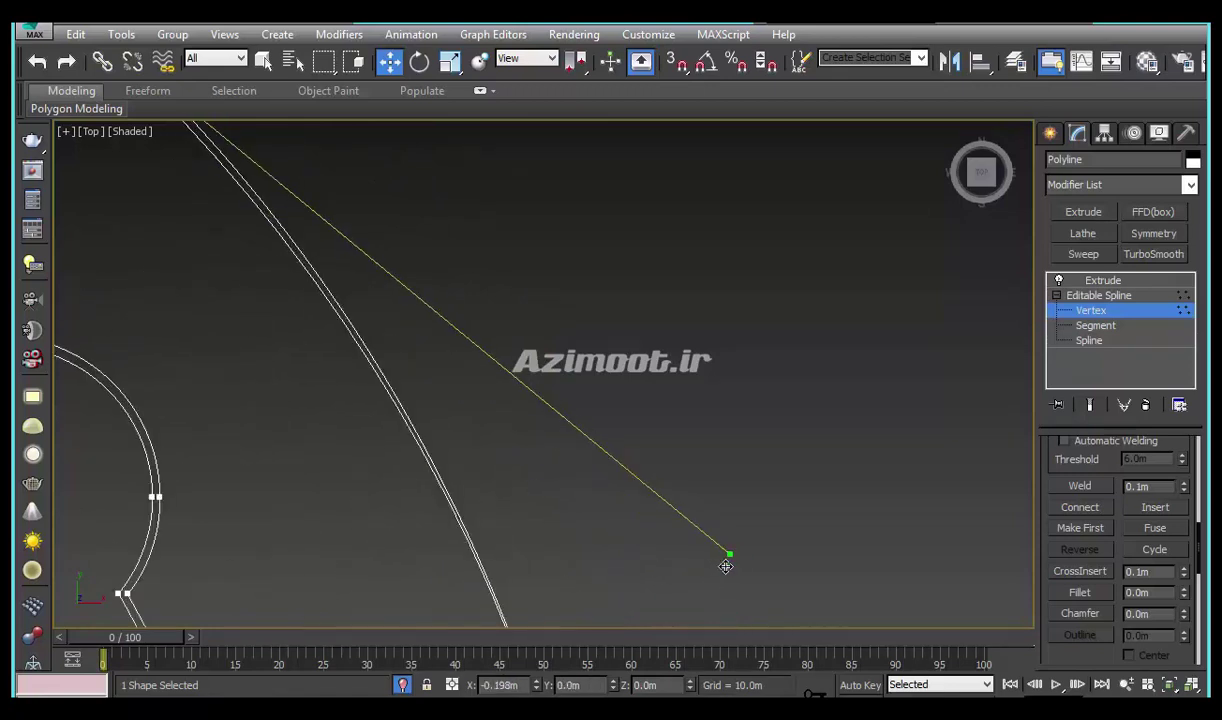
{"action": "middle_click_drag", "start_coordinate": [558, 324], "coordinate": [549, 150]}
{"action": "scroll", "coordinate": [549, 150], "scroll_direction": "down", "scroll_amount": 3}
{"action": "scroll", "coordinate": [520, 200], "scroll_direction": "up", "scroll_amount": 1}
{"action": "scroll", "coordinate": [475, 344], "scroll_direction": "up", "scroll_amount": 1}
{"action": "scroll", "coordinate": [416, 487], "scroll_direction": "up", "scroll_amount": 2}
{"action": "left_click", "coordinate": [356, 553]}
{"action": "scroll", "coordinate": [475, 678], "scroll_direction": "down", "scroll_amount": 1}
{"action": "scroll", "coordinate": [739, 267], "scroll_direction": "down", "scroll_amount": 1}
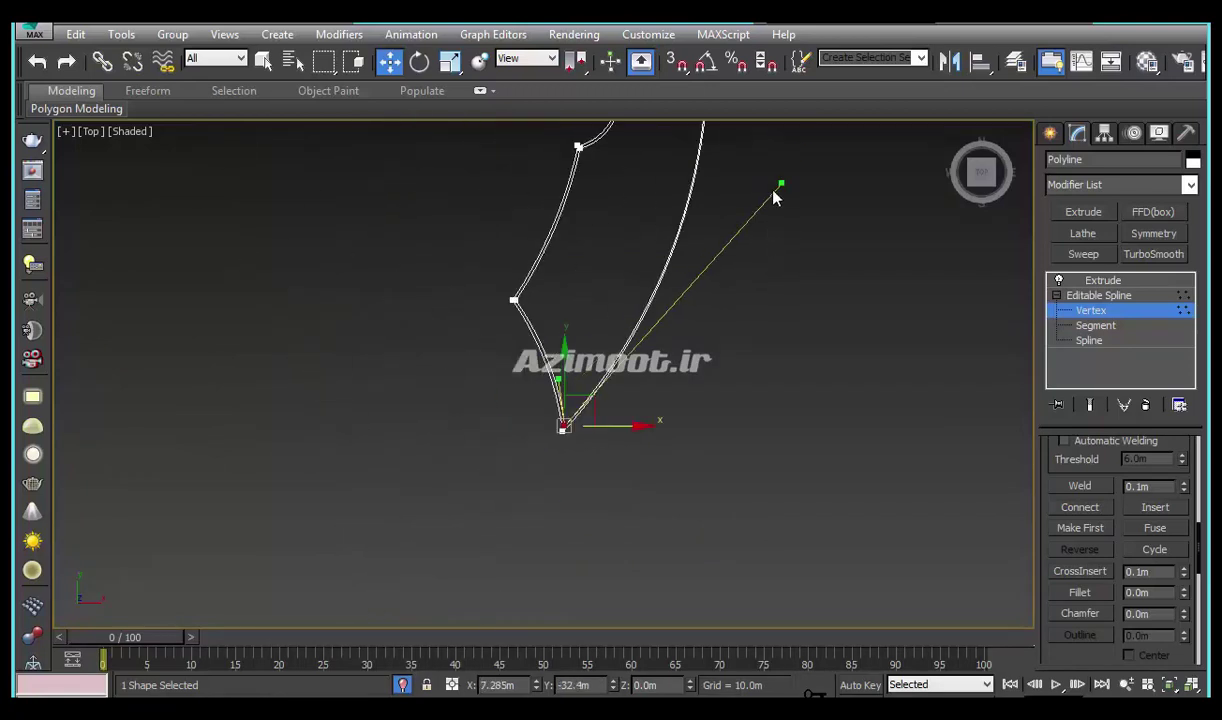
{"action": "scroll", "coordinate": [777, 196], "scroll_direction": "up", "scroll_amount": 1}
{"action": "middle_click_drag", "start_coordinate": [769, 262], "coordinate": [779, 690]}
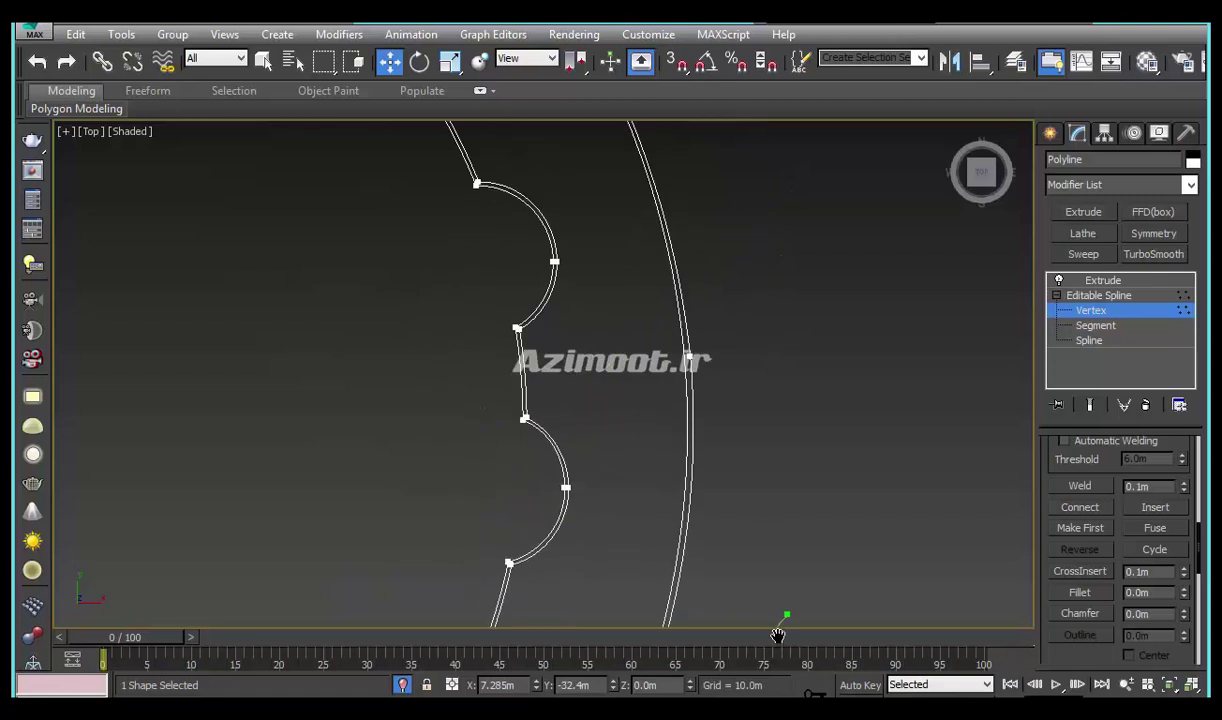
{"action": "left_click", "coordinate": [1050, 134]}
{"action": "scroll", "coordinate": [840, 262], "scroll_direction": "down", "scroll_amount": 1}
{"action": "scroll", "coordinate": [840, 262], "scroll_direction": "down", "scroll_amount": 2}
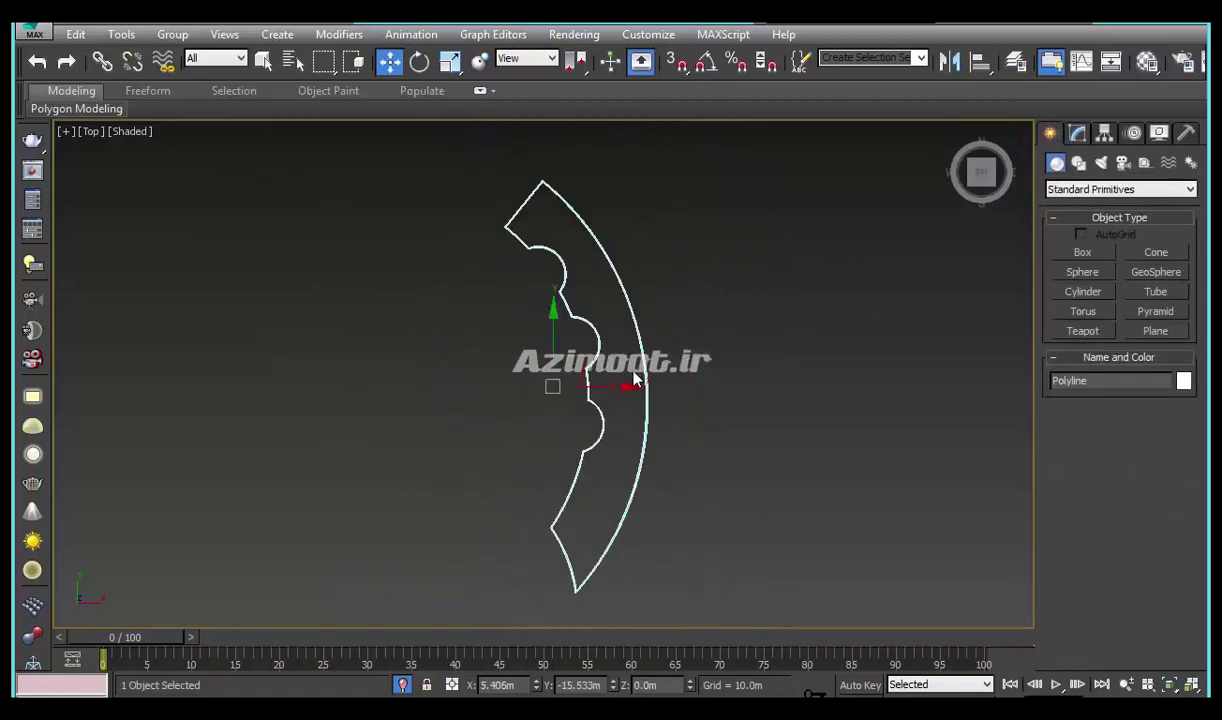
At Spline level, detach a copy of the scalloped arc outline as a new shape
{"action": "left_click", "coordinate": [1077, 133]}
{"action": "mouse_move", "coordinate": [648, 456]}
{"action": "middle_mouse_down"}
{"action": "mouse_move", "coordinate": [678, 512]}
{"action": "mouse_move", "coordinate": [628, 423]}
{"action": "middle_mouse_up"}
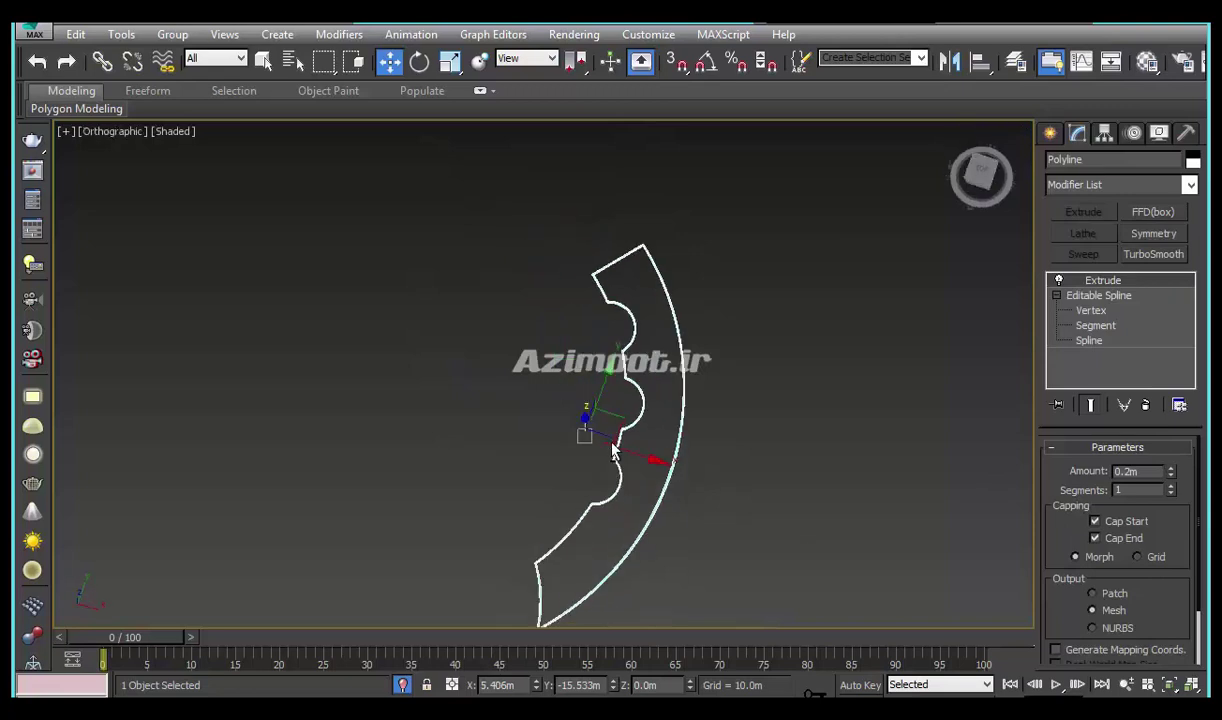
{"action": "scroll", "coordinate": [628, 423], "scroll_direction": "up", "scroll_amount": 3}
{"action": "middle_click_drag", "start_coordinate": [707, 445], "coordinate": [689, 397]}
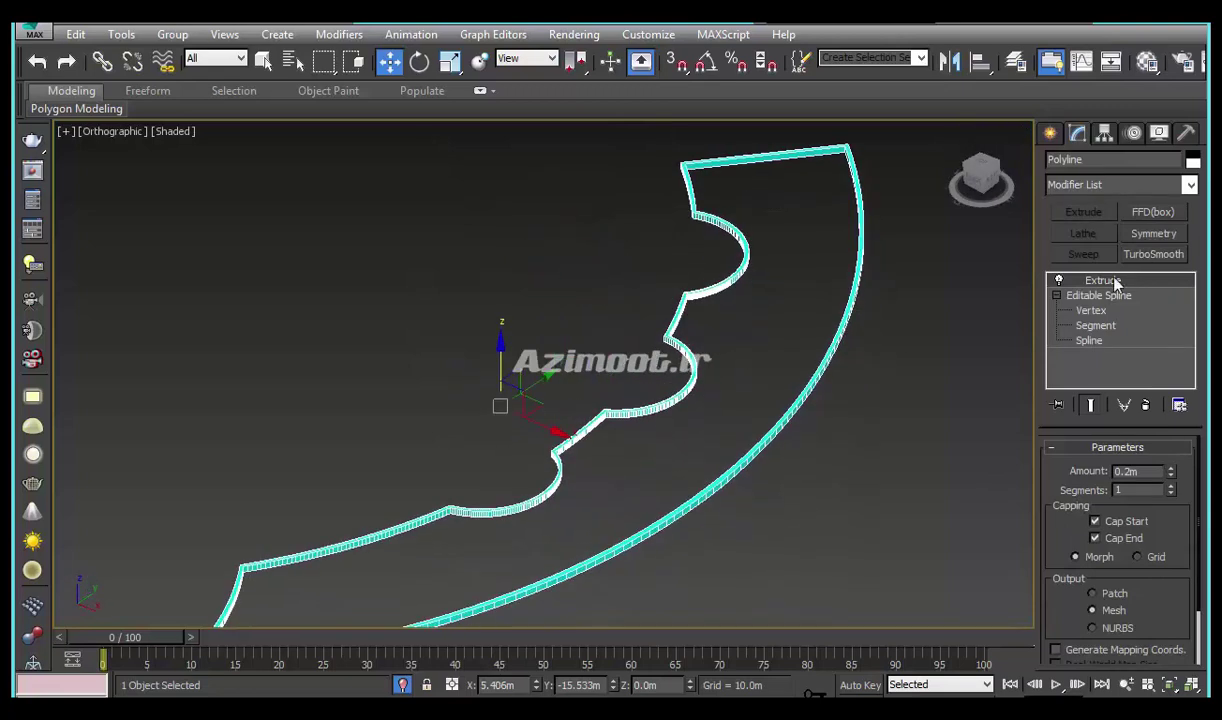
{"action": "left_click", "coordinate": [1089, 341]}
{"action": "scroll", "coordinate": [700, 260], "scroll_direction": "up", "scroll_amount": 3}
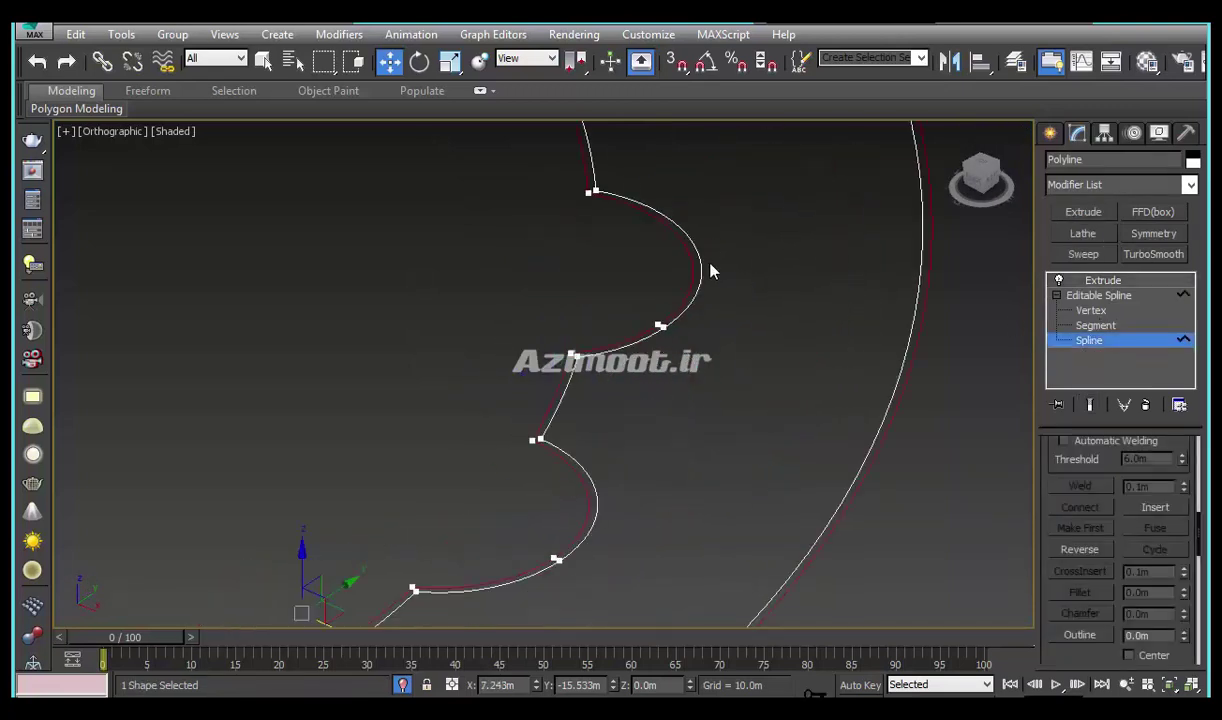
{"action": "middle_click_drag", "start_coordinate": [826, 401], "coordinate": [1155, 420], "text": "alt"}
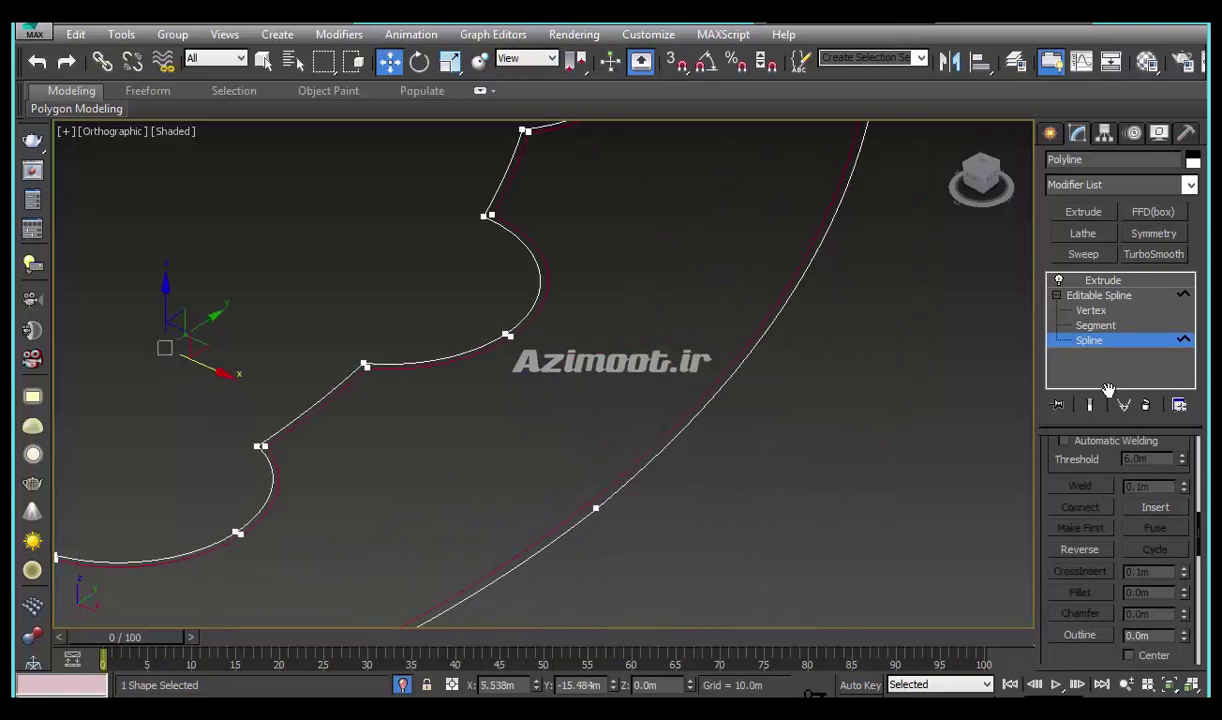
{"action": "scroll", "coordinate": [1100, 530], "scroll_direction": "down", "scroll_amount": 3}
{"action": "scroll", "coordinate": [1100, 530], "scroll_direction": "down", "scroll_amount": 3}
{"action": "scroll", "coordinate": [1101, 531], "scroll_direction": "down", "scroll_amount": 1}
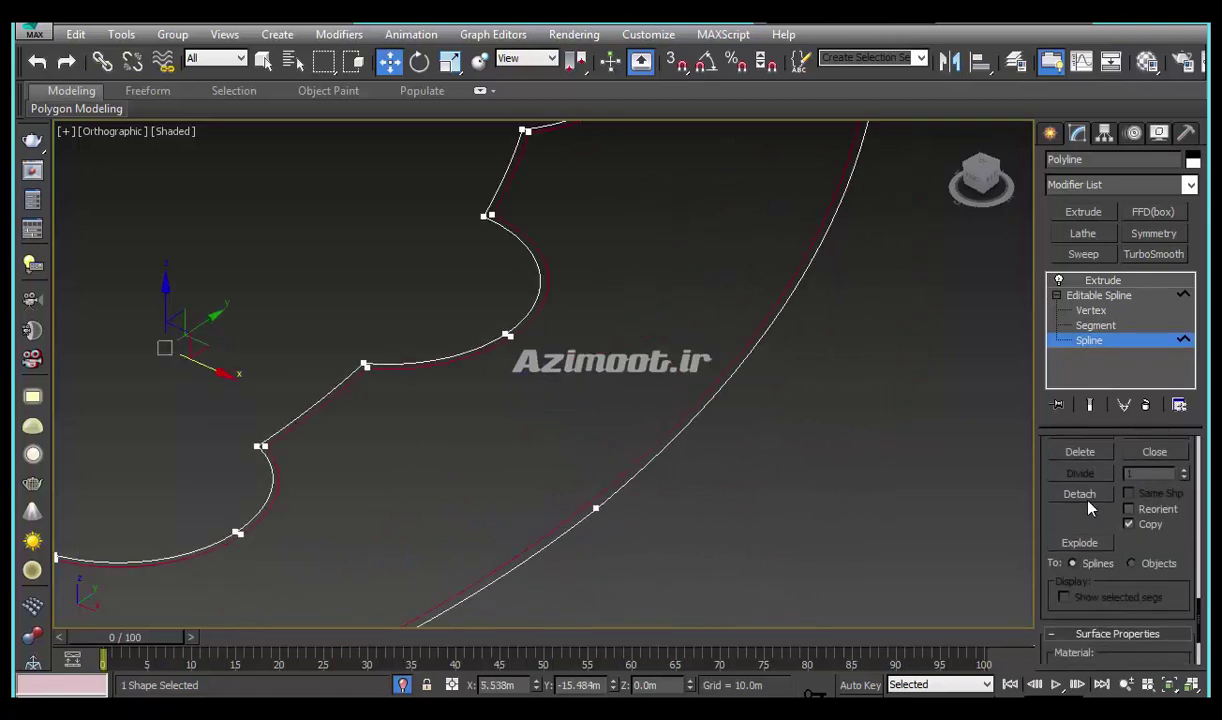
{"action": "left_click", "coordinate": [1082, 495]}
{"action": "left_click", "coordinate": [660, 366]}
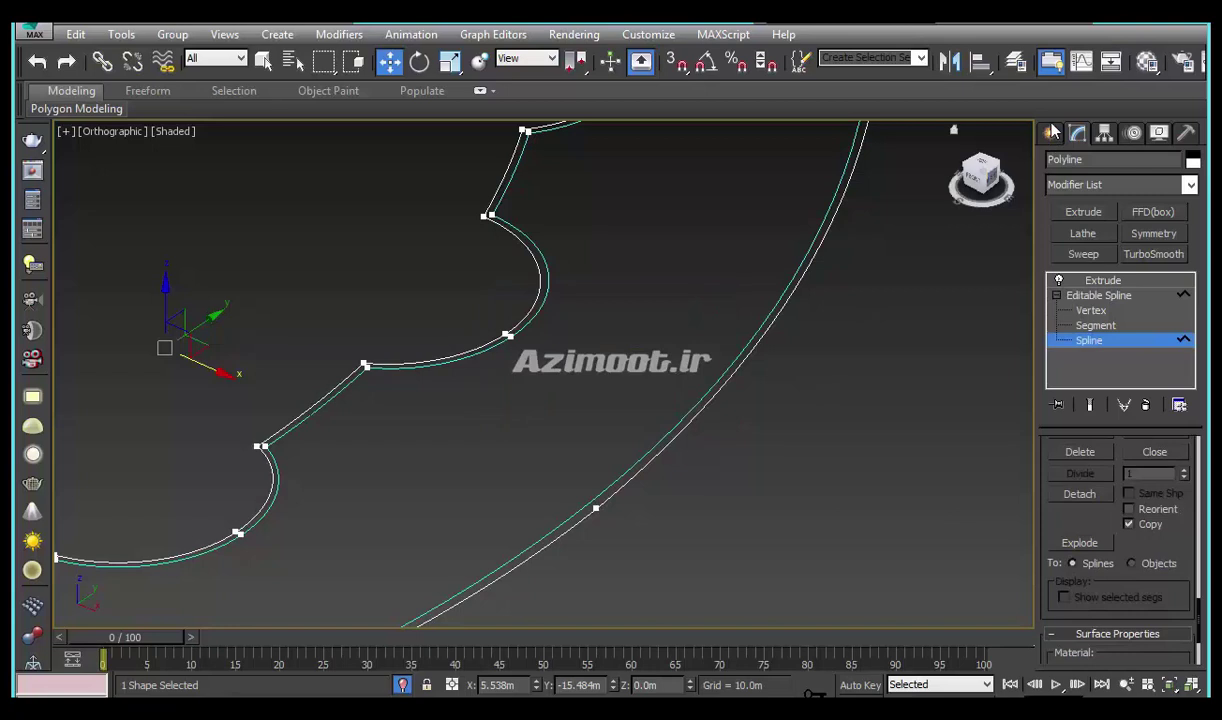
{"action": "left_click", "coordinate": [1049, 133]}
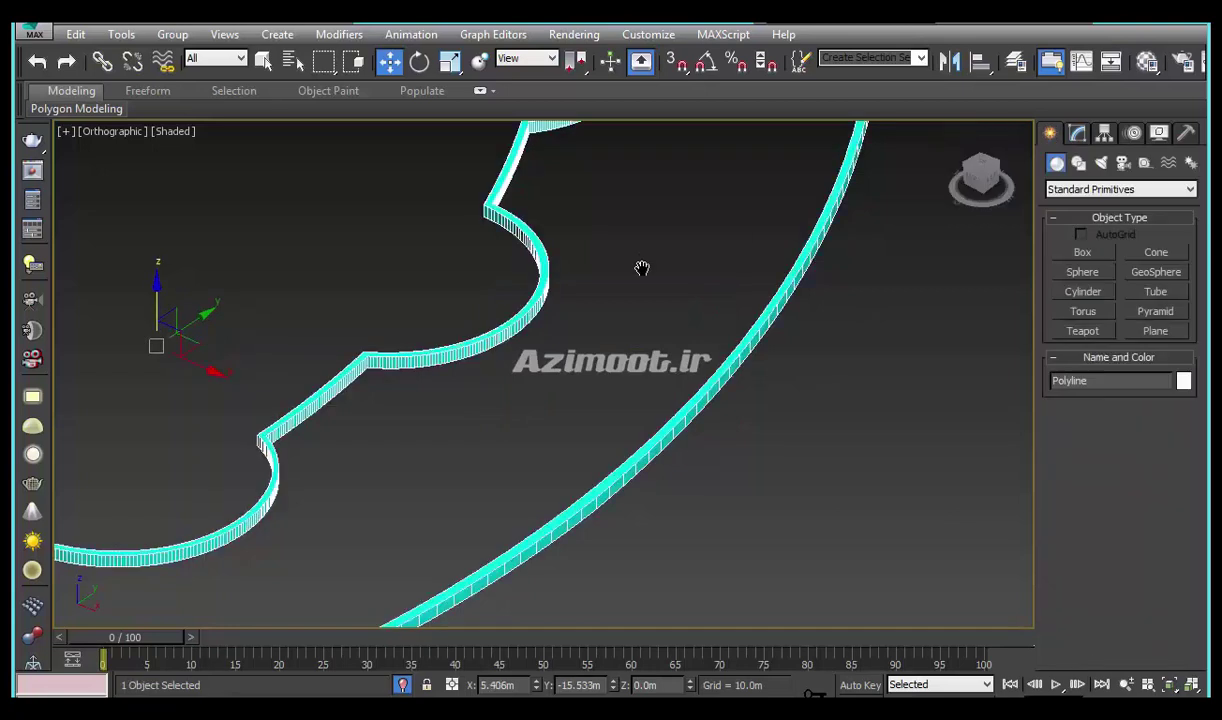
Convert the detached outline into a filled editable poly surface
{"action": "left_click", "coordinate": [512, 352]}
{"action": "right_click", "coordinate": [509, 349]}
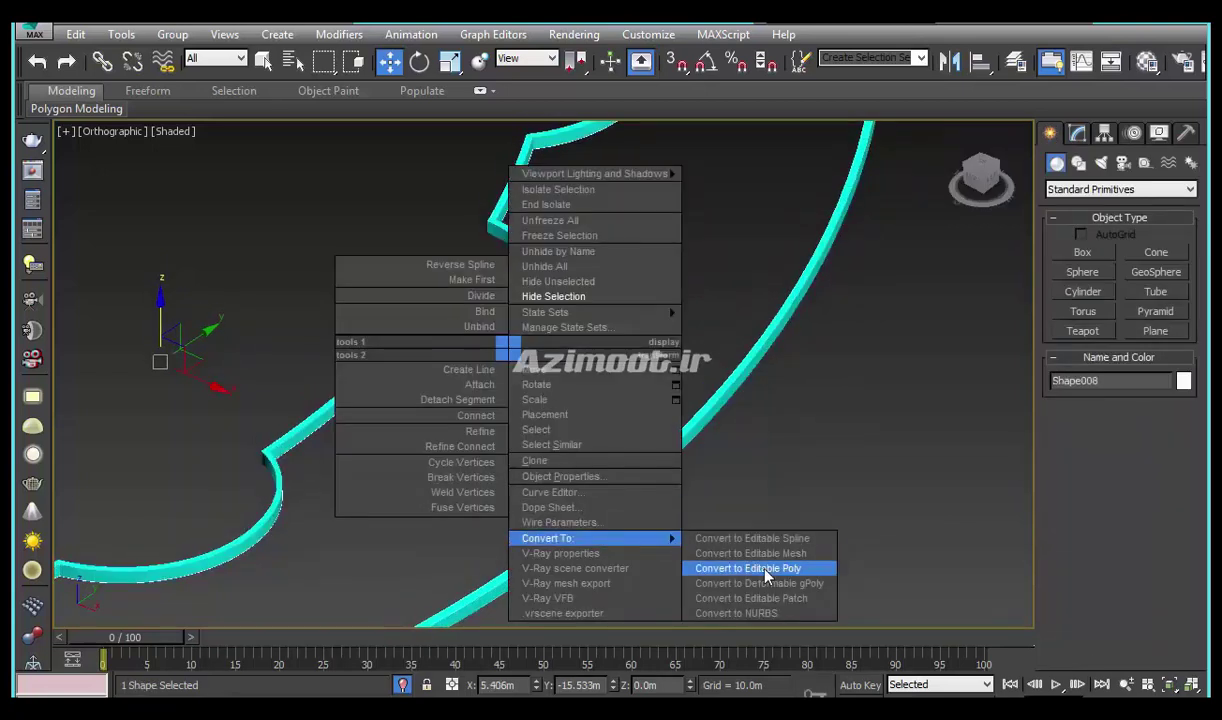
{"action": "left_click", "coordinate": [767, 568]}
{"action": "mouse_move", "coordinate": [575, 361]}
{"action": "middle_mouse_down"}
{"action": "mouse_move", "coordinate": [584, 276]}
{"action": "mouse_move", "coordinate": [592, 321]}
{"action": "middle_mouse_up"}
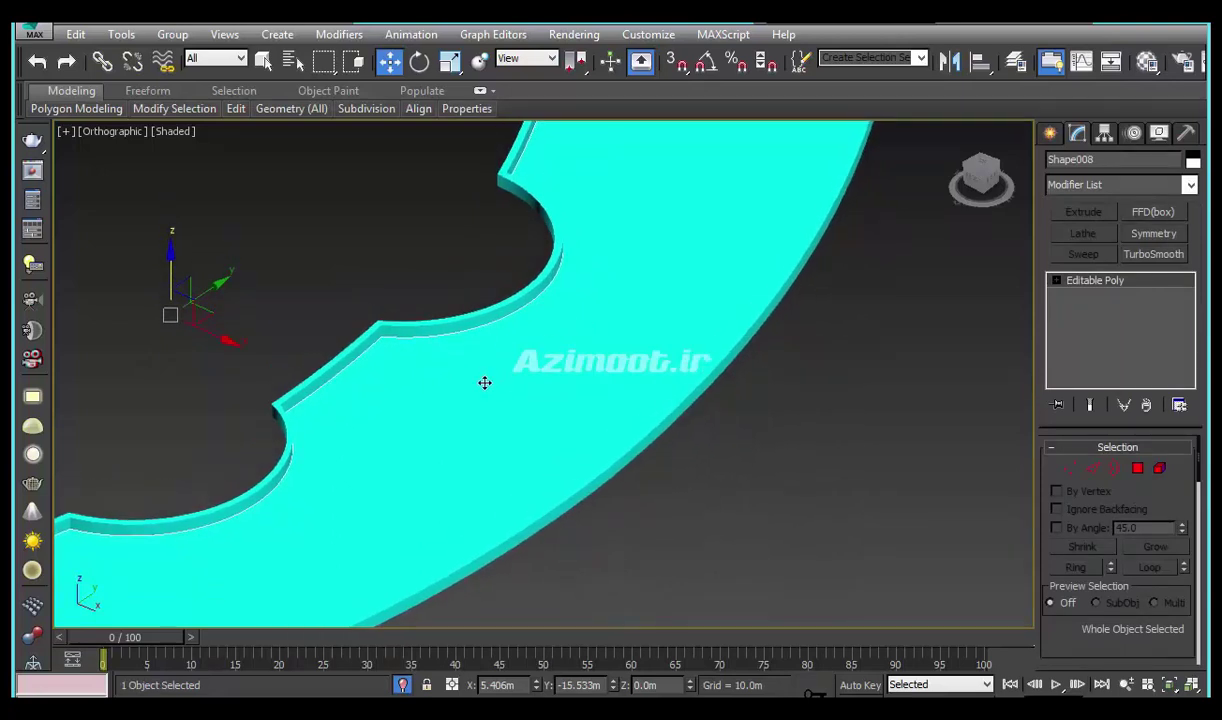
Clone the surface as an independent copy, Shape009, raised slightly to Z 0.134 m
{"action": "middle_click_drag", "start_coordinate": [477, 379], "coordinate": [480, 420]}
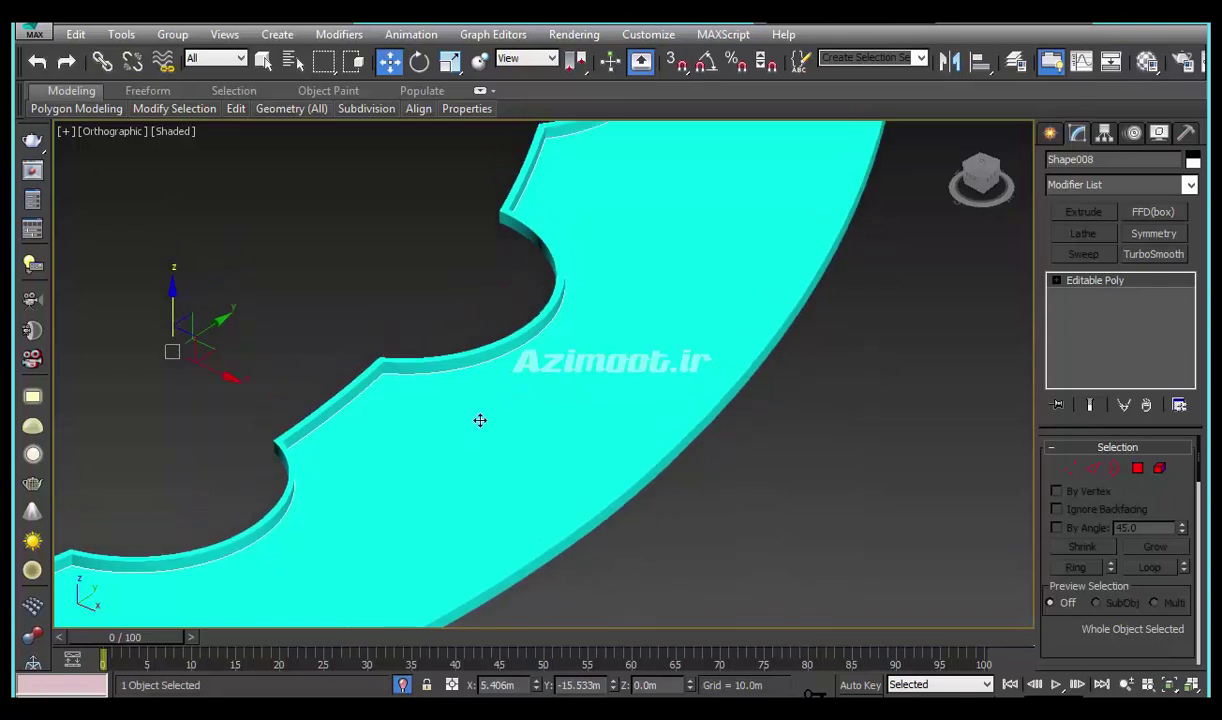
{"action": "key", "text": "ctrl+v"}
{"action": "left_click", "coordinate": [538, 320]}
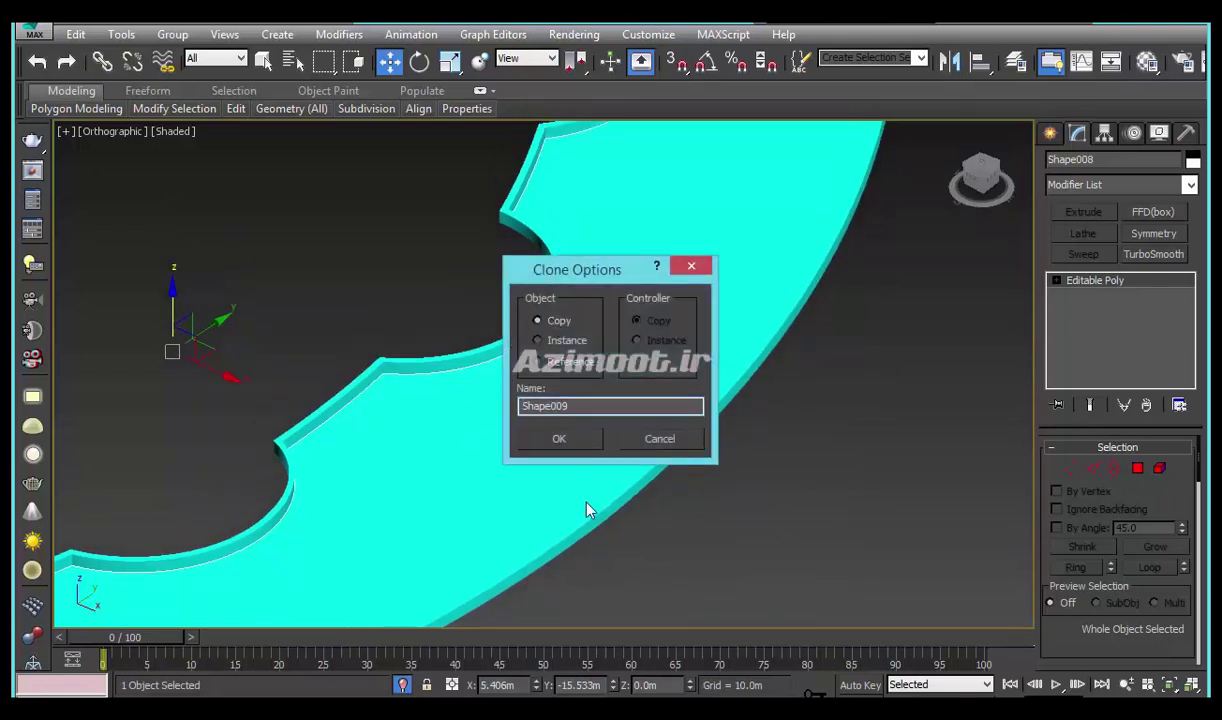
{"action": "left_click", "coordinate": [569, 438]}
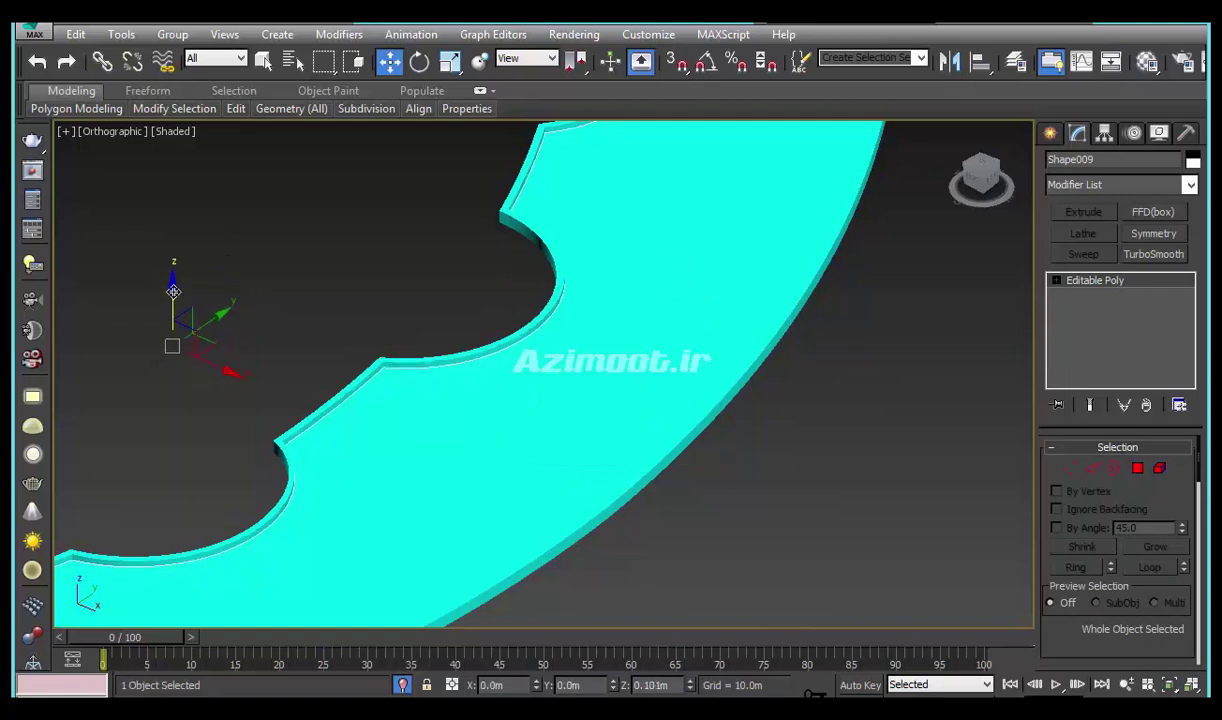
{"action": "left_click_drag", "start_coordinate": [173, 290], "coordinate": [213, 319]}
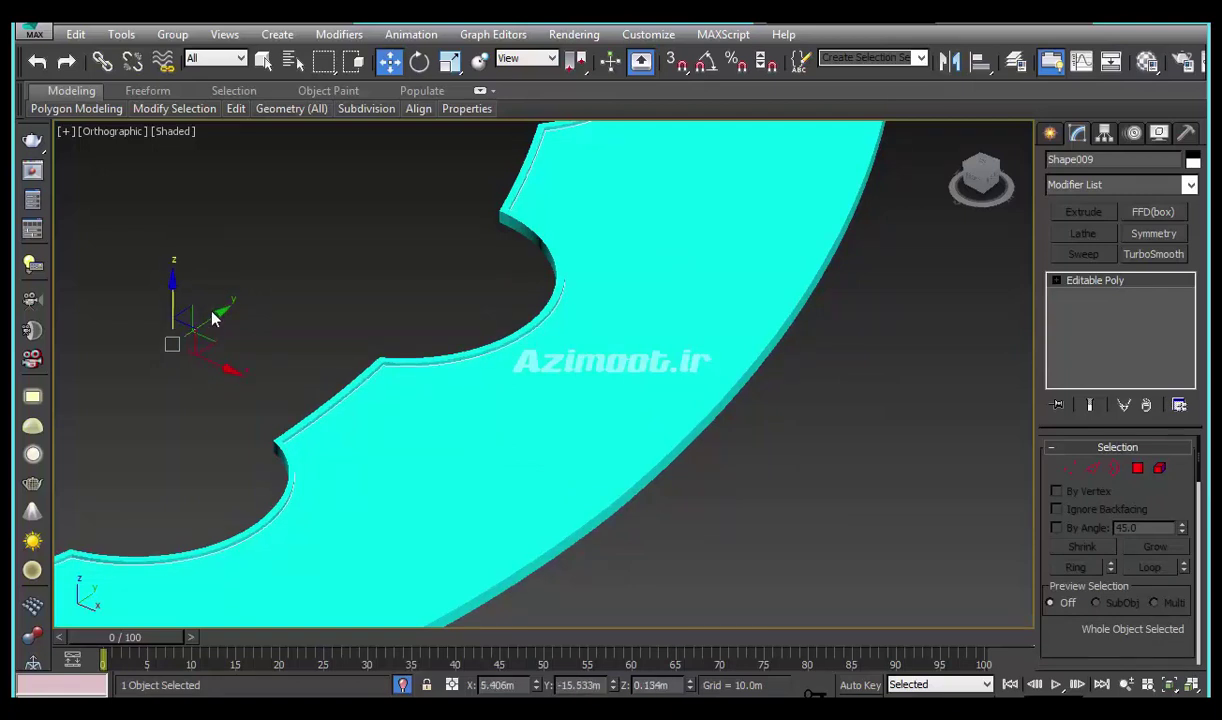
{"action": "middle_click_drag", "start_coordinate": [399, 390], "coordinate": [409, 424]}
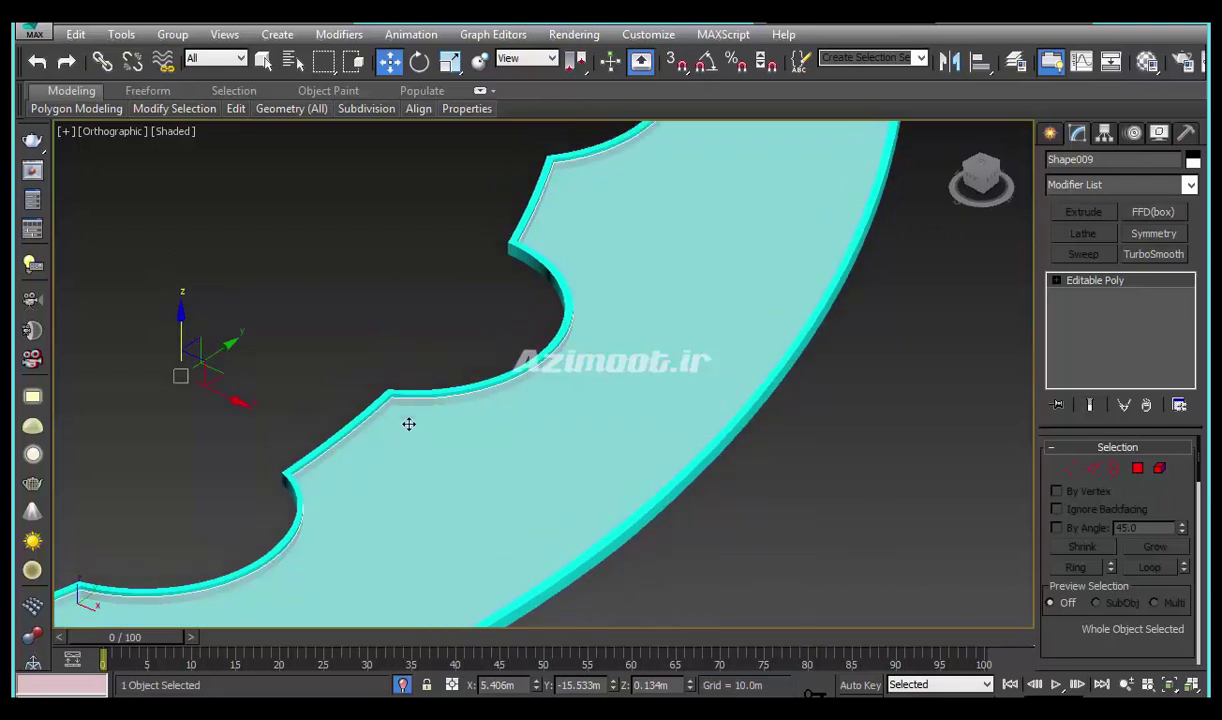
{"action": "scroll", "coordinate": [424, 404], "scroll_direction": "down", "scroll_amount": 3}
{"action": "left_click", "coordinate": [1049, 133]}
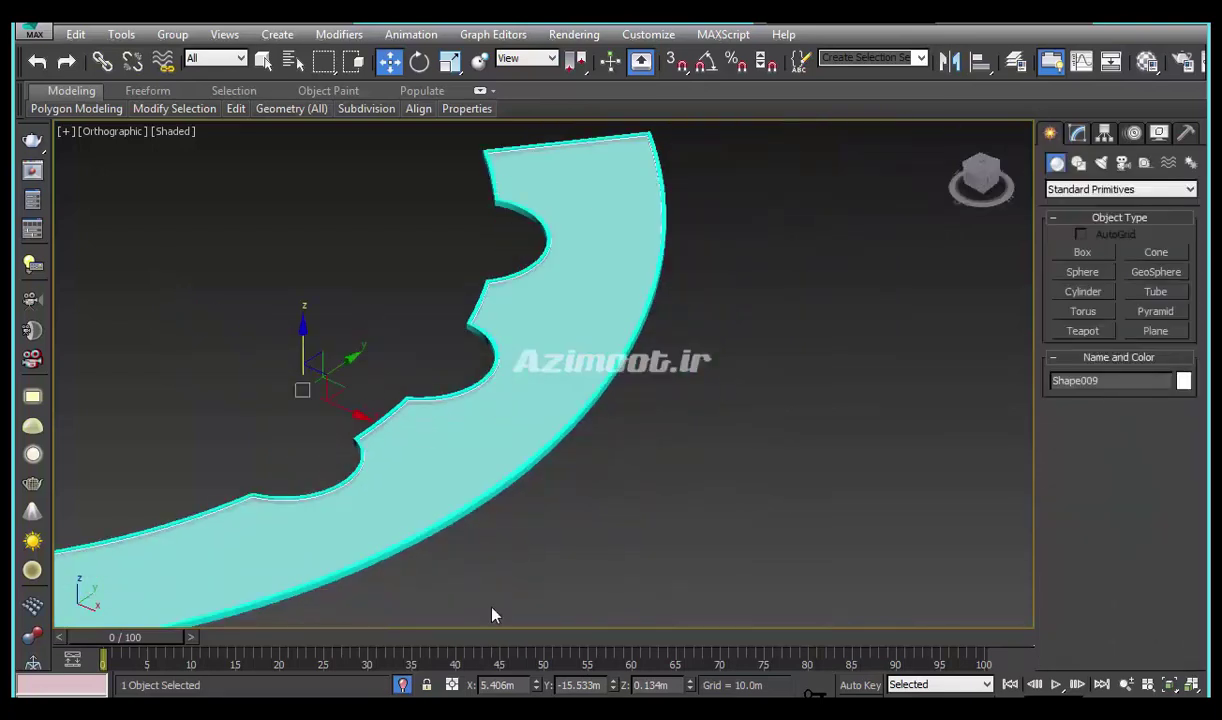
{"action": "scroll", "coordinate": [505, 482], "scroll_direction": "up", "scroll_amount": 3}
{"action": "middle_click_drag", "start_coordinate": [505, 482], "coordinate": [534, 345]}
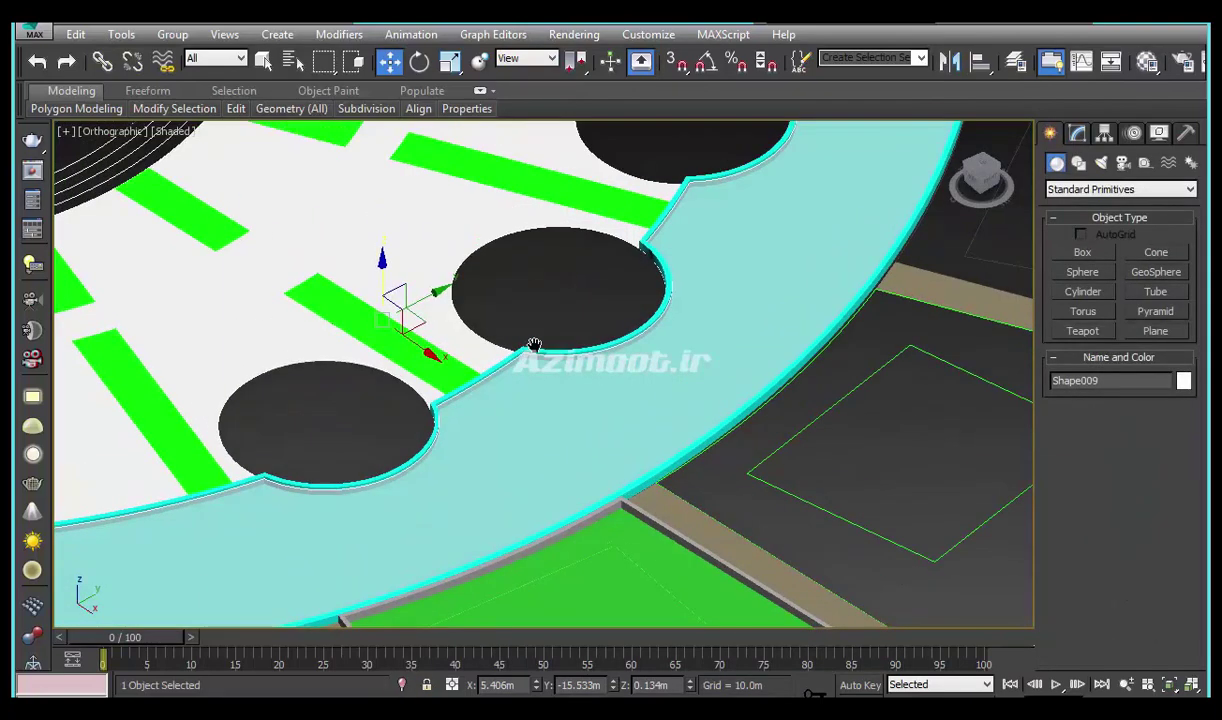
Frame the arc in a tilted view and select the extruded cyan curb wall
{"action": "key", "text": "t"}
{"action": "key", "text": "z"}
{"action": "scroll", "coordinate": [613, 506], "scroll_direction": "up", "scroll_amount": 3}
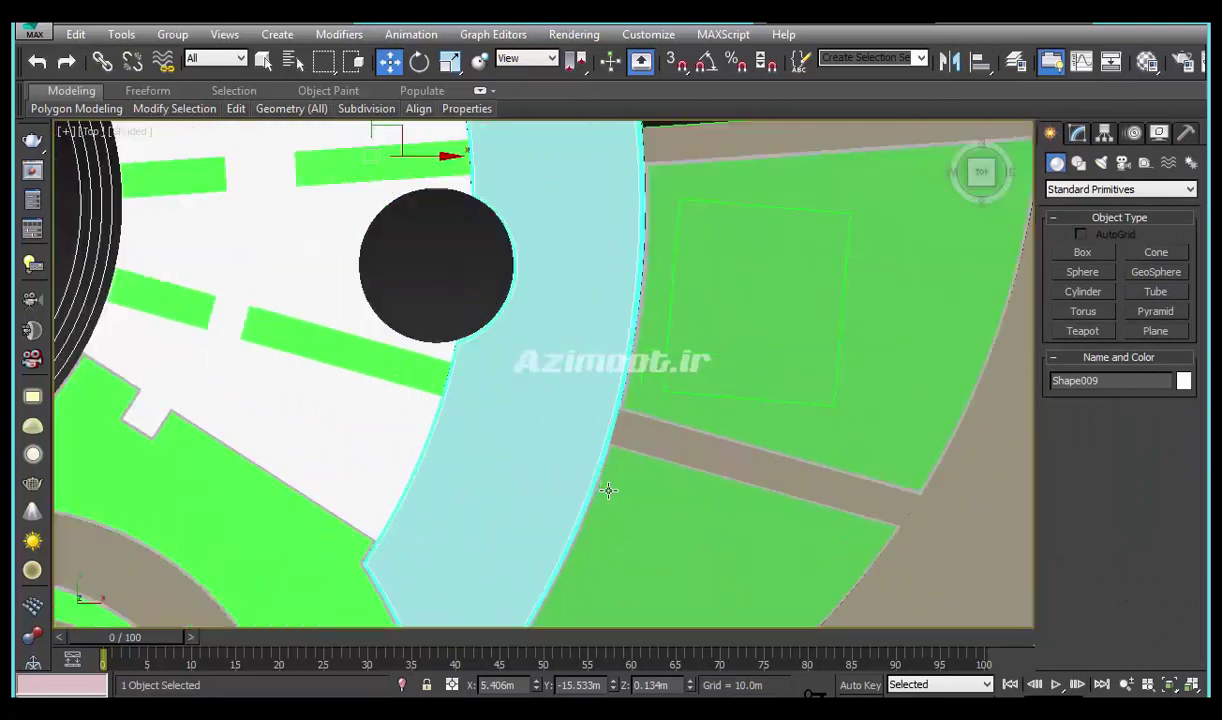
{"action": "scroll", "coordinate": [609, 389], "scroll_direction": "up", "scroll_amount": 2}
{"action": "mouse_move", "coordinate": [600, 421]}
{"action": "middle_mouse_down", "text": "alt"}
{"action": "mouse_move", "coordinate": [510, 327]}
{"action": "mouse_move", "coordinate": [709, 404]}
{"action": "mouse_move", "coordinate": [284, 251]}
{"action": "mouse_move", "coordinate": [474, 278]}
{"action": "middle_mouse_up", "text": "alt"}
{"action": "scroll", "coordinate": [474, 280], "scroll_direction": "up", "scroll_amount": 1}
{"action": "scroll", "coordinate": [470, 300], "scroll_direction": "up", "scroll_amount": 1}
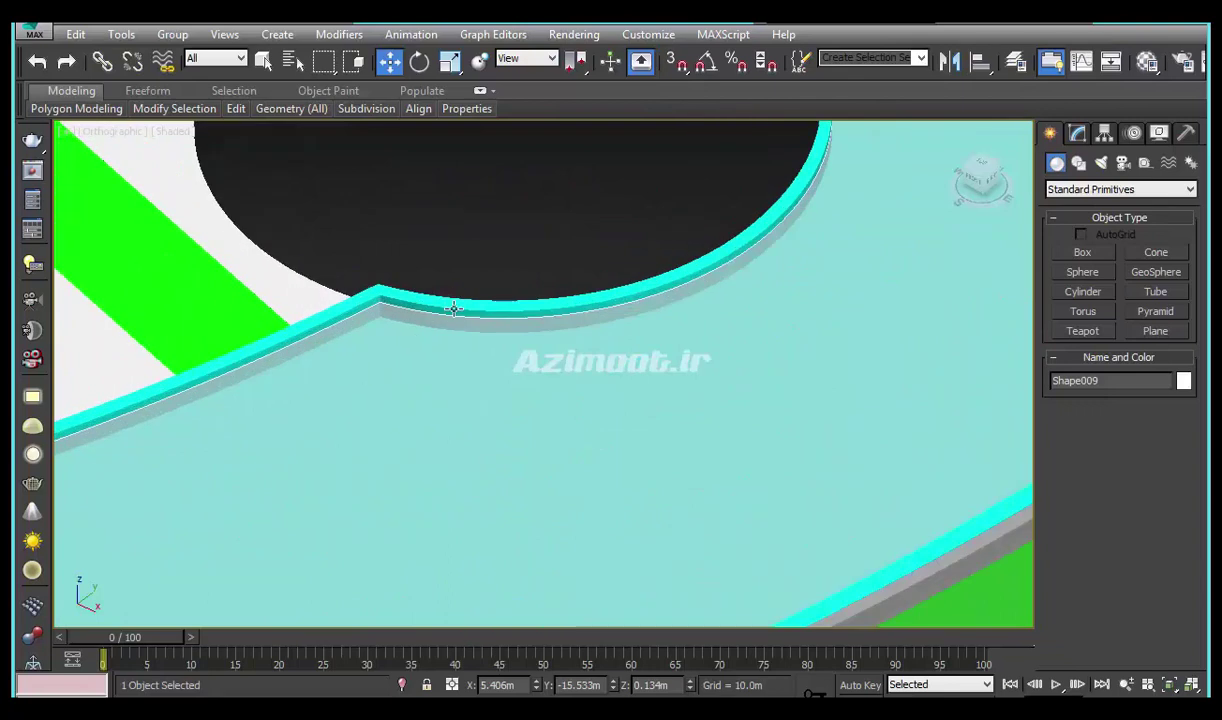
{"action": "left_click", "coordinate": [476, 320]}
Set the curb wall's Extrude amount to 0.5m
{"action": "scroll", "coordinate": [466, 306], "scroll_direction": "up", "scroll_amount": 2}
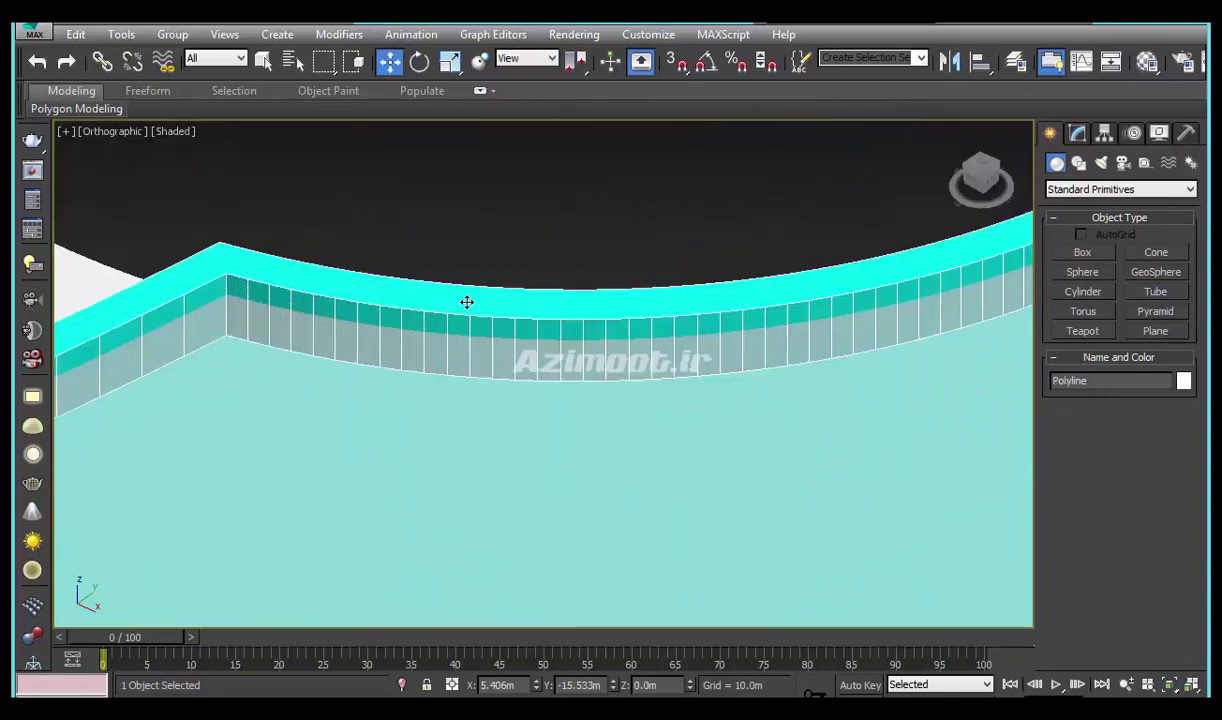
{"action": "mouse_move", "coordinate": [468, 314]}
{"action": "middle_mouse_down", "text": "alt"}
{"action": "mouse_move", "coordinate": [486, 346]}
{"action": "mouse_move", "coordinate": [791, 305]}
{"action": "mouse_move", "coordinate": [573, 436]}
{"action": "mouse_move", "coordinate": [390, 418]}
{"action": "mouse_move", "coordinate": [400, 414]}
{"action": "middle_mouse_up", "text": "alt"}
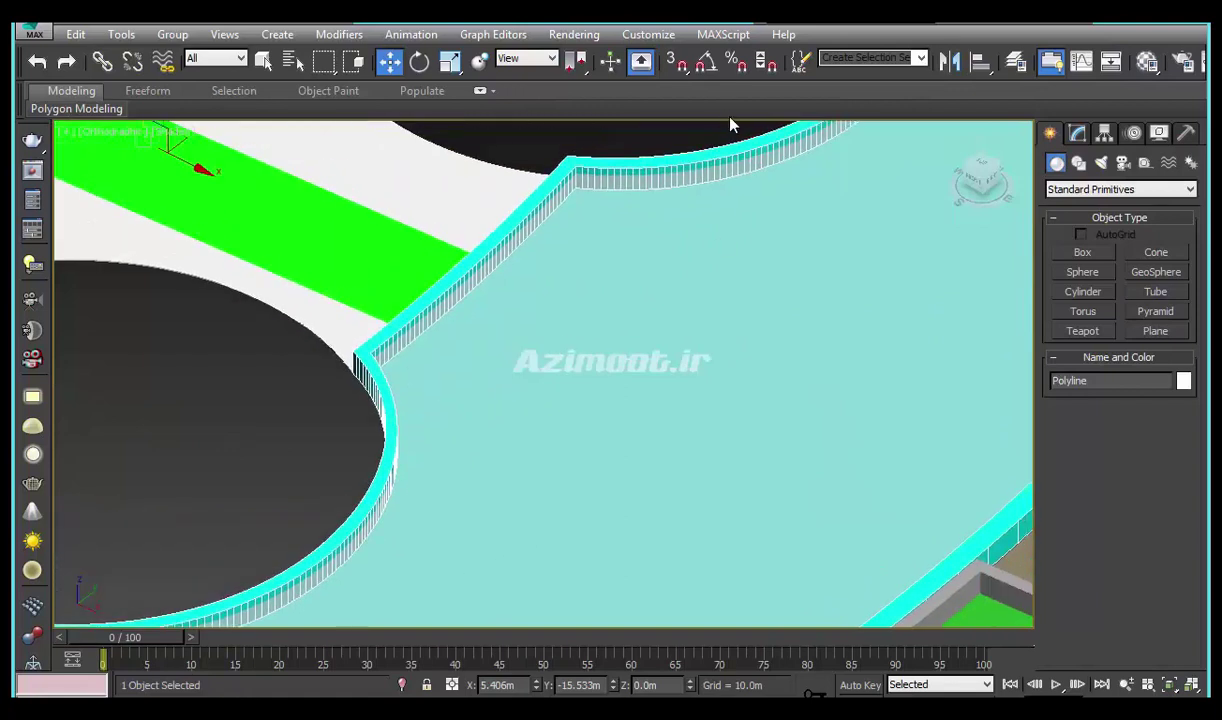
{"action": "left_click", "coordinate": [1077, 133]}
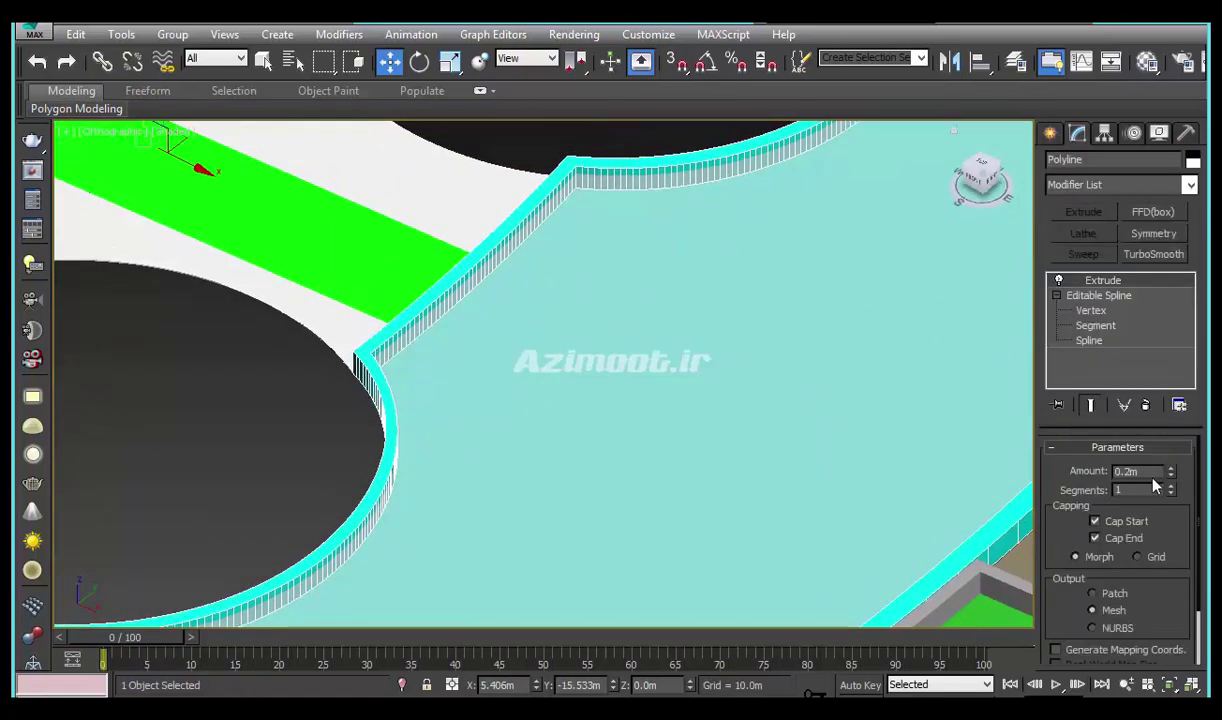
{"action": "middle_click_drag", "start_coordinate": [600, 507], "coordinate": [404, 396], "text": "alt"}
{"action": "scroll", "coordinate": [404, 396], "scroll_direction": "down", "scroll_amount": 3}
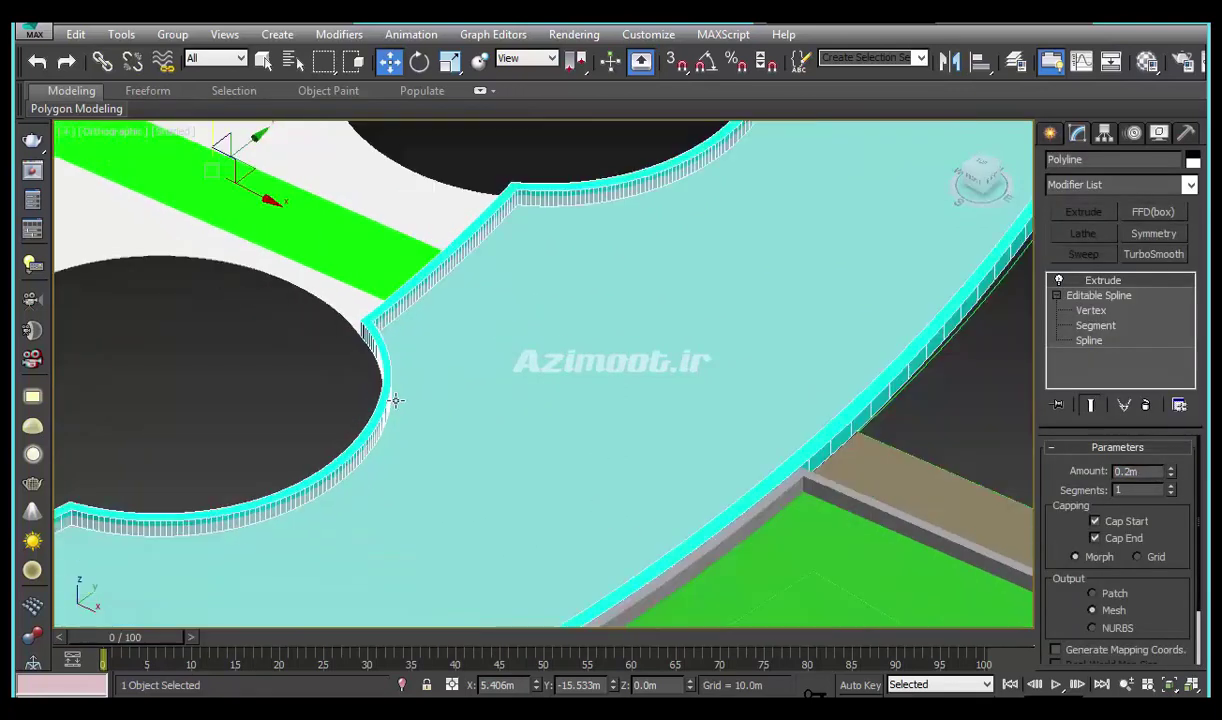
{"action": "middle_click_drag", "start_coordinate": [611, 406], "coordinate": [583, 436]}
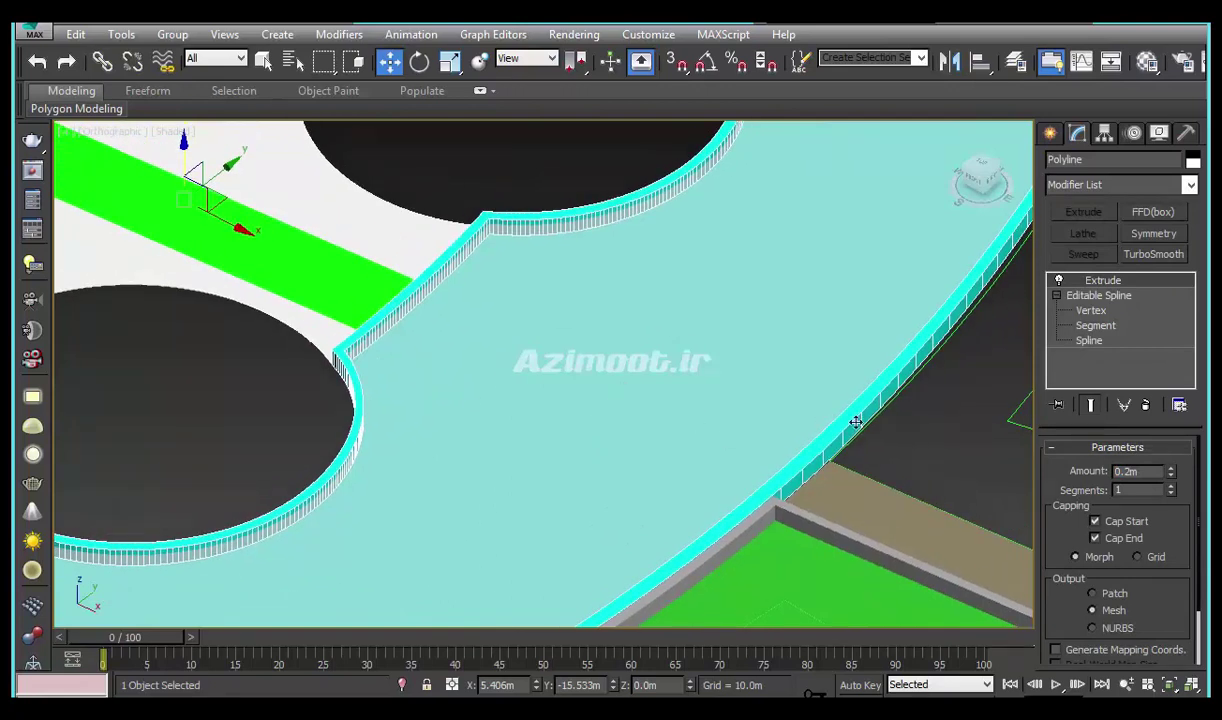
{"action": "double_click", "coordinate": [1127, 471]}
{"action": "type", "text": "0.5"}
{"action": "key", "text": "Return"}
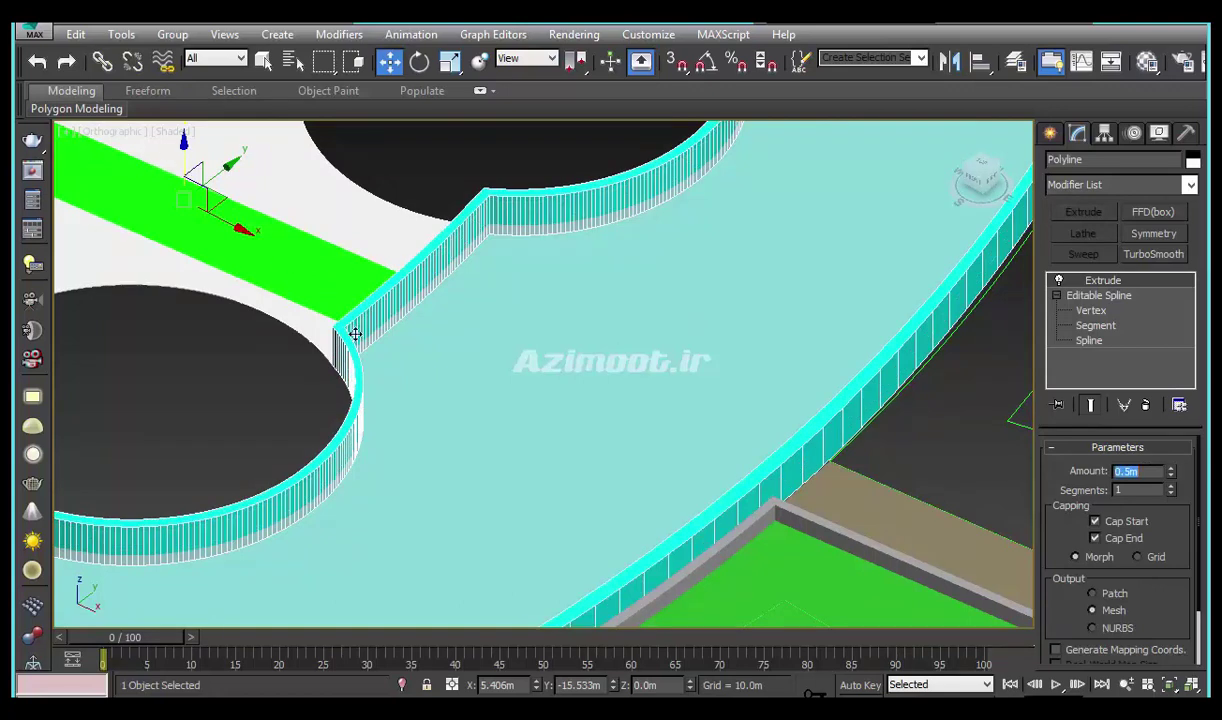
Lower the curb shape to Z -0.2m
{"action": "middle_click_drag", "start_coordinate": [355, 333], "coordinate": [361, 365]}
{"action": "left_click", "coordinate": [678, 685]}
{"action": "type", "text": "."}
{"action": "key", "text": "BackSpace"}
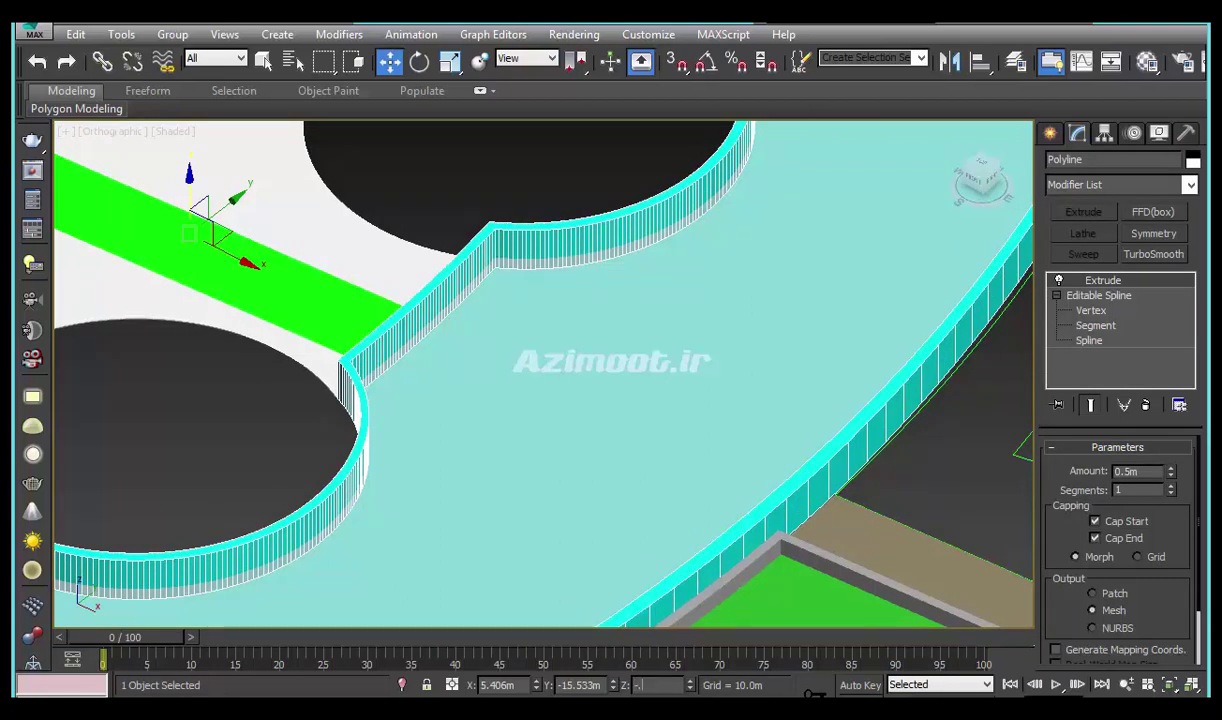
{"action": "type", "text": "2"}
{"action": "key", "text": "Return"}
Convert the curb shape to an editable poly
{"action": "middle_click_drag", "start_coordinate": [557, 451], "coordinate": [479, 373]}
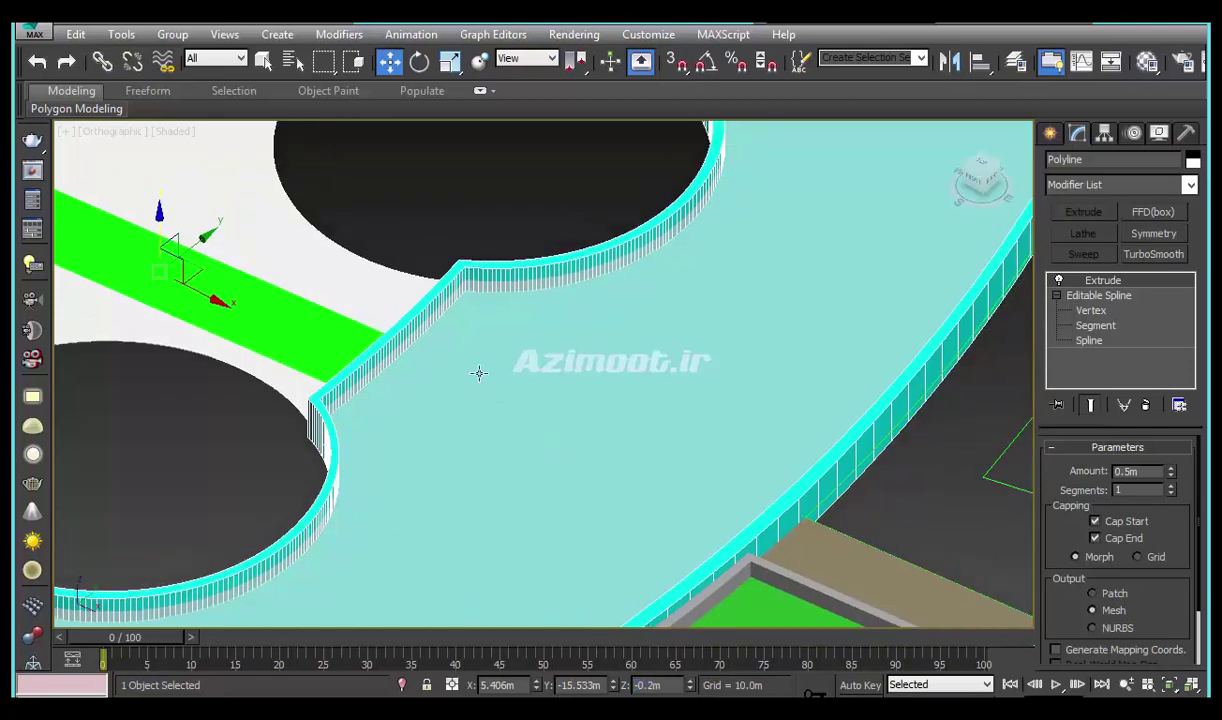
{"action": "scroll", "coordinate": [455, 321], "scroll_direction": "up", "scroll_amount": 1}
{"action": "scroll", "coordinate": [477, 265], "scroll_direction": "up", "scroll_amount": 2}
{"action": "scroll", "coordinate": [486, 273], "scroll_direction": "down", "scroll_amount": 1}
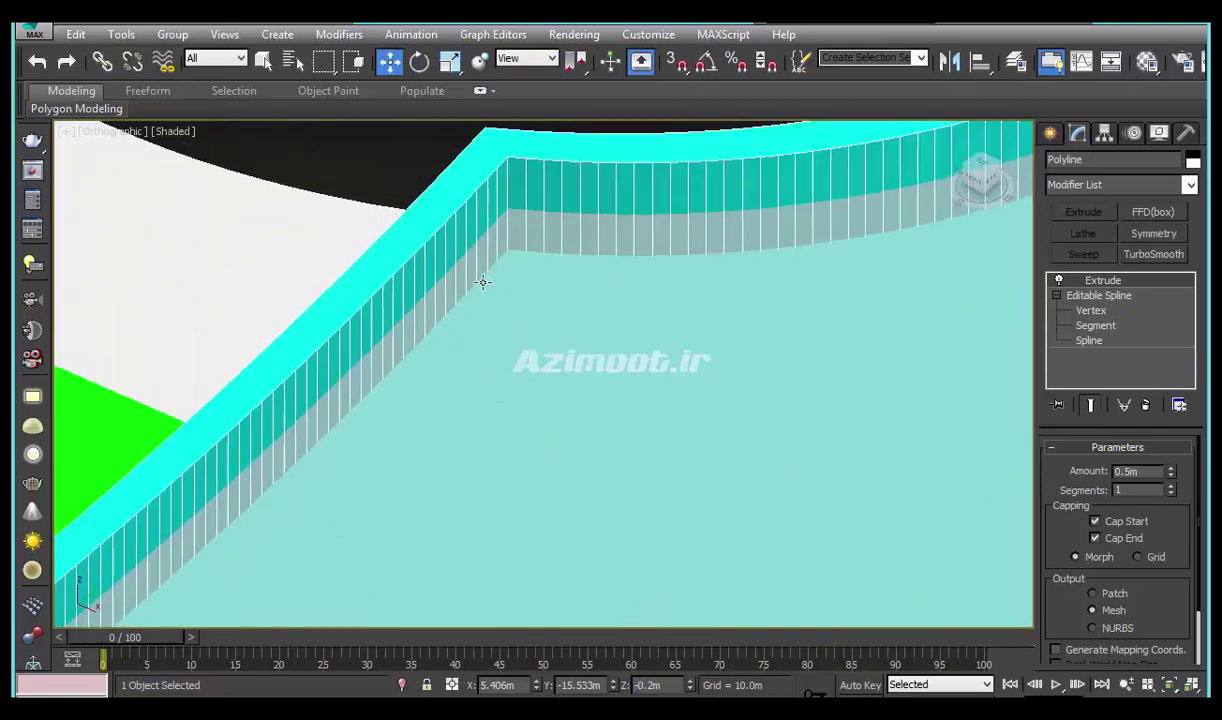
{"action": "scroll", "coordinate": [491, 297], "scroll_direction": "down", "scroll_amount": 2}
{"action": "middle_click_drag", "start_coordinate": [709, 257], "coordinate": [621, 259]}
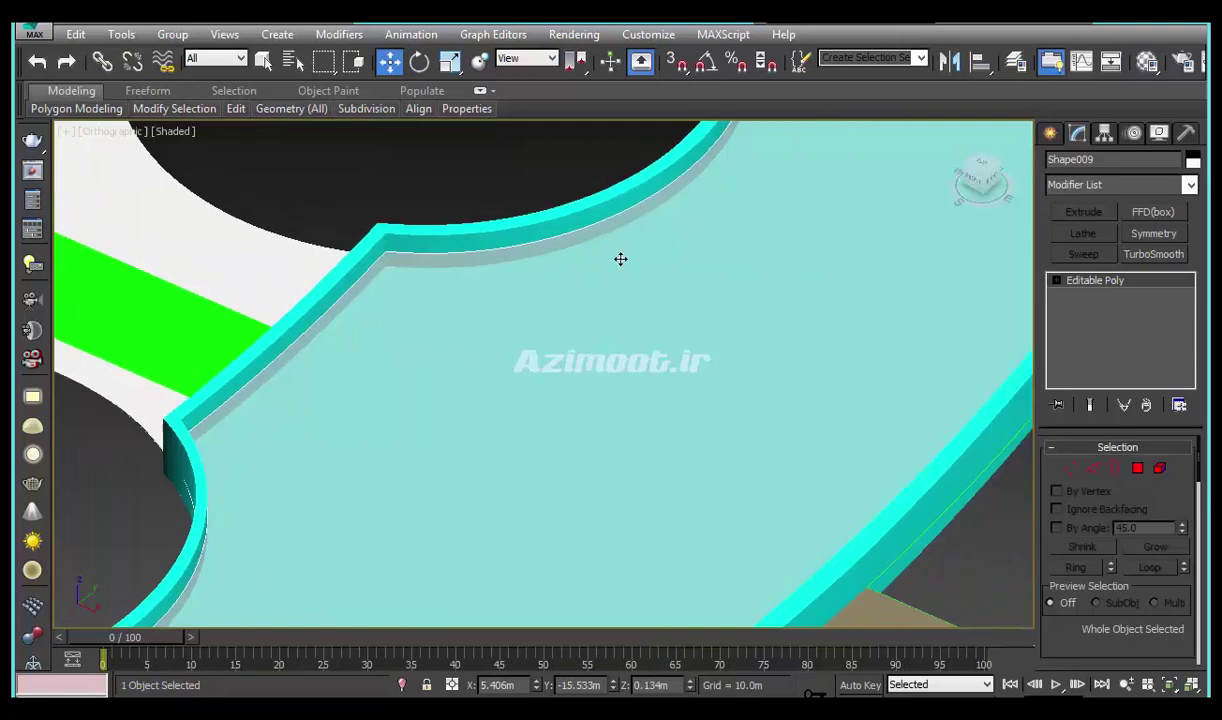
Hide the light cyan curb shape
{"action": "left_click", "coordinate": [569, 291]}
{"action": "right_click", "coordinate": [563, 285]}
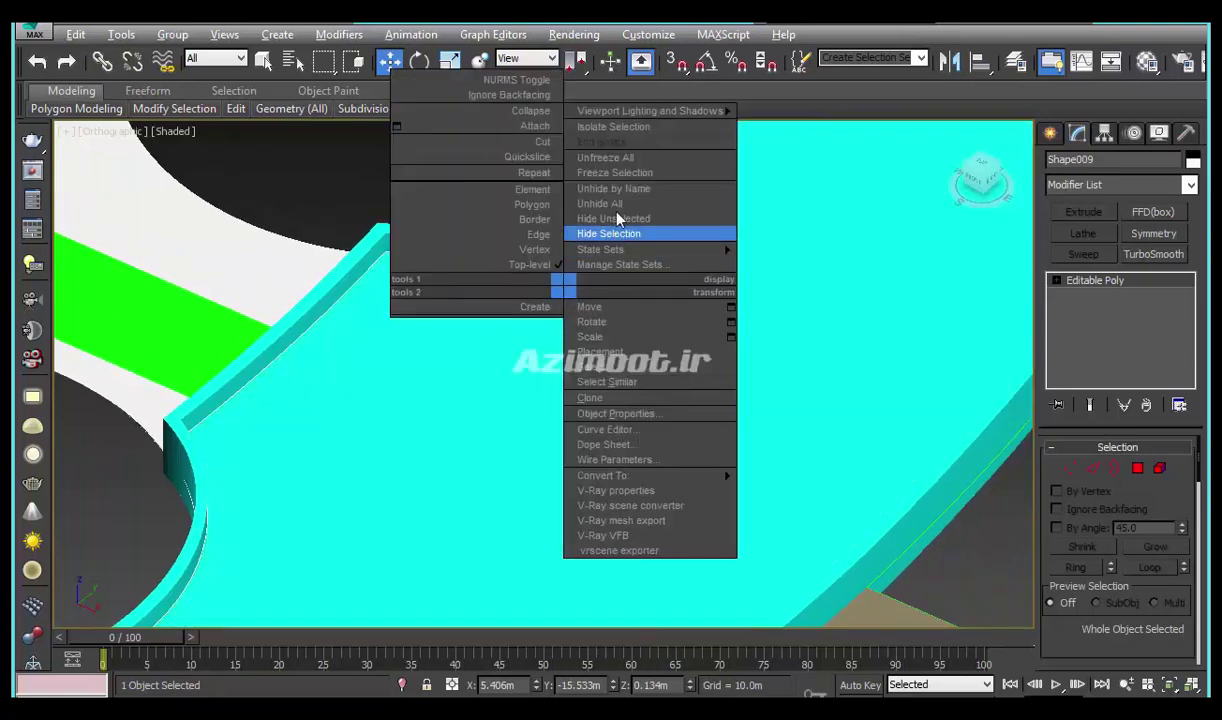
{"action": "left_click", "coordinate": [608, 233]}
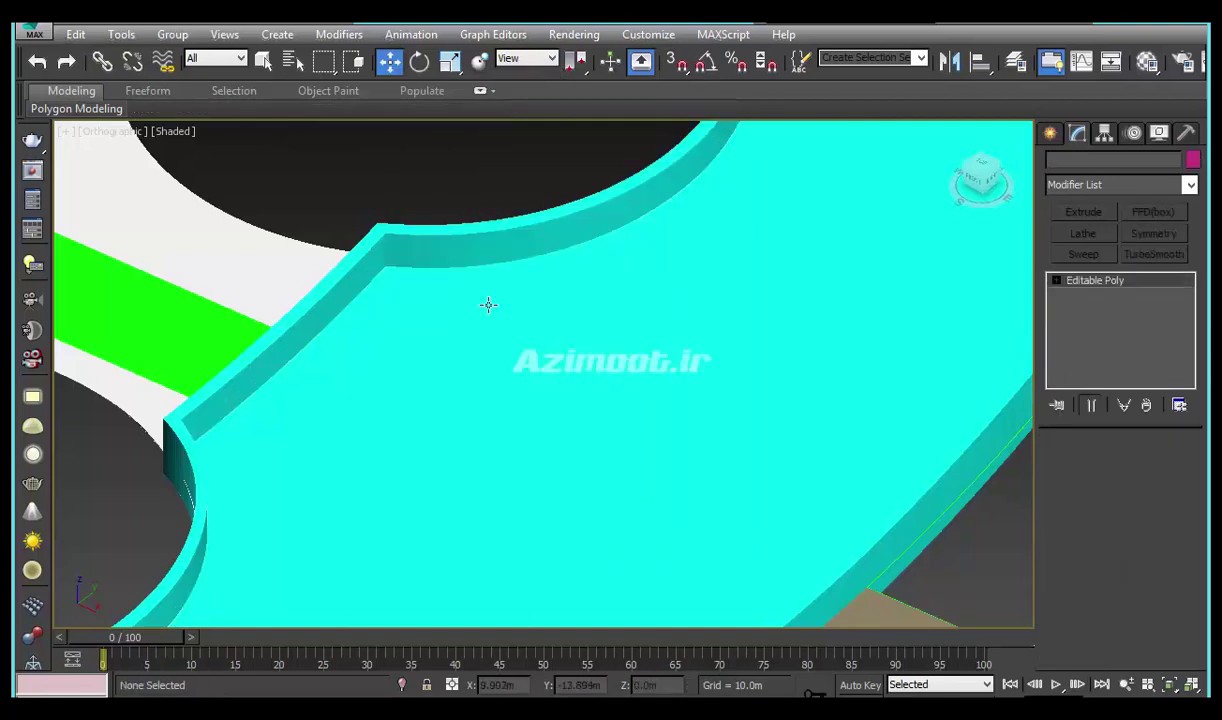
With snapping on, move the bright cyan plaza slab down to Z -0.2m
{"action": "left_click", "coordinate": [488, 305]}
{"action": "scroll", "coordinate": [490, 320], "scroll_direction": "down", "scroll_amount": 3}
{"action": "mouse_move", "coordinate": [494, 341]}
{"action": "middle_mouse_down", "text": "alt"}
{"action": "mouse_move", "coordinate": [754, 238]}
{"action": "mouse_move", "coordinate": [641, 382]}
{"action": "mouse_move", "coordinate": [702, 416]}
{"action": "mouse_move", "coordinate": [728, 404]}
{"action": "mouse_move", "coordinate": [469, 445]}
{"action": "mouse_move", "coordinate": [267, 292]}
{"action": "mouse_move", "coordinate": [511, 416]}
{"action": "mouse_move", "coordinate": [573, 270]}
{"action": "middle_mouse_up", "text": "alt"}
{"action": "scroll", "coordinate": [581, 216], "scroll_direction": "up", "scroll_amount": 3}
{"action": "scroll", "coordinate": [640, 320], "scroll_direction": "up", "scroll_amount": 5}
{"action": "left_click", "coordinate": [677, 63]}
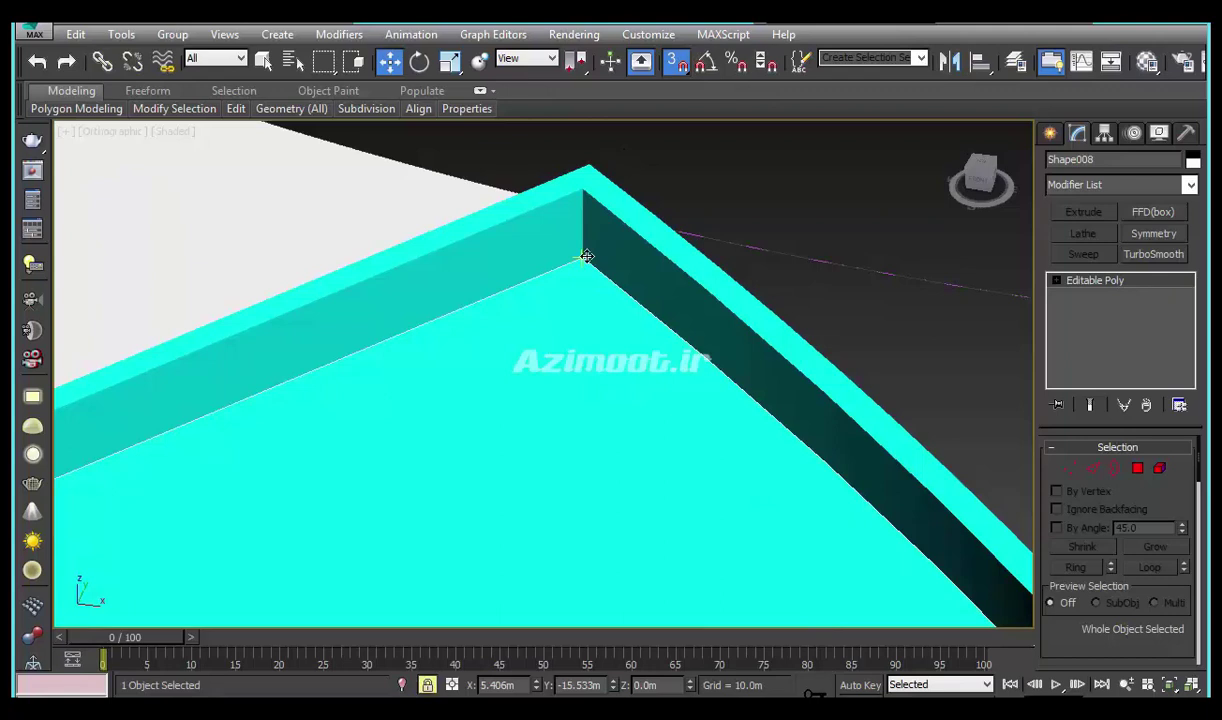
{"action": "left_click_drag", "start_coordinate": [584, 259], "coordinate": [587, 310]}
{"action": "scroll", "coordinate": [587, 310], "scroll_direction": "down", "scroll_amount": 4}
{"action": "scroll", "coordinate": [587, 310], "scroll_direction": "down", "scroll_amount": 2}
Turn snapping off and return to the Top view of the site
{"action": "key", "text": "c"}
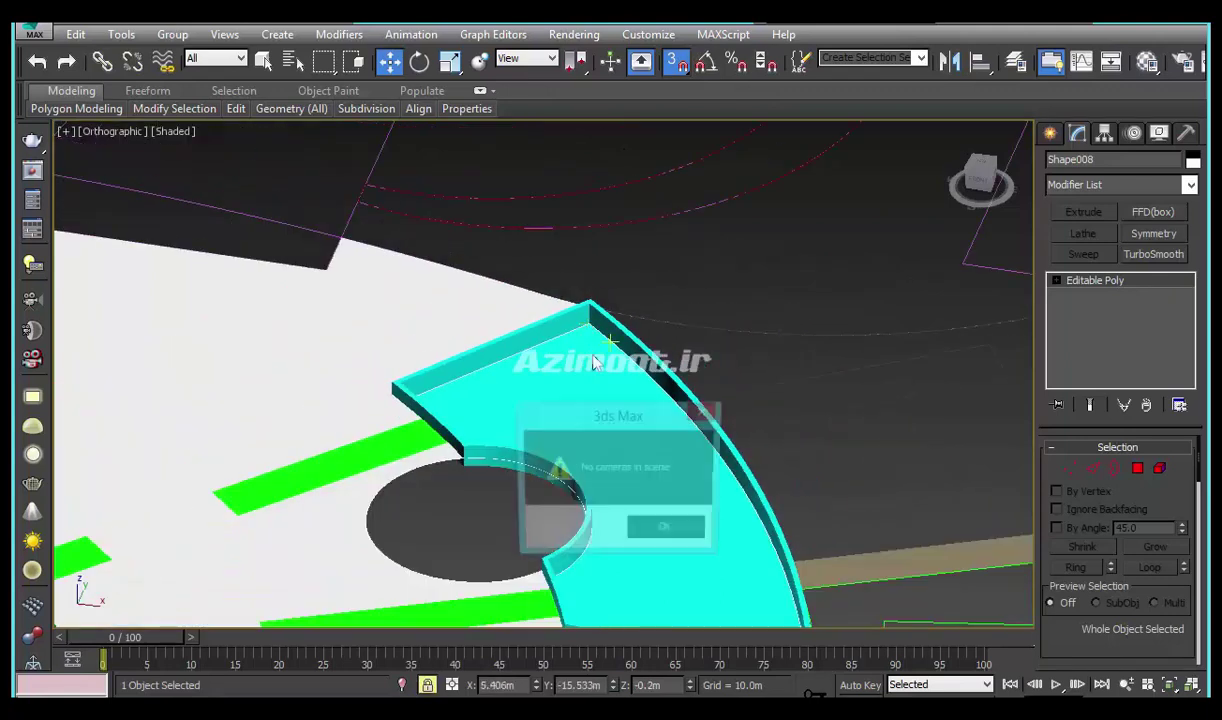
{"action": "left_click", "coordinate": [704, 412]}
{"action": "mouse_move", "coordinate": [597, 384]}
{"action": "middle_mouse_down"}
{"action": "mouse_move", "coordinate": [559, 267]}
{"action": "mouse_move", "coordinate": [555, 302]}
{"action": "mouse_move", "coordinate": [540, 264]}
{"action": "middle_mouse_up"}
{"action": "key", "text": "s"}
{"action": "right_click", "coordinate": [540, 262]}
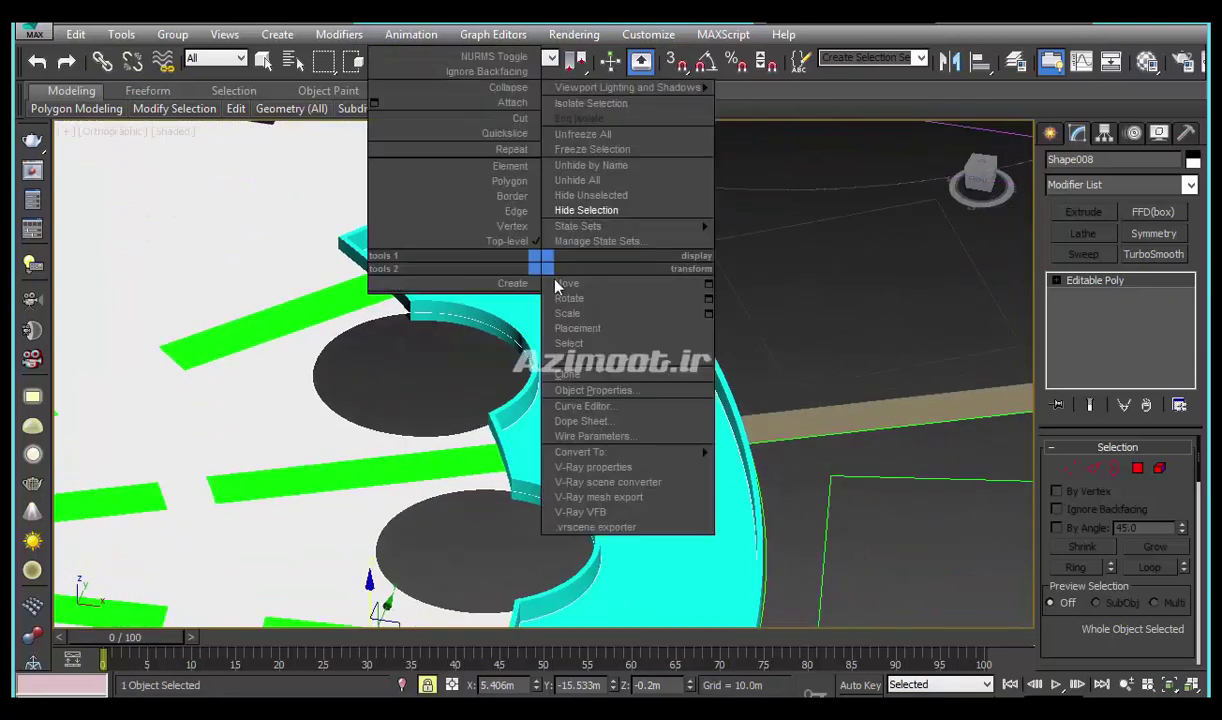
{"action": "left_click", "coordinate": [627, 415]}
{"action": "middle_click_drag", "start_coordinate": [627, 415], "coordinate": [516, 322]}
{"action": "scroll", "coordinate": [516, 322], "scroll_direction": "down", "scroll_amount": 3}
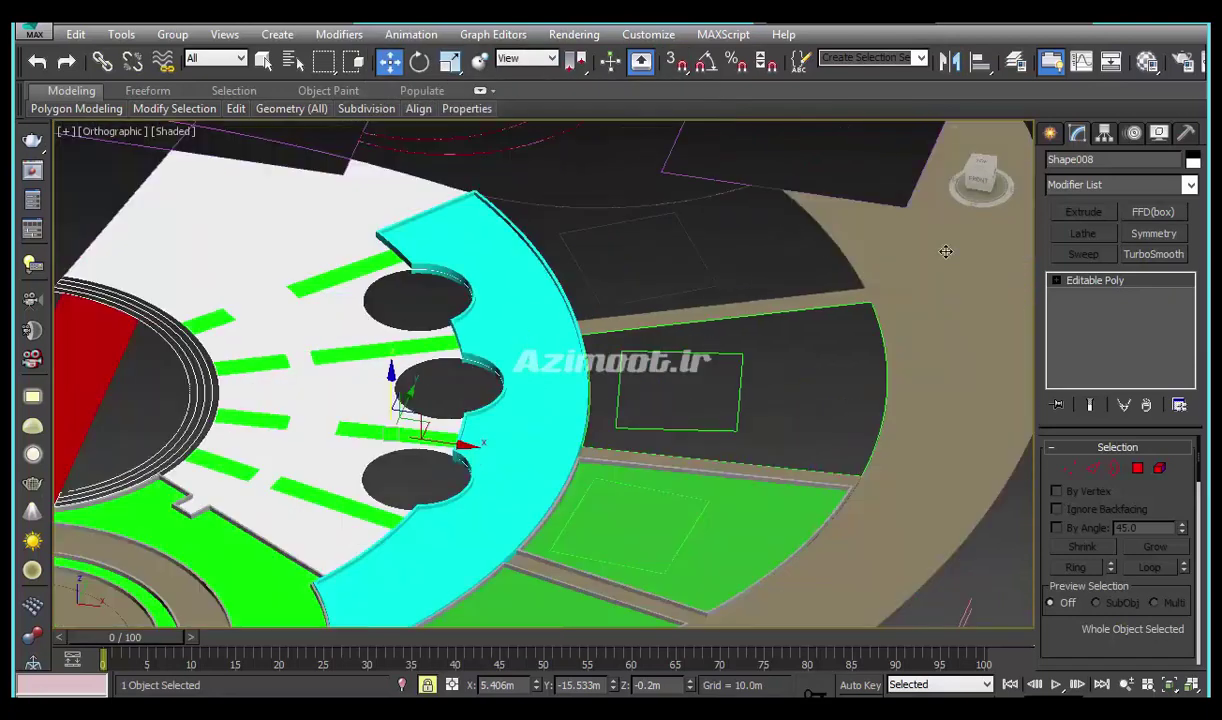
{"action": "left_click", "coordinate": [1050, 133]}
{"action": "middle_click_drag", "start_coordinate": [567, 541], "coordinate": [580, 449]}
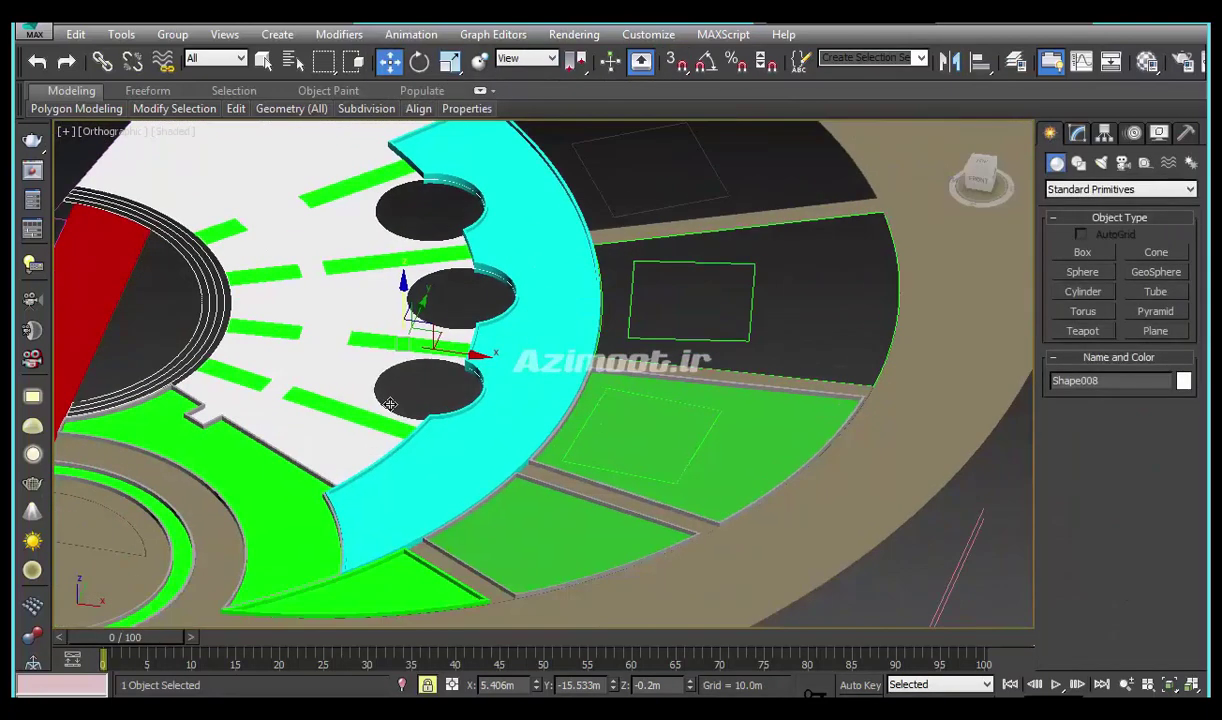
{"action": "key", "text": "t"}
{"action": "scroll", "coordinate": [374, 388], "scroll_direction": "up", "scroll_amount": 3}
{"action": "scroll", "coordinate": [448, 385], "scroll_direction": "up", "scroll_amount": 2}
Select the dark circle plus its nine similar shapes via Select Similar, and isolate them
{"action": "scroll", "coordinate": [580, 393], "scroll_direction": "up", "scroll_amount": 2}
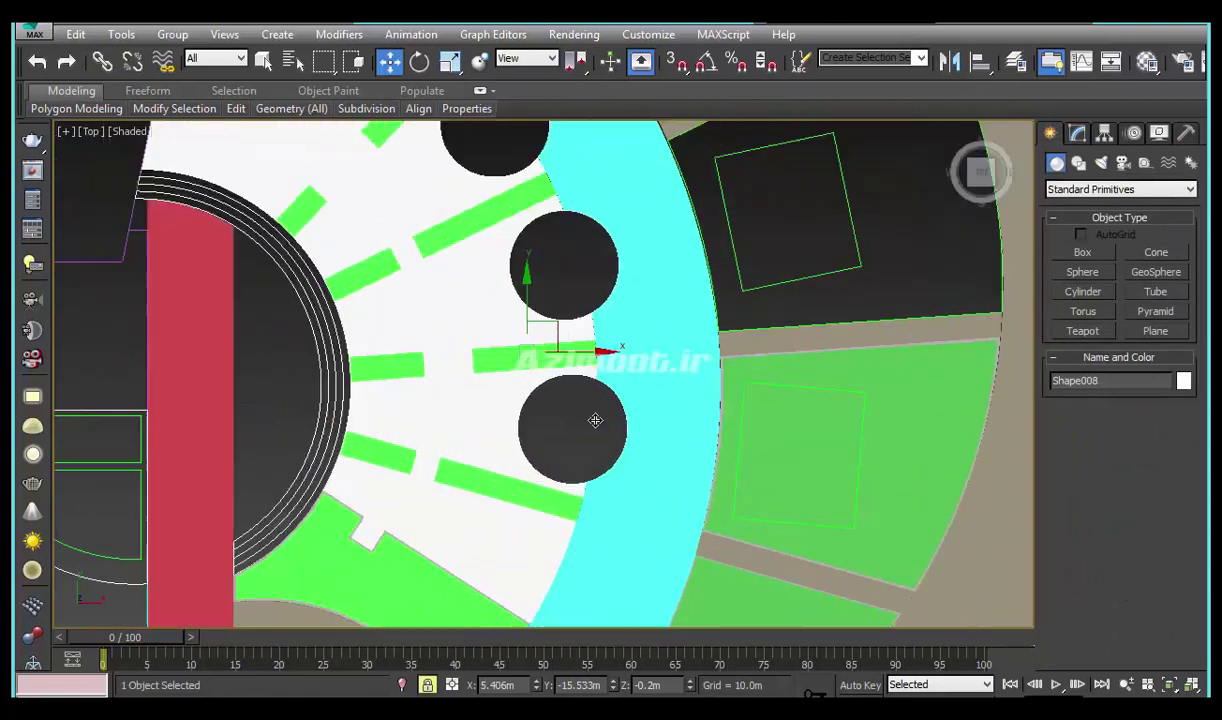
{"action": "scroll", "coordinate": [595, 420], "scroll_direction": "up", "scroll_amount": 5}
{"action": "left_click", "coordinate": [558, 287]}
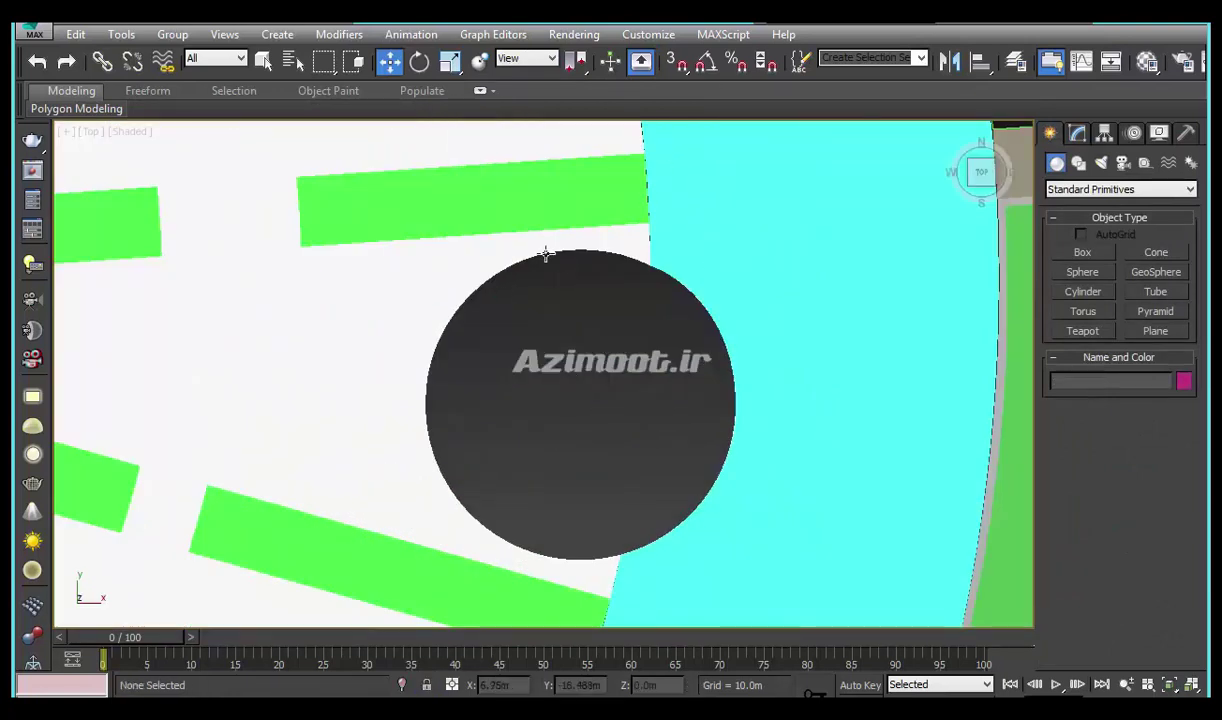
{"action": "left_click", "coordinate": [560, 262]}
{"action": "middle_click_drag", "start_coordinate": [551, 345], "coordinate": [551, 371]}
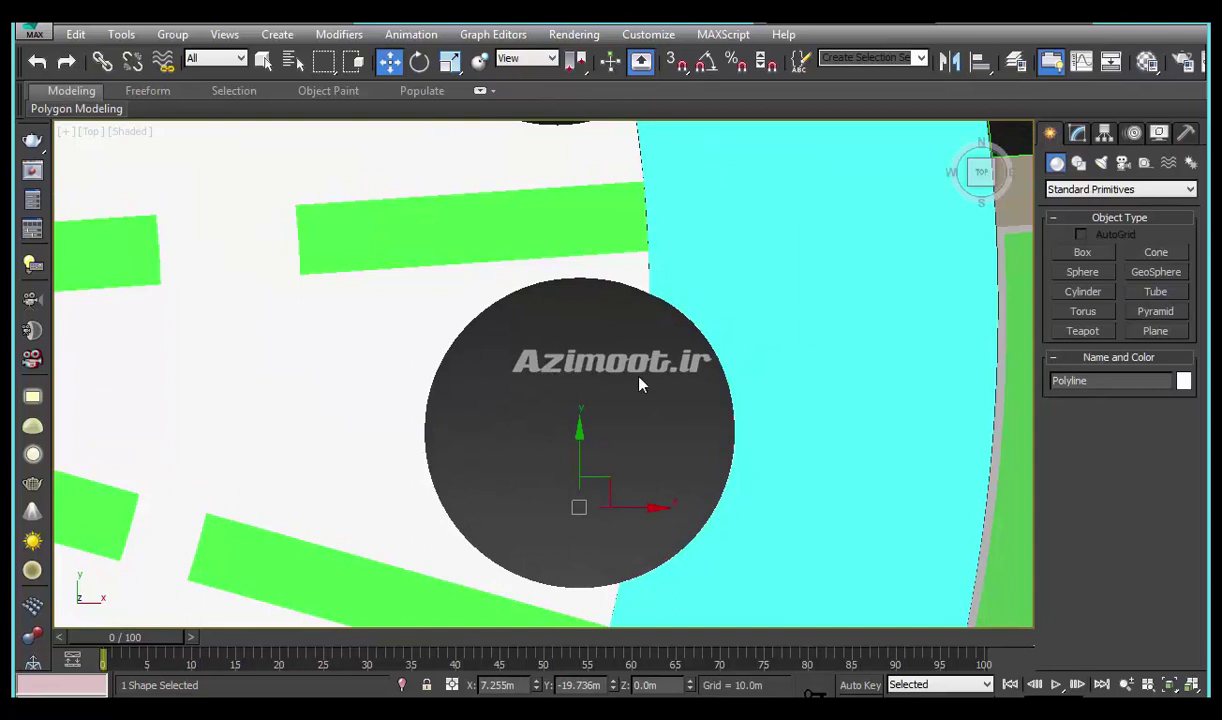
{"action": "scroll", "coordinate": [638, 383], "scroll_direction": "down", "scroll_amount": 2}
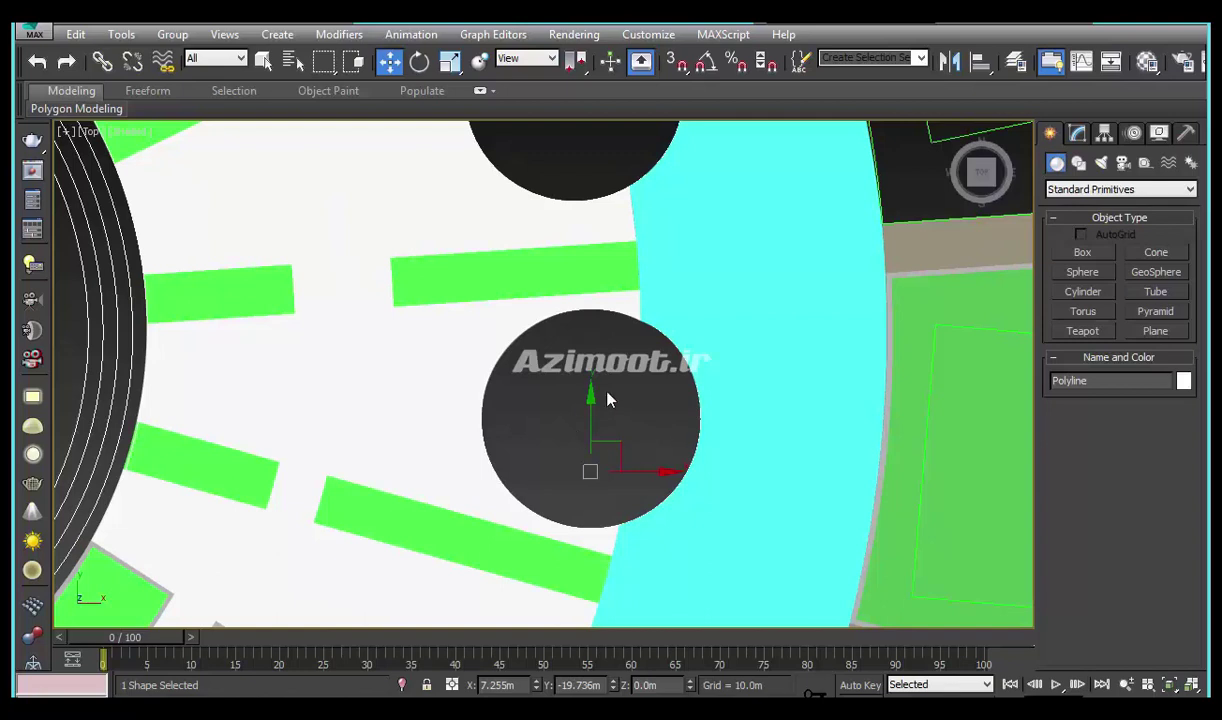
{"action": "mouse_move", "coordinate": [546, 377]}
{"action": "middle_mouse_down", "text": "alt"}
{"action": "mouse_move", "coordinate": [561, 454]}
{"action": "mouse_move", "coordinate": [547, 460]}
{"action": "middle_mouse_up", "text": "alt"}
{"action": "right_click", "coordinate": [547, 460]}
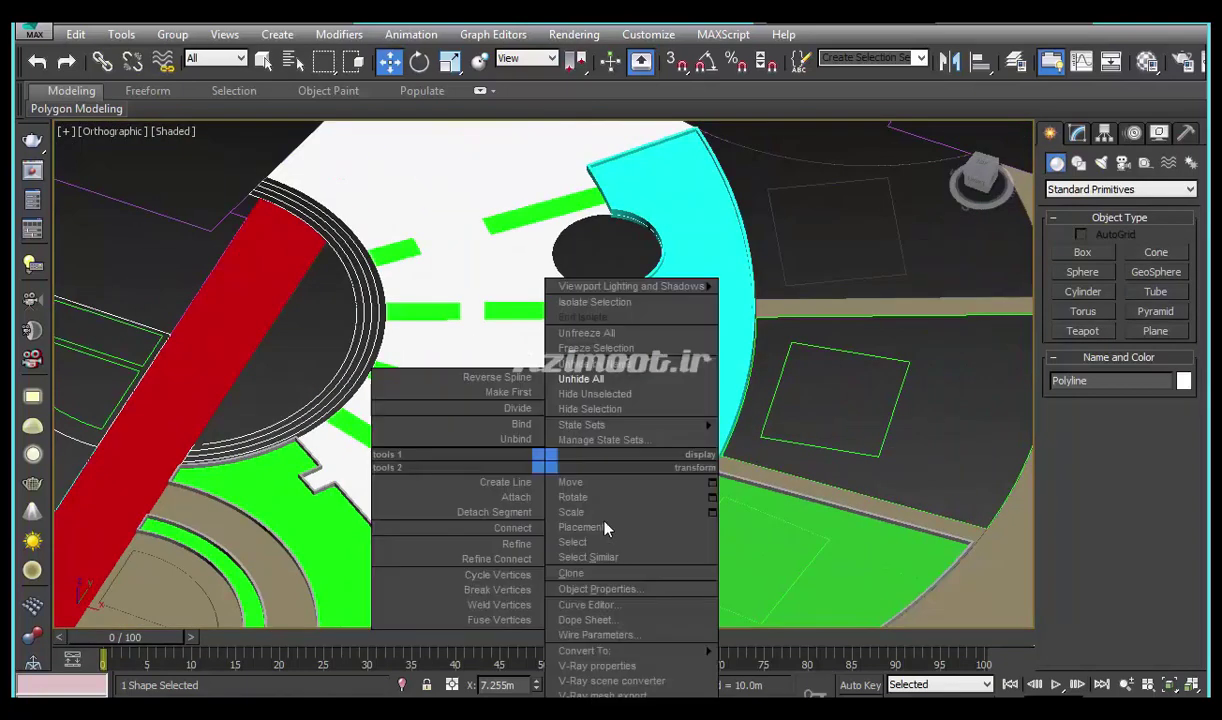
{"action": "left_click", "coordinate": [604, 558]}
{"action": "middle_click_drag", "start_coordinate": [597, 412], "coordinate": [592, 414], "text": "alt"}
{"action": "key", "text": "alt+q"}
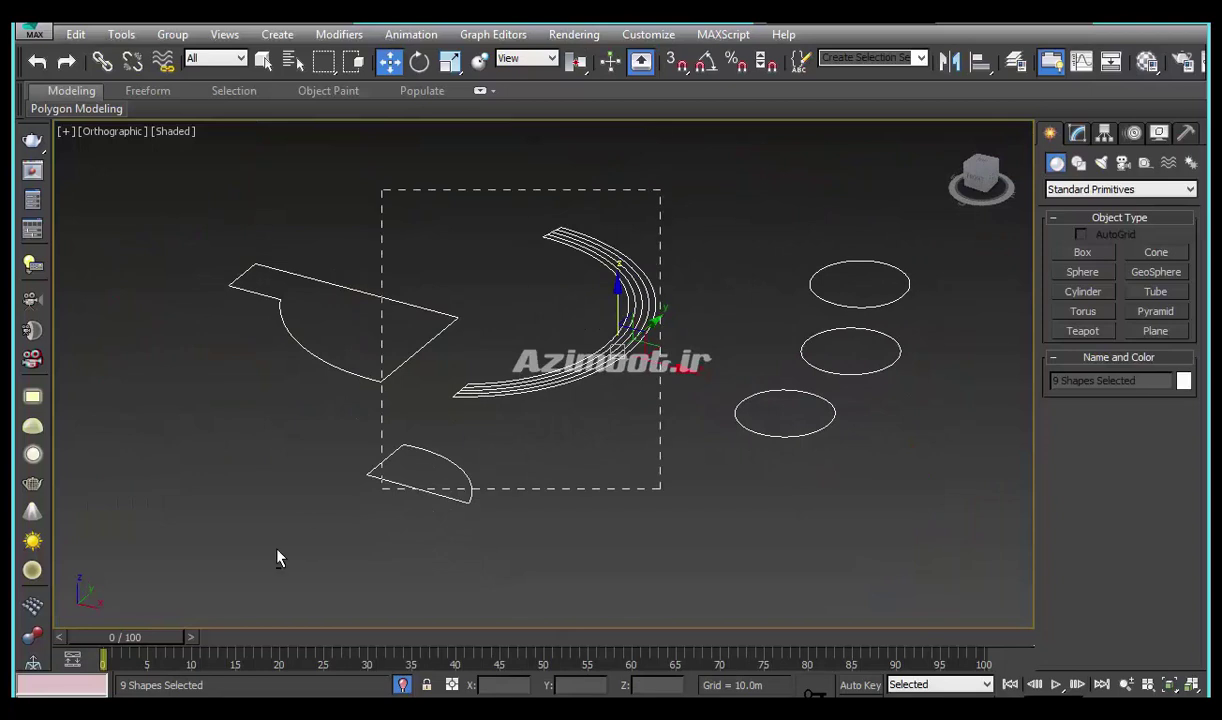
Keep only the three circle outlines selected and apply an Extrude modifier
{"action": "left_click_drag", "start_coordinate": [279, 558], "coordinate": [213, 565], "text": "alt"}
{"action": "middle_click_drag", "start_coordinate": [600, 486], "coordinate": [392, 521]}
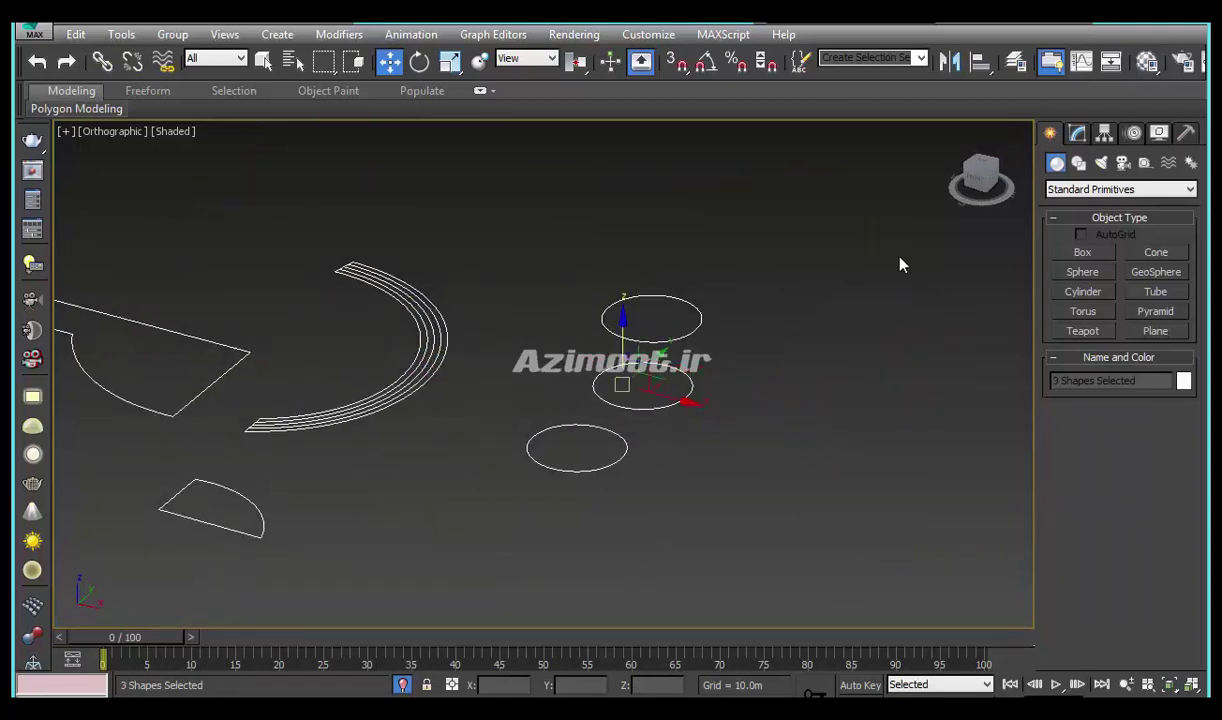
{"action": "scroll", "coordinate": [900, 264], "scroll_direction": "up", "scroll_amount": 5}
{"action": "left_click", "coordinate": [1077, 133]}
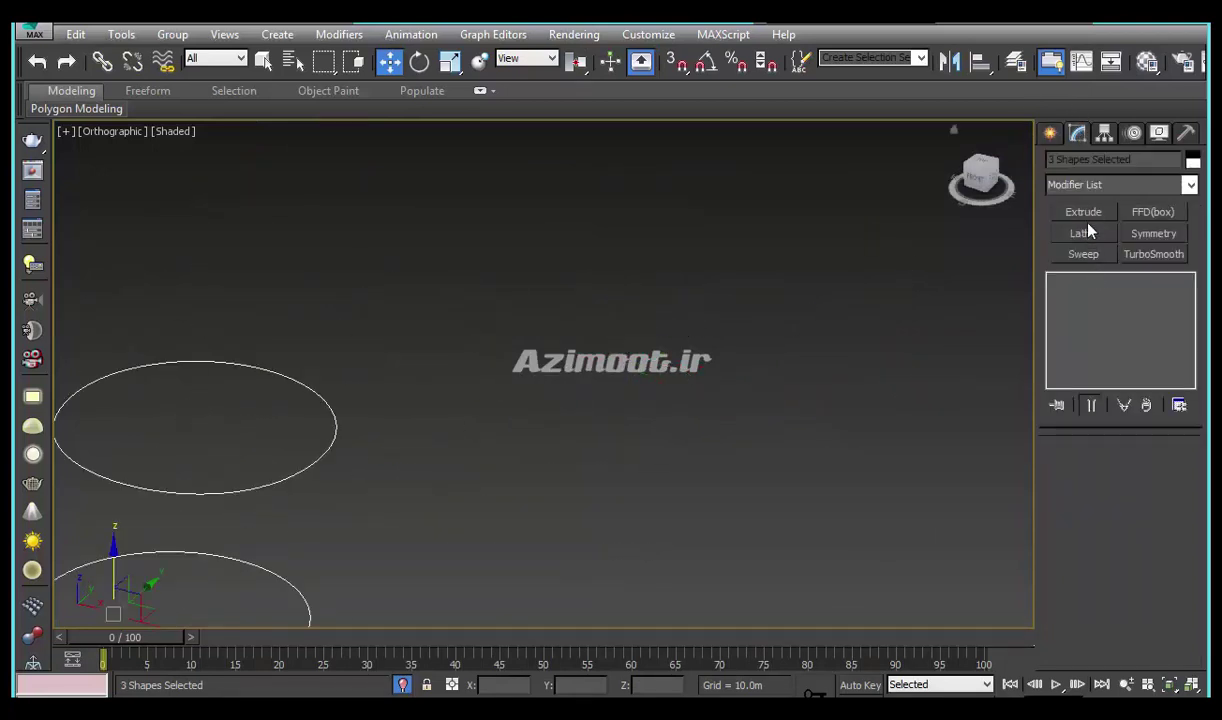
{"action": "left_click", "coordinate": [1084, 213]}
{"action": "middle_click_drag", "start_coordinate": [701, 423], "coordinate": [603, 521]}
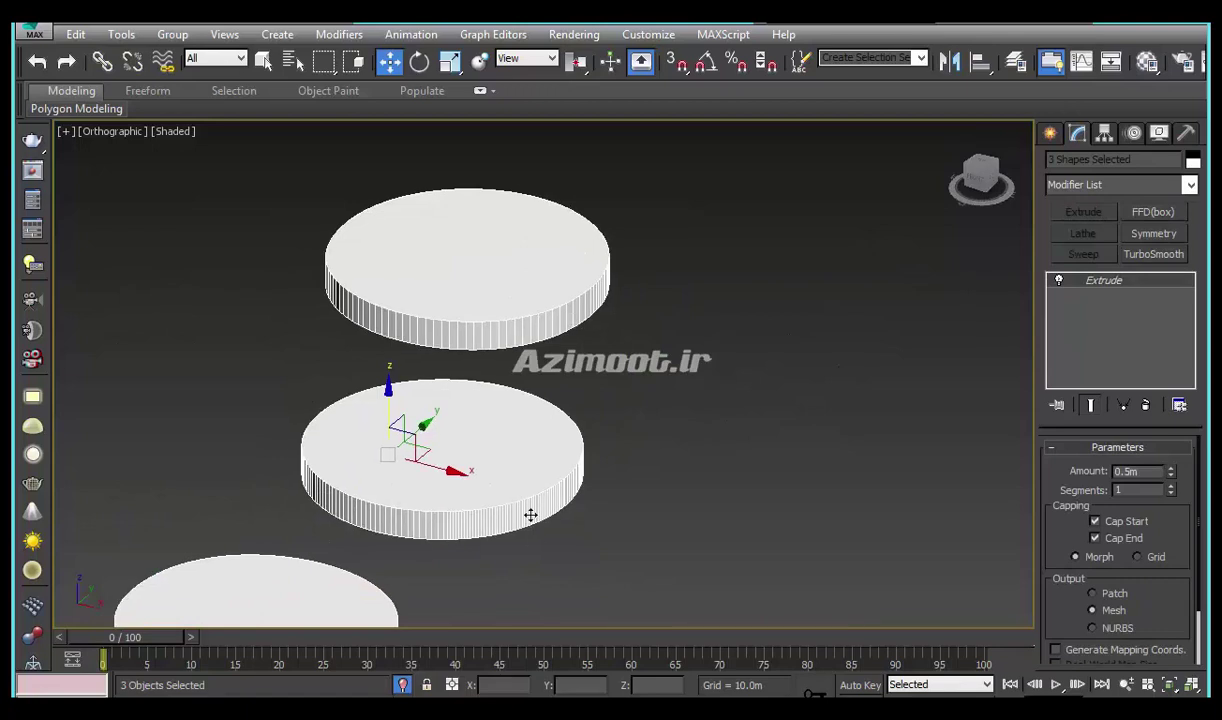
Restore the full scene and set the discs' extrude amount to 0.3m
{"action": "left_click", "coordinate": [403, 686]}
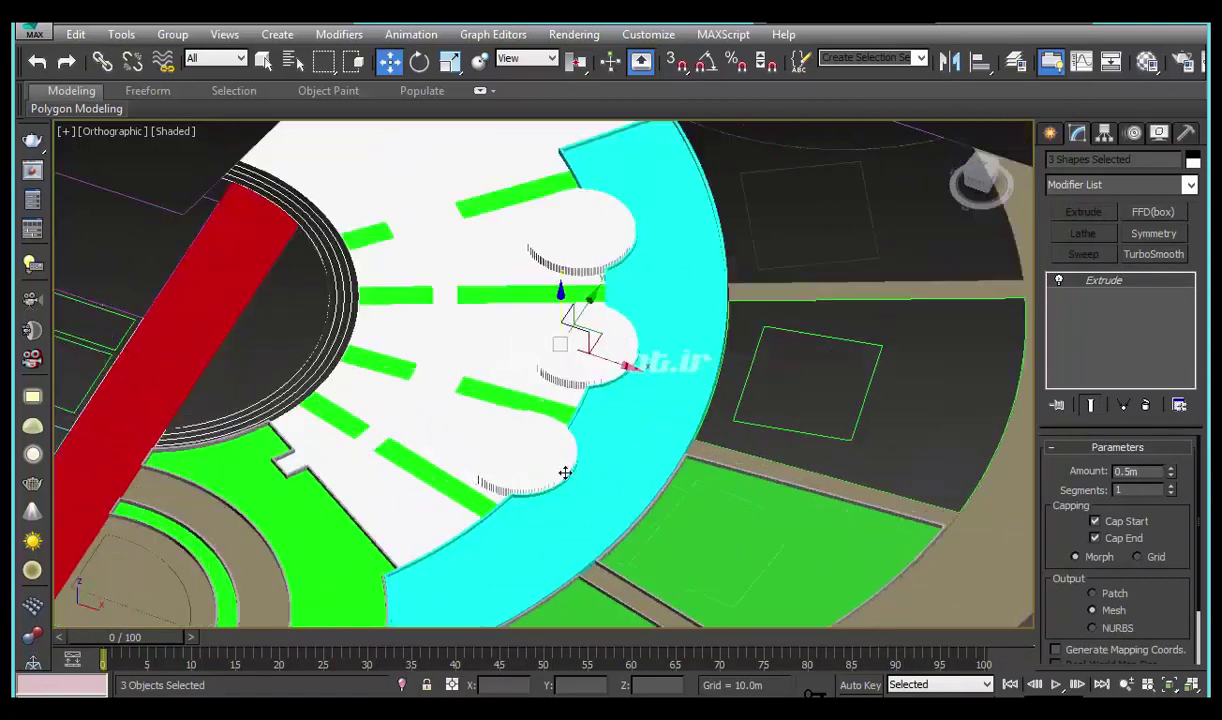
{"action": "scroll", "coordinate": [560, 475], "scroll_direction": "up", "scroll_amount": 5}
{"action": "mouse_move", "coordinate": [520, 515]}
{"action": "middle_mouse_down", "text": "alt"}
{"action": "mouse_move", "coordinate": [696, 477]}
{"action": "mouse_move", "coordinate": [663, 491]}
{"action": "mouse_move", "coordinate": [649, 556]}
{"action": "middle_mouse_up", "text": "alt"}
{"action": "middle_click_drag", "start_coordinate": [881, 450], "coordinate": [906, 491], "text": "alt"}
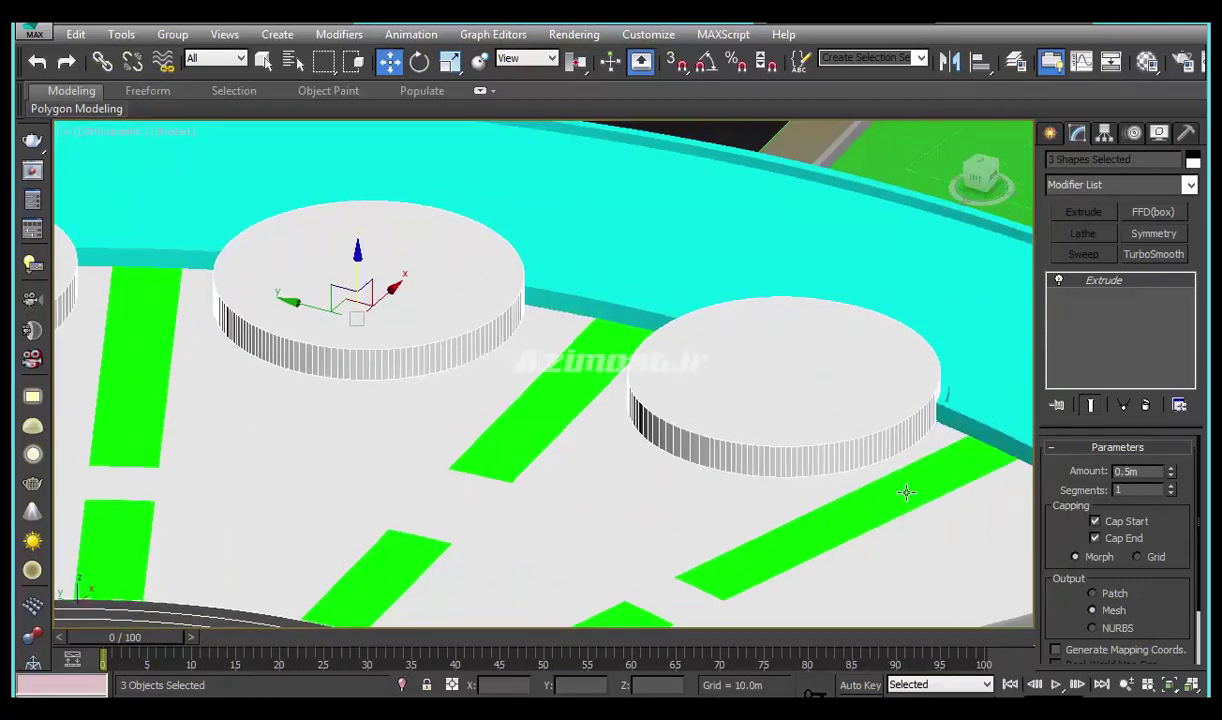
{"action": "middle_click_drag", "start_coordinate": [762, 489], "coordinate": [709, 488], "text": "alt"}
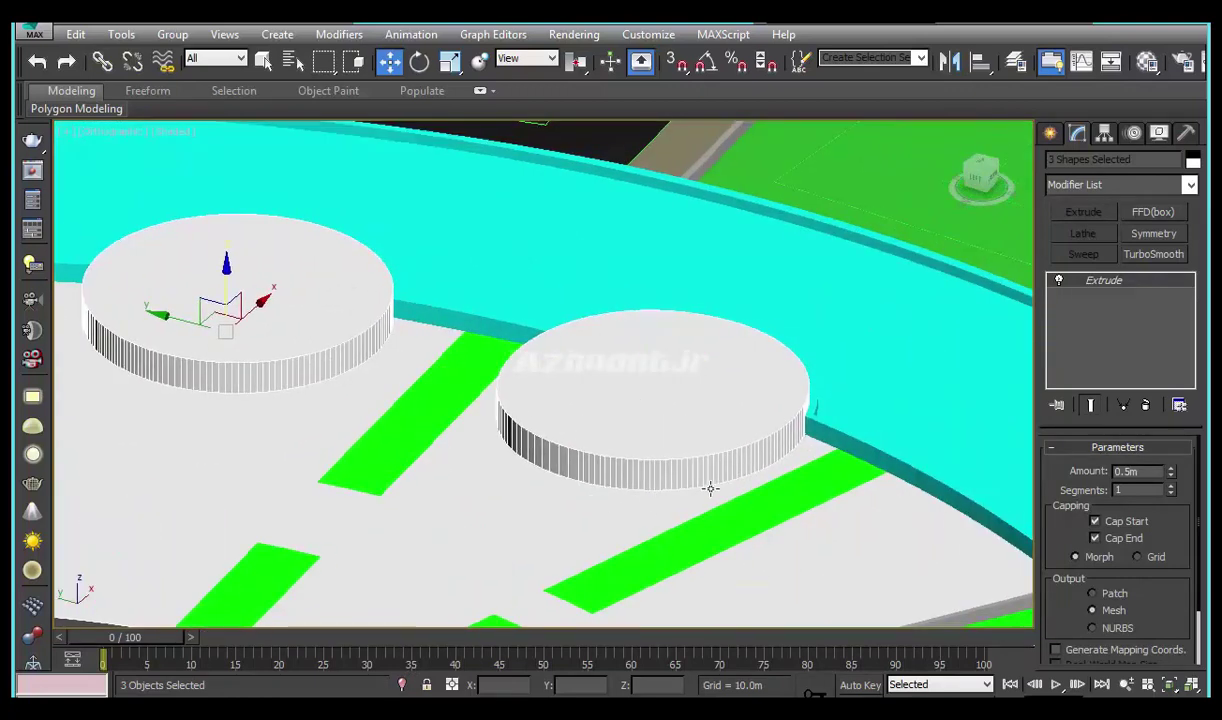
{"action": "double_click", "coordinate": [1158, 470]}
{"action": "type", "text": "0.3"}
{"action": "key", "text": "Return"}
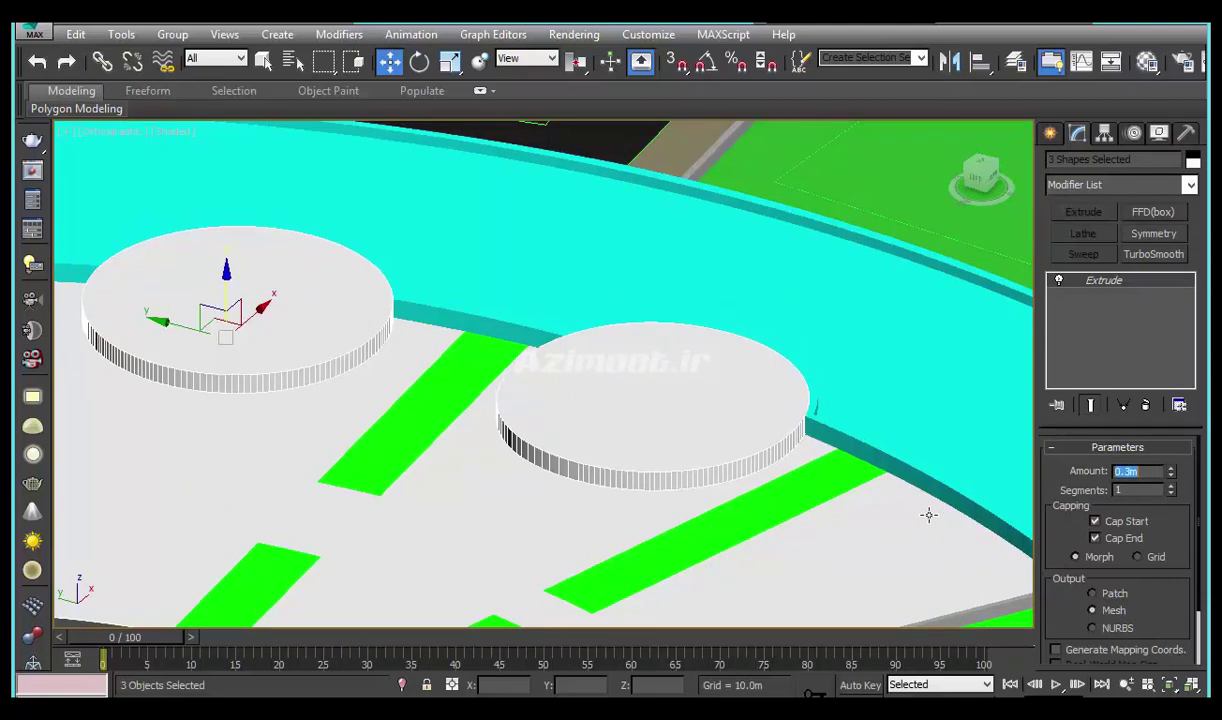
Select a green spline shape and view the green strip from the Top view
{"action": "middle_click_drag", "start_coordinate": [554, 431], "coordinate": [488, 443], "text": "alt"}
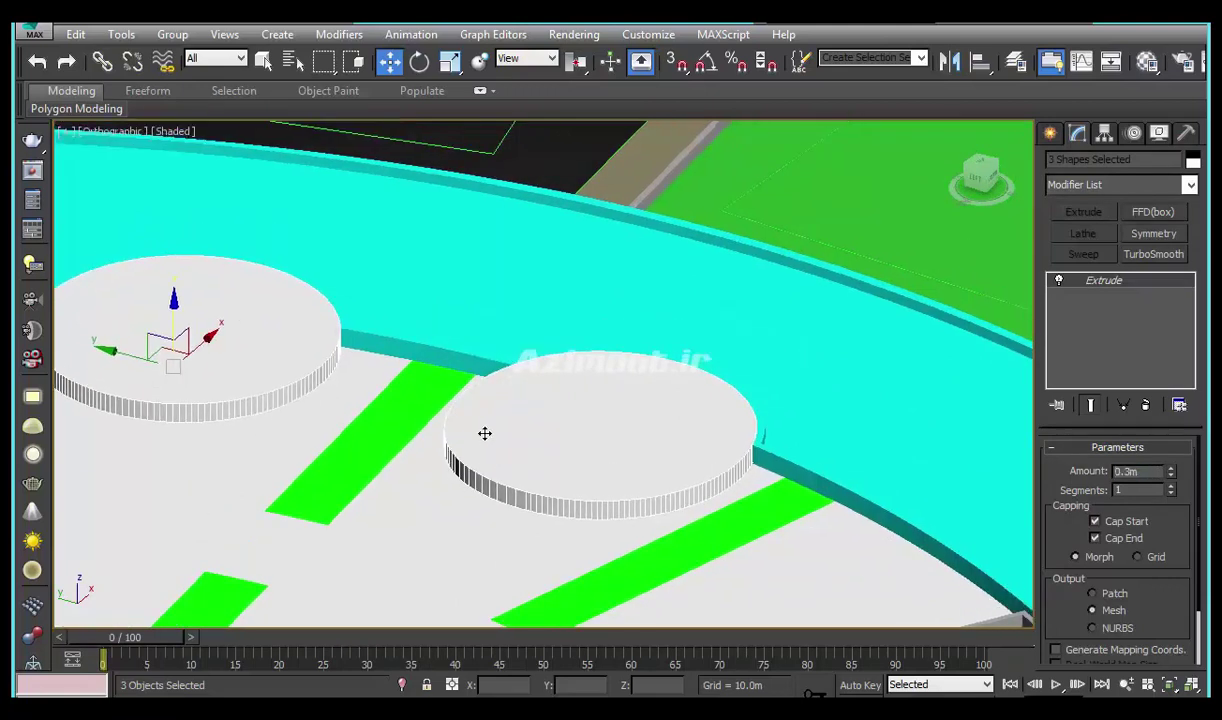
{"action": "middle_click_drag", "start_coordinate": [406, 410], "coordinate": [738, 355]}
{"action": "scroll", "coordinate": [660, 370], "scroll_direction": "down", "scroll_amount": 2}
{"action": "scroll", "coordinate": [385, 380], "scroll_direction": "up", "scroll_amount": 2}
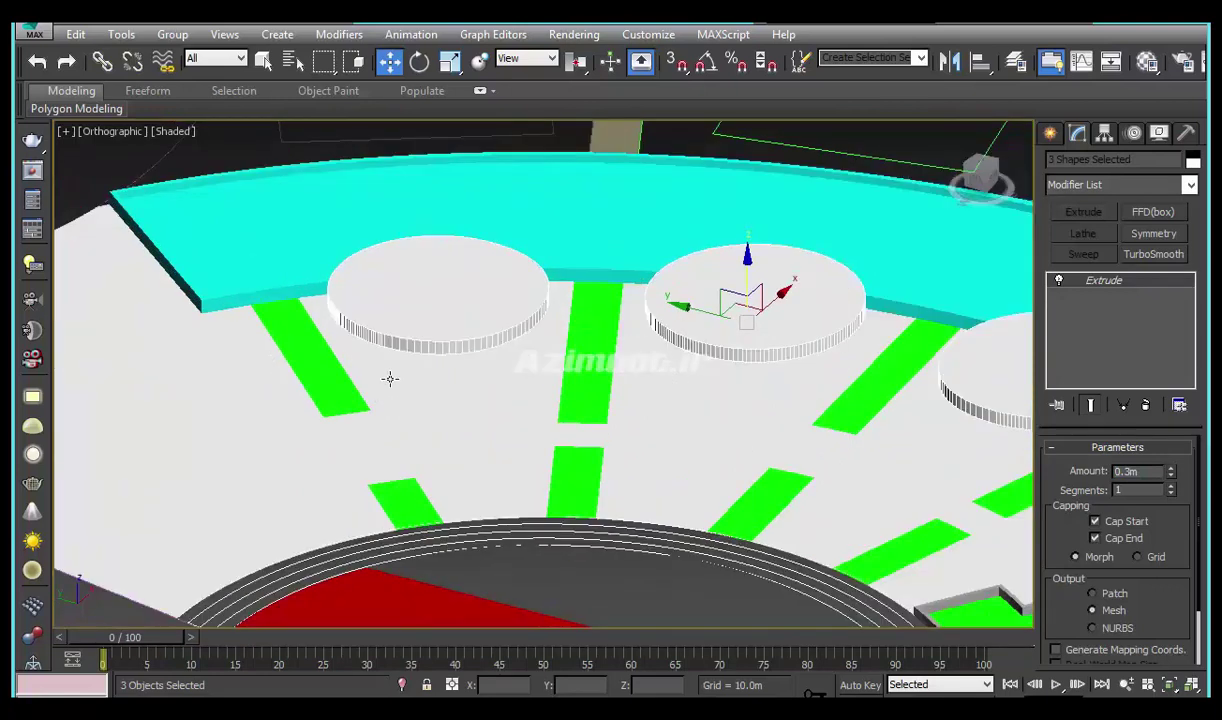
{"action": "scroll", "coordinate": [404, 346], "scroll_direction": "up", "scroll_amount": 3}
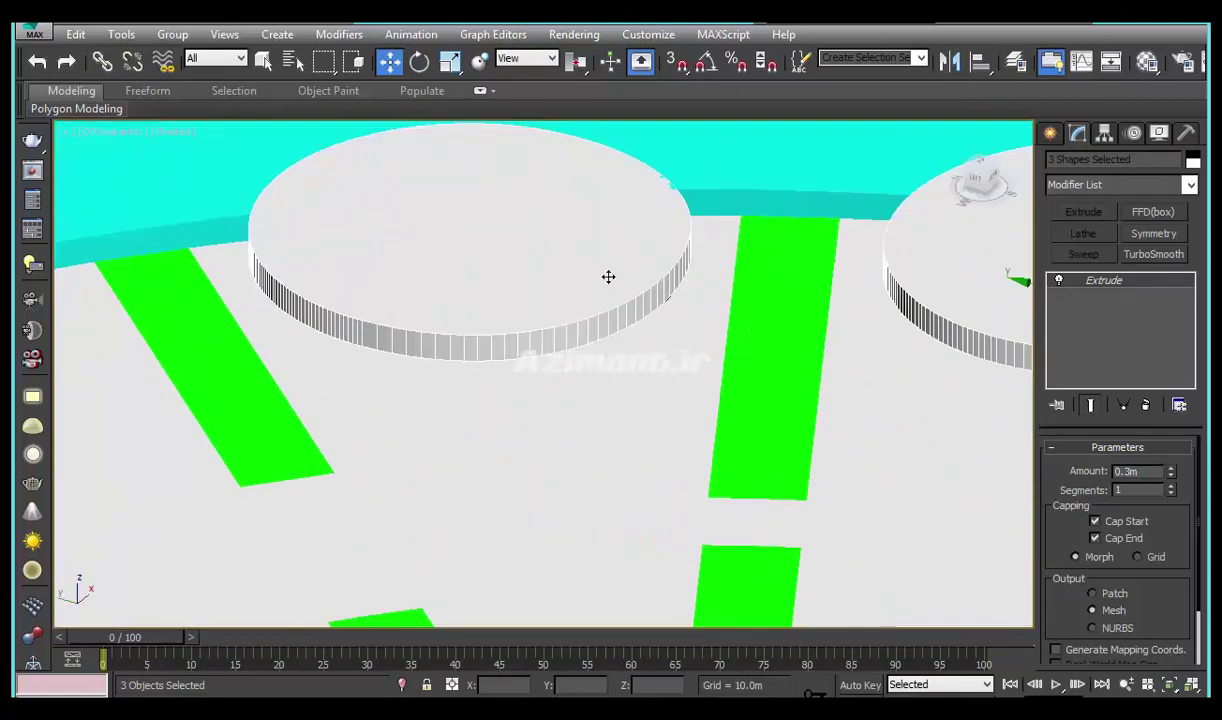
{"action": "scroll", "coordinate": [277, 335], "scroll_direction": "down", "scroll_amount": 2}
{"action": "scroll", "coordinate": [297, 349], "scroll_direction": "down", "scroll_amount": 2}
{"action": "scroll", "coordinate": [417, 450], "scroll_direction": "down", "scroll_amount": 1}
{"action": "middle_click_drag", "start_coordinate": [708, 461], "coordinate": [635, 402]}
{"action": "left_click", "coordinate": [541, 370]}
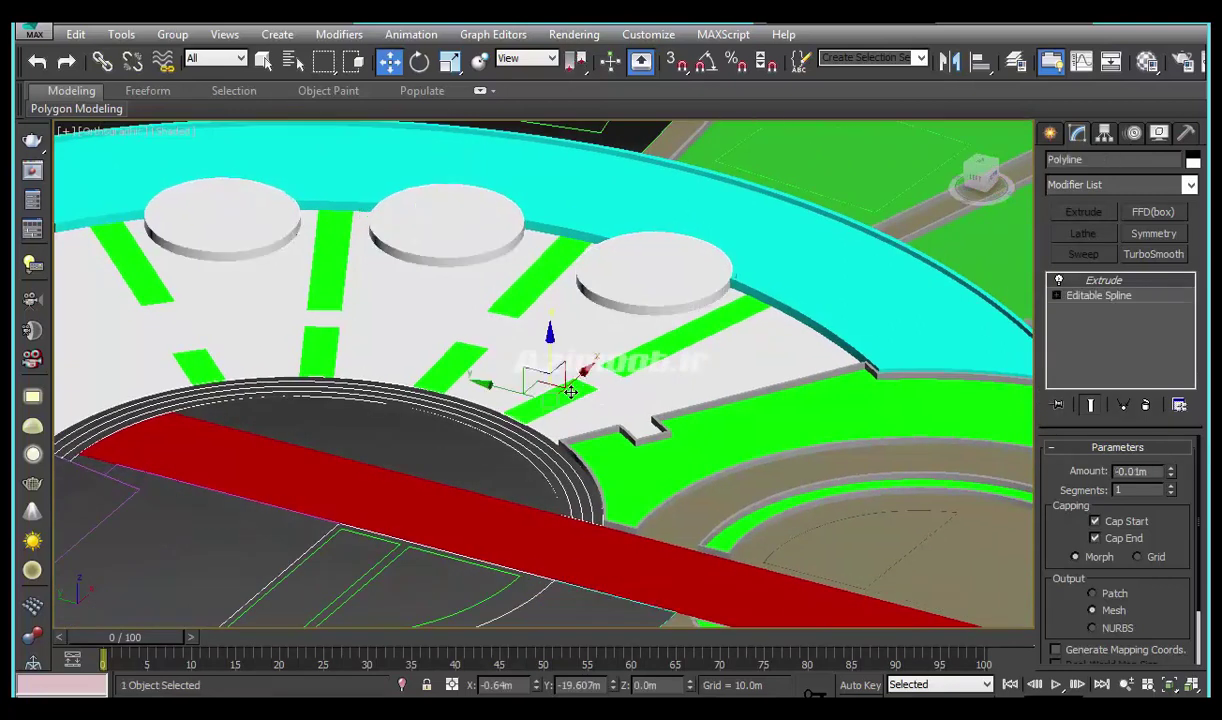
{"action": "key", "text": "t"}
{"action": "scroll", "coordinate": [569, 393], "scroll_direction": "up", "scroll_amount": 10}
{"action": "mouse_move", "coordinate": [597, 458]}
{"action": "middle_mouse_down"}
{"action": "mouse_move", "coordinate": [677, 475]}
{"action": "mouse_move", "coordinate": [799, 385]}
{"action": "middle_mouse_up"}
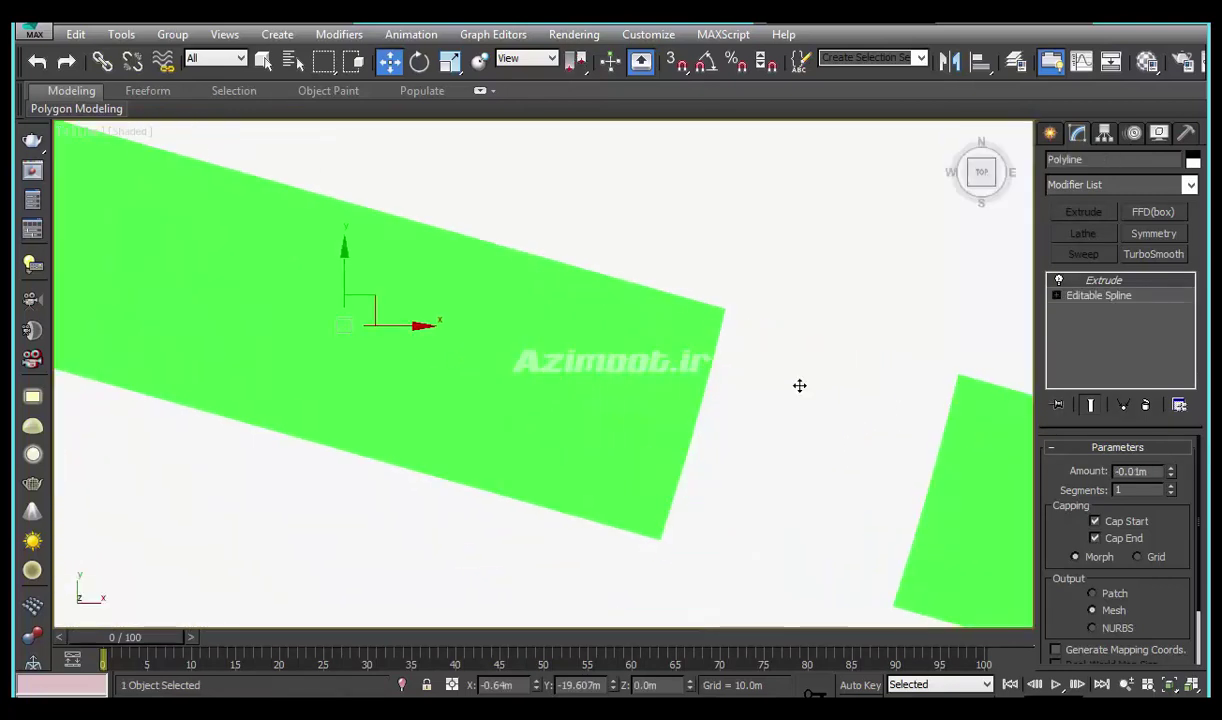
Select the green shape's spline at spline sub-object level
{"action": "left_click", "coordinate": [1088, 341]}
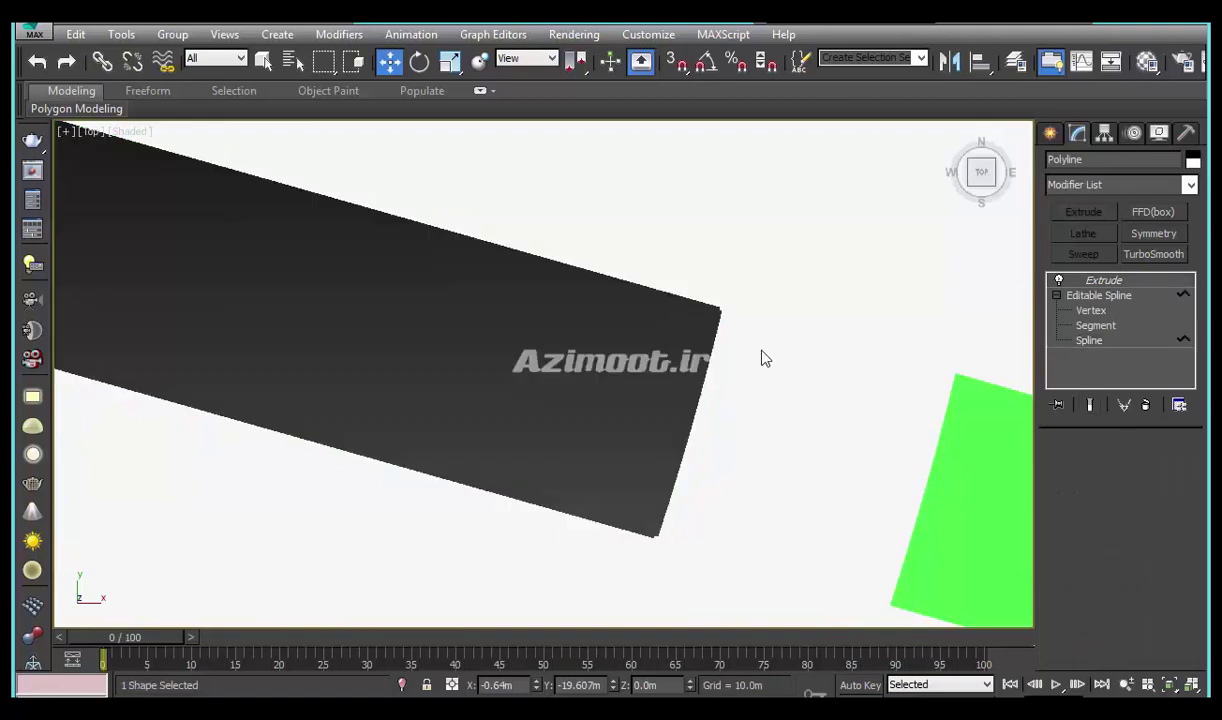
{"action": "left_click", "coordinate": [685, 335]}
{"action": "scroll", "coordinate": [708, 382], "scroll_direction": "down", "scroll_amount": 2}
{"action": "scroll", "coordinate": [730, 410], "scroll_direction": "down", "scroll_amount": 1}
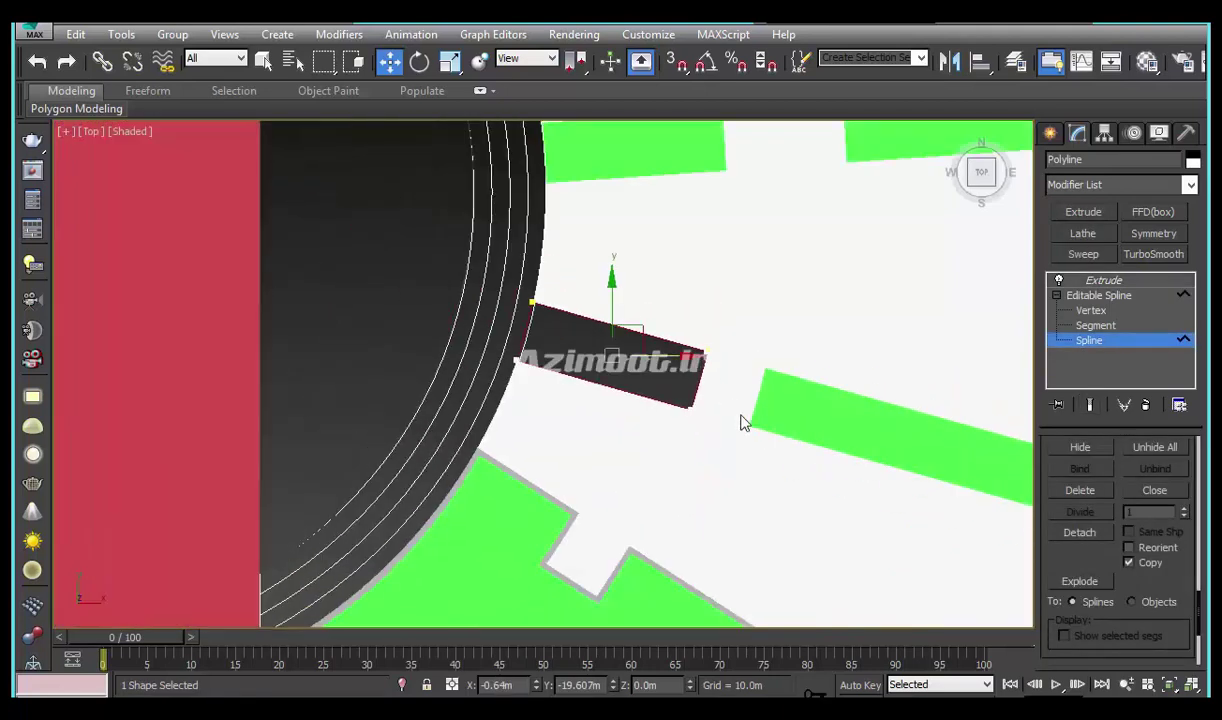
{"action": "scroll", "coordinate": [600, 450], "scroll_direction": "down", "scroll_amount": 1}
{"action": "scroll", "coordinate": [505, 425], "scroll_direction": "down", "scroll_amount": 1}
{"action": "scroll", "coordinate": [527, 435], "scroll_direction": "down", "scroll_amount": 1}
{"action": "scroll", "coordinate": [527, 435], "scroll_direction": "down", "scroll_amount": 2}
{"action": "scroll", "coordinate": [527, 435], "scroll_direction": "up", "scroll_amount": 2}
Select the 15 planter and outline shapes and isolate them
{"action": "left_click", "coordinate": [1050, 133]}
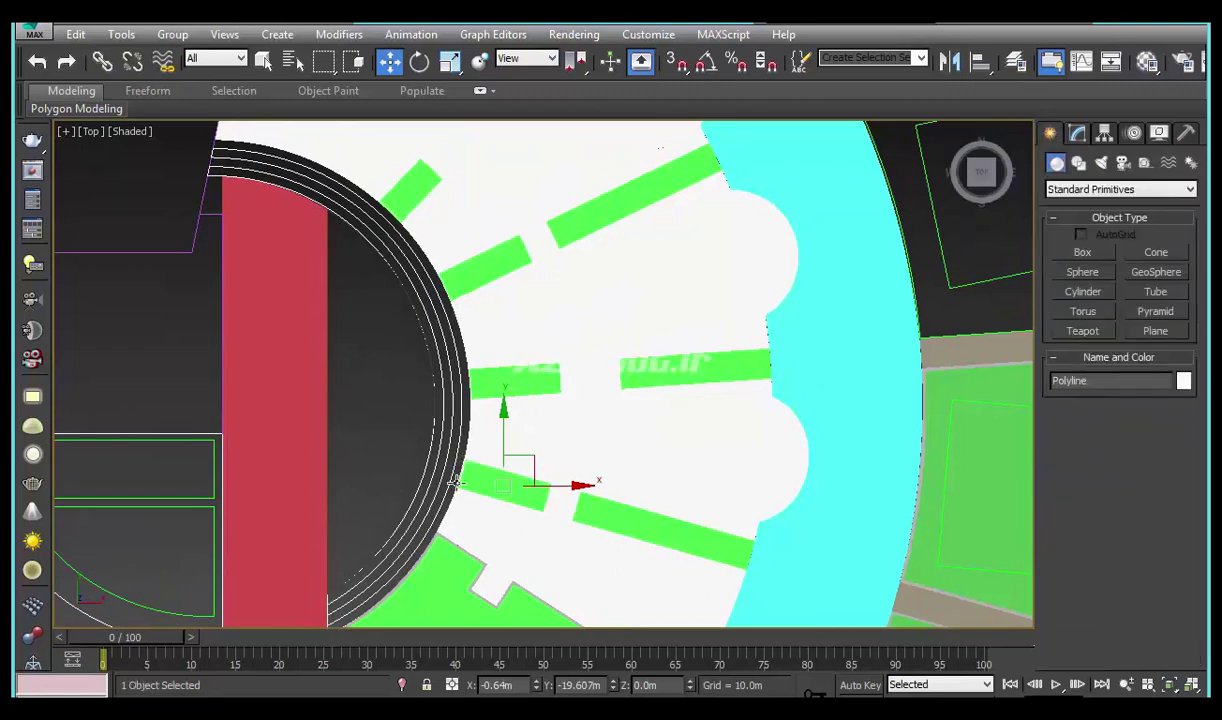
{"action": "right_click", "coordinate": [718, 497]}
{"action": "left_click", "coordinate": [649, 630]}
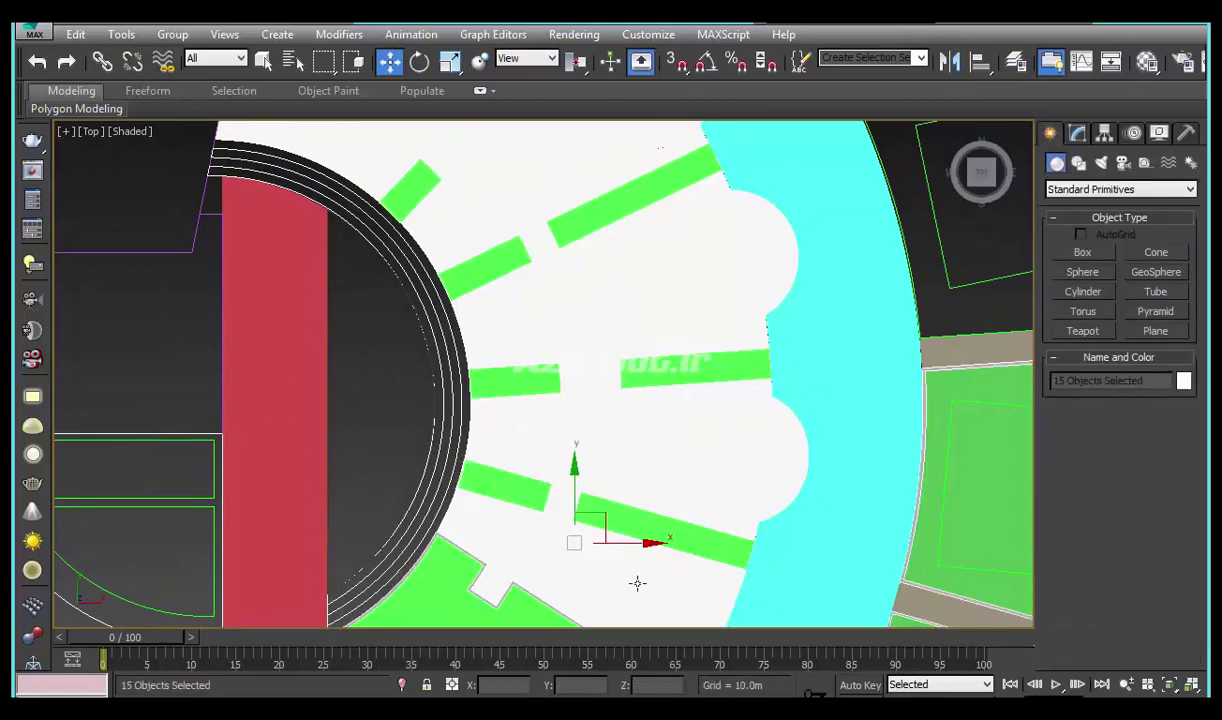
{"action": "key", "text": "alt+q"}
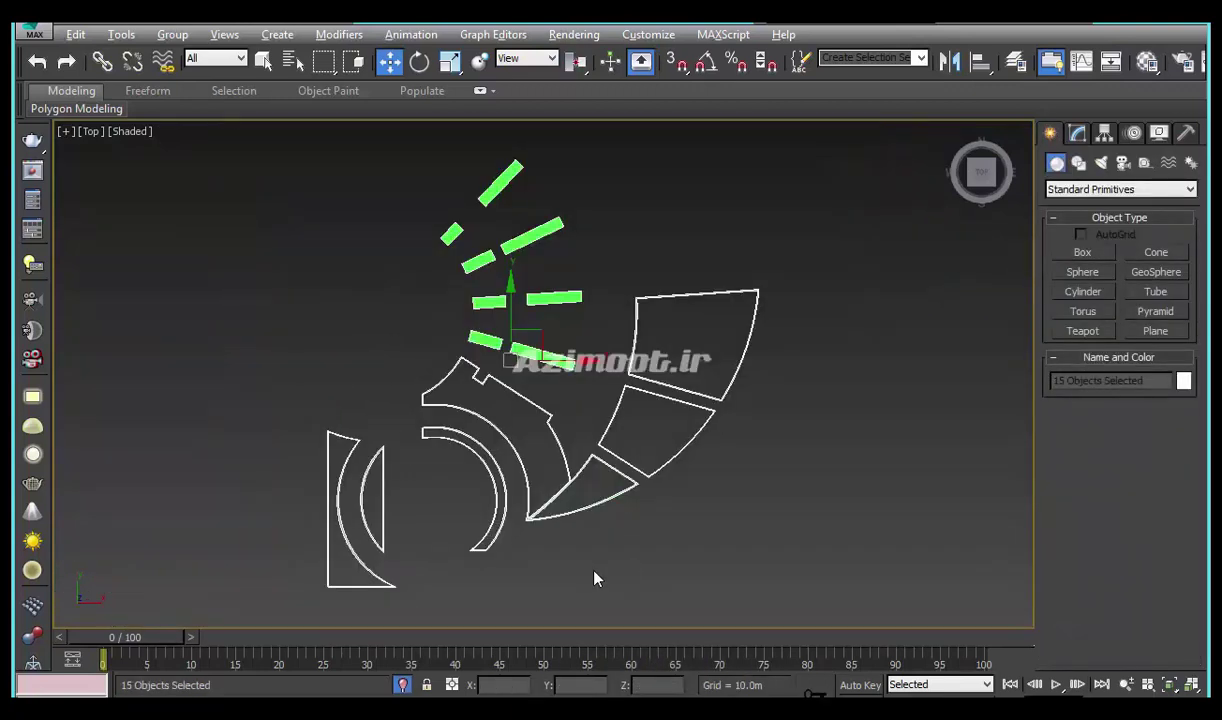
Deselect the fan, arc and crescent outlines, isolating only the eight green planter boxes
{"action": "left_click_drag", "start_coordinate": [785, 295], "coordinate": [665, 468], "text": "alt"}
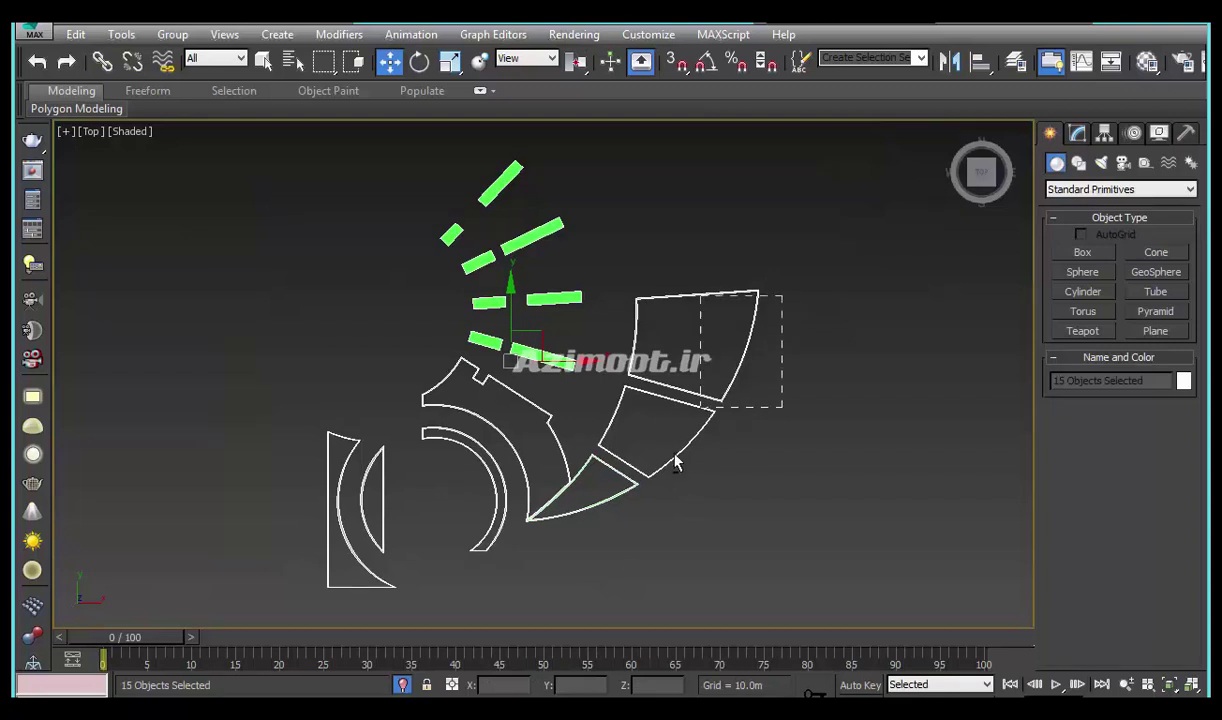
{"action": "left_click_drag", "start_coordinate": [449, 434], "coordinate": [473, 538], "text": "alt"}
{"action": "left_click_drag", "start_coordinate": [445, 595], "coordinate": [303, 443], "text": "alt"}
{"action": "key", "text": "alt+q"}
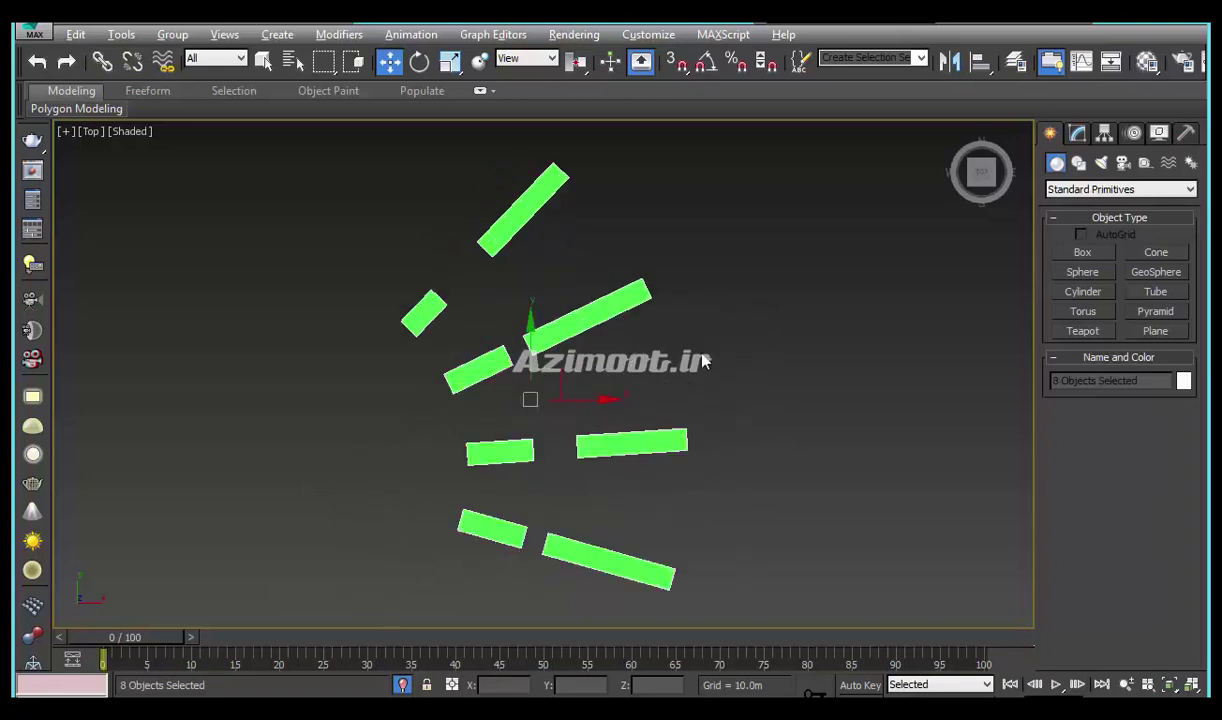
Remove the Extrude from the bottom-right, right-middle, upper-right and top planter boxes
{"action": "left_click", "coordinate": [583, 553]}
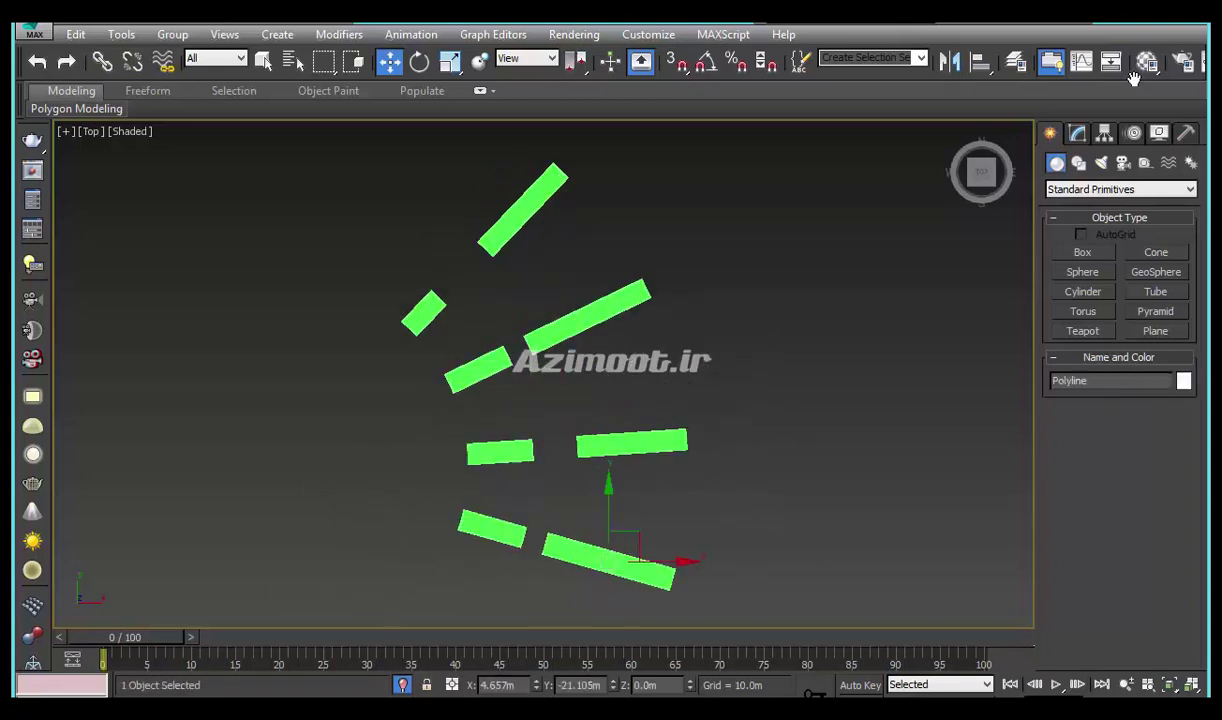
{"action": "left_click", "coordinate": [1079, 135]}
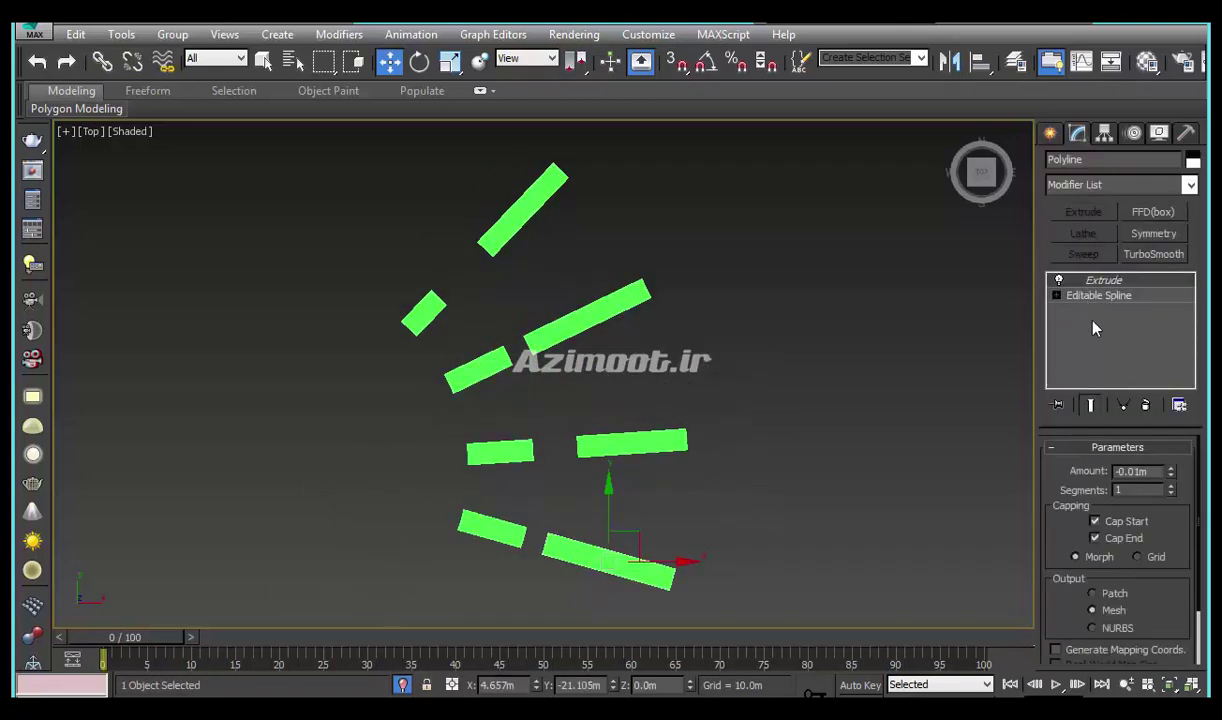
{"action": "left_click", "coordinate": [1150, 414]}
{"action": "left_click", "coordinate": [678, 443]}
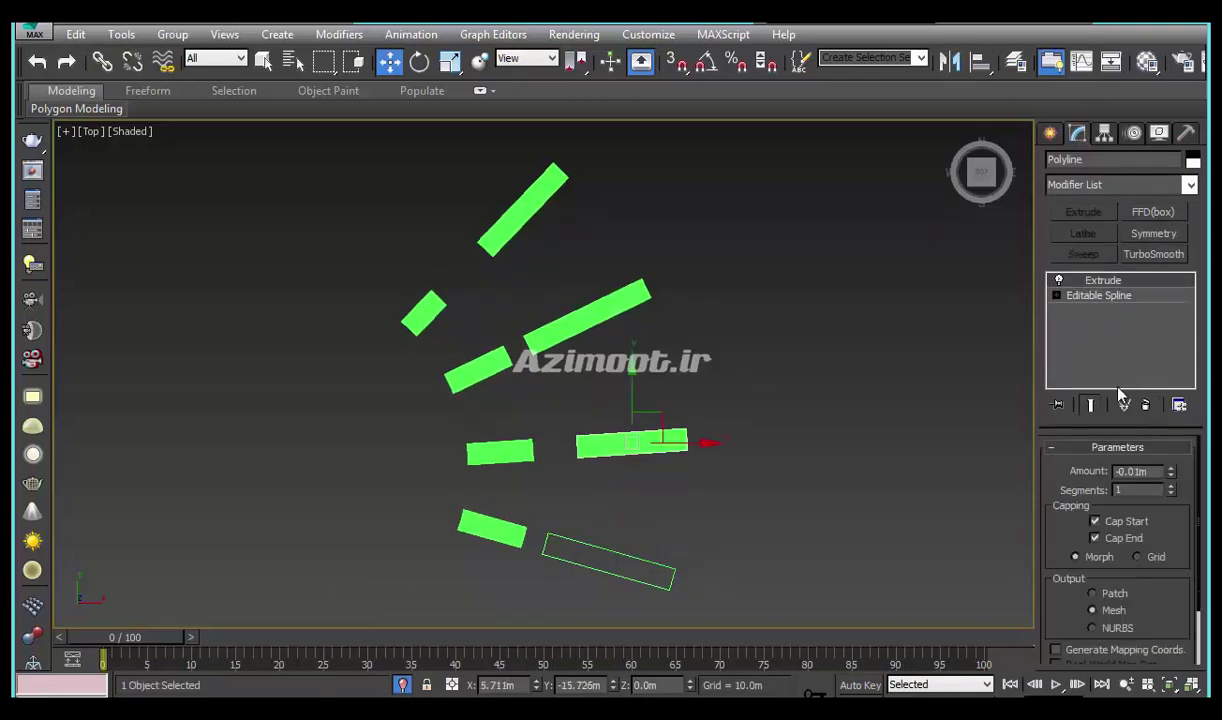
{"action": "left_click", "coordinate": [1146, 404]}
{"action": "left_click", "coordinate": [600, 318]}
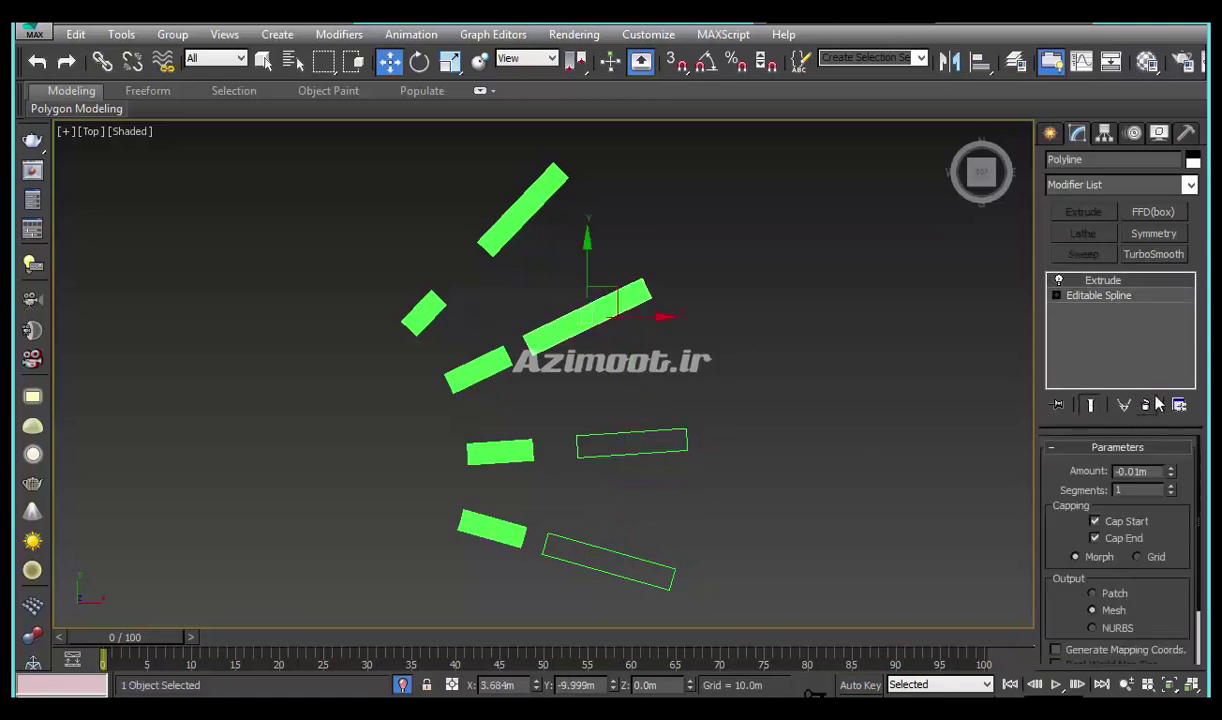
{"action": "left_click", "coordinate": [1146, 404]}
{"action": "left_click", "coordinate": [532, 208]}
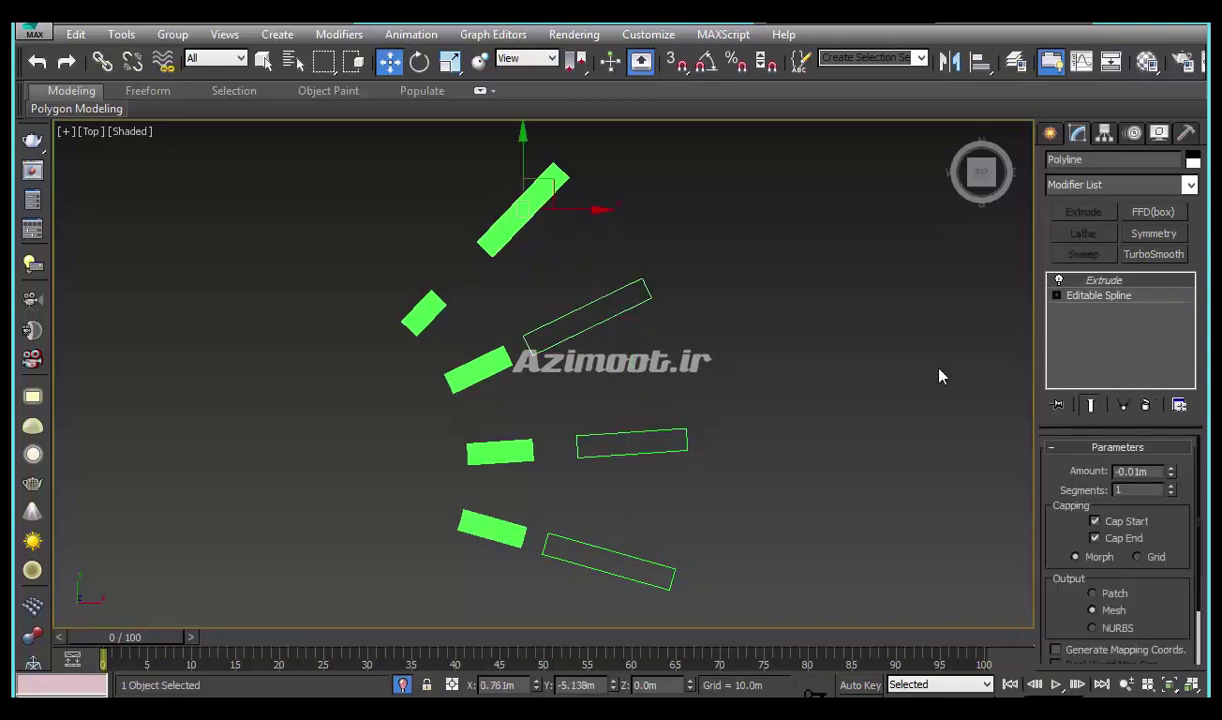
{"action": "left_click", "coordinate": [1146, 404]}
Remove the Extrude from the small left, middle-left, middle and lower small planter boxes
{"action": "left_click", "coordinate": [415, 308]}
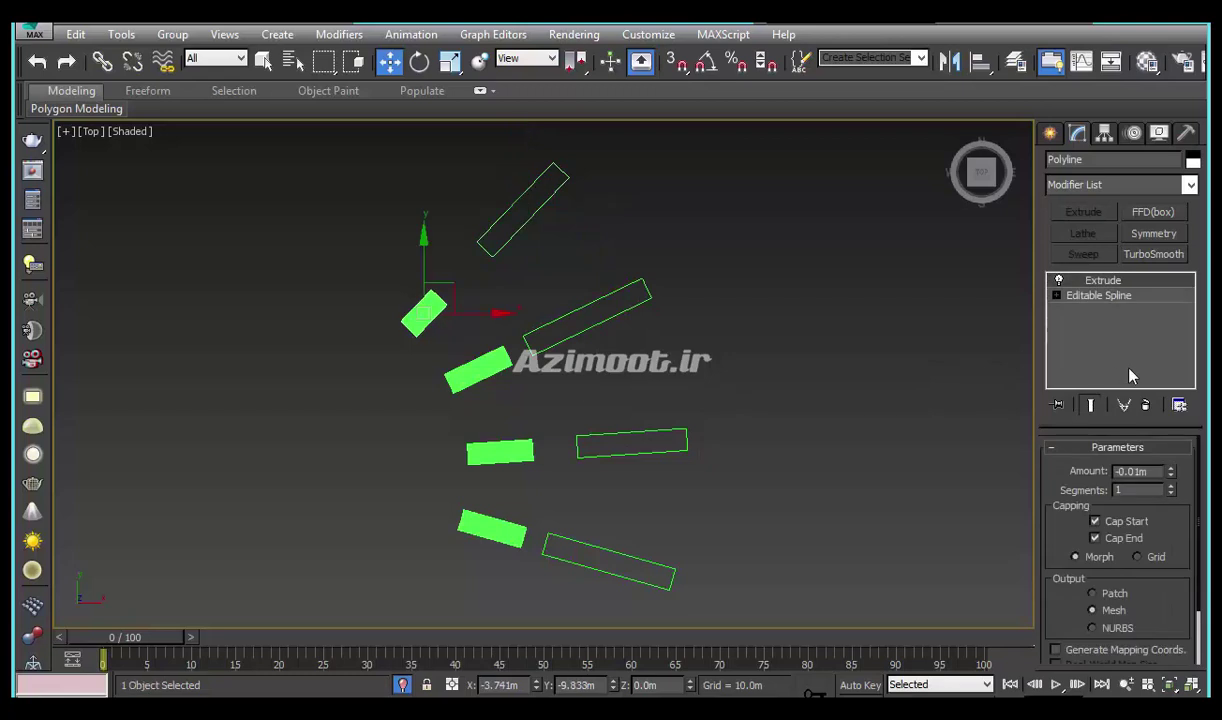
{"action": "left_click", "coordinate": [1146, 404]}
{"action": "left_click", "coordinate": [478, 370]}
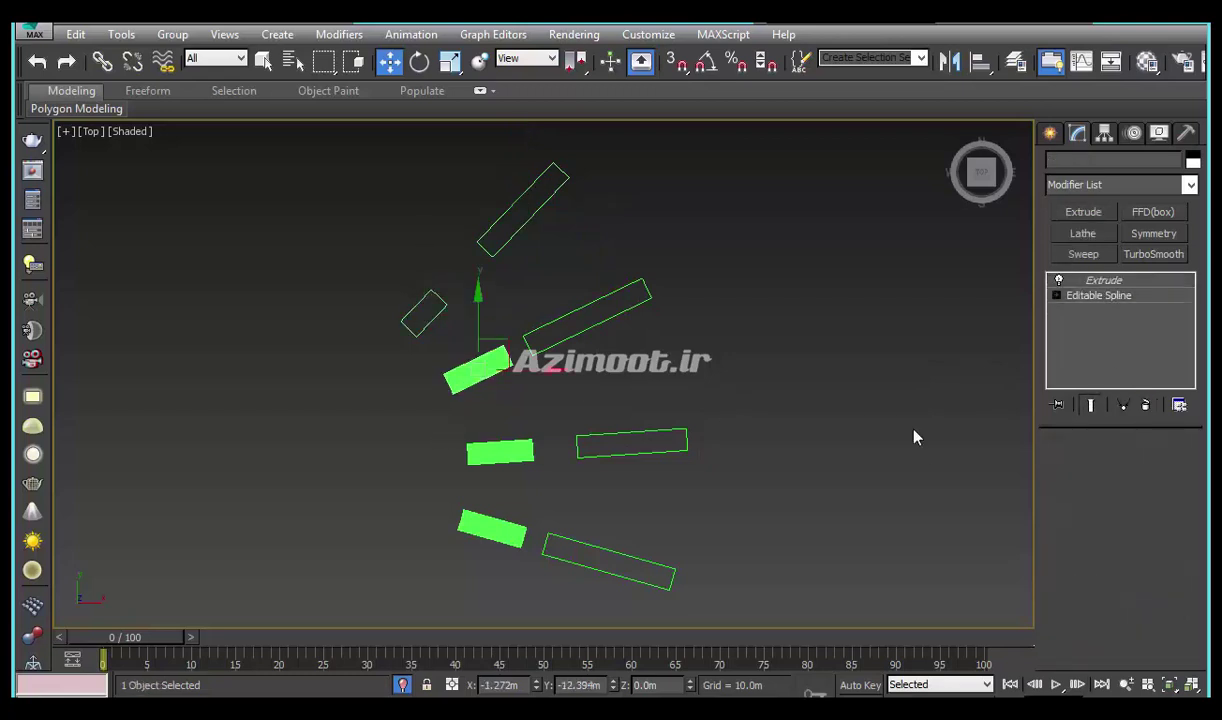
{"action": "left_click", "coordinate": [1146, 404]}
{"action": "left_click", "coordinate": [500, 452]}
{"action": "left_click", "coordinate": [1146, 404]}
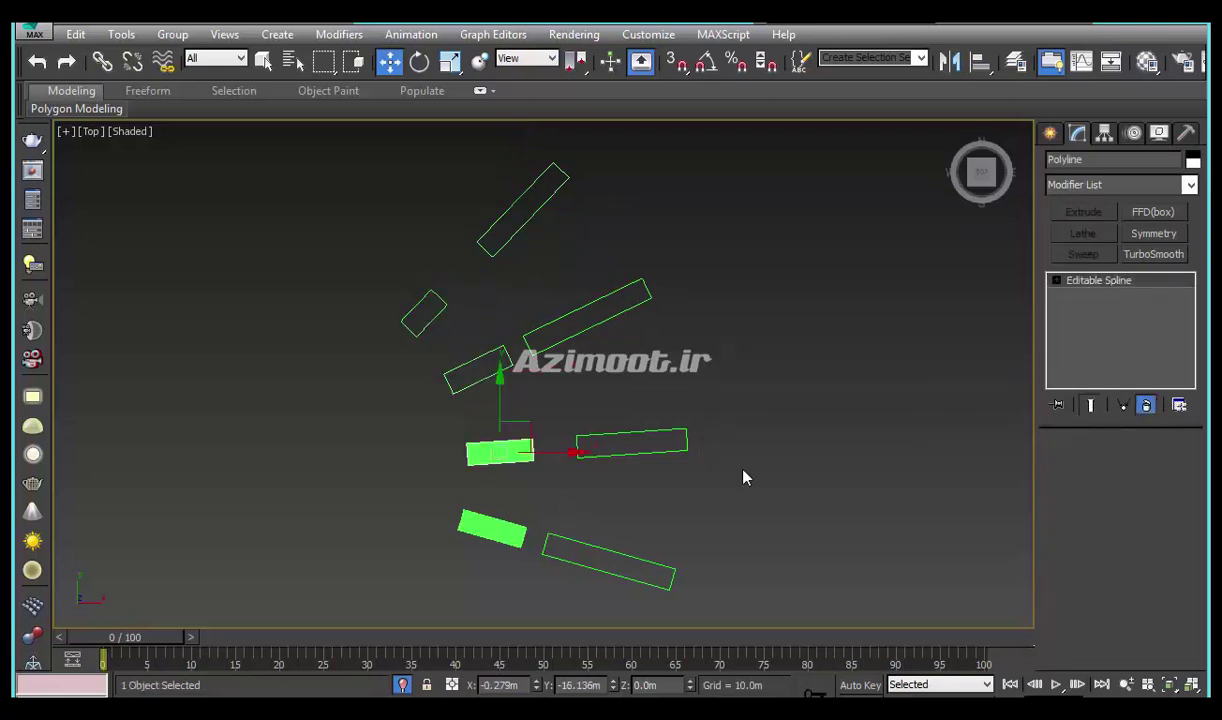
{"action": "left_click", "coordinate": [492, 530]}
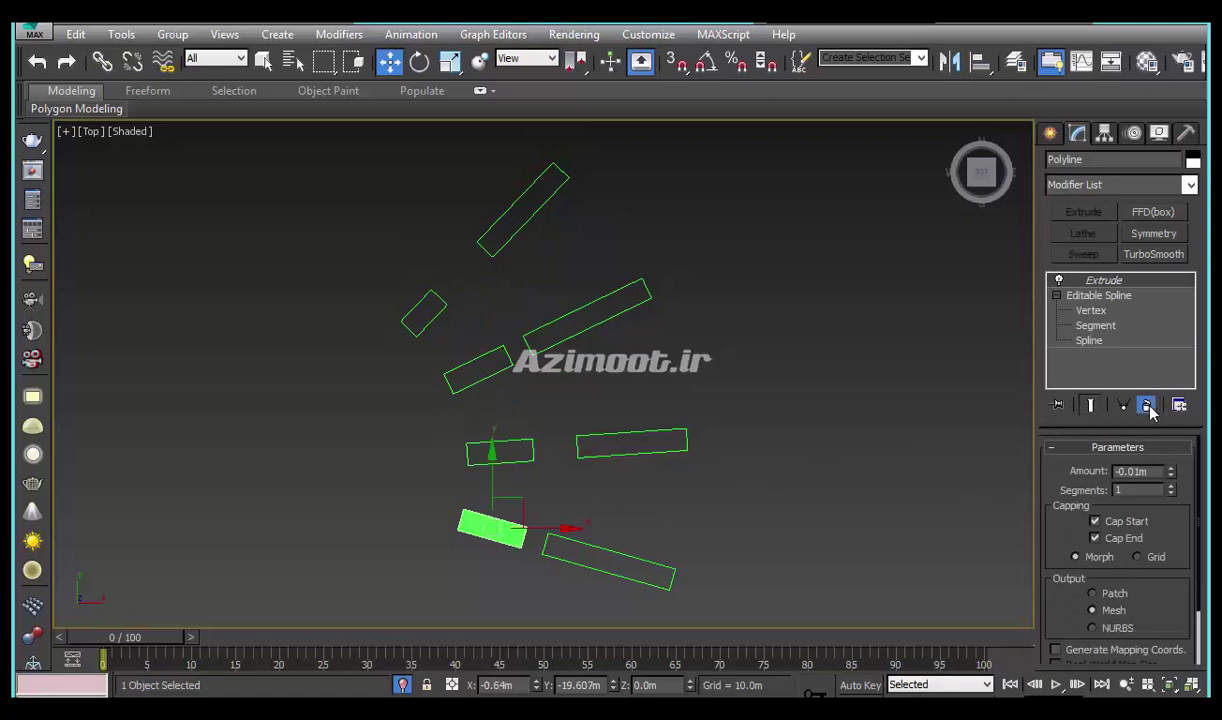
{"action": "left_click", "coordinate": [1146, 404]}
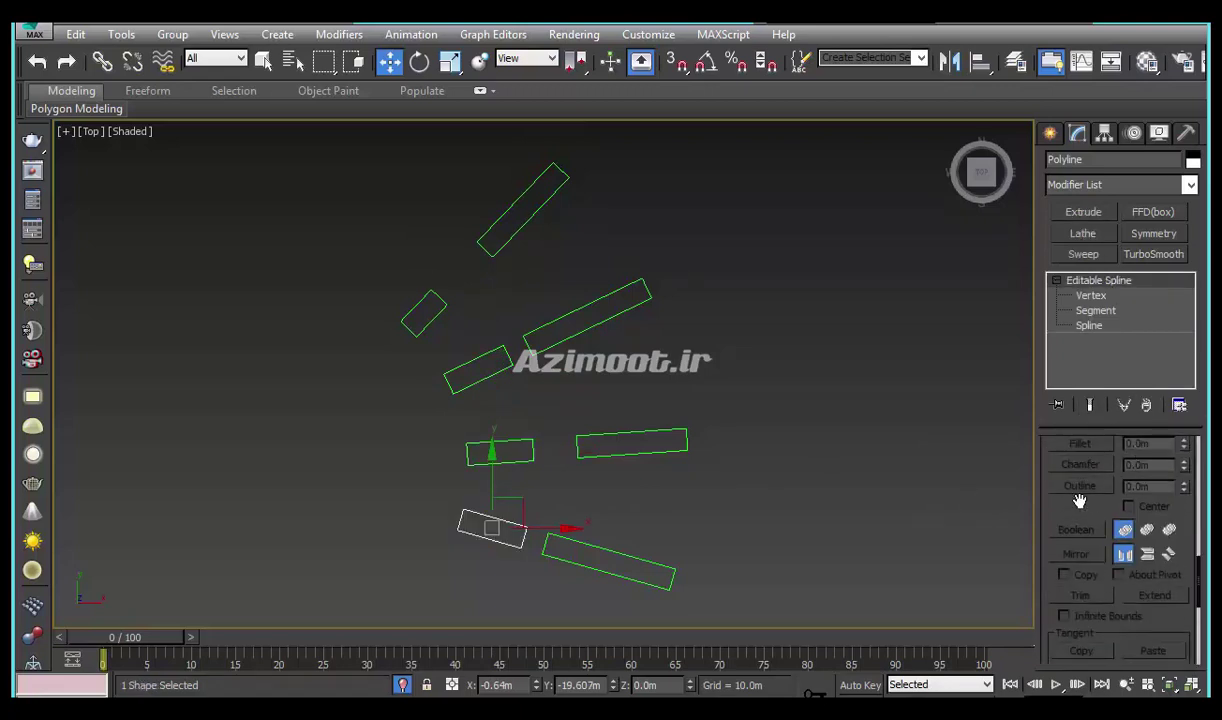
Attach all seven Polylines to the eighth rectangle and select every spline at Spline level
{"action": "scroll", "coordinate": [1080, 499], "scroll_direction": "up", "scroll_amount": 5}
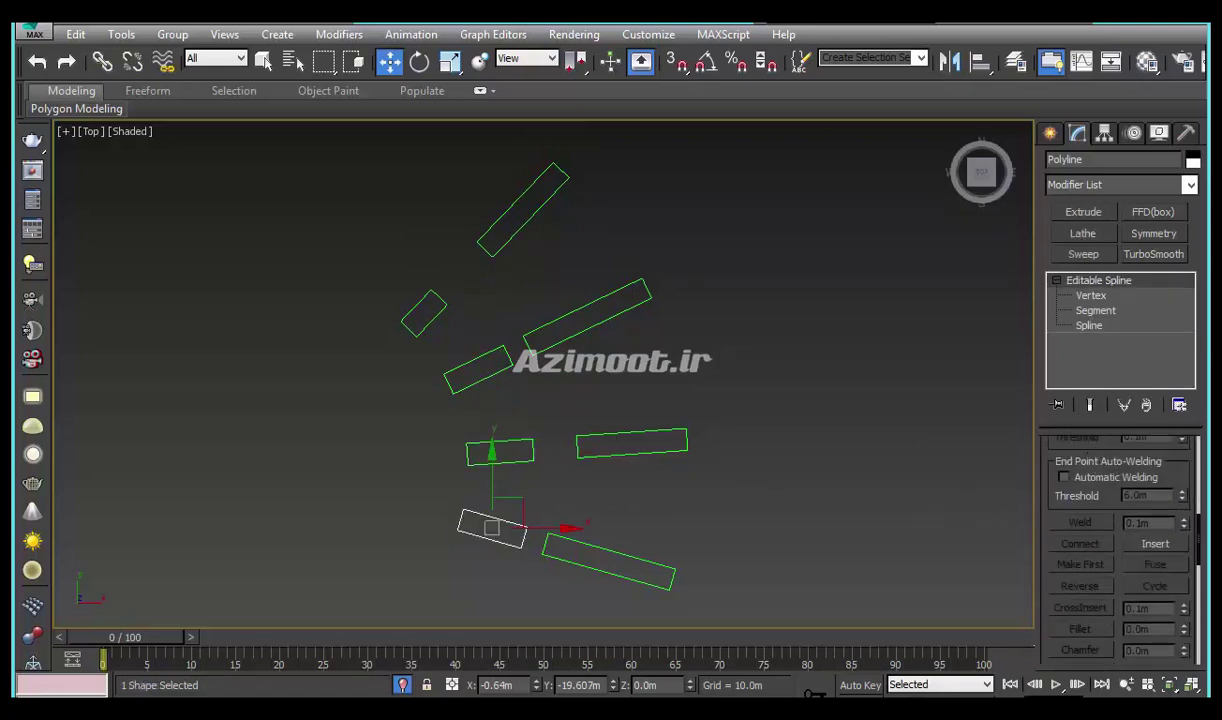
{"action": "scroll", "coordinate": [1095, 520], "scroll_direction": "up", "scroll_amount": 3}
{"action": "left_click", "coordinate": [1099, 566]}
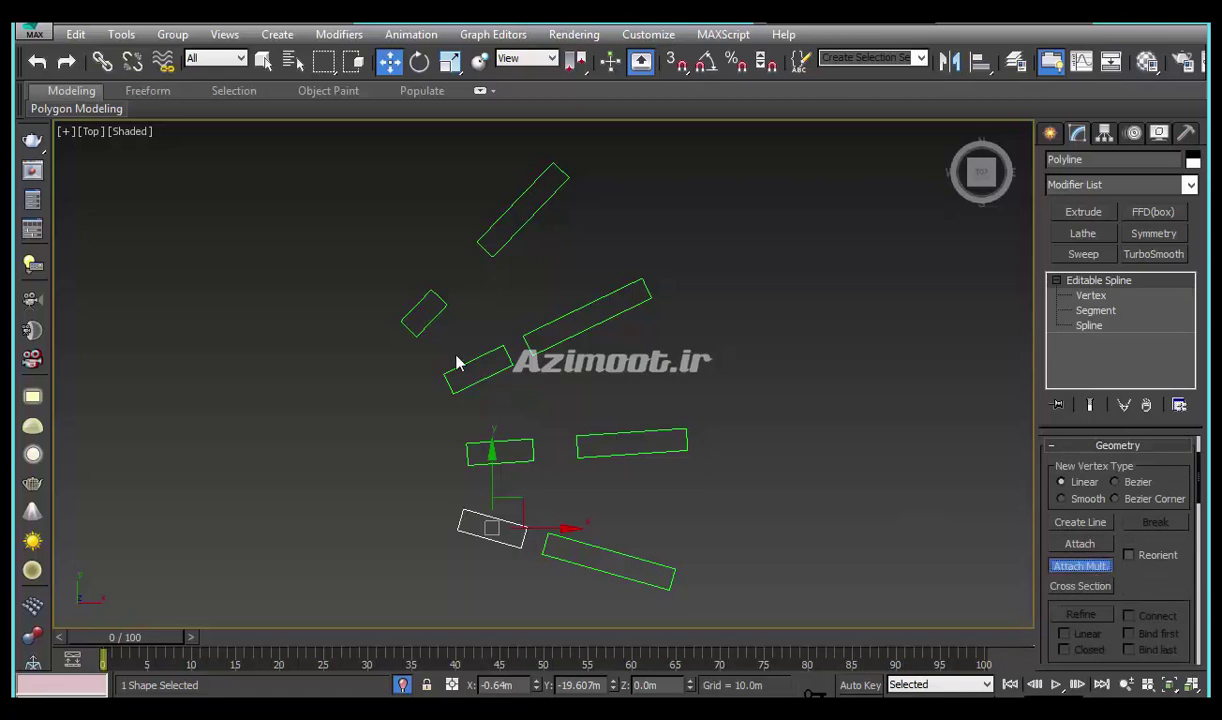
{"action": "left_click", "coordinate": [128, 143]}
{"action": "left_click", "coordinate": [158, 258], "text": "shift"}
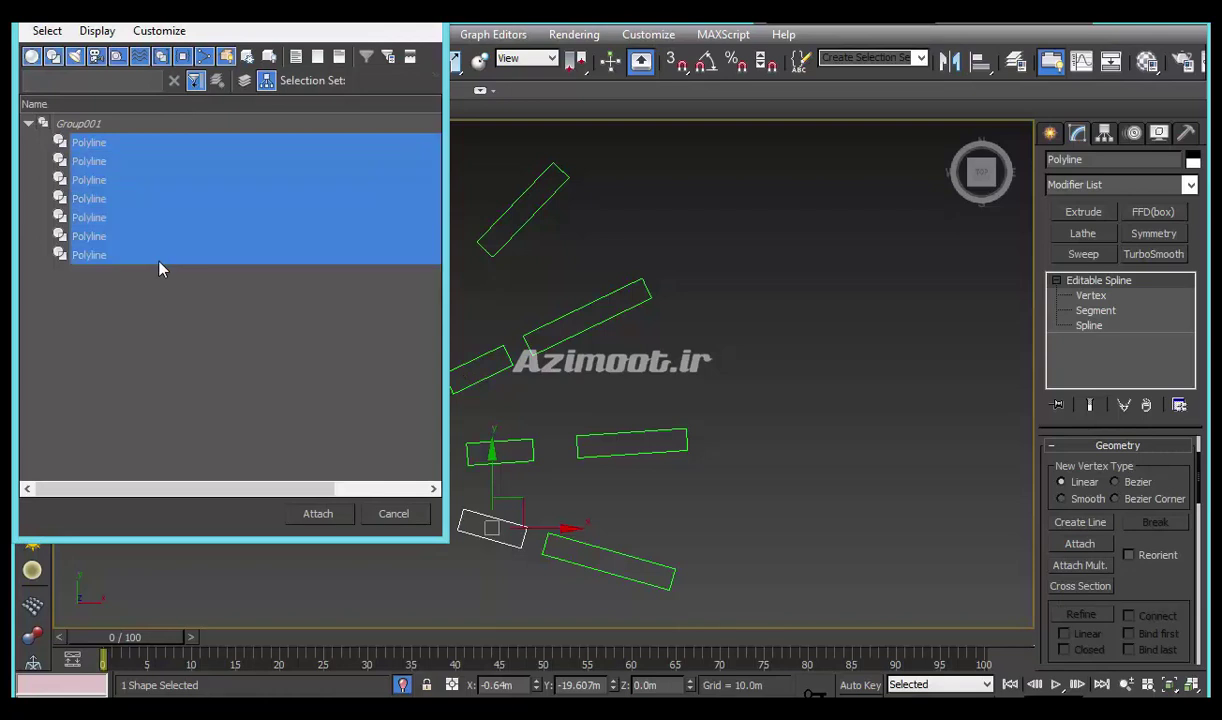
{"action": "left_click", "coordinate": [318, 515]}
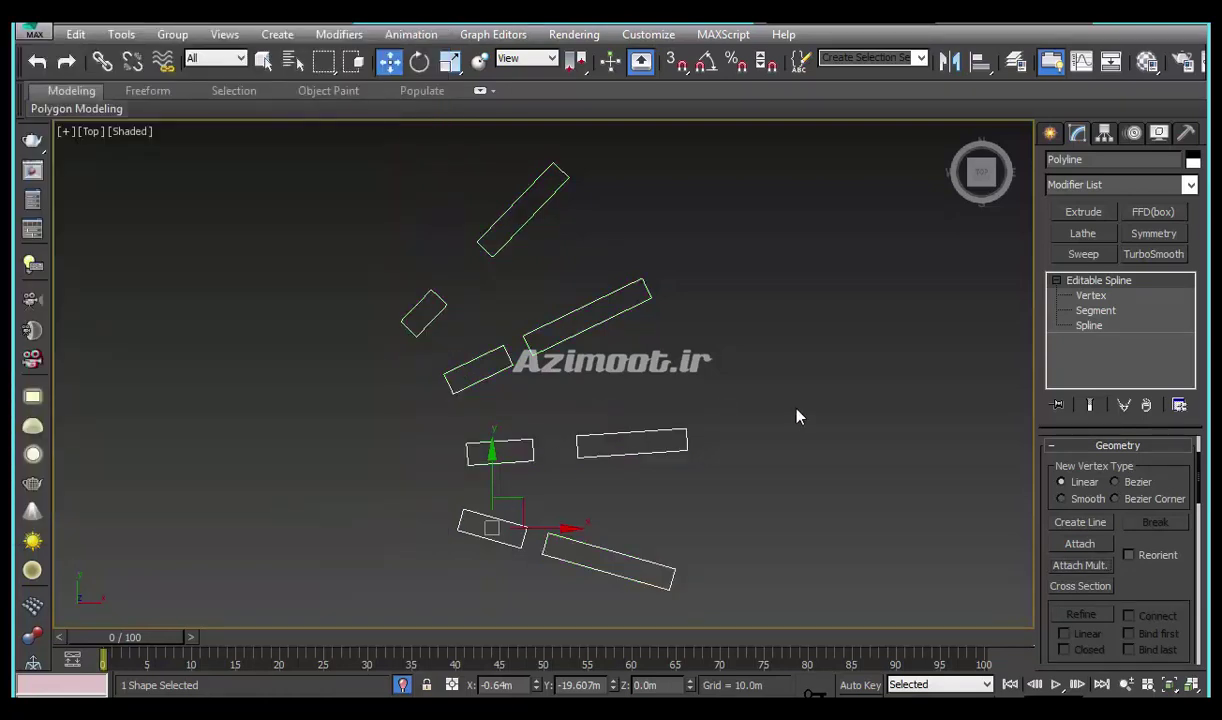
{"action": "left_click", "coordinate": [1087, 326]}
{"action": "key", "text": "ctrl+a"}
Offset an inner outline inside each of the eight rectangles
{"action": "scroll", "coordinate": [1072, 573], "scroll_direction": "down", "scroll_amount": 5}
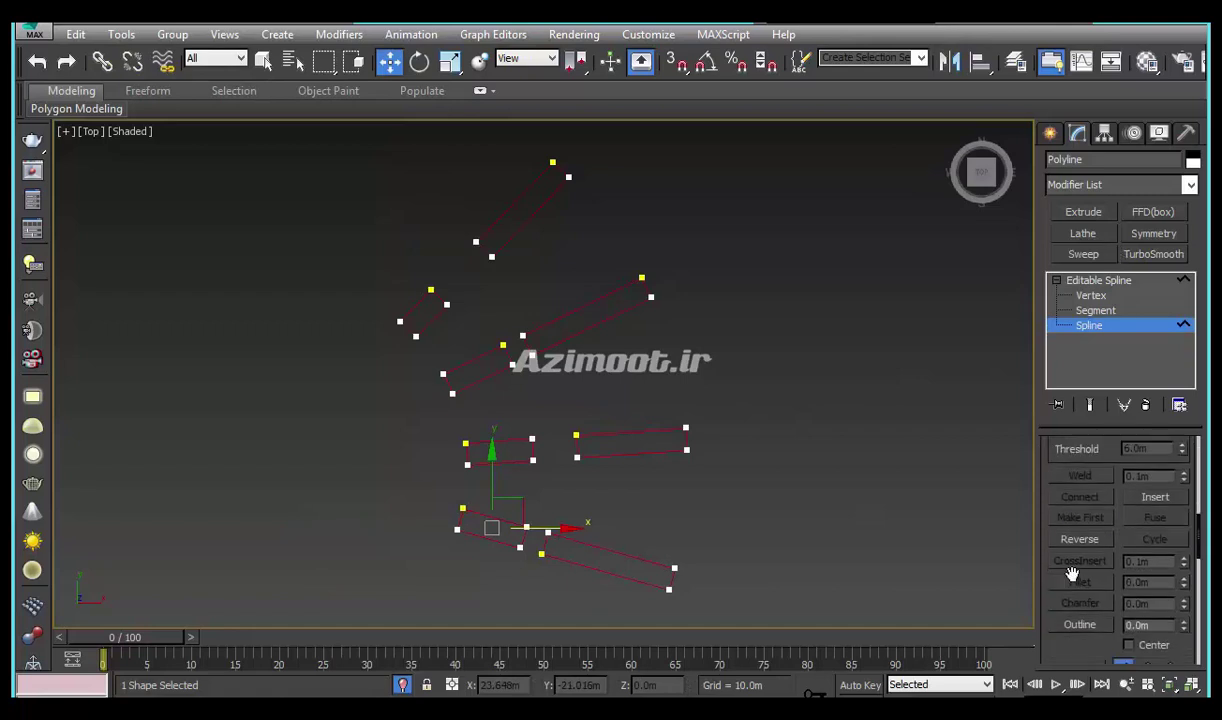
{"action": "left_click", "coordinate": [1080, 624]}
{"action": "scroll", "coordinate": [627, 555], "scroll_direction": "up", "scroll_amount": 2}
{"action": "scroll", "coordinate": [672, 467], "scroll_direction": "up", "scroll_amount": 4}
{"action": "left_click_drag", "start_coordinate": [672, 451], "coordinate": [676, 448]}
{"action": "middle_click_drag", "start_coordinate": [700, 487], "coordinate": [666, 519]}
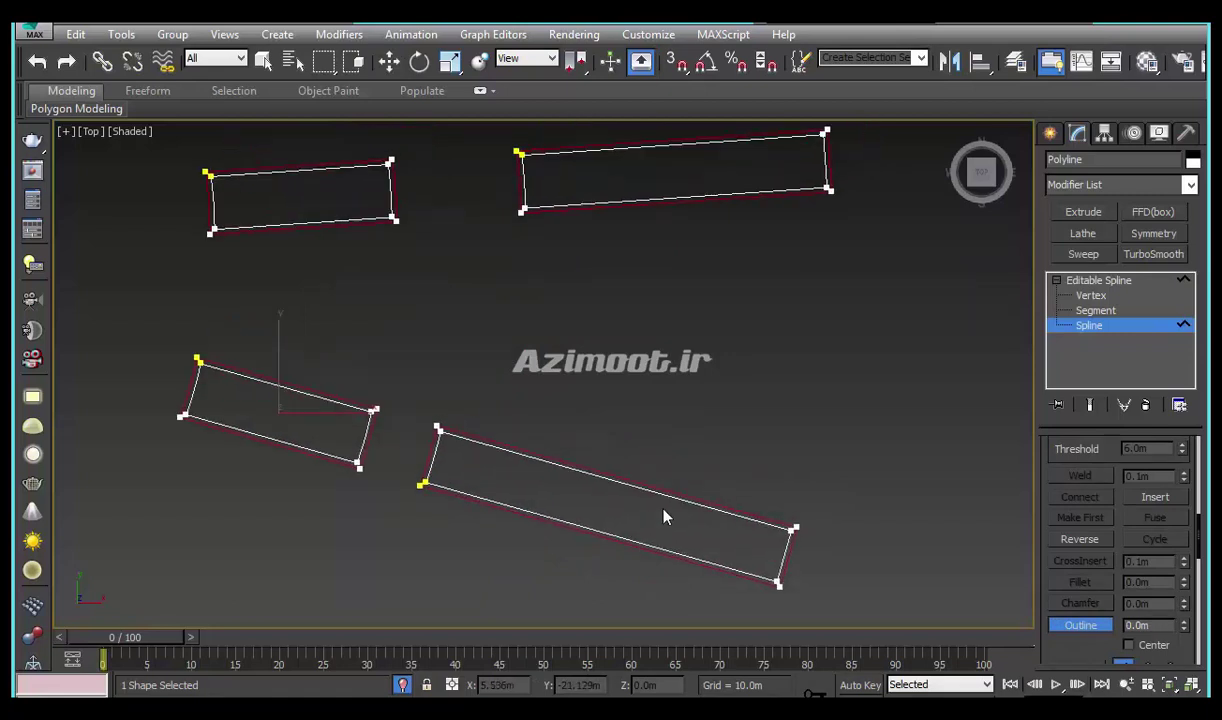
{"action": "left_click_drag", "start_coordinate": [663, 515], "coordinate": [666, 515]}
{"action": "middle_click_drag", "start_coordinate": [606, 314], "coordinate": [596, 408]}
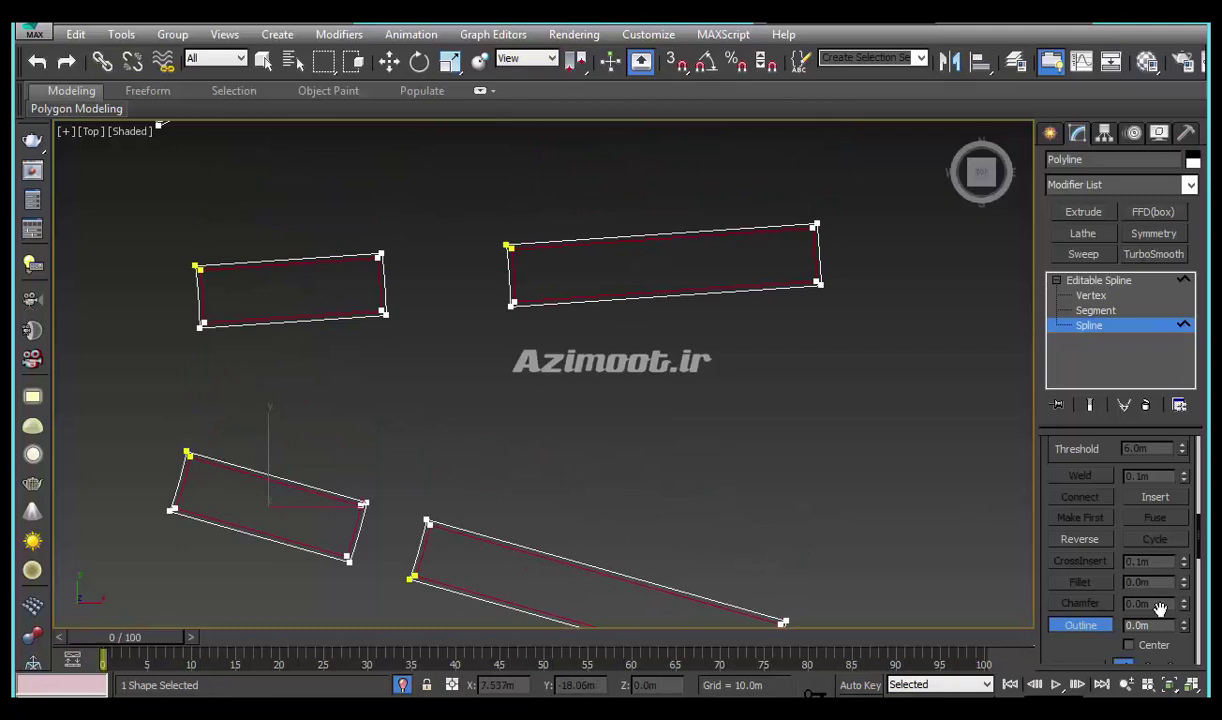
{"action": "left_click", "coordinate": [1090, 625]}
Detach a copy of the splines as a separate shape named Shape010
{"action": "scroll", "coordinate": [1120, 540], "scroll_direction": "down", "scroll_amount": 5}
{"action": "scroll", "coordinate": [1105, 500], "scroll_direction": "up", "scroll_amount": 3}
{"action": "left_click", "coordinate": [1079, 536]}
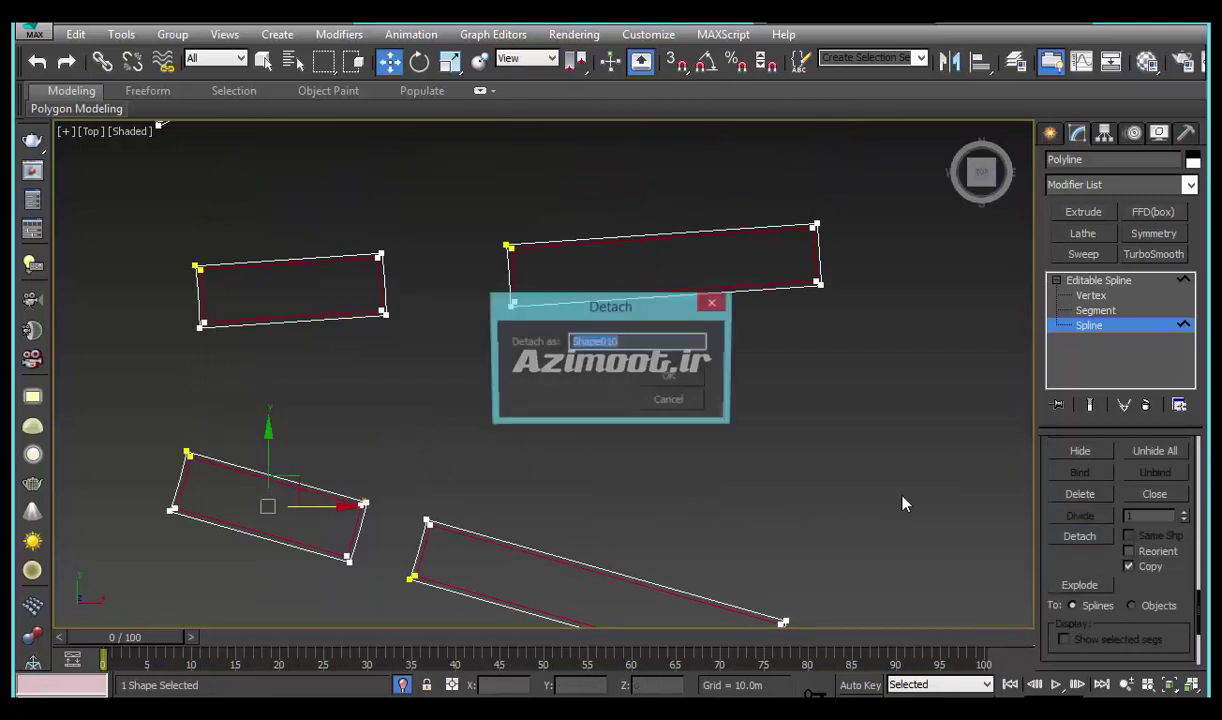
{"action": "left_click", "coordinate": [675, 378]}
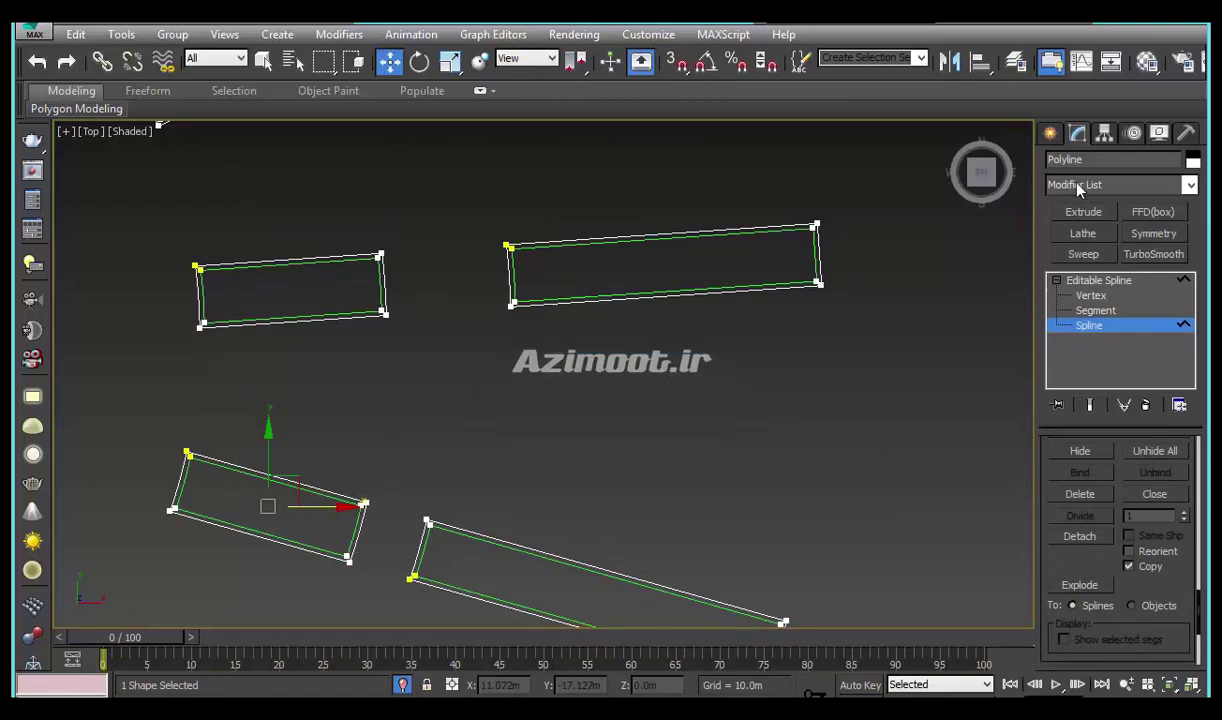
{"action": "left_click", "coordinate": [1051, 135]}
Extrude the outlined bars 0.2 m into frames and colour them light gray
{"action": "middle_click_drag", "start_coordinate": [641, 493], "coordinate": [663, 442], "text": "alt"}
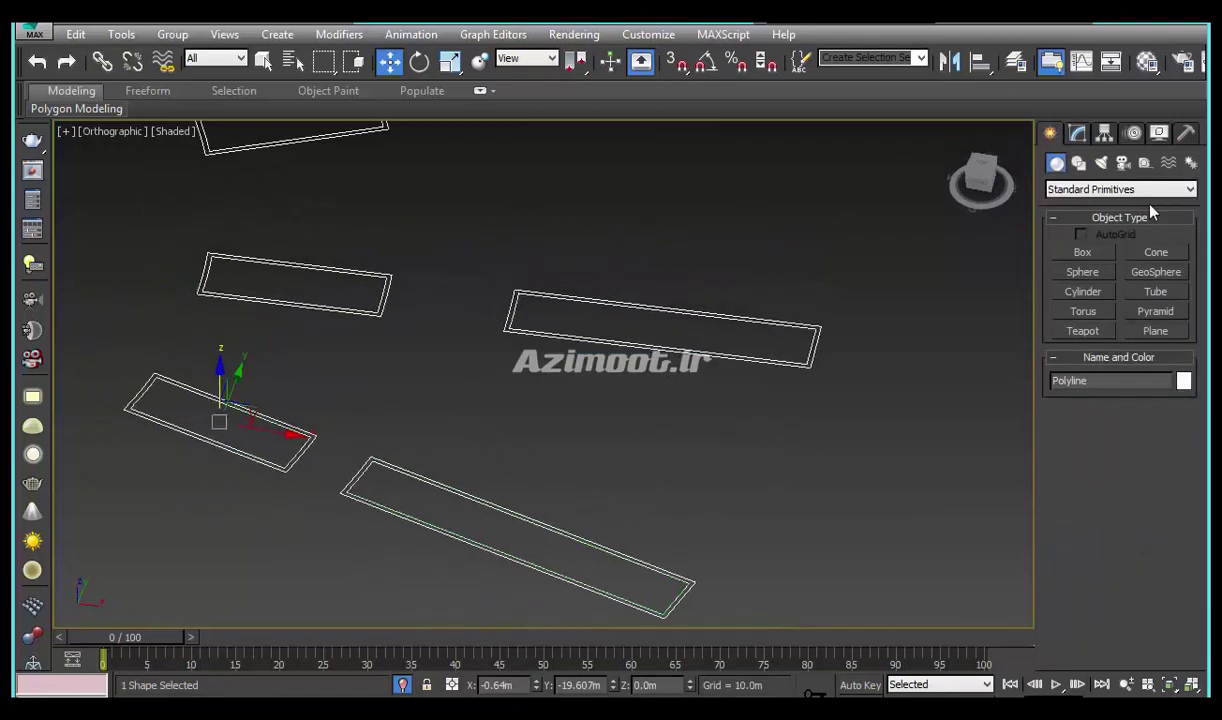
{"action": "left_click", "coordinate": [1077, 134]}
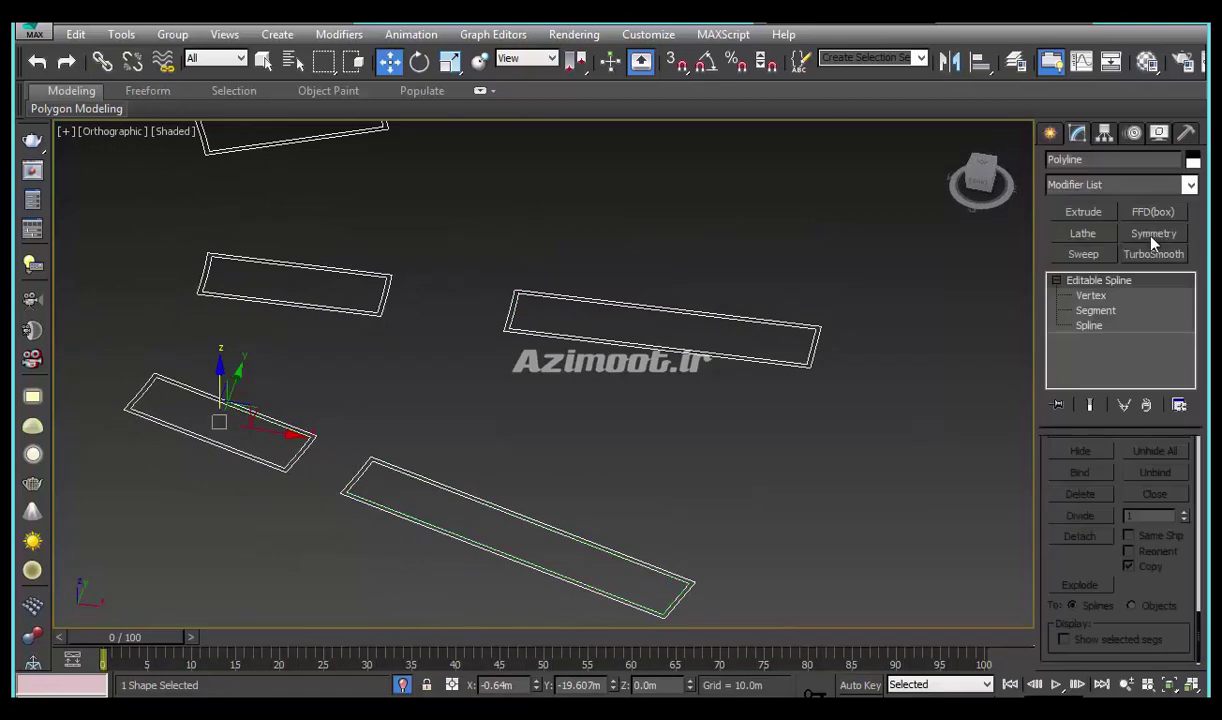
{"action": "left_click", "coordinate": [1084, 212]}
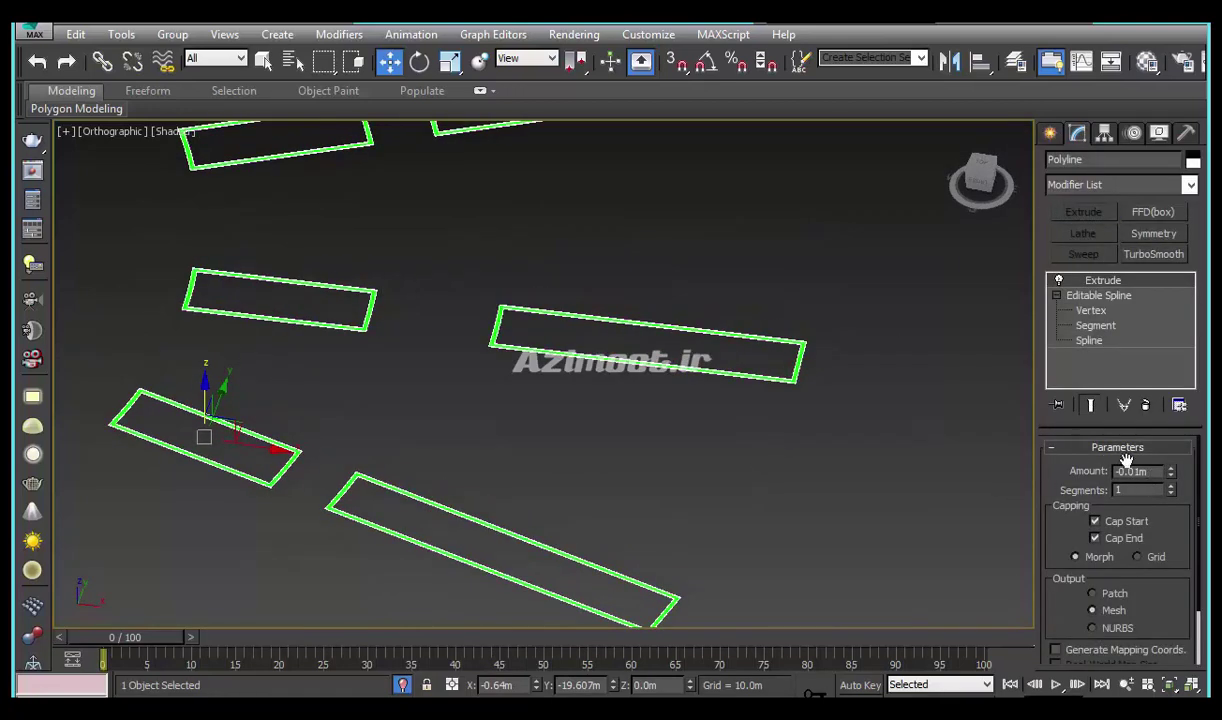
{"action": "double_click", "coordinate": [1160, 471]}
{"action": "type", "text": "0.2"}
{"action": "key", "text": "Return"}
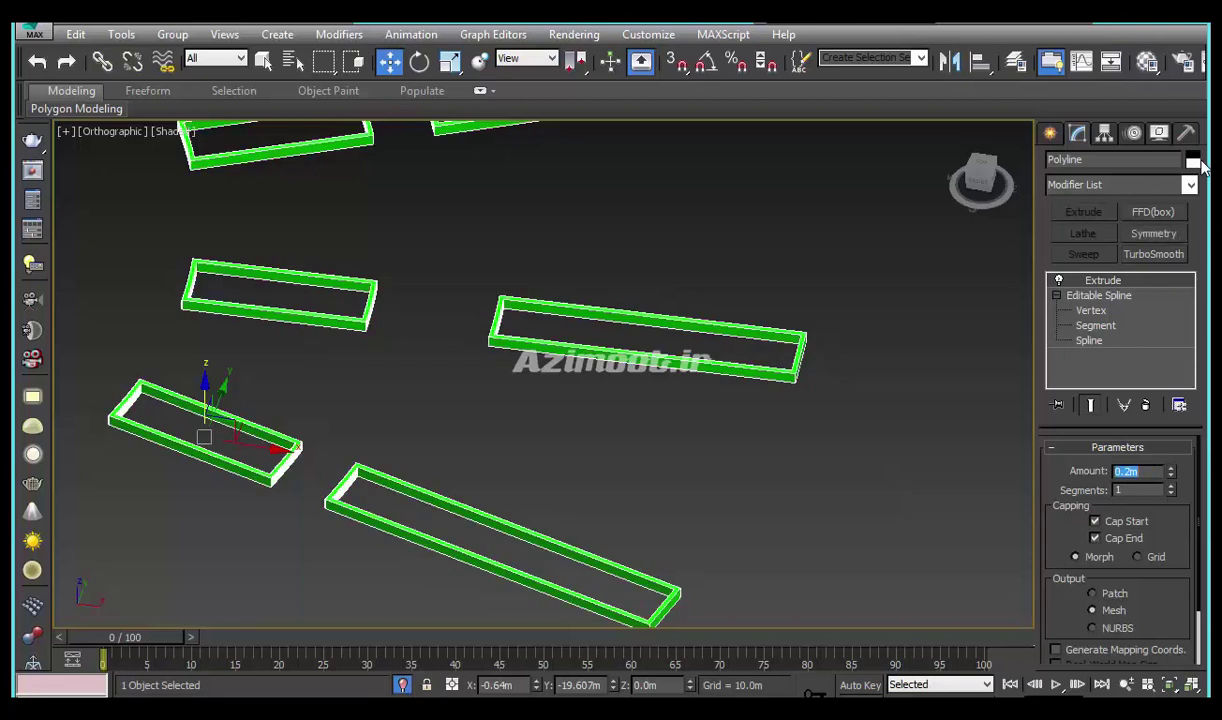
{"action": "left_click", "coordinate": [1193, 161]}
{"action": "left_click", "coordinate": [705, 470]}
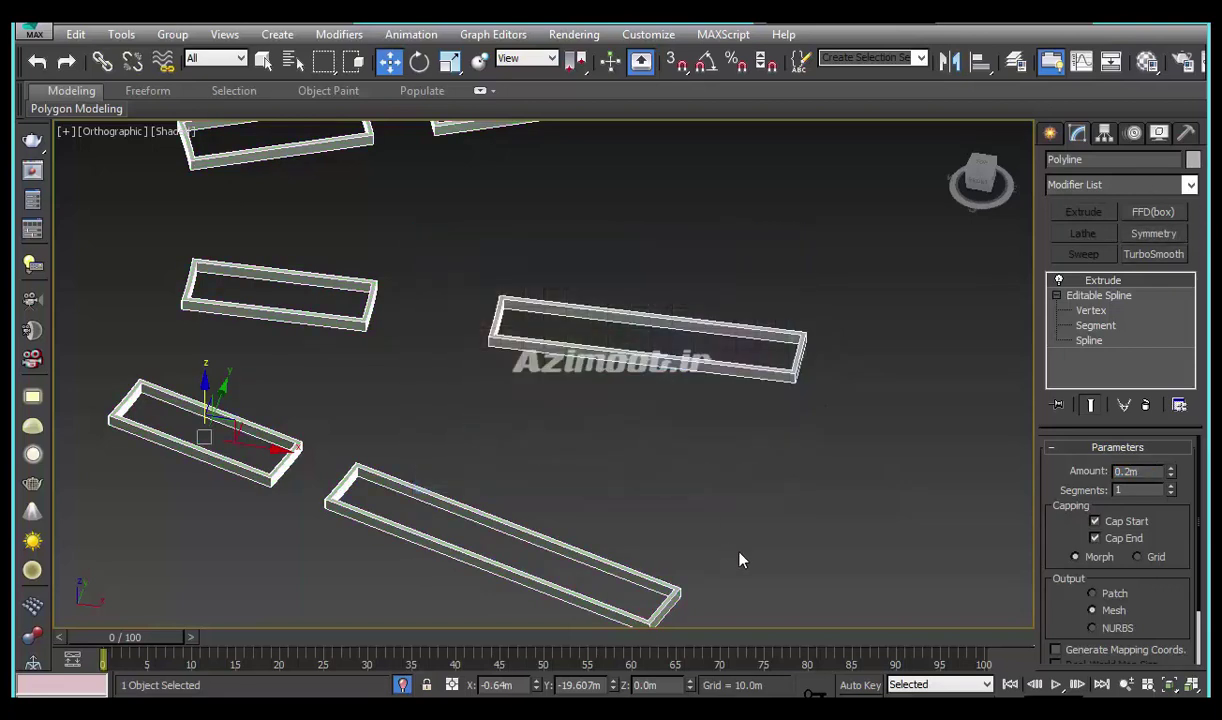
{"action": "middle_click_drag", "start_coordinate": [266, 492], "coordinate": [336, 352]}
Limit selection to Shapes and convert the inner outline Shape010 to Editable Poly
{"action": "left_click", "coordinate": [216, 58]}
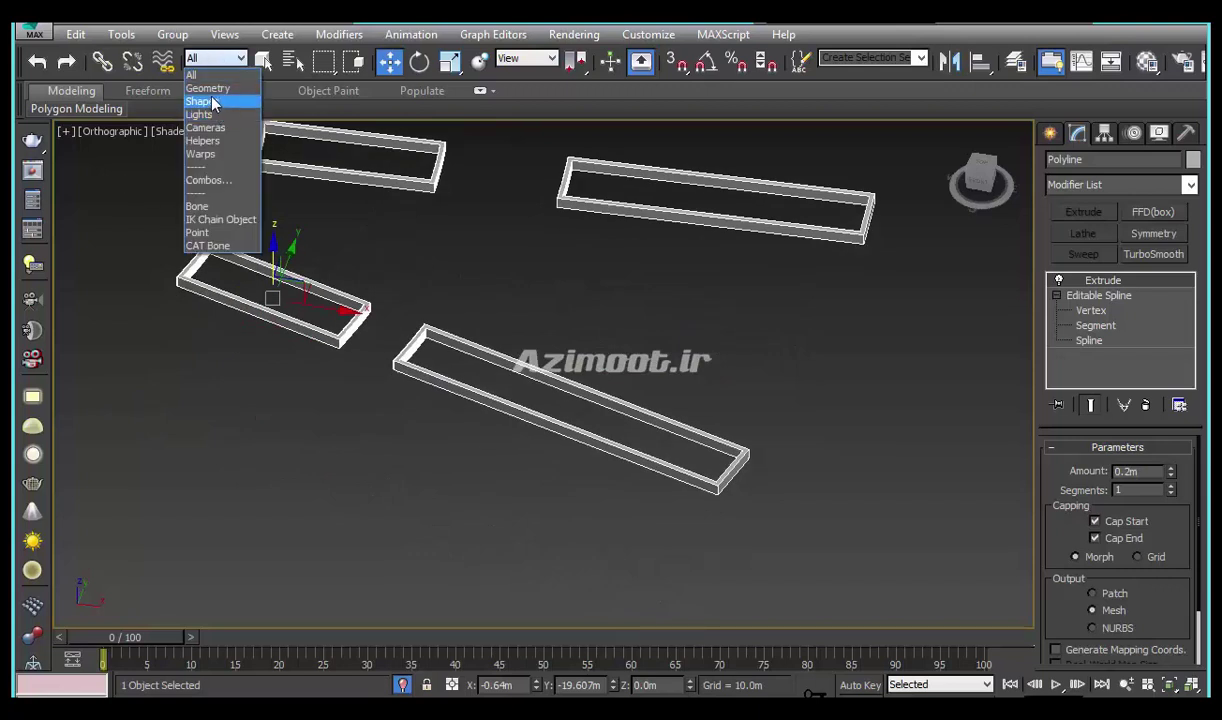
{"action": "left_click", "coordinate": [202, 101]}
{"action": "left_click", "coordinate": [241, 272]}
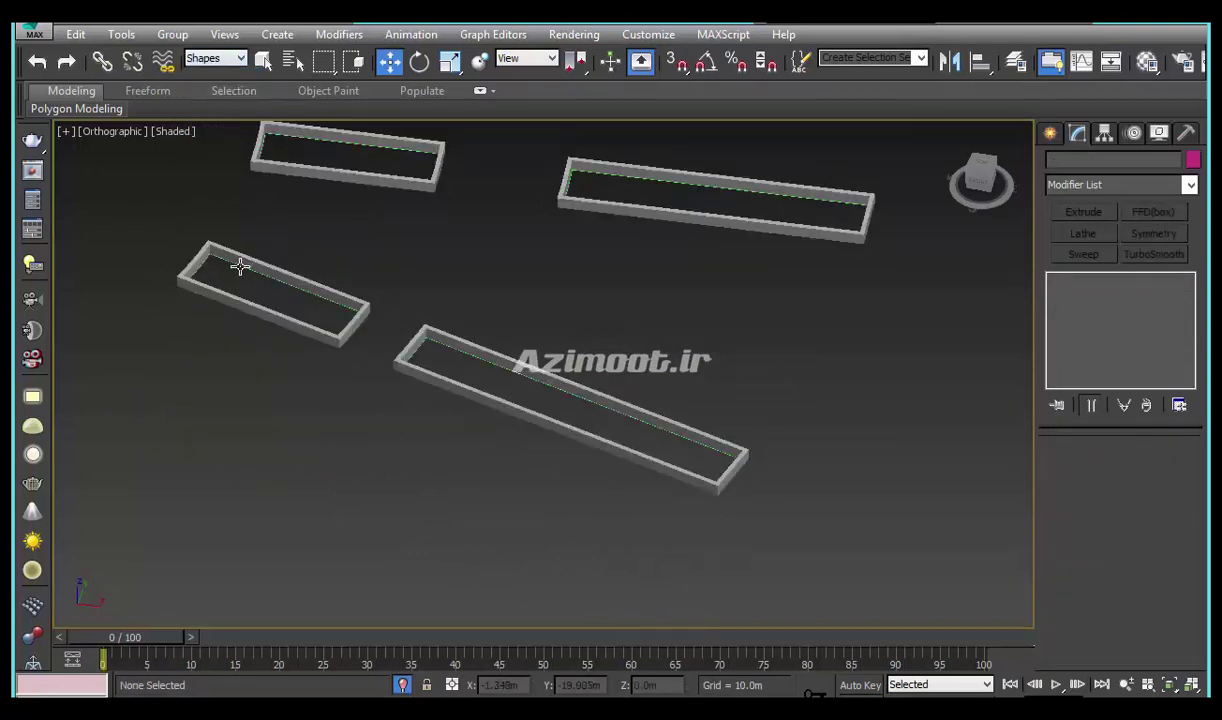
{"action": "left_click", "coordinate": [270, 276]}
{"action": "middle_click_drag", "start_coordinate": [270, 276], "coordinate": [287, 421]}
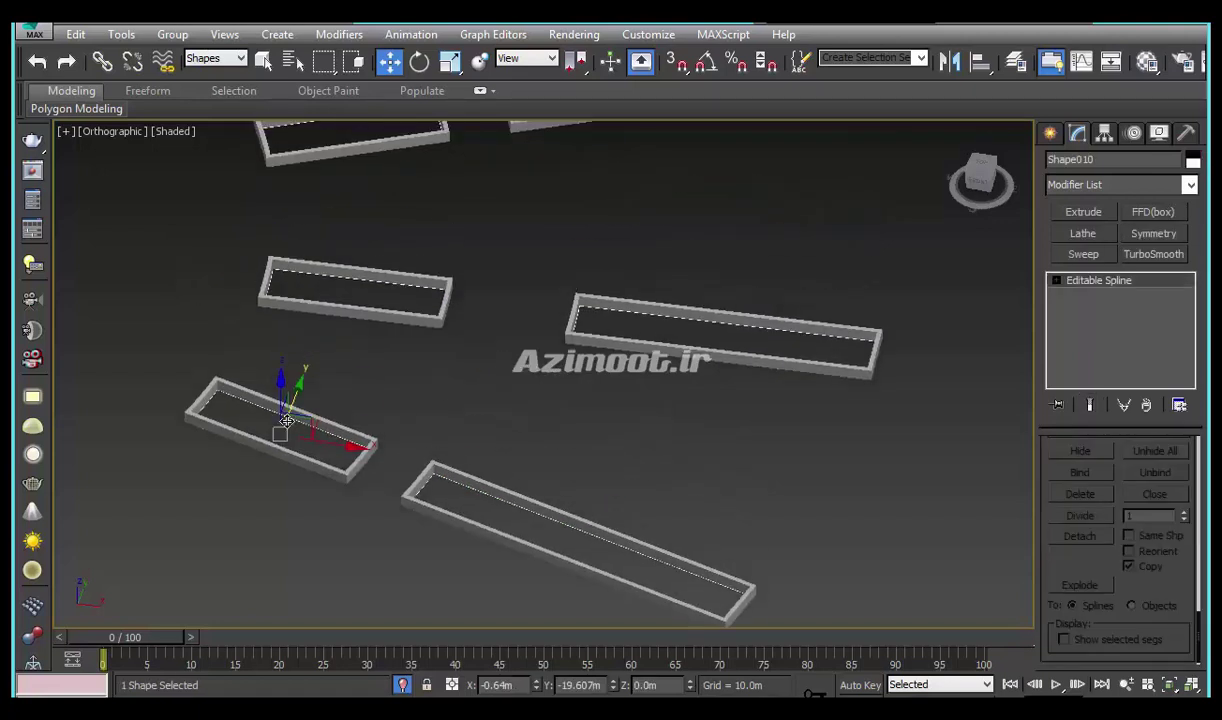
{"action": "right_click", "coordinate": [289, 430]}
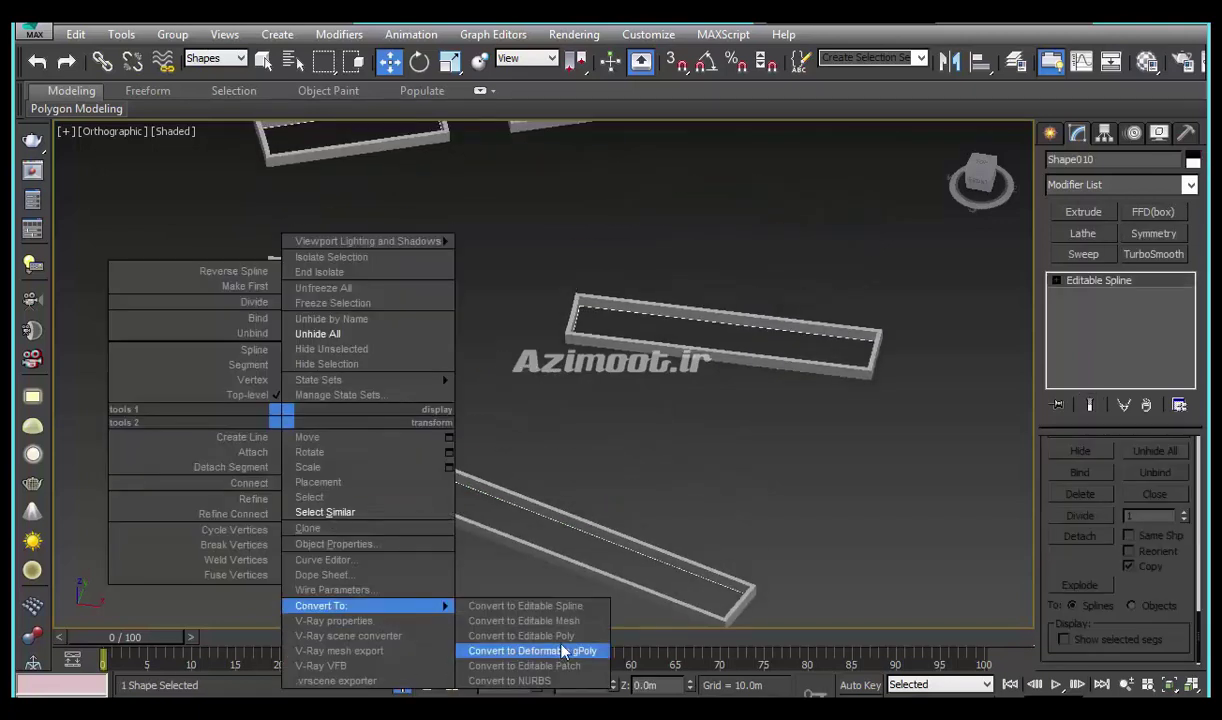
{"action": "left_click", "coordinate": [540, 650]}
{"action": "scroll", "coordinate": [630, 450], "scroll_direction": "down", "scroll_amount": 5}
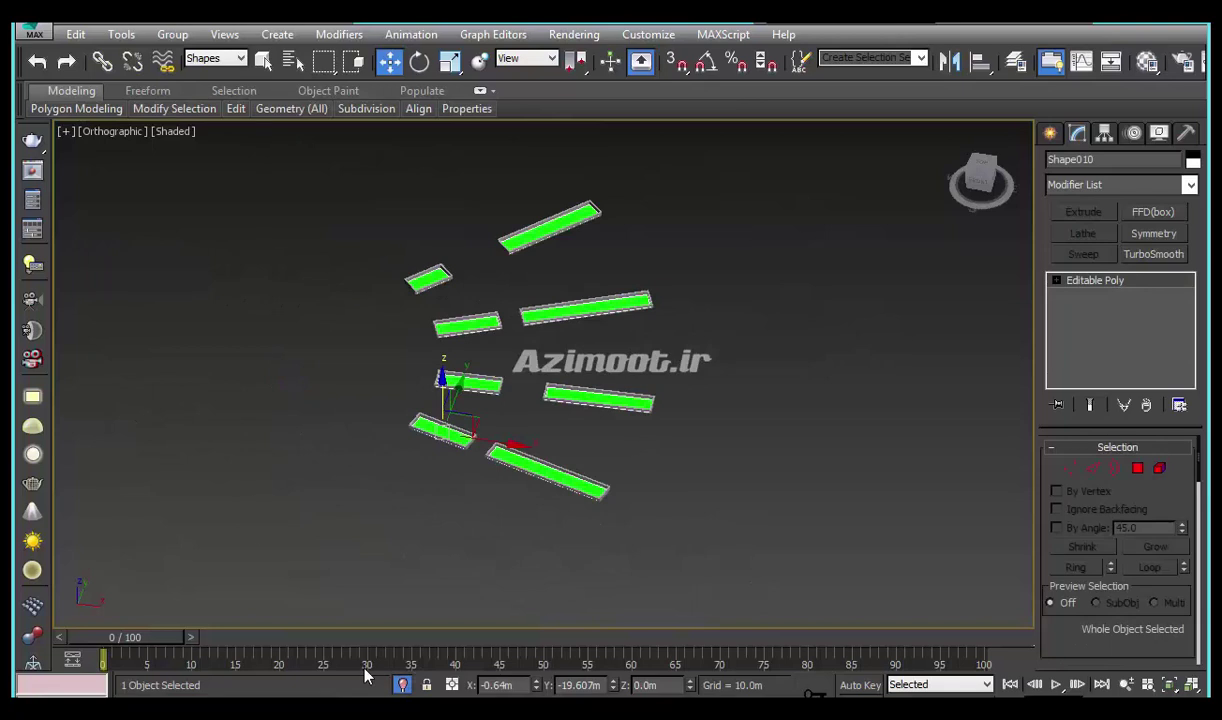
Unhide the whole scene and view the grass sectors from the Top view
{"action": "left_click", "coordinate": [402, 685]}
{"action": "left_click", "coordinate": [1049, 133]}
{"action": "scroll", "coordinate": [697, 387], "scroll_direction": "up", "scroll_amount": 2}
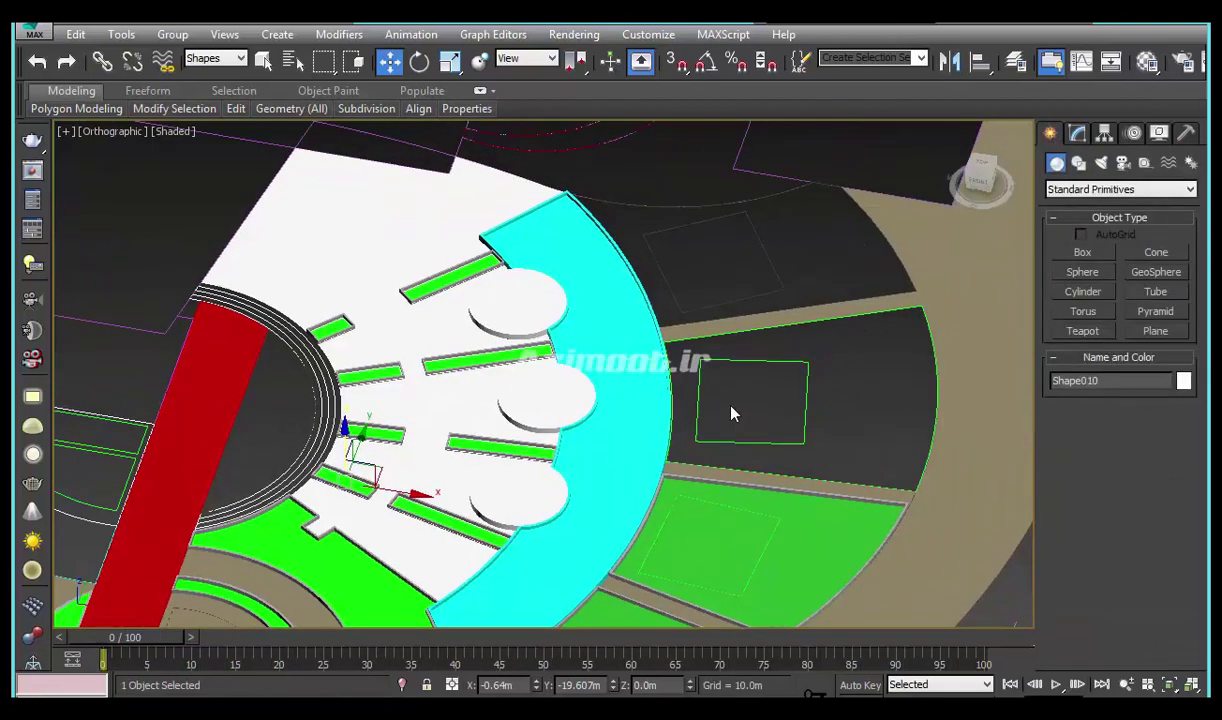
{"action": "key", "text": "t"}
{"action": "middle_click_drag", "start_coordinate": [696, 390], "coordinate": [541, 388]}
{"action": "middle_click_drag", "start_coordinate": [696, 357], "coordinate": [678, 217]}
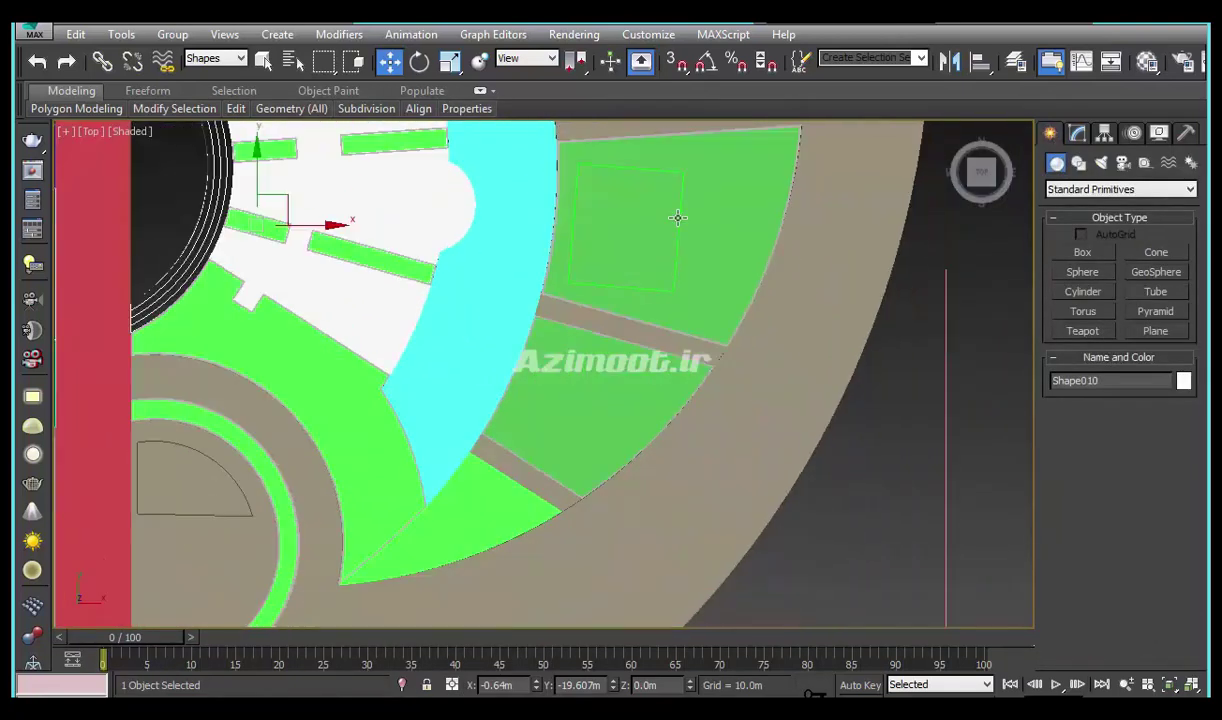
{"action": "scroll", "coordinate": [737, 431], "scroll_direction": "up", "scroll_amount": 2}
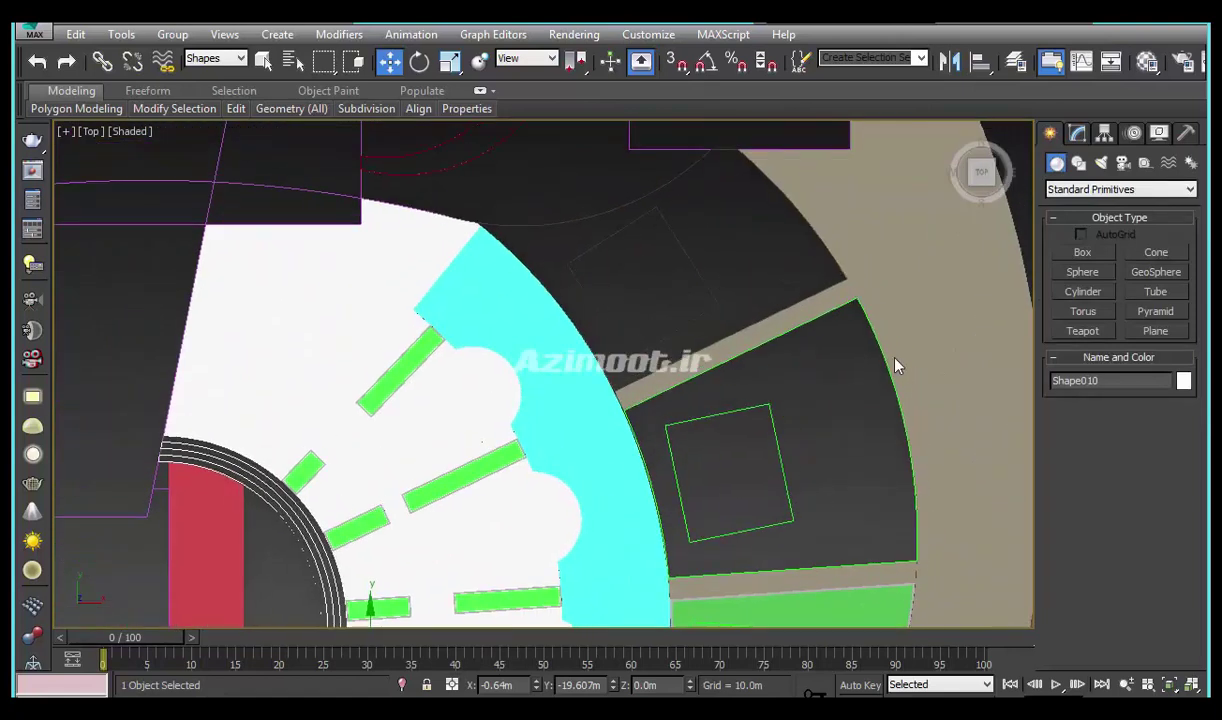
Select both dark wedge outlines and isolate them with Alt+Q
{"action": "left_click", "coordinate": [866, 461]}
{"action": "mouse_move", "coordinate": [866, 461]}
{"action": "middle_mouse_down"}
{"action": "mouse_move", "coordinate": [770, 410]}
{"action": "mouse_move", "coordinate": [745, 425]}
{"action": "middle_mouse_up"}
{"action": "scroll", "coordinate": [793, 427], "scroll_direction": "up", "scroll_amount": 3}
{"action": "scroll", "coordinate": [793, 427], "scroll_direction": "down", "scroll_amount": 3}
{"action": "left_click", "coordinate": [756, 355], "text": "ctrl"}
{"action": "middle_click_drag", "start_coordinate": [756, 336], "coordinate": [690, 310]}
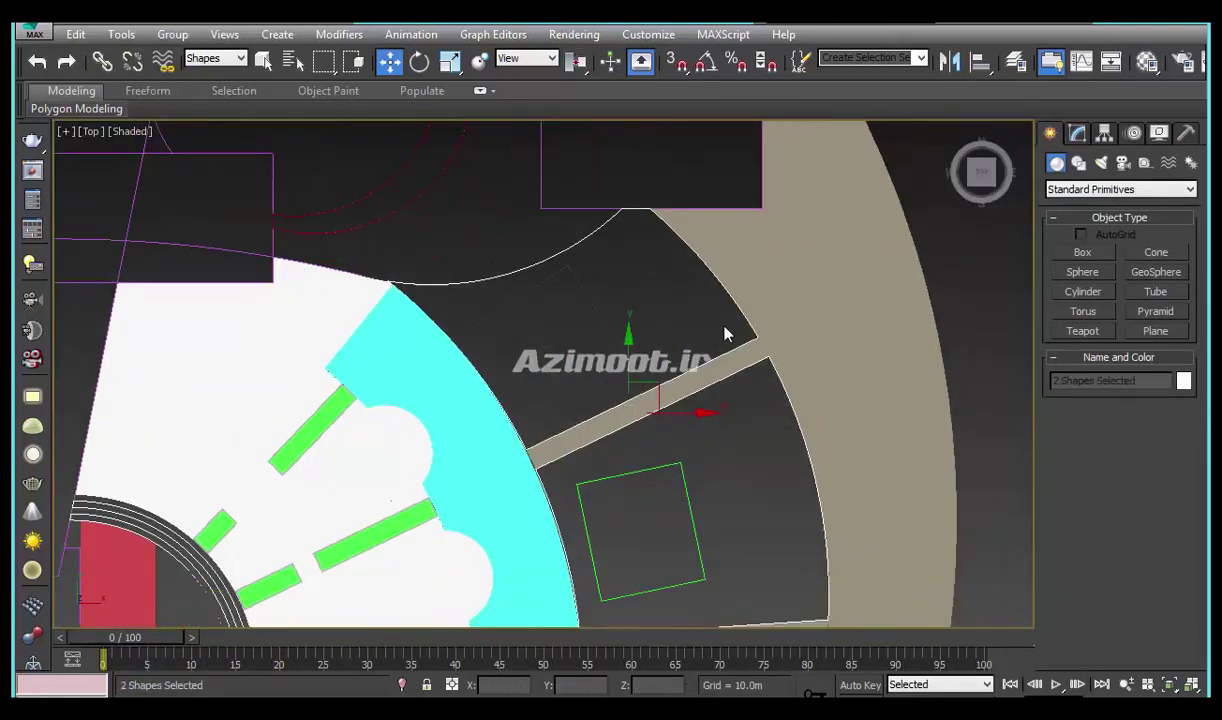
{"action": "key", "text": "alt+q"}
{"action": "left_click", "coordinate": [1077, 133]}
Attach the upper wedge outline to the lower wedge outline
{"action": "left_click", "coordinate": [800, 345]}
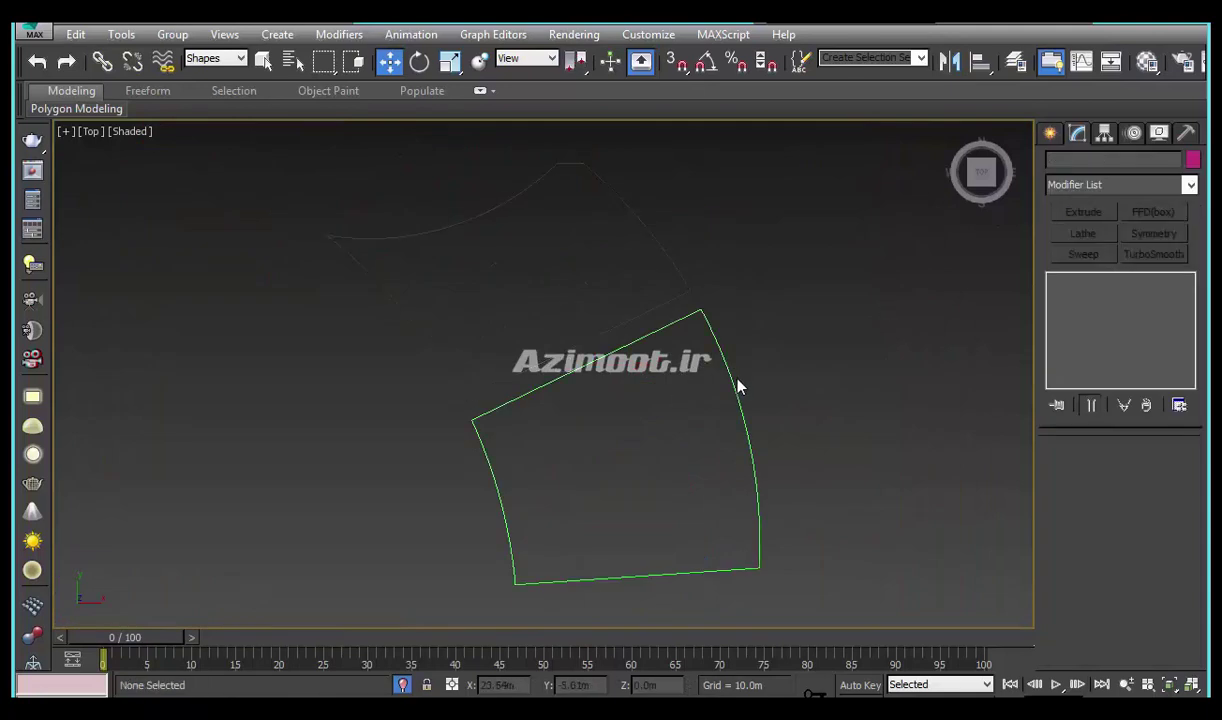
{"action": "left_click", "coordinate": [735, 395]}
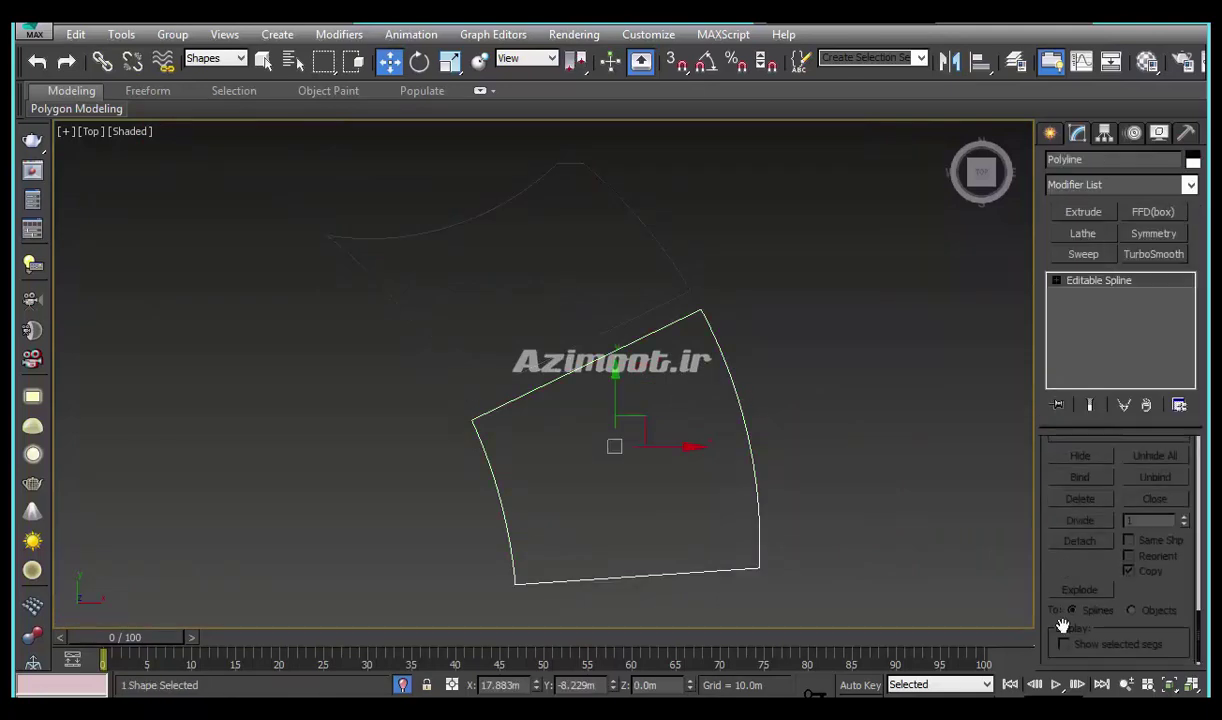
{"action": "scroll", "coordinate": [1048, 615], "scroll_direction": "down", "scroll_amount": 2}
{"action": "scroll", "coordinate": [1048, 615], "scroll_direction": "up", "scroll_amount": 2}
{"action": "scroll", "coordinate": [1020, 620], "scroll_direction": "up", "scroll_amount": 2}
{"action": "left_click", "coordinate": [1080, 468]}
{"action": "left_click", "coordinate": [668, 260]}
Outline the wedge splines into borders and detach a copy as Shape011
{"action": "key", "text": "w"}
{"action": "left_click", "coordinate": [1056, 280]}
{"action": "left_click", "coordinate": [1089, 325]}
{"action": "left_click", "coordinate": [718, 351]}
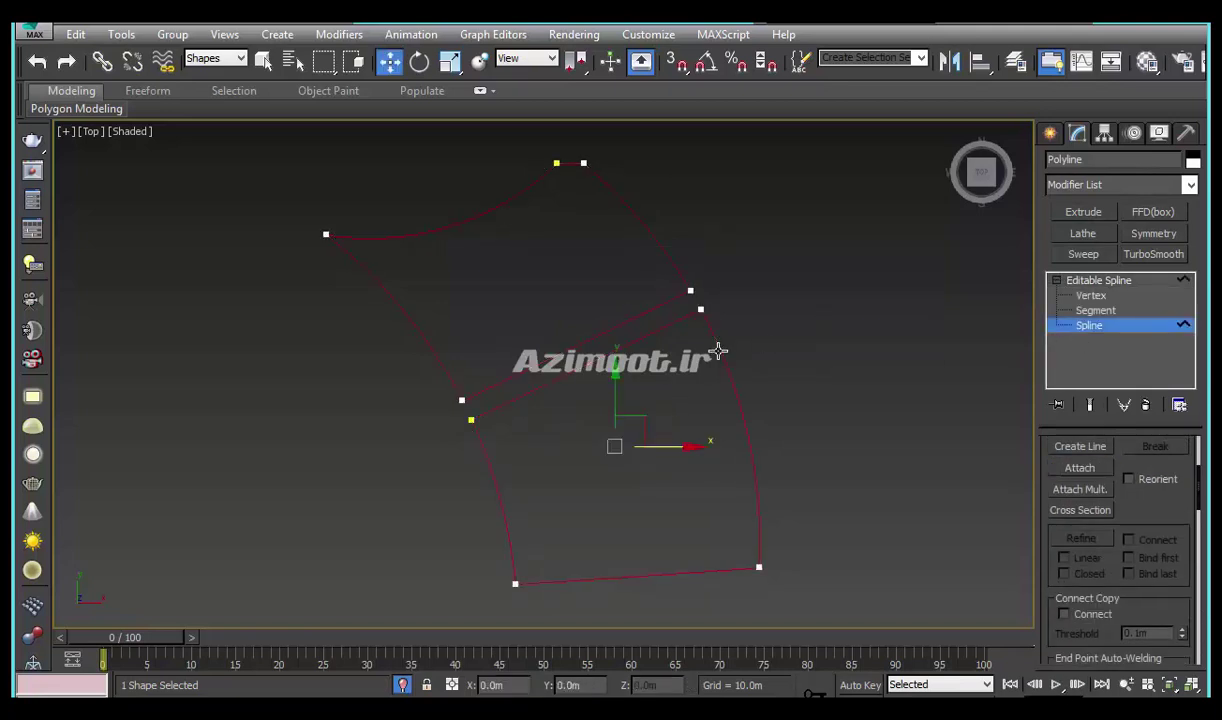
{"action": "scroll", "coordinate": [1100, 480], "scroll_direction": "down", "scroll_amount": 3}
{"action": "left_click", "coordinate": [1080, 542]}
{"action": "left_click_drag", "start_coordinate": [740, 400], "coordinate": [742, 390]}
{"action": "right_click", "coordinate": [744, 394]}
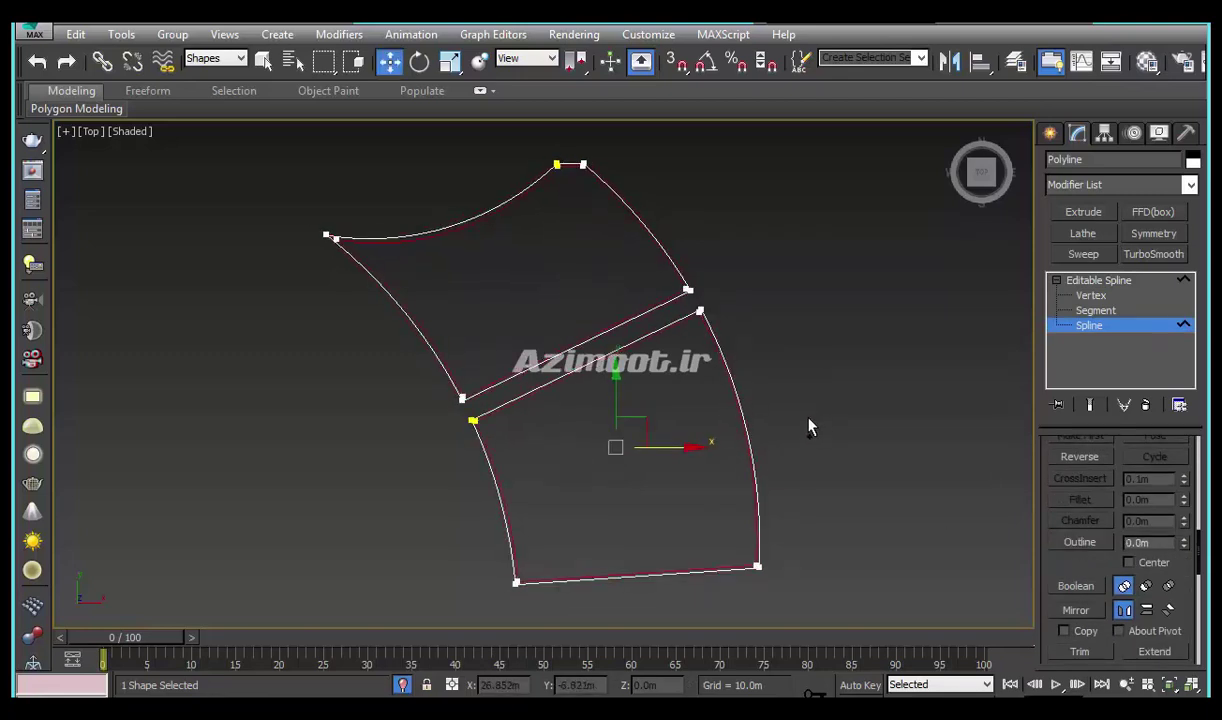
{"action": "mouse_move", "coordinate": [1030, 560]}
{"action": "left_mouse_down"}
{"action": "mouse_move", "coordinate": [1032, 399]}
{"action": "mouse_move", "coordinate": [1108, 184]}
{"action": "left_mouse_up"}
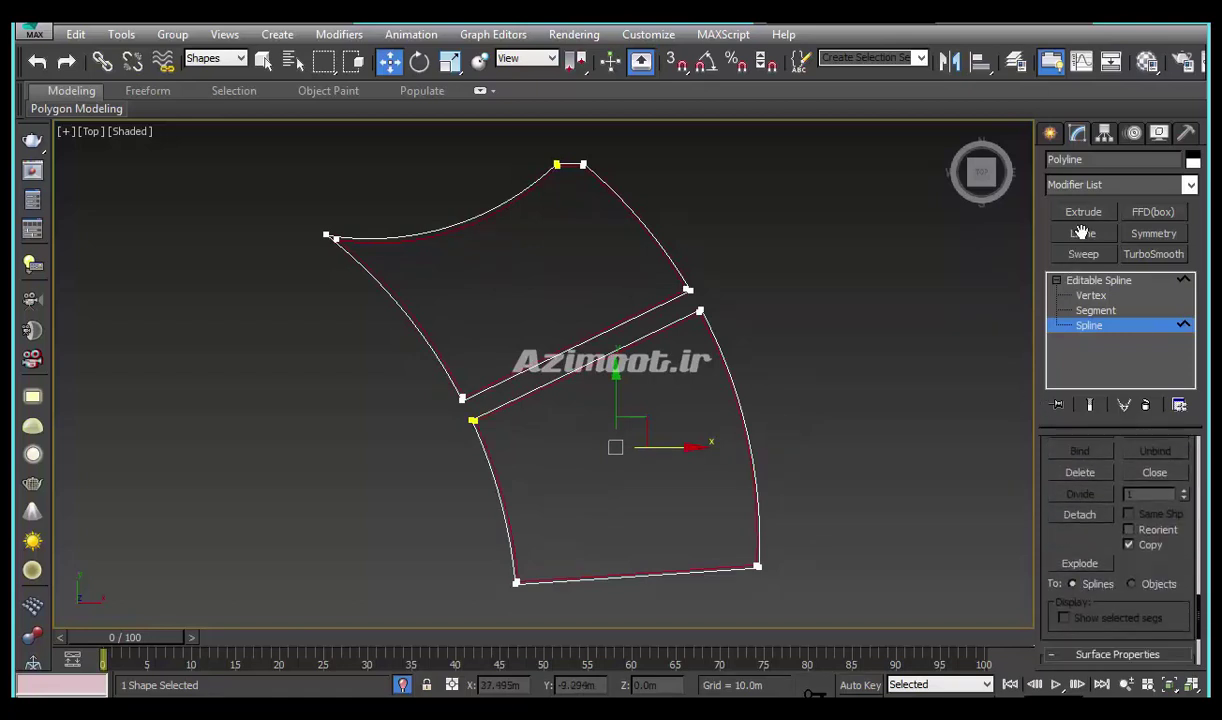
{"action": "left_click", "coordinate": [1080, 462]}
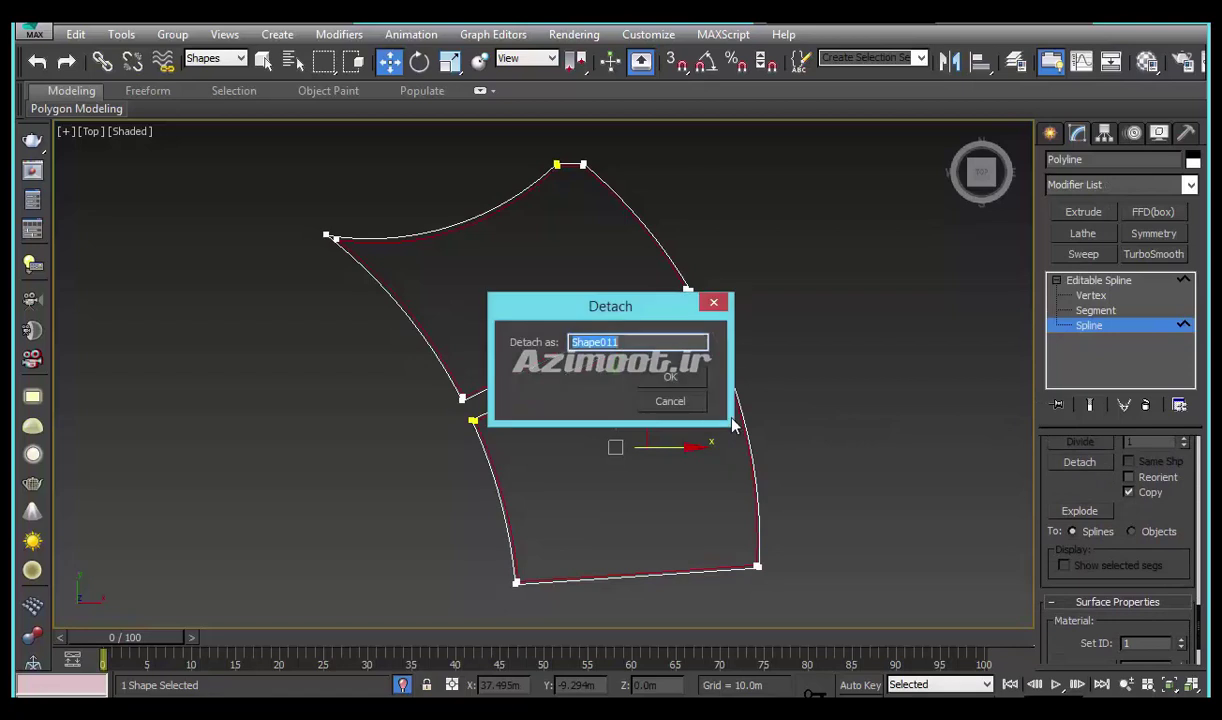
{"action": "left_click", "coordinate": [675, 367]}
Extrude the wedge borders 0.2 m, colour them light gray, and select Shape011
{"action": "left_click", "coordinate": [1083, 212]}
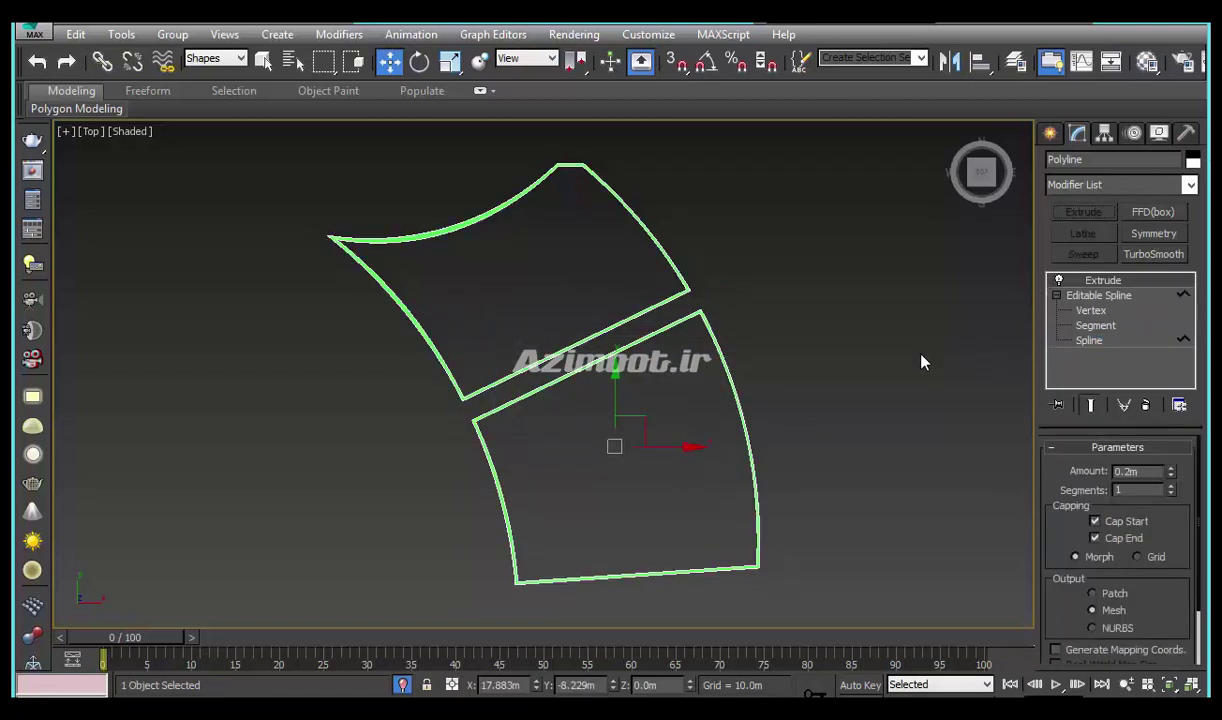
{"action": "left_click", "coordinate": [1193, 160]}
{"action": "left_click", "coordinate": [707, 470]}
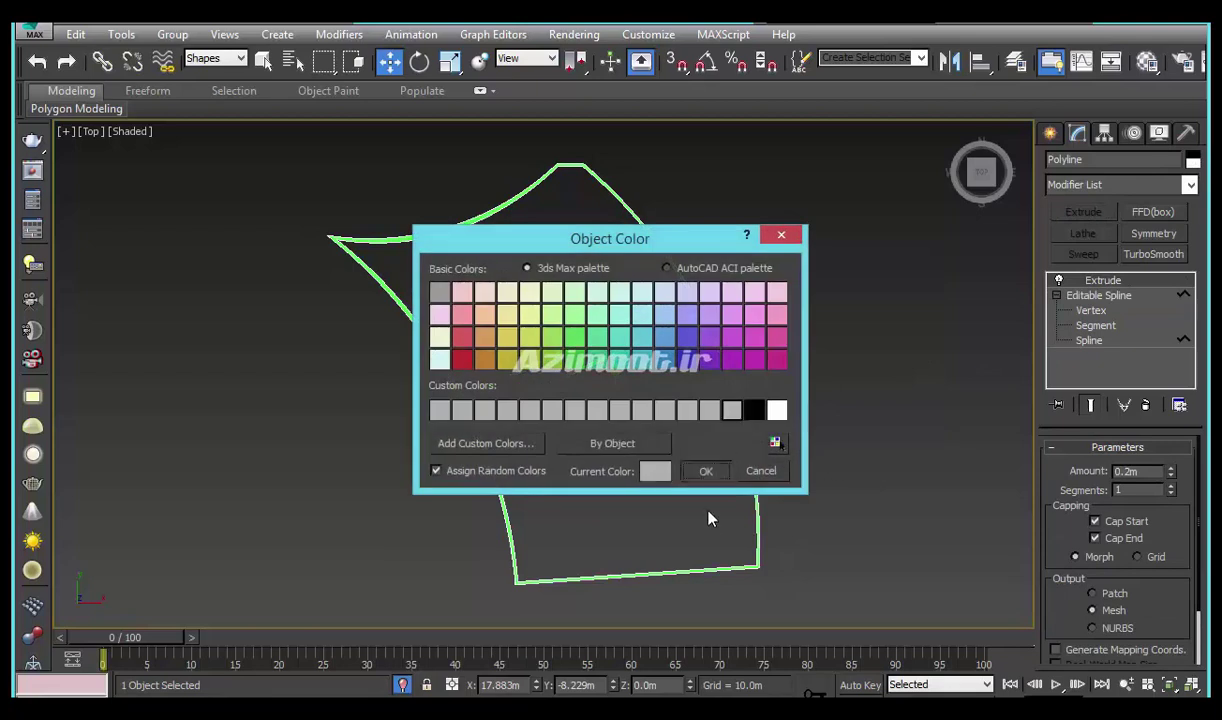
{"action": "left_click", "coordinate": [352, 240]}
{"action": "left_click", "coordinate": [346, 222]}
{"action": "right_click", "coordinate": [342, 220]}
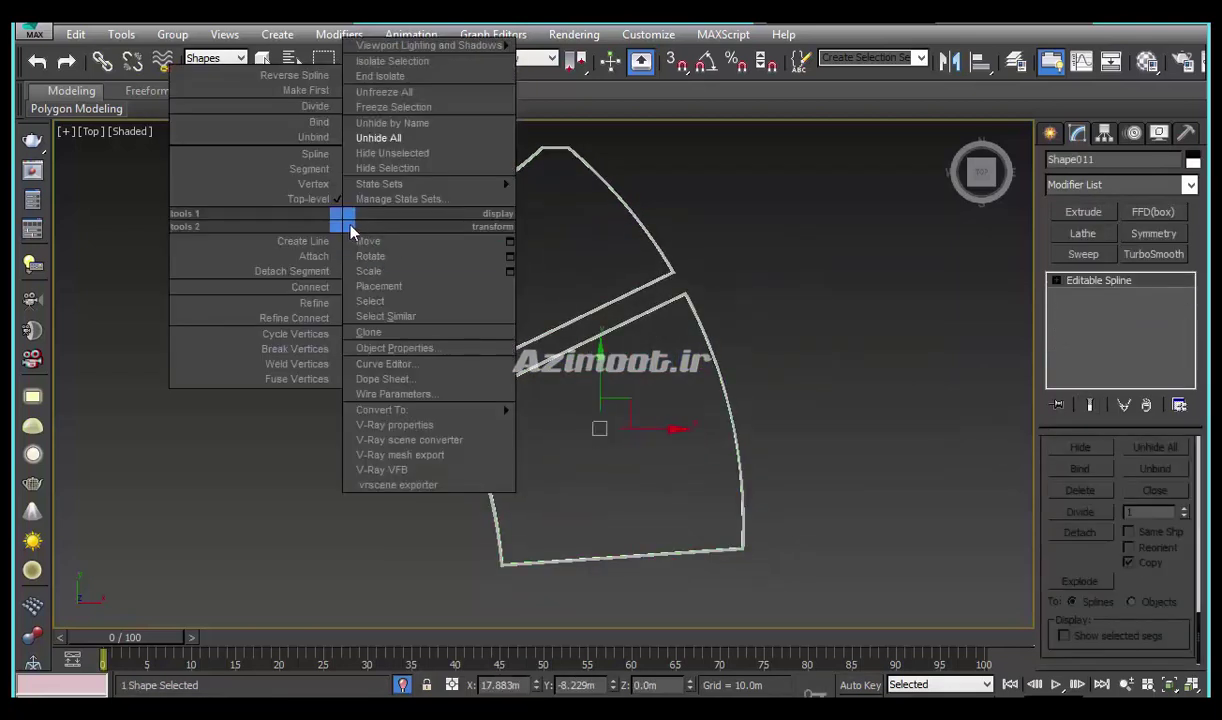
Convert Shape011 to Editable Poly and orbit to check the green wedge fills
{"action": "left_click", "coordinate": [560, 425]}
{"action": "mouse_move", "coordinate": [585, 396]}
{"action": "middle_mouse_down", "text": "alt"}
{"action": "mouse_move", "coordinate": [548, 446]}
{"action": "mouse_move", "coordinate": [462, 401]}
{"action": "mouse_move", "coordinate": [472, 472]}
{"action": "mouse_move", "coordinate": [491, 415]}
{"action": "middle_mouse_up", "text": "alt"}
{"action": "scroll", "coordinate": [462, 401], "scroll_direction": "up", "scroll_amount": 3}
{"action": "scroll", "coordinate": [472, 472], "scroll_direction": "up", "scroll_amount": 3}
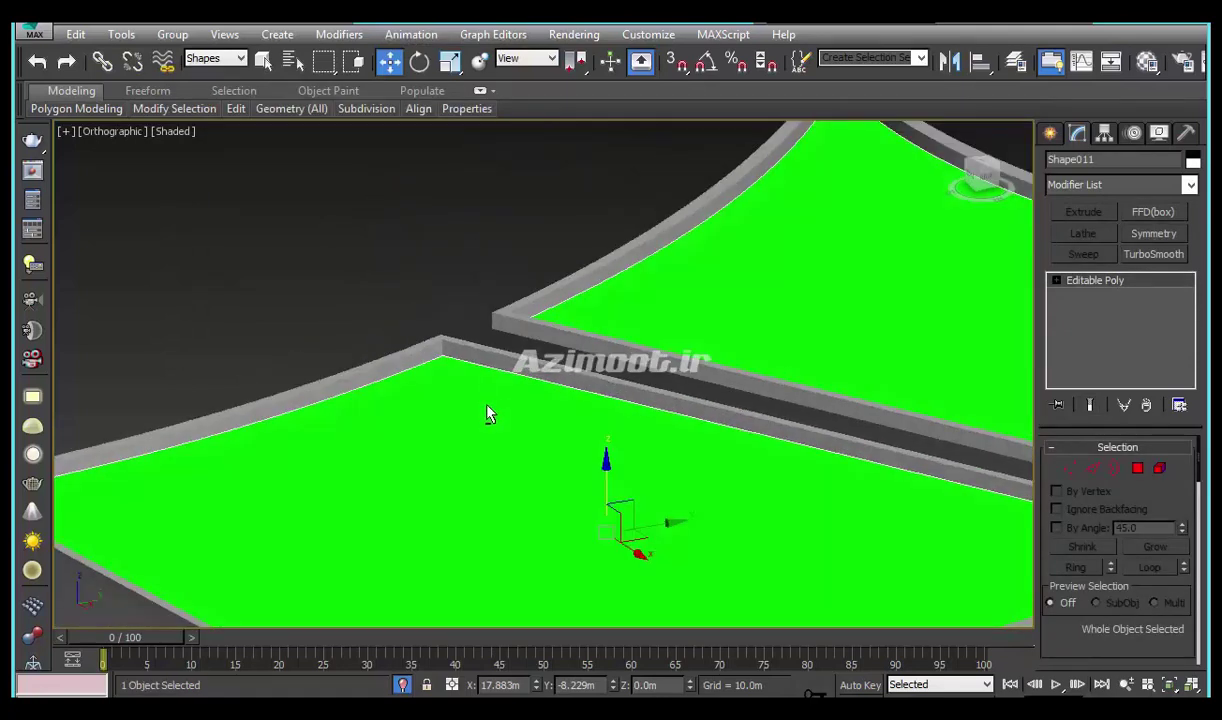
{"action": "scroll", "coordinate": [537, 459], "scroll_direction": "down", "scroll_amount": 3}
{"action": "scroll", "coordinate": [585, 468], "scroll_direction": "down", "scroll_amount": 3}
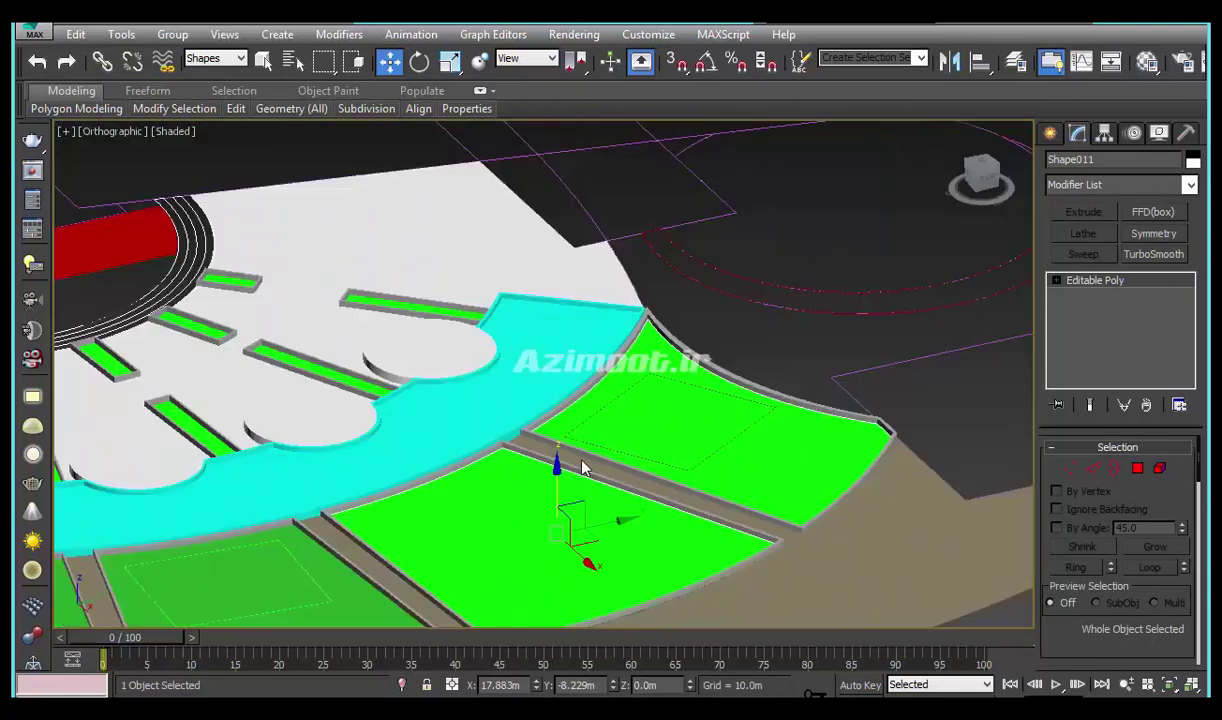
{"action": "mouse_move", "coordinate": [577, 495]}
{"action": "middle_mouse_down", "text": "alt"}
{"action": "mouse_move", "coordinate": [417, 524]}
{"action": "mouse_move", "coordinate": [627, 546]}
{"action": "middle_mouse_up", "text": "alt"}
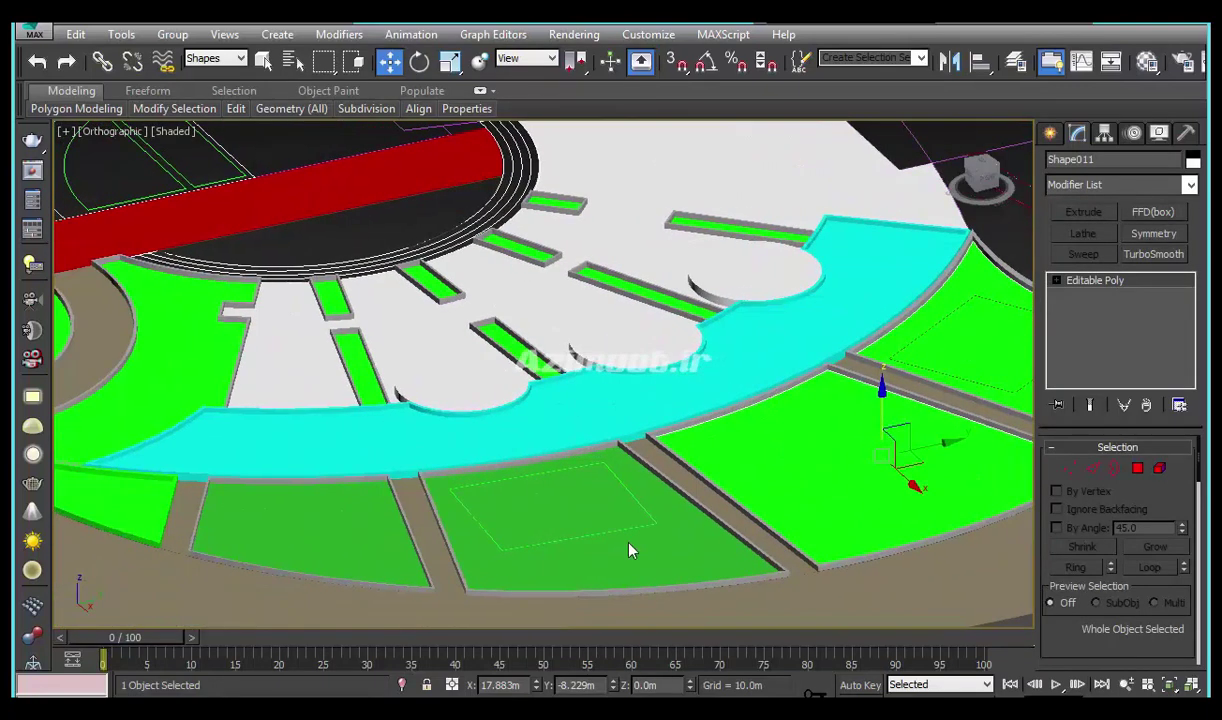
Select the dashed square outlines inside the beds
{"action": "left_click", "coordinate": [1050, 133]}
{"action": "scroll", "coordinate": [697, 374], "scroll_direction": "up", "scroll_amount": 5}
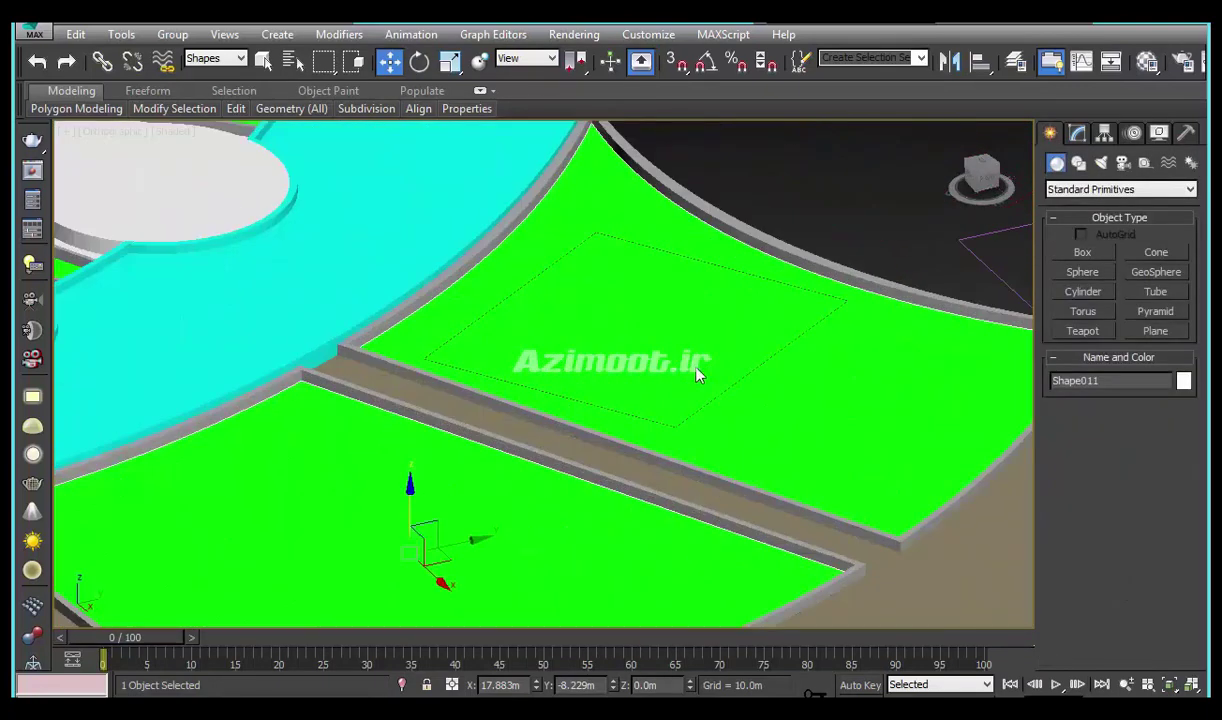
{"action": "left_click", "coordinate": [716, 404]}
{"action": "scroll", "coordinate": [720, 410], "scroll_direction": "down", "scroll_amount": 4}
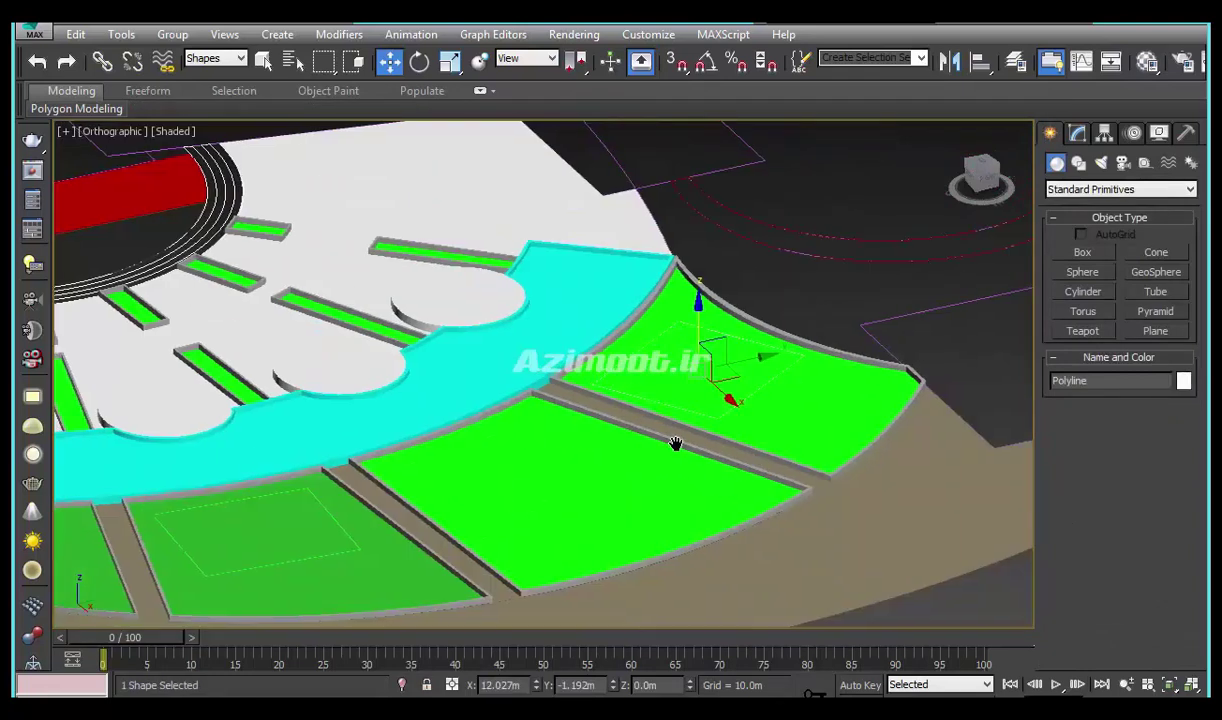
{"action": "scroll", "coordinate": [690, 450], "scroll_direction": "up", "scroll_amount": 1}
{"action": "left_click", "coordinate": [704, 460], "text": "ctrl"}
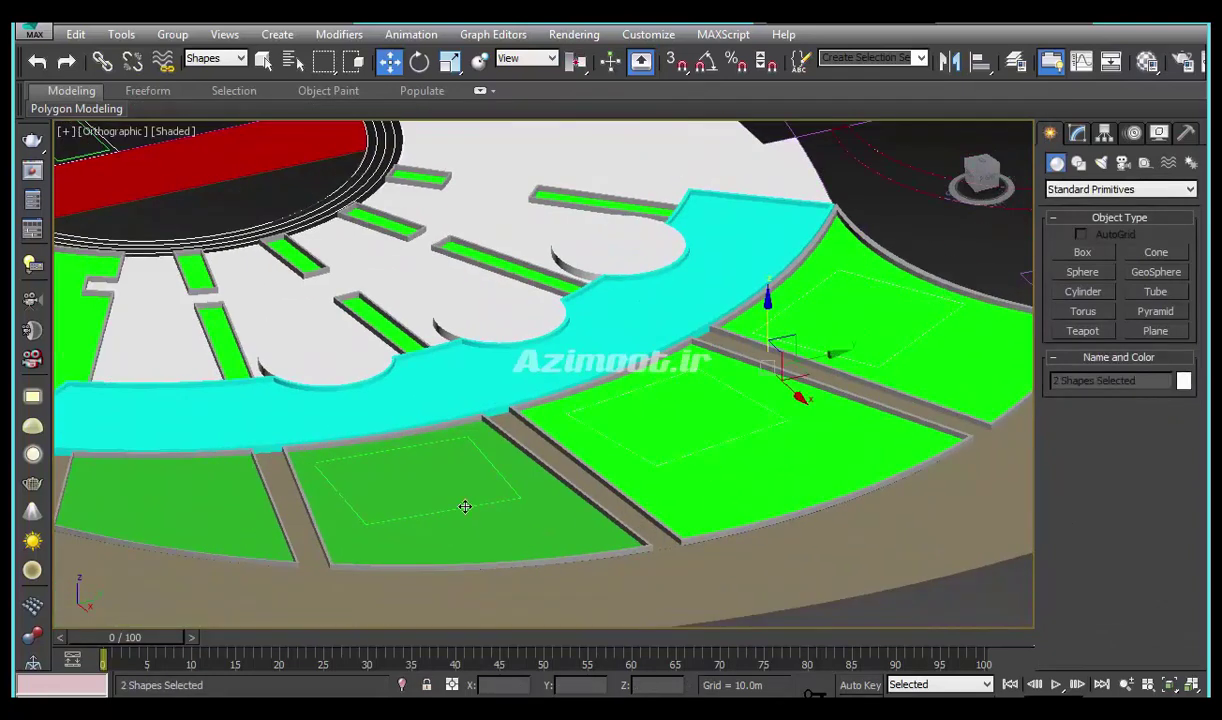
Isolate the three square outlines and attach the two others to the middle one
{"action": "left_click", "coordinate": [464, 507], "text": "ctrl"}
{"action": "key", "text": "alt+q"}
{"action": "left_click", "coordinate": [680, 454]}
{"action": "left_click", "coordinate": [655, 423]}
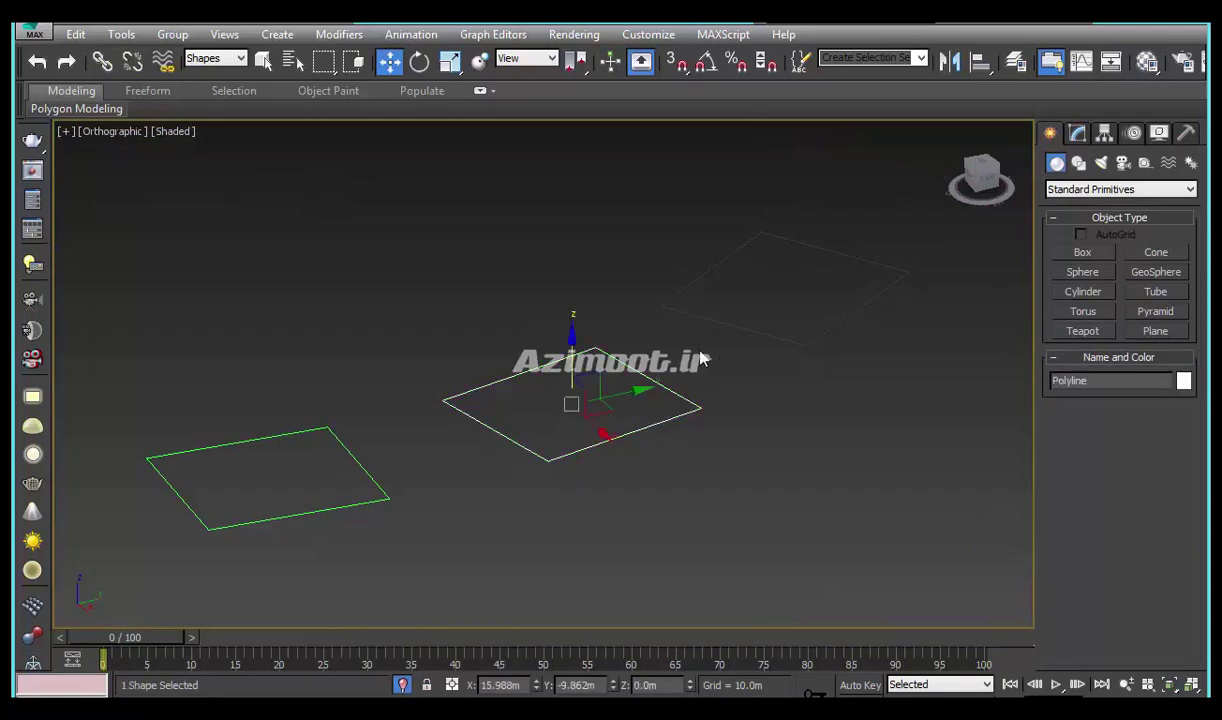
{"action": "left_click", "coordinate": [1079, 138]}
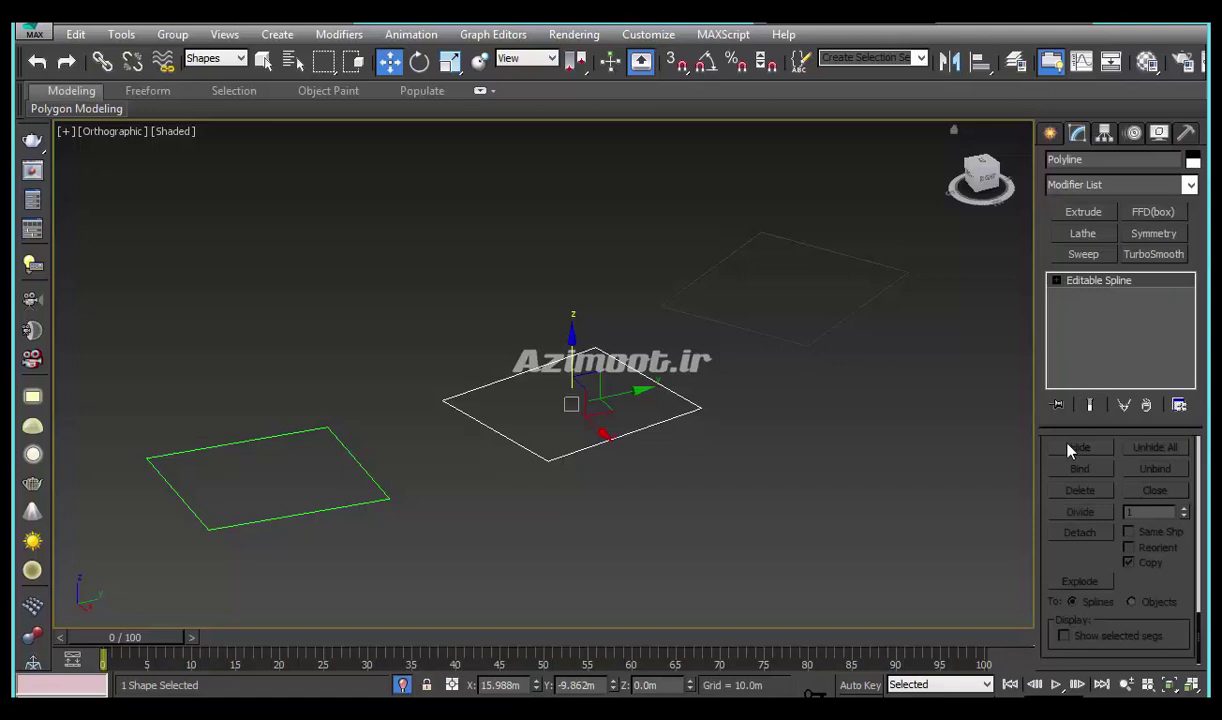
{"action": "scroll", "coordinate": [1100, 560], "scroll_direction": "up", "scroll_amount": 5}
{"action": "scroll", "coordinate": [1064, 545], "scroll_direction": "up", "scroll_amount": 3}
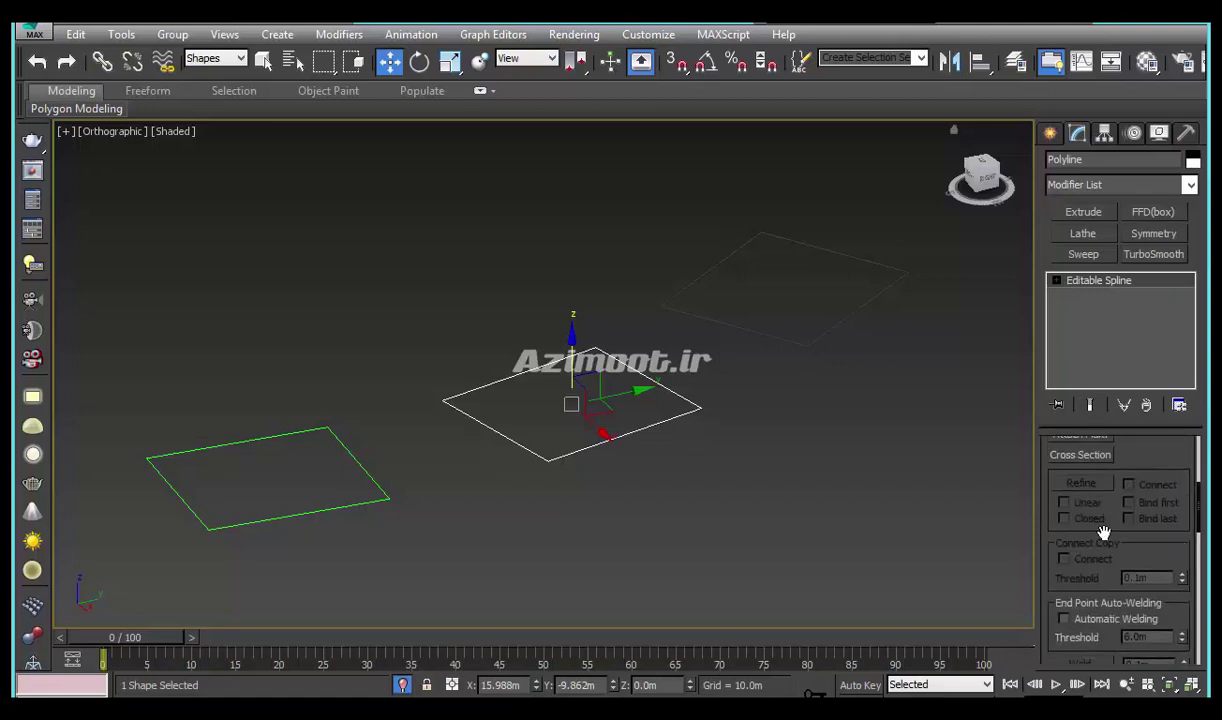
{"action": "scroll", "coordinate": [1064, 545], "scroll_direction": "up", "scroll_amount": 3}
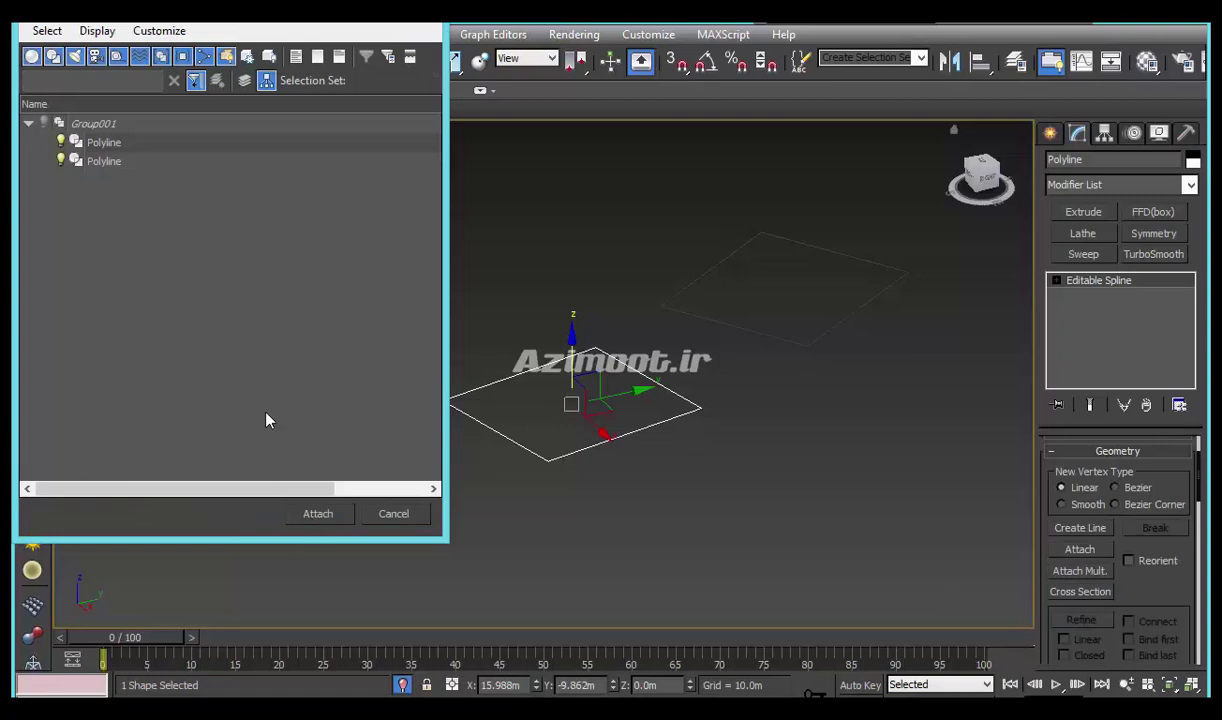
{"action": "key", "text": "Escape"}
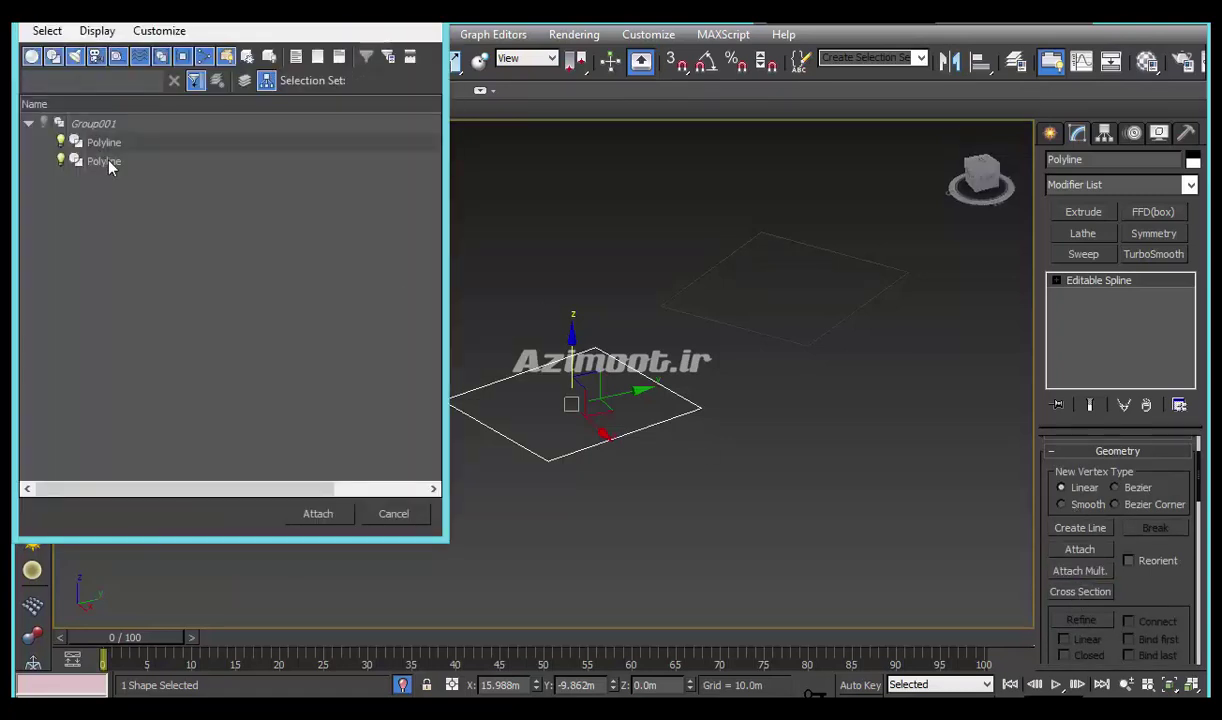
{"action": "left_click", "coordinate": [103, 161]}
{"action": "left_click", "coordinate": [110, 142], "text": "ctrl"}
{"action": "left_click", "coordinate": [319, 514]}
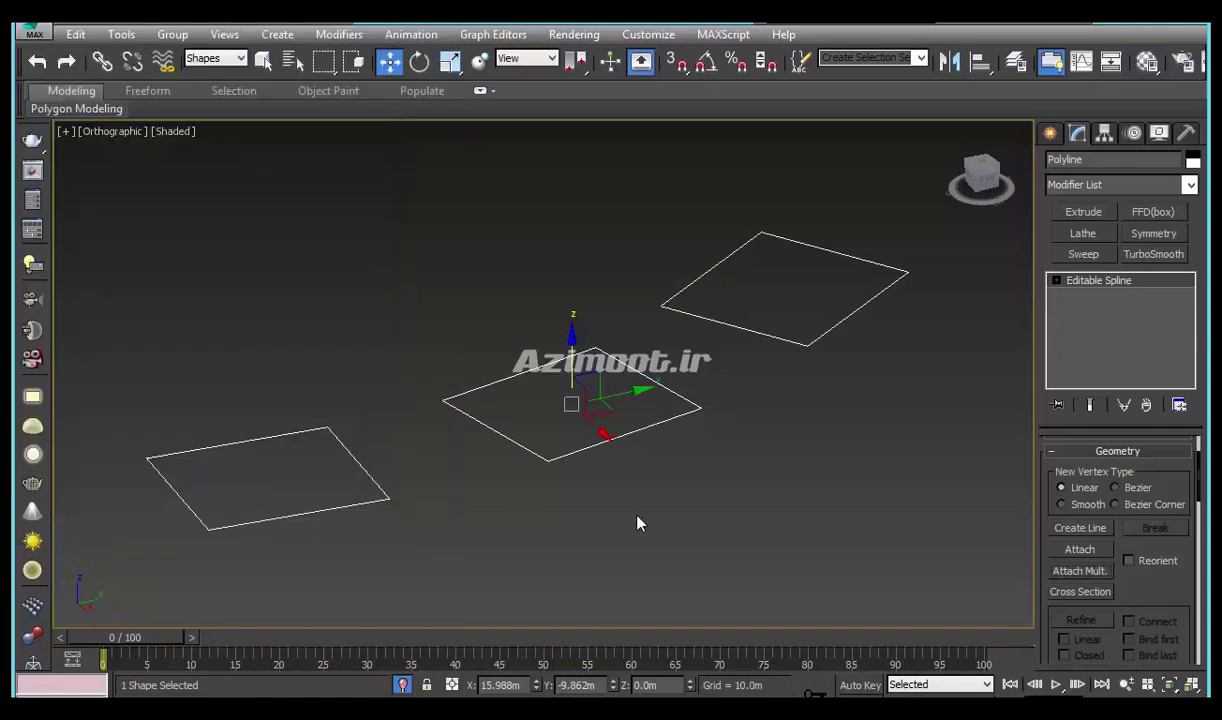
Outline the rectangular splines and extrude them 0.2 m into slabs
{"action": "left_click", "coordinate": [1057, 280]}
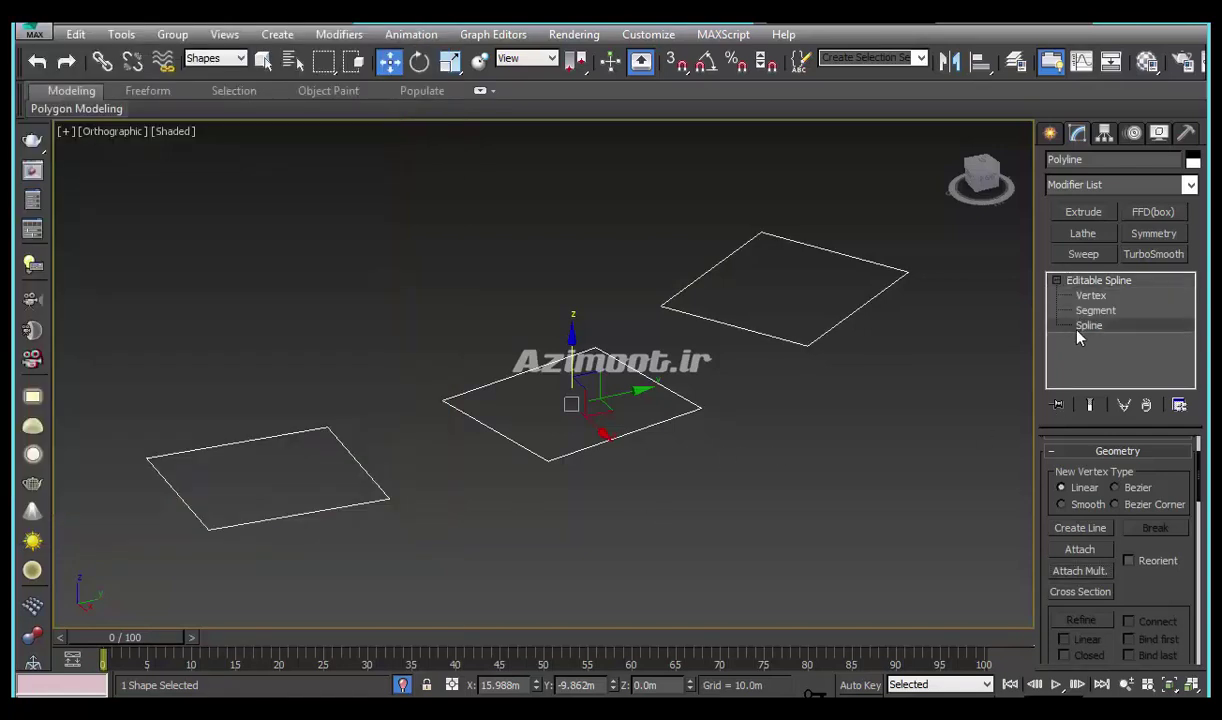
{"action": "left_click", "coordinate": [1089, 325]}
{"action": "left_click_drag", "start_coordinate": [1159, 537], "coordinate": [1143, 300]}
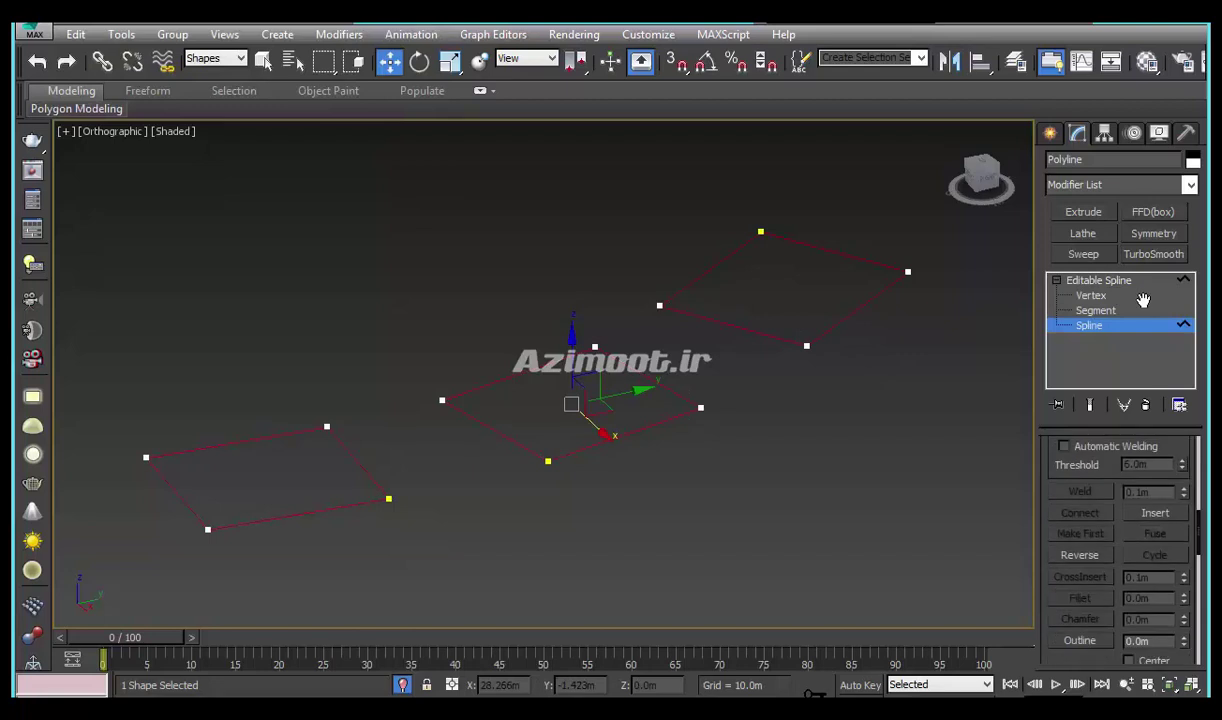
{"action": "left_click", "coordinate": [1080, 640]}
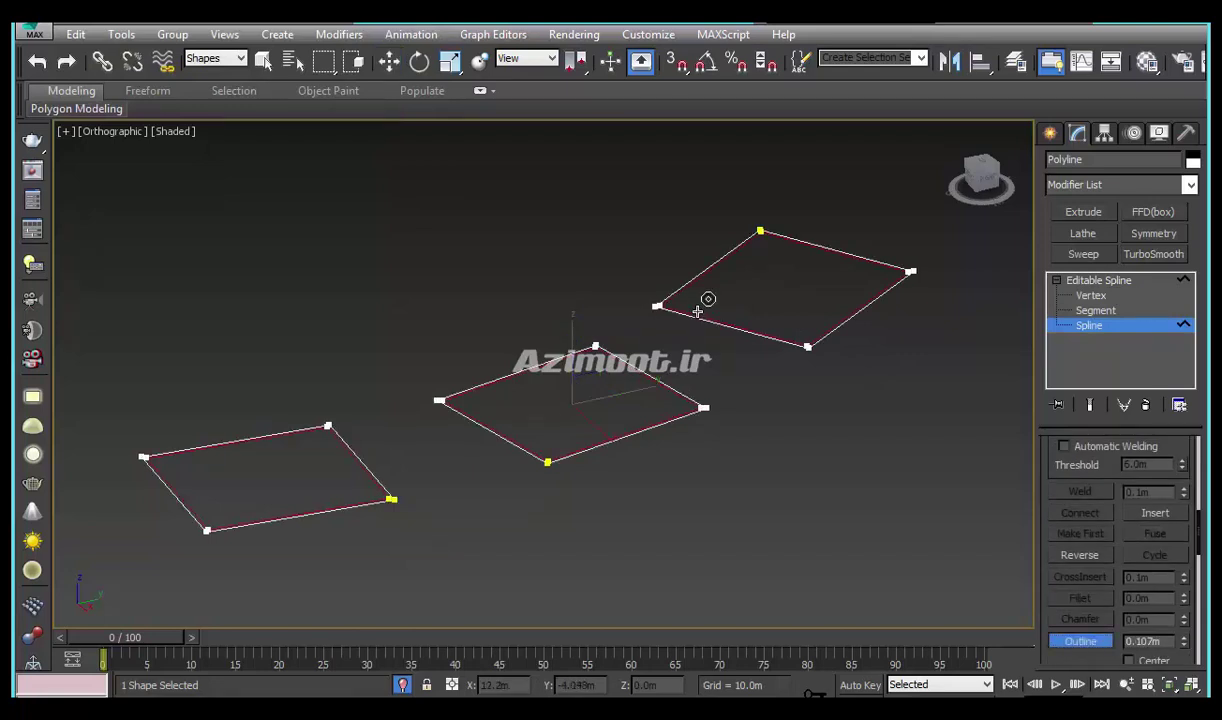
{"action": "key", "text": "w"}
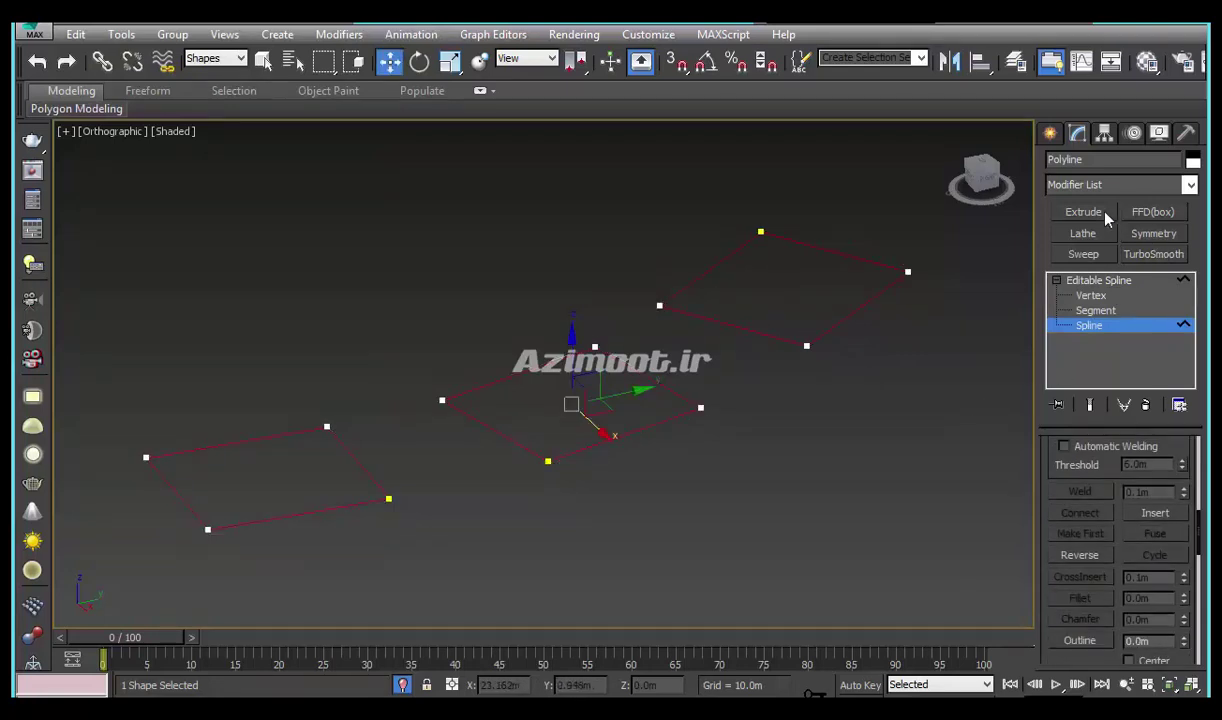
{"action": "left_click", "coordinate": [1104, 214]}
Unhide the scene and colour the three planter slabs grey
{"action": "left_click", "coordinate": [402, 686]}
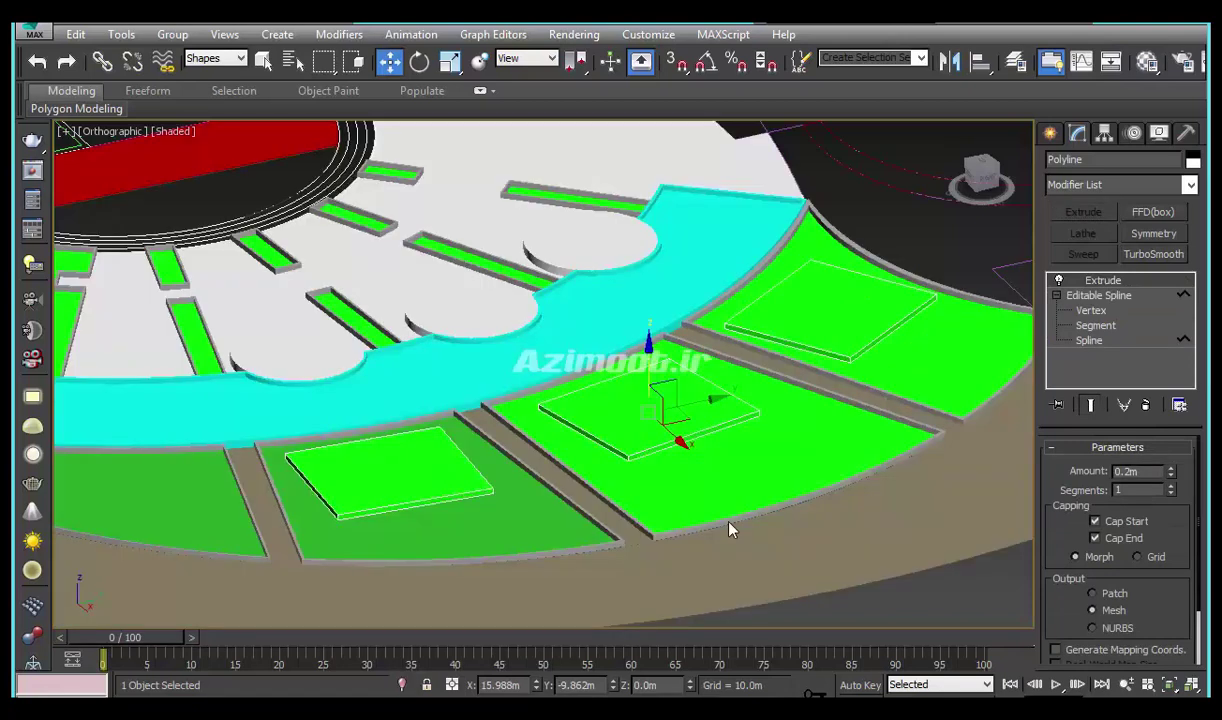
{"action": "left_click", "coordinate": [1193, 160]}
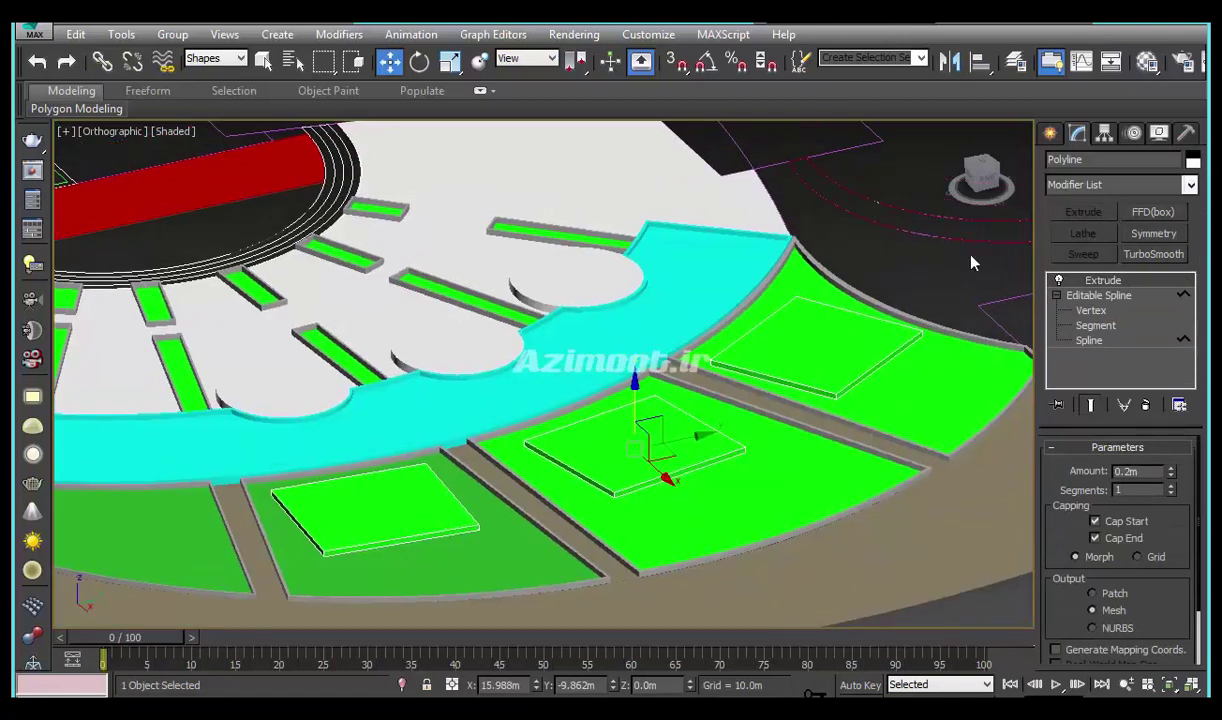
{"action": "left_click", "coordinate": [727, 410]}
{"action": "left_click", "coordinate": [705, 470]}
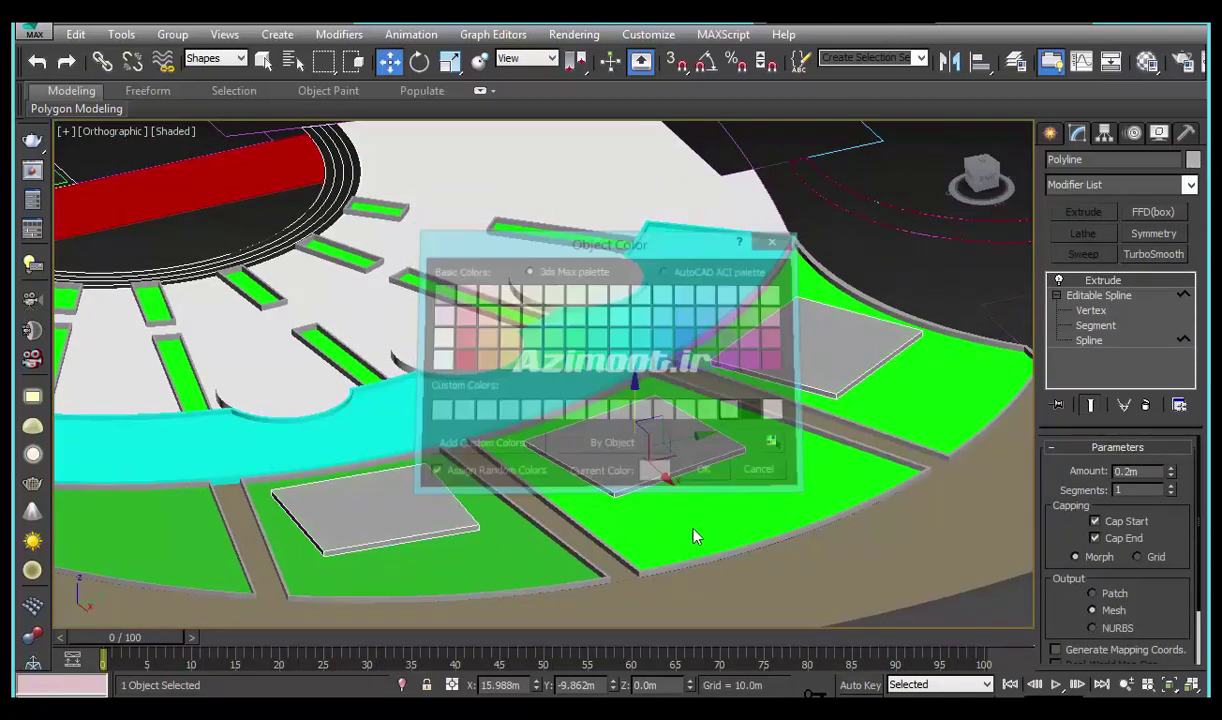
{"action": "scroll", "coordinate": [662, 504], "scroll_direction": "up", "scroll_amount": 3}
Clear the selection and set the Selection Filter back to All
{"action": "left_click", "coordinate": [647, 459]}
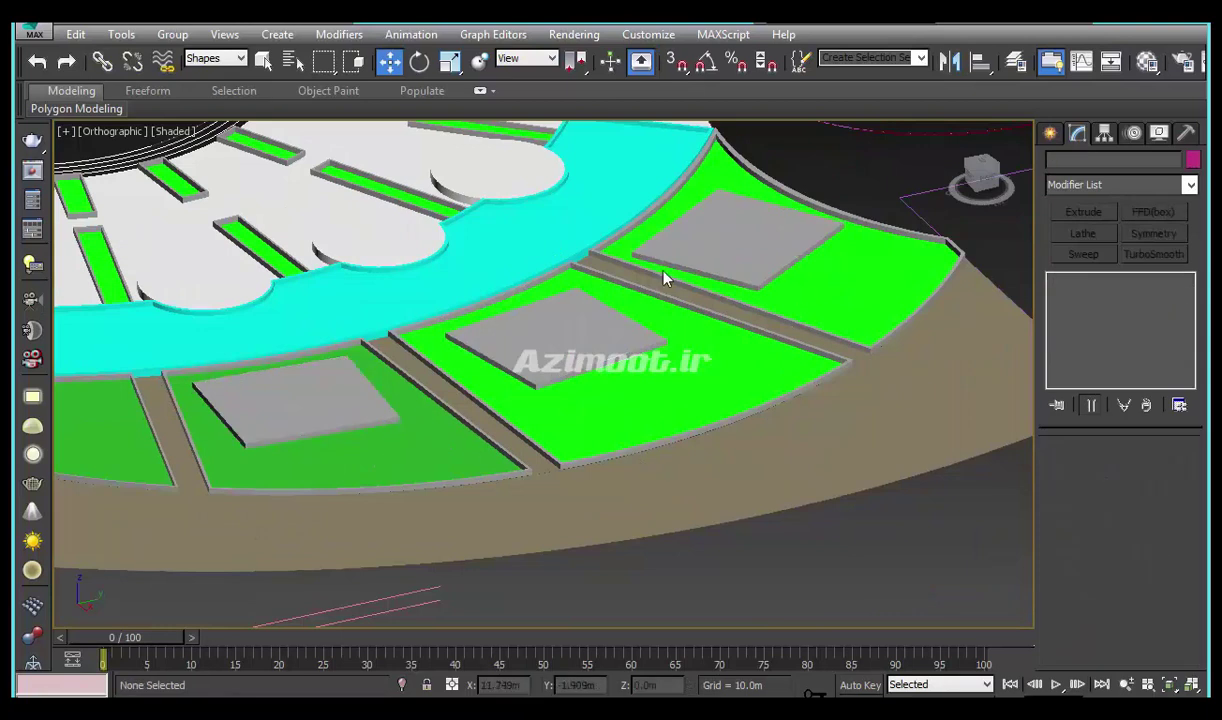
{"action": "scroll", "coordinate": [671, 423], "scroll_direction": "down", "scroll_amount": 2}
{"action": "scroll", "coordinate": [565, 442], "scroll_direction": "down", "scroll_amount": 2}
{"action": "scroll", "coordinate": [507, 290], "scroll_direction": "up", "scroll_amount": 3}
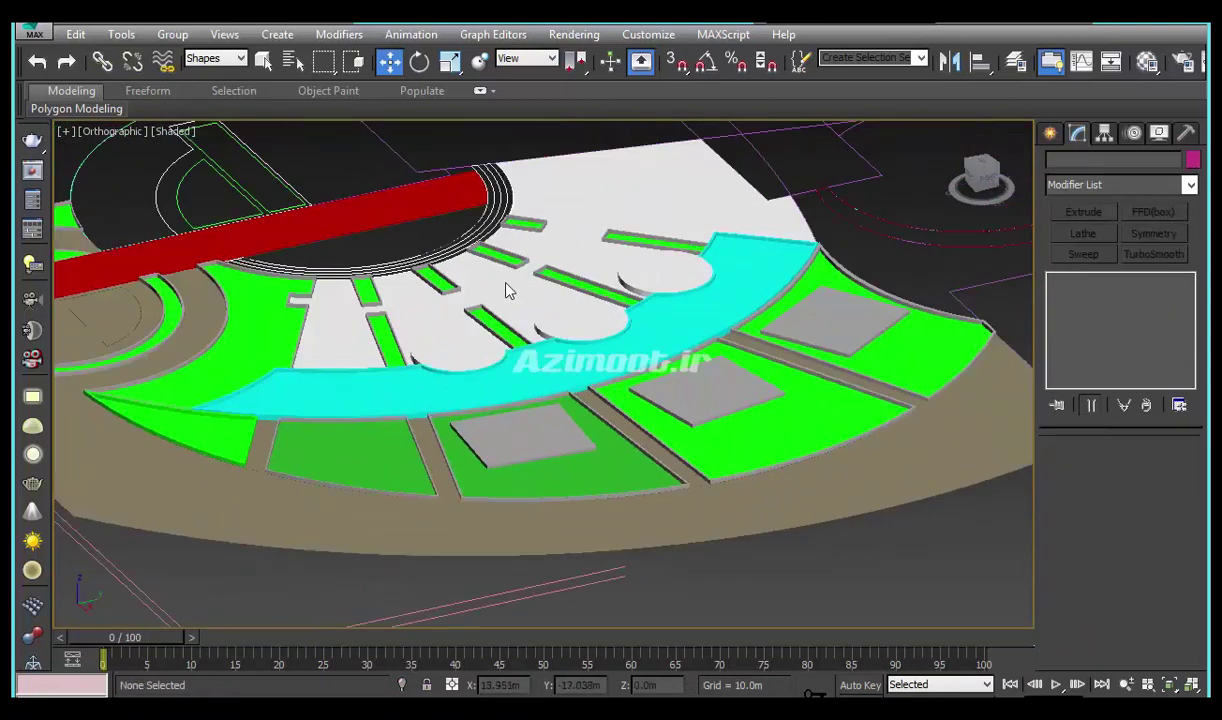
{"action": "left_click", "coordinate": [205, 58]}
{"action": "left_click", "coordinate": [205, 75]}
Colour the three circular plaza platforms grey
{"action": "left_click", "coordinate": [441, 337]}
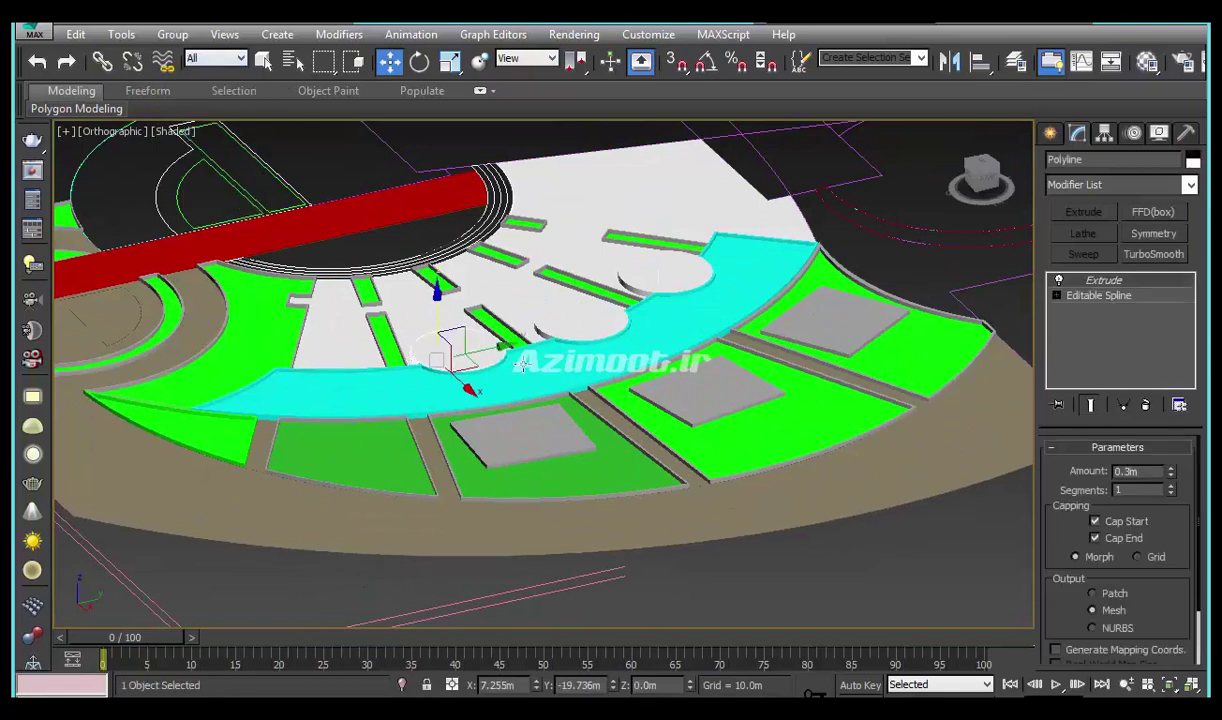
{"action": "left_click", "coordinate": [569, 307]}
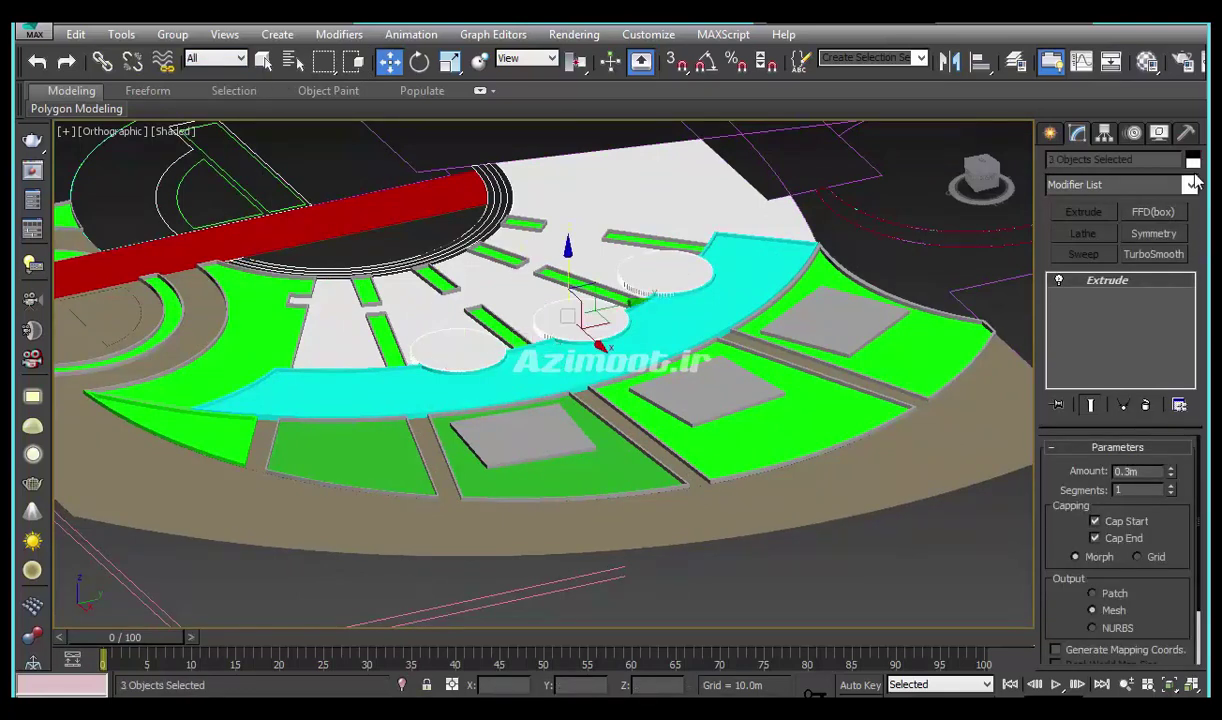
{"action": "left_click", "coordinate": [730, 411]}
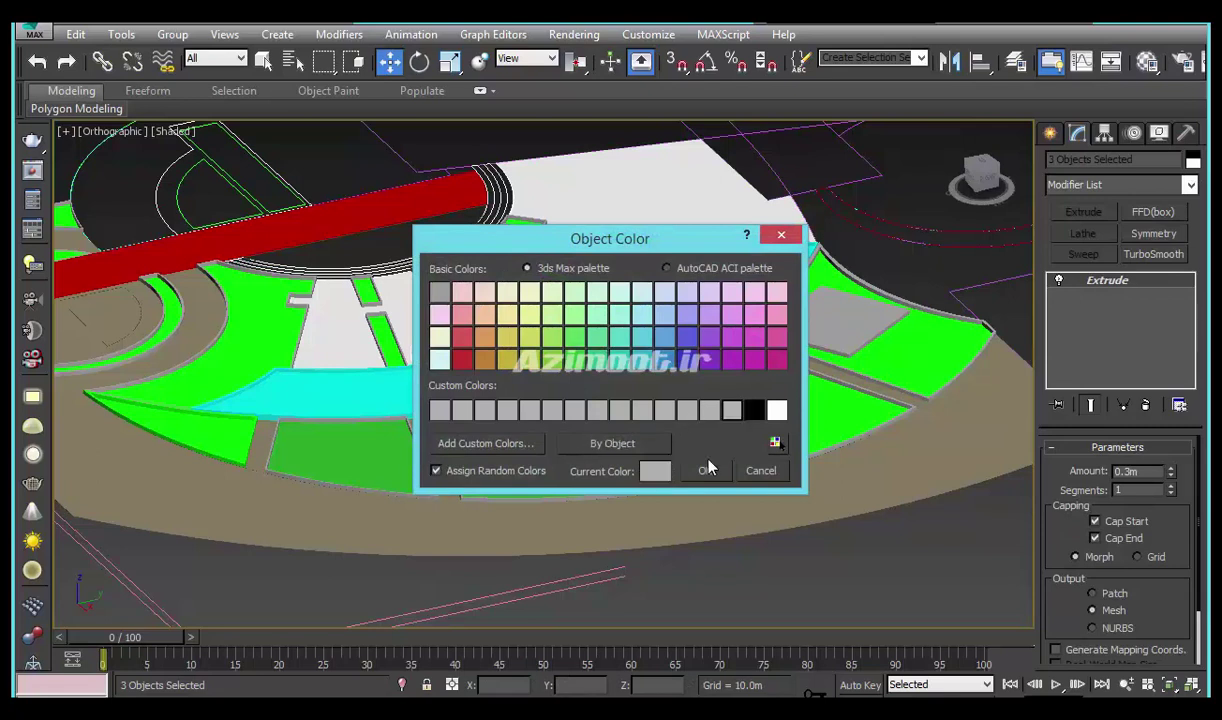
{"action": "left_click", "coordinate": [704, 472]}
Move over to the site's left part and select the thin half-disc shape
{"action": "scroll", "coordinate": [557, 565], "scroll_direction": "down", "scroll_amount": 2}
{"action": "mouse_move", "coordinate": [546, 537]}
{"action": "middle_mouse_down"}
{"action": "mouse_move", "coordinate": [395, 521]}
{"action": "mouse_move", "coordinate": [603, 494]}
{"action": "middle_mouse_up"}
{"action": "scroll", "coordinate": [344, 340], "scroll_direction": "up", "scroll_amount": 1}
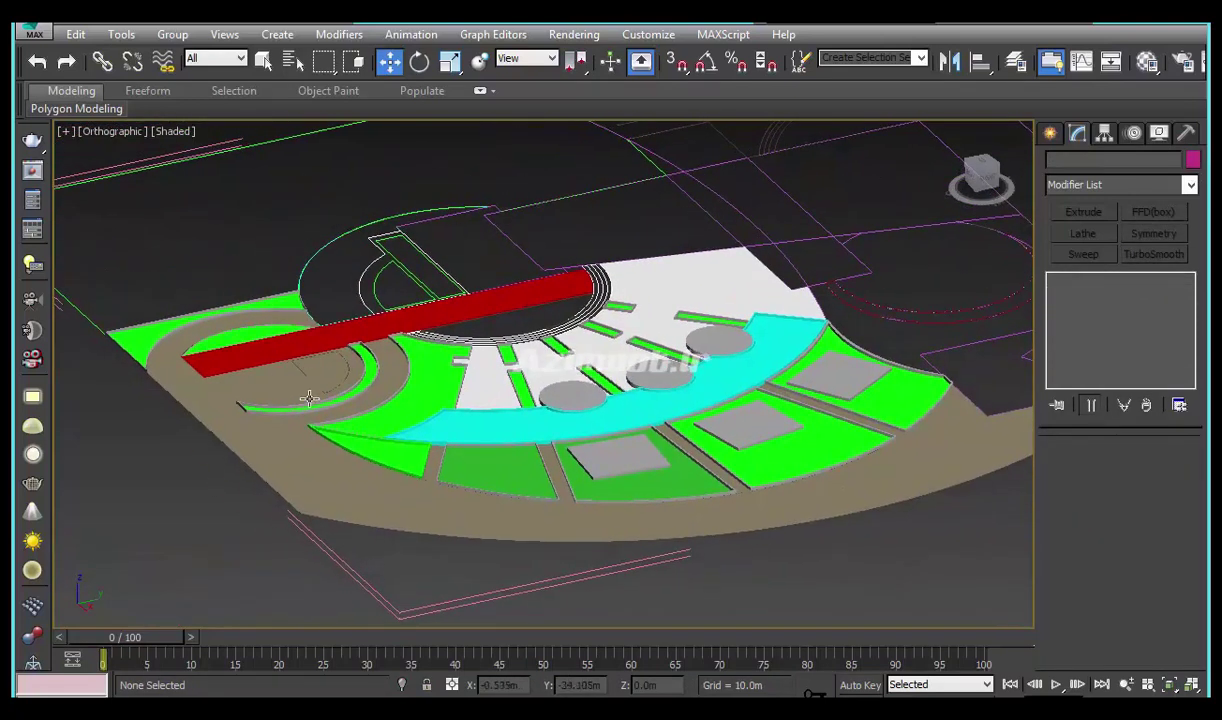
{"action": "middle_click_drag", "start_coordinate": [293, 421], "coordinate": [285, 470]}
{"action": "scroll", "coordinate": [142, 338], "scroll_direction": "up", "scroll_amount": 3}
{"action": "middle_click_drag", "start_coordinate": [244, 353], "coordinate": [273, 387]}
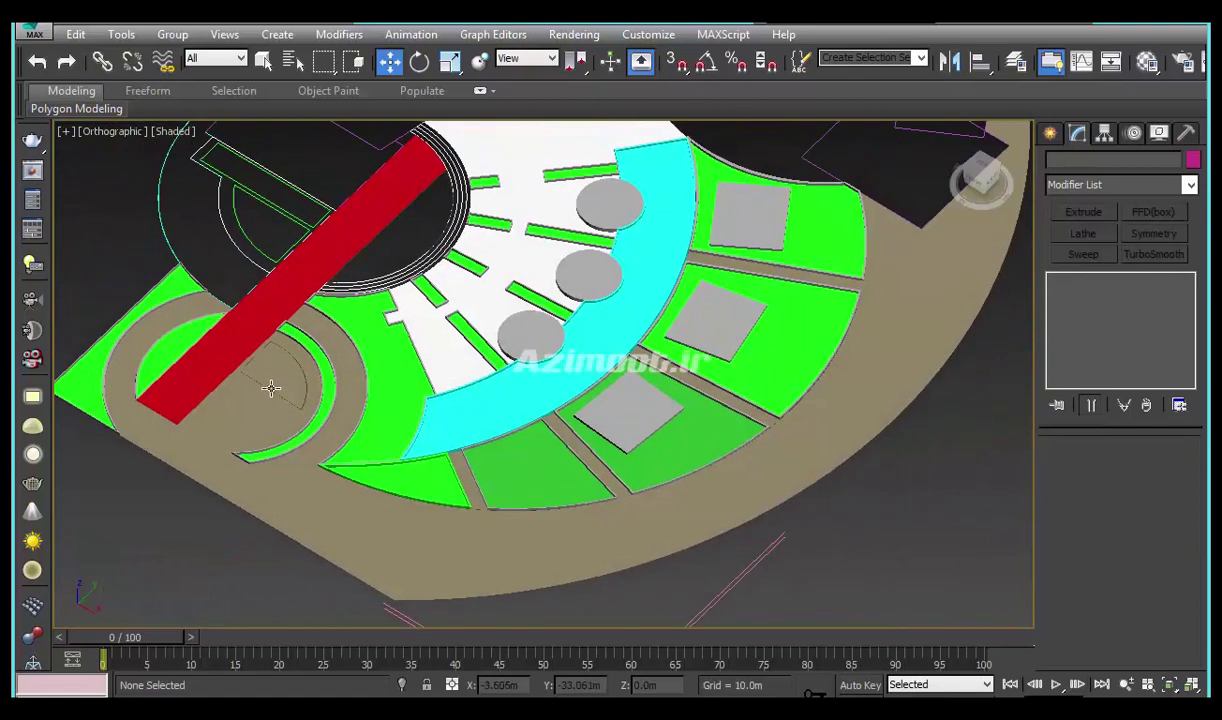
{"action": "scroll", "coordinate": [273, 387], "scroll_direction": "up", "scroll_amount": 3}
{"action": "left_click", "coordinate": [300, 390]}
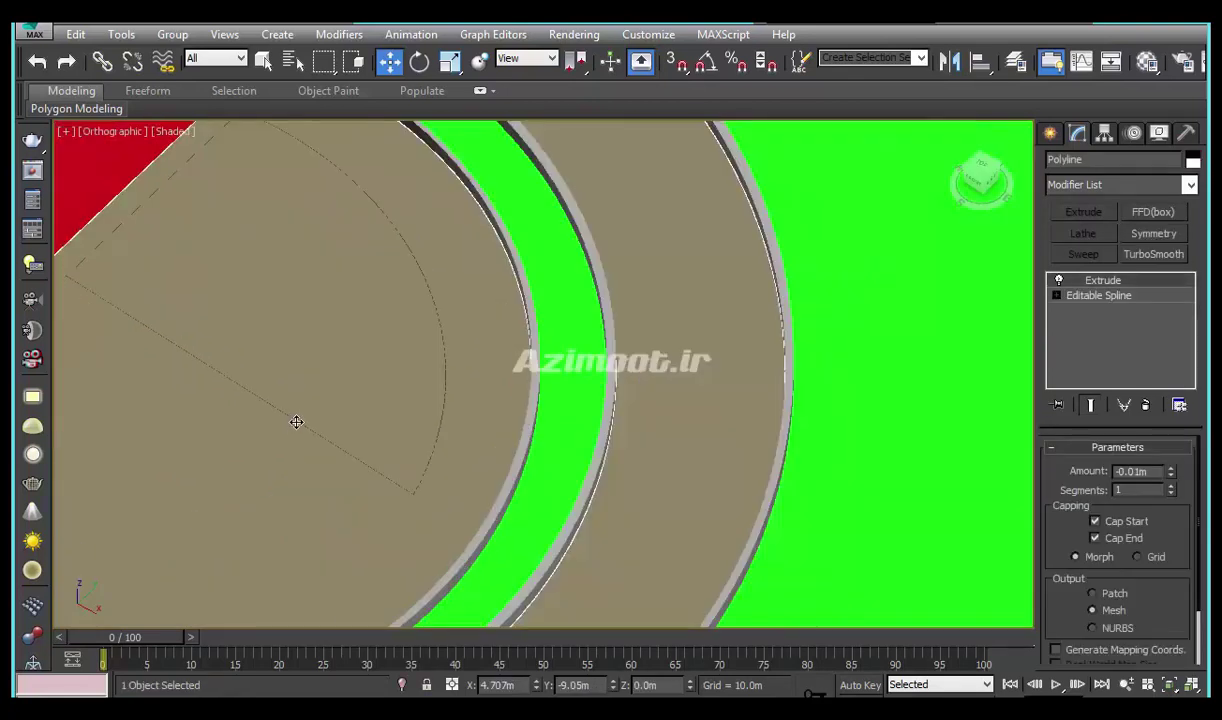
Undo the old extrusion and re-extrude the half-disc shape to 0.1m thick
{"action": "key", "text": "ctrl+z"}
{"action": "mouse_move", "coordinate": [491, 573]}
{"action": "middle_mouse_down", "text": "alt"}
{"action": "mouse_move", "coordinate": [572, 507]}
{"action": "mouse_move", "coordinate": [562, 483]}
{"action": "middle_mouse_up", "text": "alt"}
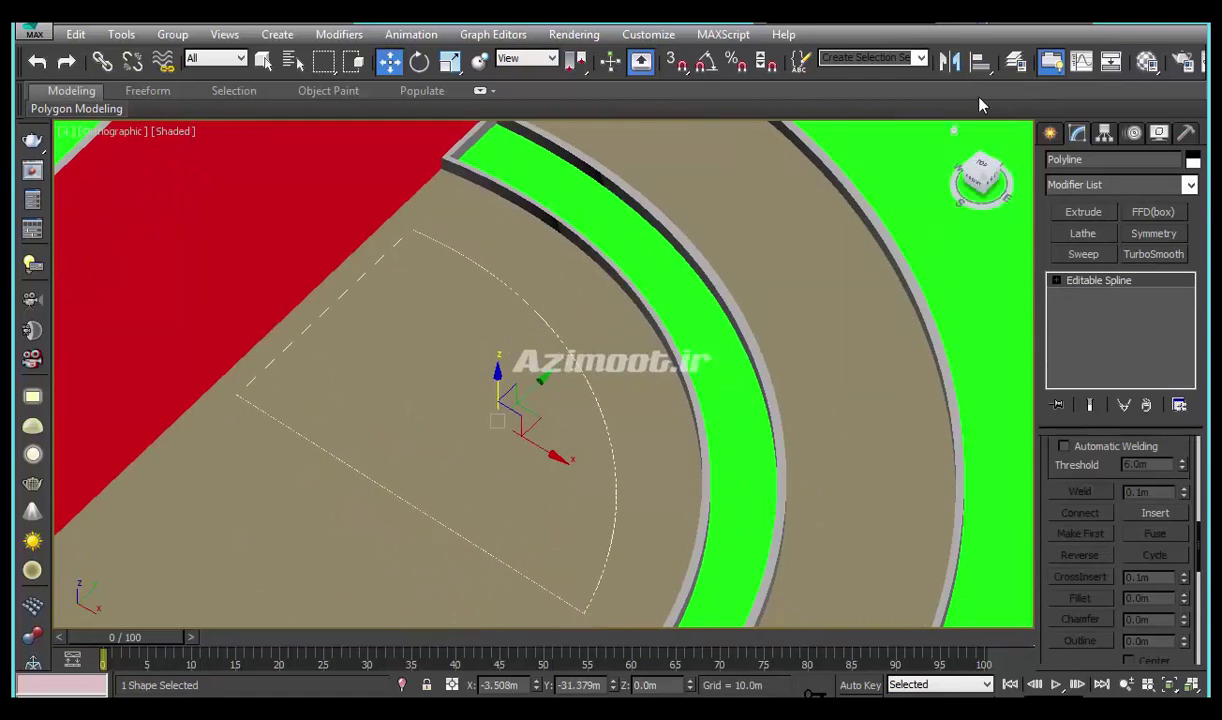
{"action": "middle_click_drag", "start_coordinate": [664, 309], "coordinate": [583, 261]}
{"action": "left_click", "coordinate": [1057, 282]}
{"action": "left_click", "coordinate": [1089, 325]}
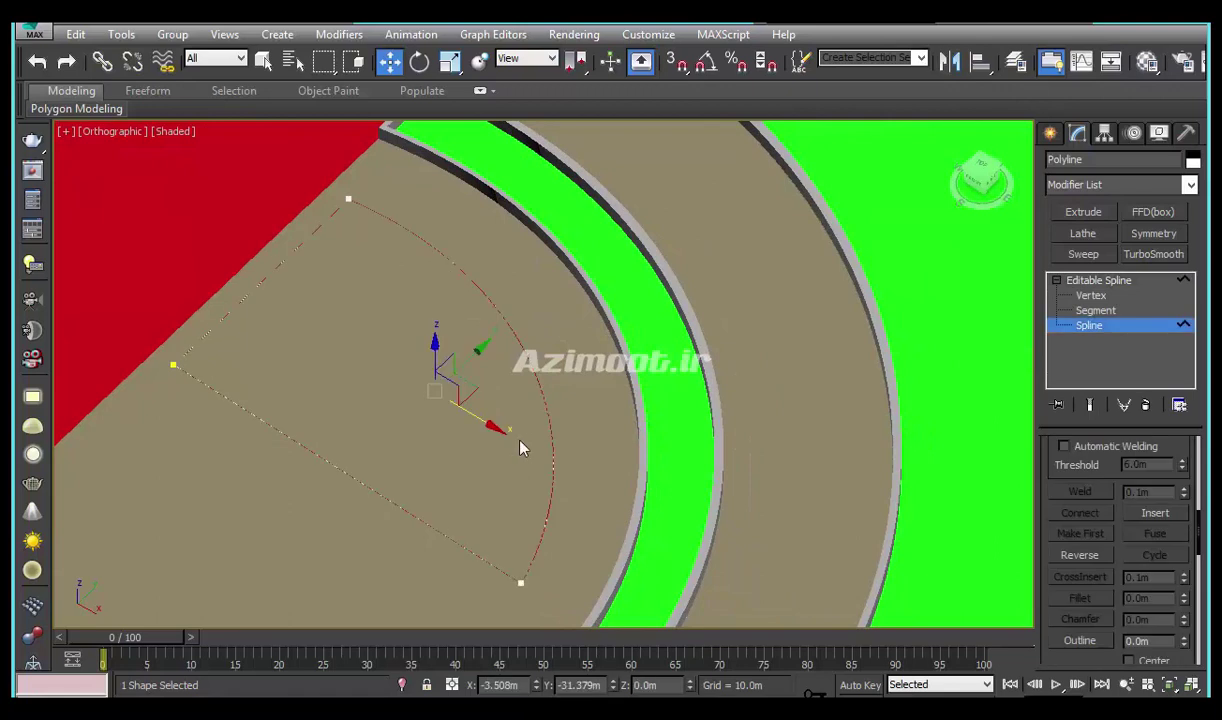
{"action": "middle_click_drag", "start_coordinate": [519, 448], "coordinate": [573, 453]}
{"action": "left_click", "coordinate": [1083, 211]}
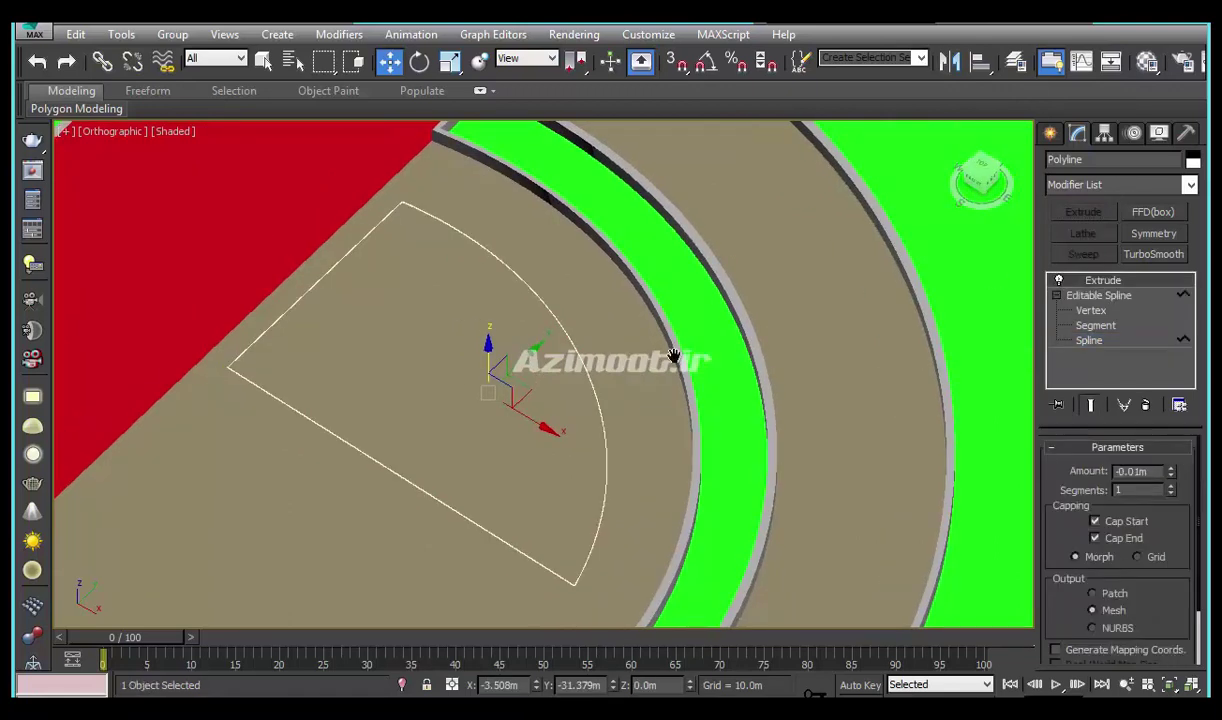
{"action": "middle_click_drag", "start_coordinate": [573, 500], "coordinate": [1110, 489], "text": "alt"}
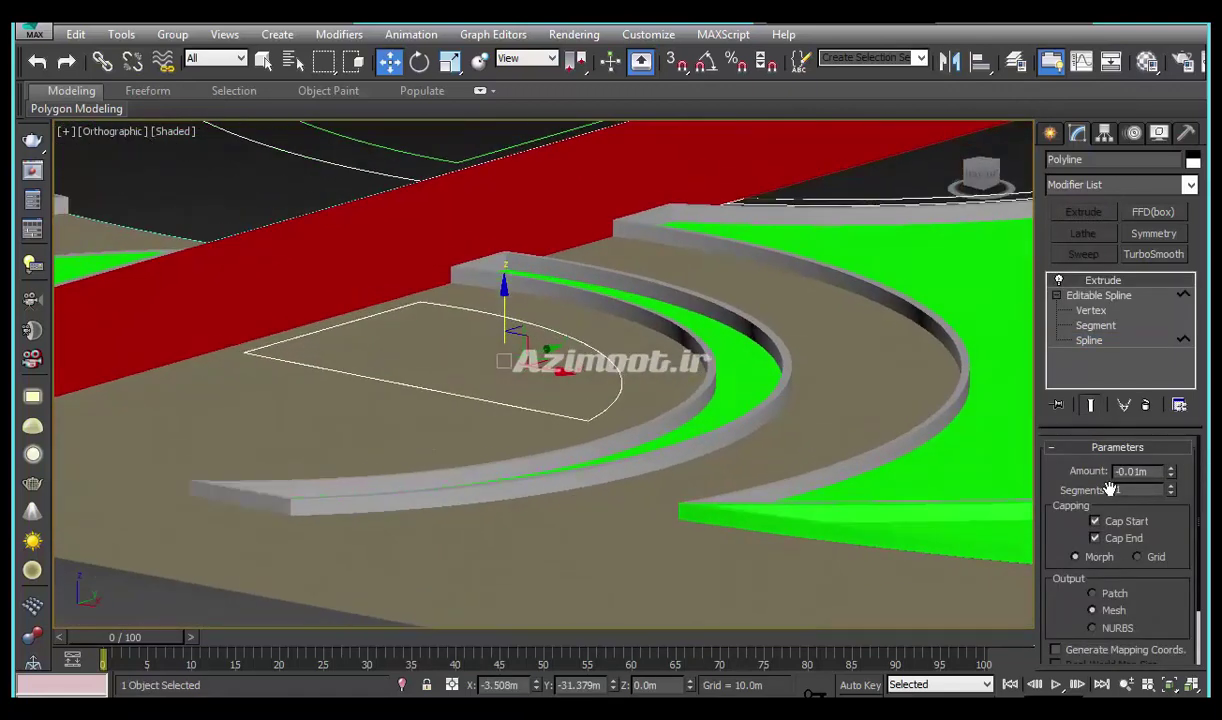
{"action": "right_click", "coordinate": [1148, 471]}
{"action": "left_click", "coordinate": [1152, 470]}
{"action": "type", "text": "0.1"}
{"action": "key", "text": "Return"}
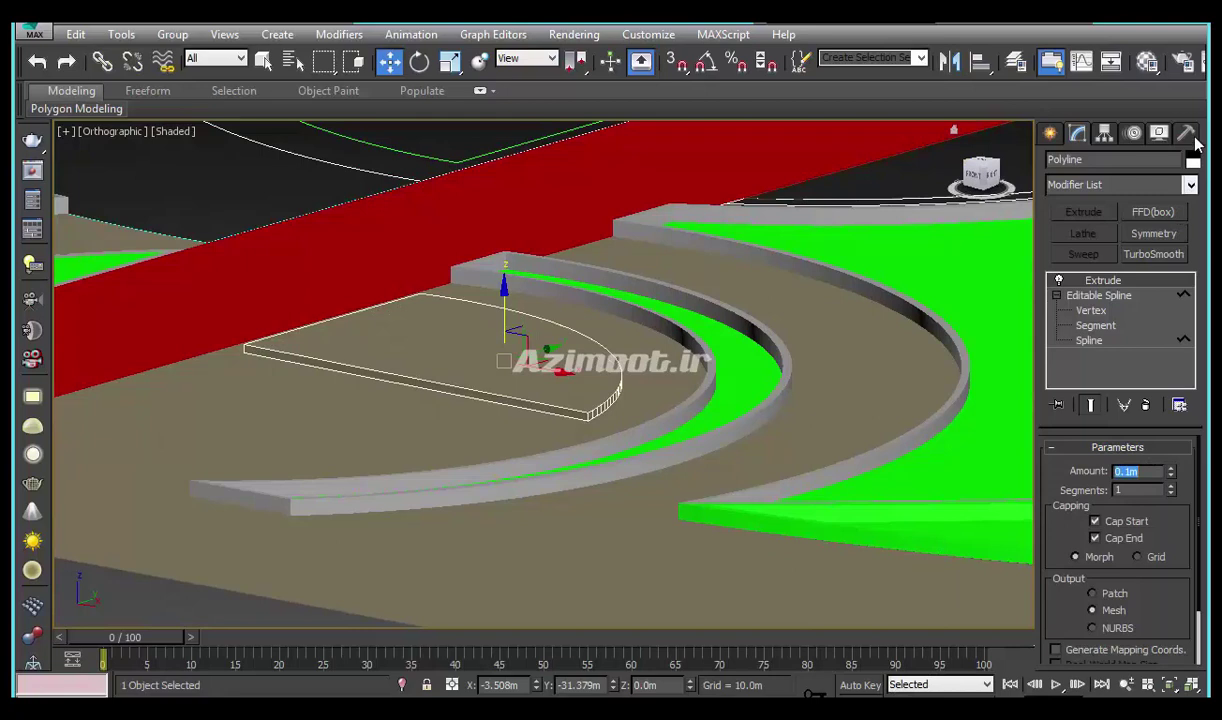
Give the half-disc slab a light grey object colour
{"action": "left_click", "coordinate": [1186, 133]}
{"action": "left_click", "coordinate": [1193, 160]}
{"action": "left_click", "coordinate": [705, 410]}
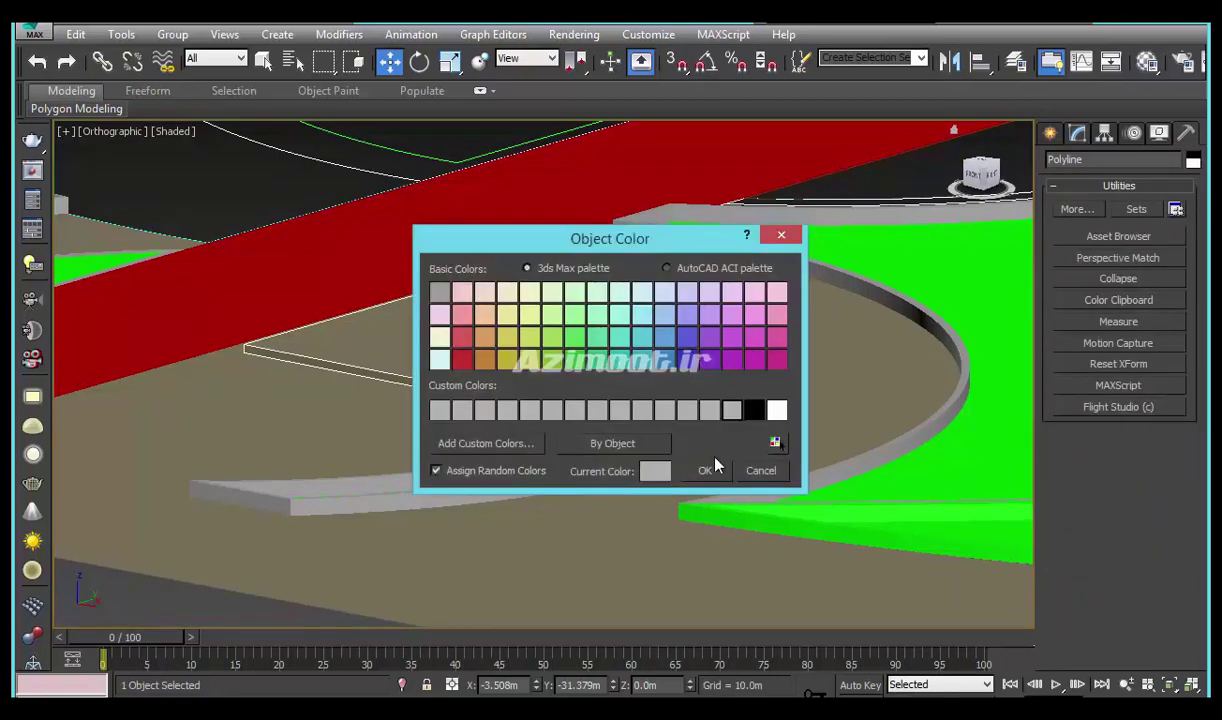
{"action": "left_click", "coordinate": [704, 470]}
{"action": "mouse_move", "coordinate": [616, 491]}
{"action": "middle_mouse_down", "text": "alt"}
{"action": "mouse_move", "coordinate": [597, 548]}
{"action": "mouse_move", "coordinate": [645, 578]}
{"action": "middle_mouse_up", "text": "alt"}
{"action": "scroll", "coordinate": [597, 548], "scroll_direction": "up", "scroll_amount": 2}
{"action": "scroll", "coordinate": [645, 578], "scroll_direction": "down", "scroll_amount": 3}
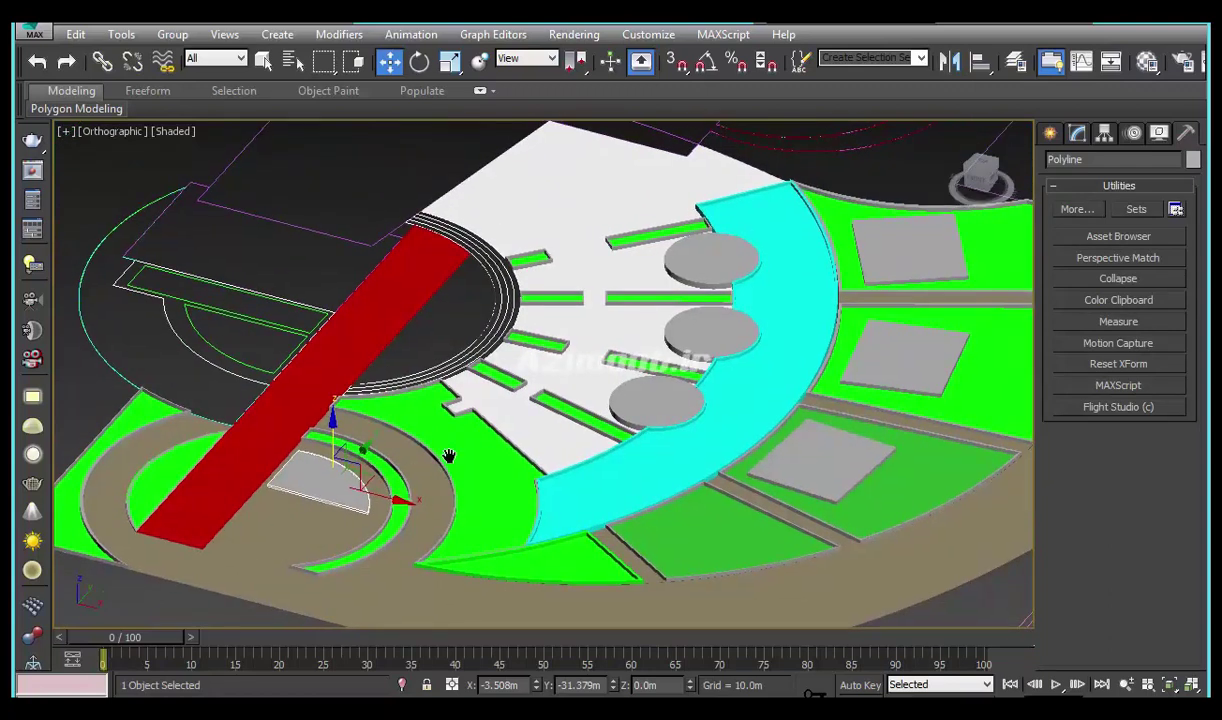
{"action": "scroll", "coordinate": [293, 500], "scroll_direction": "up", "scroll_amount": 3}
{"action": "middle_click_drag", "start_coordinate": [366, 485], "coordinate": [338, 537]}
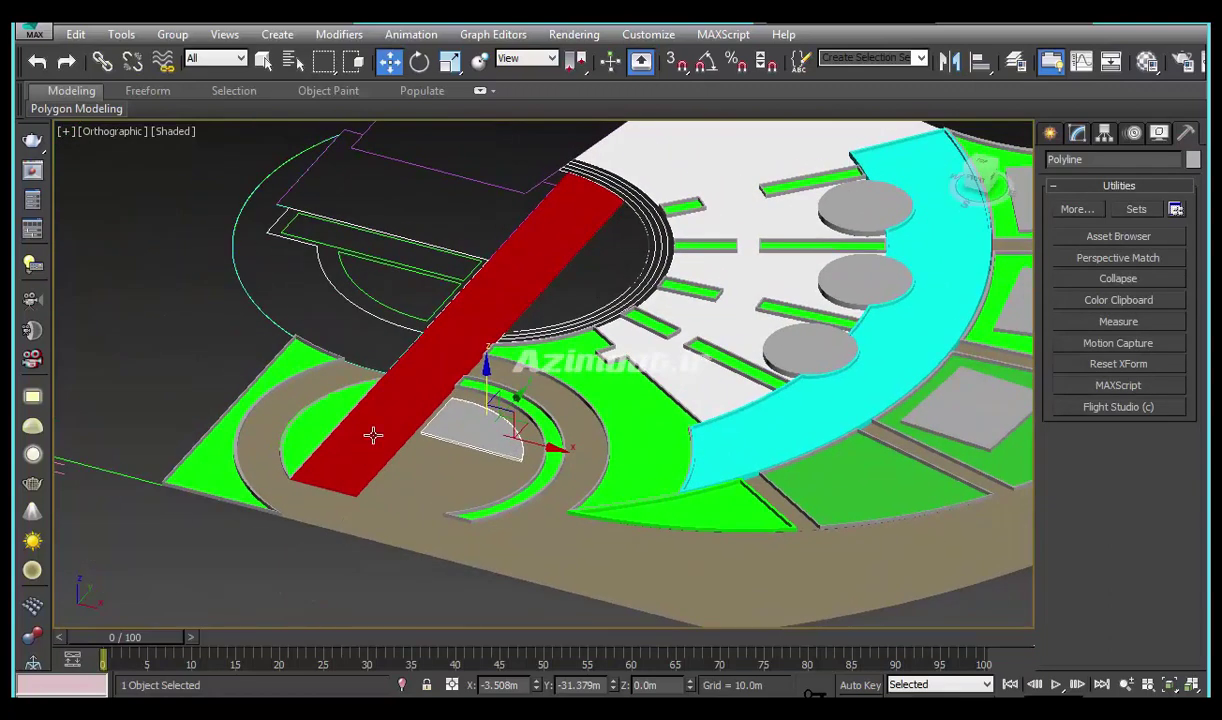
{"action": "scroll", "coordinate": [373, 434], "scroll_direction": "up", "scroll_amount": 2}
{"action": "scroll", "coordinate": [509, 453], "scroll_direction": "up", "scroll_amount": 1}
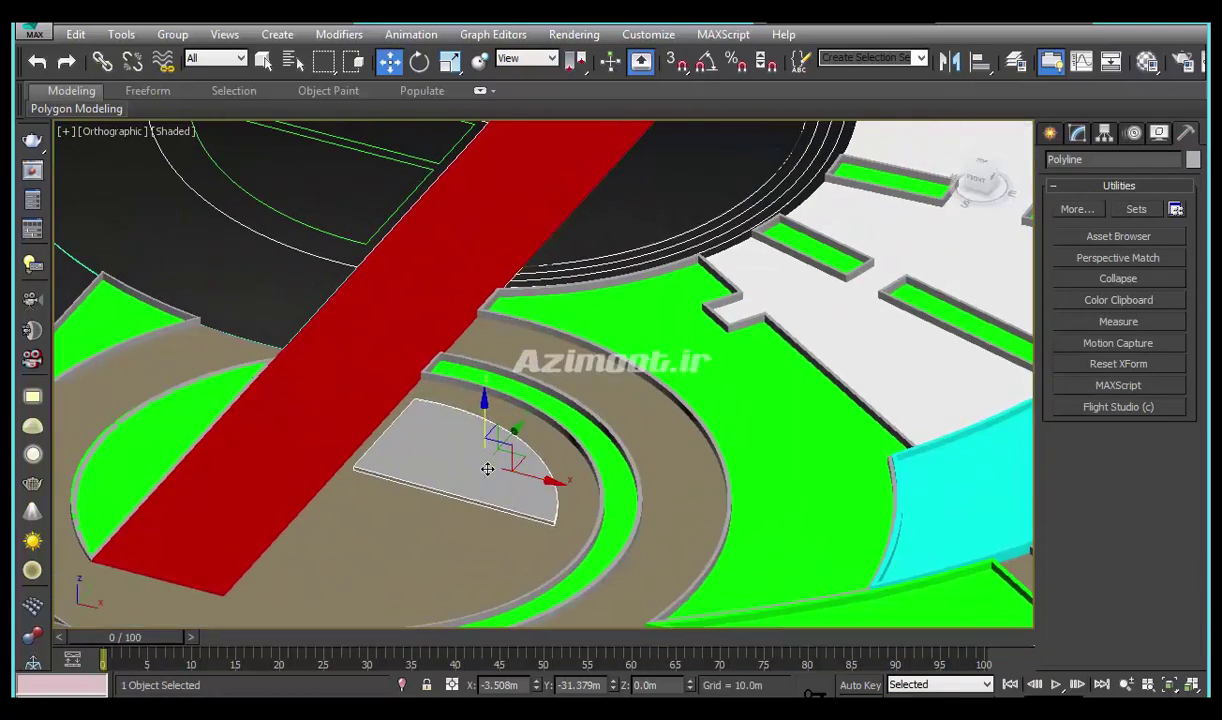
{"action": "scroll", "coordinate": [480, 460], "scroll_direction": "down", "scroll_amount": 3}
{"action": "scroll", "coordinate": [352, 430], "scroll_direction": "up", "scroll_amount": 3}
{"action": "middle_click_drag", "start_coordinate": [390, 435], "coordinate": [400, 501]}
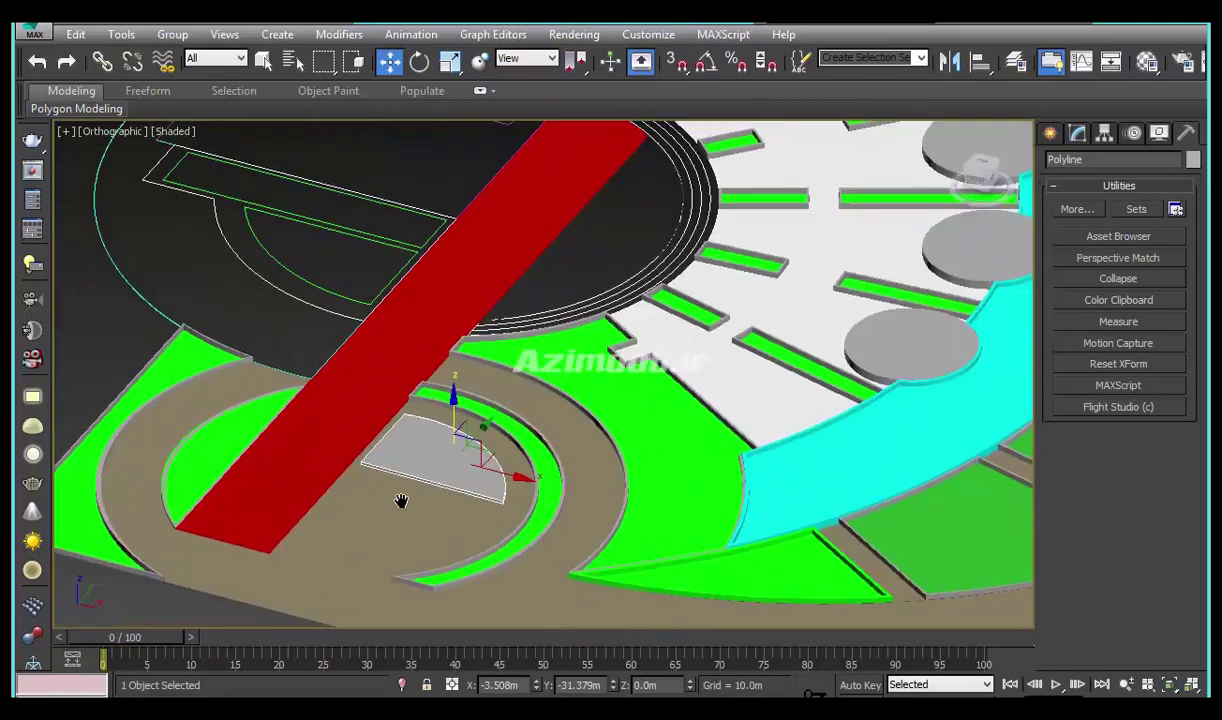
{"action": "scroll", "coordinate": [405, 490], "scroll_direction": "up", "scroll_amount": 2}
{"action": "scroll", "coordinate": [399, 457], "scroll_direction": "down", "scroll_amount": 1}
{"action": "scroll", "coordinate": [345, 448], "scroll_direction": "down", "scroll_amount": 4}
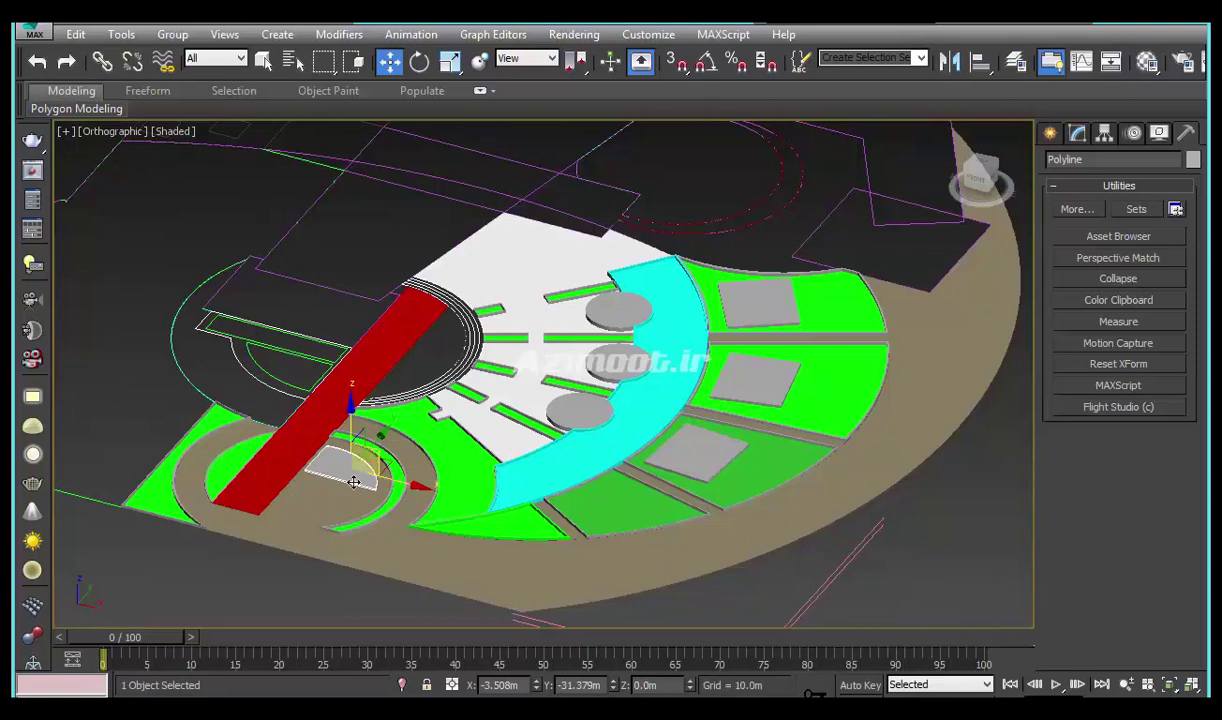
{"action": "mouse_move", "coordinate": [352, 476]}
{"action": "middle_mouse_down", "text": "alt"}
{"action": "mouse_move", "coordinate": [817, 511]}
{"action": "mouse_move", "coordinate": [707, 456]}
{"action": "middle_mouse_up", "text": "alt"}
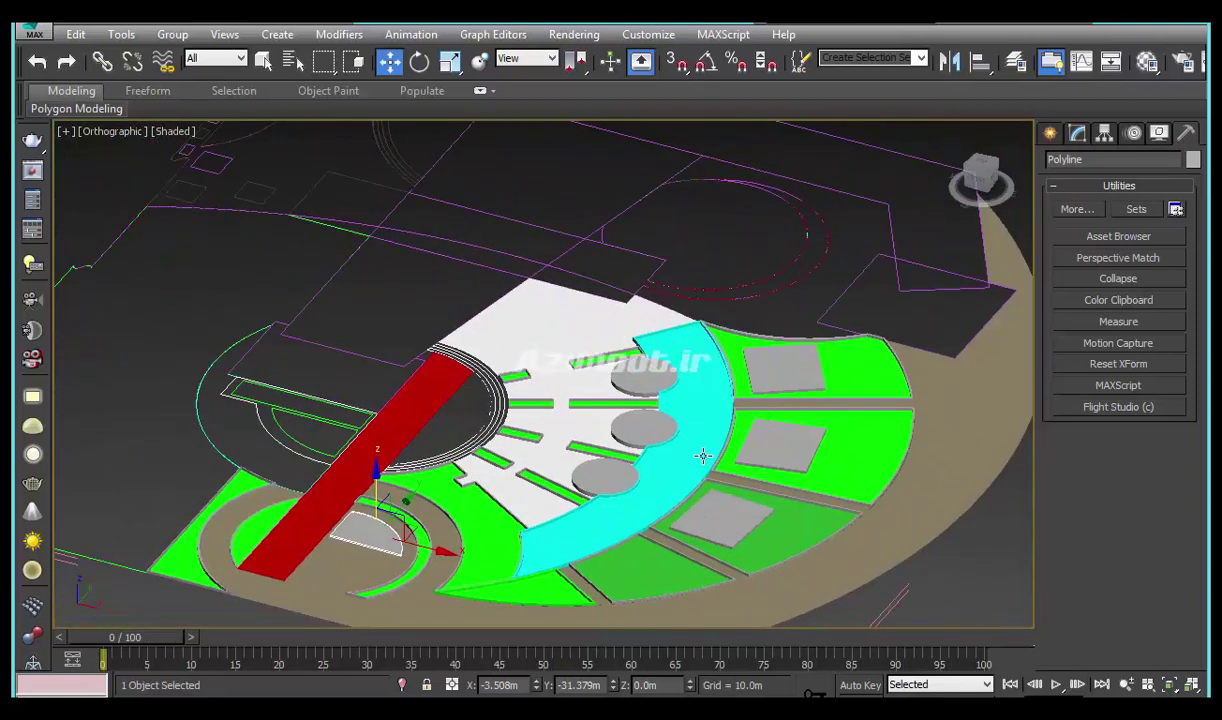
{"action": "key", "text": "t"}
{"action": "scroll", "coordinate": [693, 458], "scroll_direction": "up", "scroll_amount": 10}
Select the plot boundary shape and switch to its Spline sub-object level
{"action": "scroll", "coordinate": [635, 297], "scroll_direction": "down", "scroll_amount": 5}
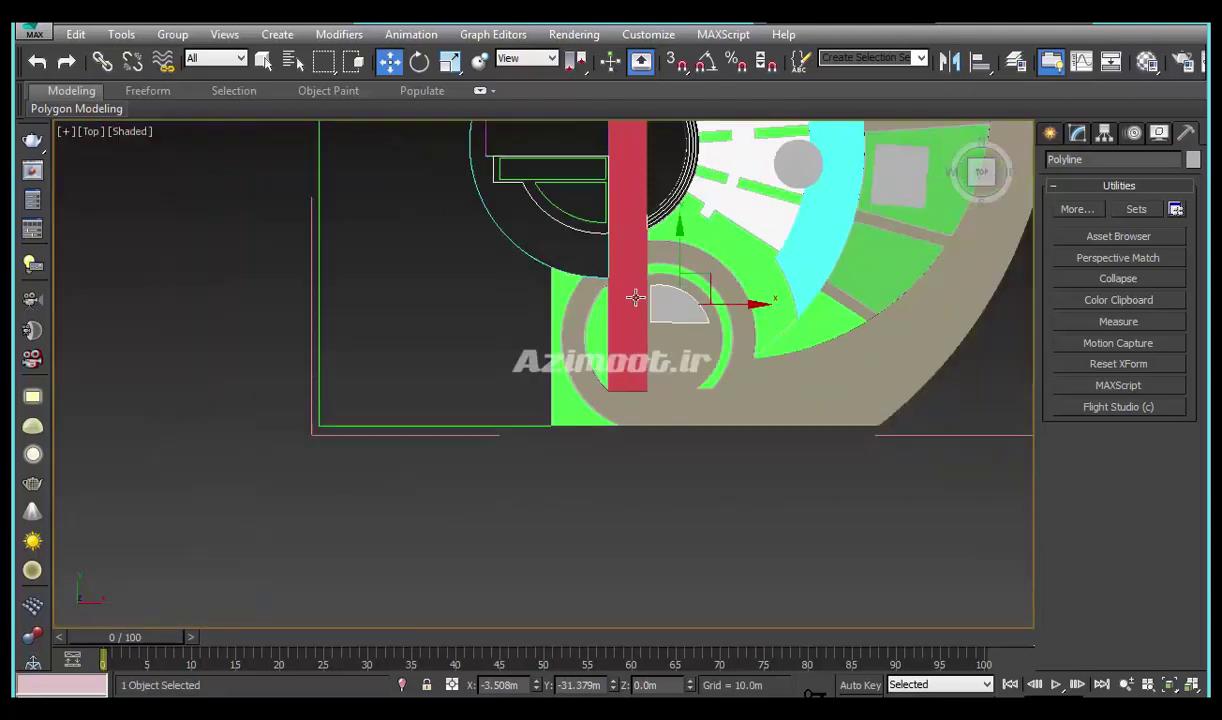
{"action": "scroll", "coordinate": [480, 327], "scroll_direction": "up", "scroll_amount": 2}
{"action": "left_click", "coordinate": [491, 319]}
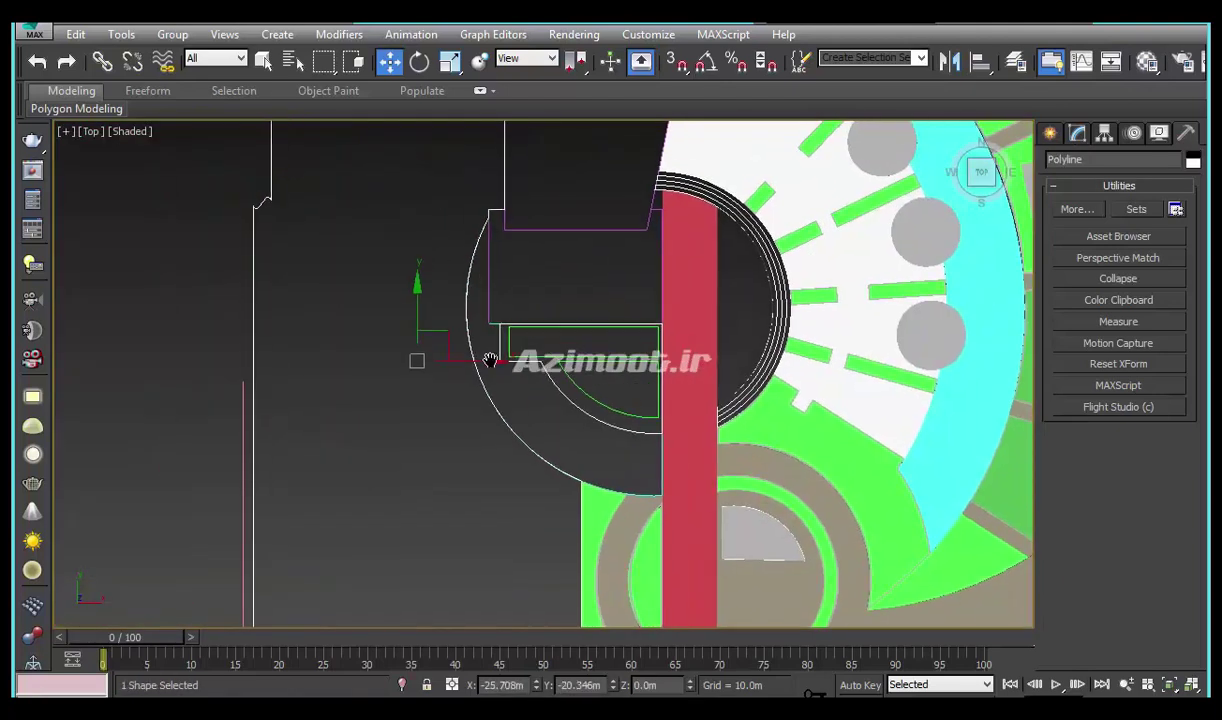
{"action": "scroll", "coordinate": [491, 360], "scroll_direction": "down", "scroll_amount": 3}
{"action": "mouse_move", "coordinate": [432, 427]}
{"action": "middle_mouse_down", "text": "alt"}
{"action": "mouse_move", "coordinate": [406, 398]}
{"action": "mouse_move", "coordinate": [371, 401]}
{"action": "middle_mouse_up", "text": "alt"}
{"action": "scroll", "coordinate": [420, 415], "scroll_direction": "up", "scroll_amount": 3}
{"action": "scroll", "coordinate": [440, 428], "scroll_direction": "up", "scroll_amount": 2}
{"action": "middle_click_drag", "start_coordinate": [440, 427], "coordinate": [470, 415], "text": "alt"}
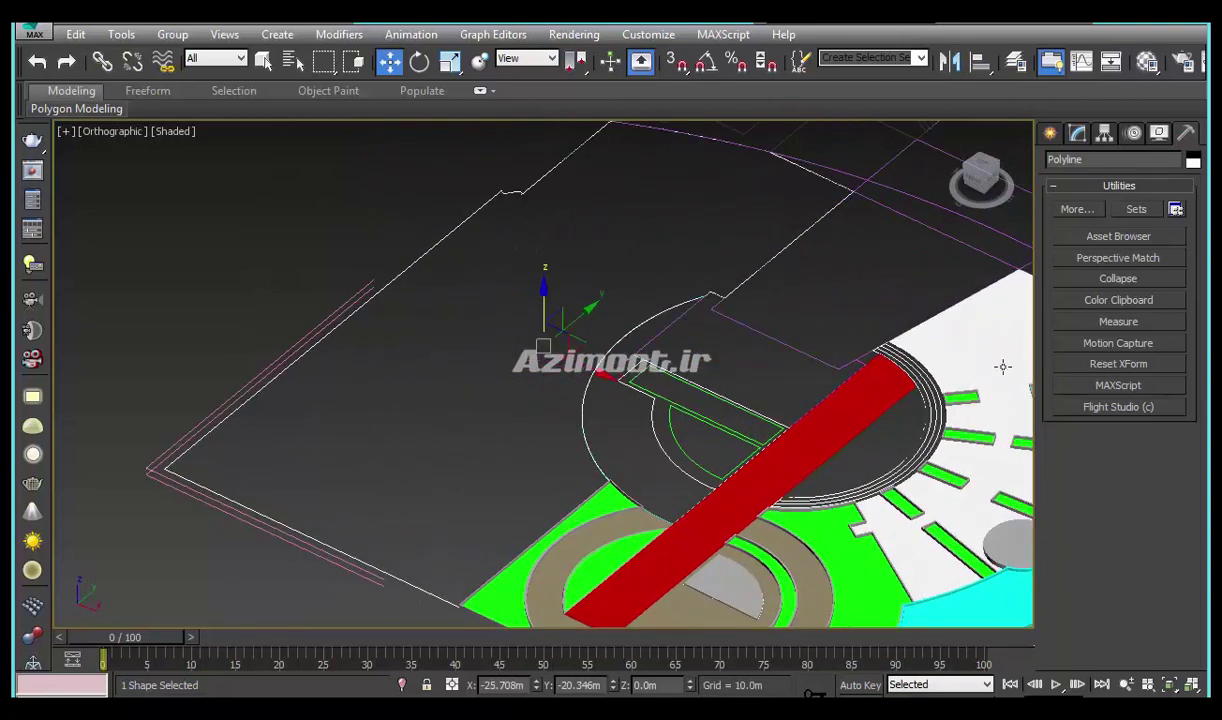
{"action": "left_click", "coordinate": [1076, 140]}
{"action": "left_click", "coordinate": [1056, 281]}
{"action": "left_click", "coordinate": [1089, 325]}
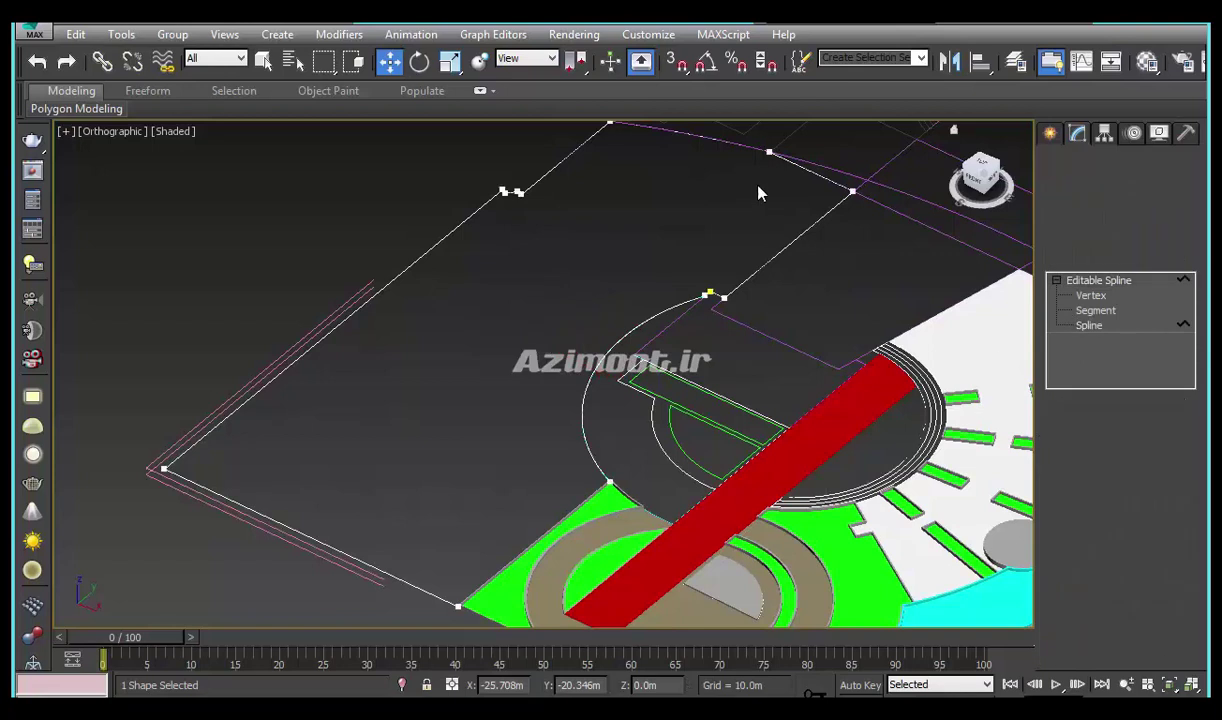
Outline the large outer spline into an offset double border
{"action": "left_click", "coordinate": [565, 159]}
{"action": "scroll", "coordinate": [642, 254], "scroll_direction": "up", "scroll_amount": 2}
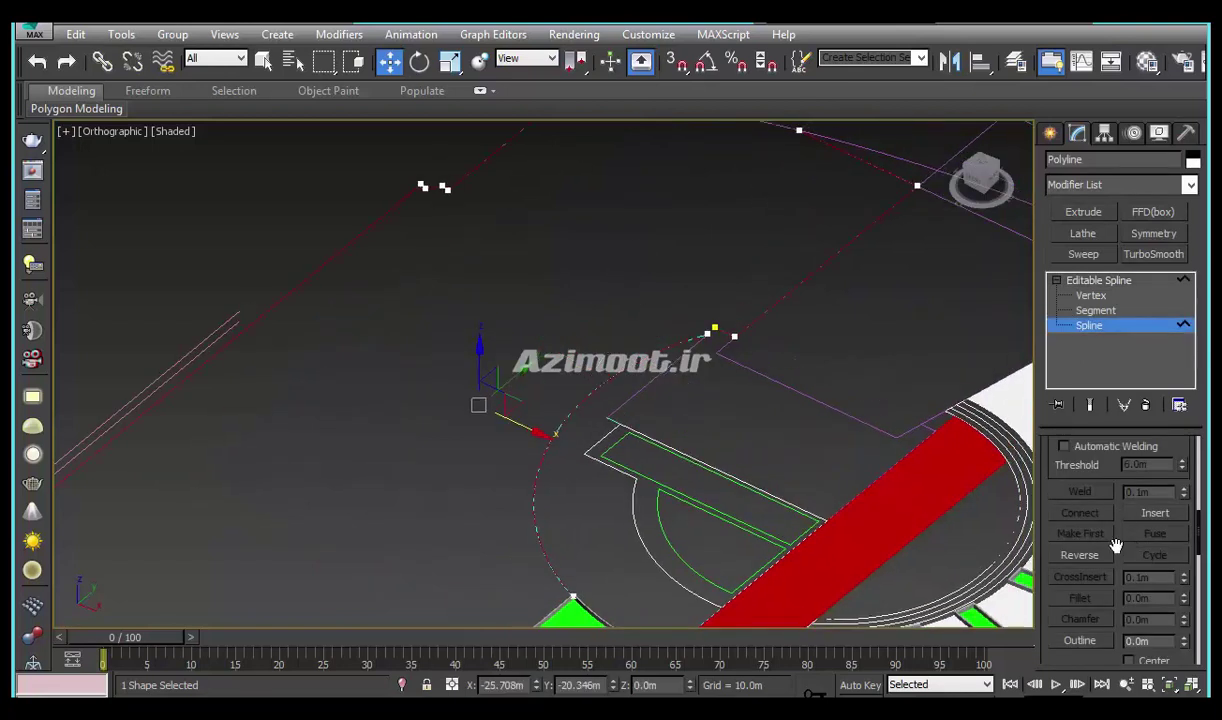
{"action": "left_click", "coordinate": [1080, 641]}
{"action": "scroll", "coordinate": [533, 394], "scroll_direction": "up", "scroll_amount": 4}
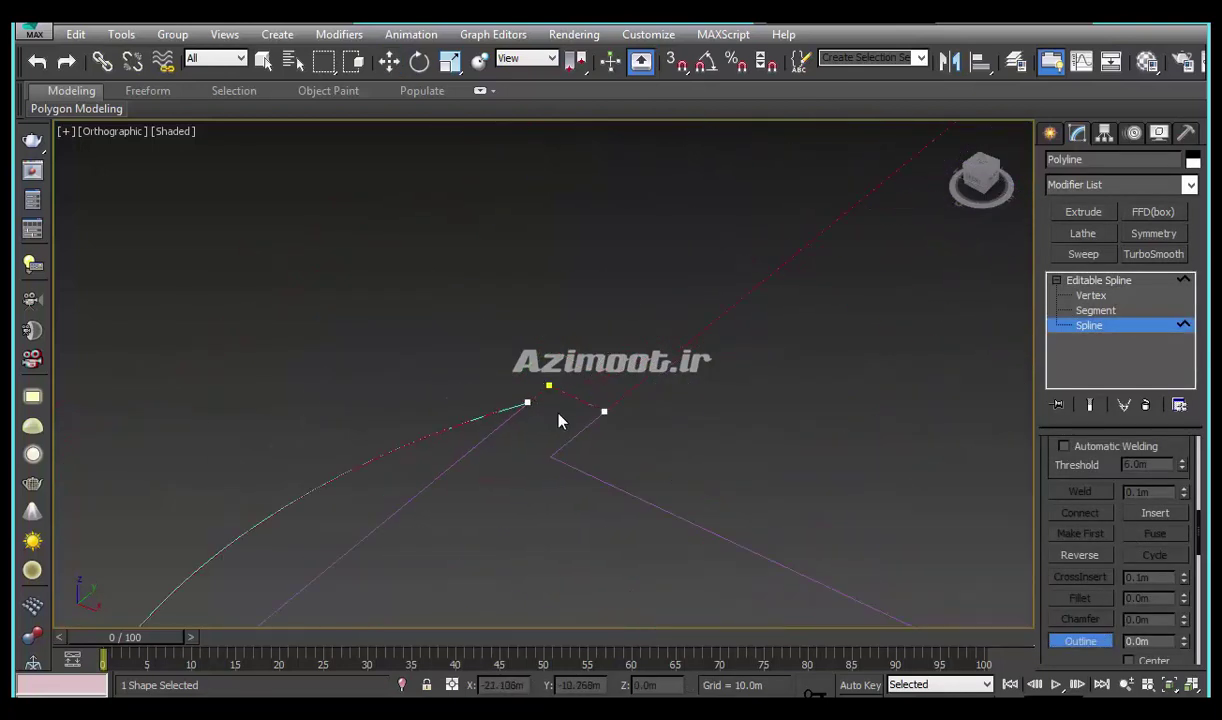
{"action": "left_click_drag", "start_coordinate": [573, 382], "coordinate": [577, 381]}
{"action": "right_click", "coordinate": [598, 370]}
Detach the outlined splines as a separate new shape
{"action": "scroll", "coordinate": [598, 370], "scroll_direction": "down", "scroll_amount": 5}
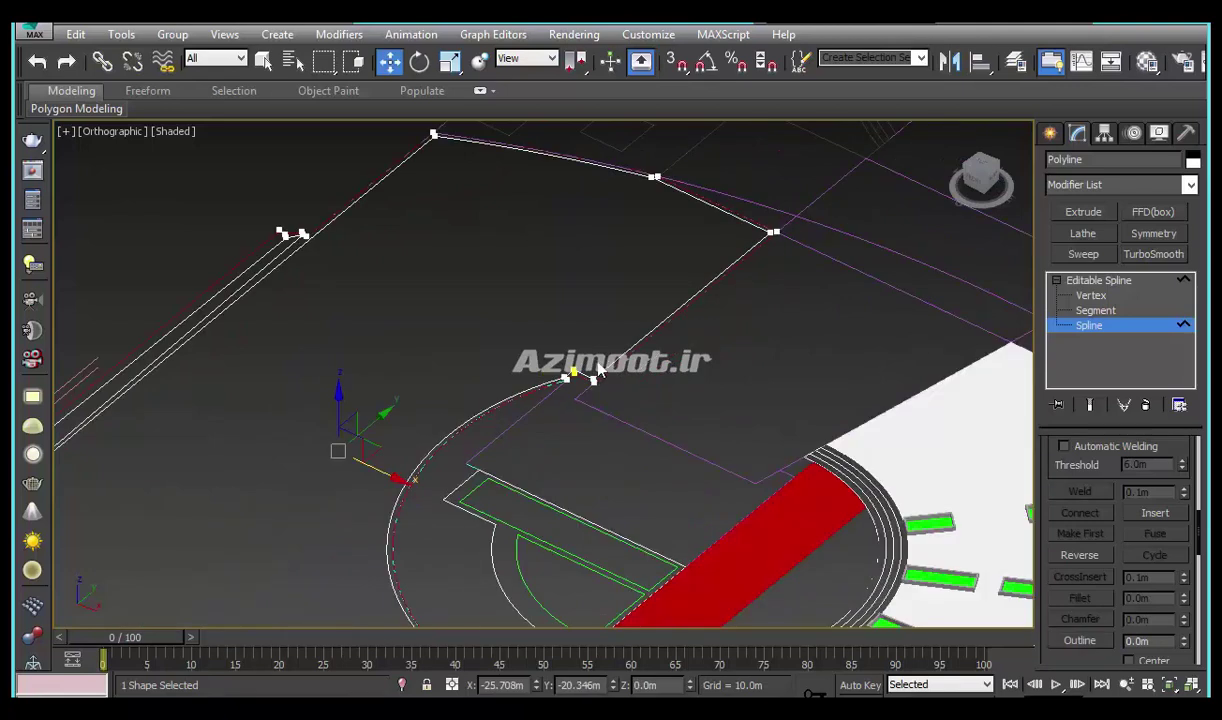
{"action": "key", "text": "ctrl+z"}
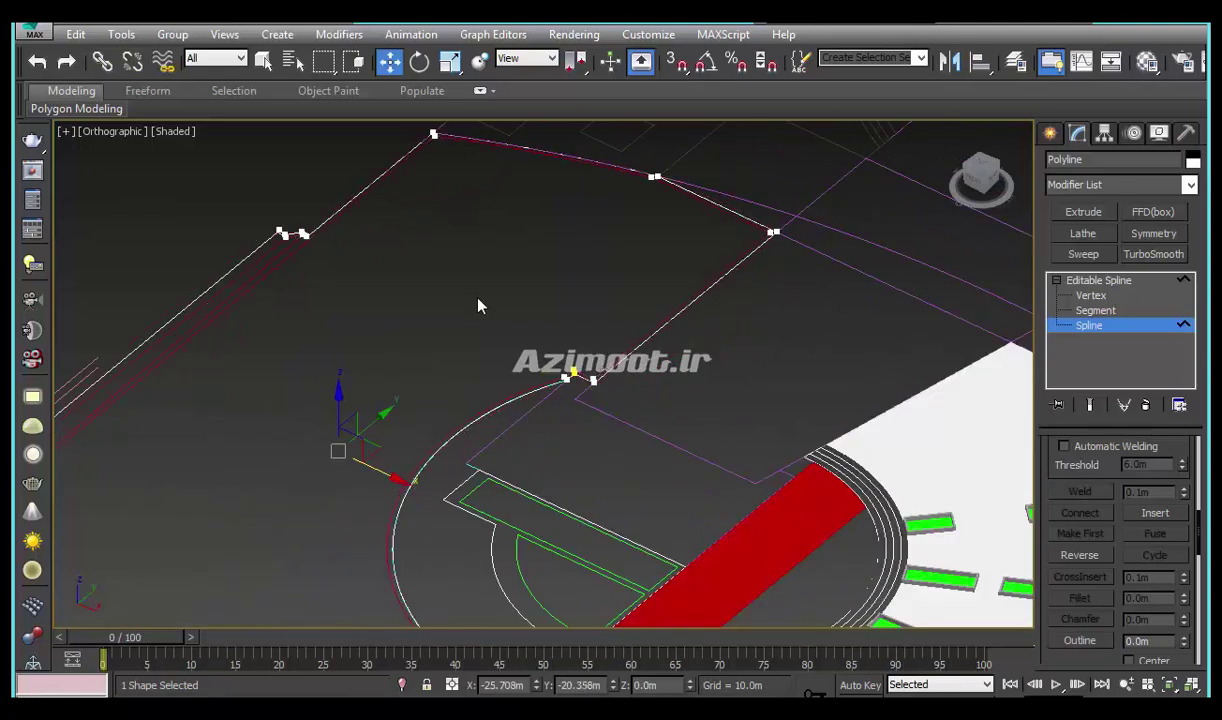
{"action": "scroll", "coordinate": [1065, 548], "scroll_direction": "down", "scroll_amount": 3}
{"action": "scroll", "coordinate": [1065, 548], "scroll_direction": "down", "scroll_amount": 3}
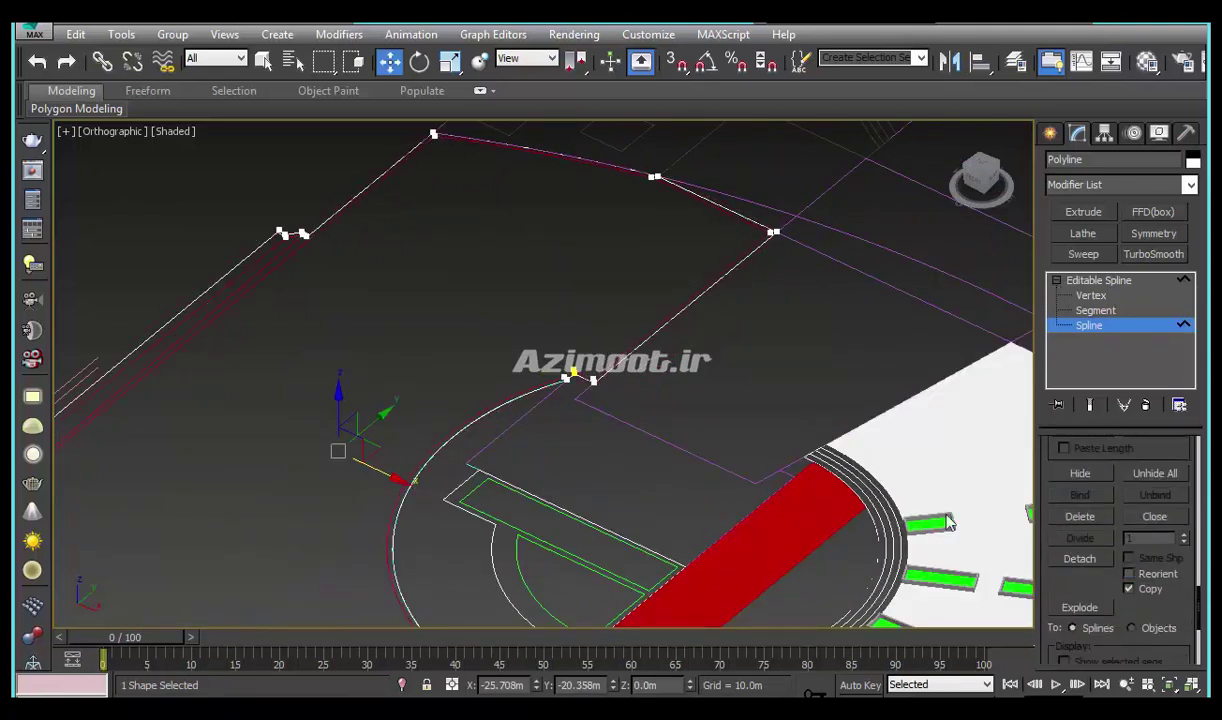
{"action": "left_click", "coordinate": [1079, 558]}
{"action": "left_click", "coordinate": [675, 376]}
Extrude the detached border shape by 0.2m
{"action": "left_click", "coordinate": [1083, 212]}
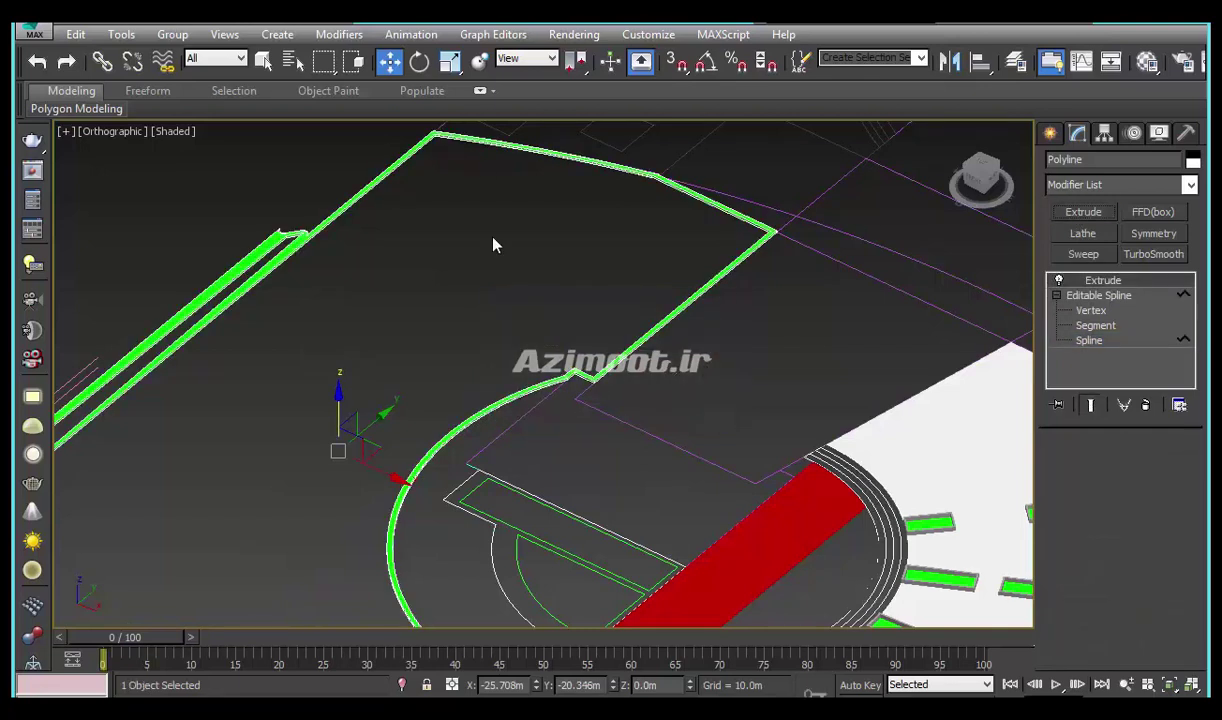
{"action": "scroll", "coordinate": [889, 512], "scroll_direction": "up", "scroll_amount": 1}
{"action": "scroll", "coordinate": [889, 512], "scroll_direction": "up", "scroll_amount": 1}
{"action": "type", "text": "0.2"}
{"action": "key", "text": "Return"}
{"action": "middle_click_drag", "start_coordinate": [642, 437], "coordinate": [790, 615]}
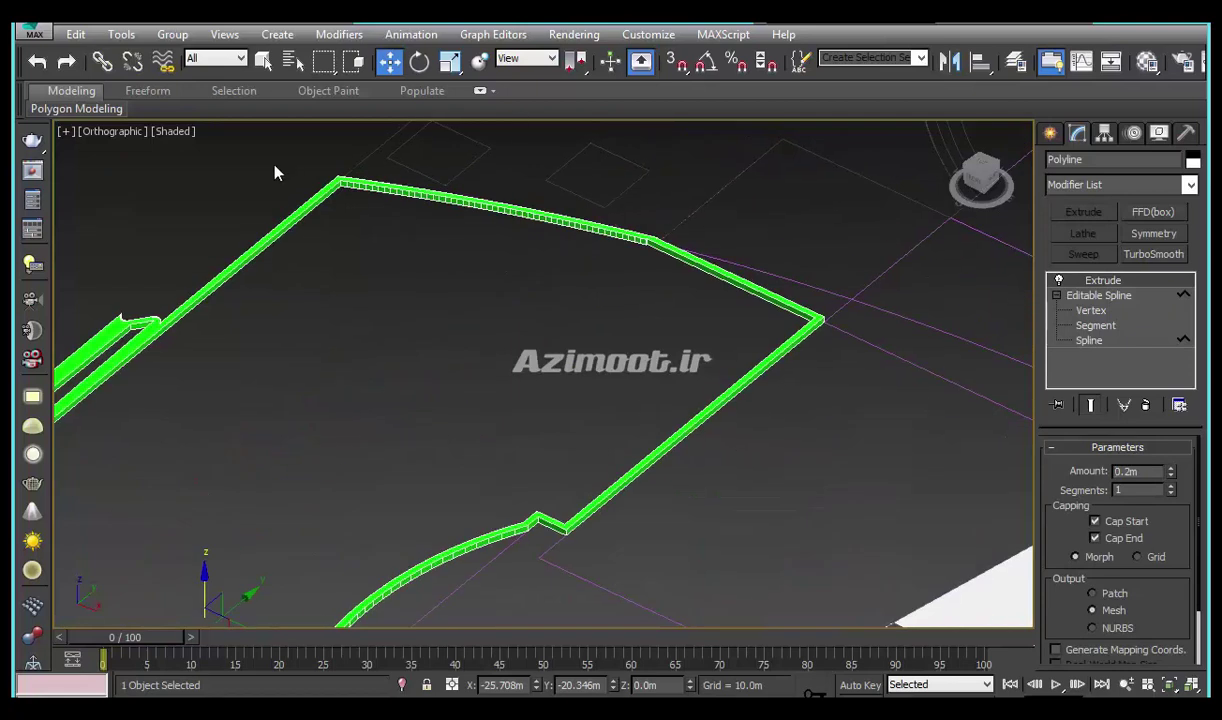
Limit selection to shapes and convert the extruded green shape to an Editable Poly
{"action": "left_click", "coordinate": [220, 65]}
{"action": "left_click", "coordinate": [212, 101]}
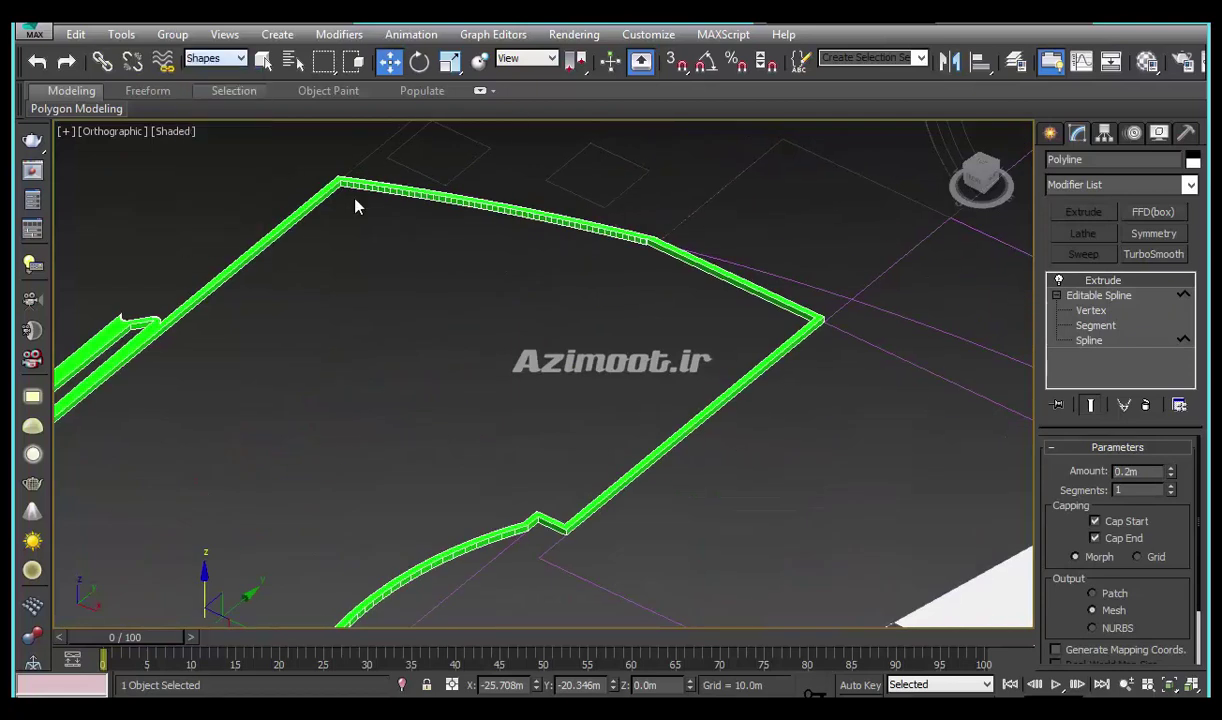
{"action": "right_click", "coordinate": [360, 192]}
{"action": "left_click", "coordinate": [570, 395]}
{"action": "middle_click_drag", "start_coordinate": [408, 306], "coordinate": [384, 359]}
Restore the All selection filter and colour the outer polyline gray
{"action": "left_click", "coordinate": [1050, 133]}
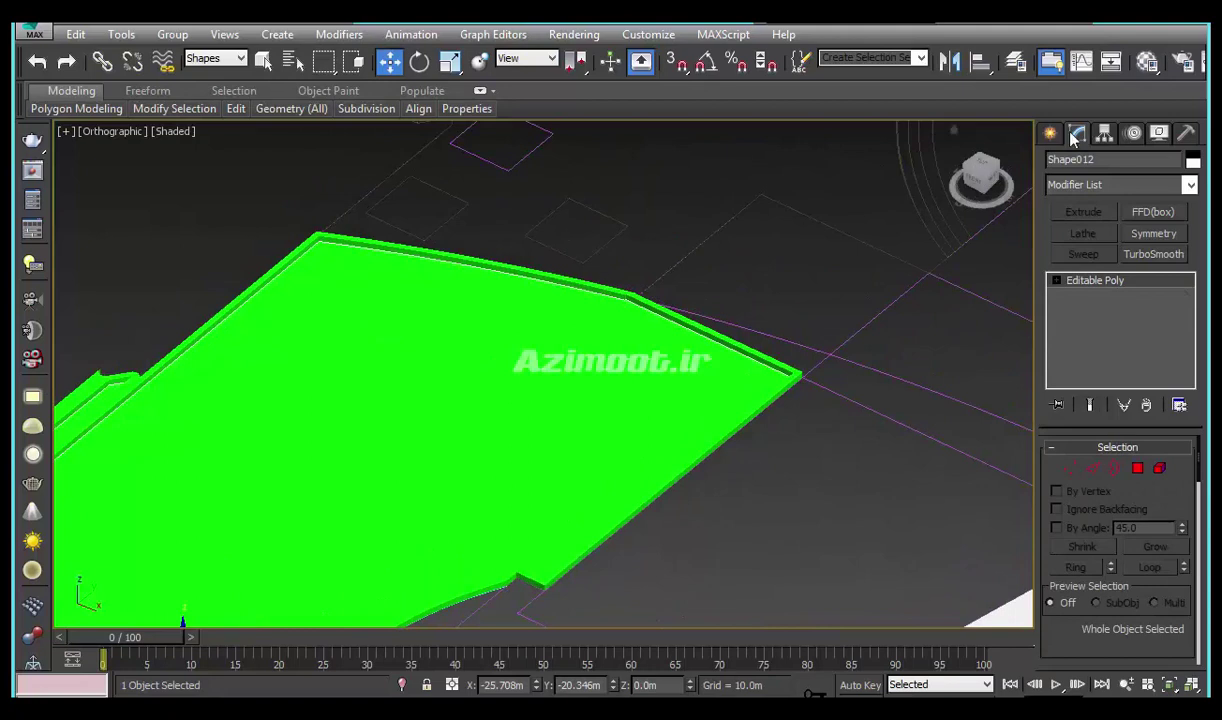
{"action": "left_click", "coordinate": [215, 58]}
{"action": "left_click", "coordinate": [210, 74]}
{"action": "left_click", "coordinate": [533, 296]}
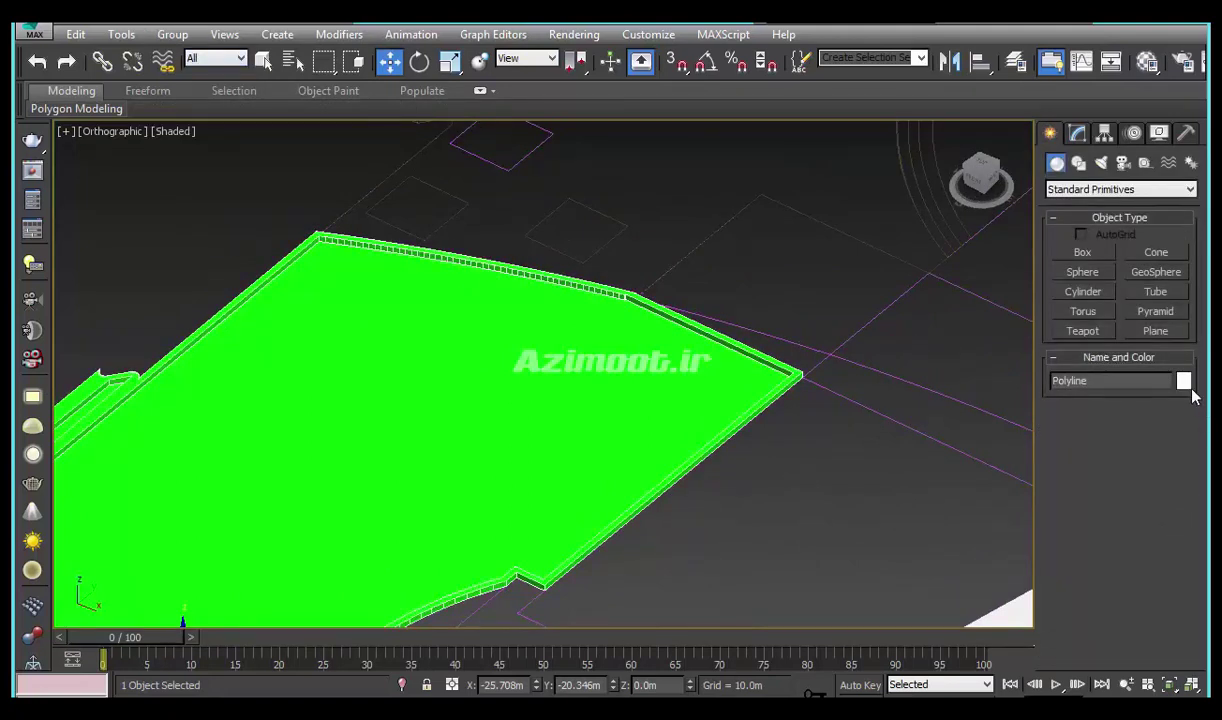
{"action": "left_click", "coordinate": [1184, 381]}
{"action": "left_click", "coordinate": [732, 410]}
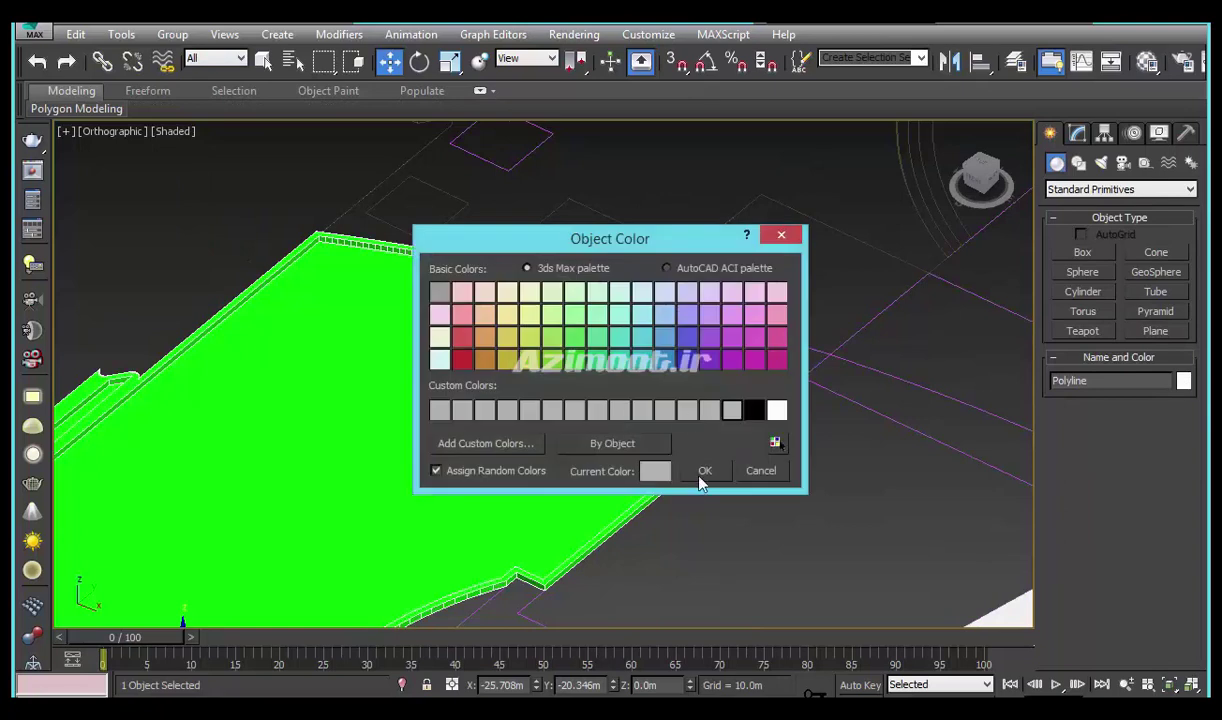
{"action": "left_click", "coordinate": [705, 470]}
Select the curved bed shape inside the plaza
{"action": "mouse_move", "coordinate": [709, 270]}
{"action": "middle_mouse_down"}
{"action": "mouse_move", "coordinate": [440, 353]}
{"action": "mouse_move", "coordinate": [400, 444]}
{"action": "middle_mouse_up"}
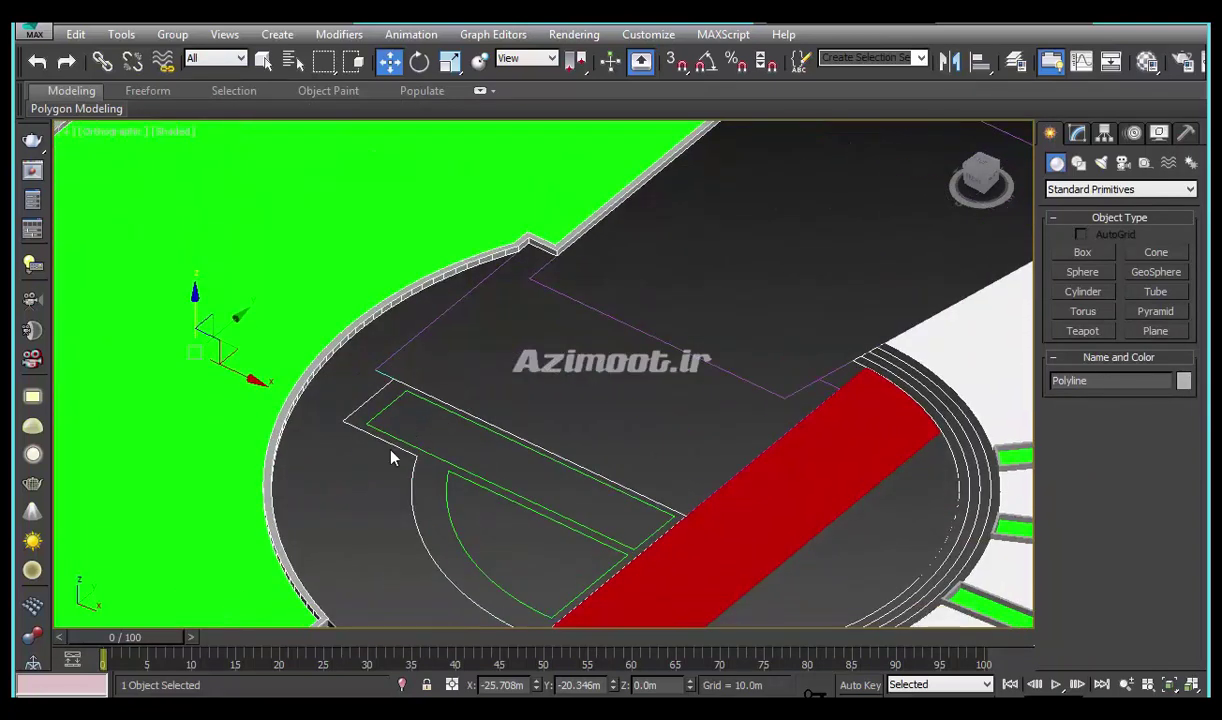
{"action": "left_click", "coordinate": [391, 452]}
{"action": "left_click", "coordinate": [386, 434]}
{"action": "mouse_move", "coordinate": [390, 490]}
{"action": "middle_mouse_down"}
{"action": "mouse_move", "coordinate": [428, 404]}
{"action": "mouse_move", "coordinate": [420, 423]}
{"action": "middle_mouse_up"}
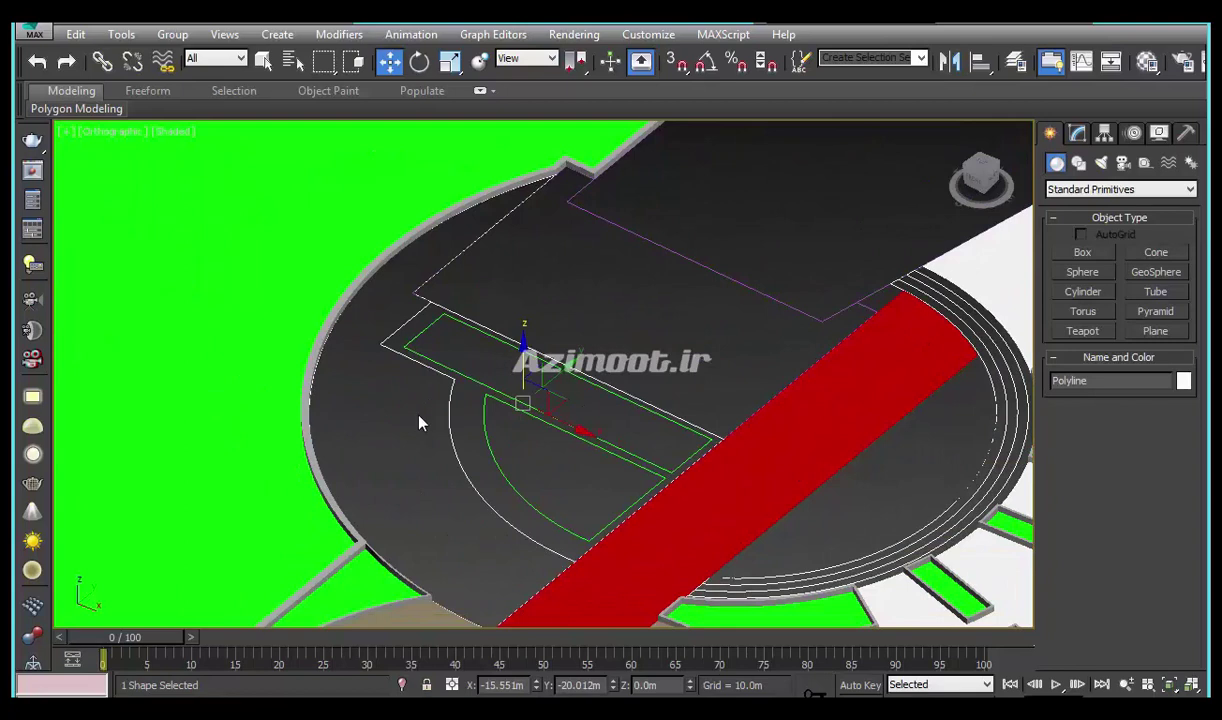
In Top view, select the curved bed spline at Spline sub-object level
{"action": "key", "text": "t"}
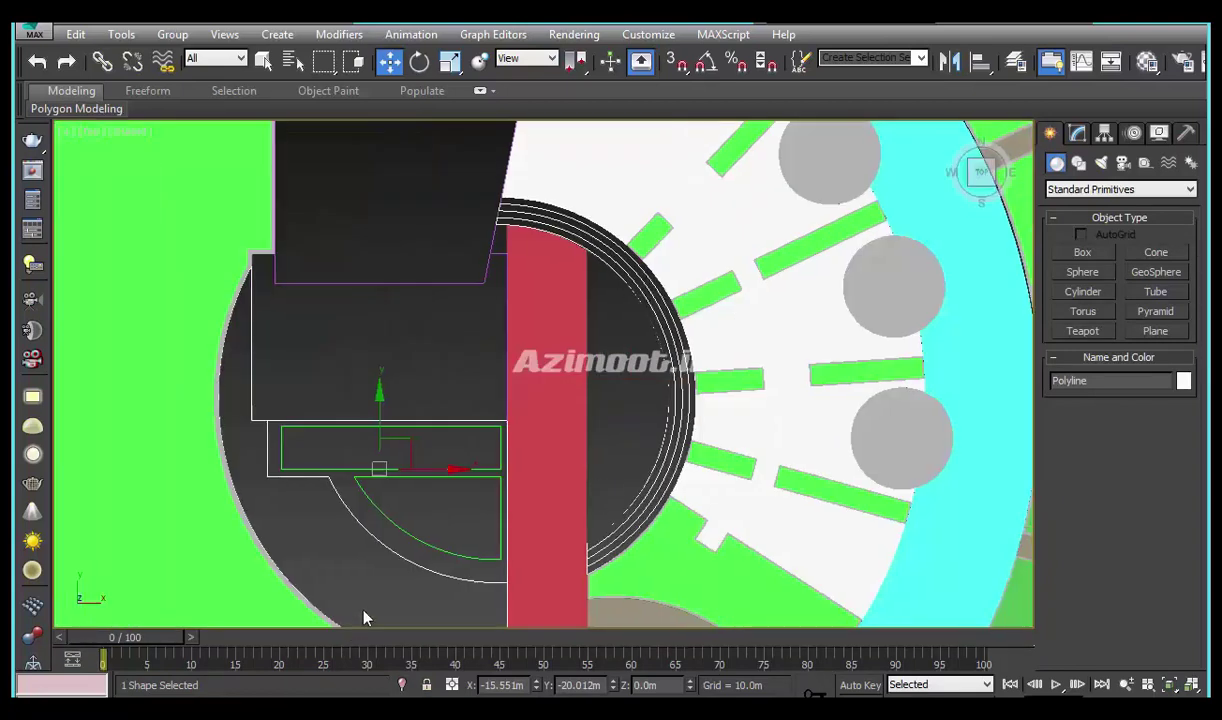
{"action": "mouse_move", "coordinate": [364, 618]}
{"action": "middle_mouse_down"}
{"action": "mouse_move", "coordinate": [379, 525]}
{"action": "mouse_move", "coordinate": [357, 500]}
{"action": "middle_mouse_up"}
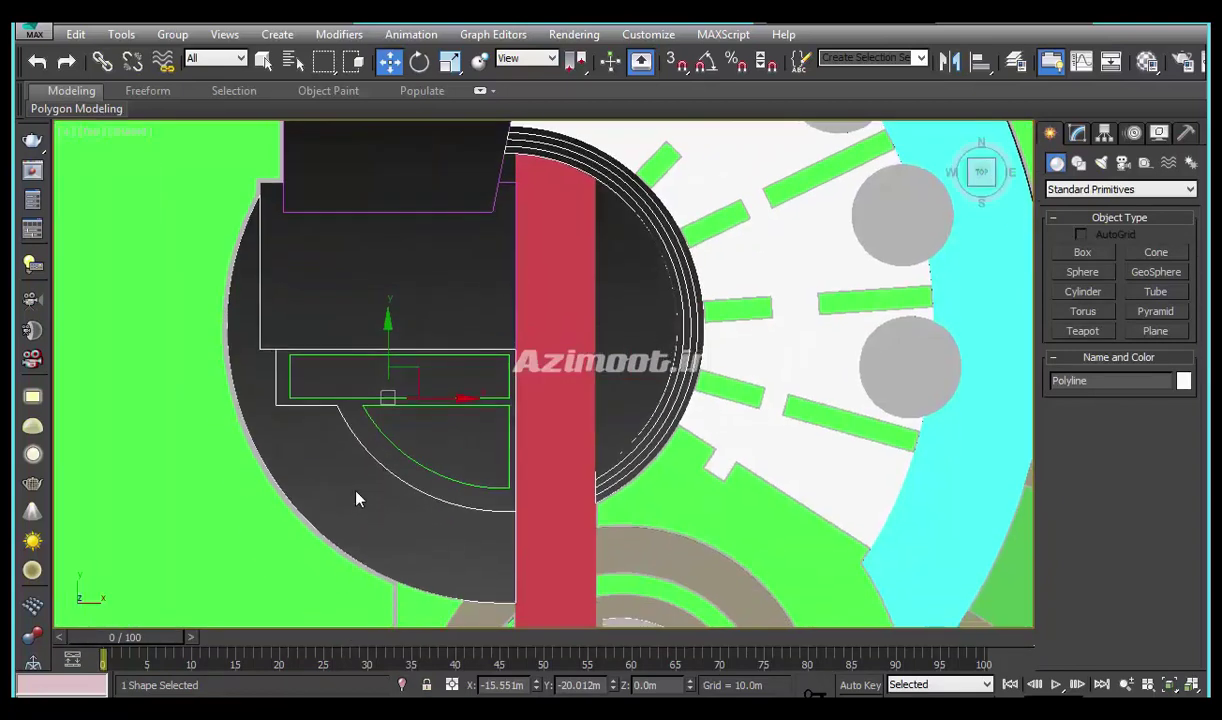
{"action": "left_click", "coordinate": [1078, 133]}
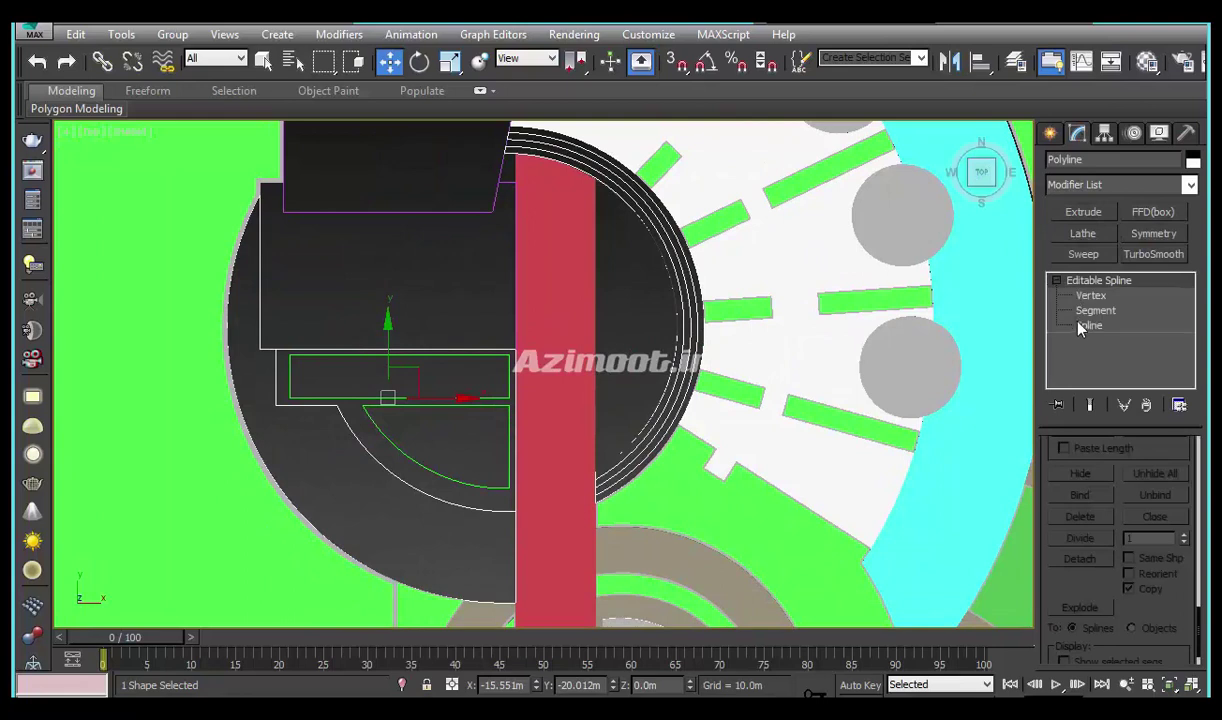
{"action": "left_click", "coordinate": [1082, 326]}
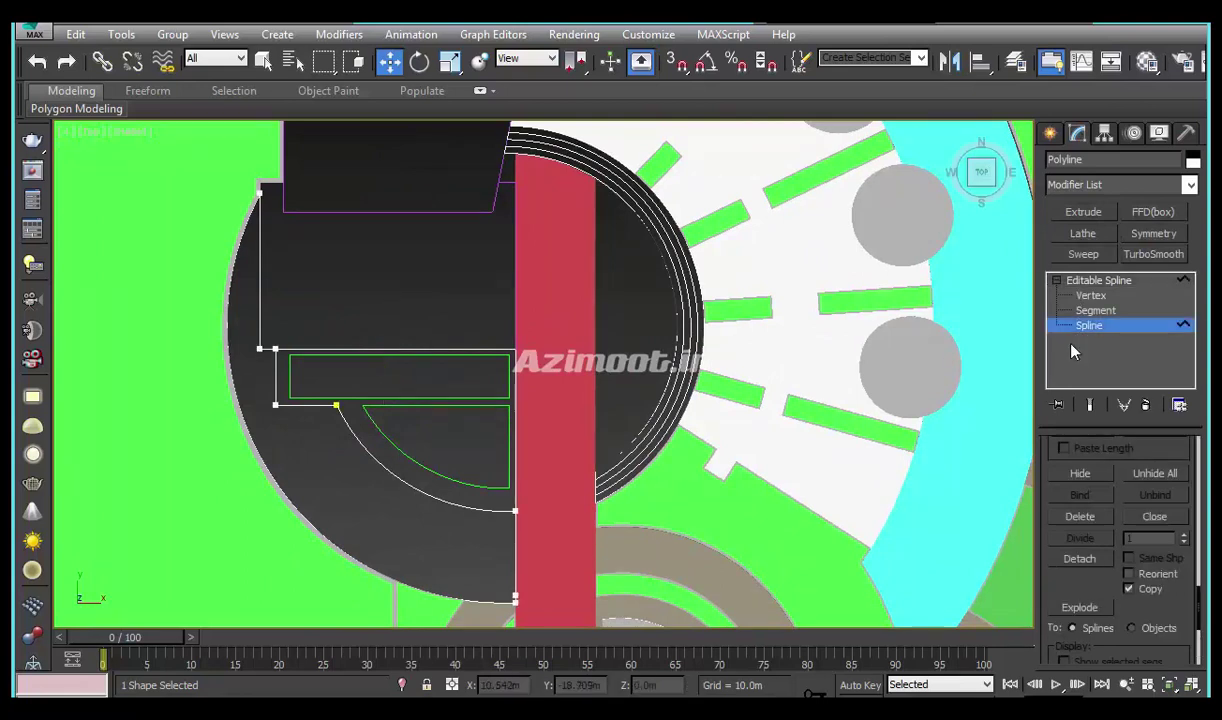
{"action": "left_click", "coordinate": [397, 498]}
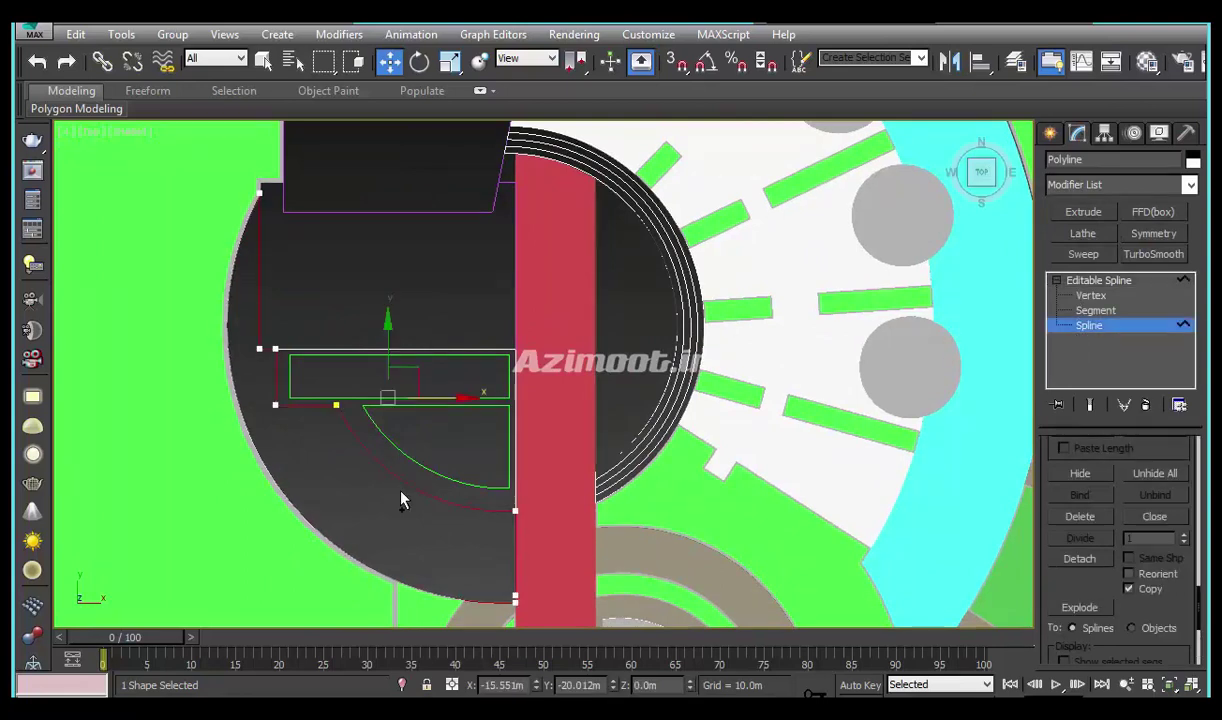
Outline the bed spline into an offset copy and isolate it with Alt+Q
{"action": "middle_click_drag", "start_coordinate": [504, 505], "coordinate": [518, 485]}
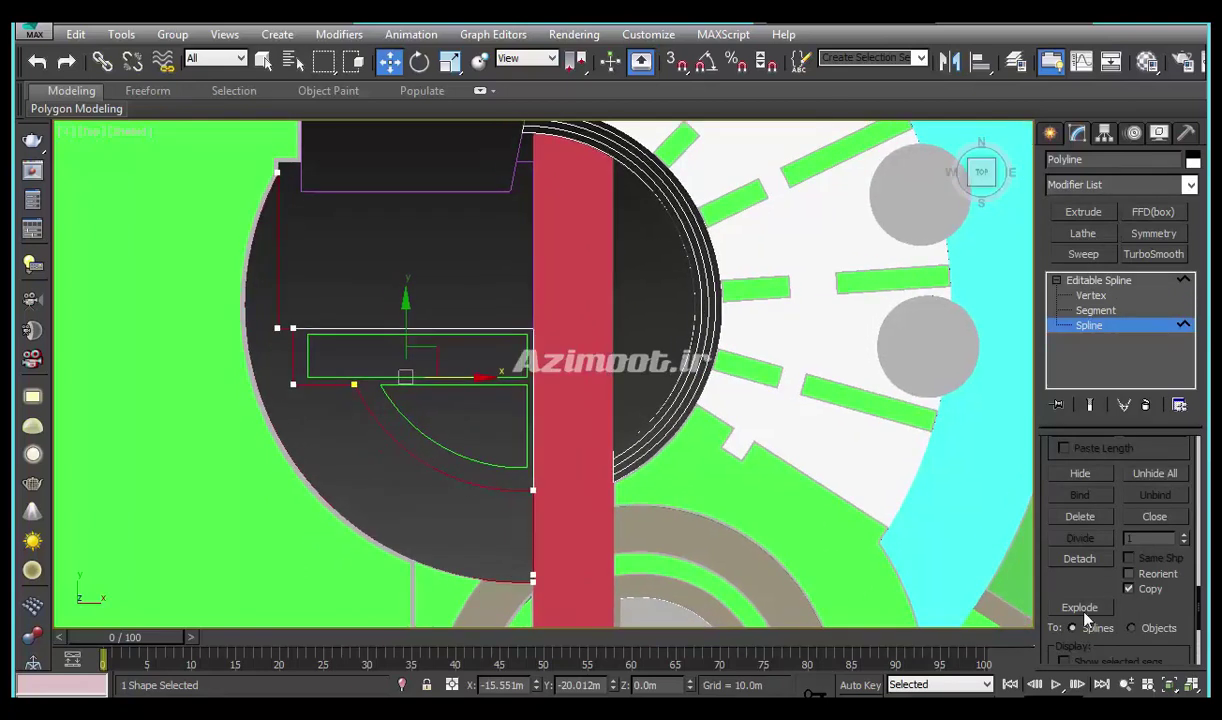
{"action": "scroll", "coordinate": [1080, 600], "scroll_direction": "down", "scroll_amount": 2}
{"action": "scroll", "coordinate": [1045, 470], "scroll_direction": "up", "scroll_amount": 1}
{"action": "left_click", "coordinate": [1079, 485]}
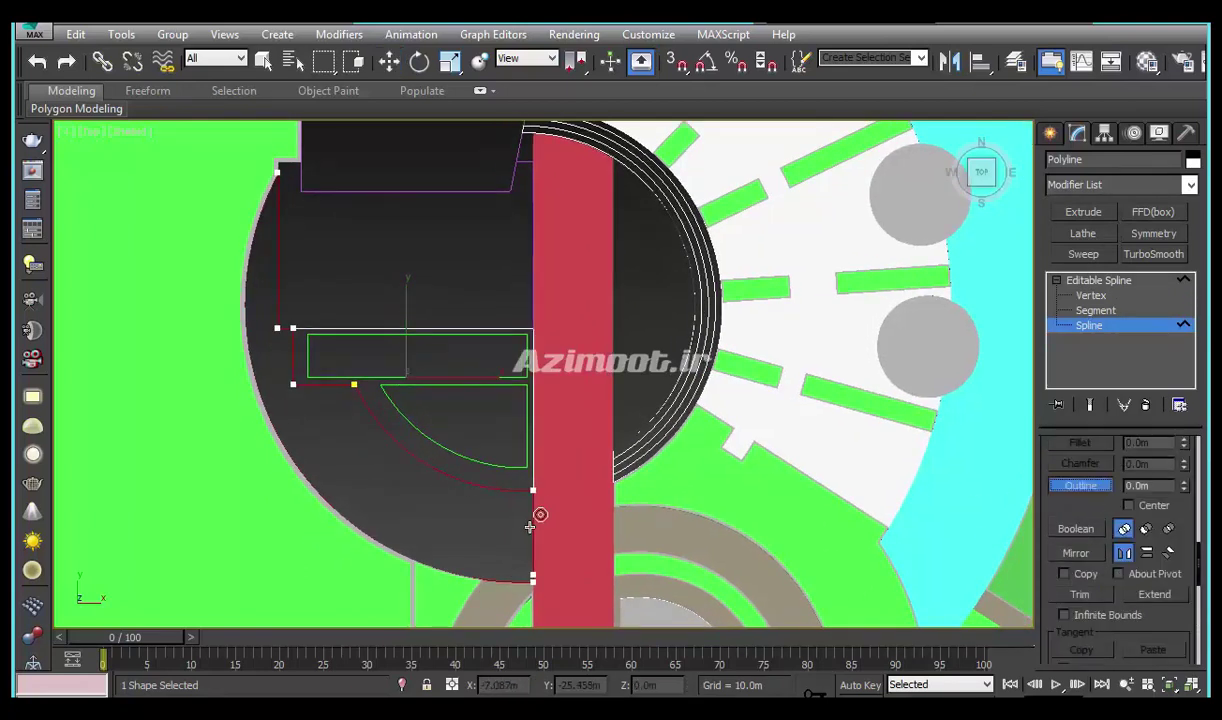
{"action": "left_click_drag", "start_coordinate": [498, 490], "coordinate": [505, 487]}
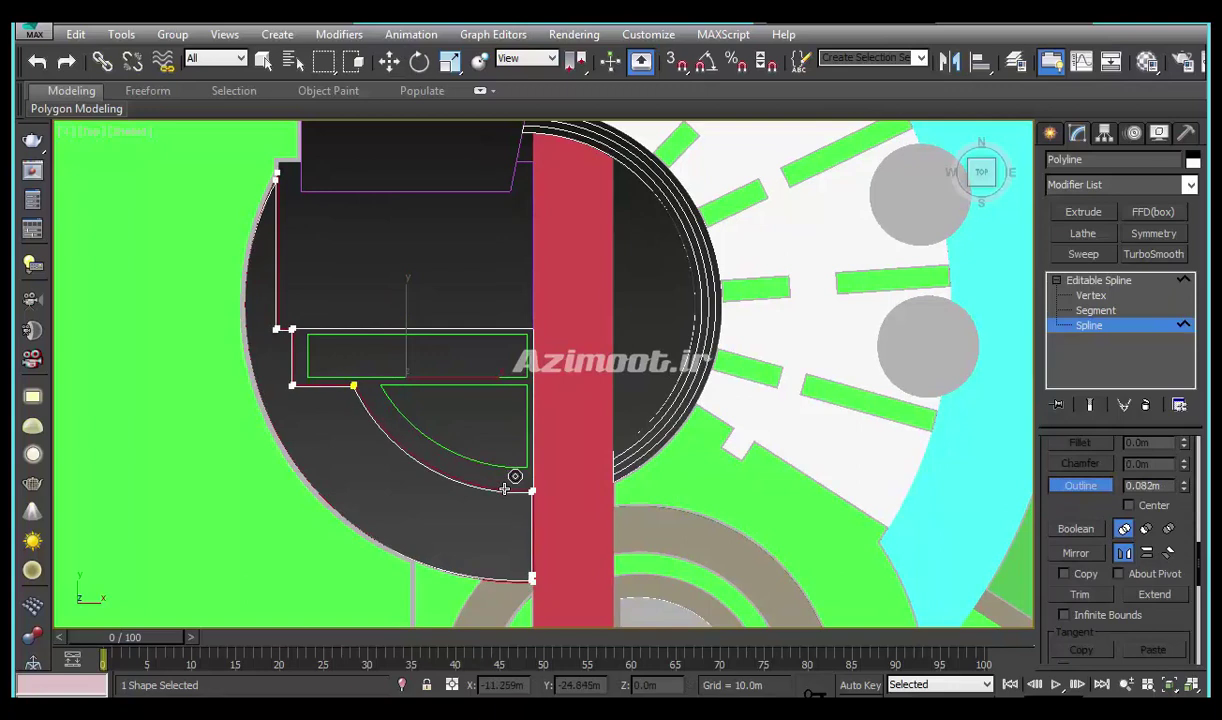
{"action": "right_click", "coordinate": [491, 511]}
{"action": "key", "text": "alt+q"}
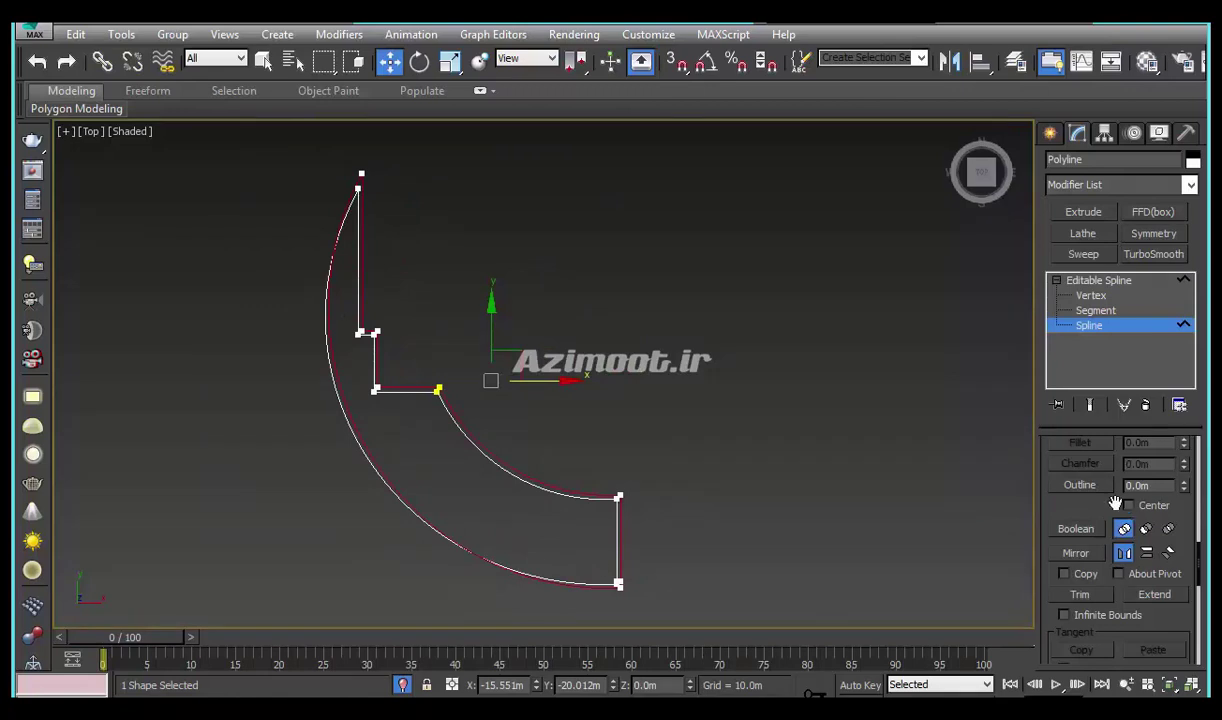
Refine the outline with a new vertex and adjust the outer arc vertex's tangent
{"action": "scroll", "coordinate": [1118, 600], "scroll_direction": "up", "scroll_amount": 2}
{"action": "scroll", "coordinate": [1120, 518], "scroll_direction": "up", "scroll_amount": 2}
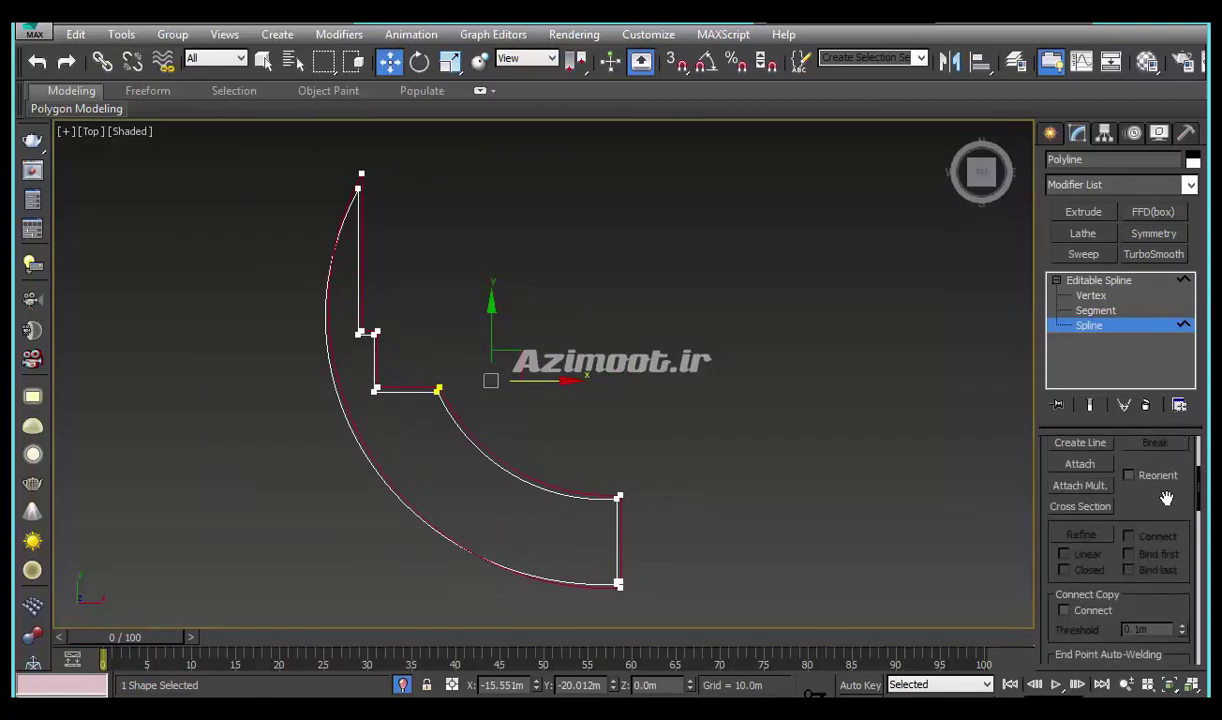
{"action": "scroll", "coordinate": [1166, 497], "scroll_direction": "up", "scroll_amount": 3}
{"action": "left_click_drag", "start_coordinate": [1142, 638], "coordinate": [1139, 593]}
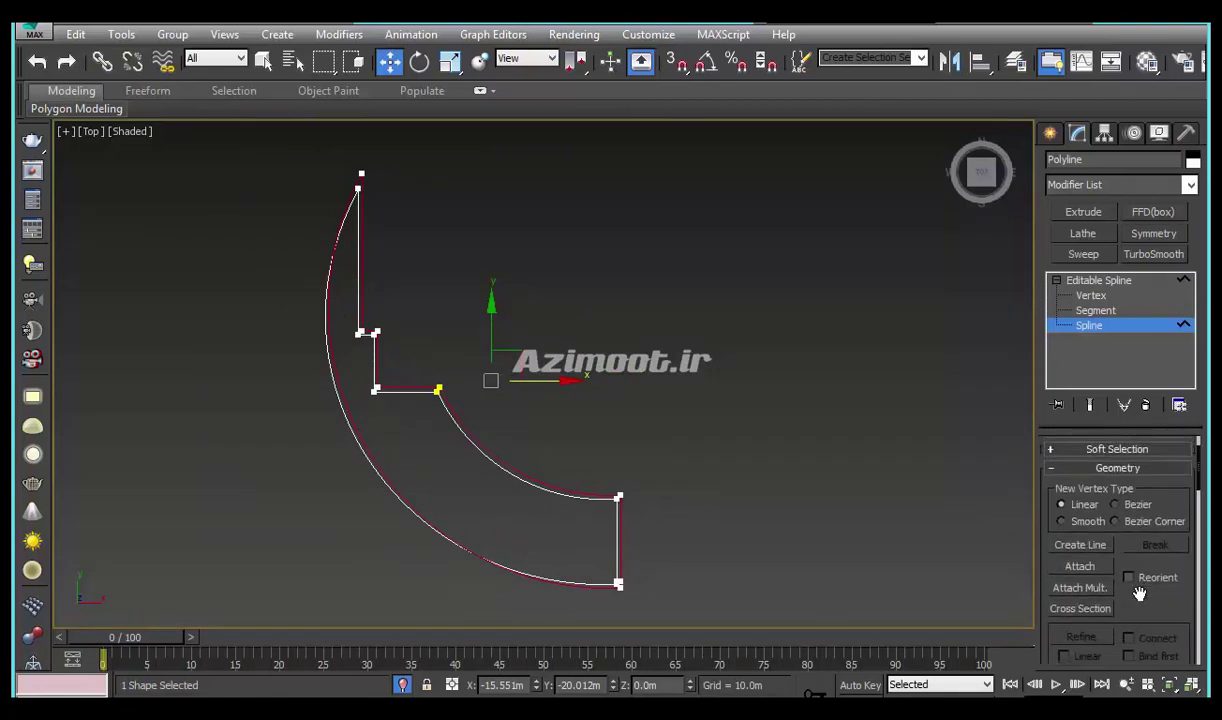
{"action": "left_click", "coordinate": [1088, 296]}
{"action": "left_click", "coordinate": [1080, 638]}
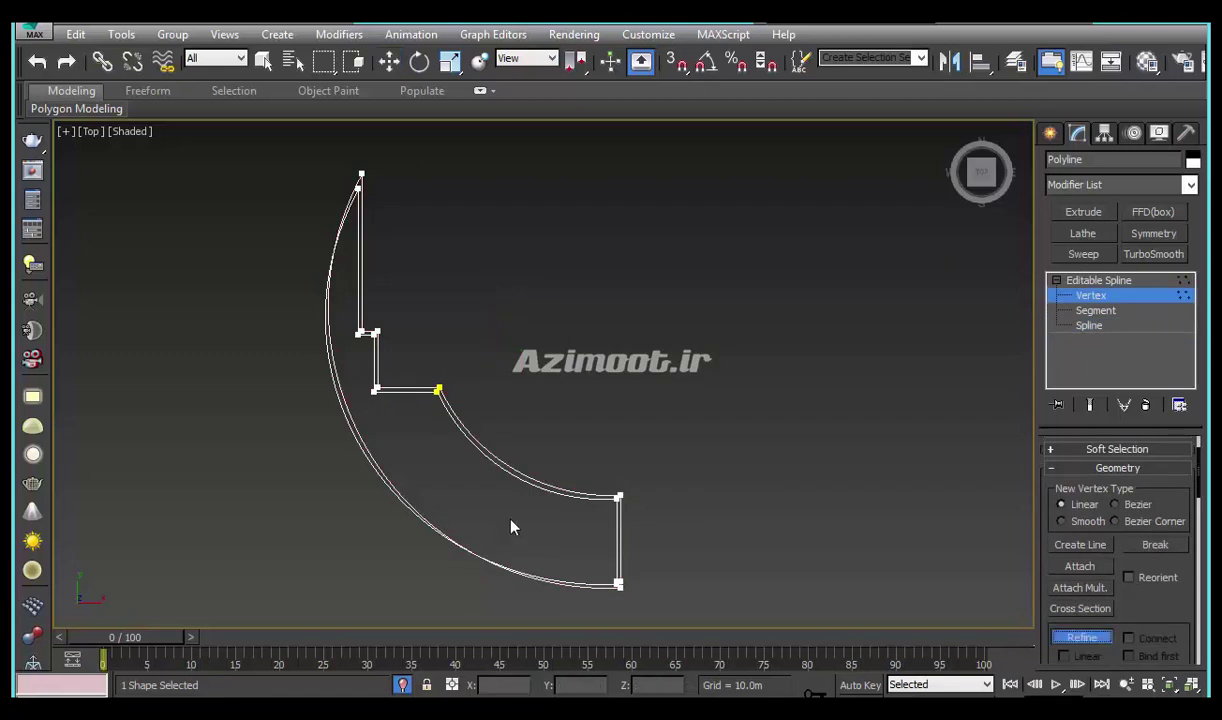
{"action": "middle_click_drag", "start_coordinate": [403, 476], "coordinate": [423, 499]}
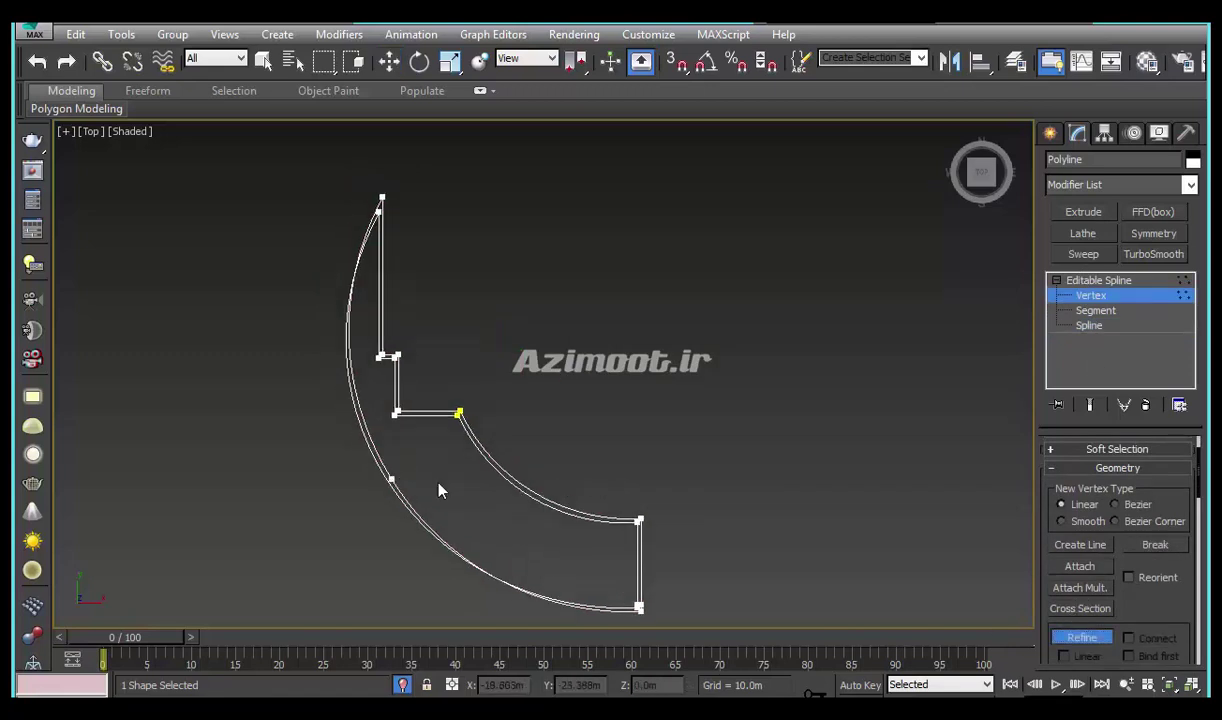
{"action": "key", "text": "w"}
{"action": "left_click", "coordinate": [391, 479]}
{"action": "scroll", "coordinate": [391, 479], "scroll_direction": "up", "scroll_amount": 2}
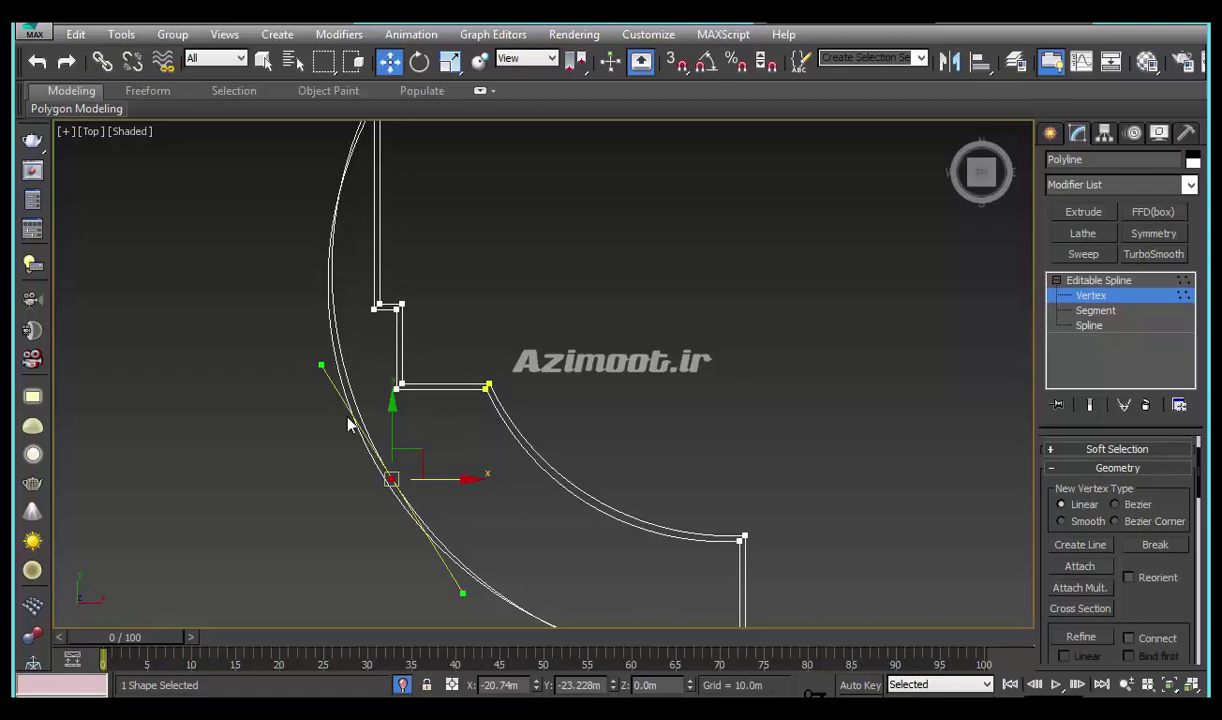
{"action": "left_click_drag", "start_coordinate": [323, 366], "coordinate": [320, 373]}
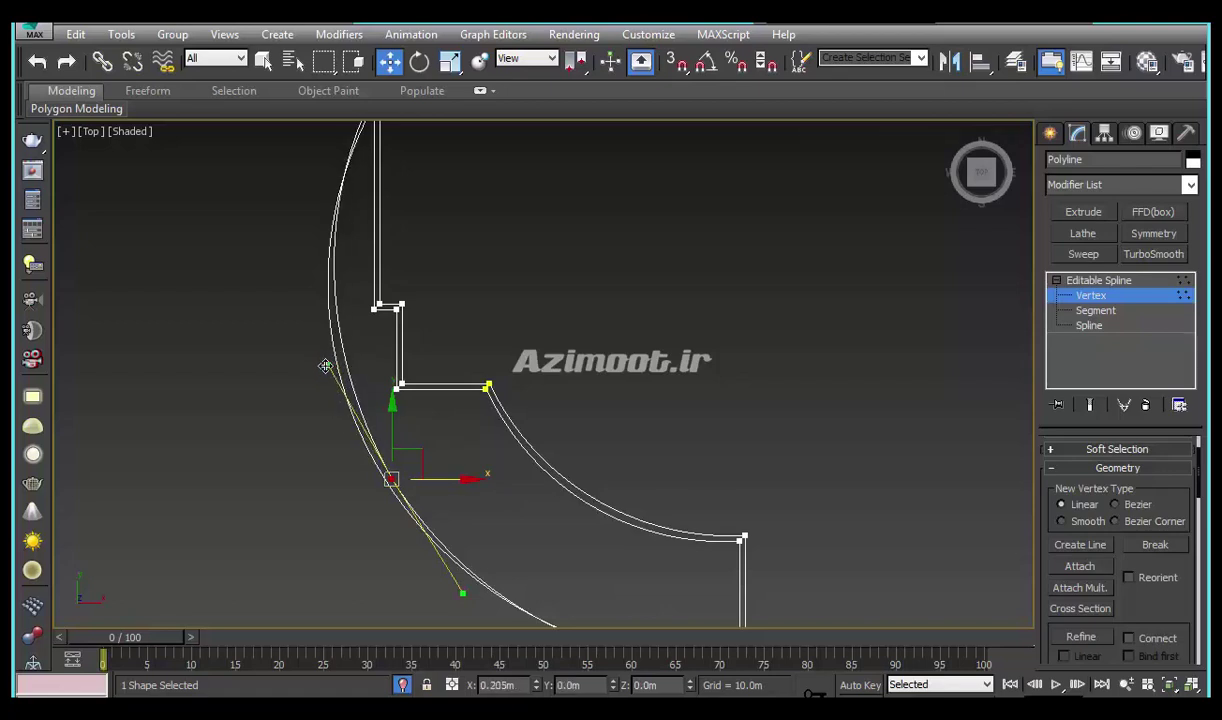
Reshape the curve at the top corner vertex and along the outer arc
{"action": "middle_click_drag", "start_coordinate": [367, 125], "coordinate": [369, 259]}
{"action": "left_click", "coordinate": [369, 229]}
{"action": "left_click_drag", "start_coordinate": [233, 501], "coordinate": [252, 502]}
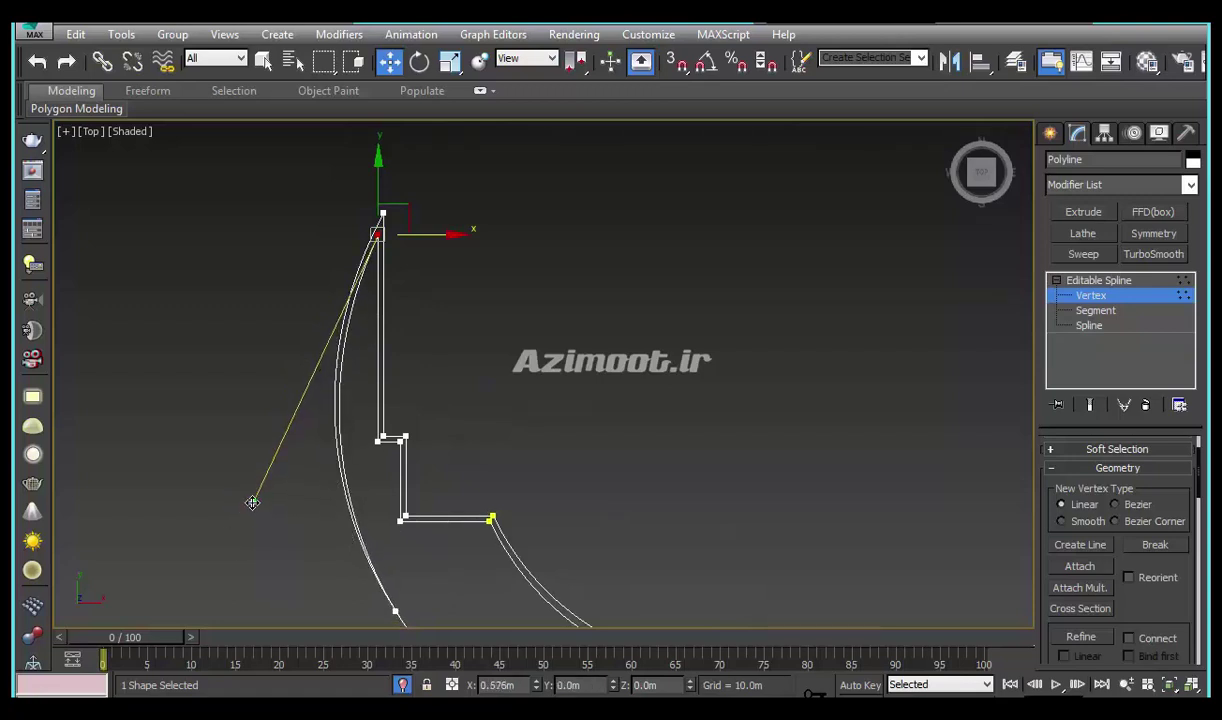
{"action": "left_click_drag", "start_coordinate": [252, 502], "coordinate": [267, 501]}
{"action": "middle_click_drag", "start_coordinate": [296, 513], "coordinate": [217, 344]}
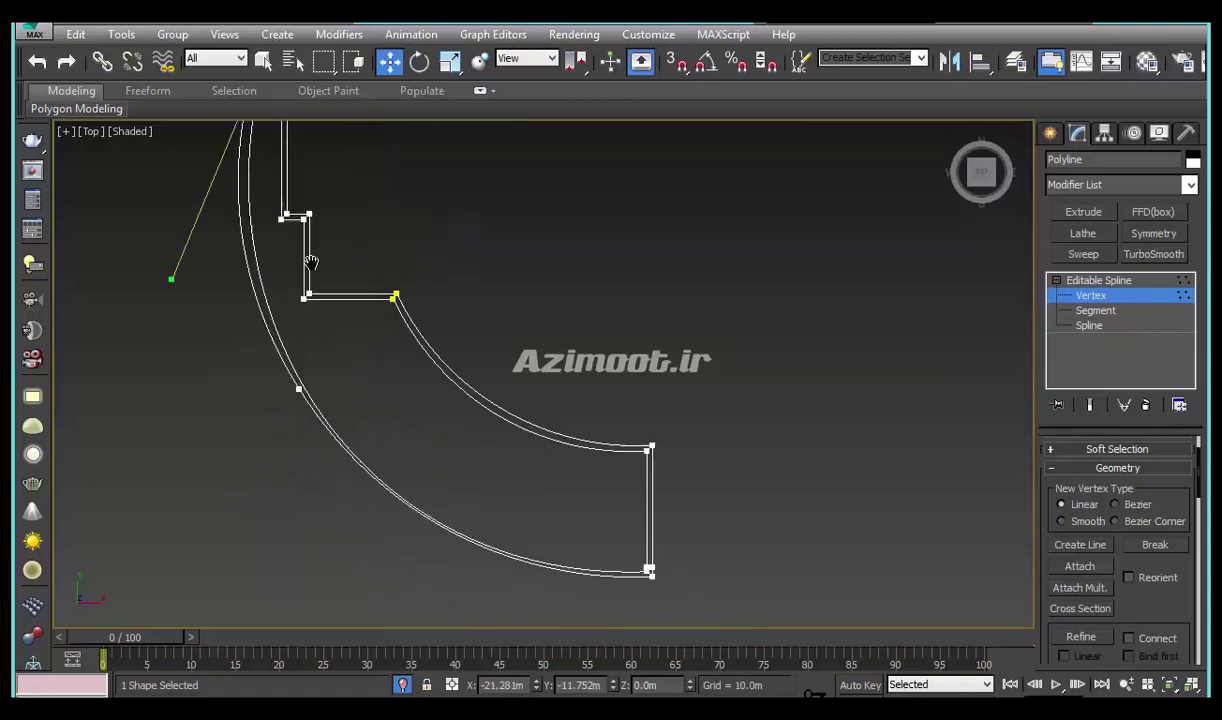
{"action": "left_click", "coordinate": [316, 437]}
{"action": "middle_click_drag", "start_coordinate": [316, 437], "coordinate": [342, 497]}
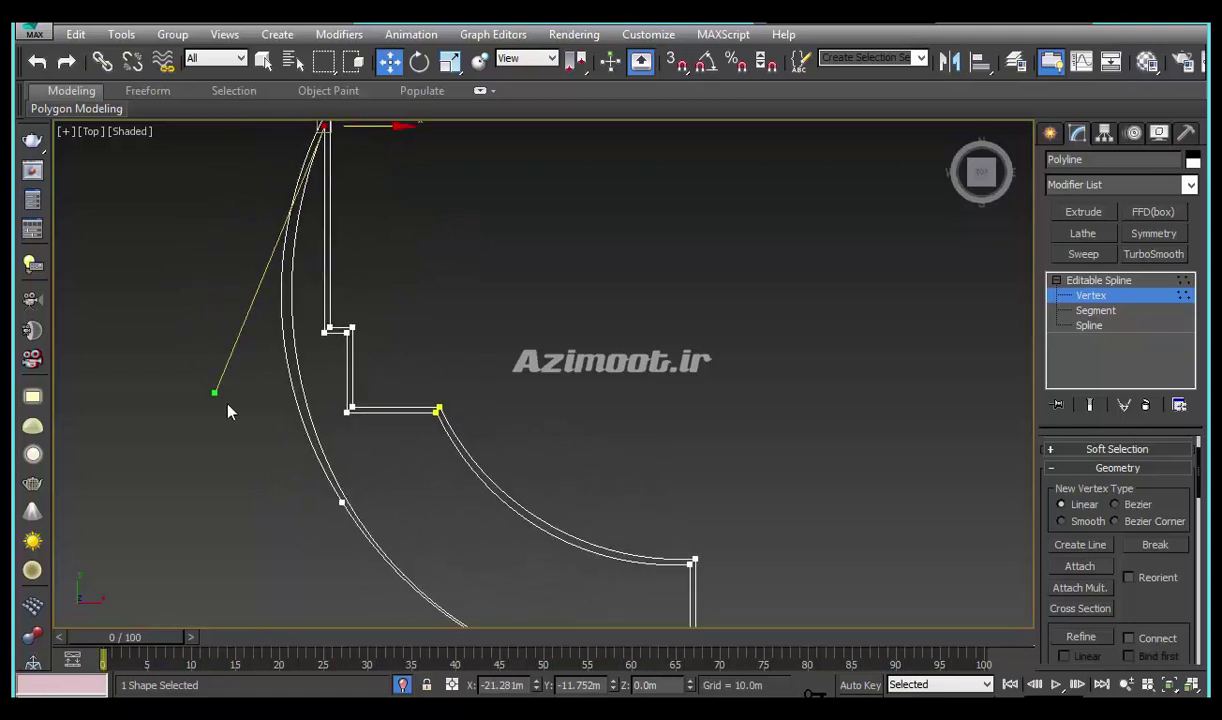
{"action": "left_click_drag", "start_coordinate": [206, 393], "coordinate": [206, 392]}
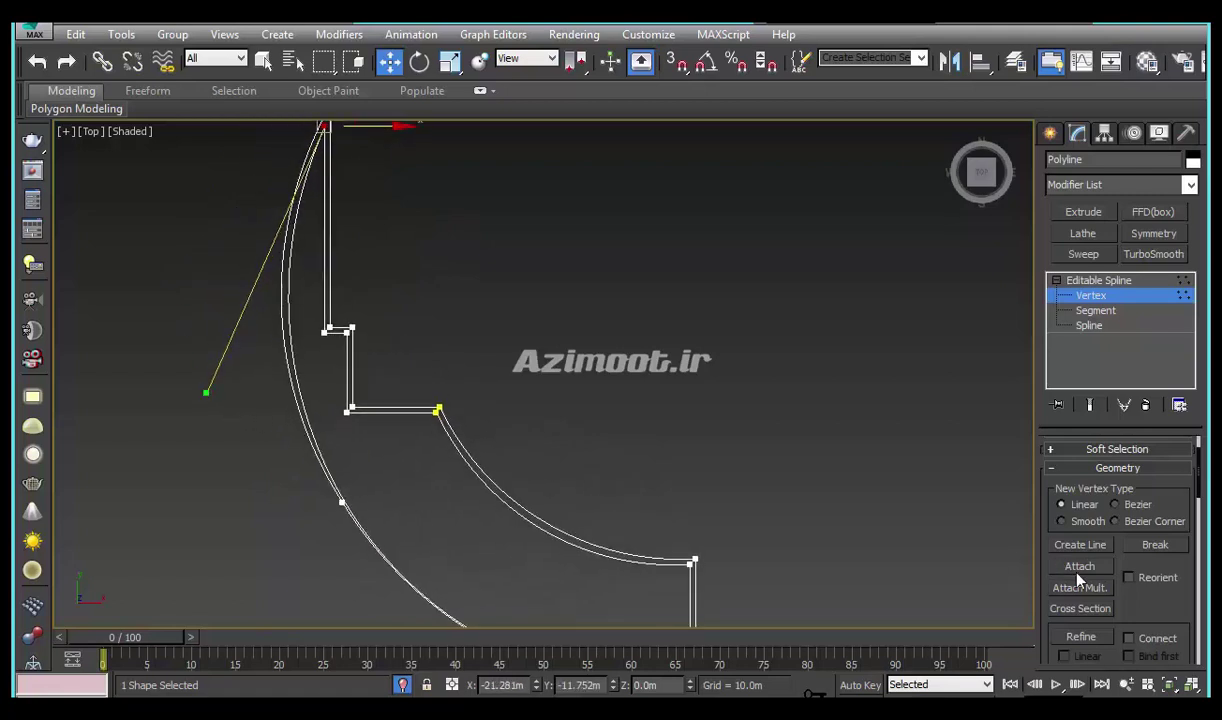
Refine additional vertices on the outer arc and adjust the new vertex's tangent
{"action": "left_click", "coordinate": [1070, 640]}
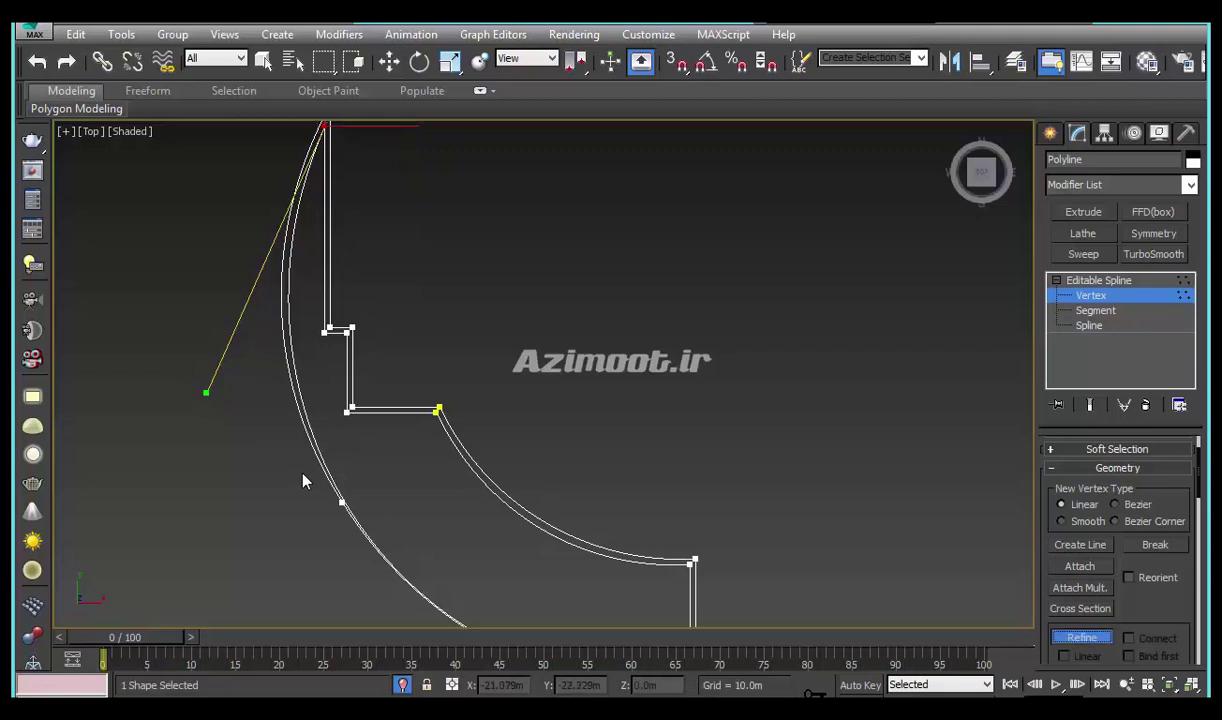
{"action": "right_click", "coordinate": [366, 505]}
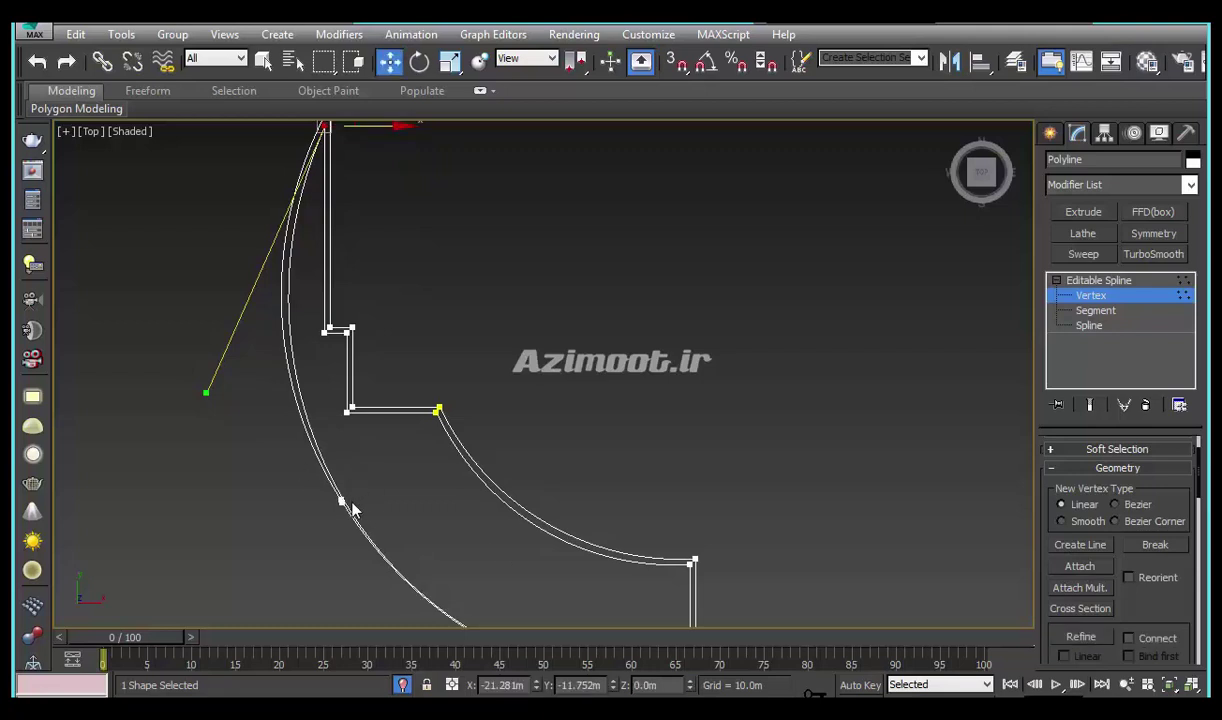
{"action": "scroll", "coordinate": [344, 502], "scroll_direction": "up", "scroll_amount": 2}
{"action": "scroll", "coordinate": [344, 502], "scroll_direction": "up", "scroll_amount": 5}
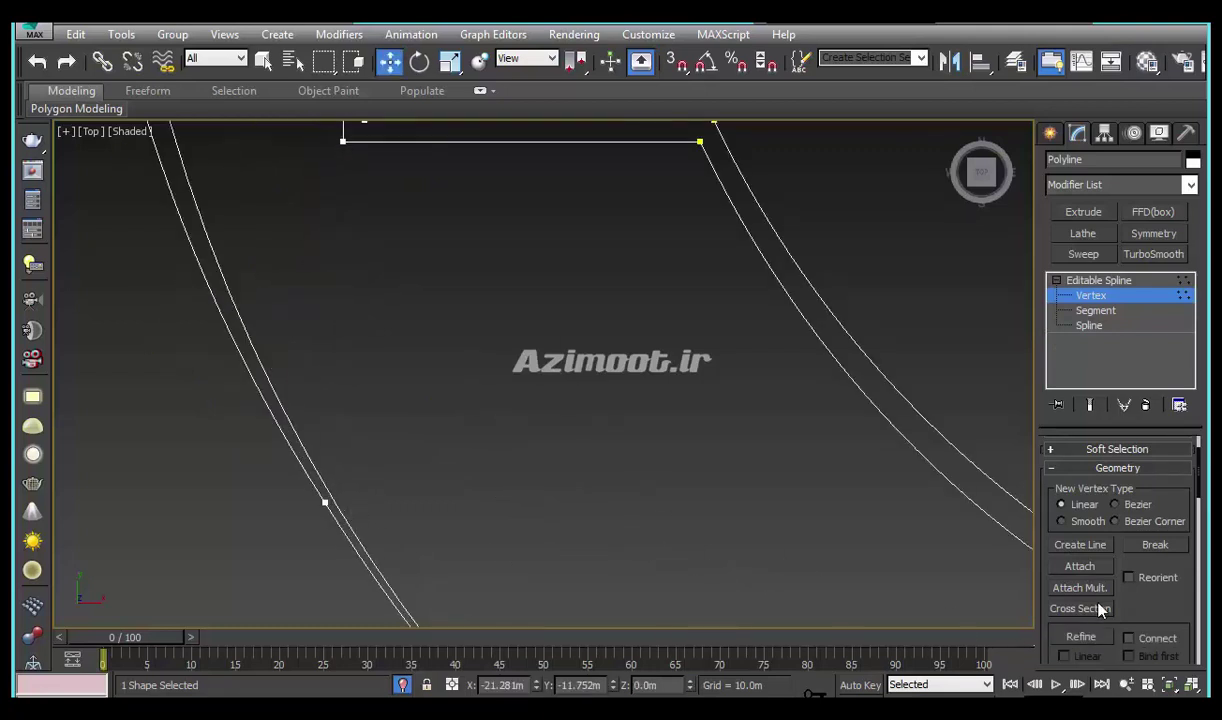
{"action": "left_click", "coordinate": [1080, 637]}
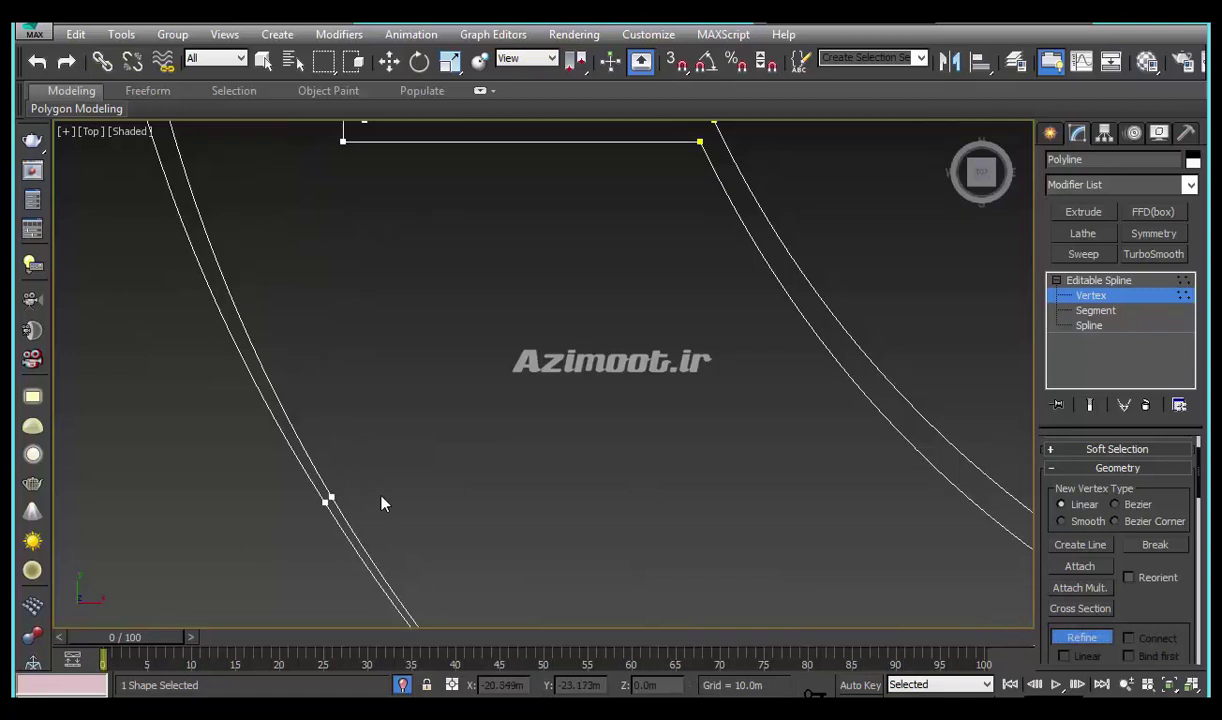
{"action": "right_click", "coordinate": [313, 505]}
{"action": "left_click", "coordinate": [329, 498]}
{"action": "scroll", "coordinate": [329, 498], "scroll_direction": "down", "scroll_amount": 4}
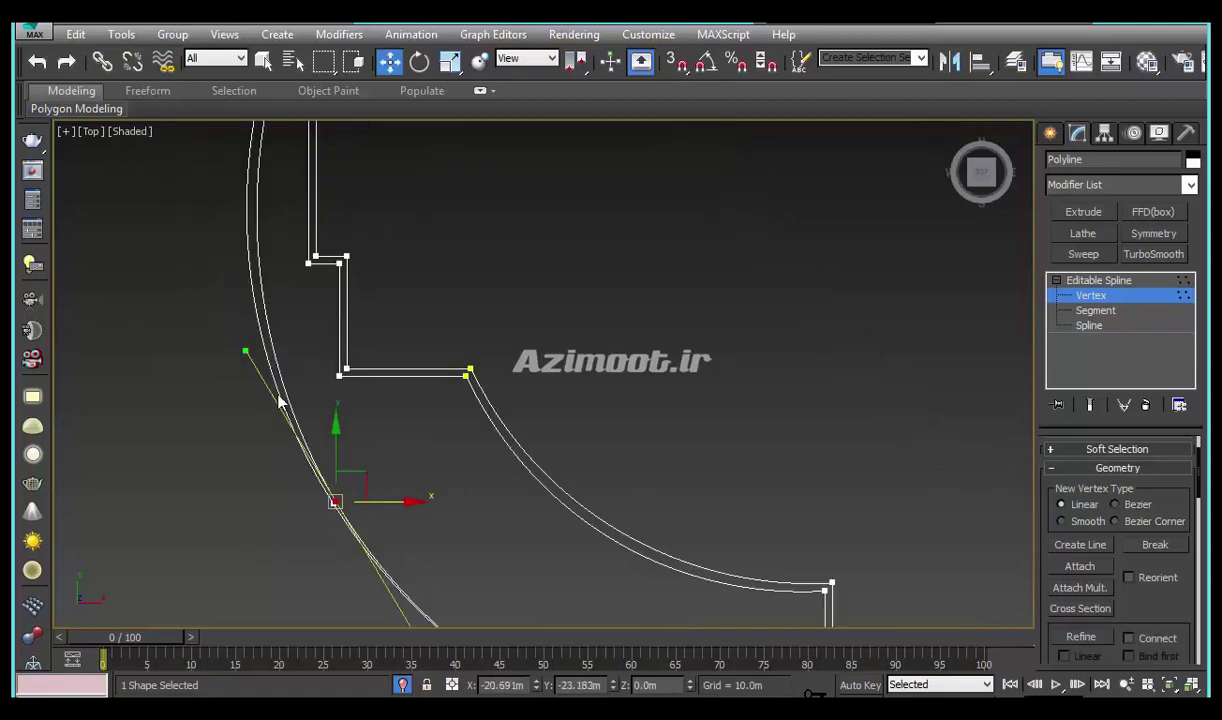
{"action": "left_click_drag", "start_coordinate": [240, 353], "coordinate": [249, 339]}
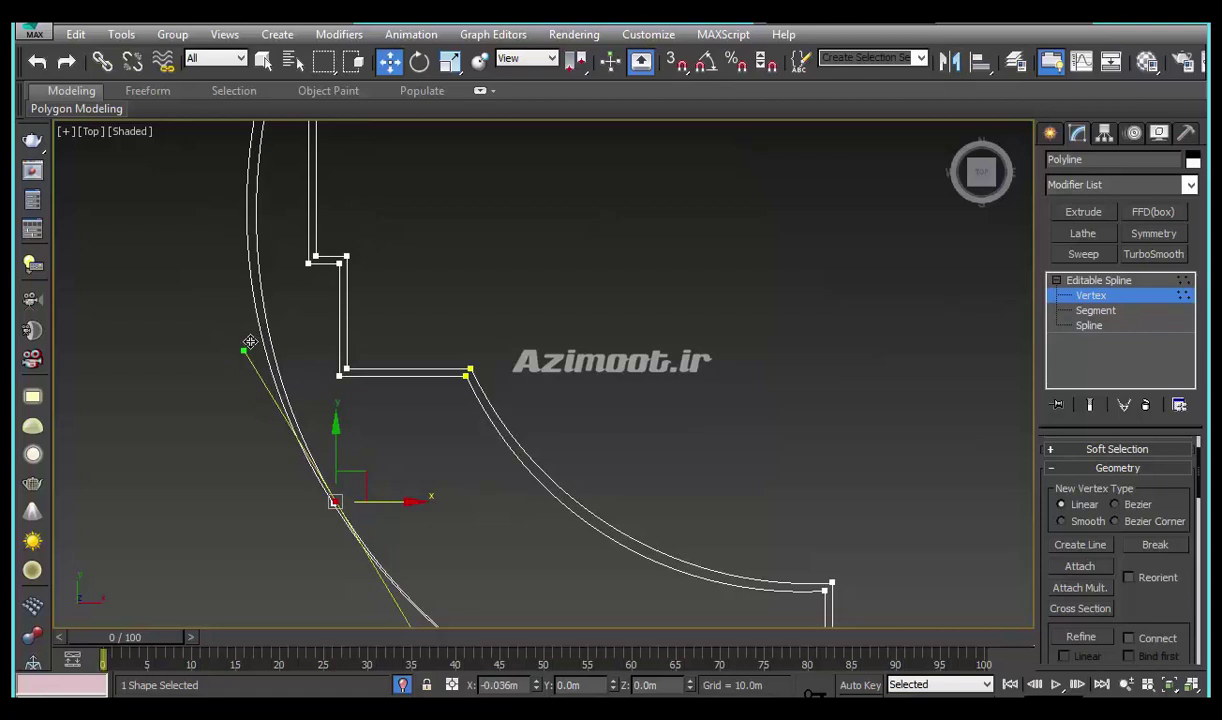
Smooth the outer arc through another vertex and at its end vertex
{"action": "middle_click_drag", "start_coordinate": [381, 439], "coordinate": [295, 281]}
{"action": "left_click", "coordinate": [277, 345]}
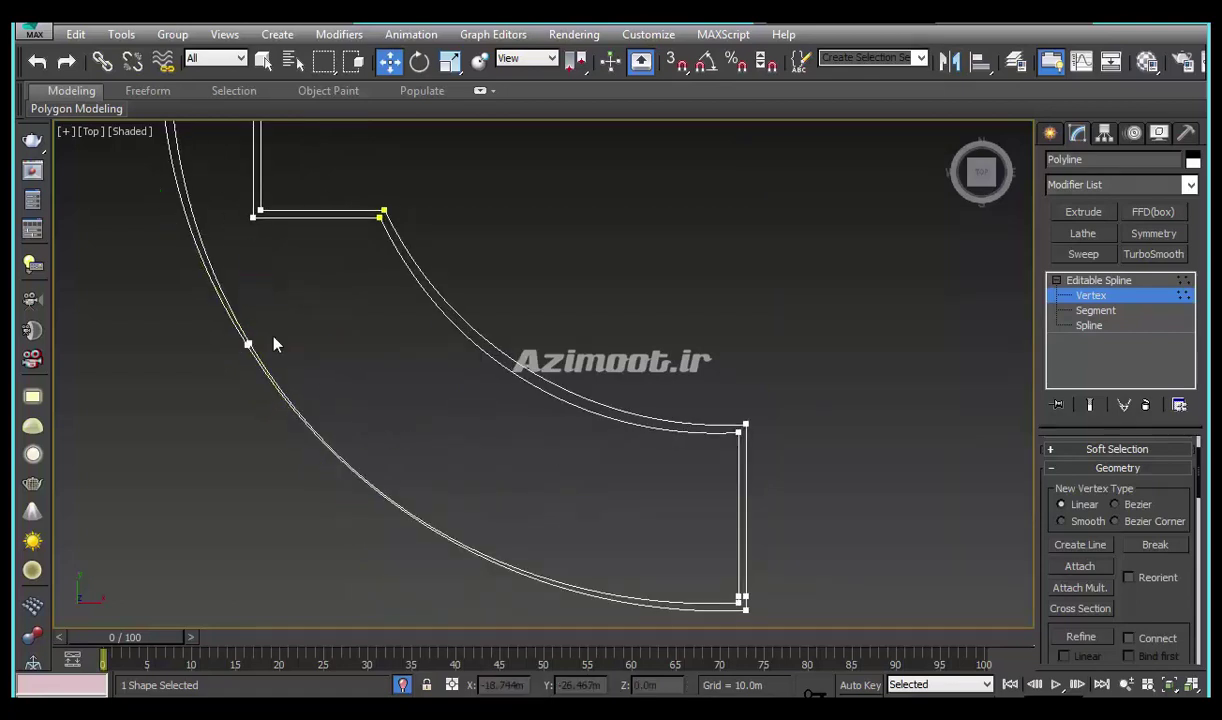
{"action": "left_click", "coordinate": [249, 344]}
{"action": "left_click_drag", "start_coordinate": [347, 505], "coordinate": [358, 502]}
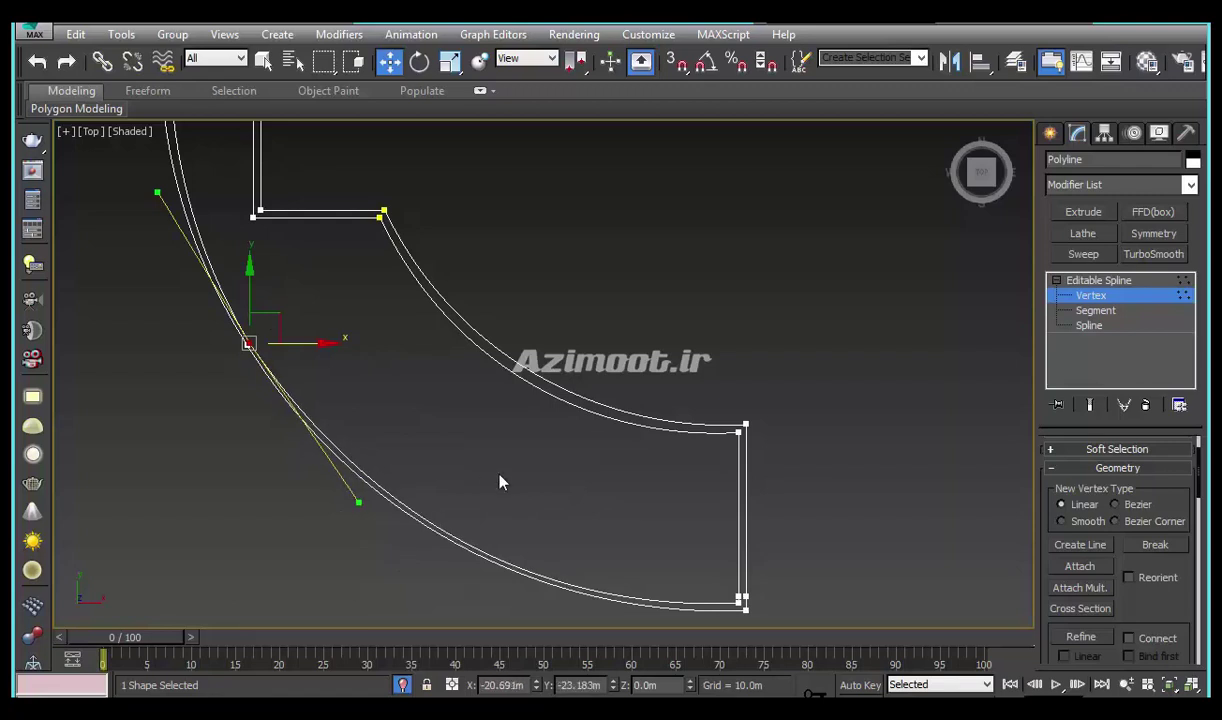
{"action": "middle_click_drag", "start_coordinate": [500, 482], "coordinate": [495, 537]}
{"action": "left_click", "coordinate": [735, 487]}
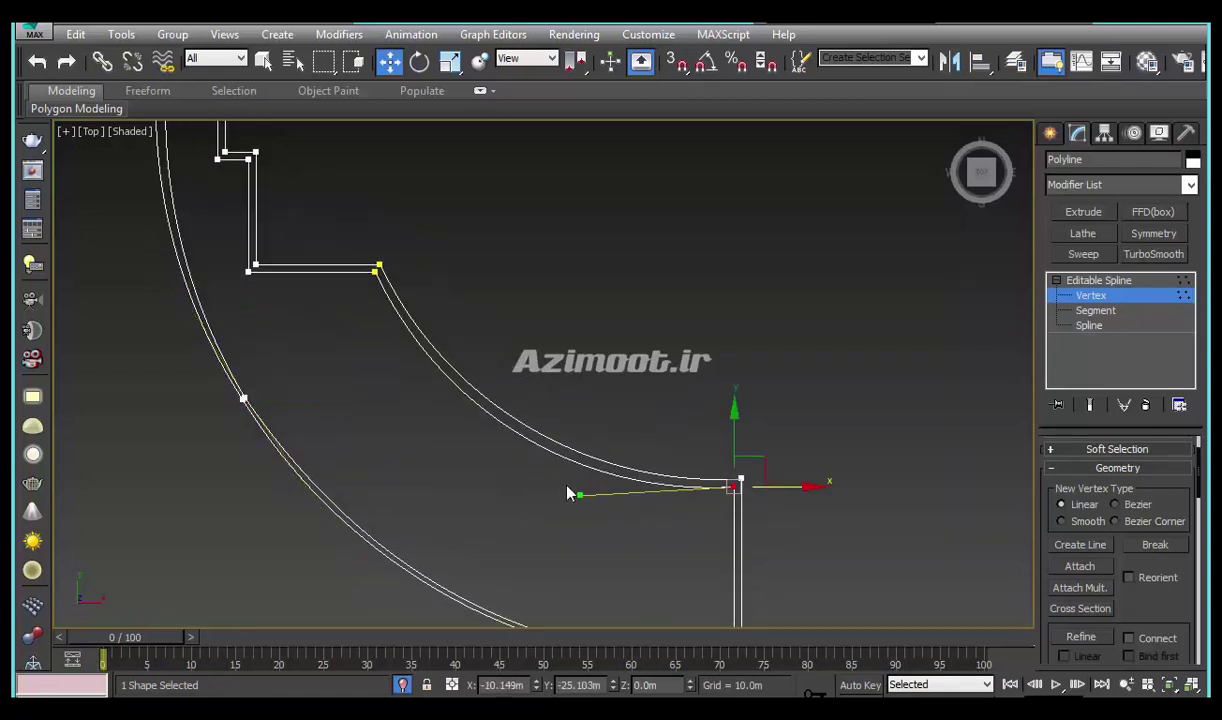
{"action": "left_click_drag", "start_coordinate": [576, 491], "coordinate": [594, 495]}
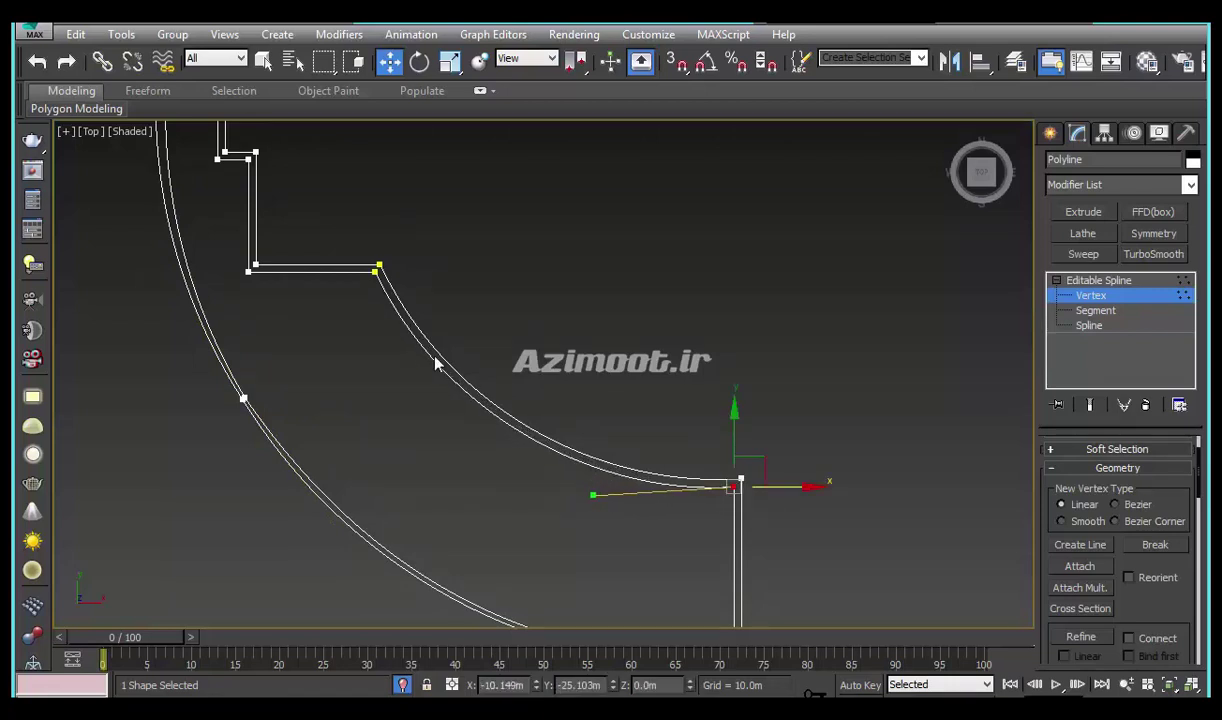
Fine-tune the curvature of the lower arc vertex
{"action": "middle_click_drag", "start_coordinate": [424, 322], "coordinate": [639, 554]}
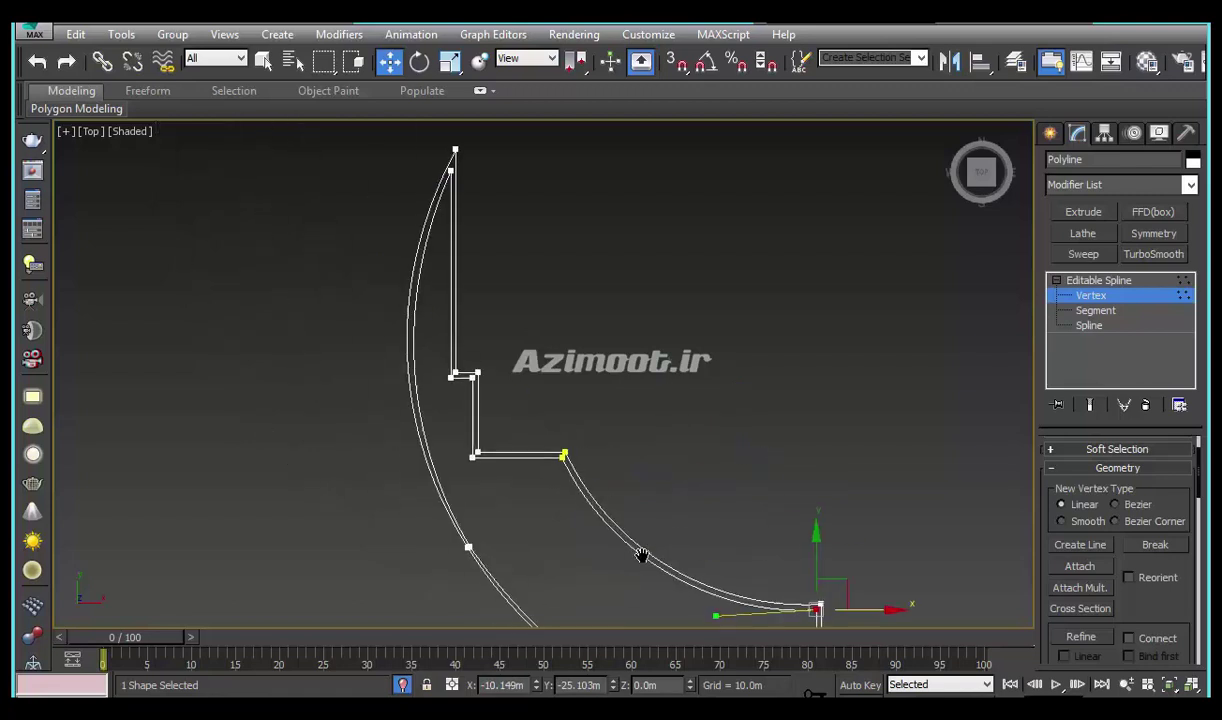
{"action": "middle_click_drag", "start_coordinate": [565, 490], "coordinate": [566, 468]}
{"action": "scroll", "coordinate": [445, 505], "scroll_direction": "up", "scroll_amount": 2}
{"action": "scroll", "coordinate": [445, 505], "scroll_direction": "up", "scroll_amount": 2}
{"action": "left_click", "coordinate": [447, 499]}
{"action": "mouse_move", "coordinate": [267, 200]}
{"action": "left_mouse_down"}
{"action": "mouse_move", "coordinate": [295, 218]}
{"action": "mouse_move", "coordinate": [308, 284]}
{"action": "mouse_move", "coordinate": [248, 221]}
{"action": "mouse_move", "coordinate": [263, 222]}
{"action": "left_mouse_up"}
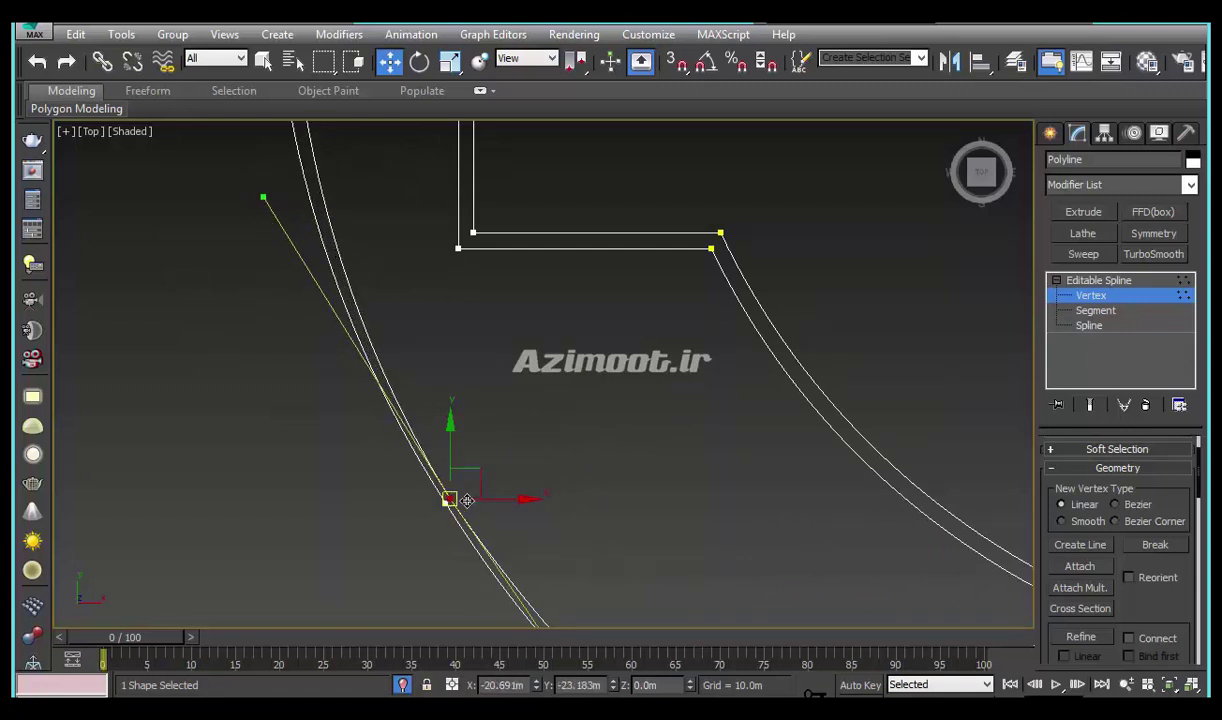
{"action": "scroll", "coordinate": [472, 492], "scroll_direction": "down", "scroll_amount": 3}
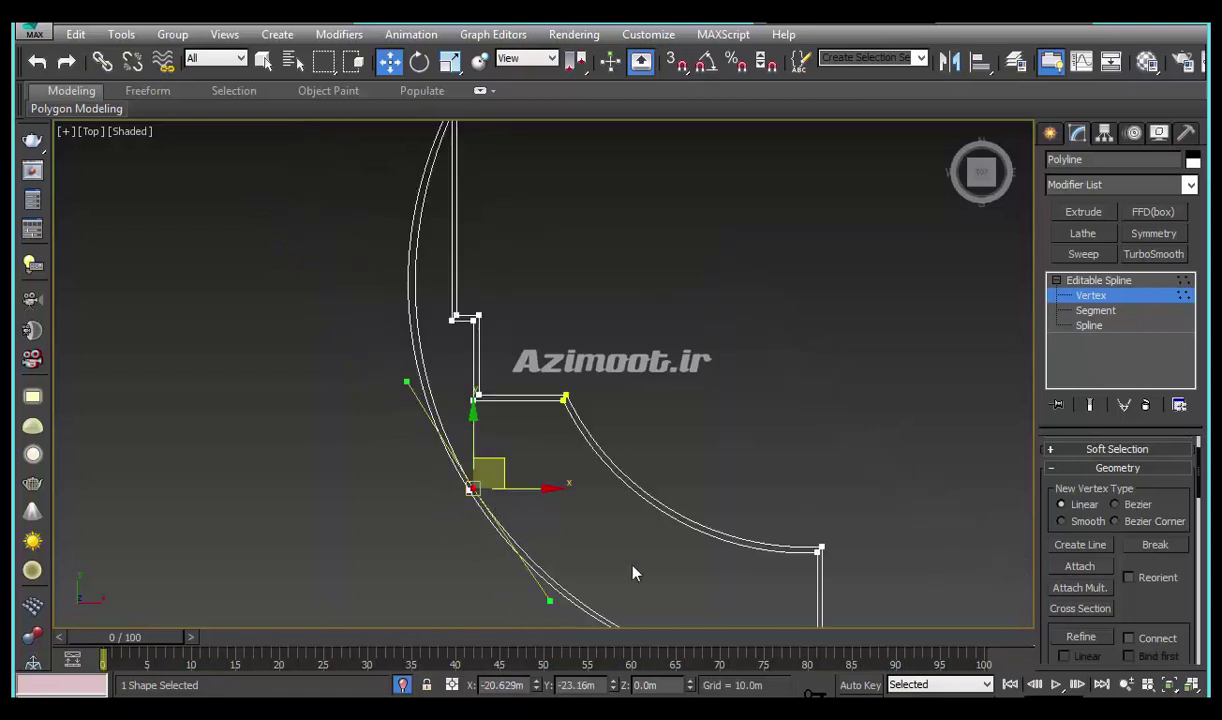
{"action": "middle_click_drag", "start_coordinate": [632, 573], "coordinate": [499, 485]}
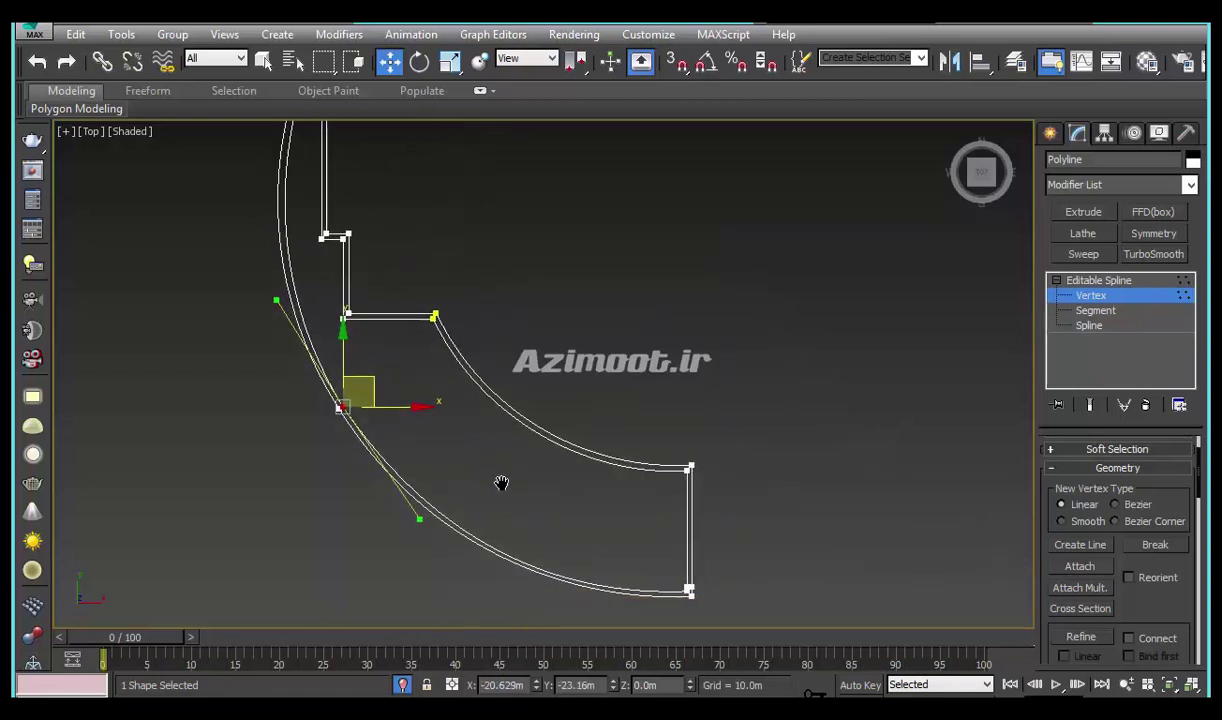
Detach a copy of the outline's inner spline as its own shape
{"action": "left_click", "coordinate": [1088, 326]}
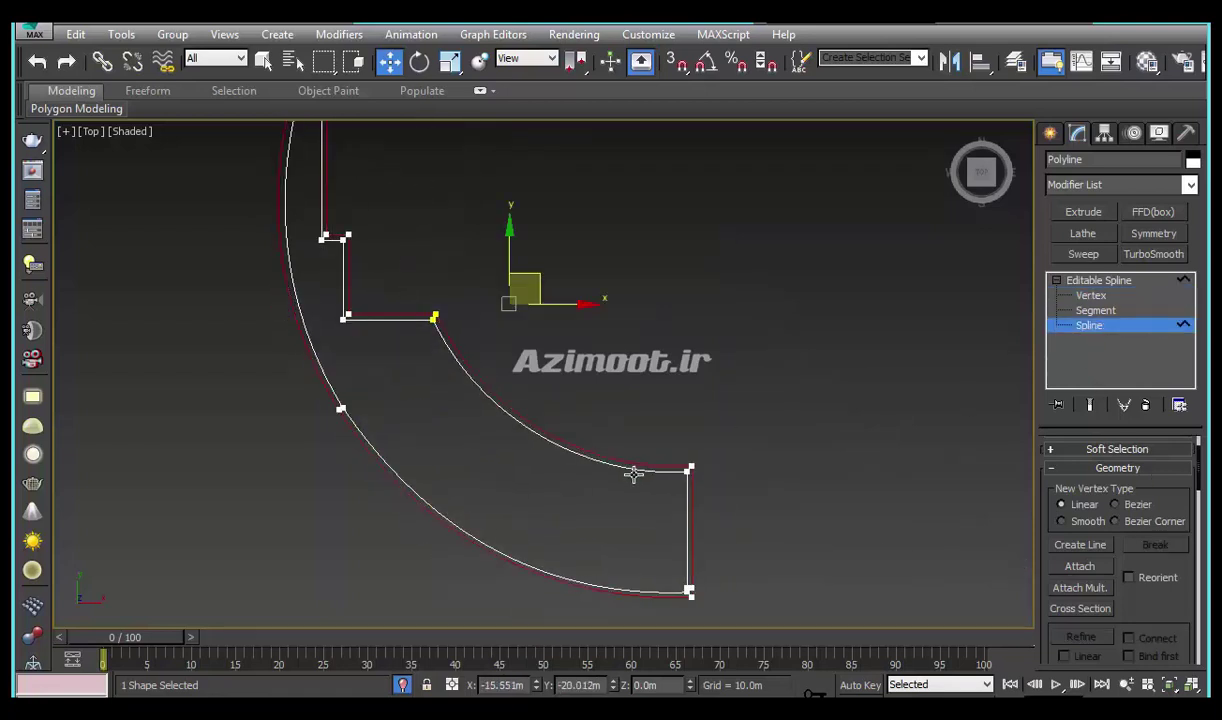
{"action": "left_click_drag", "start_coordinate": [632, 483], "coordinate": [631, 483]}
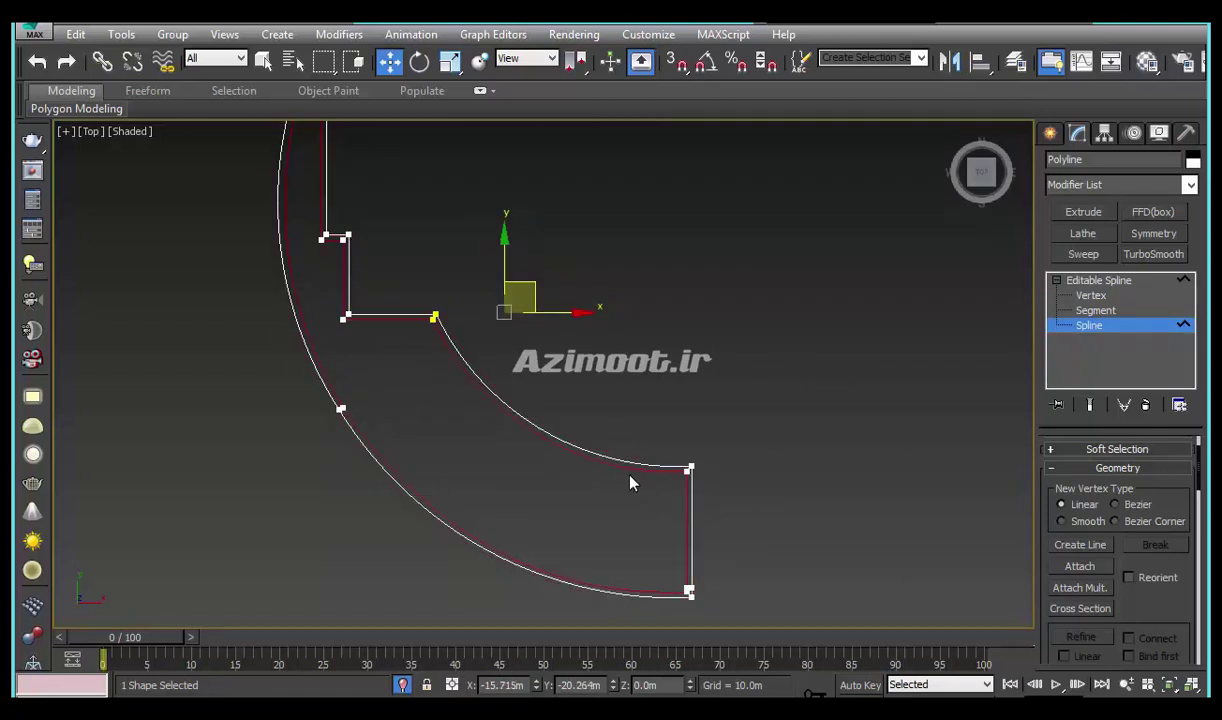
{"action": "scroll", "coordinate": [1066, 560], "scroll_direction": "down", "scroll_amount": 10}
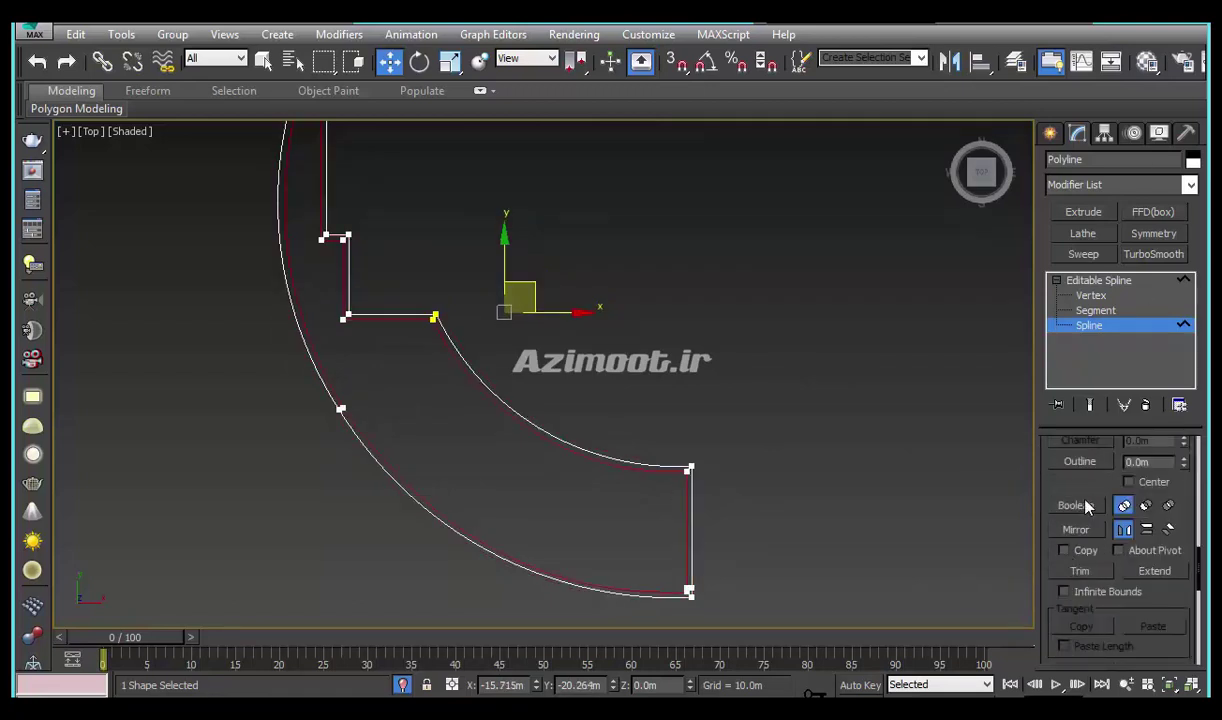
{"action": "scroll", "coordinate": [1087, 520], "scroll_direction": "down", "scroll_amount": 2}
{"action": "scroll", "coordinate": [1084, 560], "scroll_direction": "down", "scroll_amount": 2}
{"action": "scroll", "coordinate": [1080, 600], "scroll_direction": "down", "scroll_amount": 2}
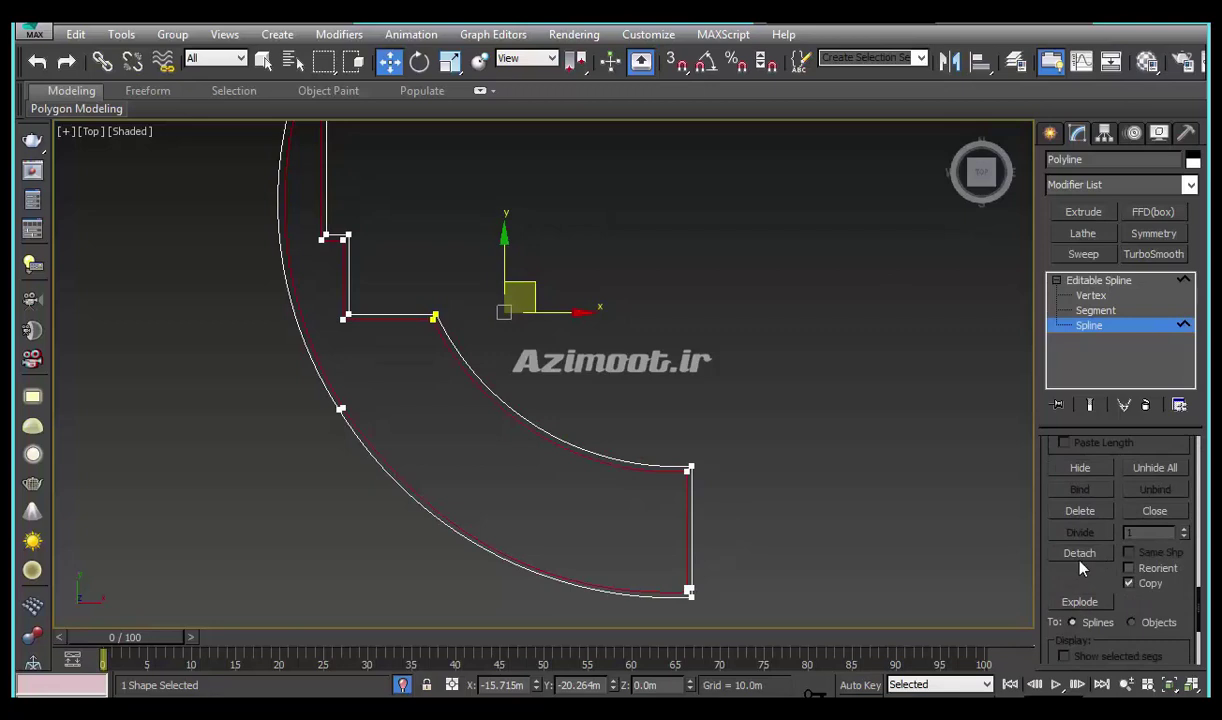
{"action": "left_click", "coordinate": [1080, 555]}
{"action": "left_click", "coordinate": [671, 377]}
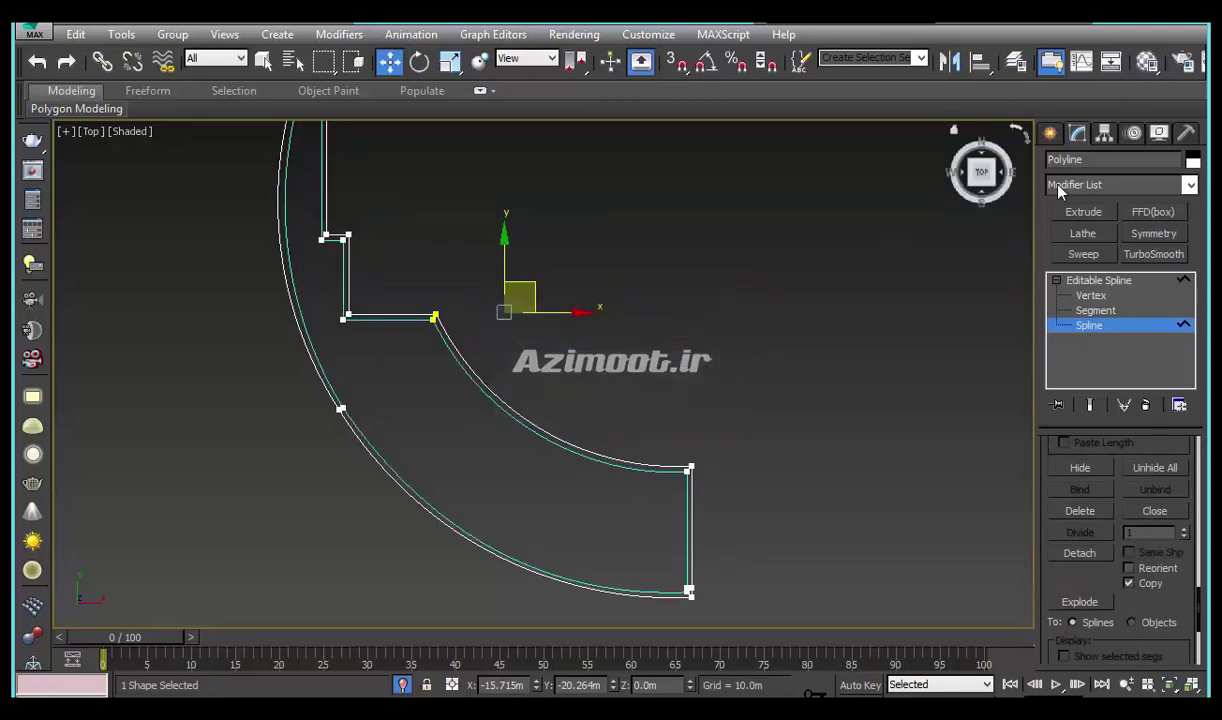
Extrude the planter outline to a height of 0.5 m
{"action": "mouse_move", "coordinate": [668, 409]}
{"action": "middle_mouse_down", "text": "alt"}
{"action": "mouse_move", "coordinate": [578, 453]}
{"action": "mouse_move", "coordinate": [583, 430]}
{"action": "middle_mouse_up", "text": "alt"}
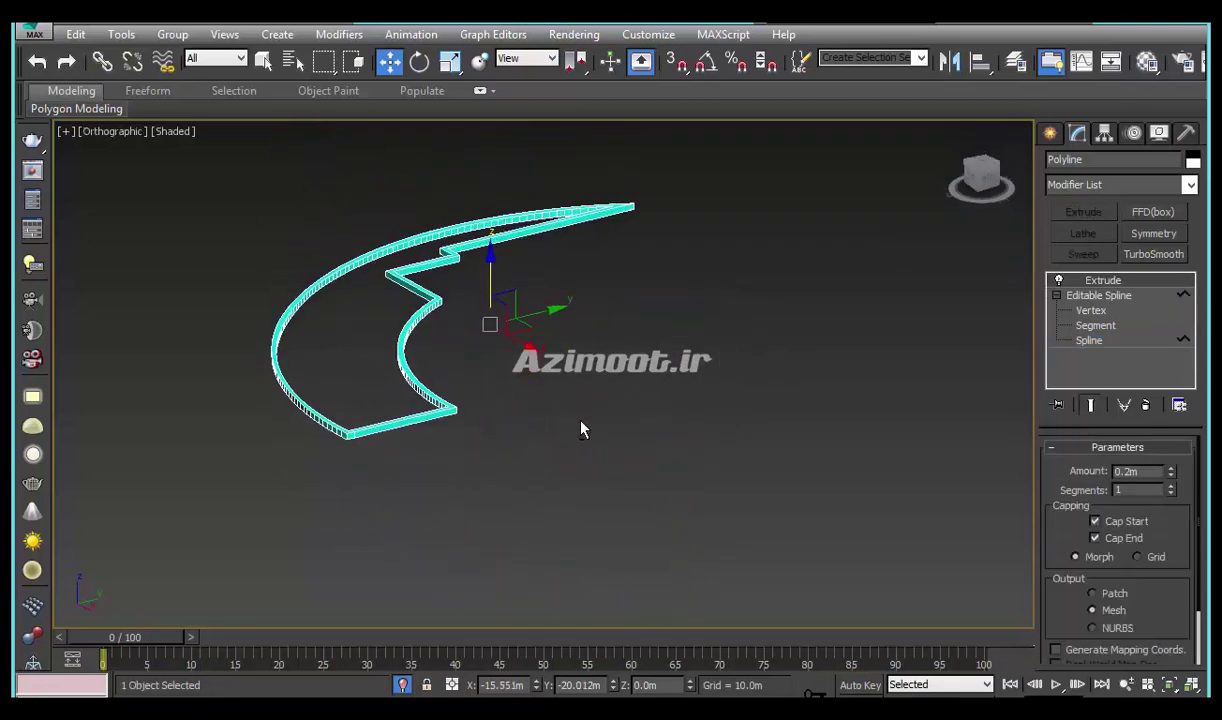
{"action": "key", "text": "ctrl+a"}
{"action": "type", "text": ".5"}
{"action": "key", "text": "Return"}
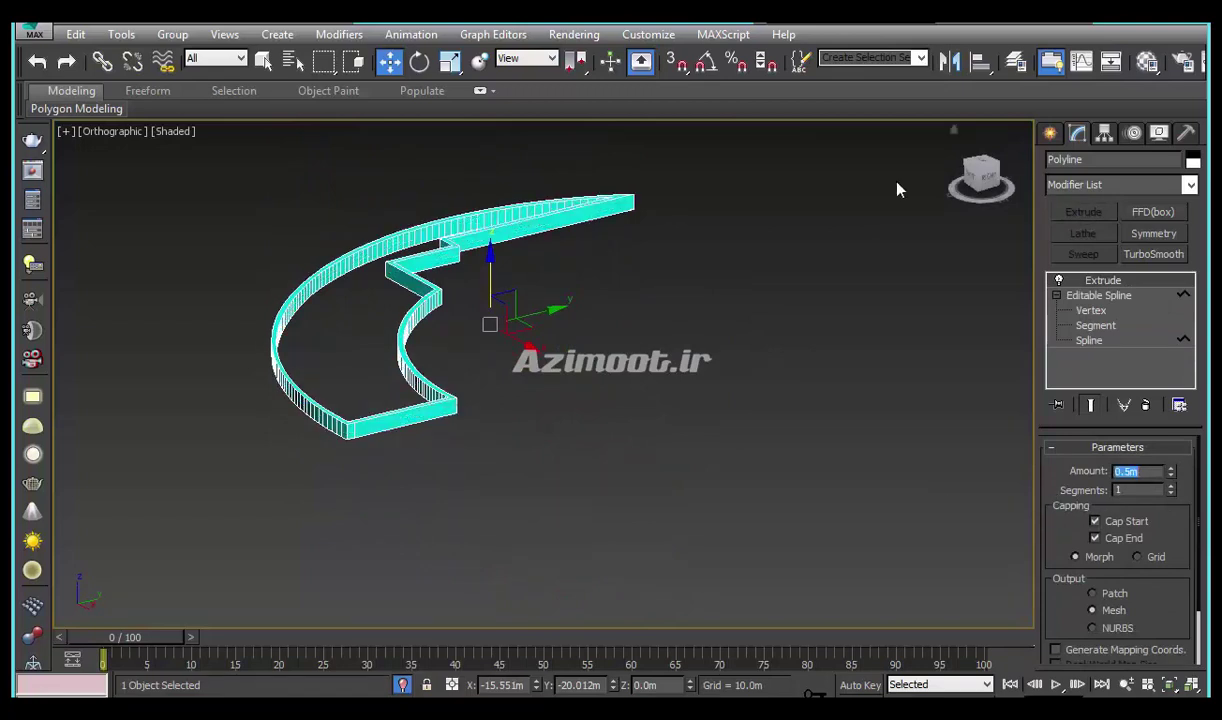
Exit Isolate, set the selection filter to Shapes, and convert Shape013 to Editable Poly
{"action": "left_click", "coordinate": [402, 686]}
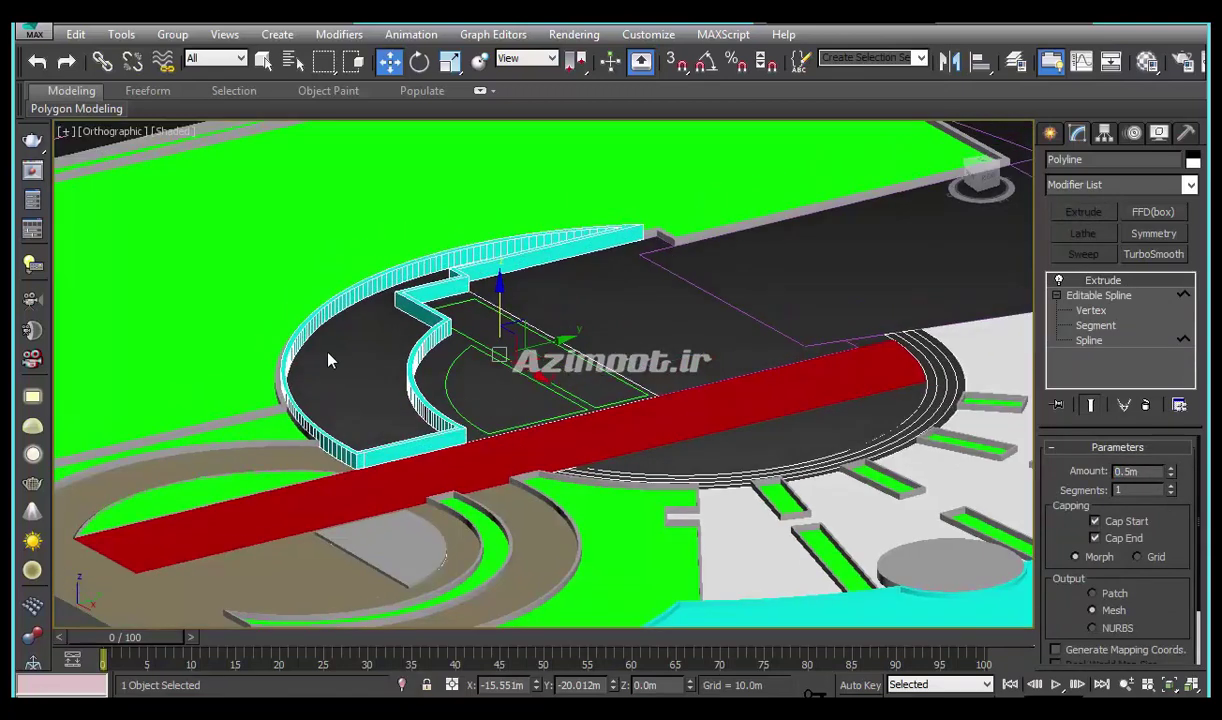
{"action": "left_click", "coordinate": [215, 58]}
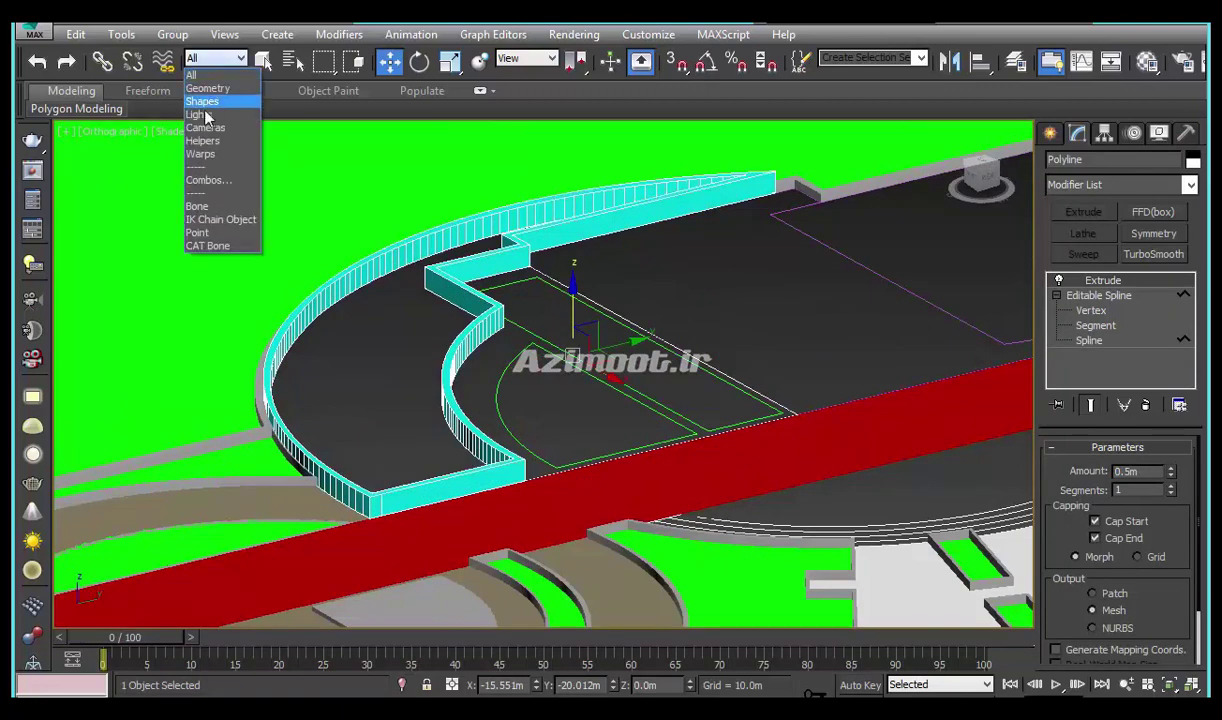
{"action": "left_click", "coordinate": [195, 99]}
{"action": "left_click", "coordinate": [364, 285]}
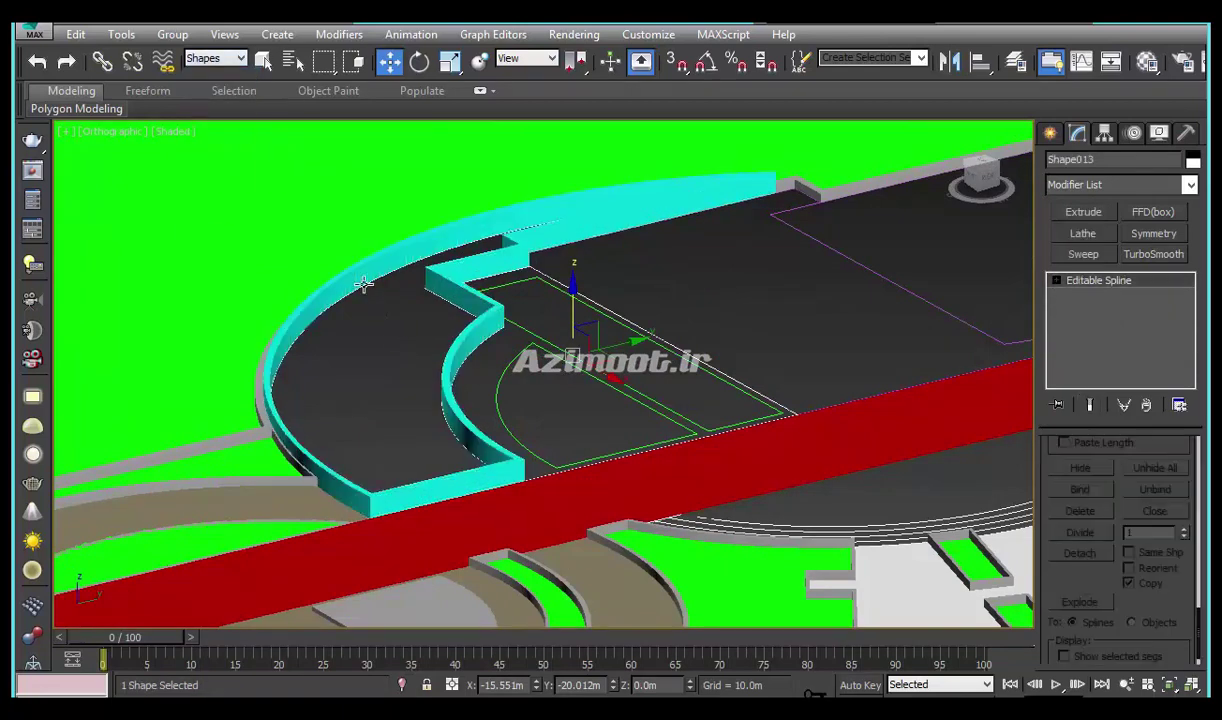
{"action": "right_click", "coordinate": [366, 289]}
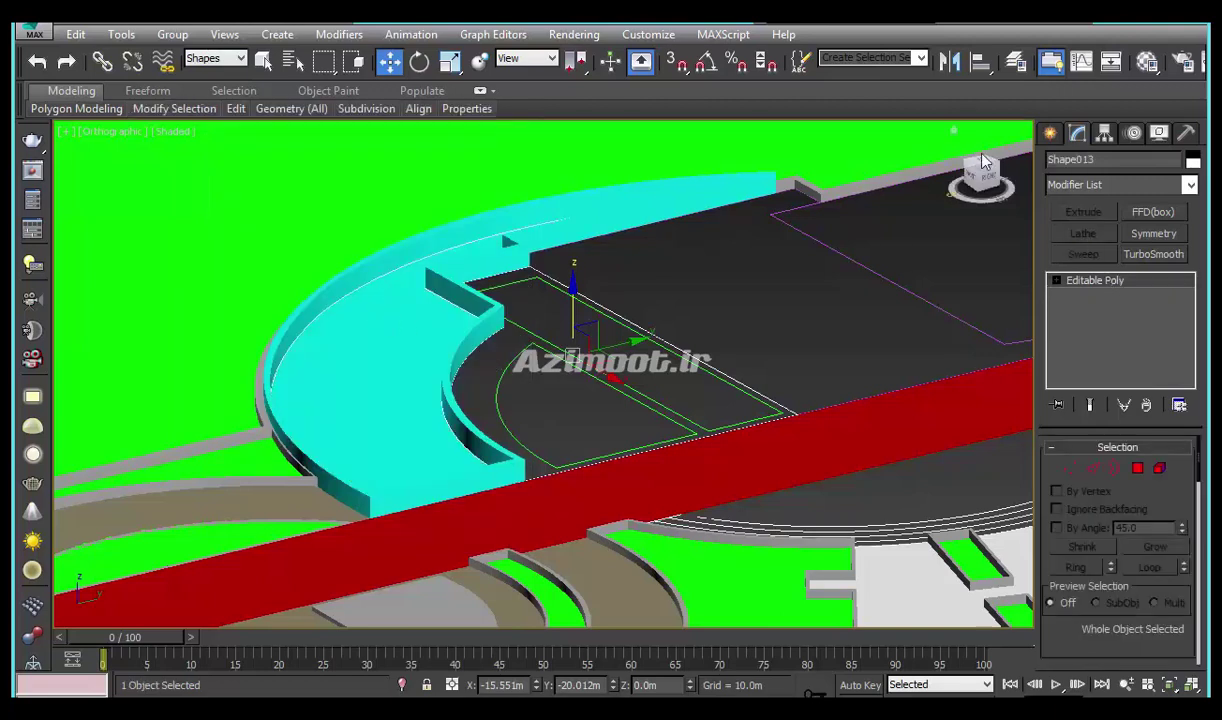
Clone the filled outline as Shape014 and raise the copy 0.288 m
{"action": "left_click", "coordinate": [1049, 133]}
{"action": "key", "text": "ctrl+v"}
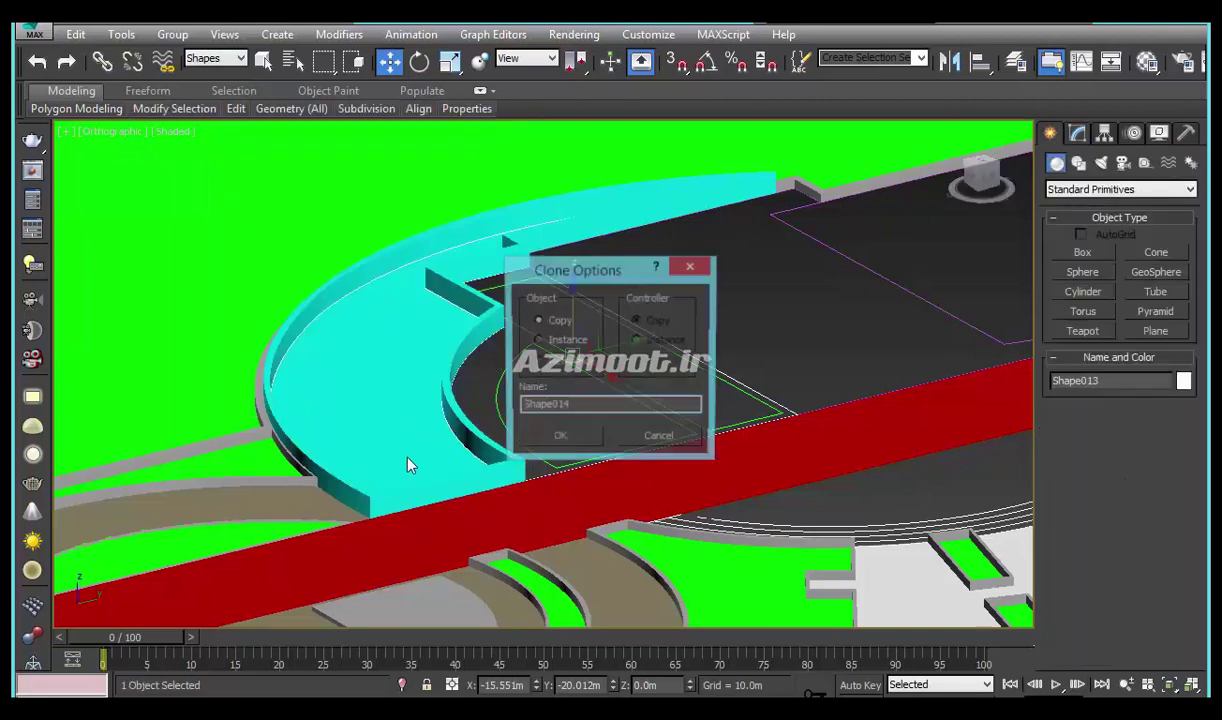
{"action": "left_click", "coordinate": [552, 437]}
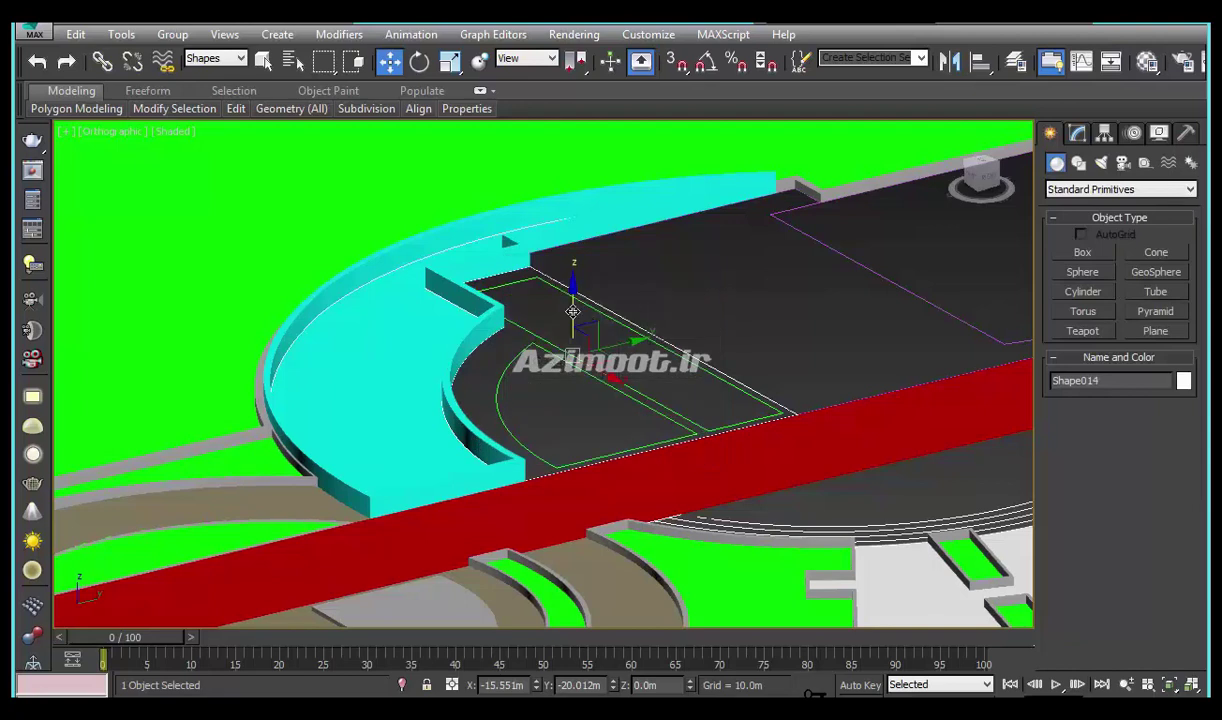
{"action": "left_click_drag", "start_coordinate": [572, 312], "coordinate": [572, 302]}
{"action": "mouse_move", "coordinate": [458, 276]}
{"action": "middle_mouse_down"}
{"action": "mouse_move", "coordinate": [408, 298]}
{"action": "mouse_move", "coordinate": [404, 366]}
{"action": "middle_mouse_up"}
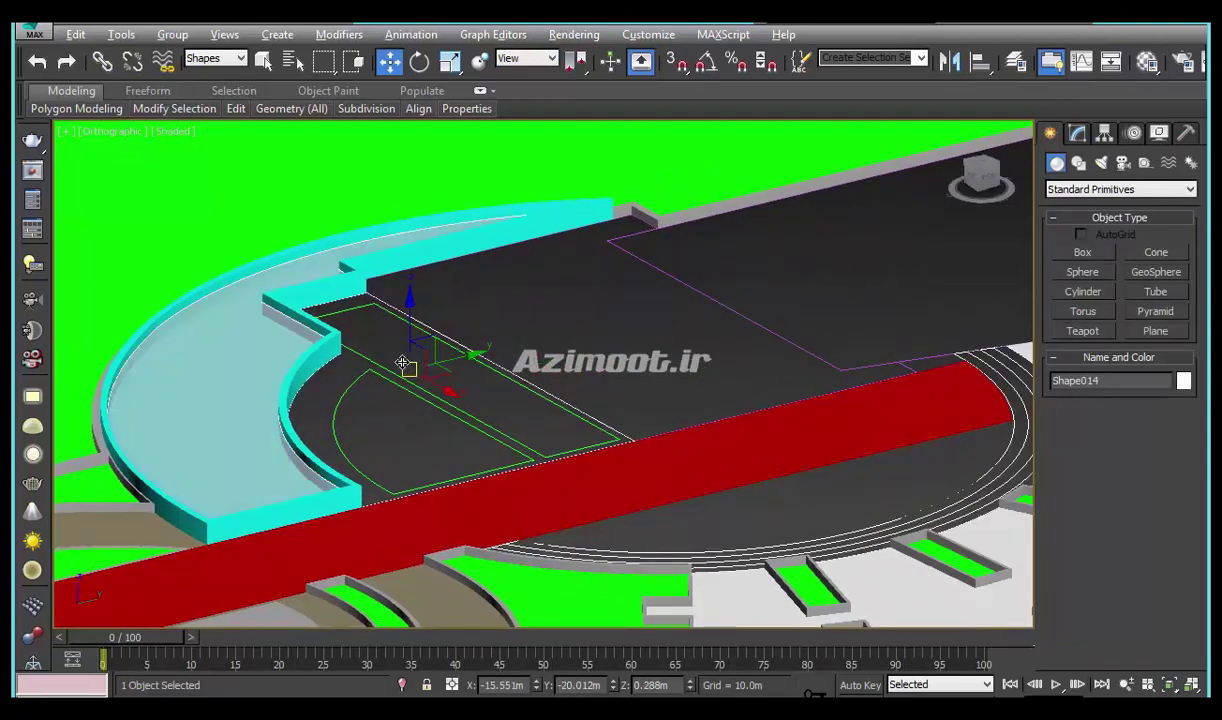
Set the selection filter back to All and select the cyan curved curb by the plaza
{"action": "scroll", "coordinate": [409, 369], "scroll_direction": "down", "scroll_amount": 3}
{"action": "scroll", "coordinate": [338, 385], "scroll_direction": "down", "scroll_amount": 3}
{"action": "middle_click_drag", "start_coordinate": [613, 557], "coordinate": [550, 463]}
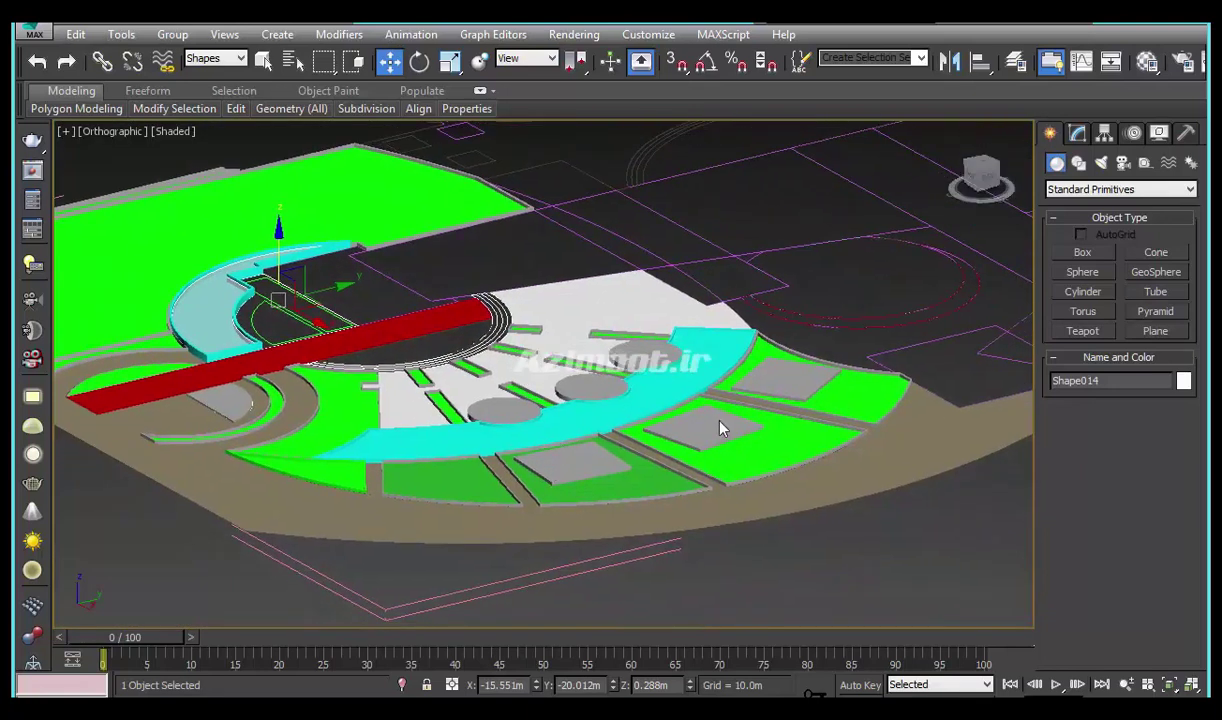
{"action": "left_click", "coordinate": [215, 58]}
{"action": "left_click", "coordinate": [205, 73]}
{"action": "left_click", "coordinate": [598, 415]}
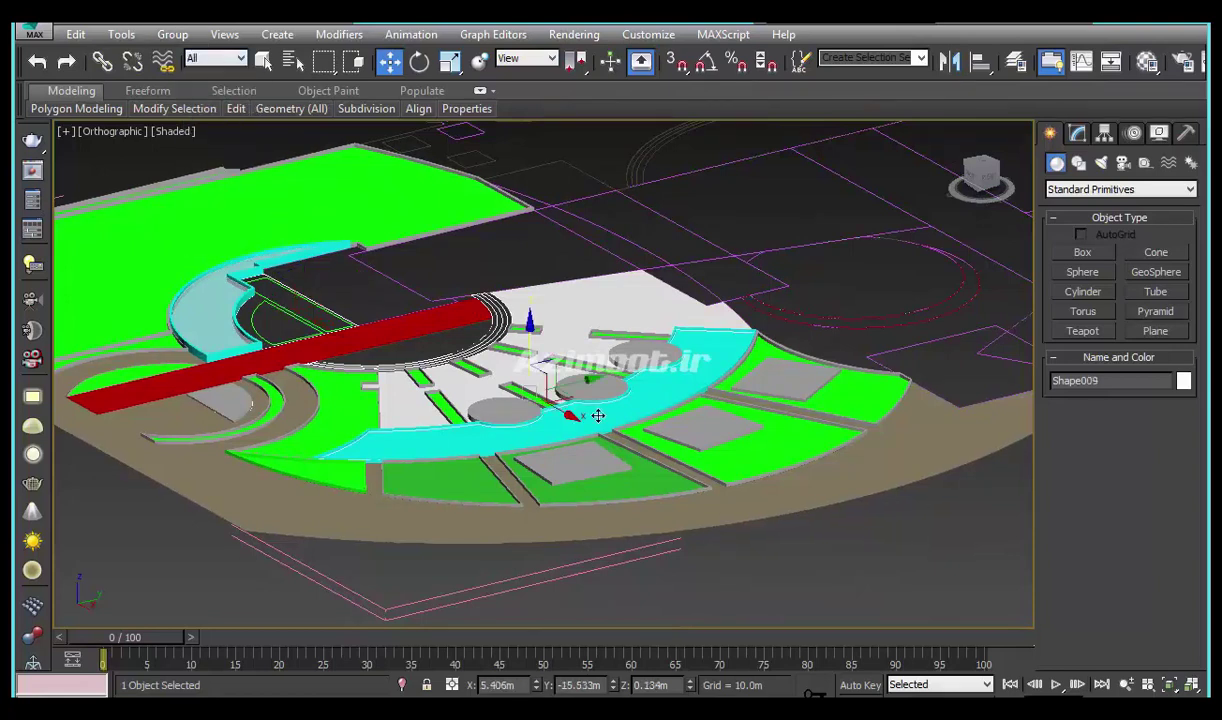
{"action": "middle_click_drag", "start_coordinate": [598, 415], "coordinate": [678, 495]}
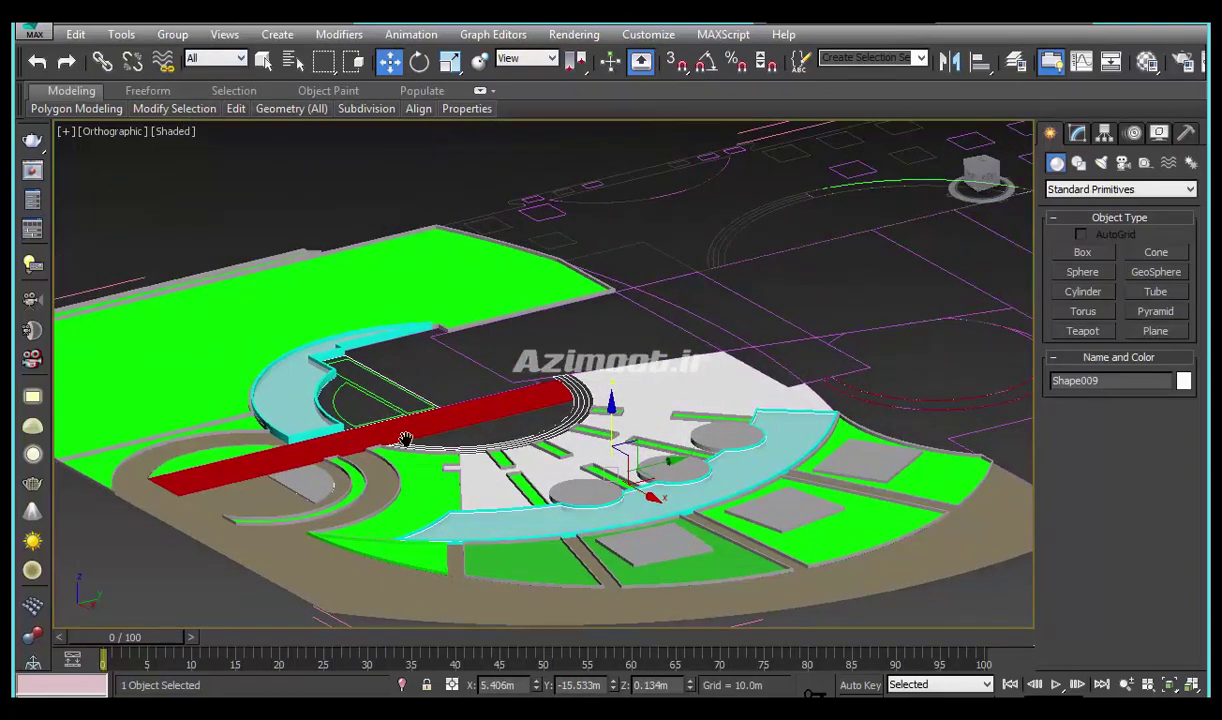
Switch to Top view and move the green planter outline into position
{"action": "key", "text": "t"}
{"action": "scroll", "coordinate": [408, 442], "scroll_direction": "up", "scroll_amount": 5}
{"action": "scroll", "coordinate": [488, 510], "scroll_direction": "up", "scroll_amount": 2}
{"action": "scroll", "coordinate": [498, 508], "scroll_direction": "up", "scroll_amount": 2}
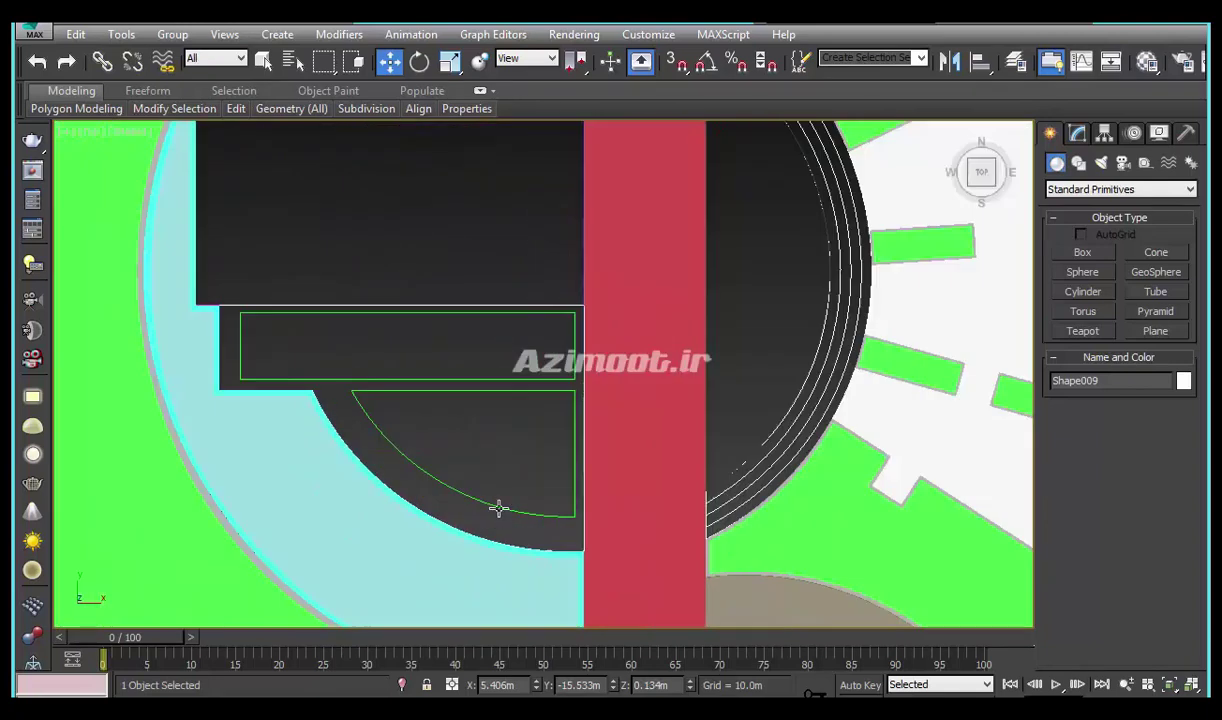
{"action": "scroll", "coordinate": [498, 508], "scroll_direction": "up", "scroll_amount": 1}
{"action": "left_click", "coordinate": [474, 491]}
{"action": "scroll", "coordinate": [504, 504], "scroll_direction": "down", "scroll_amount": 3}
{"action": "scroll", "coordinate": [320, 380], "scroll_direction": "up", "scroll_amount": 4}
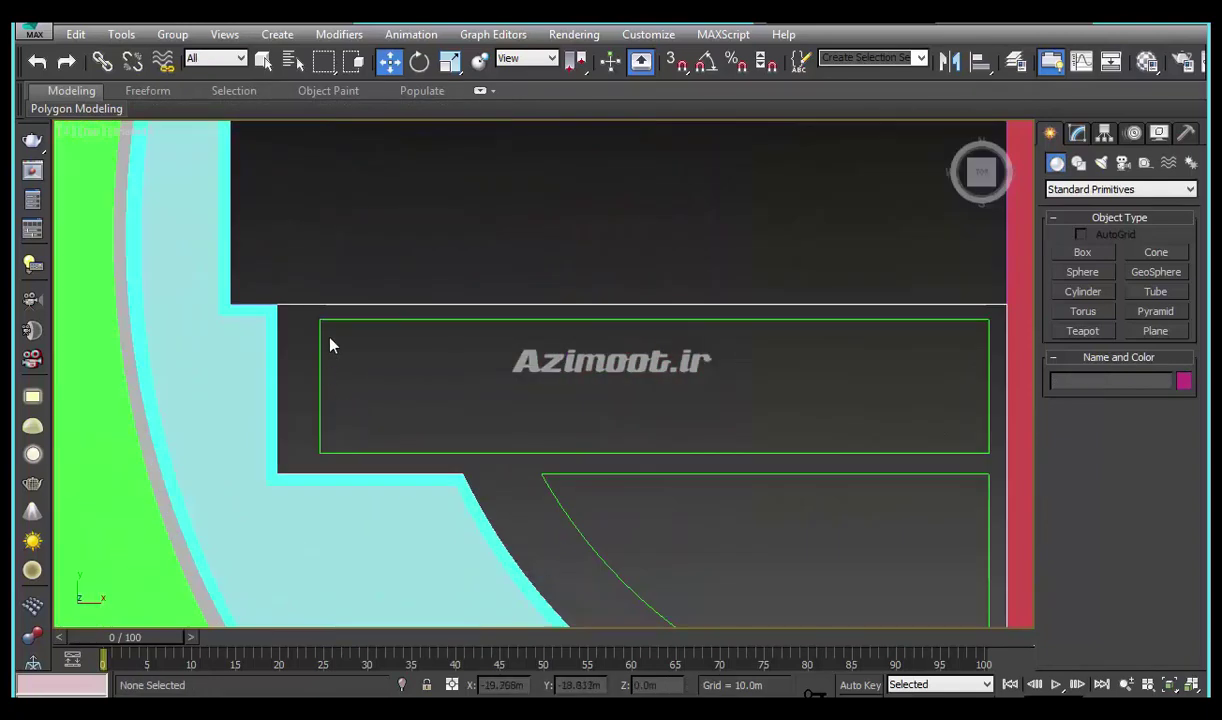
{"action": "left_click", "coordinate": [312, 320]}
{"action": "scroll", "coordinate": [308, 322], "scroll_direction": "down", "scroll_amount": 4}
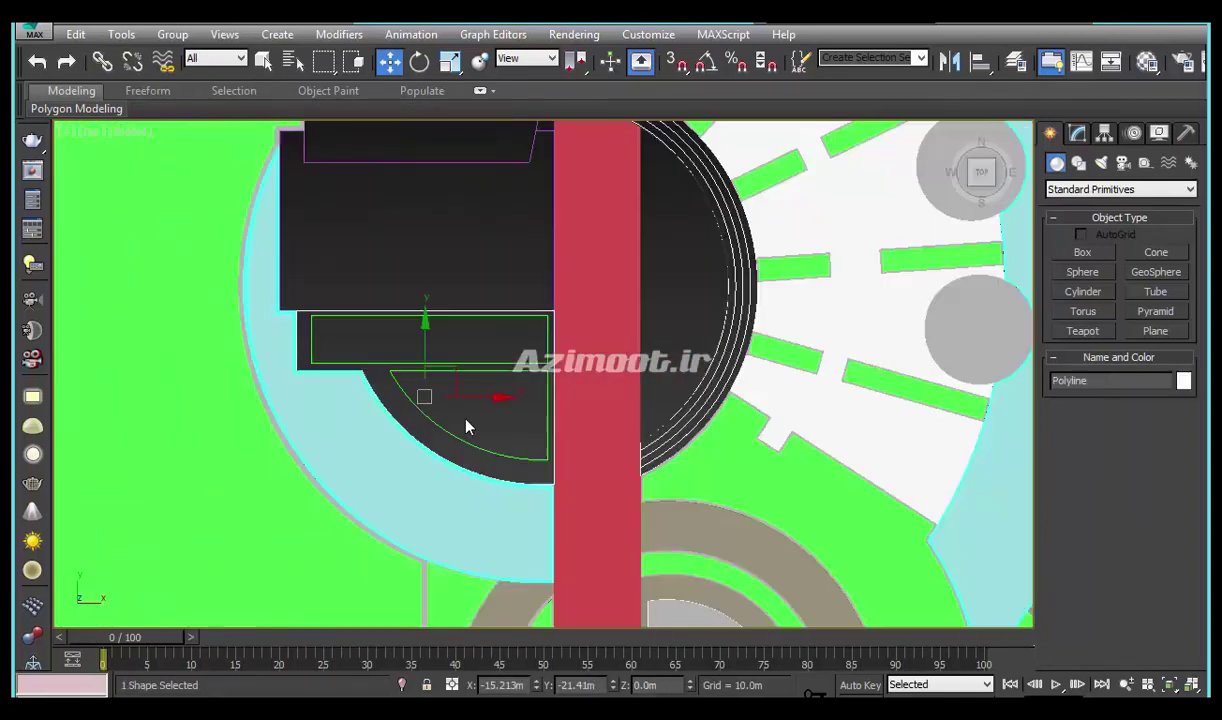
{"action": "mouse_move", "coordinate": [458, 378]}
{"action": "left_mouse_down"}
{"action": "mouse_move", "coordinate": [525, 328]}
{"action": "mouse_move", "coordinate": [447, 411]}
{"action": "left_mouse_up"}
{"action": "scroll", "coordinate": [450, 411], "scroll_direction": "up", "scroll_amount": 4}
Undo a conversion to Editable Poly, keeping the outline a spline, and frame both planter outlines
{"action": "right_click", "coordinate": [584, 333]}
{"action": "left_click", "coordinate": [600, 552]}
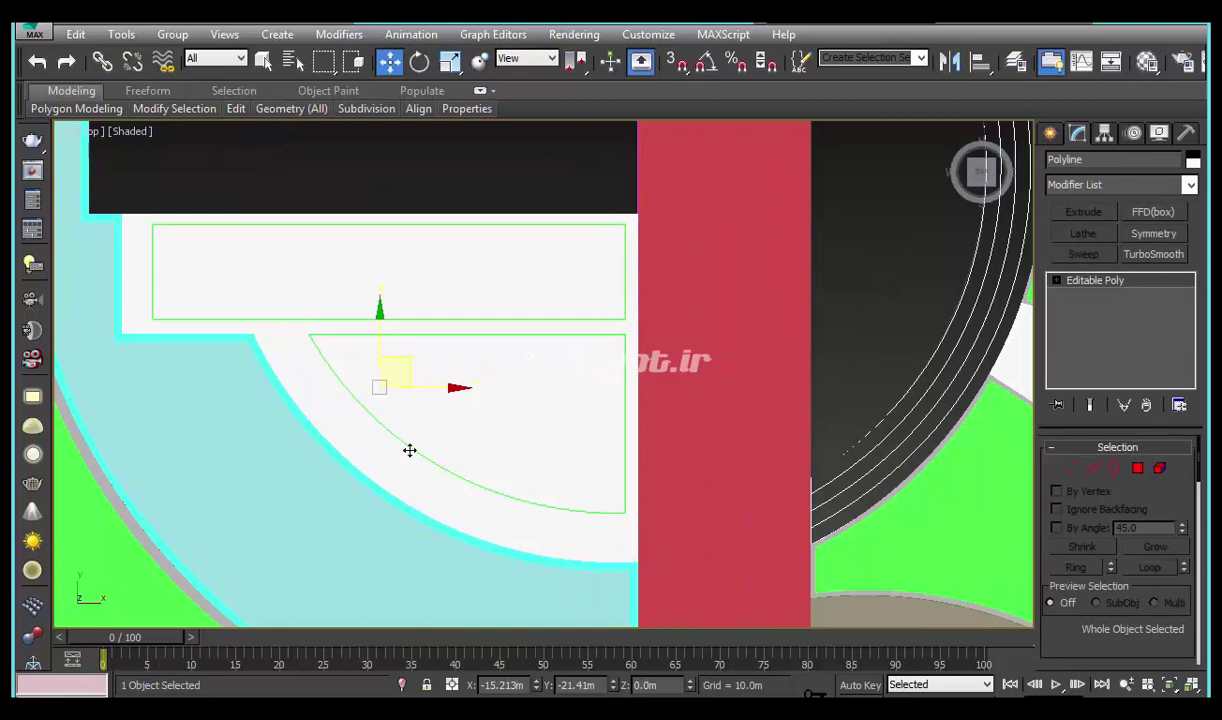
{"action": "key", "text": "ctrl+z"}
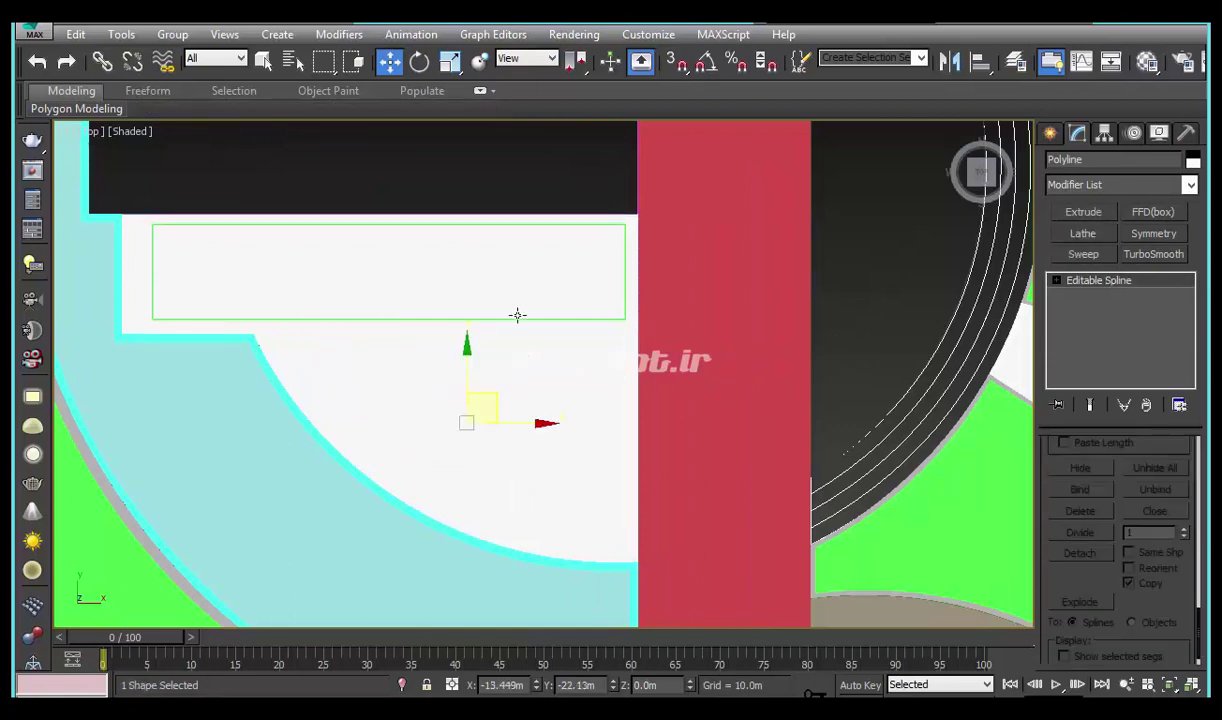
{"action": "key", "text": "ctrl+z"}
{"action": "key", "text": "z"}
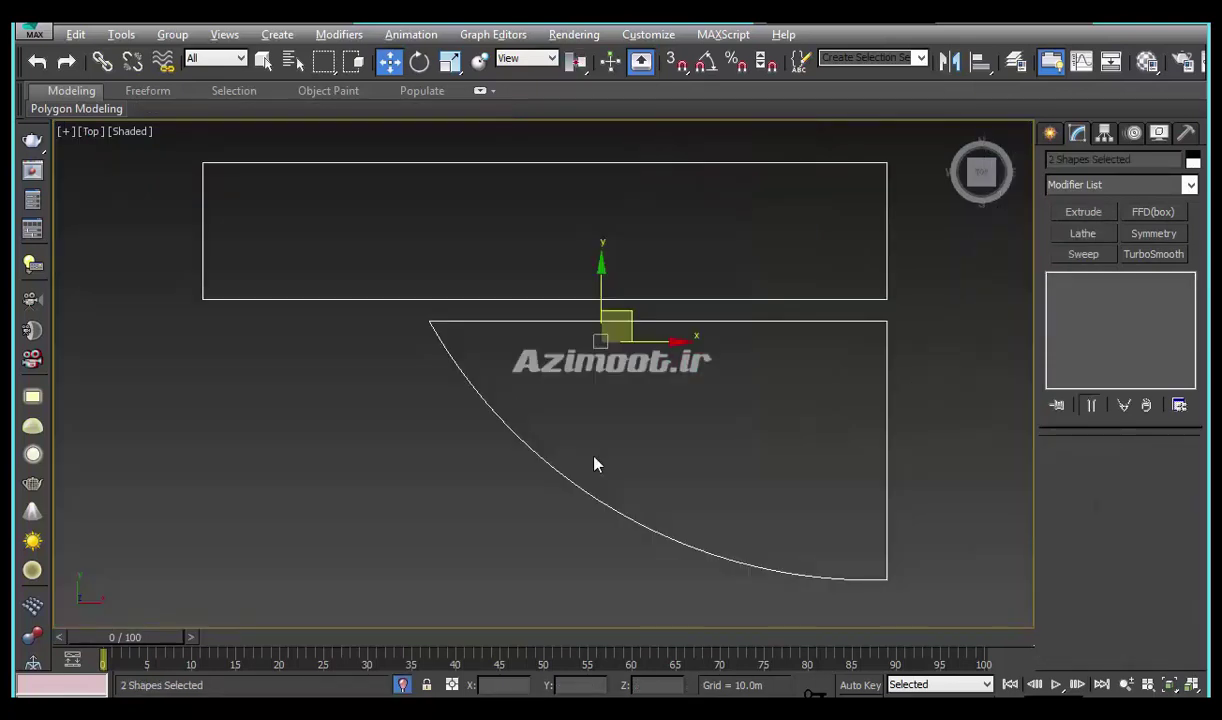
{"action": "left_click", "coordinate": [760, 390]}
Attach the rectangular planter outline to the quarter-circle shape
{"action": "left_click", "coordinate": [857, 351]}
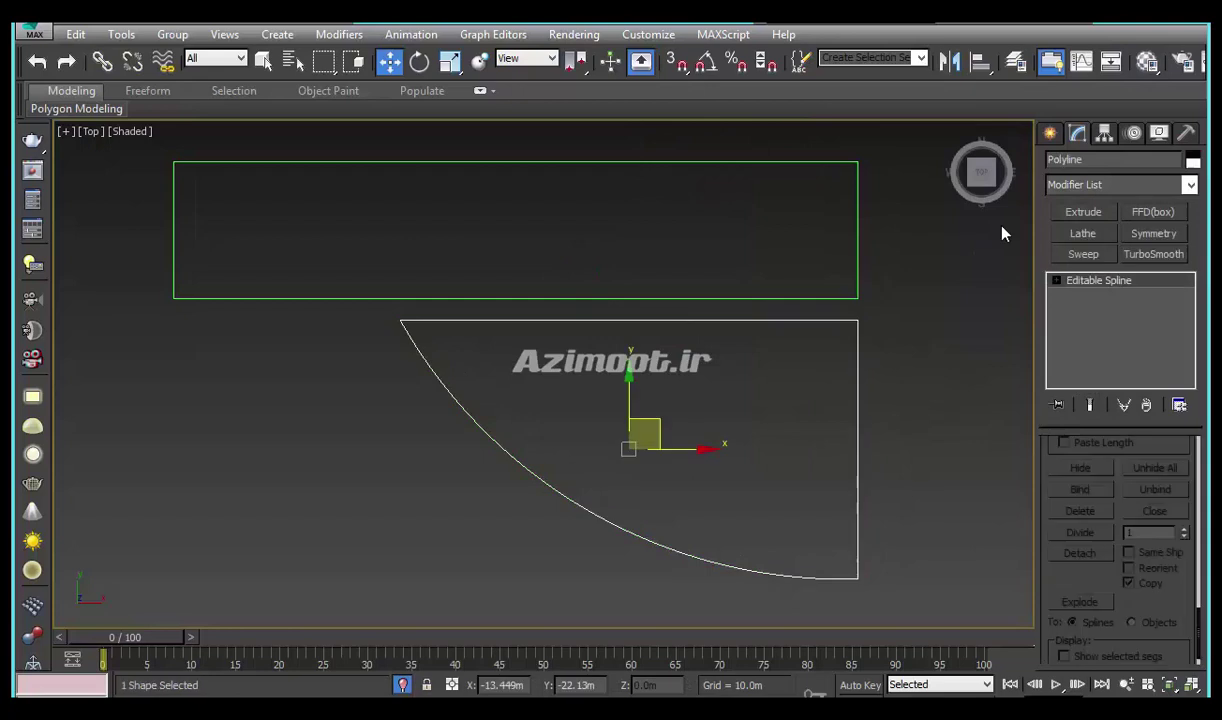
{"action": "scroll", "coordinate": [1085, 480], "scroll_direction": "up", "scroll_amount": 5}
{"action": "scroll", "coordinate": [1075, 530], "scroll_direction": "up", "scroll_amount": 5}
{"action": "scroll", "coordinate": [1080, 550], "scroll_direction": "up", "scroll_amount": 3}
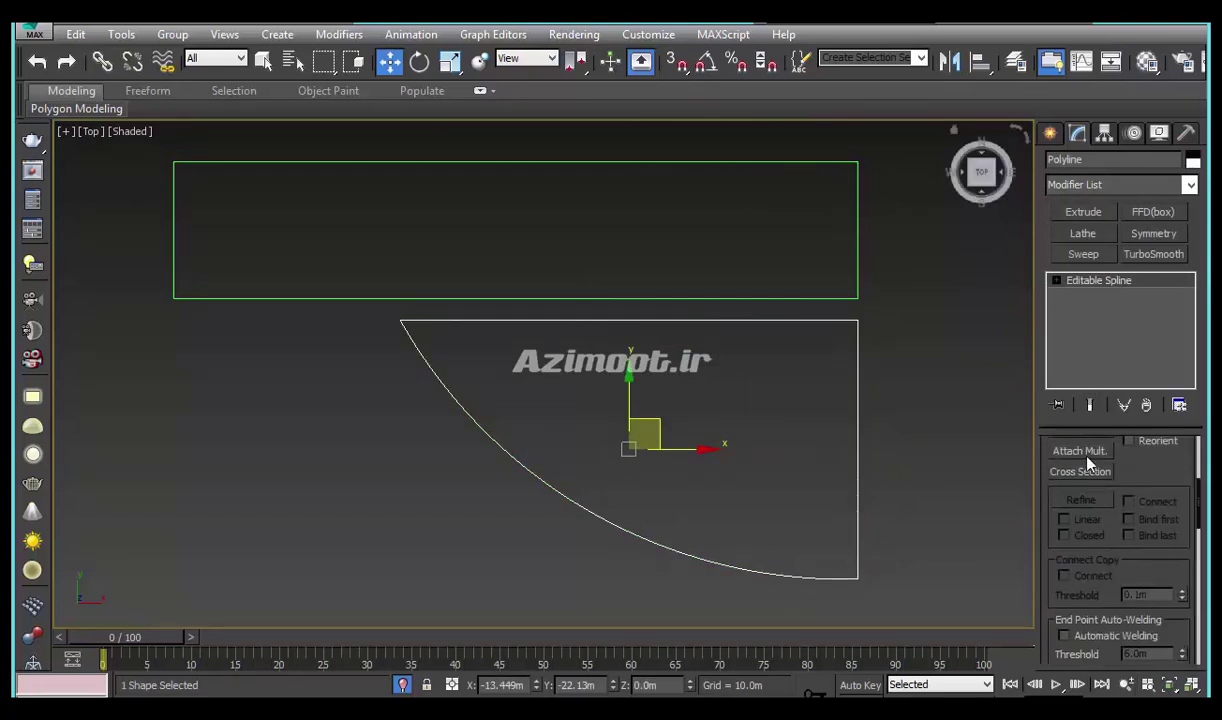
{"action": "left_click_drag", "start_coordinate": [1105, 441], "coordinate": [1112, 545]}
{"action": "left_click", "coordinate": [1068, 551]}
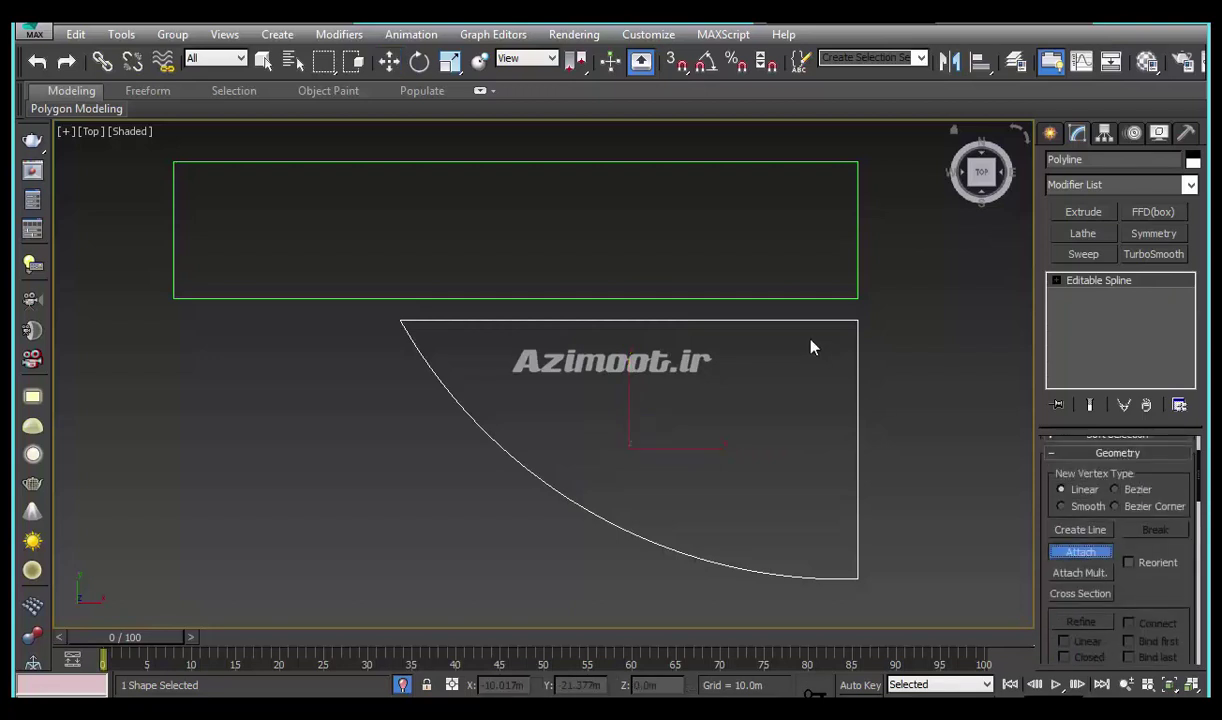
{"action": "left_click", "coordinate": [809, 297]}
{"action": "key", "text": "w"}
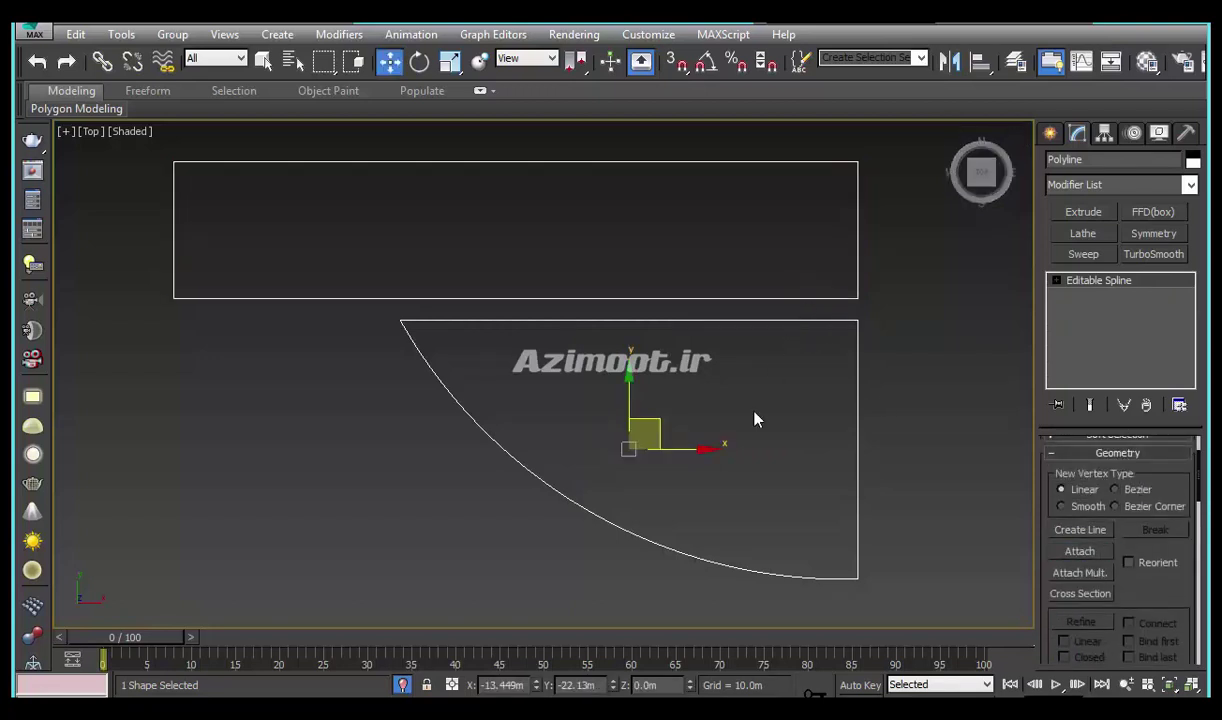
Select both splines and Outline them to create inner wall outlines
{"action": "key", "text": "1"}
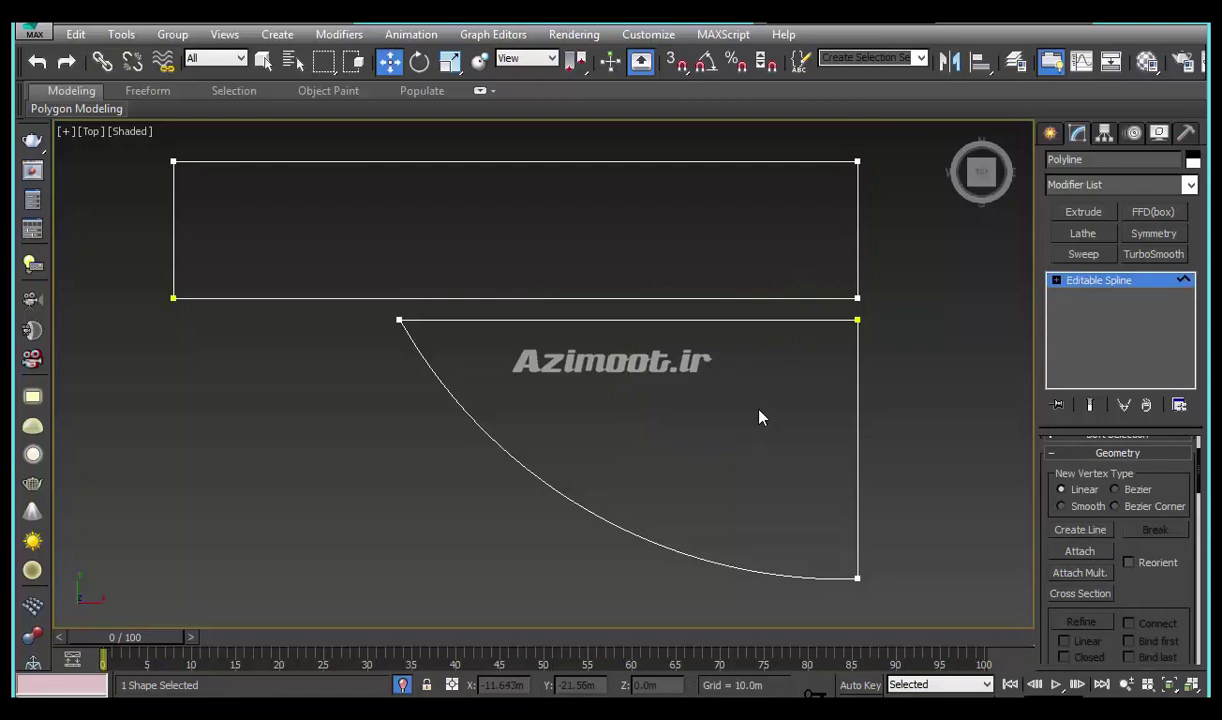
{"action": "key", "text": "3"}
{"action": "key", "text": "ctrl+a"}
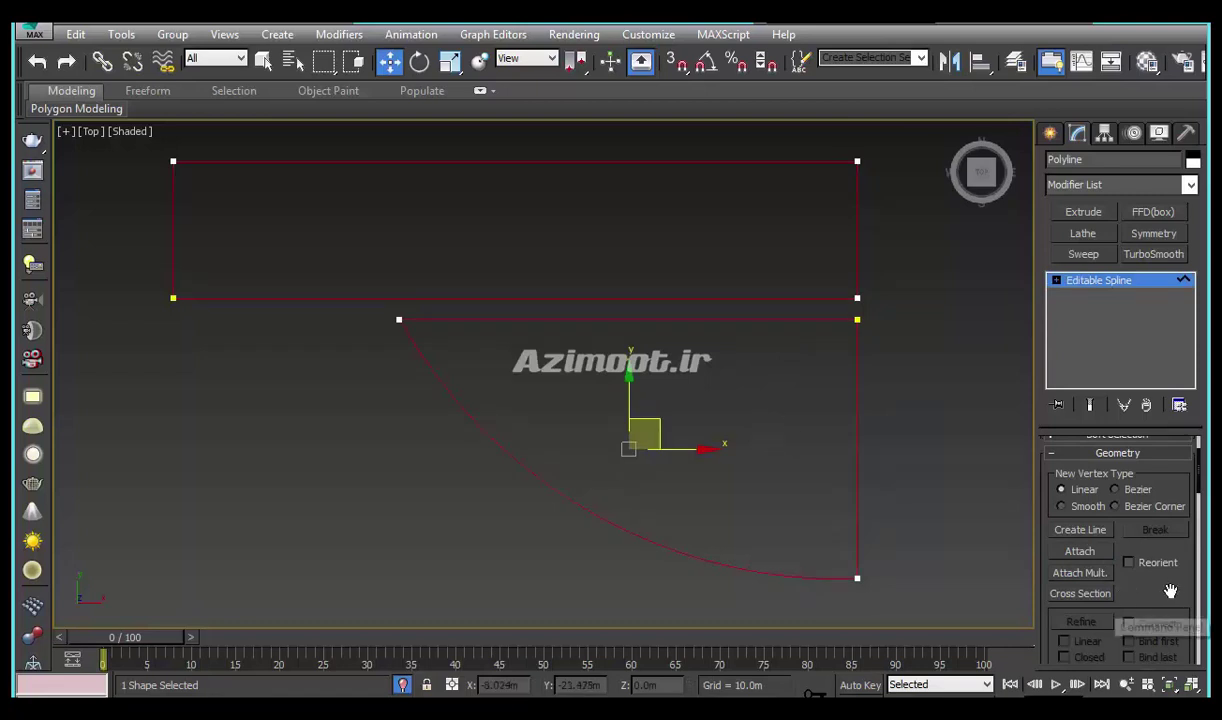
{"action": "left_click_drag", "start_coordinate": [1170, 591], "coordinate": [1172, 450]}
{"action": "scroll", "coordinate": [1100, 550], "scroll_direction": "down", "scroll_amount": 3}
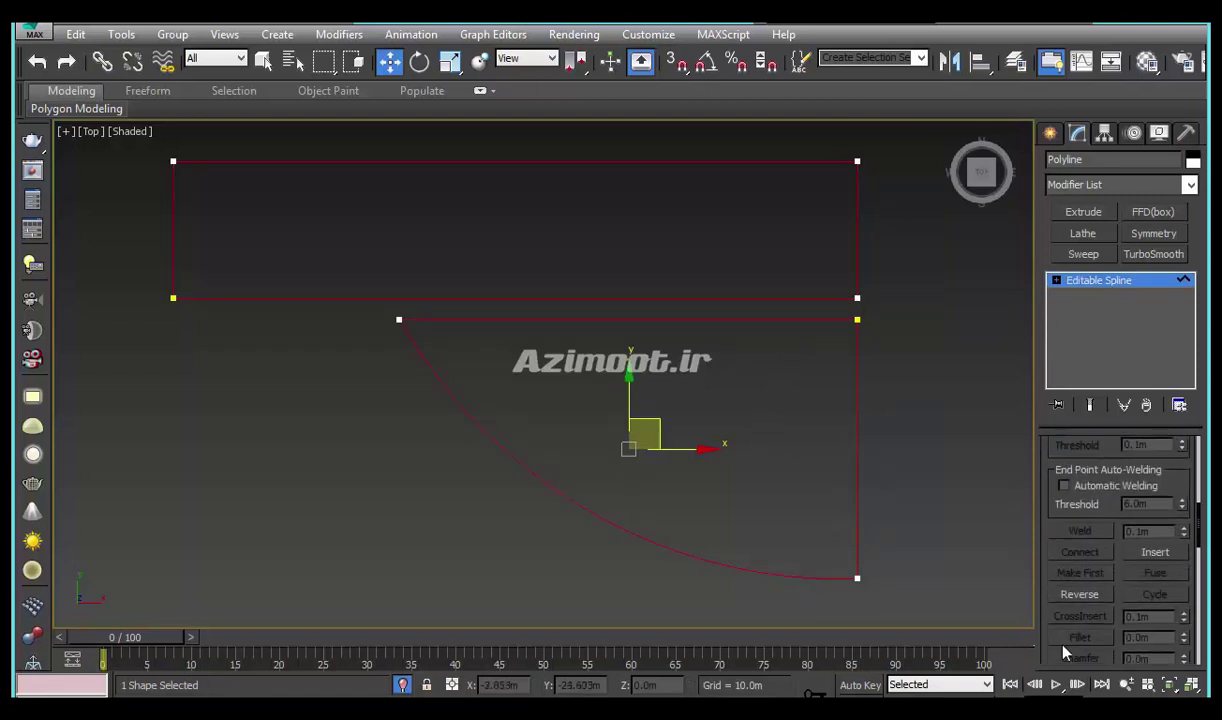
{"action": "scroll", "coordinate": [1042, 610], "scroll_direction": "down", "scroll_amount": 3}
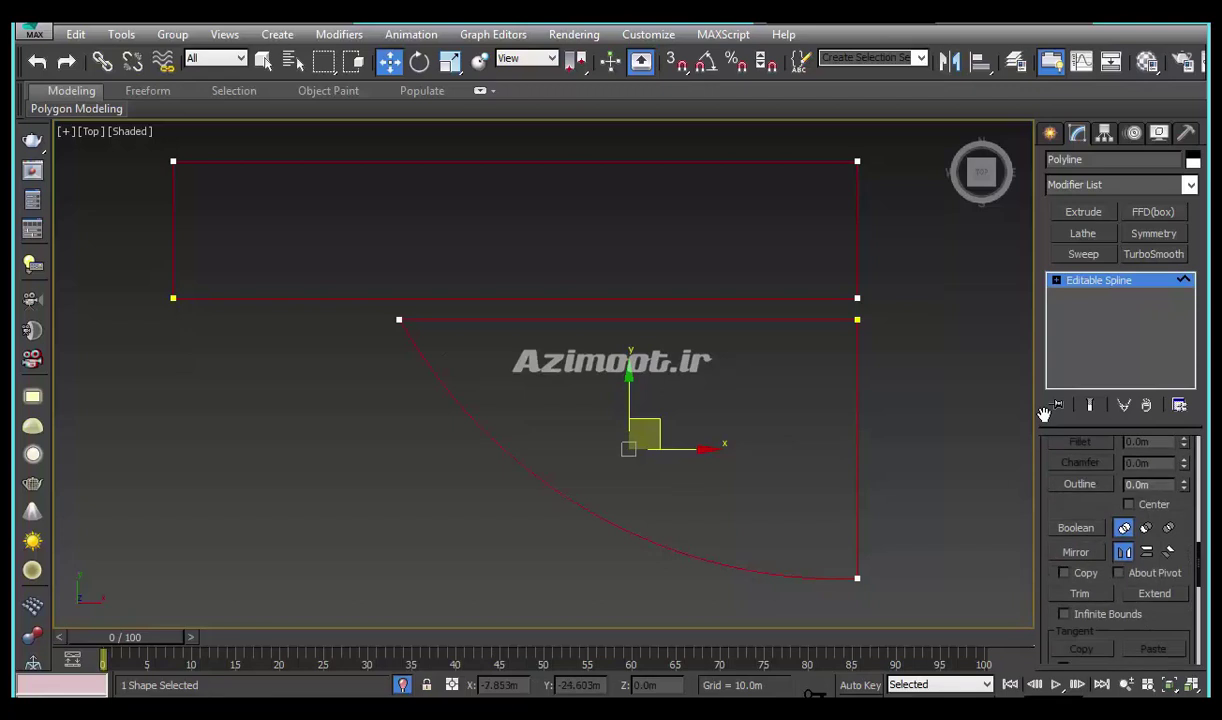
{"action": "left_click", "coordinate": [1079, 484]}
{"action": "left_click_drag", "start_coordinate": [860, 447], "coordinate": [856, 466]}
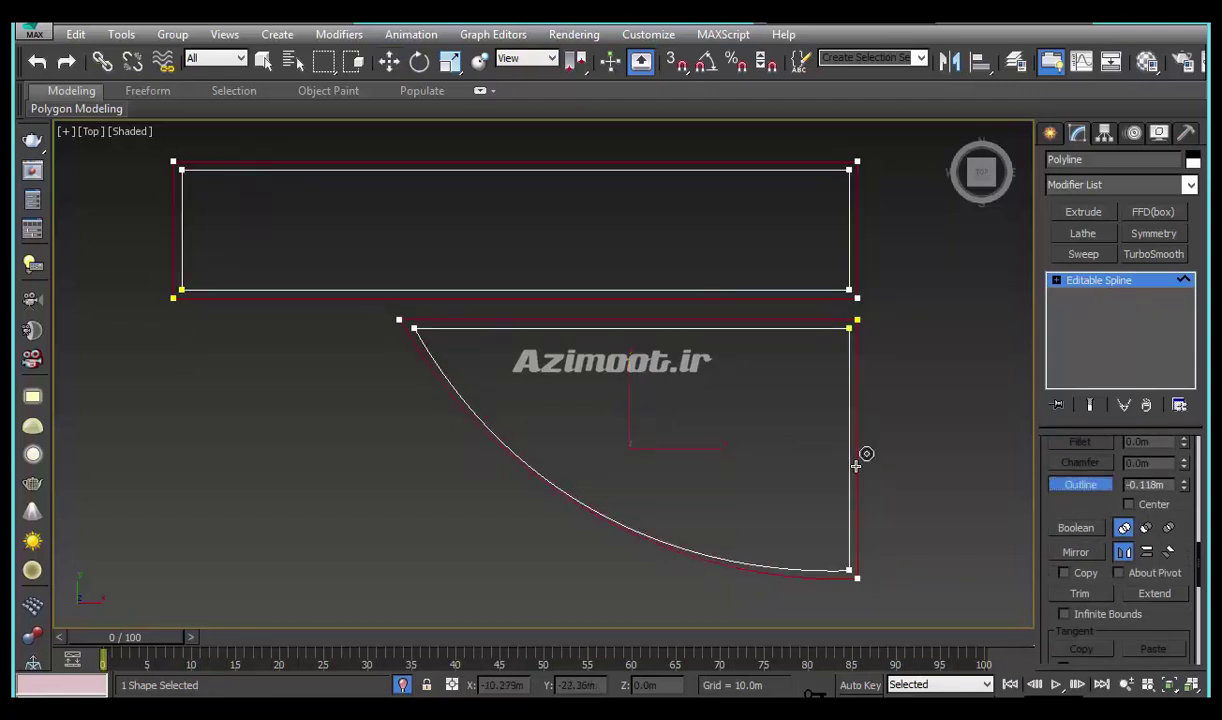
{"action": "key", "text": "w"}
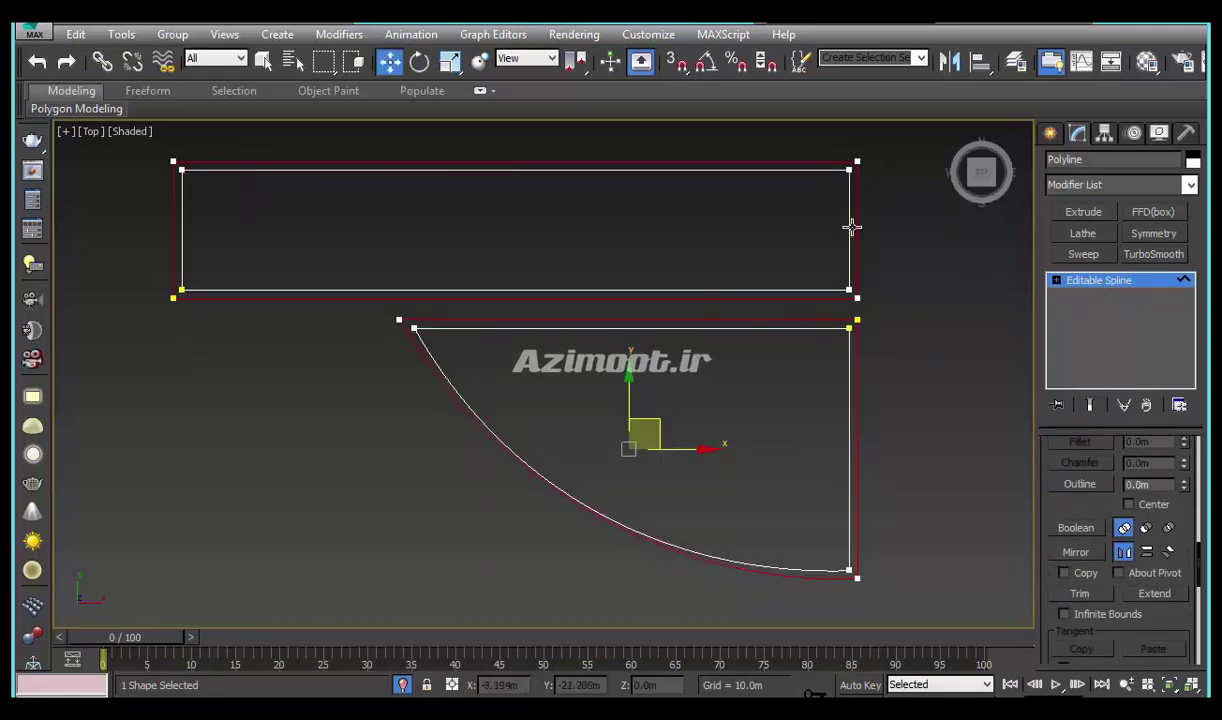
Adjust the tangent of the arc's top-left vertex to reshape the curve
{"action": "left_click", "coordinate": [1056, 280]}
{"action": "left_click", "coordinate": [1091, 295]}
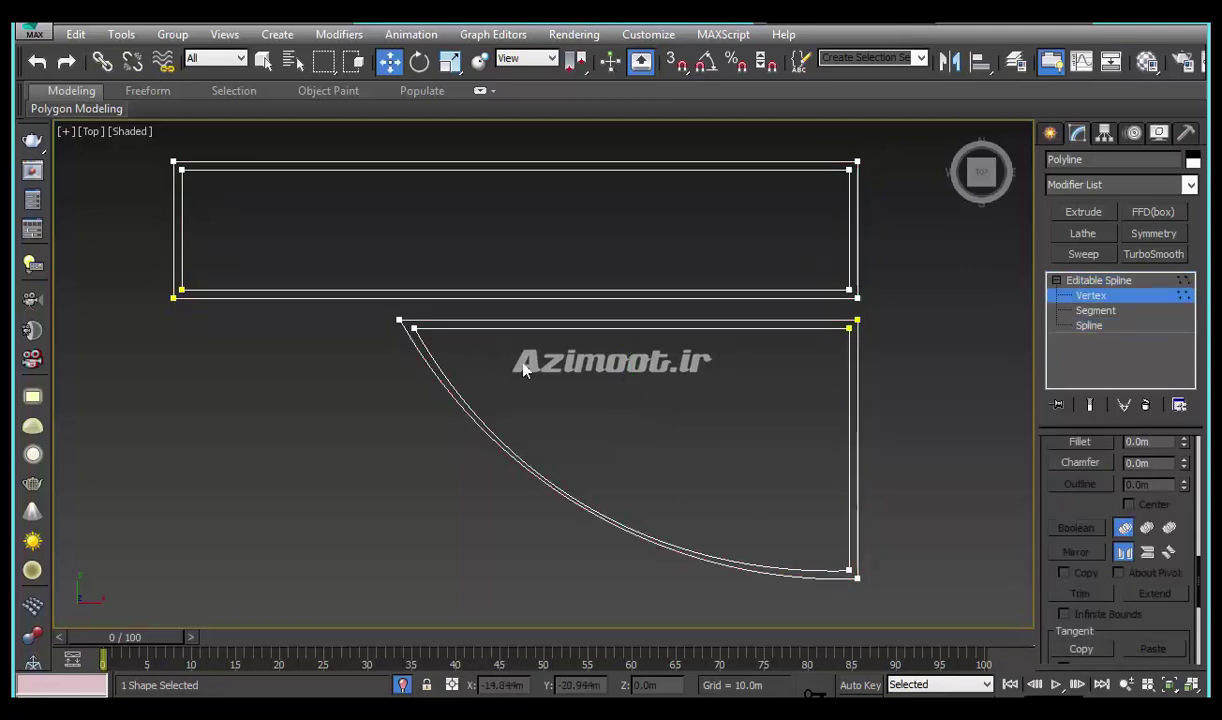
{"action": "left_click", "coordinate": [412, 327]}
{"action": "mouse_move", "coordinate": [505, 490]}
{"action": "left_mouse_down"}
{"action": "mouse_move", "coordinate": [514, 483]}
{"action": "mouse_move", "coordinate": [467, 443]}
{"action": "mouse_move", "coordinate": [492, 470]}
{"action": "left_mouse_up"}
{"action": "middle_click_drag", "start_coordinate": [766, 431], "coordinate": [738, 437]}
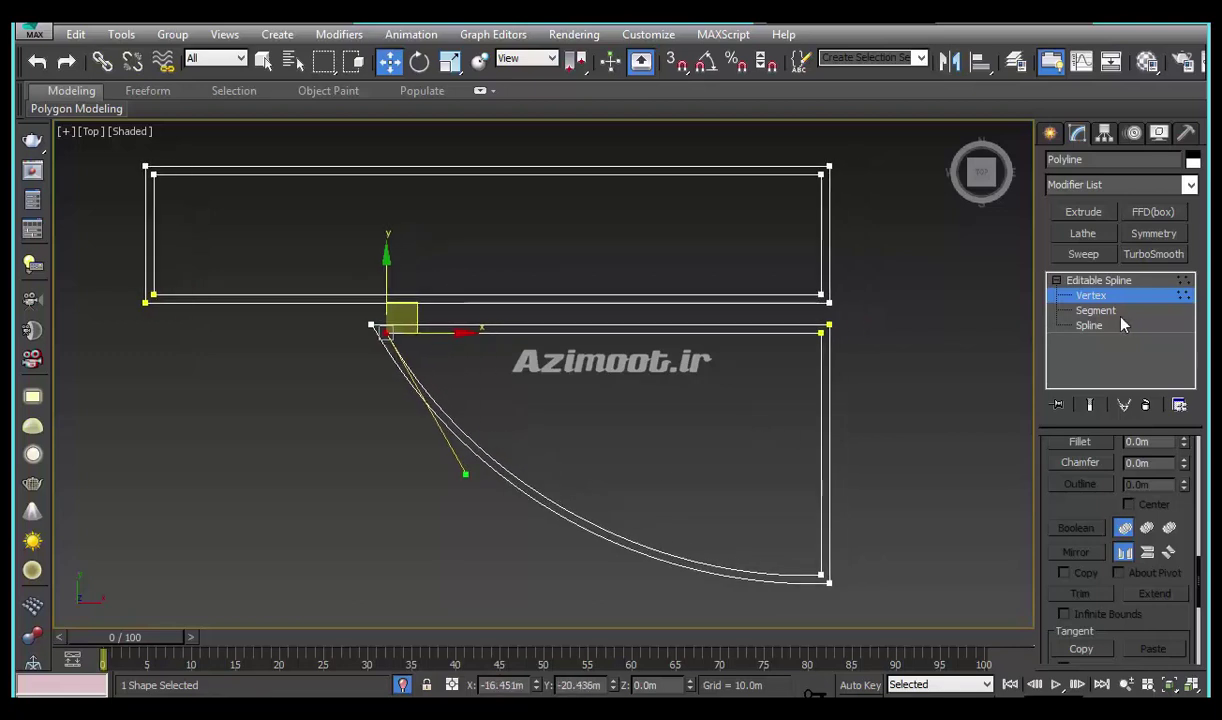
Detach the inner splines as a separate shape and extrude the wall outlines 0.5 m
{"action": "left_click", "coordinate": [1089, 325]}
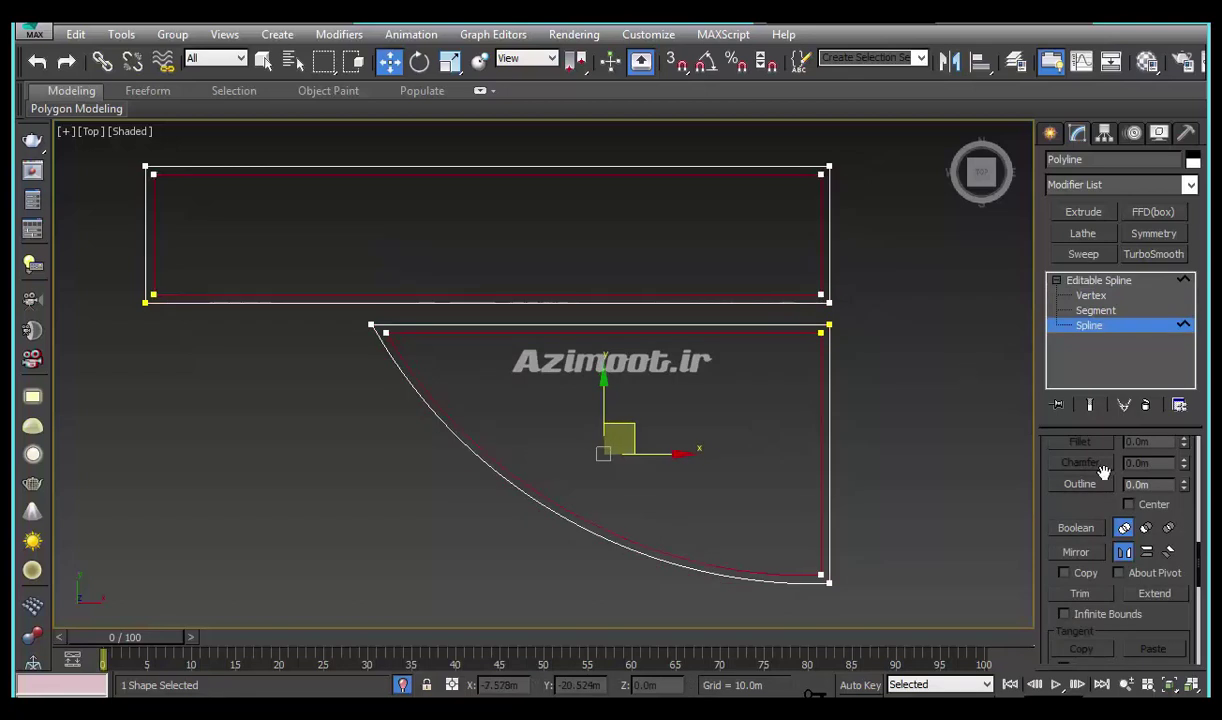
{"action": "scroll", "coordinate": [1082, 505], "scroll_direction": "down", "scroll_amount": 5}
{"action": "scroll", "coordinate": [1088, 458], "scroll_direction": "up", "scroll_amount": 2}
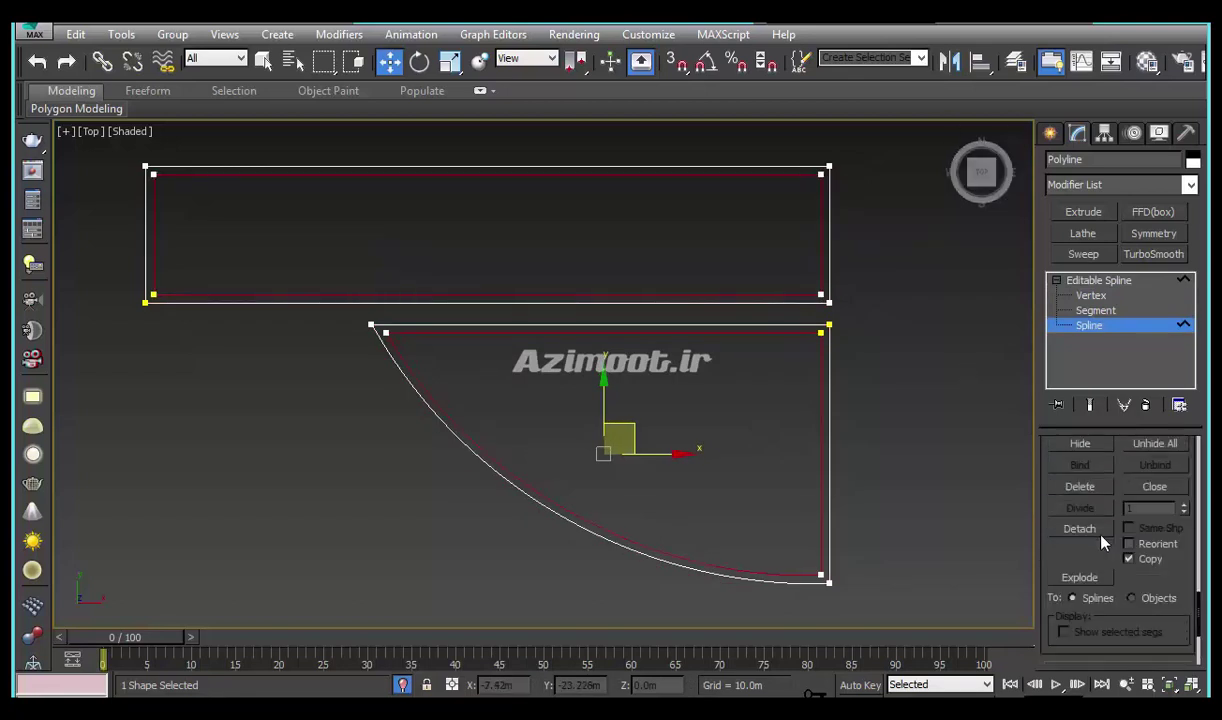
{"action": "left_click", "coordinate": [1079, 528]}
{"action": "left_click", "coordinate": [667, 373]}
{"action": "left_click", "coordinate": [1061, 222]}
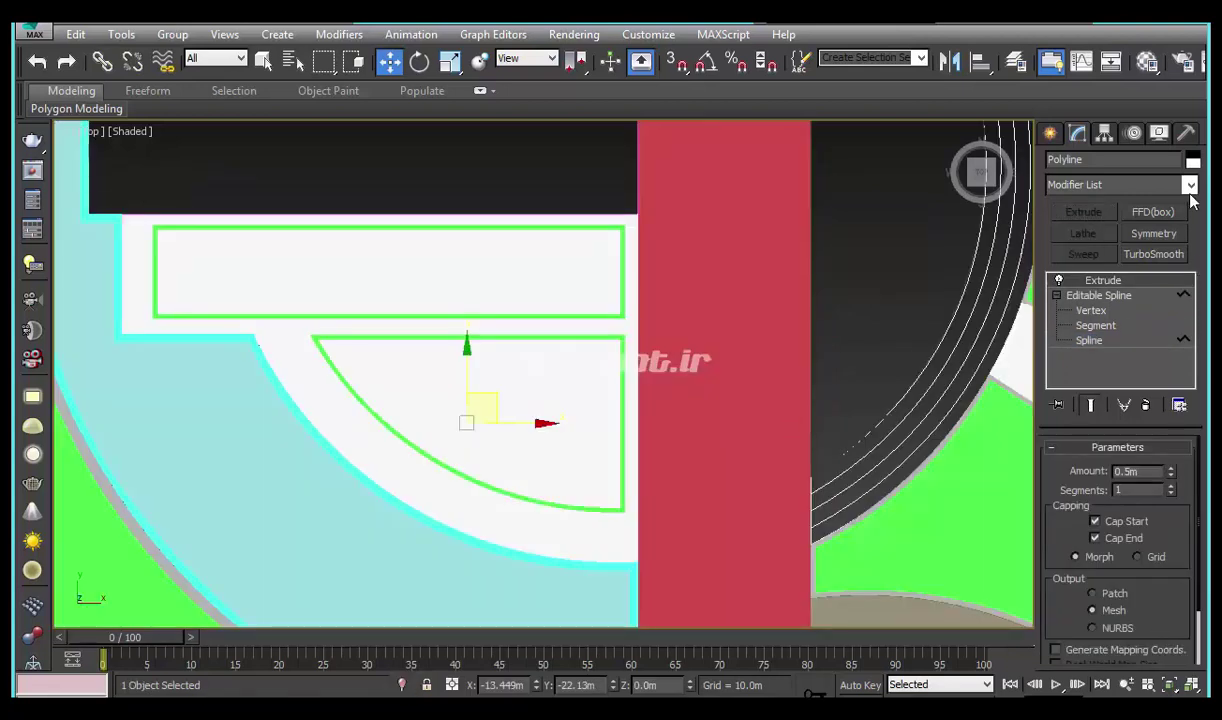
Make the planter walls grey and set their Extrude Amount to 0.2 m
{"action": "left_click", "coordinate": [1193, 161]}
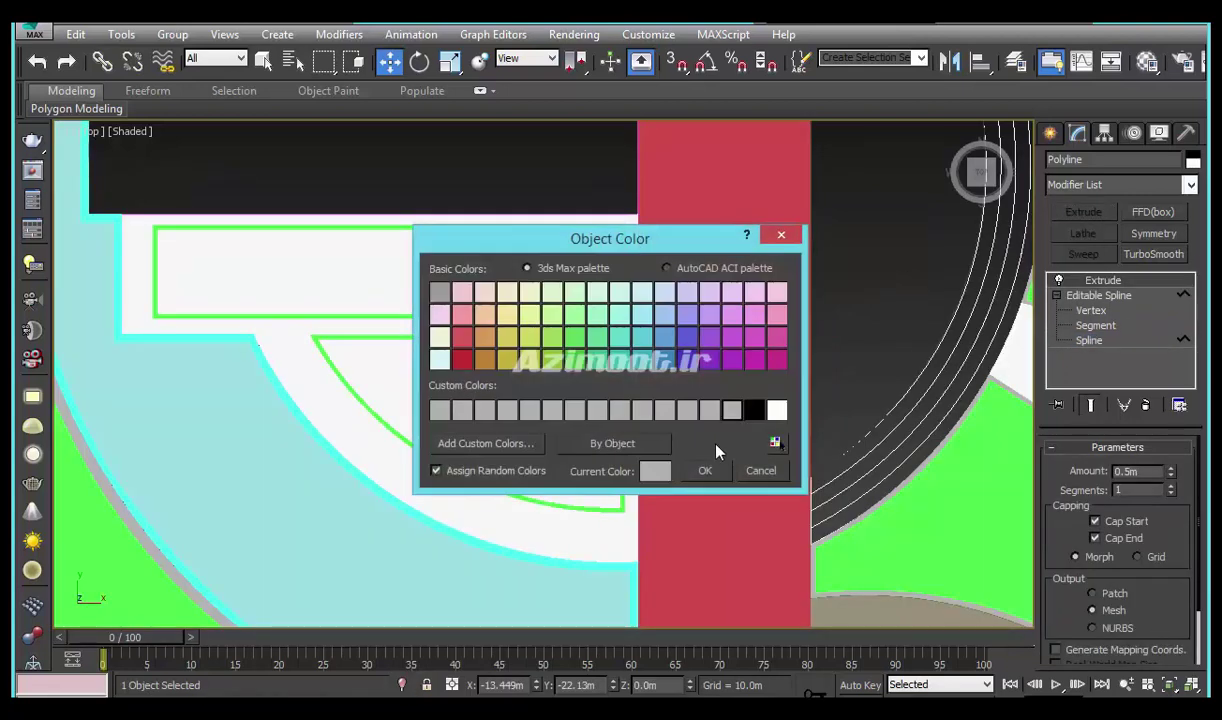
{"action": "left_click", "coordinate": [704, 471]}
{"action": "middle_click_drag", "start_coordinate": [619, 513], "coordinate": [559, 488], "text": "alt"}
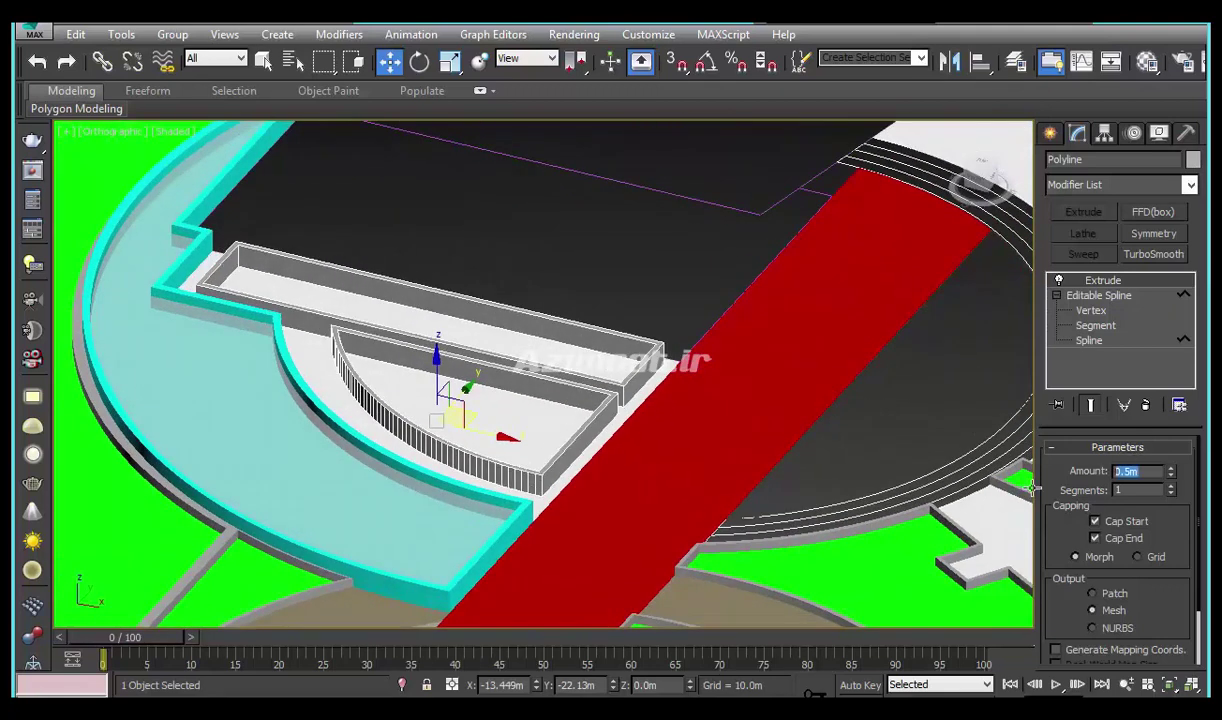
{"action": "type", "text": "0.2"}
{"action": "key", "text": "Return"}
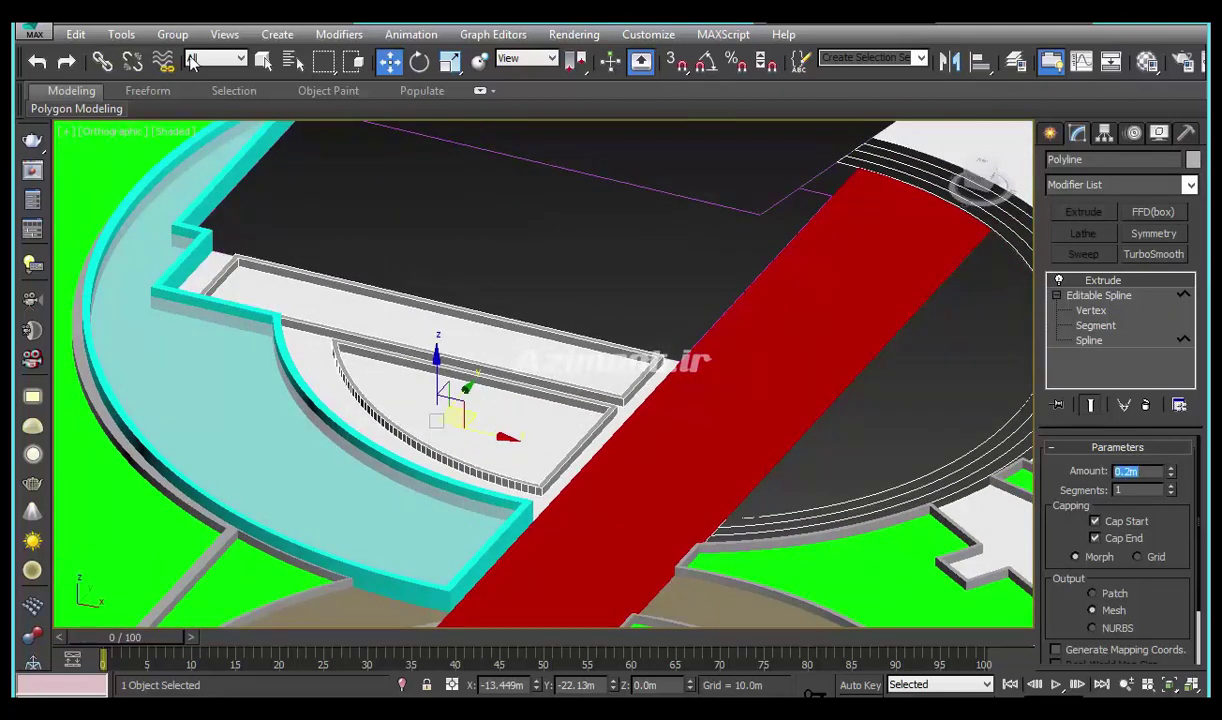
Filter selection to Shapes and convert the inner bed shape Shape015 to Editable Poly
{"action": "left_click", "coordinate": [205, 60]}
{"action": "left_click", "coordinate": [205, 100]}
{"action": "left_click", "coordinate": [458, 382]}
{"action": "right_click", "coordinate": [458, 382]}
{"action": "left_click", "coordinate": [540, 605]}
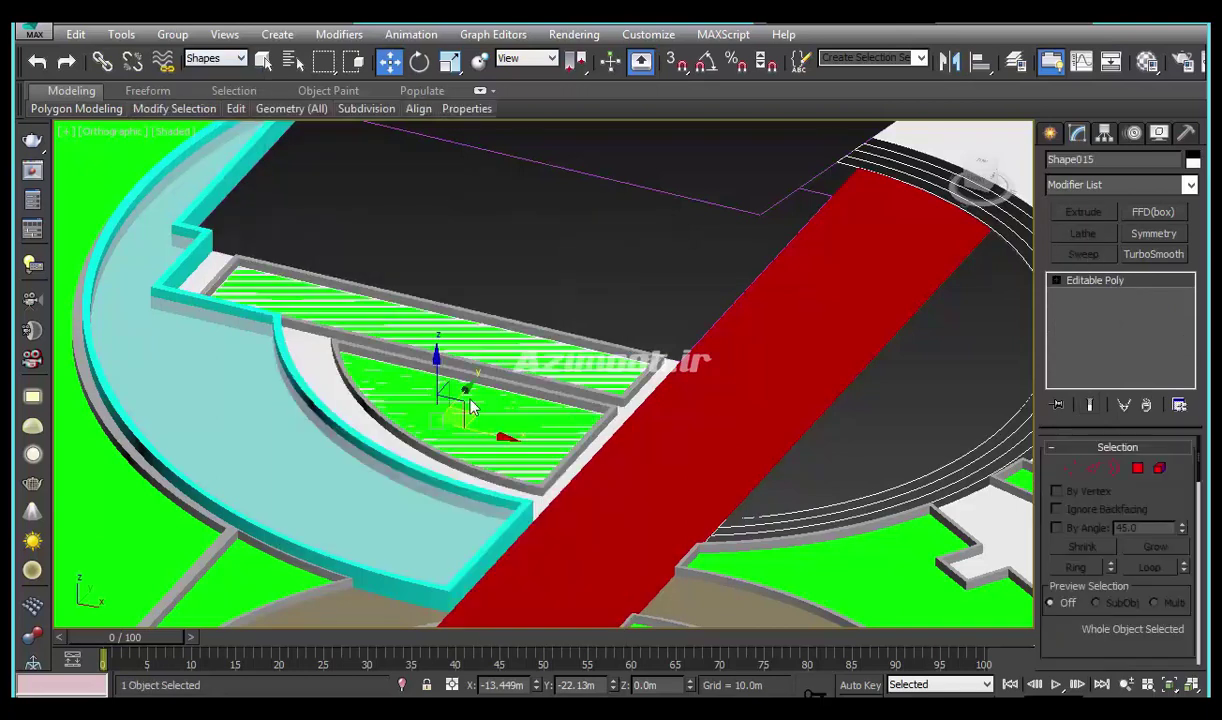
{"action": "scroll", "coordinate": [455, 393], "scroll_direction": "up", "scroll_amount": 2}
{"action": "scroll", "coordinate": [460, 400], "scroll_direction": "up", "scroll_amount": 2}
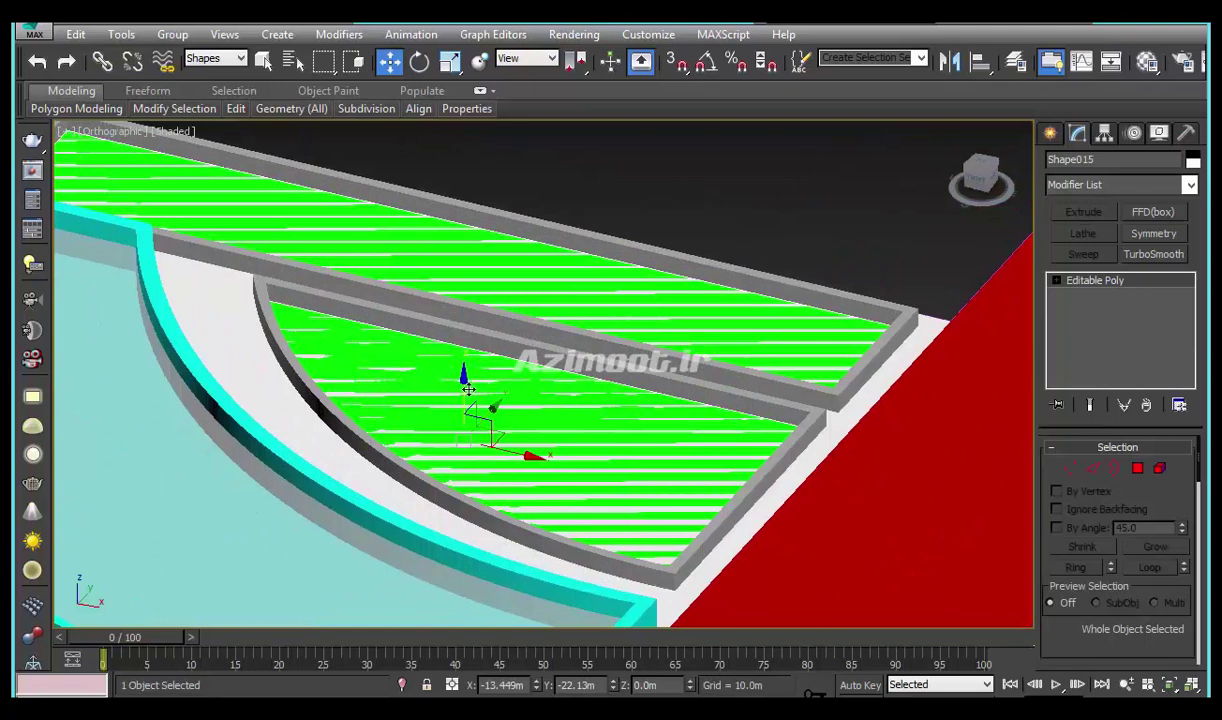
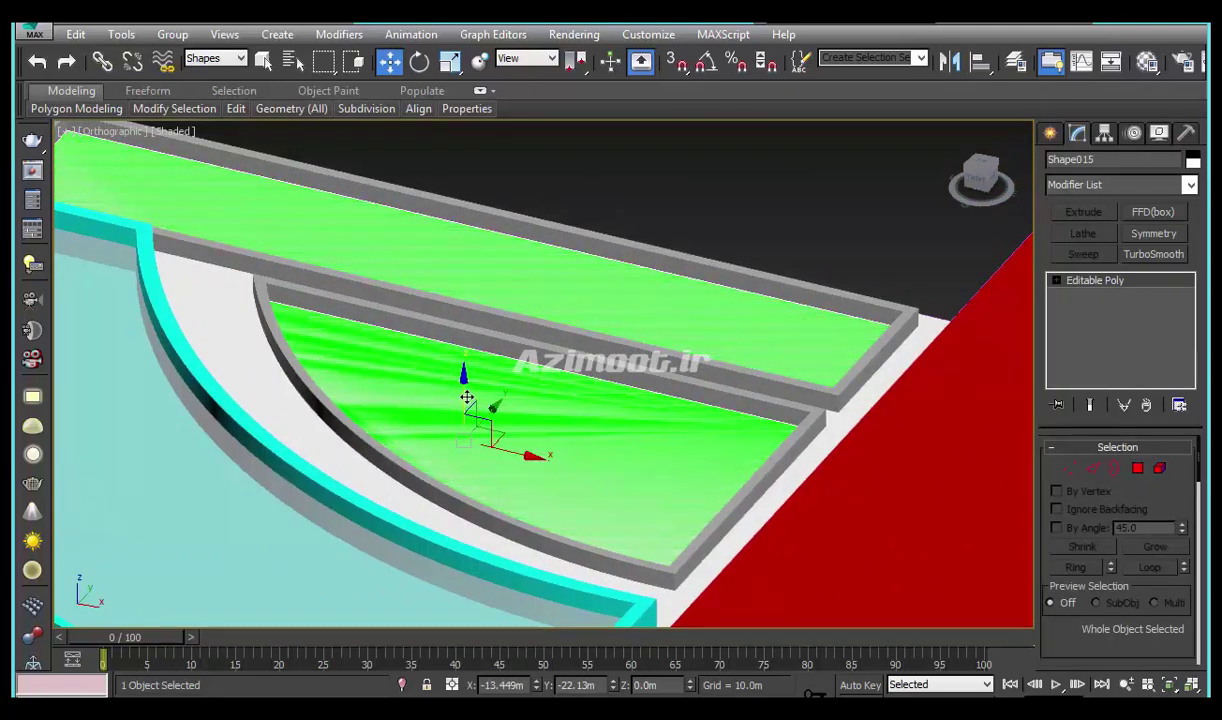
Raise the curved green planter slightly, to Z 0.043m, to stop the flickering stripes
{"action": "left_click_drag", "start_coordinate": [464, 395], "coordinate": [463, 392]}
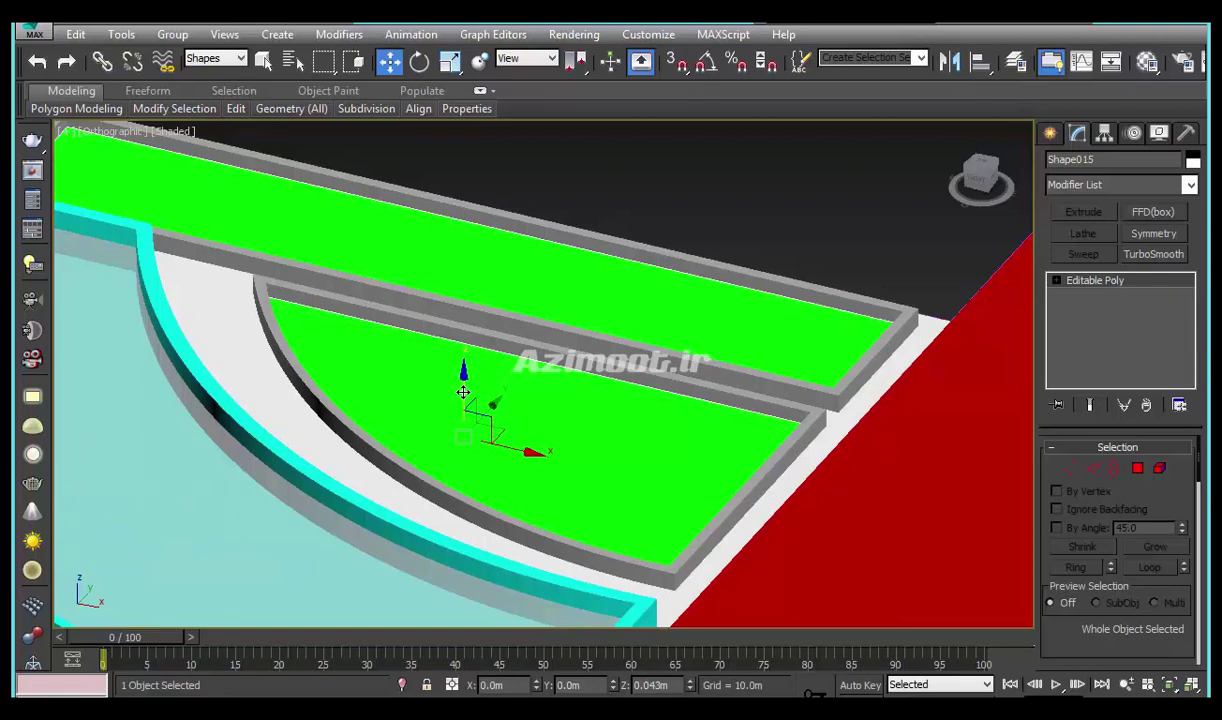
{"action": "middle_click_drag", "start_coordinate": [463, 392], "coordinate": [468, 384], "text": "alt"}
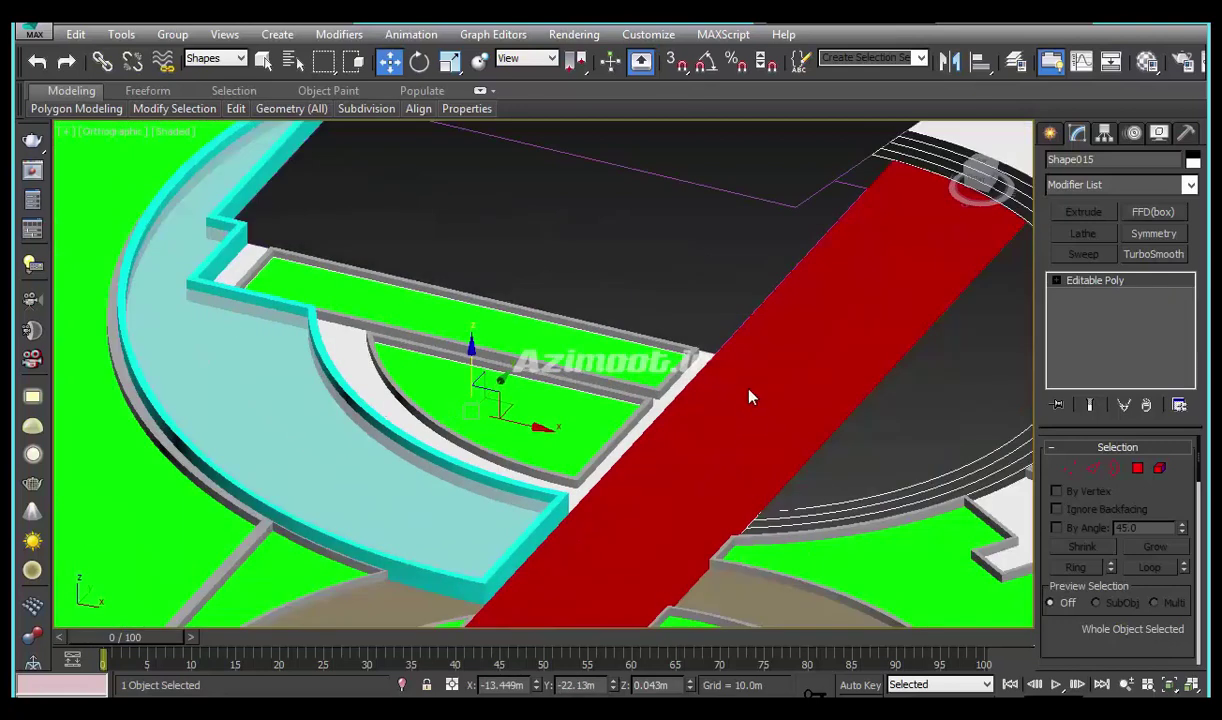
{"action": "middle_click_drag", "start_coordinate": [686, 440], "coordinate": [528, 472]}
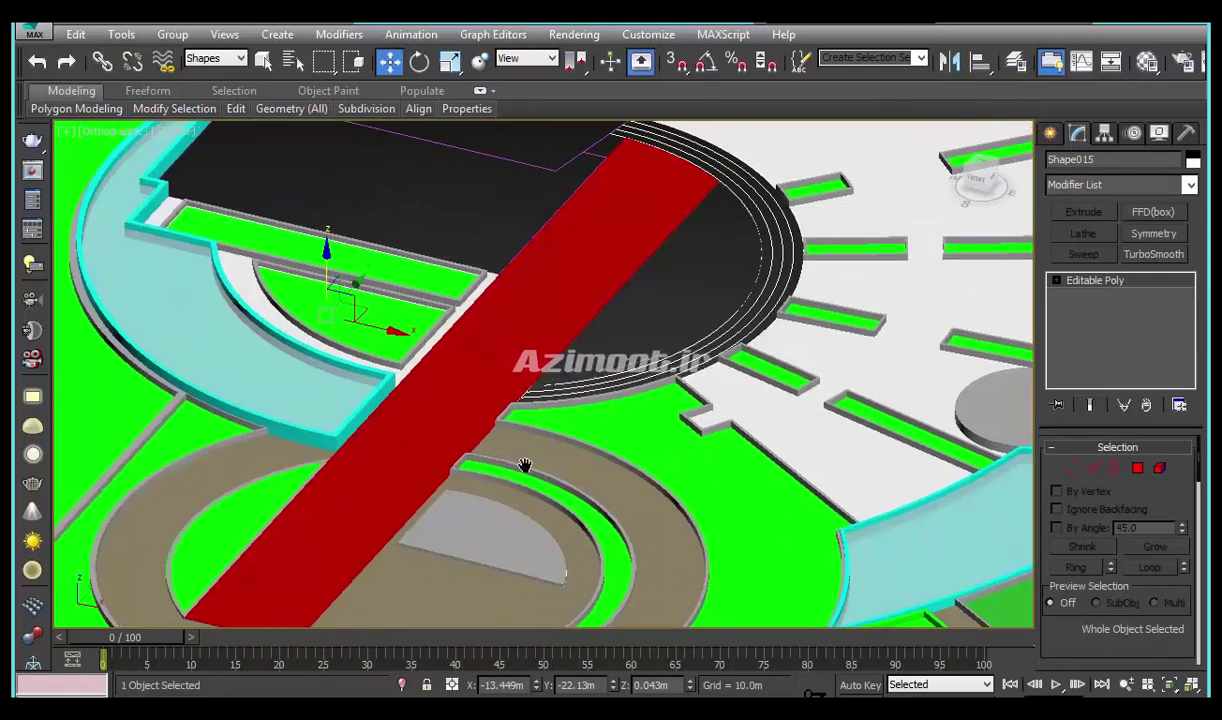
From Top view, select the concentric Polyline arcs around the dark circle
{"action": "key", "text": "t"}
{"action": "scroll", "coordinate": [869, 407], "scroll_direction": "up", "scroll_amount": 3}
{"action": "scroll", "coordinate": [869, 407], "scroll_direction": "up", "scroll_amount": 2}
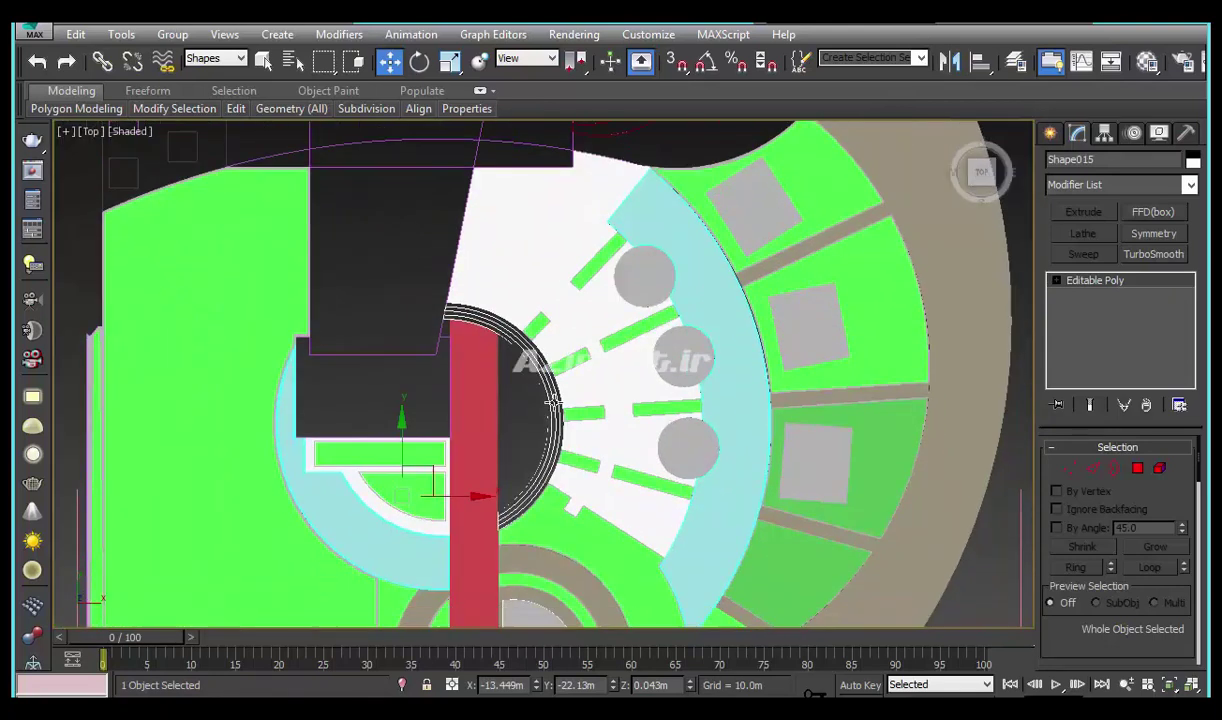
{"action": "scroll", "coordinate": [869, 407], "scroll_direction": "up", "scroll_amount": 2}
{"action": "left_click", "coordinate": [1050, 135]}
{"action": "middle_click_drag", "start_coordinate": [616, 404], "coordinate": [532, 401]}
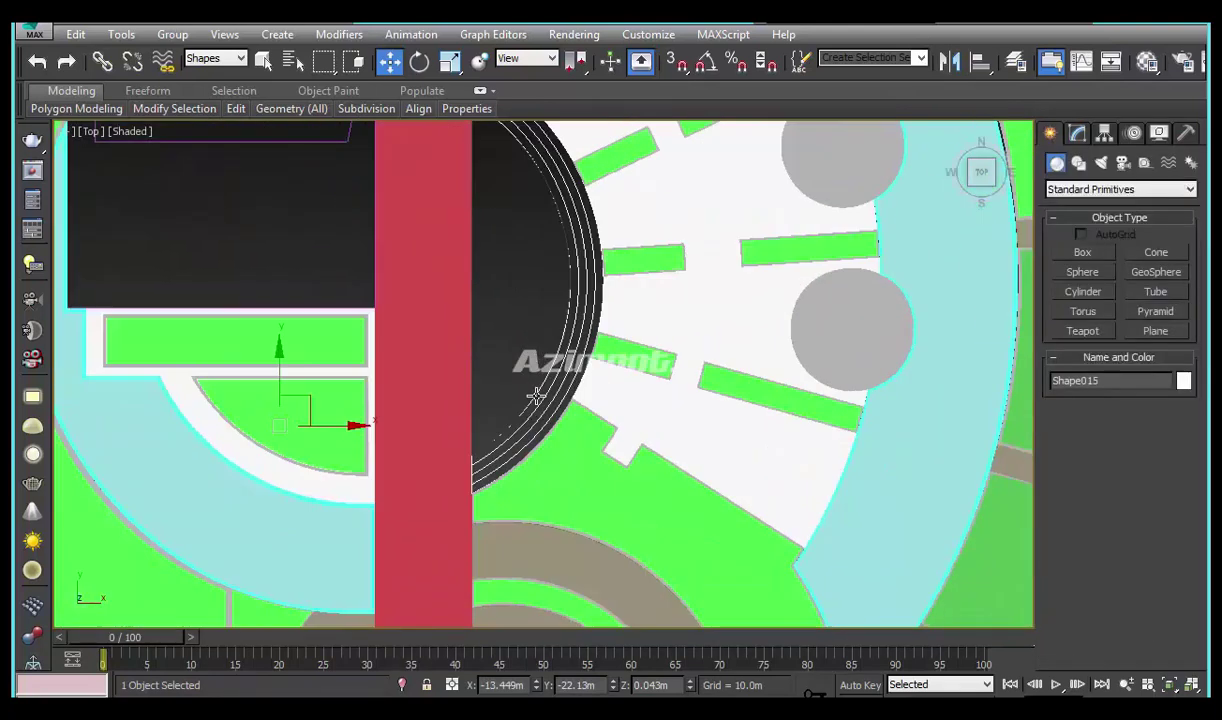
{"action": "left_click", "coordinate": [556, 427]}
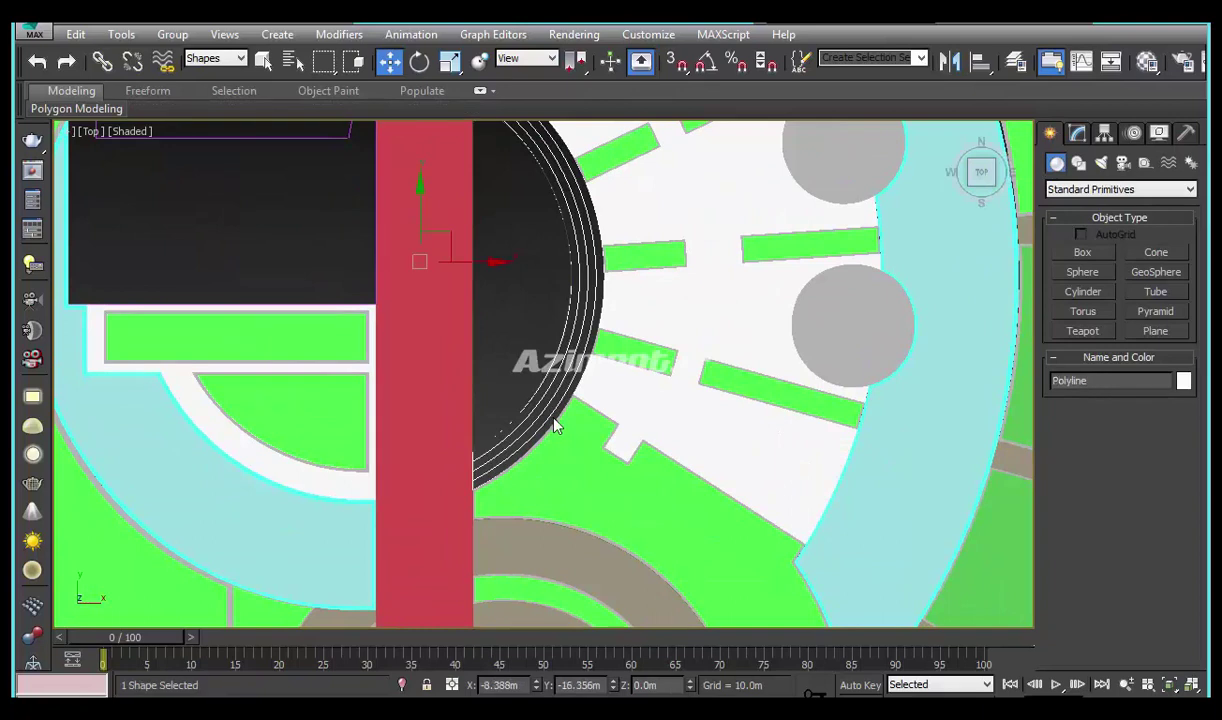
{"action": "middle_click_drag", "start_coordinate": [549, 450], "coordinate": [594, 335], "text": "alt"}
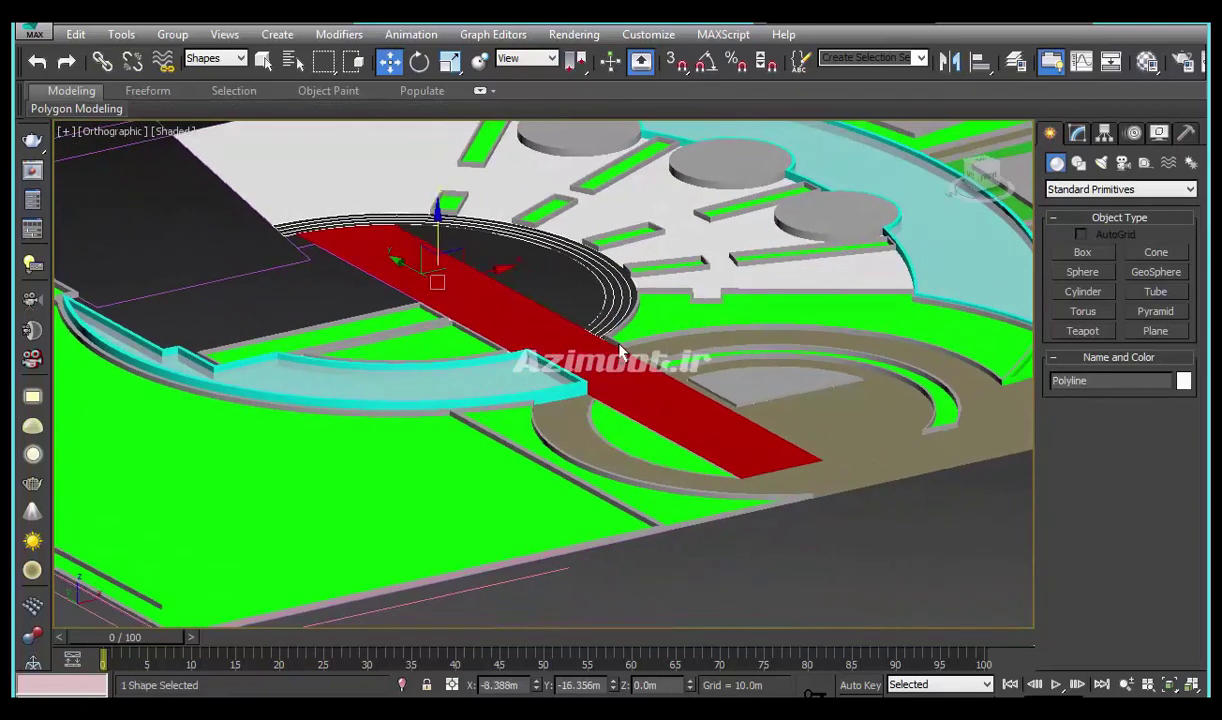
{"action": "scroll", "coordinate": [594, 335], "scroll_direction": "up", "scroll_amount": 2}
{"action": "scroll", "coordinate": [618, 311], "scroll_direction": "down", "scroll_amount": 1}
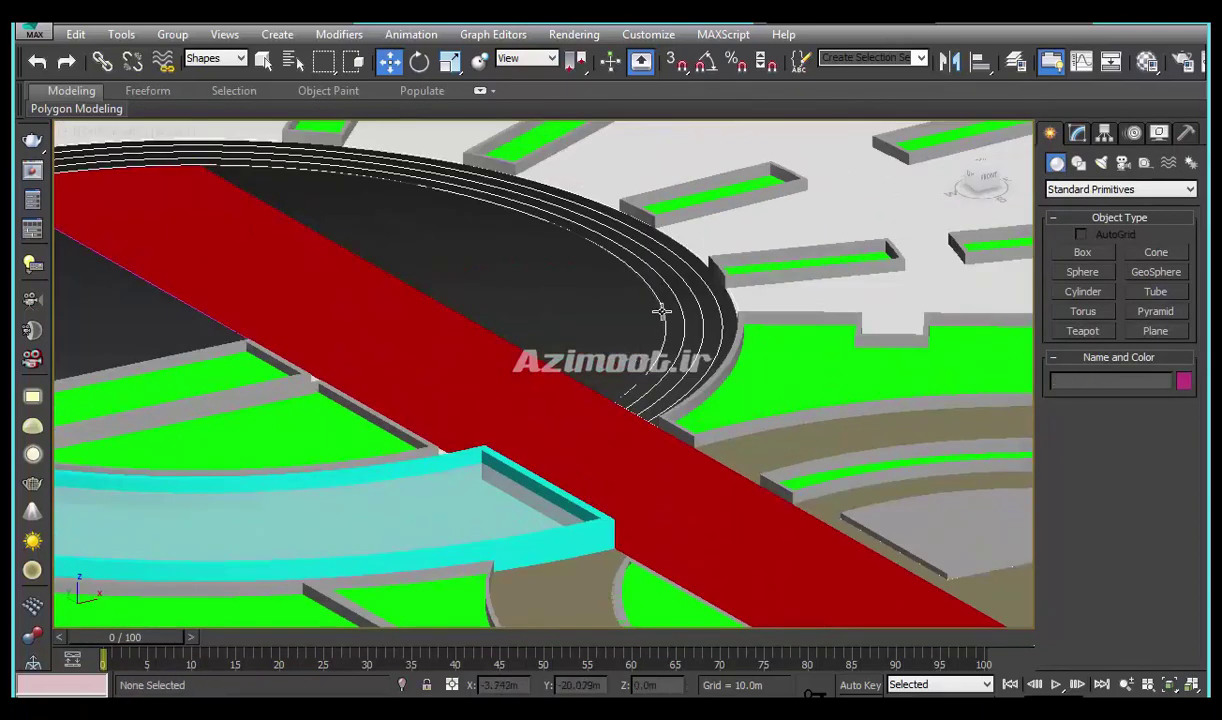
{"action": "middle_click_drag", "start_coordinate": [647, 290], "coordinate": [650, 317]}
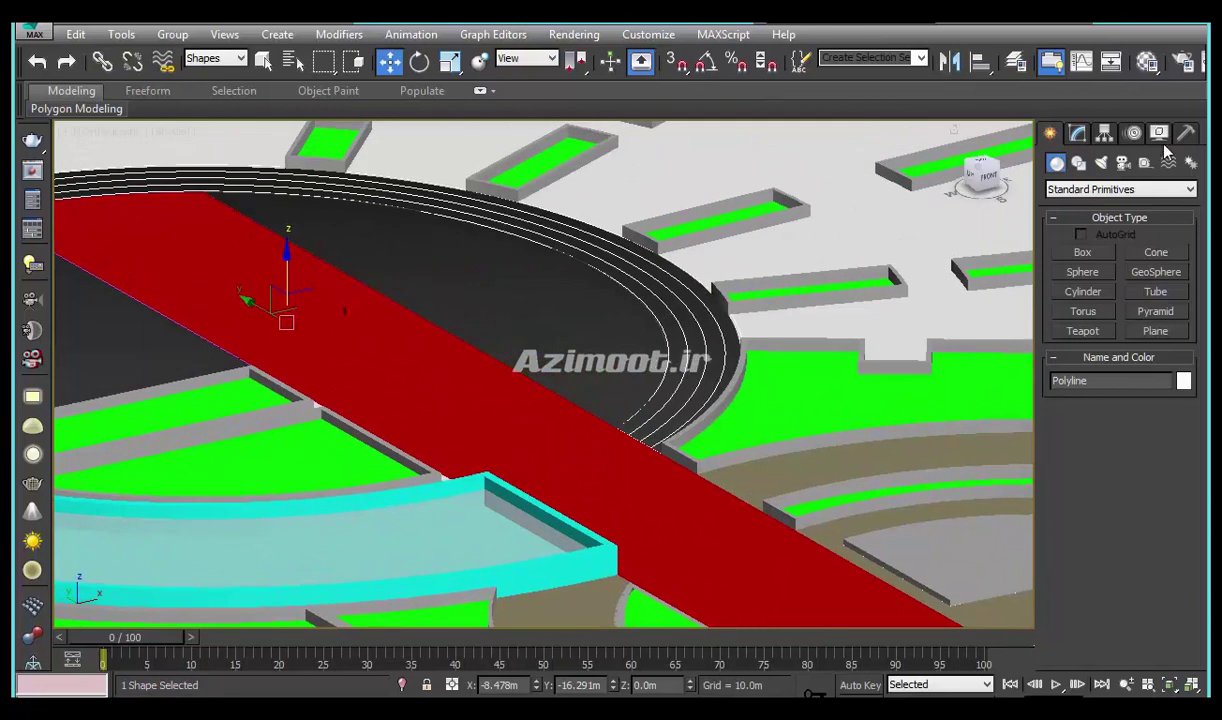
Add an Extrude modifier to the arc lines at 0.05m, then undo it
{"action": "left_click", "coordinate": [1088, 133]}
{"action": "left_click", "coordinate": [1086, 213]}
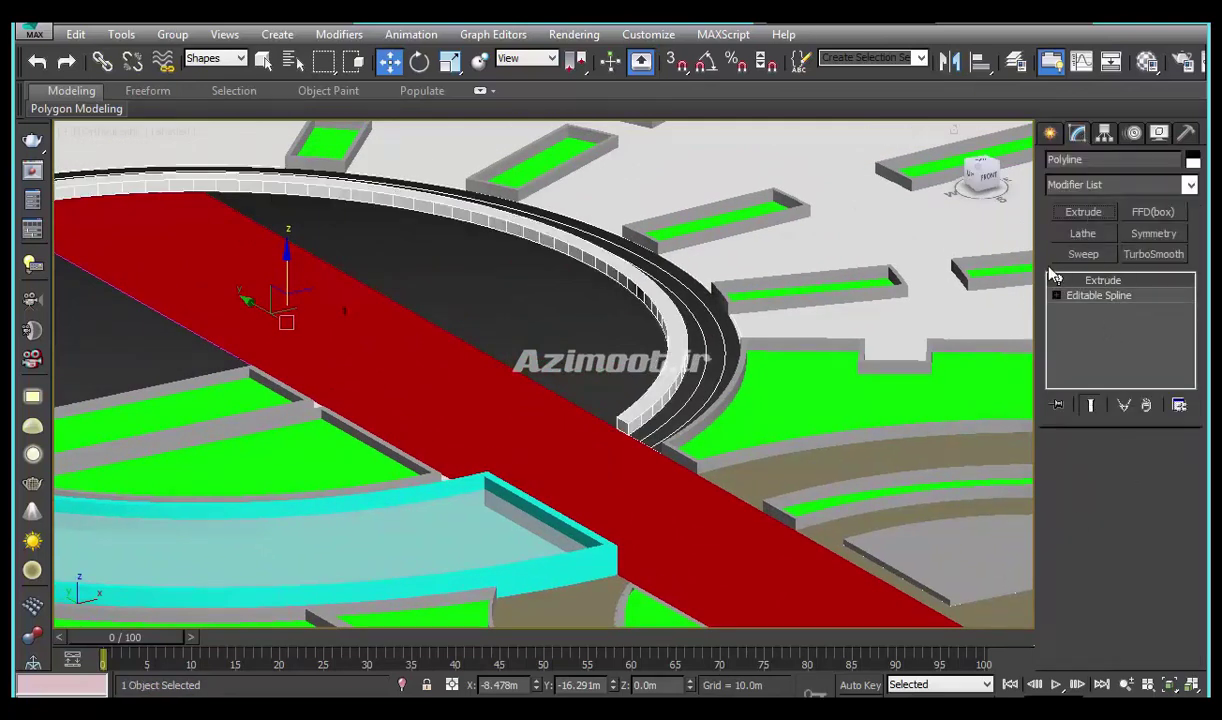
{"action": "double_click", "coordinate": [1155, 470]}
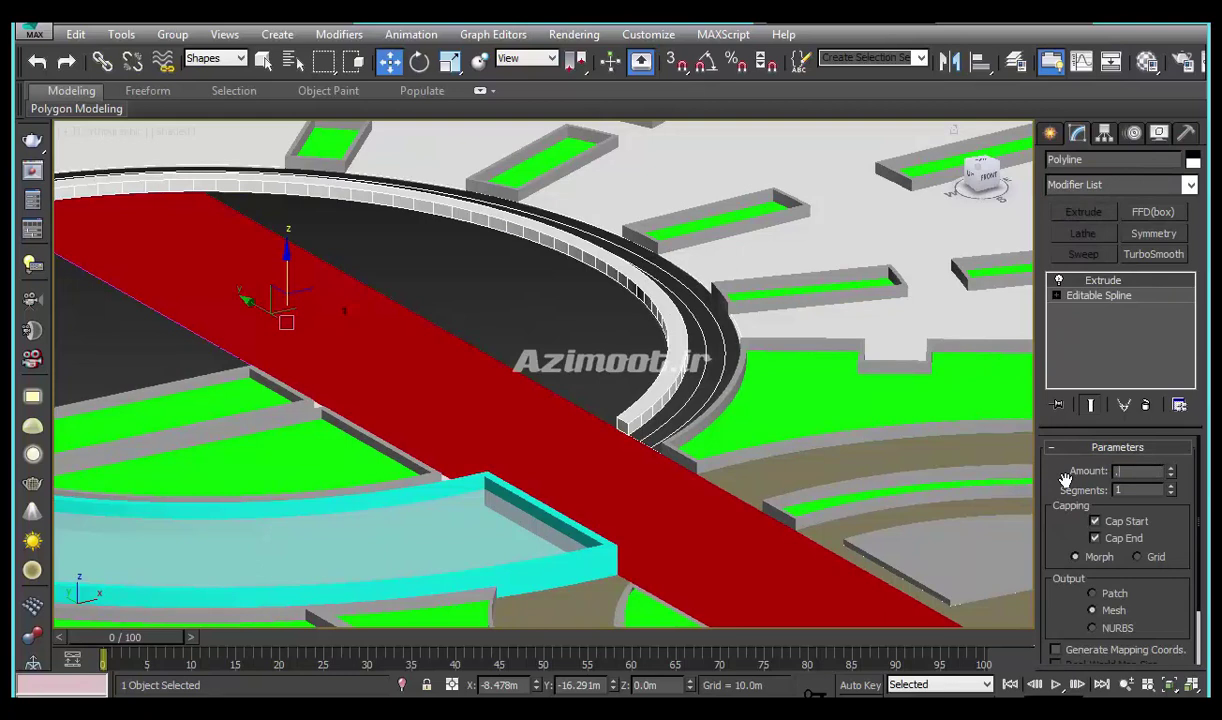
{"action": "type", "text": ".05"}
{"action": "key", "text": "Return"}
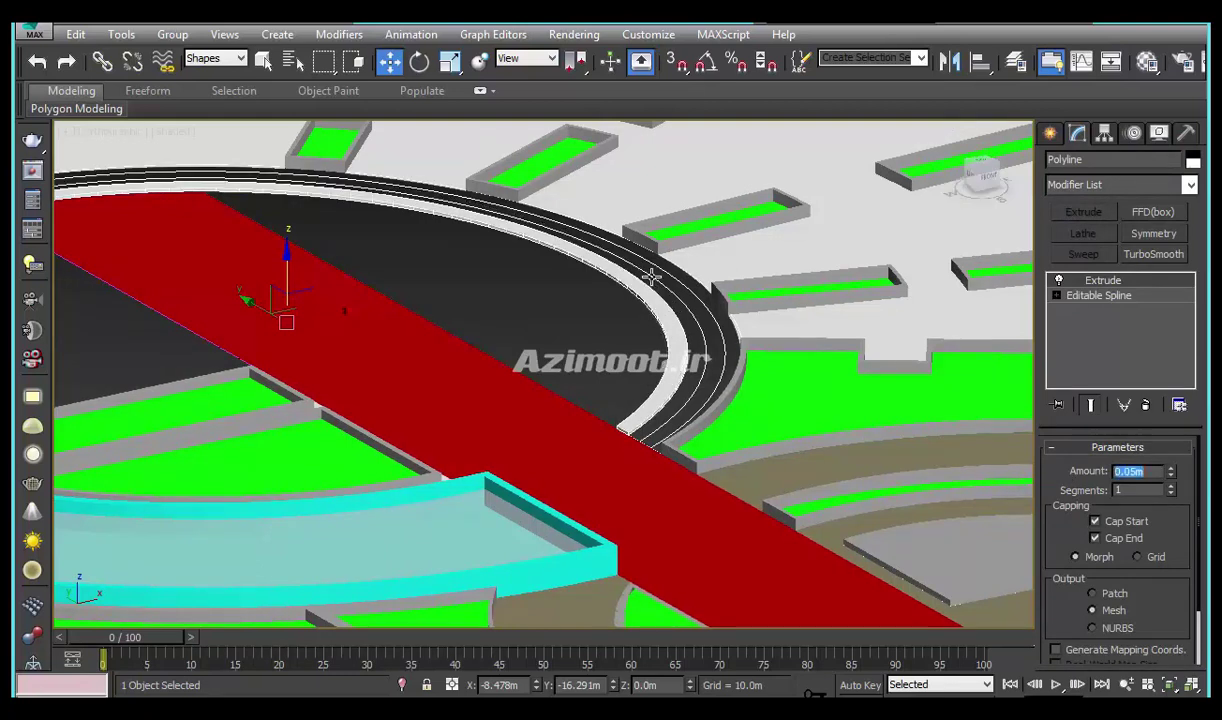
{"action": "key", "text": "ctrl+z"}
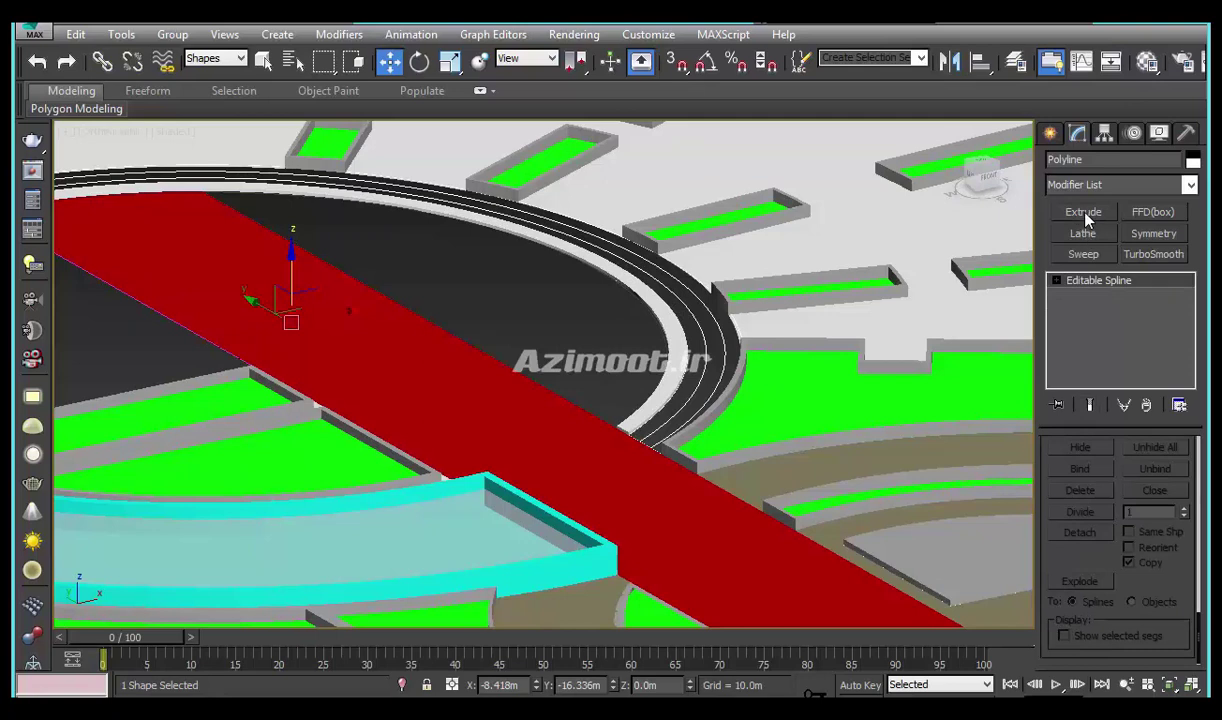
Reapply Extrude to the arcs with a 0.1m amount
{"action": "left_click", "coordinate": [1083, 212]}
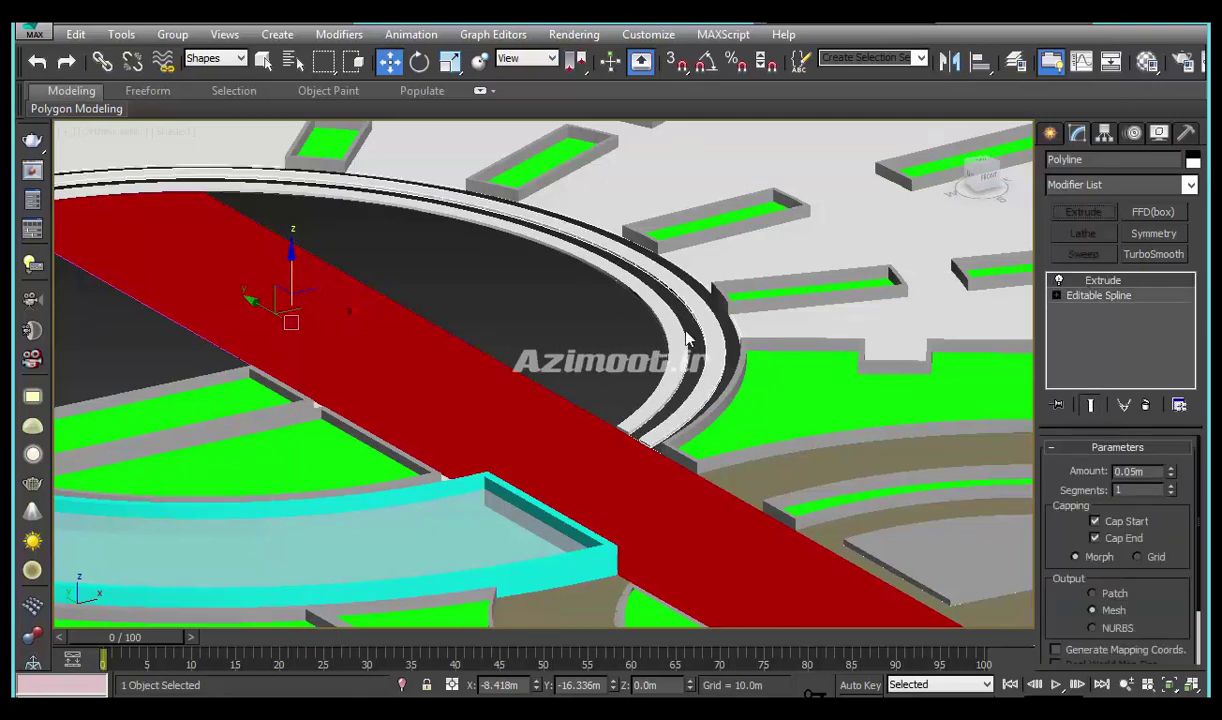
{"action": "key", "text": "ctrl+z"}
{"action": "left_click", "coordinate": [1084, 214]}
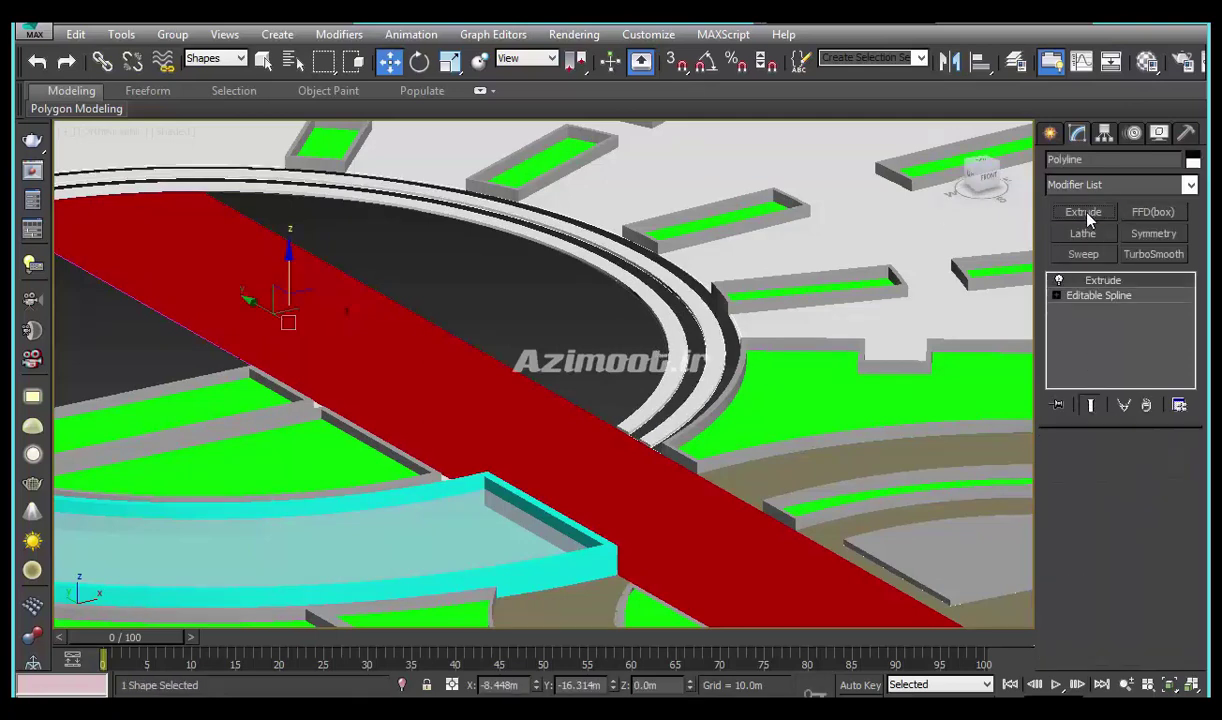
{"action": "double_click", "coordinate": [1148, 468]}
{"action": "type", "text": "0.1"}
{"action": "key", "text": "Return"}
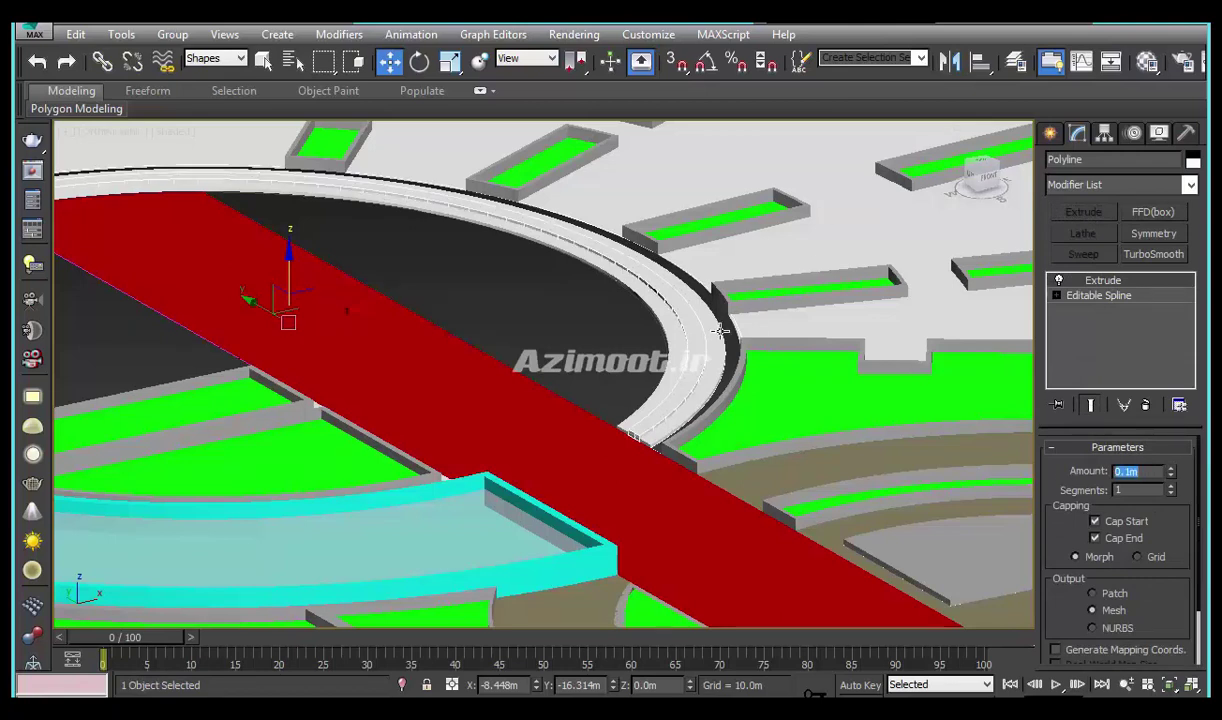
Remove the extrusion, set the selection filter to All, and reselect the arc tiers
{"action": "left_click", "coordinate": [1146, 404]}
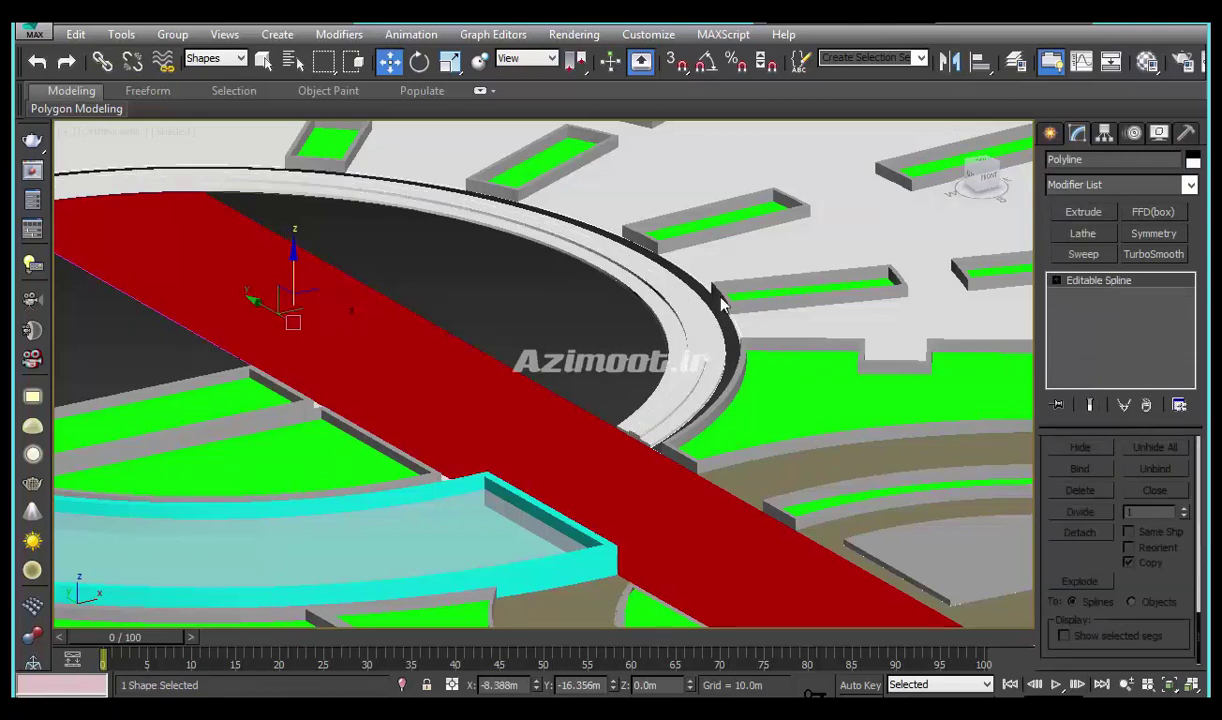
{"action": "left_click", "coordinate": [713, 360]}
{"action": "left_click", "coordinate": [241, 58]}
{"action": "left_click", "coordinate": [210, 72]}
{"action": "left_click", "coordinate": [704, 362]}
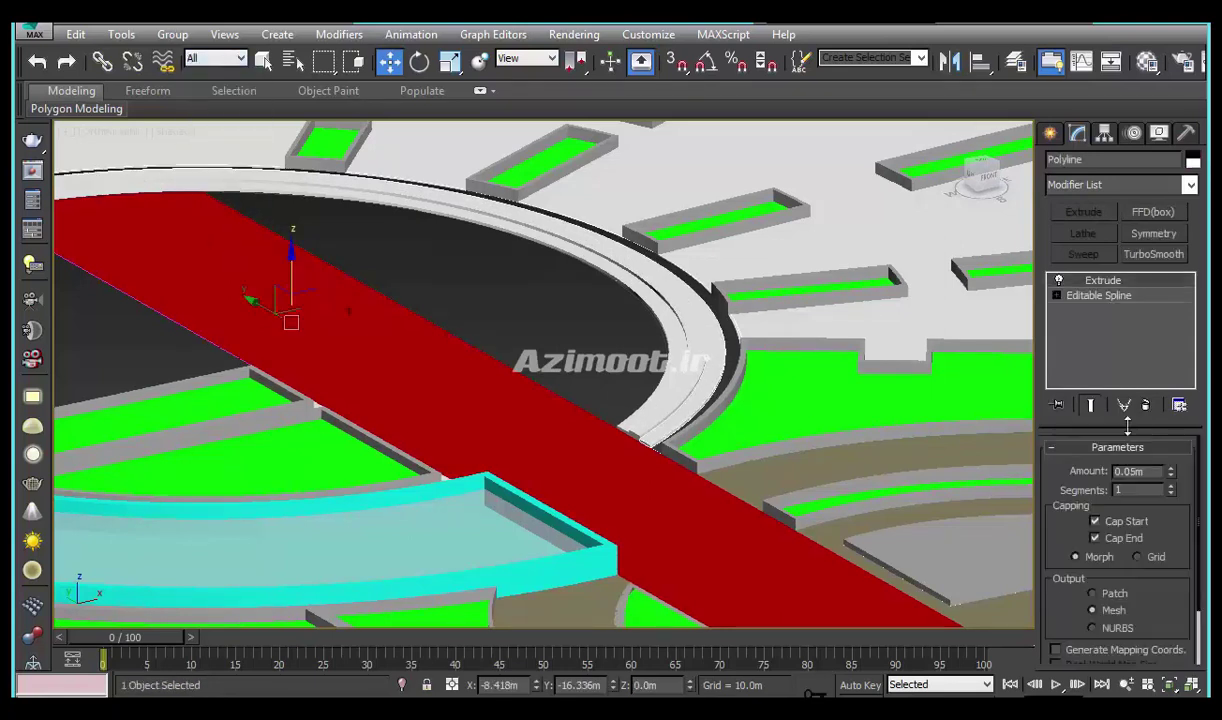
Try a 0.15m Extrude amount, then settle on 0.2m for the tiers
{"action": "double_click", "coordinate": [1150, 471]}
{"action": "type", "text": "0.15"}
{"action": "key", "text": "Return"}
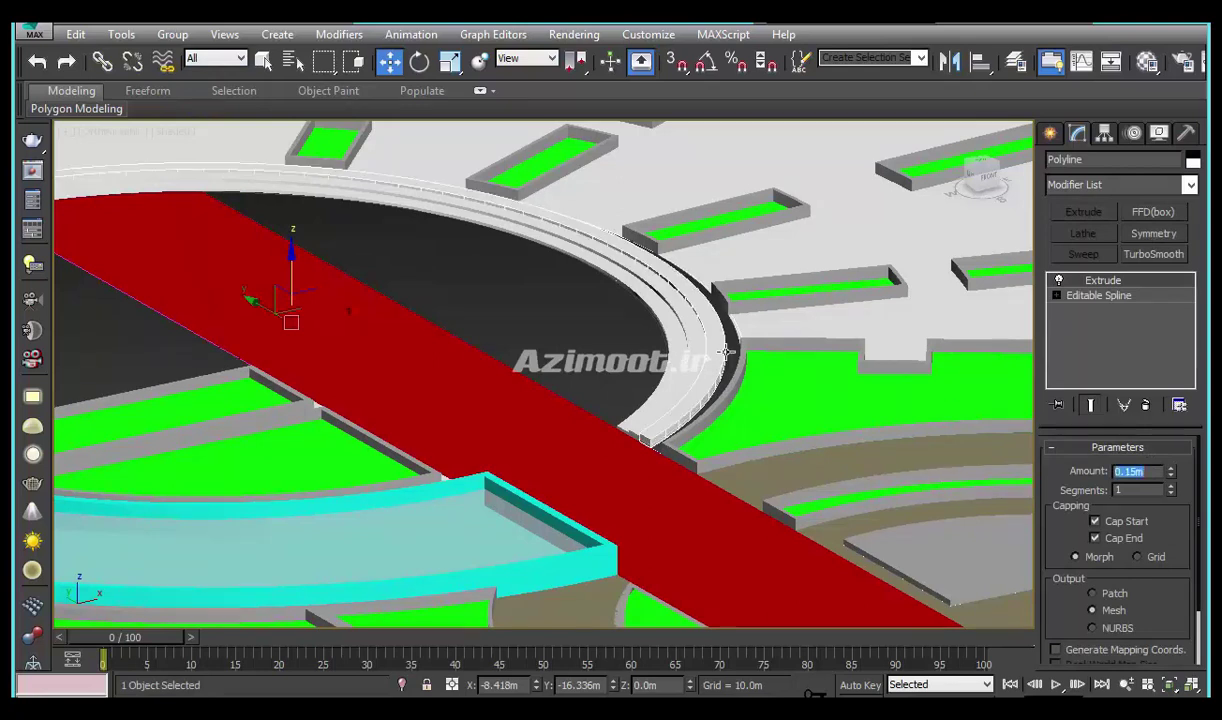
{"action": "key", "text": "ctrl+z"}
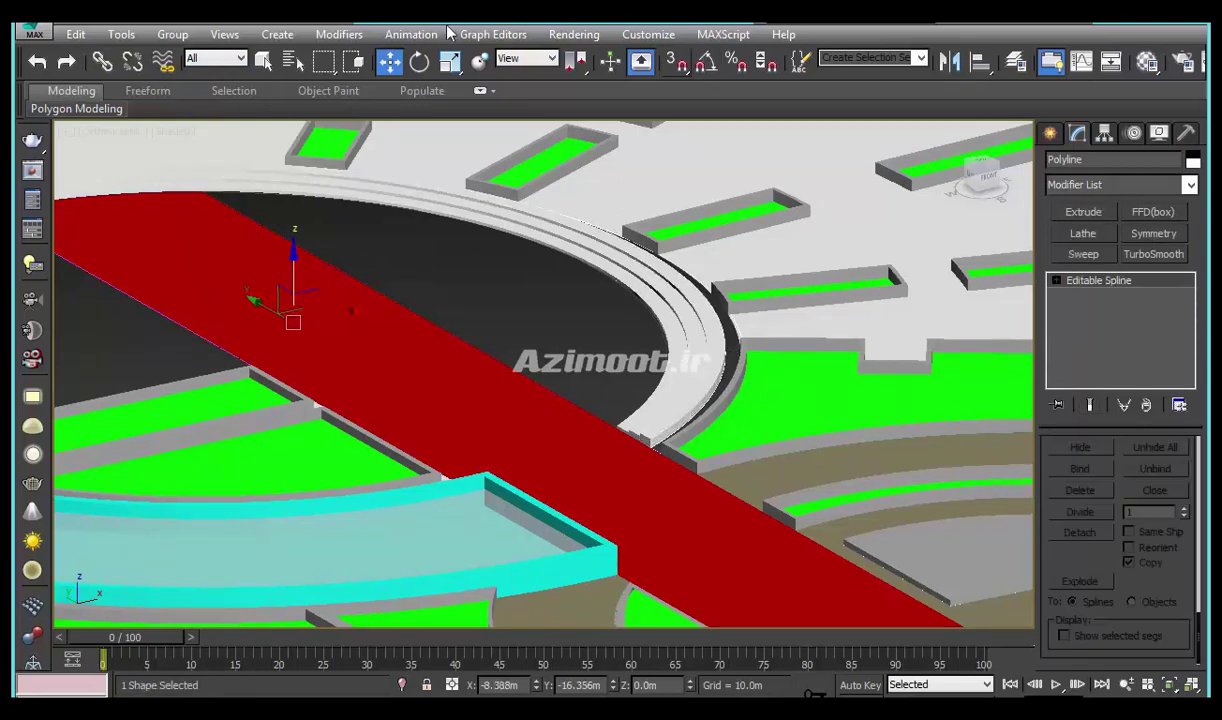
{"action": "left_click", "coordinate": [1083, 212]}
{"action": "double_click", "coordinate": [1125, 471]}
{"action": "type", "text": "0.2"}
{"action": "key", "text": "Return"}
Inspect the tier rows and drop to the Editable Spline level in the modifier stack
{"action": "scroll", "coordinate": [591, 427], "scroll_direction": "up", "scroll_amount": 3}
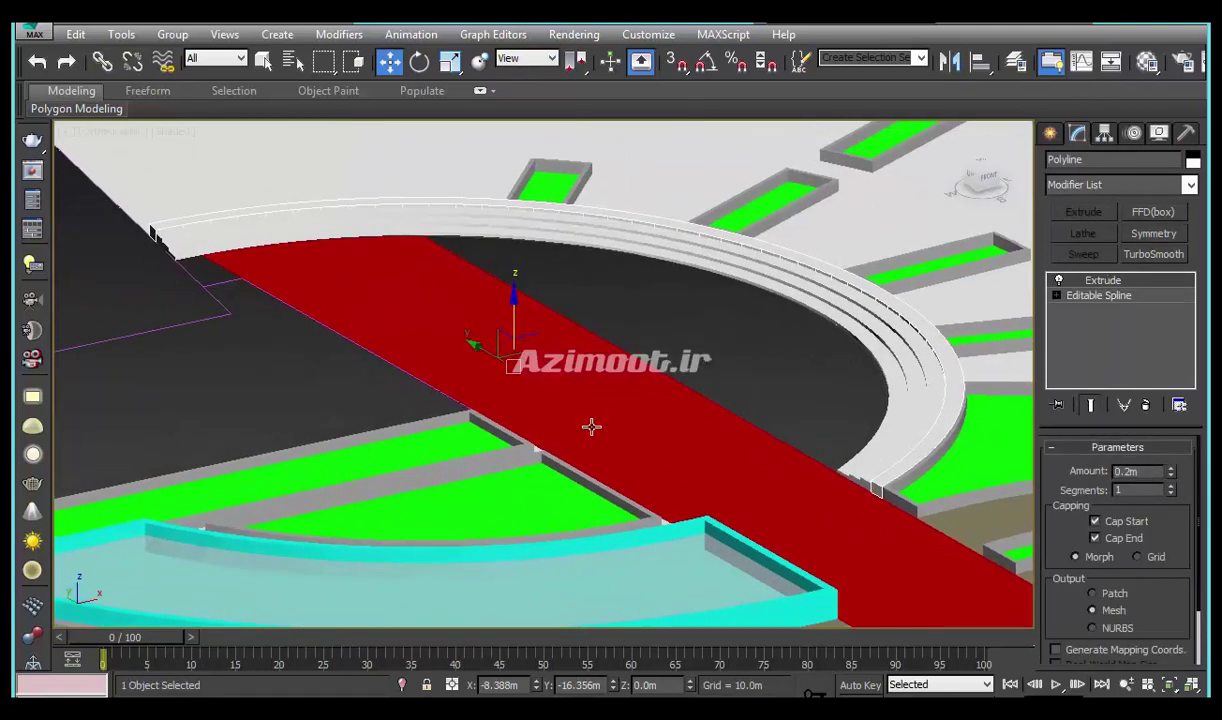
{"action": "scroll", "coordinate": [591, 427], "scroll_direction": "down", "scroll_amount": 3}
{"action": "scroll", "coordinate": [480, 308], "scroll_direction": "up", "scroll_amount": 5}
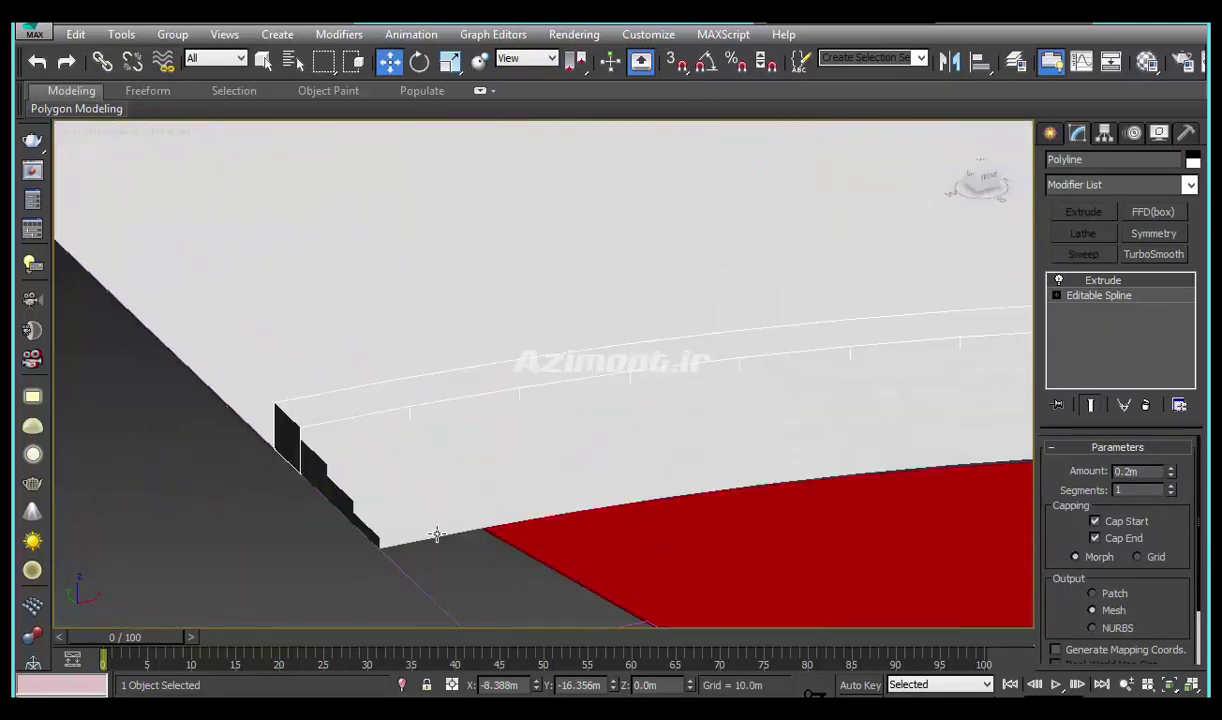
{"action": "middle_click_drag", "start_coordinate": [436, 535], "coordinate": [418, 473]}
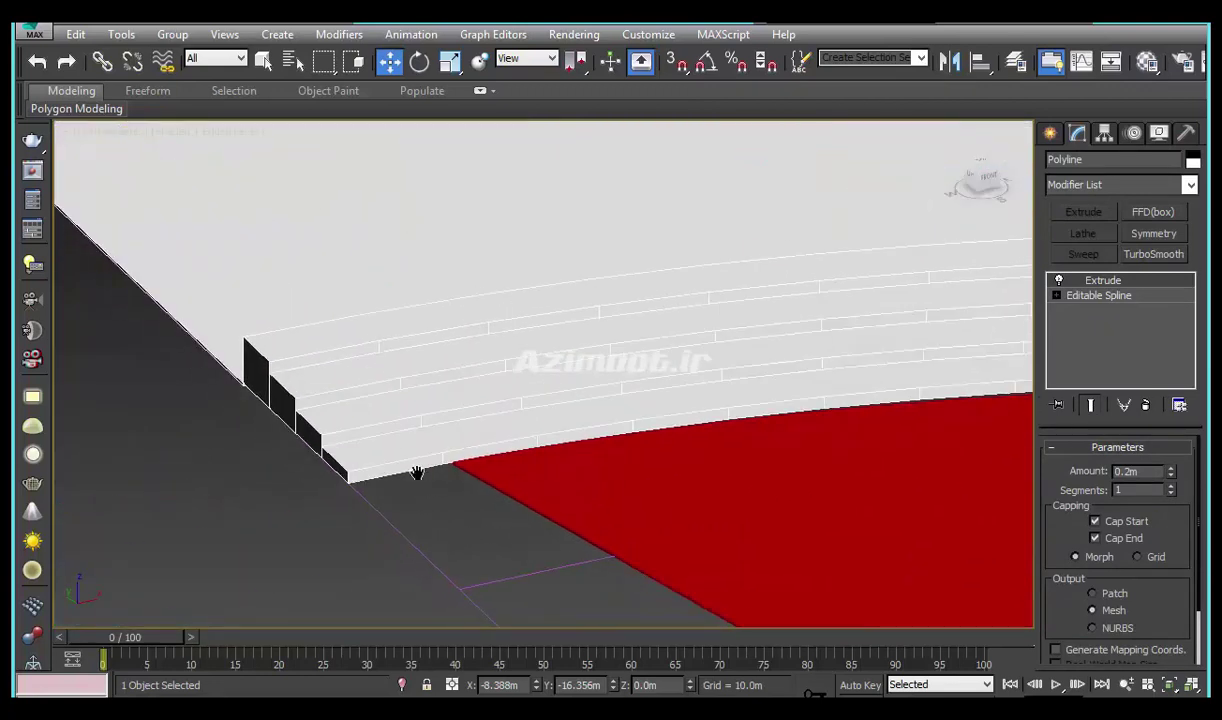
{"action": "scroll", "coordinate": [418, 473], "scroll_direction": "down", "scroll_amount": 3}
{"action": "scroll", "coordinate": [731, 513], "scroll_direction": "up", "scroll_amount": 4}
{"action": "scroll", "coordinate": [736, 362], "scroll_direction": "up", "scroll_amount": 1}
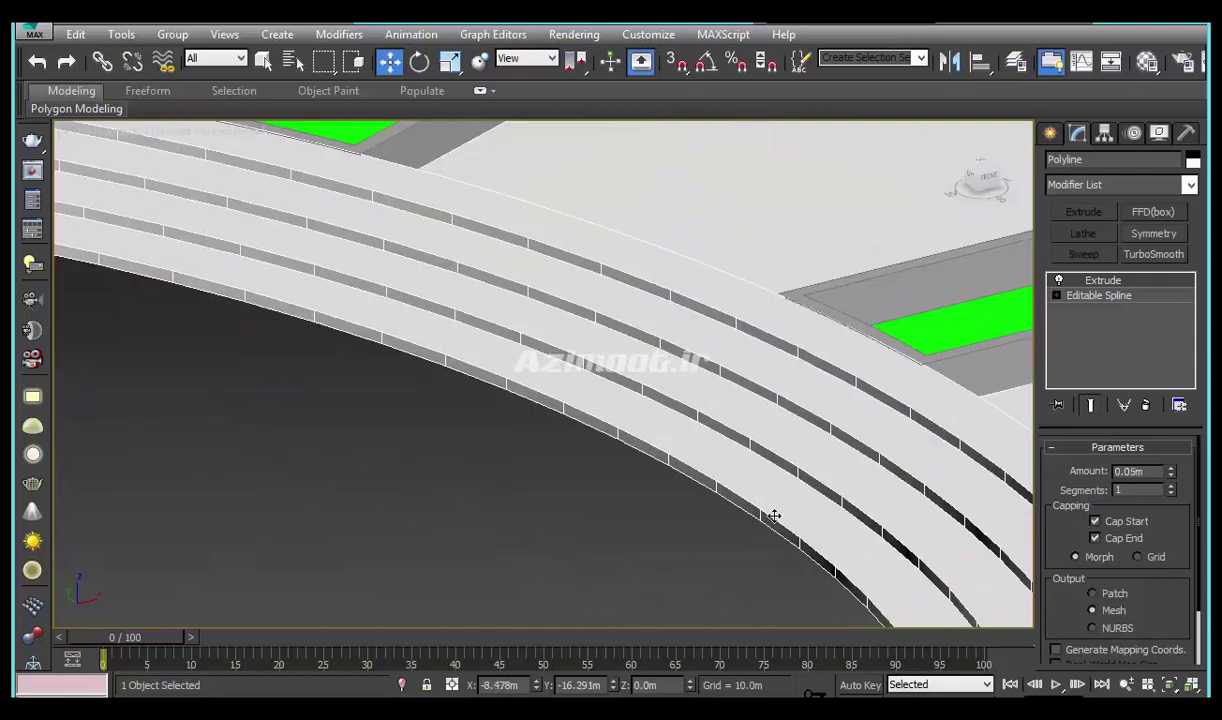
{"action": "scroll", "coordinate": [708, 469], "scroll_direction": "up", "scroll_amount": 3}
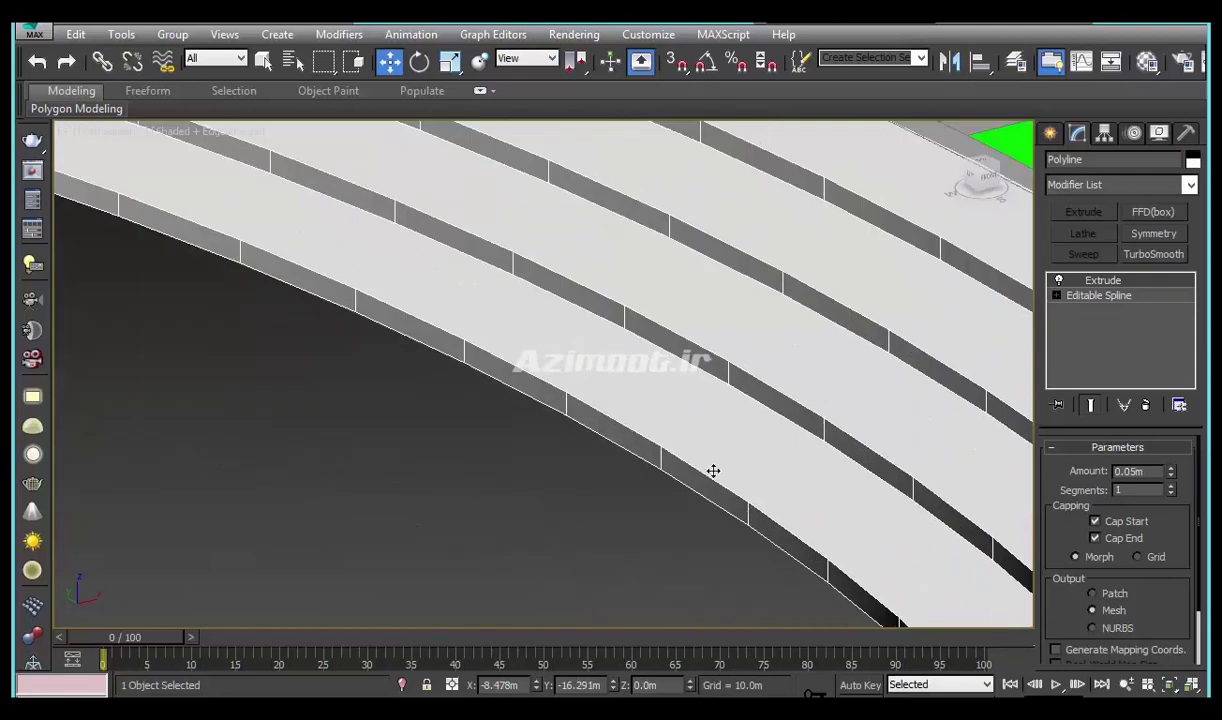
{"action": "left_click", "coordinate": [1094, 296]}
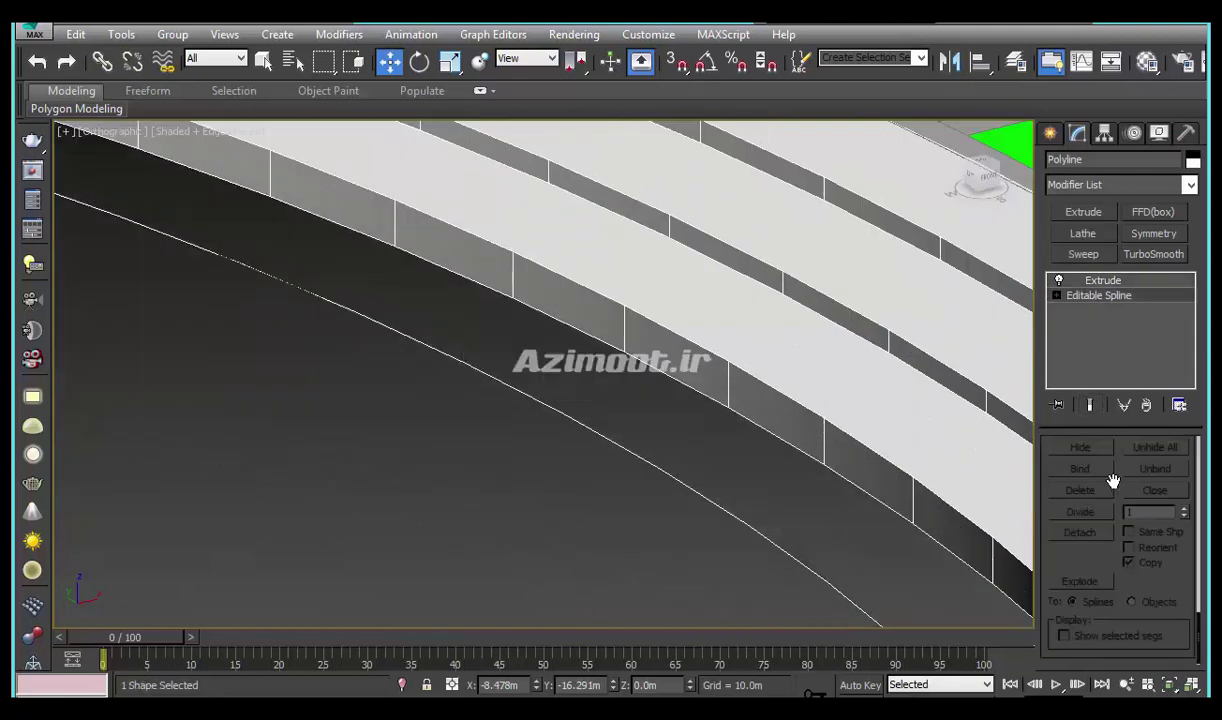
Collapse all rollouts and expand only Interpolation for the tier spline
{"action": "scroll", "coordinate": [1090, 545], "scroll_direction": "up", "scroll_amount": 3}
{"action": "scroll", "coordinate": [1093, 518], "scroll_direction": "up", "scroll_amount": 3}
{"action": "scroll", "coordinate": [1105, 500], "scroll_direction": "up", "scroll_amount": 3}
{"action": "scroll", "coordinate": [1100, 460], "scroll_direction": "up", "scroll_amount": 4}
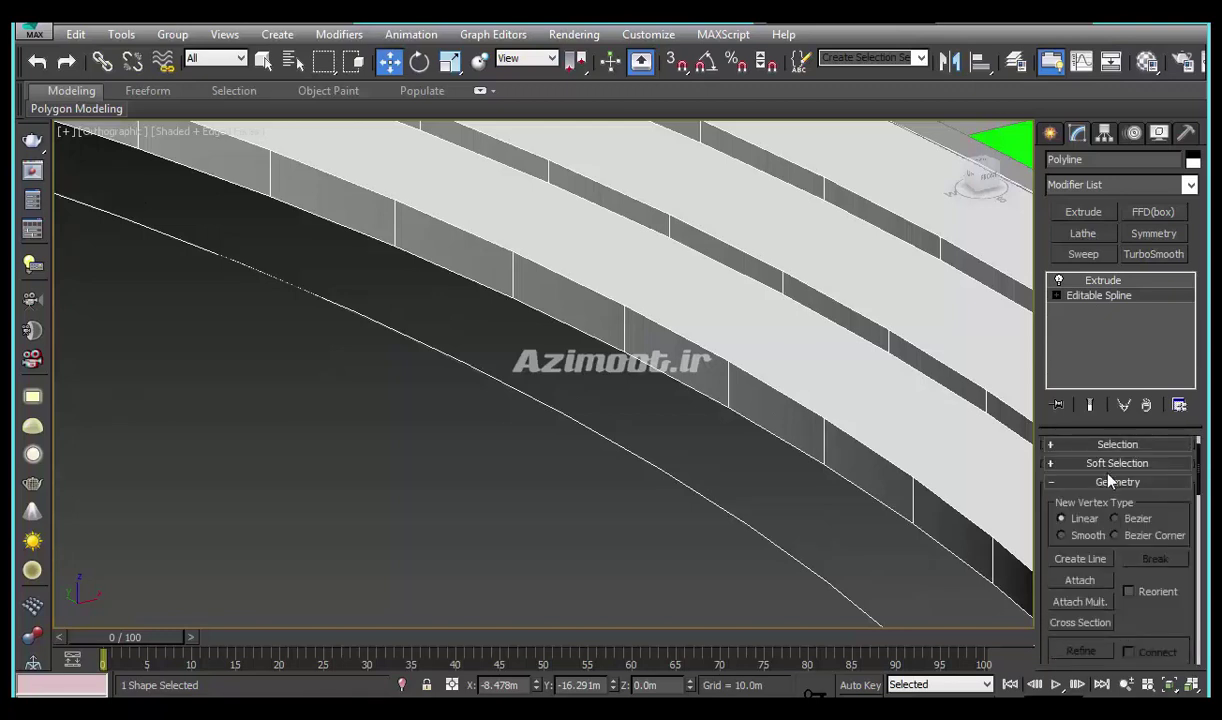
{"action": "right_click", "coordinate": [1108, 493]}
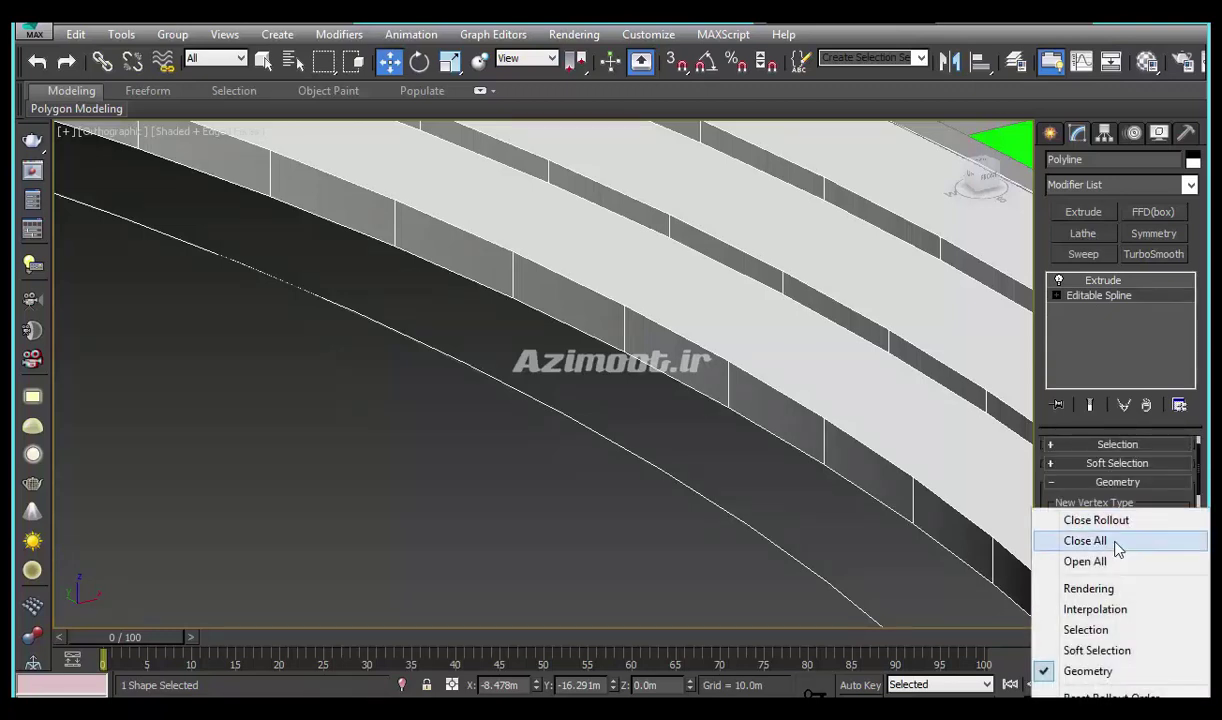
{"action": "left_click", "coordinate": [1117, 545]}
{"action": "left_click", "coordinate": [1117, 466]}
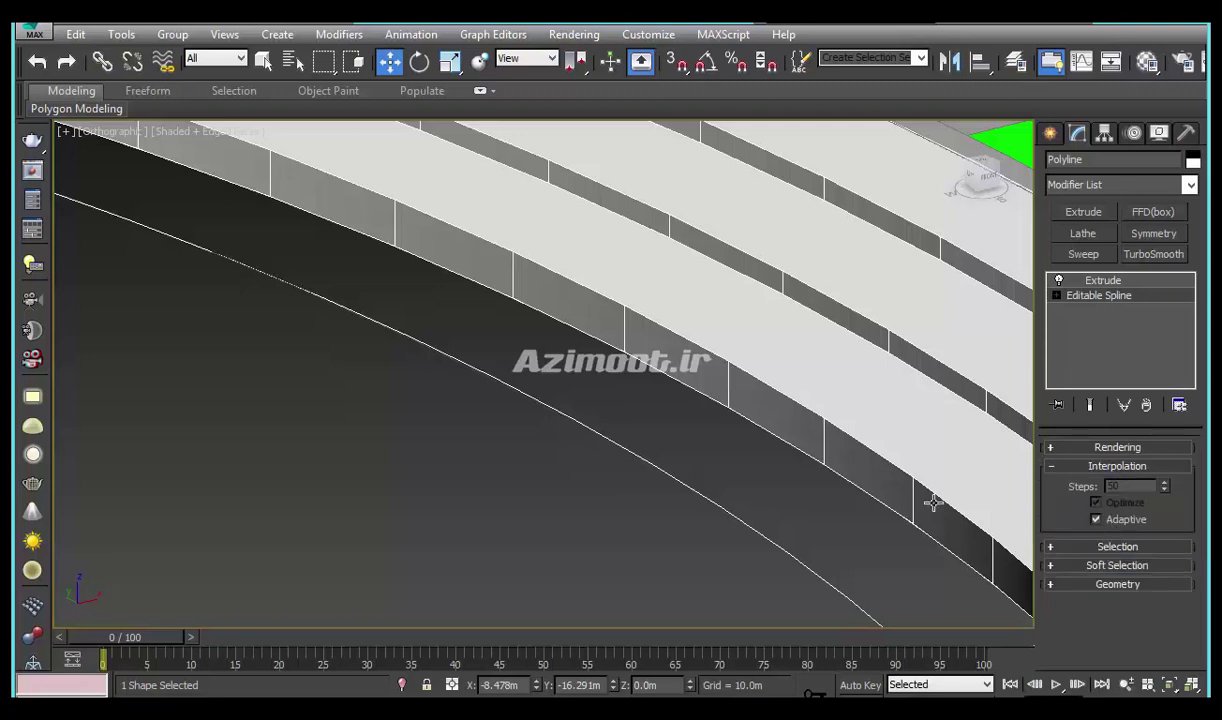
{"action": "middle_click_drag", "start_coordinate": [848, 484], "coordinate": [729, 509]}
{"action": "left_click", "coordinate": [1050, 135]}
{"action": "middle_click_drag", "start_coordinate": [701, 573], "coordinate": [671, 487]}
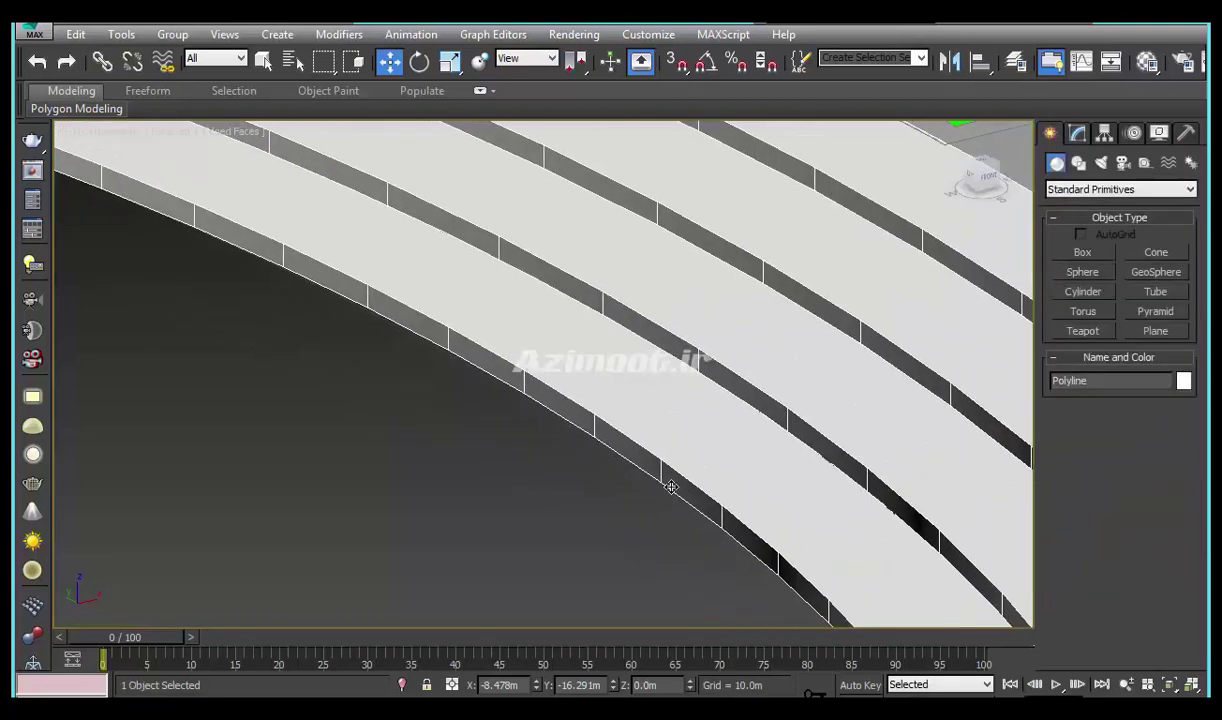
{"action": "scroll", "coordinate": [618, 400], "scroll_direction": "down", "scroll_amount": 3}
{"action": "scroll", "coordinate": [647, 428], "scroll_direction": "down", "scroll_amount": 2}
Slide the red platform strip further along the curved steps on Y
{"action": "scroll", "coordinate": [704, 445], "scroll_direction": "down", "scroll_amount": 3}
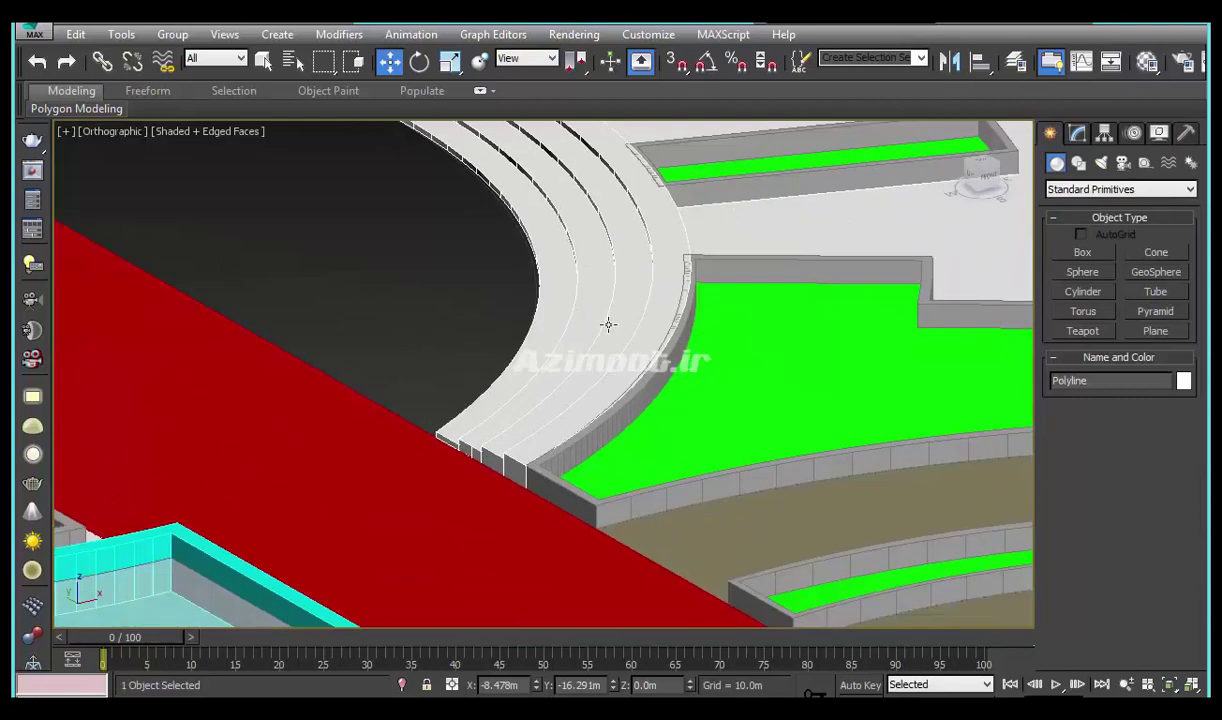
{"action": "scroll", "coordinate": [606, 325], "scroll_direction": "down", "scroll_amount": 3}
{"action": "middle_click_drag", "start_coordinate": [575, 338], "coordinate": [580, 373]}
{"action": "left_click", "coordinate": [559, 402]}
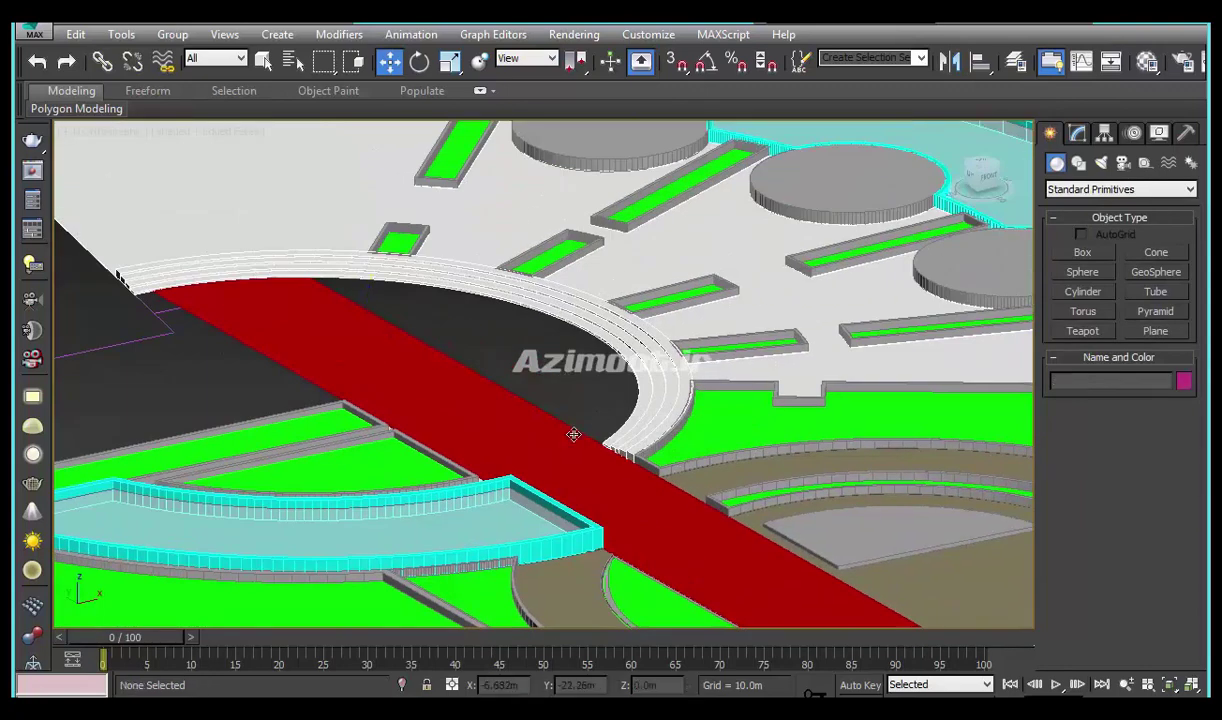
{"action": "left_click", "coordinate": [573, 435]}
{"action": "left_click_drag", "start_coordinate": [594, 420], "coordinate": [606, 343]}
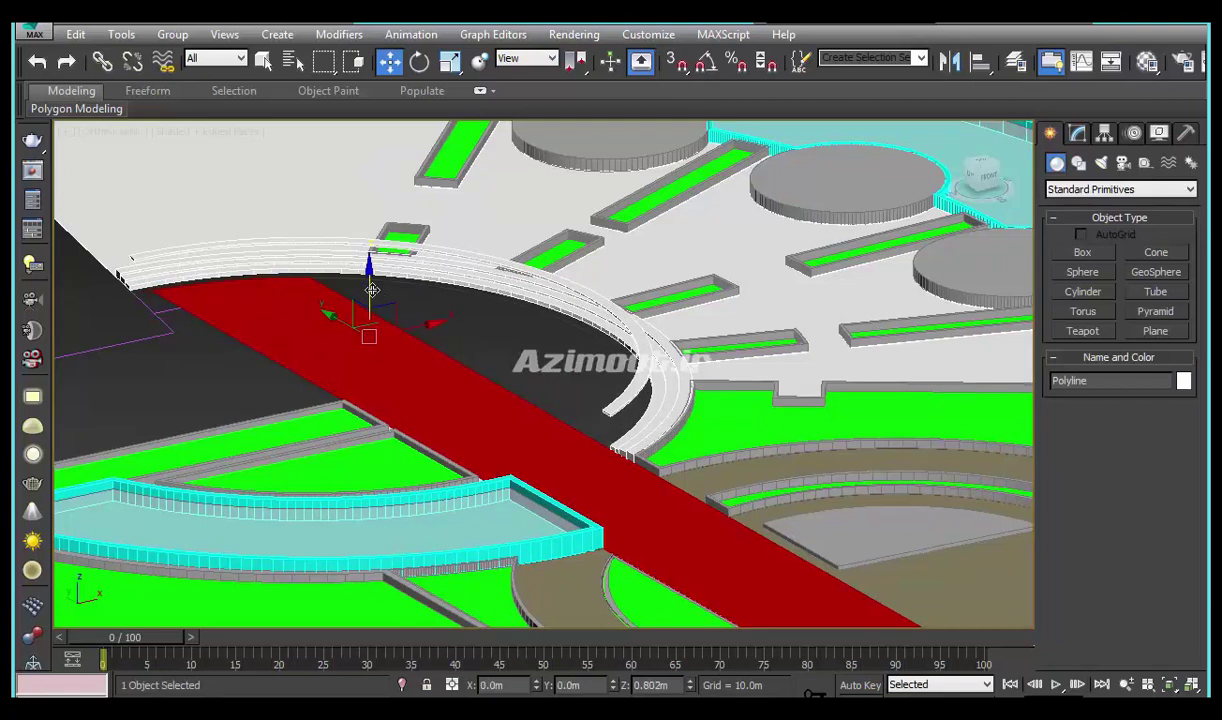
{"action": "scroll", "coordinate": [476, 305], "scroll_direction": "up", "scroll_amount": 3}
{"action": "left_click", "coordinate": [503, 311]}
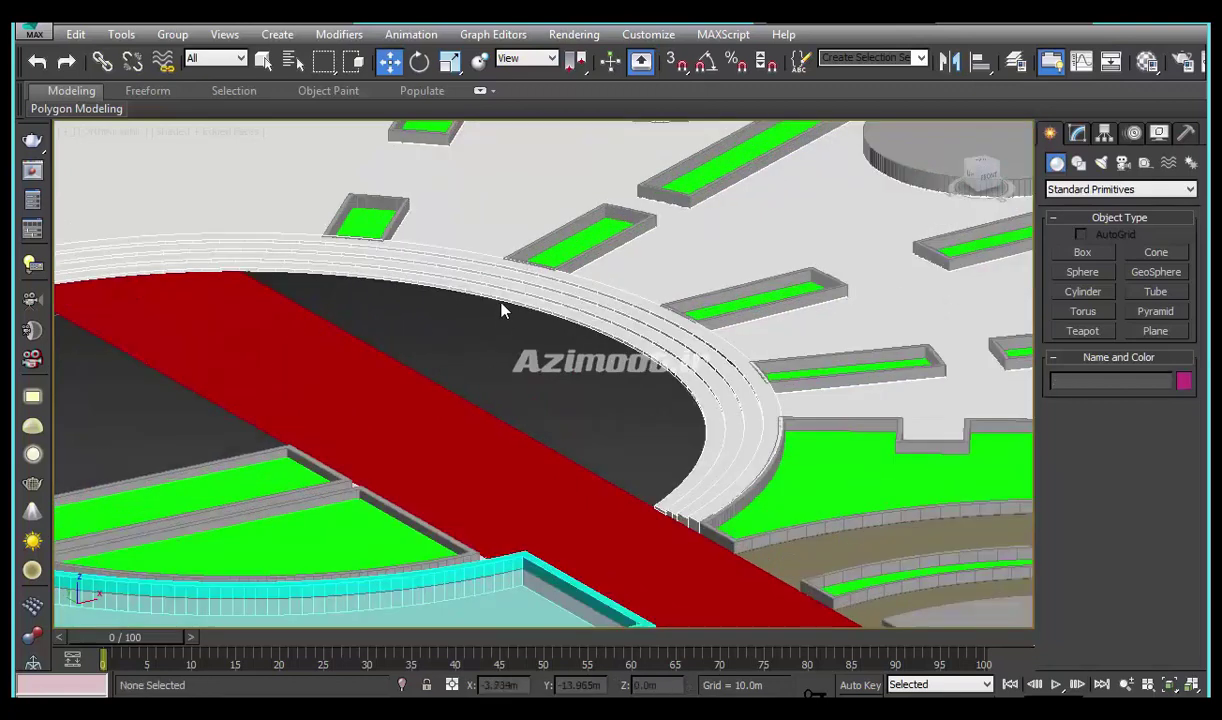
{"action": "left_click", "coordinate": [309, 351]}
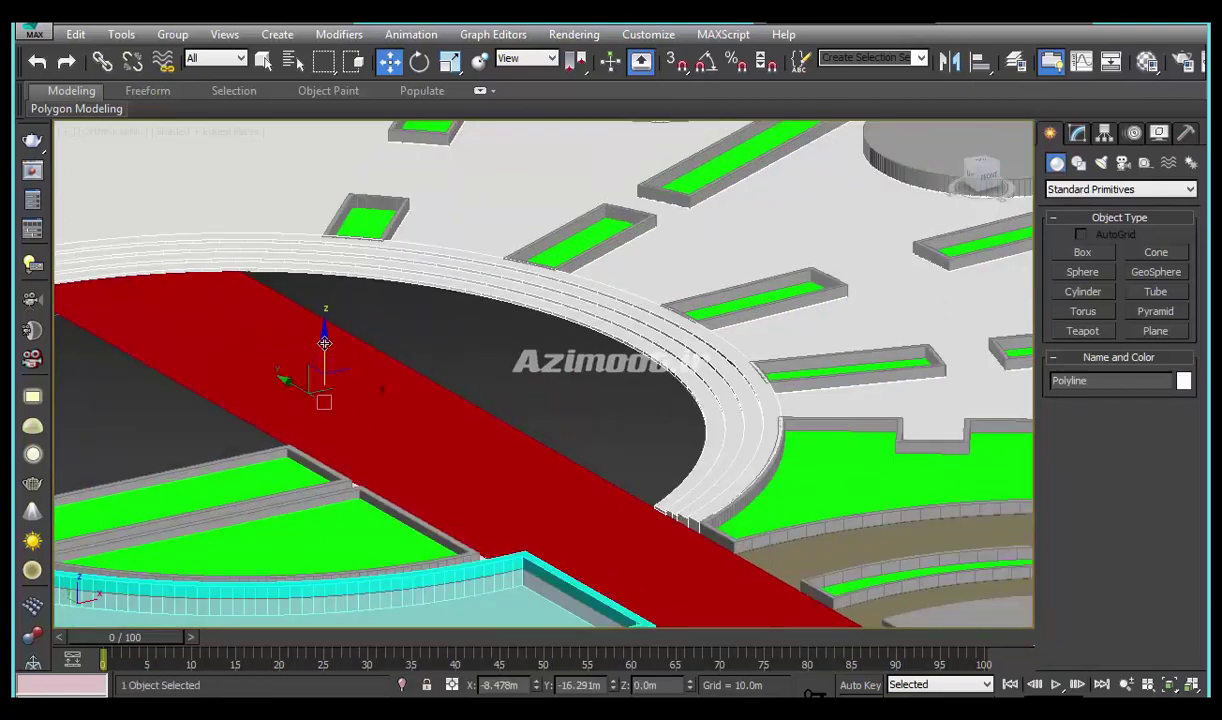
Convert the inner curved polyline to an Editable Poly, making a solid beige floor
{"action": "right_click", "coordinate": [445, 333]}
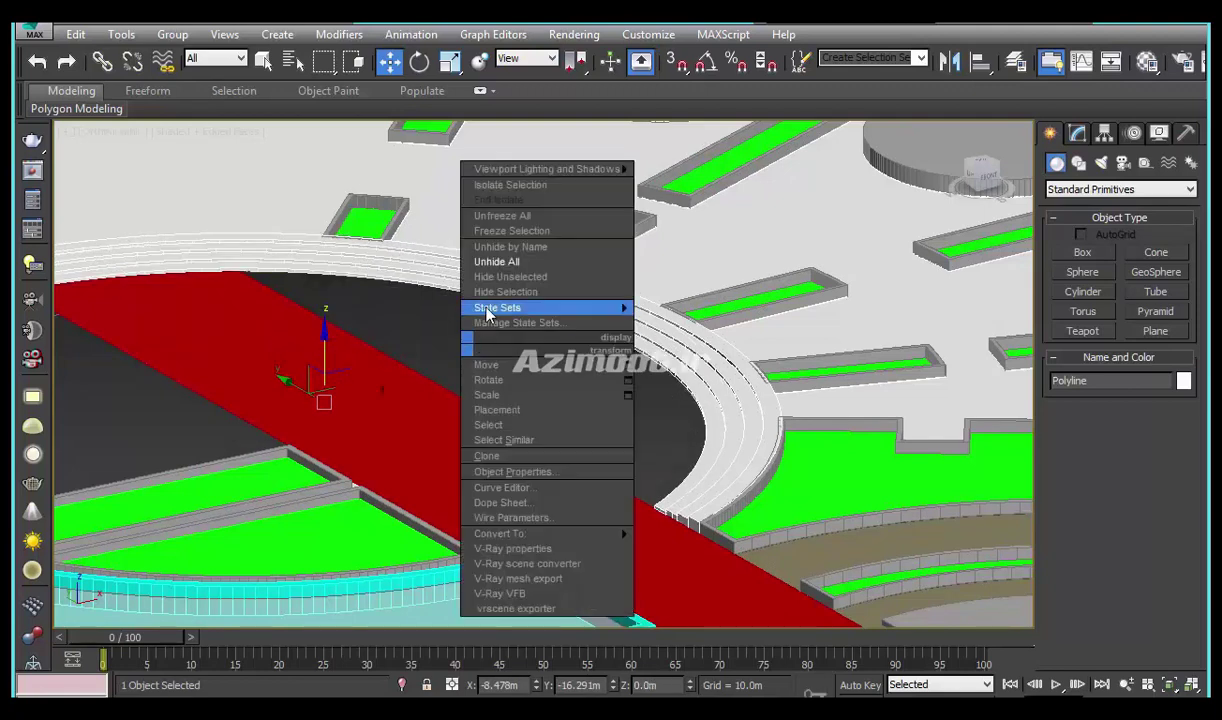
{"action": "left_click", "coordinate": [603, 340]}
{"action": "scroll", "coordinate": [603, 340], "scroll_direction": "up", "scroll_amount": 5}
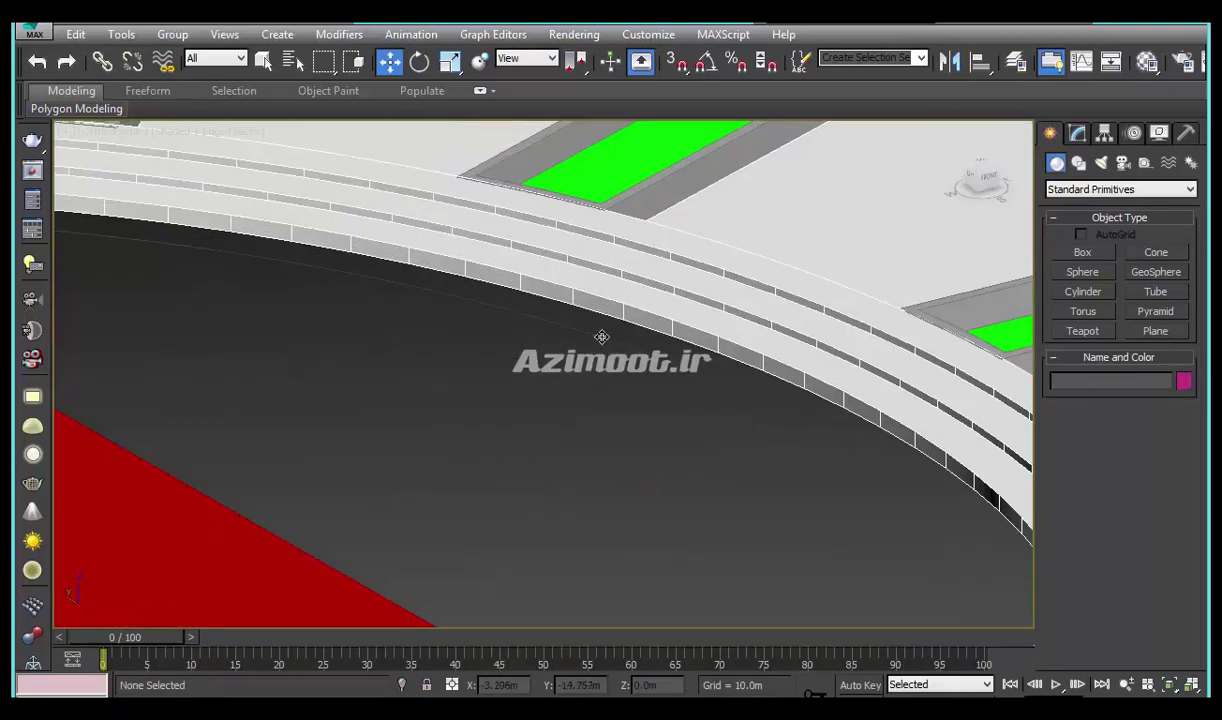
{"action": "left_click", "coordinate": [601, 337]}
{"action": "scroll", "coordinate": [592, 373], "scroll_direction": "down", "scroll_amount": 5}
{"action": "right_click", "coordinate": [628, 430]}
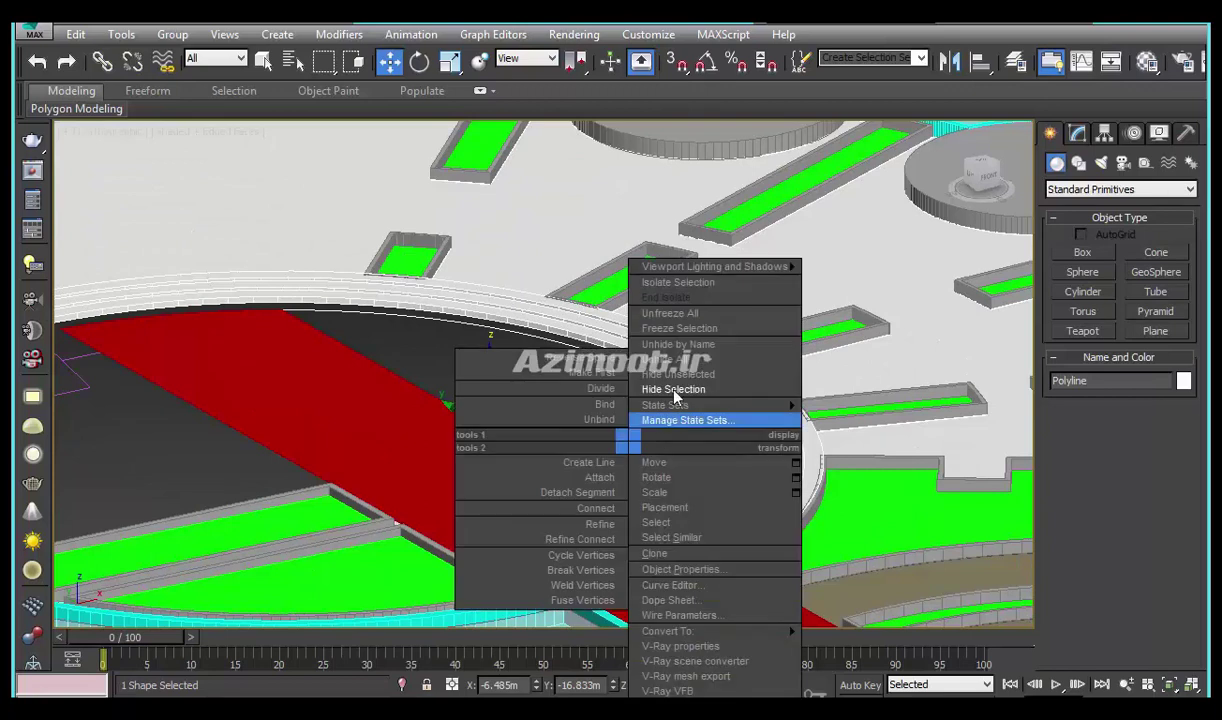
{"action": "scroll", "coordinate": [650, 405], "scroll_direction": "up", "scroll_amount": 3}
{"action": "scroll", "coordinate": [700, 415], "scroll_direction": "up", "scroll_amount": 3}
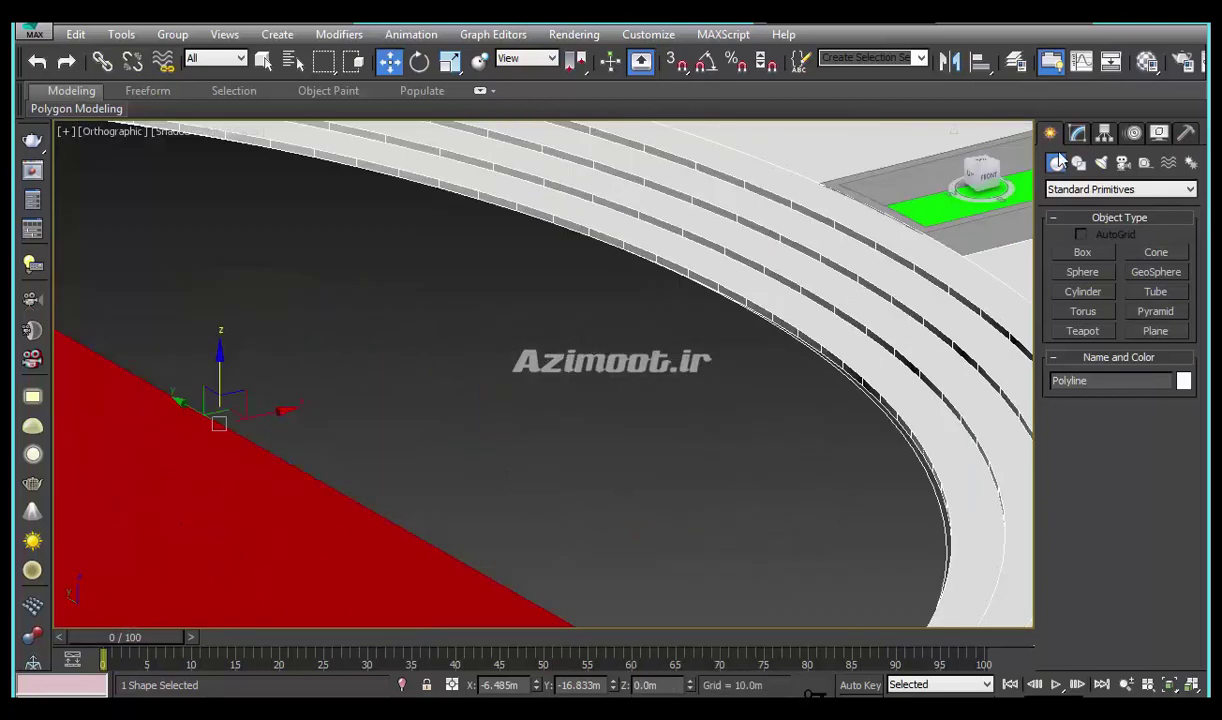
{"action": "right_click", "coordinate": [702, 357]}
{"action": "left_click", "coordinate": [920, 605]}
{"action": "scroll", "coordinate": [668, 385], "scroll_direction": "down", "scroll_amount": 3}
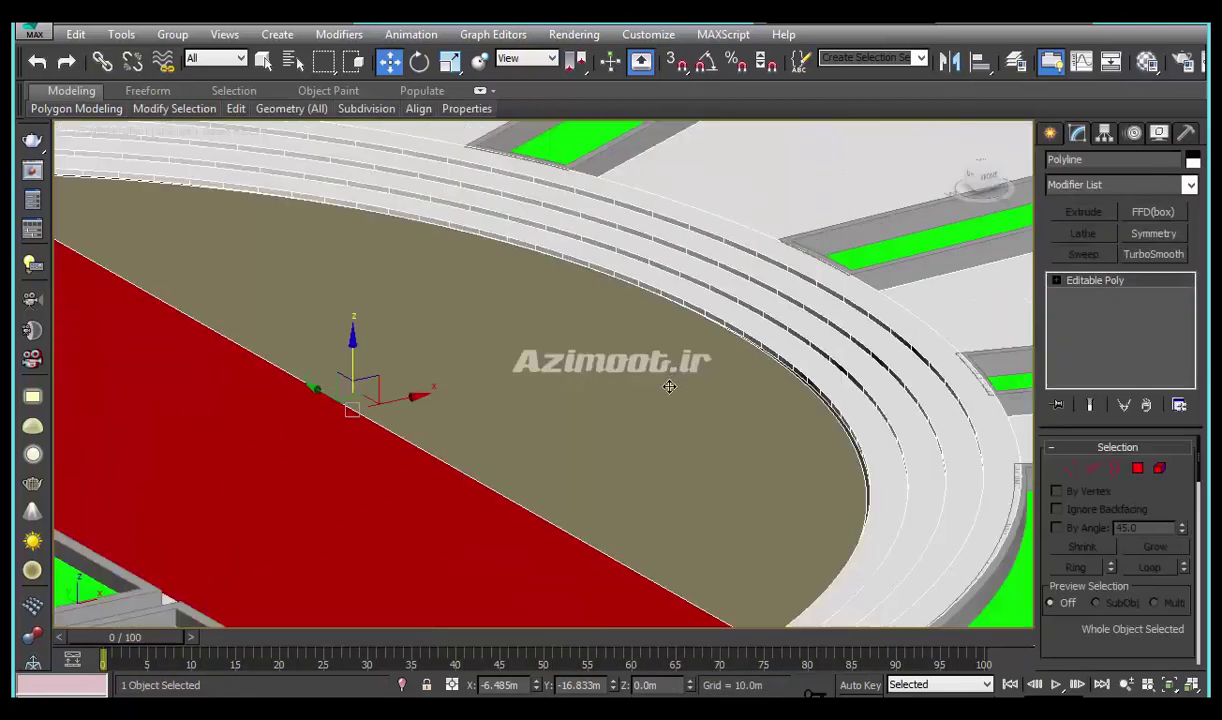
{"action": "scroll", "coordinate": [578, 409], "scroll_direction": "down", "scroll_amount": 2}
{"action": "scroll", "coordinate": [578, 409], "scroll_direction": "down", "scroll_amount": 1}
Orbit around the site to inspect the new floor, then return to Top view
{"action": "middle_click_drag", "start_coordinate": [432, 480], "coordinate": [579, 384], "text": "alt"}
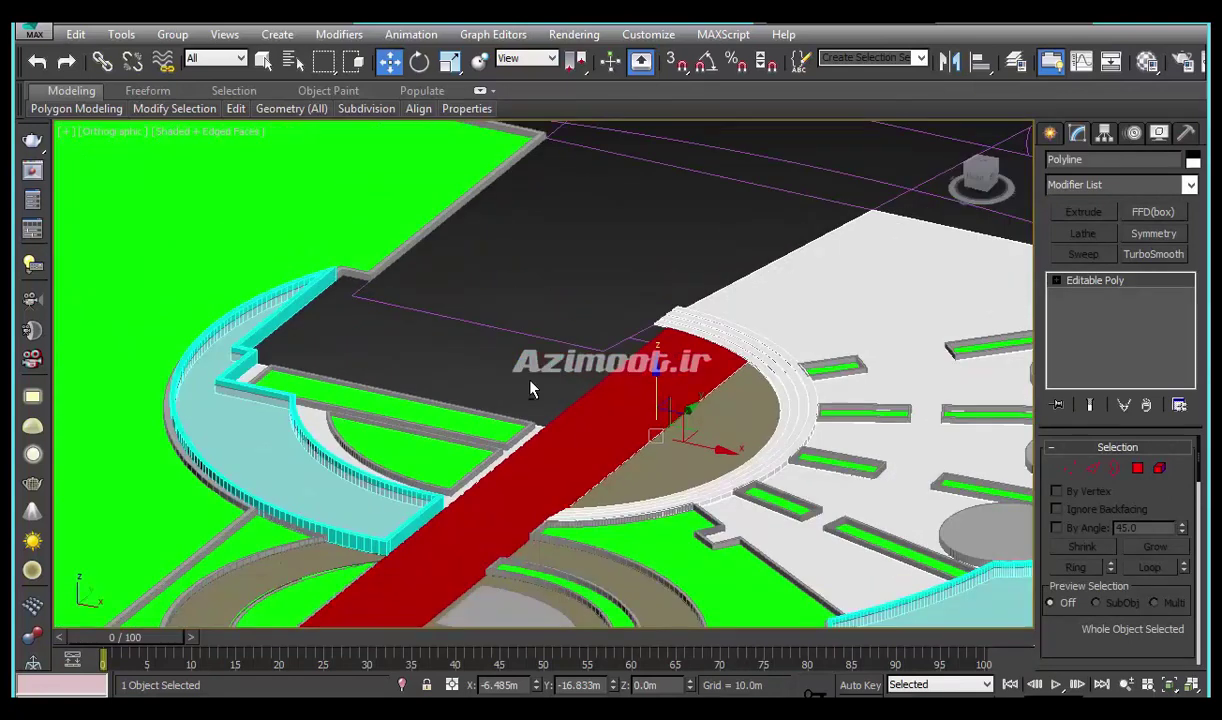
{"action": "mouse_move", "coordinate": [530, 388]}
{"action": "middle_mouse_down", "text": "alt"}
{"action": "mouse_move", "coordinate": [538, 423]}
{"action": "mouse_move", "coordinate": [559, 423]}
{"action": "mouse_move", "coordinate": [545, 436]}
{"action": "middle_mouse_up", "text": "alt"}
{"action": "key", "text": "t"}
{"action": "scroll", "coordinate": [545, 440], "scroll_direction": "up", "scroll_amount": 5}
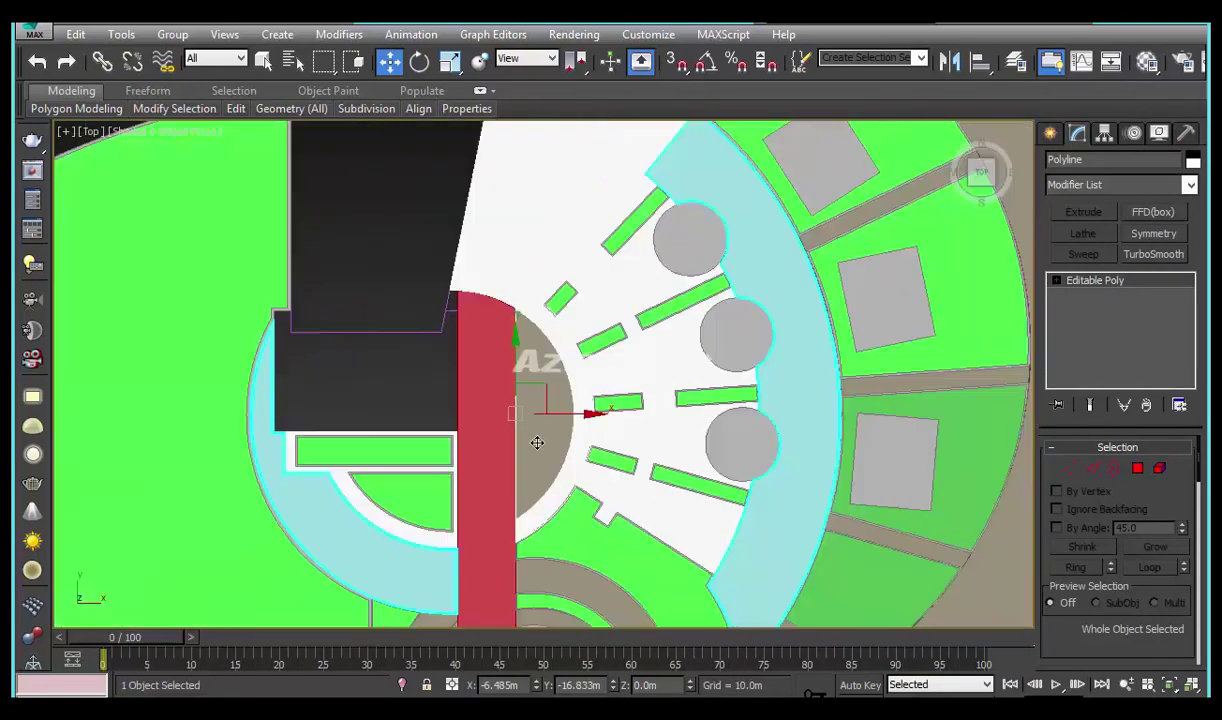
{"action": "scroll", "coordinate": [540, 437], "scroll_direction": "down", "scroll_amount": 3}
{"action": "scroll", "coordinate": [645, 375], "scroll_direction": "up", "scroll_amount": 1}
{"action": "scroll", "coordinate": [654, 383], "scroll_direction": "up", "scroll_amount": 1}
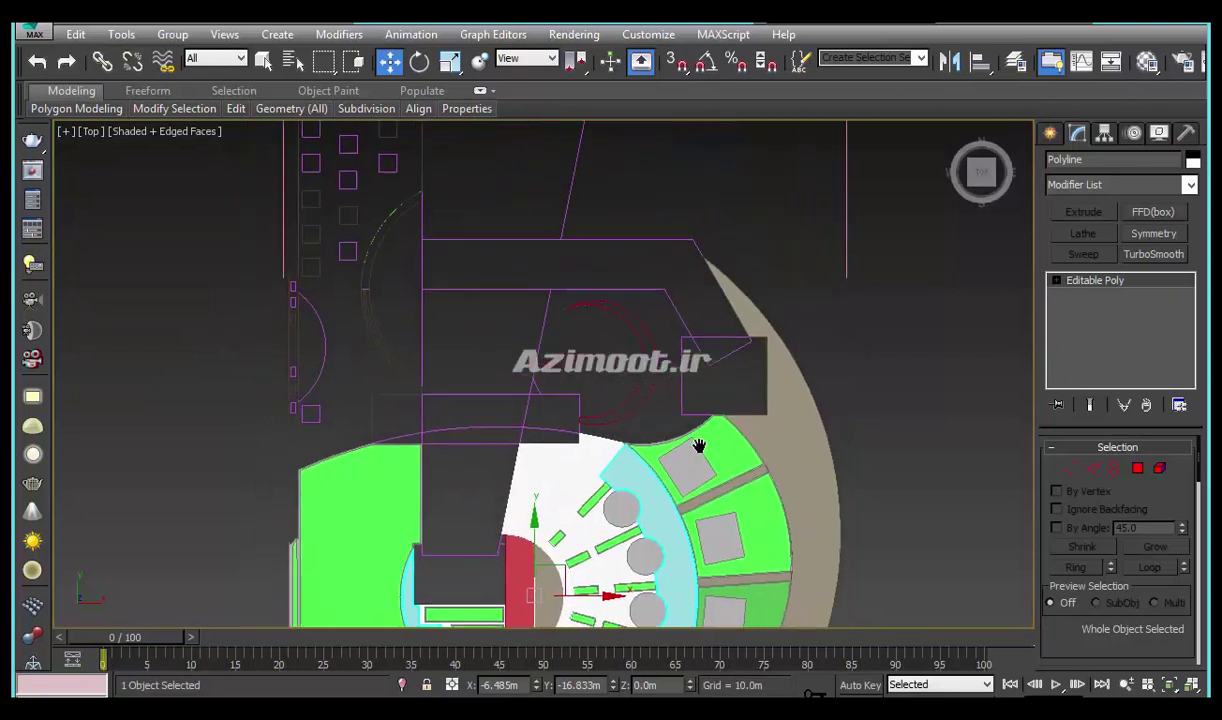
{"action": "scroll", "coordinate": [690, 430], "scroll_direction": "up", "scroll_amount": 2}
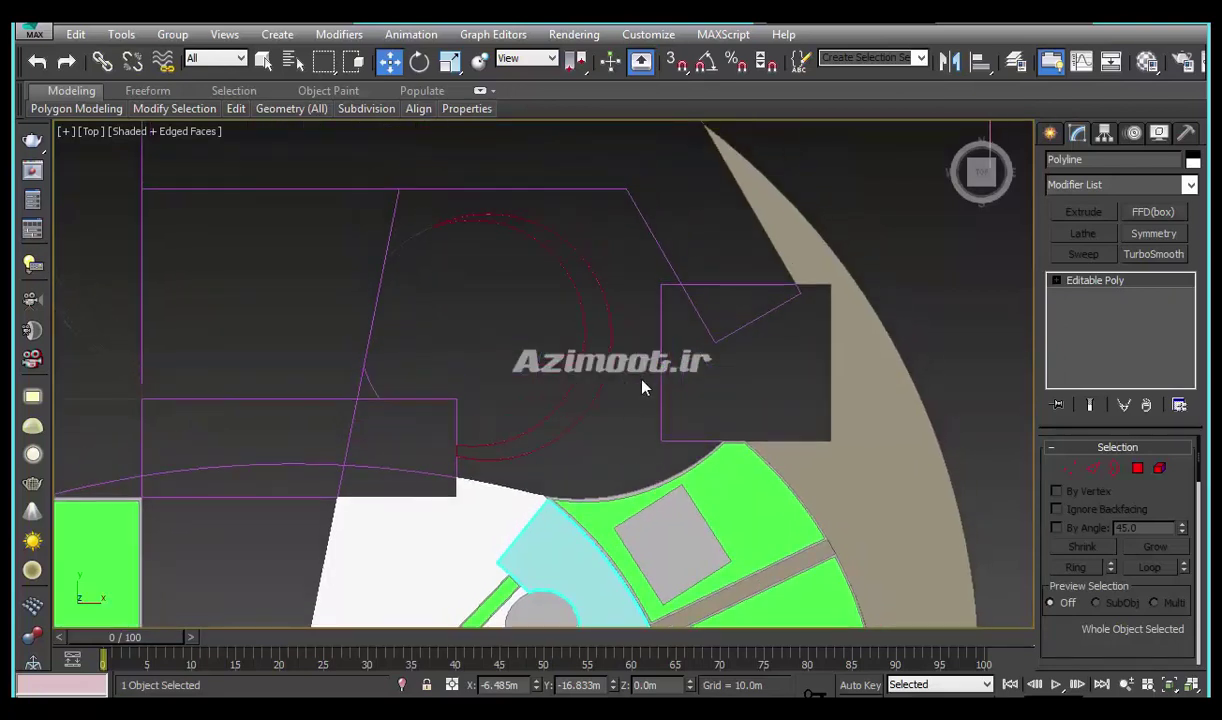
{"action": "scroll", "coordinate": [645, 395], "scroll_direction": "up", "scroll_amount": 2}
Offset the D-shaped spline beside the circle into a parallel Outline at Spline level
{"action": "scroll", "coordinate": [652, 431], "scroll_direction": "down", "scroll_amount": 1}
{"action": "left_click", "coordinate": [616, 412]}
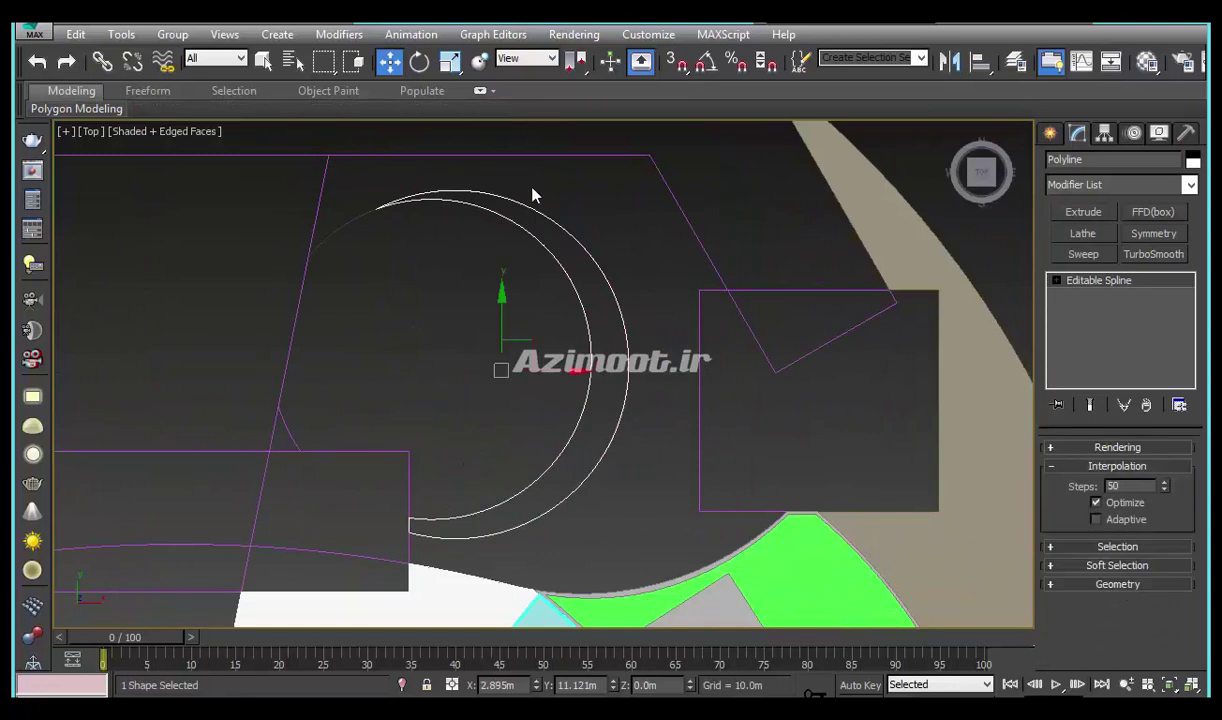
{"action": "left_click", "coordinate": [346, 220]}
{"action": "middle_click_drag", "start_coordinate": [400, 273], "coordinate": [412, 303]}
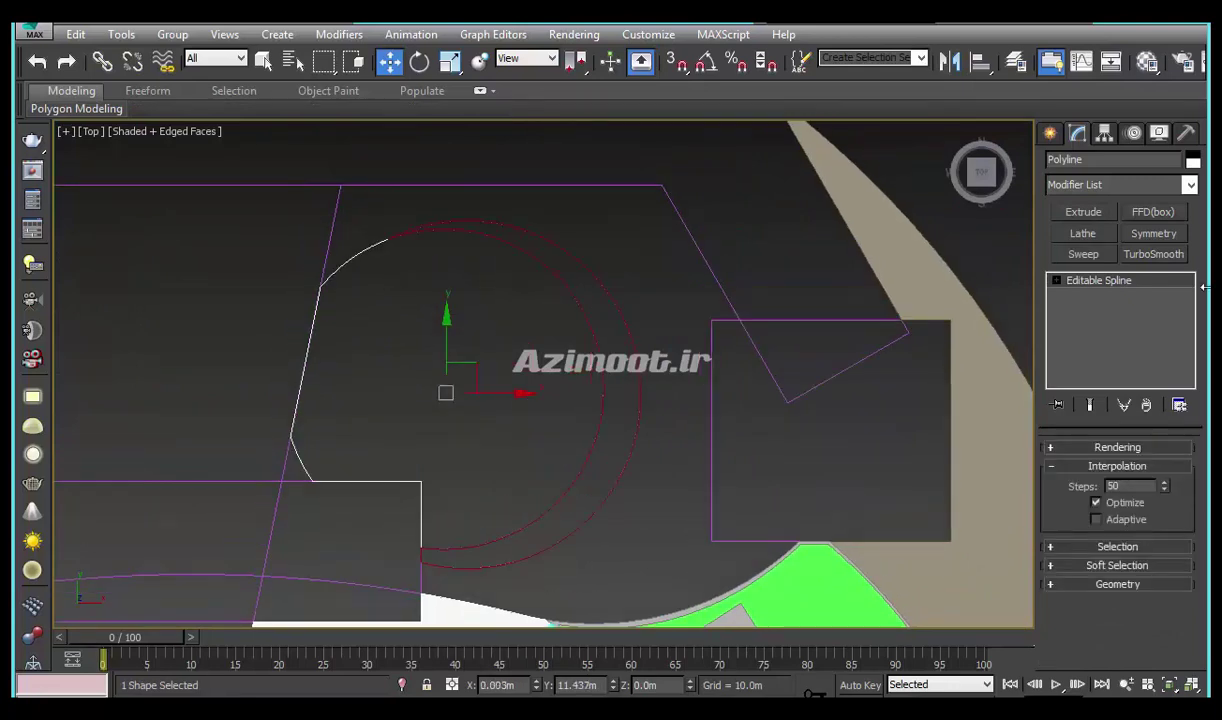
{"action": "left_click", "coordinate": [1056, 280]}
{"action": "left_click", "coordinate": [1089, 325]}
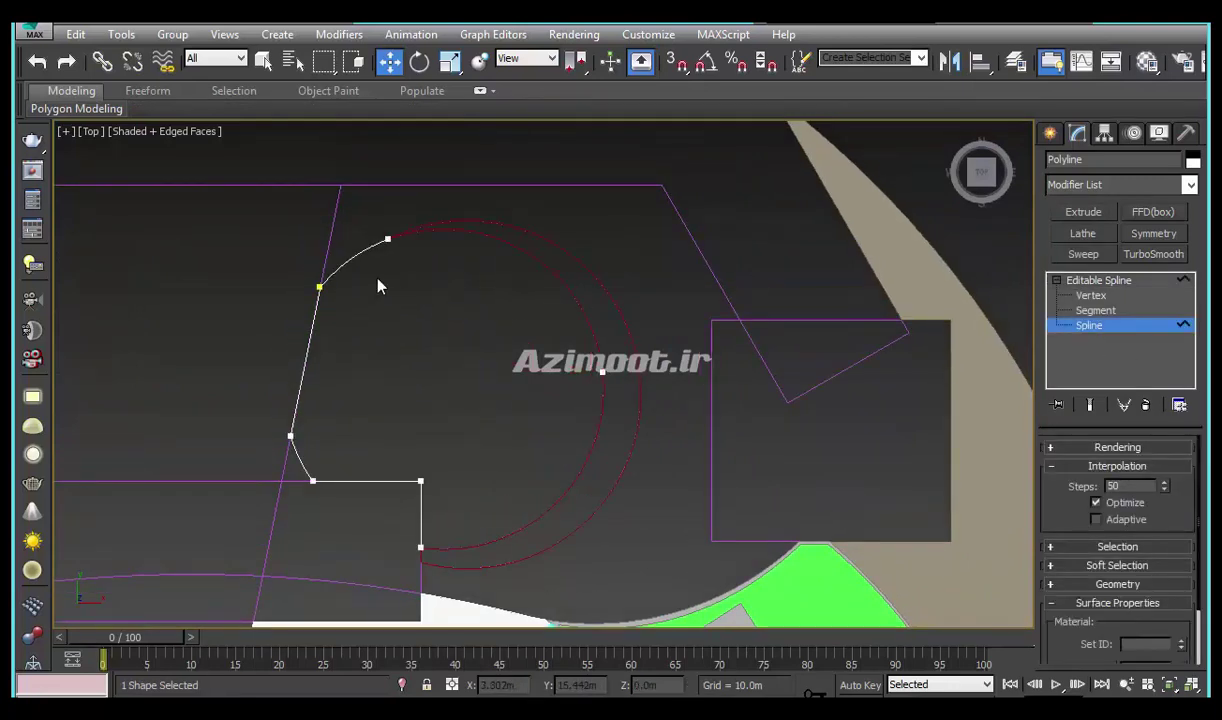
{"action": "left_click", "coordinate": [361, 252]}
{"action": "left_click", "coordinate": [1080, 466]}
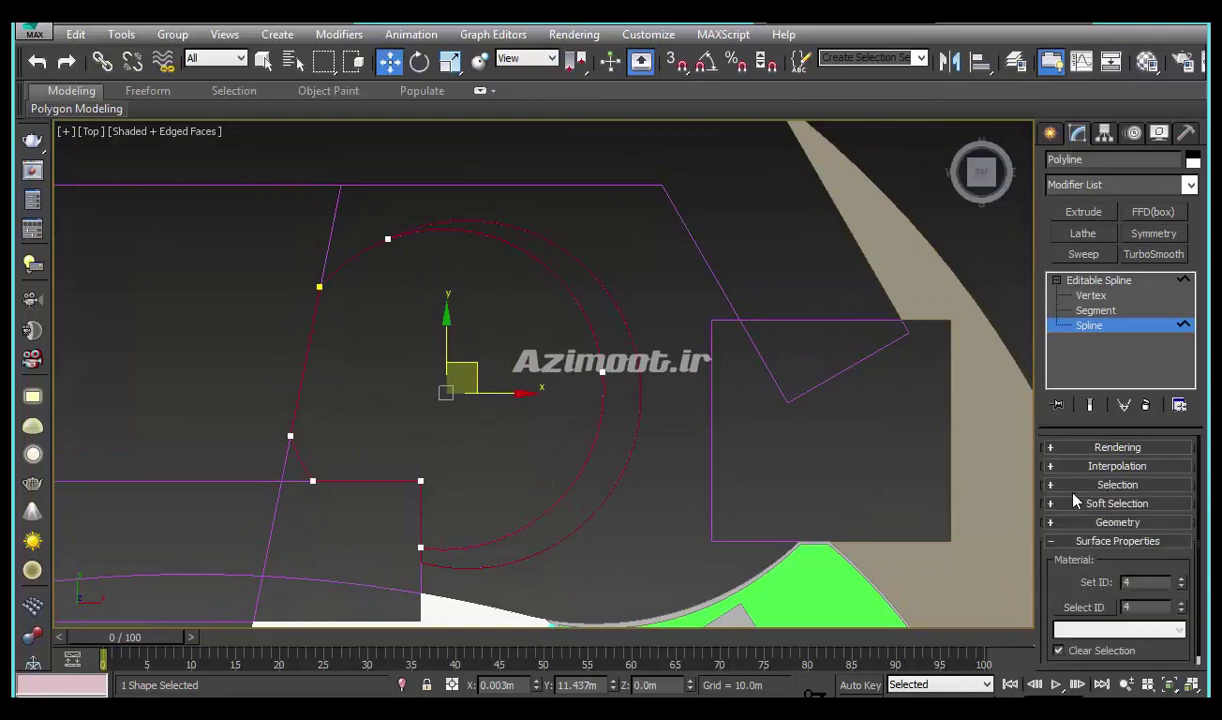
{"action": "left_click", "coordinate": [1095, 540]}
{"action": "left_click", "coordinate": [1095, 522]}
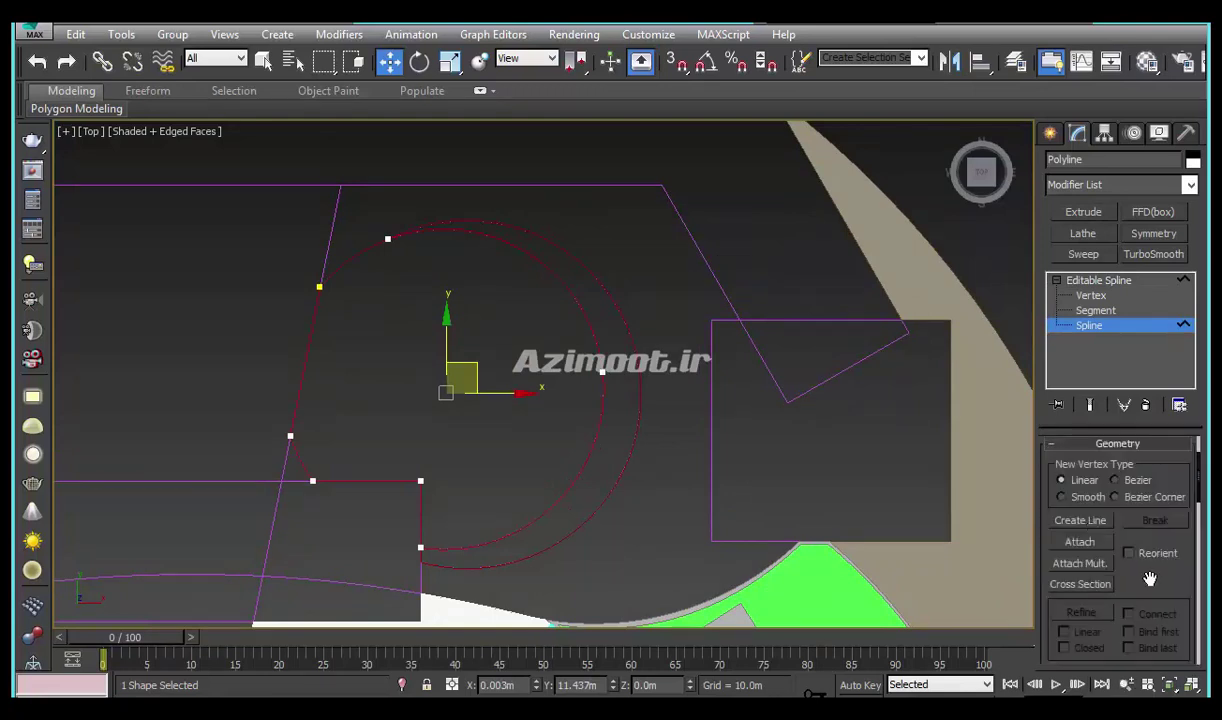
{"action": "scroll", "coordinate": [1146, 575], "scroll_direction": "down", "scroll_amount": 5}
{"action": "left_click", "coordinate": [1079, 491]}
{"action": "left_click_drag", "start_coordinate": [472, 226], "coordinate": [468, 230]}
Extrude the outlined D-shape into a thin cyan wall
{"action": "key", "text": "w"}
{"action": "scroll", "coordinate": [480, 322], "scroll_direction": "up", "scroll_amount": 2}
{"action": "scroll", "coordinate": [480, 322], "scroll_direction": "up", "scroll_amount": 3}
{"action": "scroll", "coordinate": [510, 440], "scroll_direction": "down", "scroll_amount": 2}
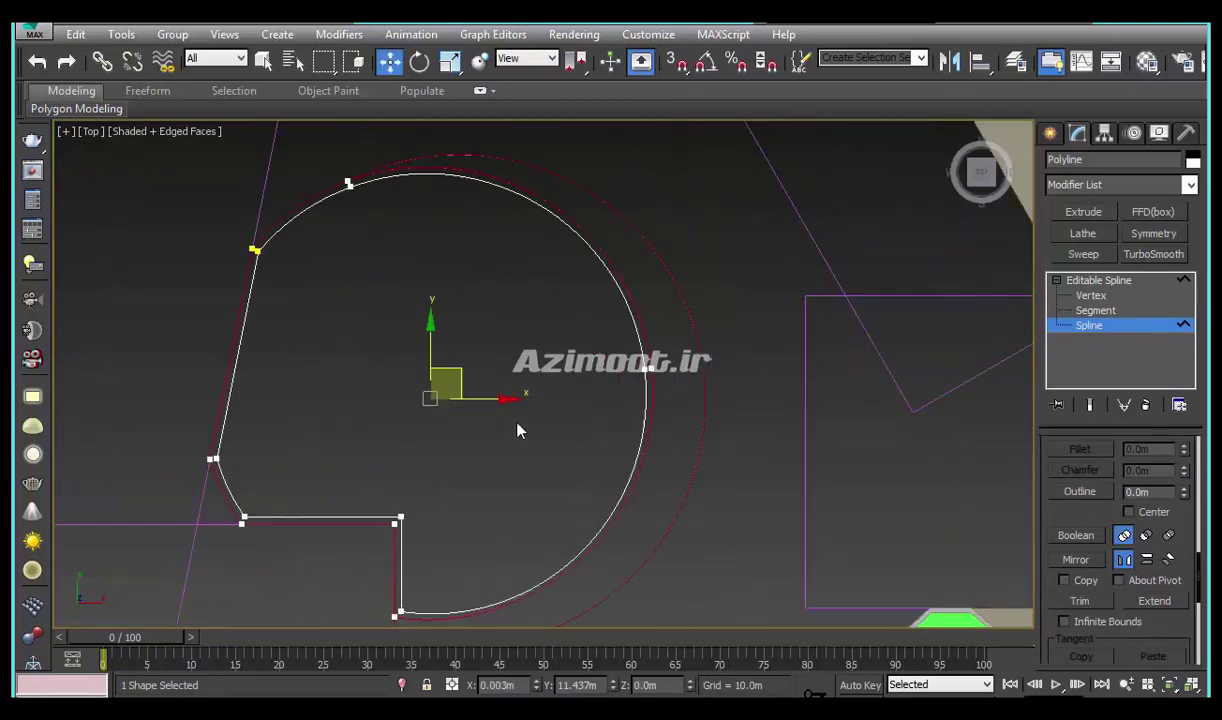
{"action": "left_click", "coordinate": [1083, 212]}
{"action": "scroll", "coordinate": [617, 472], "scroll_direction": "up", "scroll_amount": 1}
{"action": "middle_click_drag", "start_coordinate": [617, 472], "coordinate": [559, 368], "text": "alt"}
Set the cyan wall's Extrude amount to 0.5m
{"action": "scroll", "coordinate": [690, 521], "scroll_direction": "up", "scroll_amount": 5}
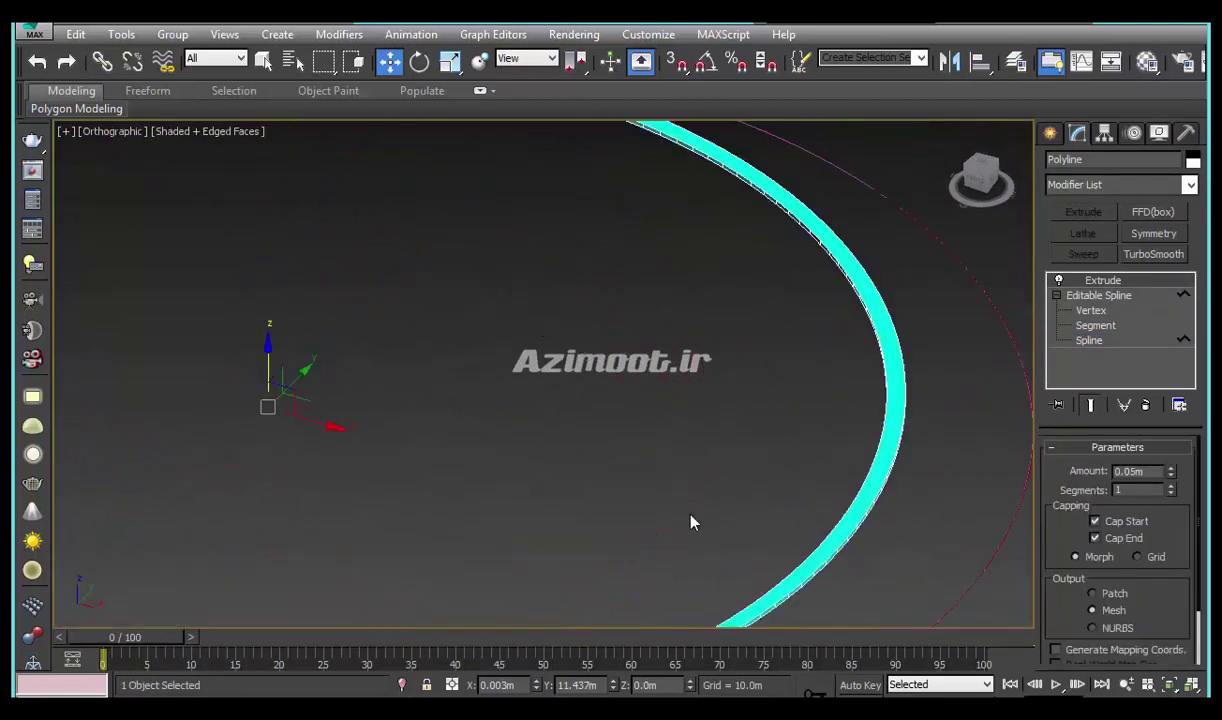
{"action": "middle_click_drag", "start_coordinate": [690, 521], "coordinate": [690, 470], "text": "alt"}
{"action": "double_click", "coordinate": [1141, 471]}
{"action": "type", "text": "0.5"}
{"action": "key", "text": "Return"}
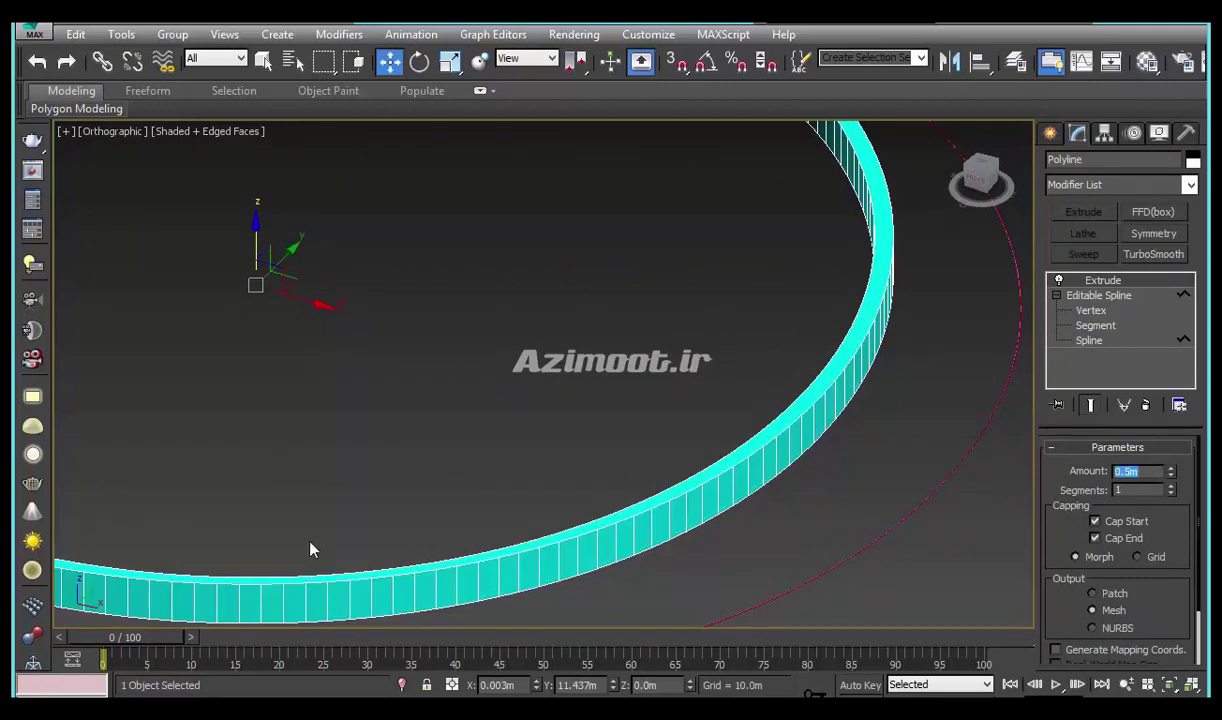
Lower the cyan wall to a Z position of -0.2m
{"action": "middle_click_drag", "start_coordinate": [310, 549], "coordinate": [270, 146], "text": "alt"}
{"action": "left_click", "coordinate": [646, 685]}
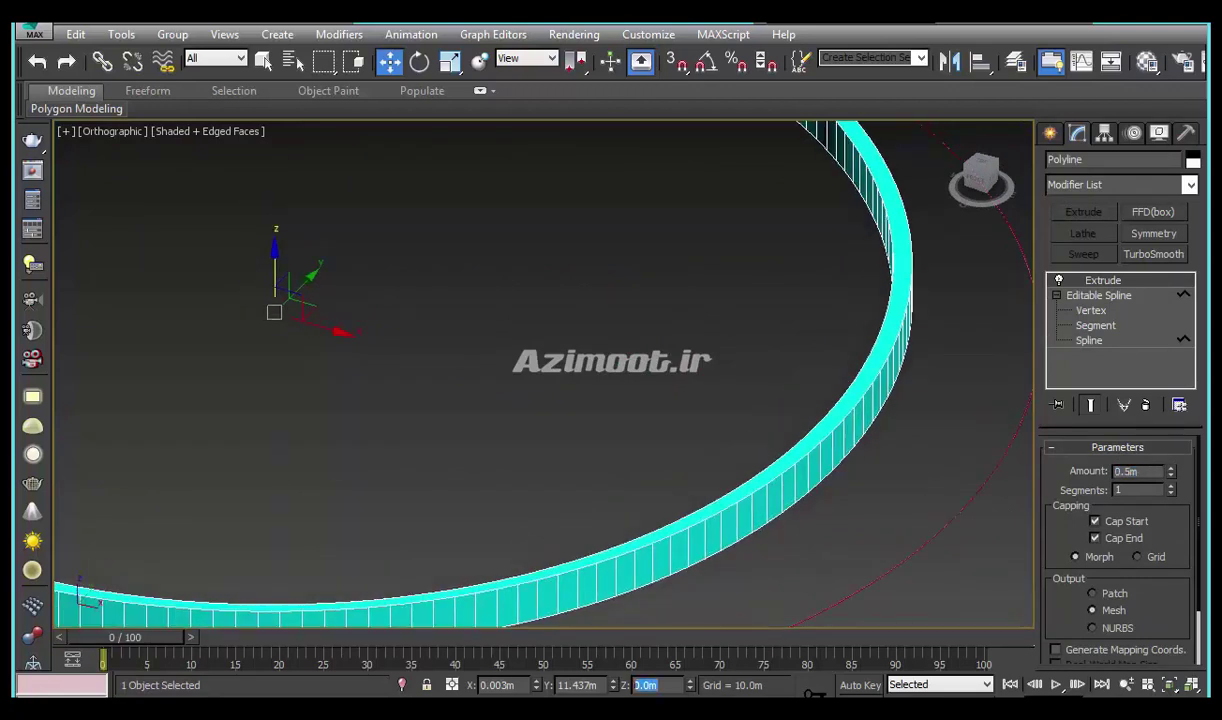
{"action": "type", "text": "-.2"}
{"action": "key", "text": "Return"}
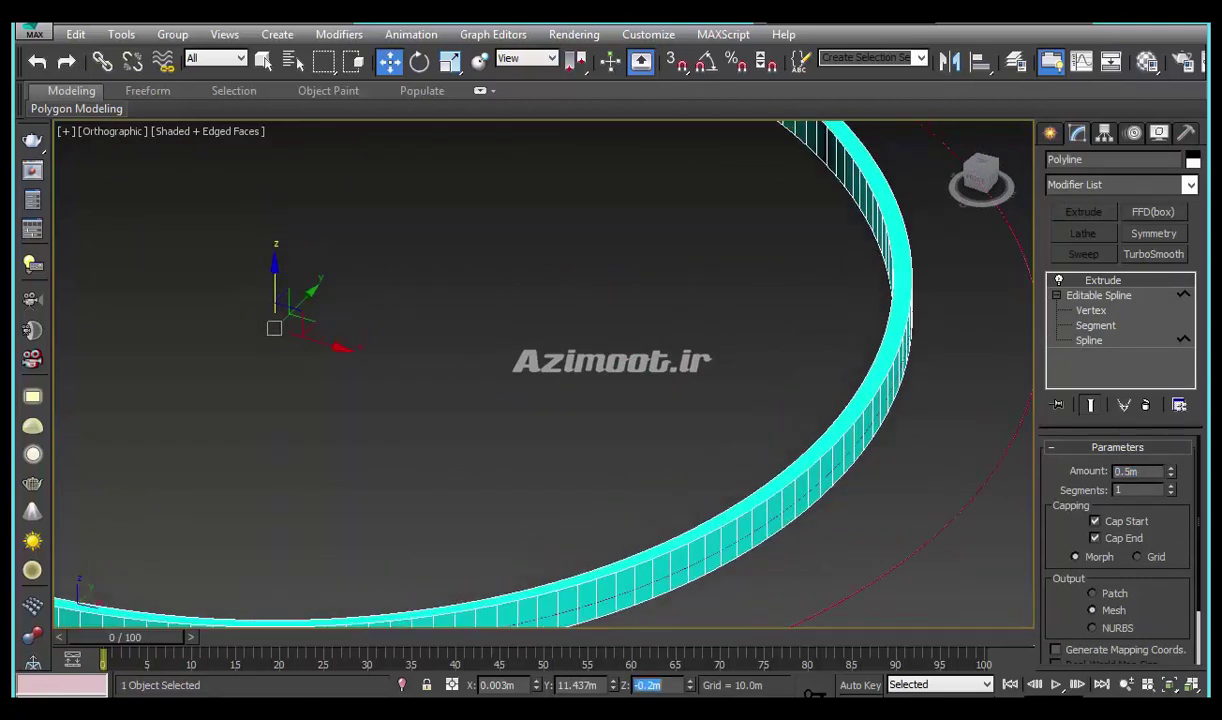
{"action": "scroll", "coordinate": [430, 450], "scroll_direction": "down", "scroll_amount": 2}
{"action": "scroll", "coordinate": [650, 410], "scroll_direction": "down", "scroll_amount": 2}
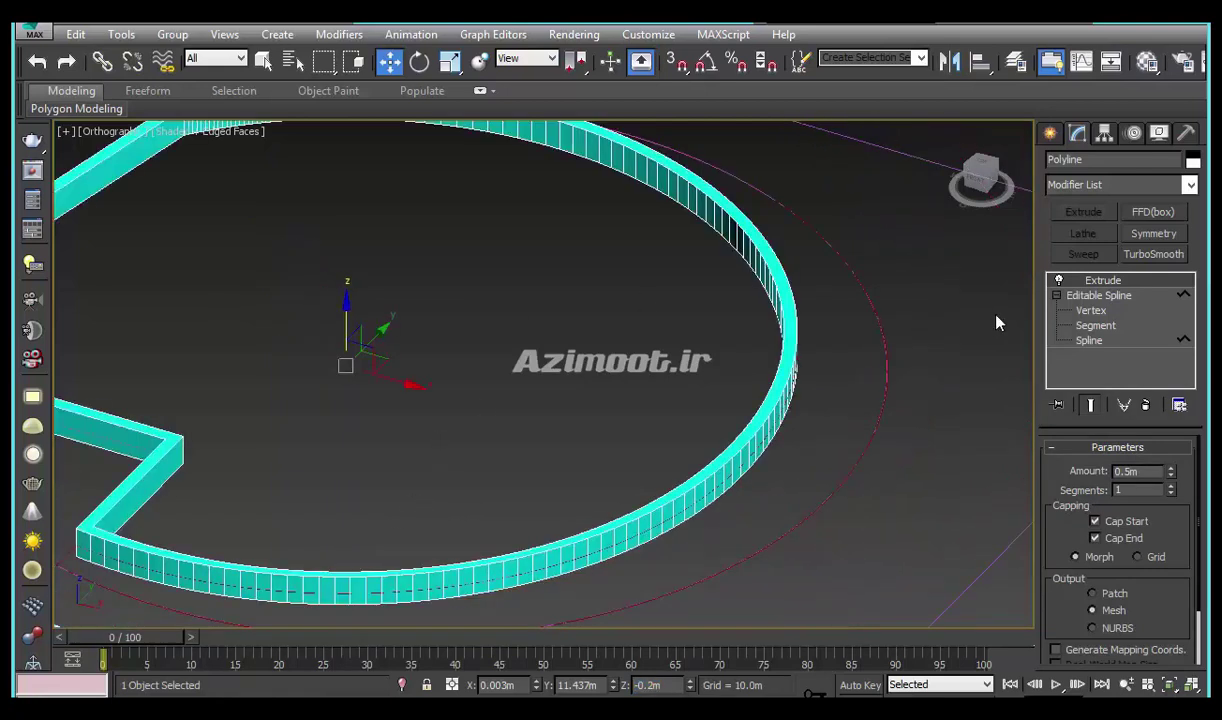
{"action": "left_click", "coordinate": [1089, 340]}
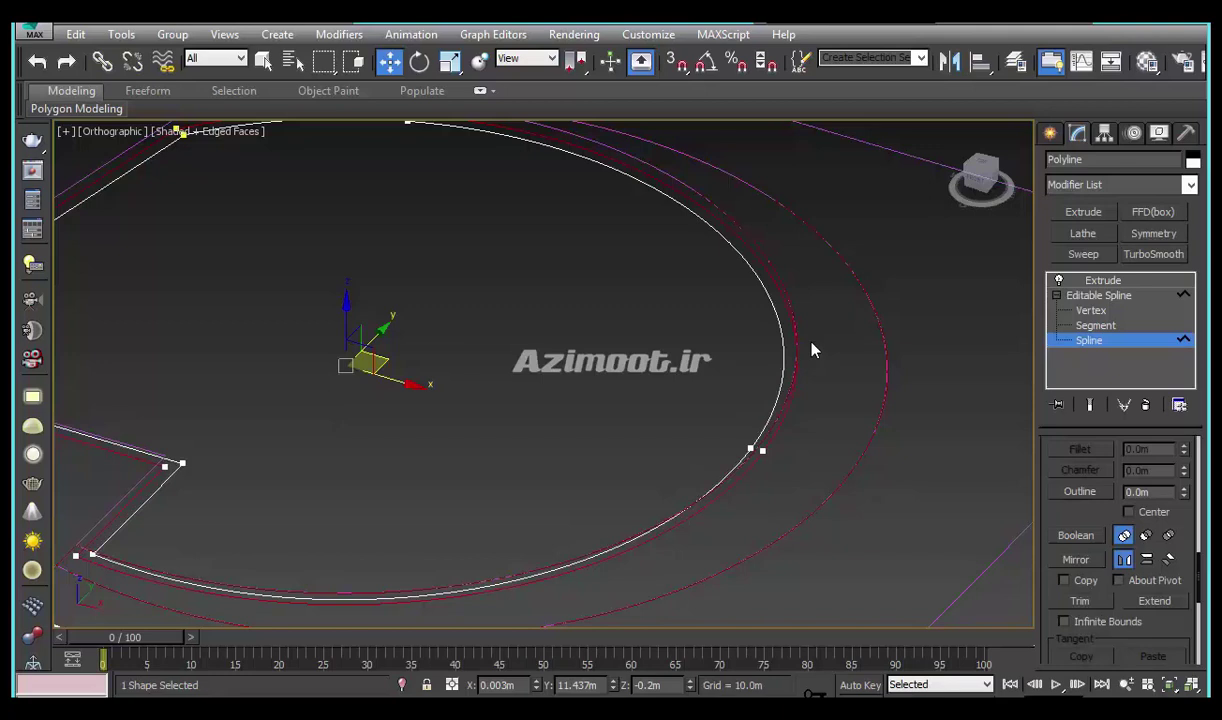
Detach the outer curve of the outline as its own separate shape
{"action": "left_click", "coordinate": [812, 345]}
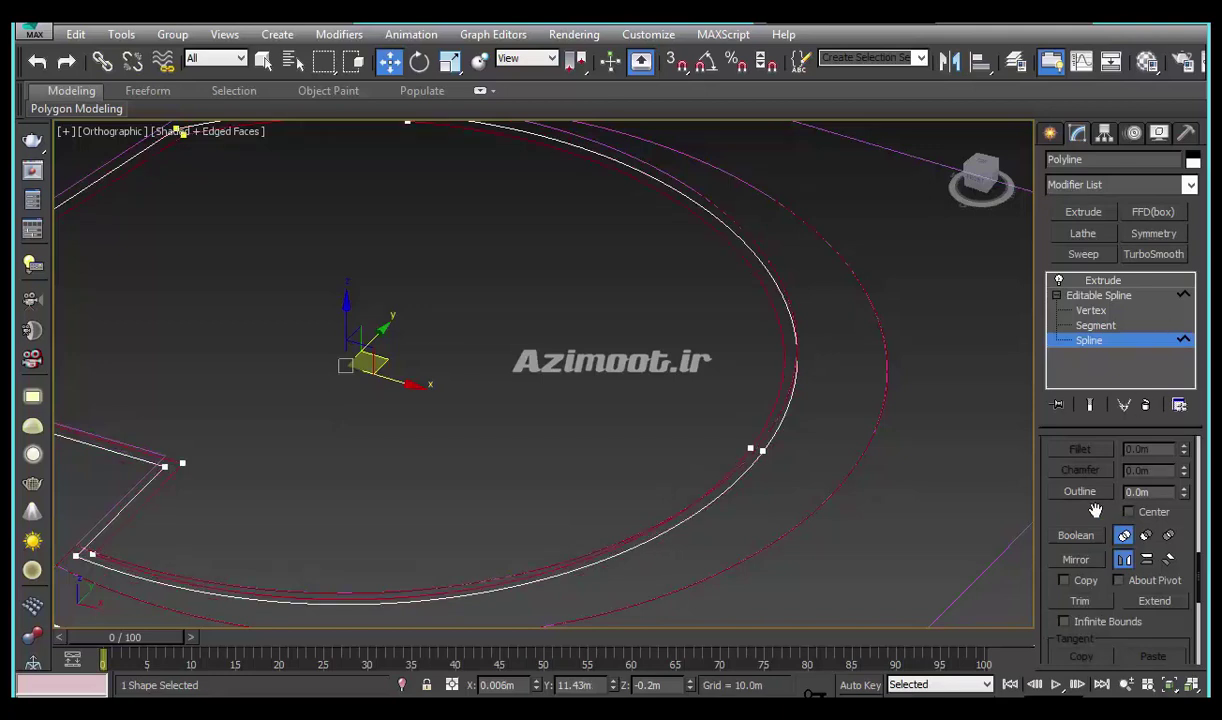
{"action": "left_click_drag", "start_coordinate": [1097, 507], "coordinate": [1090, 683]}
{"action": "left_click_drag", "start_coordinate": [1043, 625], "coordinate": [1135, 425]}
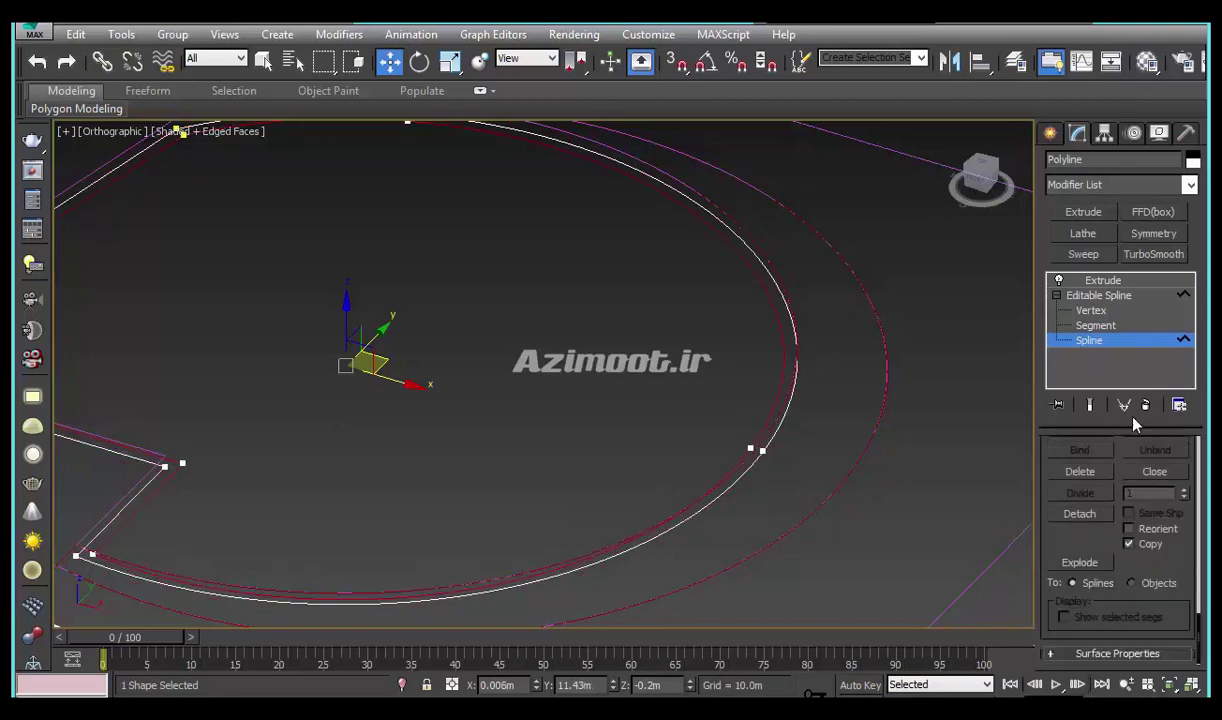
{"action": "left_click", "coordinate": [1096, 514]}
{"action": "left_click", "coordinate": [678, 384]}
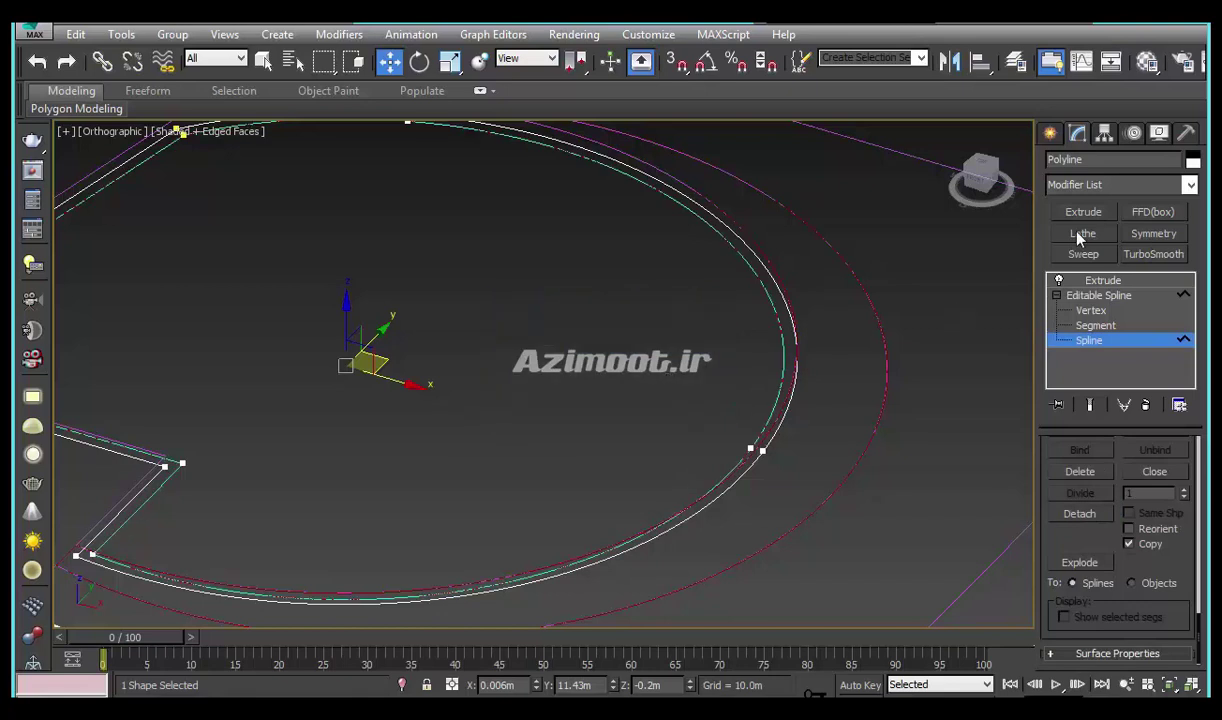
{"action": "left_click", "coordinate": [1049, 134]}
Convert the outline inside the cyan wall into a filled Editable Poly floor
{"action": "right_click", "coordinate": [677, 273]}
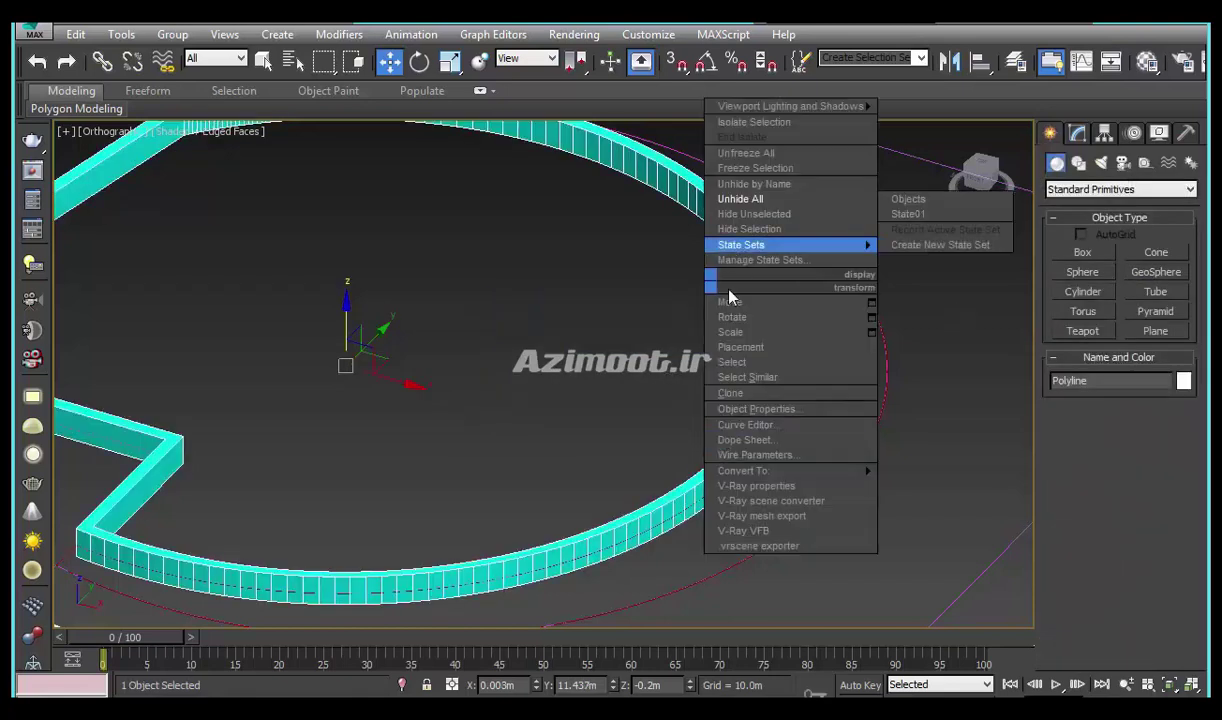
{"action": "left_click", "coordinate": [713, 298]}
{"action": "middle_click_drag", "start_coordinate": [797, 370], "coordinate": [819, 392]}
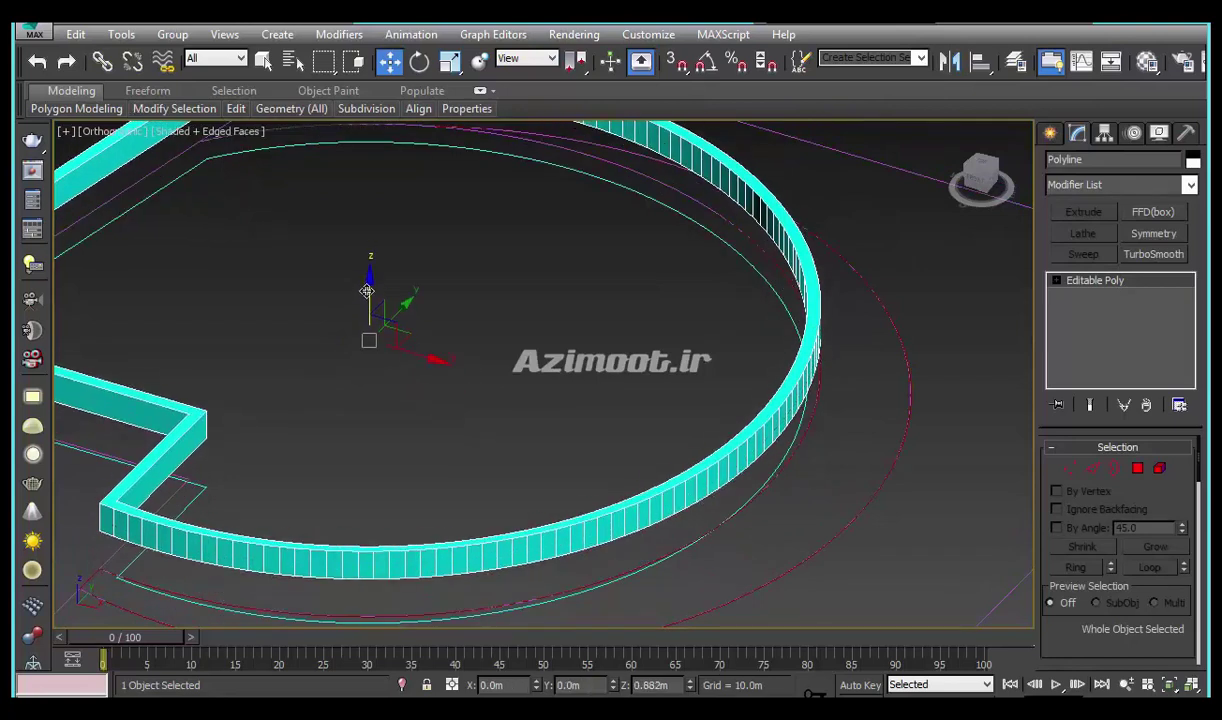
{"action": "left_click", "coordinate": [191, 496]}
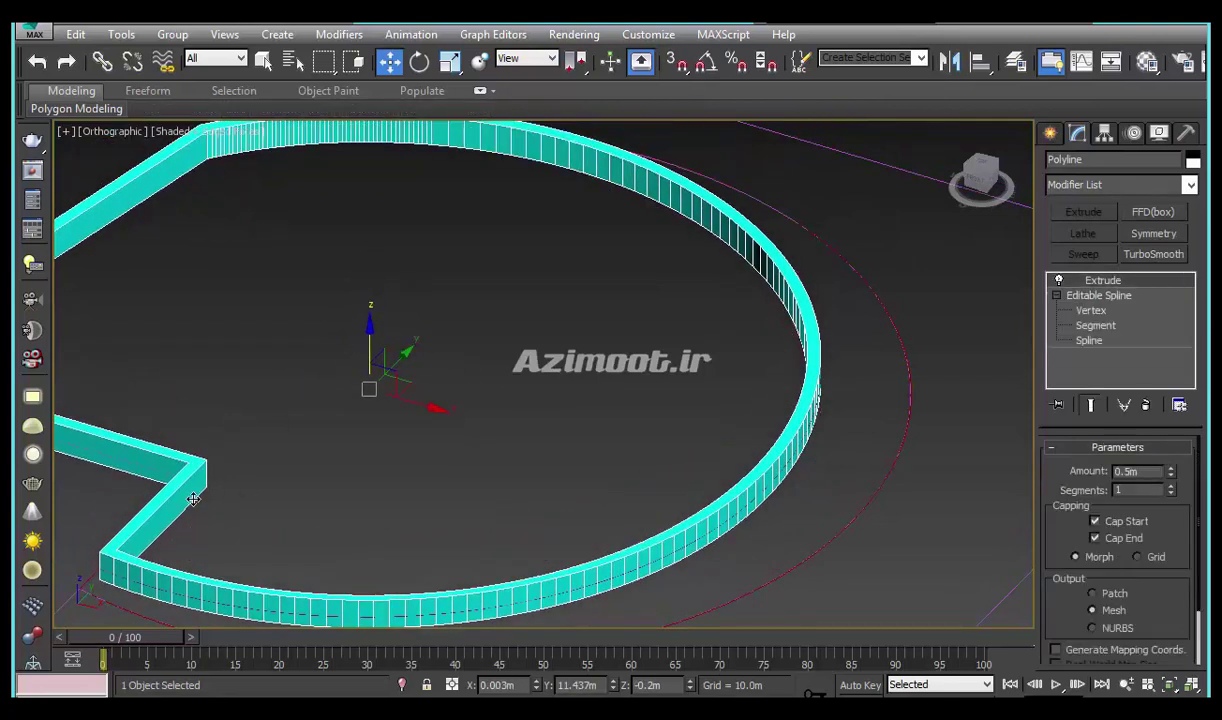
{"action": "left_click", "coordinate": [193, 498]}
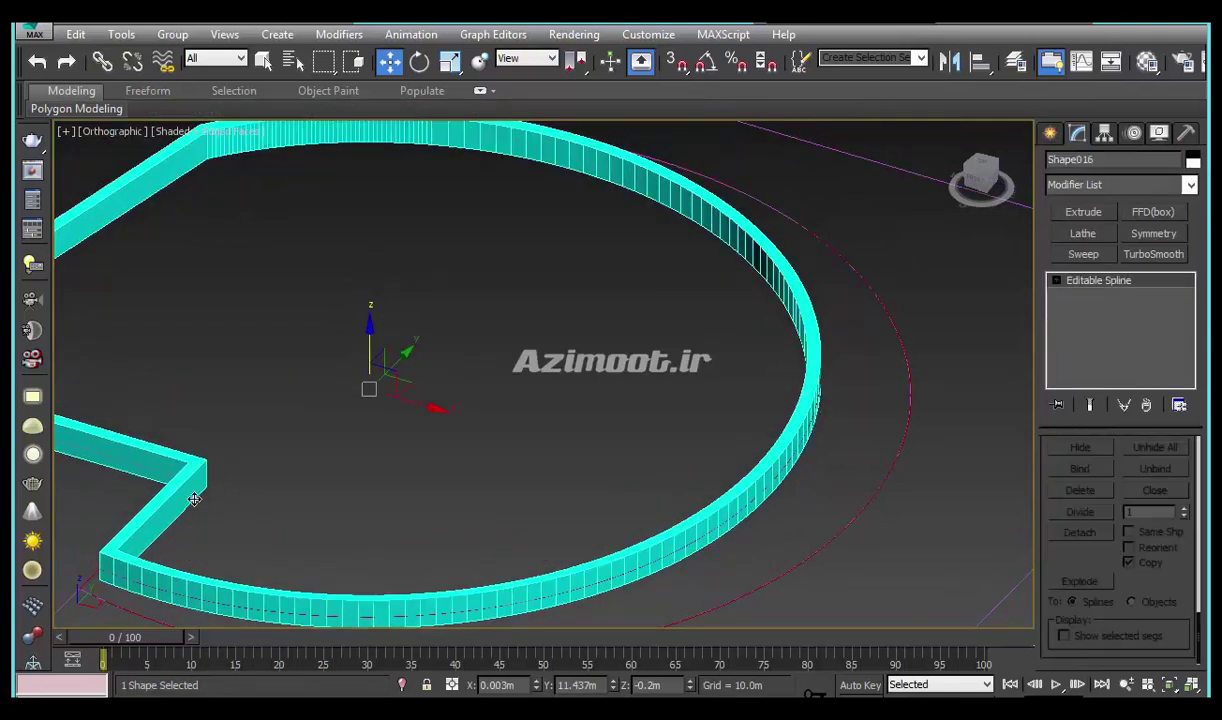
{"action": "right_click", "coordinate": [381, 345]}
{"action": "left_click", "coordinate": [389, 341]}
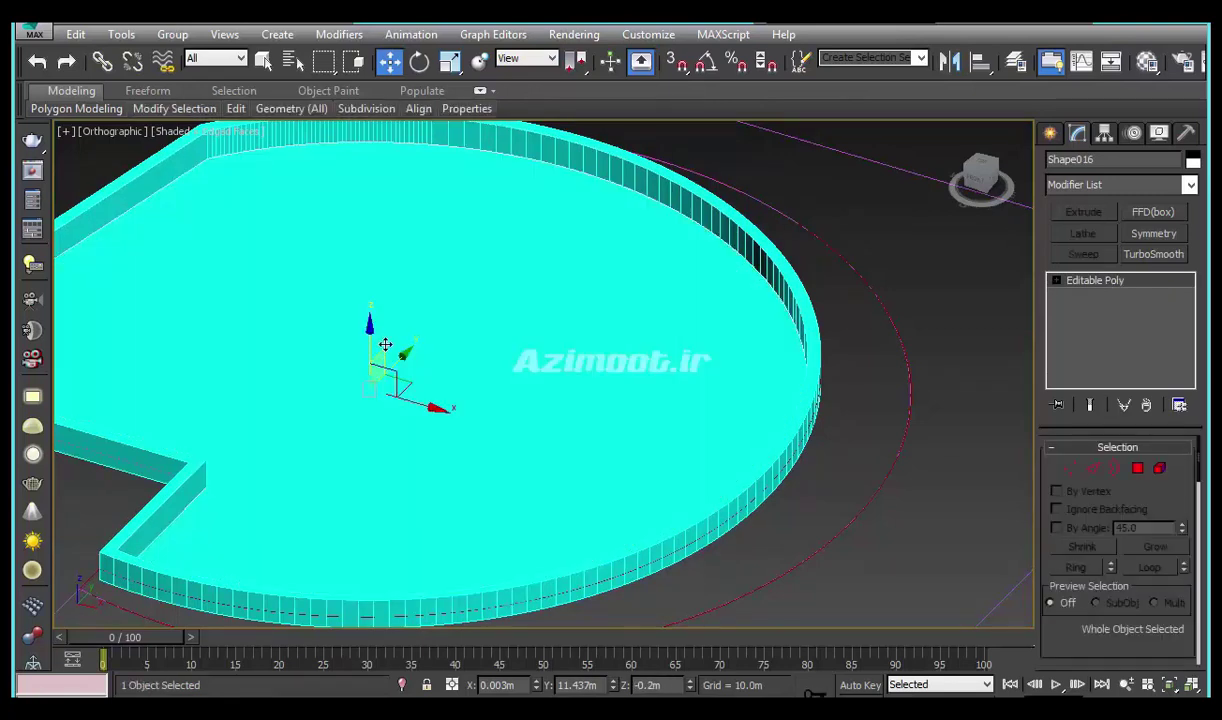
Clone the floor as a copy (Shape017) and raise it to Z 0.143m
{"action": "key", "text": "ctrl+v"}
{"action": "left_click", "coordinate": [560, 440]}
{"action": "left_click_drag", "start_coordinate": [369, 338], "coordinate": [369, 318]}
{"action": "key", "text": "t"}
{"action": "scroll", "coordinate": [742, 513], "scroll_direction": "up", "scroll_amount": 1}
{"action": "mouse_move", "coordinate": [742, 513]}
{"action": "middle_mouse_down", "text": "alt"}
{"action": "mouse_move", "coordinate": [684, 440]}
{"action": "mouse_move", "coordinate": [740, 455]}
{"action": "middle_mouse_up", "text": "alt"}
Pick out the cyan extruded ring around the basin and convert it to Editable Poly
{"action": "scroll", "coordinate": [766, 470], "scroll_direction": "up", "scroll_amount": 3}
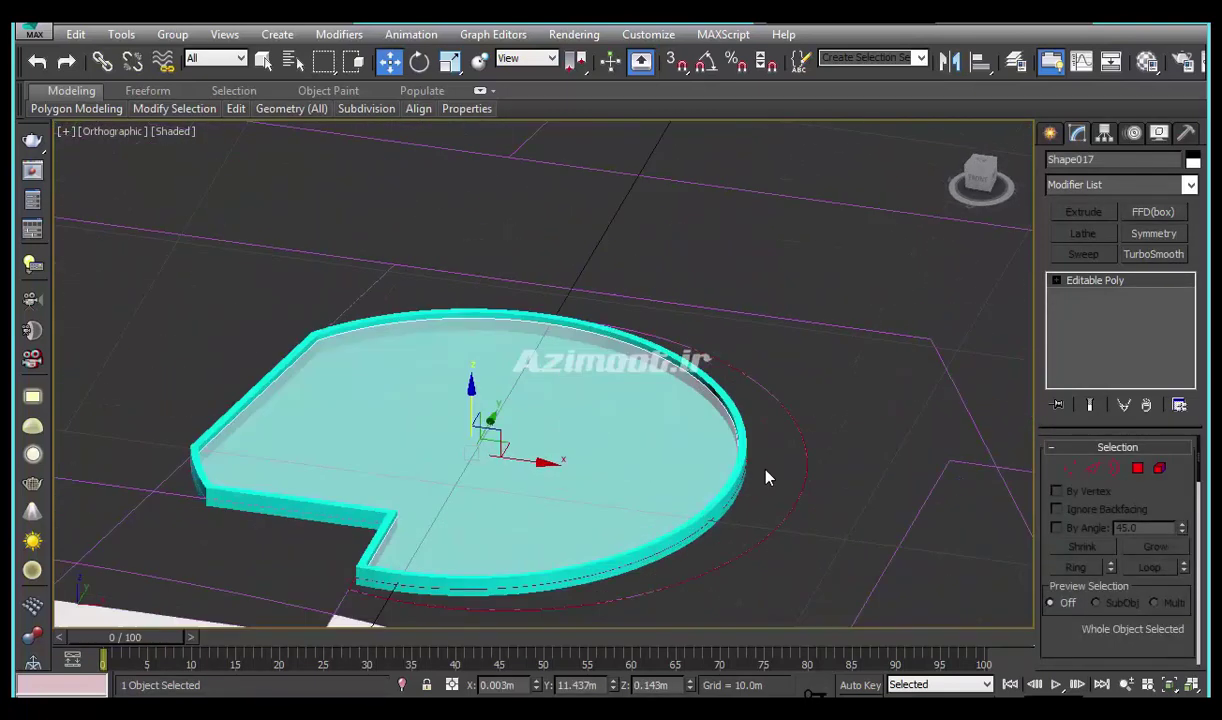
{"action": "left_click", "coordinate": [766, 470]}
{"action": "left_click", "coordinate": [805, 493]}
{"action": "scroll", "coordinate": [785, 460], "scroll_direction": "down", "scroll_amount": 1}
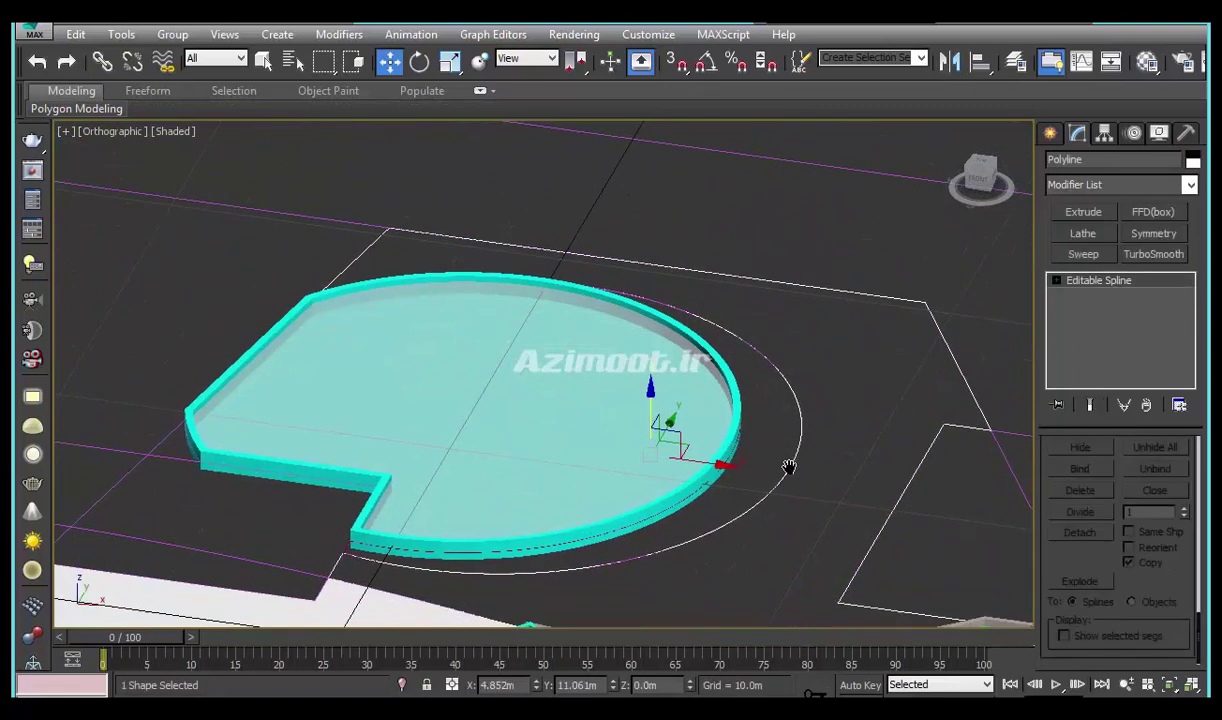
{"action": "scroll", "coordinate": [782, 455], "scroll_direction": "down", "scroll_amount": 1}
{"action": "left_click", "coordinate": [783, 462]}
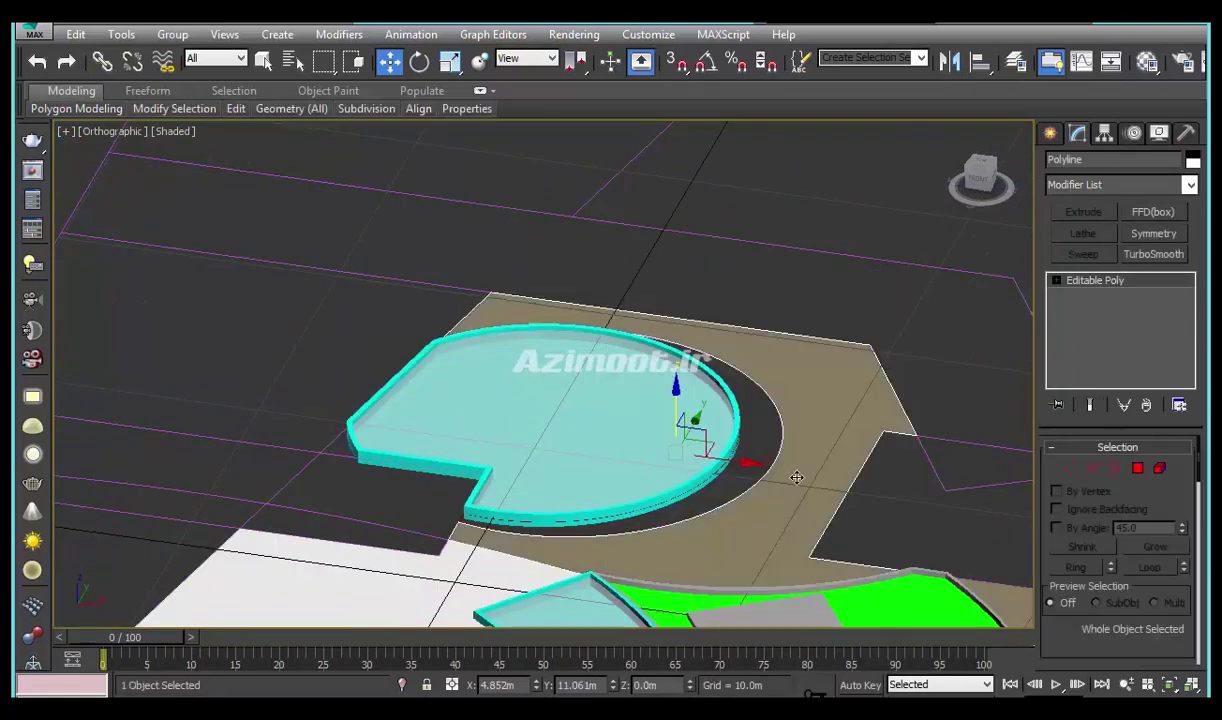
{"action": "scroll", "coordinate": [700, 452], "scroll_direction": "up", "scroll_amount": 2}
{"action": "scroll", "coordinate": [625, 438], "scroll_direction": "up", "scroll_amount": 1}
{"action": "left_click", "coordinate": [540, 402]}
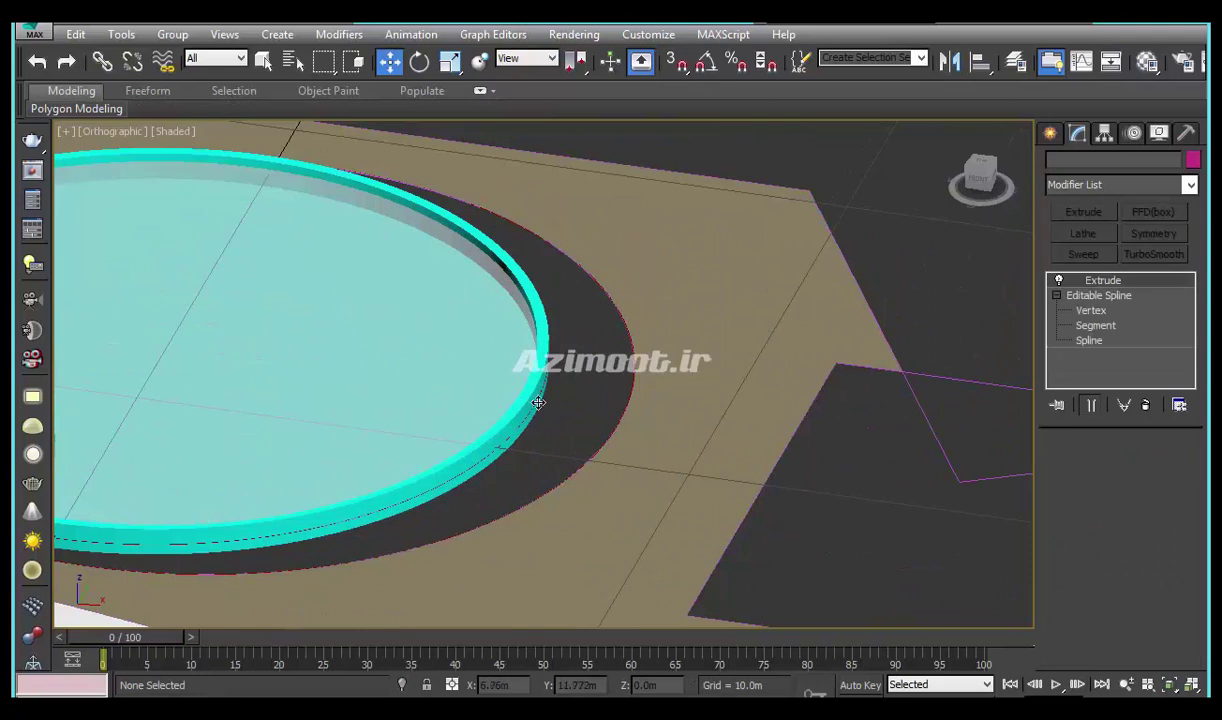
{"action": "right_click", "coordinate": [535, 402]}
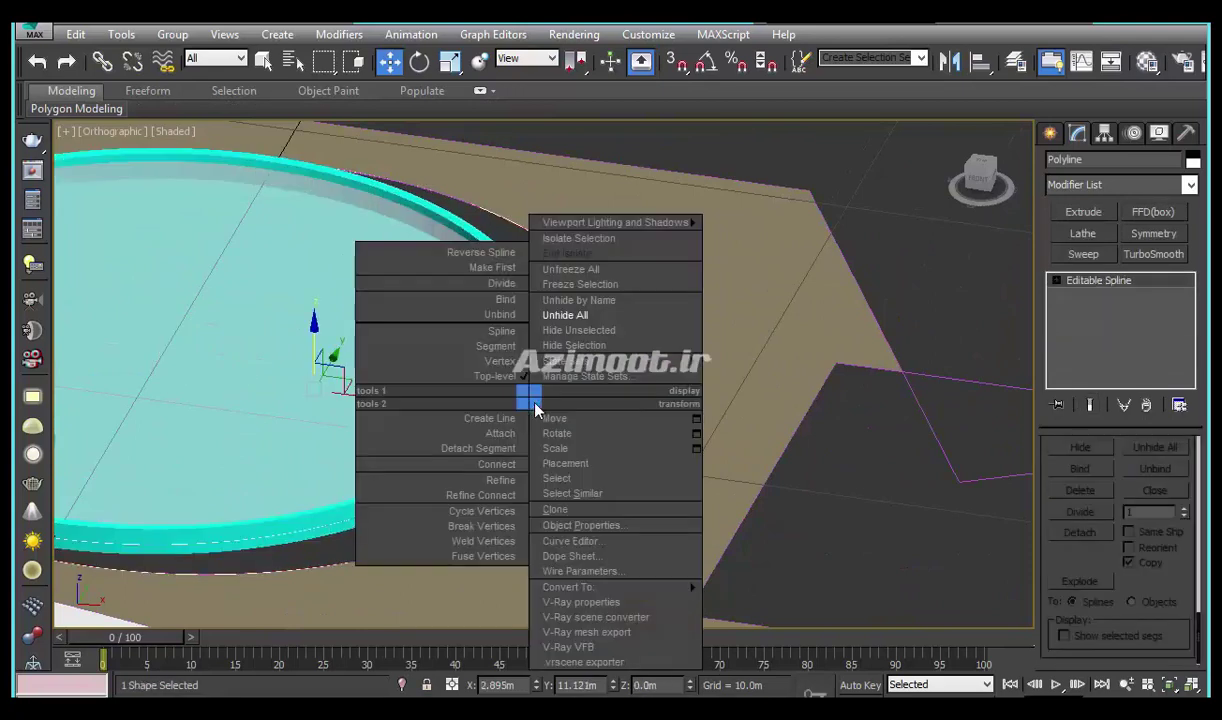
{"action": "left_click", "coordinate": [720, 585]}
{"action": "scroll", "coordinate": [575, 310], "scroll_direction": "up", "scroll_amount": 2}
{"action": "scroll", "coordinate": [575, 310], "scroll_direction": "down", "scroll_amount": 6}
{"action": "mouse_move", "coordinate": [655, 437]}
{"action": "middle_mouse_down", "text": "alt"}
{"action": "mouse_move", "coordinate": [638, 507]}
{"action": "mouse_move", "coordinate": [688, 480]}
{"action": "mouse_move", "coordinate": [715, 530]}
{"action": "mouse_move", "coordinate": [700, 525]}
{"action": "middle_mouse_up", "text": "alt"}
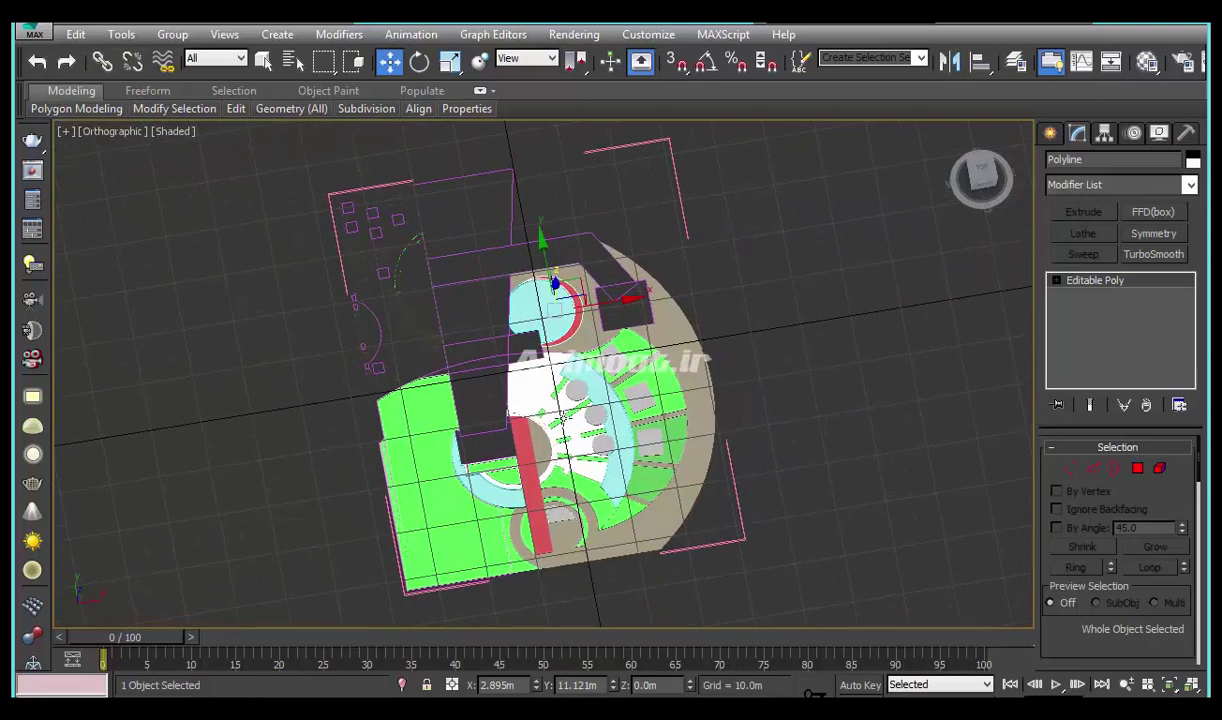
Select the left semicircular outline in Top view, undoing a trial poly conversion
{"action": "key", "text": "t"}
{"action": "scroll", "coordinate": [537, 398], "scroll_direction": "down", "scroll_amount": 5}
{"action": "scroll", "coordinate": [562, 416], "scroll_direction": "up", "scroll_amount": 2}
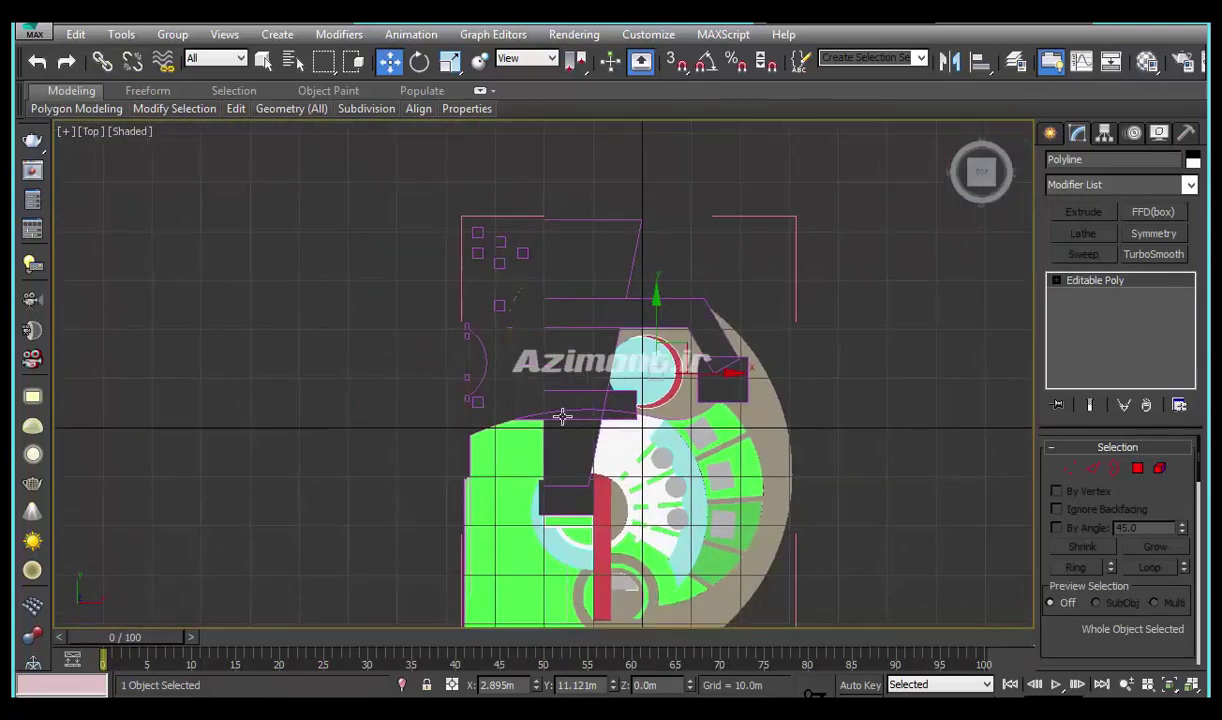
{"action": "scroll", "coordinate": [540, 400], "scroll_direction": "up", "scroll_amount": 4}
{"action": "middle_click_drag", "start_coordinate": [515, 390], "coordinate": [455, 513]}
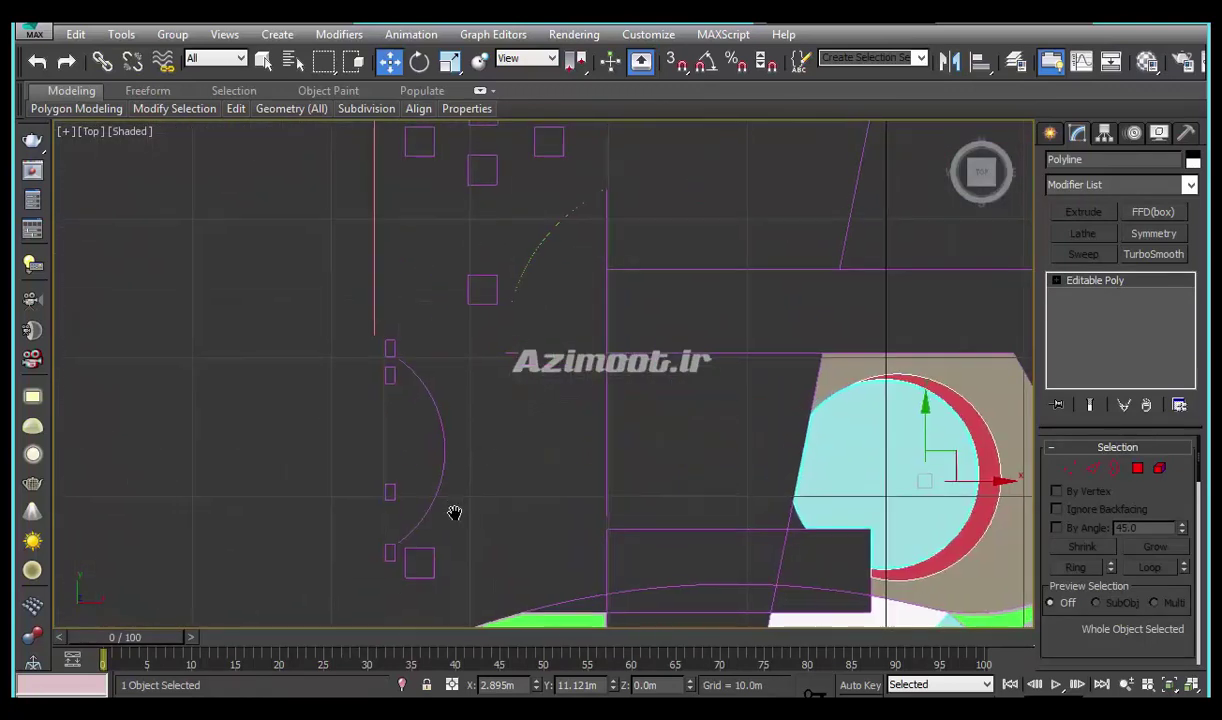
{"action": "left_click", "coordinate": [372, 305]}
{"action": "scroll", "coordinate": [400, 340], "scroll_direction": "down", "scroll_amount": 3}
{"action": "scroll", "coordinate": [424, 375], "scroll_direction": "up", "scroll_amount": 3}
{"action": "right_click", "coordinate": [425, 378]}
{"action": "mouse_move", "coordinate": [393, 464]}
{"action": "middle_mouse_down", "text": "alt"}
{"action": "mouse_move", "coordinate": [532, 445]}
{"action": "mouse_move", "coordinate": [510, 400]}
{"action": "mouse_move", "coordinate": [542, 453]}
{"action": "middle_mouse_up", "text": "alt"}
{"action": "scroll", "coordinate": [529, 380], "scroll_direction": "up", "scroll_amount": 4}
{"action": "key", "text": "ctrl+z"}
{"action": "scroll", "coordinate": [491, 396], "scroll_direction": "up", "scroll_amount": 2}
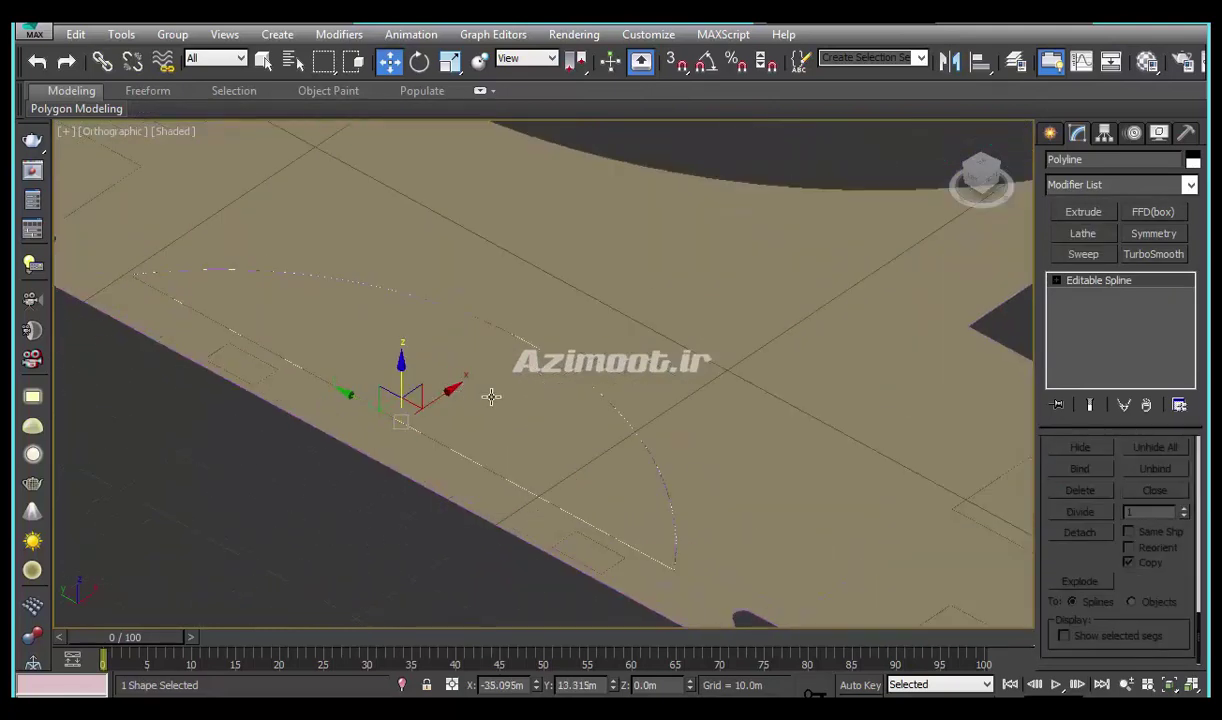
{"action": "scroll", "coordinate": [522, 450], "scroll_direction": "down", "scroll_amount": 2}
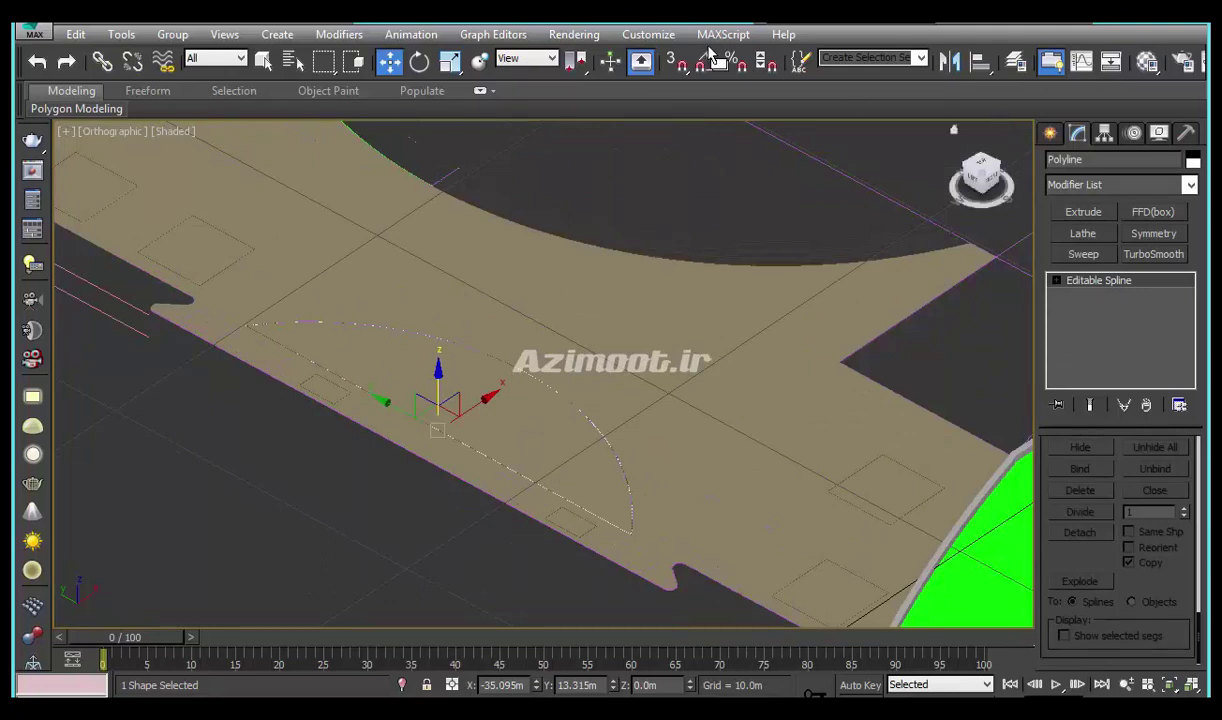
Extrude the semicircle by 0.1m into a thin red half-disc slab
{"action": "left_click", "coordinate": [1081, 211]}
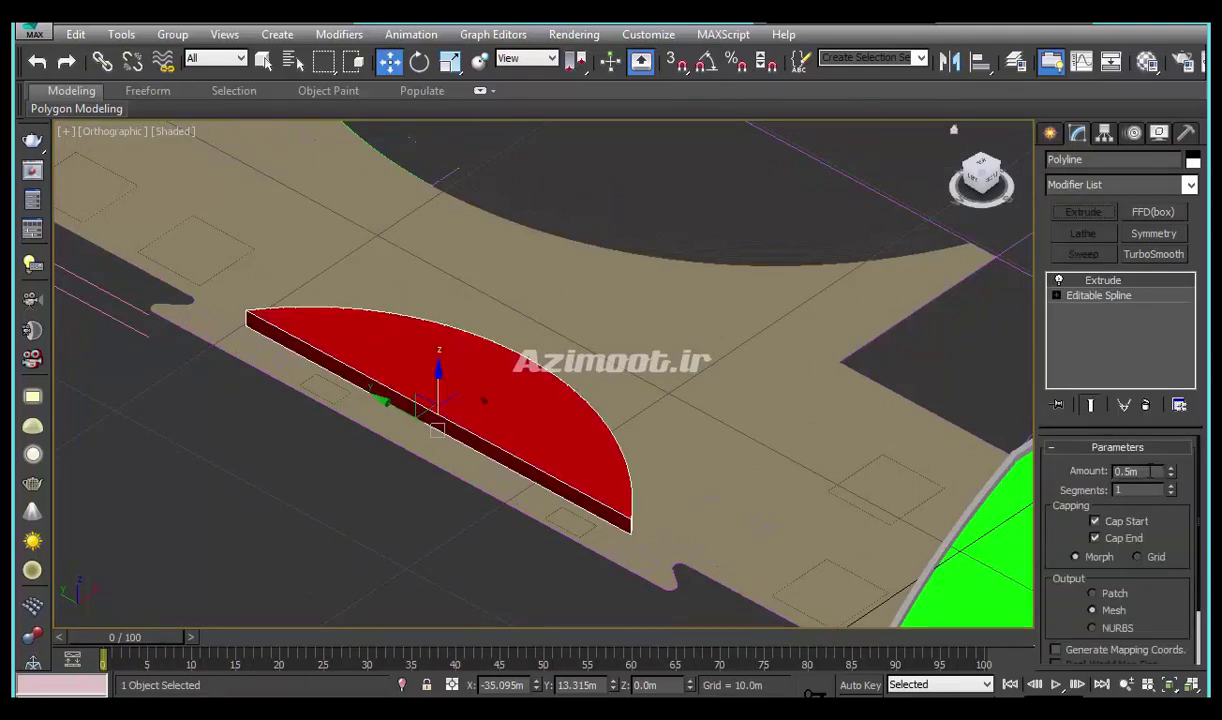
{"action": "key", "text": "Return"}
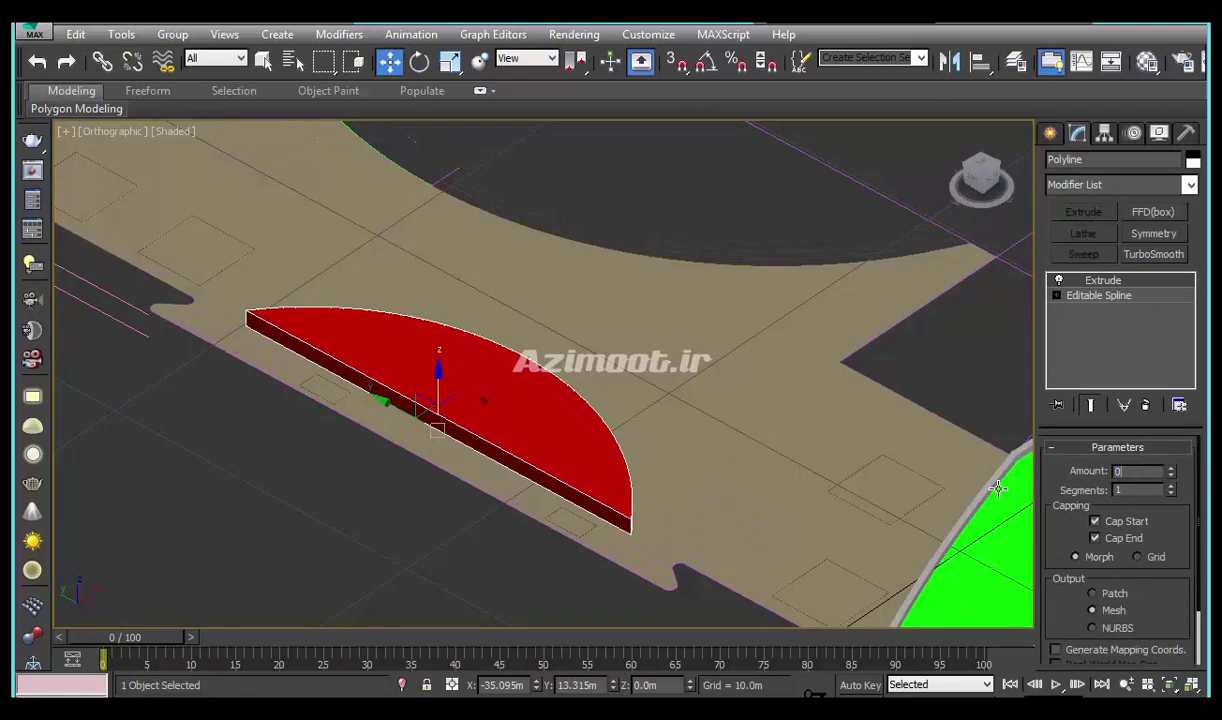
{"action": "type", "text": ".05"}
{"action": "key", "text": "Return"}
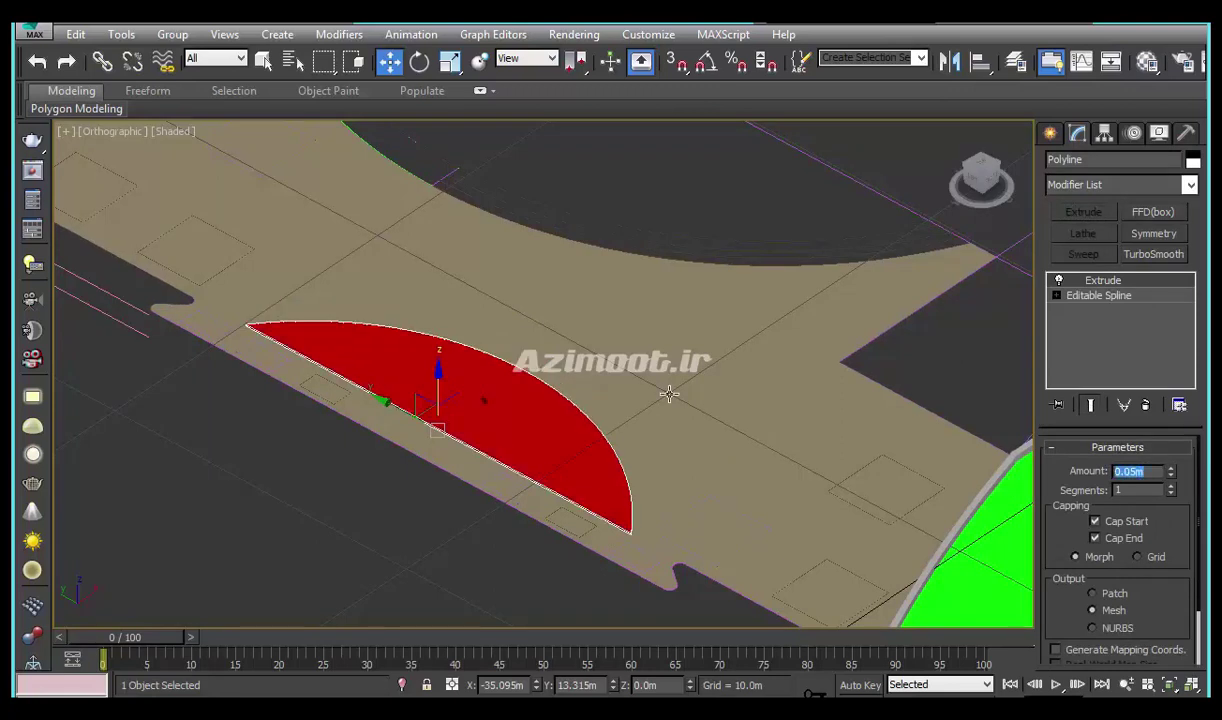
{"action": "type", "text": "0.1"}
{"action": "key", "text": "Return"}
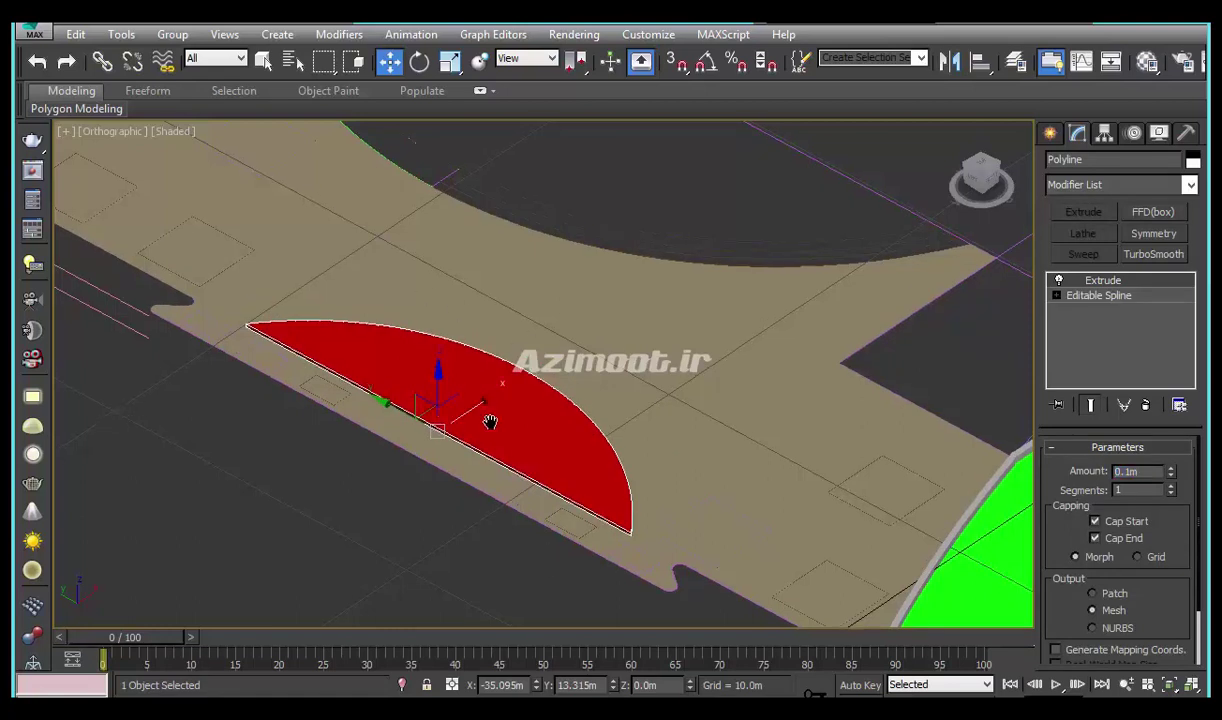
{"action": "scroll", "coordinate": [491, 423], "scroll_direction": "down", "scroll_amount": 3}
{"action": "left_click", "coordinate": [294, 398]}
{"action": "scroll", "coordinate": [294, 398], "scroll_direction": "up", "scroll_amount": 2}
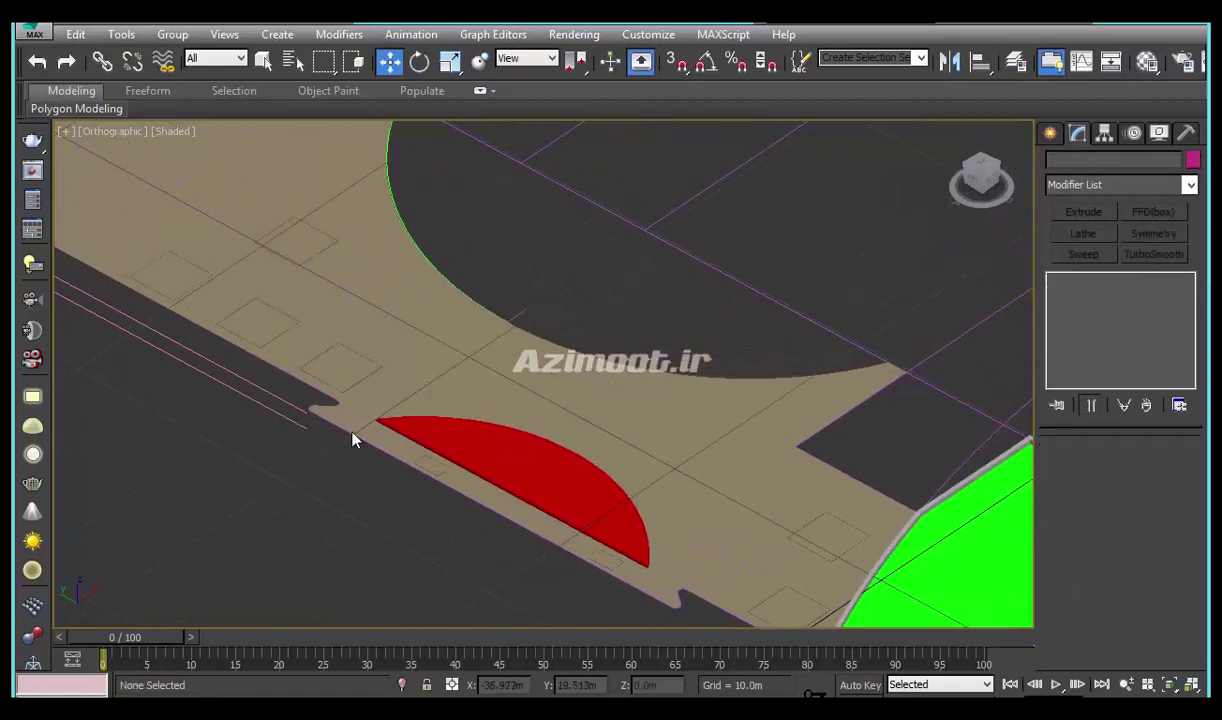
Use Select Similar on a polyline outline to grab all matching shapes
{"action": "left_click", "coordinate": [355, 382]}
{"action": "right_click", "coordinate": [352, 378]}
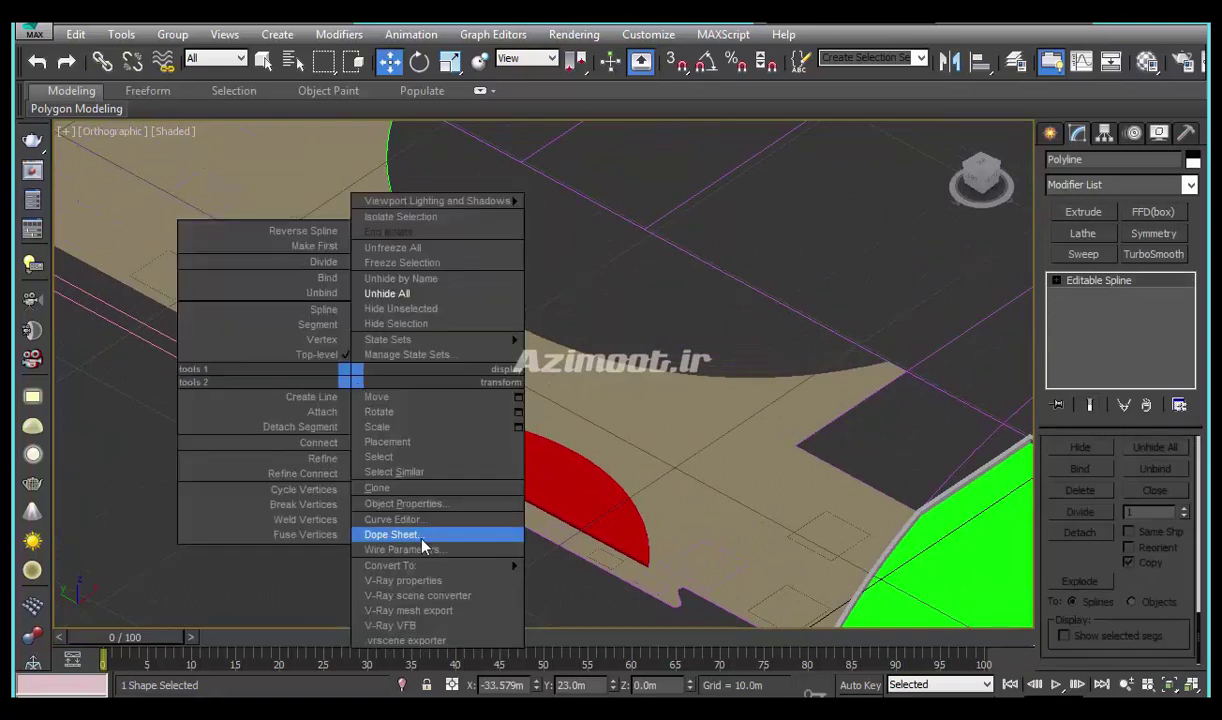
{"action": "left_click", "coordinate": [410, 472]}
{"action": "scroll", "coordinate": [417, 481], "scroll_direction": "down", "scroll_amount": 5}
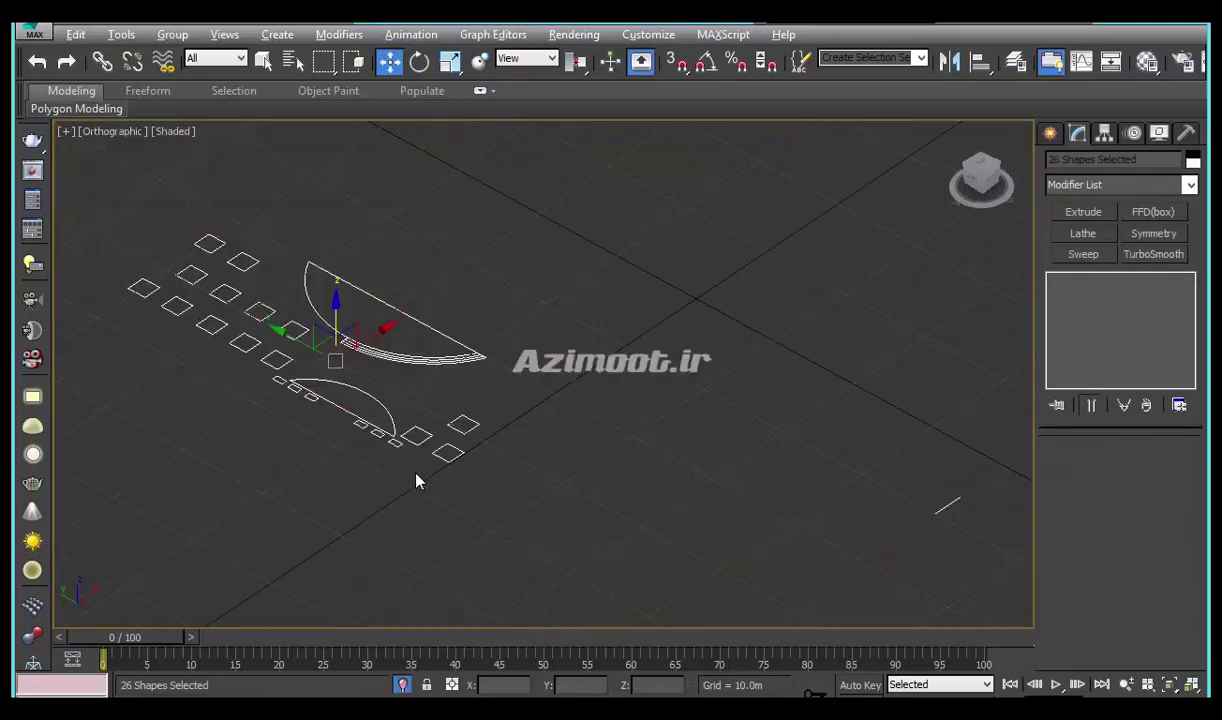
{"action": "scroll", "coordinate": [510, 518], "scroll_direction": "up", "scroll_amount": 1}
{"action": "key", "text": "t"}
{"action": "scroll", "coordinate": [495, 500], "scroll_direction": "up", "scroll_amount": 2}
{"action": "scroll", "coordinate": [530, 365], "scroll_direction": "down", "scroll_amount": 1}
{"action": "scroll", "coordinate": [560, 330], "scroll_direction": "up", "scroll_amount": 1}
{"action": "scroll", "coordinate": [505, 324], "scroll_direction": "up", "scroll_amount": 2}
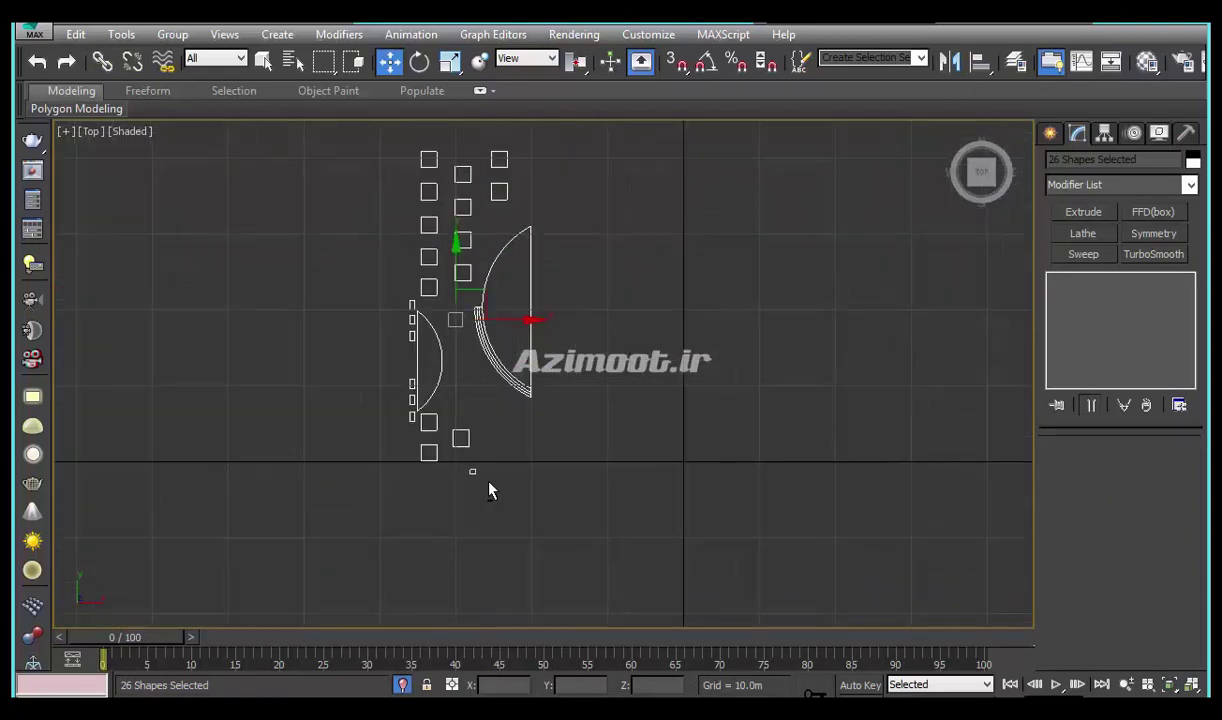
Deselect the two arc outlines, leaving only the 20 squares, and frame them
{"action": "left_click", "coordinate": [440, 362], "text": "alt"}
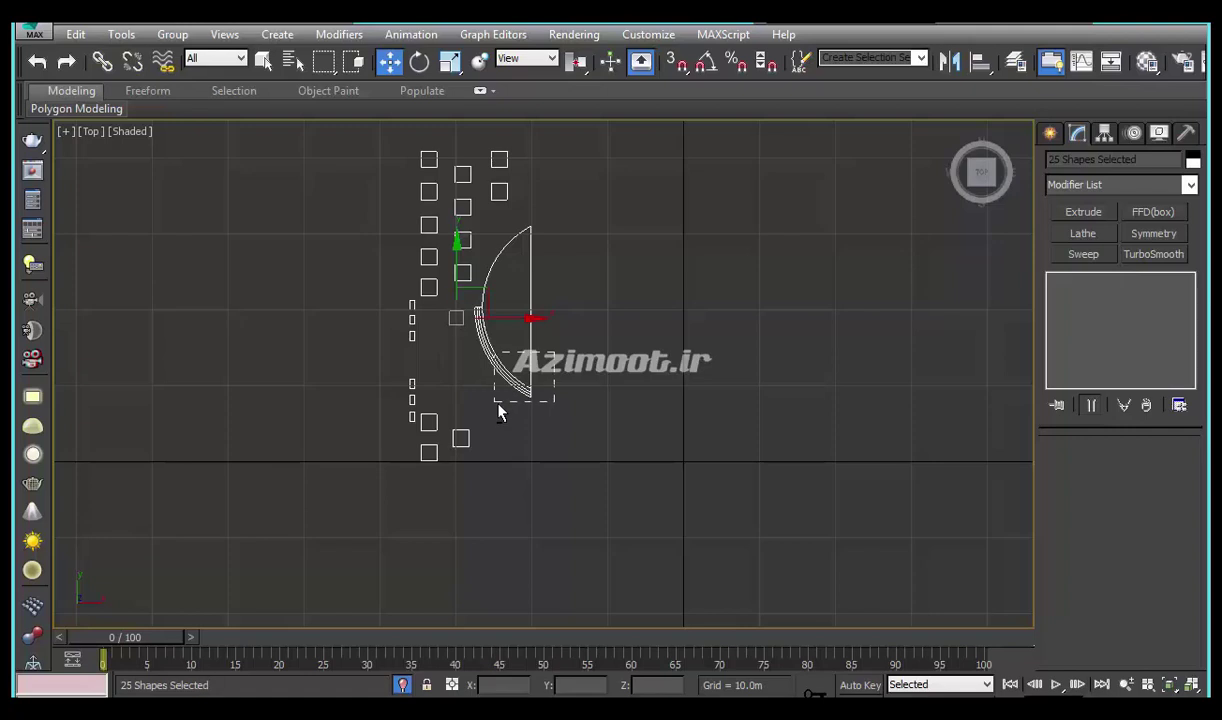
{"action": "left_click_drag", "start_coordinate": [555, 378], "coordinate": [499, 409], "text": "alt"}
{"action": "middle_click_drag", "start_coordinate": [513, 512], "coordinate": [592, 568]}
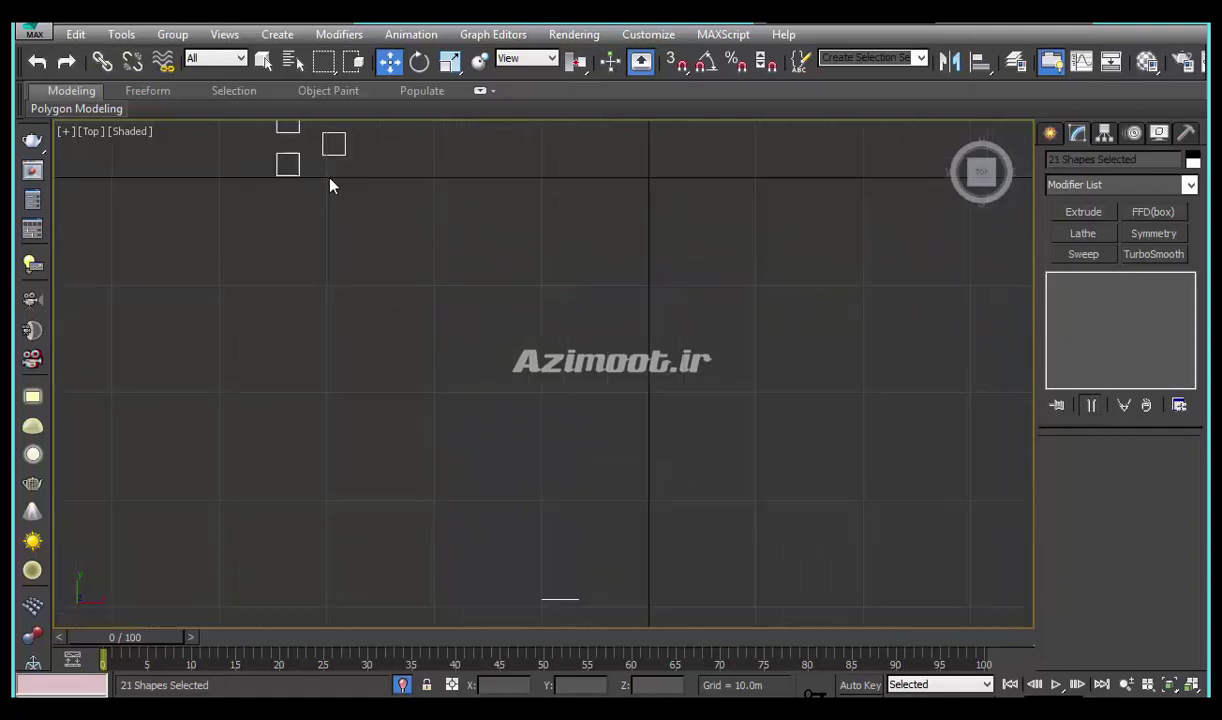
{"action": "key", "text": "z"}
{"action": "scroll", "coordinate": [451, 490], "scroll_direction": "up", "scroll_amount": 2}
{"action": "middle_click_drag", "start_coordinate": [570, 464], "coordinate": [550, 460]}
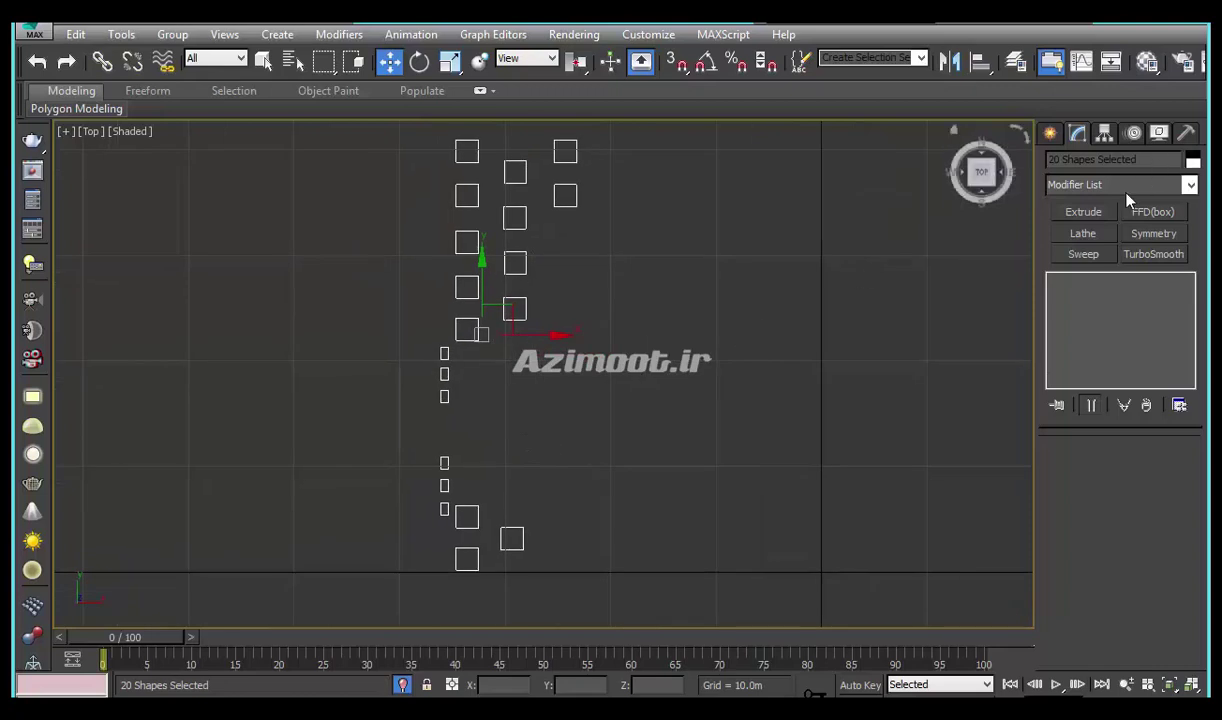
Attach every square polyline from the Attach Mult. list into one editable spline
{"action": "key", "text": "Delete"}
{"action": "left_click", "coordinate": [565, 200]}
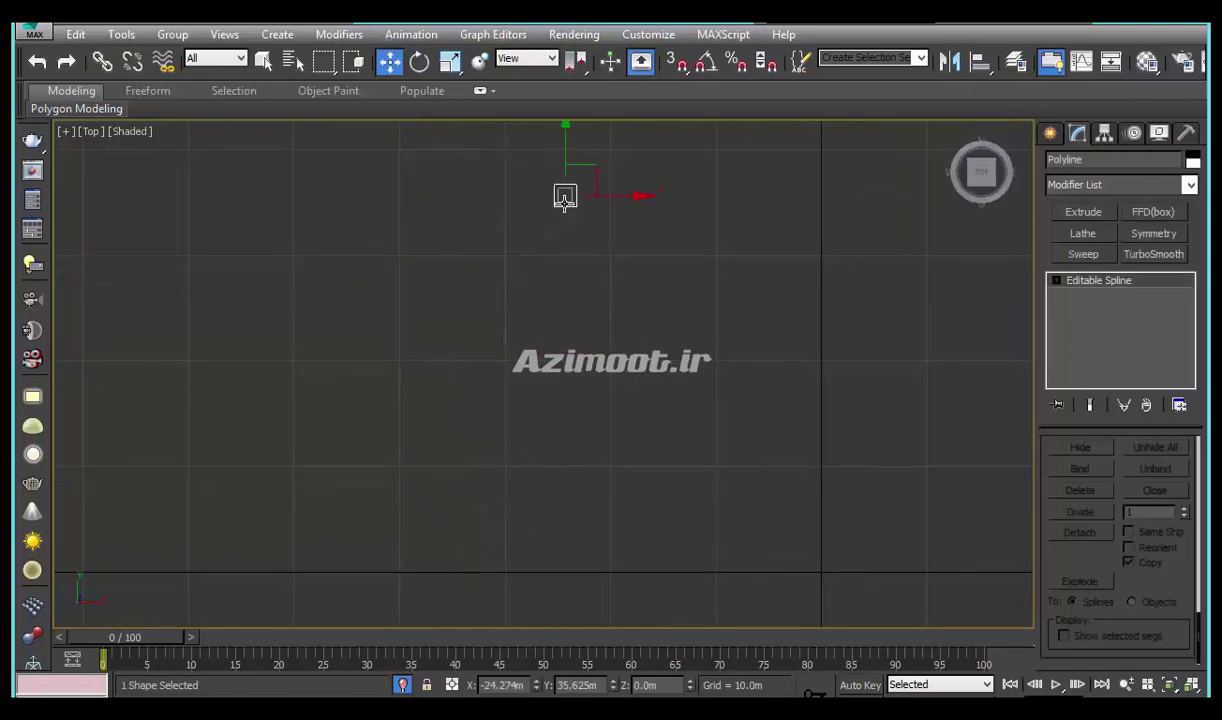
{"action": "scroll", "coordinate": [1090, 480], "scroll_direction": "up", "scroll_amount": 5}
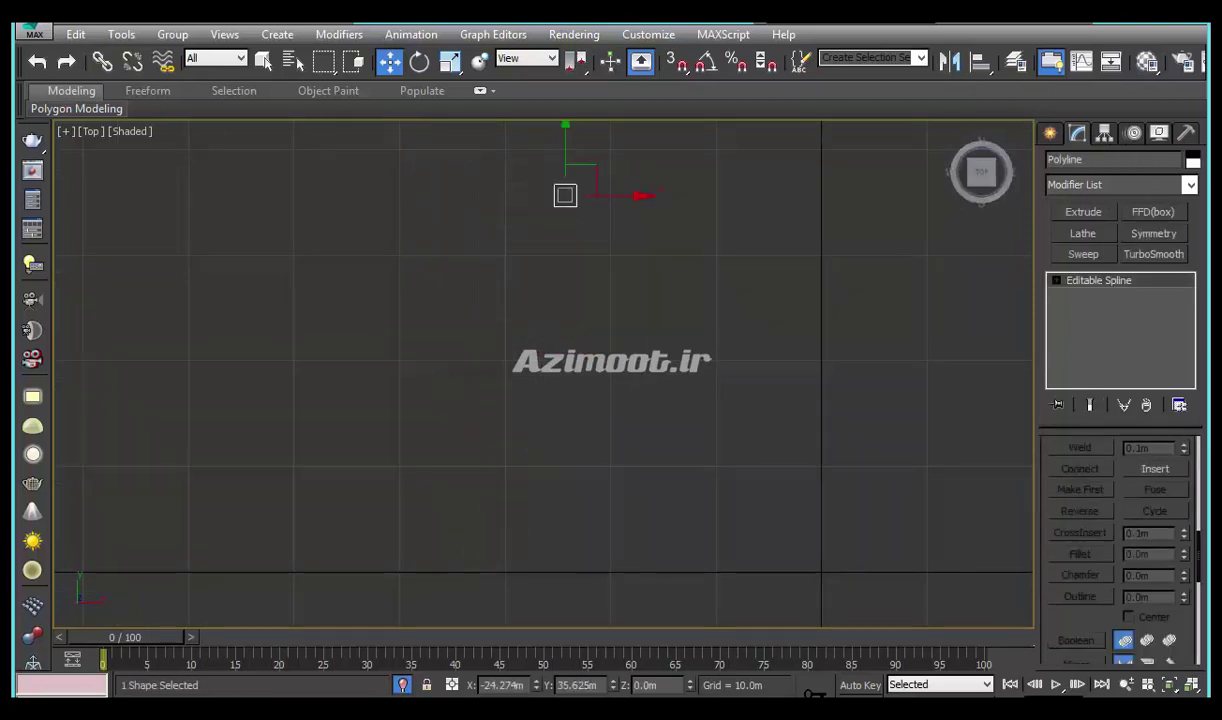
{"action": "left_click_drag", "start_coordinate": [1042, 457], "coordinate": [1051, 684]}
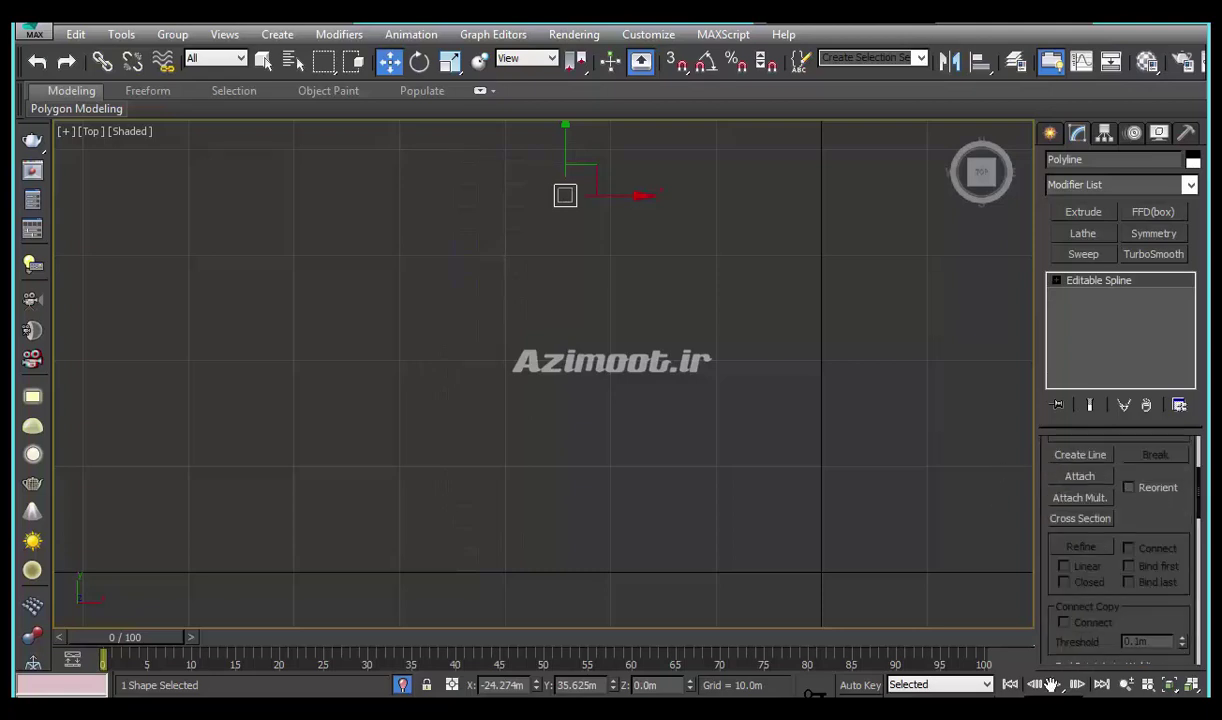
{"action": "left_click", "coordinate": [1100, 503]}
{"action": "left_click", "coordinate": [104, 145]}
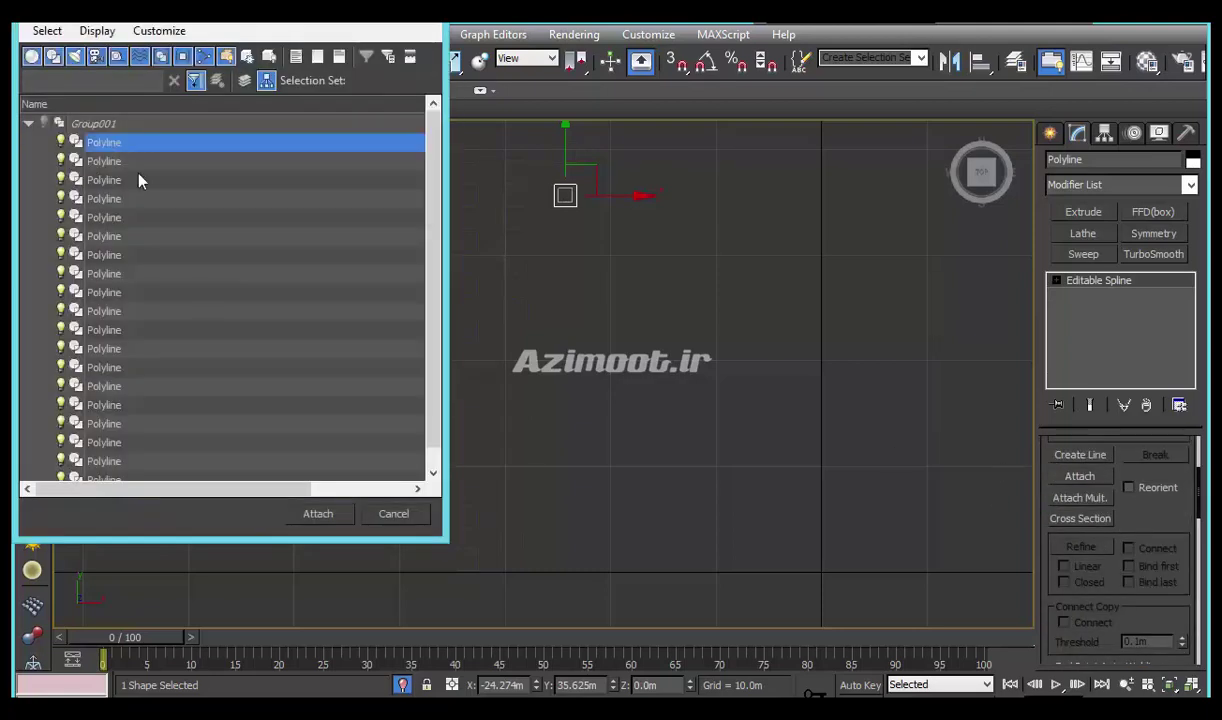
{"action": "scroll", "coordinate": [145, 200], "scroll_direction": "down", "scroll_amount": 1}
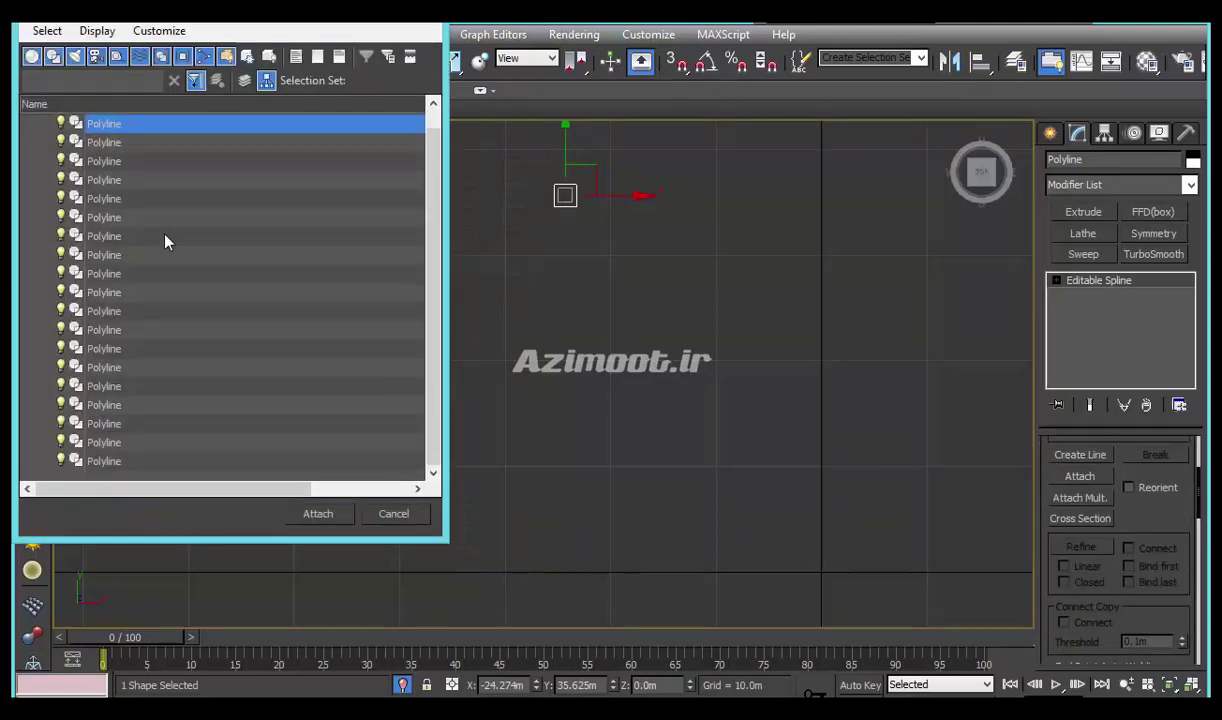
{"action": "left_click", "coordinate": [110, 463], "text": "shift"}
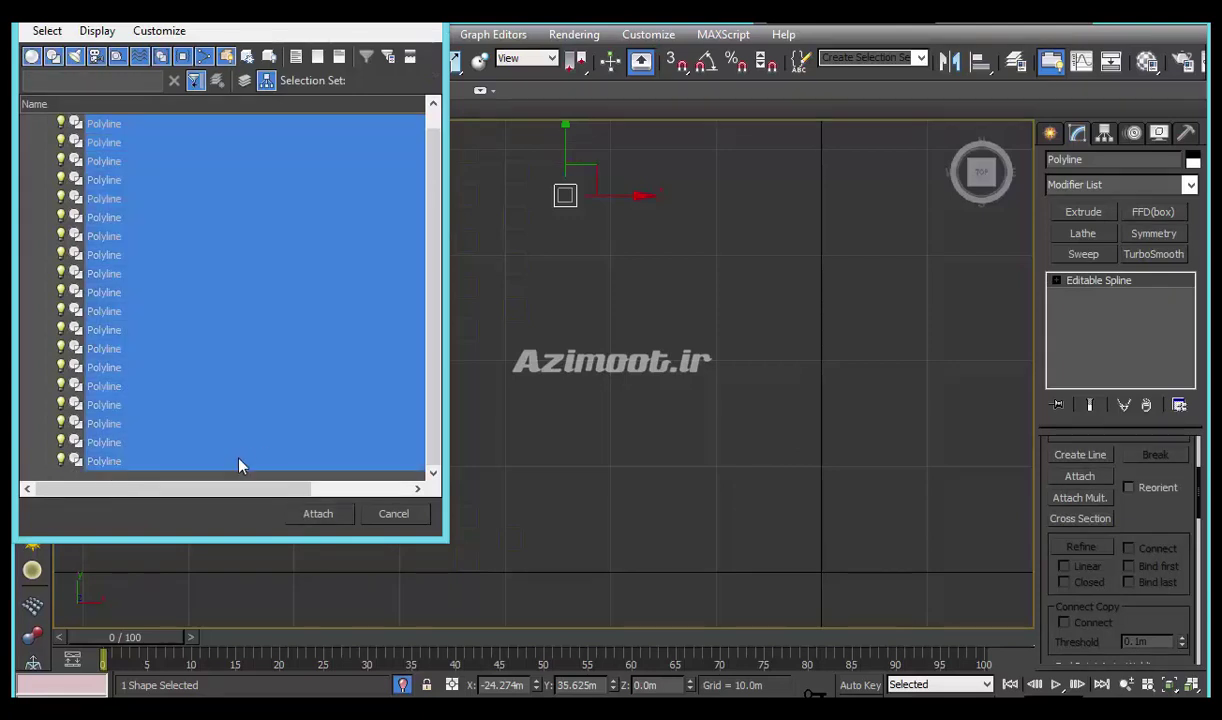
{"action": "left_click", "coordinate": [312, 516]}
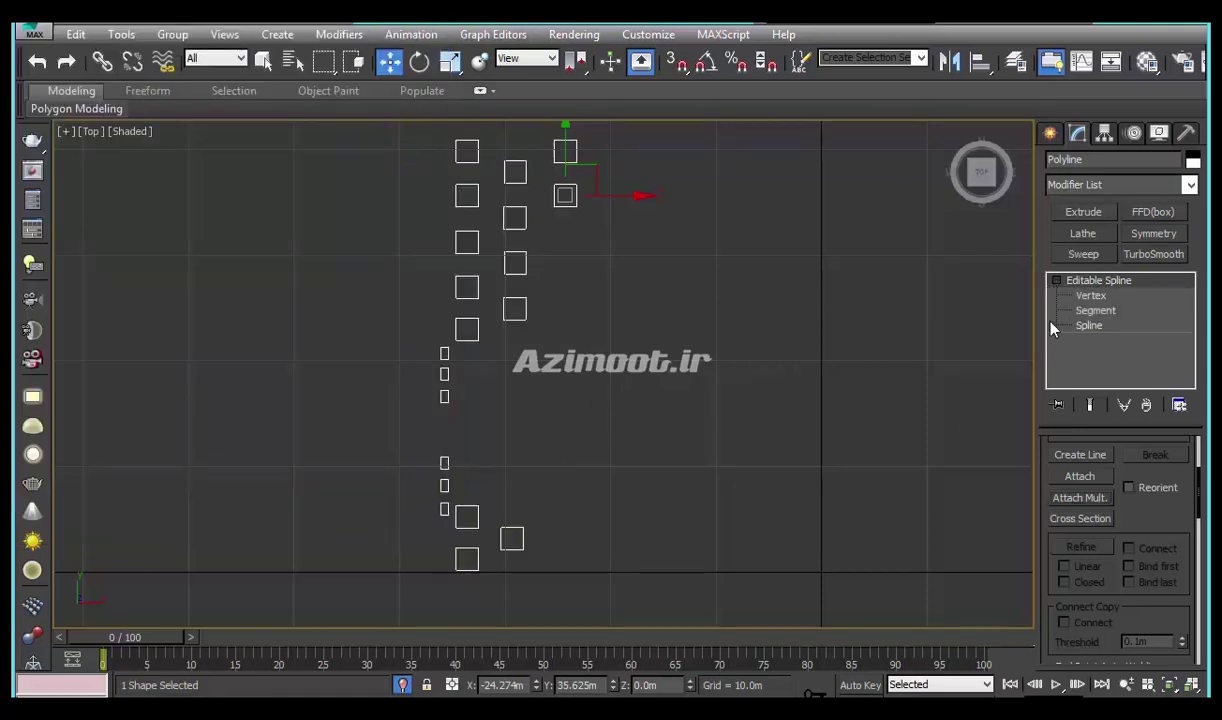
Give every rectangle spline a thin inner outline using Outline
{"action": "left_click", "coordinate": [1047, 325]}
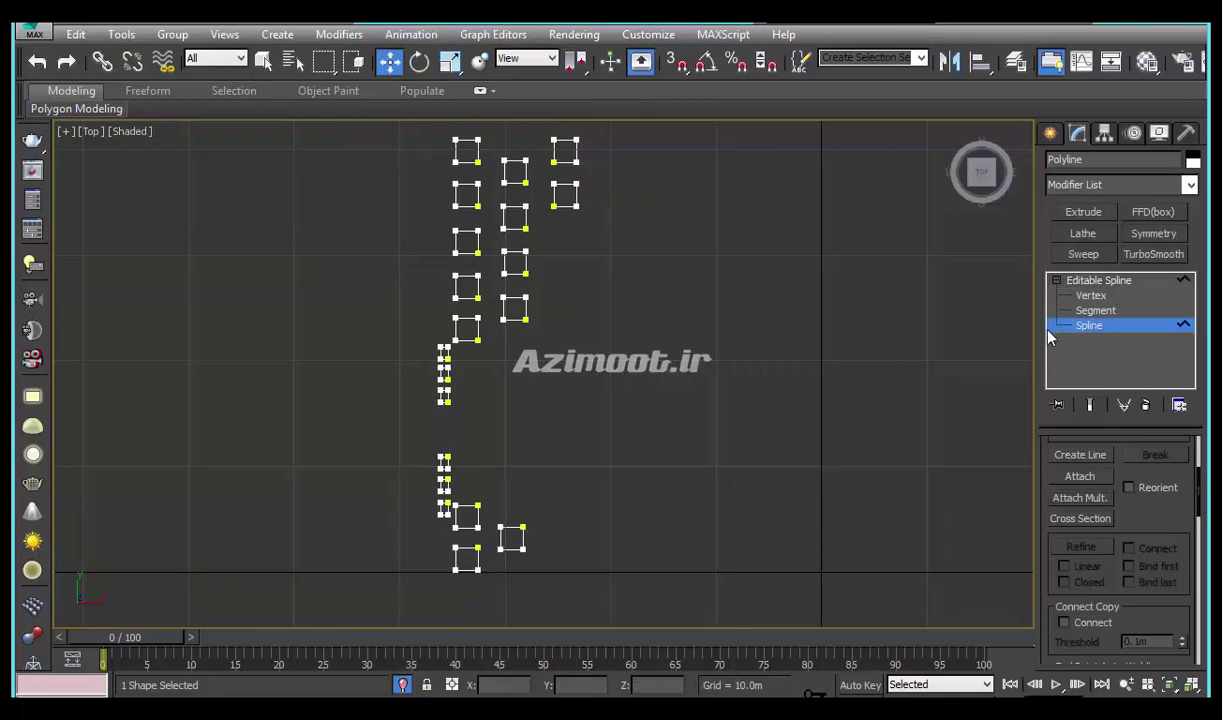
{"action": "key", "text": "ctrl+a"}
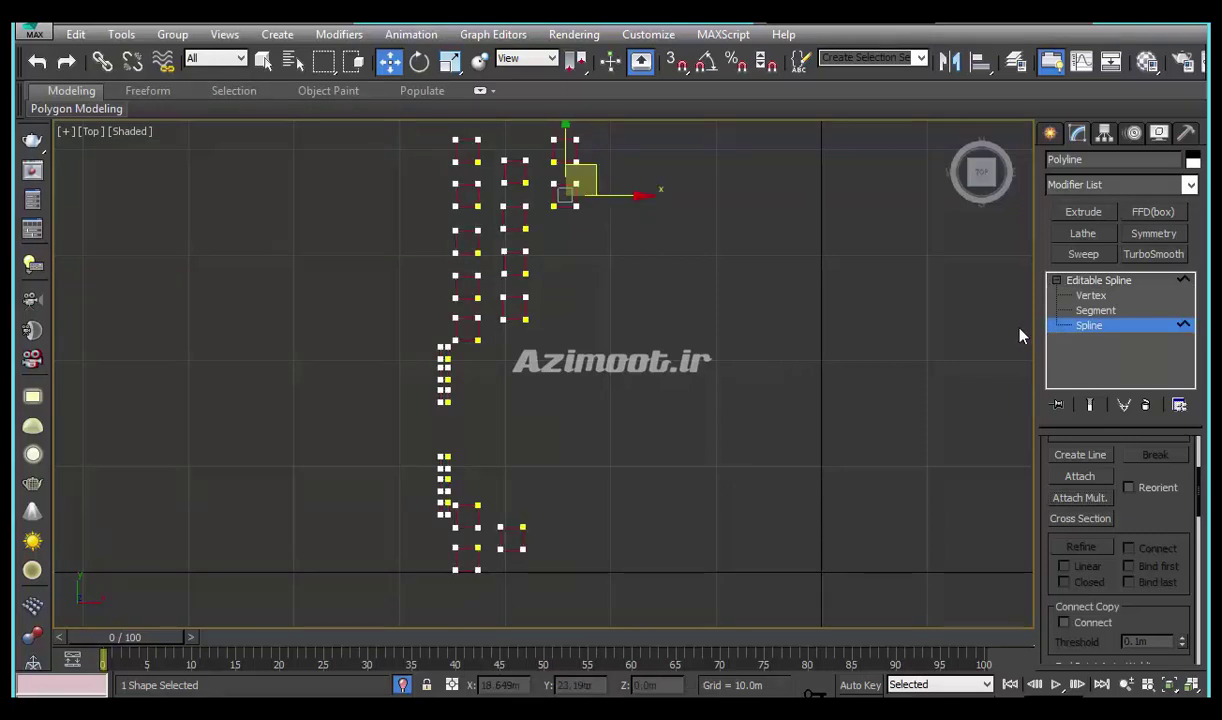
{"action": "scroll", "coordinate": [1136, 530], "scroll_direction": "down", "scroll_amount": 3}
{"action": "scroll", "coordinate": [1136, 530], "scroll_direction": "down", "scroll_amount": 3}
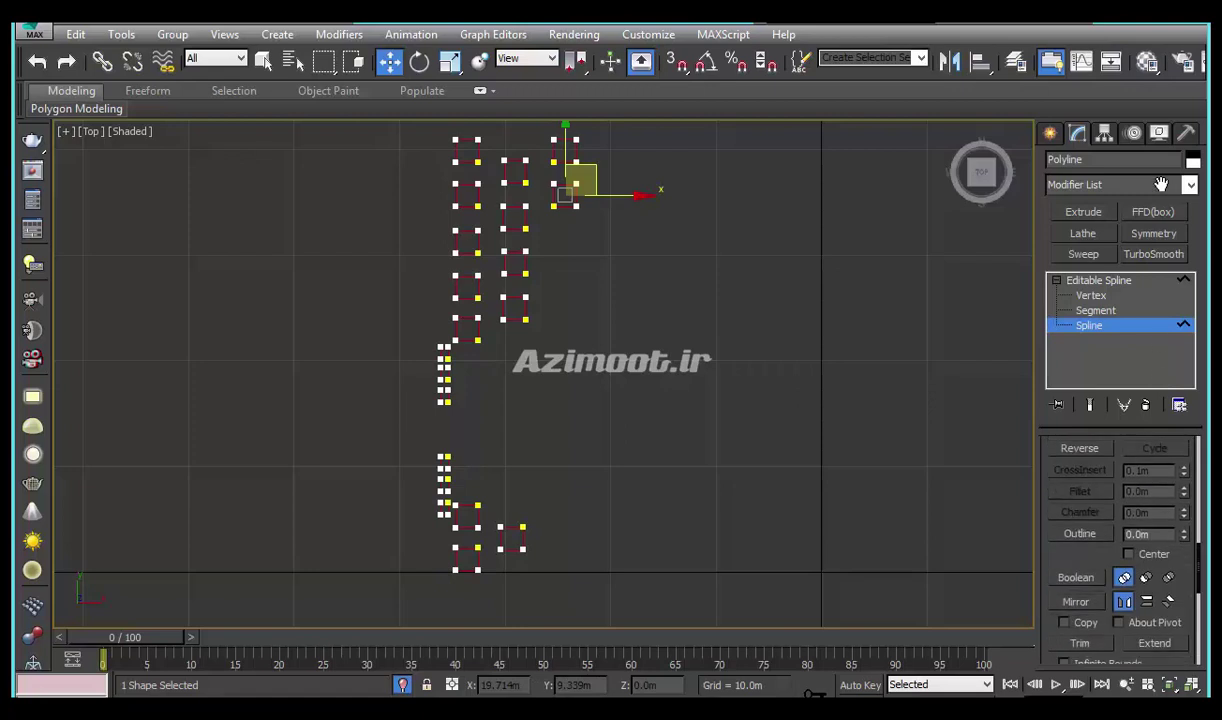
{"action": "left_click", "coordinate": [1080, 534]}
{"action": "scroll", "coordinate": [560, 530], "scroll_direction": "up", "scroll_amount": 2}
{"action": "scroll", "coordinate": [570, 520], "scroll_direction": "up", "scroll_amount": 3}
{"action": "scroll", "coordinate": [575, 505], "scroll_direction": "up", "scroll_amount": 4}
{"action": "left_click_drag", "start_coordinate": [630, 465], "coordinate": [628, 469]}
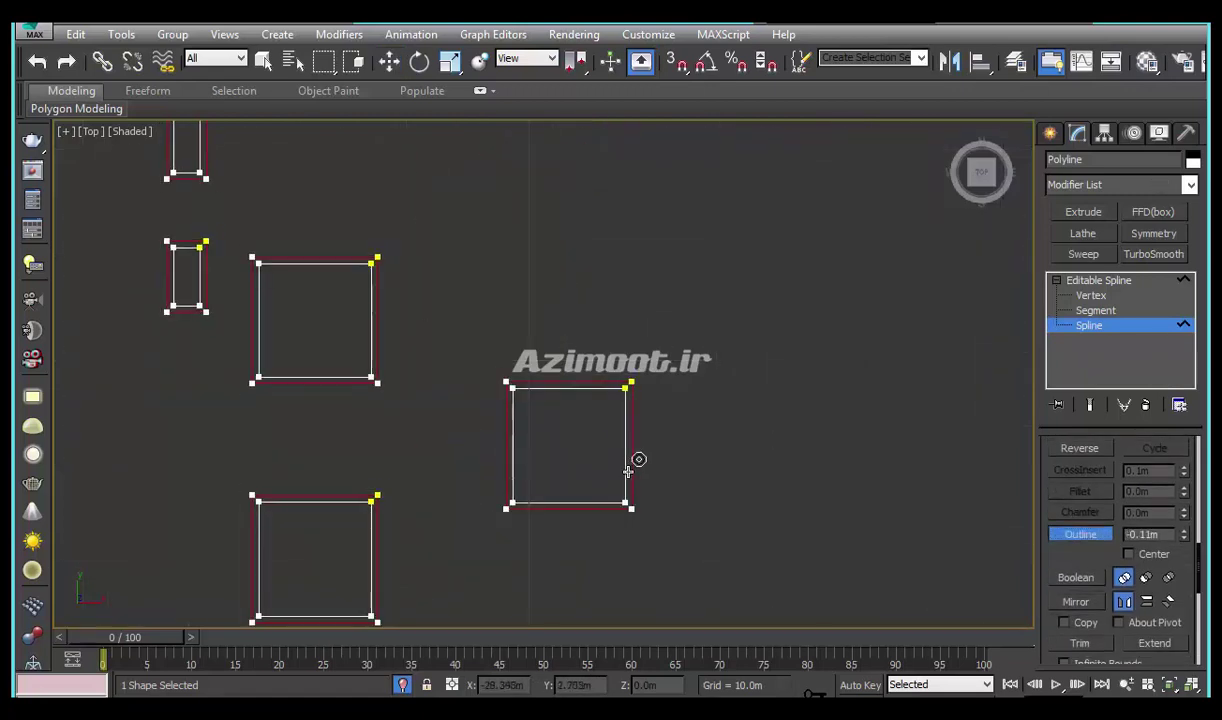
{"action": "right_click", "coordinate": [622, 446]}
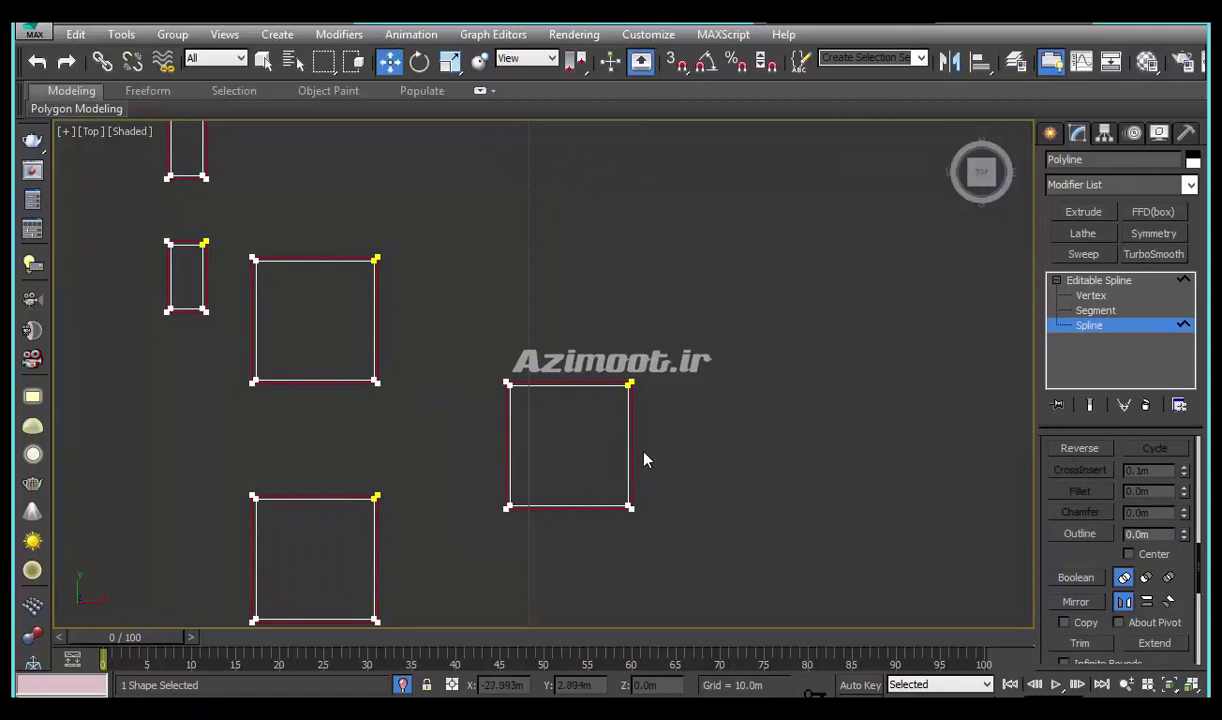
Detach the inner outlines as a separate copy and extrude the frames 0.1m
{"action": "middle_click_drag", "start_coordinate": [637, 468], "coordinate": [645, 510]}
{"action": "left_click", "coordinate": [643, 510]}
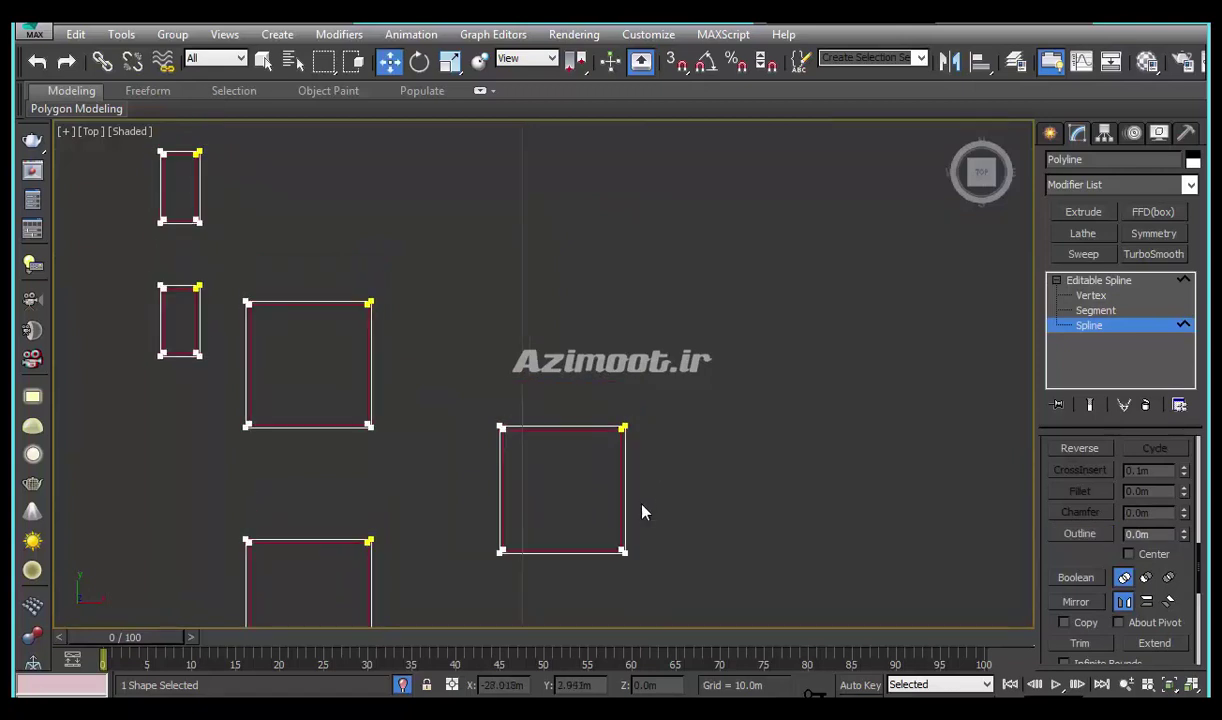
{"action": "scroll", "coordinate": [1110, 530], "scroll_direction": "down", "scroll_amount": 2}
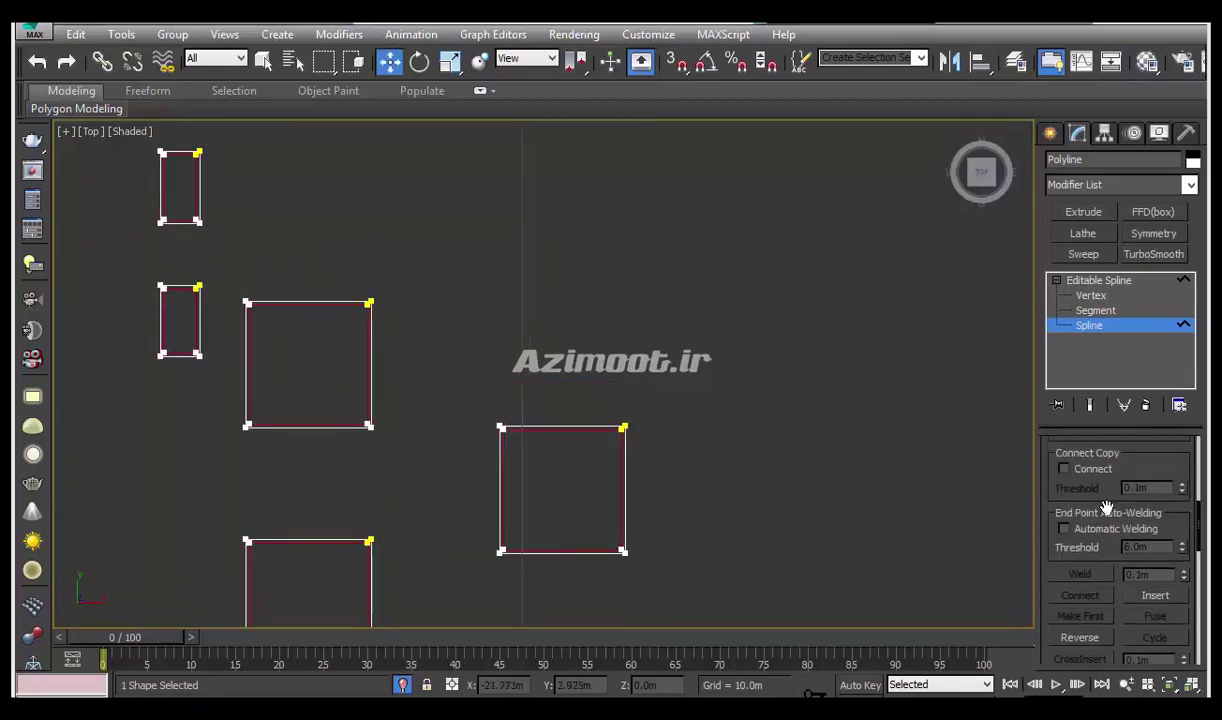
{"action": "scroll", "coordinate": [1105, 508], "scroll_direction": "down", "scroll_amount": 2}
{"action": "scroll", "coordinate": [1095, 510], "scroll_direction": "down", "scroll_amount": 2}
{"action": "scroll", "coordinate": [1085, 513], "scroll_direction": "down", "scroll_amount": 1}
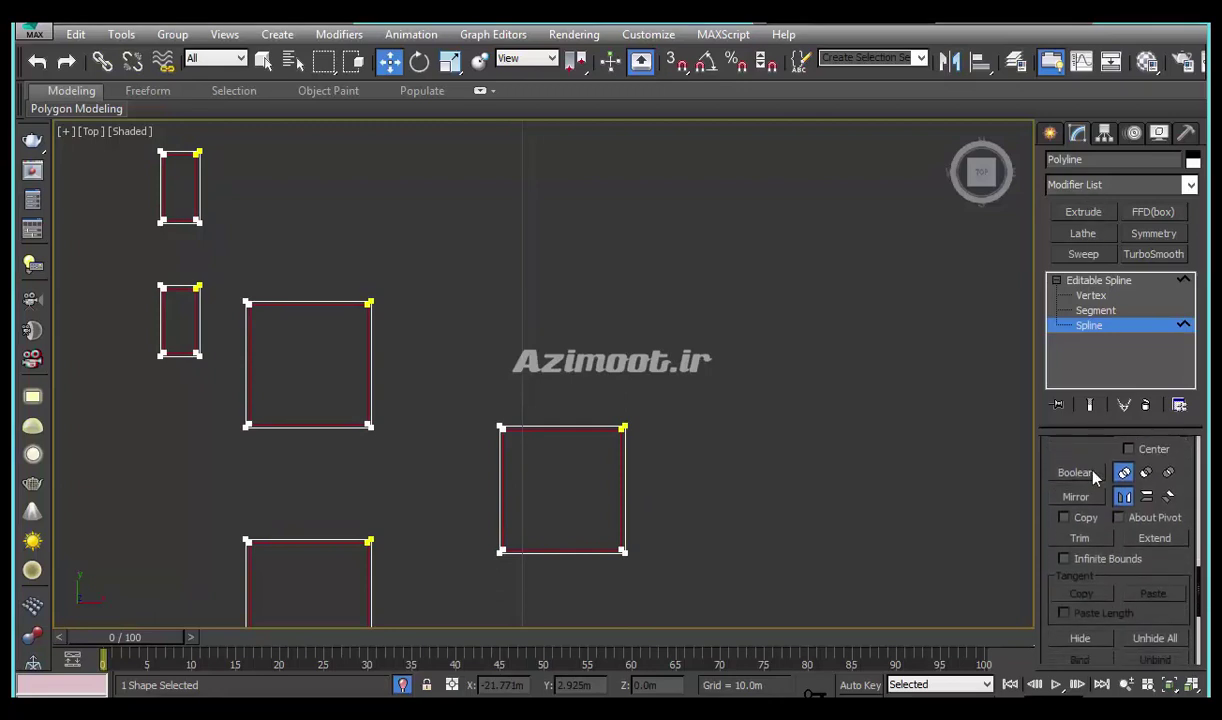
{"action": "left_click_drag", "start_coordinate": [1083, 445], "coordinate": [1092, 325]}
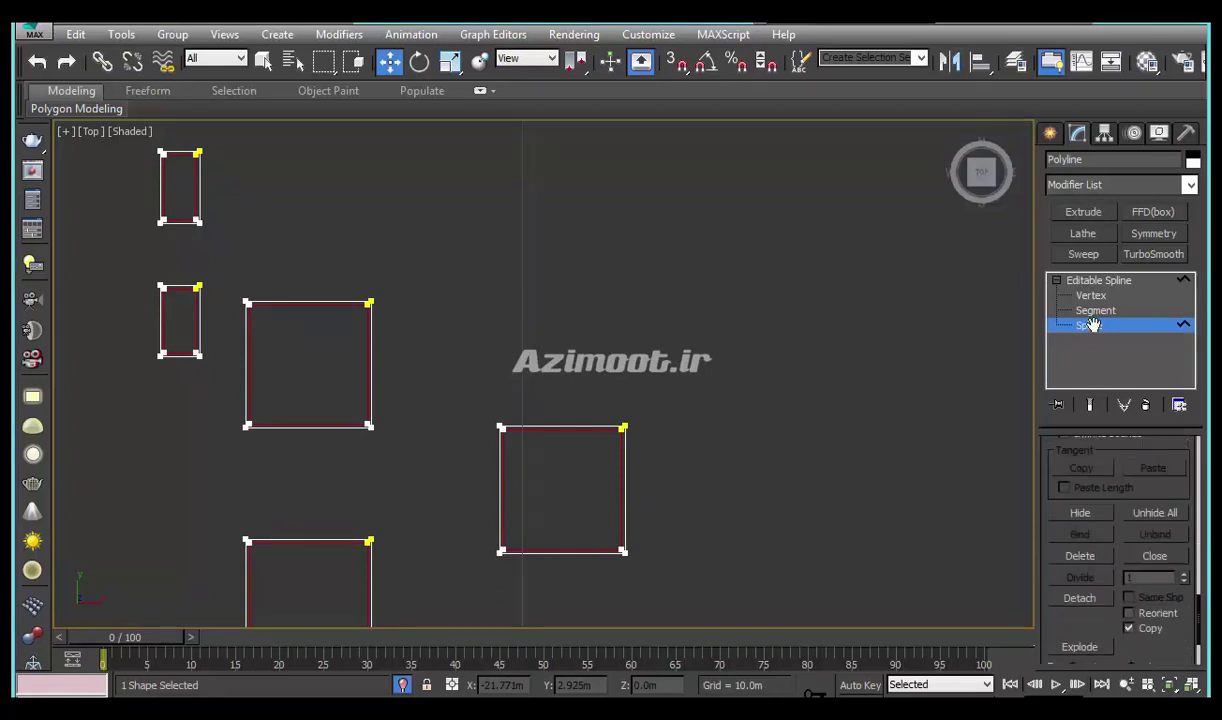
{"action": "left_click", "coordinate": [1079, 597]}
{"action": "left_click", "coordinate": [666, 374]}
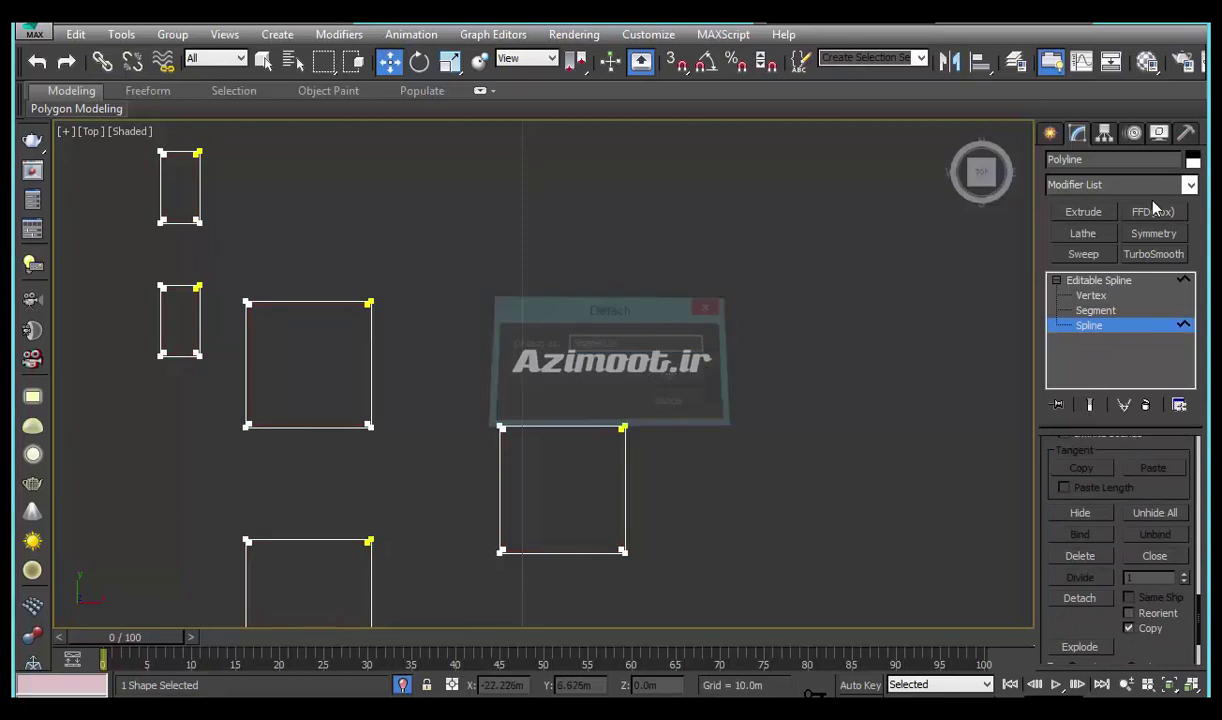
{"action": "left_click", "coordinate": [1083, 213]}
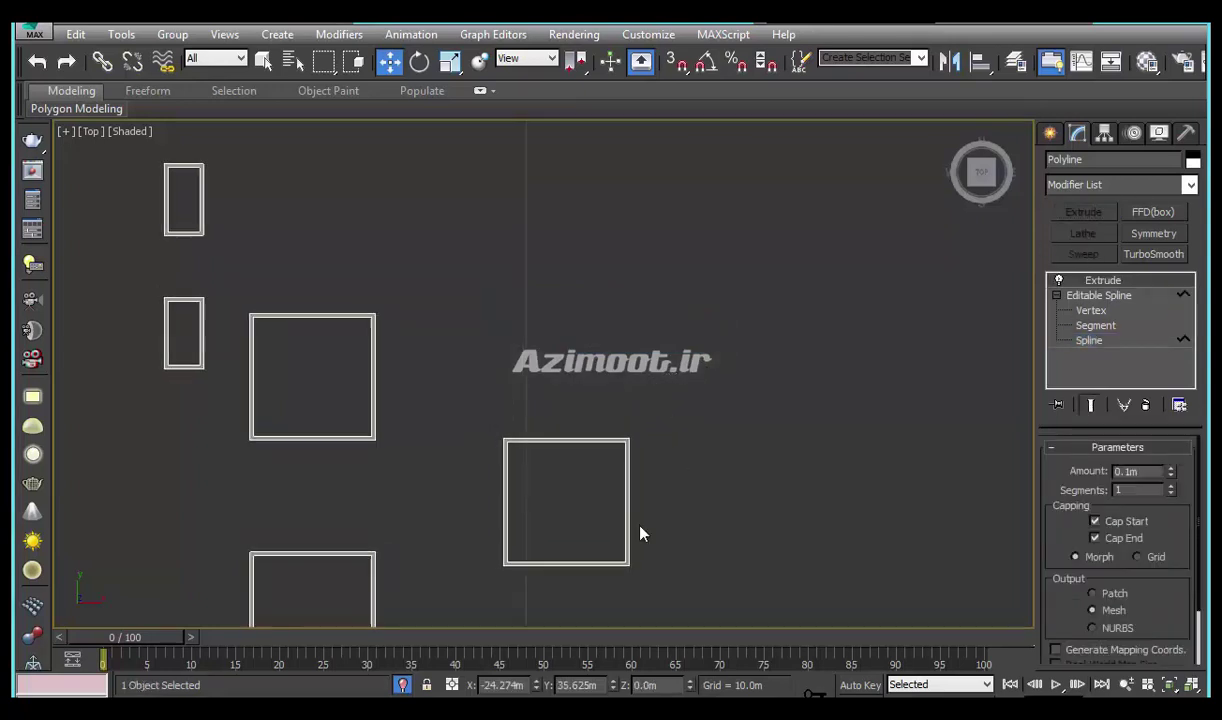
Convert the detached inner rectangles (Shape018) into a filled Editable Poly
{"action": "middle_click_drag", "start_coordinate": [610, 501], "coordinate": [755, 450], "text": "alt"}
{"action": "scroll", "coordinate": [640, 560], "scroll_direction": "down", "scroll_amount": 5}
{"action": "scroll", "coordinate": [955, 505], "scroll_direction": "up", "scroll_amount": 2}
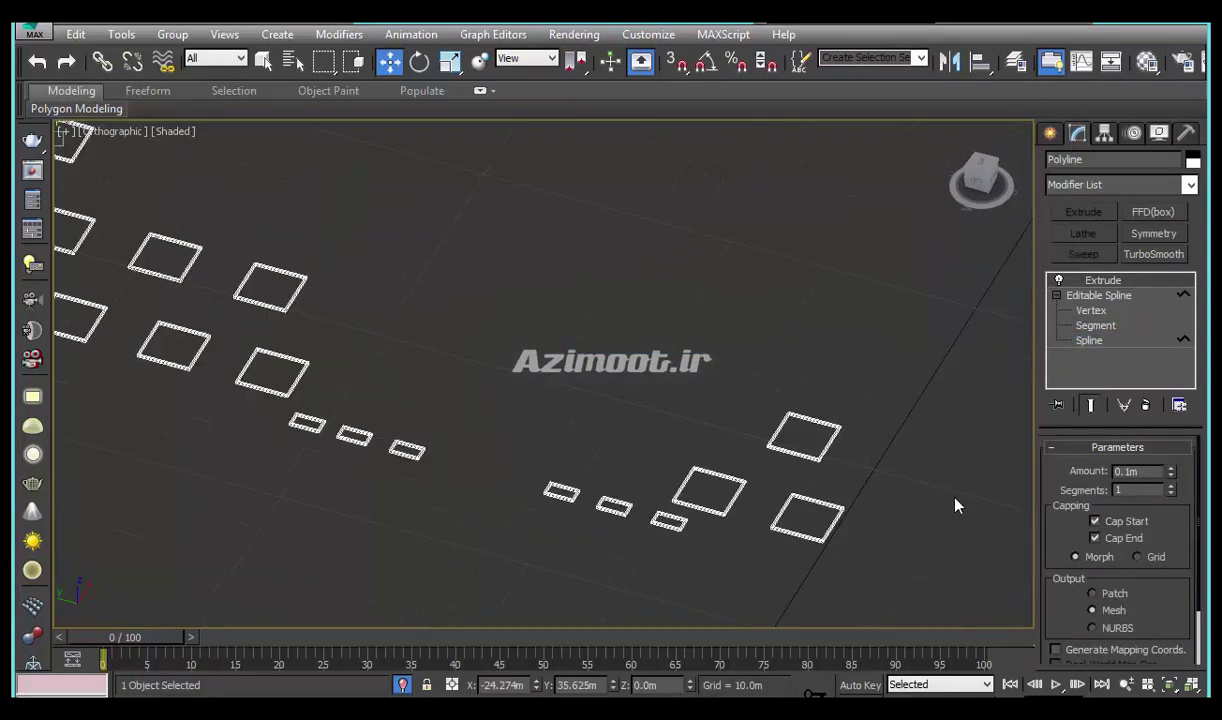
{"action": "scroll", "coordinate": [735, 578], "scroll_direction": "up", "scroll_amount": 6}
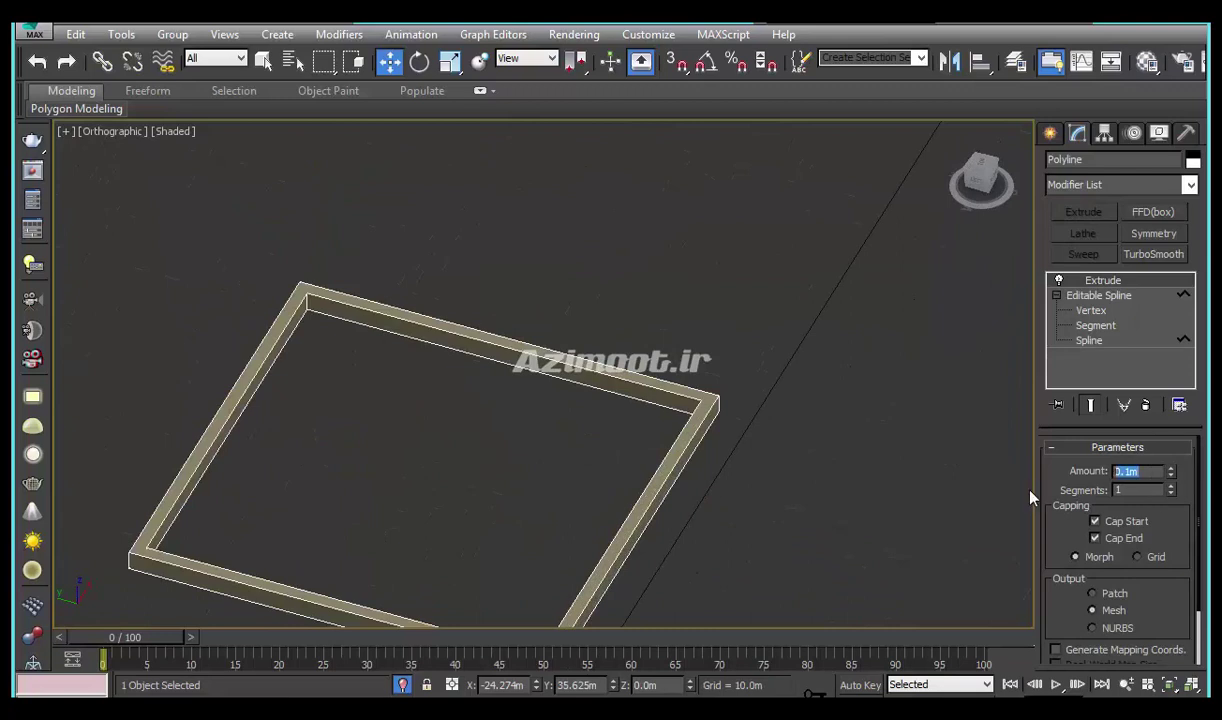
{"action": "scroll", "coordinate": [810, 499], "scroll_direction": "down", "scroll_amount": 3}
{"action": "scroll", "coordinate": [649, 420], "scroll_direction": "down", "scroll_amount": 1}
{"action": "left_click", "coordinate": [570, 414]}
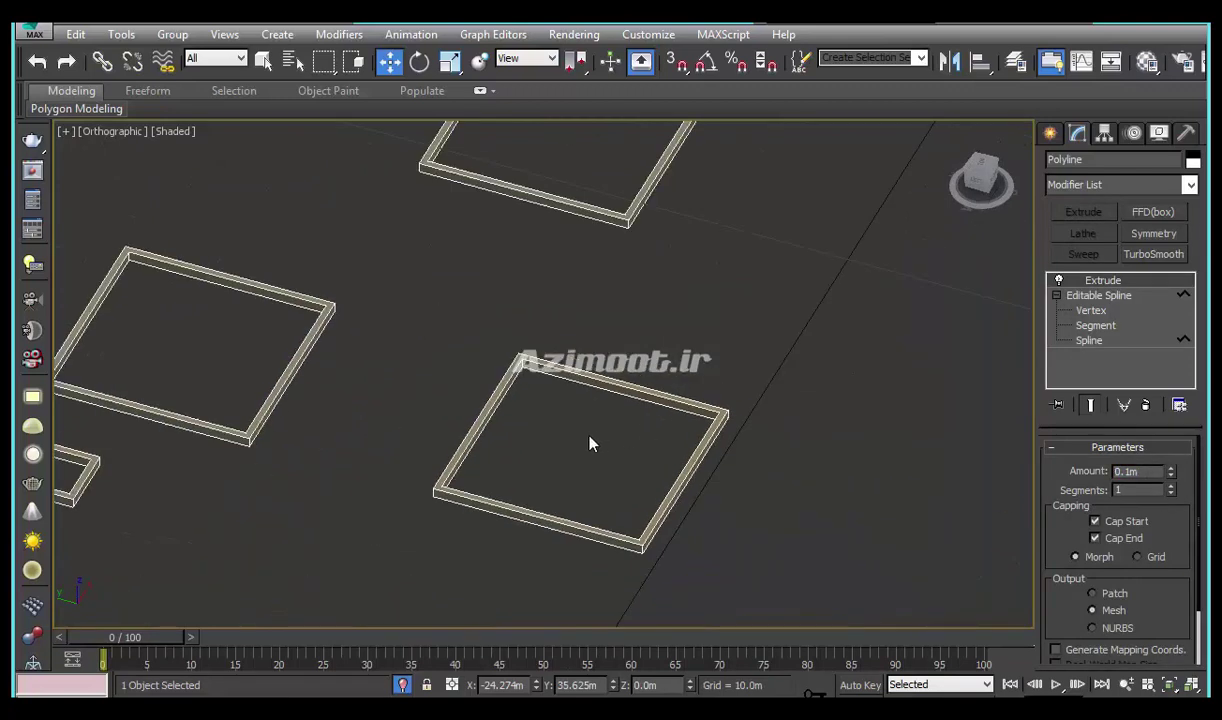
{"action": "left_click", "coordinate": [574, 372]}
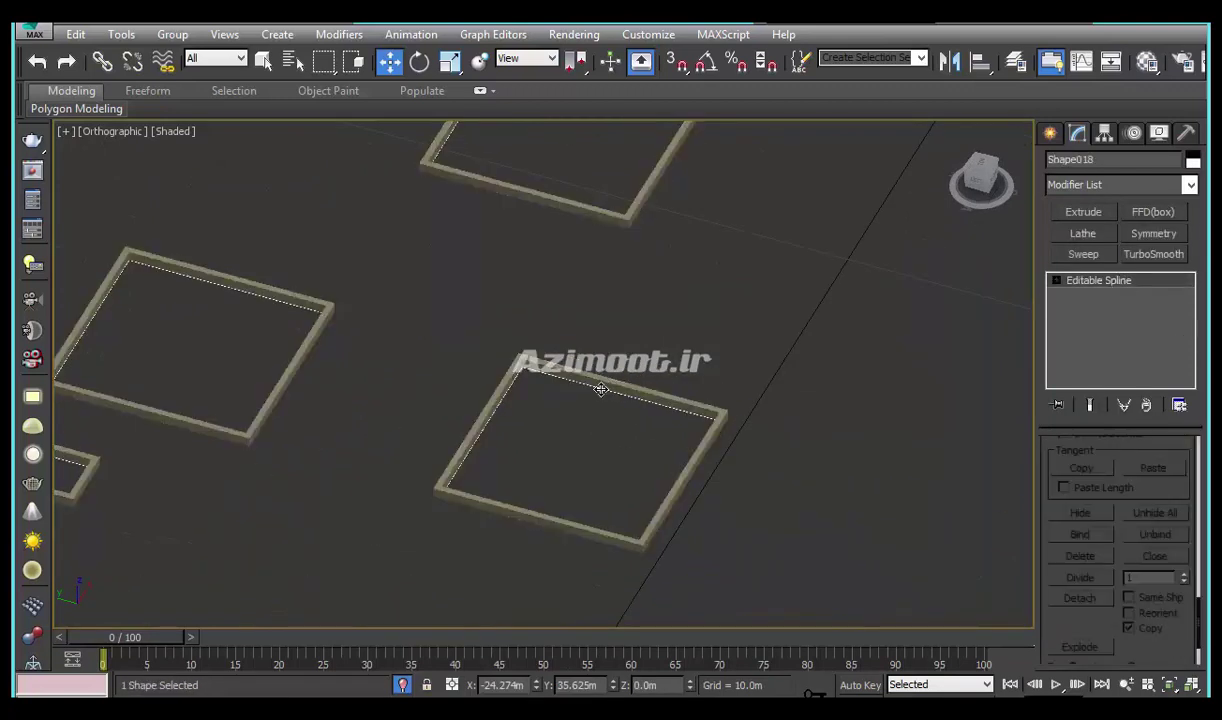
{"action": "right_click", "coordinate": [600, 388]}
{"action": "left_click", "coordinate": [628, 408]}
{"action": "right_click", "coordinate": [623, 401]}
{"action": "left_click", "coordinate": [628, 407]}
{"action": "right_click", "coordinate": [618, 405]}
{"action": "mouse_move", "coordinate": [651, 582]}
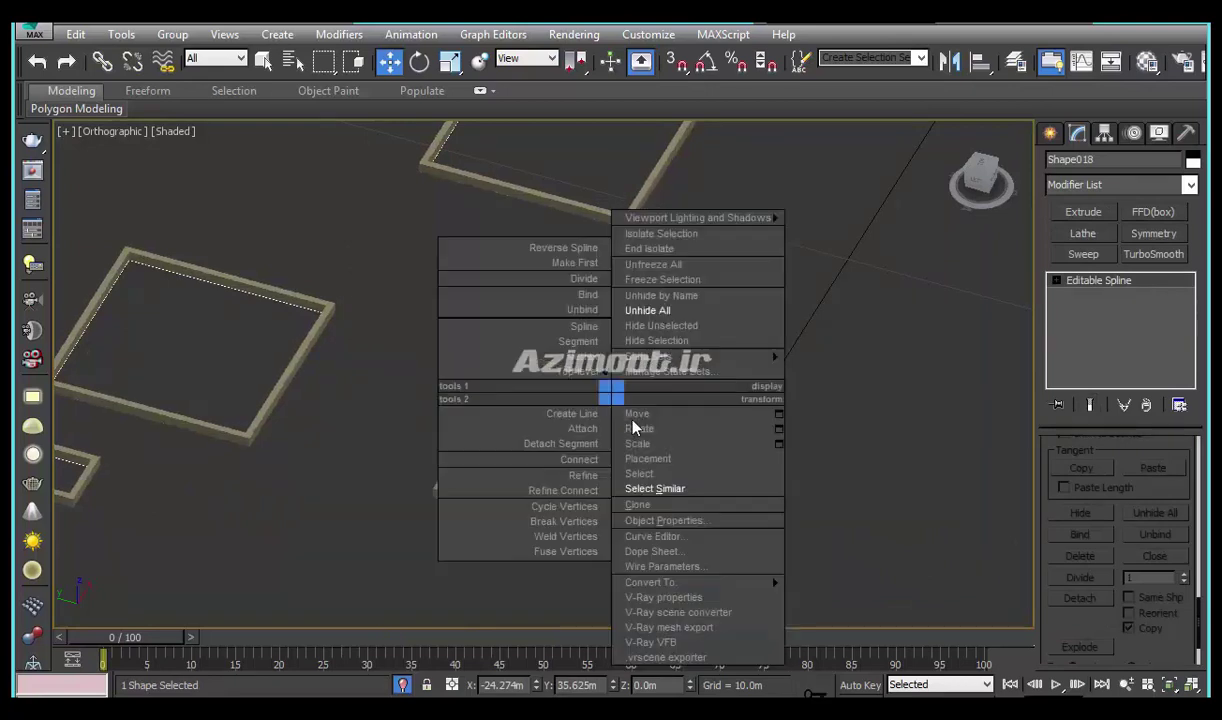
{"action": "left_click", "coordinate": [845, 612]}
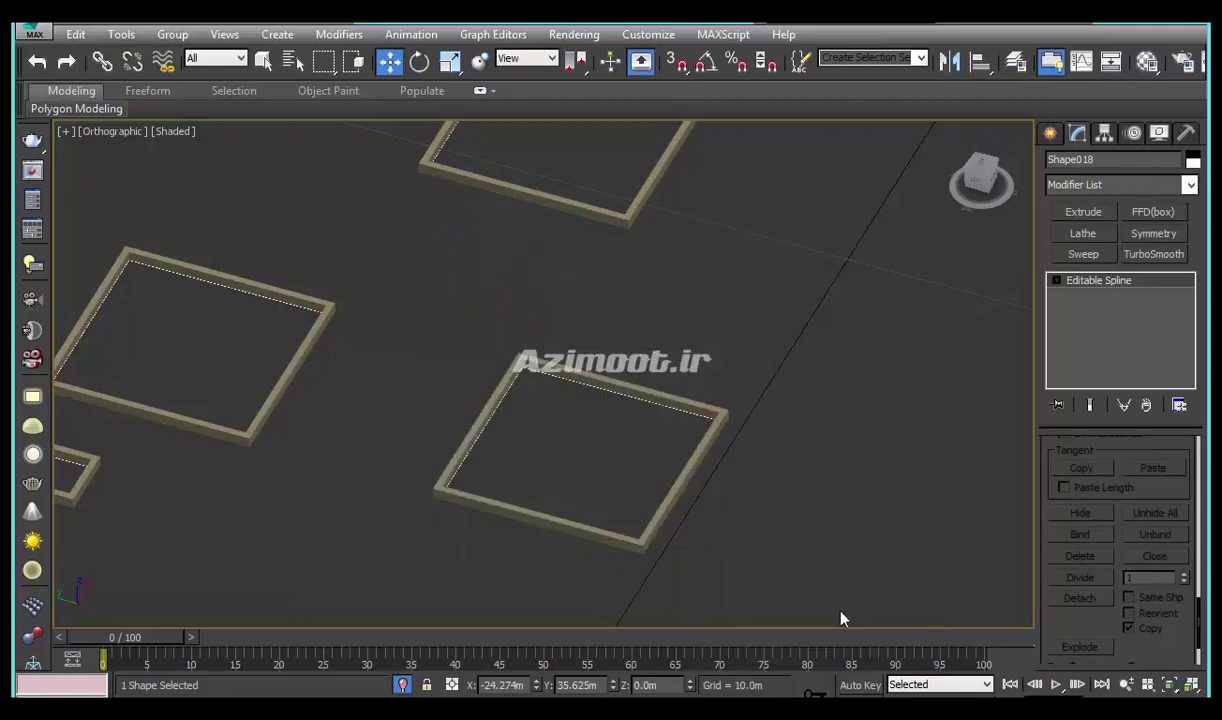
Colour the inner planes green and raise them to Z 0.043m
{"action": "left_click", "coordinate": [1193, 160]}
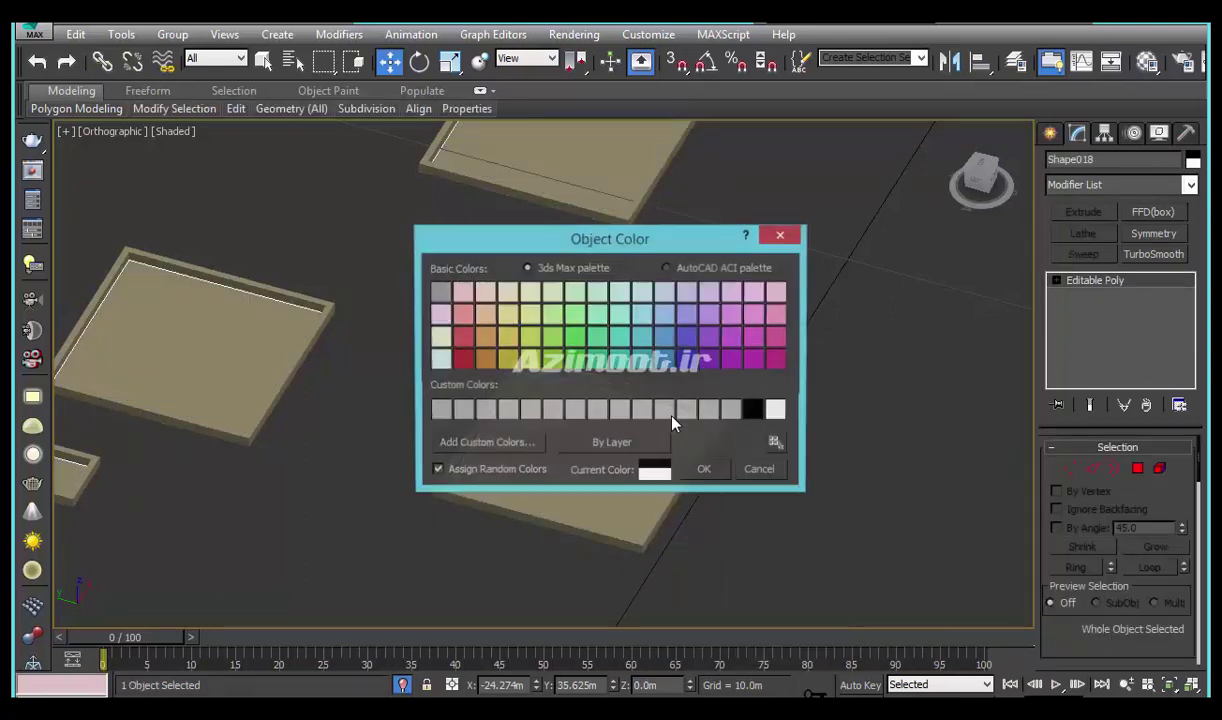
{"action": "left_click", "coordinate": [575, 360]}
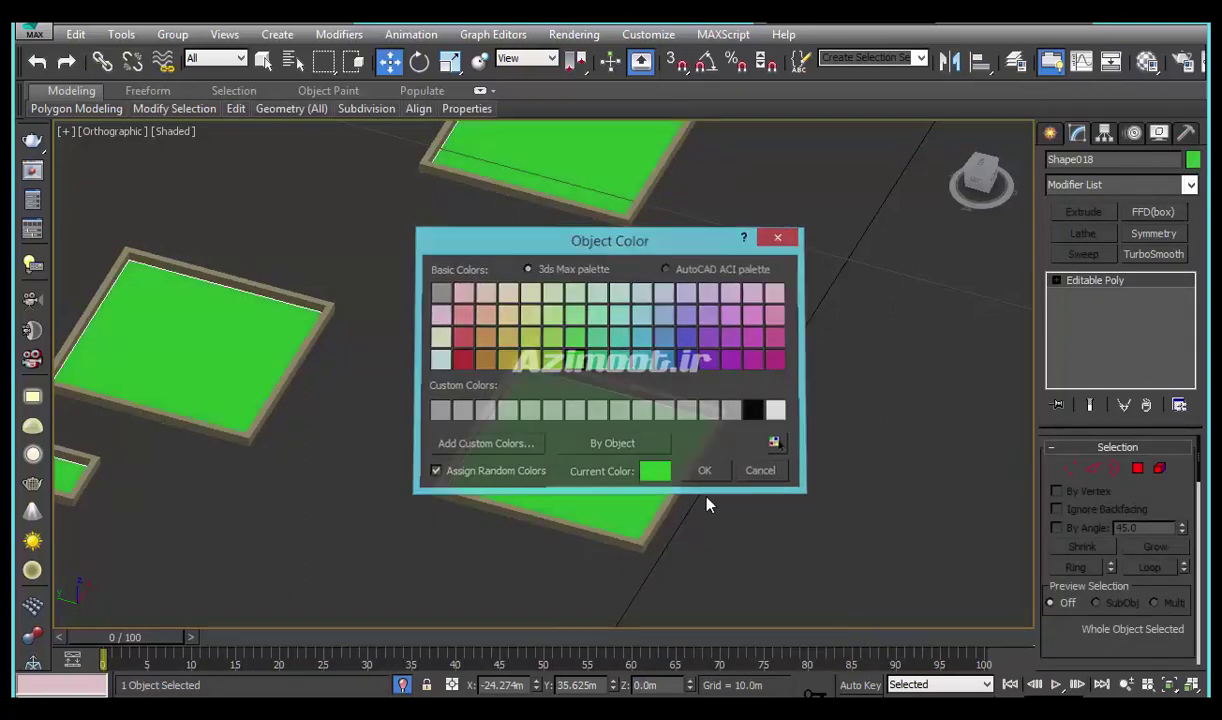
{"action": "left_click", "coordinate": [705, 470]}
{"action": "scroll", "coordinate": [660, 410], "scroll_direction": "down", "scroll_amount": 5}
{"action": "scroll", "coordinate": [660, 410], "scroll_direction": "down", "scroll_amount": 3}
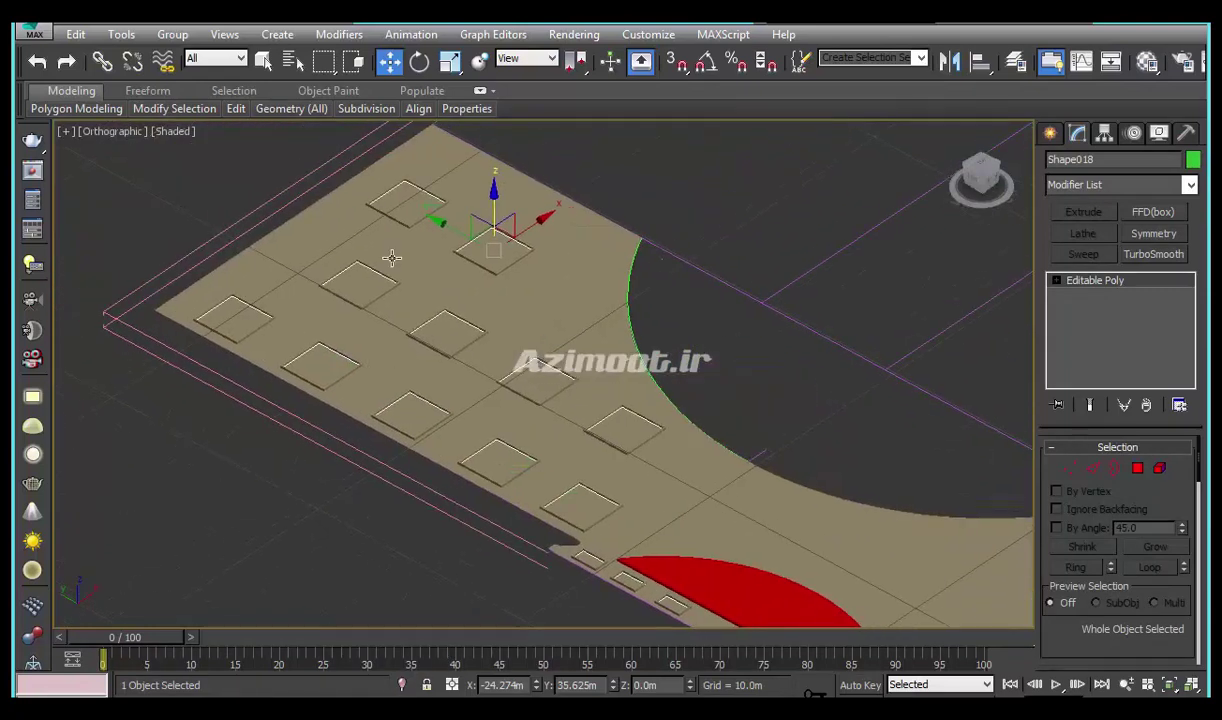
{"action": "scroll", "coordinate": [619, 226], "scroll_direction": "up", "scroll_amount": 5}
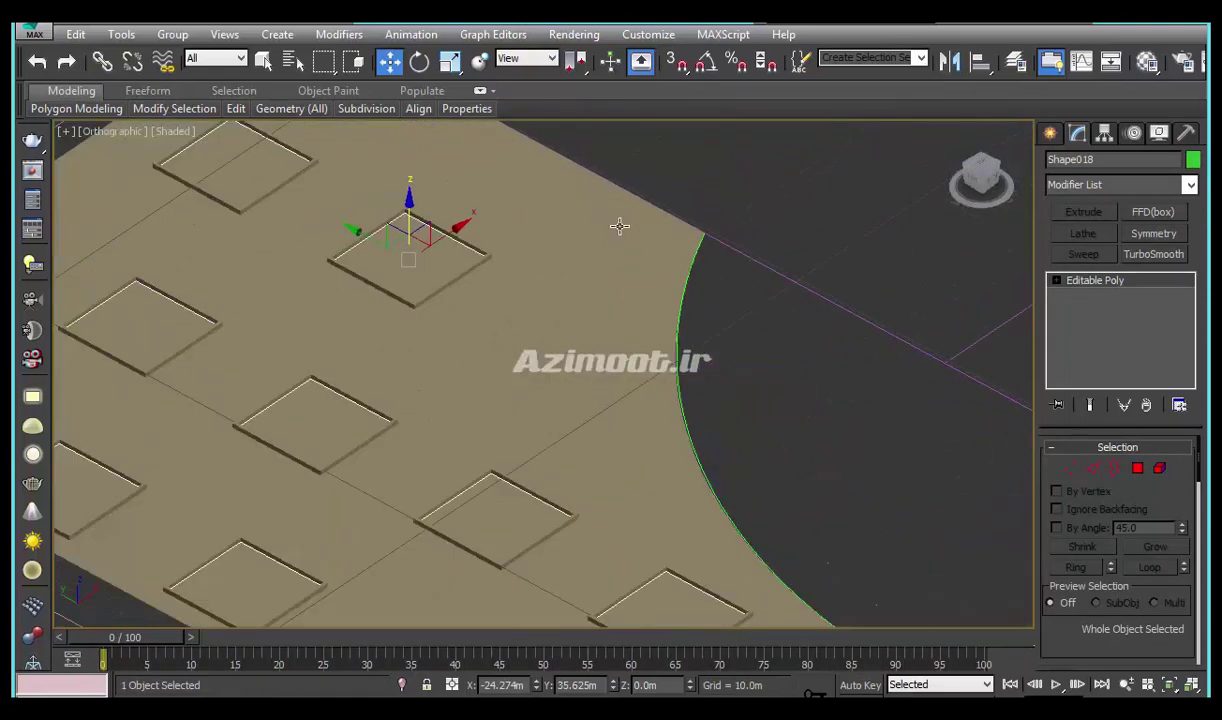
{"action": "scroll", "coordinate": [418, 232], "scroll_direction": "up", "scroll_amount": 2}
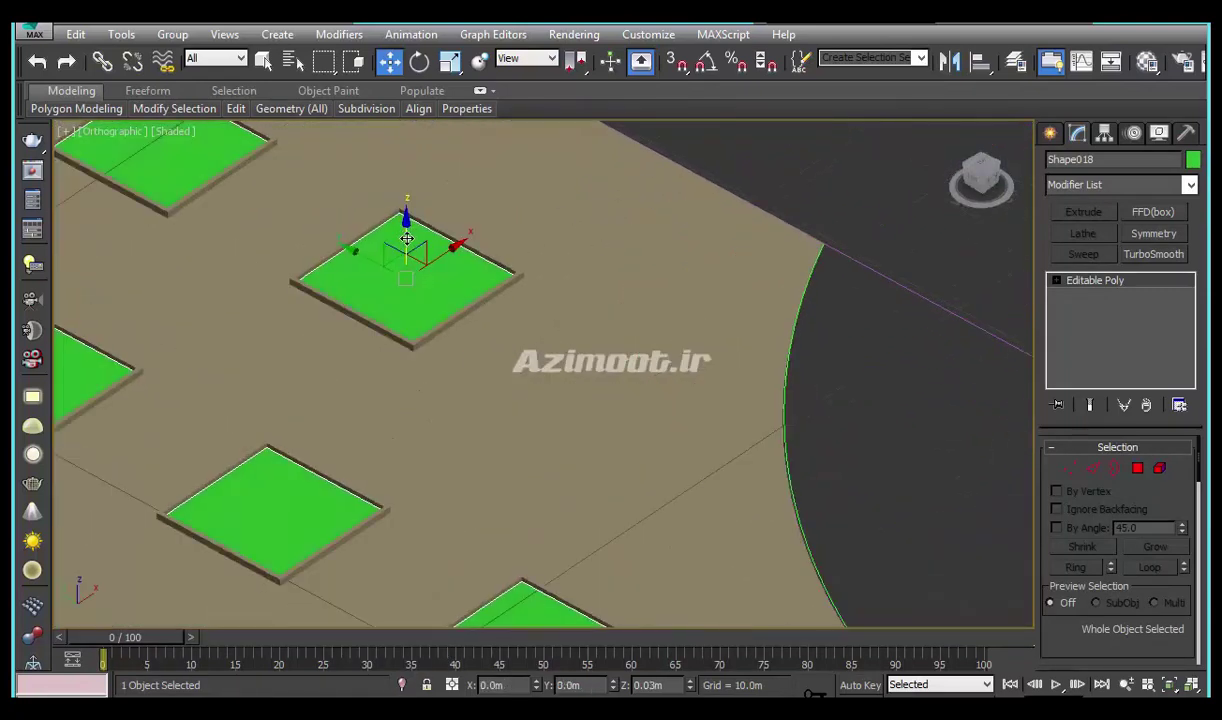
{"action": "scroll", "coordinate": [412, 245], "scroll_direction": "up", "scroll_amount": 5}
{"action": "scroll", "coordinate": [404, 283], "scroll_direction": "down", "scroll_amount": 2}
{"action": "scroll", "coordinate": [404, 295], "scroll_direction": "down", "scroll_amount": 2}
{"action": "scroll", "coordinate": [404, 285], "scroll_direction": "up", "scroll_amount": 2}
{"action": "scroll", "coordinate": [395, 330], "scroll_direction": "up", "scroll_amount": 2}
{"action": "left_click_drag", "start_coordinate": [391, 341], "coordinate": [391, 339]}
{"action": "scroll", "coordinate": [398, 352], "scroll_direction": "down", "scroll_amount": 3}
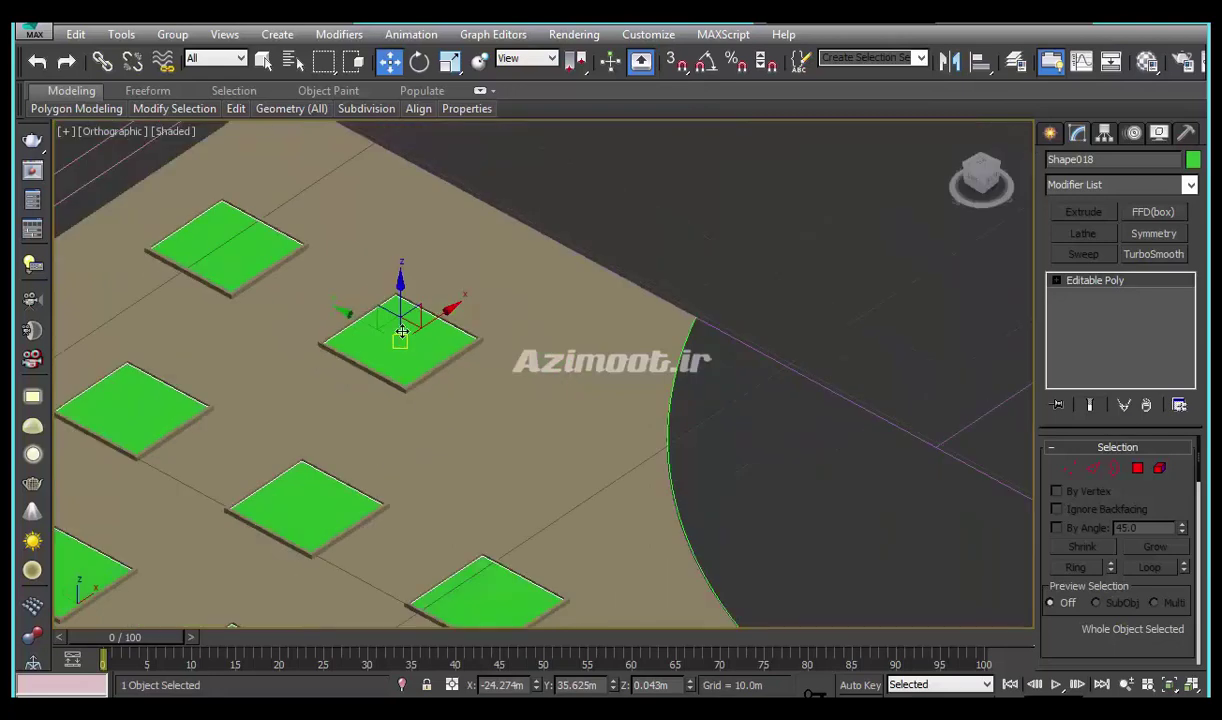
{"action": "scroll", "coordinate": [401, 335], "scroll_direction": "down", "scroll_amount": 3}
{"action": "scroll", "coordinate": [469, 395], "scroll_direction": "up", "scroll_amount": 2}
{"action": "scroll", "coordinate": [575, 525], "scroll_direction": "down", "scroll_amount": 1}
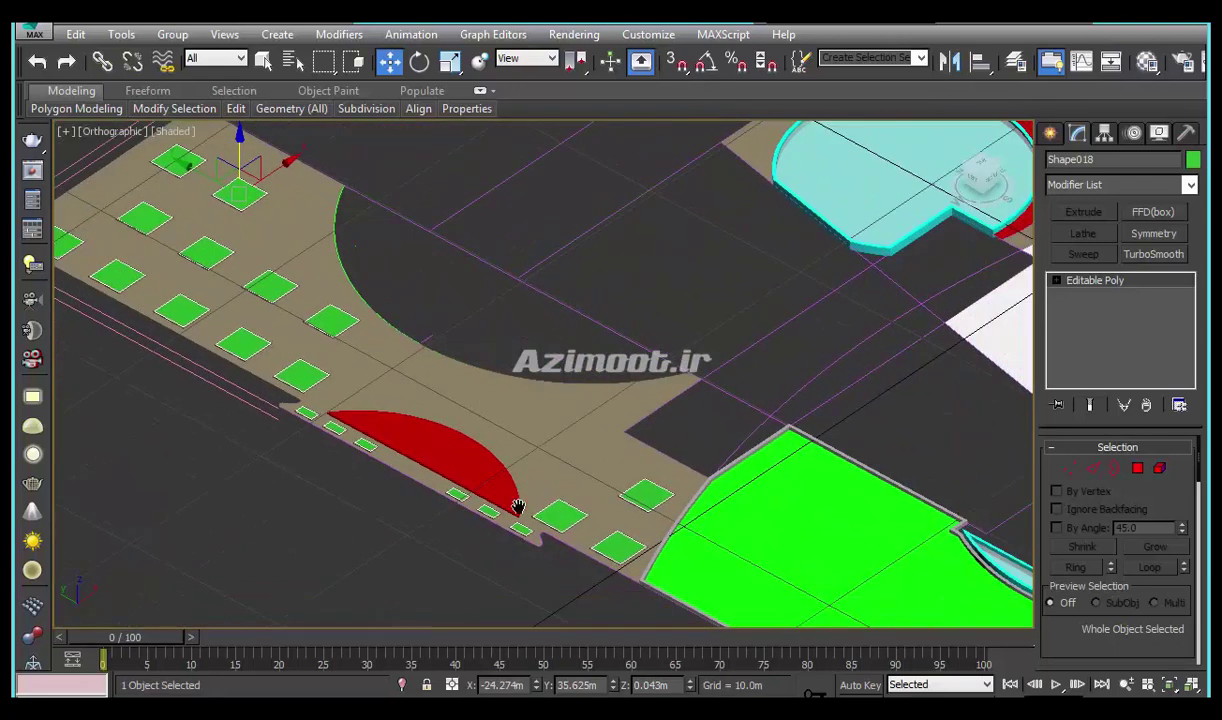
{"action": "scroll", "coordinate": [580, 515], "scroll_direction": "down", "scroll_amount": 1}
{"action": "scroll", "coordinate": [581, 459], "scroll_direction": "up", "scroll_amount": 1}
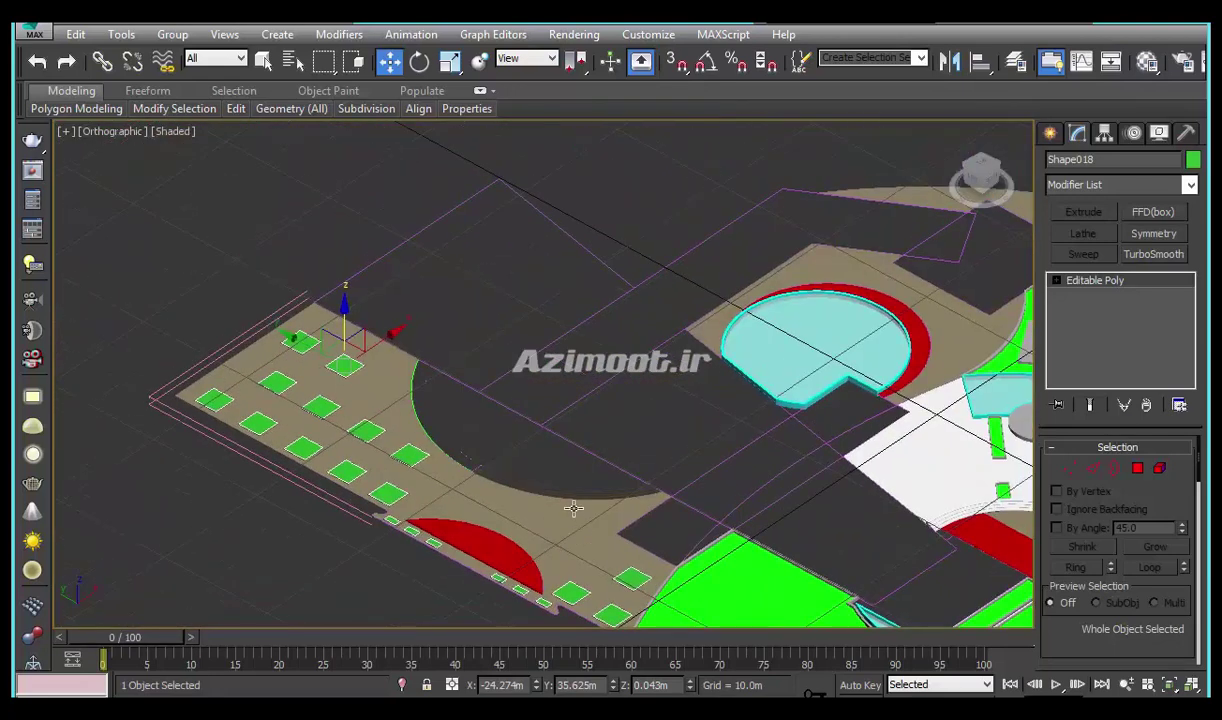
{"action": "scroll", "coordinate": [576, 507], "scroll_direction": "up", "scroll_amount": 2}
{"action": "scroll", "coordinate": [376, 485], "scroll_direction": "up", "scroll_amount": 2}
{"action": "scroll", "coordinate": [442, 472], "scroll_direction": "up", "scroll_amount": 1}
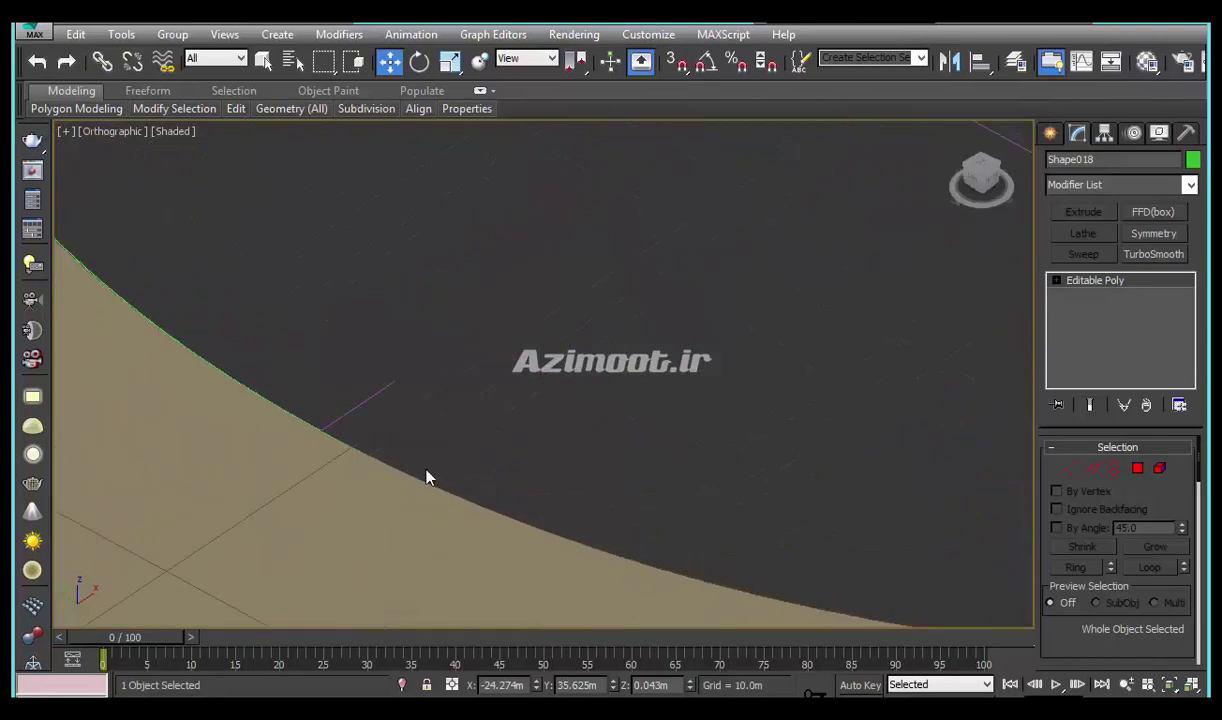
{"action": "left_click", "coordinate": [428, 458]}
Select the thin curved strip along the seating tiers and extrude it 0.2m
{"action": "left_click", "coordinate": [458, 487]}
{"action": "middle_click_drag", "start_coordinate": [458, 487], "coordinate": [213, 421]}
{"action": "scroll", "coordinate": [213, 421], "scroll_direction": "down", "scroll_amount": 3}
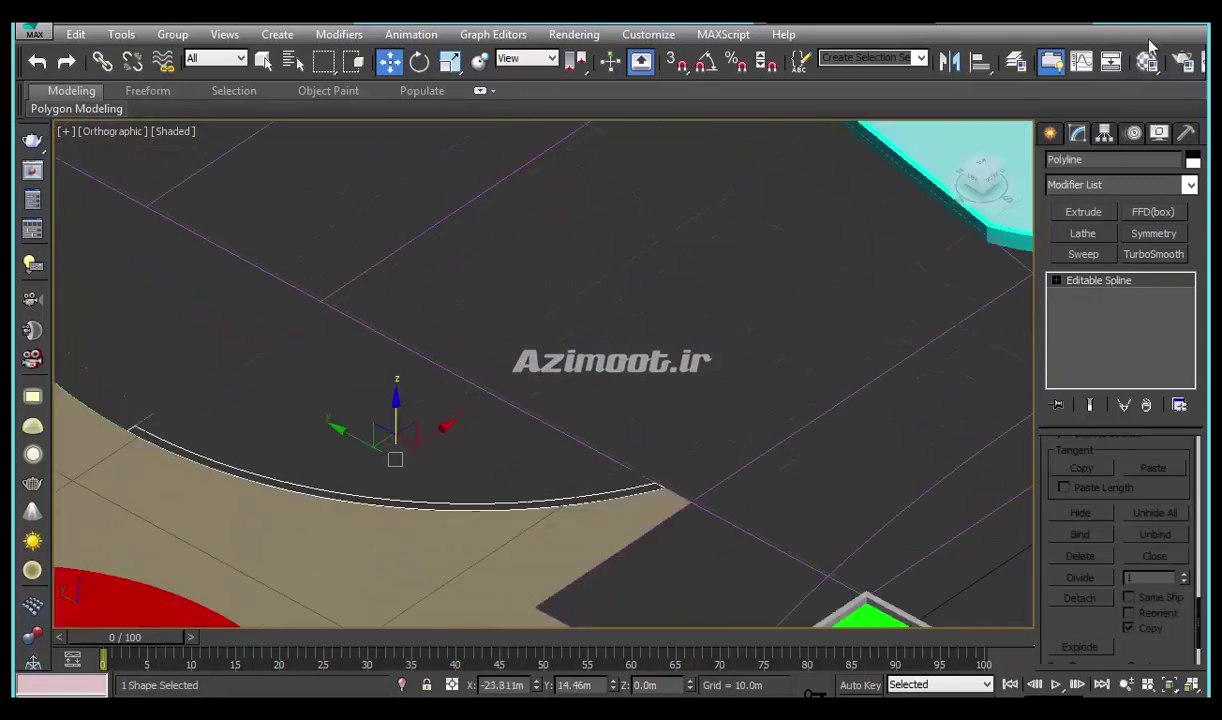
{"action": "left_click", "coordinate": [1071, 218]}
{"action": "scroll", "coordinate": [666, 515], "scroll_direction": "up", "scroll_amount": 2}
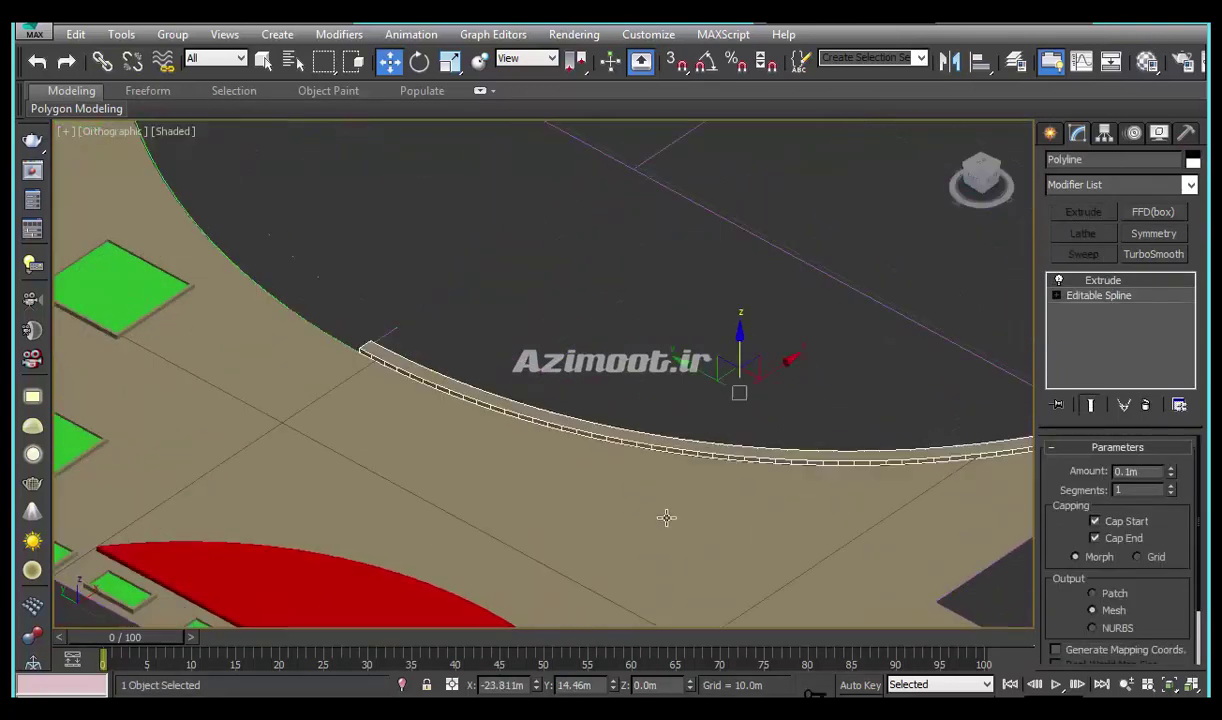
{"action": "scroll", "coordinate": [810, 472], "scroll_direction": "up", "scroll_amount": 2}
{"action": "scroll", "coordinate": [247, 309], "scroll_direction": "up", "scroll_amount": 2}
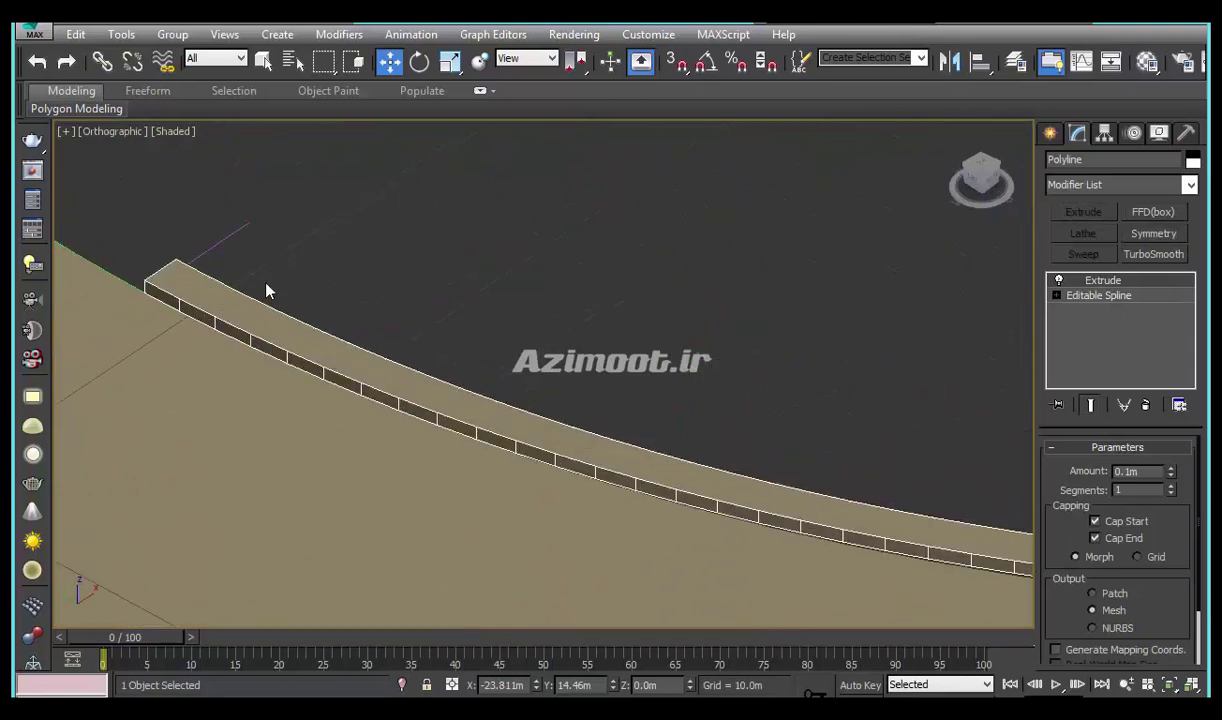
{"action": "key", "text": "ctrl+z"}
{"action": "scroll", "coordinate": [524, 396], "scroll_direction": "up", "scroll_amount": 2}
{"action": "scroll", "coordinate": [524, 396], "scroll_direction": "up", "scroll_amount": 2}
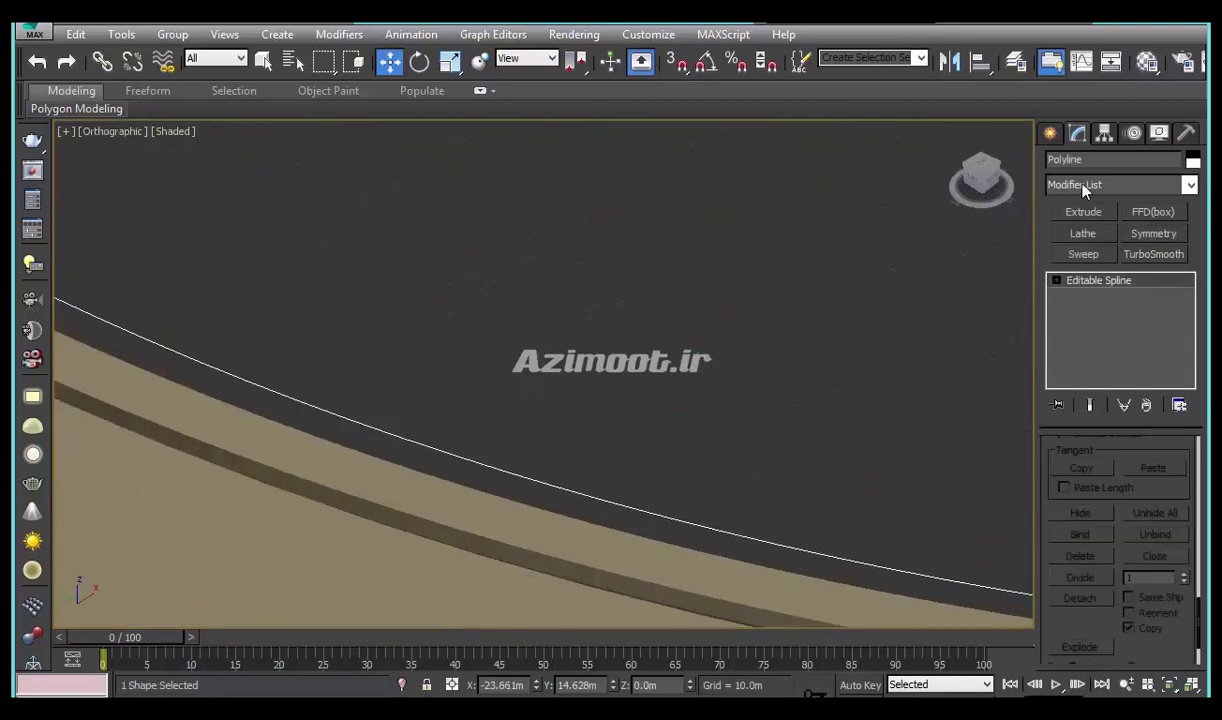
{"action": "left_click", "coordinate": [1085, 213]}
{"action": "double_click", "coordinate": [1138, 470]}
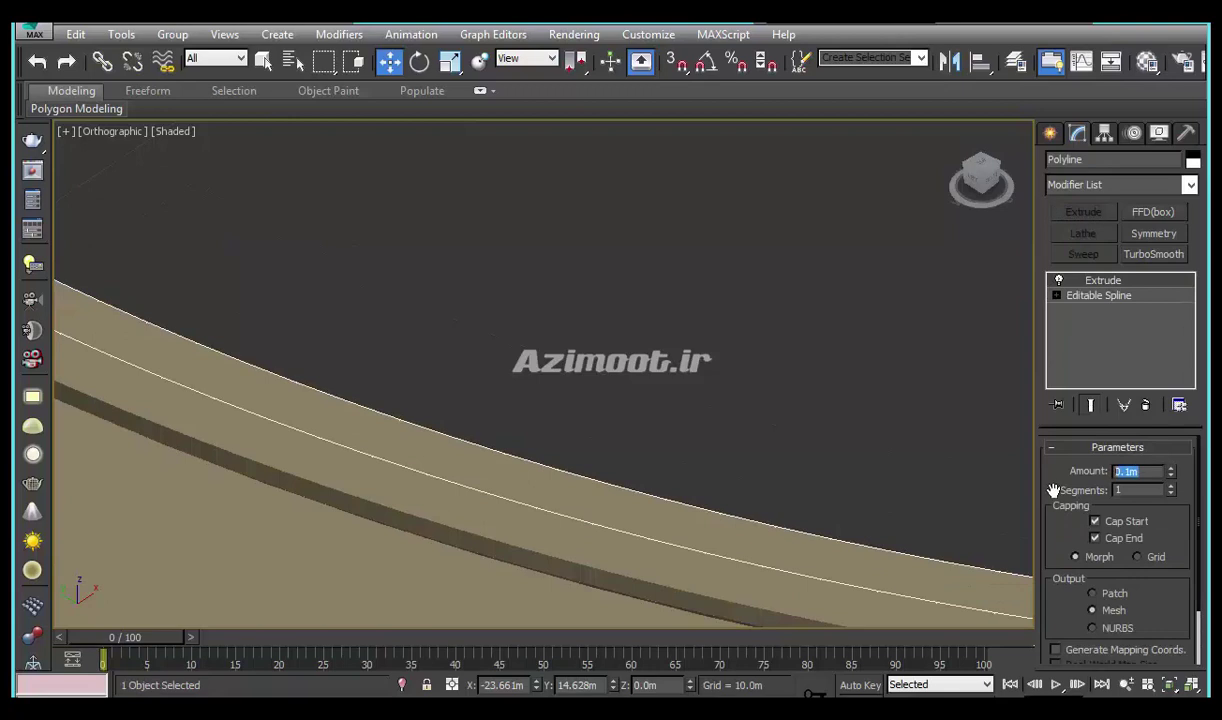
{"action": "type", "text": "0.2"}
{"action": "key", "text": "Return"}
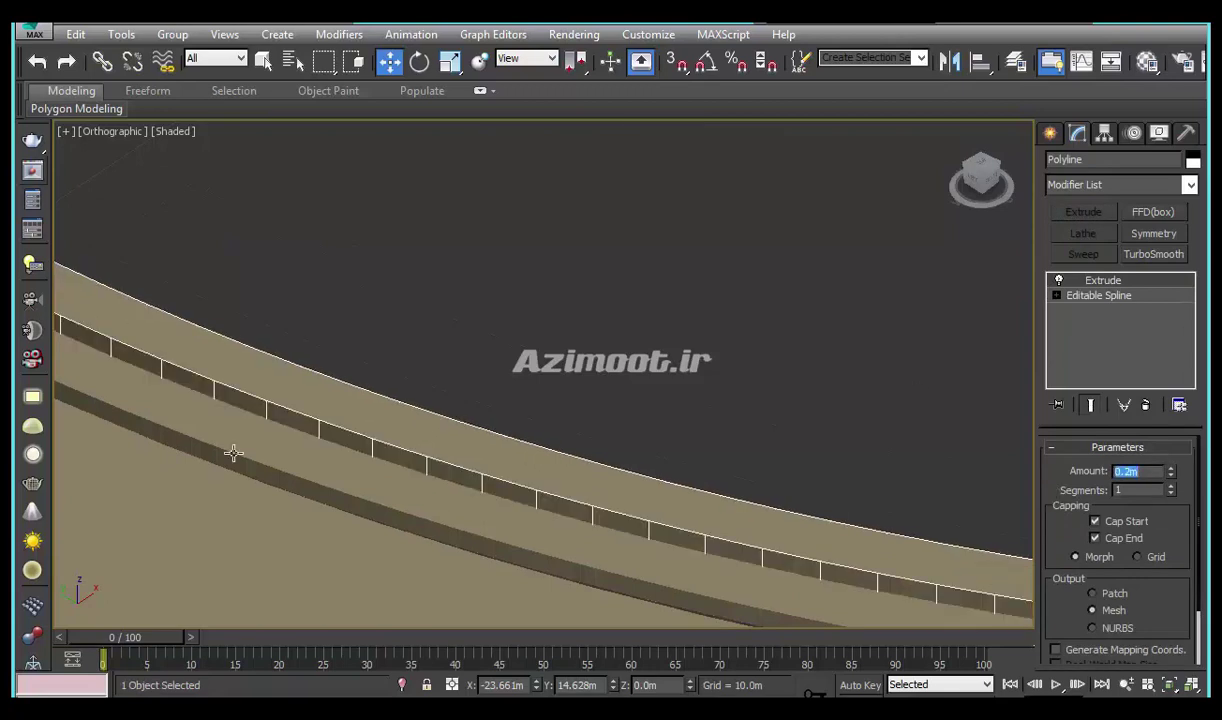
Replace that extrusion with a fresh Extrude of 0.3m height
{"action": "key", "text": "Delete"}
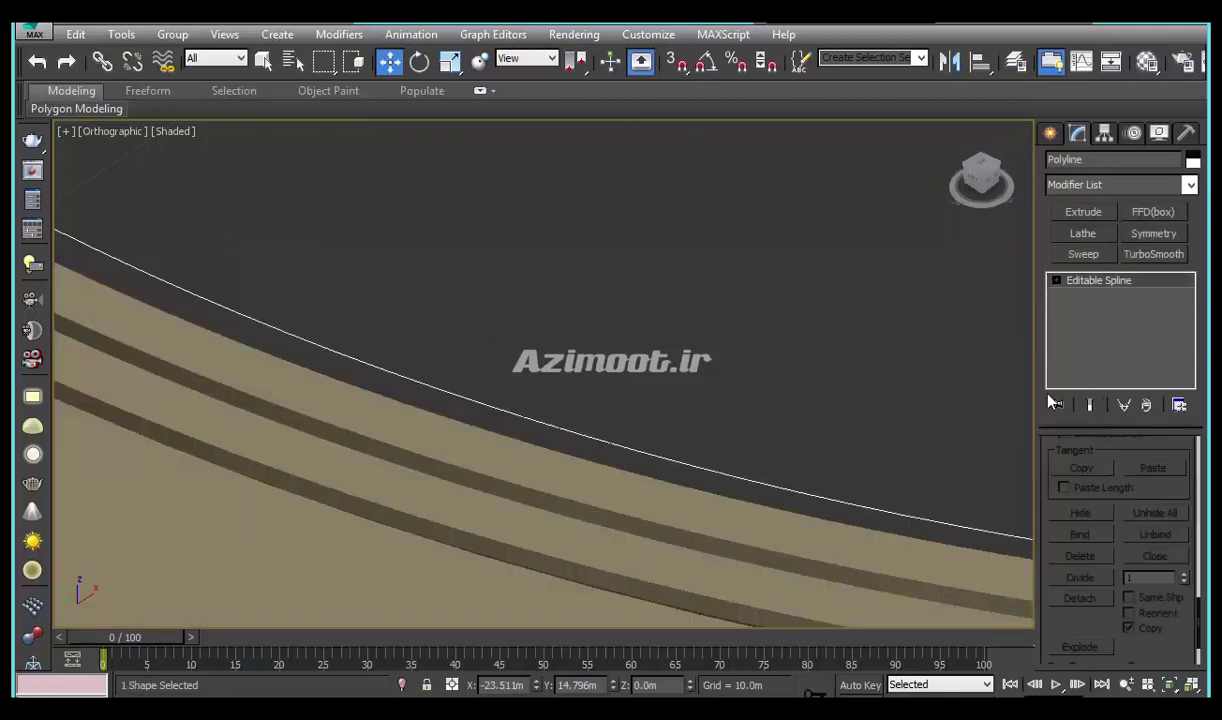
{"action": "left_click", "coordinate": [1083, 212]}
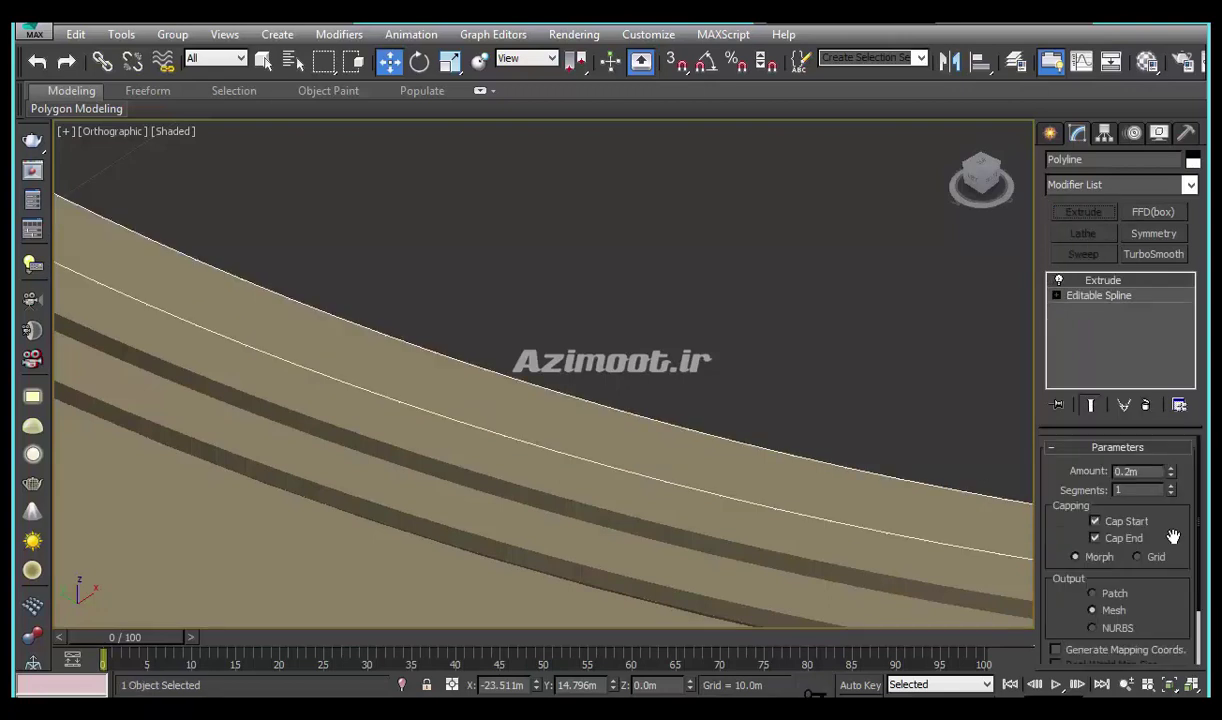
{"action": "left_click_drag", "start_coordinate": [1135, 471], "coordinate": [891, 518]}
{"action": "type", "text": "0.3"}
{"action": "key", "text": "Return"}
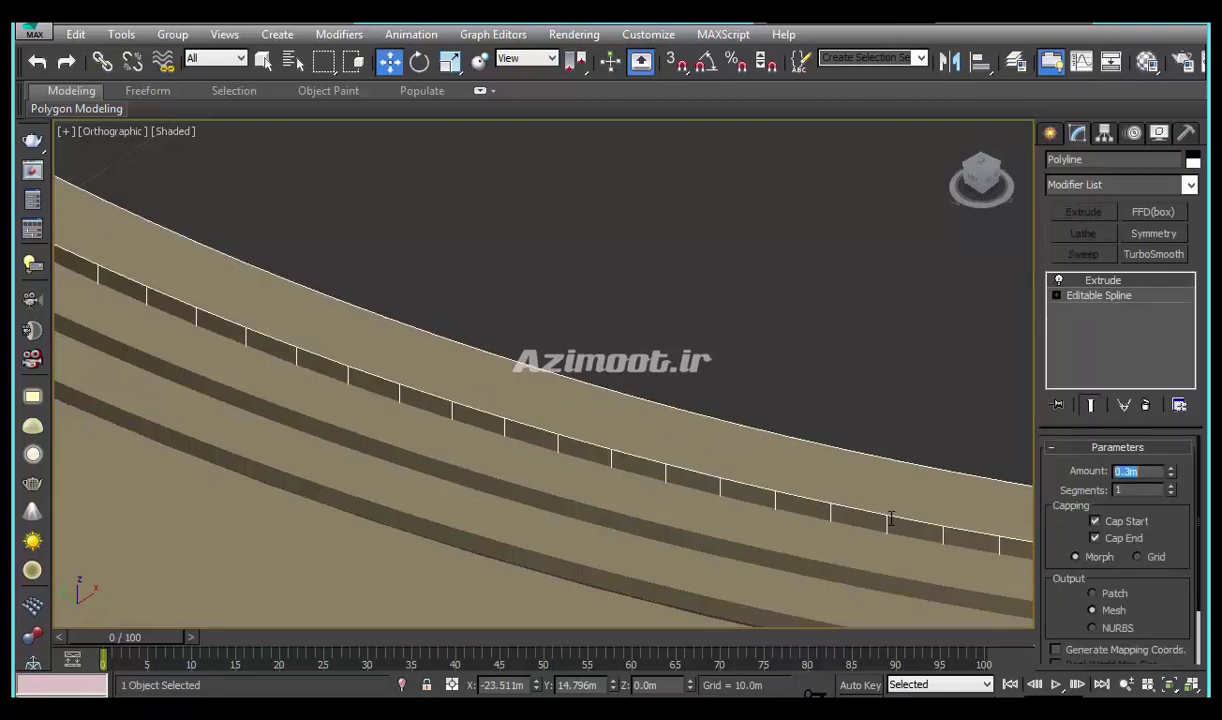
{"action": "scroll", "coordinate": [365, 417], "scroll_direction": "down", "scroll_amount": 3}
{"action": "scroll", "coordinate": [370, 425], "scroll_direction": "down", "scroll_amount": 2}
{"action": "scroll", "coordinate": [370, 425], "scroll_direction": "up", "scroll_amount": 5}
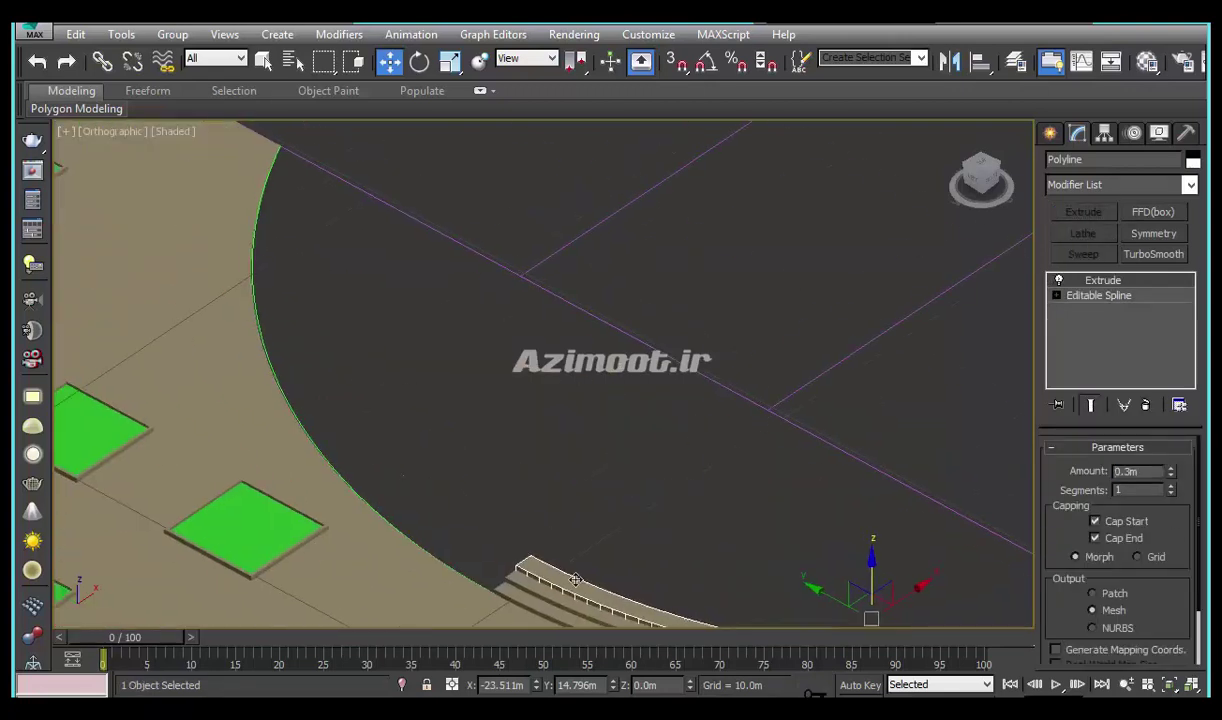
Extrude the inner arc into a 0.3m green curved planter wall
{"action": "left_click", "coordinate": [433, 521]}
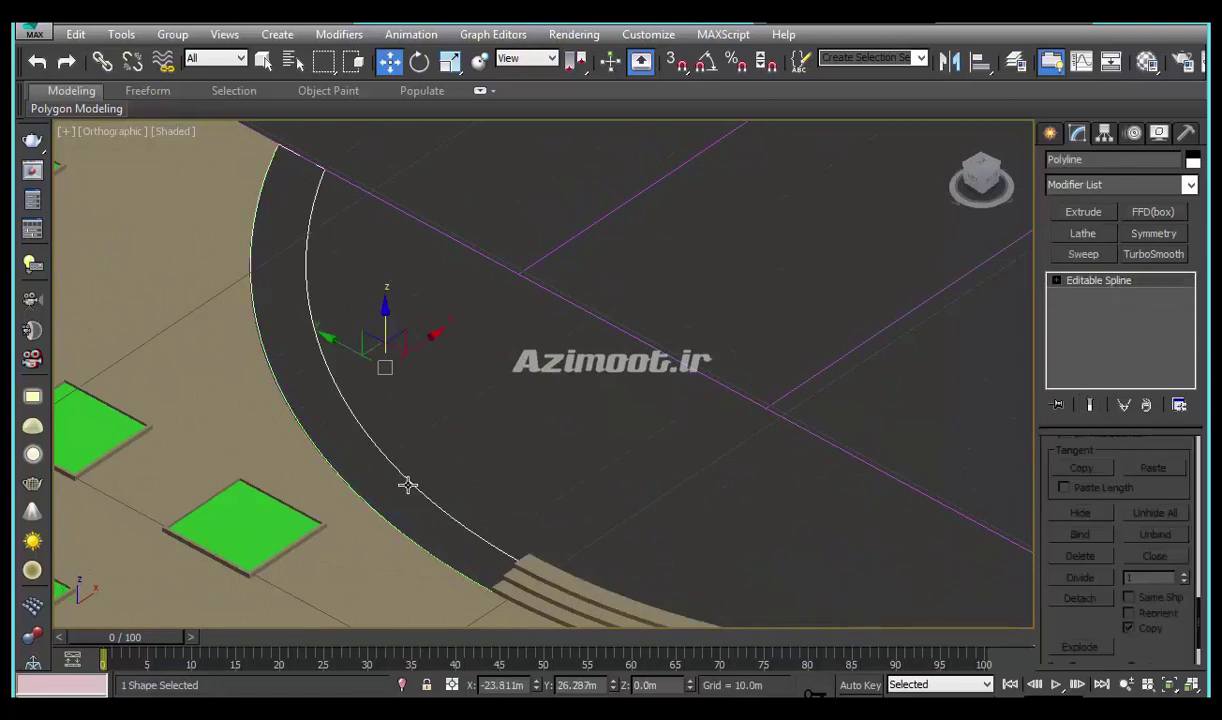
{"action": "middle_click_drag", "start_coordinate": [540, 507], "coordinate": [540, 470]}
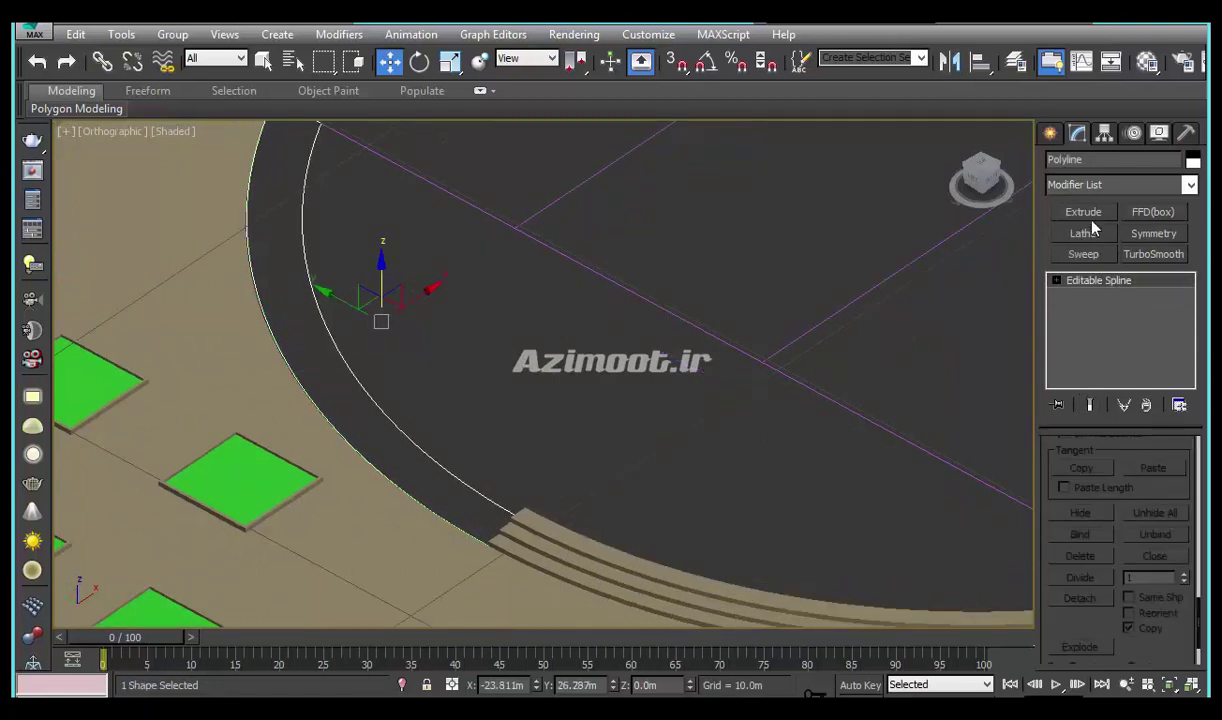
{"action": "mouse_move", "coordinate": [446, 526]}
{"action": "middle_mouse_down"}
{"action": "mouse_move", "coordinate": [461, 543]}
{"action": "mouse_move", "coordinate": [409, 548]}
{"action": "mouse_move", "coordinate": [470, 560]}
{"action": "middle_mouse_up"}
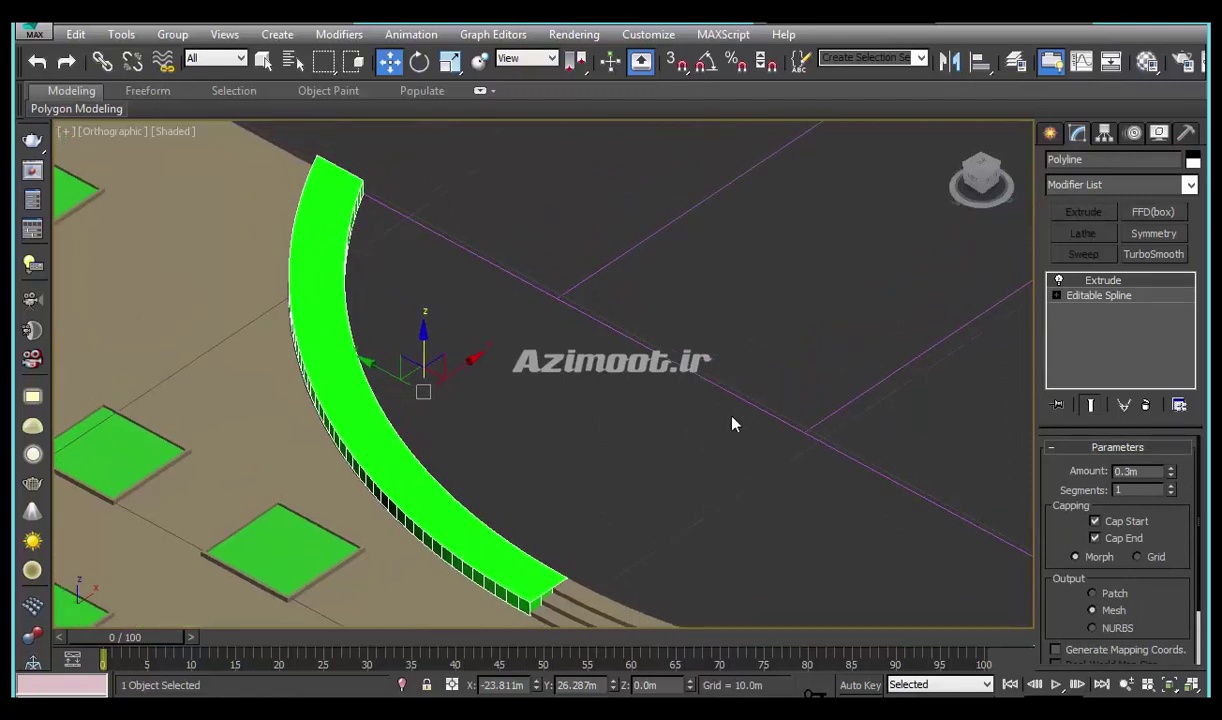
Clone the planter's arc spline as an independent copy named Polyline001
{"action": "left_click", "coordinate": [1080, 296]}
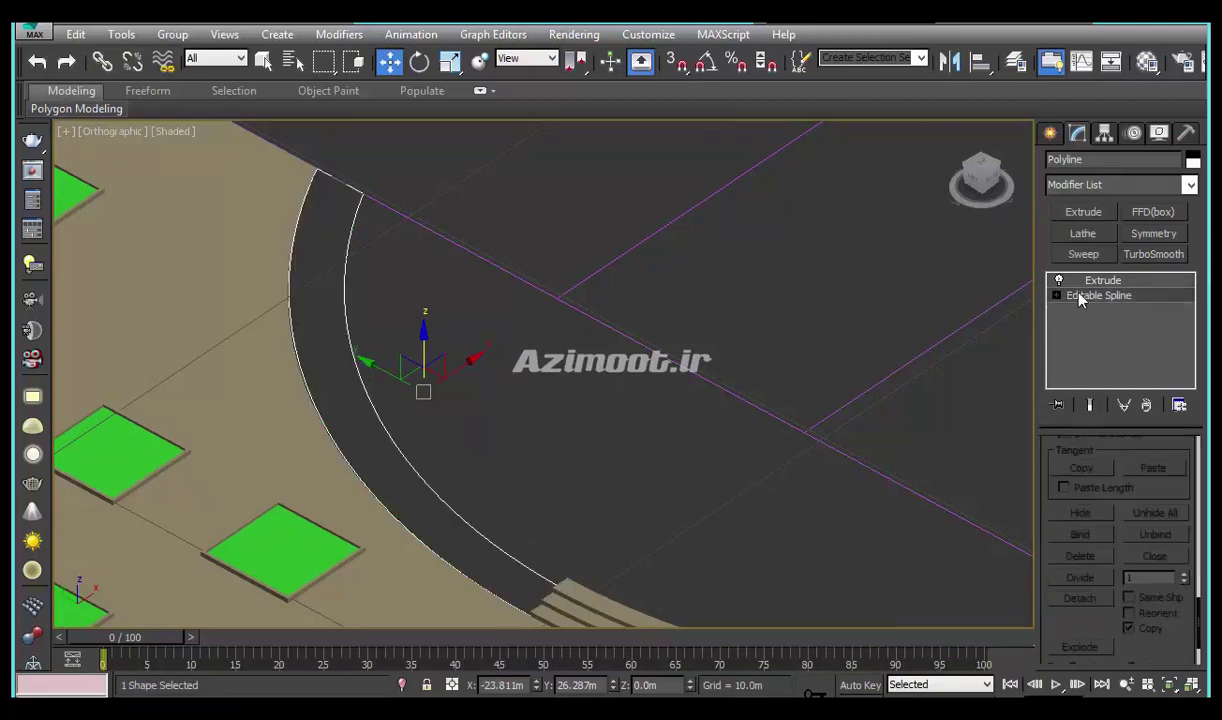
{"action": "left_click", "coordinate": [1049, 133]}
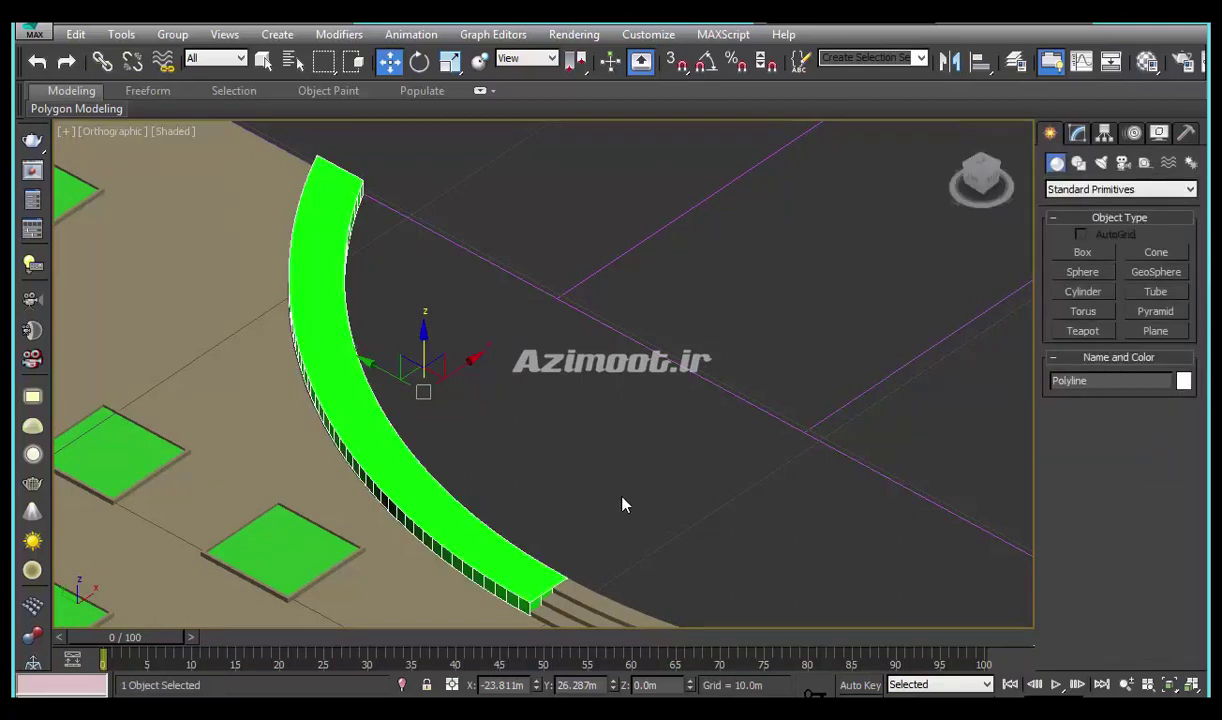
{"action": "key", "text": "ctrl+v"}
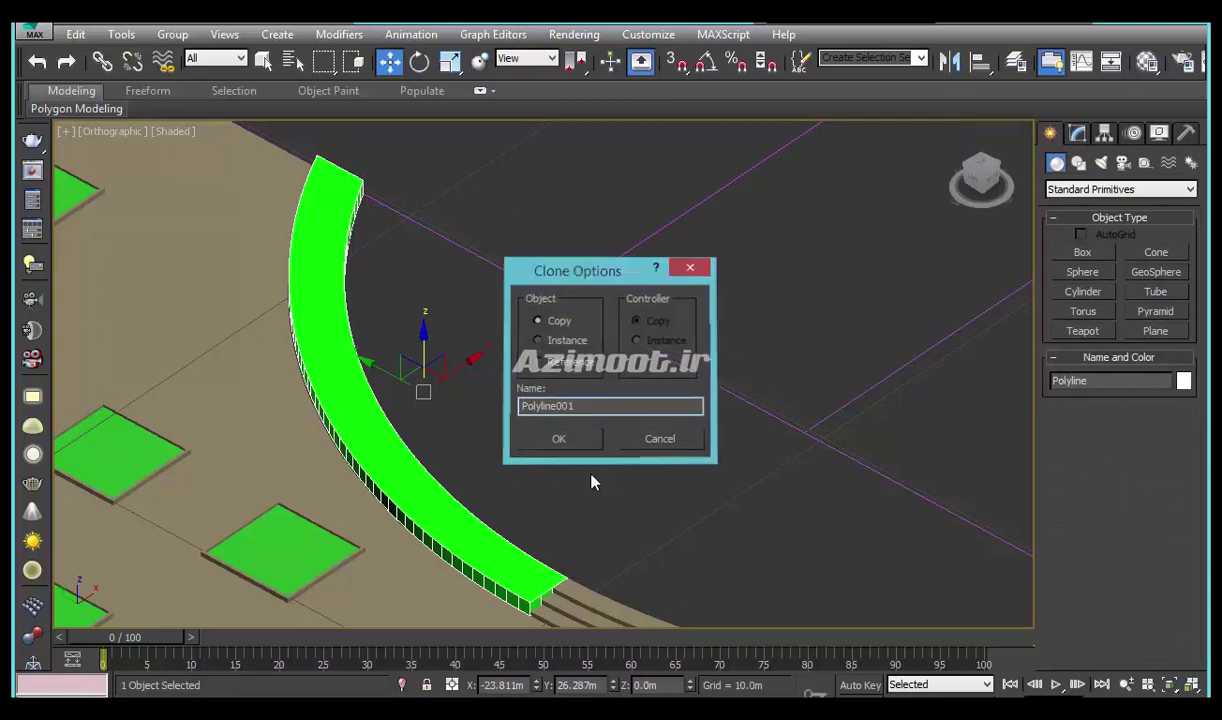
{"action": "key", "text": "Return"}
{"action": "left_click", "coordinate": [1077, 133]}
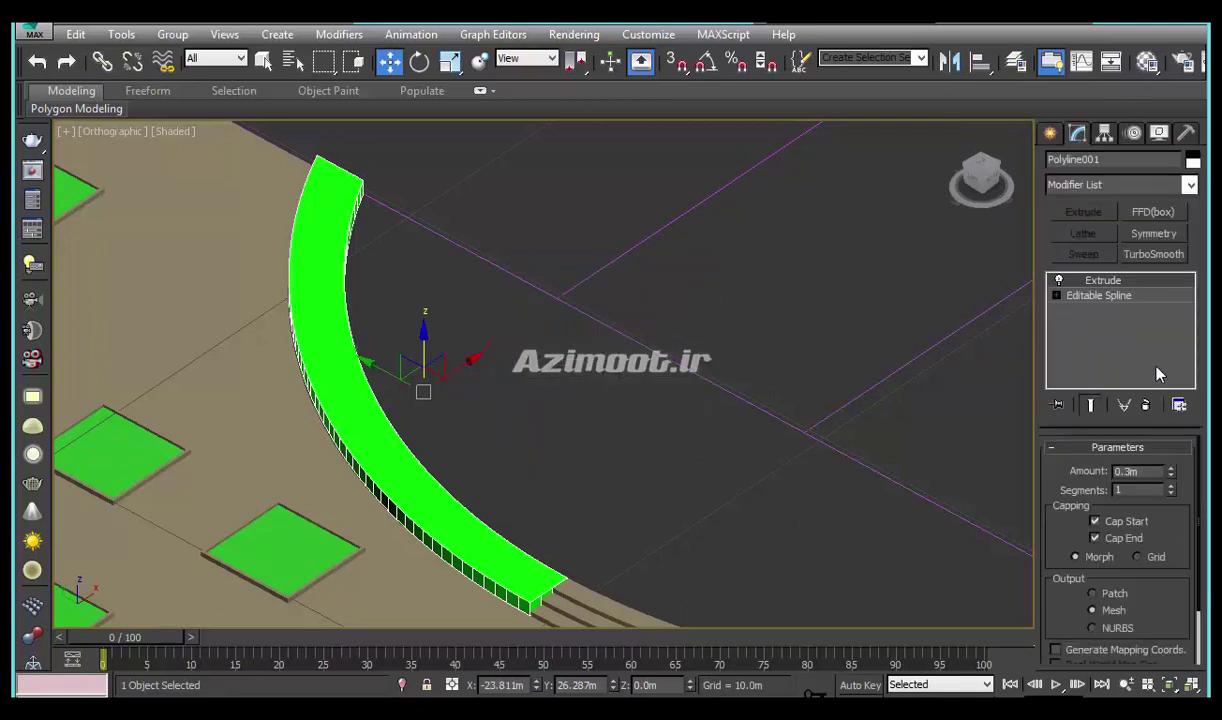
Delete the Extrude modifier from the Polyline001 copy and turn on geometry snapping
{"action": "left_click", "coordinate": [1146, 405]}
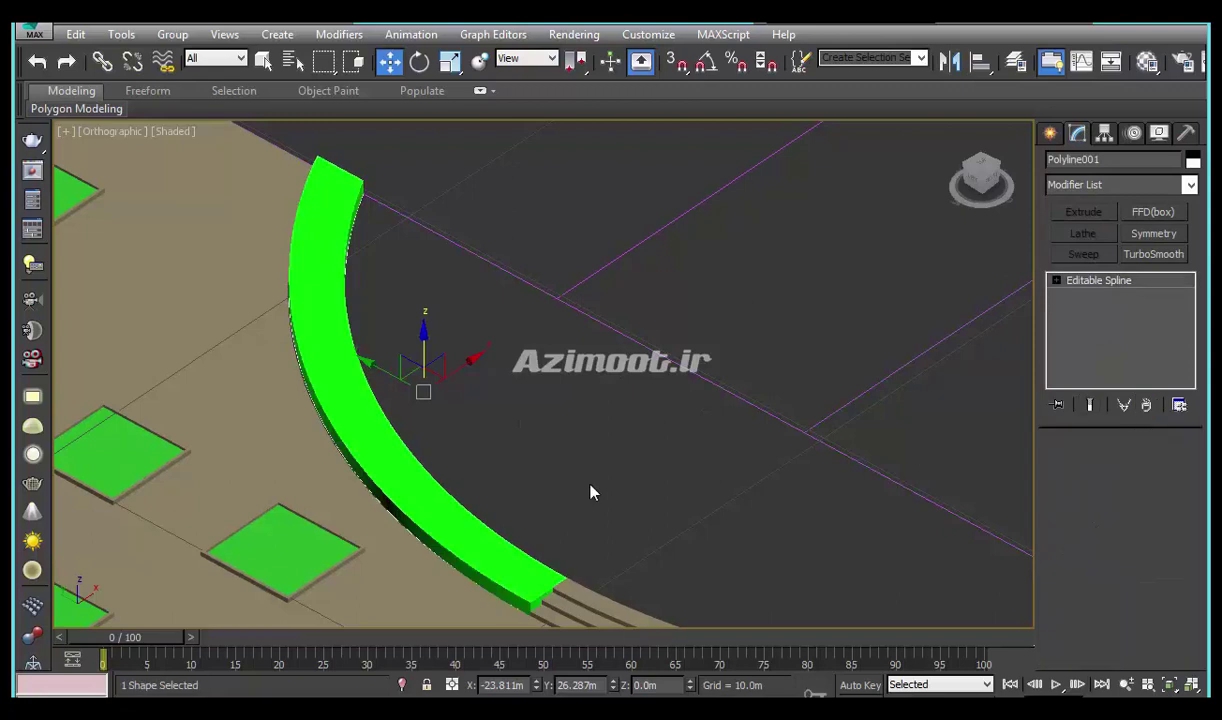
{"action": "middle_click_drag", "start_coordinate": [563, 462], "coordinate": [546, 461]}
{"action": "scroll", "coordinate": [567, 522], "scroll_direction": "up", "scroll_amount": 3}
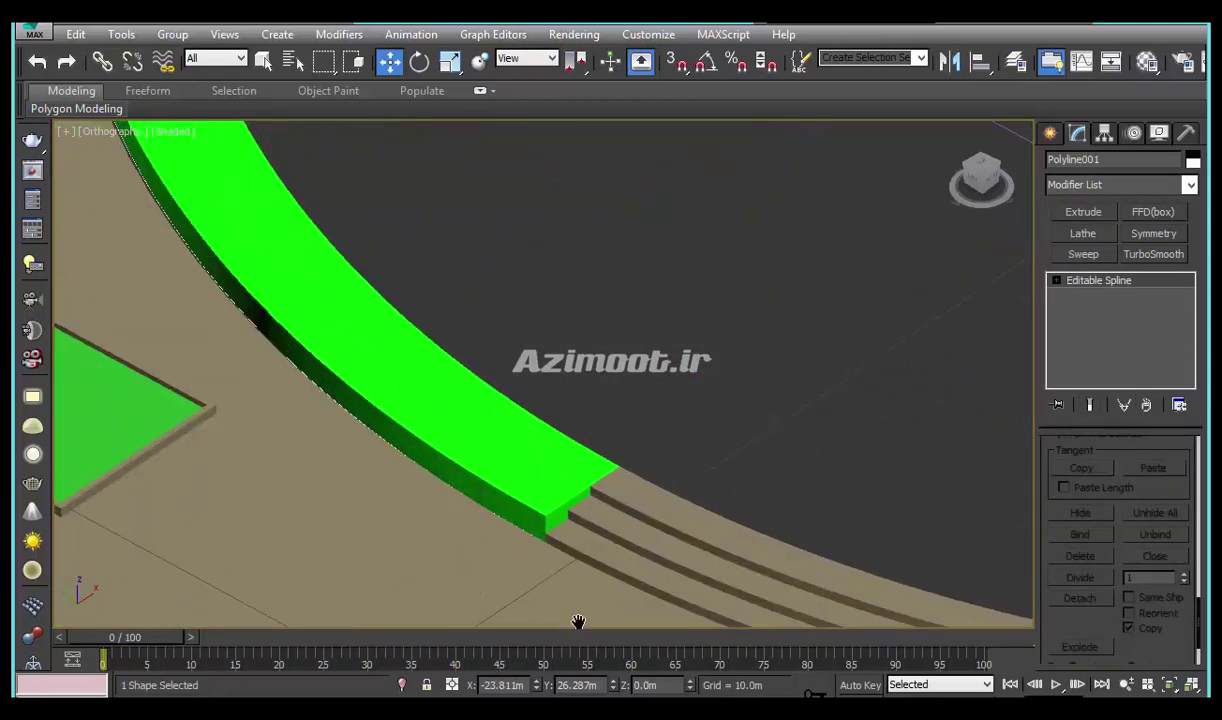
{"action": "scroll", "coordinate": [578, 612], "scroll_direction": "up", "scroll_amount": 2}
{"action": "scroll", "coordinate": [556, 435], "scroll_direction": "up", "scroll_amount": 2}
{"action": "scroll", "coordinate": [575, 535], "scroll_direction": "up", "scroll_amount": 3}
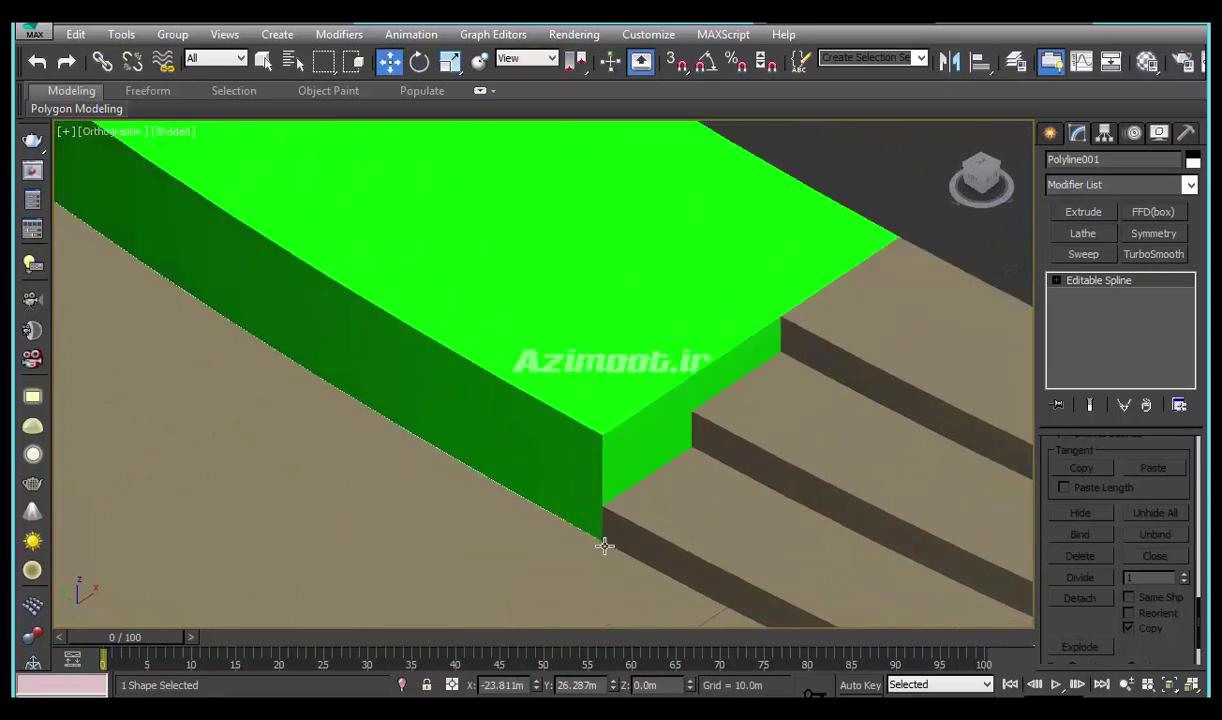
{"action": "left_click", "coordinate": [676, 61]}
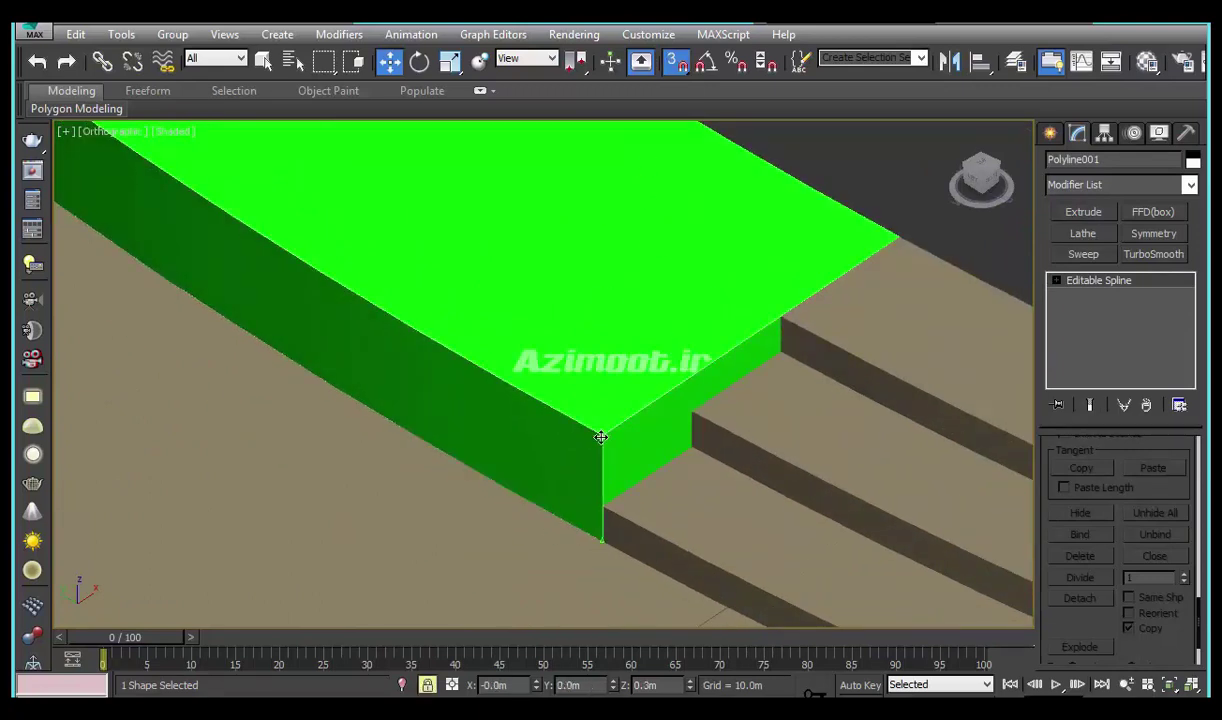
{"action": "scroll", "coordinate": [640, 535], "scroll_direction": "down", "scroll_amount": 3}
{"action": "scroll", "coordinate": [673, 532], "scroll_direction": "down", "scroll_amount": 2}
{"action": "scroll", "coordinate": [673, 532], "scroll_direction": "down", "scroll_amount": 2}
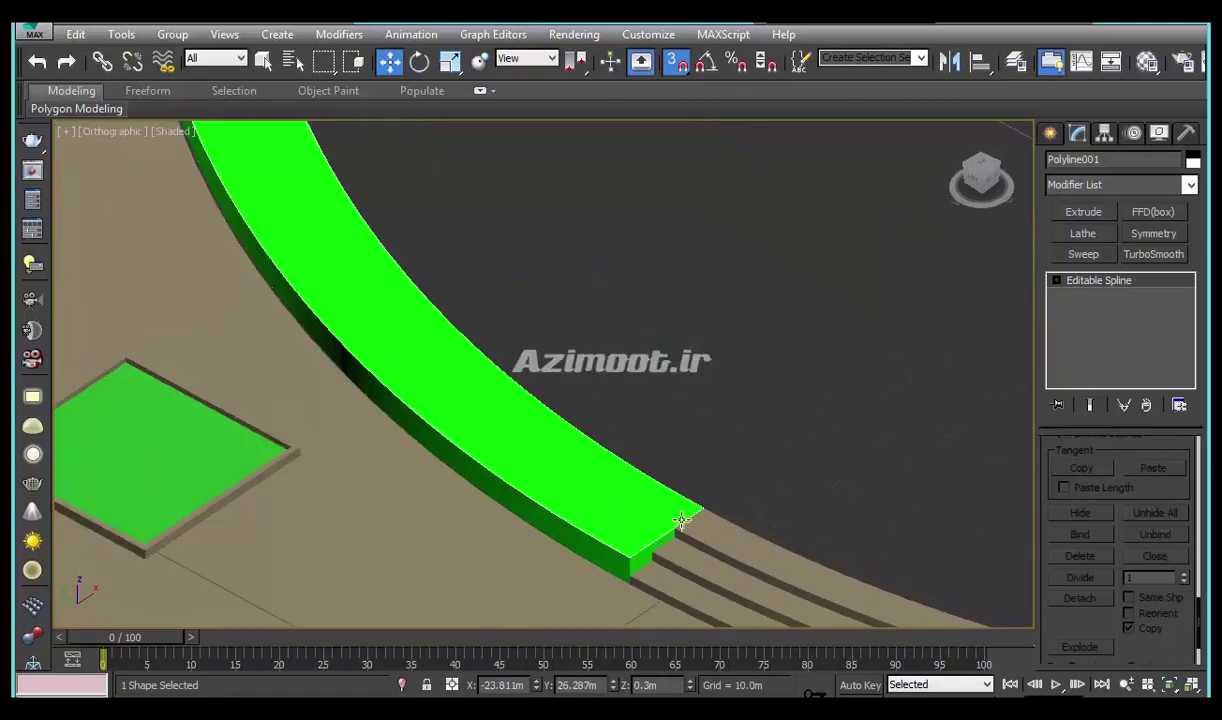
{"action": "scroll", "coordinate": [622, 500], "scroll_direction": "down", "scroll_amount": 1}
{"action": "scroll", "coordinate": [743, 491], "scroll_direction": "down", "scroll_amount": 1}
At Spline level, outline the copy 0.06m along the planter's top edge
{"action": "left_click", "coordinate": [1057, 281]}
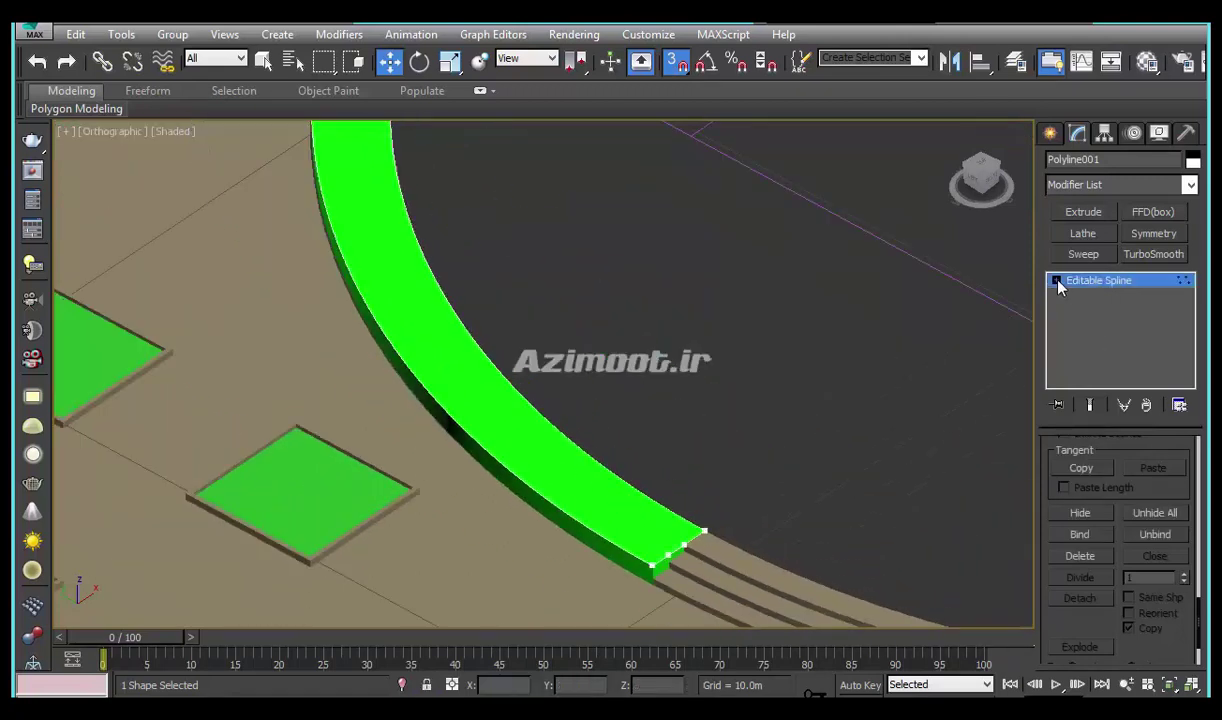
{"action": "left_click", "coordinate": [1089, 325]}
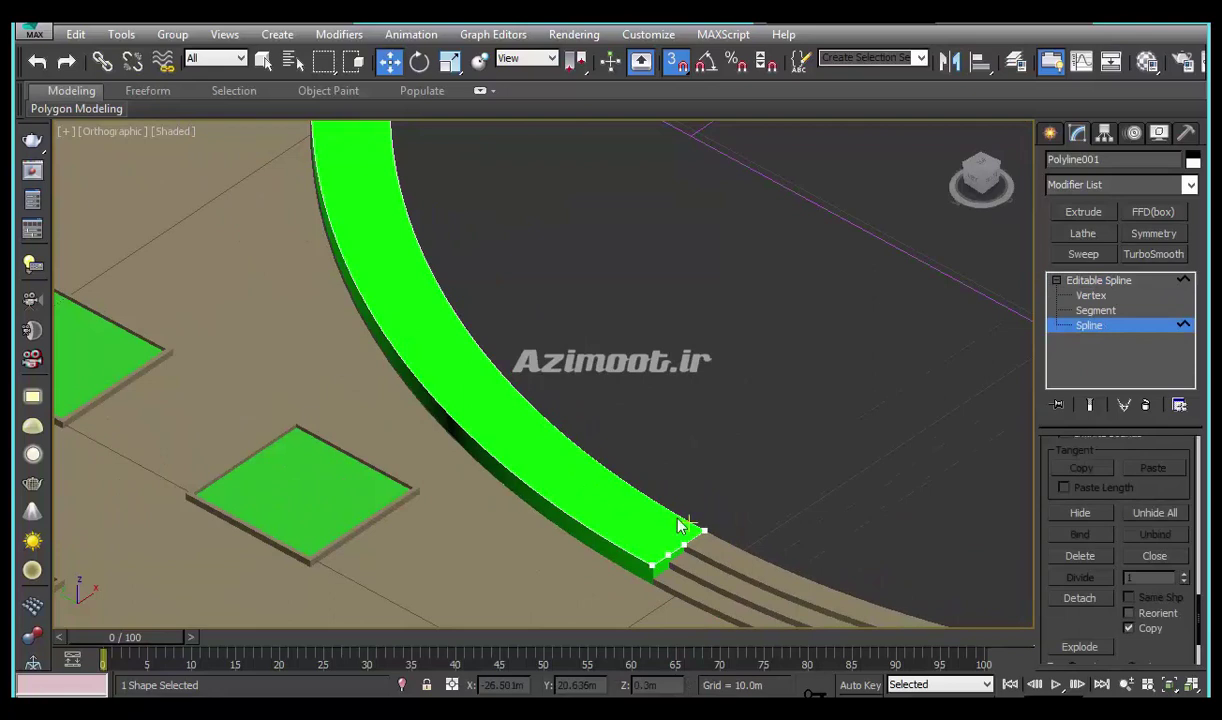
{"action": "scroll", "coordinate": [668, 545], "scroll_direction": "up", "scroll_amount": 2}
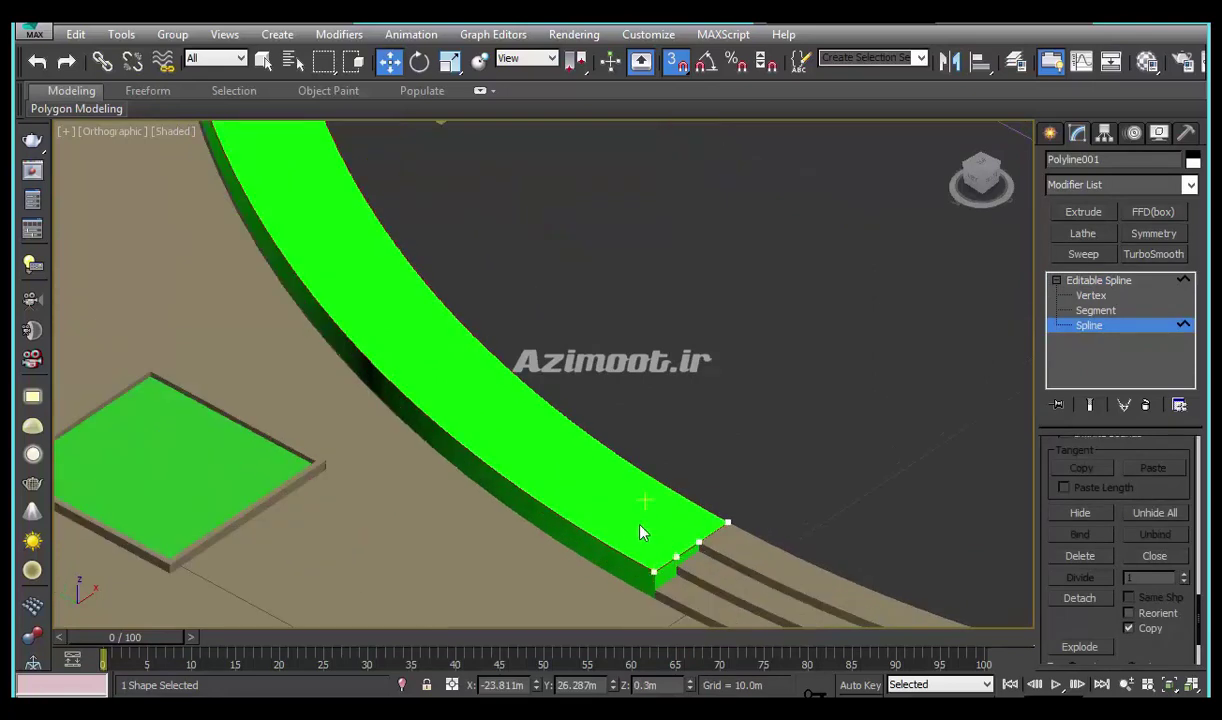
{"action": "scroll", "coordinate": [641, 532], "scroll_direction": "up", "scroll_amount": 1}
{"action": "key", "text": "s"}
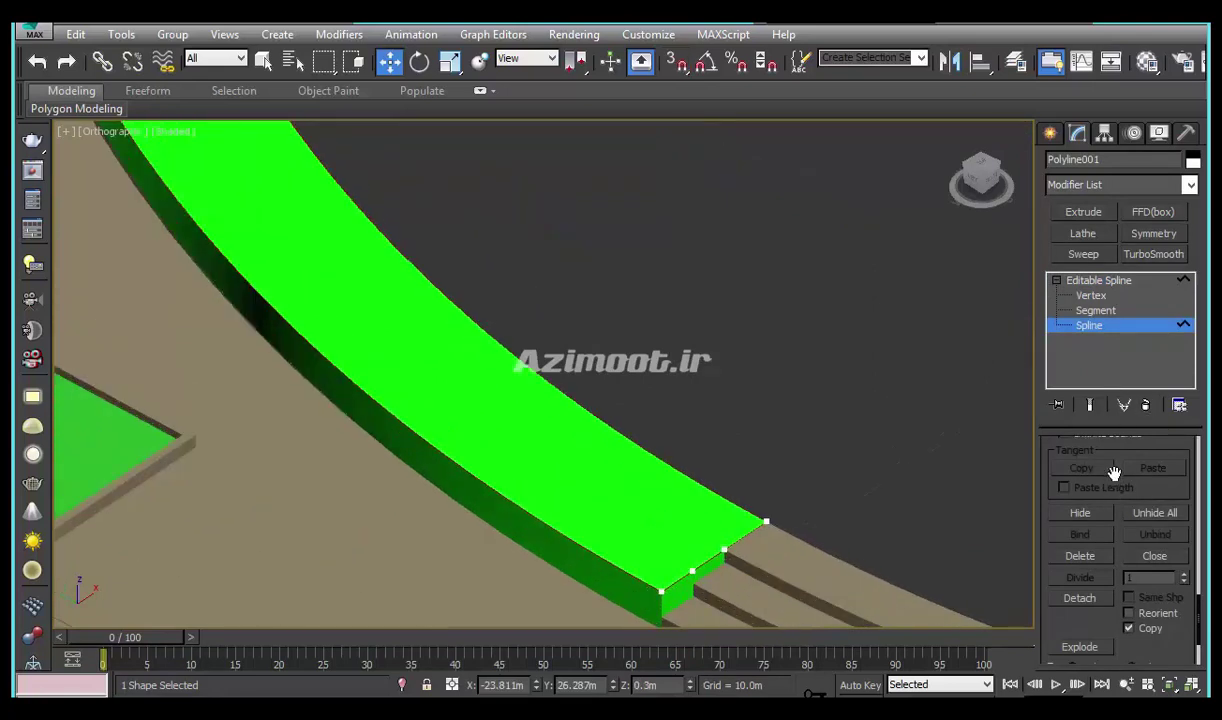
{"action": "scroll", "coordinate": [1111, 500], "scroll_direction": "up", "scroll_amount": 5}
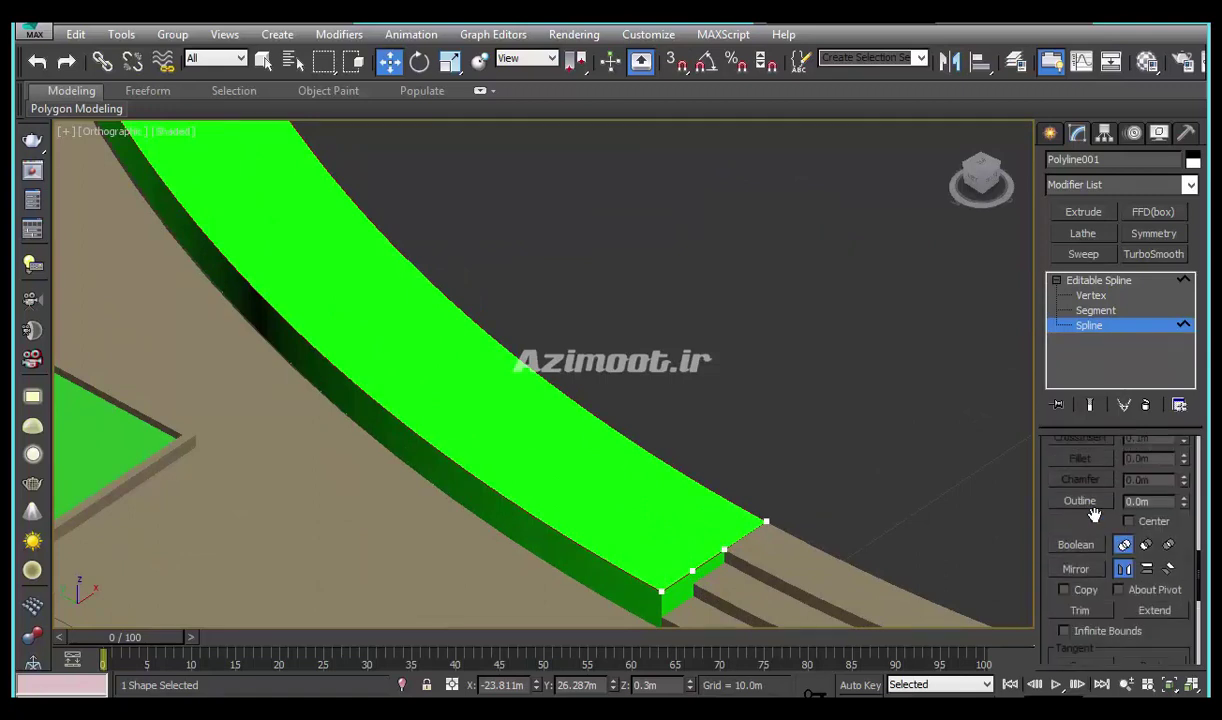
{"action": "left_click", "coordinate": [1090, 509]}
{"action": "left_click_drag", "start_coordinate": [723, 491], "coordinate": [723, 485]}
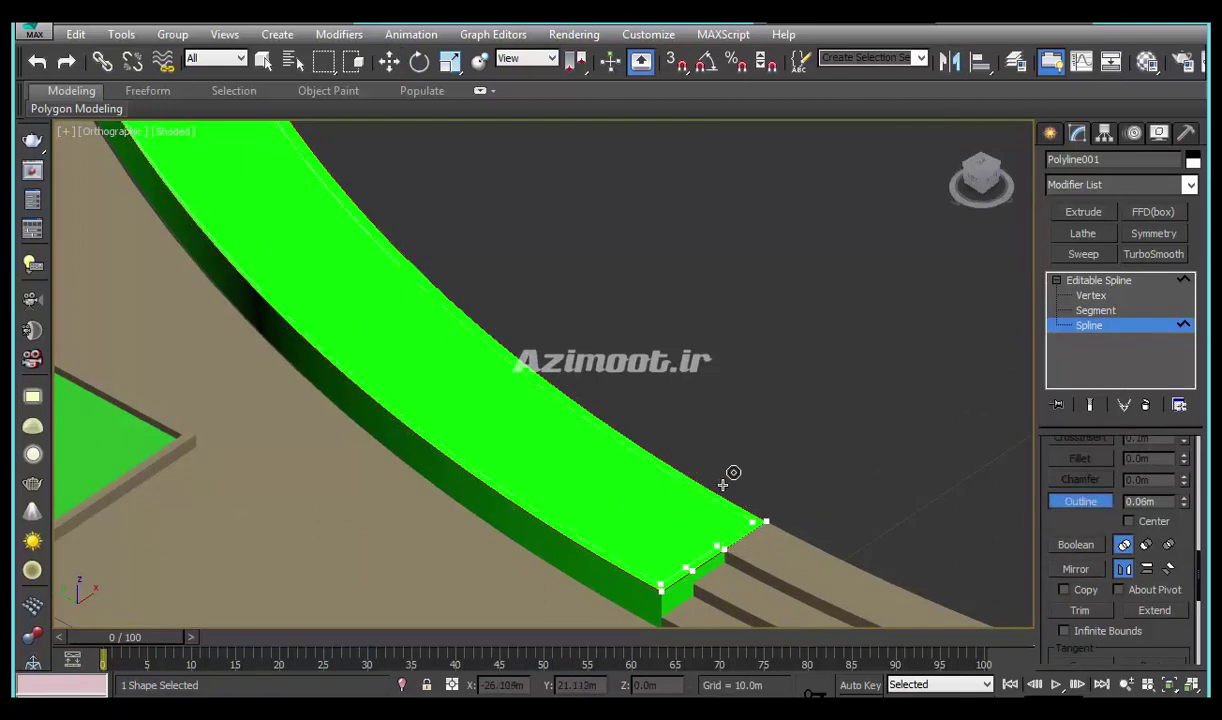
Extrude the outlined spline 0.1m into a thin rim
{"action": "left_click", "coordinate": [1060, 211]}
{"action": "double_click", "coordinate": [1135, 470]}
{"action": "type", "text": "0.1"}
{"action": "key", "text": "Return"}
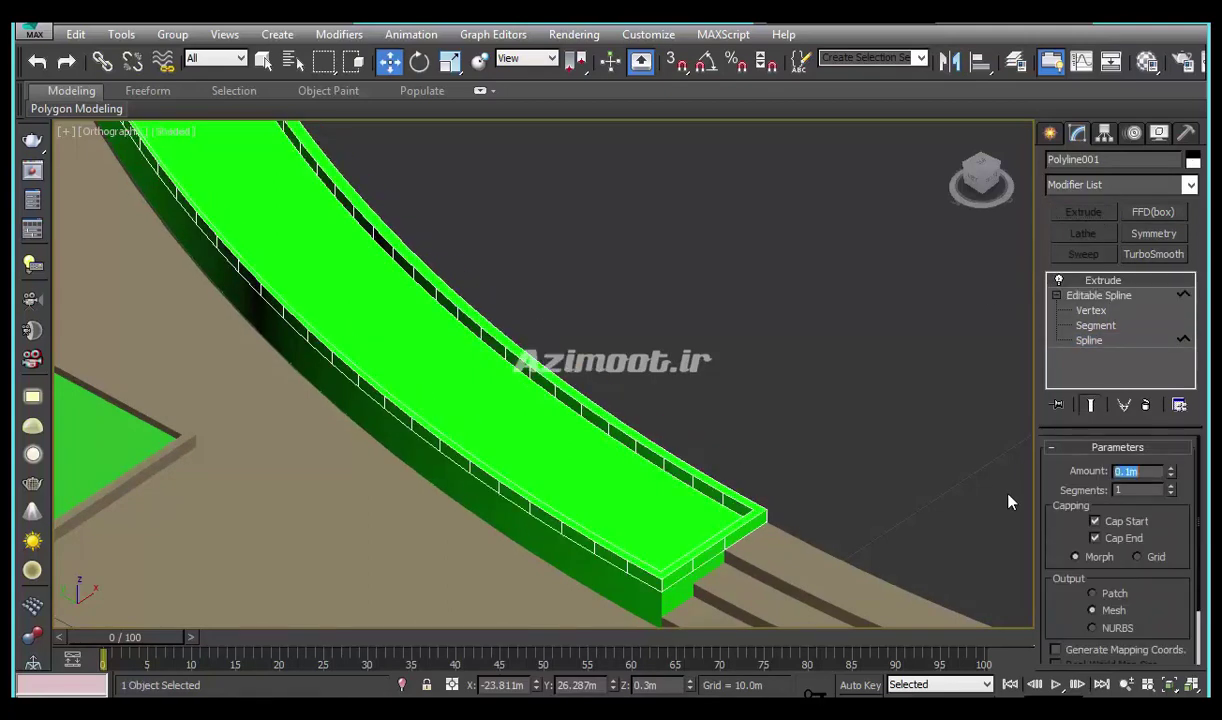
{"action": "scroll", "coordinate": [436, 495], "scroll_direction": "down", "scroll_amount": 2}
{"action": "scroll", "coordinate": [436, 495], "scroll_direction": "down", "scroll_amount": 3}
Clear the selection and view the whole site from the Top view
{"action": "mouse_move", "coordinate": [445, 500]}
{"action": "middle_mouse_down"}
{"action": "mouse_move", "coordinate": [539, 621]}
{"action": "mouse_move", "coordinate": [659, 437]}
{"action": "mouse_move", "coordinate": [627, 445]}
{"action": "middle_mouse_up"}
{"action": "scroll", "coordinate": [627, 445], "scroll_direction": "down", "scroll_amount": 3}
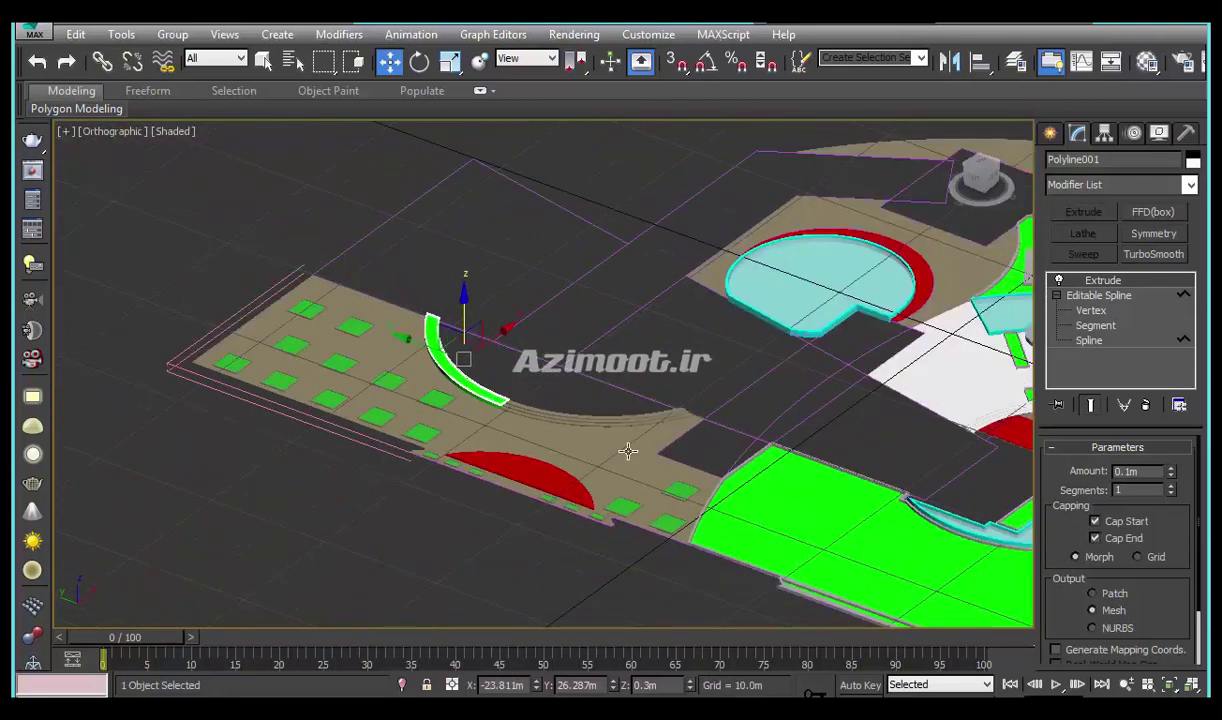
{"action": "left_click", "coordinate": [686, 385]}
{"action": "middle_click_drag", "start_coordinate": [698, 404], "coordinate": [423, 382], "text": "alt"}
{"action": "scroll", "coordinate": [450, 376], "scroll_direction": "down", "scroll_amount": 2}
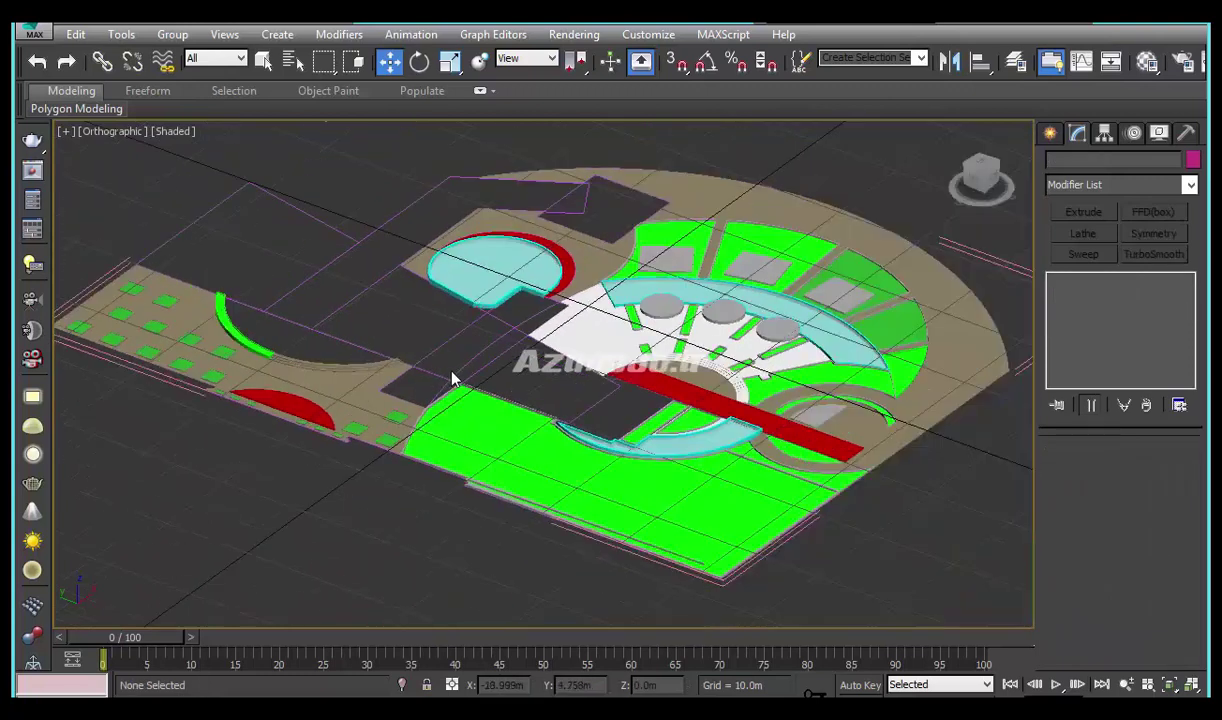
{"action": "key", "text": "t"}
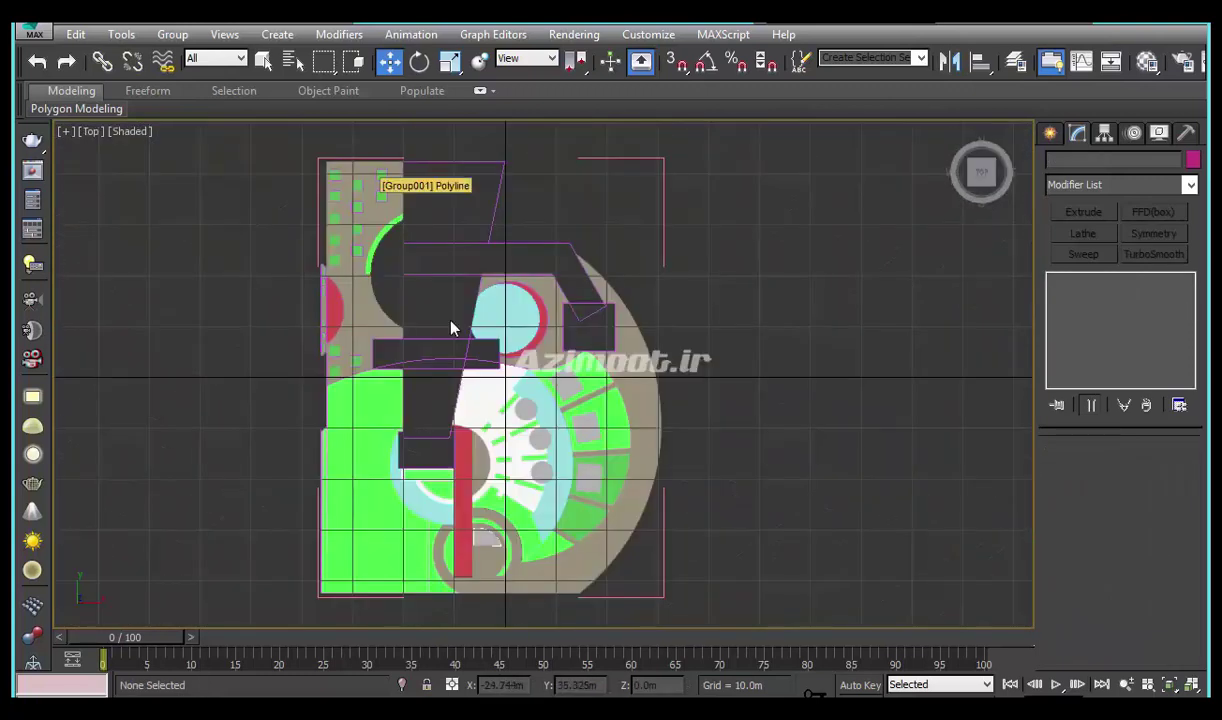